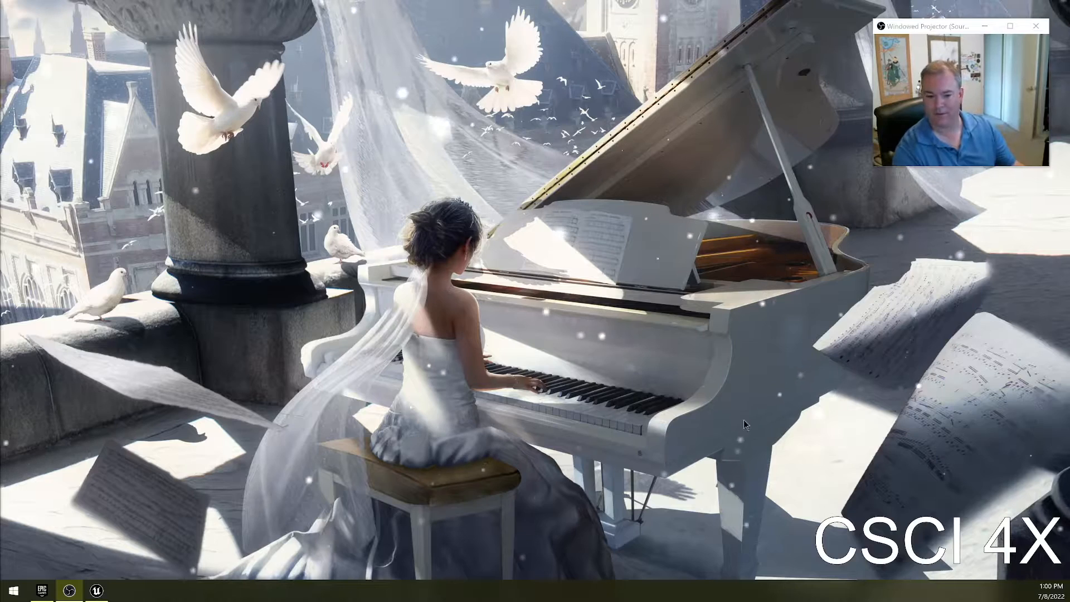
Step: Switch to Unreal Editor and bring up the ThirdPersonMap level
{"action": "mouse_move", "coordinate": [99, 589]}
{"action": "left_click", "coordinate": [102, 567]}
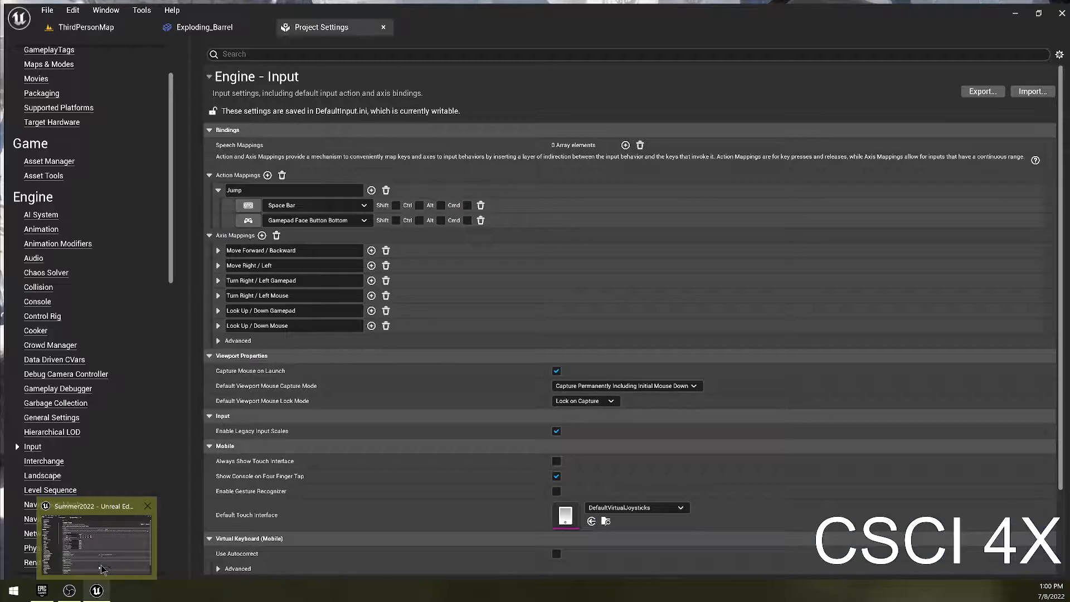
{"action": "left_click", "coordinate": [101, 567]}
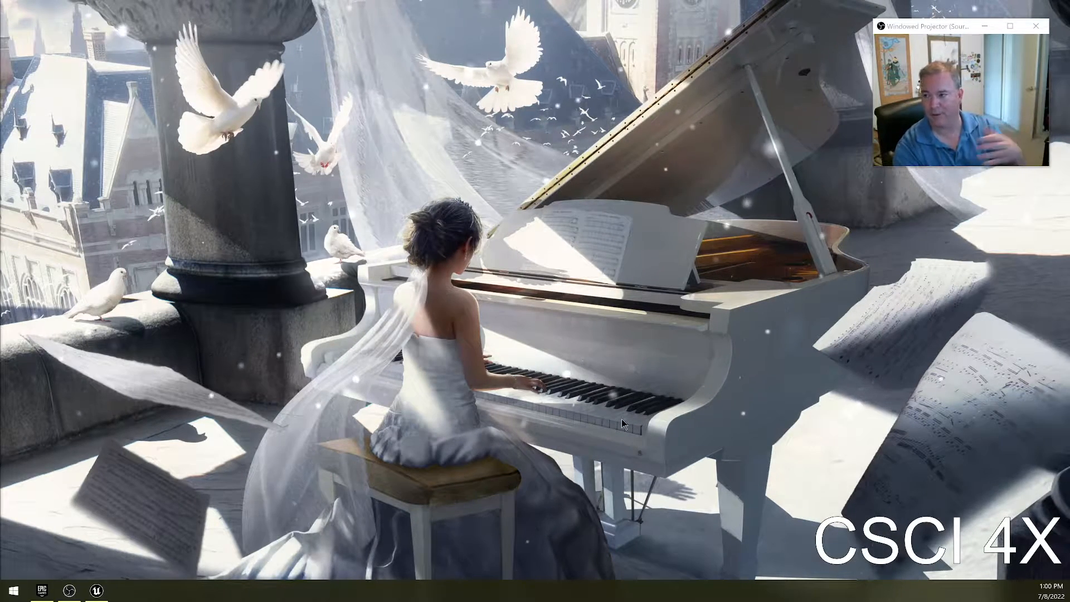
{"action": "left_click", "coordinate": [96, 590]}
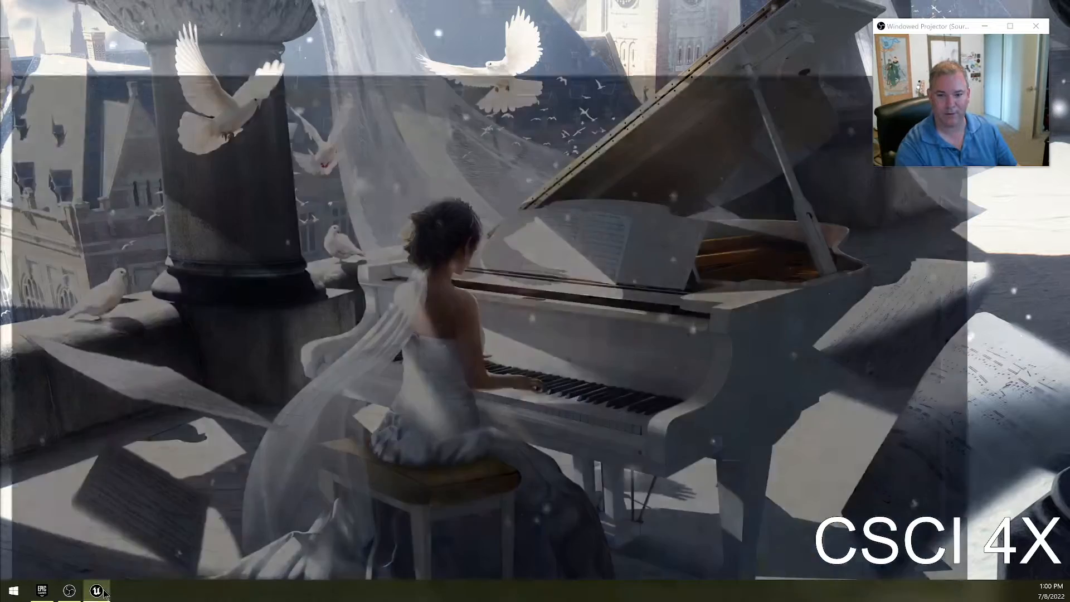
{"action": "left_click", "coordinate": [83, 23]}
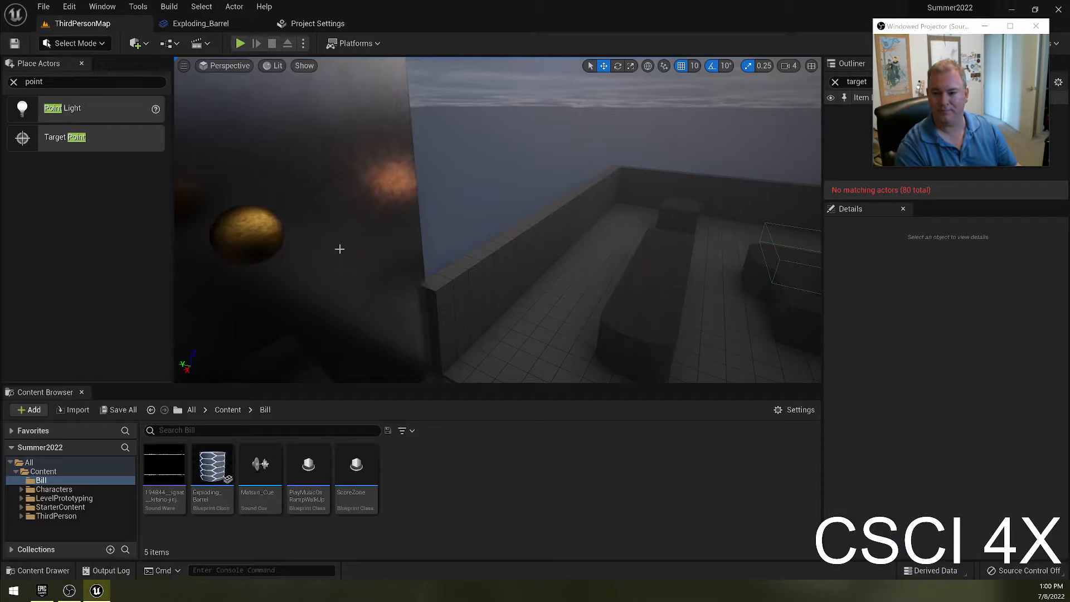
{"action": "right_click_drag", "start_coordinate": [338, 245], "coordinate": [312, 248]}
{"action": "right_click_drag", "start_coordinate": [366, 147], "coordinate": [366, 147]}
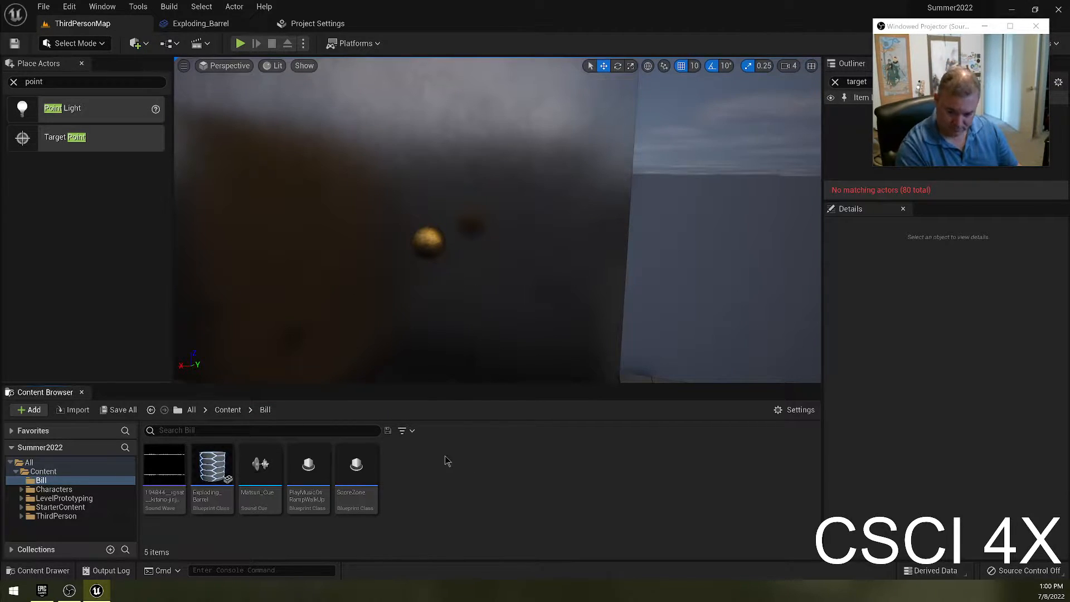
Step: Open the Input page under Engine in the Project Settings
{"action": "left_click", "coordinate": [70, 7]}
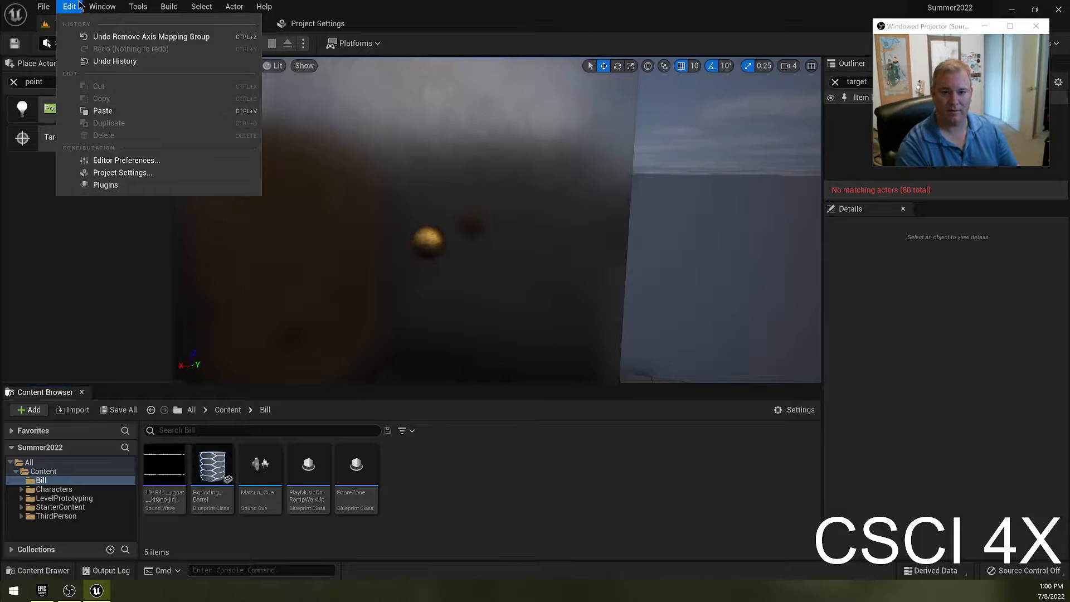
{"action": "left_click", "coordinate": [123, 173]}
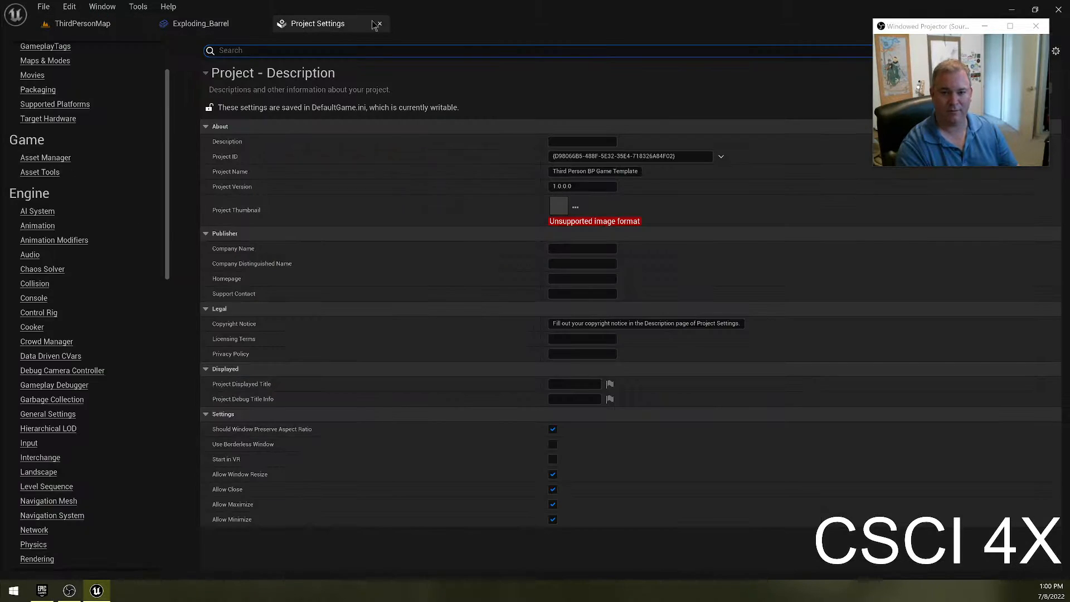
{"action": "scroll", "coordinate": [44, 415], "scroll_direction": "down", "scroll_amount": 3}
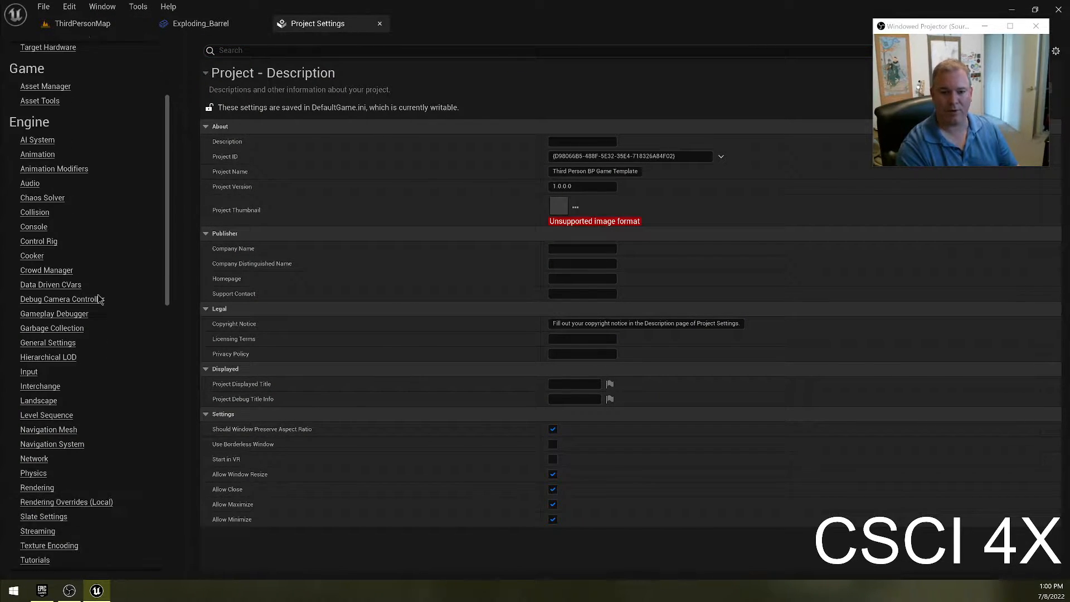
{"action": "left_click", "coordinate": [31, 373]}
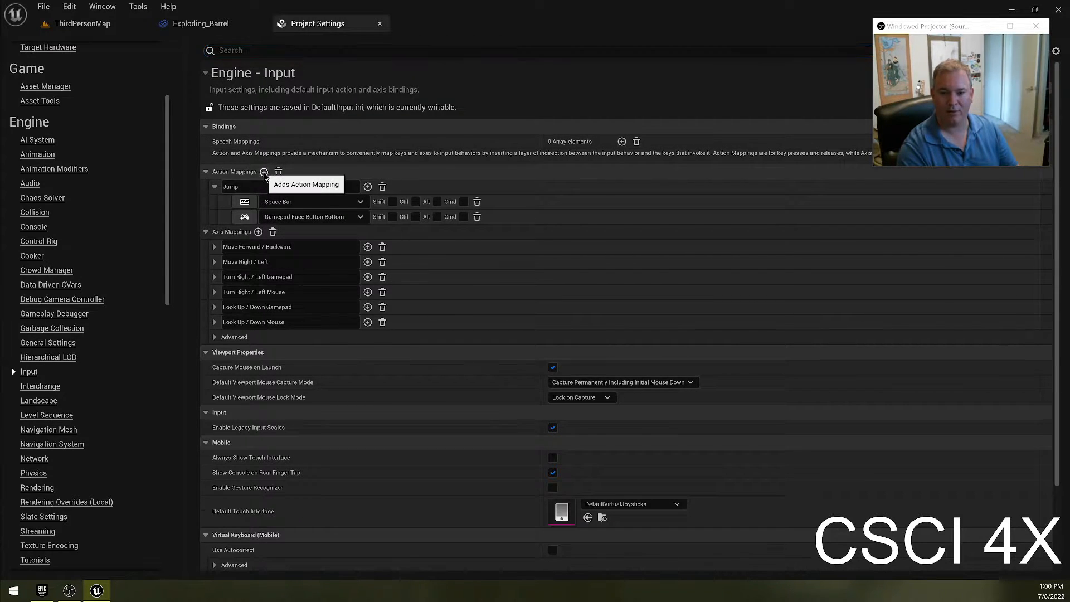
Step: Add an action mapping named Spawn Ball and bind it to the E key
{"action": "left_click", "coordinate": [263, 172]}
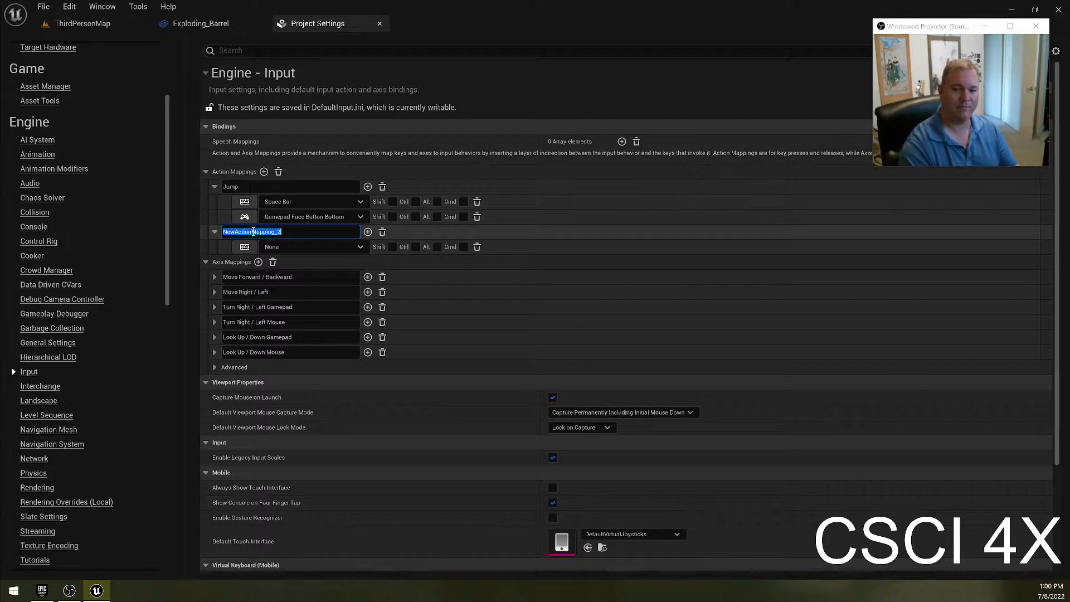
{"action": "type", "text": "Spawn Ball"}
{"action": "key", "text": "Return"}
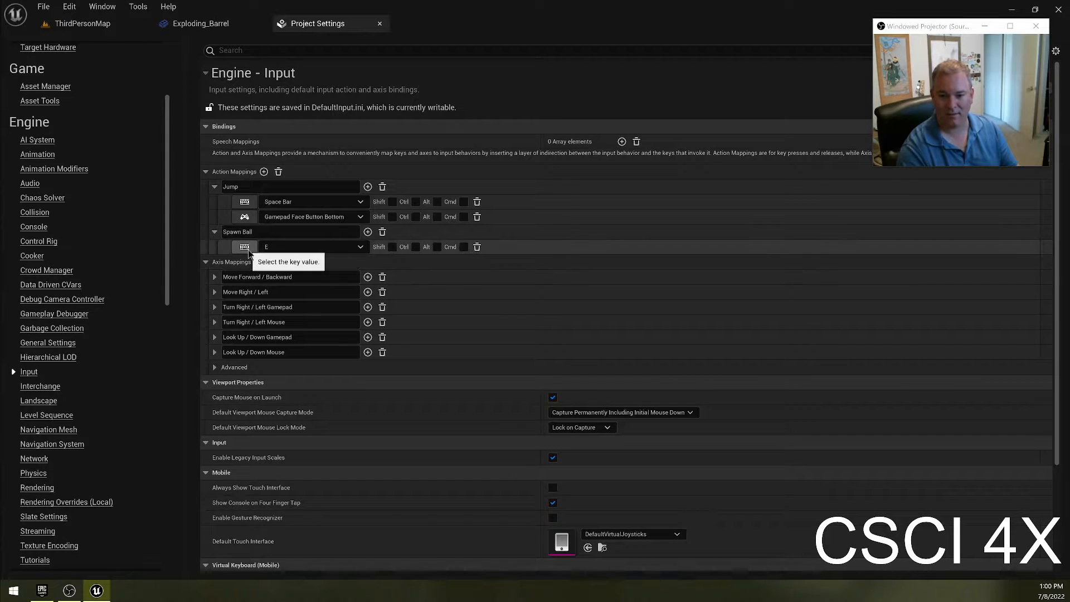
{"action": "left_click", "coordinate": [244, 246]}
{"action": "key", "text": "e"}
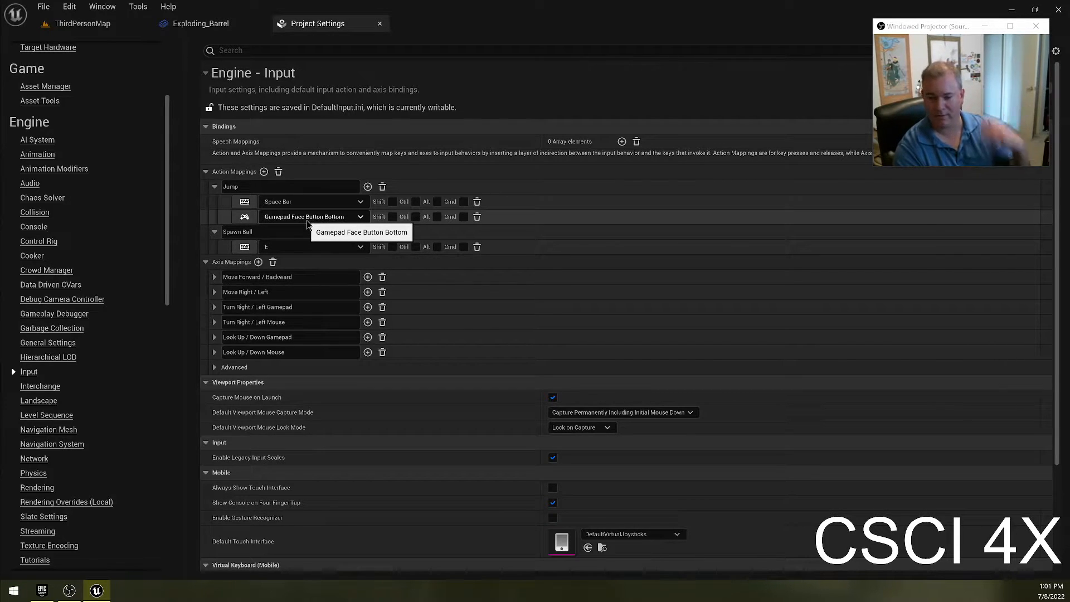
Step: Add an axis mapping named Bumper Yeet Forward and bind it to the T key
{"action": "left_click", "coordinate": [258, 262]}
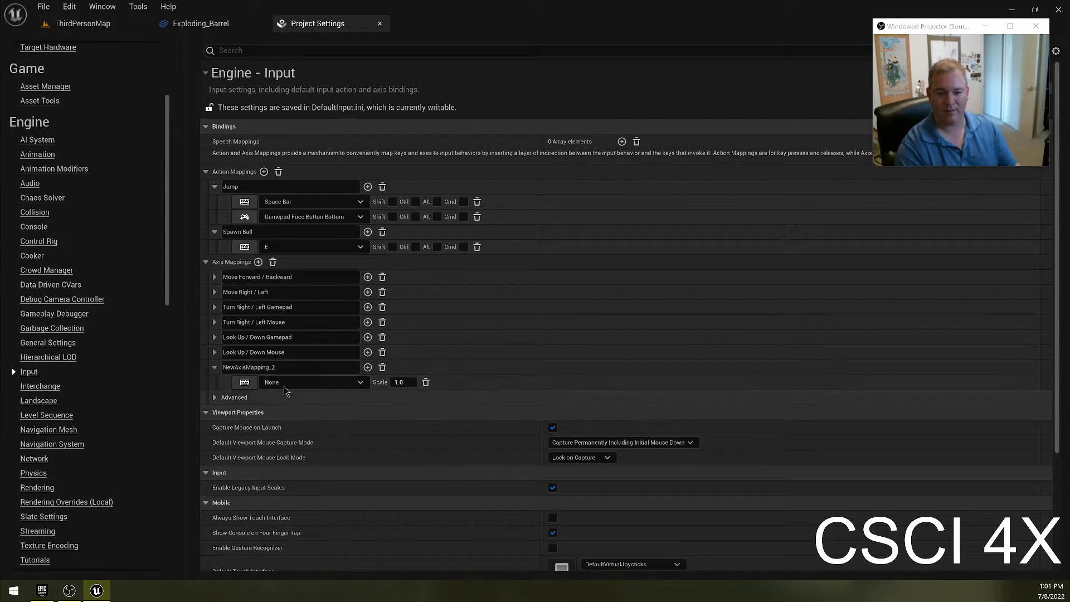
{"action": "left_click", "coordinate": [290, 369]}
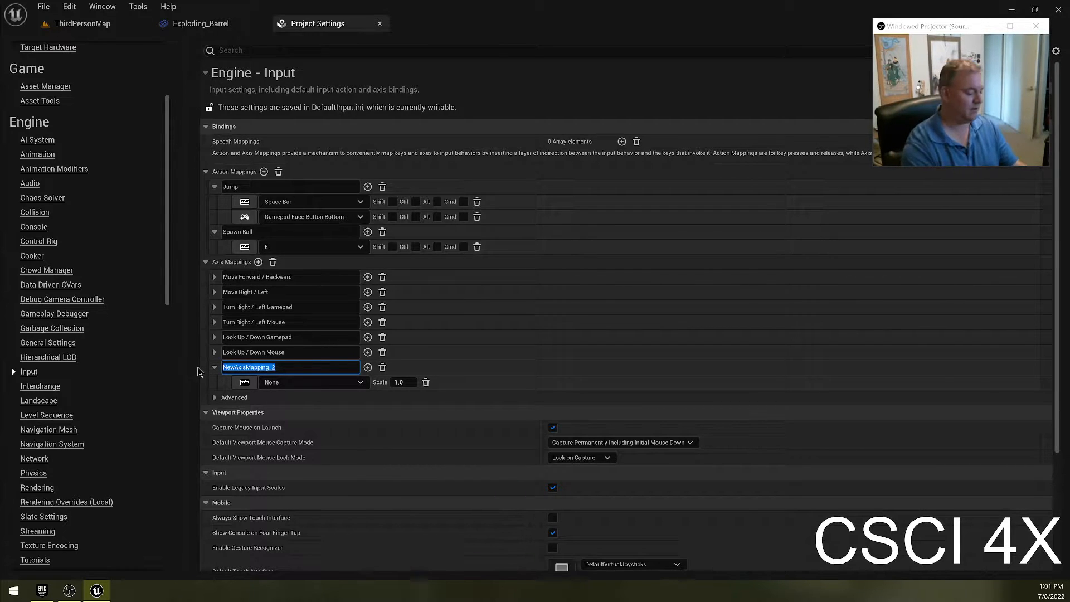
{"action": "type", "text": "Bump"}
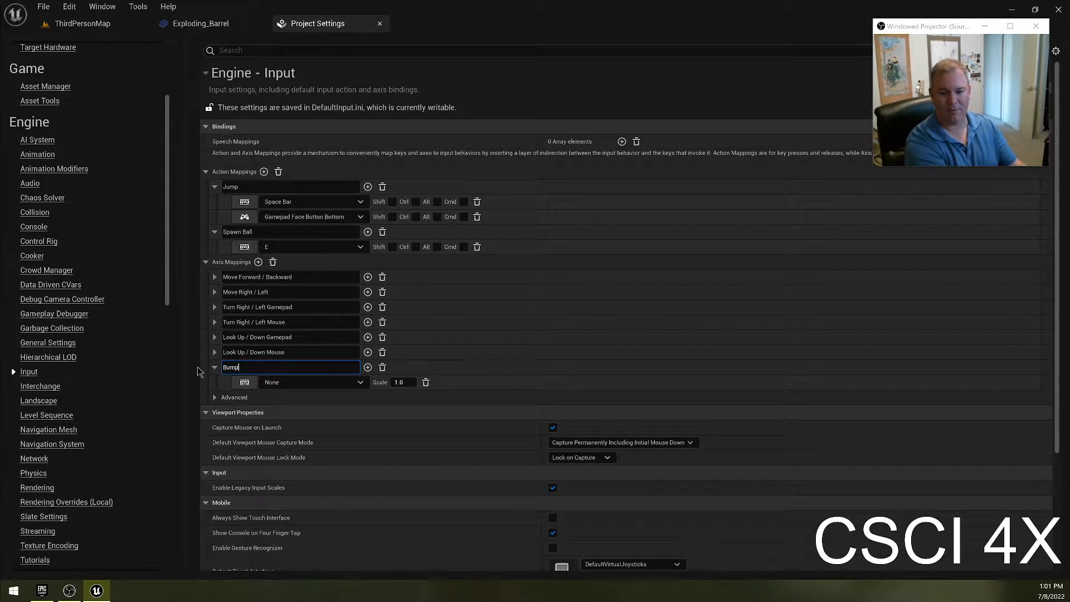
{"action": "type", "text": "er Yeet Forward"}
{"action": "key", "text": "Return"}
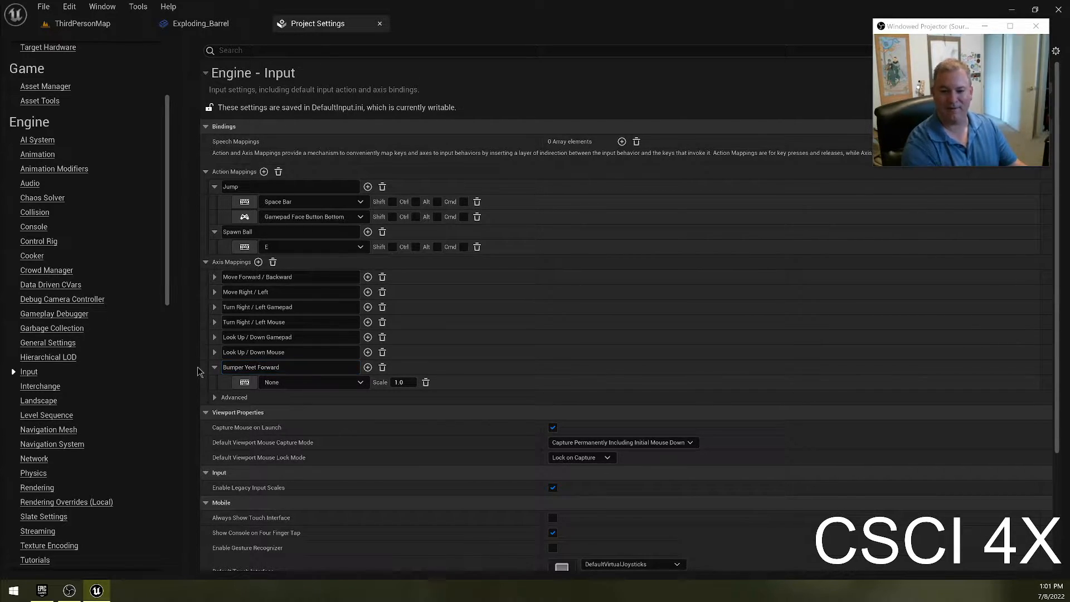
{"action": "left_click", "coordinate": [245, 382]}
{"action": "key", "text": "t"}
Step: Add the G key to the Bumper Yeet Forward mapping with a scale of -1
{"action": "left_click", "coordinate": [368, 366]}
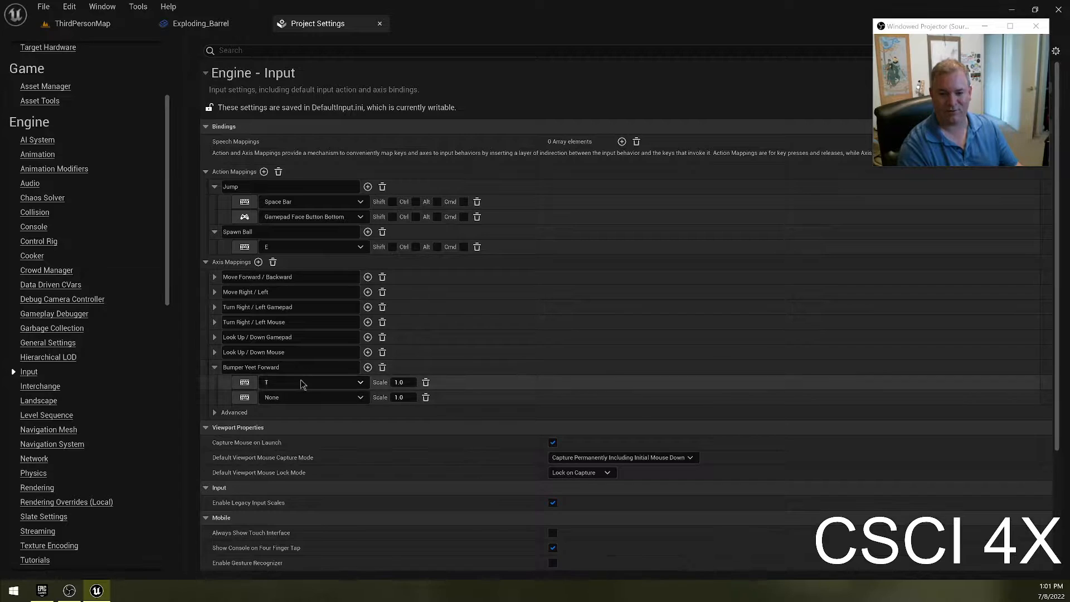
{"action": "left_click", "coordinate": [245, 397]}
{"action": "key", "text": "g"}
{"action": "left_click", "coordinate": [397, 397]}
{"action": "type", "text": "-1"}
{"action": "key", "text": "Return"}
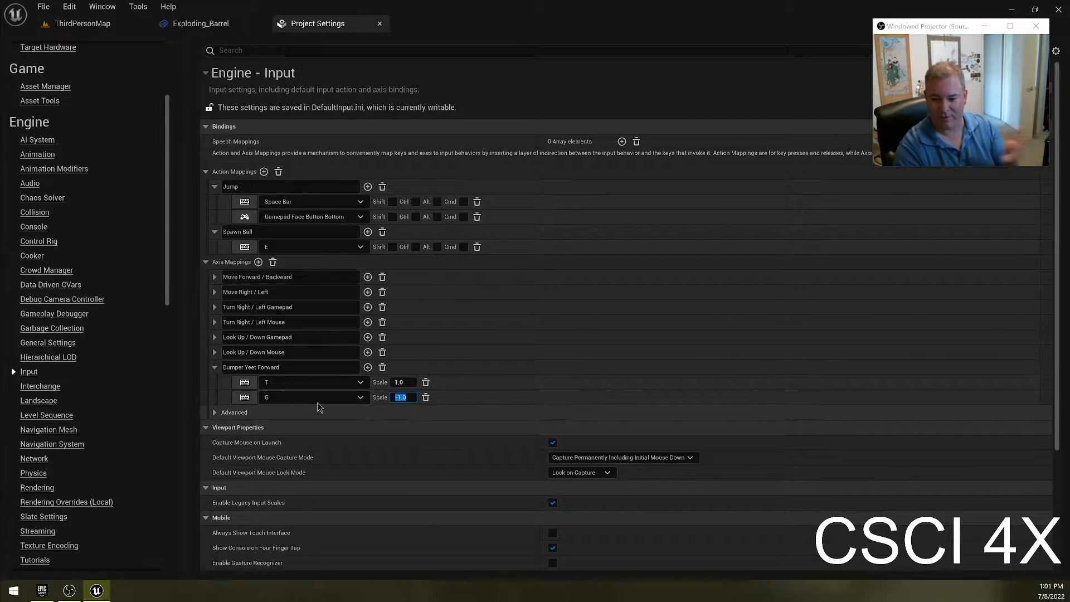
Step: Expand both Move mappings for reference and add an axis mapping named Bumper Yeet Right bound to the H key
{"action": "left_click", "coordinate": [215, 277]}
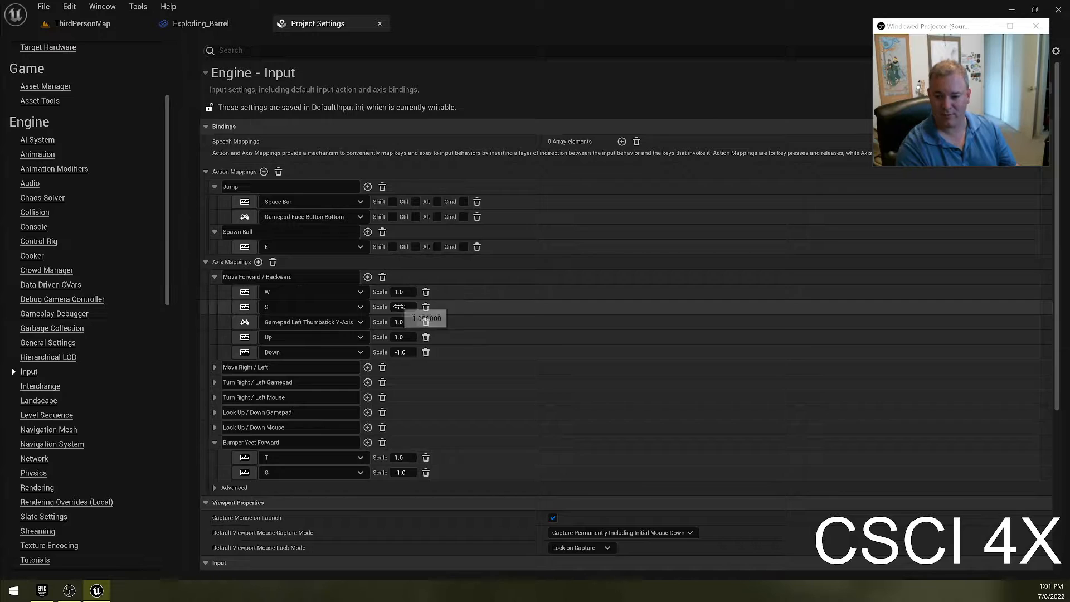
{"action": "left_click", "coordinate": [214, 368]}
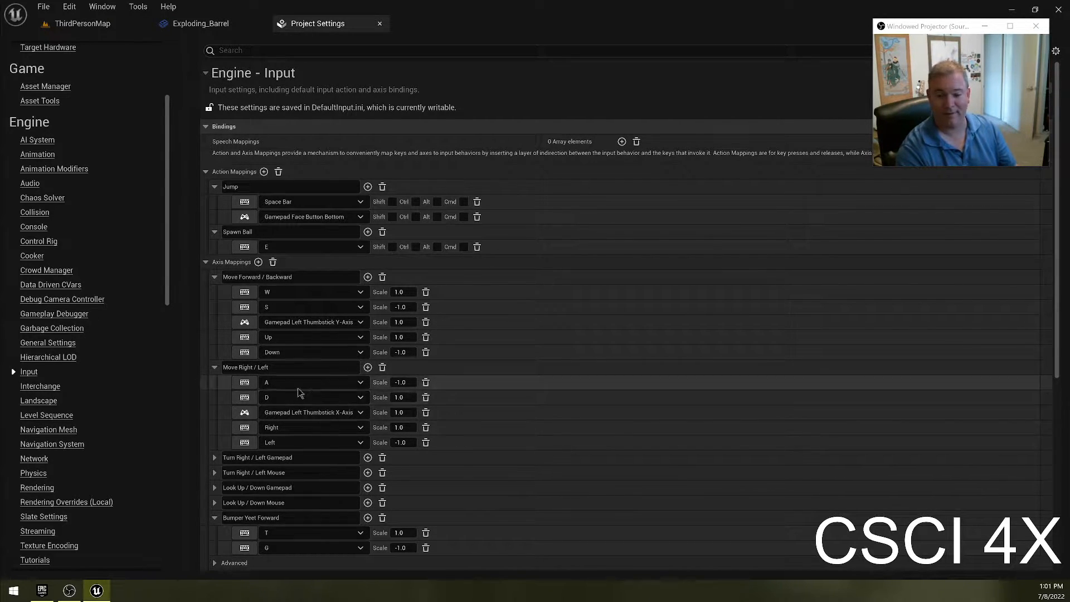
{"action": "scroll", "coordinate": [281, 390], "scroll_direction": "down", "scroll_amount": 3}
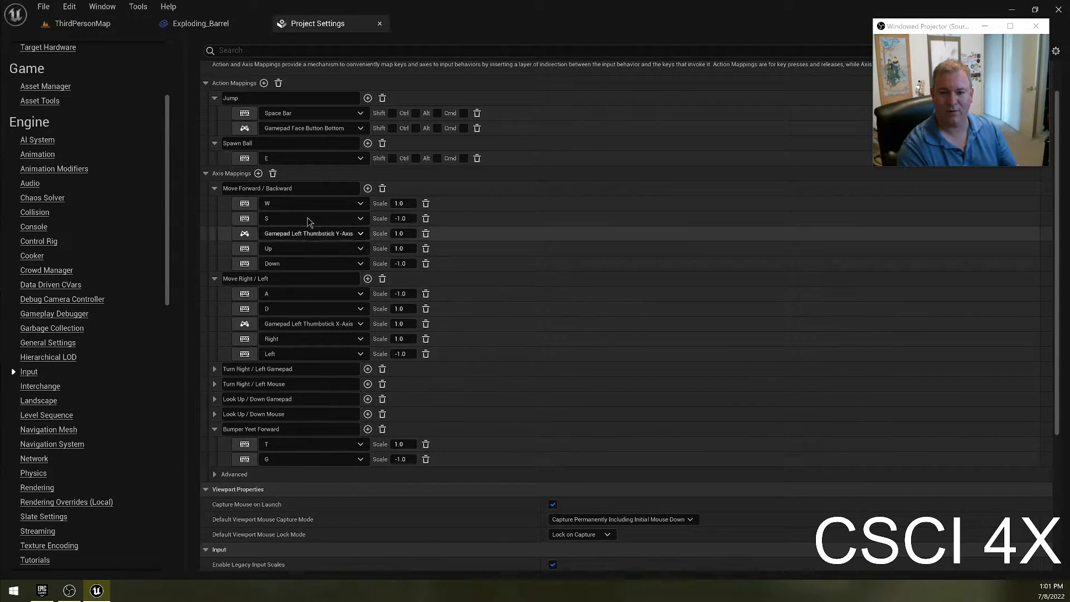
{"action": "left_click", "coordinate": [258, 173]}
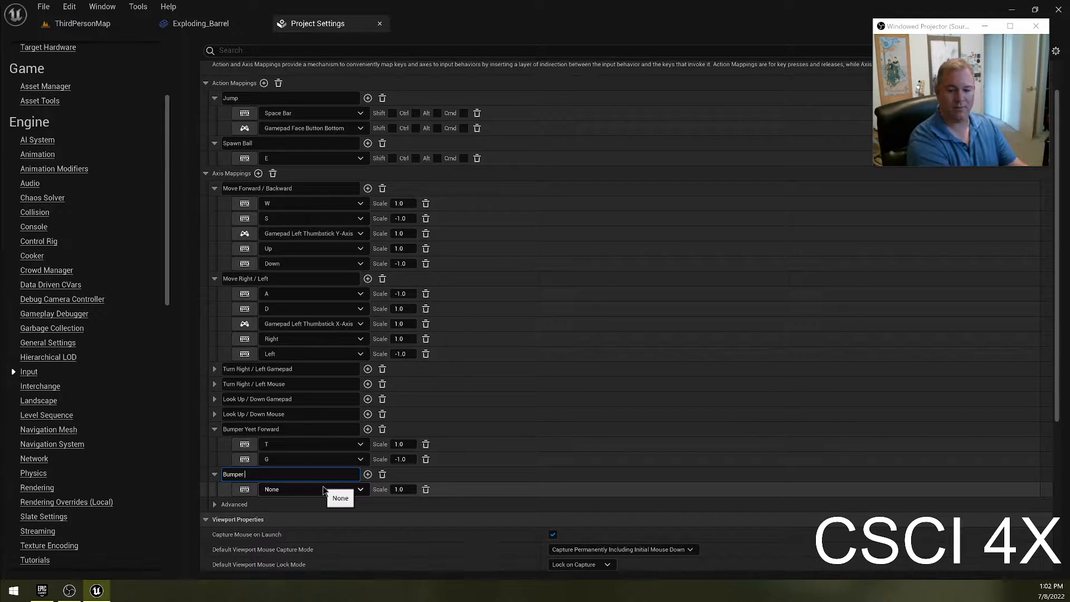
{"action": "type", "text": "t Righ"}
{"action": "key", "text": "Return"}
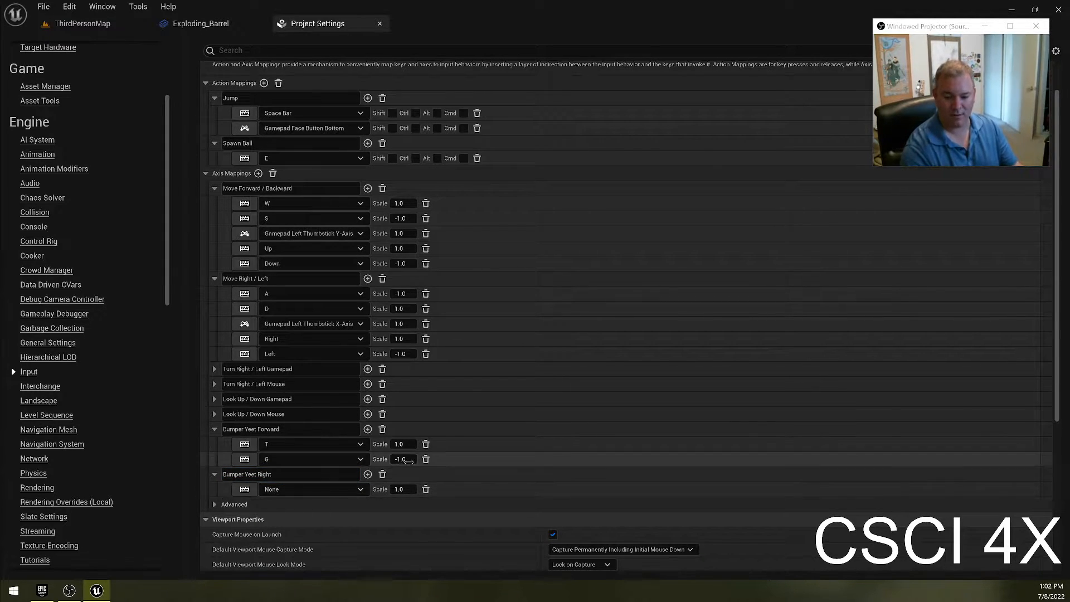
{"action": "left_click", "coordinate": [244, 489]}
{"action": "key", "text": "h"}
Step: Add the F key to the Bumper Yeet Right mapping with a scale of -1
{"action": "left_click", "coordinate": [368, 474]}
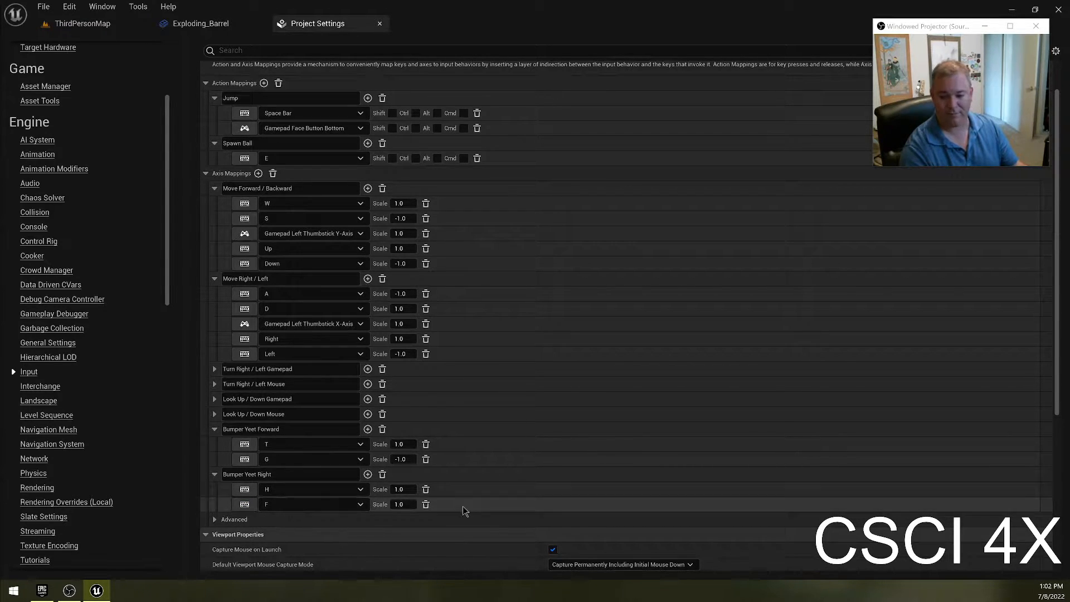
{"action": "left_click", "coordinate": [401, 504]}
{"action": "type", "text": "-1"}
{"action": "key", "text": "Return"}
{"action": "scroll", "coordinate": [331, 223], "scroll_direction": "up", "scroll_amount": 1}
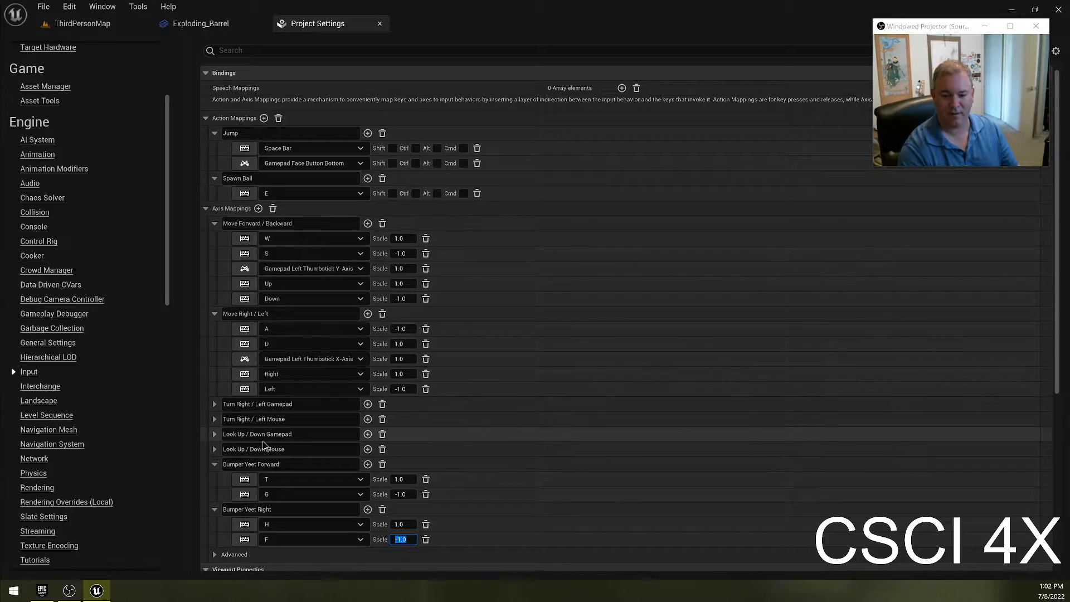
{"action": "scroll", "coordinate": [239, 440], "scroll_direction": "down", "scroll_amount": 1}
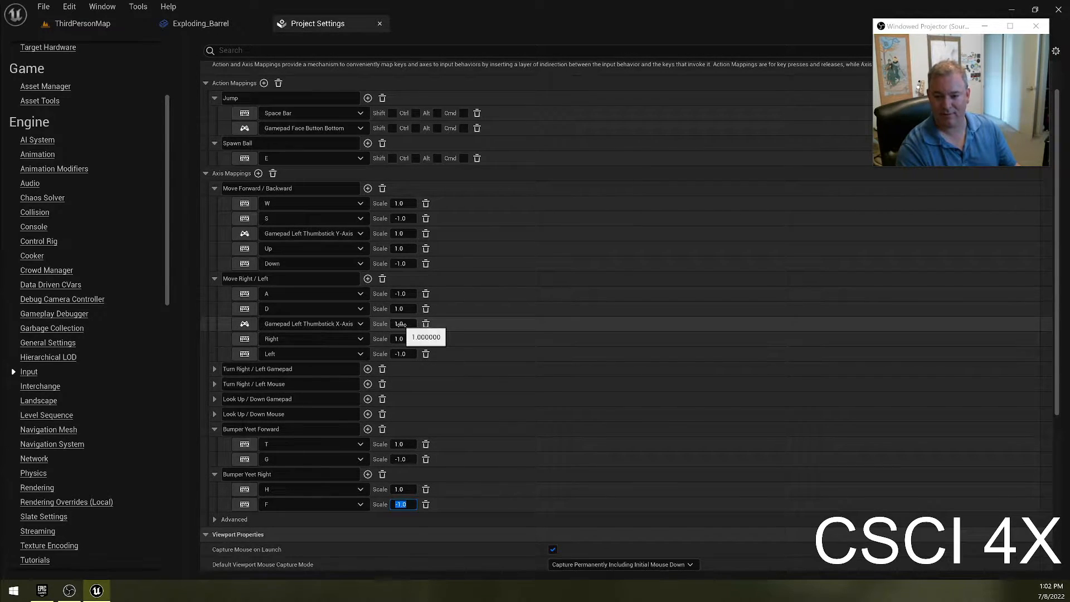
Step: Return to the ThirdPersonMap level and place a Target Point near the gold ball, at about X 3590, Y 3300, Z 460
{"action": "left_click", "coordinate": [54, 11]}
{"action": "left_click", "coordinate": [67, 62]}
{"action": "left_click", "coordinate": [83, 23]}
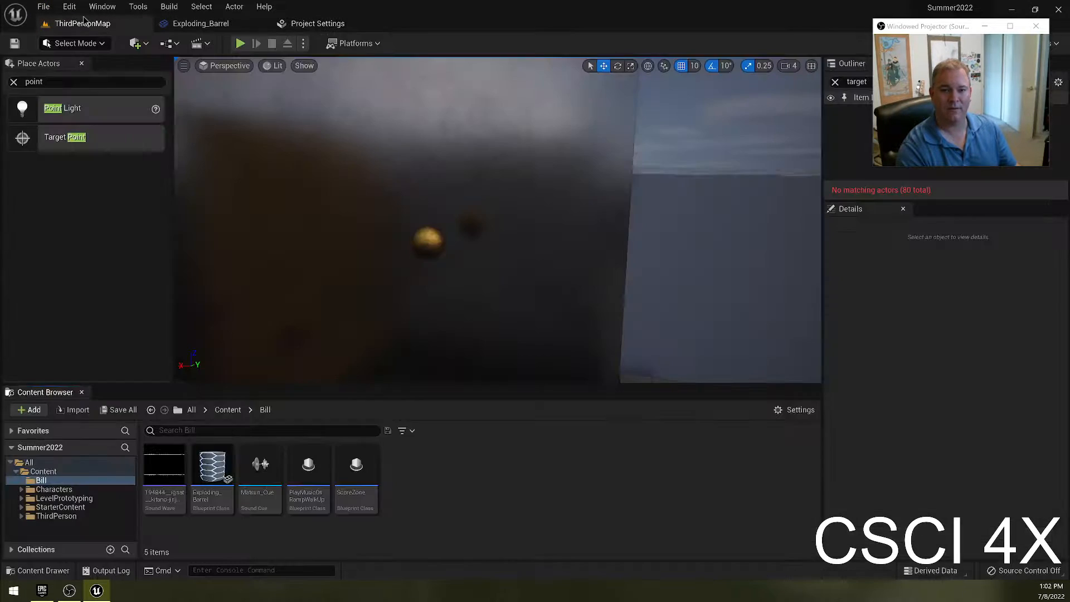
{"action": "right_click_drag", "start_coordinate": [440, 266], "coordinate": [391, 264]}
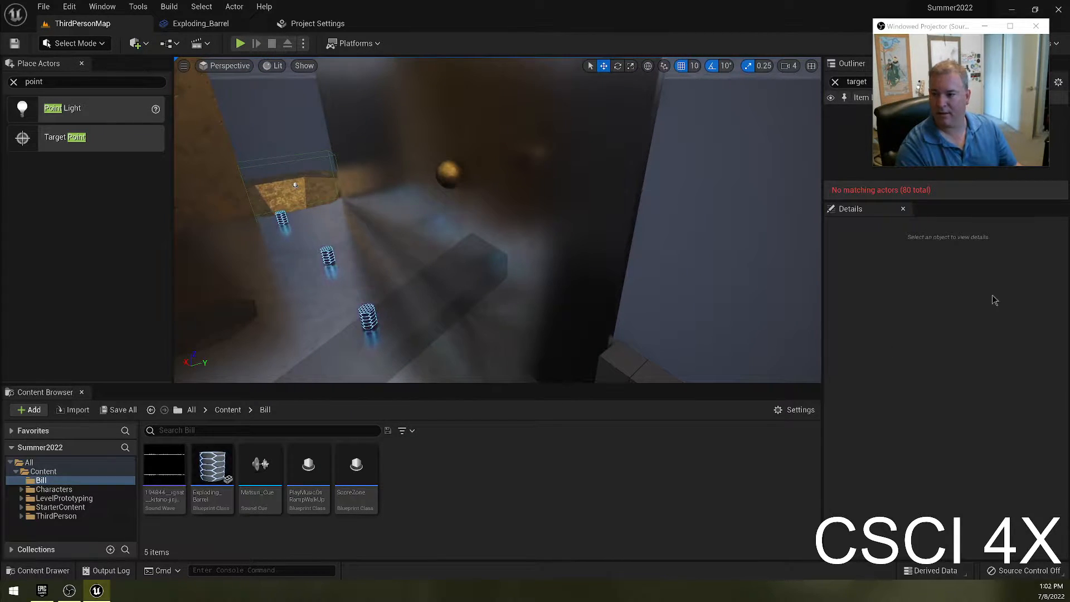
{"action": "mouse_move", "coordinate": [966, 21]}
{"action": "left_mouse_down"}
{"action": "mouse_move", "coordinate": [954, 103]}
{"action": "mouse_move", "coordinate": [965, 38]}
{"action": "left_mouse_up"}
{"action": "left_click_drag", "start_coordinate": [22, 139], "coordinate": [461, 266]}
{"action": "right_click_drag", "start_coordinate": [461, 265], "coordinate": [386, 241]}
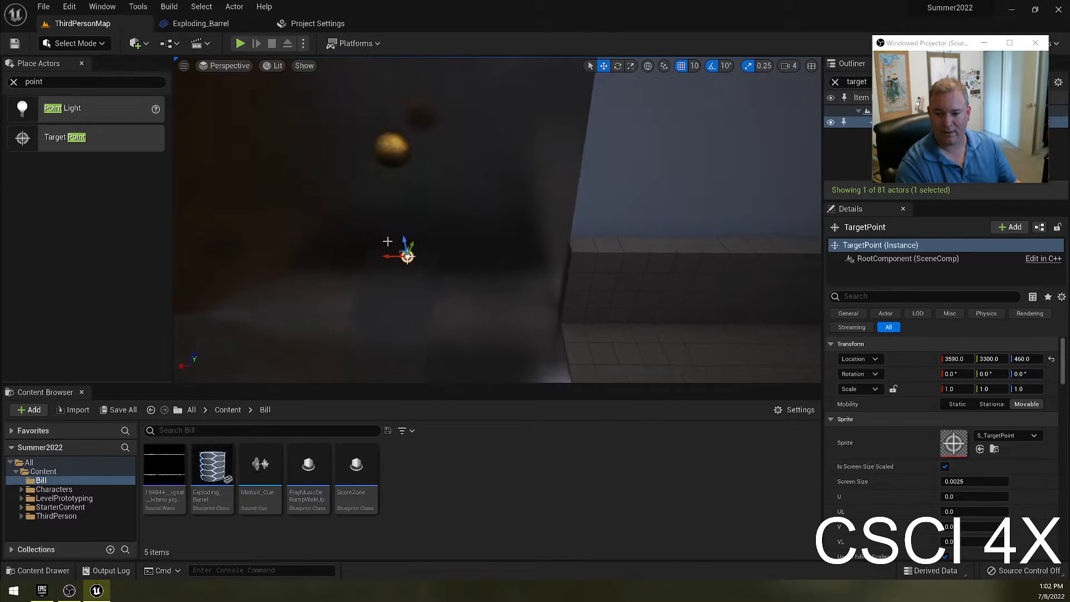
Step: Move the Target Point up above the gold ball, to about X 3590, Y 3260, Z 1080
{"action": "left_click_drag", "start_coordinate": [405, 238], "coordinate": [392, 177]}
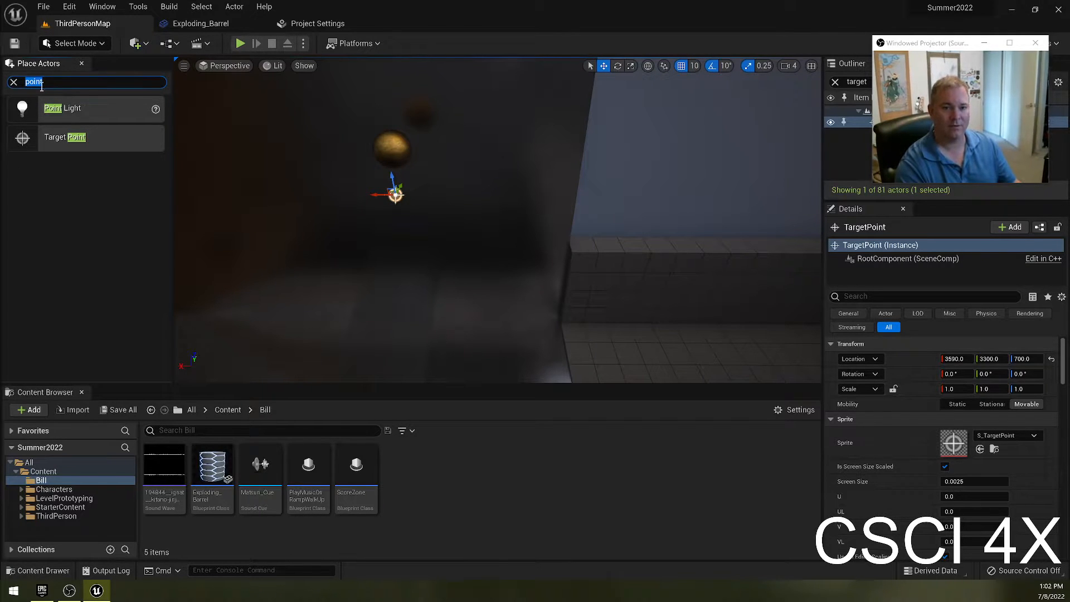
{"action": "right_click_drag", "start_coordinate": [285, 232], "coordinate": [385, 254]}
{"action": "left_click_drag", "start_coordinate": [312, 210], "coordinate": [335, 150]}
{"action": "right_click_drag", "start_coordinate": [336, 207], "coordinate": [343, 315]}
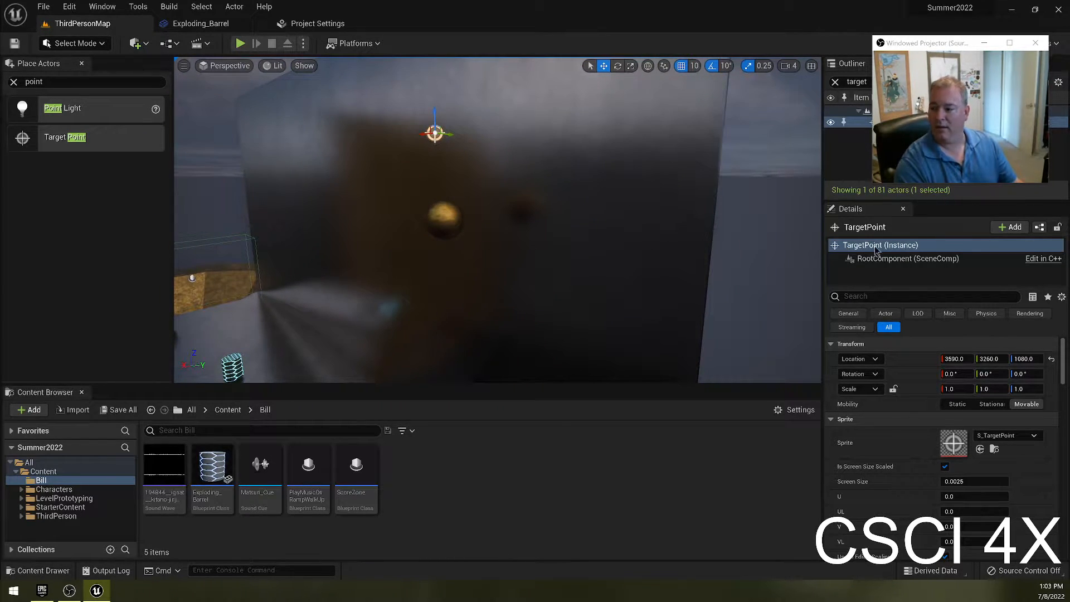
Step: Rename the Target Point actor as Ball Spawn Point
{"action": "left_click", "coordinate": [869, 227]}
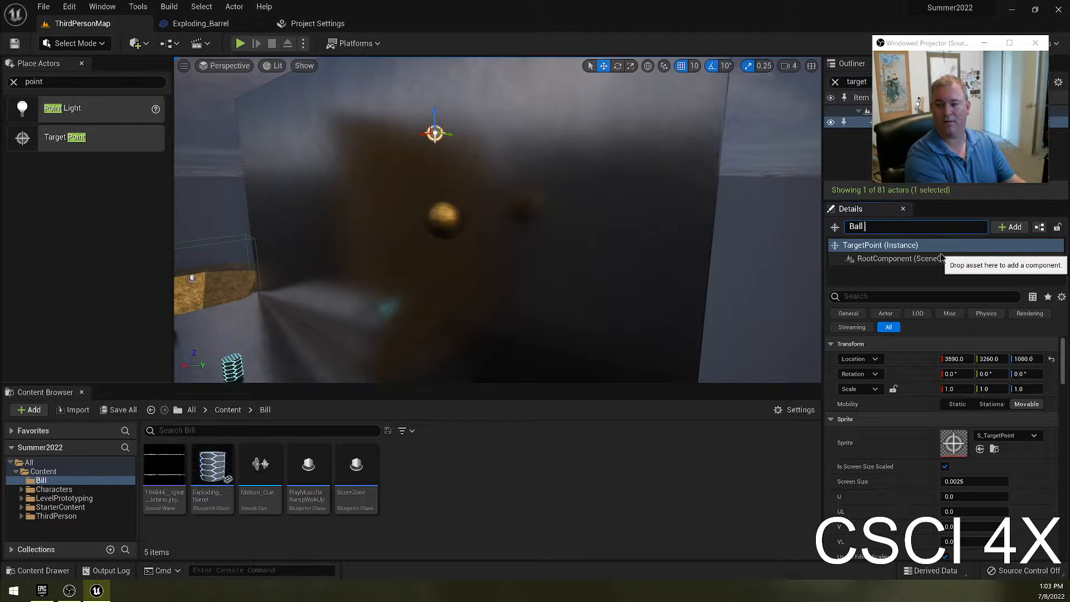
{"action": "type", "text": "Ball Spawn Point"}
{"action": "key", "text": "Return"}
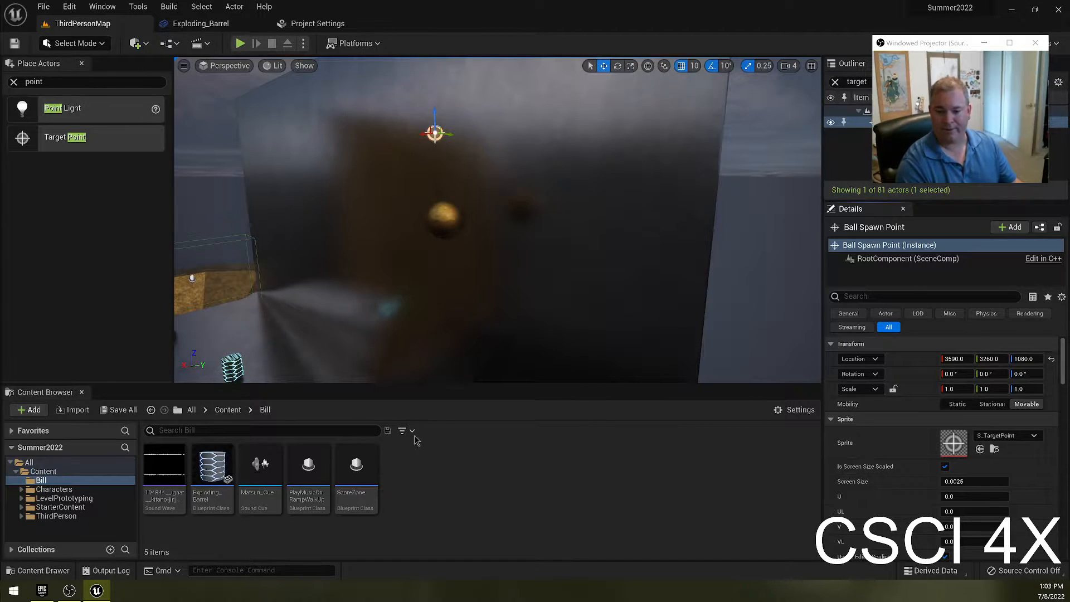
Step: Open the BP_ThirdPersonCharacter blueprint from the ThirdPerson/Blueprints content folder
{"action": "left_click_drag", "start_coordinate": [436, 285], "coordinate": [338, 185], "text": "alt"}
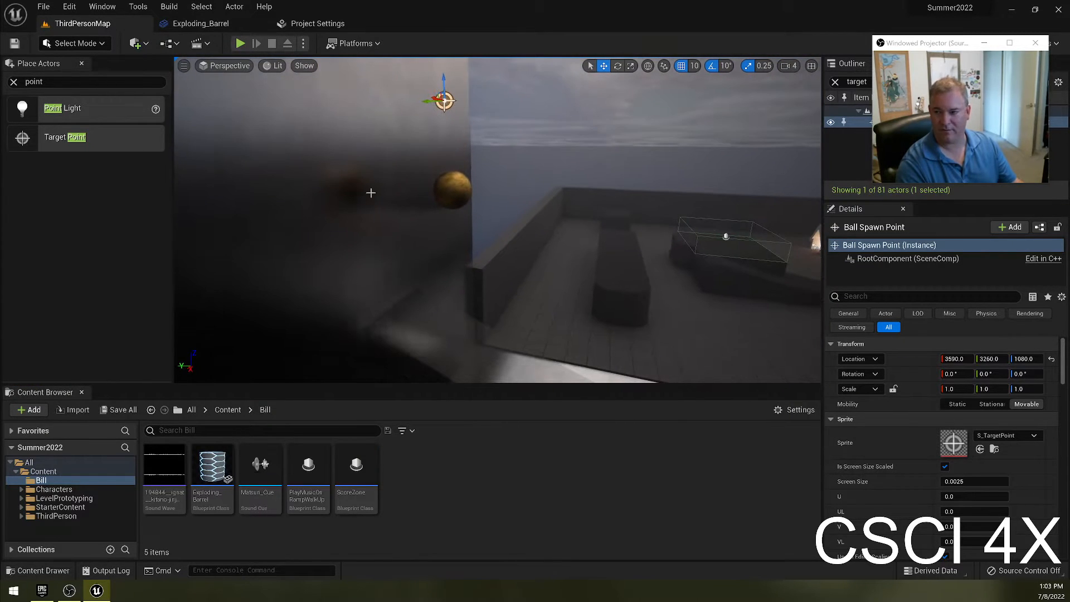
{"action": "left_click", "coordinate": [59, 516]}
{"action": "left_click", "coordinate": [212, 469]}
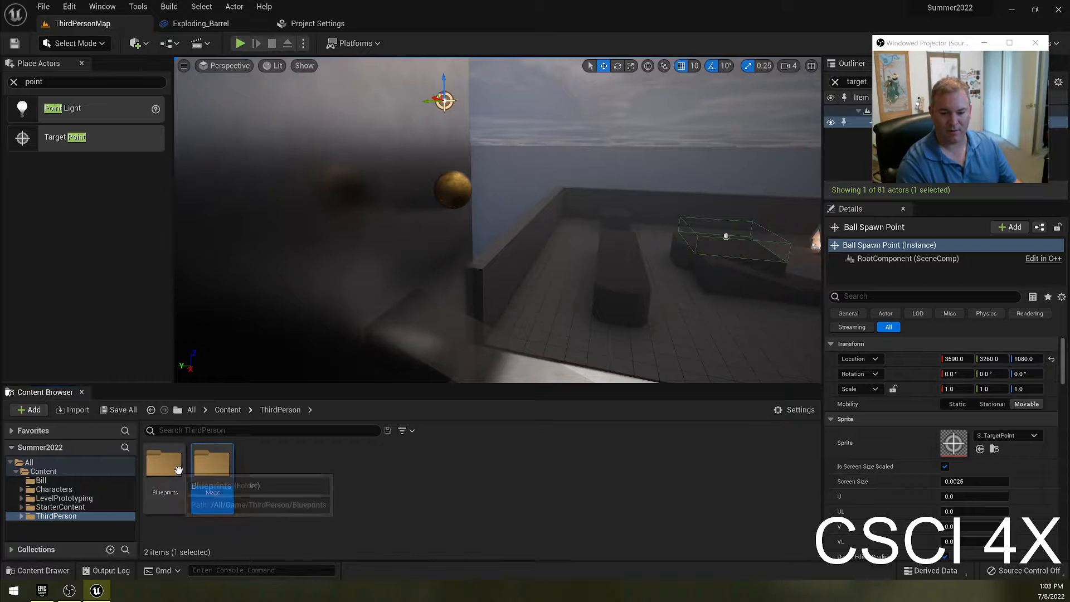
{"action": "double_click", "coordinate": [178, 470]}
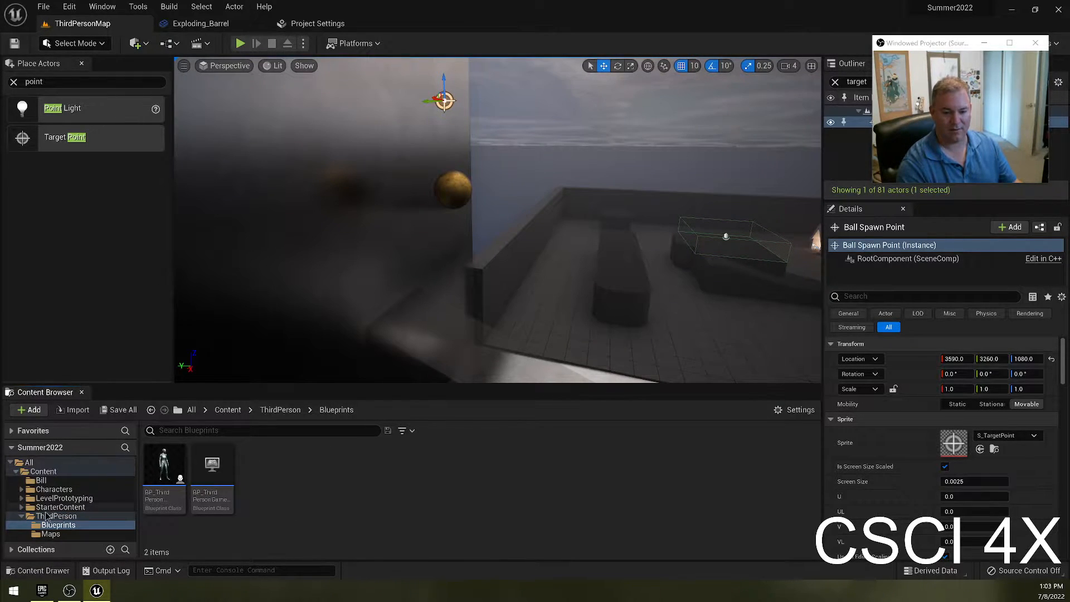
{"action": "left_click", "coordinate": [161, 471]}
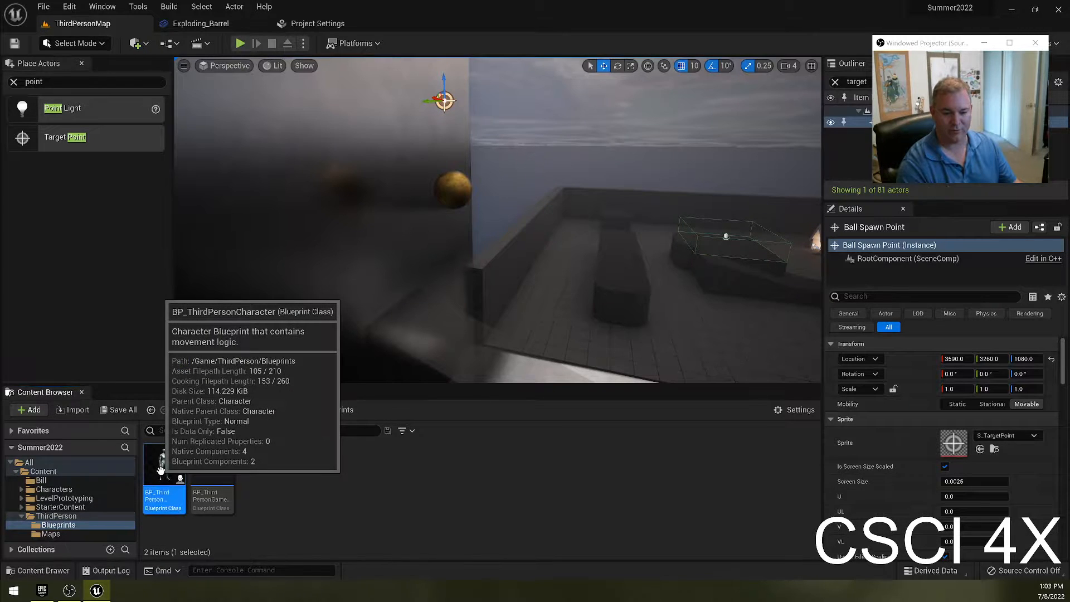
{"action": "double_click", "coordinate": [160, 471]}
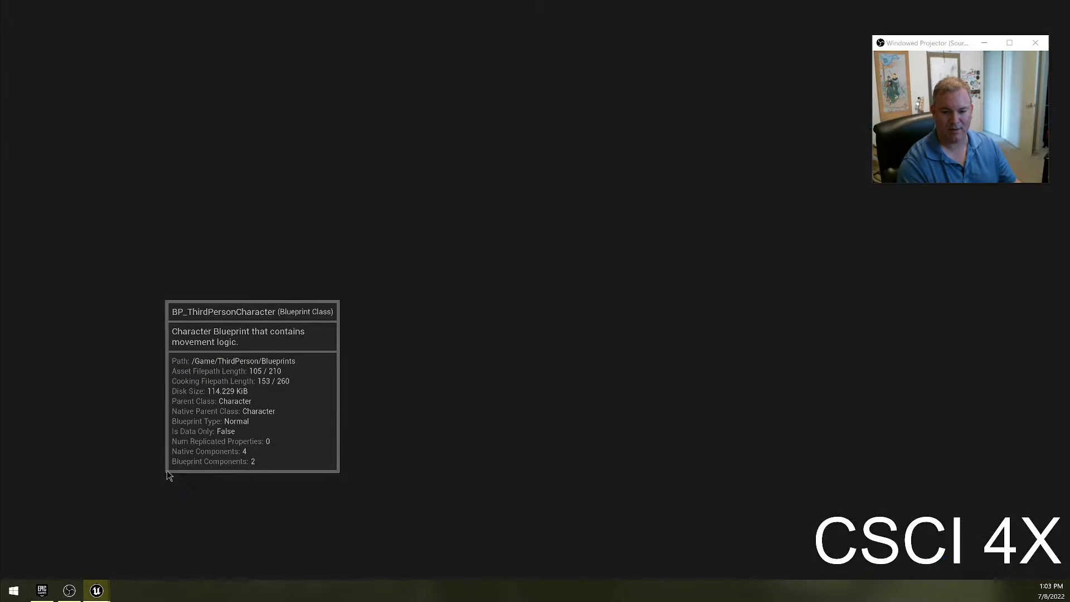
Step: Examine the existing camera, movement and jump input nodes in the character's Event Graph
{"action": "scroll", "coordinate": [723, 391], "scroll_direction": "down", "scroll_amount": 4}
{"action": "scroll", "coordinate": [630, 269], "scroll_direction": "up", "scroll_amount": 1}
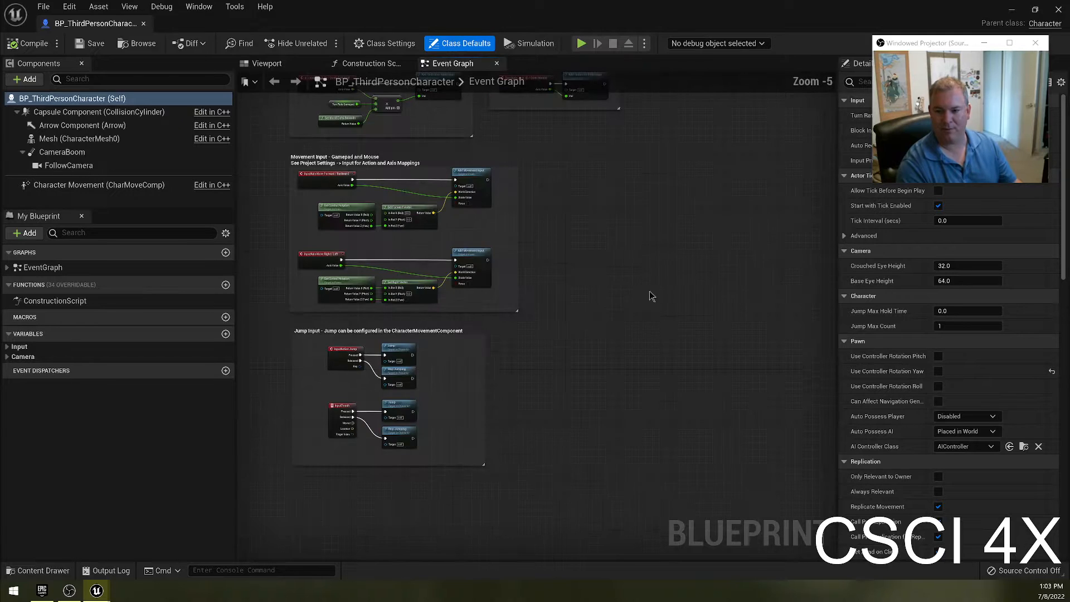
{"action": "scroll", "coordinate": [637, 310], "scroll_direction": "up", "scroll_amount": 1}
{"action": "right_click_drag", "start_coordinate": [582, 262], "coordinate": [660, 374]}
{"action": "right_click_drag", "start_coordinate": [609, 287], "coordinate": [588, 352]}
{"action": "scroll", "coordinate": [587, 293], "scroll_direction": "up", "scroll_amount": 3}
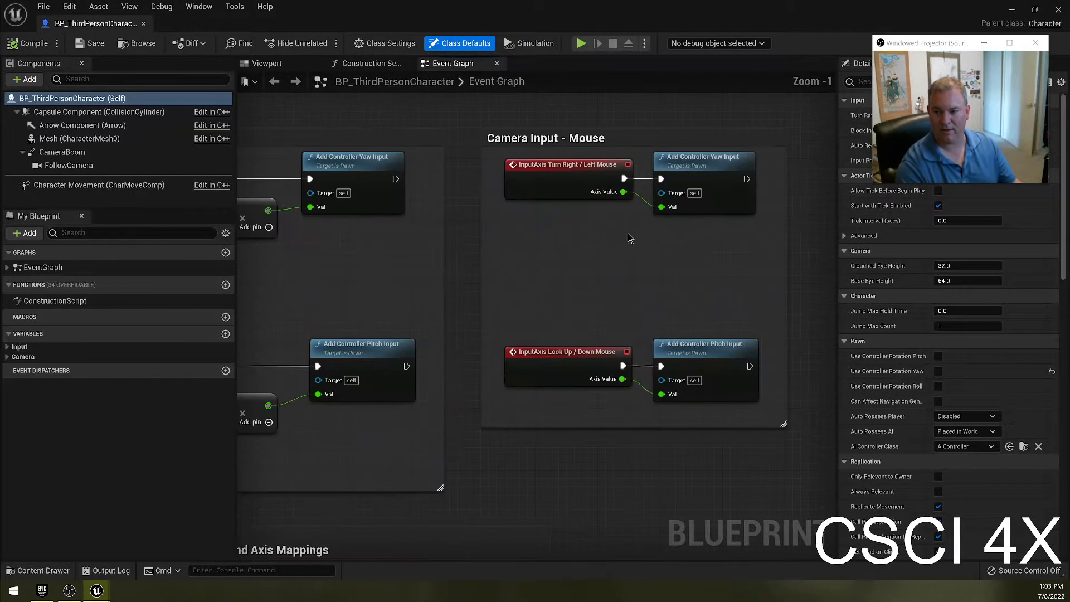
{"action": "right_click_drag", "start_coordinate": [625, 230], "coordinate": [577, 261]}
{"action": "right_click_drag", "start_coordinate": [413, 282], "coordinate": [492, 305]}
{"action": "right_click_drag", "start_coordinate": [405, 510], "coordinate": [270, 281]}
{"action": "right_click_drag", "start_coordinate": [274, 467], "coordinate": [337, 254]}
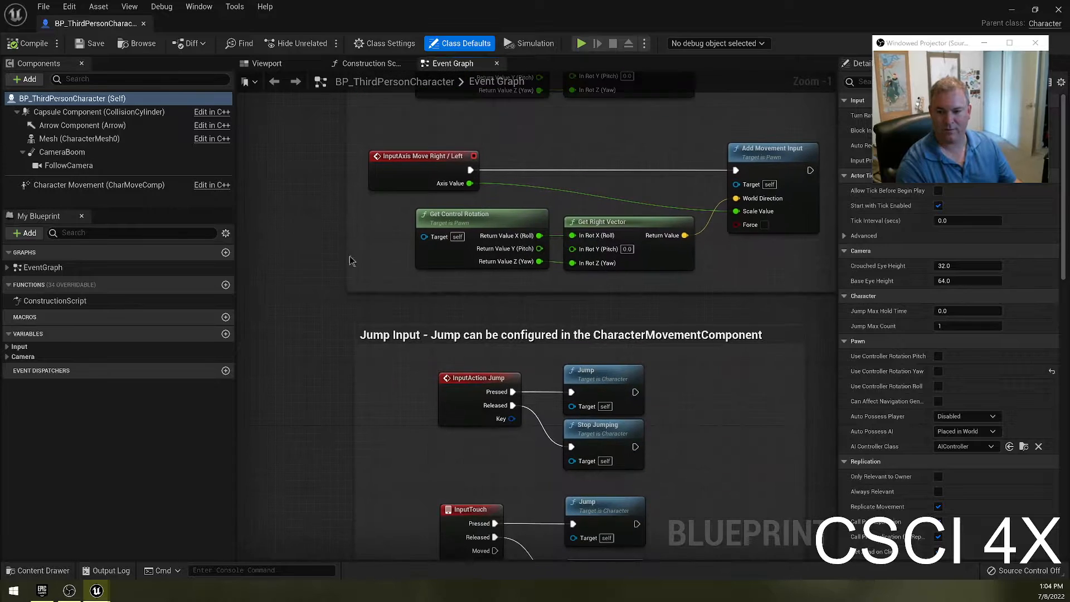
{"action": "right_click_drag", "start_coordinate": [345, 416], "coordinate": [284, 256]}
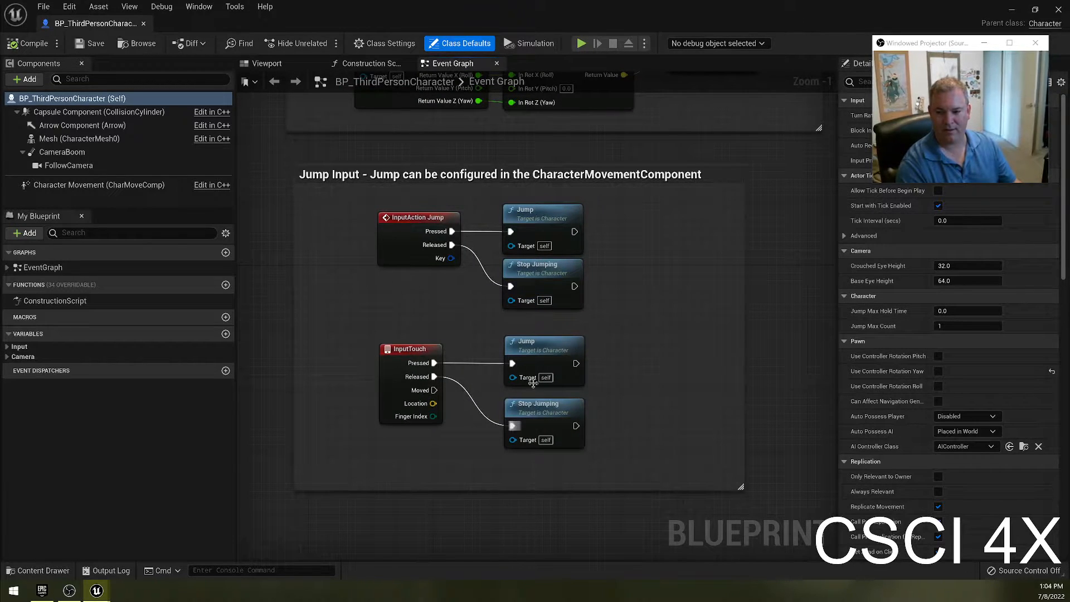
{"action": "right_click_drag", "start_coordinate": [653, 260], "coordinate": [543, 368]}
{"action": "right_click_drag", "start_coordinate": [416, 179], "coordinate": [433, 362]}
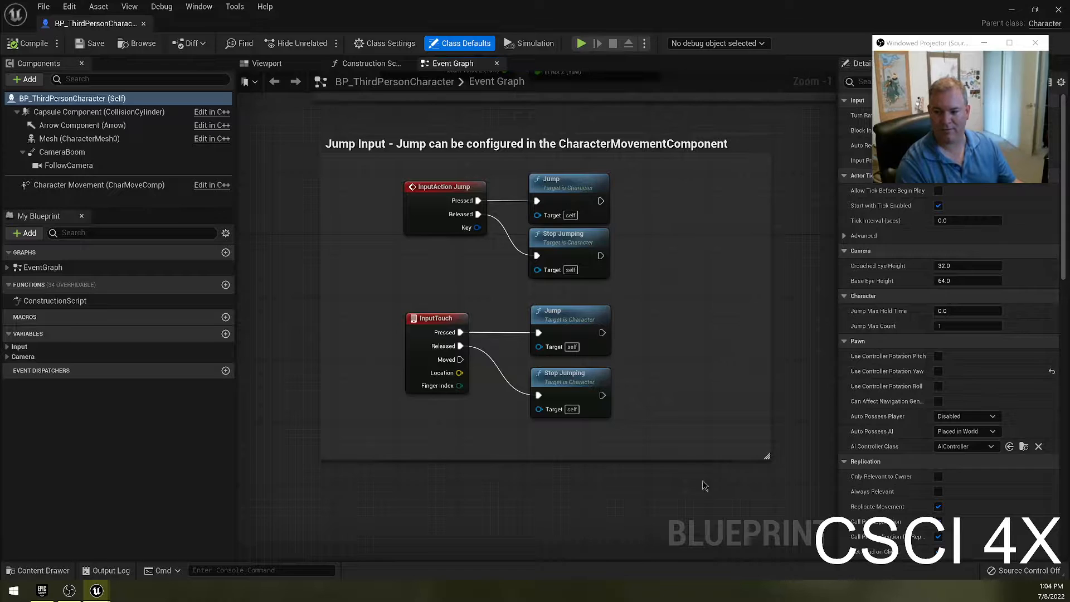
Step: Add the Spawn Ball input action event in the empty graph area below the Jump Input comment box
{"action": "right_click_drag", "start_coordinate": [509, 522], "coordinate": [476, 249]}
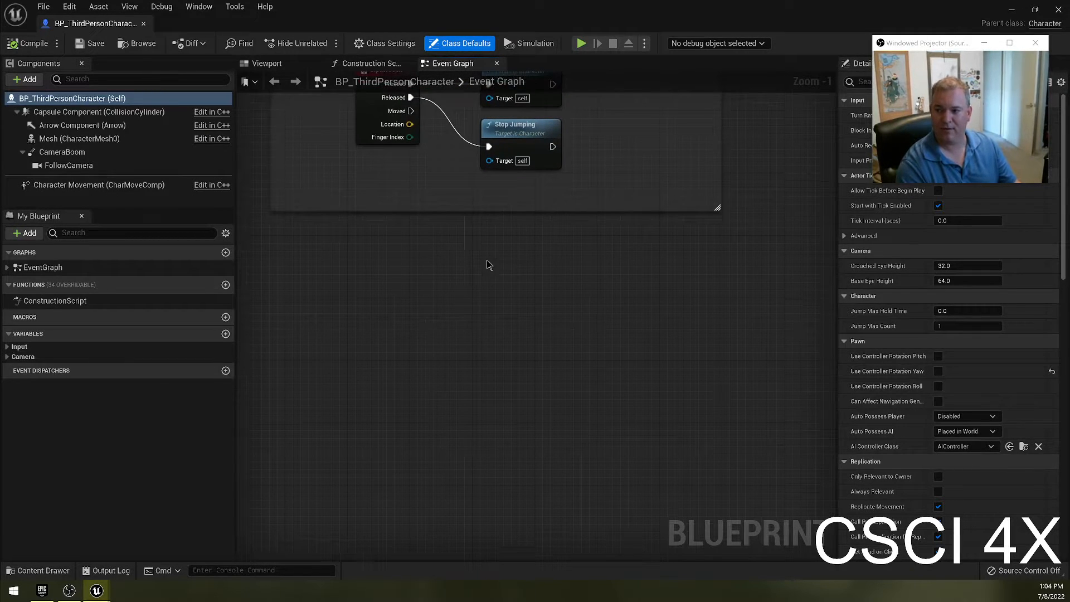
{"action": "right_click", "coordinate": [343, 295]}
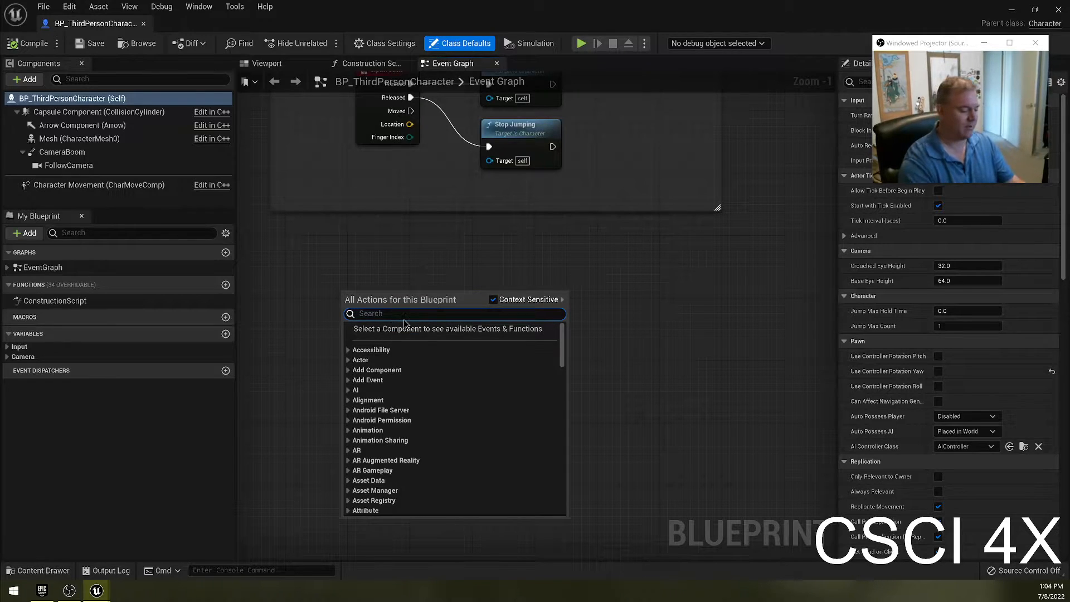
{"action": "type", "text": "event "}
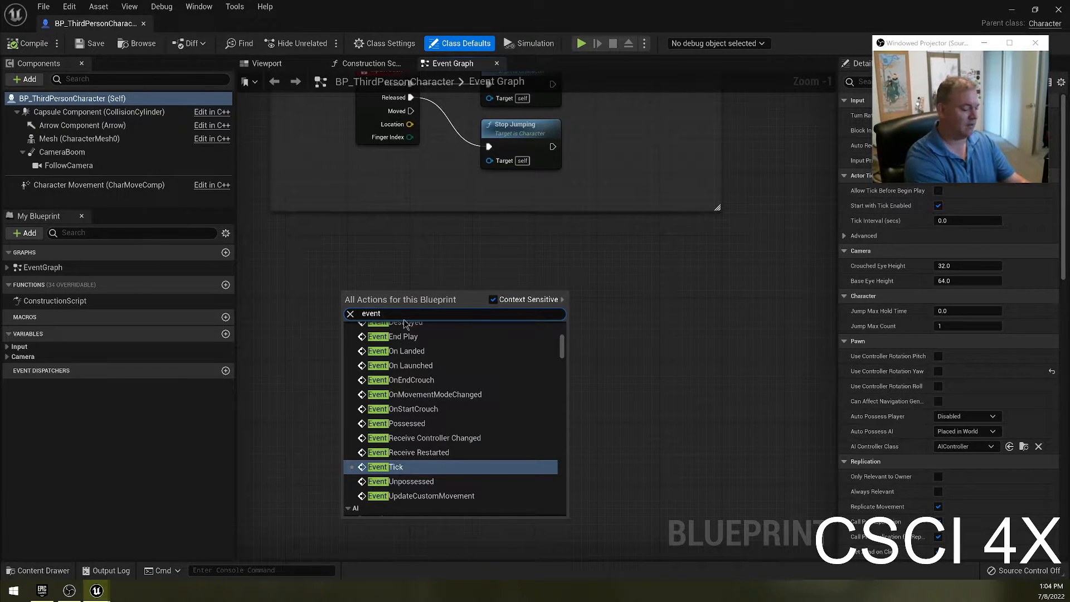
{"action": "type", "text": "ball spawn"}
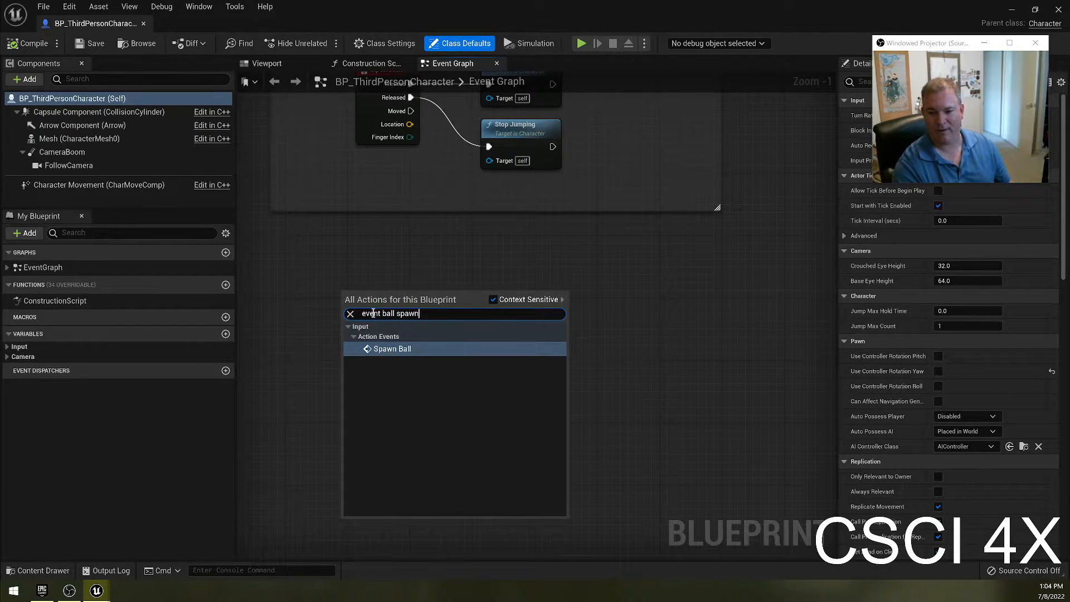
{"action": "left_click", "coordinate": [410, 350]}
{"action": "right_click", "coordinate": [413, 396]}
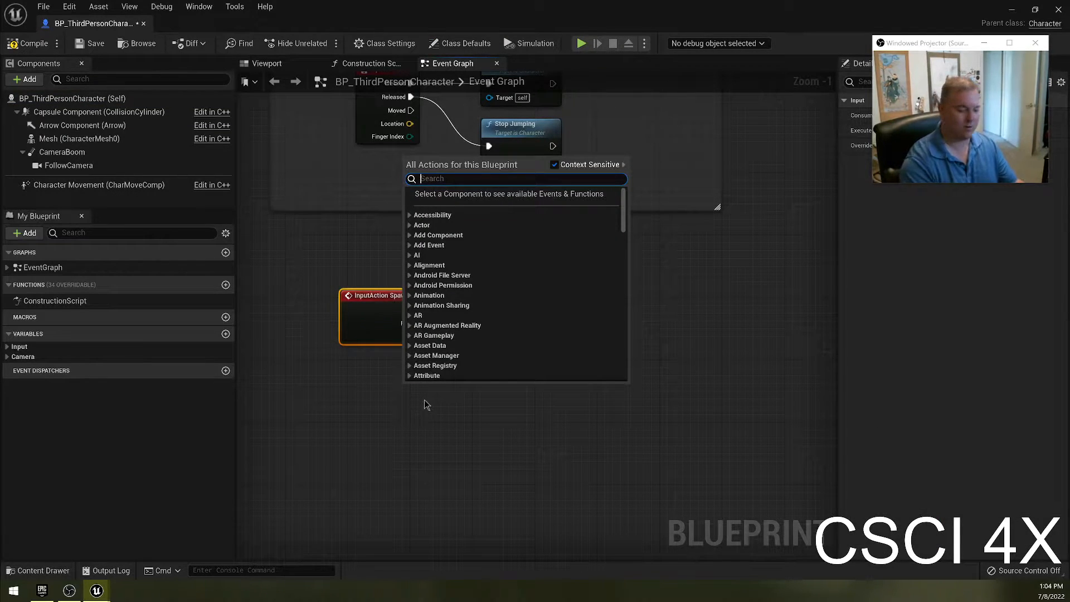
{"action": "type", "text": "input act"}
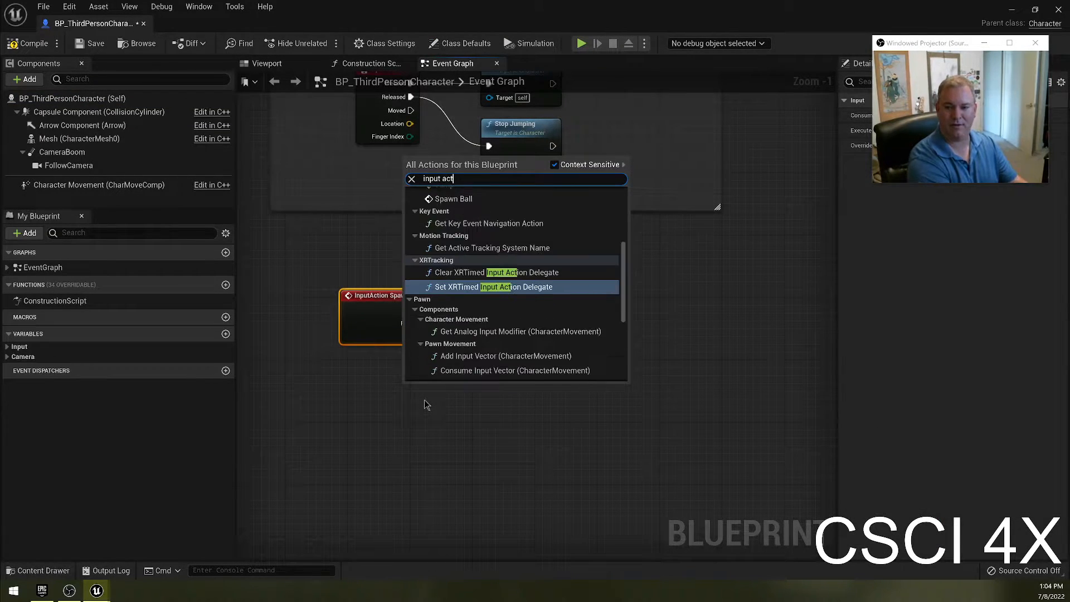
{"action": "type", "text": "ion"}
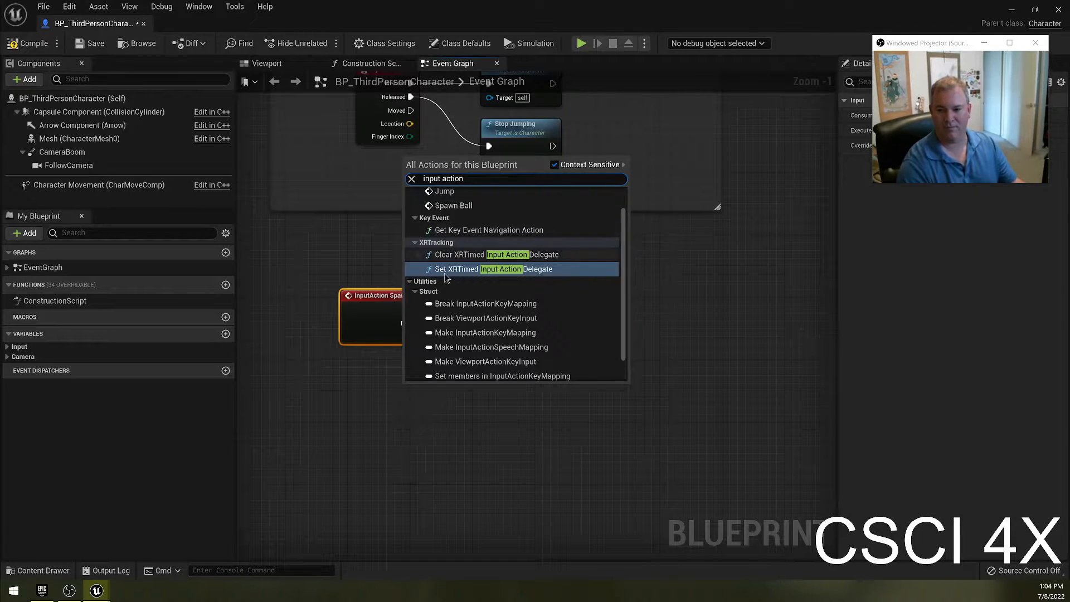
{"action": "scroll", "coordinate": [468, 256], "scroll_direction": "up", "scroll_amount": 1}
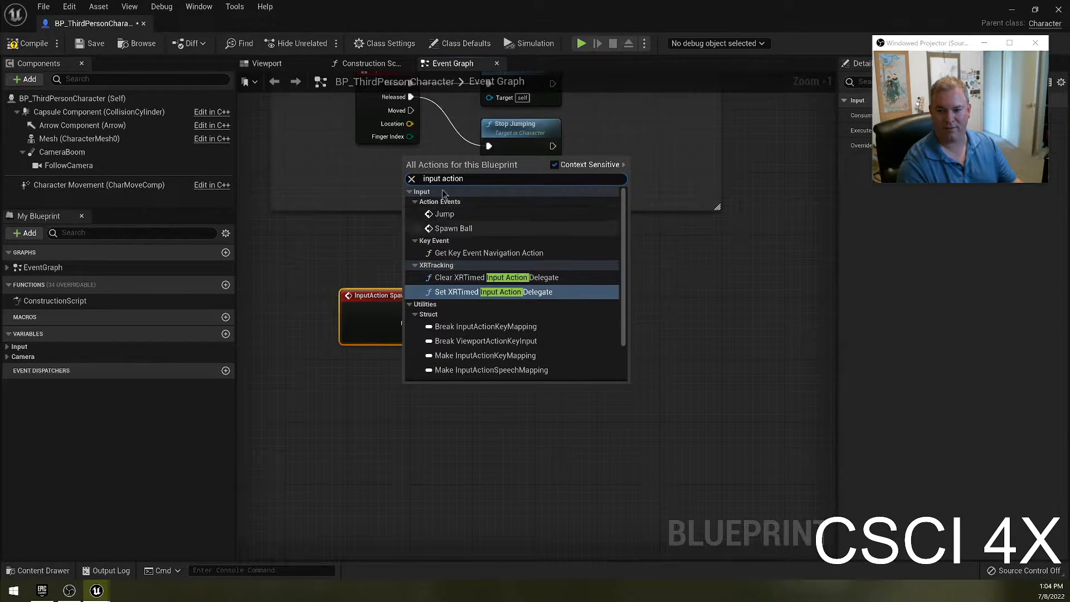
{"action": "scroll", "coordinate": [440, 223], "scroll_direction": "down", "scroll_amount": 1}
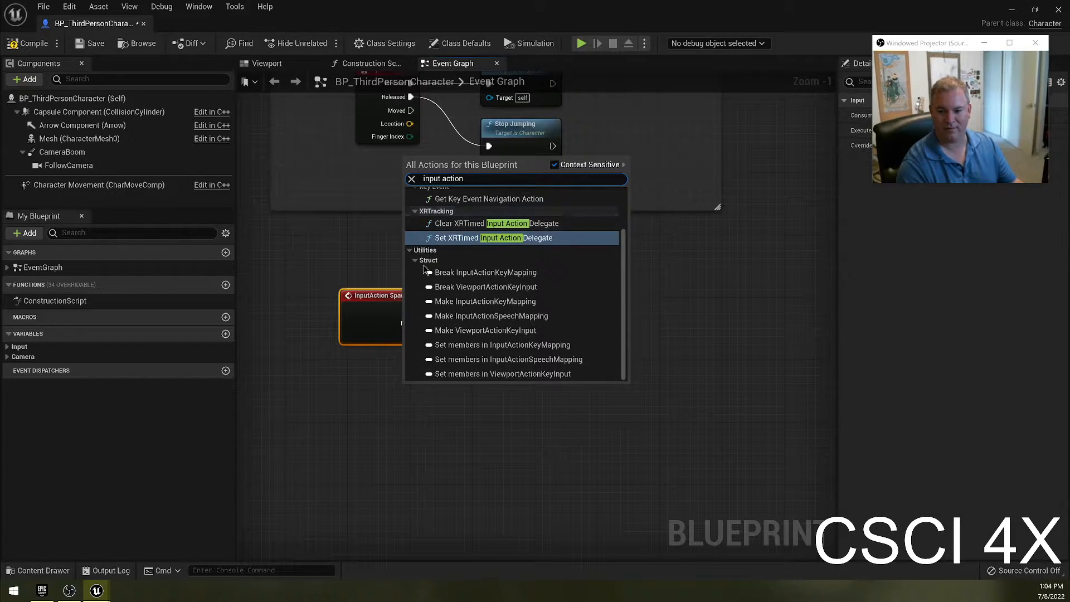
{"action": "left_click", "coordinate": [493, 429]}
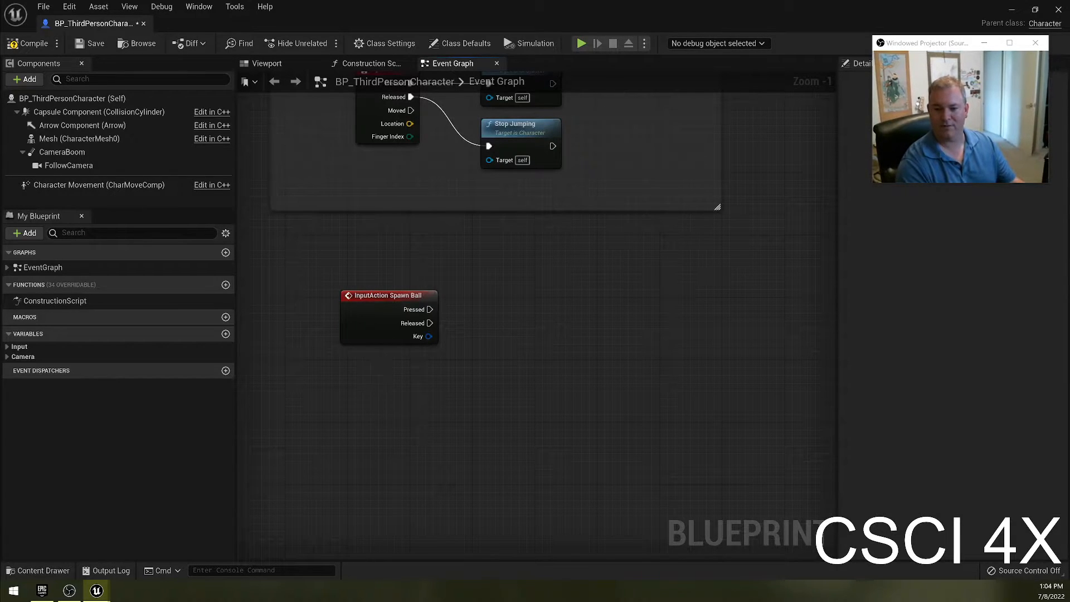
{"action": "right_click", "coordinate": [379, 148]}
{"action": "type", "text": "event jump"}
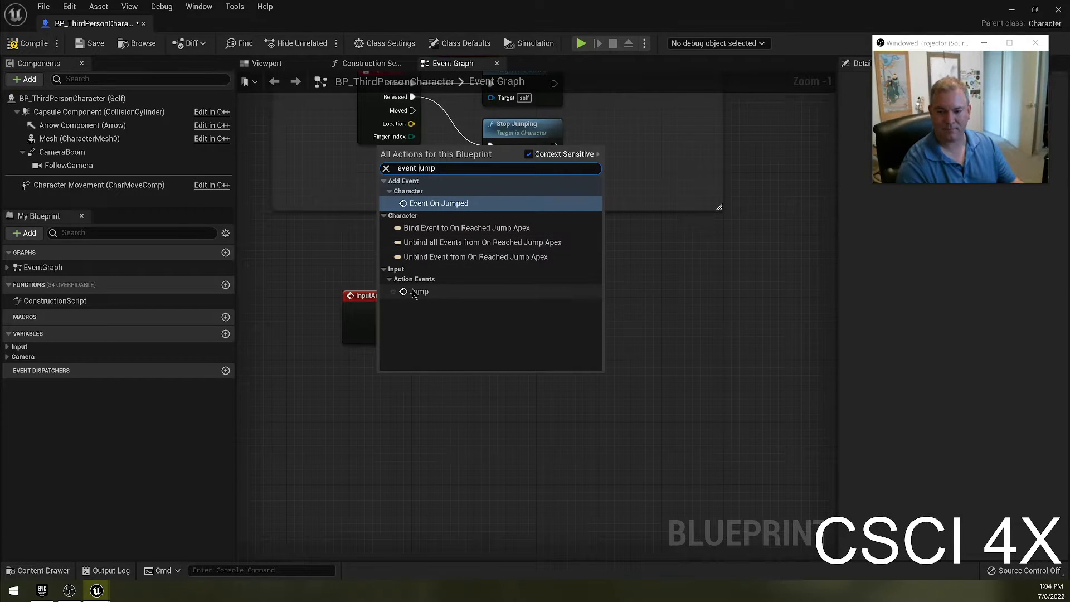
{"action": "left_click", "coordinate": [485, 372]}
Step: Reposition the Spawn Ball event and connect its Pressed output to a new Print String node aligned beside it
{"action": "right_click_drag", "start_coordinate": [489, 339], "coordinate": [443, 361]}
{"action": "left_click_drag", "start_coordinate": [332, 374], "coordinate": [323, 358]}
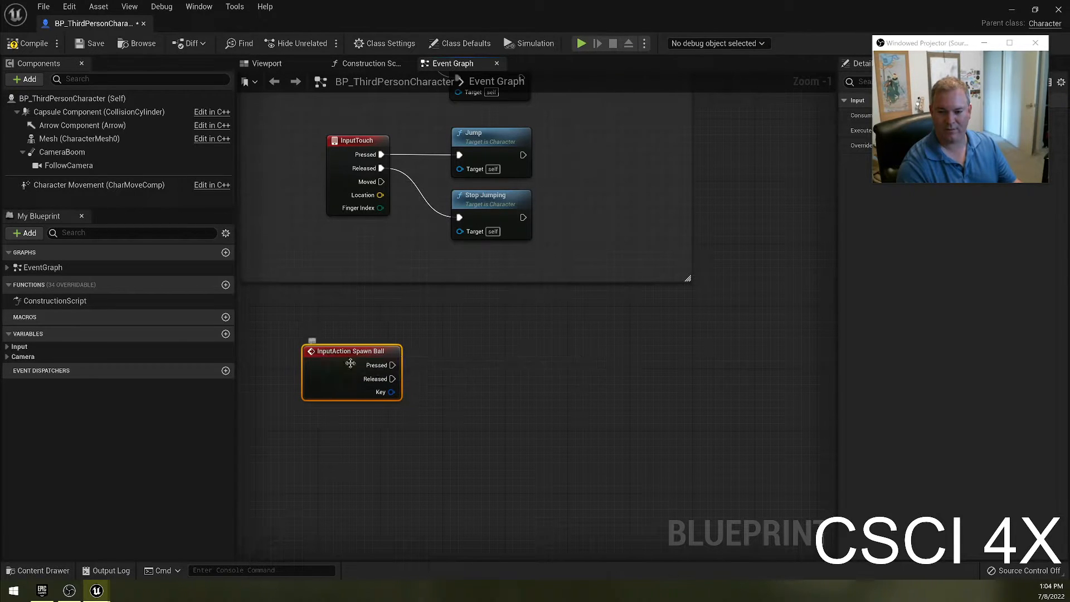
{"action": "left_click_drag", "start_coordinate": [392, 365], "coordinate": [424, 375]}
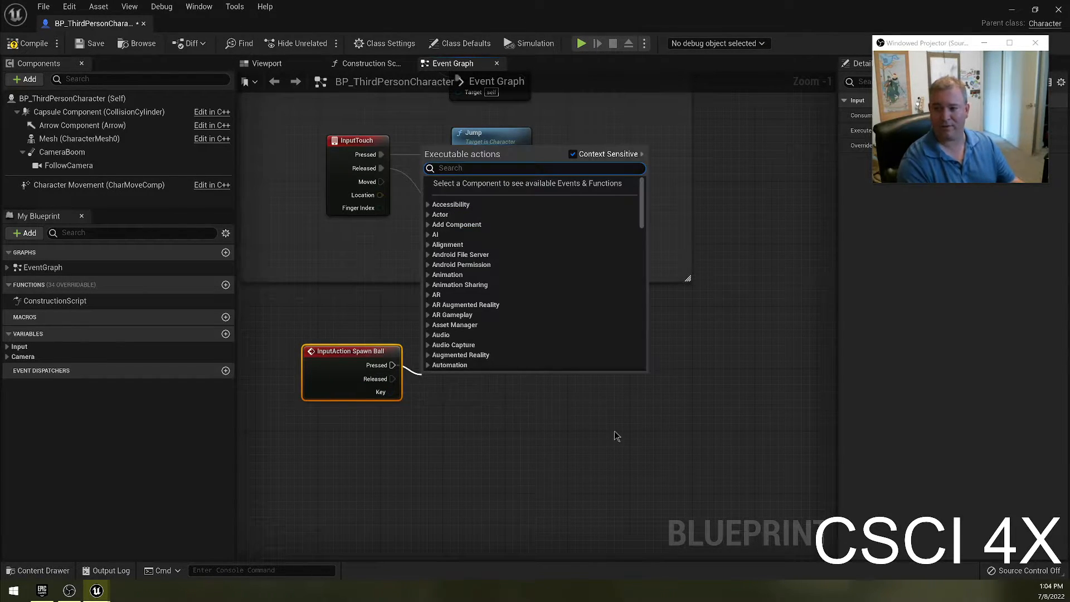
{"action": "type", "text": "print stri"}
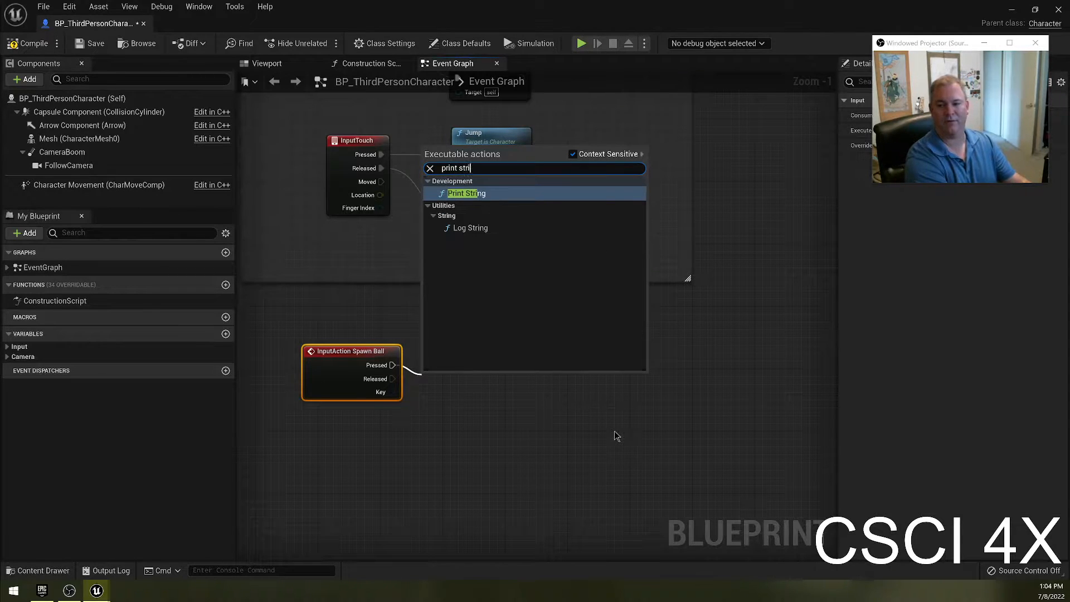
{"action": "key", "text": "Return"}
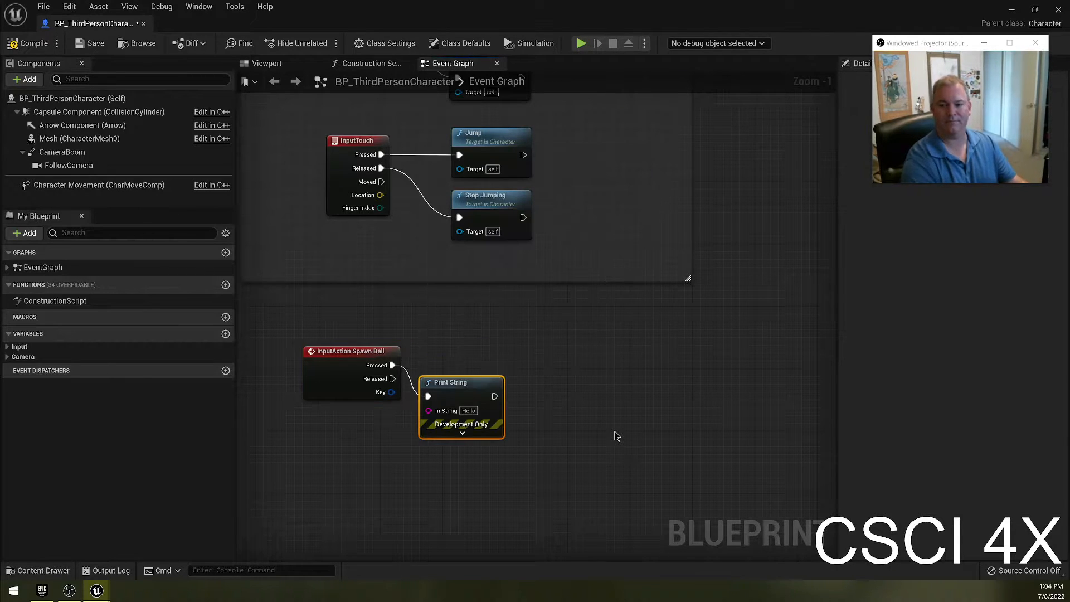
{"action": "left_click_drag", "start_coordinate": [462, 383], "coordinate": [474, 357]}
Step: Set the Print String text to "Ball Spawn Pressed" and compile the blueprint
{"action": "left_click", "coordinate": [477, 380]}
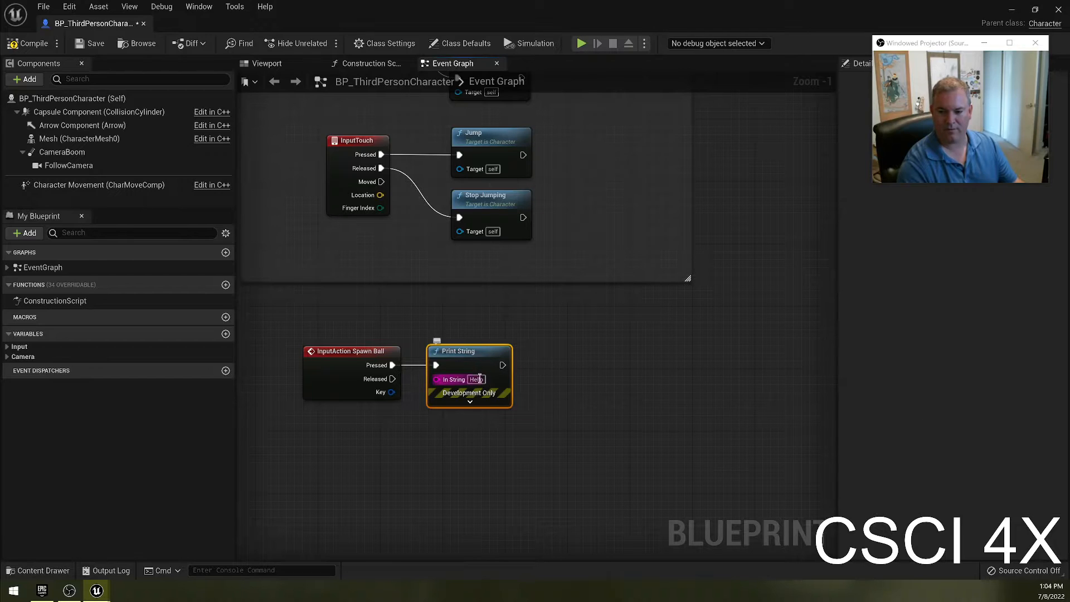
{"action": "type", "text": "Ball Spawn Presse"}
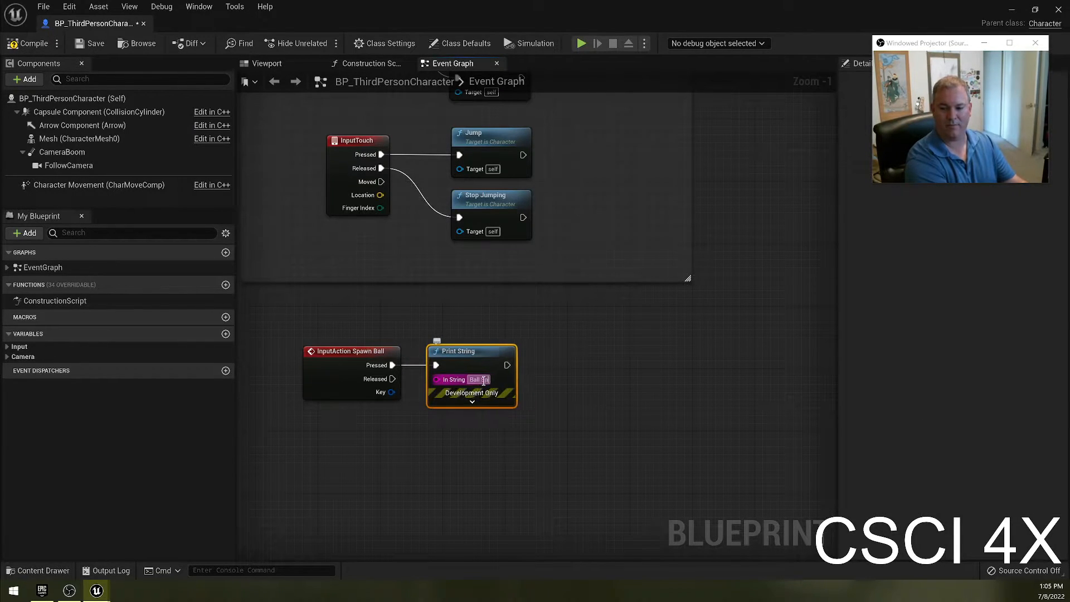
{"action": "type", "text": "d"}
{"action": "key", "text": "Return"}
{"action": "left_click", "coordinate": [609, 388]}
{"action": "left_click", "coordinate": [48, 42]}
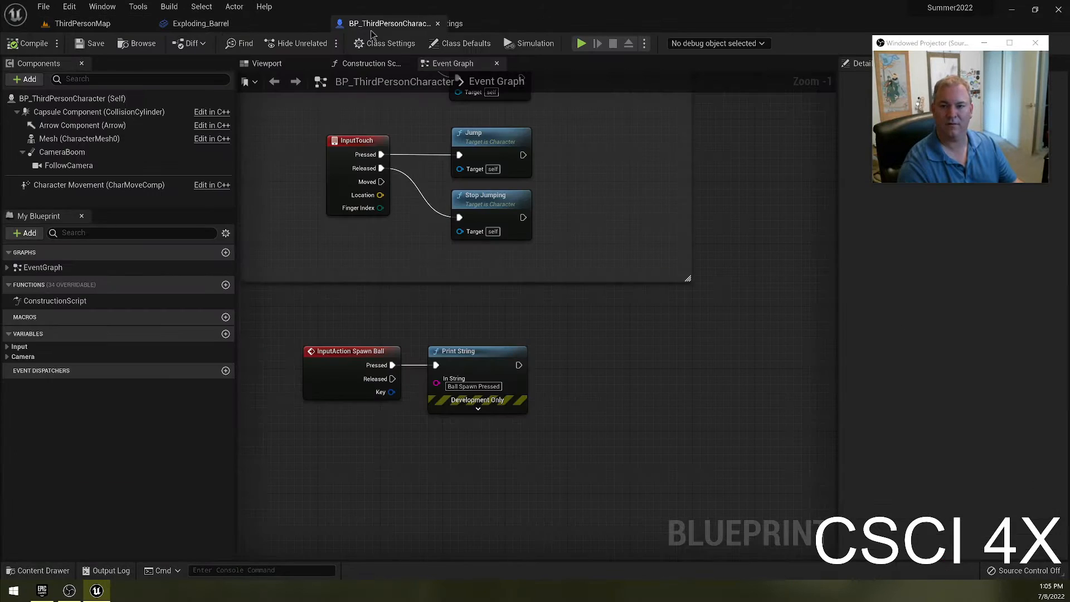
Step: Play the ThirdPersonMap level, run and jump around while triggering the Spawn Ball input to test it, and end the play session
{"action": "left_click", "coordinate": [84, 23]}
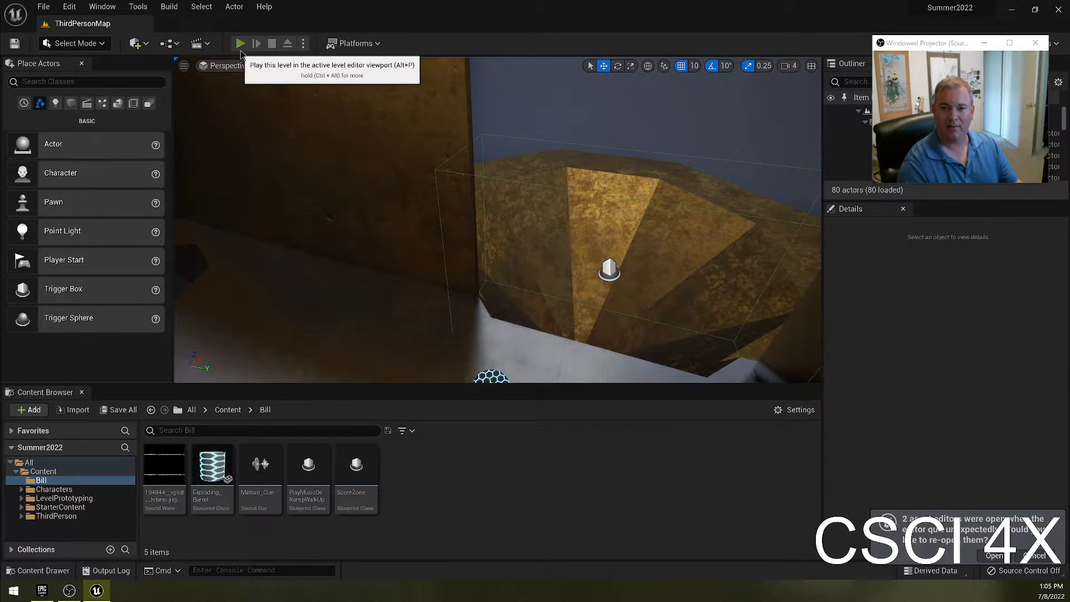
{"action": "left_click", "coordinate": [241, 44]}
{"action": "key", "text": "w"}
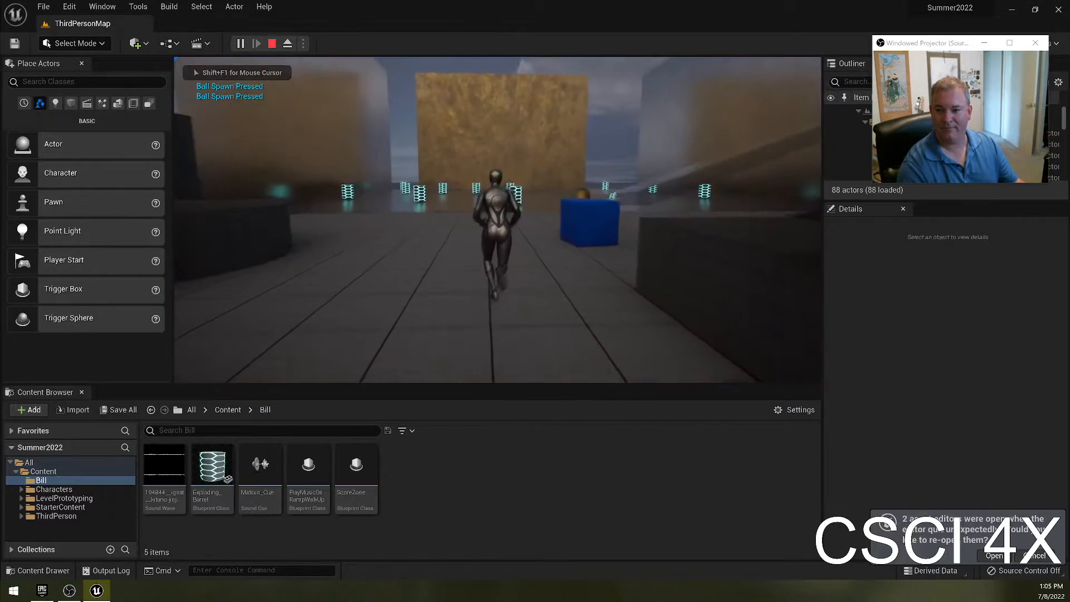
{"action": "key", "text": "space"}
{"action": "key", "text": "space"}
{"action": "key", "text": "w"}
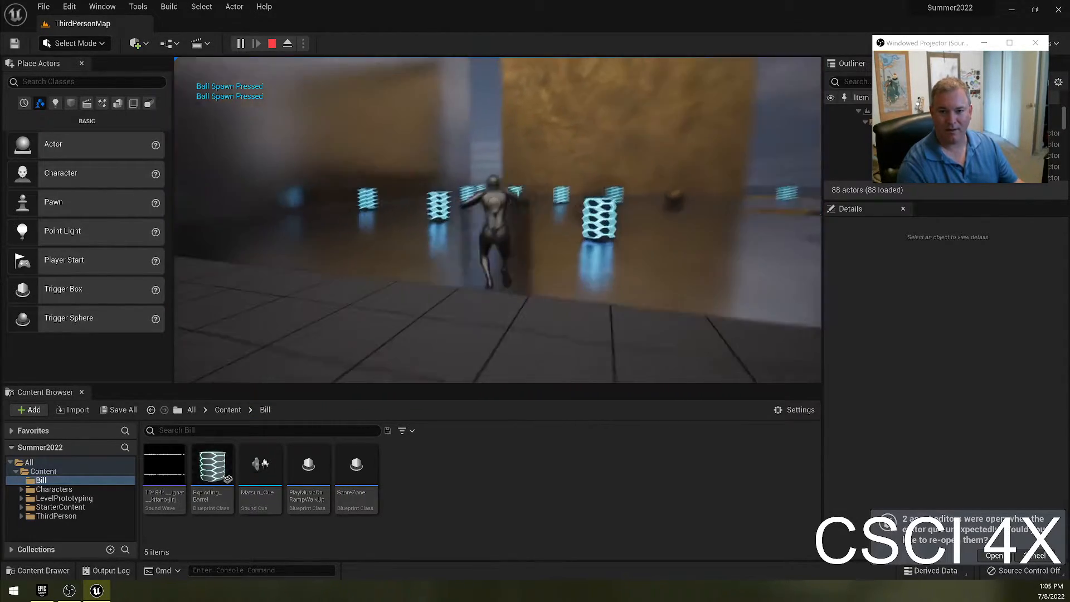
{"action": "key", "text": "space"}
{"action": "key", "text": "w"}
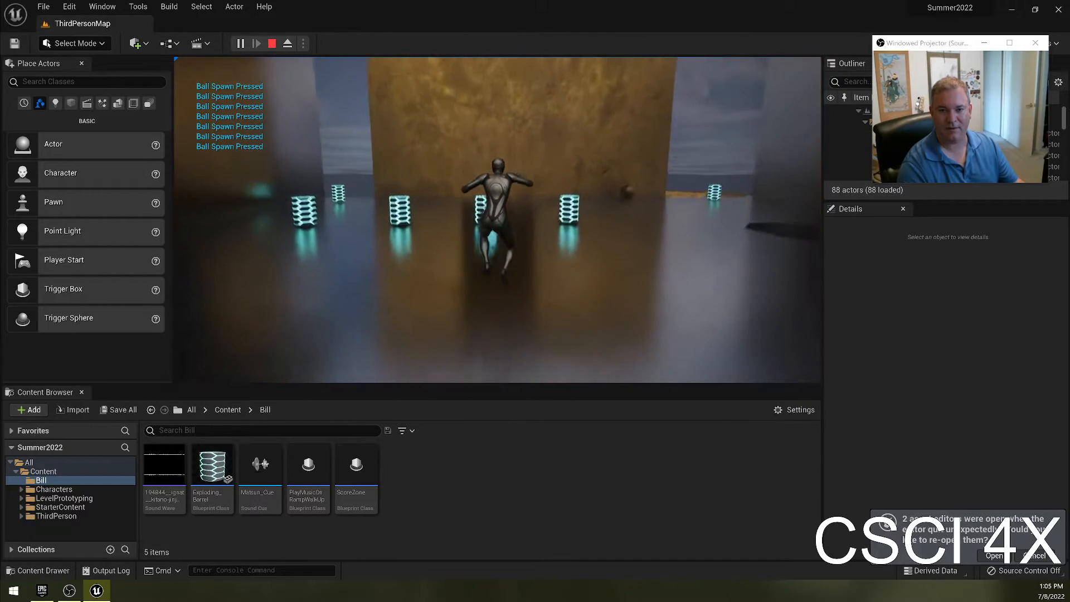
{"action": "key", "text": "space"}
{"action": "key", "text": "shift+F1"}
{"action": "key", "text": "Escape"}
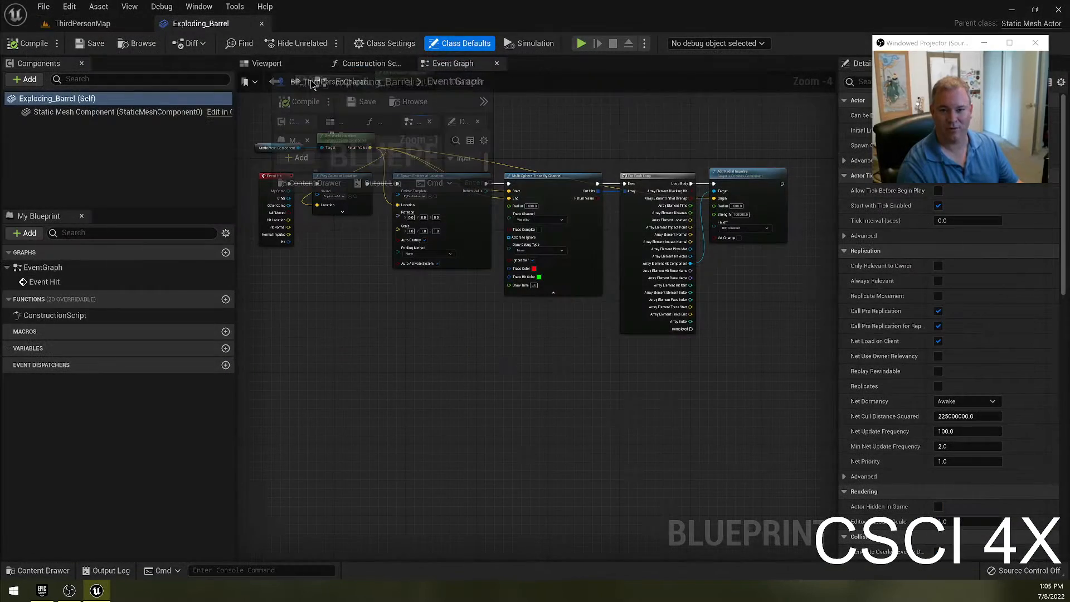
Step: Dock the BP_ThirdPersonCharacter blueprint editor beside the Exploding_Barrel editor in the main window
{"action": "left_click", "coordinate": [301, 25]}
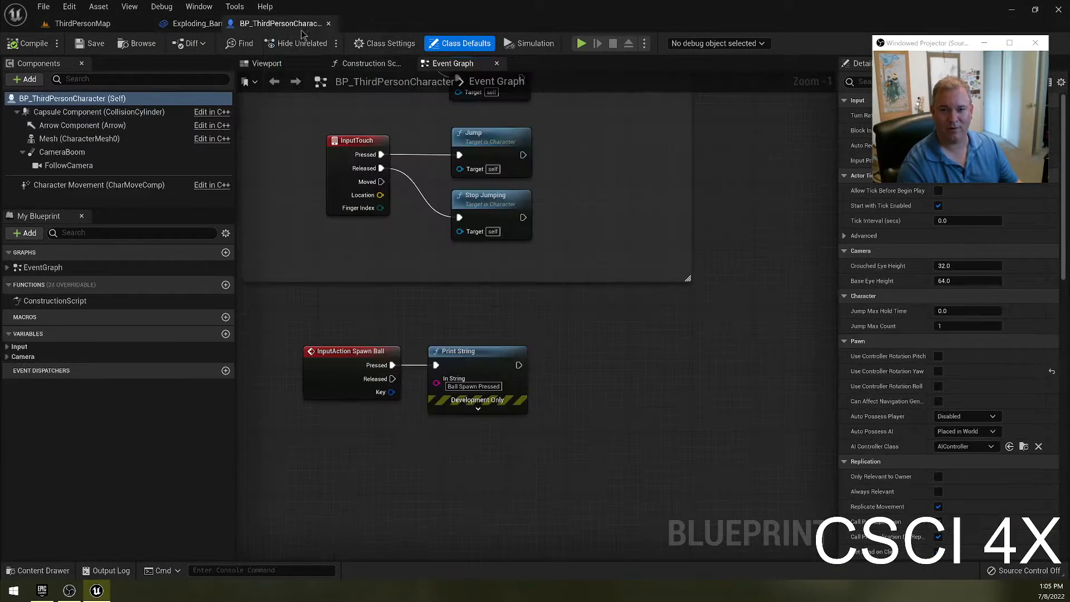
{"action": "left_click", "coordinate": [43, 7]}
{"action": "mouse_move", "coordinate": [82, 7]}
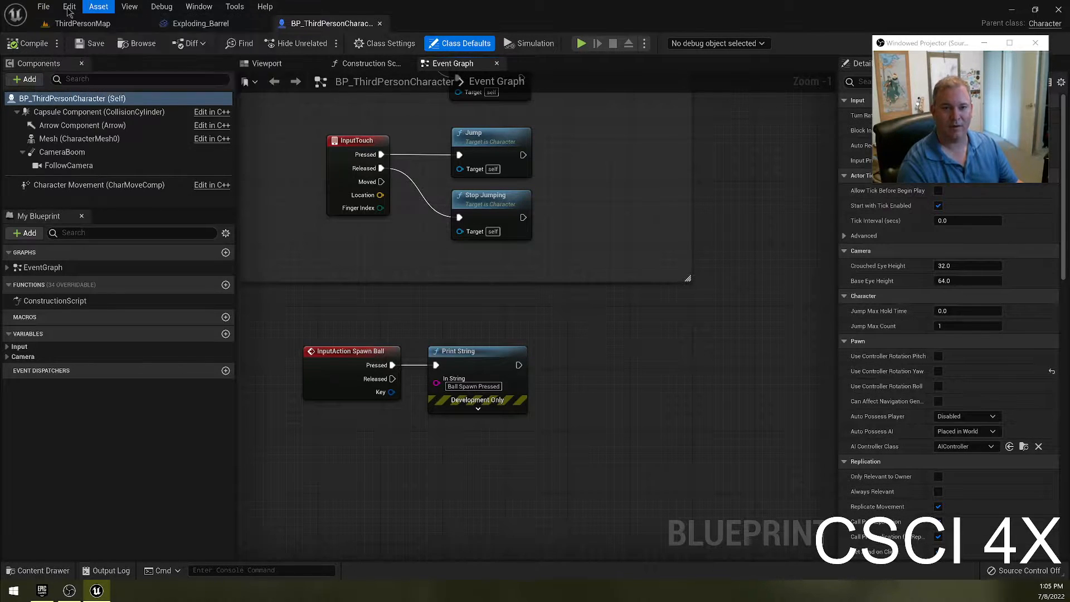
Step: Play the ThirdPersonMap level again, run forward while repeatedly triggering the Spawn Ball input, and end the play session
{"action": "left_click", "coordinate": [67, 23]}
{"action": "right_click_drag", "start_coordinate": [498, 220], "coordinate": [479, 263]}
{"action": "key", "text": "w"}
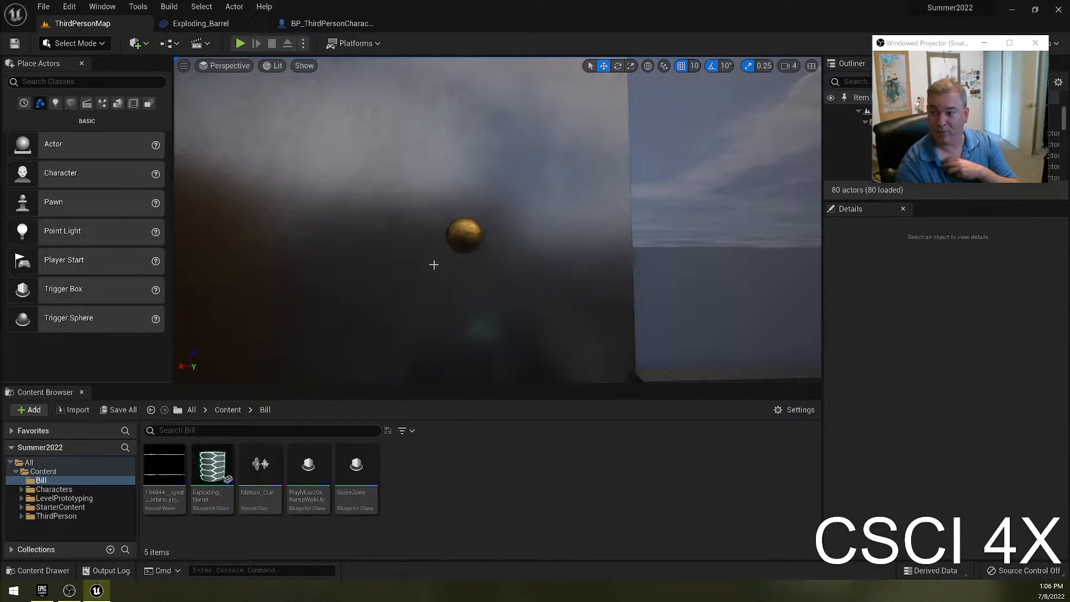
{"action": "left_click", "coordinate": [240, 44]}
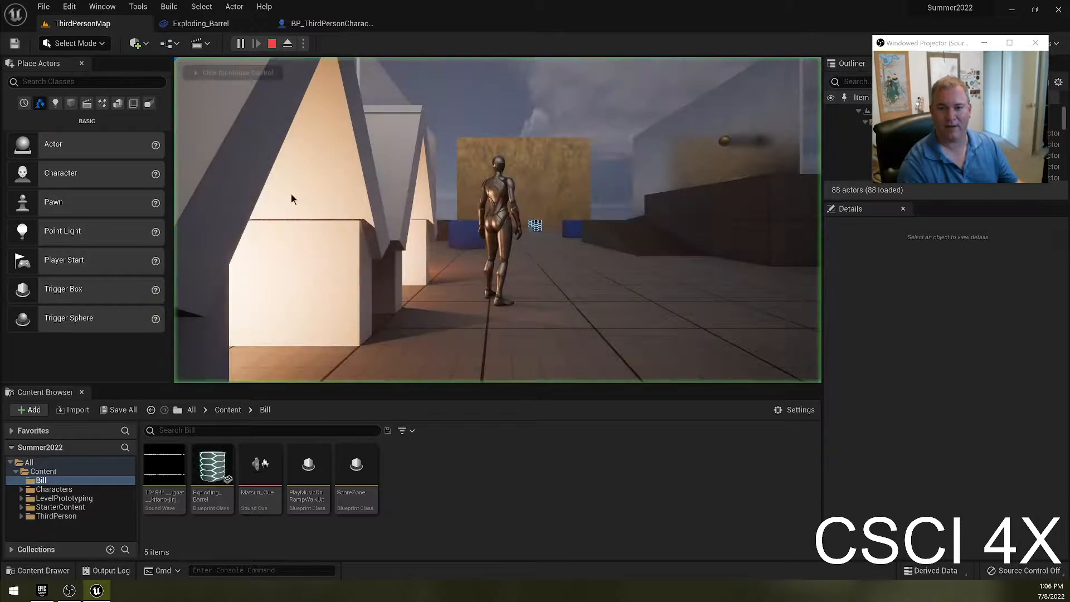
{"action": "left_click", "coordinate": [291, 192]}
{"action": "left_click", "coordinate": [291, 193]}
{"action": "key", "text": "w"}
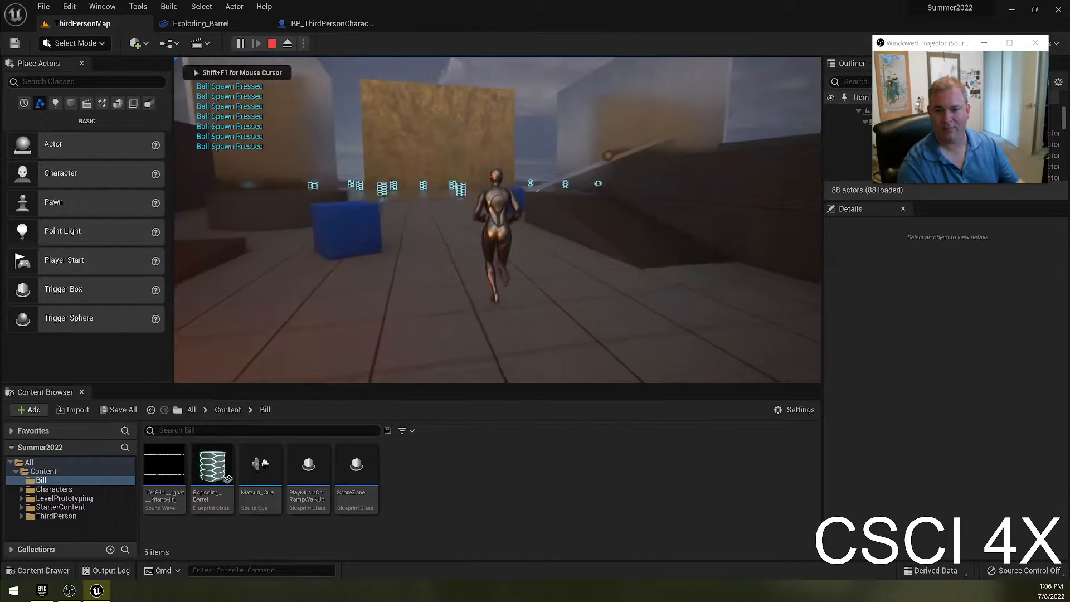
{"action": "key", "text": "Escape"}
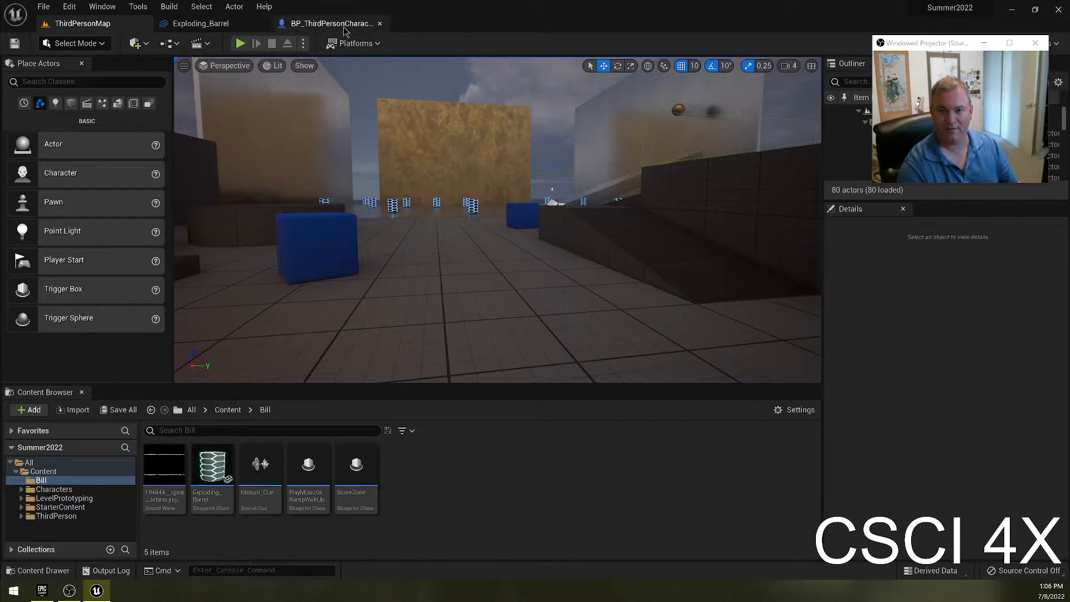
Step: Locate the BP_ThirdPersonCharacter asset in the ThirdPerson/Blueprints content folder and open its event graph from there
{"action": "left_click", "coordinate": [328, 24]}
{"action": "left_click_drag", "start_coordinate": [341, 345], "coordinate": [492, 461]}
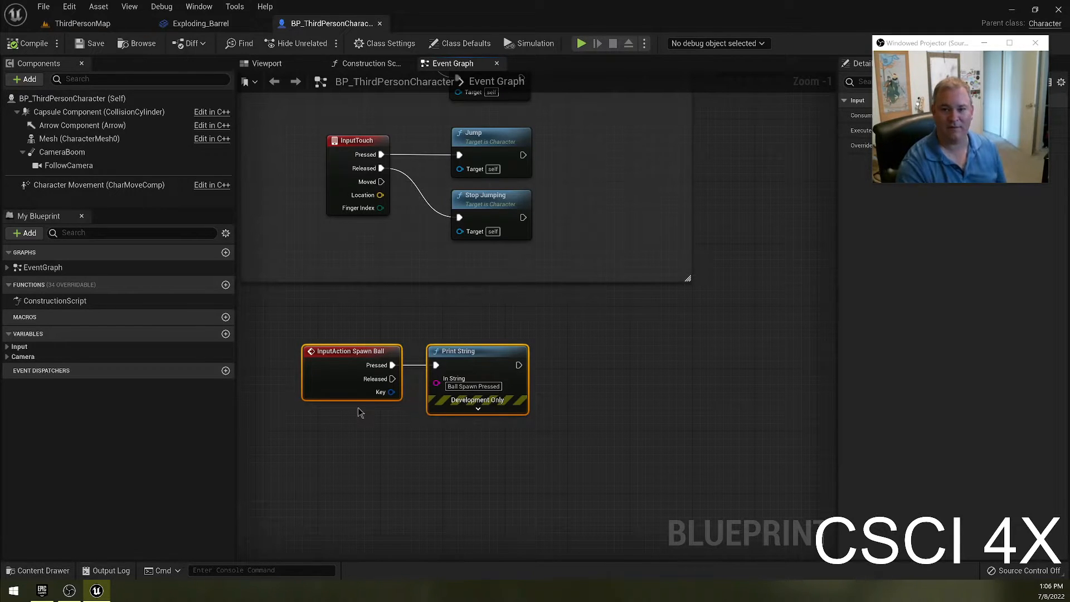
{"action": "left_click", "coordinate": [82, 23]}
{"action": "left_click", "coordinate": [16, 472]}
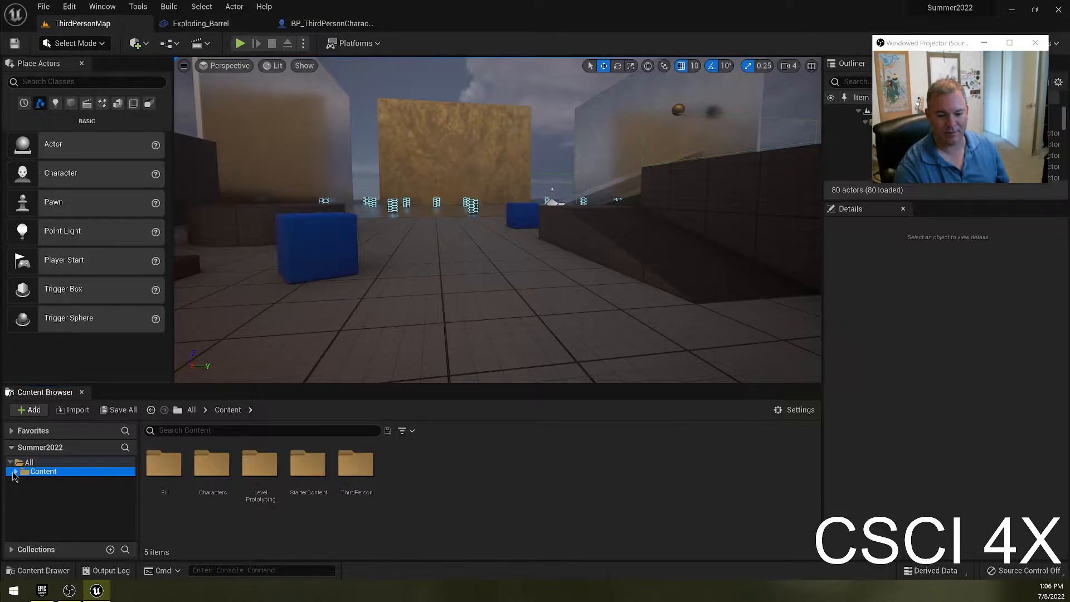
{"action": "left_click", "coordinate": [16, 471]}
{"action": "left_click", "coordinate": [56, 516]}
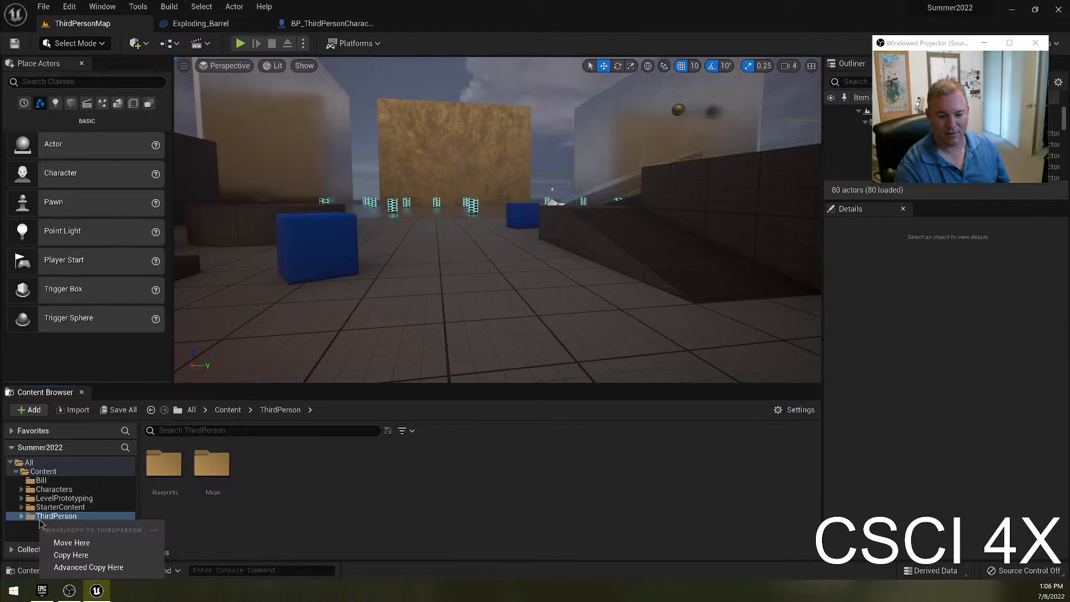
{"action": "double_click", "coordinate": [150, 467]}
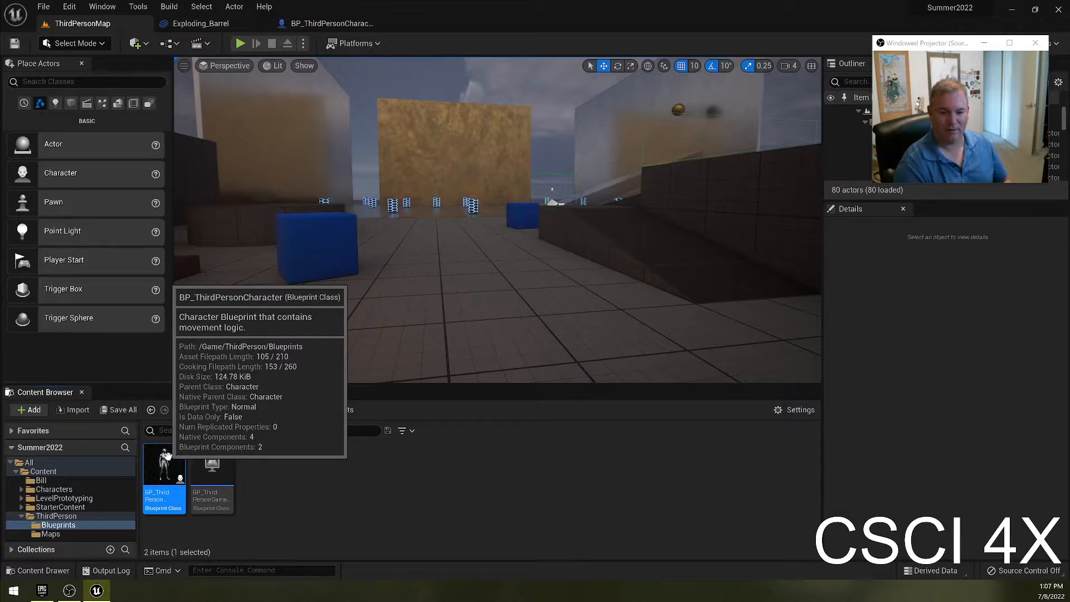
{"action": "left_click", "coordinate": [316, 489]}
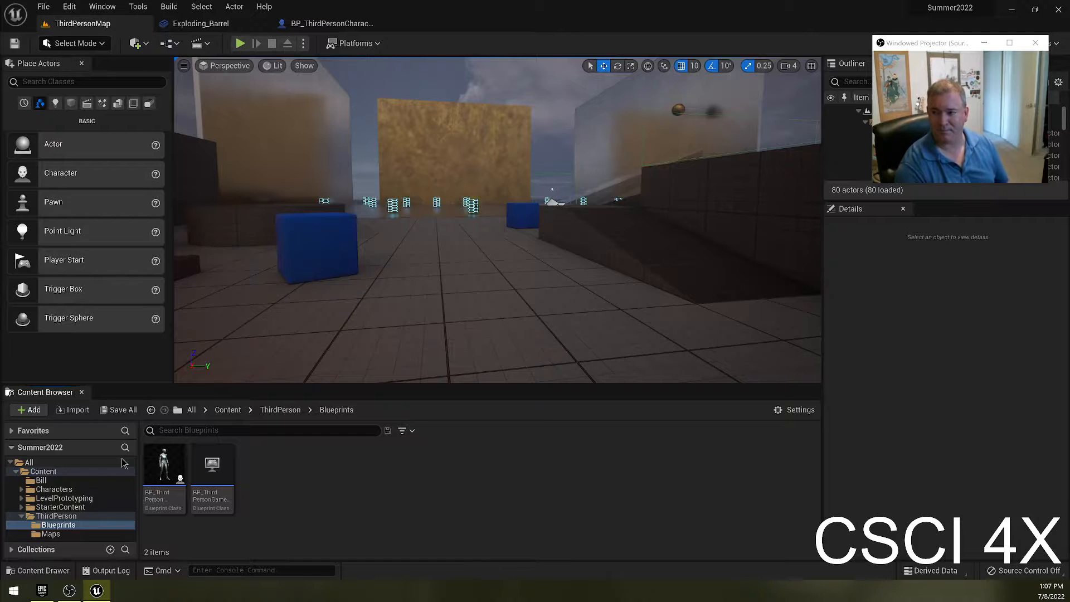
{"action": "double_click", "coordinate": [163, 465]}
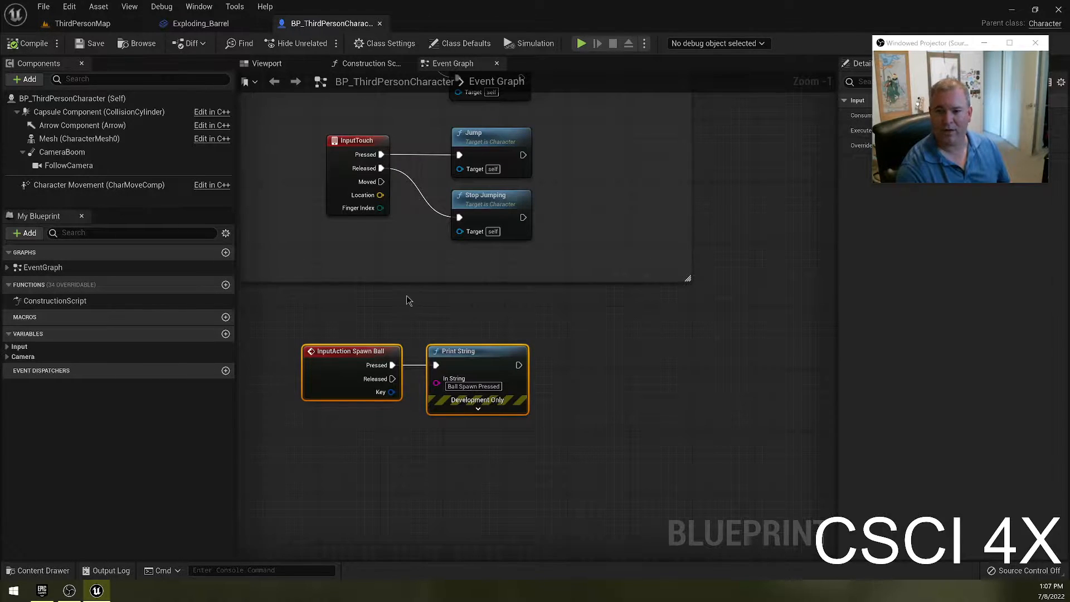
Step: Wrap the Spawn Ball event and Print String nodes in a comment box titled "Ball Spawn Code"
{"action": "scroll", "coordinate": [401, 310], "scroll_direction": "down", "scroll_amount": 1}
{"action": "scroll", "coordinate": [413, 326], "scroll_direction": "up", "scroll_amount": 2}
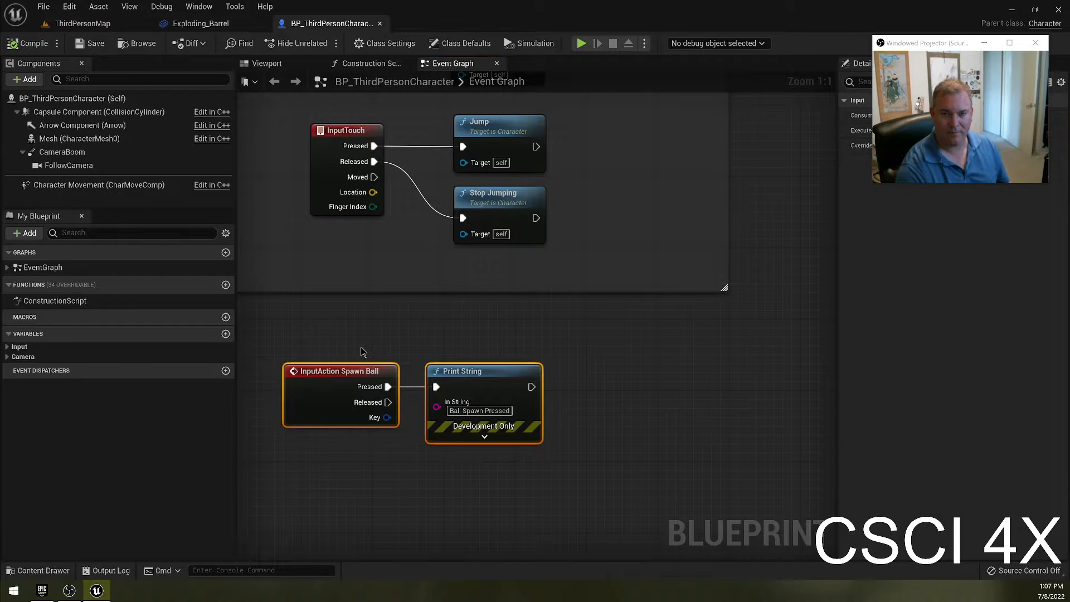
{"action": "mouse_move", "coordinate": [299, 320]}
{"action": "left_mouse_down"}
{"action": "mouse_move", "coordinate": [363, 383]}
{"action": "mouse_move", "coordinate": [543, 462]}
{"action": "mouse_move", "coordinate": [488, 458]}
{"action": "mouse_move", "coordinate": [309, 329]}
{"action": "mouse_move", "coordinate": [515, 463]}
{"action": "left_mouse_up"}
{"action": "left_click", "coordinate": [511, 460]}
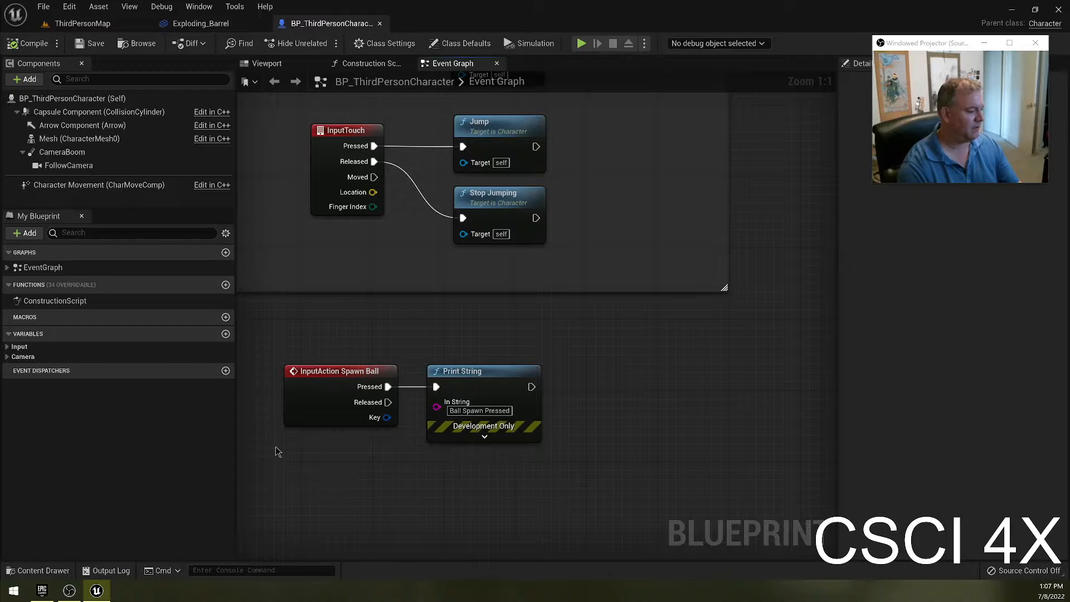
{"action": "left_click_drag", "start_coordinate": [252, 348], "coordinate": [619, 507]}
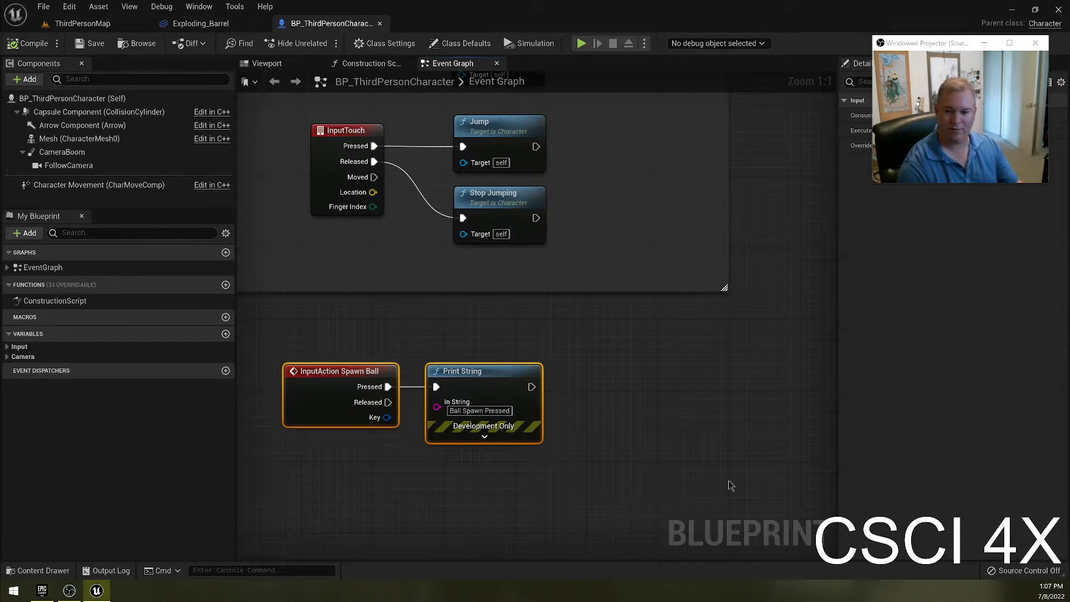
{"action": "key", "text": "c"}
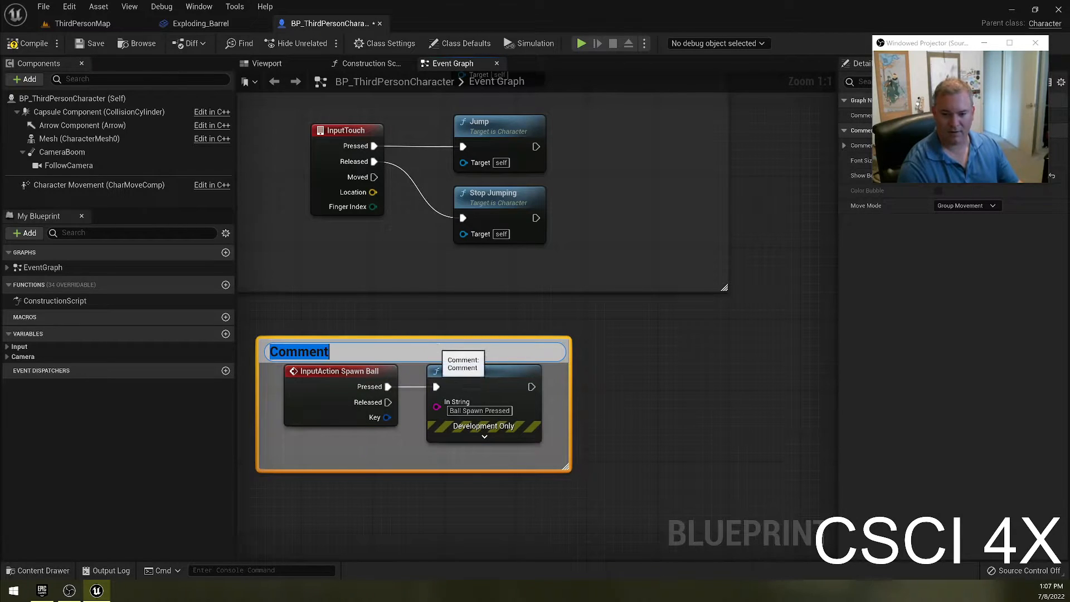
{"action": "type", "text": "Ball Spawn Code"}
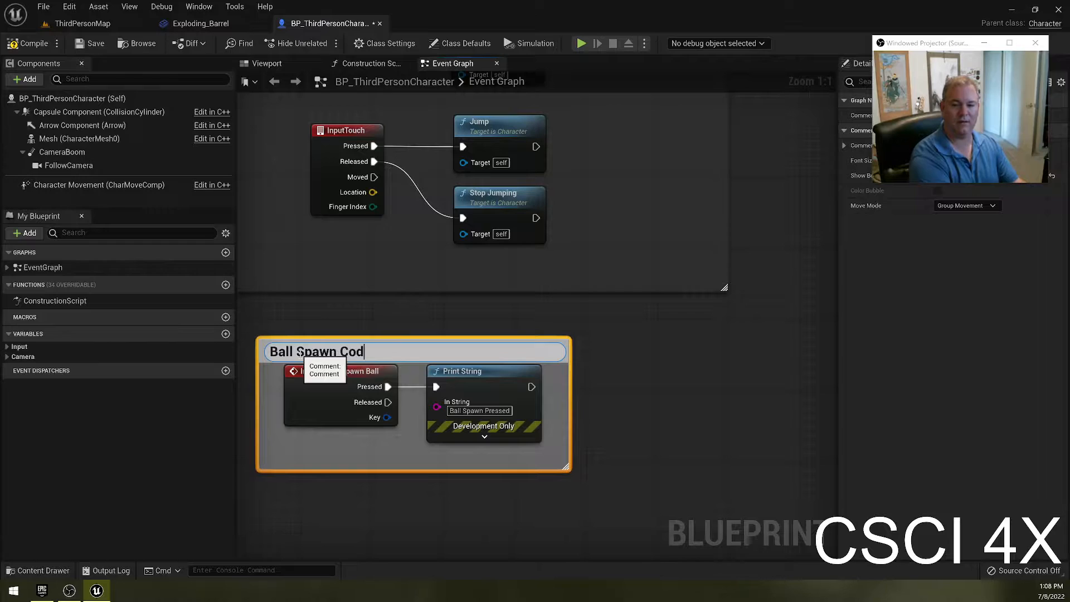
{"action": "key", "text": "Return"}
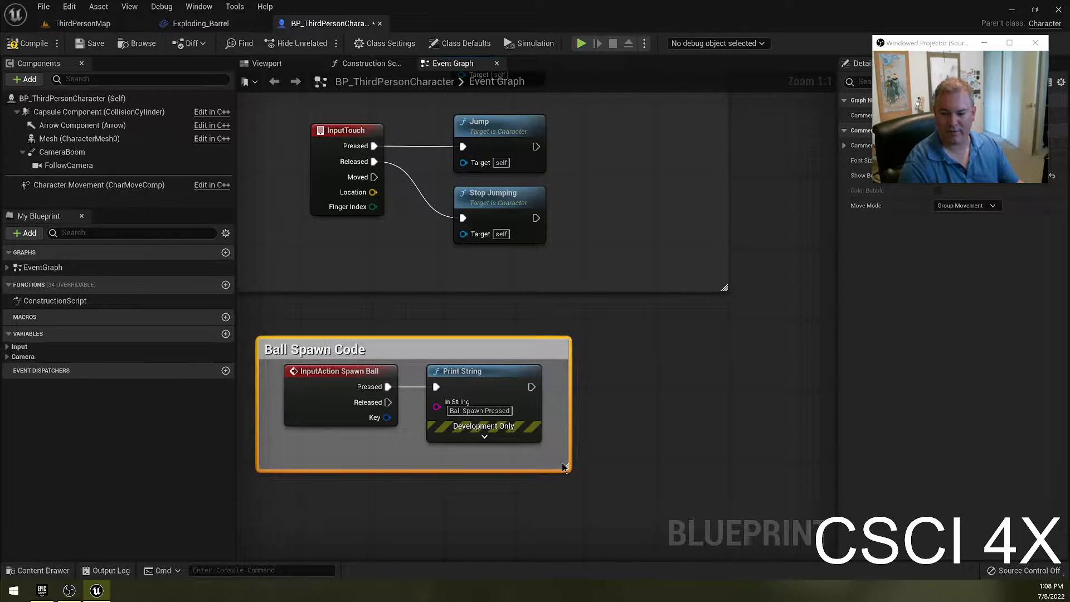
Step: Widen the Ball Spawn Code comment box on both sides to roughly match the Jump Input comment box above it
{"action": "left_click_drag", "start_coordinate": [567, 467], "coordinate": [819, 457]}
{"action": "right_click_drag", "start_coordinate": [479, 491], "coordinate": [664, 461]}
{"action": "left_click", "coordinate": [394, 378]}
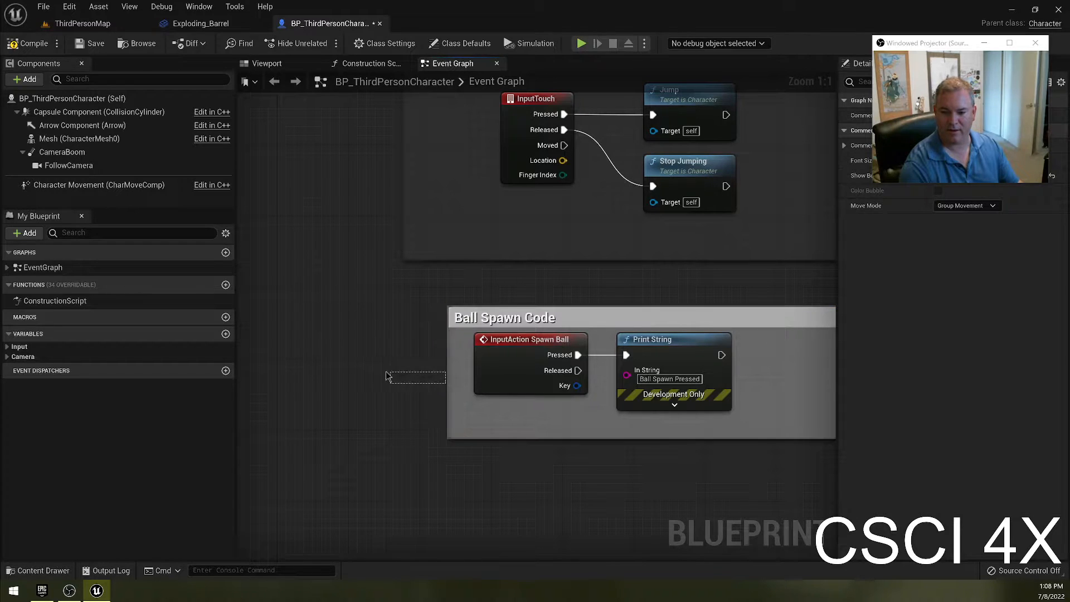
{"action": "left_click", "coordinate": [446, 403]}
{"action": "left_click_drag", "start_coordinate": [448, 397], "coordinate": [387, 396]}
{"action": "right_click_drag", "start_coordinate": [547, 478], "coordinate": [561, 489]}
{"action": "left_click", "coordinate": [561, 489]}
{"action": "left_click_drag", "start_coordinate": [696, 355], "coordinate": [521, 318]}
{"action": "scroll", "coordinate": [543, 470], "scroll_direction": "down", "scroll_amount": 5}
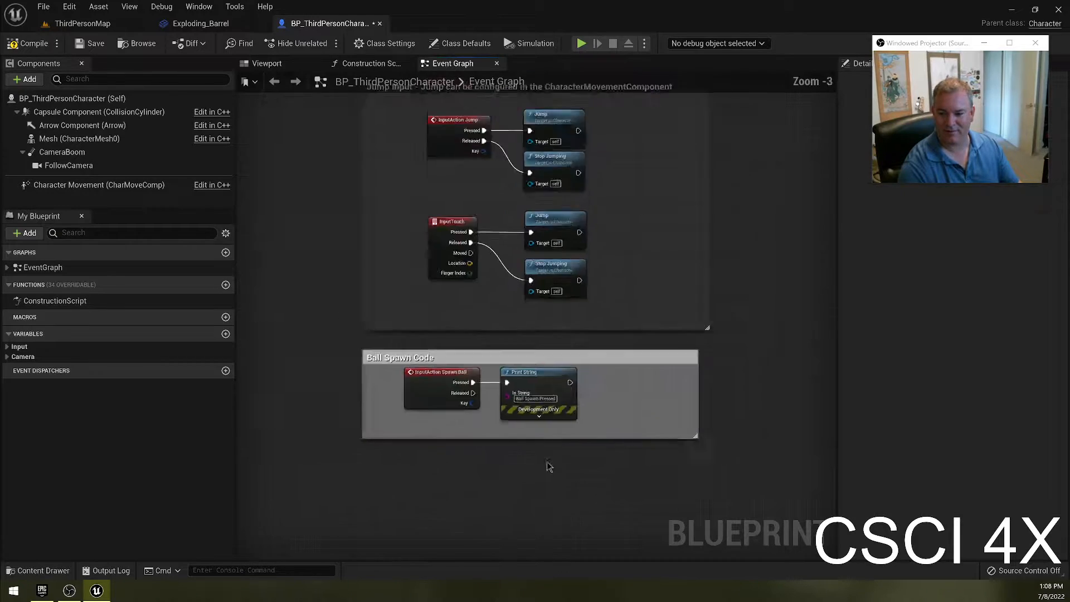
{"action": "left_click", "coordinate": [535, 252]}
{"action": "left_click_drag", "start_coordinate": [535, 252], "coordinate": [635, 318]}
{"action": "key", "text": "ctrl+z"}
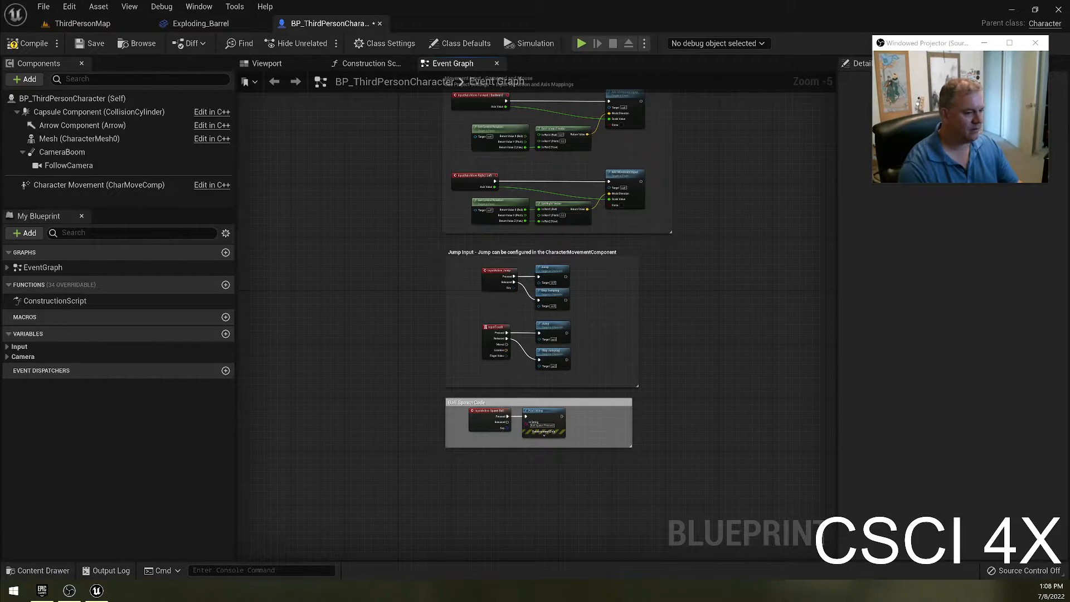
Step: Return to the ThirdPerson/Blueprints folder in the level editor and save the BP_ThirdPersonCharacter asset
{"action": "left_click", "coordinate": [82, 23]}
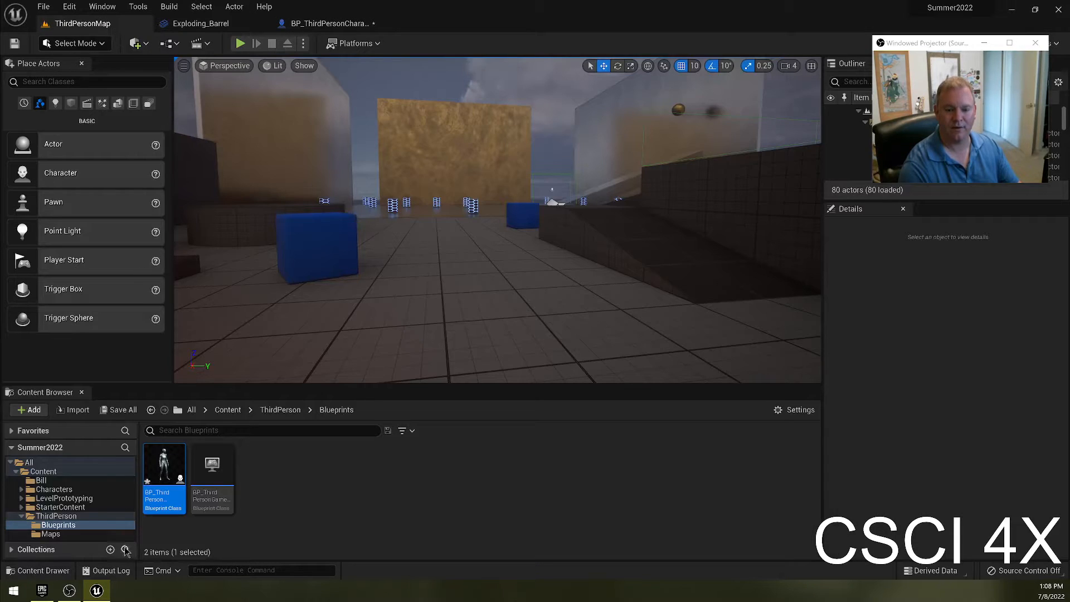
{"action": "left_click", "coordinate": [55, 516]}
{"action": "left_click", "coordinate": [56, 524]}
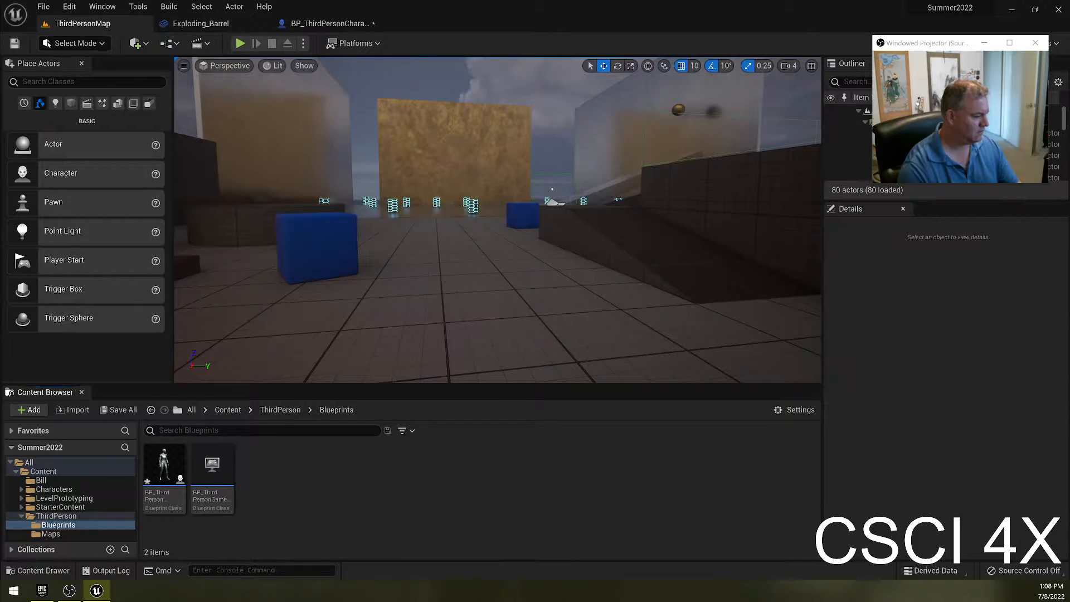
{"action": "left_click", "coordinate": [52, 481]}
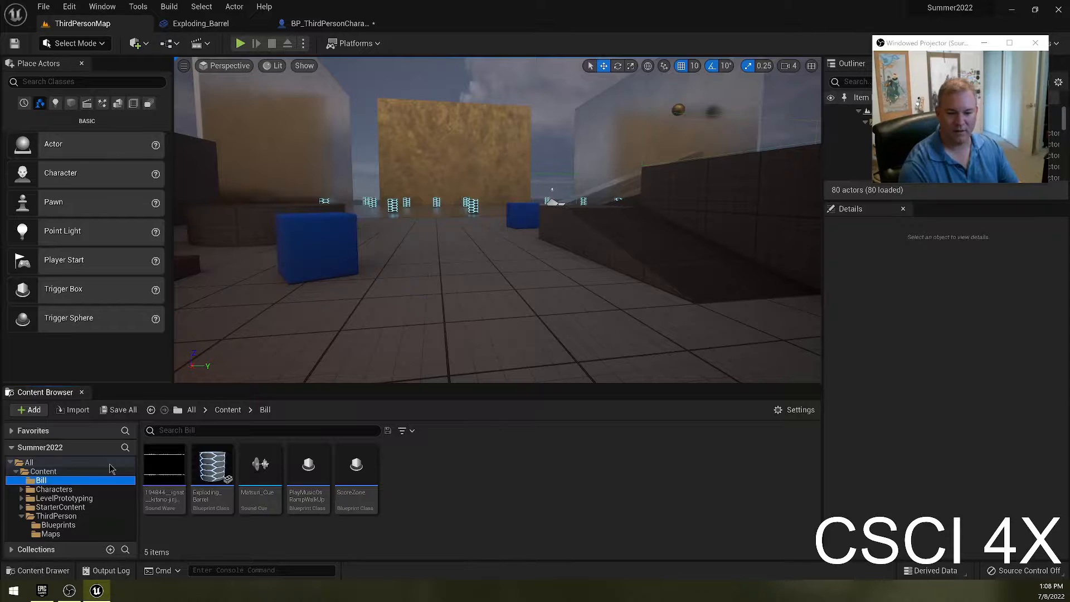
{"action": "left_click", "coordinate": [49, 516]}
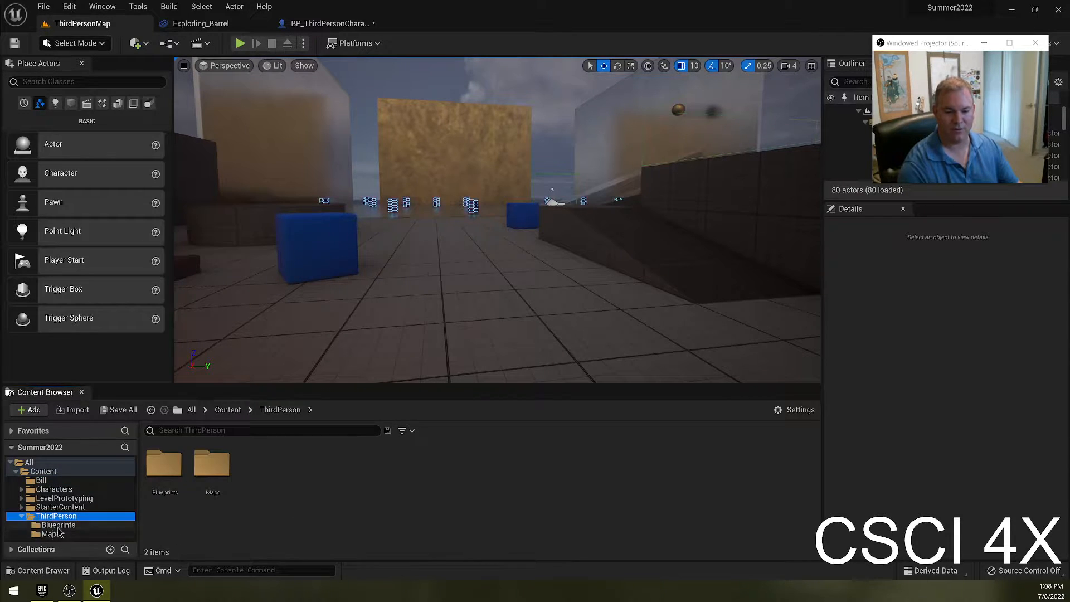
{"action": "double_click", "coordinate": [164, 463]}
{"action": "left_click", "coordinate": [179, 463]}
{"action": "key", "text": "ctrl+s"}
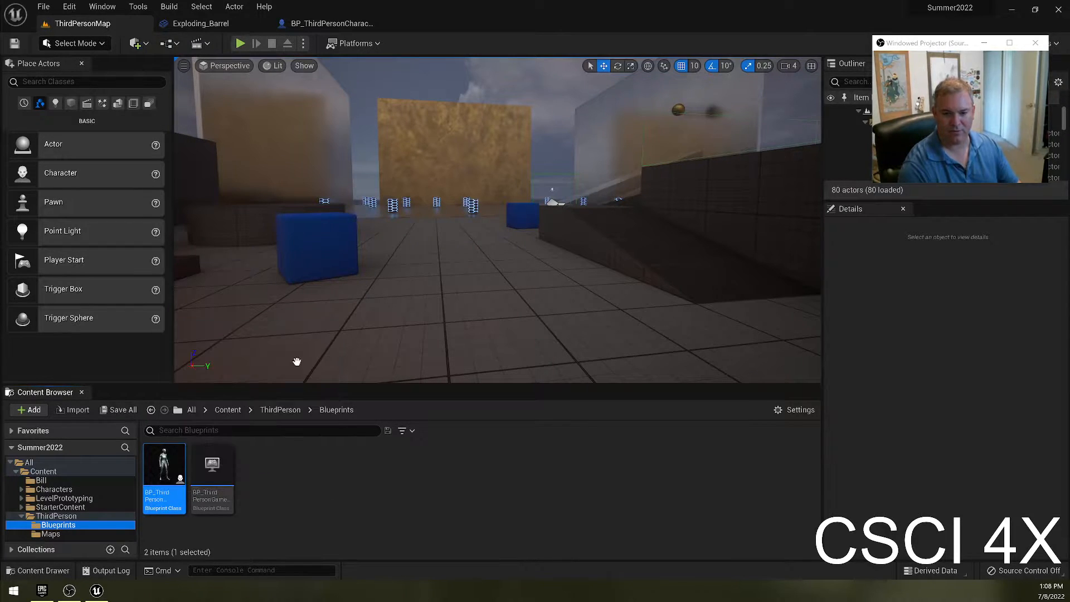
{"action": "mouse_move", "coordinate": [226, 466]}
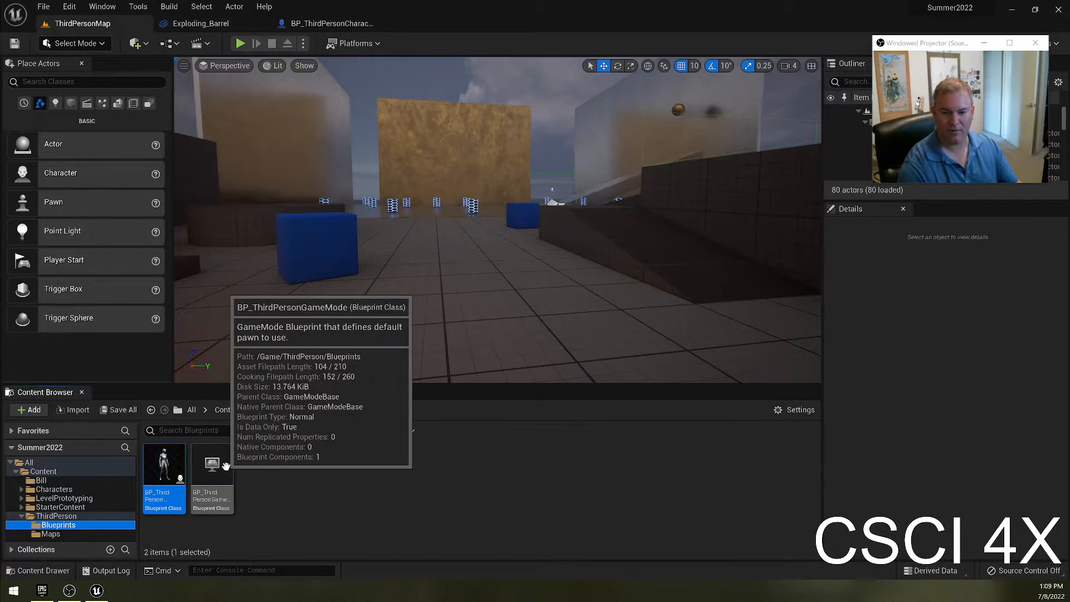
{"action": "left_click", "coordinate": [284, 479]}
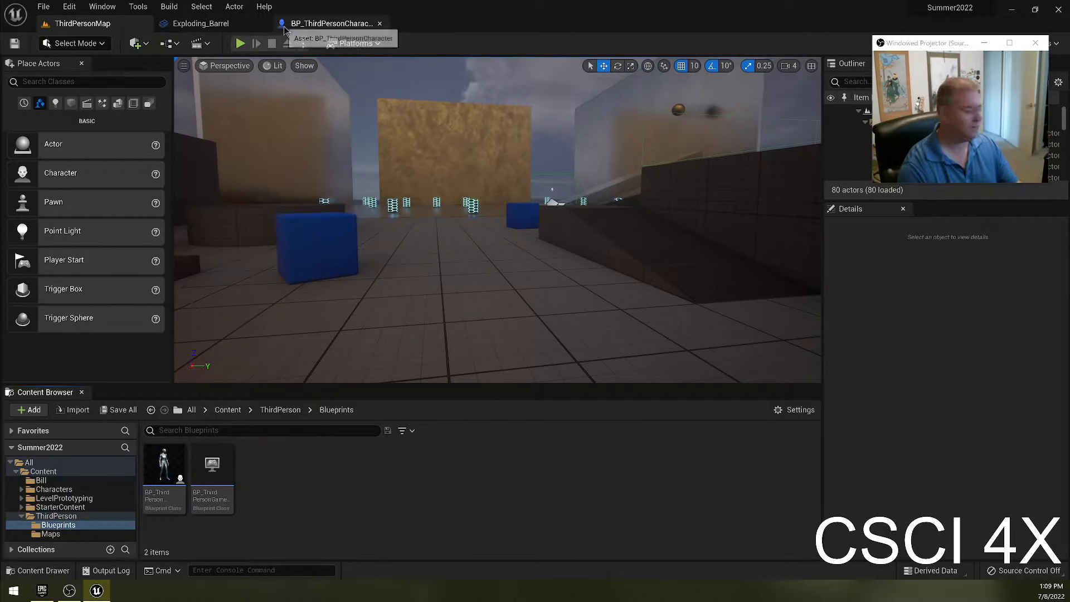
Step: Delete the Print String node from the Ball Spawn Code comment box in the character's event graph
{"action": "left_click", "coordinate": [334, 25]}
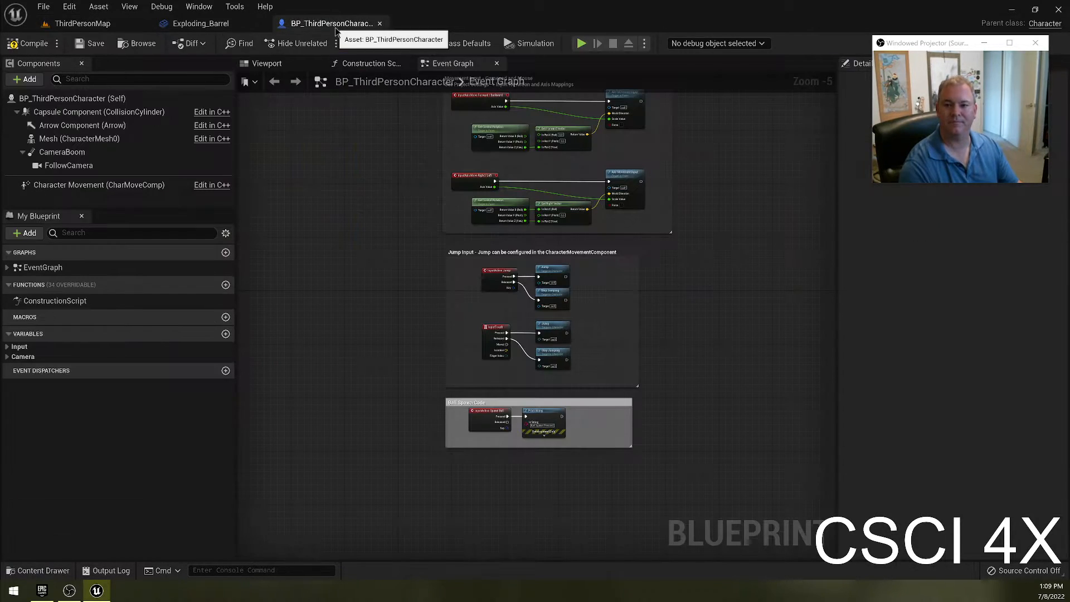
{"action": "right_click_drag", "start_coordinate": [438, 301], "coordinate": [260, 182]}
{"action": "left_click", "coordinate": [384, 296]}
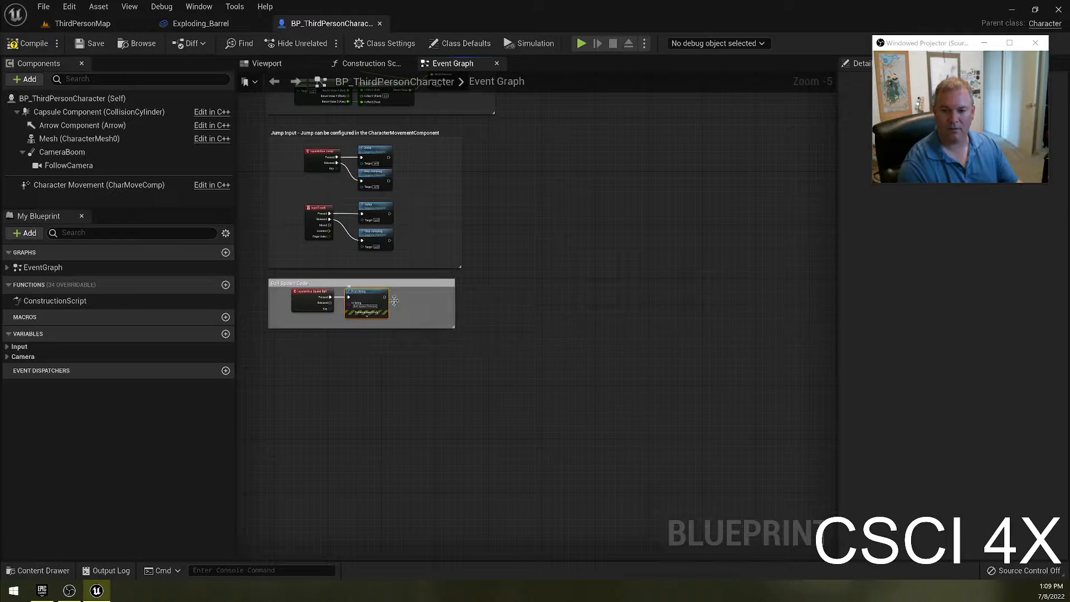
{"action": "key", "text": "Delete"}
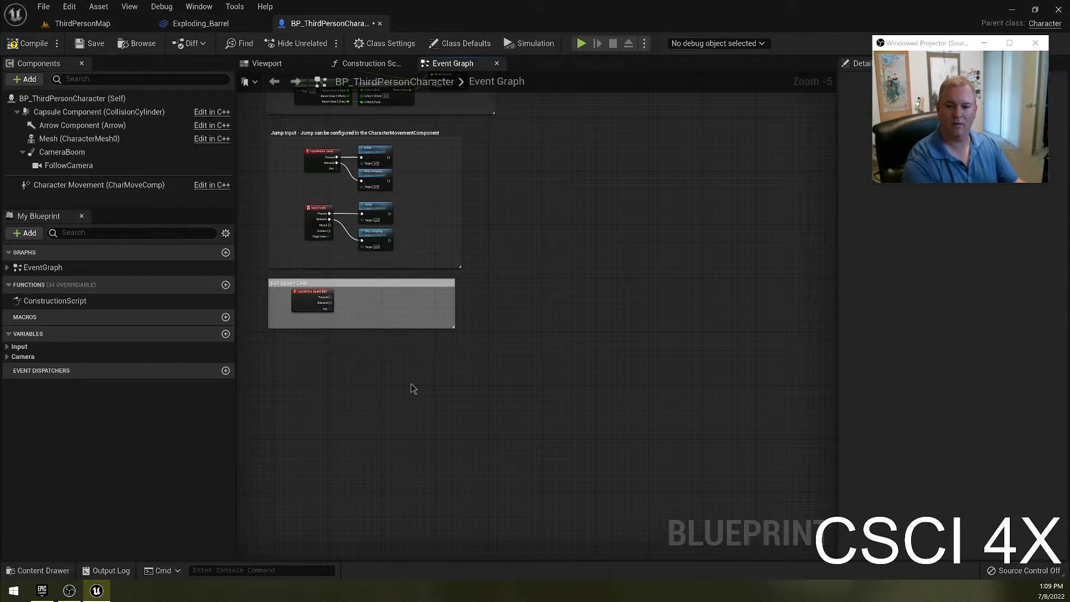
Step: Move the Spawn Ball event node into the upper-left corner of the Ball Spawn Code comment box
{"action": "scroll", "coordinate": [301, 329], "scroll_direction": "up", "scroll_amount": 4}
{"action": "left_click_drag", "start_coordinate": [300, 250], "coordinate": [270, 265]}
{"action": "right_click_drag", "start_coordinate": [272, 392], "coordinate": [382, 385]}
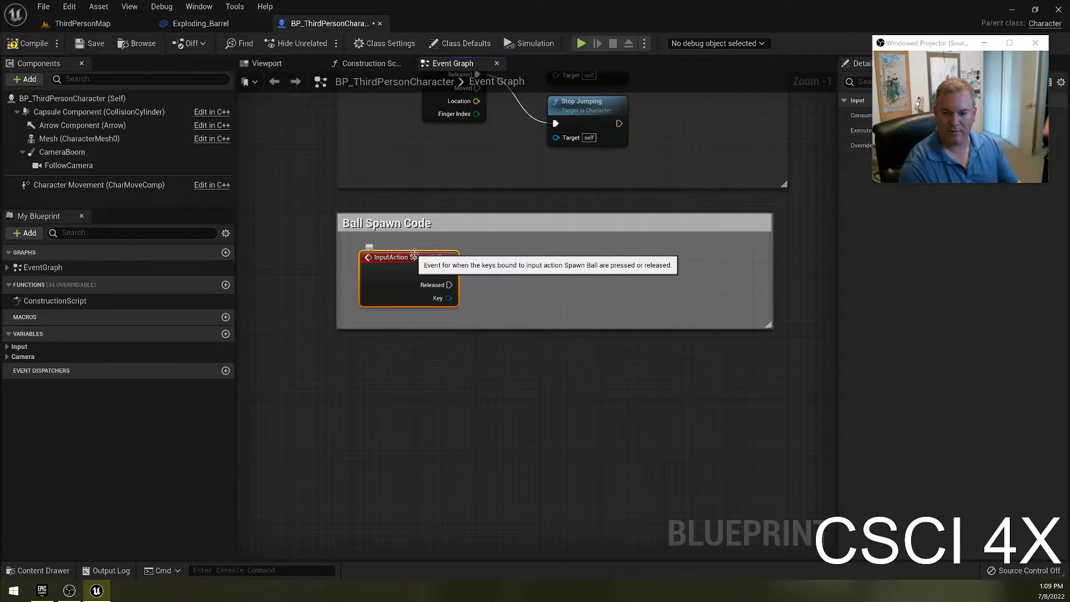
{"action": "left_click_drag", "start_coordinate": [411, 254], "coordinate": [403, 246]}
{"action": "left_click", "coordinate": [401, 397]}
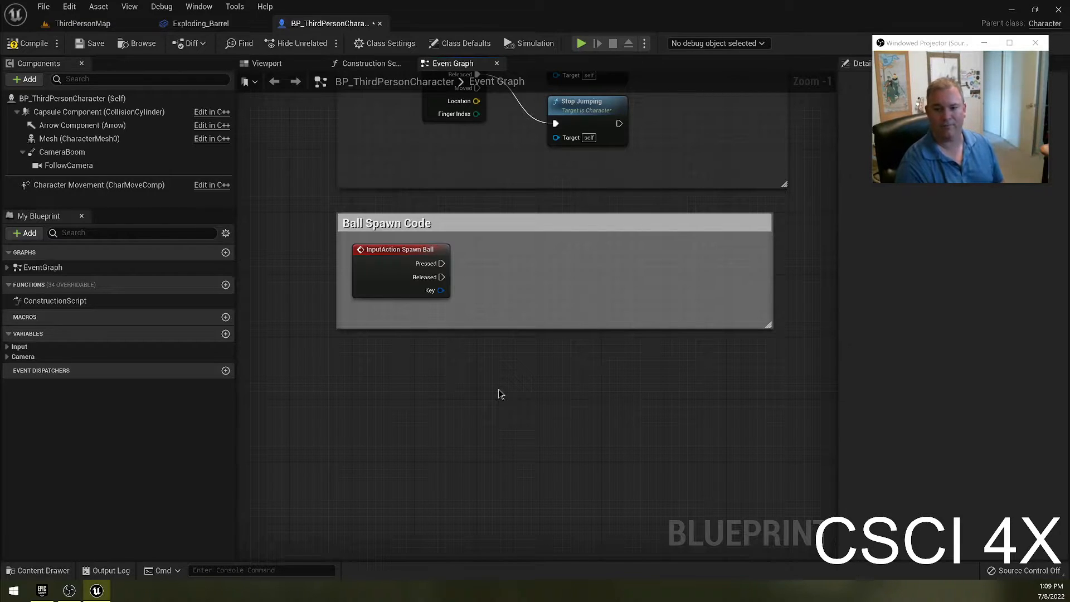
Step: Search the actions available from the Spawn Ball event's Pressed output for a node that finds an actor by name
{"action": "left_click_drag", "start_coordinate": [442, 263], "coordinate": [469, 278]}
{"action": "type", "text": "find actor by"}
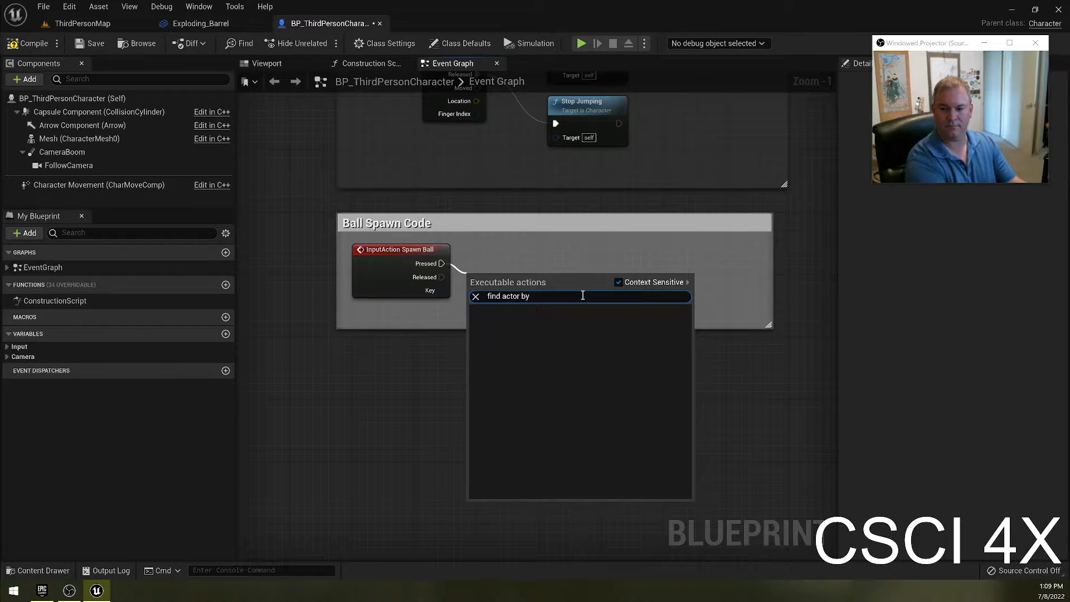
{"action": "key", "text": "ctrl+a"}
{"action": "type", "text": "by name"}
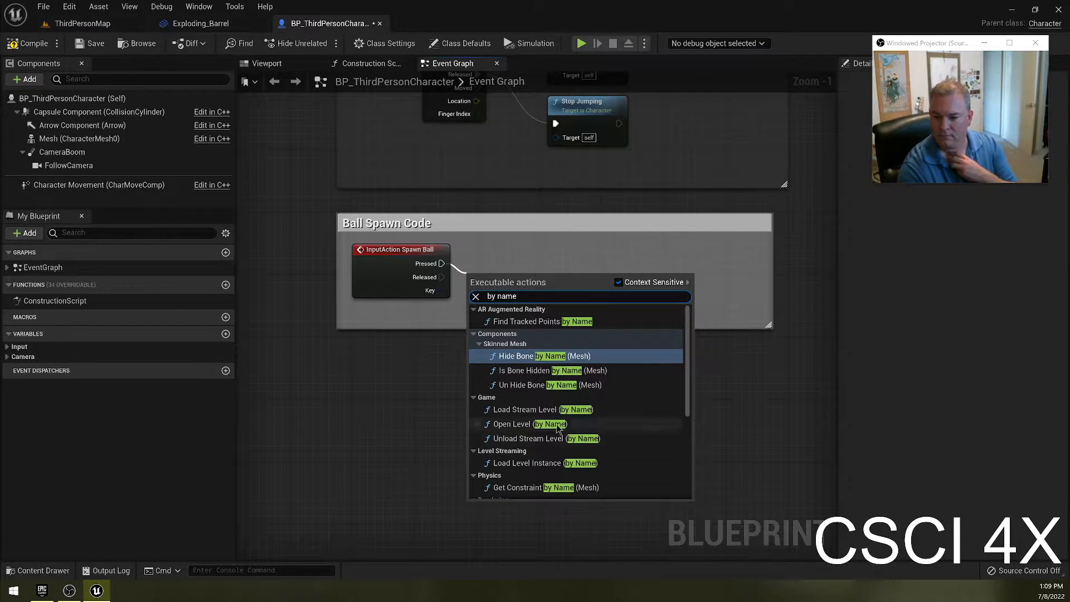
{"action": "scroll", "coordinate": [601, 390], "scroll_direction": "down", "scroll_amount": 5}
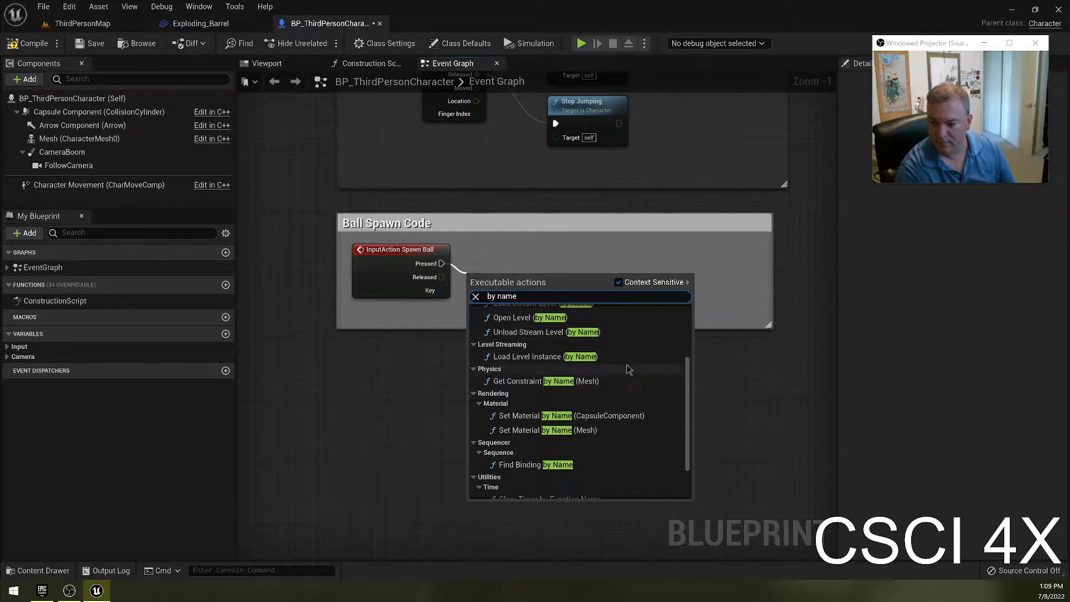
{"action": "left_click", "coordinate": [425, 363]}
{"action": "left_click_drag", "start_coordinate": [443, 258], "coordinate": [469, 263]}
{"action": "type", "text": "find al"}
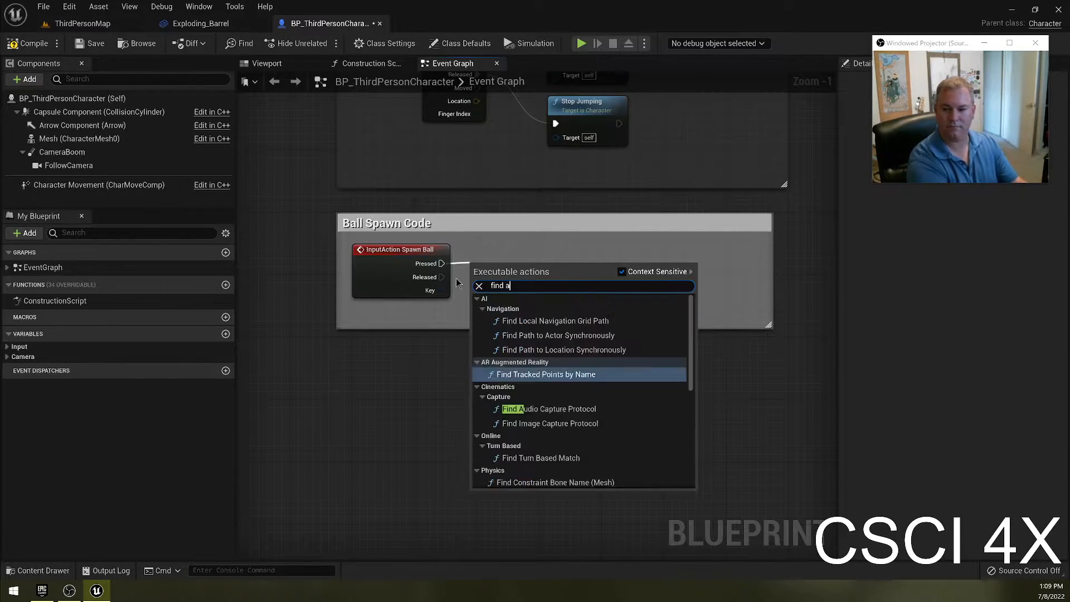
{"action": "key", "text": "BackSpace"}
{"action": "key", "text": "BackSpace"}
{"action": "key", "text": "BackSpace"}
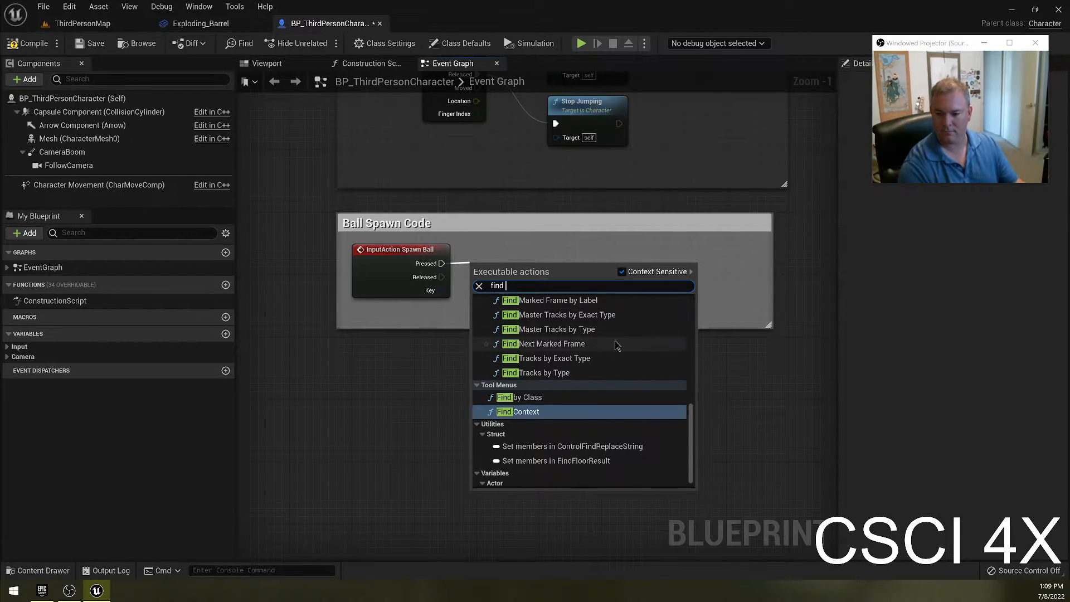
{"action": "scroll", "coordinate": [616, 379], "scroll_direction": "up", "scroll_amount": 5}
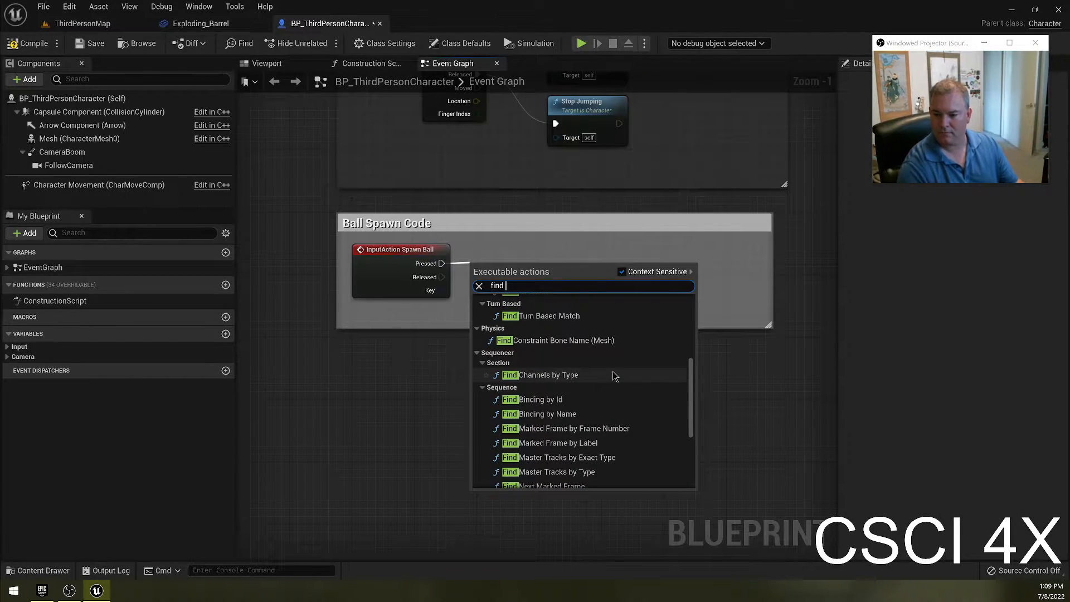
{"action": "scroll", "coordinate": [615, 382], "scroll_direction": "up", "scroll_amount": 8}
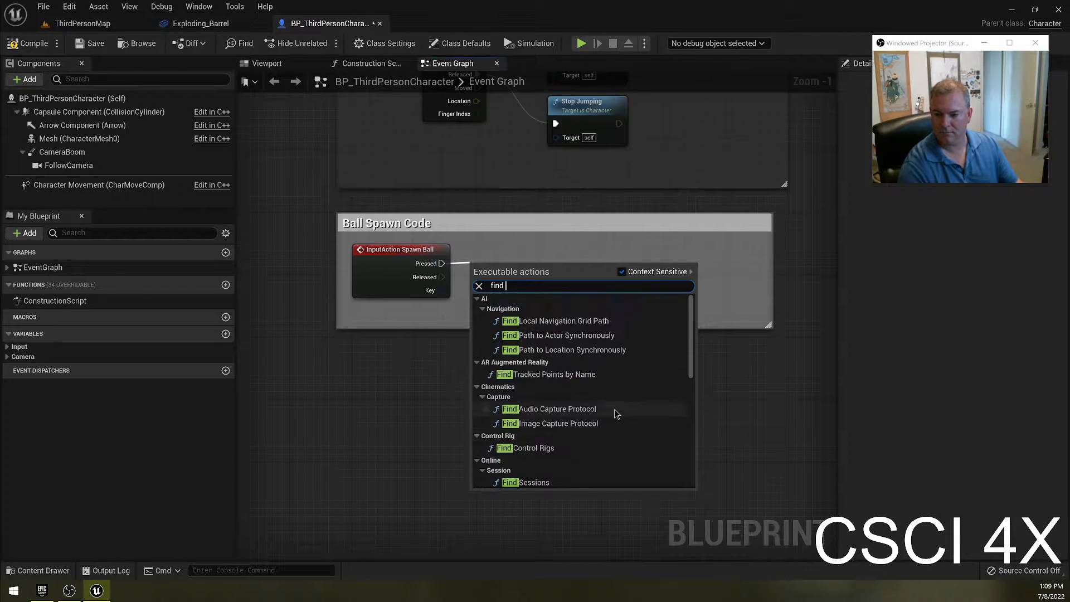
{"action": "left_click", "coordinate": [436, 400]}
Step: Try a Find by Class node on the Pressed output of the Spawn Ball event
{"action": "left_click_drag", "start_coordinate": [441, 263], "coordinate": [489, 271]}
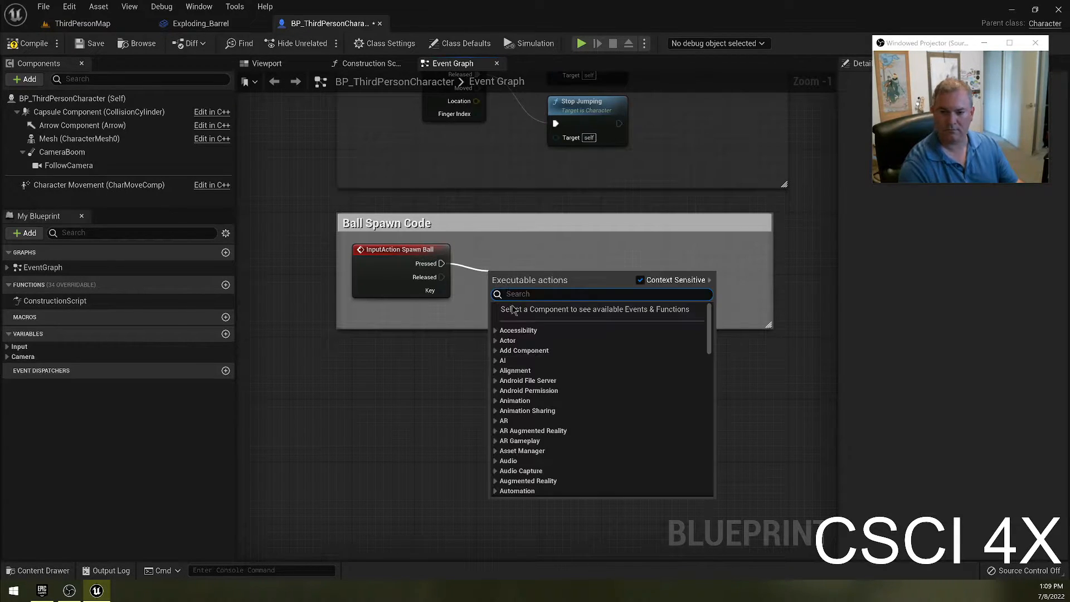
{"action": "type", "text": "obvject"}
{"action": "key", "text": "BackSpace"}
{"action": "key", "text": "BackSpace"}
{"action": "key", "text": "BackSpace"}
{"action": "key", "text": "BackSpace"}
{"action": "key", "text": "BackSpace"}
{"action": "type", "text": "jects"}
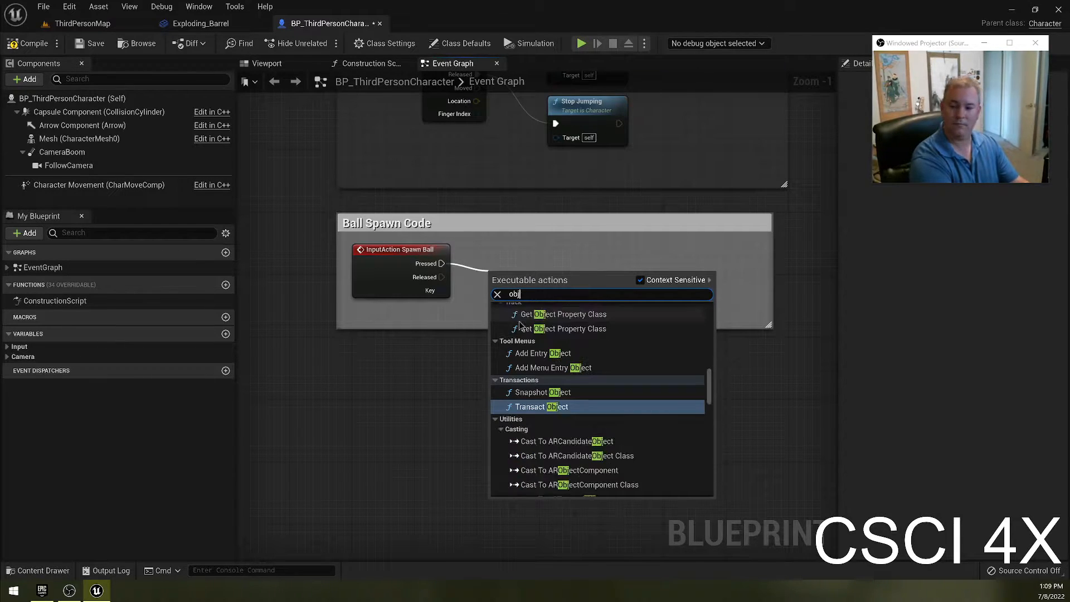
{"action": "key", "text": "BackSpace"}
{"action": "key", "text": "BackSpace"}
{"action": "key", "text": "BackSpace"}
{"action": "key", "text": "BackSpace"}
{"action": "key", "text": "BackSpace"}
{"action": "key", "text": "BackSpace"}
{"action": "key", "text": "BackSpace"}
{"action": "key", "text": "BackSpace"}
{"action": "type", "text": "by class"}
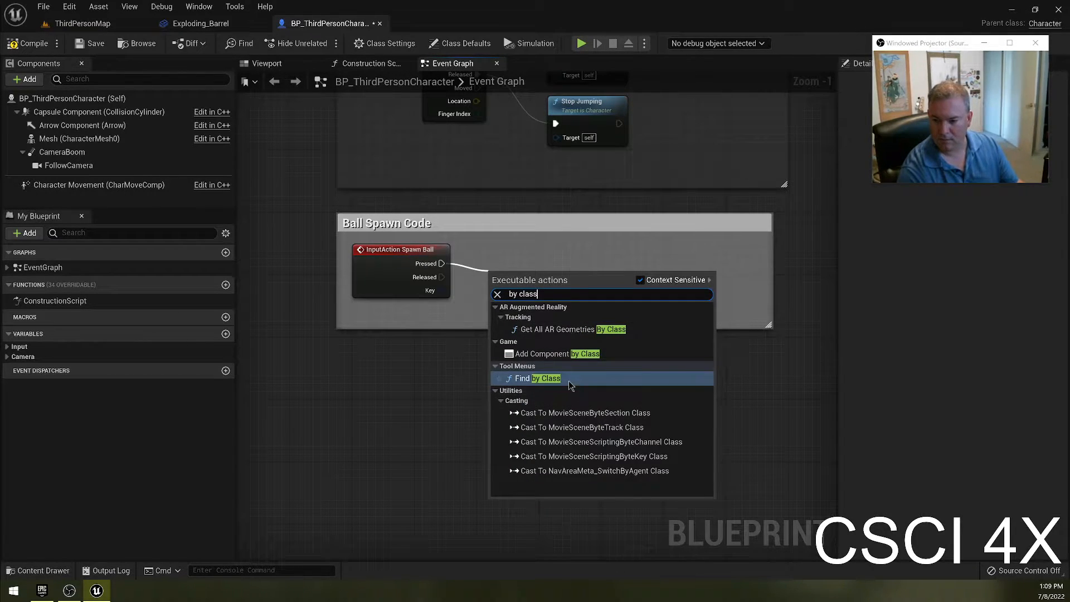
{"action": "left_click", "coordinate": [557, 379]}
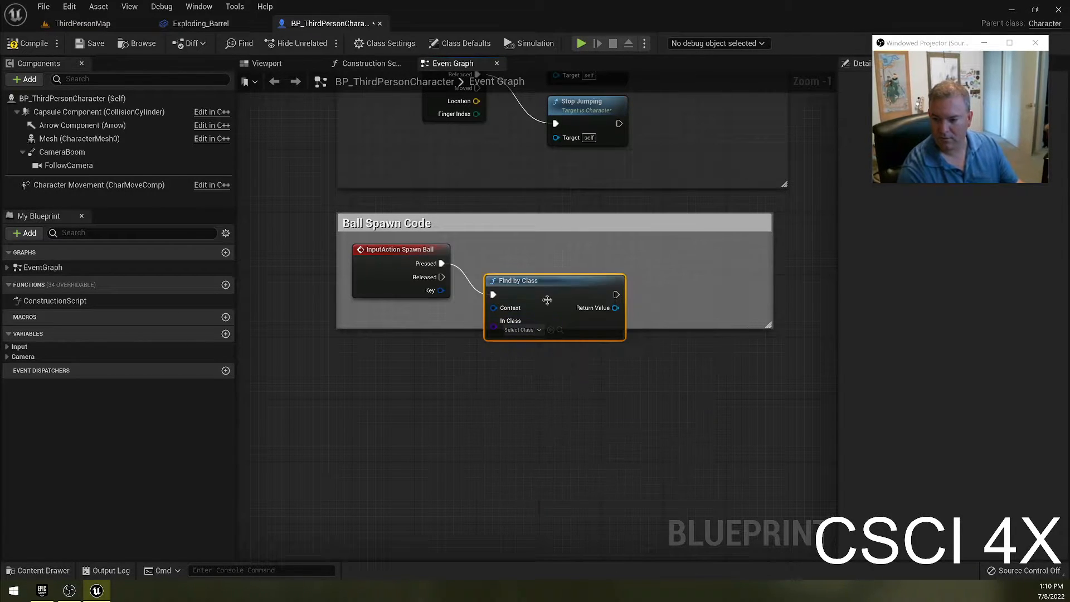
Step: Try TargetPoint as the In Class of the Find by Class node, and delete the node
{"action": "left_click_drag", "start_coordinate": [545, 303], "coordinate": [539, 254]}
{"action": "left_click", "coordinate": [506, 299]}
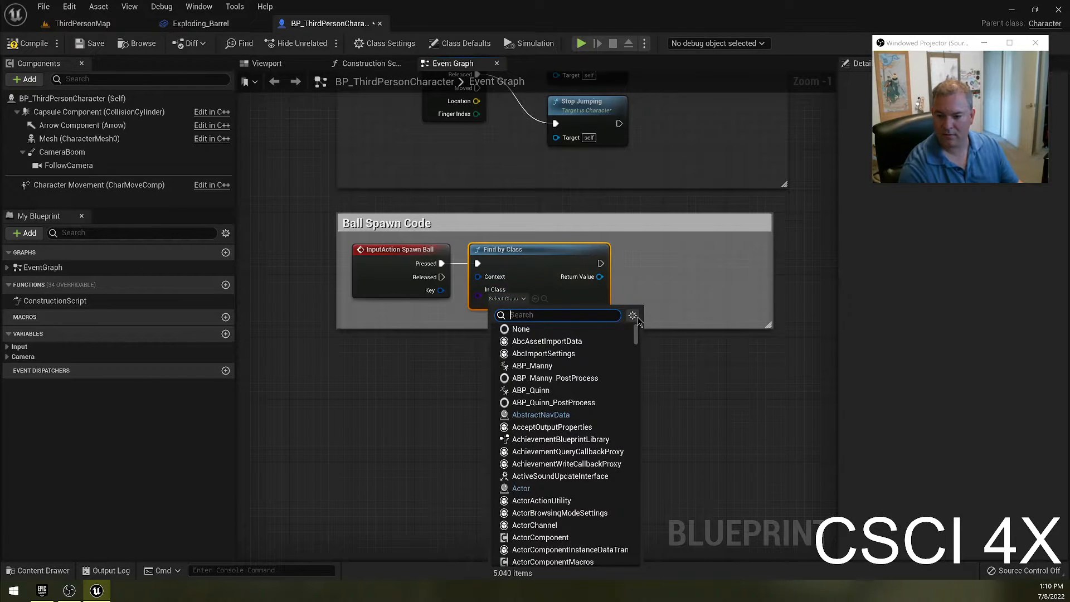
{"action": "type", "text": "po"}
{"action": "key", "text": "BackSpace"}
{"action": "key", "text": "BackSpace"}
{"action": "type", "text": "ta"}
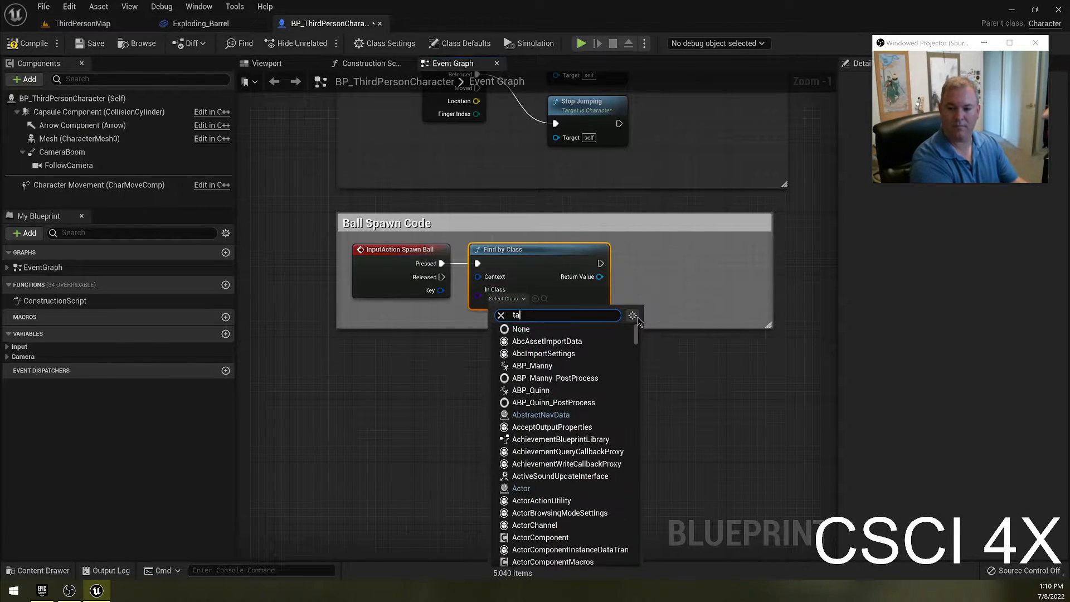
{"action": "type", "text": "rget point"}
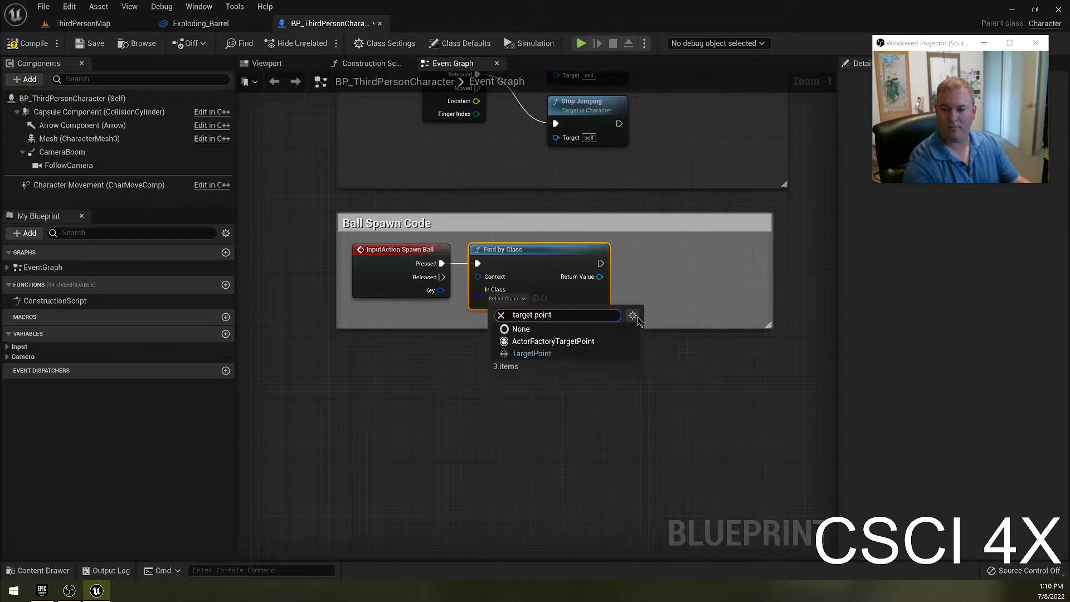
{"action": "left_click", "coordinate": [524, 353]}
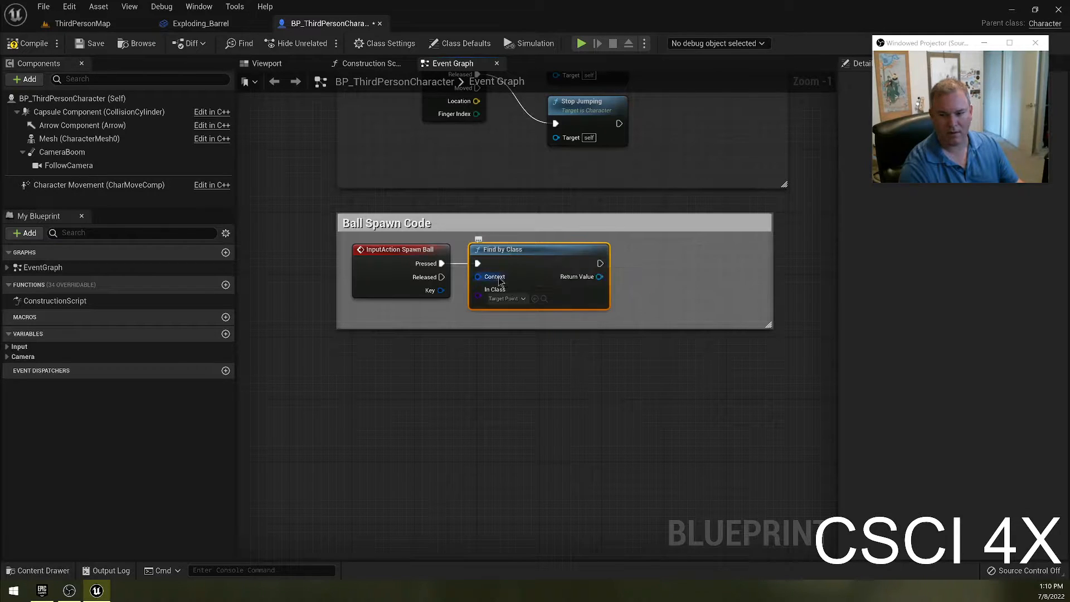
{"action": "key", "text": "Delete"}
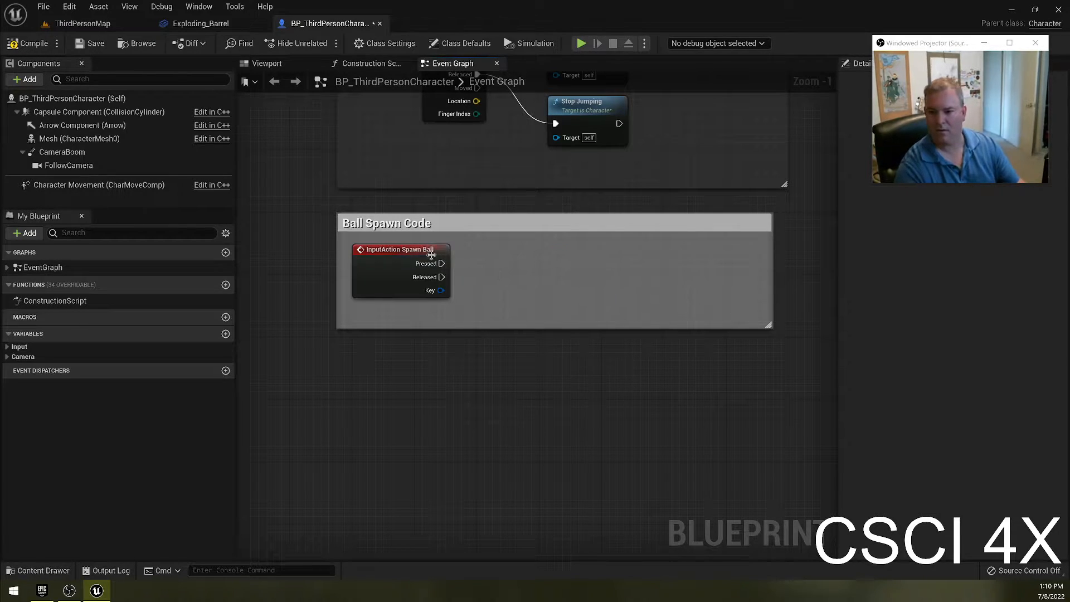
Step: Try a Get All Actors Of Class with Tag node on the Spawn Ball event's Pressed output, and delete it
{"action": "right_click_drag", "start_coordinate": [484, 276], "coordinate": [481, 276]}
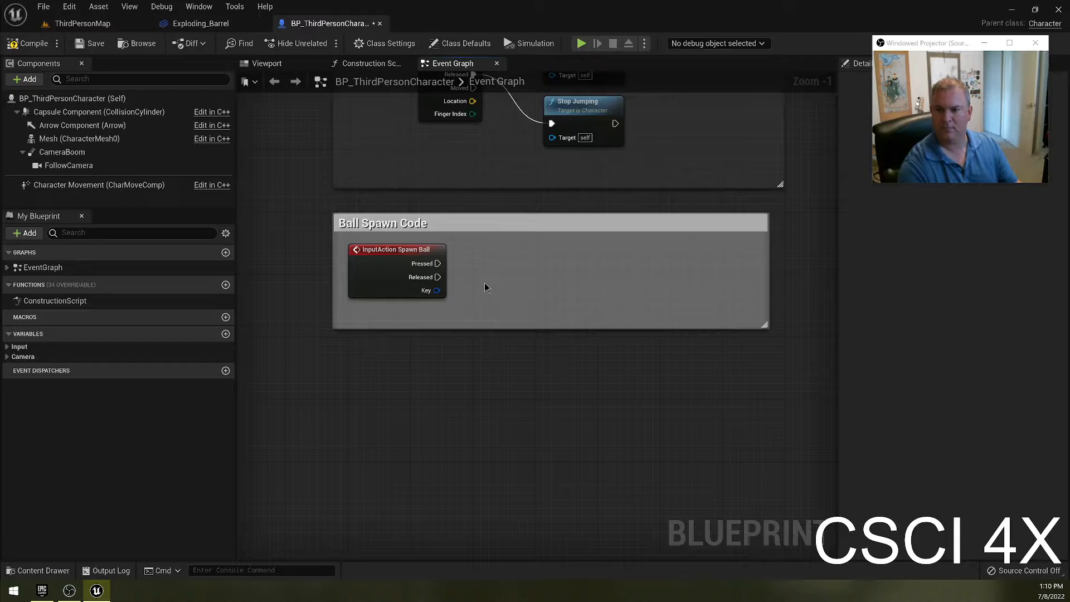
{"action": "right_click", "coordinate": [484, 287]}
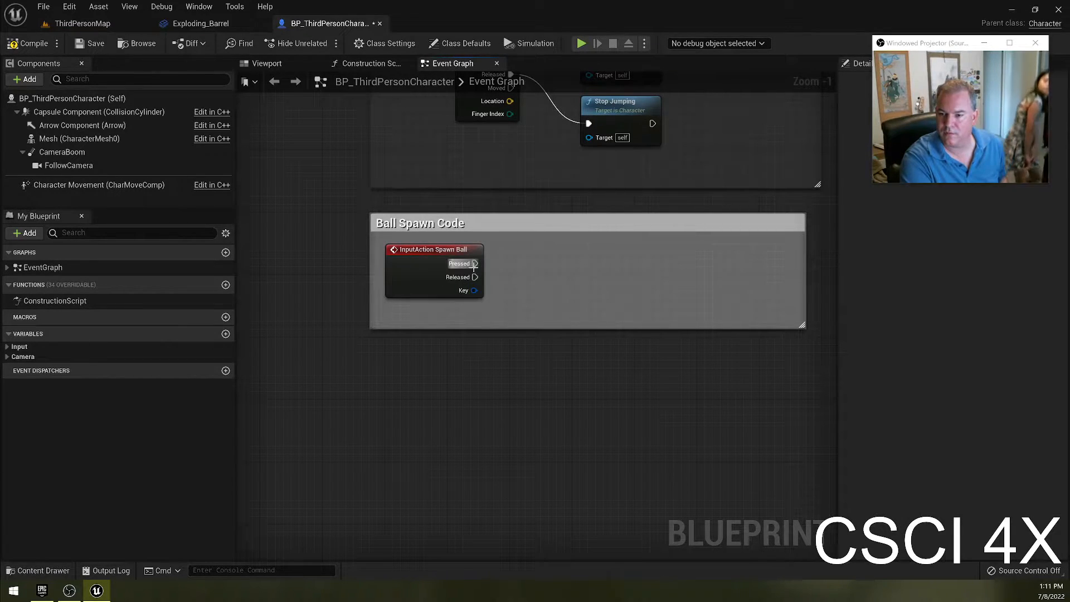
{"action": "left_click_drag", "start_coordinate": [473, 266], "coordinate": [502, 282]}
{"action": "type", "text": "ge"}
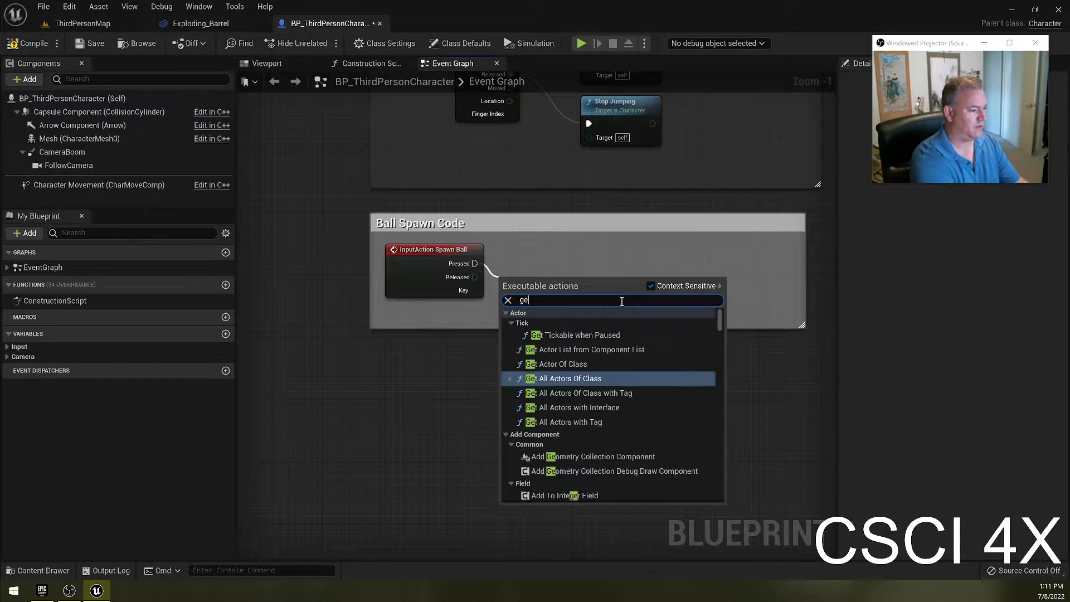
{"action": "type", "text": "t ak"}
{"action": "key", "text": "BackSpace"}
{"action": "type", "text": "ll"}
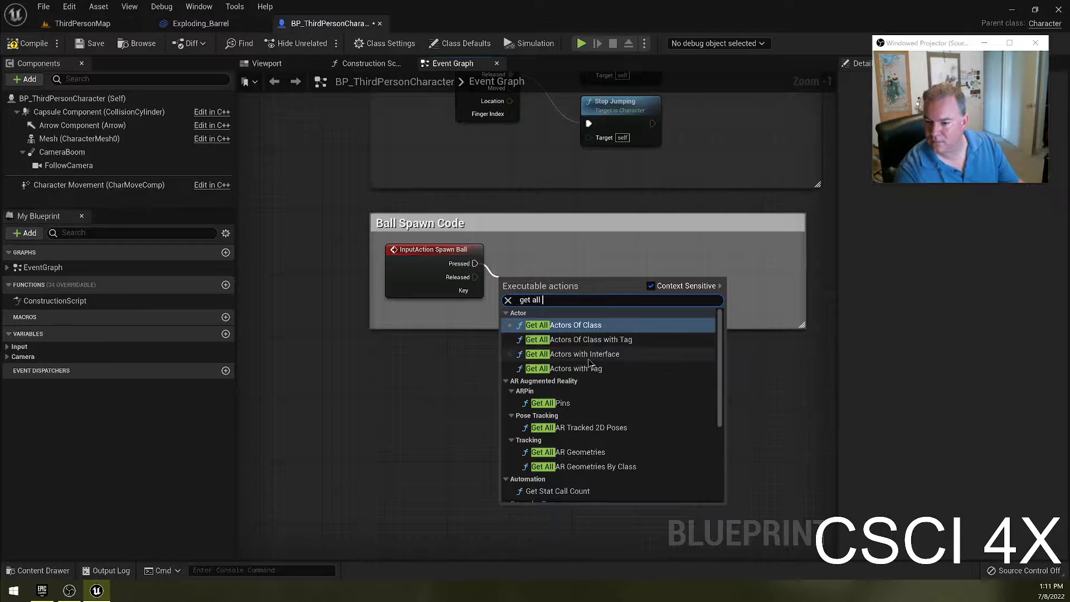
{"action": "left_click", "coordinate": [611, 341]}
{"action": "left_click_drag", "start_coordinate": [576, 261], "coordinate": [568, 260]}
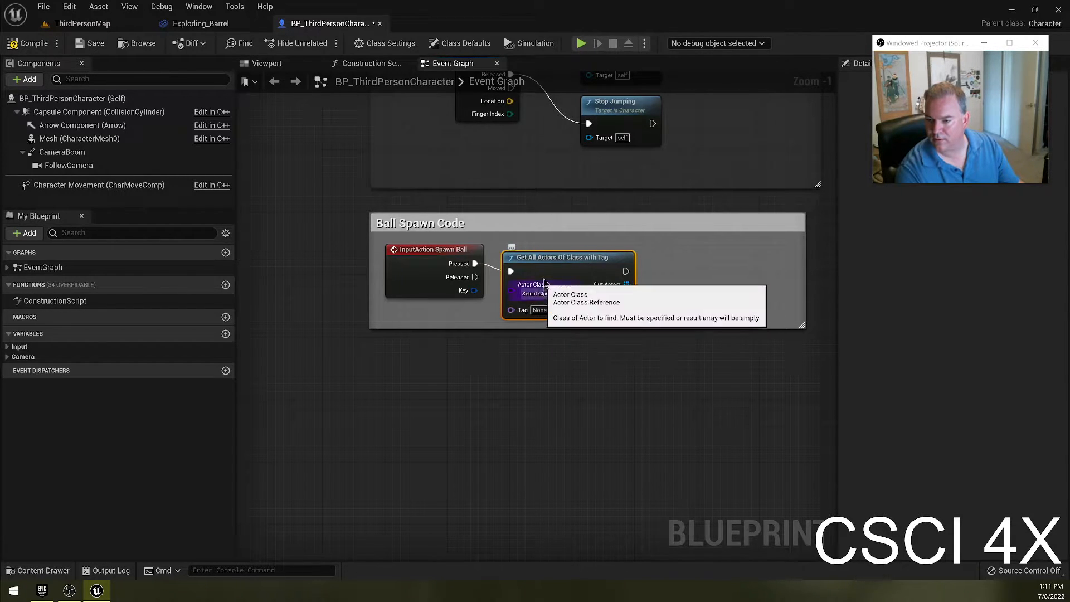
{"action": "key", "text": "Delete"}
Step: Add a Get All Actors Of Class node driven by the Pressed output of the Spawn Ball event
{"action": "left_click_drag", "start_coordinate": [477, 263], "coordinate": [500, 264]}
{"action": "type", "text": "get all actor"}
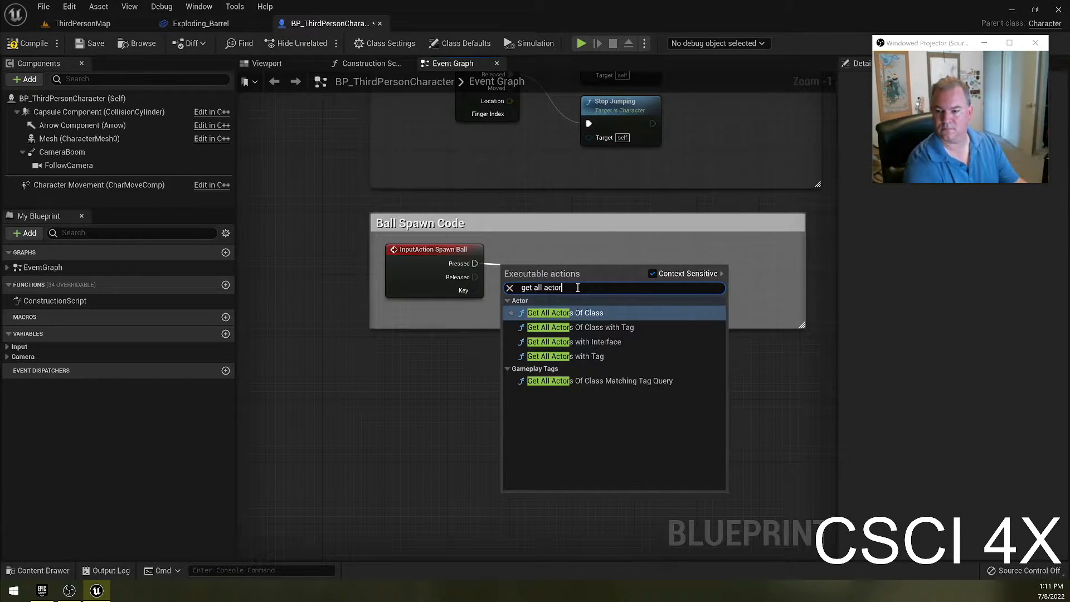
{"action": "left_click", "coordinate": [594, 315]}
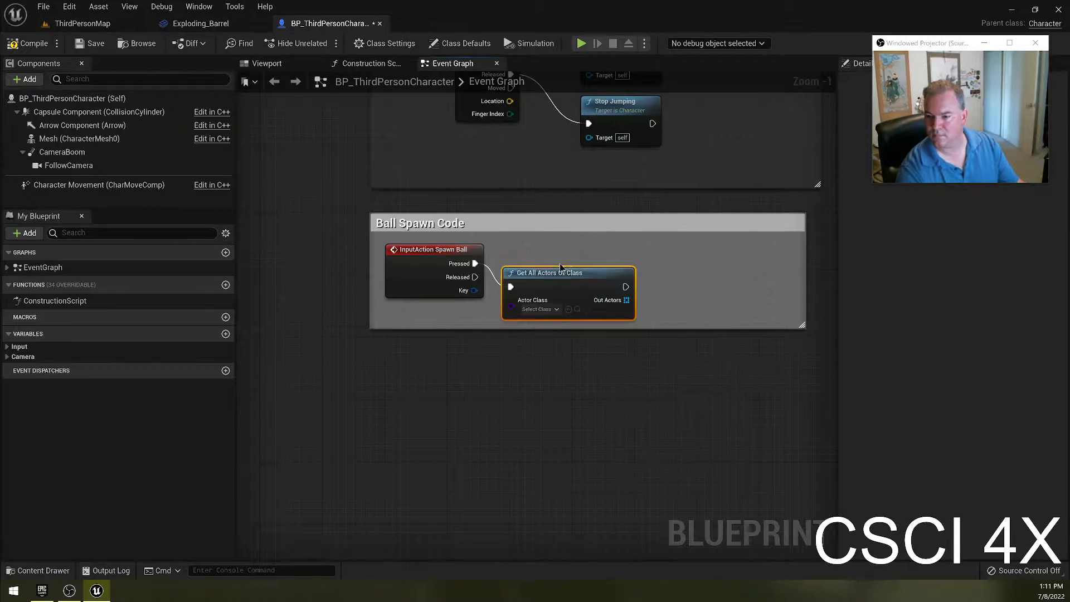
Step: Set the Actor Class of the Get All Actors Of Class node to TargetPoint
{"action": "left_click", "coordinate": [539, 286]}
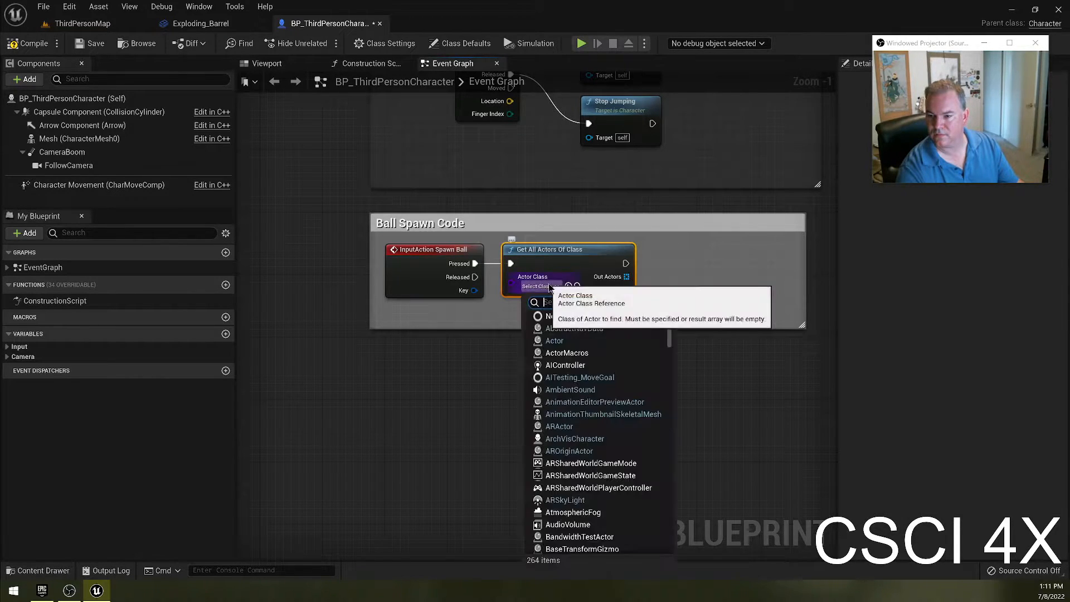
{"action": "type", "text": "ta"}
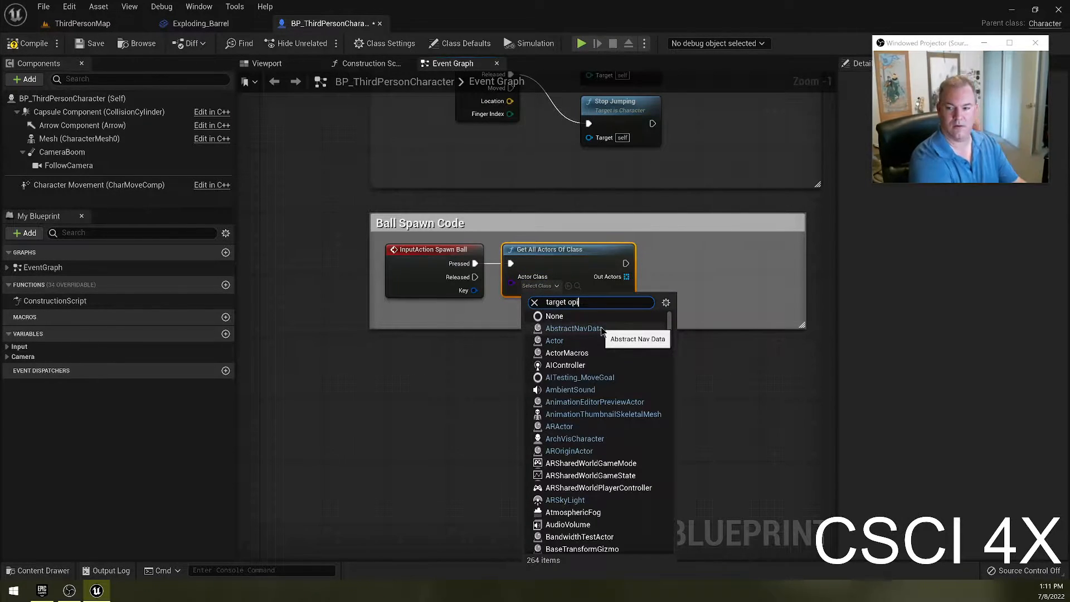
{"action": "type", "text": "rget op"}
{"action": "key", "text": "BackSpace"}
{"action": "key", "text": "BackSpace"}
{"action": "key", "text": "BackSpace"}
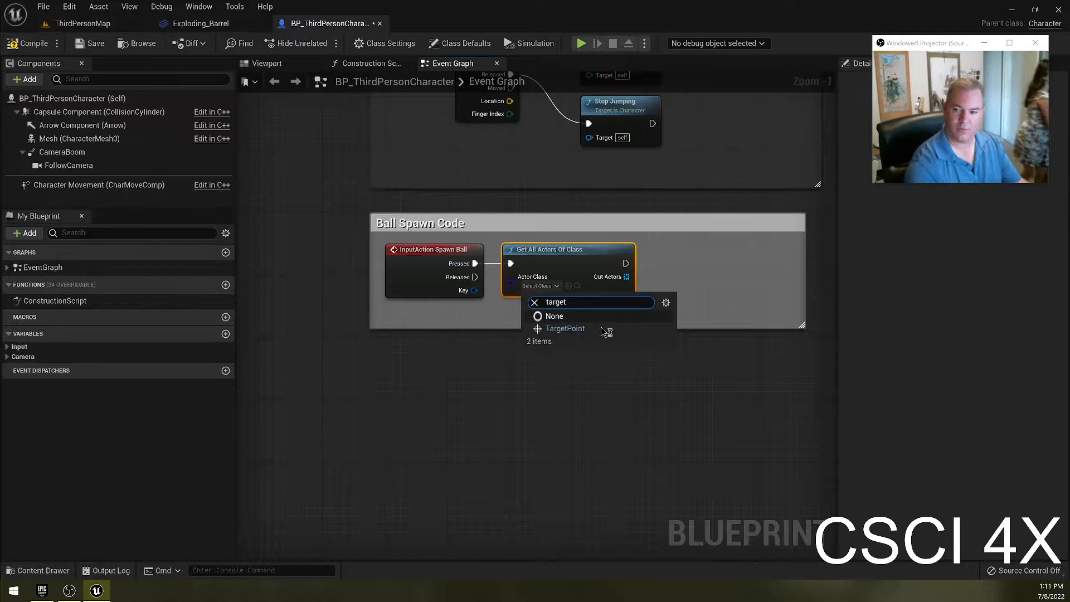
{"action": "left_click", "coordinate": [602, 328]}
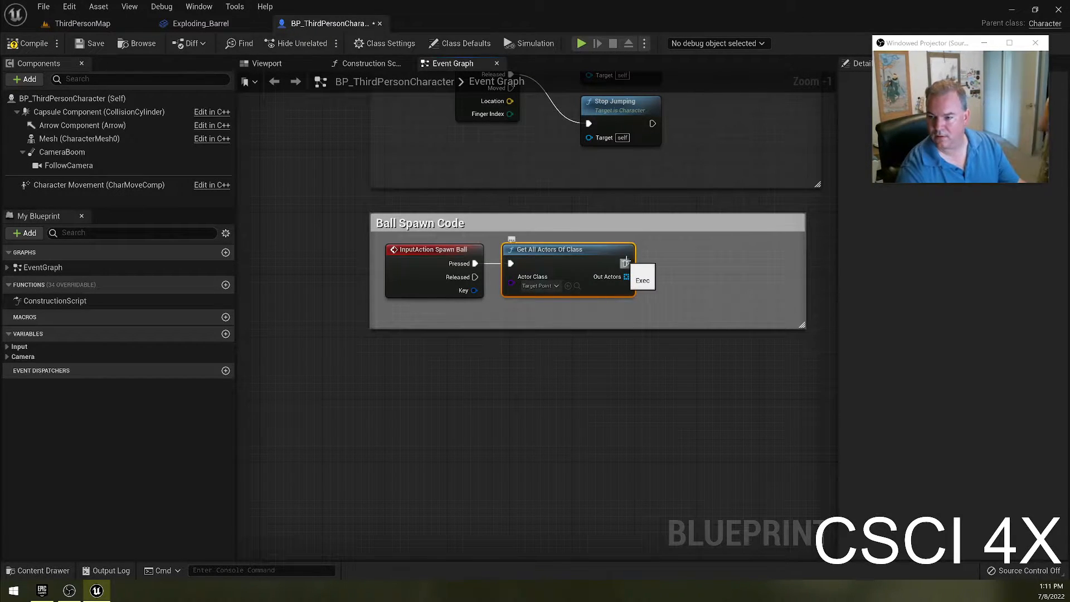
Step: Add a For Each Loop after Get All Actors Of Class and connect Out Actors to its Array input
{"action": "left_click_drag", "start_coordinate": [624, 263], "coordinate": [658, 265]}
{"action": "type", "text": "for le"}
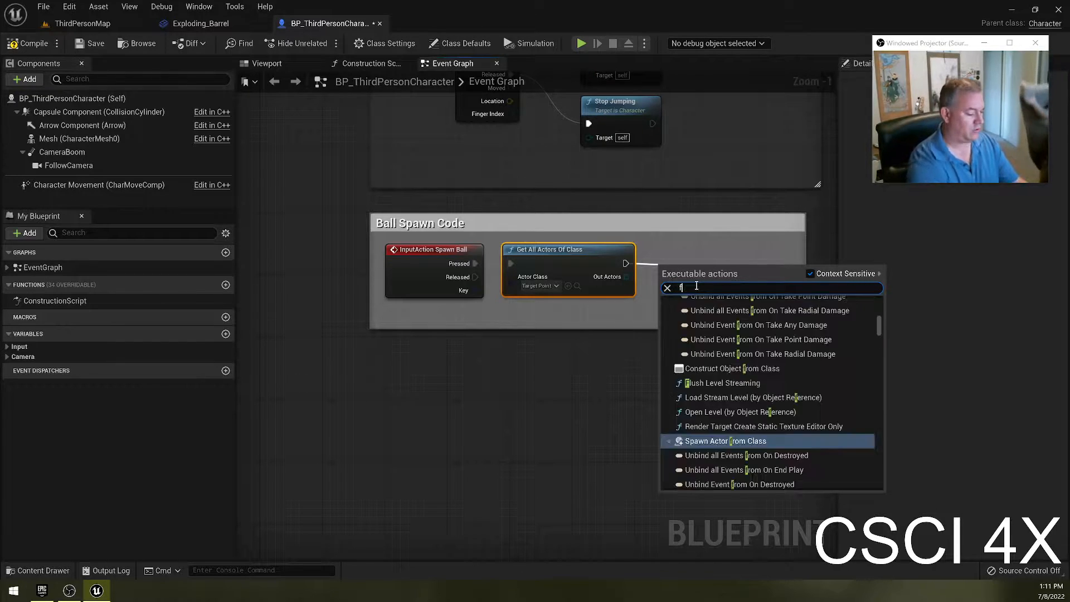
{"action": "key", "text": "BackSpace"}
{"action": "key", "text": "BackSpace"}
{"action": "type", "text": "each"}
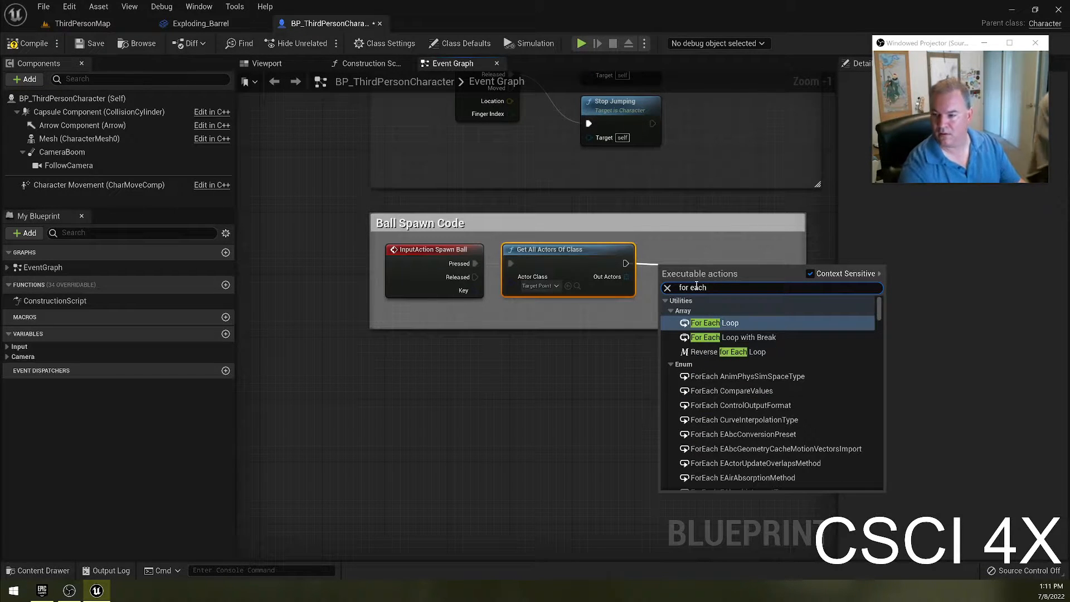
{"action": "left_click", "coordinate": [780, 323]}
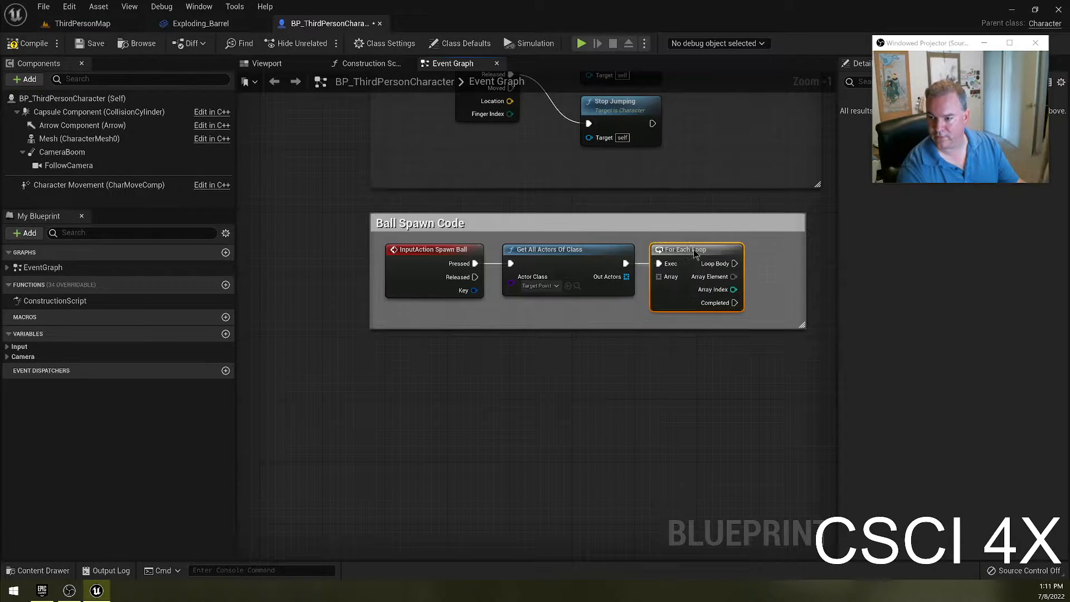
{"action": "left_click_drag", "start_coordinate": [627, 276], "coordinate": [660, 279]}
Step: Enlarge the Ball Spawn Code comment box to the right and downwards to make room for more nodes
{"action": "right_click_drag", "start_coordinate": [692, 358], "coordinate": [507, 363]}
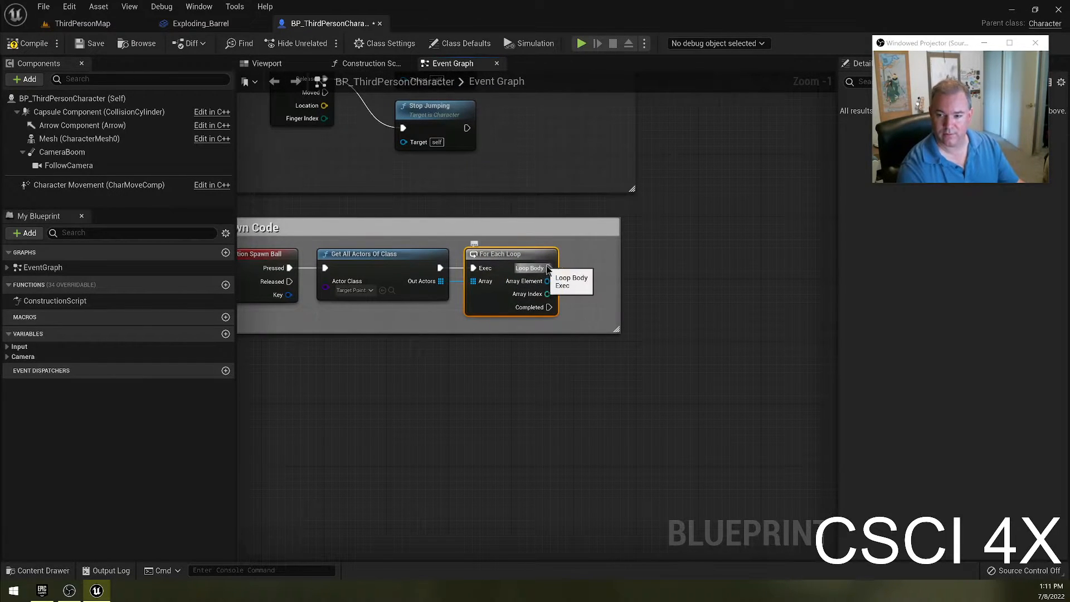
{"action": "left_click", "coordinate": [616, 332]}
{"action": "left_click_drag", "start_coordinate": [617, 332], "coordinate": [704, 392]}
Step: Add a Print String node to the Loop Body and feed the Array Element's display name into In String
{"action": "left_click_drag", "start_coordinate": [549, 268], "coordinate": [590, 272]}
{"action": "type", "text": "print string"}
{"action": "key", "text": "Return"}
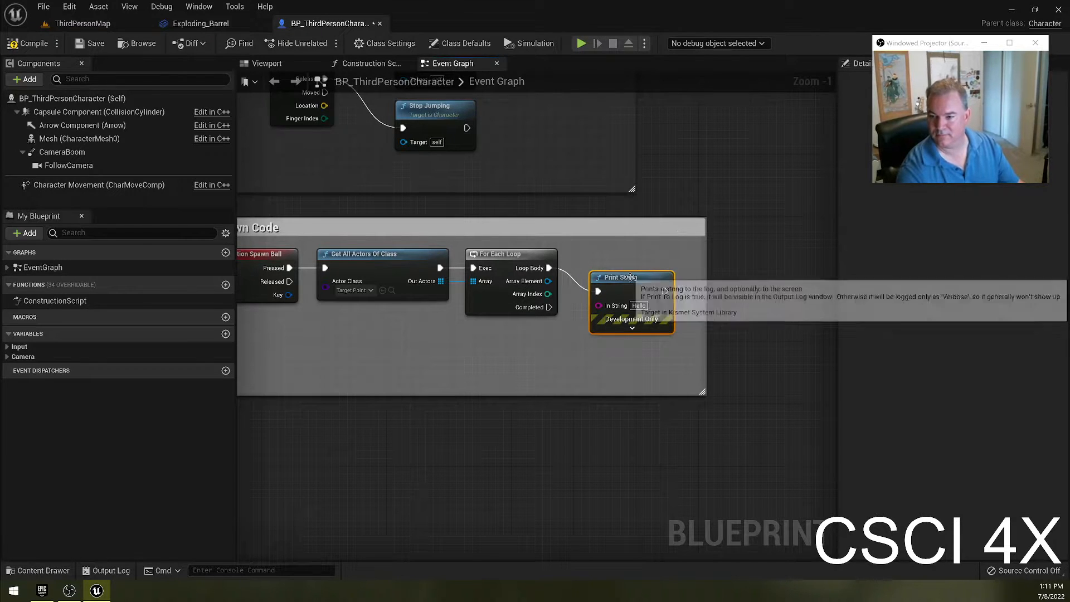
{"action": "left_click_drag", "start_coordinate": [629, 277], "coordinate": [644, 254]}
{"action": "left_click_drag", "start_coordinate": [548, 281], "coordinate": [576, 353]}
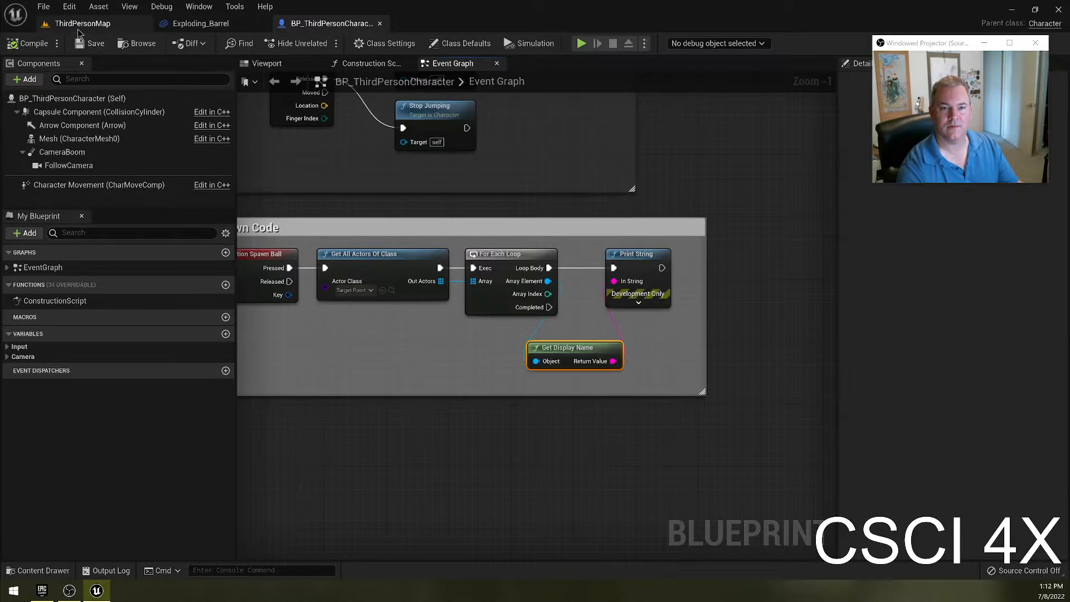
Step: Play-test ThirdPersonMap by running the character forward through the level, and stop the session
{"action": "left_click", "coordinate": [89, 23]}
{"action": "left_click", "coordinate": [240, 43]}
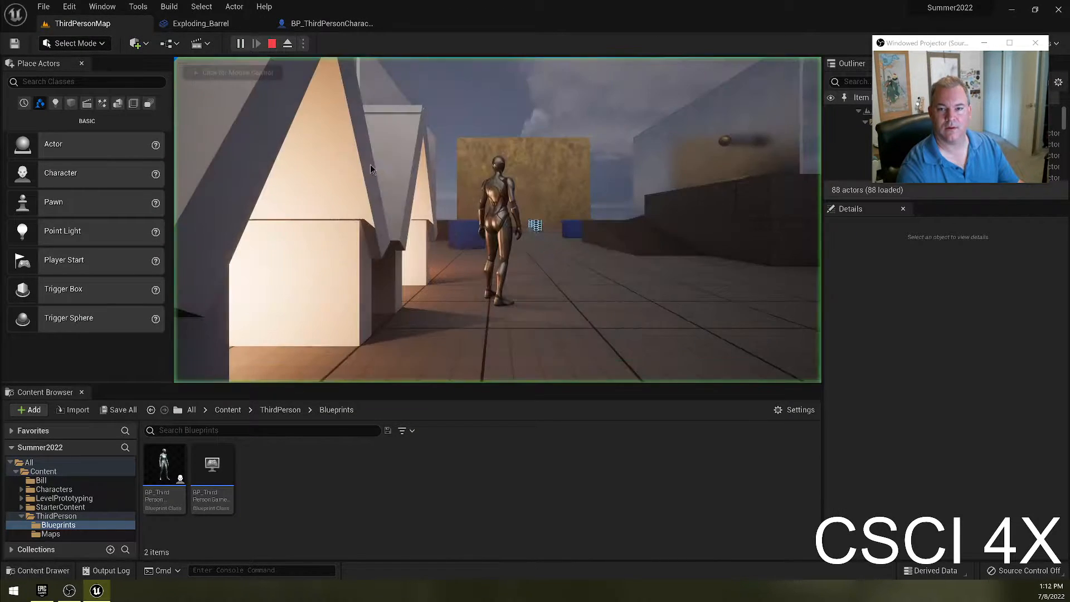
{"action": "key", "text": "w"}
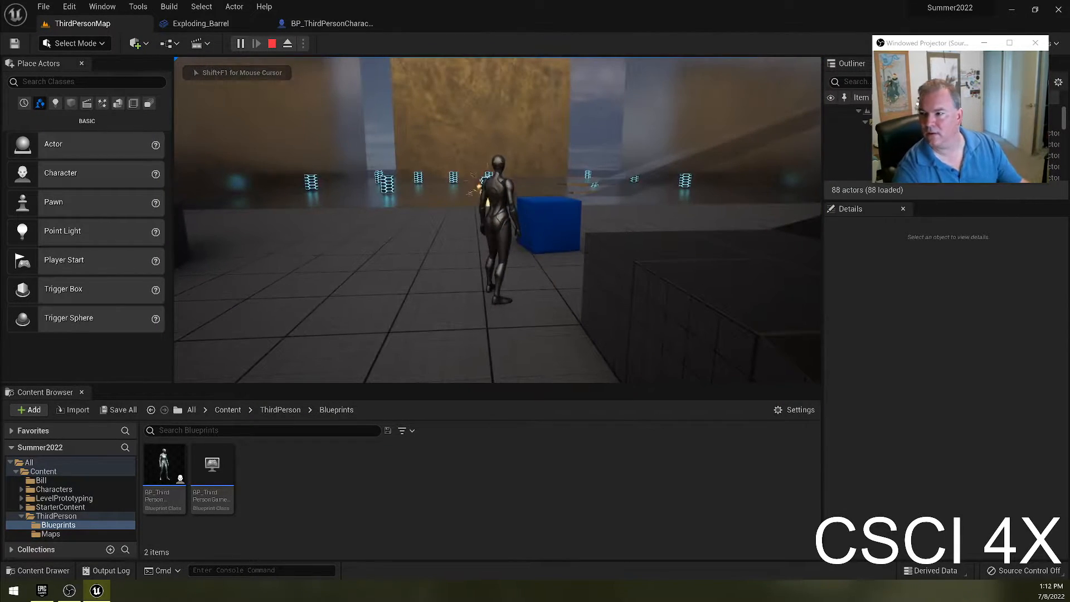
{"action": "key", "text": "Escape"}
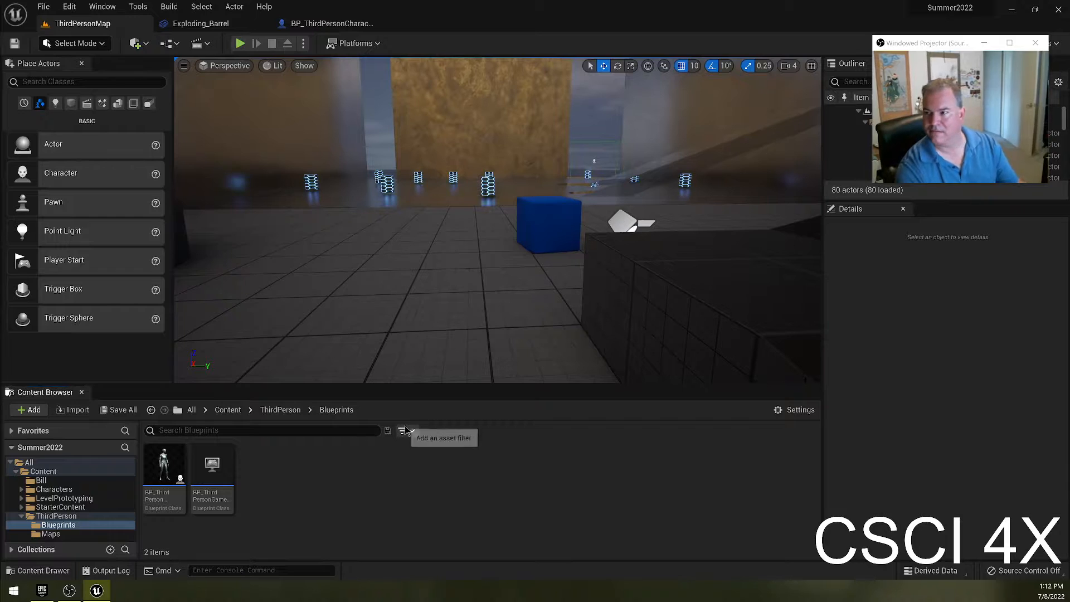
Step: Delete the Get Display Name node from the character blueprint's Ball Spawn Code, and compile and save
{"action": "left_click", "coordinate": [332, 23]}
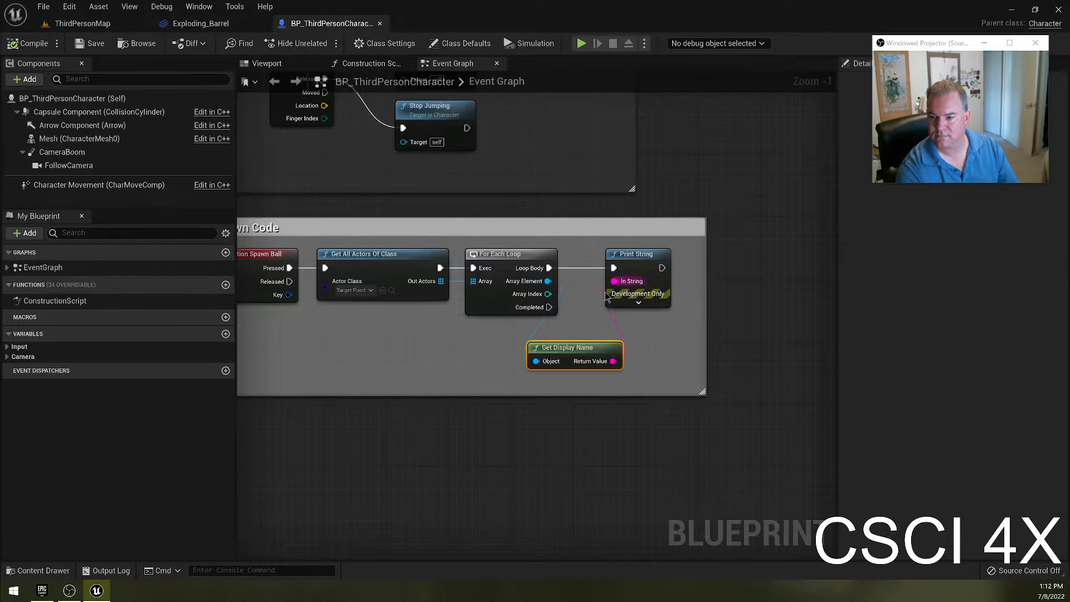
{"action": "key", "text": "Delete"}
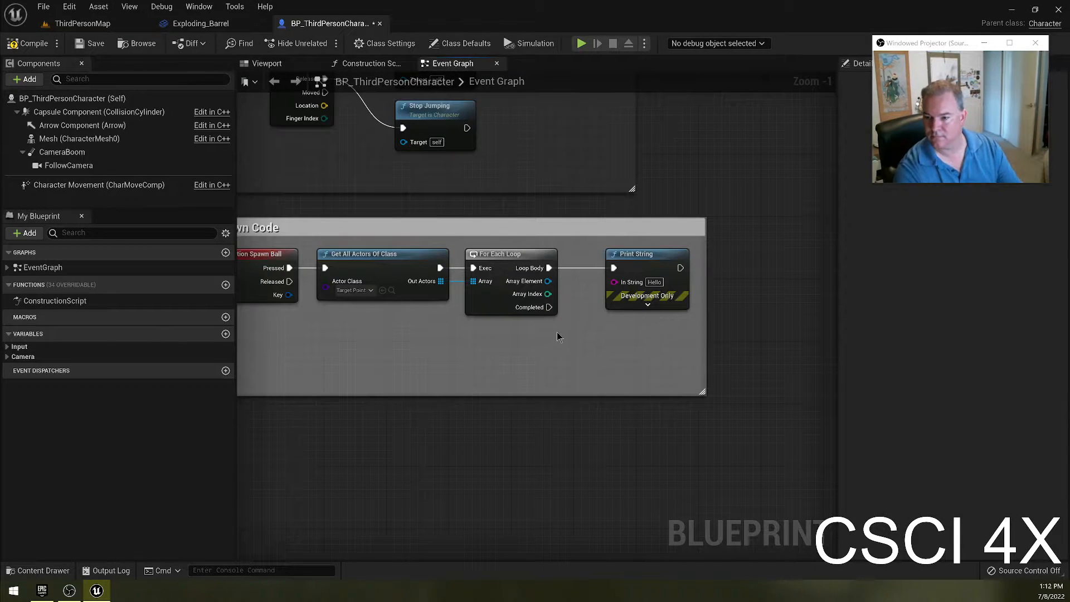
{"action": "key", "text": "ctrl+s"}
{"action": "left_click", "coordinate": [39, 45]}
{"action": "left_click", "coordinate": [92, 43]}
Step: Play-test ThirdPersonMap with the Print String's default text, running the character forward, and stop the session
{"action": "left_click", "coordinate": [96, 26]}
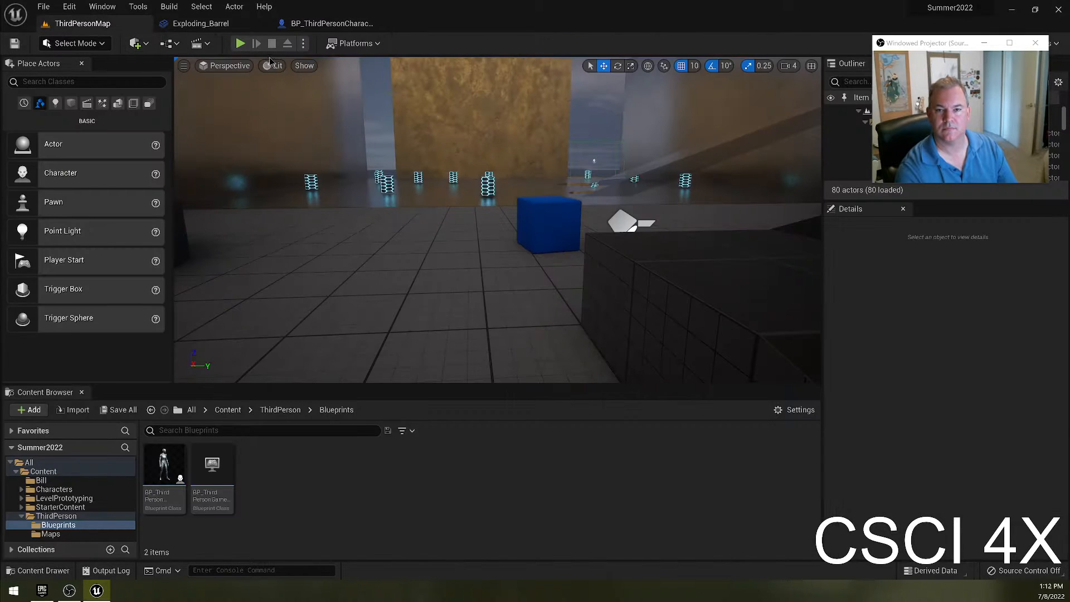
{"action": "left_click", "coordinate": [240, 43]}
{"action": "key", "text": "w"}
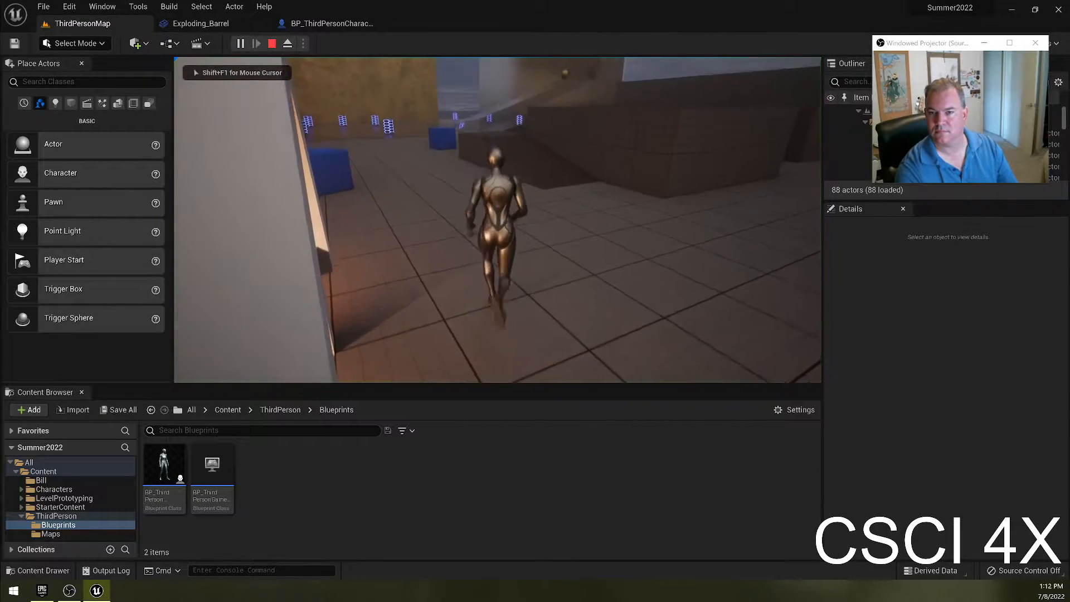
{"action": "key", "text": "Escape"}
Step: Search the placeable actors for "point" with the area around the golden ball in view
{"action": "key", "text": "w"}
{"action": "right_click_drag", "start_coordinate": [506, 181], "coordinate": [585, 193]}
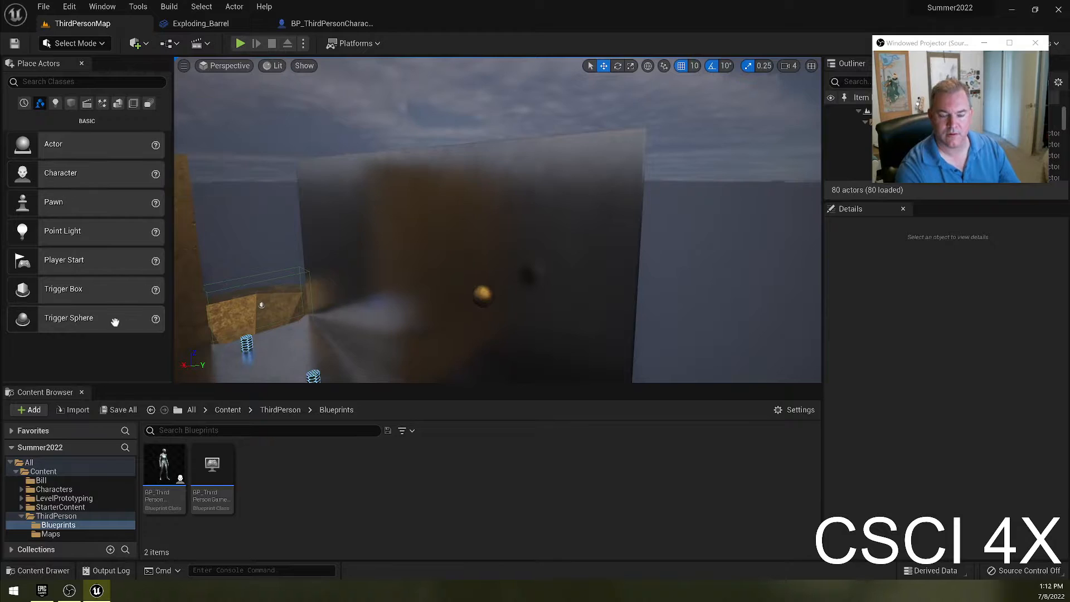
{"action": "mouse_move", "coordinate": [494, 301]}
{"action": "right_mouse_down"}
{"action": "mouse_move", "coordinate": [489, 344]}
{"action": "mouse_move", "coordinate": [557, 337]}
{"action": "mouse_move", "coordinate": [479, 301]}
{"action": "right_mouse_up"}
{"action": "key", "text": "w"}
{"action": "left_click", "coordinate": [97, 81]}
{"action": "type", "text": "point"}
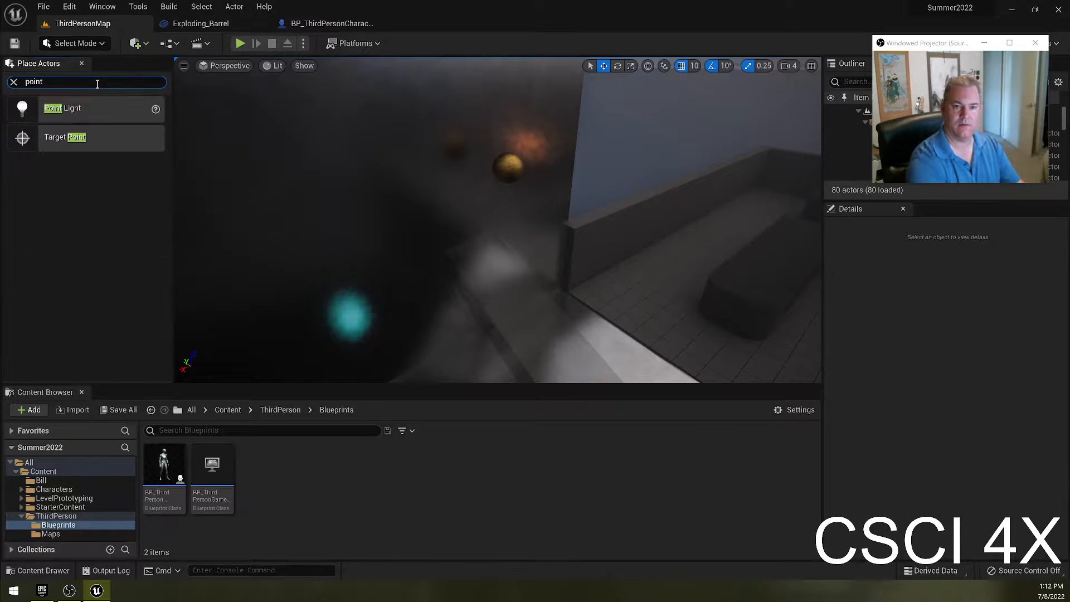
{"action": "right_click_drag", "start_coordinate": [424, 234], "coordinate": [563, 167]}
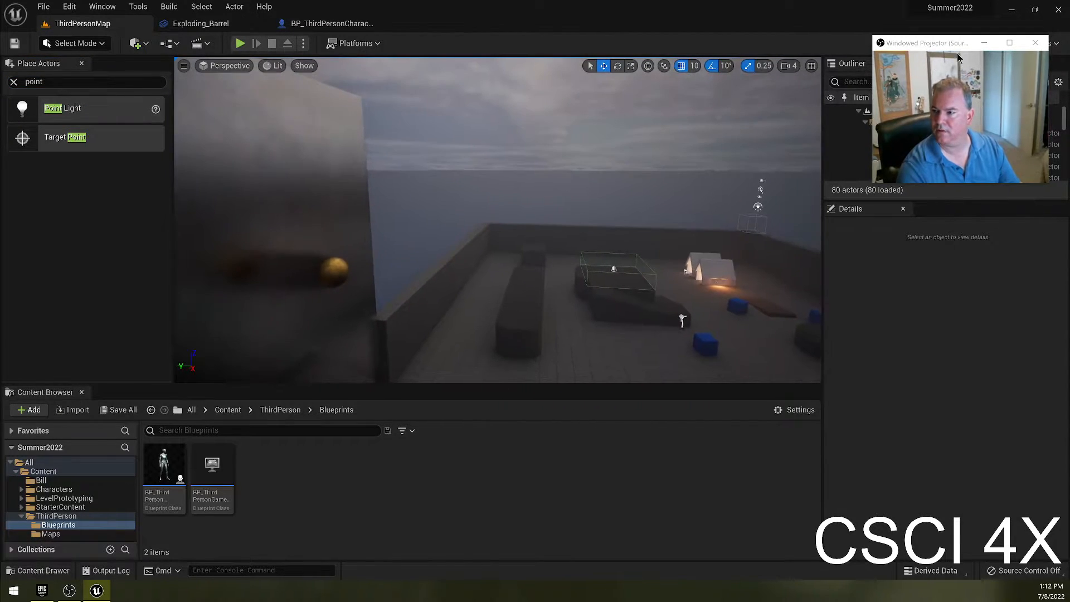
Step: Search the level's Outliner for actors matching "spawn"
{"action": "left_click_drag", "start_coordinate": [919, 43], "coordinate": [921, 181]}
{"action": "left_click", "coordinate": [893, 82]}
{"action": "type", "text": "spawn"}
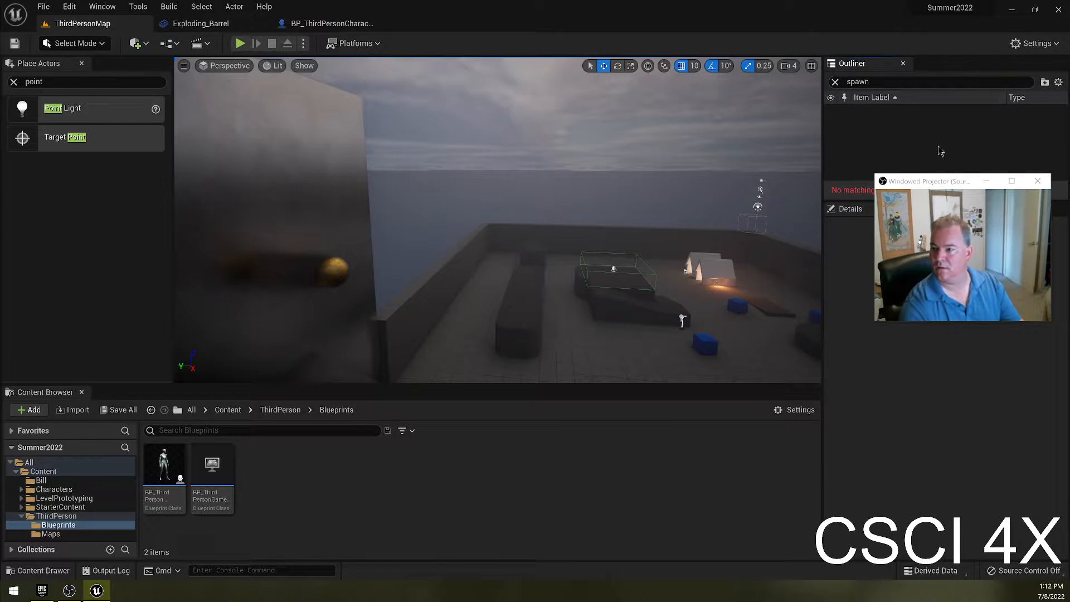
{"action": "left_click_drag", "start_coordinate": [961, 182], "coordinate": [965, 30]}
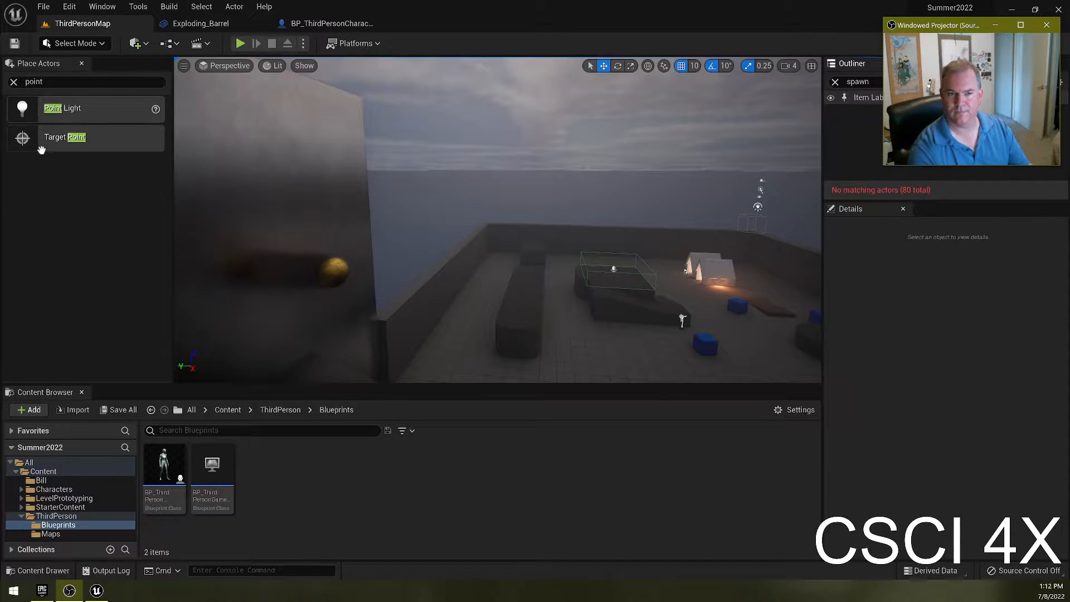
Step: Place a Target Point in the level and move it above the golden ball, at about X 3570, Y 3230, Z 1070
{"action": "left_click_drag", "start_coordinate": [23, 137], "coordinate": [317, 370]}
{"action": "right_click_drag", "start_coordinate": [391, 315], "coordinate": [344, 299]}
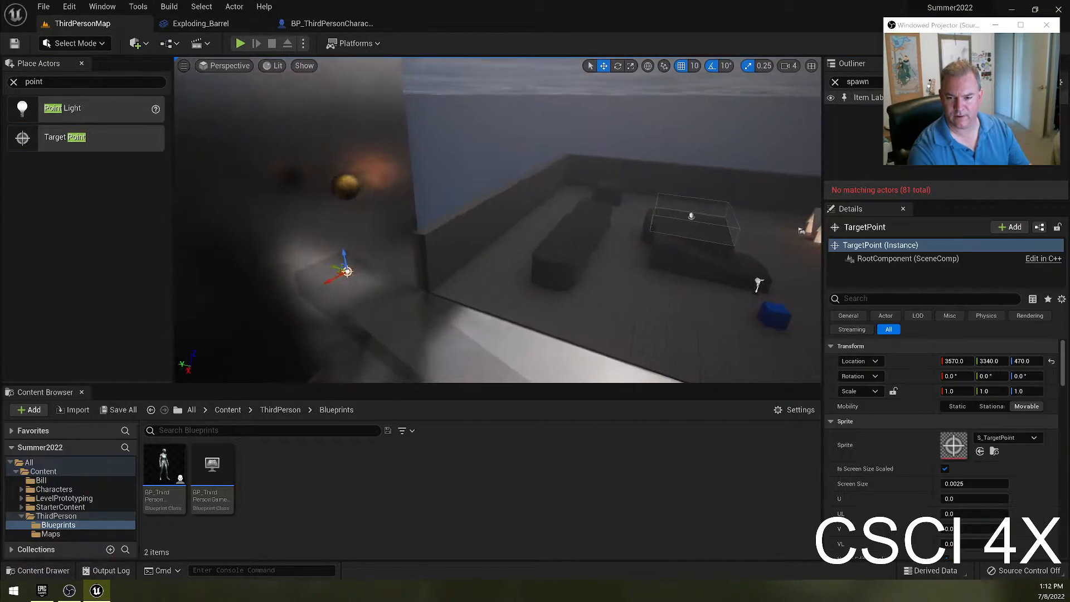
{"action": "left_click_drag", "start_coordinate": [375, 264], "coordinate": [353, 114]}
{"action": "mouse_move", "coordinate": [352, 113]}
{"action": "right_mouse_down"}
{"action": "mouse_move", "coordinate": [240, 103]}
{"action": "mouse_move", "coordinate": [343, 120]}
{"action": "right_mouse_up"}
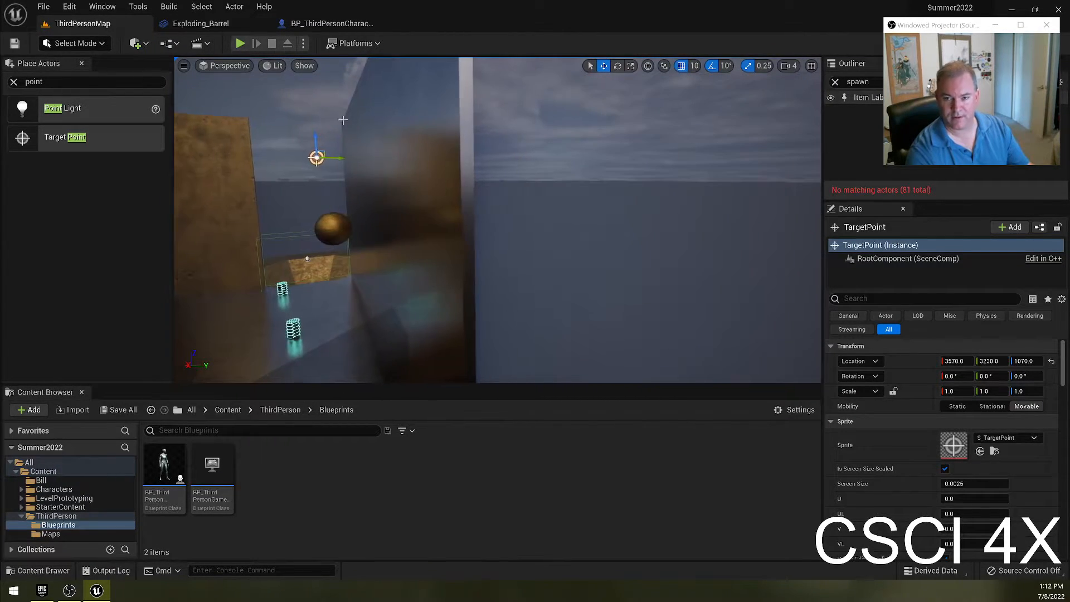
Step: Rename the new target point as Ball Spawn Point
{"action": "left_click", "coordinate": [882, 229]}
{"action": "type", "text": "Spawn"}
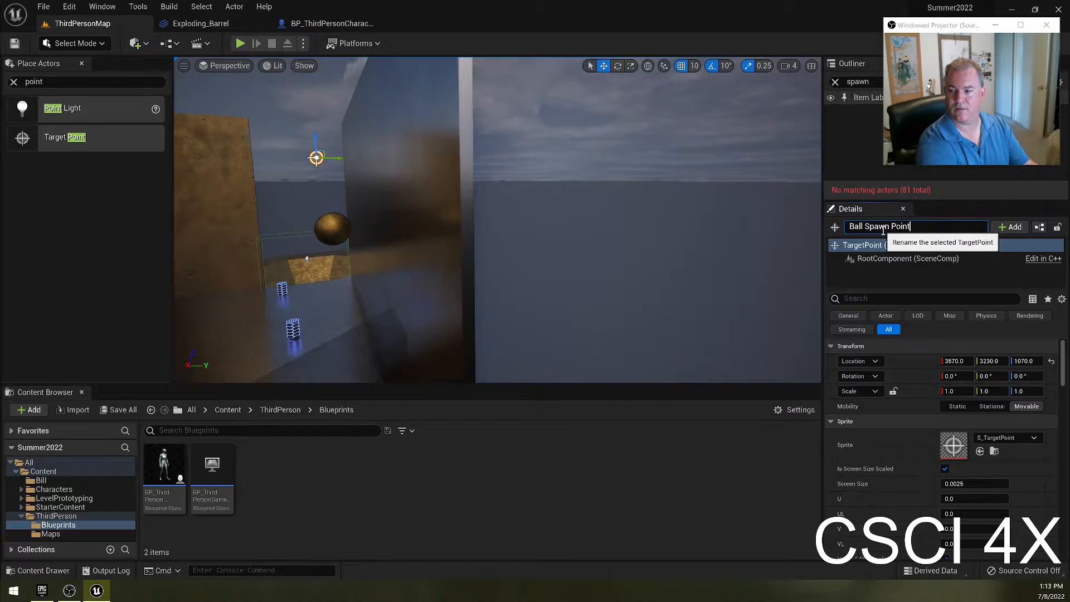
{"action": "key", "text": "Return"}
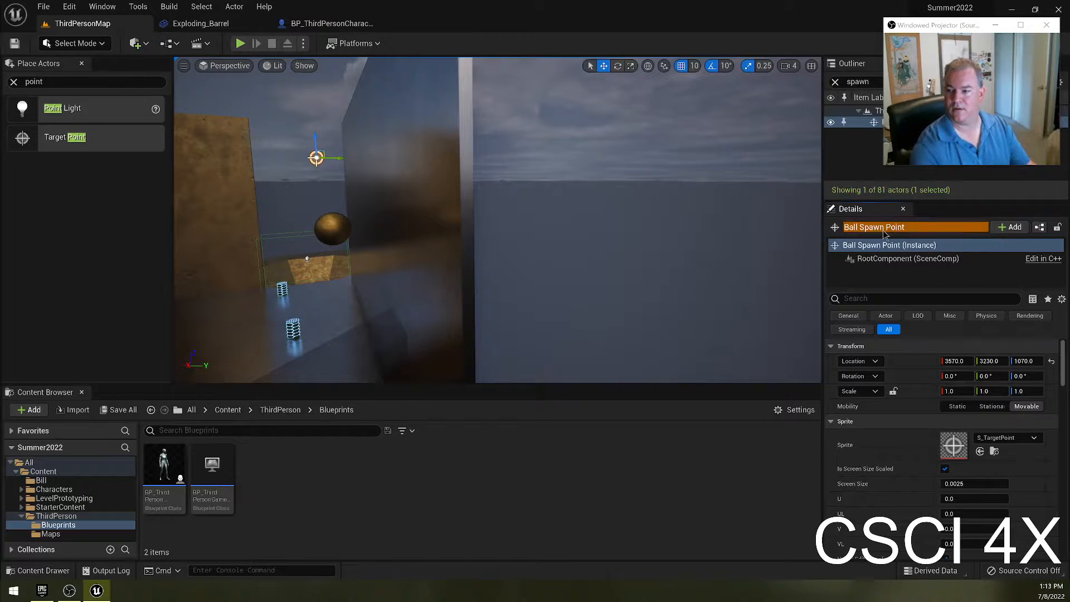
Step: Save all changes and play-test the level with the ball spawn input, stopping the session at the end
{"action": "left_click", "coordinate": [43, 7]}
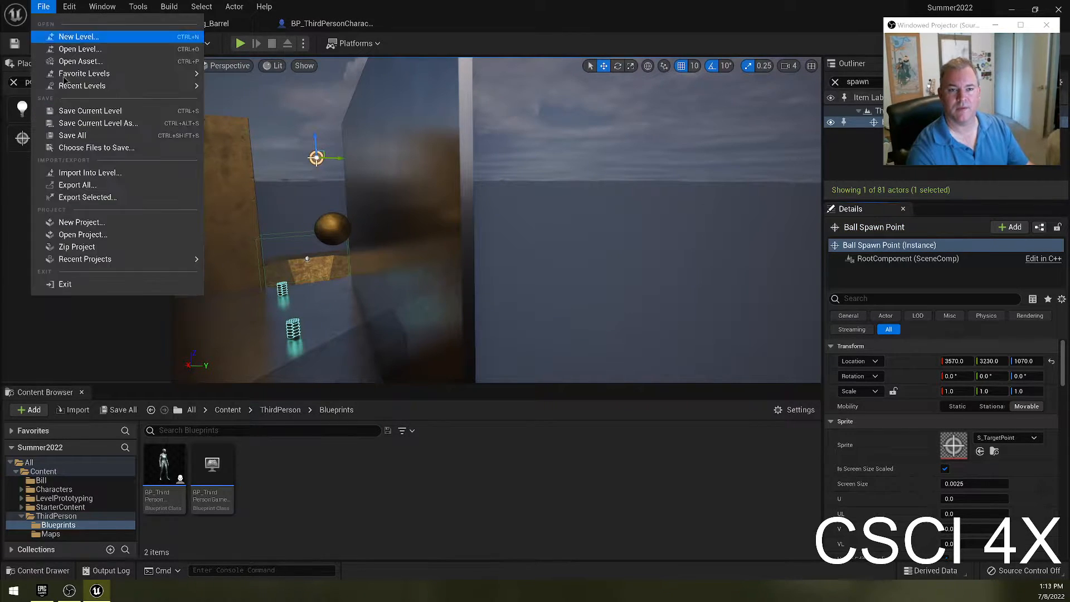
{"action": "left_click", "coordinate": [78, 136]}
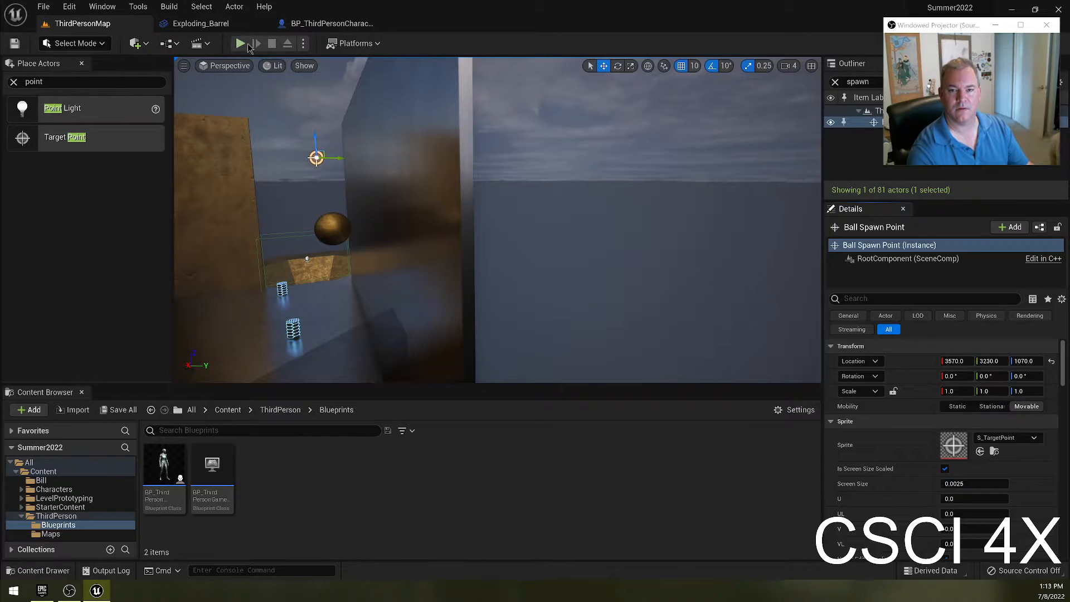
{"action": "left_click", "coordinate": [248, 46]}
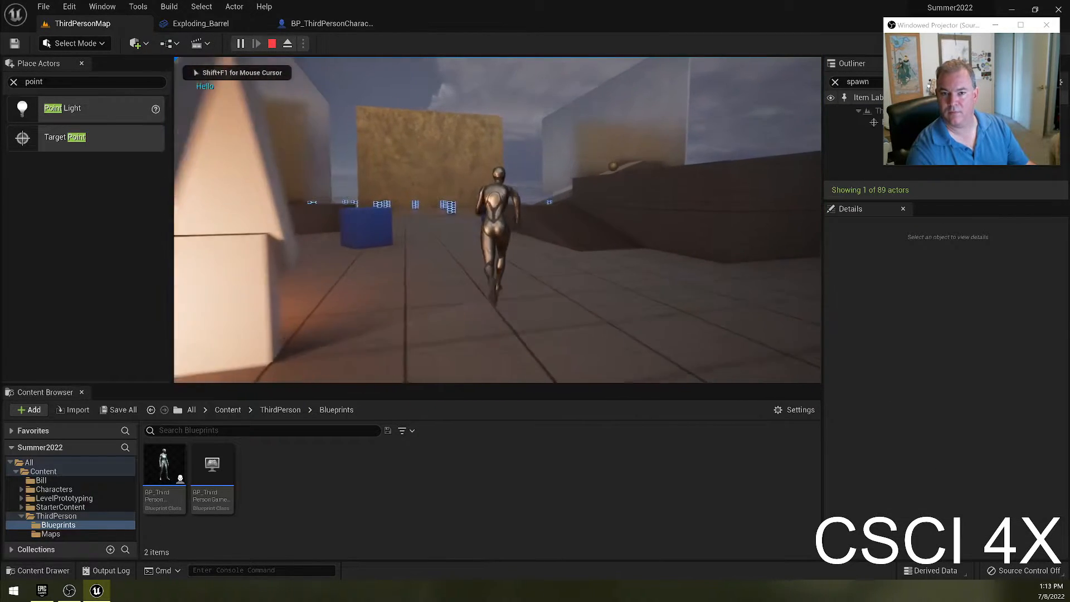
{"action": "key", "text": "Escape"}
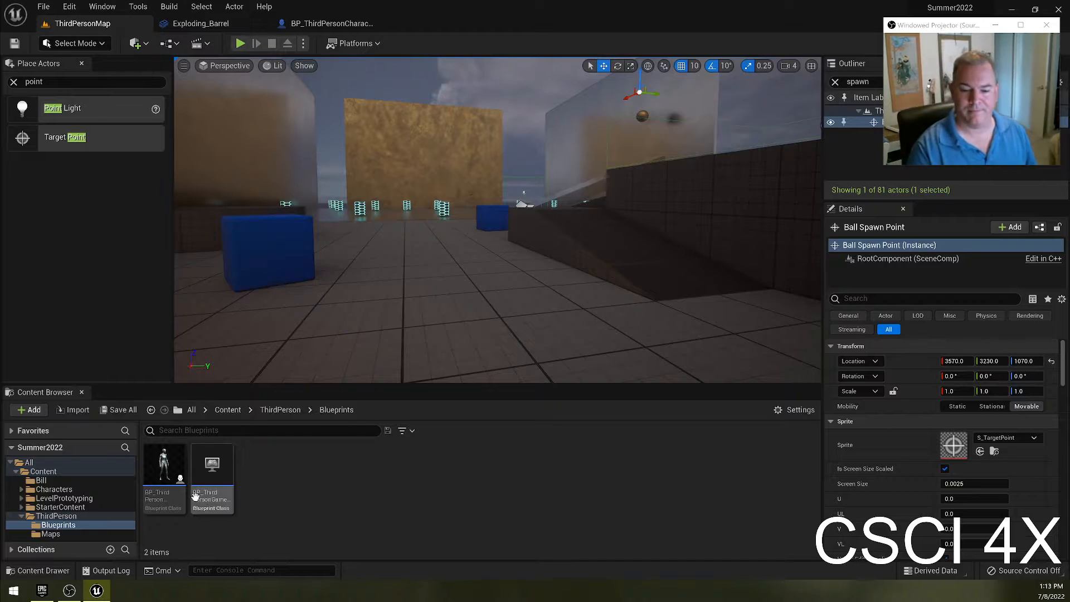
Step: In BP_ThirdPersonCharacter, connect the loop's Array Element to Print String's In String through Get Display Name, and save
{"action": "double_click", "coordinate": [163, 484]}
{"action": "left_click_drag", "start_coordinate": [518, 284], "coordinate": [574, 343]}
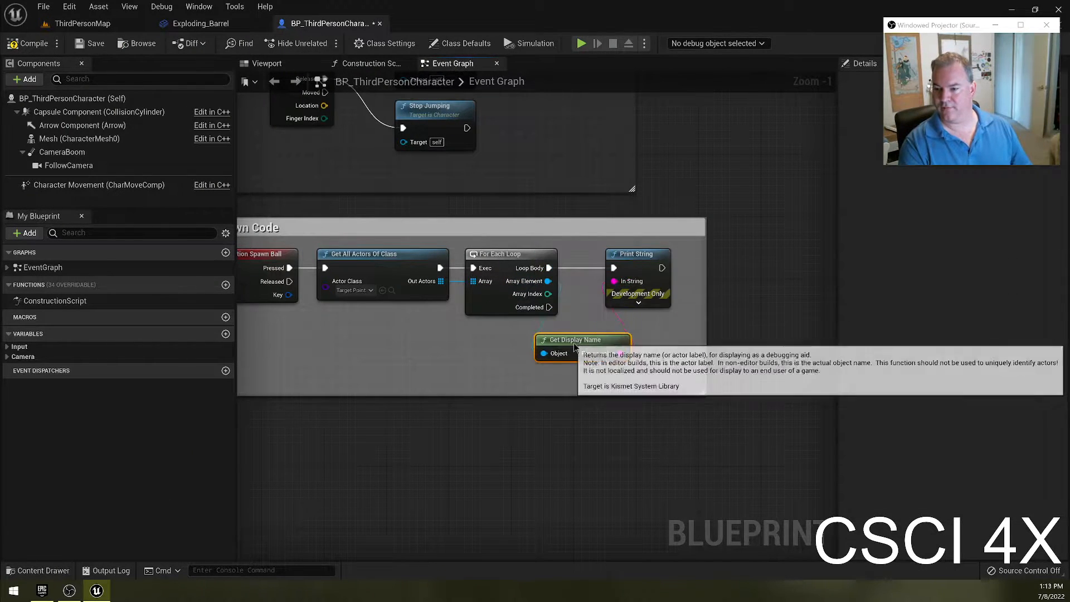
{"action": "left_click", "coordinate": [80, 47]}
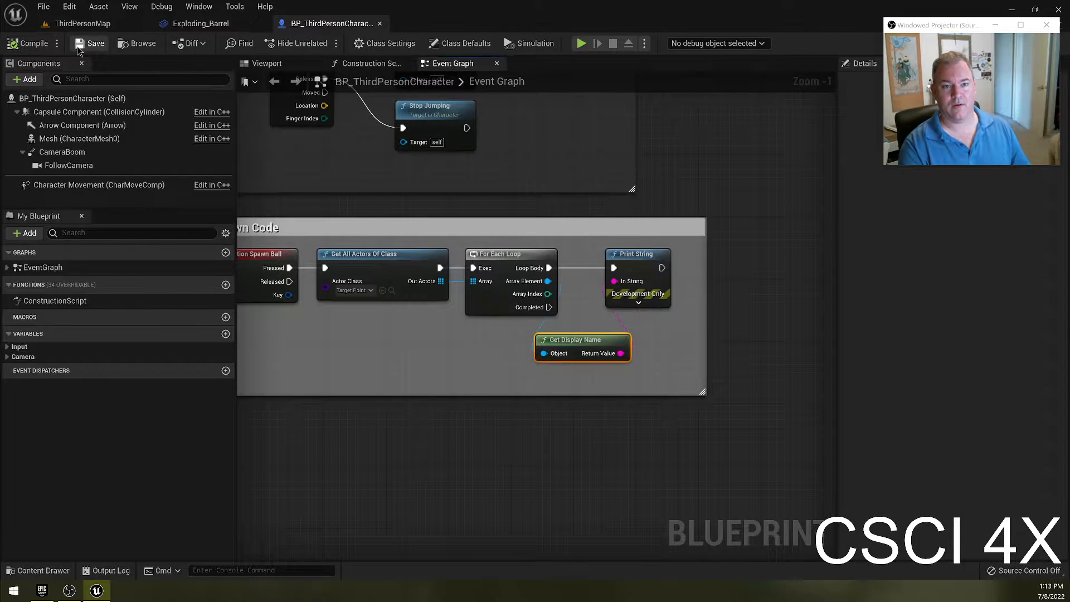
Step: Play-test ThirdPersonMap to check the target point name printed by the spawn input, and stop the session
{"action": "left_click", "coordinate": [83, 23]}
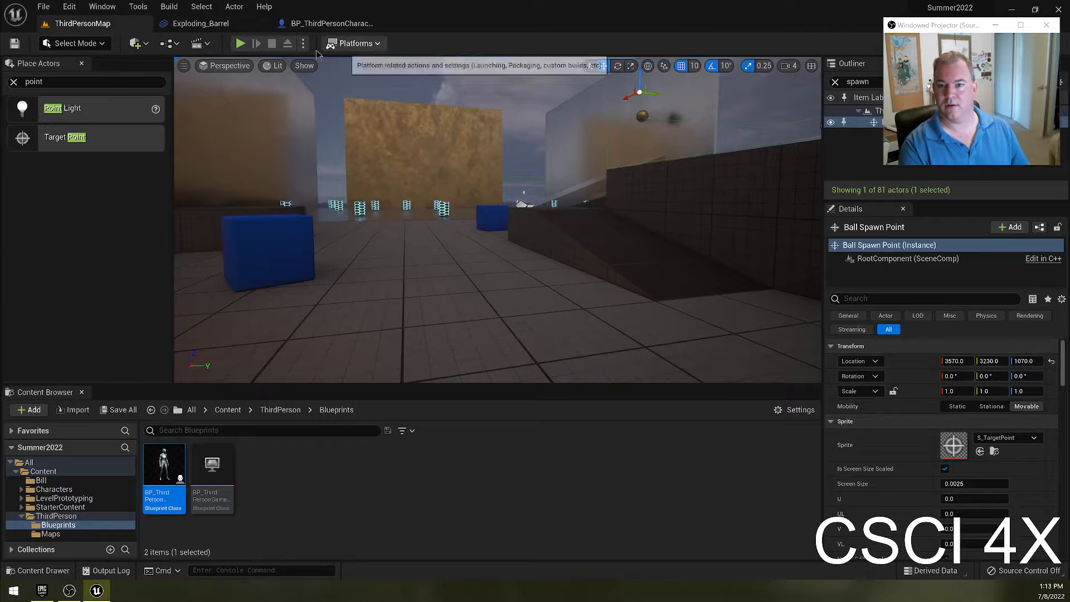
{"action": "left_click", "coordinate": [248, 44]}
{"action": "key", "text": "Escape"}
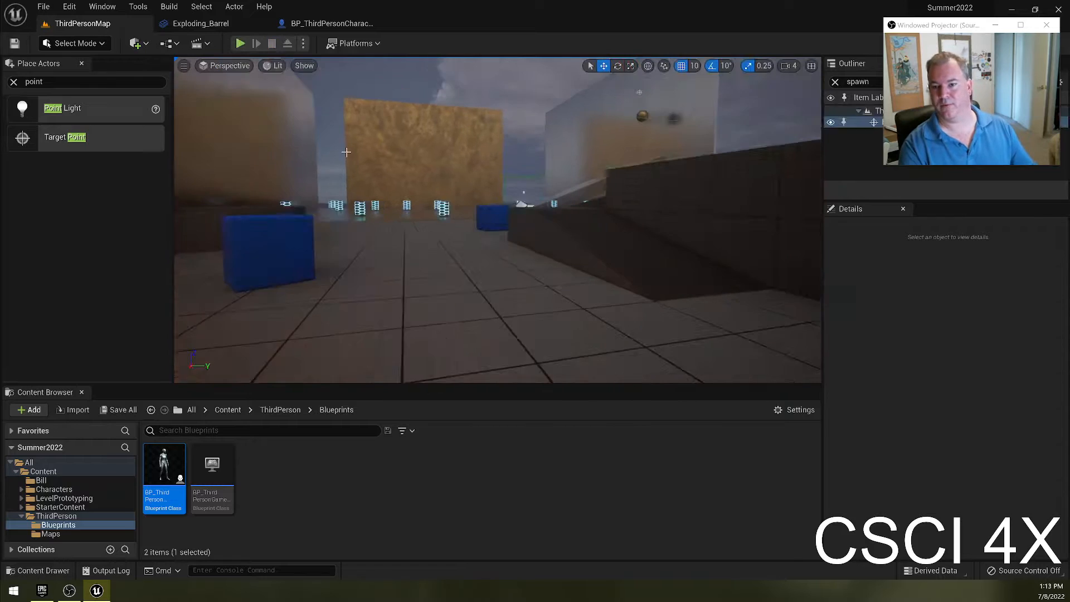
Step: Review the Get All Actors Of Class, For Each Loop and Print String nodes in the Ball Spawn Code comment
{"action": "left_click", "coordinate": [299, 25]}
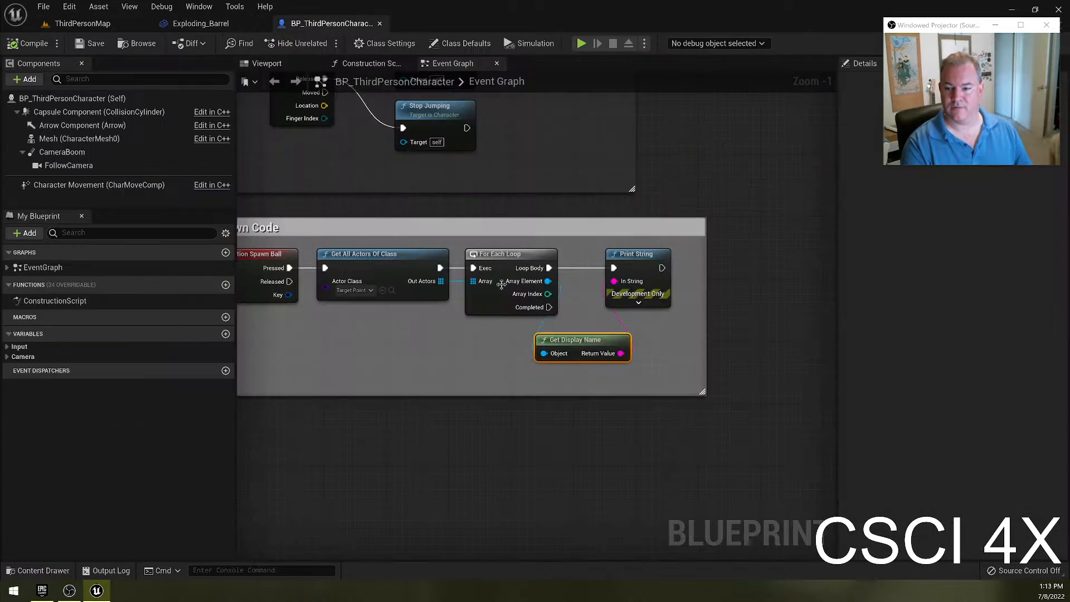
{"action": "scroll", "coordinate": [393, 311], "scroll_direction": "up", "scroll_amount": 1}
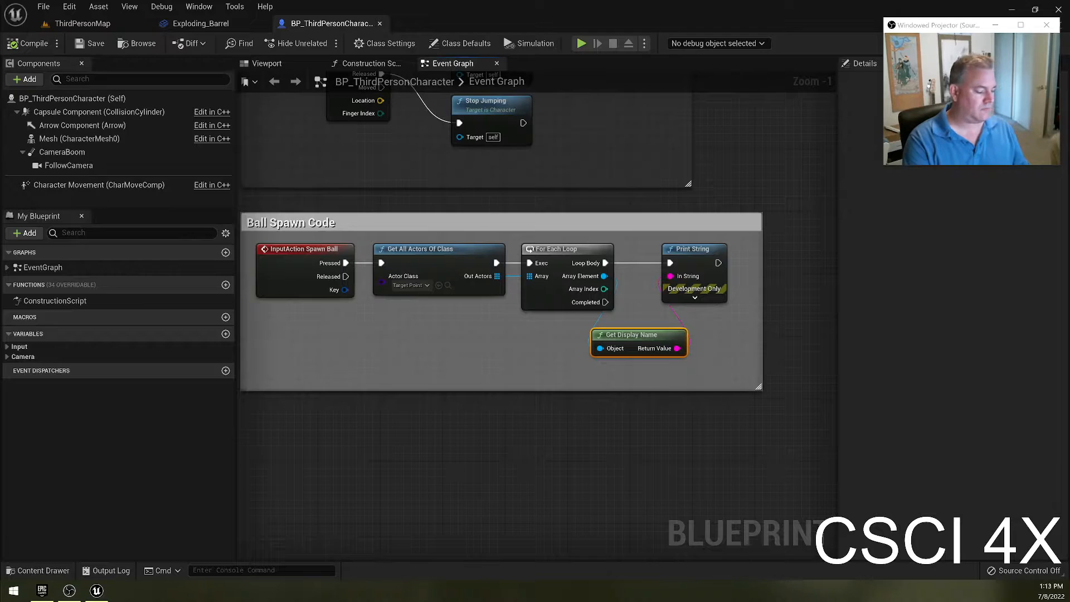
{"action": "left_click", "coordinate": [474, 248]}
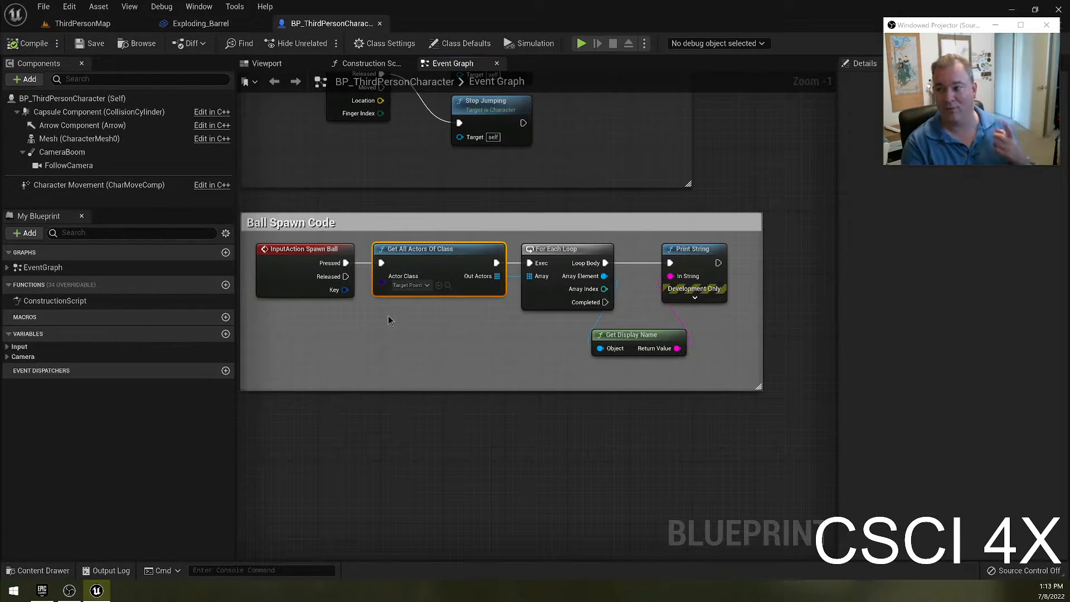
{"action": "left_click", "coordinate": [549, 250]}
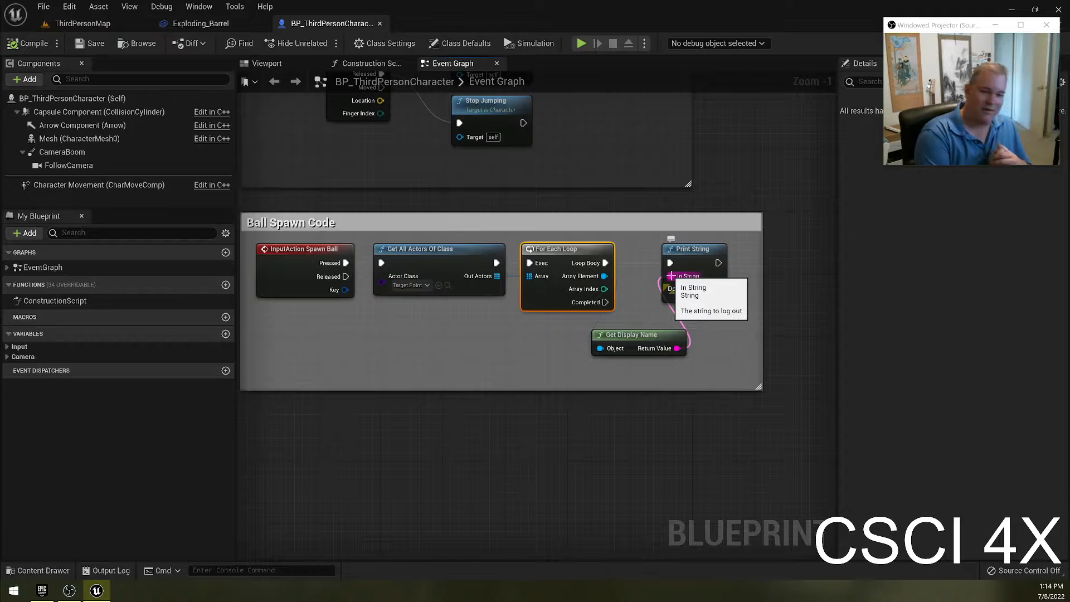
{"action": "left_click_drag", "start_coordinate": [671, 275], "coordinate": [671, 275]}
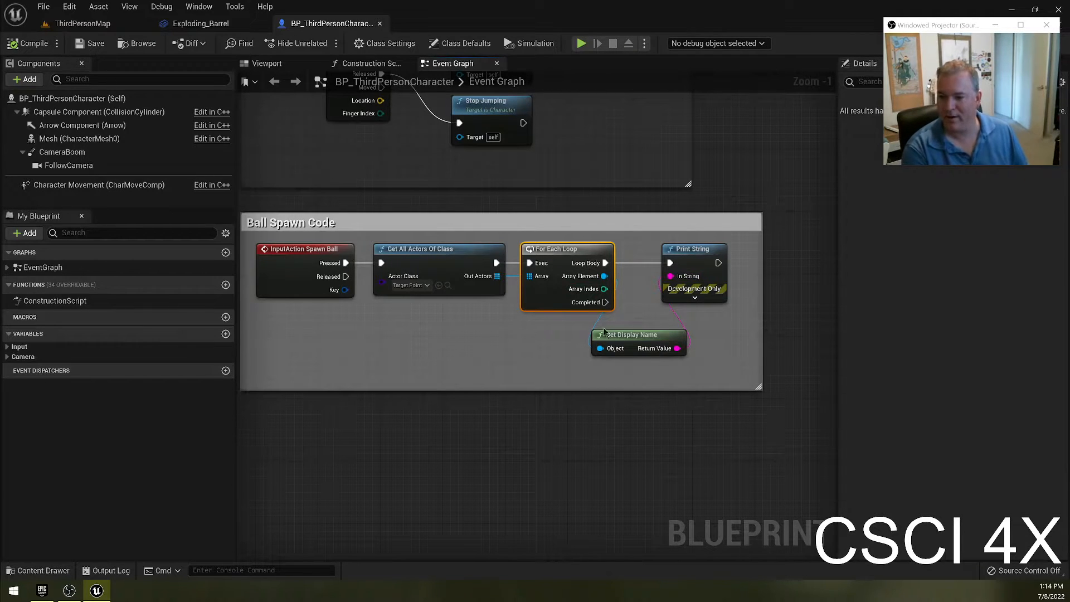
Step: Replace the Print String and Get Display Name nodes with a Branch wired to the Loop Body and aligned with the loop
{"action": "left_click_drag", "start_coordinate": [655, 360], "coordinate": [713, 269]}
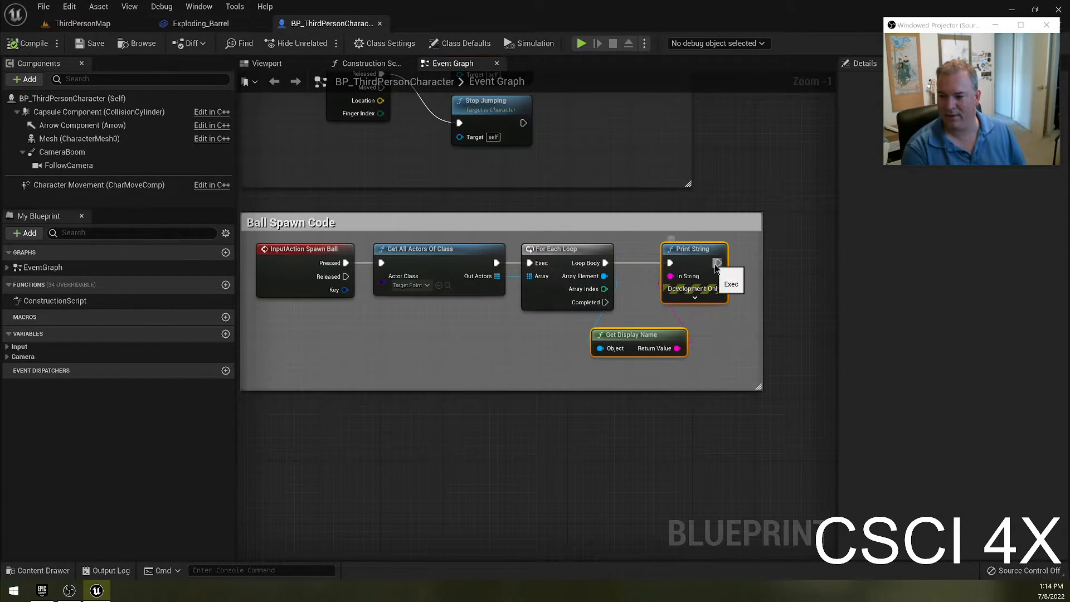
{"action": "key", "text": "Delete"}
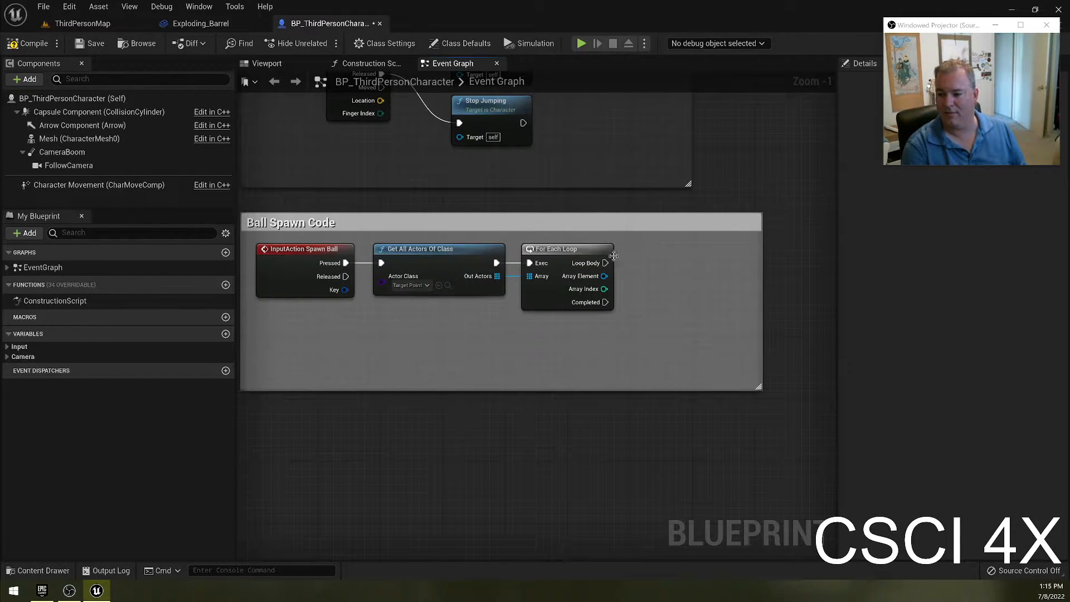
{"action": "left_click_drag", "start_coordinate": [605, 263], "coordinate": [648, 268]}
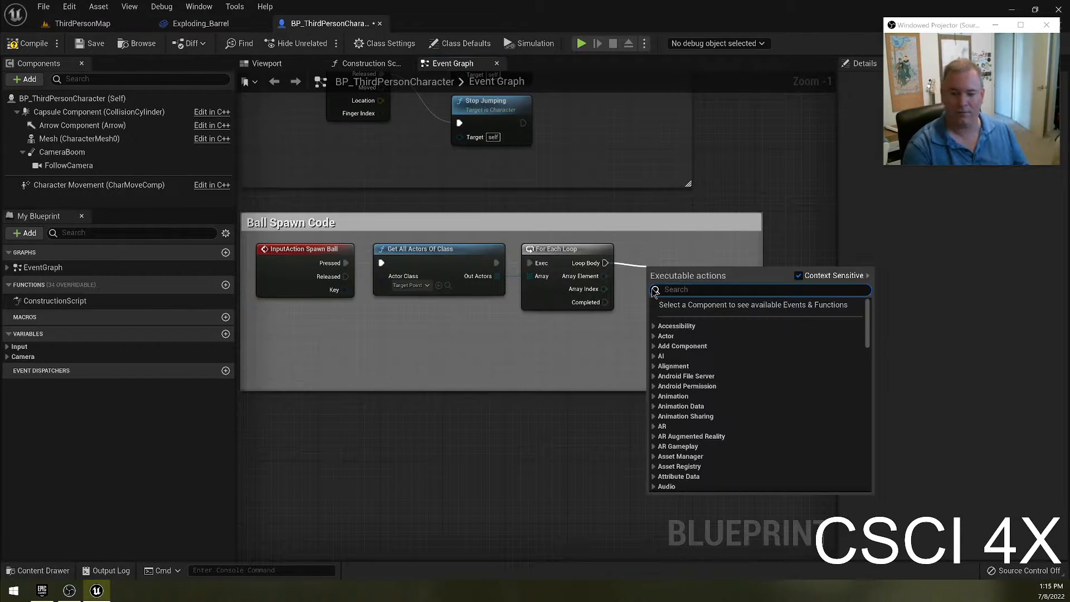
{"action": "type", "text": "branch"}
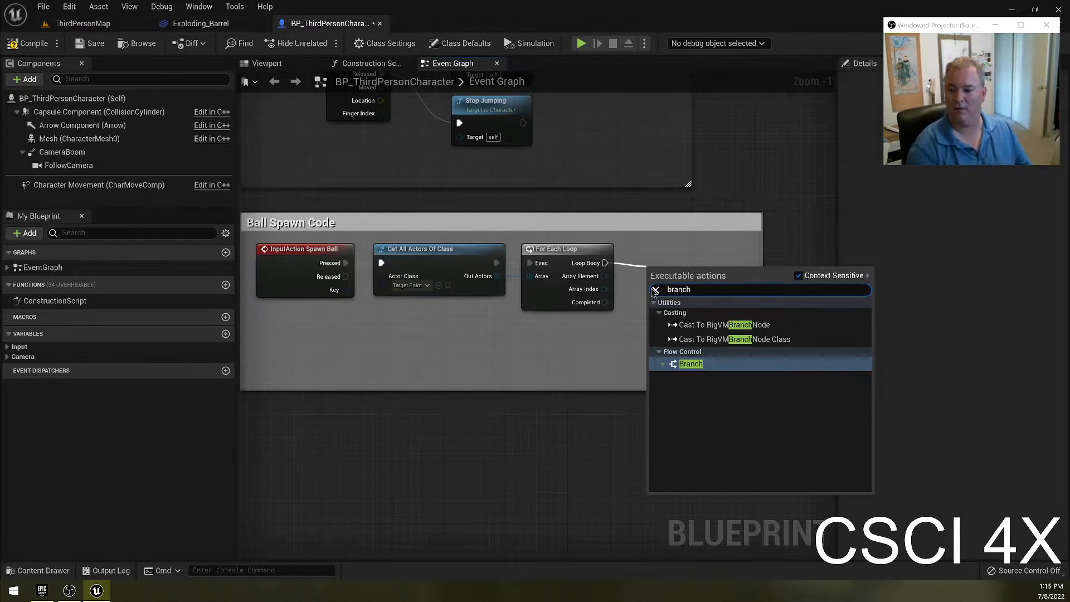
{"action": "left_click", "coordinate": [747, 364]}
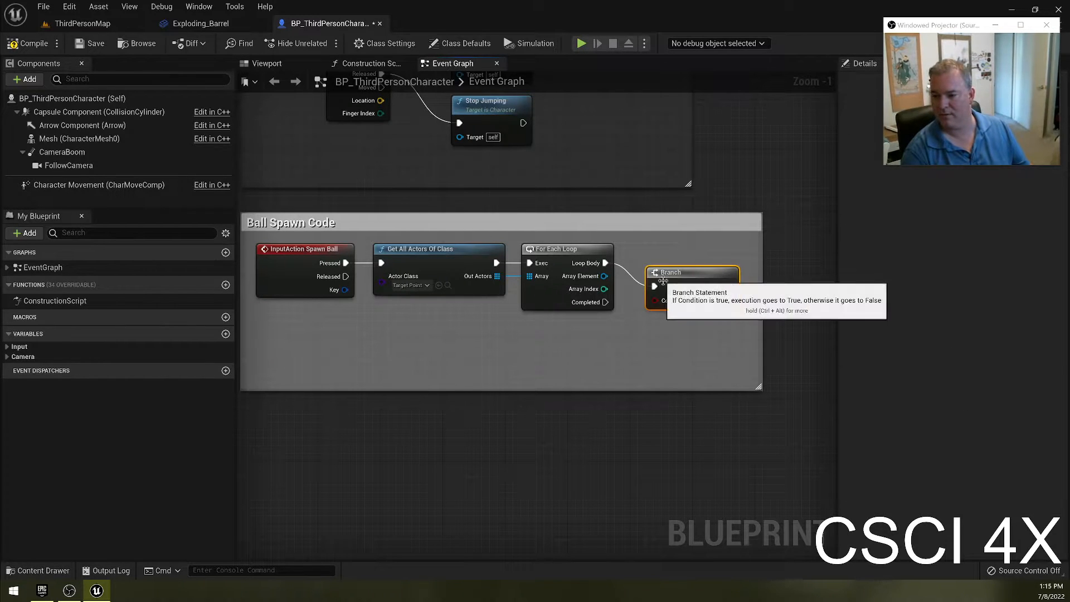
{"action": "left_click_drag", "start_coordinate": [663, 281], "coordinate": [674, 250]}
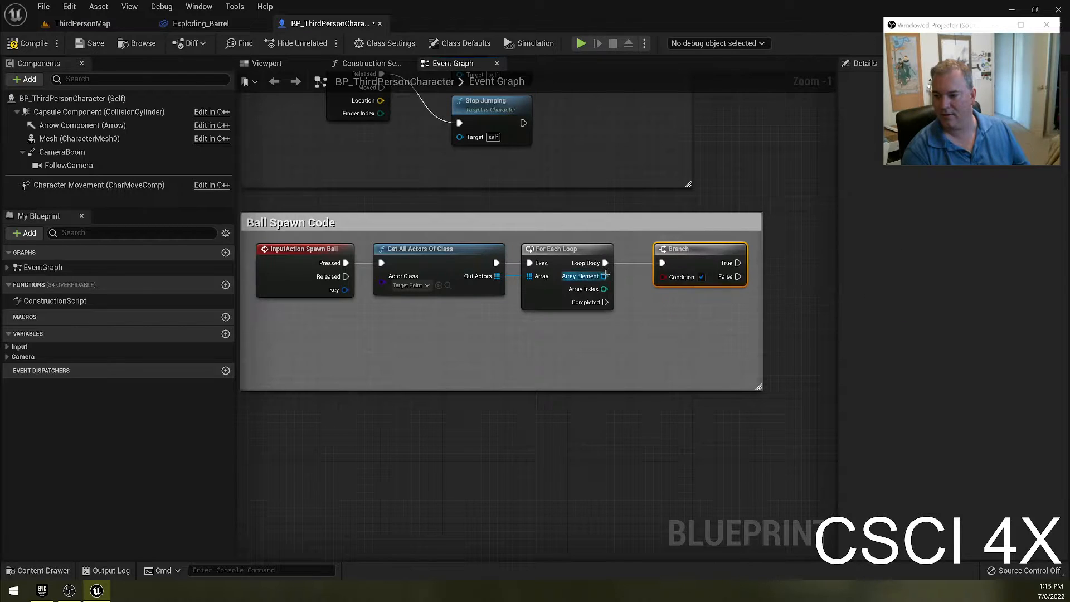
Step: Add a Get Display Name node fed by the For Each Loop's Array Element
{"action": "left_click_drag", "start_coordinate": [605, 276], "coordinate": [555, 365]}
{"action": "type", "text": "get display name"}
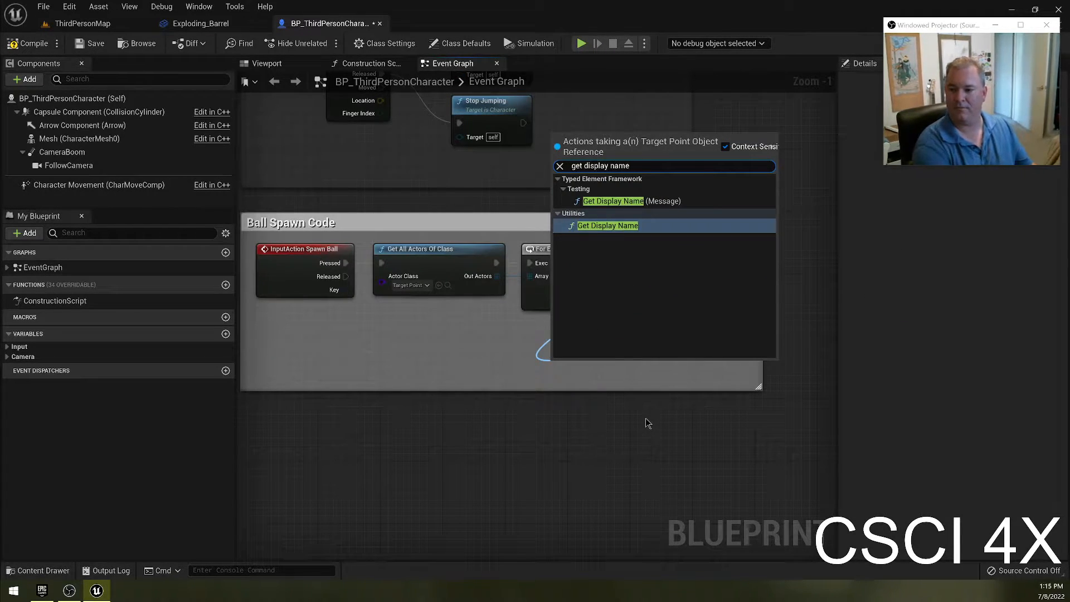
{"action": "key", "text": "Return"}
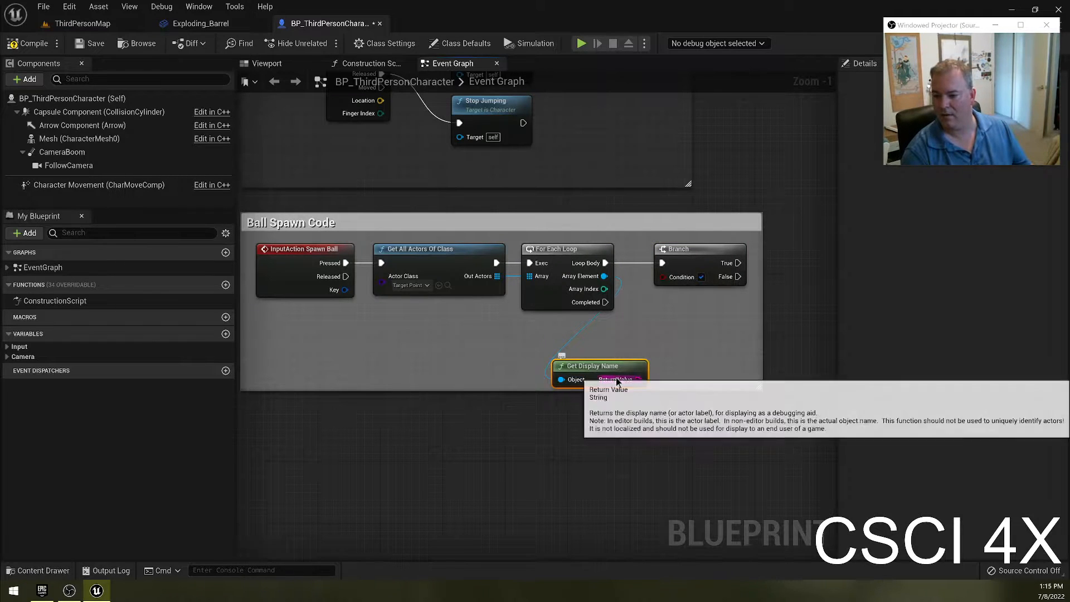
Step: Try comparing Get Display Name's Return Value with a generic Equal node, and delete that node
{"action": "left_click_drag", "start_coordinate": [610, 368], "coordinate": [709, 383]}
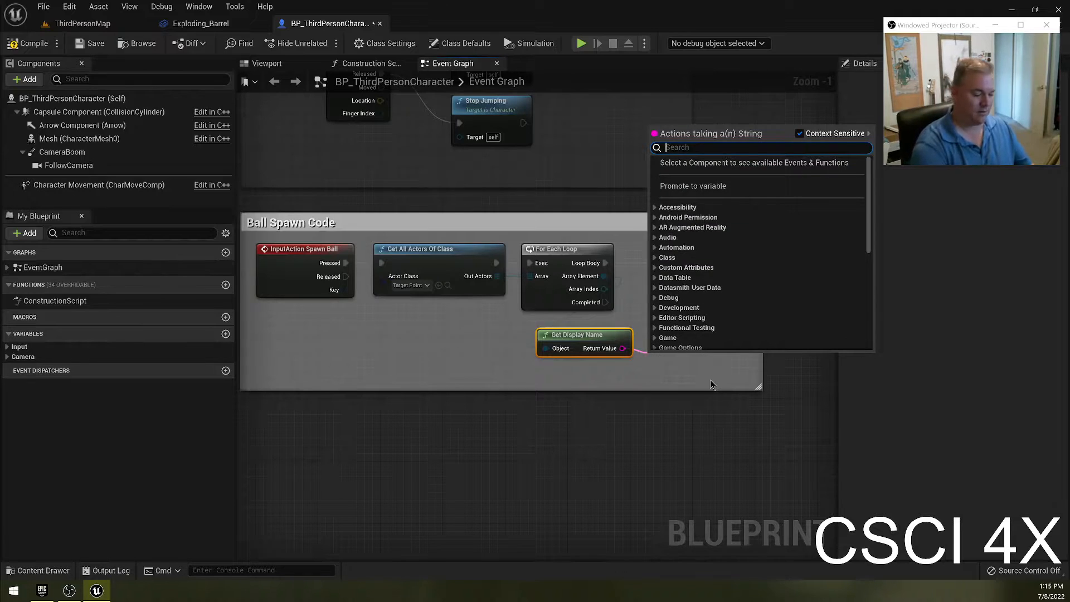
{"action": "type", "text": "=="}
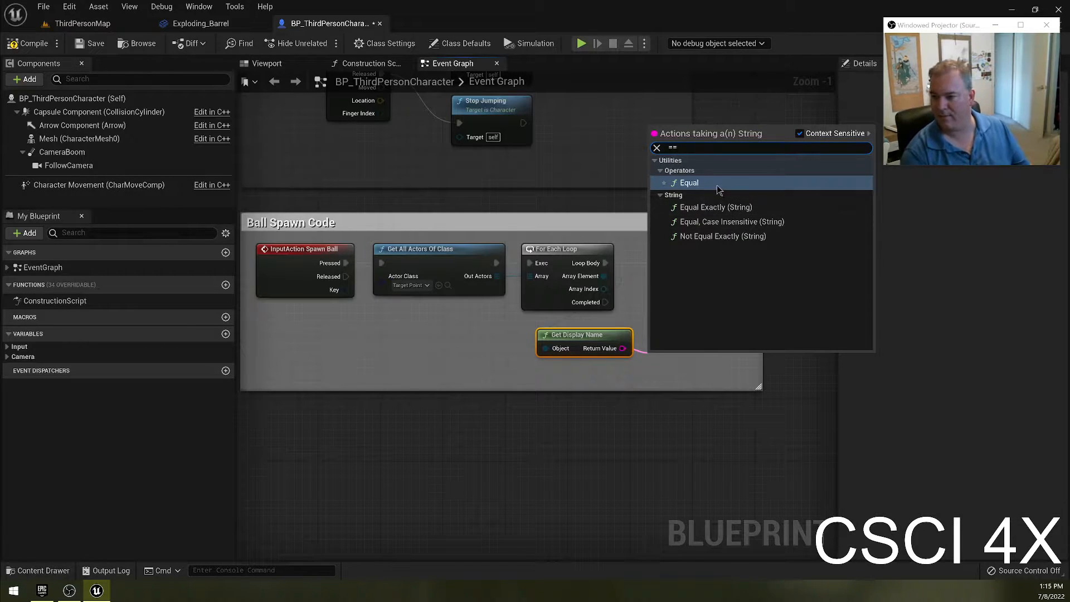
{"action": "left_click", "coordinate": [718, 189]}
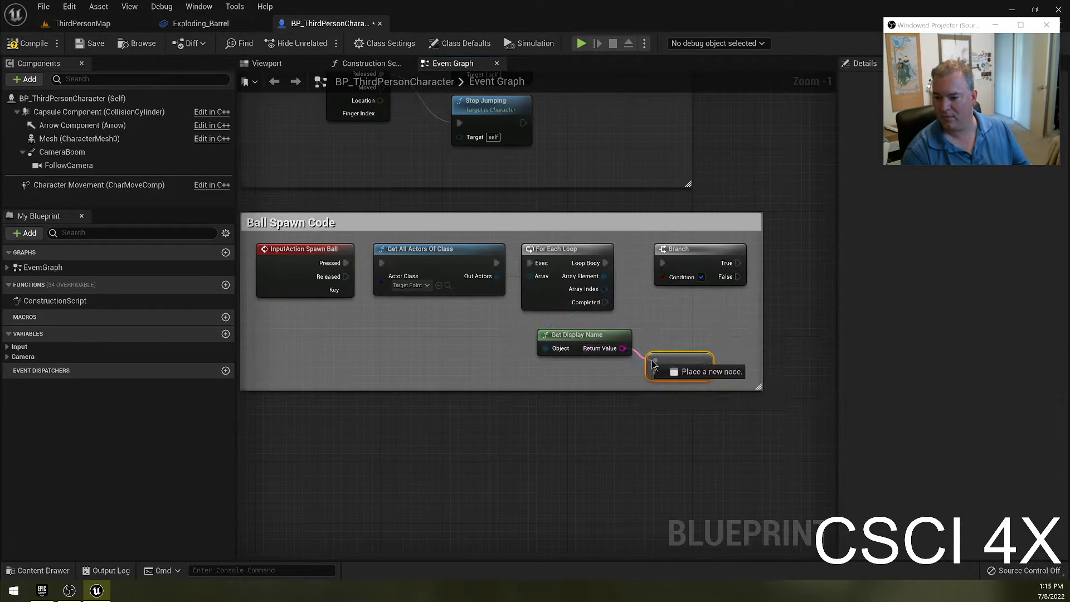
{"action": "mouse_move", "coordinate": [657, 365]}
{"action": "left_mouse_down"}
{"action": "mouse_move", "coordinate": [677, 363]}
{"action": "mouse_move", "coordinate": [647, 354]}
{"action": "left_mouse_up"}
{"action": "key", "text": "Delete"}
{"action": "type", "text": "equals"}
{"action": "key", "text": "BackSpace"}
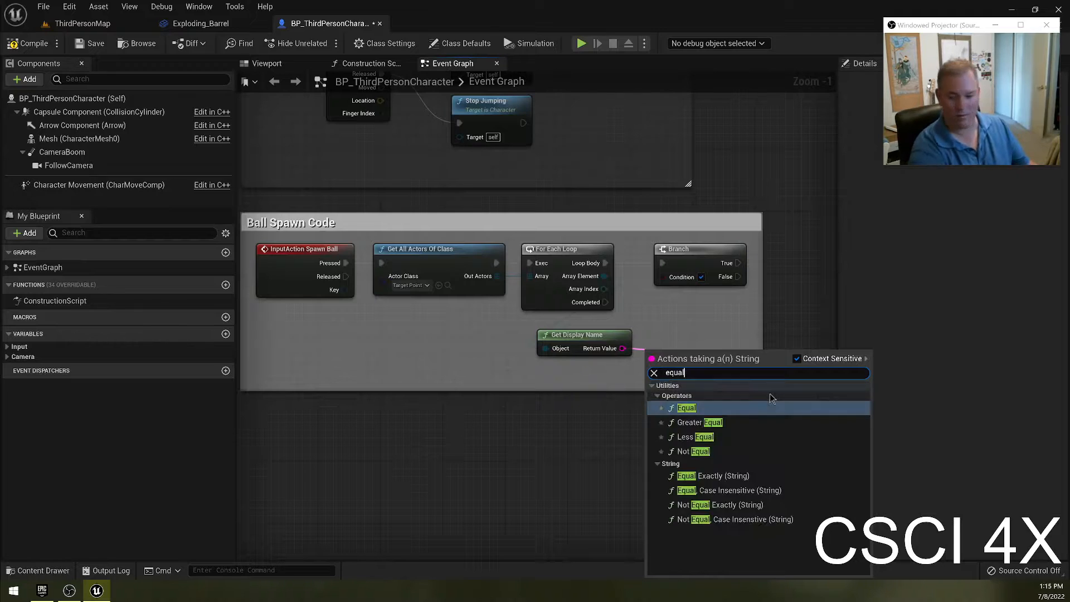
{"action": "left_click", "coordinate": [706, 409]}
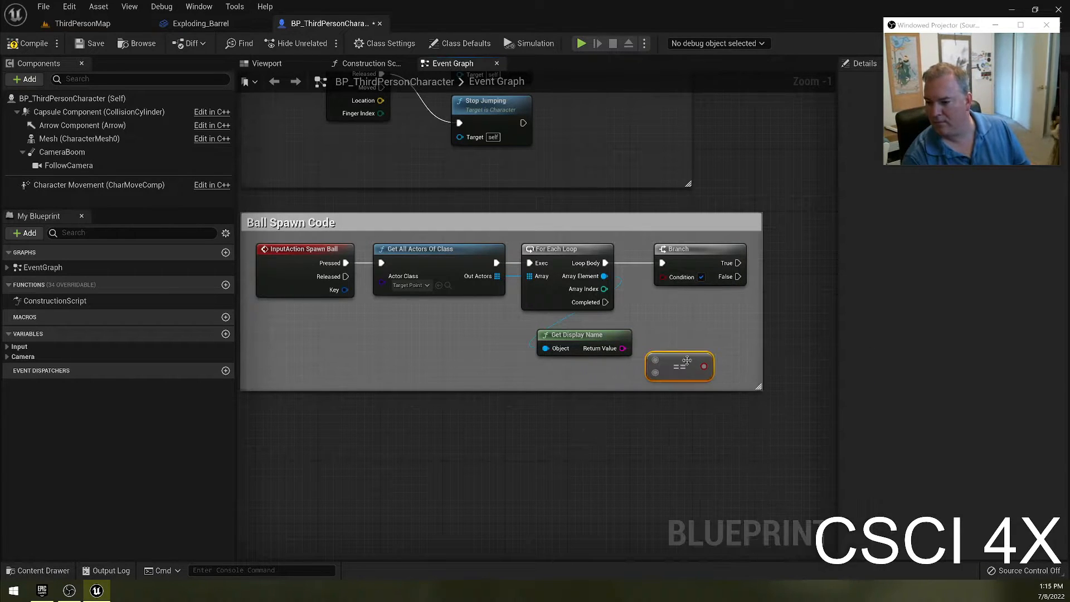
{"action": "key", "text": "Delete"}
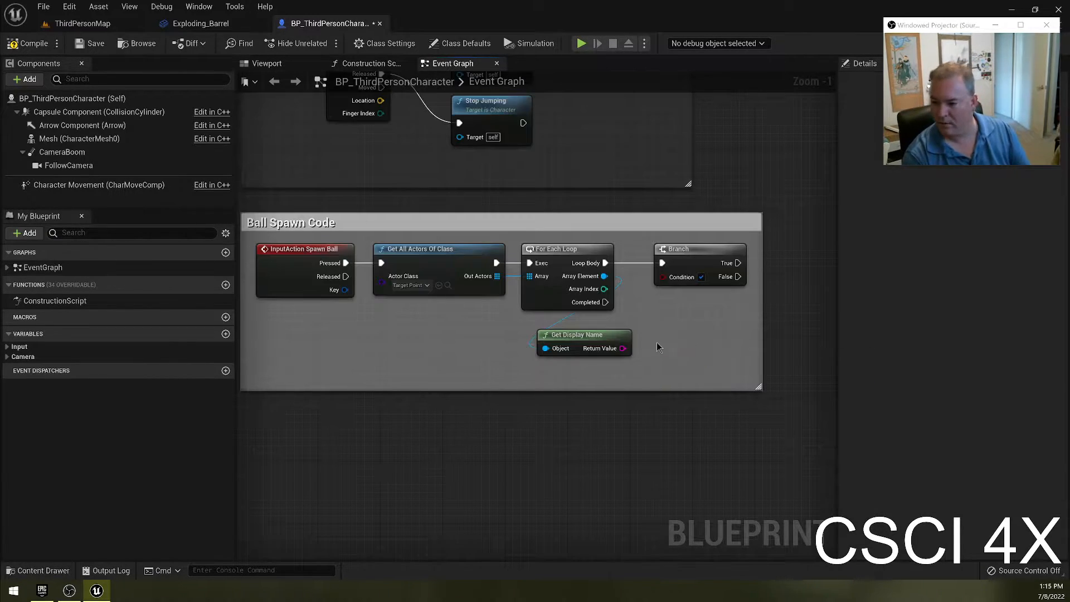
Step: Add an Equal Exactly (String) node connected to Get Display Name's Return Value
{"action": "left_click_drag", "start_coordinate": [615, 350], "coordinate": [651, 351]}
{"action": "type", "text": "compa"}
{"action": "key", "text": "BackSpace"}
{"action": "key", "text": "BackSpace"}
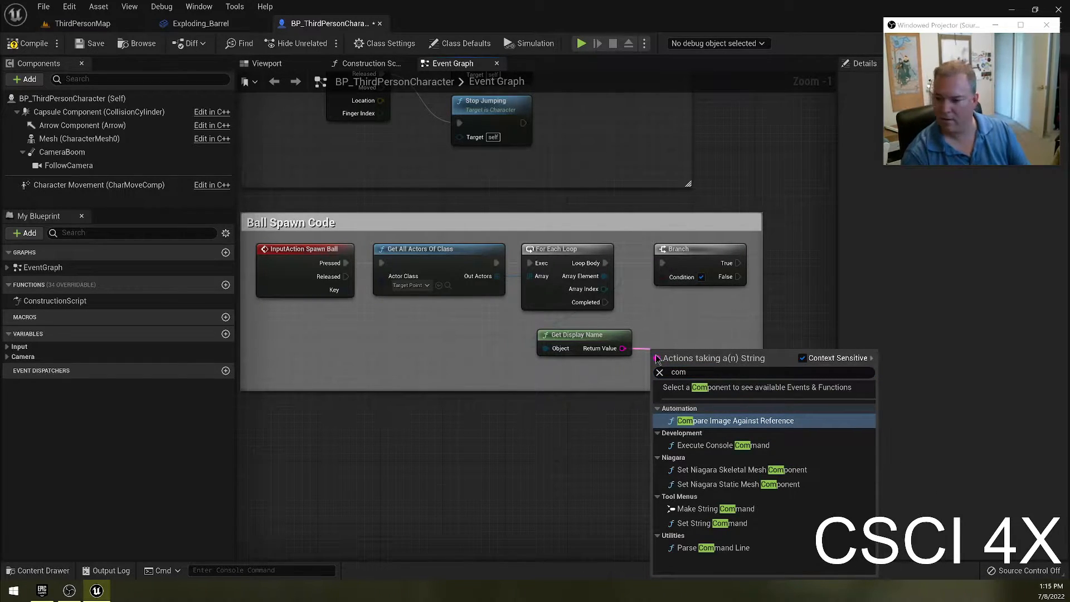
{"action": "key", "text": "BackSpace"}
{"action": "key", "text": "BackSpace"}
{"action": "key", "text": "BackSpace"}
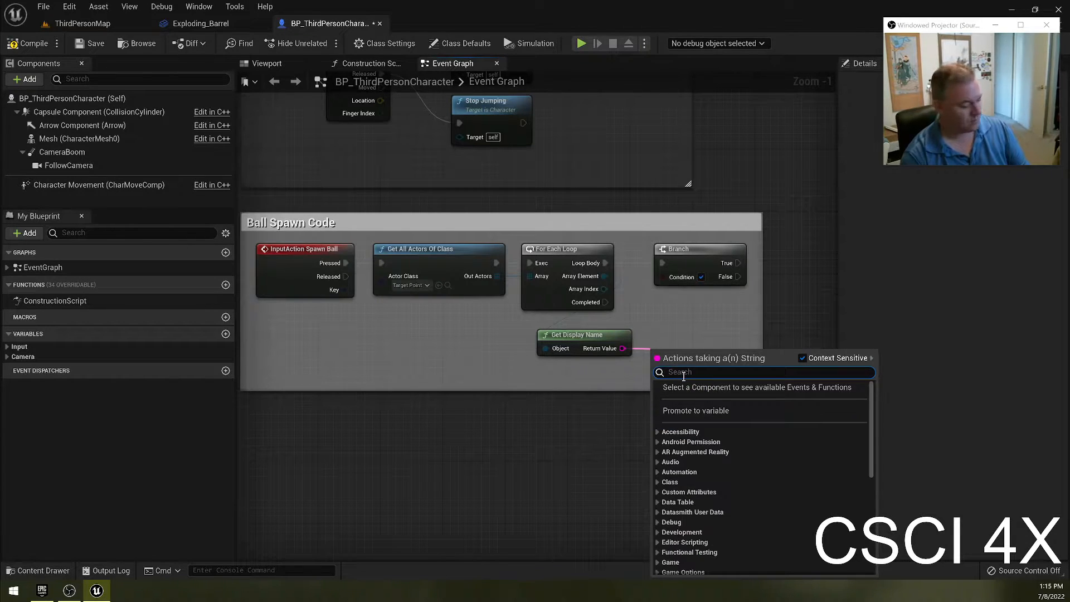
{"action": "type", "text": "=="}
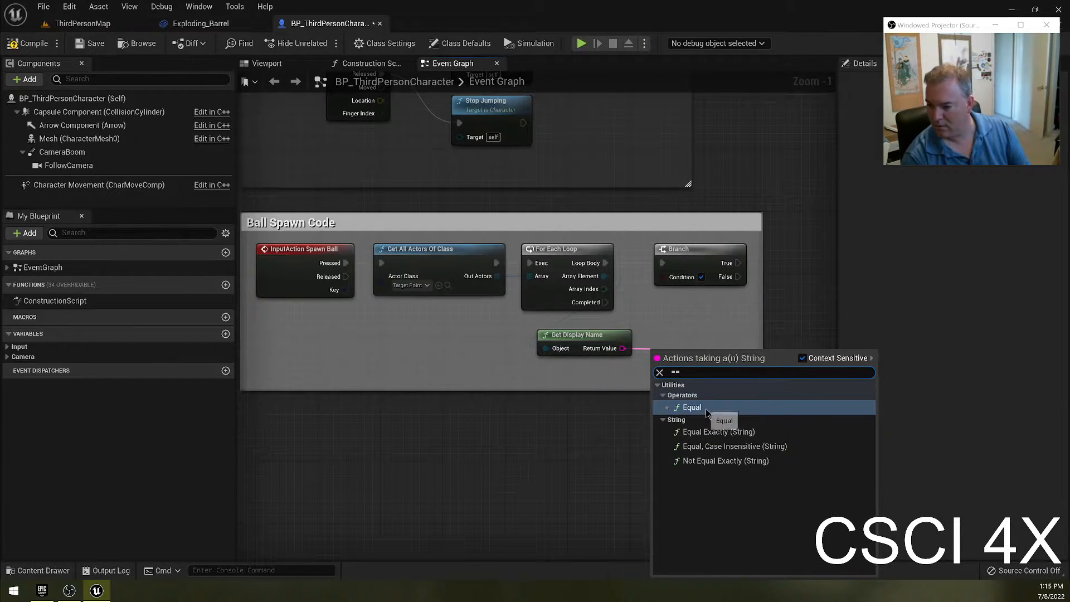
{"action": "left_click", "coordinate": [743, 437]}
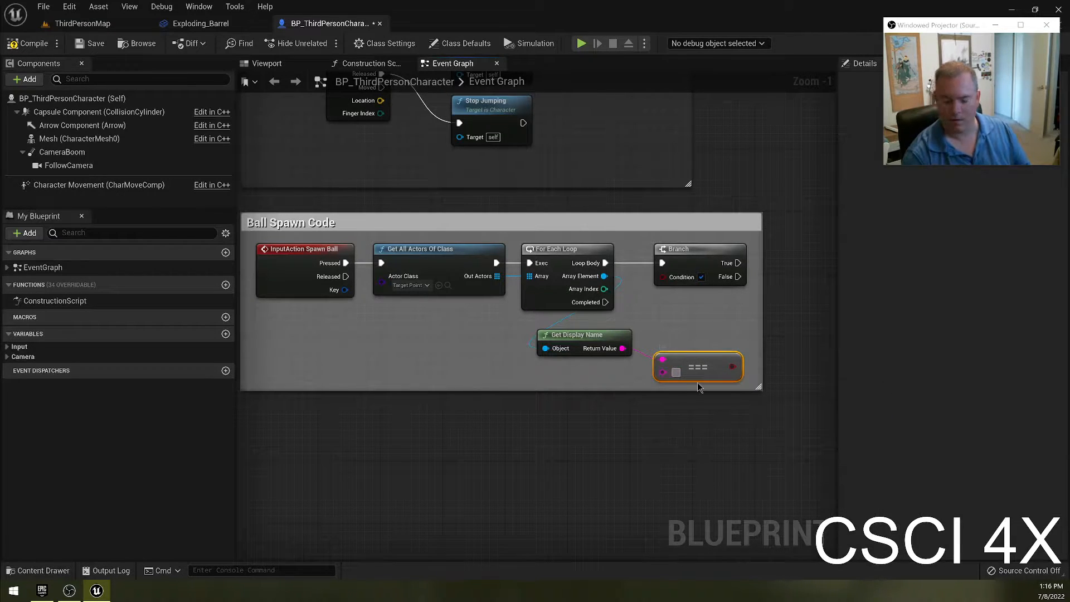
Step: Set the Equal Exactly node's comparison text to Ball Spawn Point and connect its result to the Branch Condition
{"action": "type", "text": "Ball Spawn"}
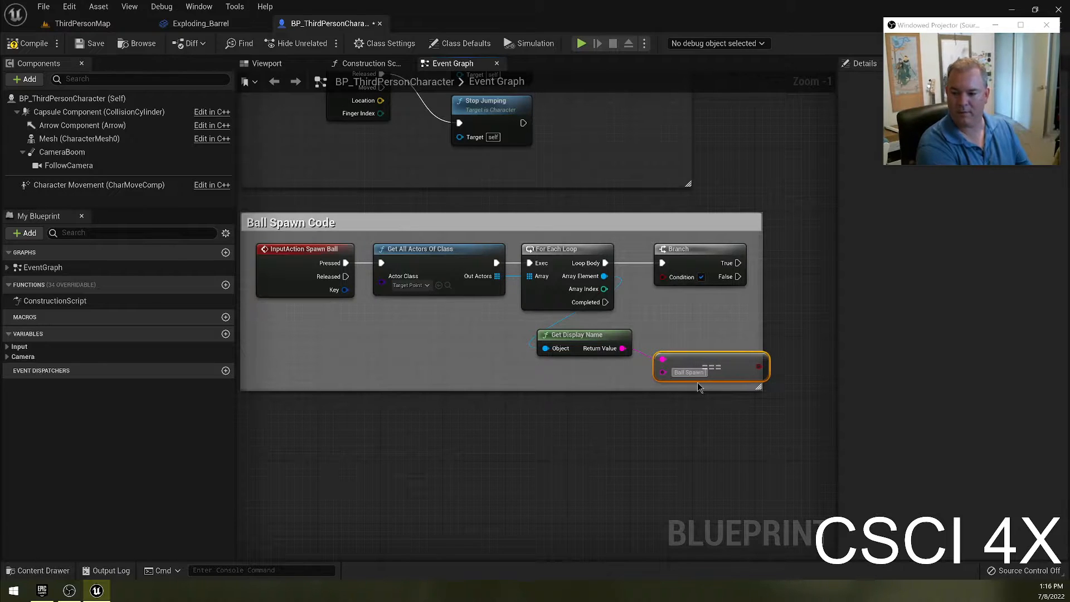
{"action": "type", "text": " Point"}
{"action": "key", "text": "Return"}
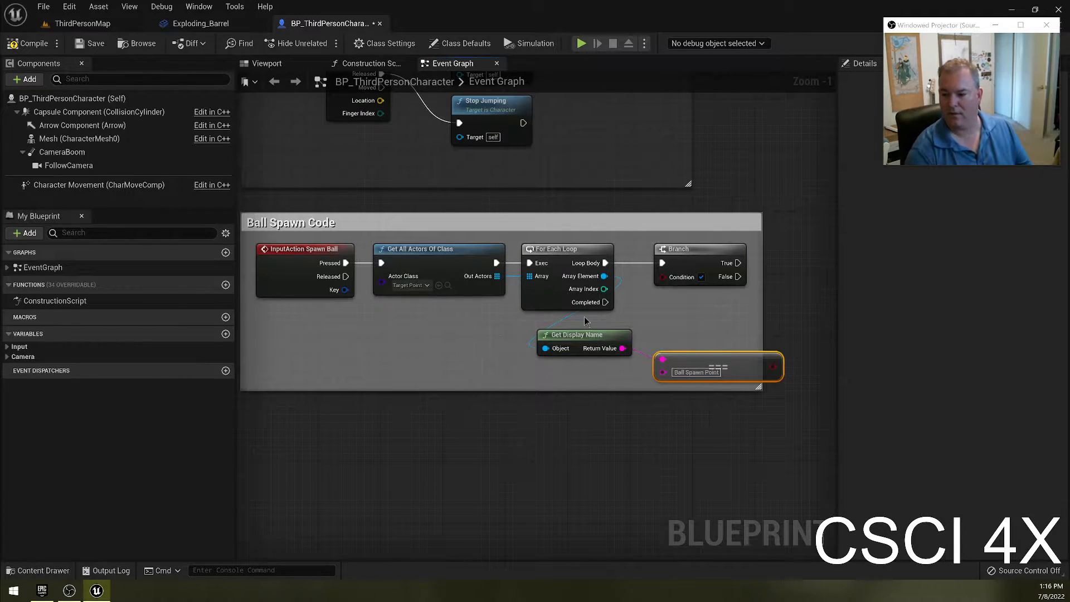
{"action": "left_click_drag", "start_coordinate": [579, 341], "coordinate": [500, 333]}
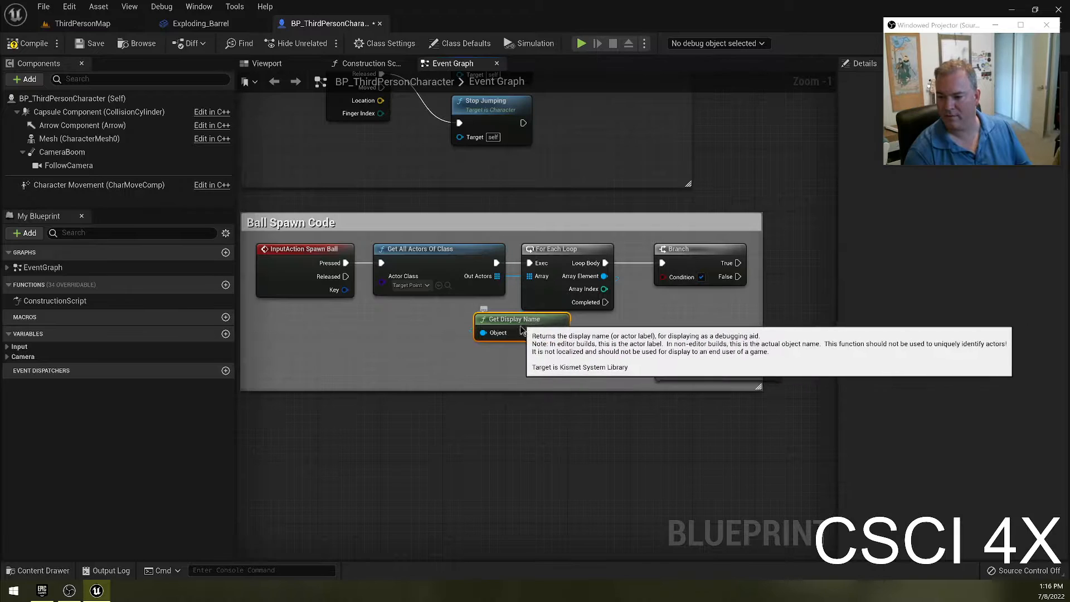
{"action": "left_click_drag", "start_coordinate": [691, 363], "coordinate": [607, 362]}
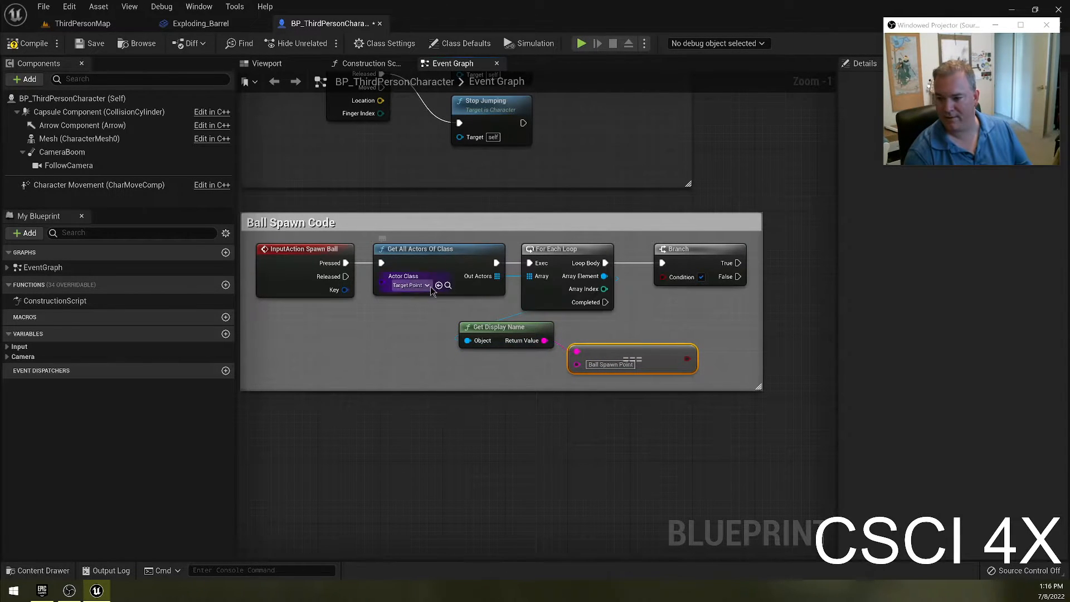
{"action": "left_click_drag", "start_coordinate": [687, 359], "coordinate": [663, 278]}
Step: Add a Print String node to the Branch's True output and compile the blueprint
{"action": "left_click_drag", "start_coordinate": [728, 262], "coordinate": [788, 276]}
{"action": "type", "text": "print str"}
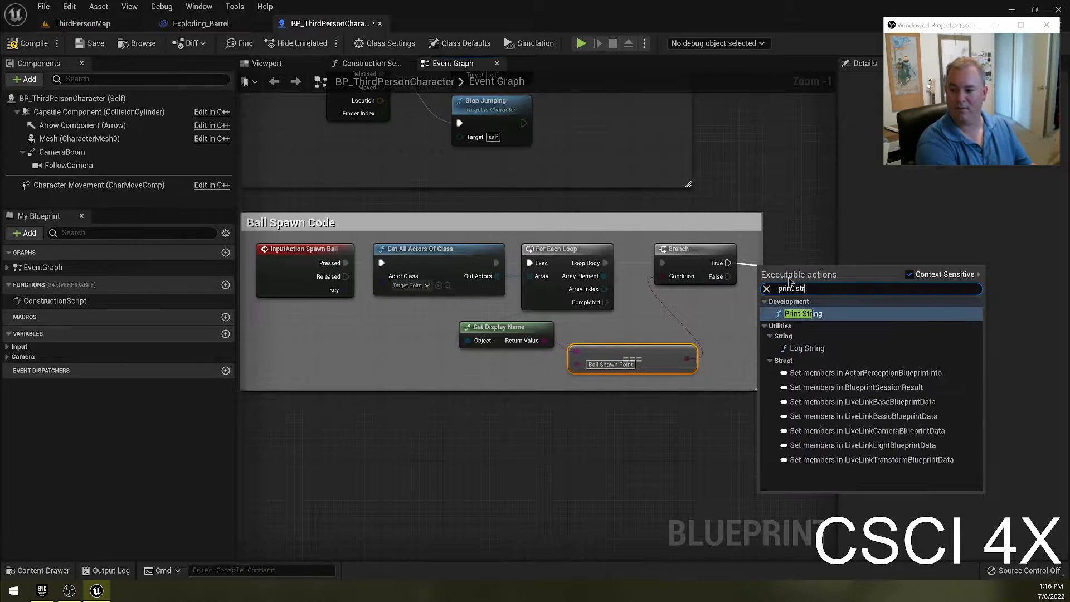
{"action": "key", "text": "Return"}
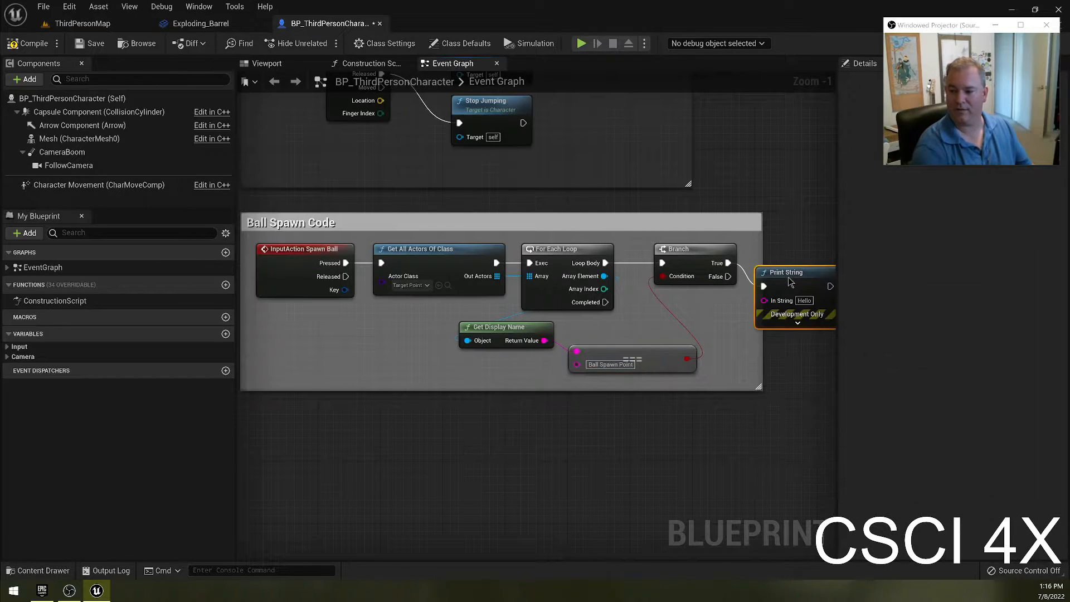
{"action": "left_click", "coordinate": [23, 44]}
Step: Play-test ThirdPersonMap to check that the spawn input triggers the Branch's Print String, and stop the session
{"action": "left_click", "coordinate": [112, 23]}
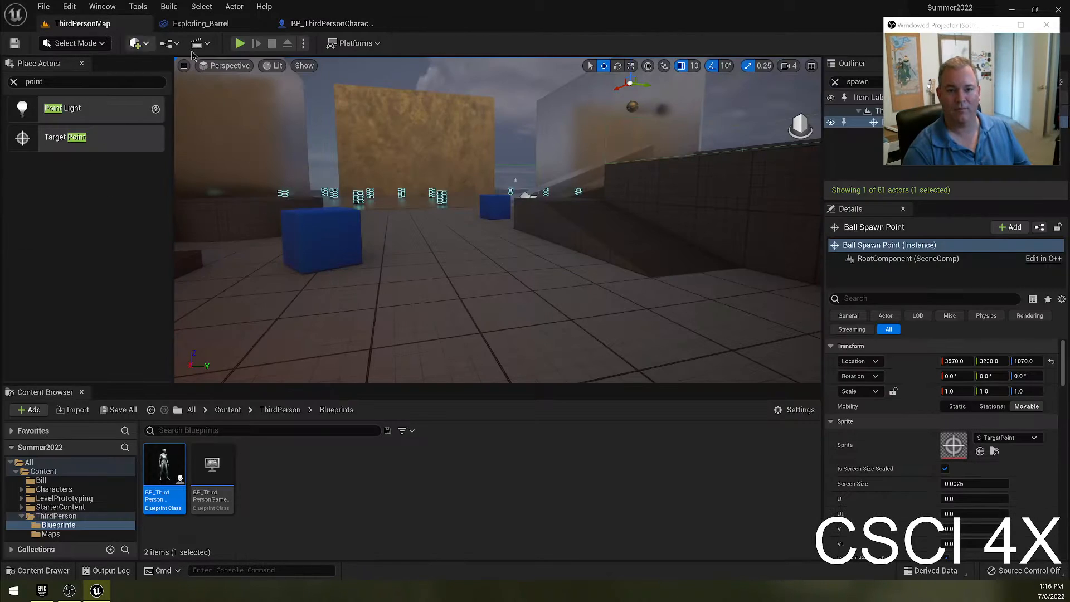
{"action": "left_click", "coordinate": [240, 43]}
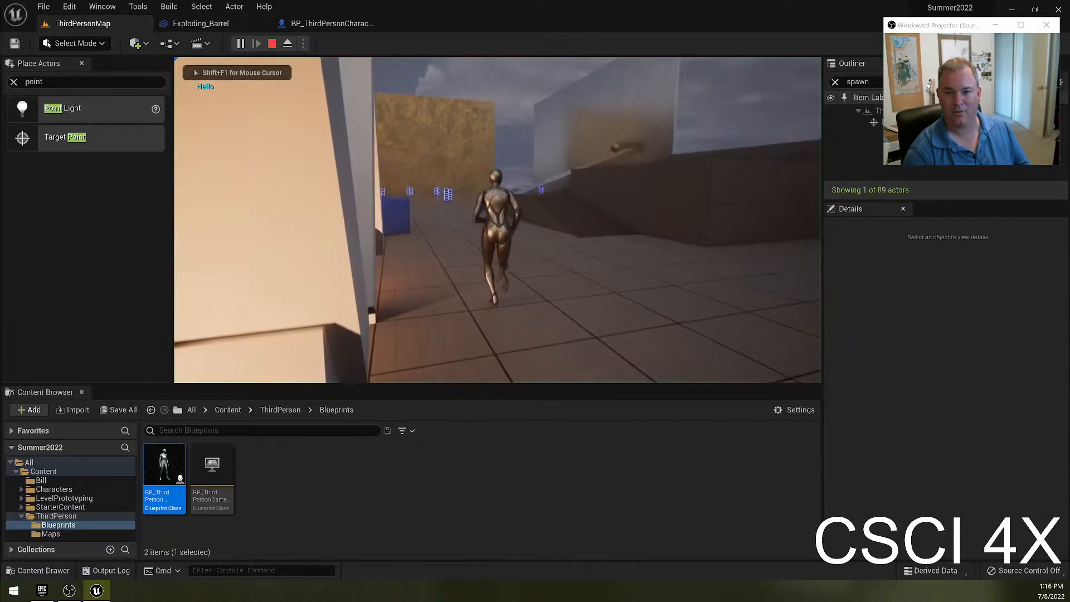
{"action": "key", "text": "Escape"}
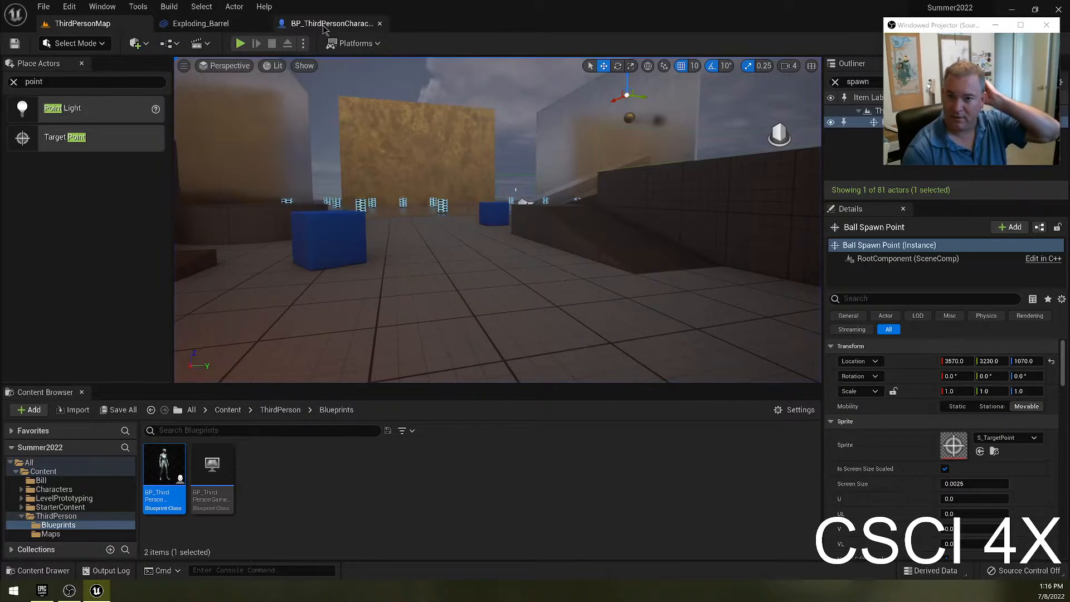
Step: In BP_ThirdPersonCharacter, raise the Equal Exactly node below the loop and straighten its connection with Get Display Name
{"action": "left_click", "coordinate": [331, 24]}
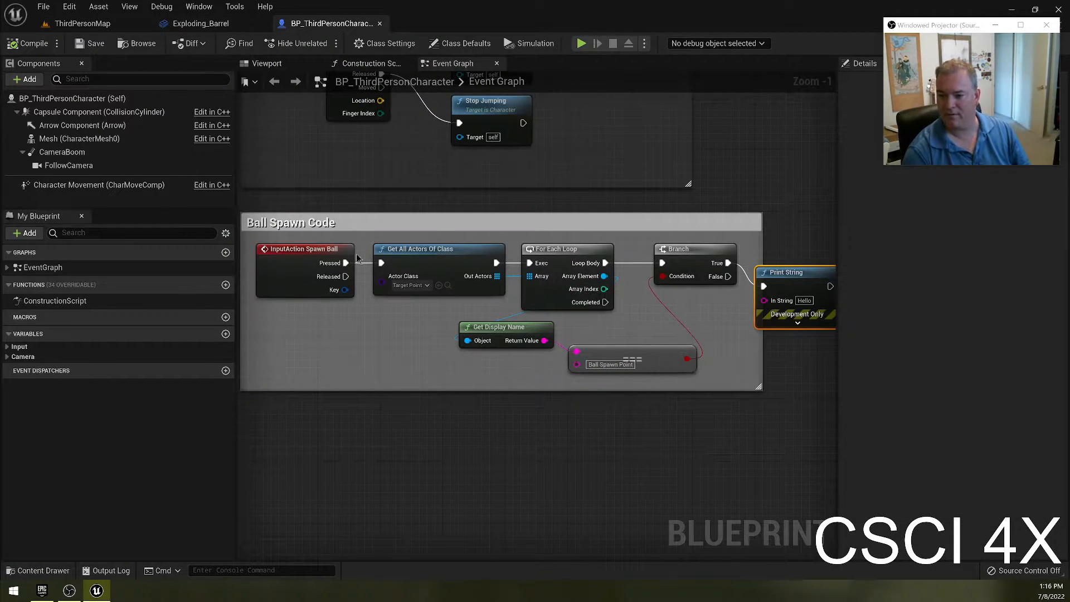
{"action": "left_click", "coordinate": [443, 259]}
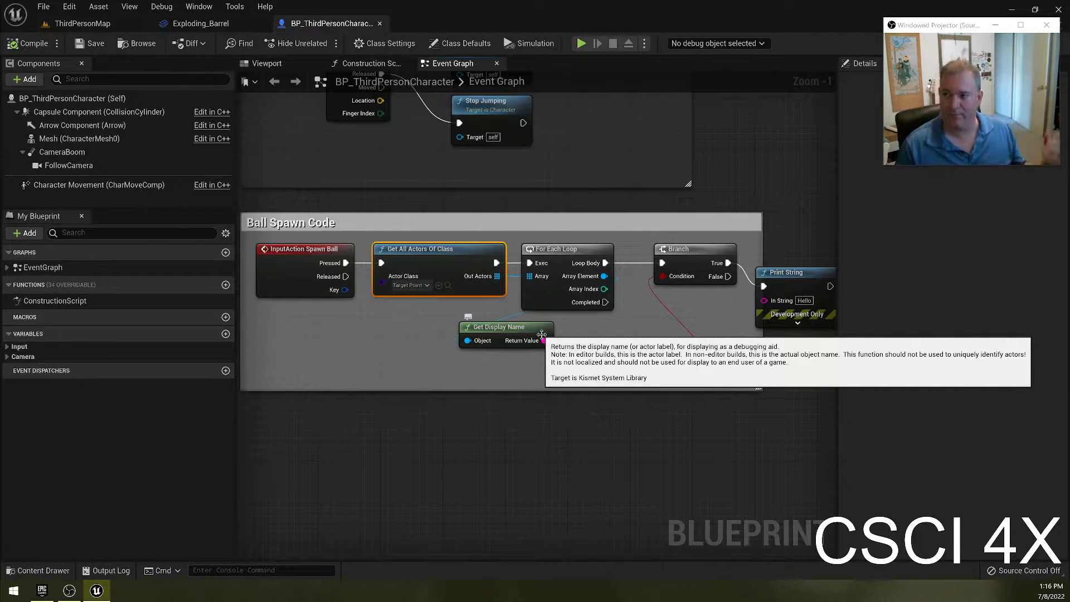
{"action": "left_click", "coordinate": [544, 267]}
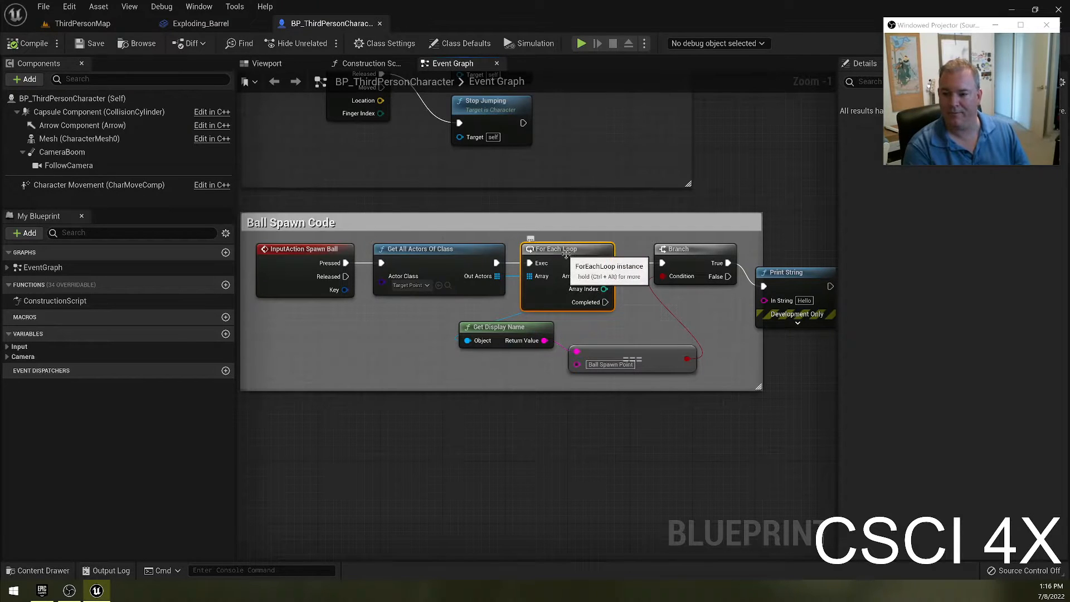
{"action": "left_click", "coordinate": [504, 330]}
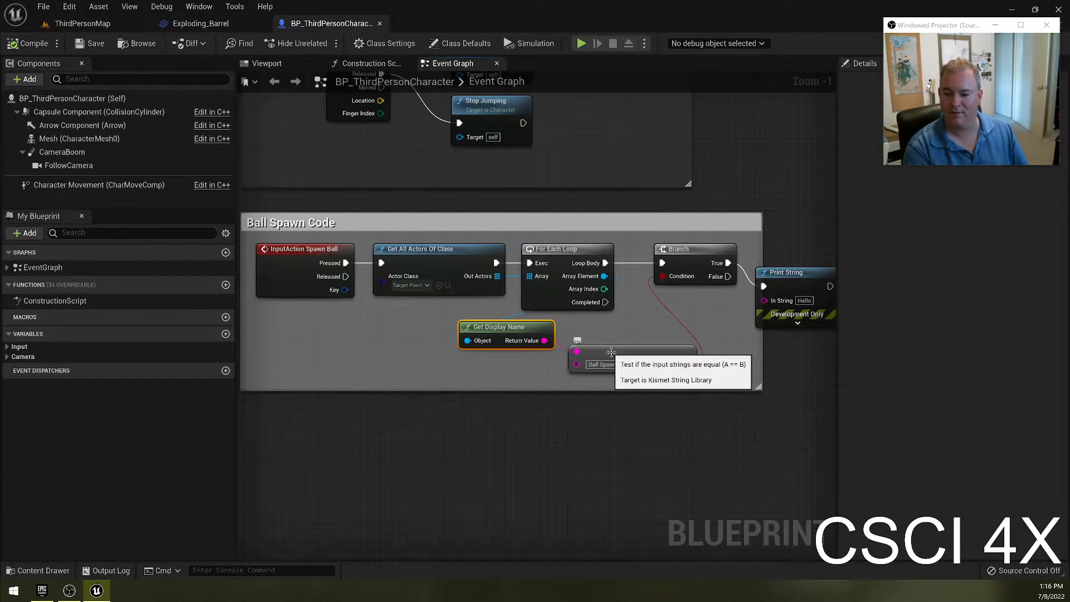
{"action": "left_click_drag", "start_coordinate": [611, 352], "coordinate": [611, 336]}
{"action": "left_click_drag", "start_coordinate": [536, 371], "coordinate": [615, 371]}
{"action": "key", "text": "q"}
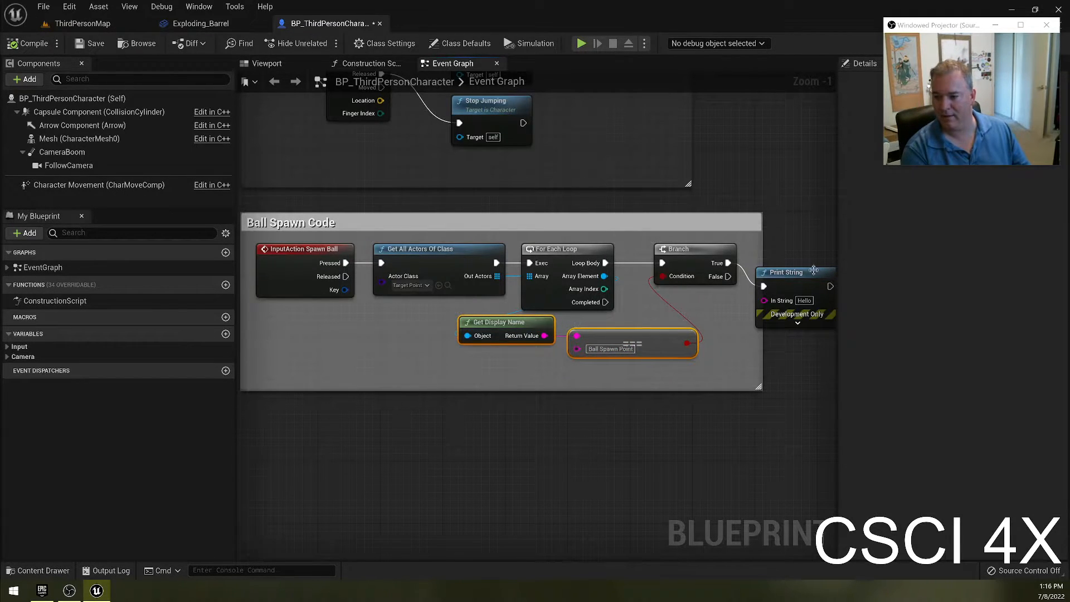
Step: Delete the Print String node attached to the Branch's True output
{"action": "left_click_drag", "start_coordinate": [813, 270], "coordinate": [791, 254]}
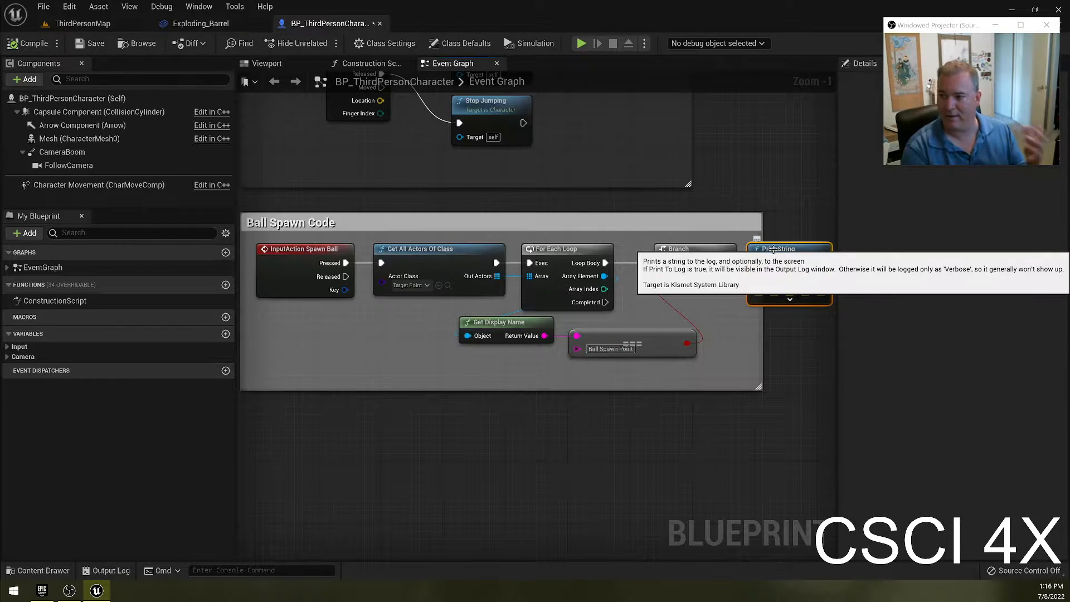
{"action": "key", "text": "Delete"}
{"action": "right_click_drag", "start_coordinate": [783, 322], "coordinate": [703, 309]}
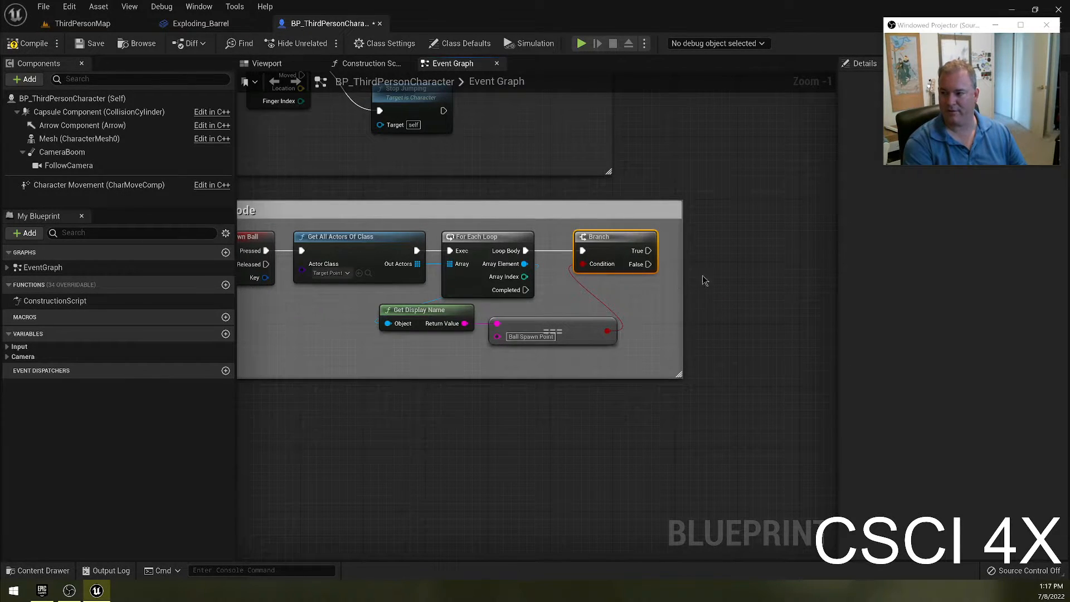
Step: Try placing a second Branch node beside the Ball Spawn Code comment, and delete it
{"action": "right_click", "coordinate": [738, 273]}
{"action": "type", "text": "if"}
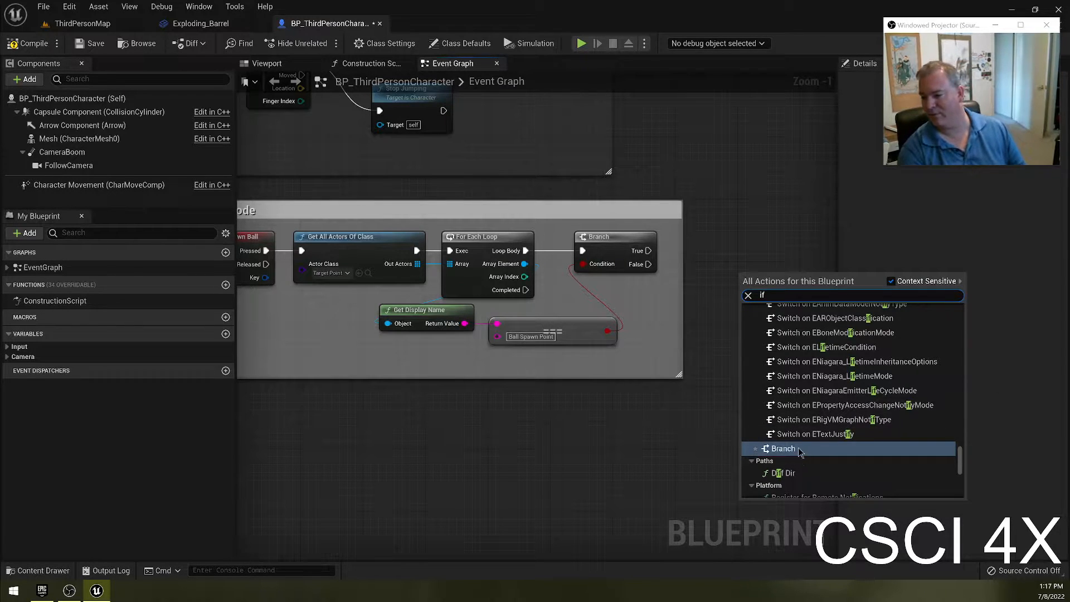
{"action": "left_click", "coordinate": [693, 232]}
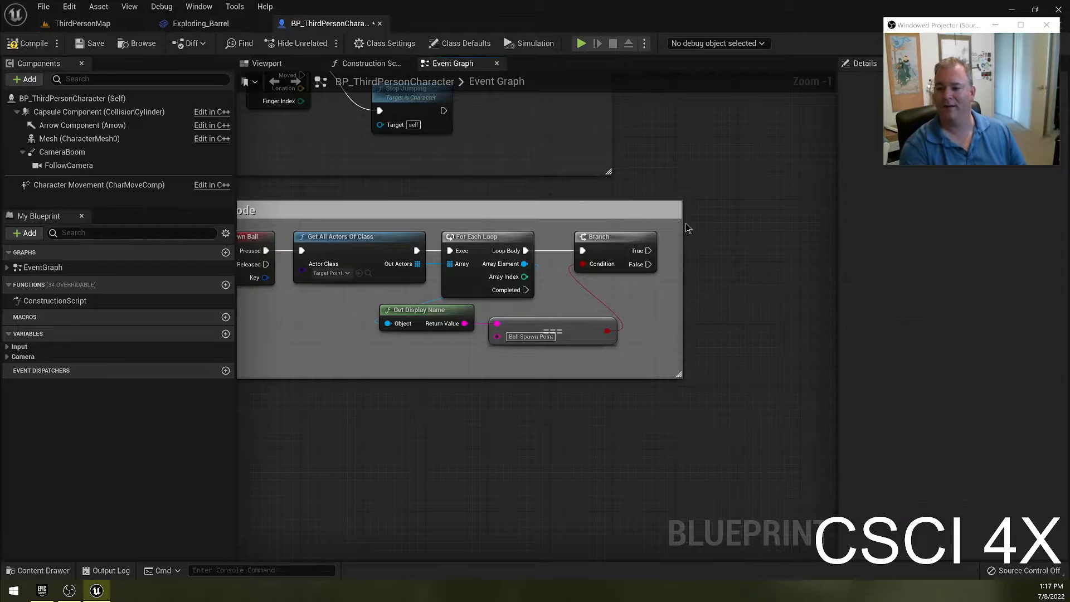
{"action": "key", "text": "b"}
{"action": "left_click", "coordinate": [757, 258]}
{"action": "left_click", "coordinate": [781, 253]}
{"action": "left_click_drag", "start_coordinate": [778, 259], "coordinate": [766, 242]}
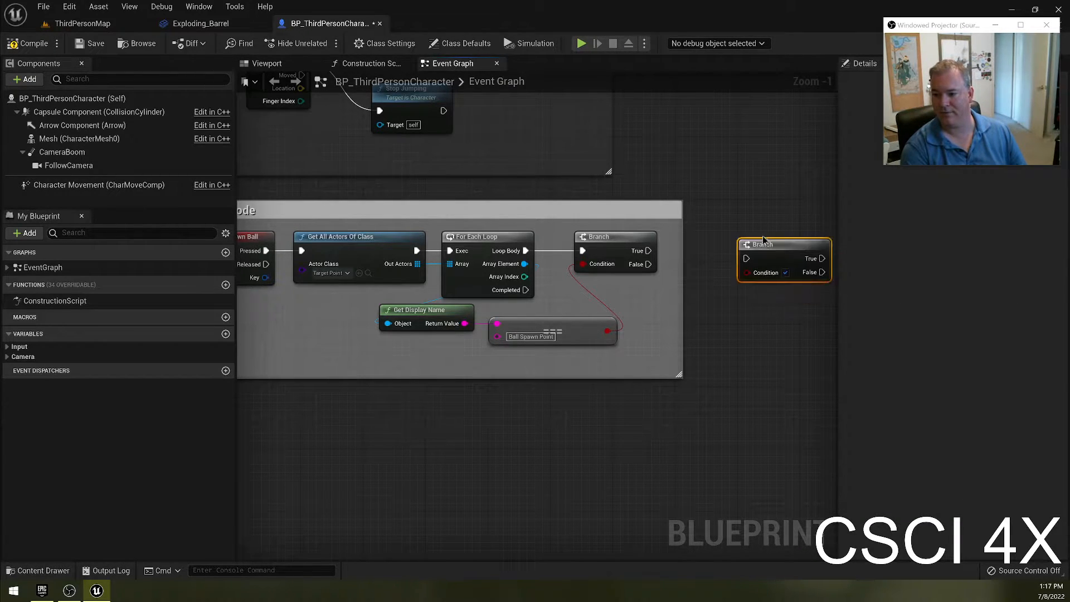
{"action": "key", "text": "Delete"}
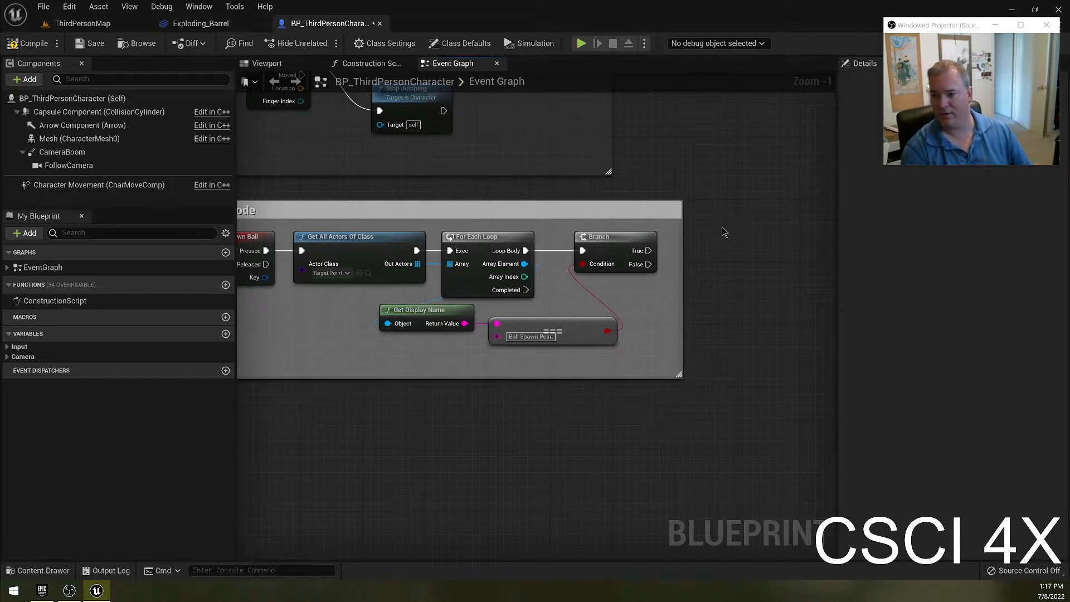
Step: Reposition the Get Display Name node beneath Get All Actors Of Class, leaving more space before the Equal Exactly node
{"action": "right_click_drag", "start_coordinate": [624, 432], "coordinate": [685, 446]}
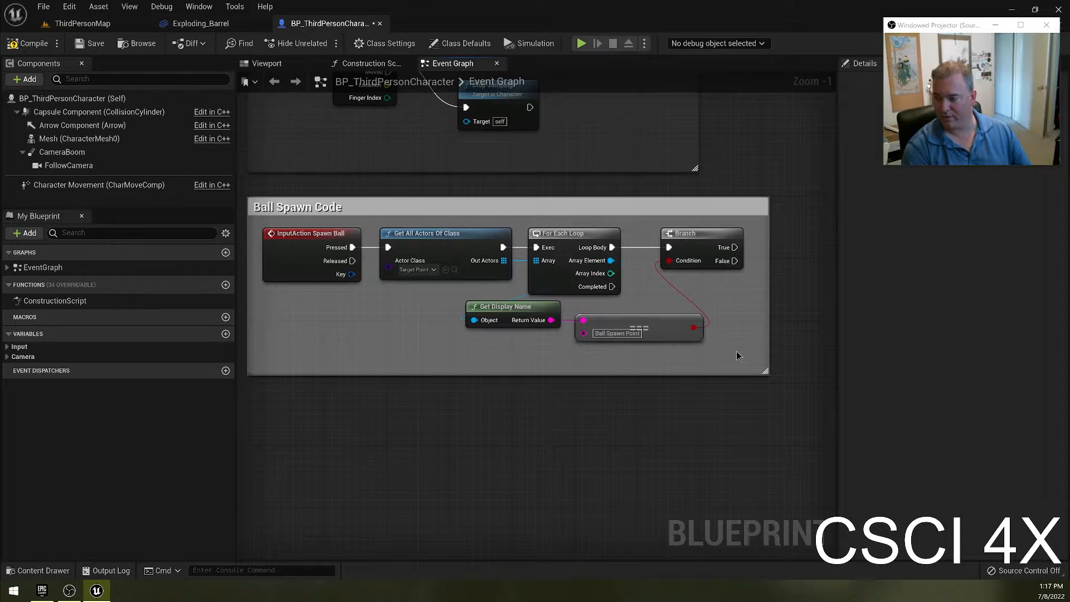
{"action": "left_click_drag", "start_coordinate": [734, 247], "coordinate": [762, 250]}
{"action": "left_click", "coordinate": [681, 430]}
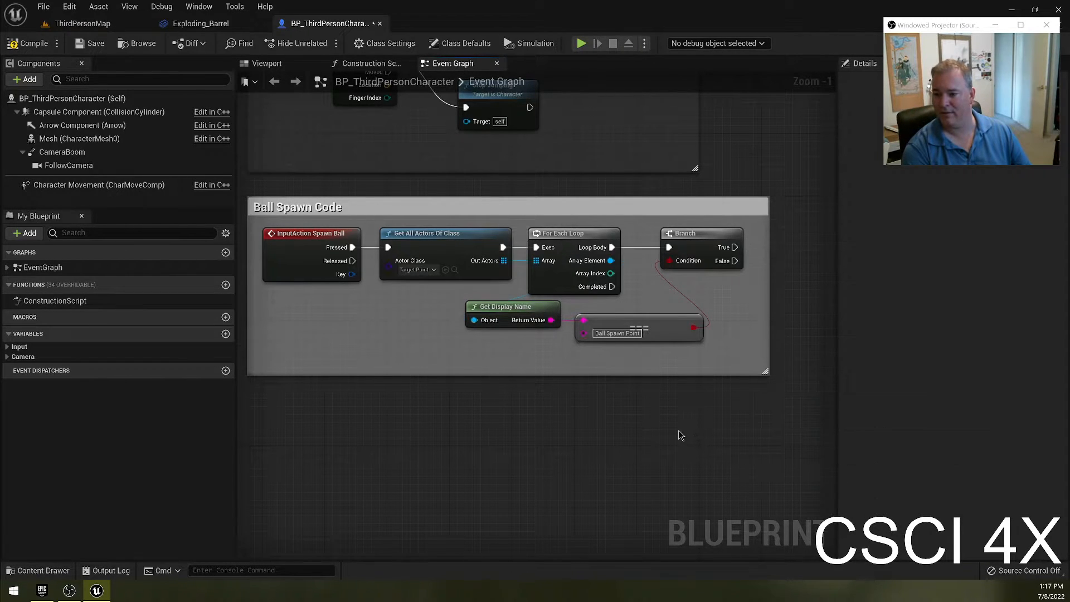
{"action": "left_click_drag", "start_coordinate": [508, 307], "coordinate": [445, 311]}
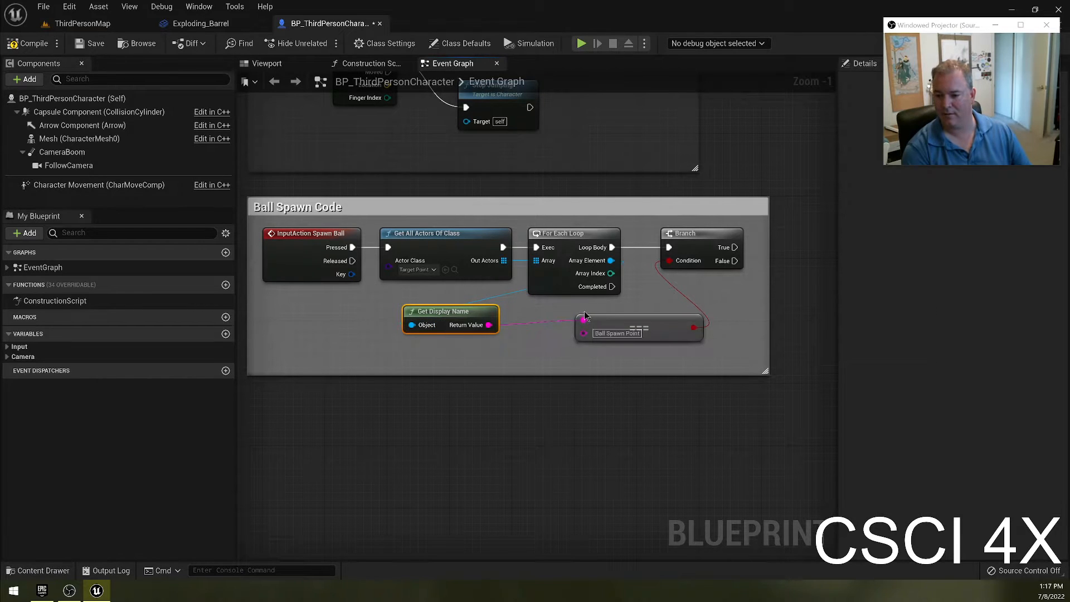
Step: Move the Equal Exactly and Branch nodes closer to the For Each Loop, and widen the Ball Spawn Code comment for more nodes
{"action": "left_click_drag", "start_coordinate": [594, 323], "coordinate": [549, 326]}
{"action": "left_click_drag", "start_coordinate": [463, 345], "coordinate": [565, 311]}
{"action": "left_click_drag", "start_coordinate": [687, 233], "coordinate": [663, 234]}
{"action": "left_click", "coordinate": [713, 424]}
{"action": "right_click_drag", "start_coordinate": [693, 430], "coordinate": [512, 444]}
{"action": "left_click_drag", "start_coordinate": [586, 385], "coordinate": [734, 392]}
{"action": "right_click_drag", "start_coordinate": [547, 344], "coordinate": [575, 365]}
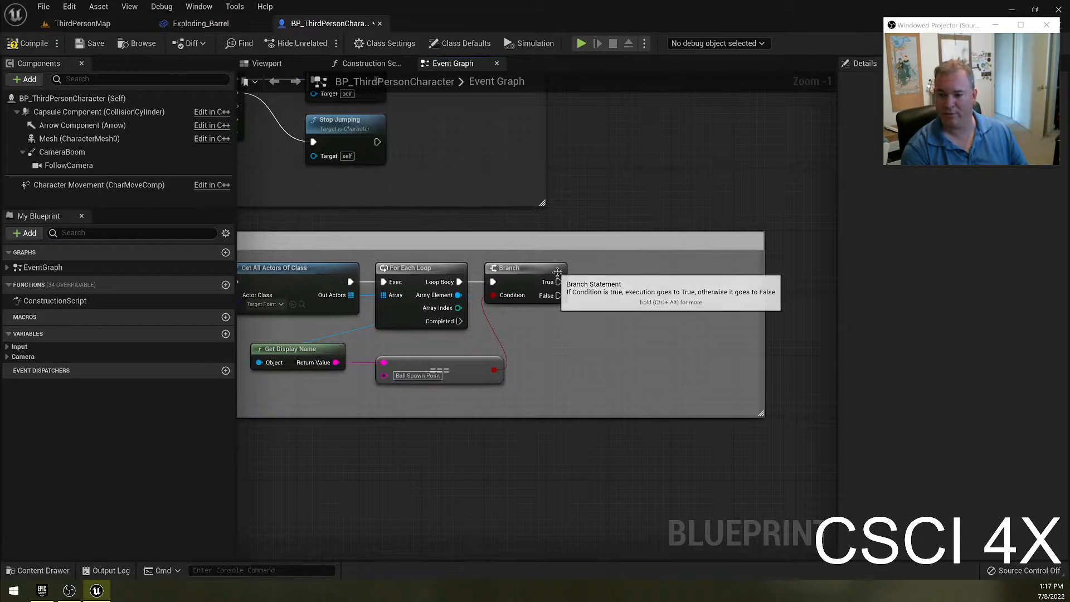
Step: Add a Spawn Actor from Class node to the Branch's True output, align it with the Branch, and enlarge the comment around it
{"action": "left_click_drag", "start_coordinate": [558, 281], "coordinate": [606, 283]}
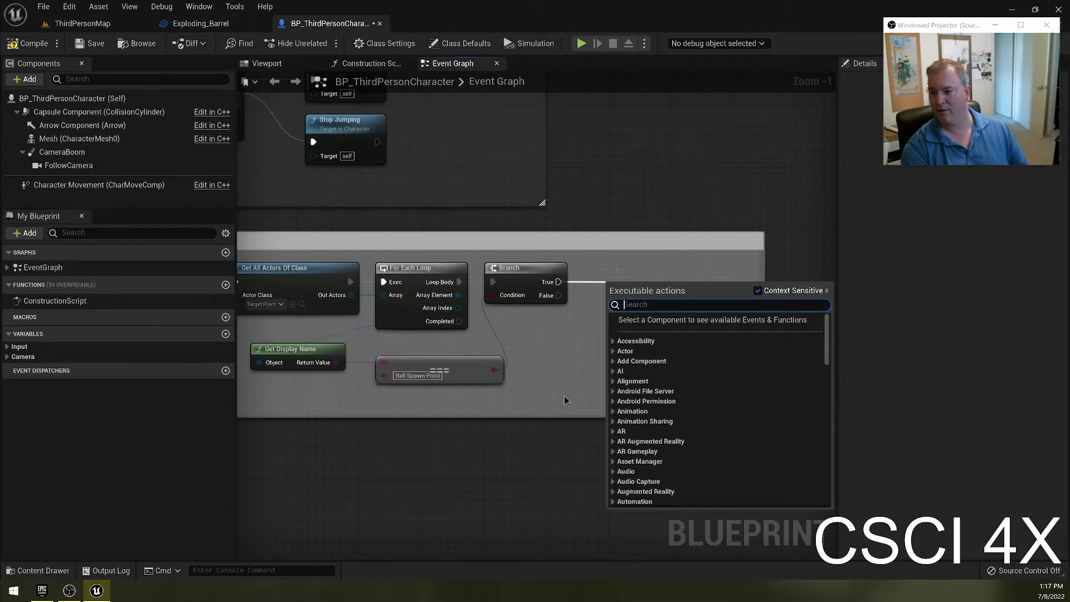
{"action": "type", "text": "spawn"}
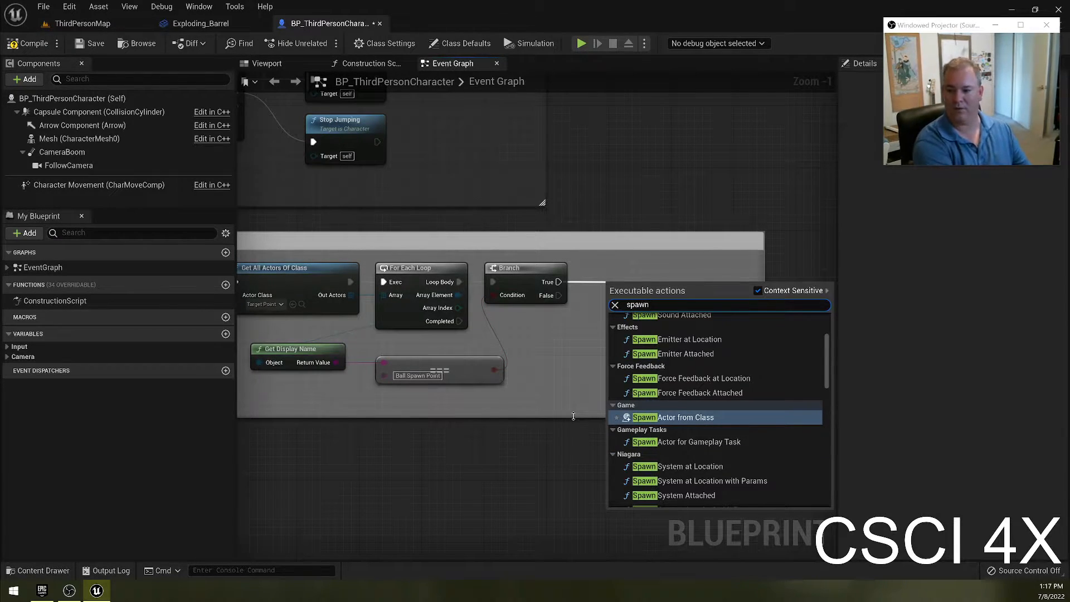
{"action": "type", "text": " actor"}
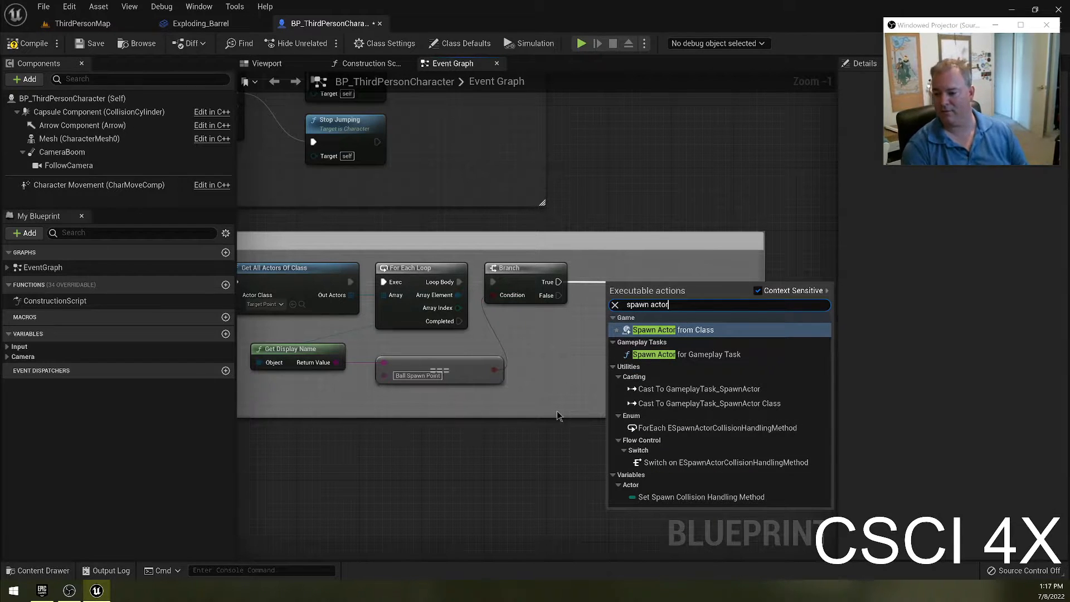
{"action": "left_click", "coordinate": [694, 330]}
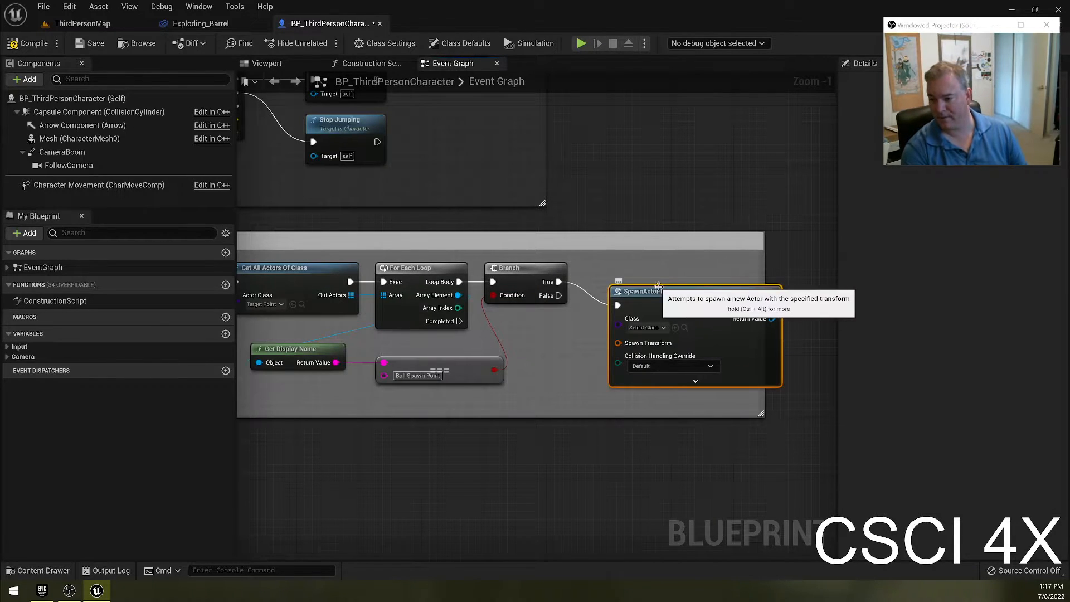
{"action": "left_click_drag", "start_coordinate": [761, 414], "coordinate": [805, 435]}
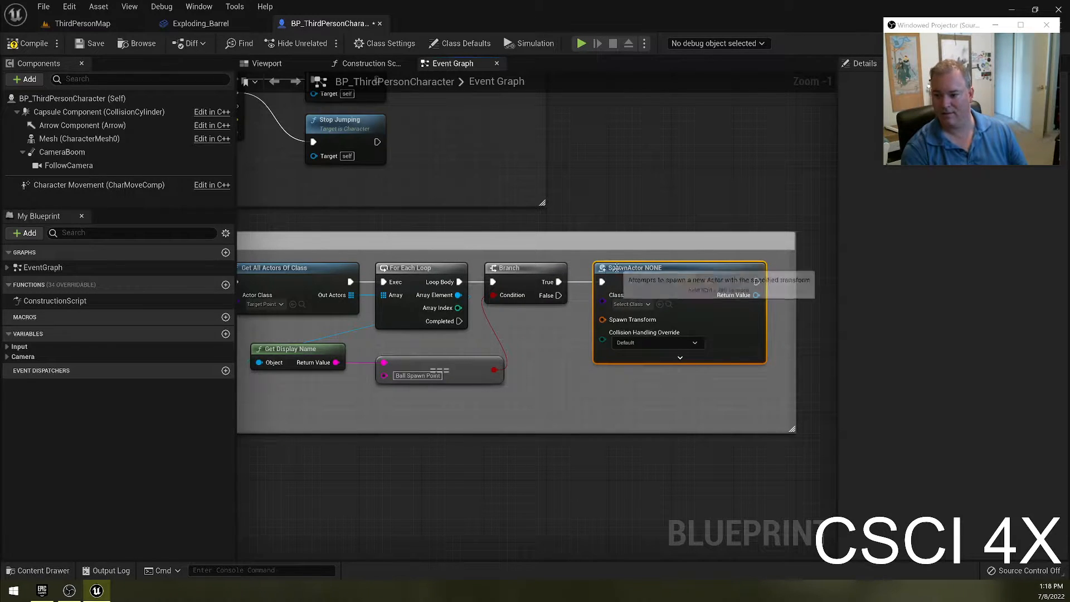
Step: Check the SpawnActor node's class list, and select and frame the gold sphere below the Ball Spawn Point in ThirdPersonMap
{"action": "left_click", "coordinate": [630, 305]}
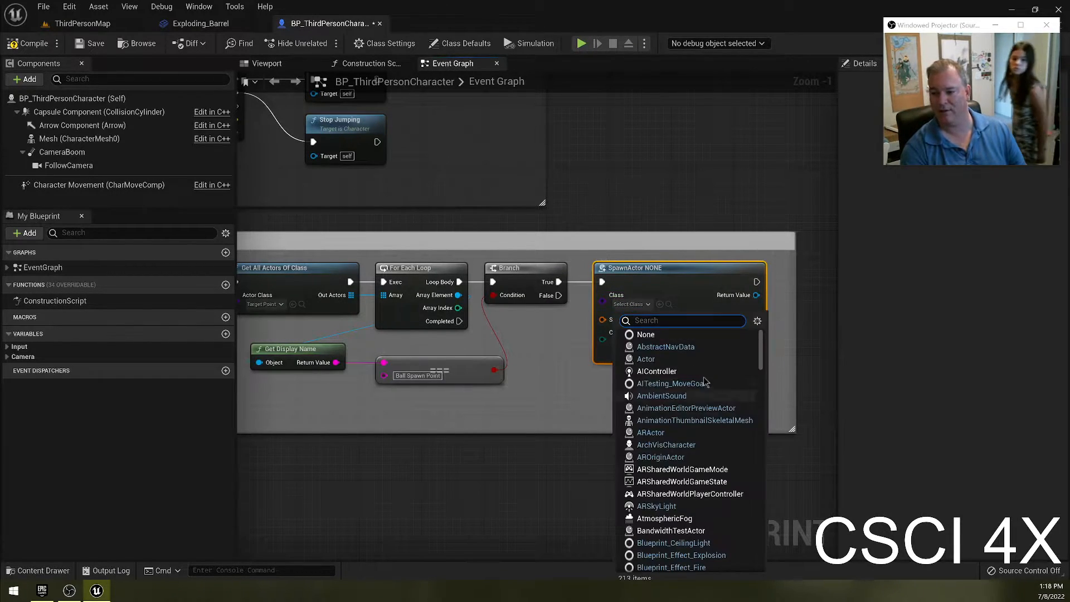
{"action": "left_click", "coordinate": [473, 473]}
{"action": "left_click", "coordinate": [82, 25]}
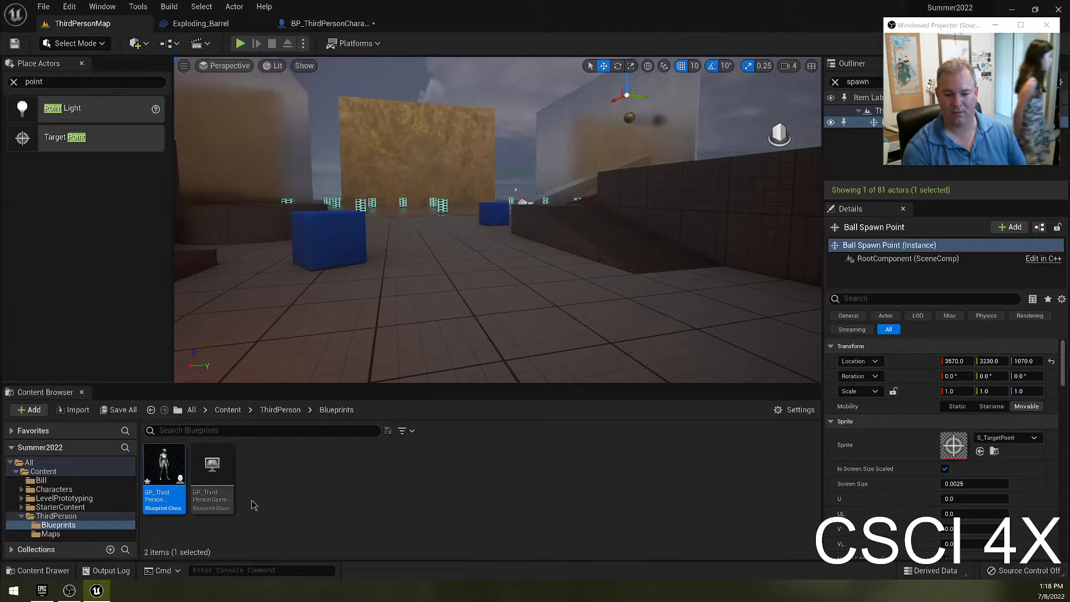
{"action": "left_click", "coordinate": [629, 118]}
{"action": "right_click_drag", "start_coordinate": [630, 118], "coordinate": [655, 173]}
{"action": "key", "text": "w"}
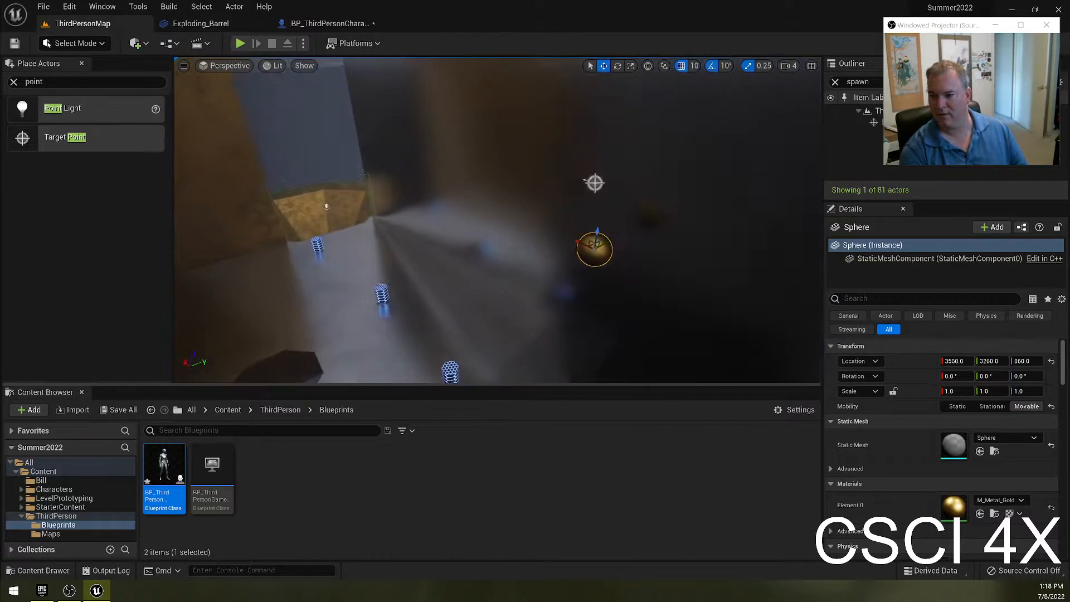
{"action": "key", "text": "f"}
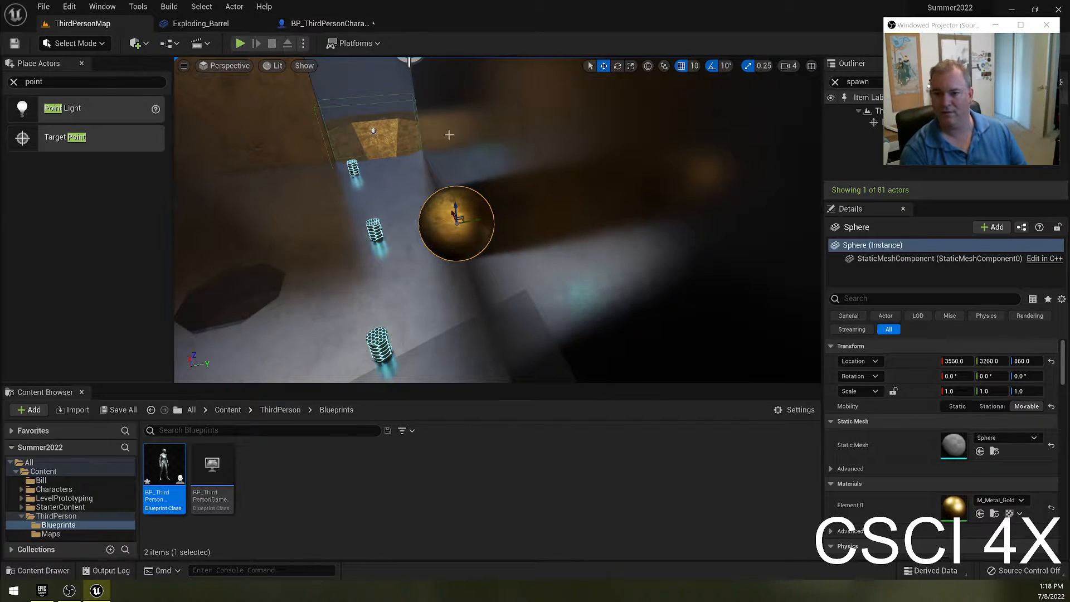
Step: Compile and save the BP_ThirdPersonCharacter blueprint, and look through the SpawnActor node's available classes
{"action": "left_click", "coordinate": [320, 23]}
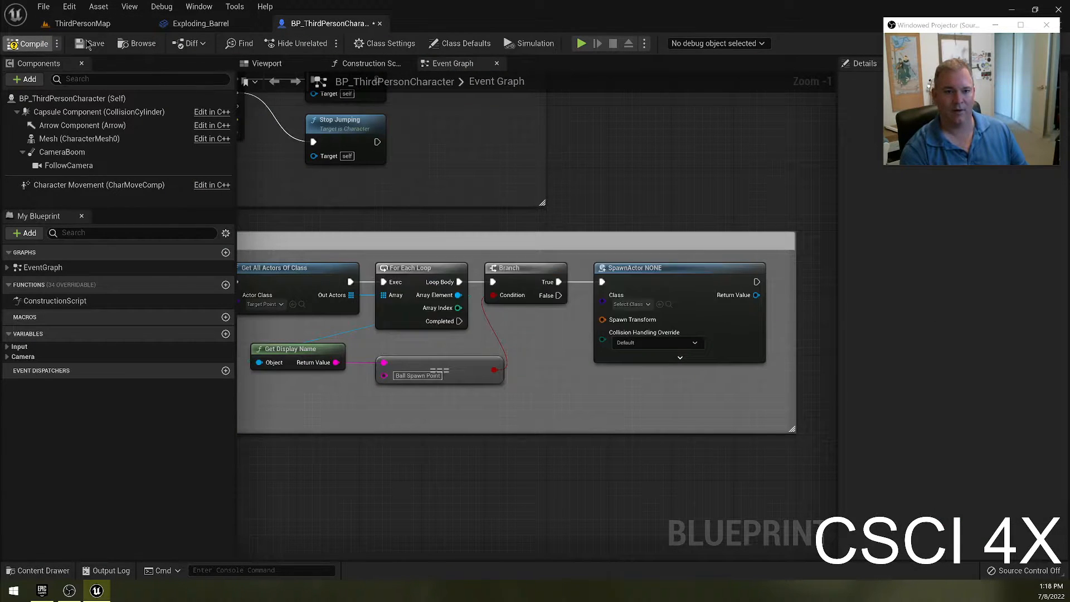
{"action": "left_click", "coordinate": [89, 44]}
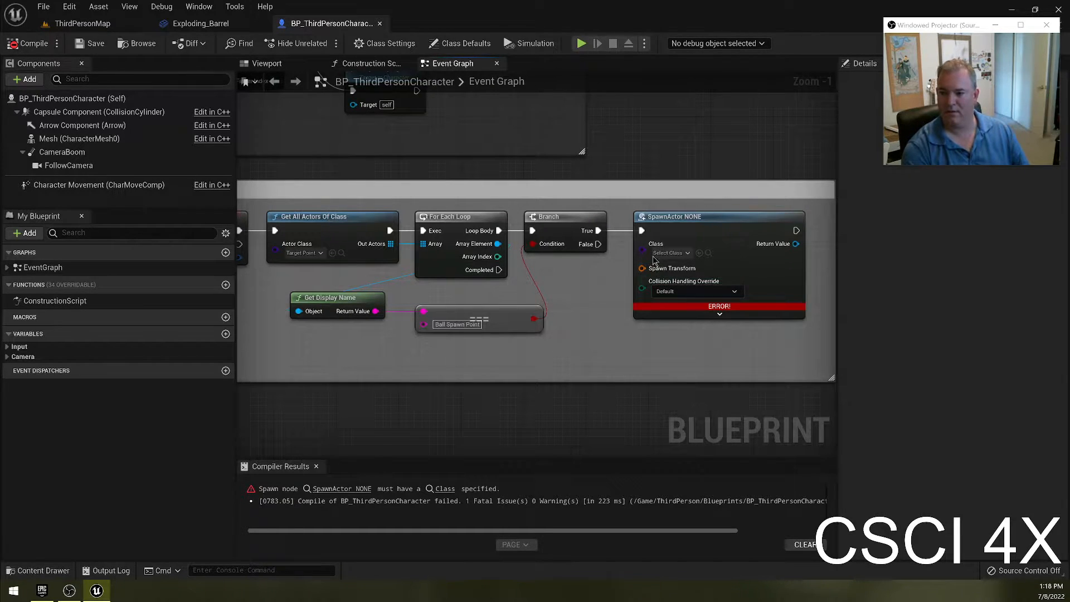
{"action": "left_click", "coordinate": [674, 253]}
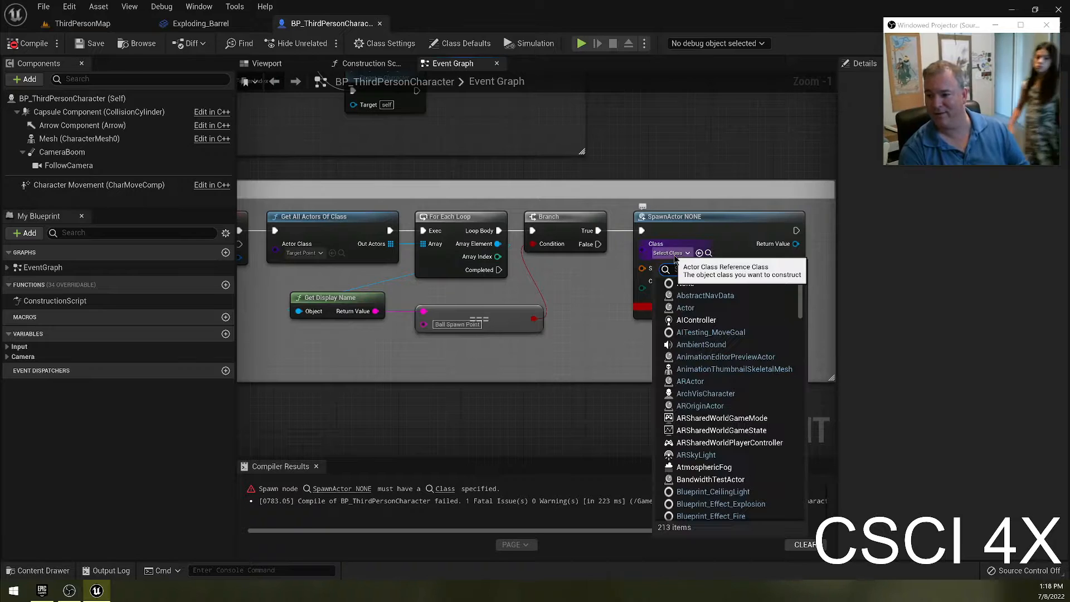
{"action": "left_click", "coordinate": [594, 435]}
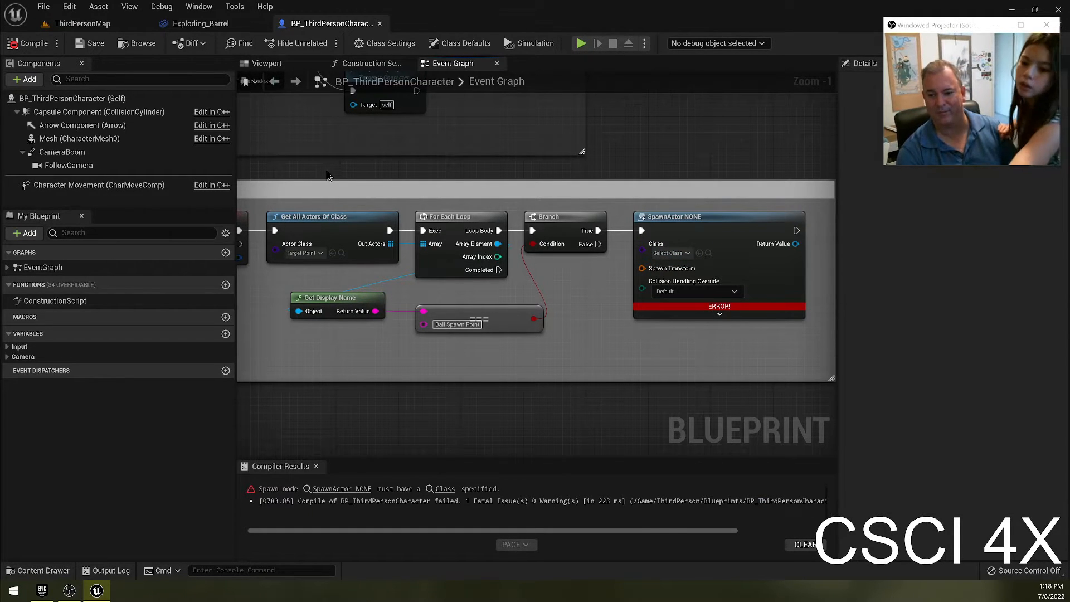
Step: Try adding a second Equal Exactly (String) node from Get Display Name's return value
{"action": "left_click", "coordinate": [352, 317]}
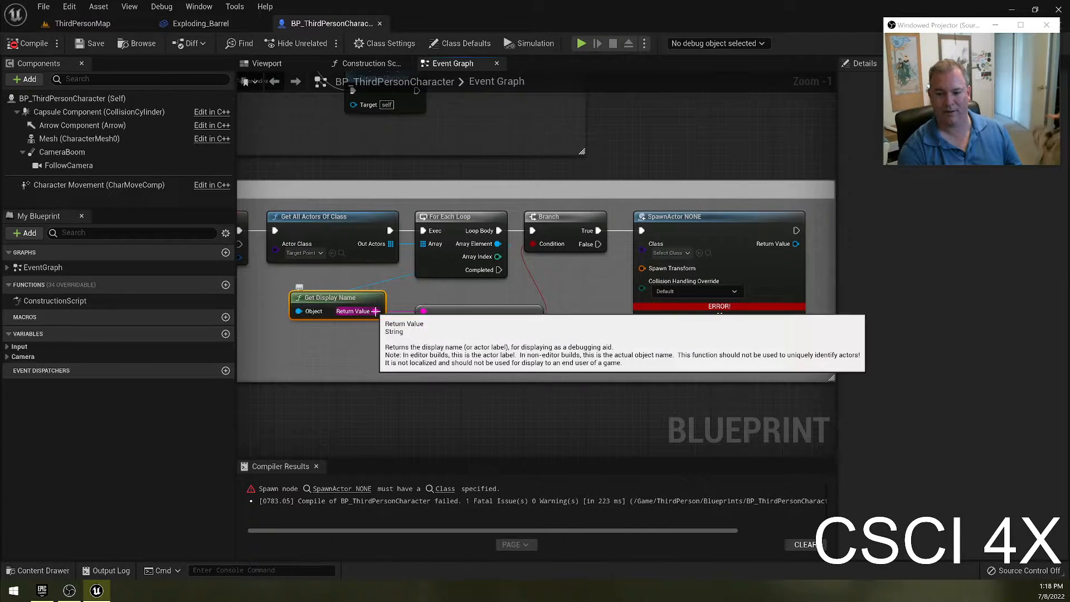
{"action": "left_click_drag", "start_coordinate": [375, 311], "coordinate": [406, 352]}
{"action": "type", "text": "==="}
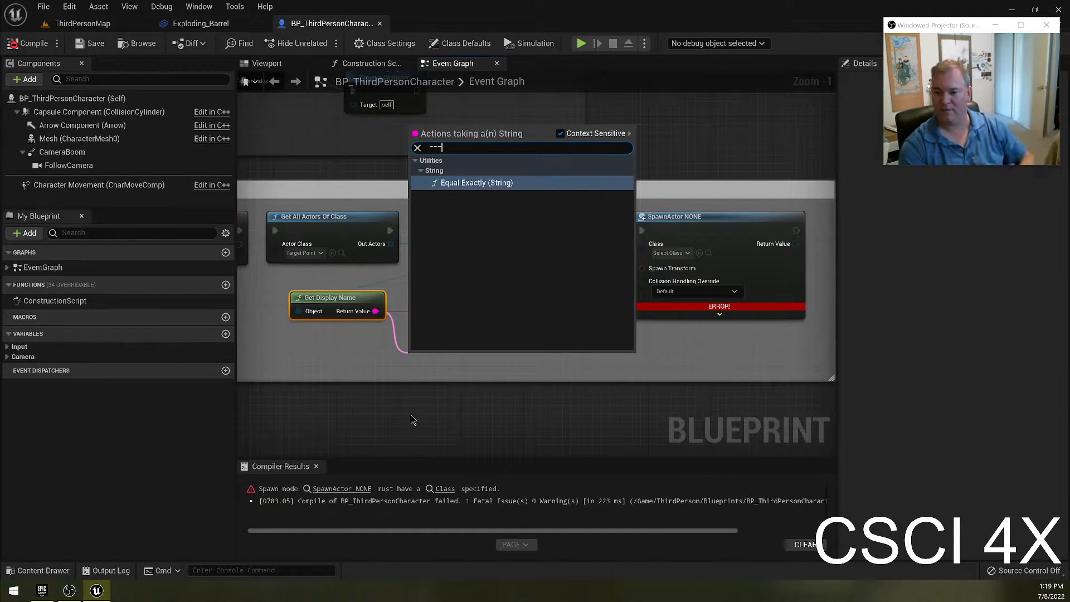
{"action": "left_click", "coordinate": [474, 183]}
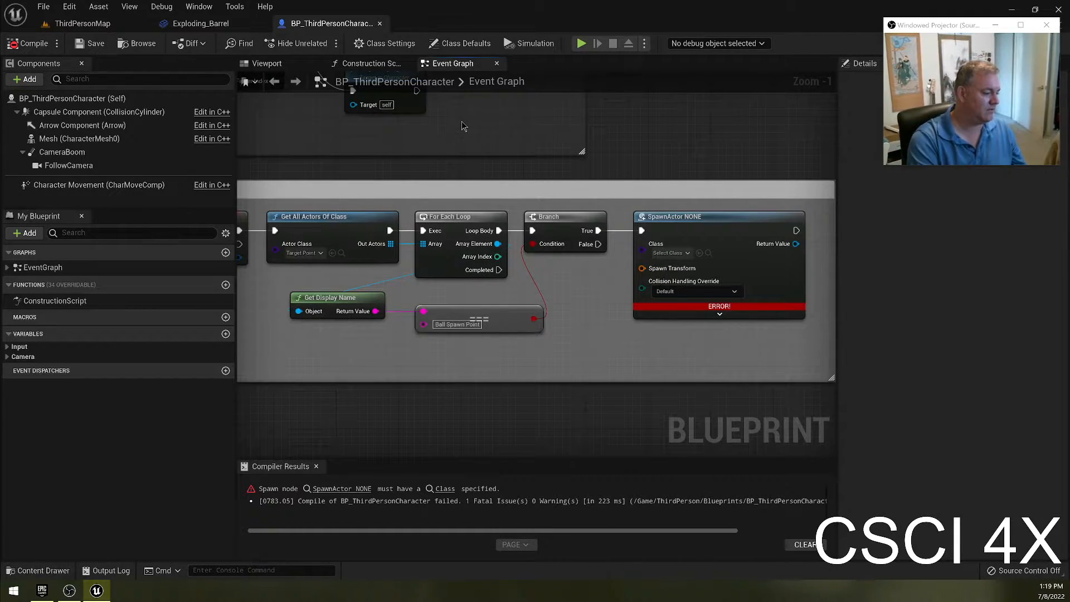
{"action": "right_click_drag", "start_coordinate": [484, 321], "coordinate": [498, 349]}
{"action": "left_click", "coordinate": [82, 24]}
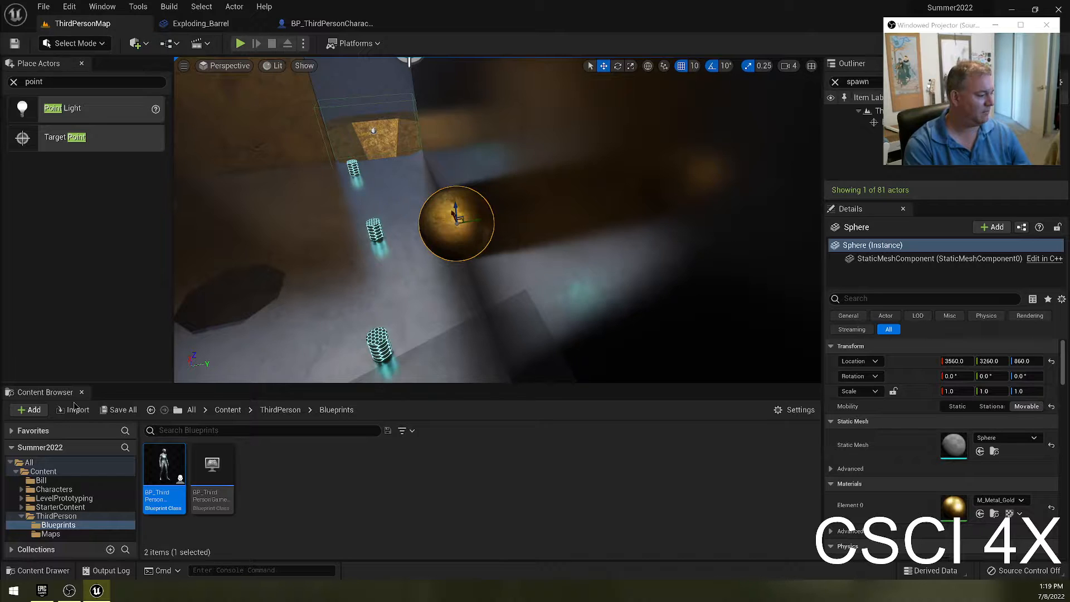
{"action": "left_click", "coordinate": [315, 23]}
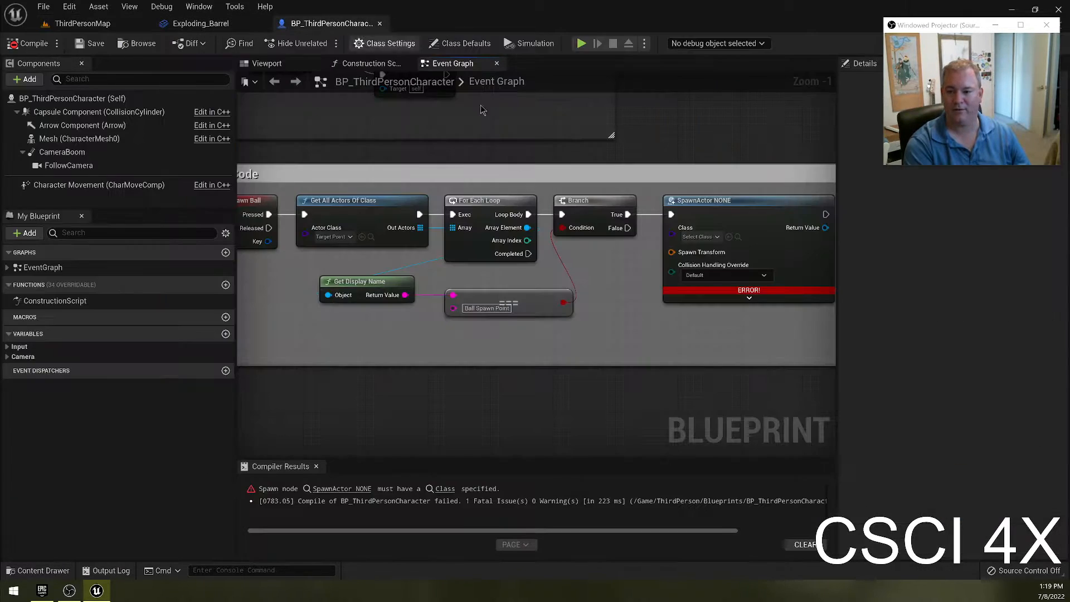
{"action": "left_click", "coordinate": [644, 210]}
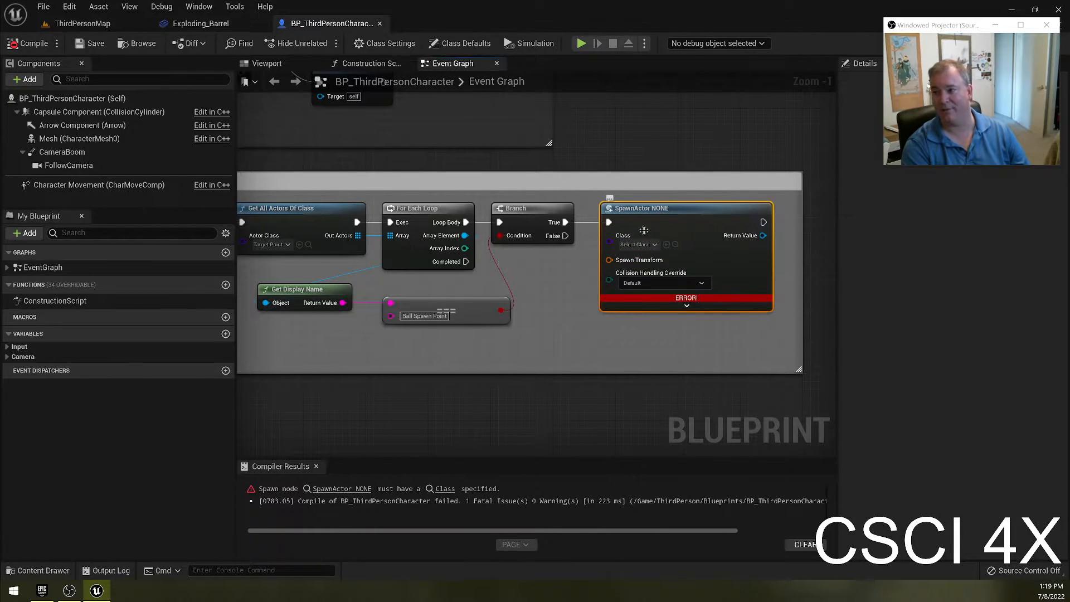
Step: Try adding an unconnected second Spawn Actor from Class node below the existing one, and delete it
{"action": "right_click", "coordinate": [585, 373]}
{"action": "type", "text": "spawn a"}
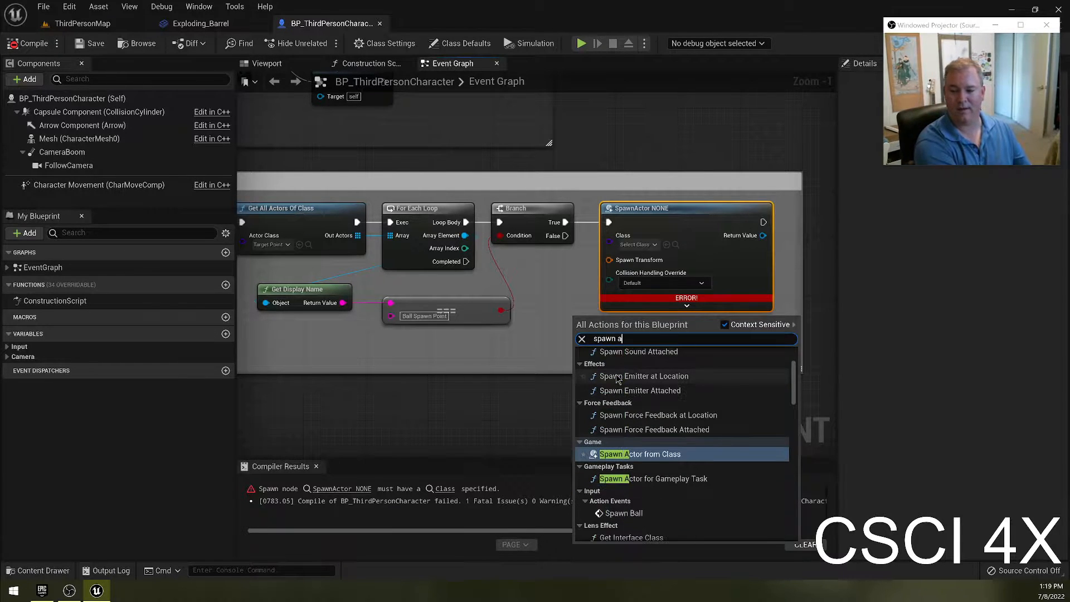
{"action": "type", "text": "ctor from class"}
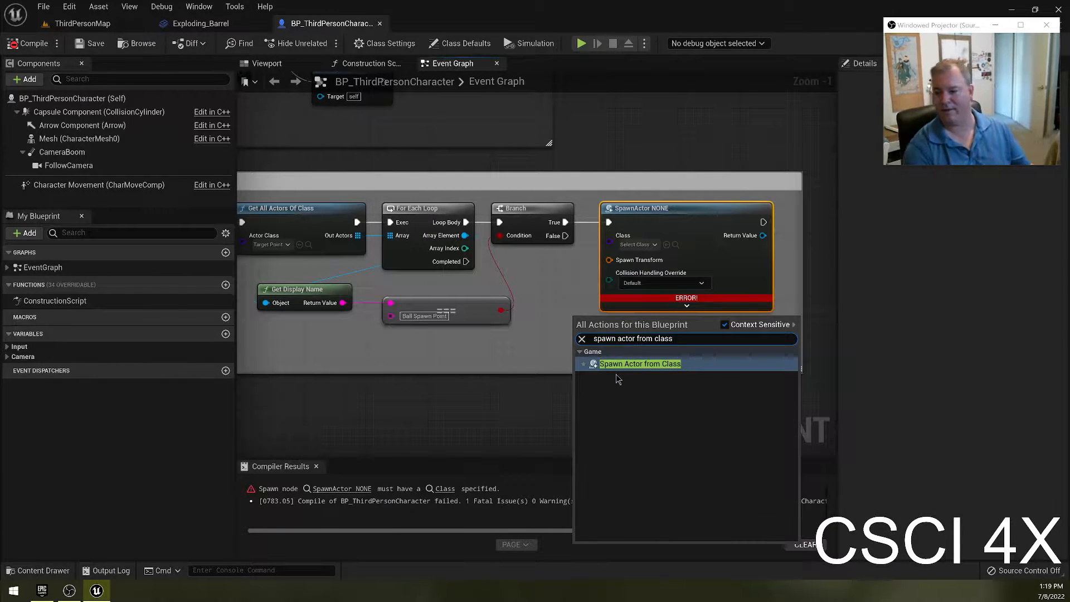
{"action": "left_click", "coordinate": [636, 367]}
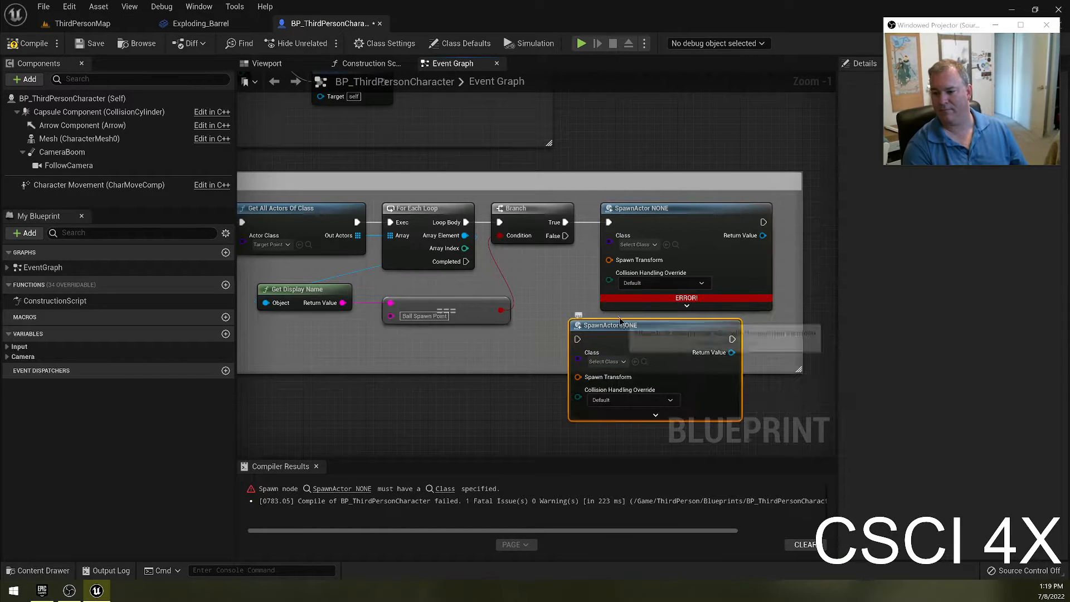
{"action": "left_click_drag", "start_coordinate": [621, 322], "coordinate": [659, 334]}
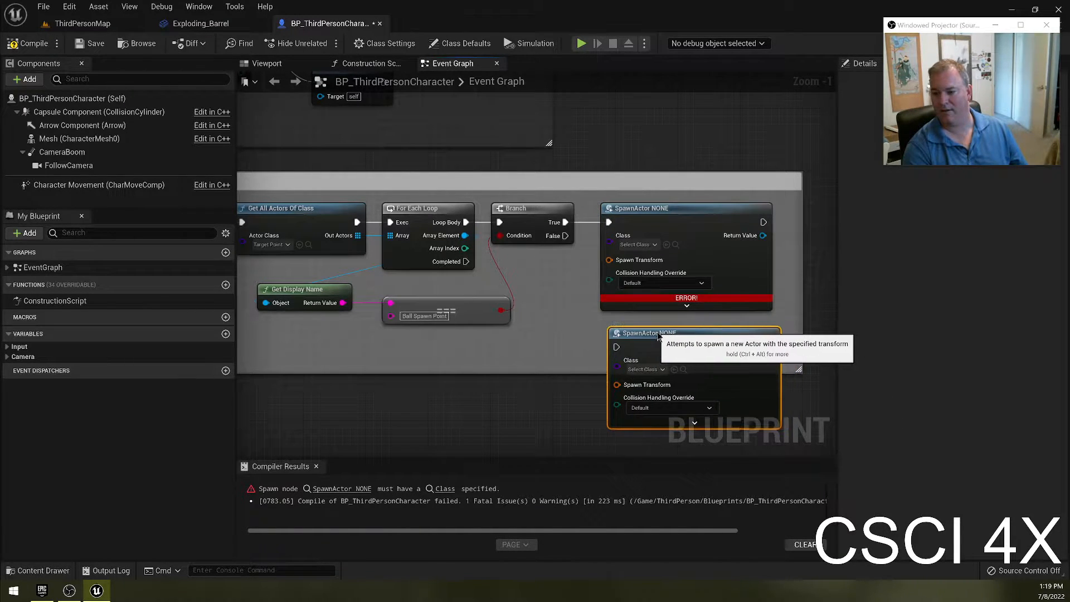
{"action": "key", "text": "Delete"}
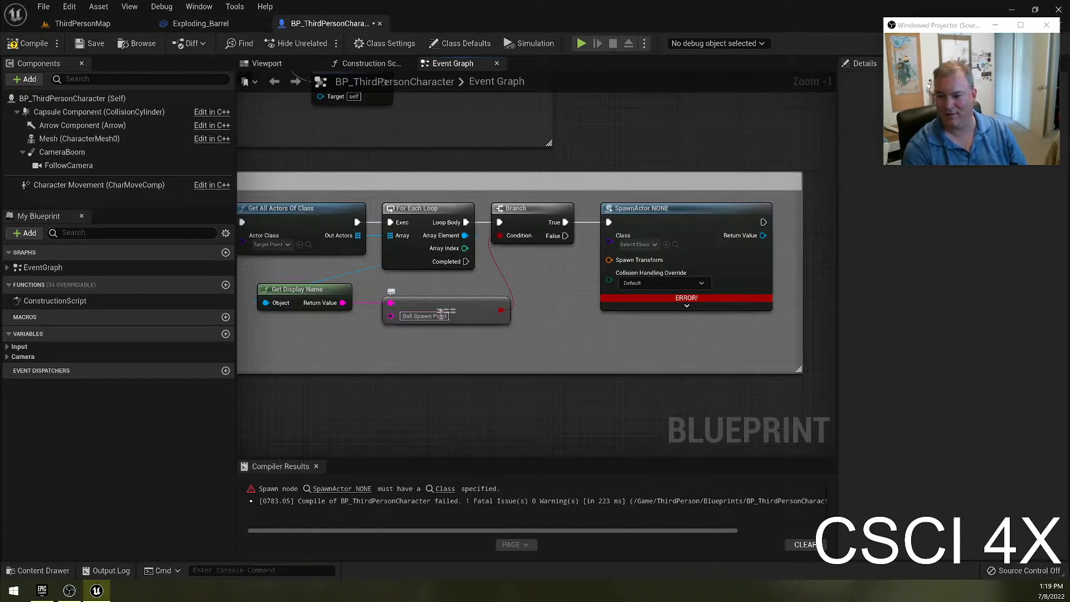
Step: Search the available blueprint actions for "input action" beside the Ball Spawn Code event, and dismiss the list
{"action": "right_click_drag", "start_coordinate": [500, 156], "coordinate": [608, 190]}
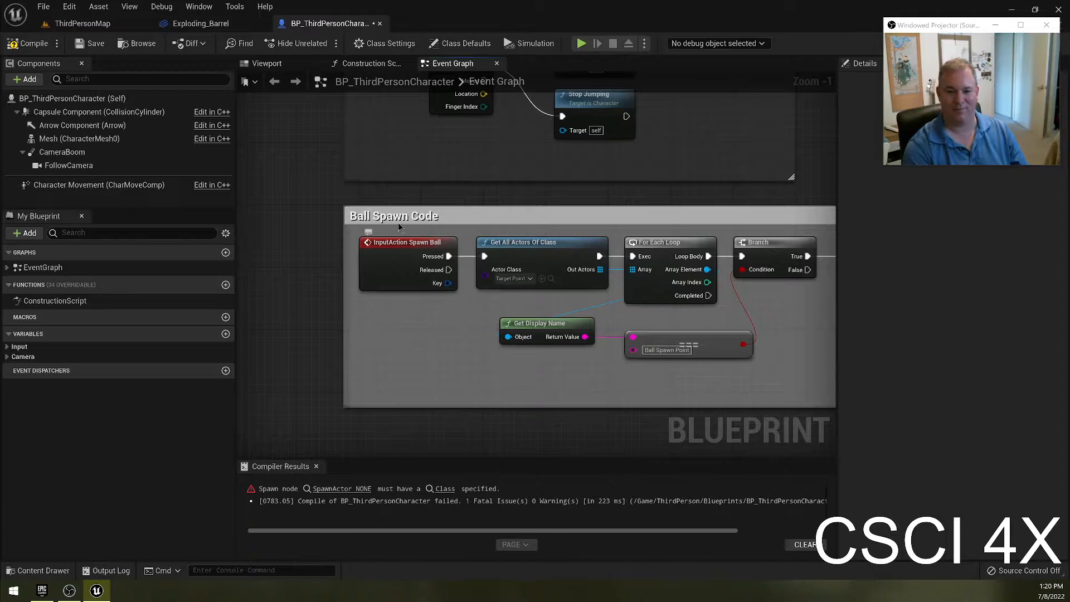
{"action": "right_click_drag", "start_coordinate": [389, 347], "coordinate": [389, 350]}
{"action": "type", "text": "input action"}
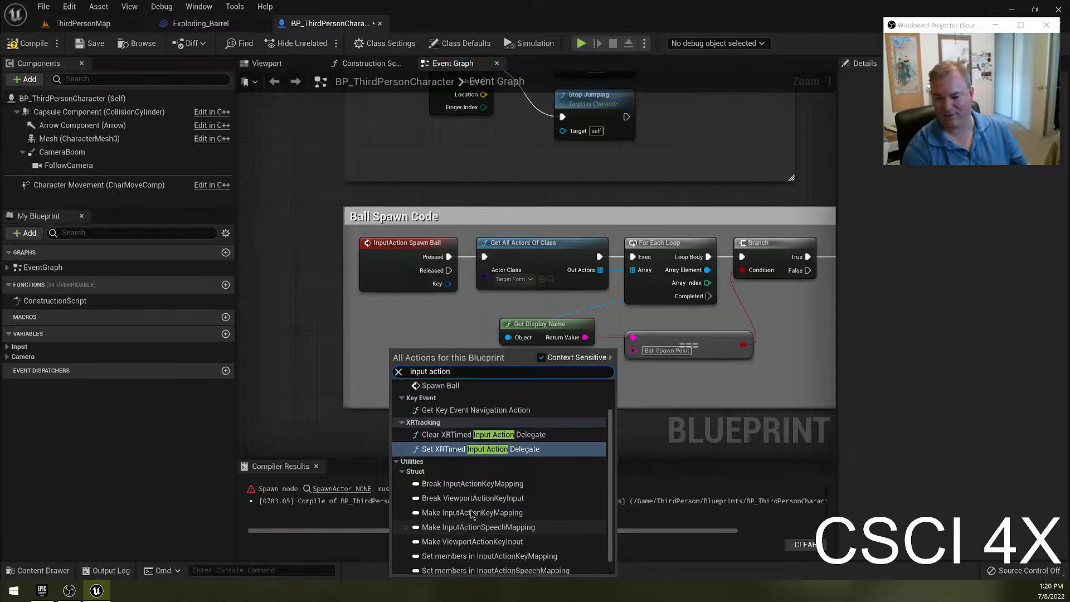
{"action": "left_click", "coordinate": [280, 357]}
{"action": "right_click_drag", "start_coordinate": [541, 359], "coordinate": [354, 354]}
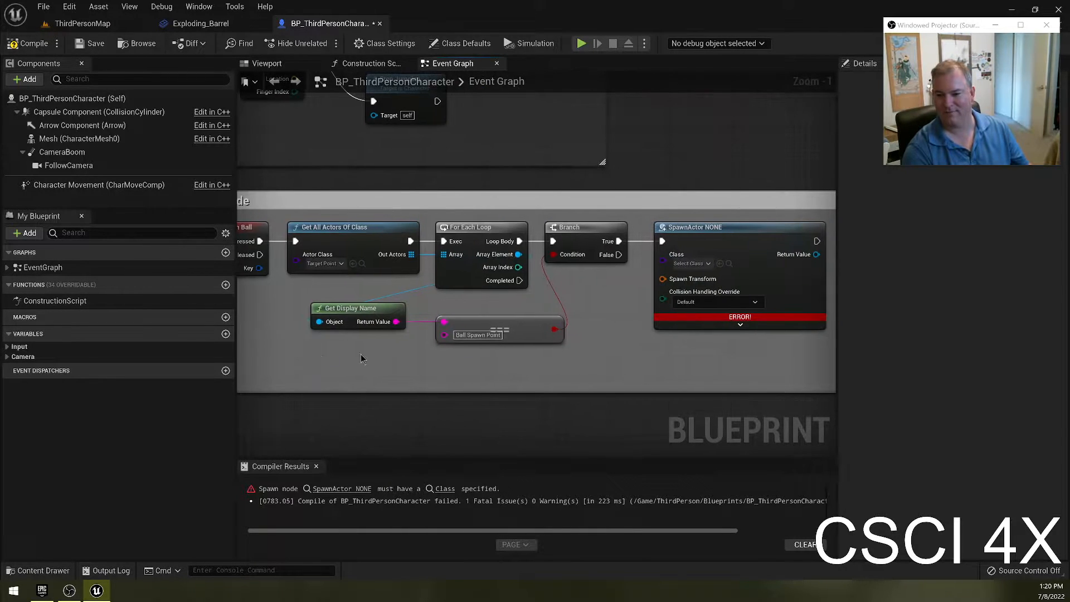
{"action": "right_click_drag", "start_coordinate": [511, 386], "coordinate": [500, 380]}
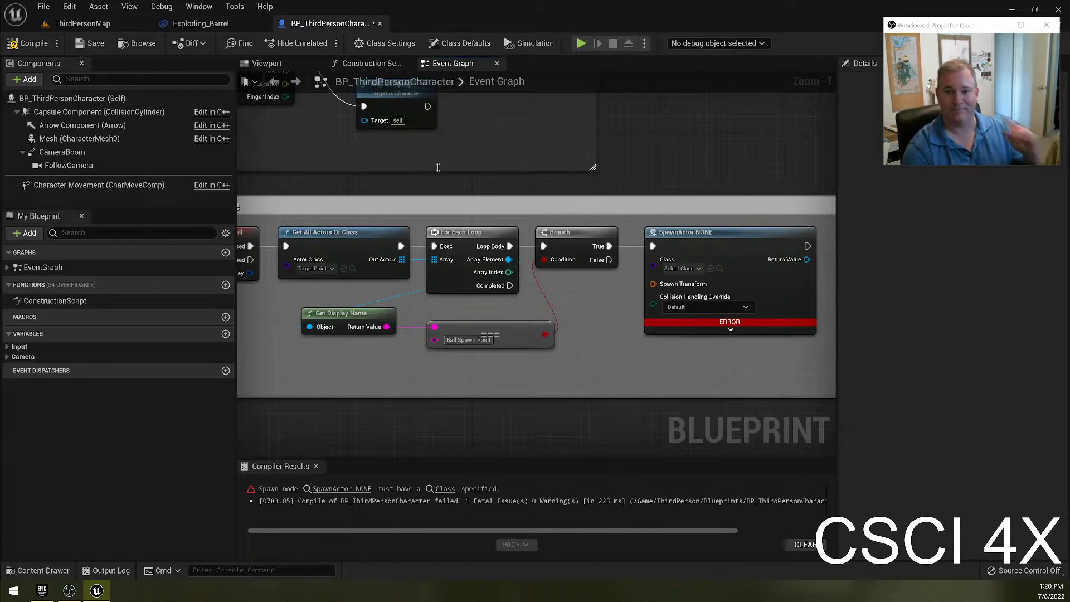
Step: Start a New Subclass blueprint from the gold sphere in ThirdPersonMap, with its path set to the first folder under Content
{"action": "left_click", "coordinate": [83, 23]}
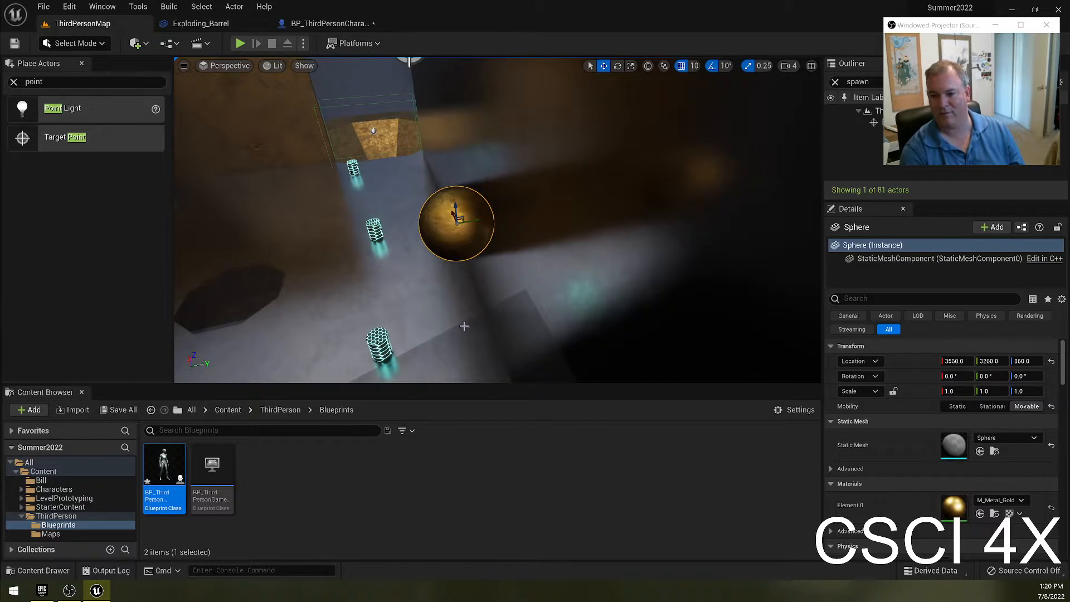
{"action": "left_click", "coordinate": [1021, 227]}
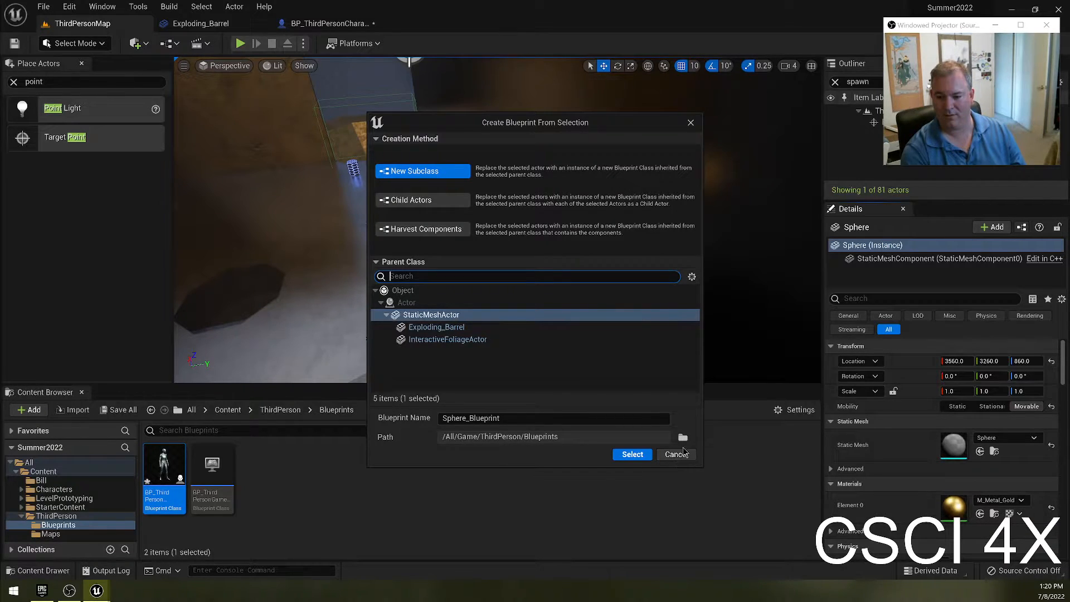
{"action": "left_click", "coordinate": [683, 437]}
{"action": "left_click", "coordinate": [496, 236]}
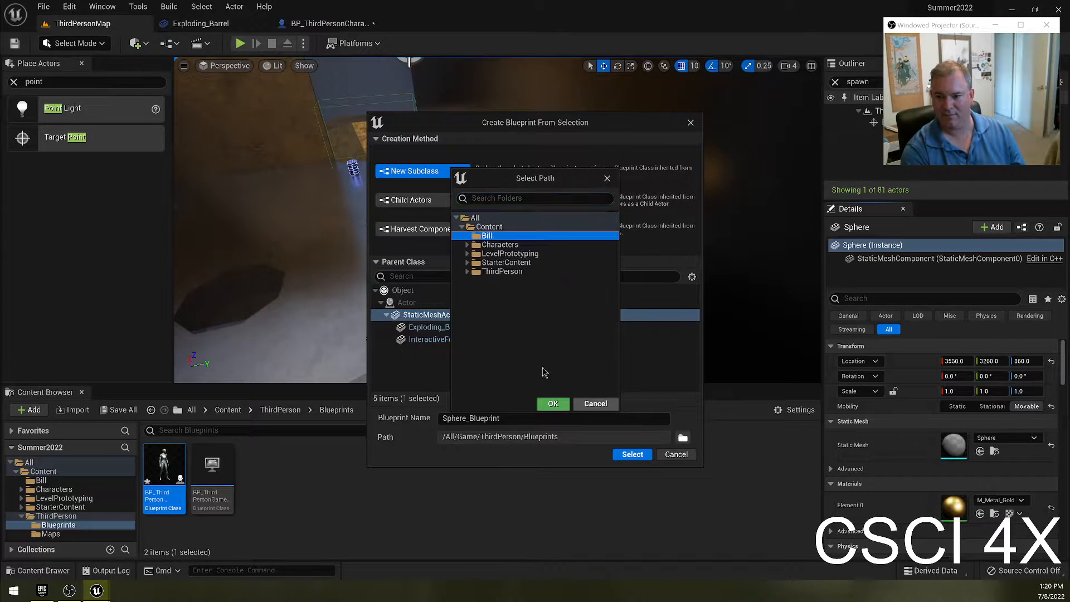
{"action": "left_click", "coordinate": [552, 403]}
Step: Name the new StaticMeshActor blueprint Pinball, create it, and select its static mesh component
{"action": "double_click", "coordinate": [502, 417]}
{"action": "type", "text": "Pinb"}
{"action": "key", "text": "BackSpace"}
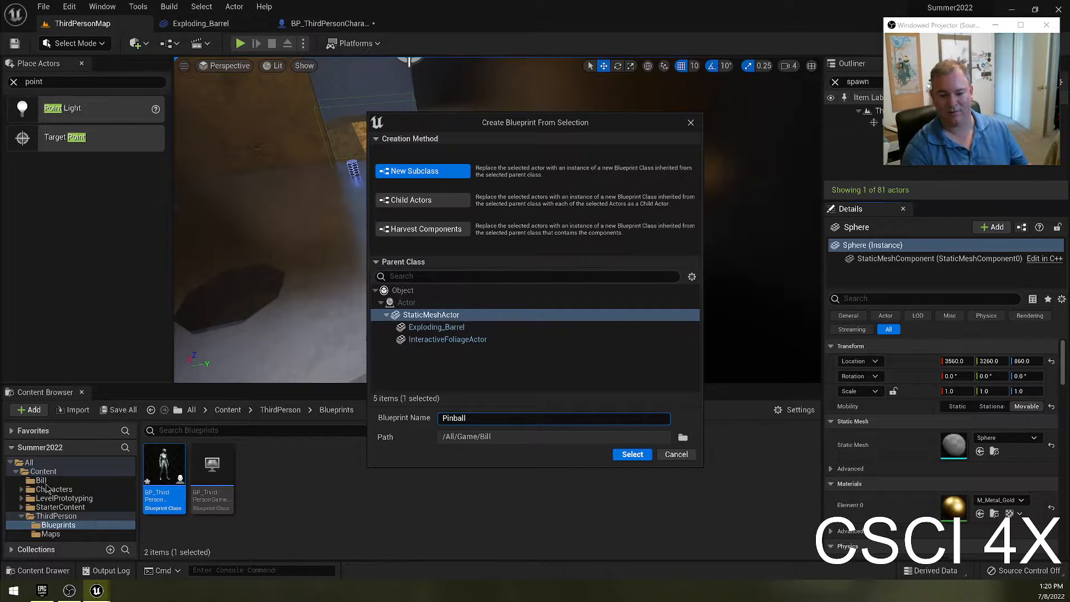
{"action": "left_click", "coordinate": [619, 454]}
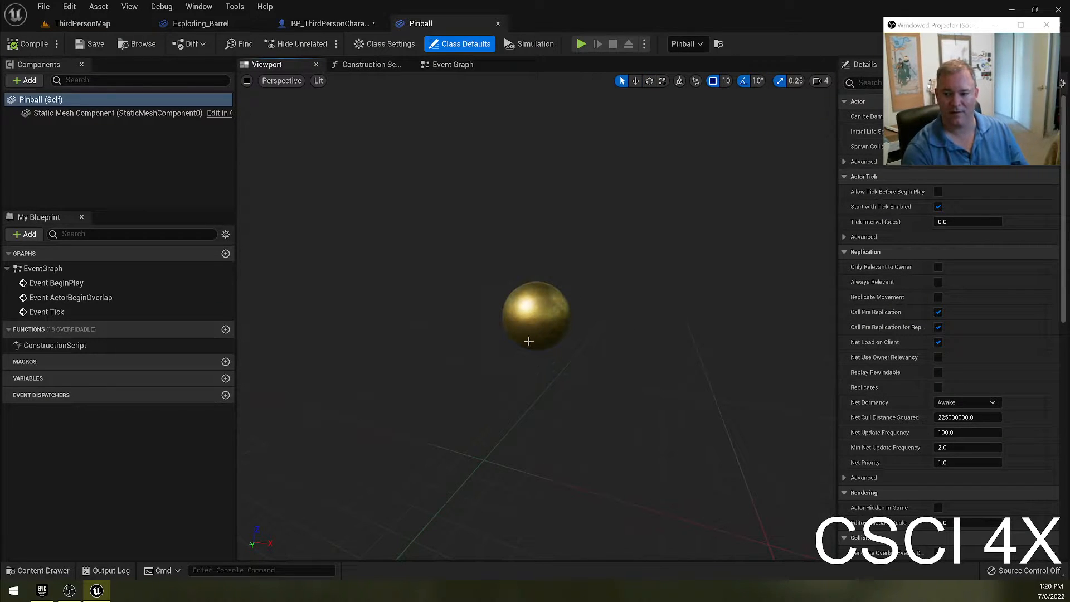
{"action": "left_click", "coordinate": [529, 341]}
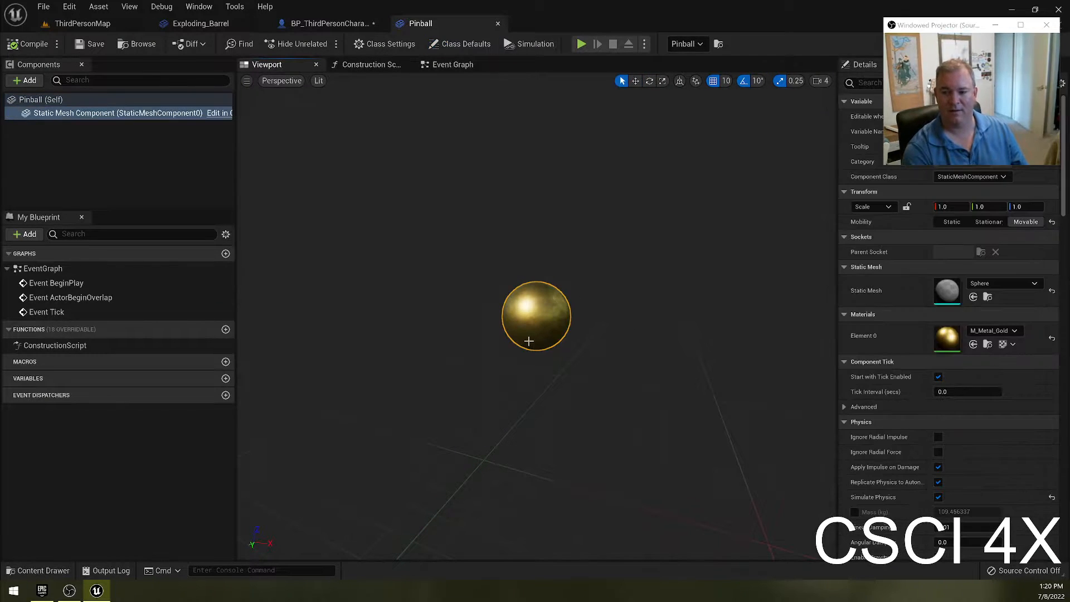
Step: Delete the three default event nodes from the Pinball blueprint's event graph and compile the blueprint
{"action": "left_click", "coordinate": [443, 70]}
{"action": "left_click_drag", "start_coordinate": [437, 188], "coordinate": [626, 472]}
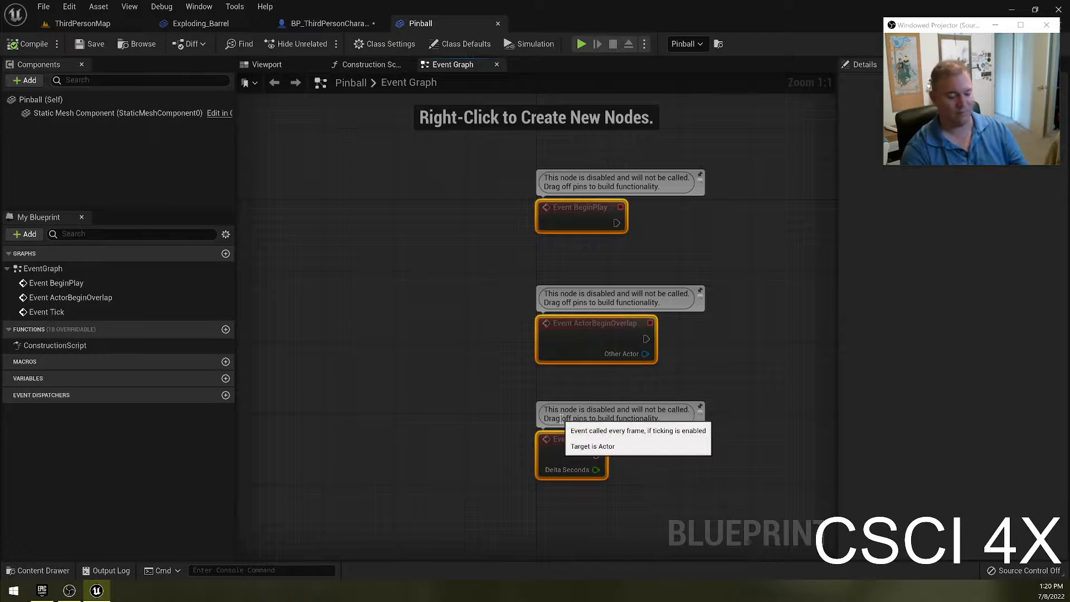
{"action": "key", "text": "Delete"}
{"action": "left_click", "coordinate": [48, 45]}
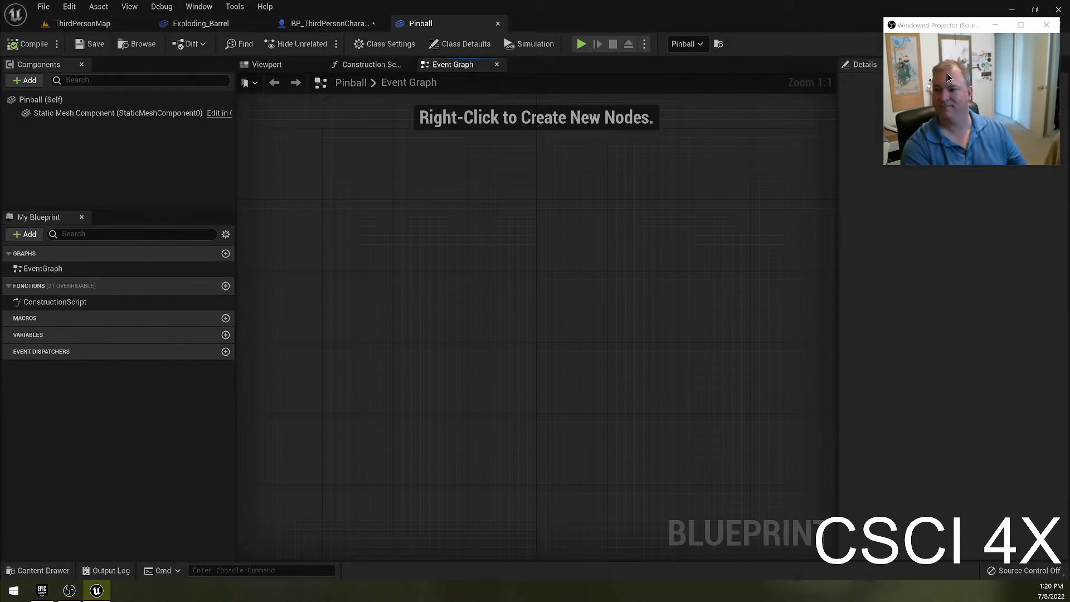
{"action": "left_click_drag", "start_coordinate": [941, 26], "coordinate": [901, 49]}
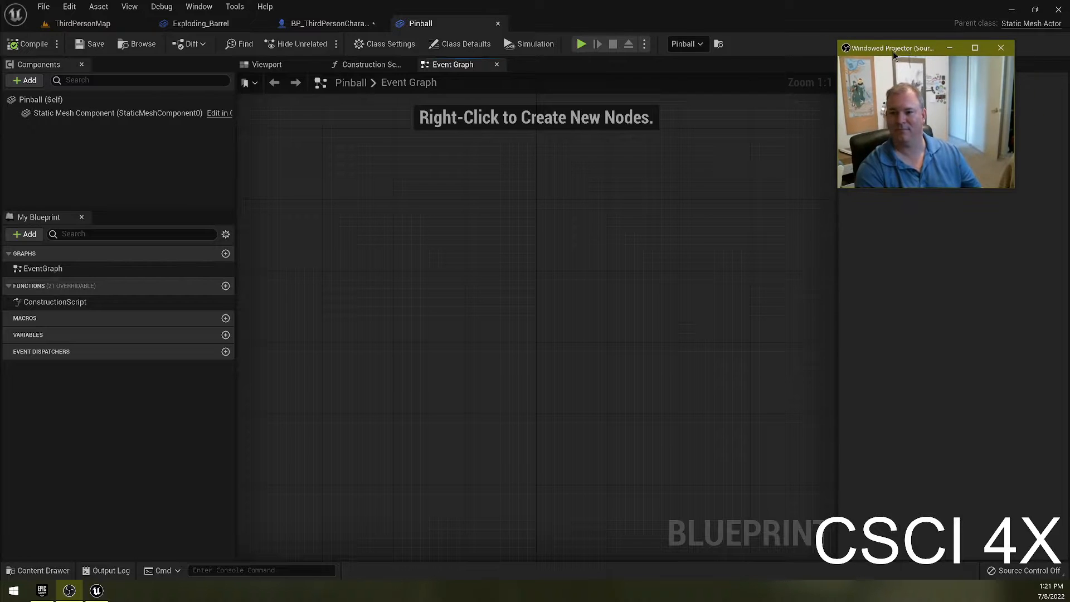
{"action": "left_click", "coordinate": [82, 23]}
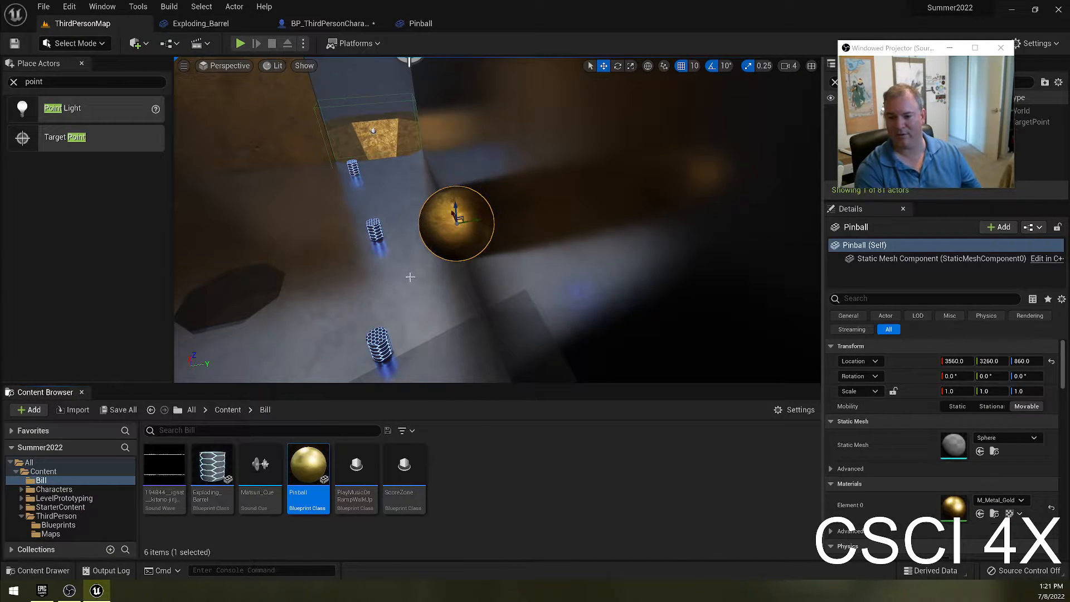
{"action": "left_click", "coordinate": [420, 23]}
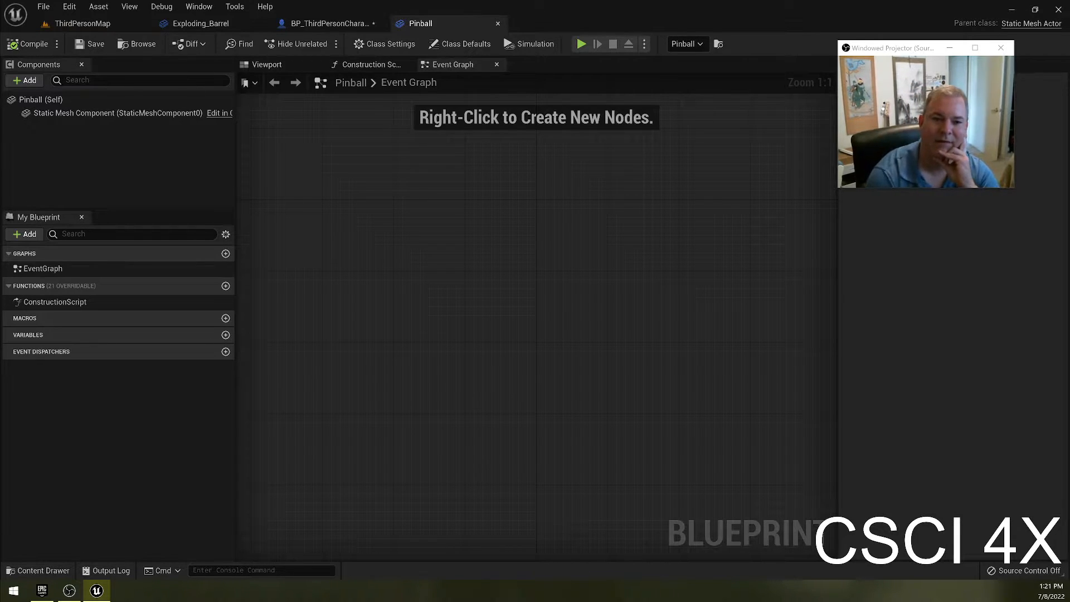
{"action": "left_click_drag", "start_coordinate": [908, 50], "coordinate": [891, 104]}
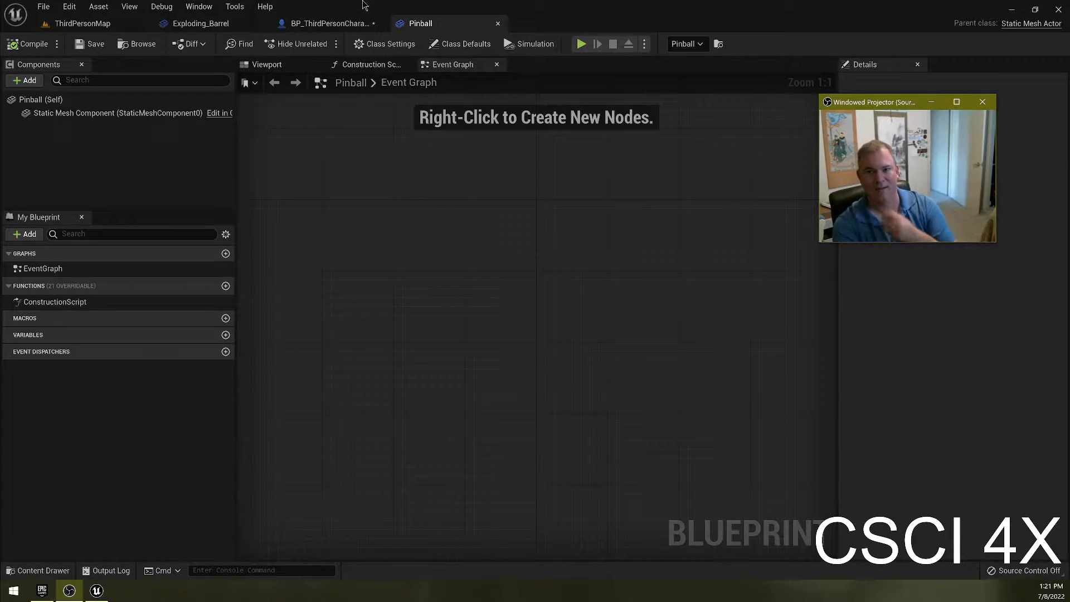
Step: Try to play the ThirdPersonMap level, cancel the launch, and close the message log
{"action": "left_click", "coordinate": [74, 28]}
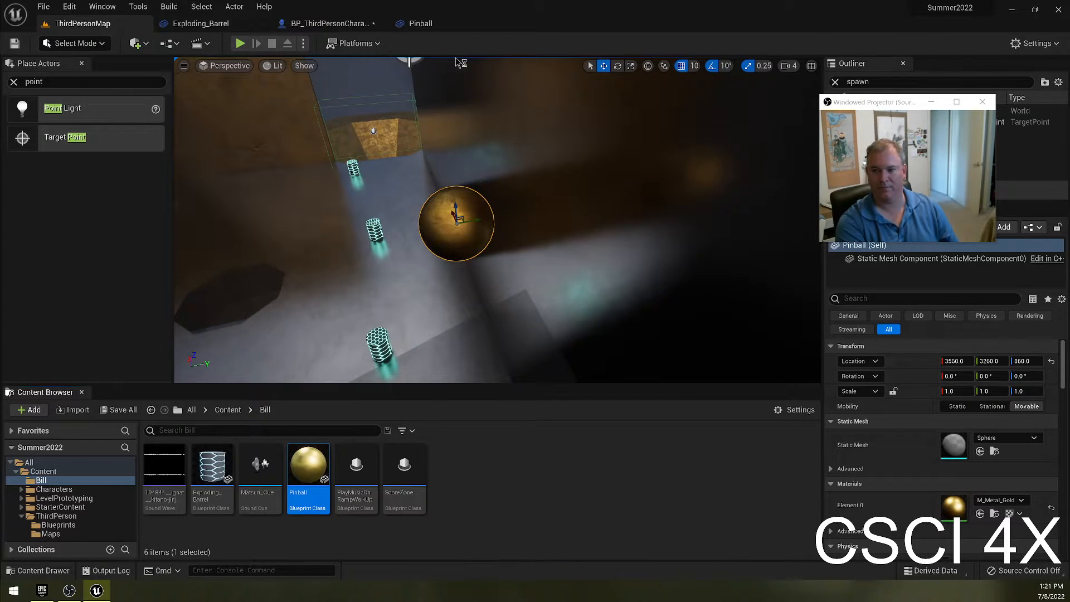
{"action": "left_click", "coordinate": [240, 43]}
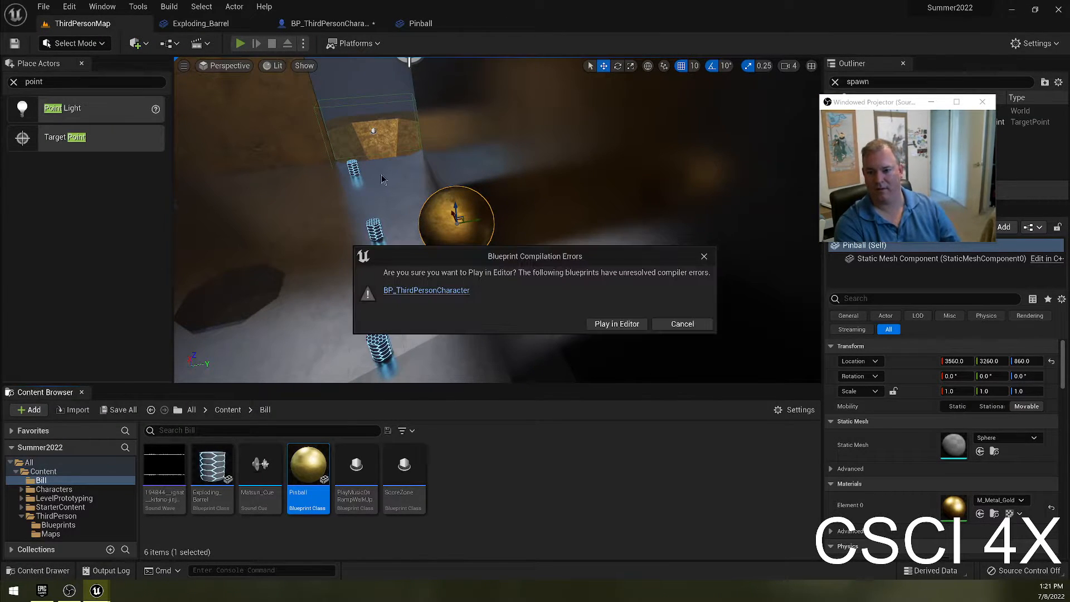
{"action": "left_click", "coordinate": [675, 326]}
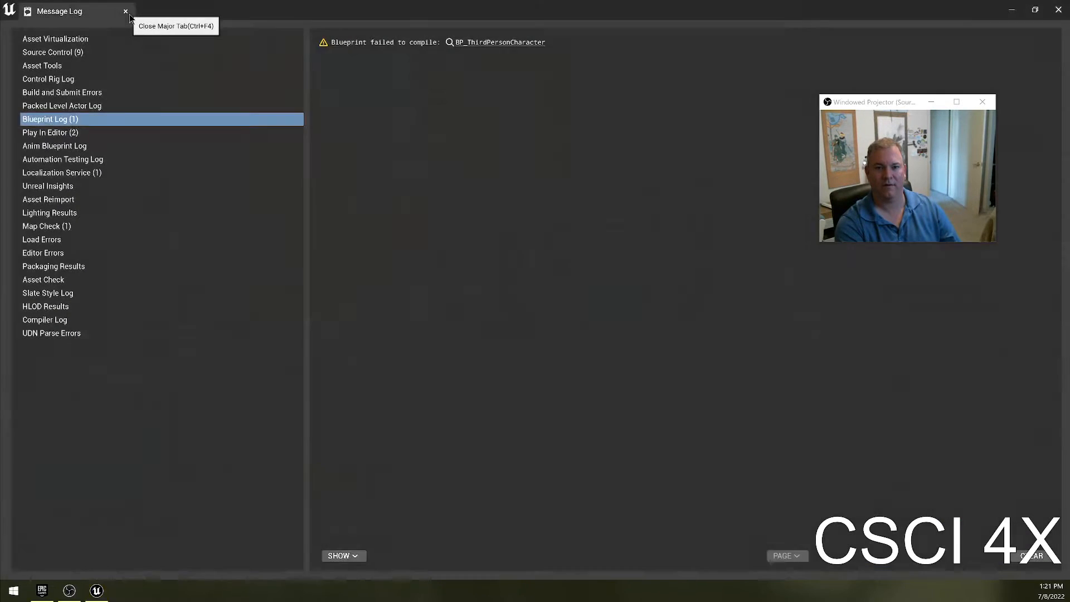
{"action": "left_click", "coordinate": [125, 11]}
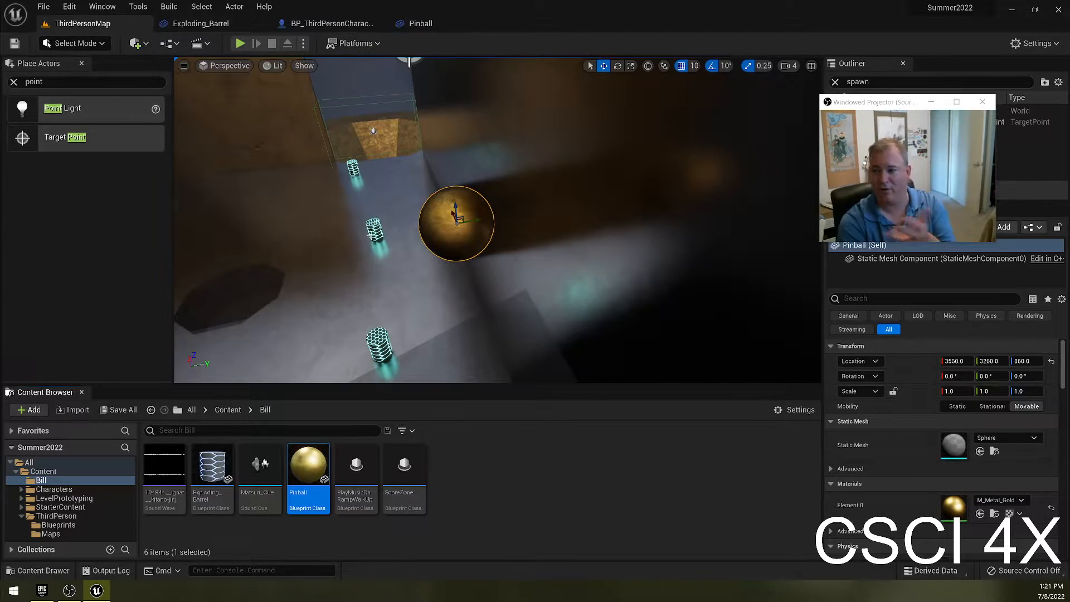
Step: In BP_ThirdPersonCharacter, set the Spawn Actor node's class to Pinball and expand the node's advanced pins
{"action": "left_click", "coordinate": [311, 26]}
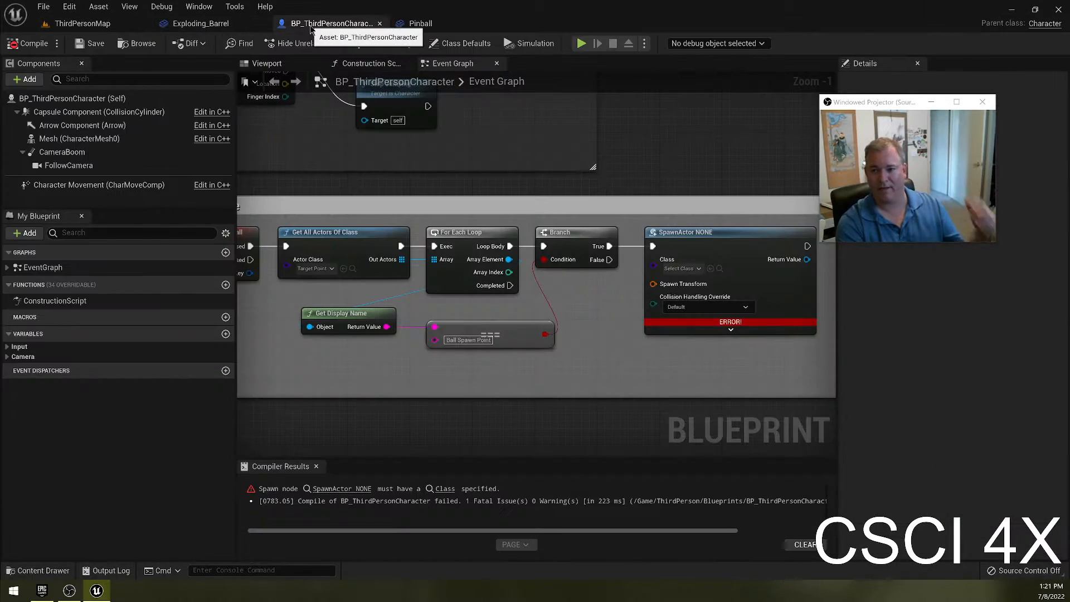
{"action": "left_click", "coordinate": [680, 268]}
{"action": "type", "text": "pinba"}
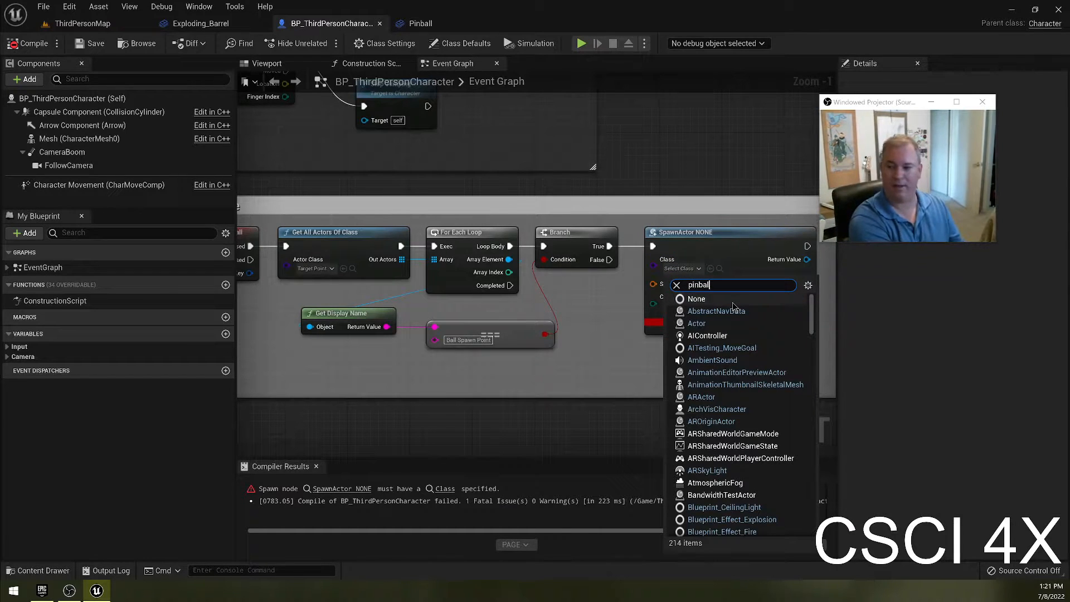
{"action": "type", "text": "ll"}
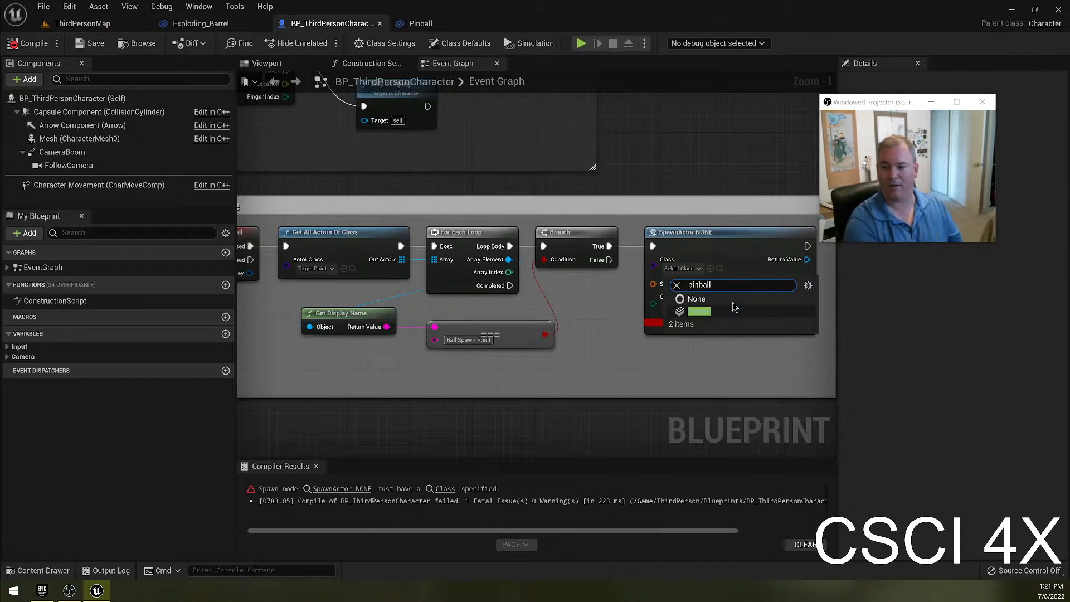
{"action": "left_click", "coordinate": [691, 312]}
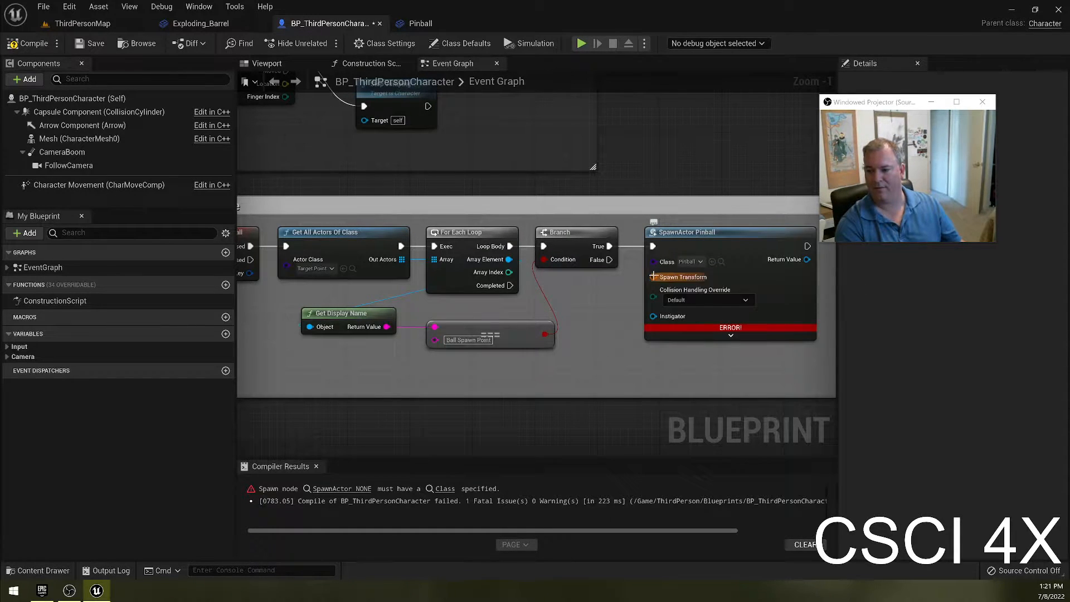
{"action": "left_click", "coordinate": [735, 336]}
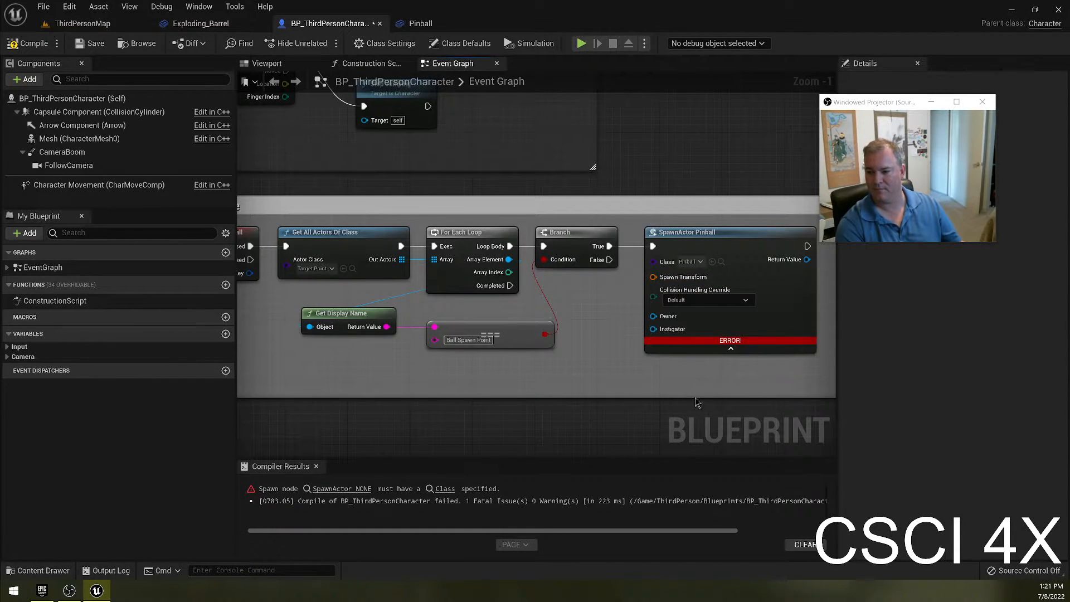
{"action": "right_click_drag", "start_coordinate": [707, 383], "coordinate": [652, 380]}
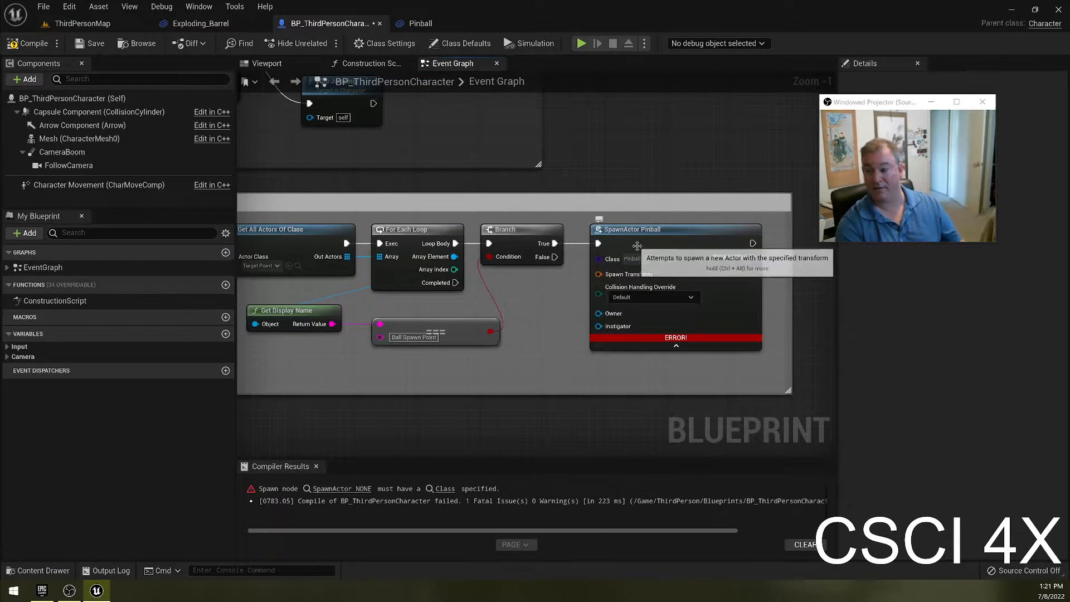
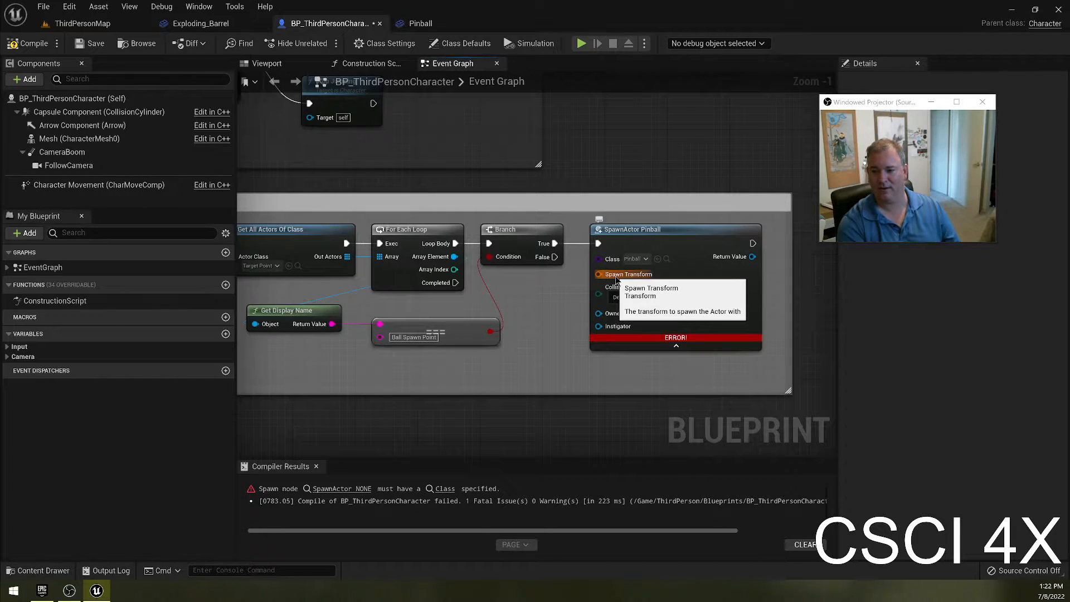
Step: Split the Spawn Transform pin of the SpawnActor Pinball node into location, rotation and scale
{"action": "right_click", "coordinate": [616, 279]}
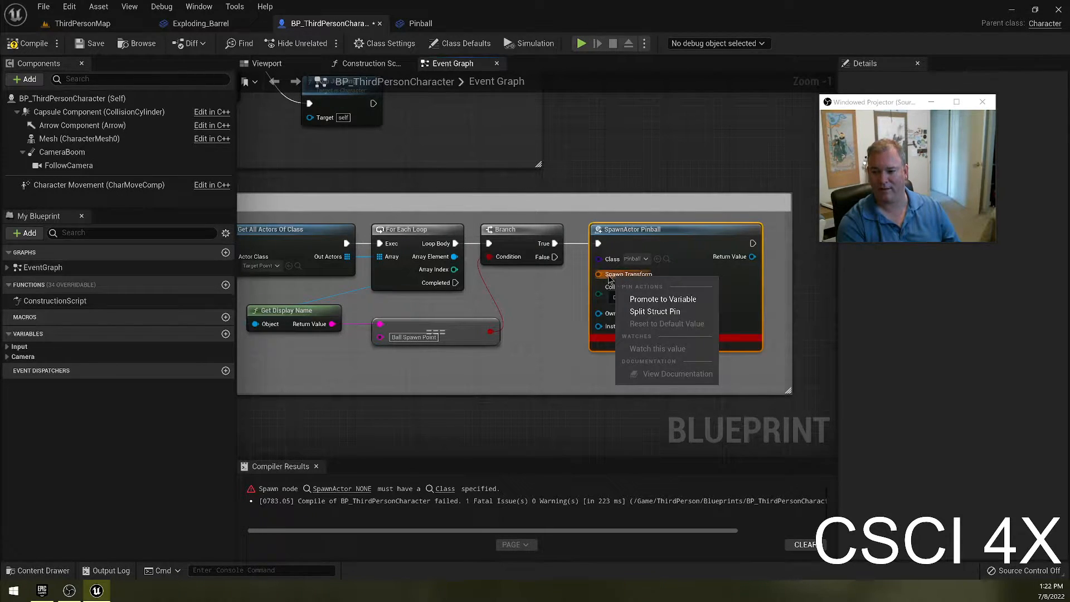
{"action": "right_click", "coordinate": [610, 276]}
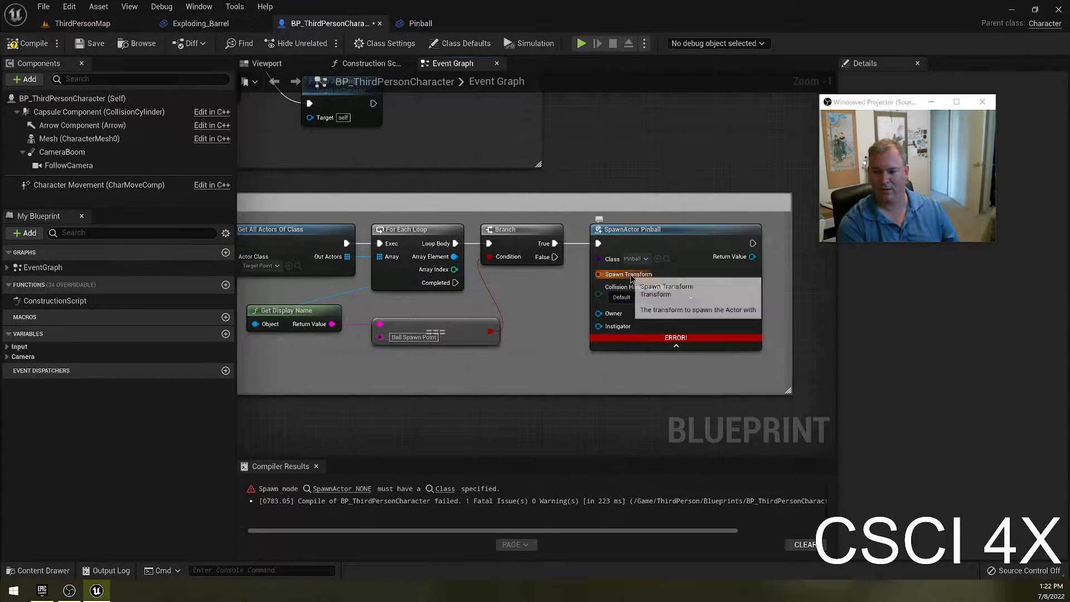
{"action": "right_click", "coordinate": [631, 277]}
{"action": "left_click", "coordinate": [671, 310]}
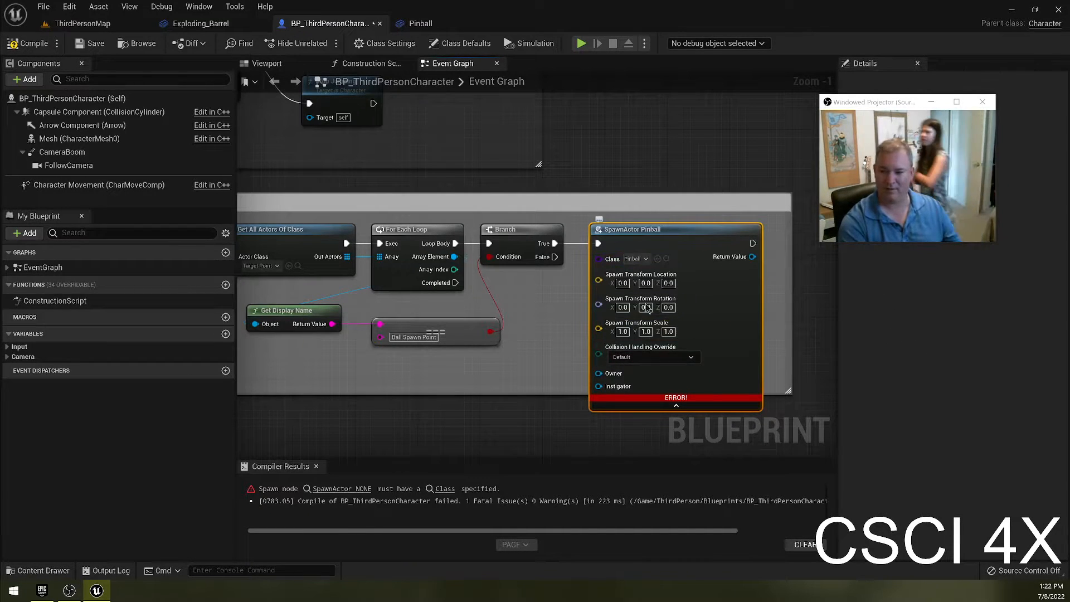
{"action": "right_click", "coordinate": [610, 286]}
{"action": "left_click", "coordinate": [526, 375]}
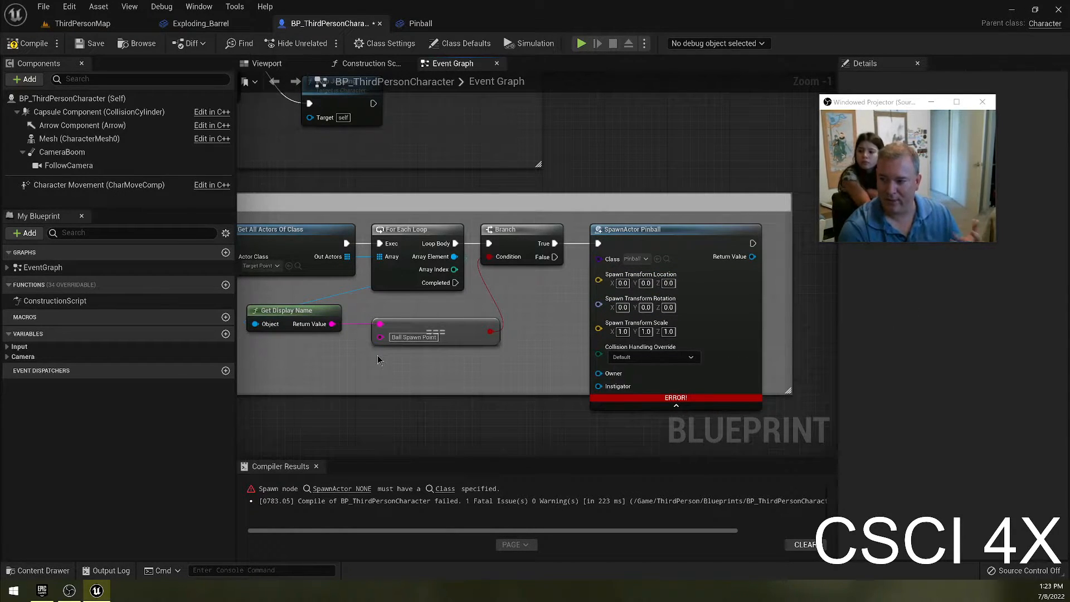
Step: Add a Get Actor Location node from the For Each Loop's Array Element and connect its Return Value to Spawn Transform Location
{"action": "right_click_drag", "start_coordinate": [320, 363], "coordinate": [386, 348]}
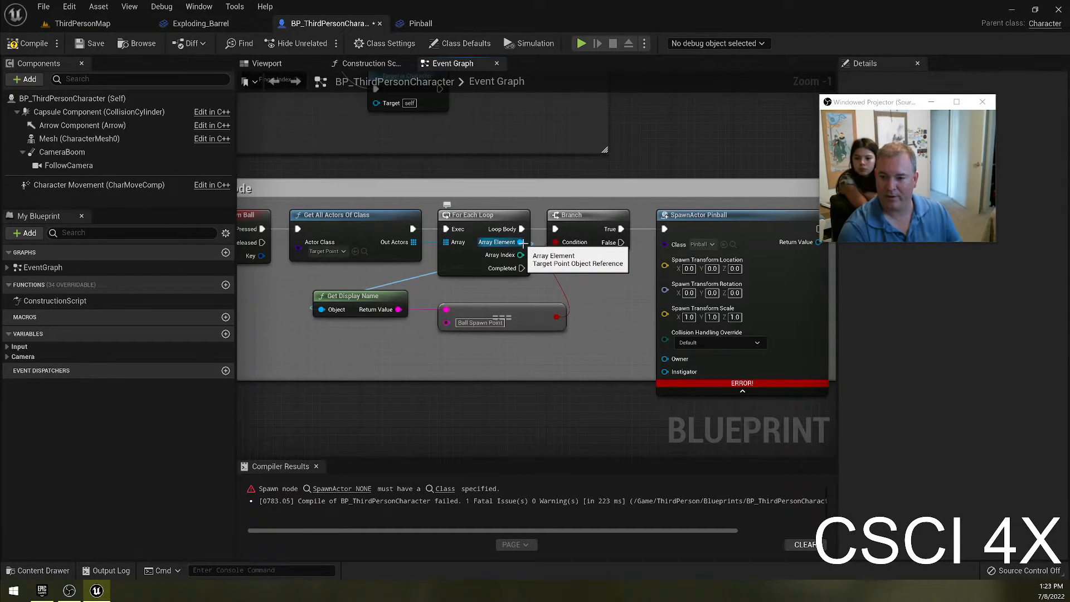
{"action": "left_click_drag", "start_coordinate": [522, 243], "coordinate": [446, 376]}
{"action": "type", "text": "get locatyion"}
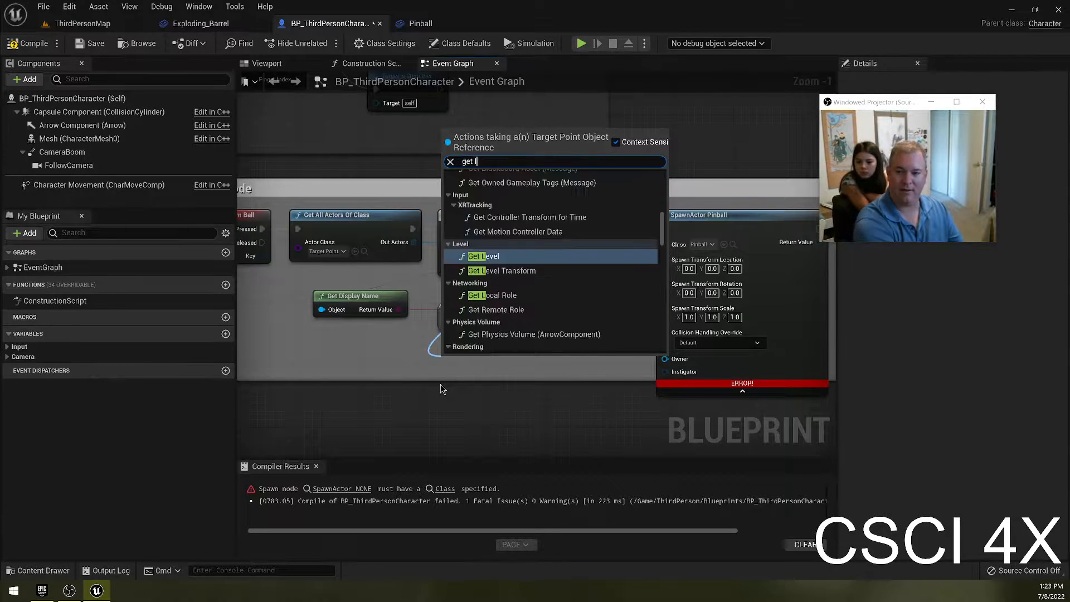
{"action": "key", "text": "BackSpace"}
{"action": "key", "text": "BackSpace"}
{"action": "key", "text": "BackSpace"}
{"action": "key", "text": "BackSpace"}
{"action": "type", "text": "ion"}
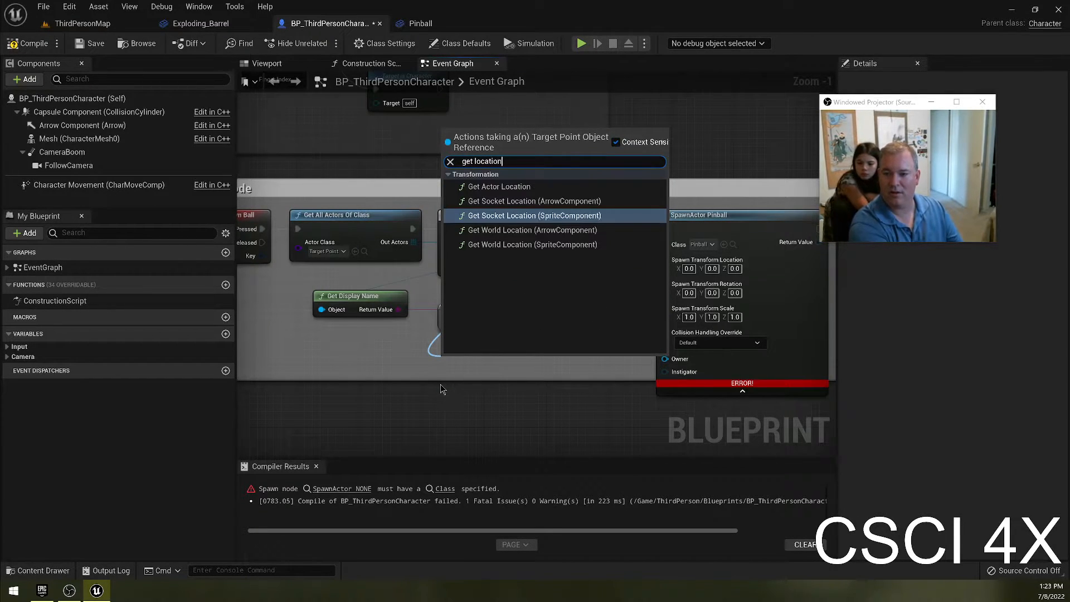
{"action": "left_click", "coordinate": [554, 186]}
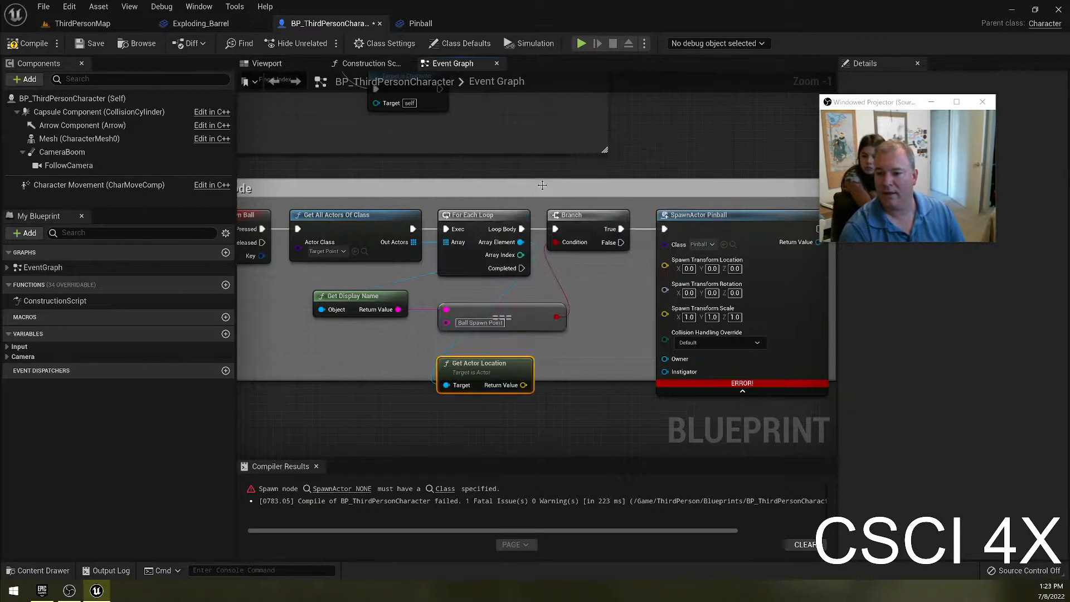
{"action": "left_click_drag", "start_coordinate": [492, 363], "coordinate": [664, 265]}
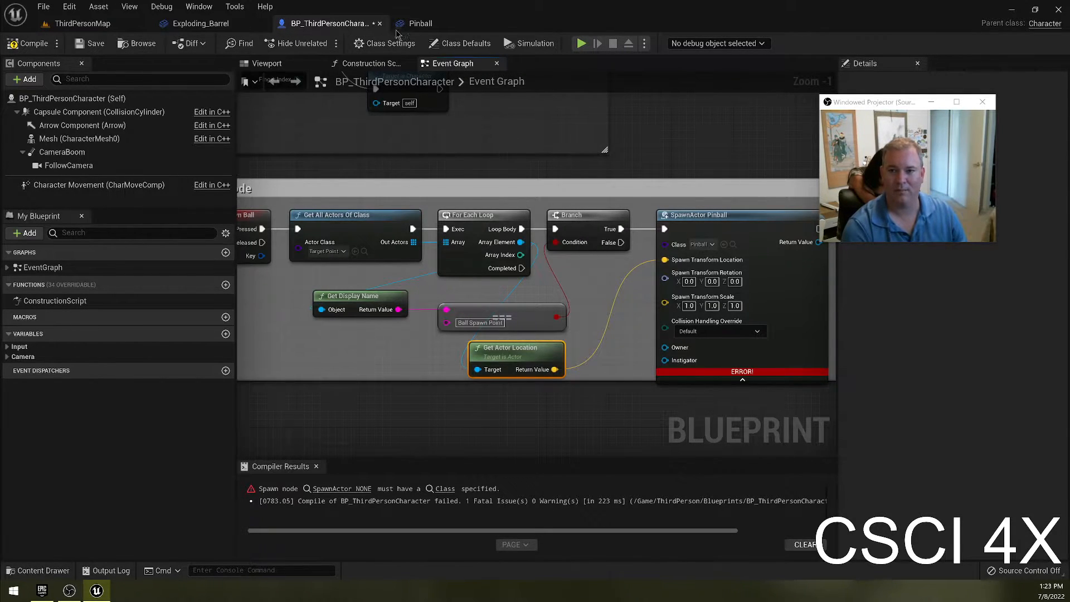
{"action": "left_click", "coordinate": [420, 23]}
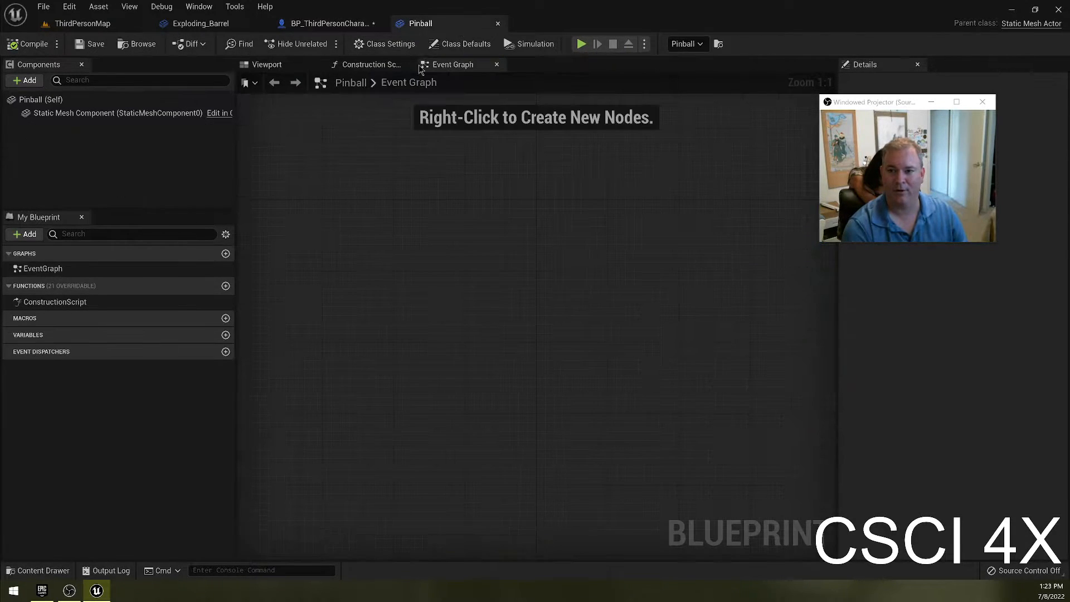
{"action": "left_click", "coordinate": [82, 23]}
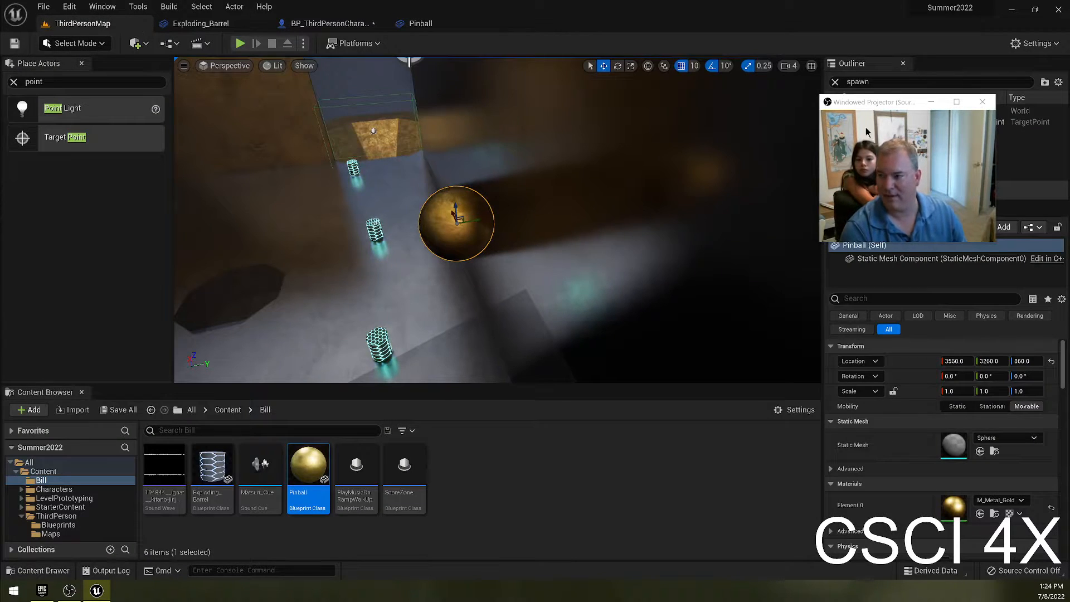
{"action": "left_click_drag", "start_coordinate": [879, 110], "coordinate": [939, 85]}
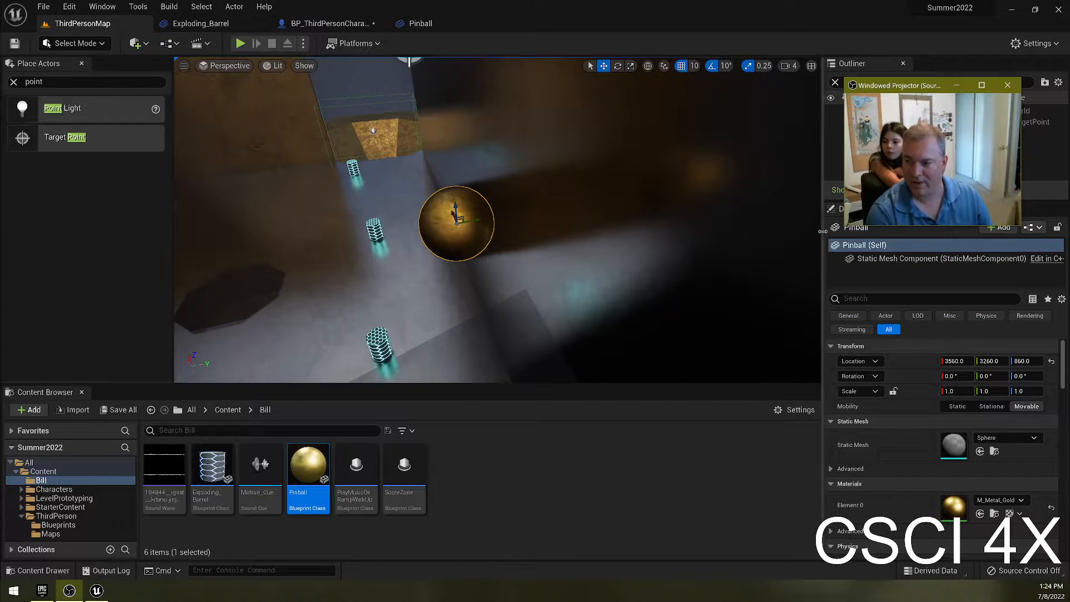
Step: Return to the BP_ThirdPersonCharacter blueprint and compile it
{"action": "left_click", "coordinate": [334, 23]}
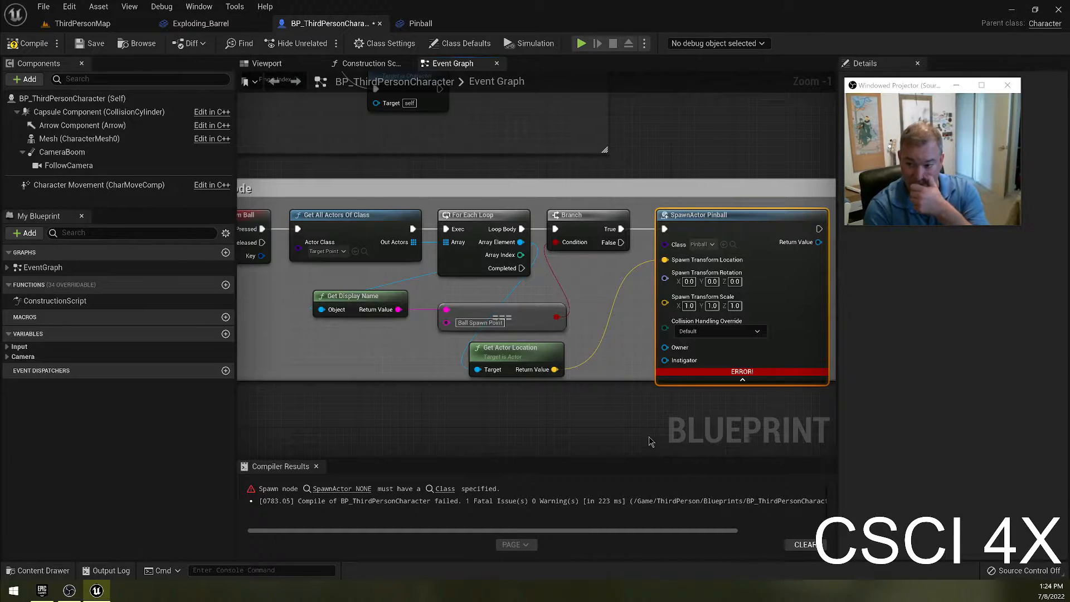
{"action": "left_click", "coordinate": [31, 43]}
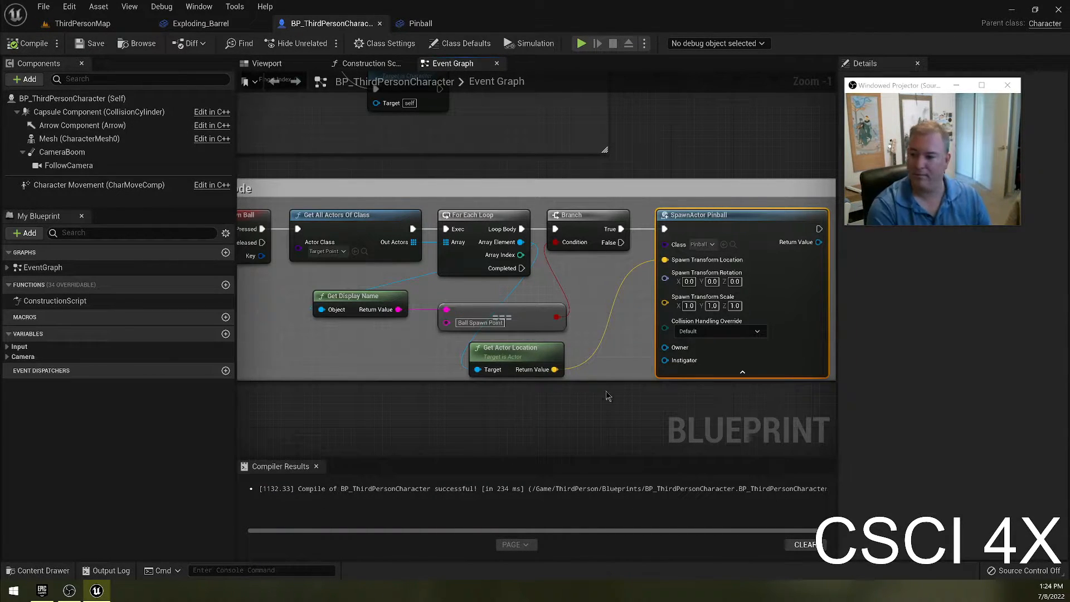
Step: Clear the SpawnActor node's class and set it to Pinball again, and compile and save the blueprint
{"action": "left_click", "coordinate": [712, 245]}
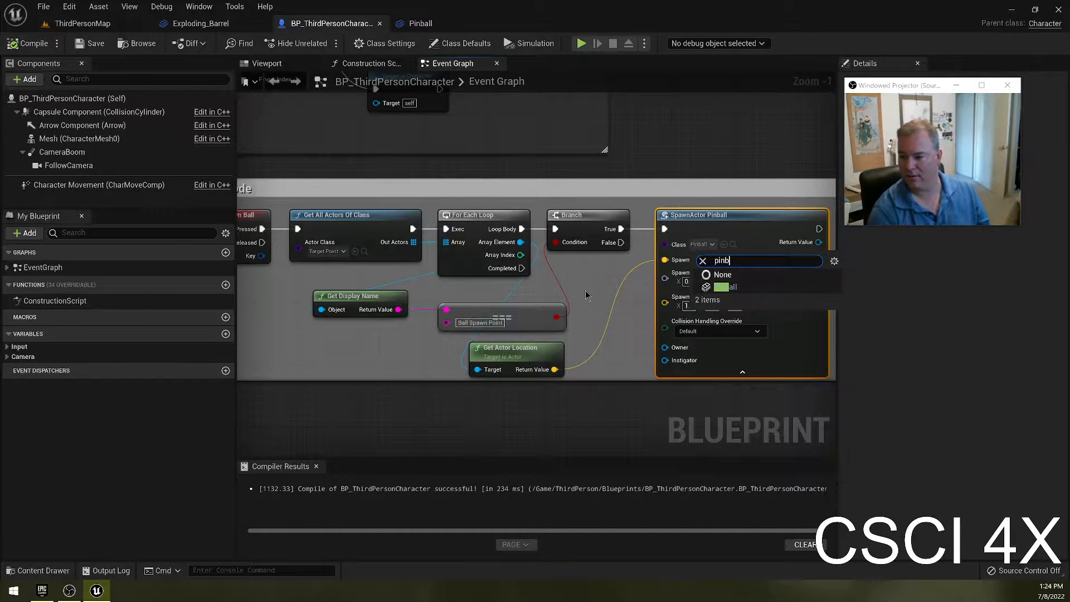
{"action": "left_click", "coordinate": [641, 414]}
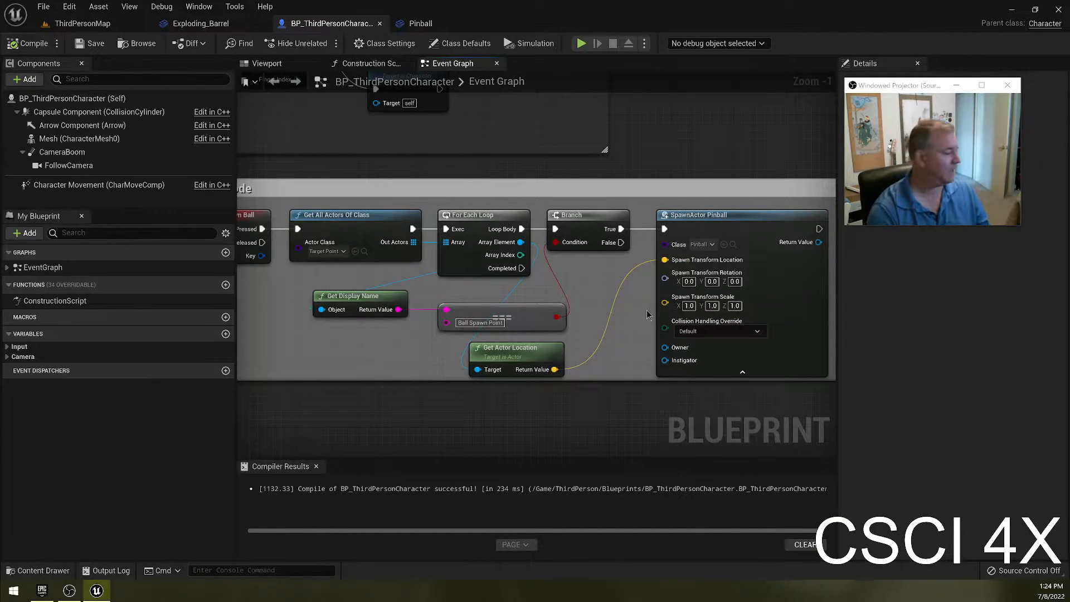
{"action": "left_click", "coordinate": [712, 245]}
{"action": "left_click", "coordinate": [724, 273]}
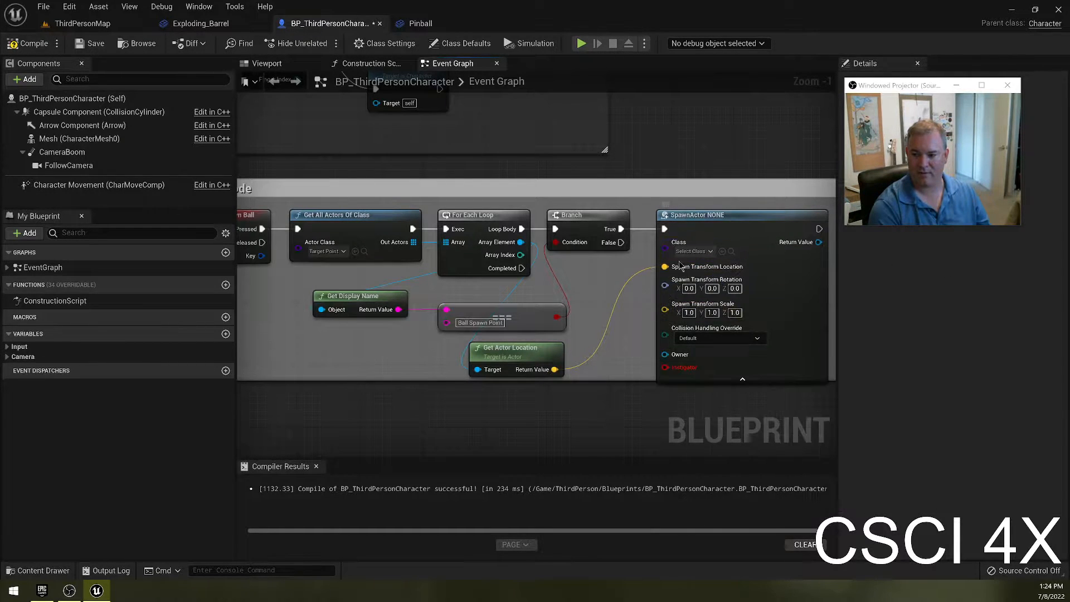
{"action": "left_click", "coordinate": [710, 250]}
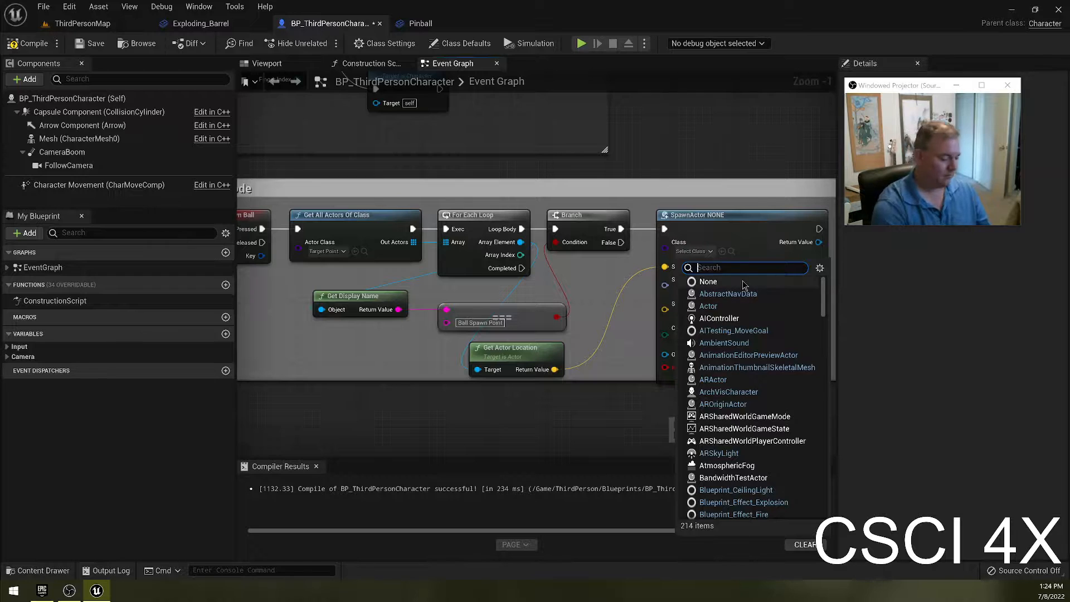
{"action": "type", "text": "pinball"}
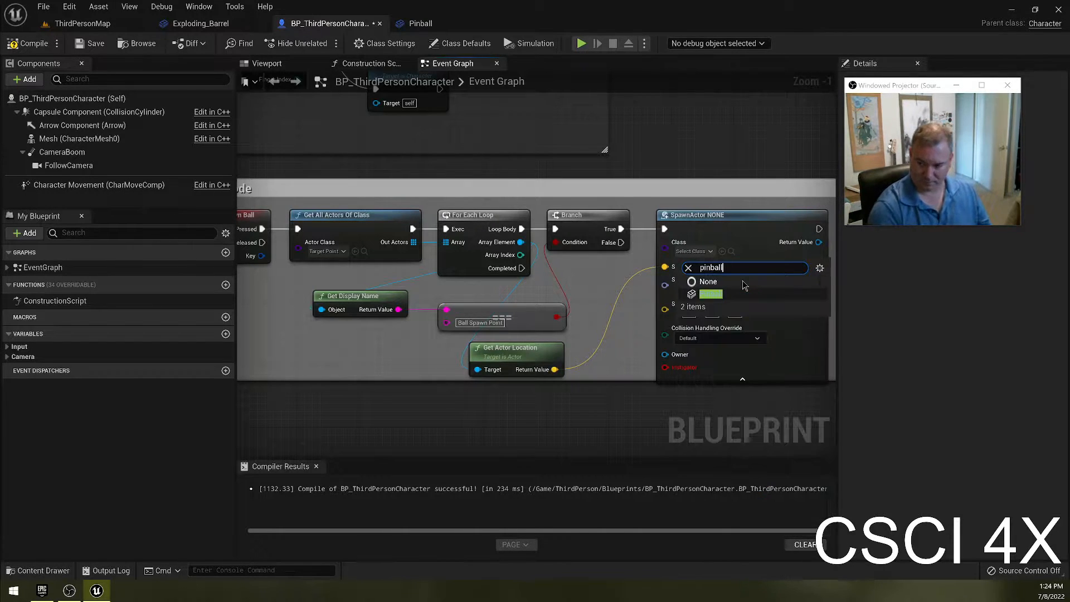
{"action": "left_click", "coordinate": [721, 293]}
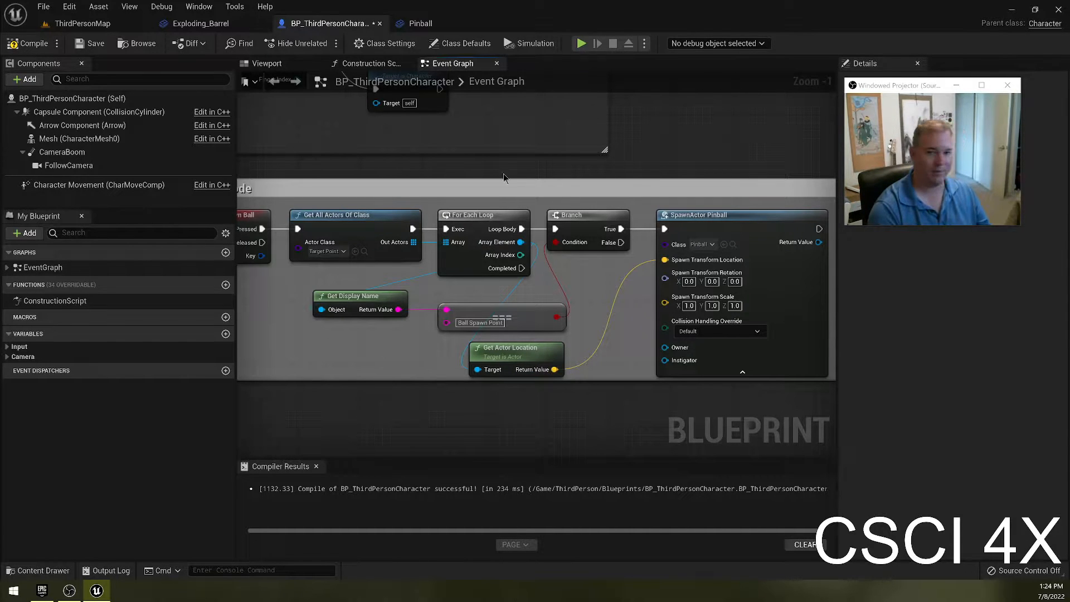
{"action": "left_click", "coordinate": [29, 43]}
{"action": "left_click", "coordinate": [90, 44]}
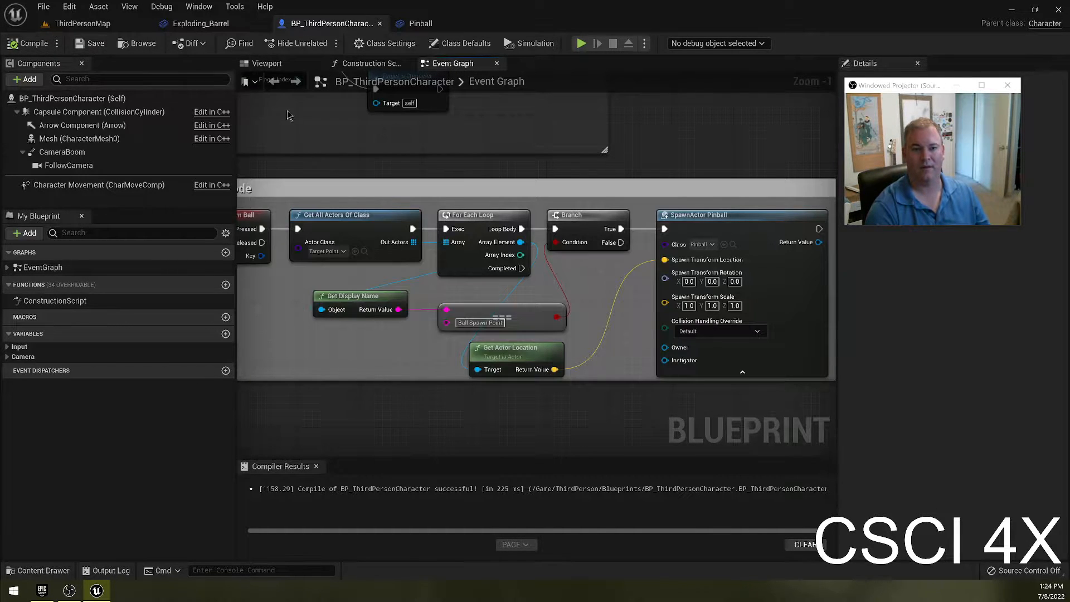
{"action": "left_click", "coordinate": [89, 24]}
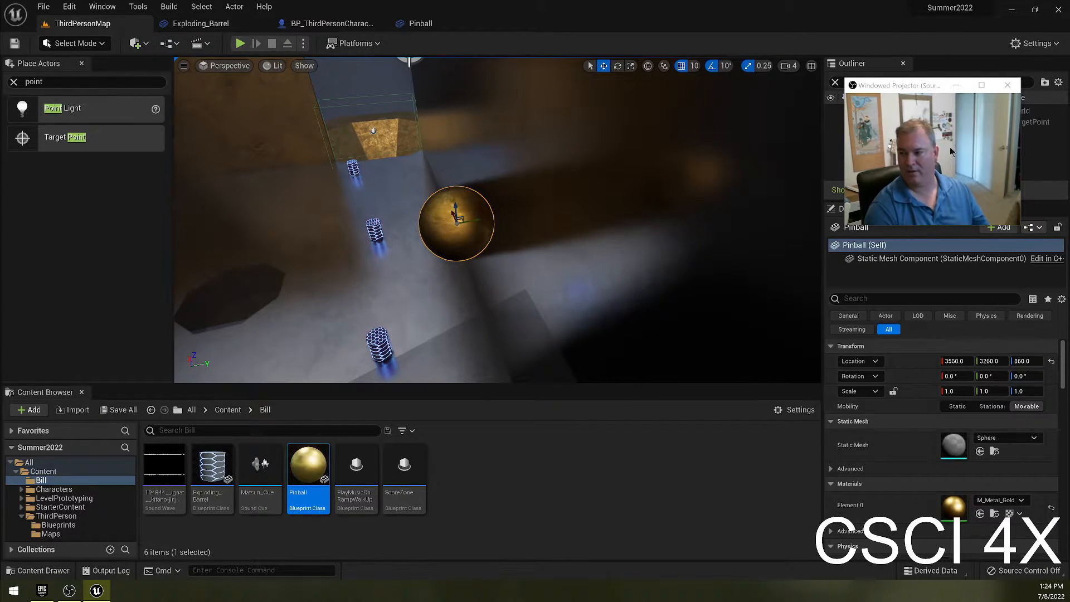
{"action": "left_click", "coordinate": [1034, 227]}
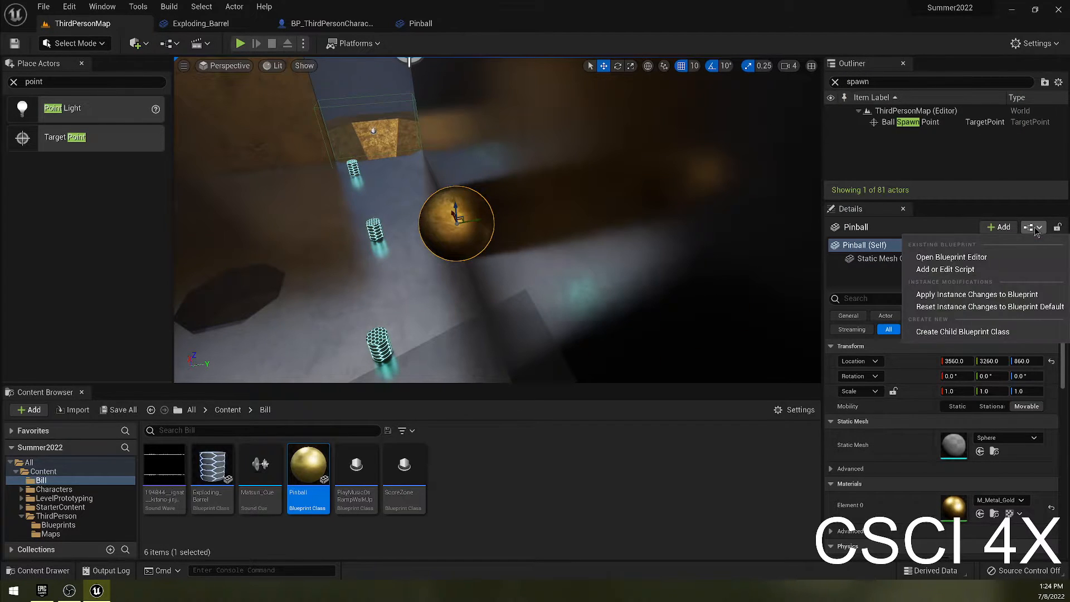
{"action": "left_click", "coordinate": [764, 466]}
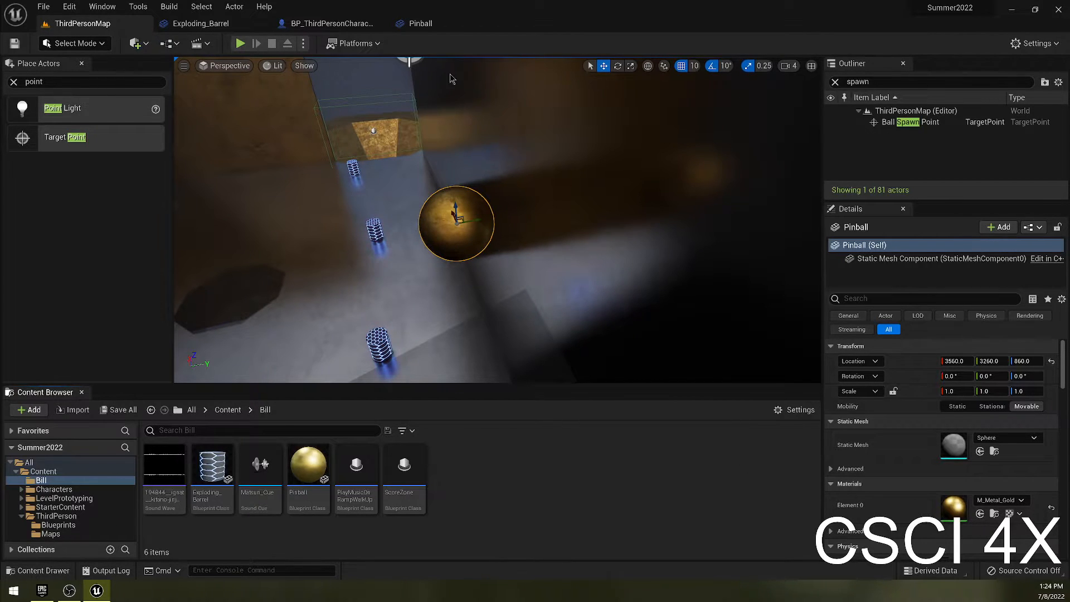
{"action": "left_click", "coordinate": [334, 23]}
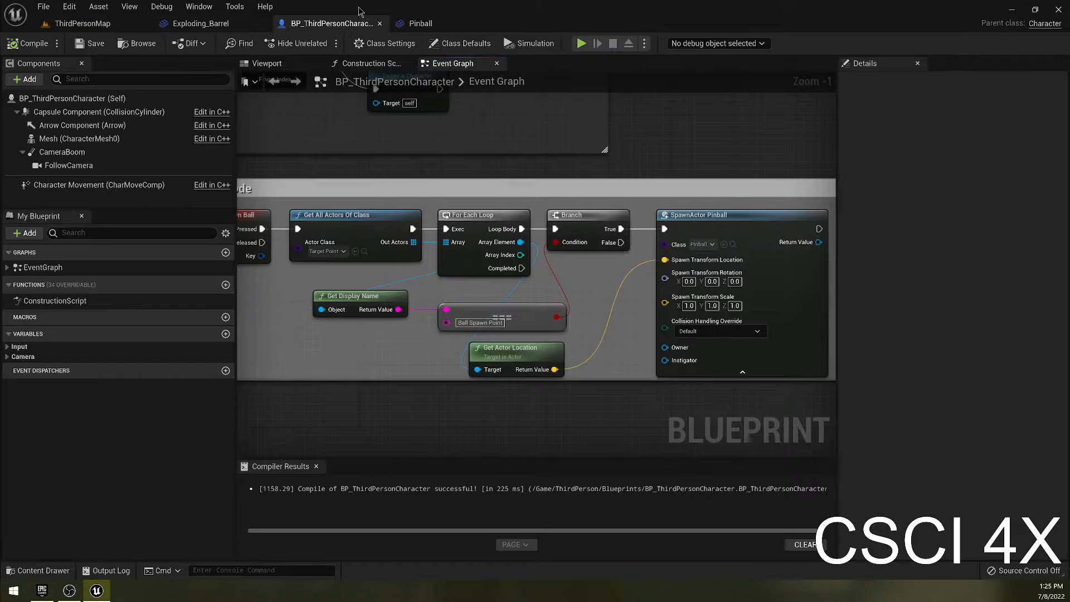
{"action": "left_click", "coordinate": [419, 23]}
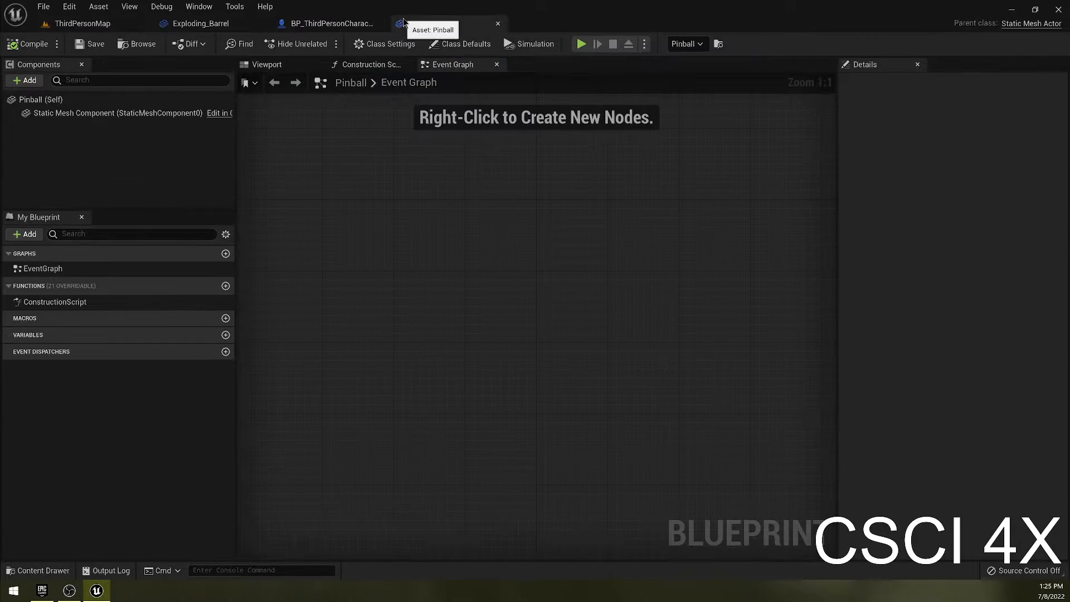
{"action": "left_click", "coordinate": [331, 23]}
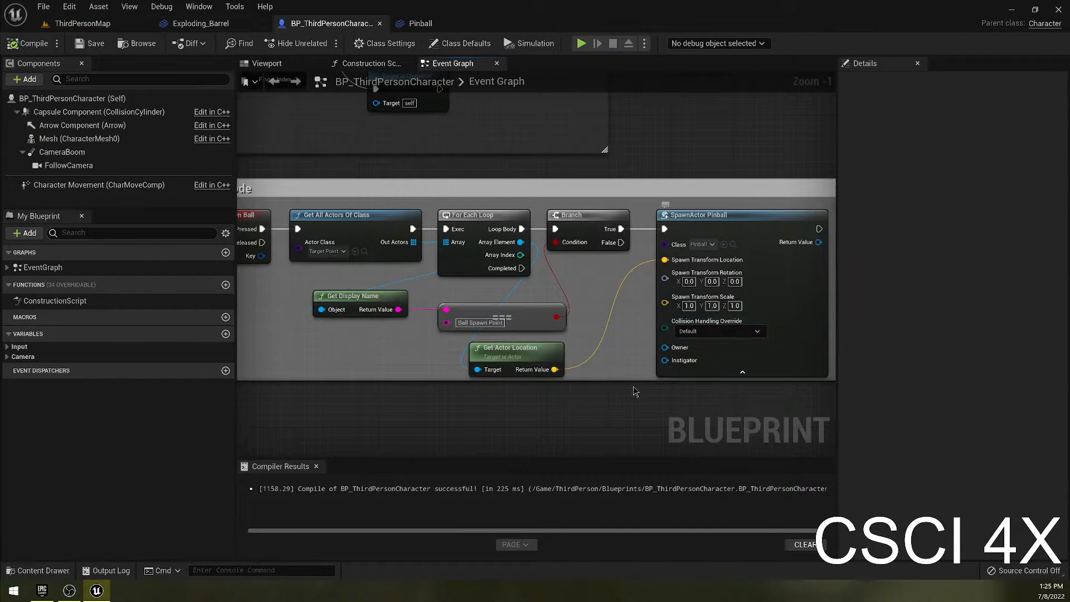
Step: Try compiling and adding a Self reference node wired to the SpawnActor Pinball node's Owner pin, placed below the comment box
{"action": "mouse_move", "coordinate": [674, 352]}
{"action": "left_click", "coordinate": [28, 43]}
{"action": "left_click_drag", "start_coordinate": [665, 360], "coordinate": [641, 338]}
{"action": "type", "text": "self"}
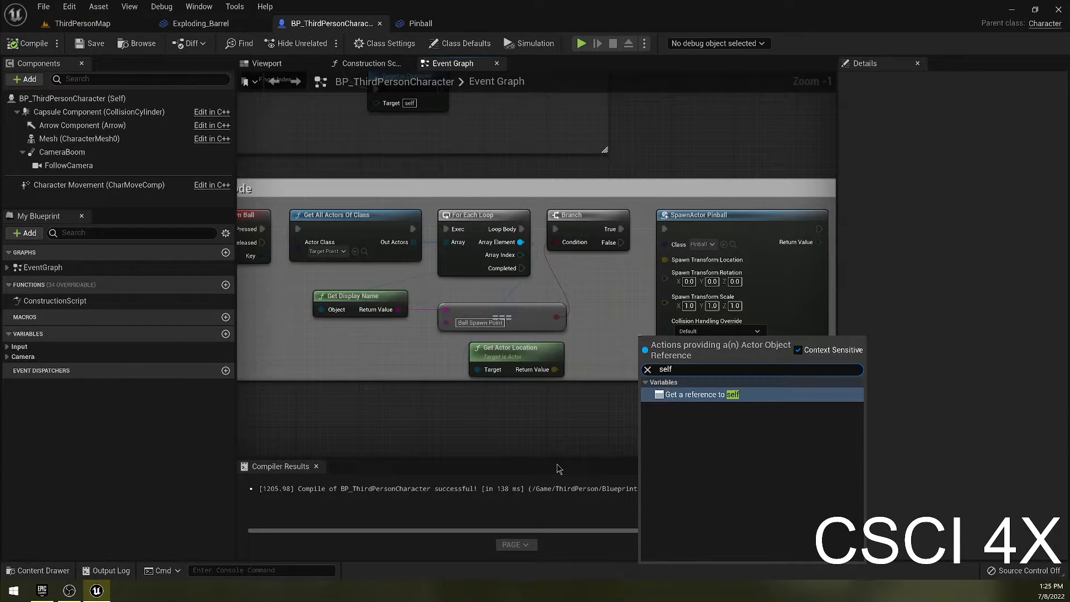
{"action": "left_click", "coordinate": [658, 397]}
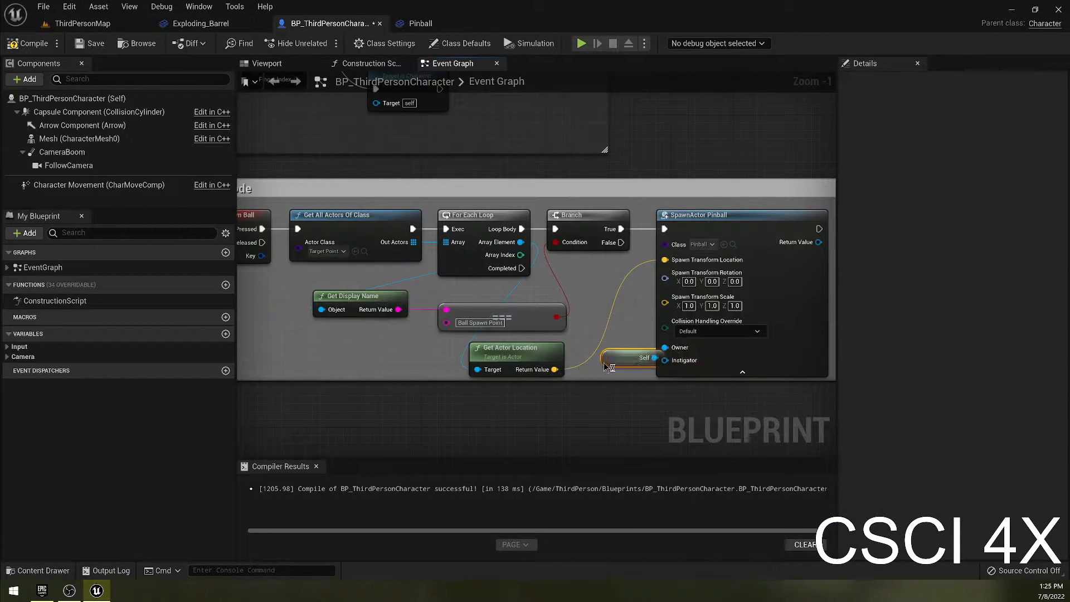
{"action": "left_click_drag", "start_coordinate": [588, 331], "coordinate": [580, 410]}
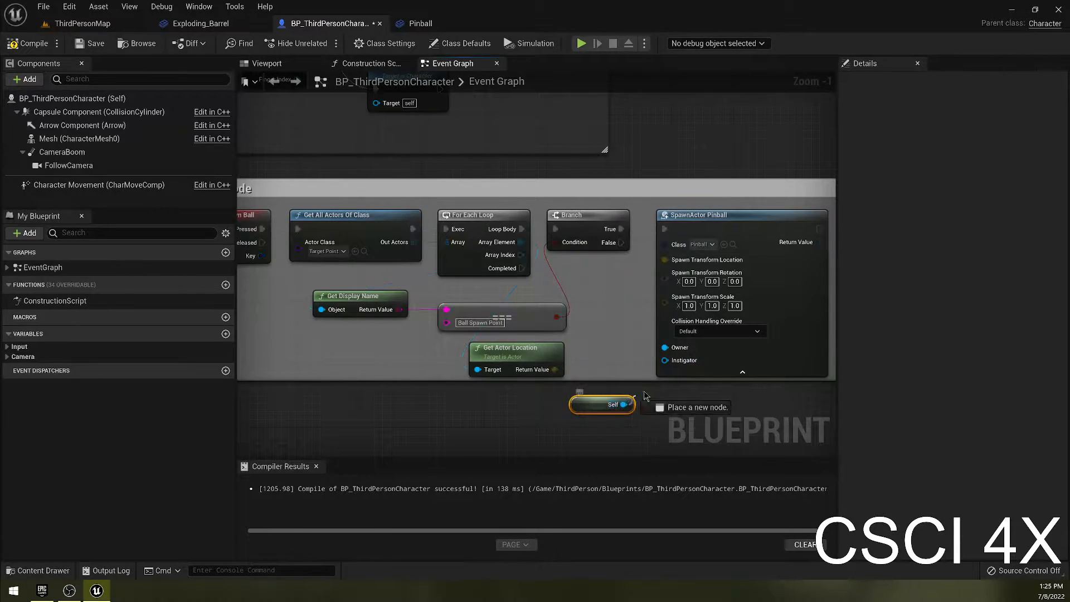
Step: Extend the spawn logic's comment box downward so that it encloses the Self node
{"action": "left_click", "coordinate": [632, 188]}
{"action": "left_click_drag", "start_coordinate": [454, 381], "coordinate": [470, 456]}
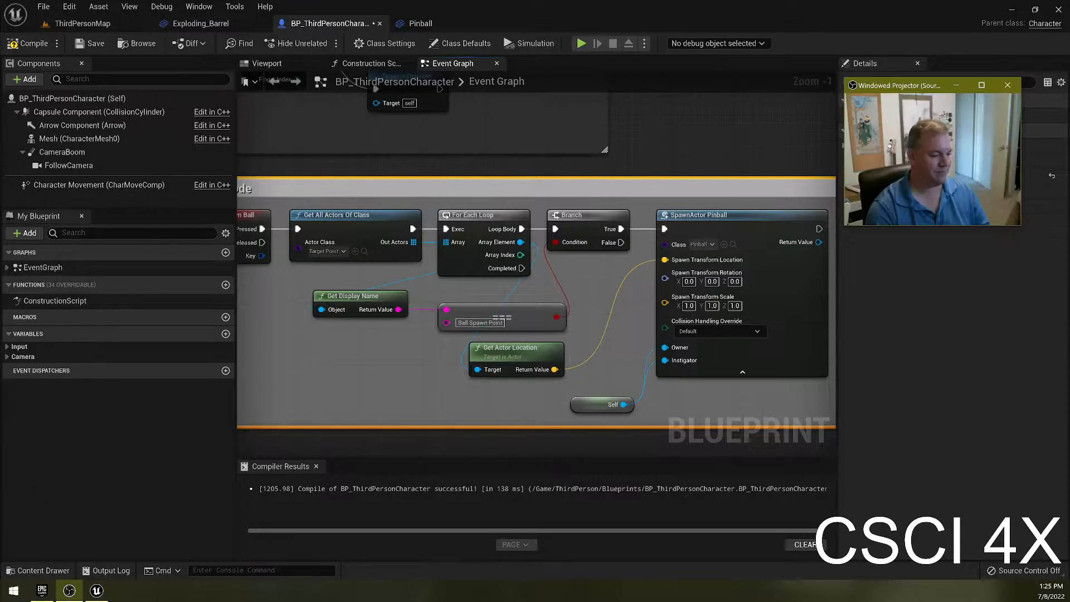
Step: Delete the Self reference node feeding the SpawnActor Pinball node's Owner and Instigator pins
{"action": "left_click", "coordinate": [581, 386]}
{"action": "right_click", "coordinate": [582, 388]}
{"action": "type", "text": "self"}
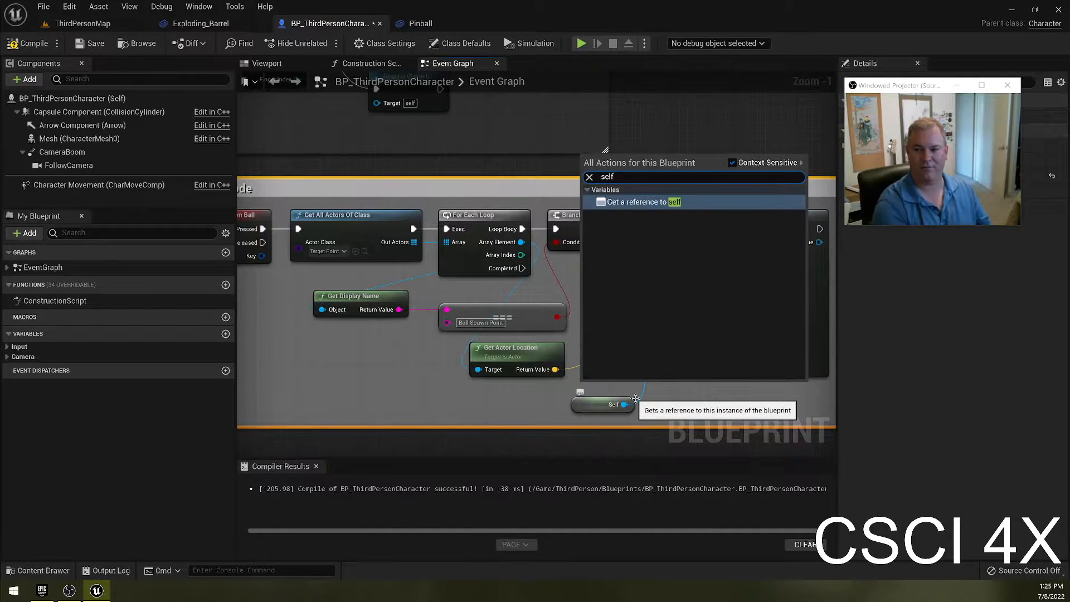
{"action": "left_click", "coordinate": [471, 400]}
{"action": "left_click_drag", "start_coordinate": [655, 352], "coordinate": [671, 351]}
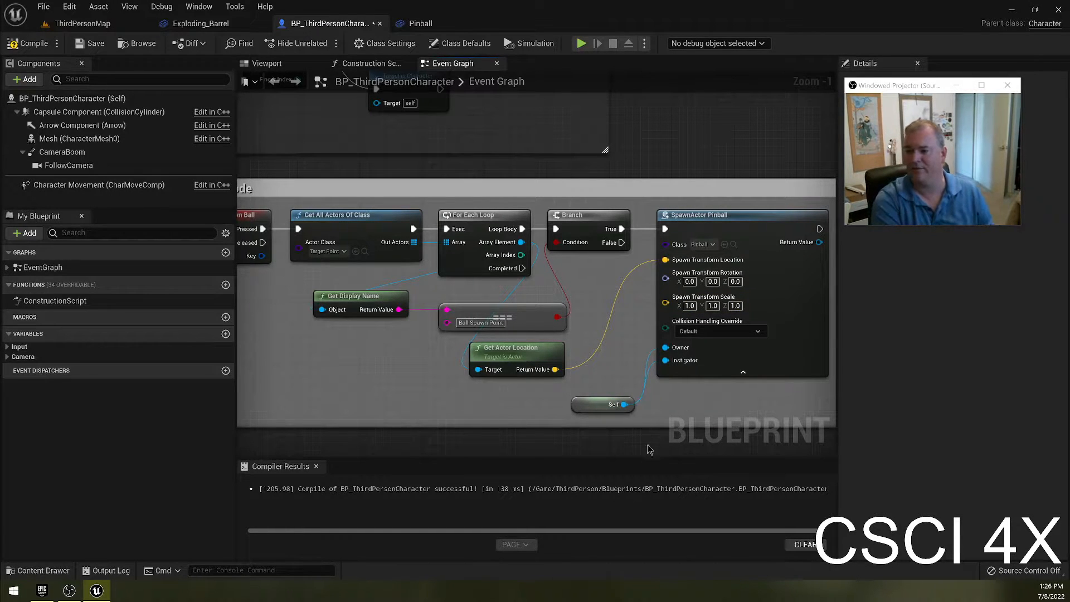
{"action": "left_click", "coordinate": [596, 402]}
{"action": "key", "text": "Delete"}
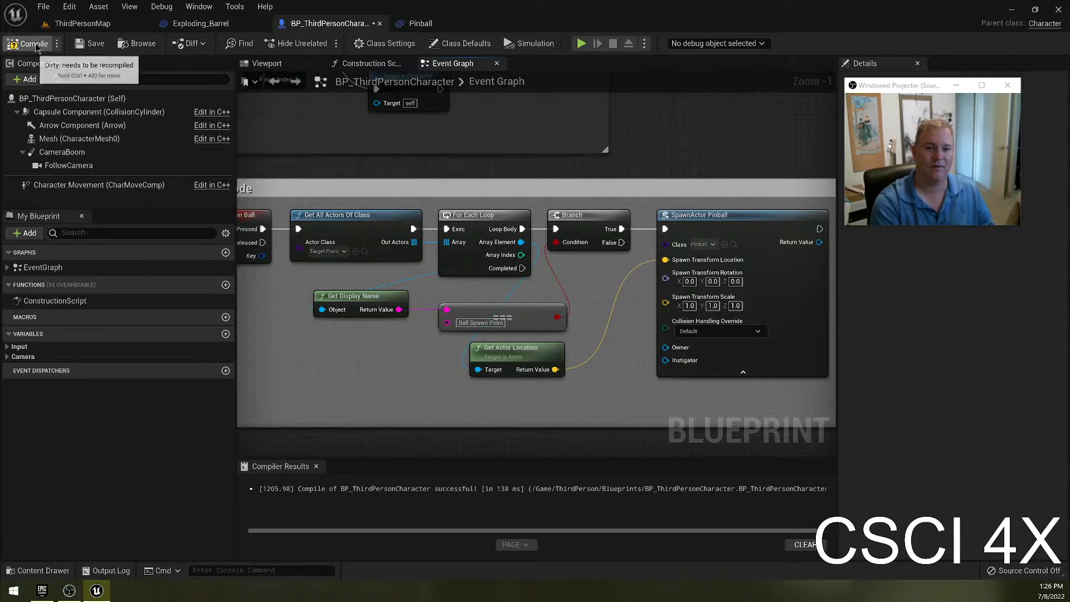
Step: Play-test ThirdPersonMap, spawning pinballs and running the character to the barrel area, and stop the session
{"action": "left_click", "coordinate": [71, 27]}
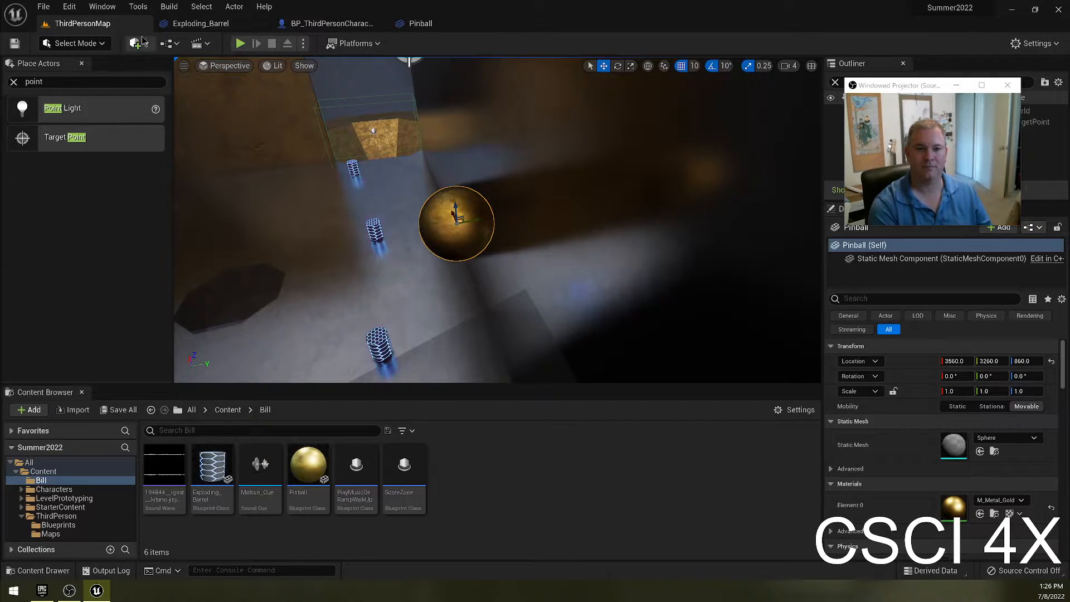
{"action": "left_click", "coordinate": [239, 44]}
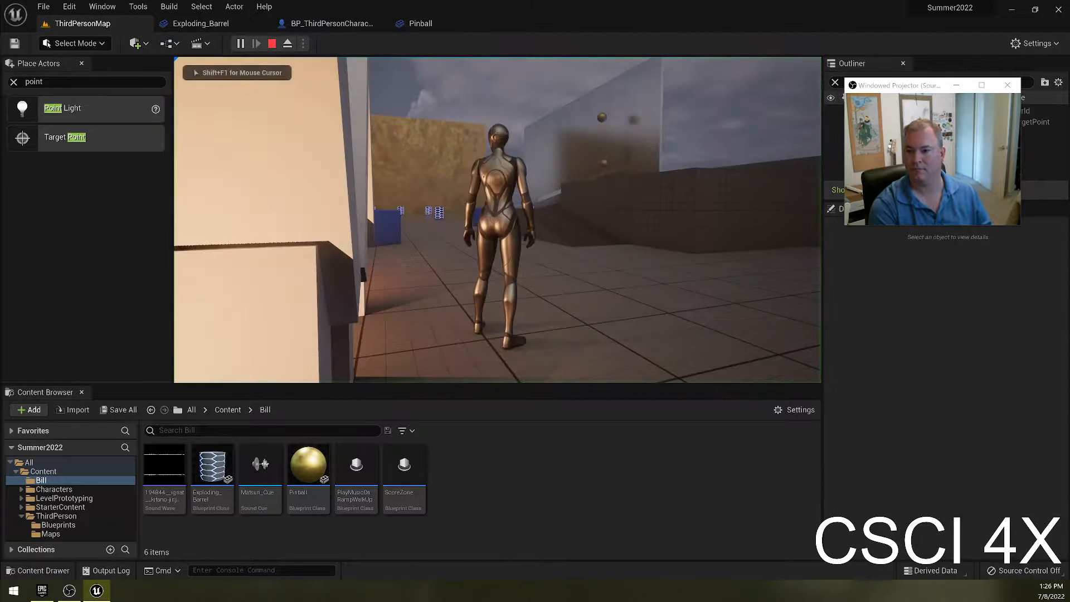
{"action": "key", "text": "w"}
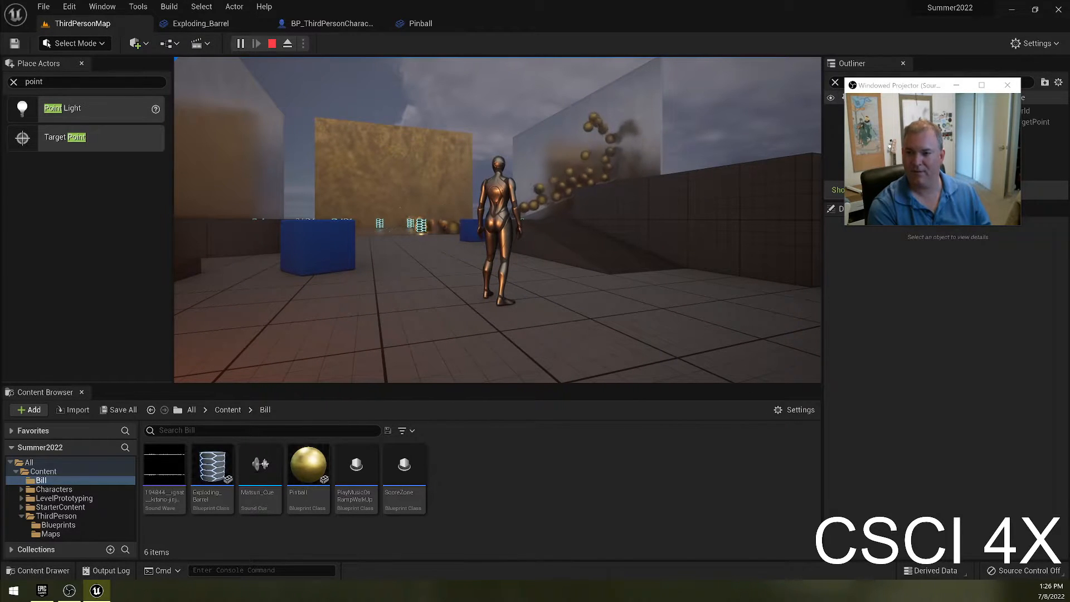
{"action": "key", "text": "w"}
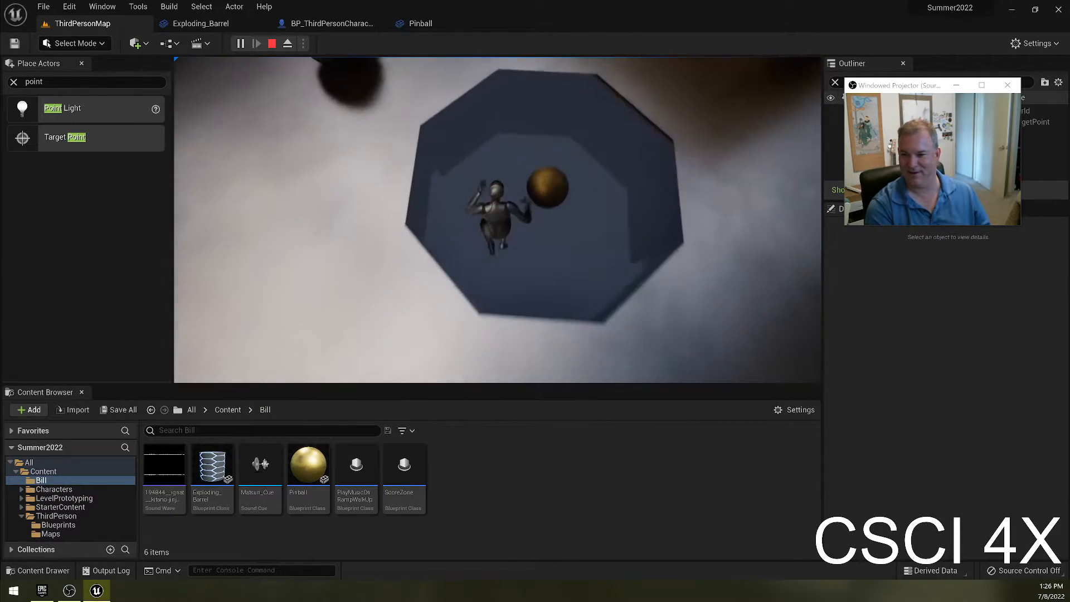
{"action": "key", "text": "Escape"}
Step: Place a Cube shape in the level next to the edge of the reflective metal floor
{"action": "right_click_drag", "start_coordinate": [372, 155], "coordinate": [217, 146]}
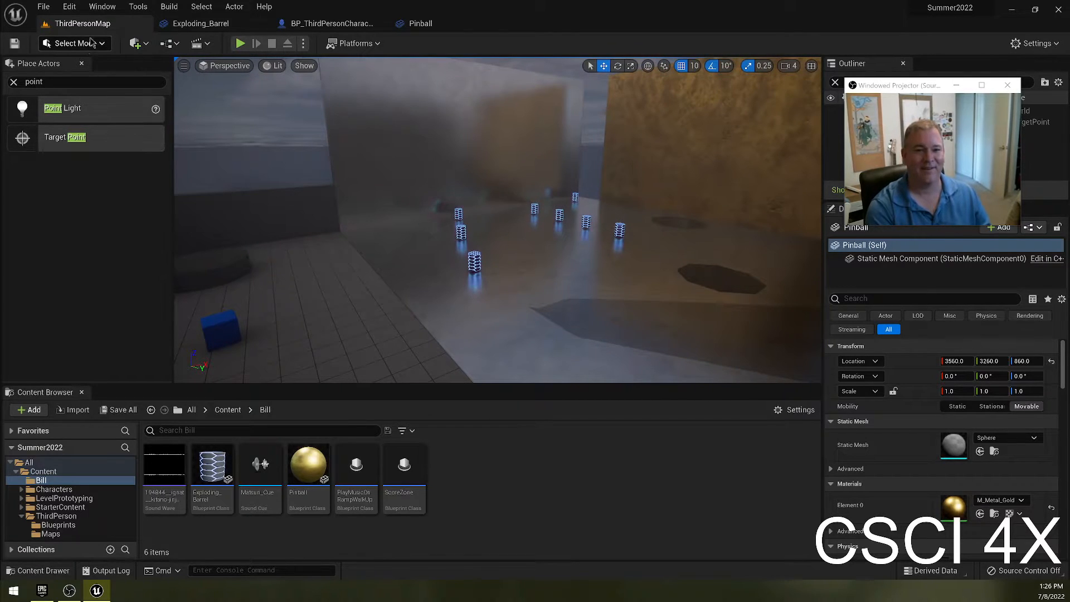
{"action": "left_click", "coordinate": [14, 83]}
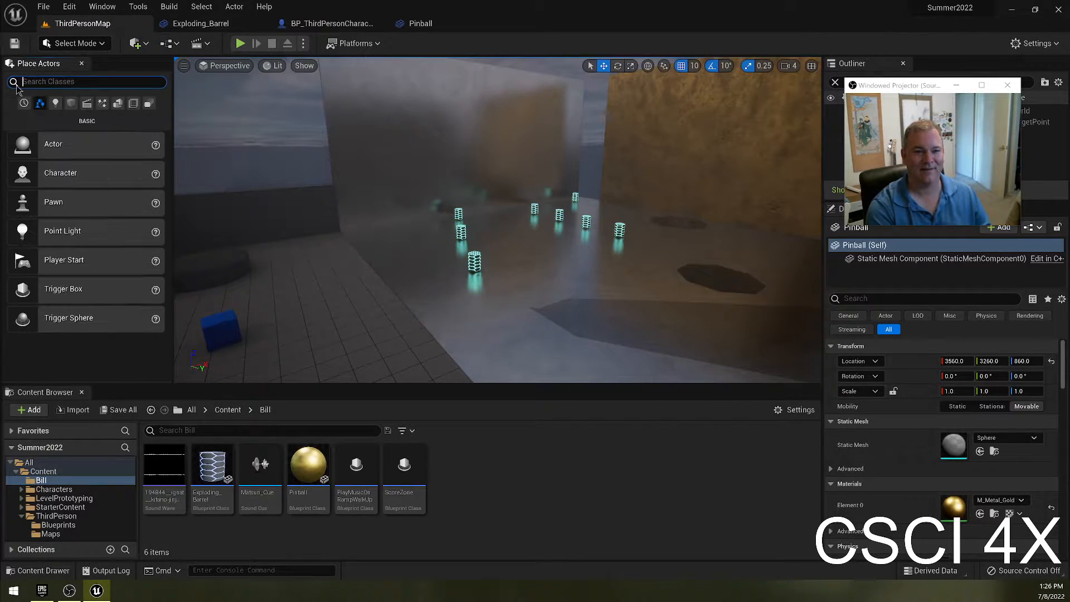
{"action": "left_click", "coordinate": [70, 104]}
{"action": "left_click_drag", "start_coordinate": [146, 186], "coordinate": [387, 314]}
{"action": "key", "text": "r"}
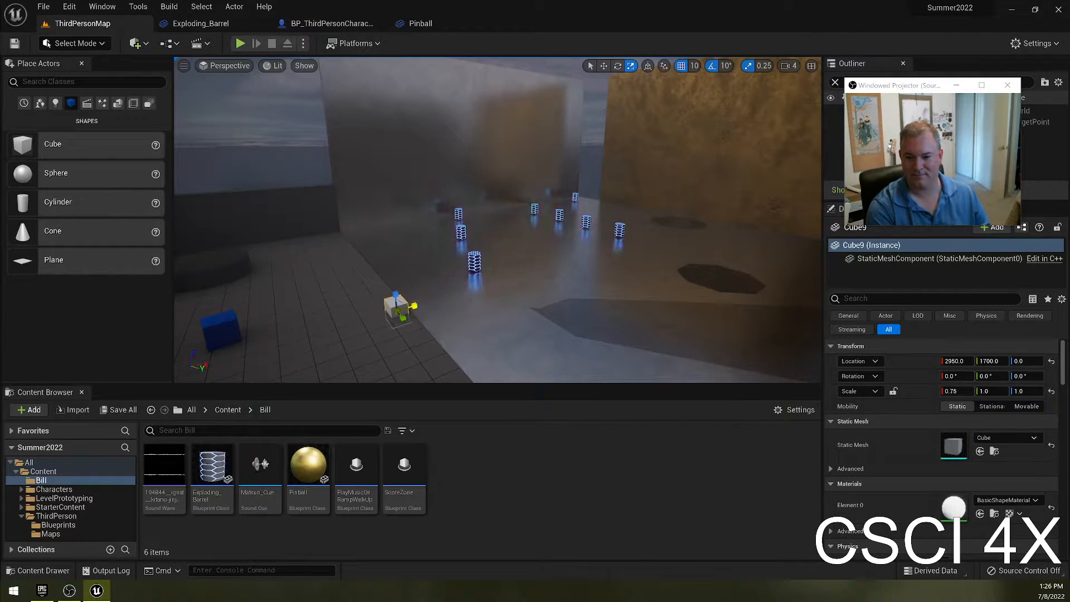
Step: Move the cube to X 3010 and scale it to 0.5 in X and 34 in Y as a long rail along the metal floor
{"action": "key", "text": "w"}
{"action": "left_click_drag", "start_coordinate": [414, 306], "coordinate": [449, 343]}
{"action": "key", "text": "r"}
{"action": "right_click_drag", "start_coordinate": [435, 301], "coordinate": [287, 252]}
{"action": "right_click_drag", "start_coordinate": [446, 193], "coordinate": [399, 211]}
Step: Find the M_Metal_Chrome material by searching all content for "chrome" and apply it to the long cube
{"action": "left_click", "coordinate": [199, 429]}
{"action": "type", "text": "chrom"}
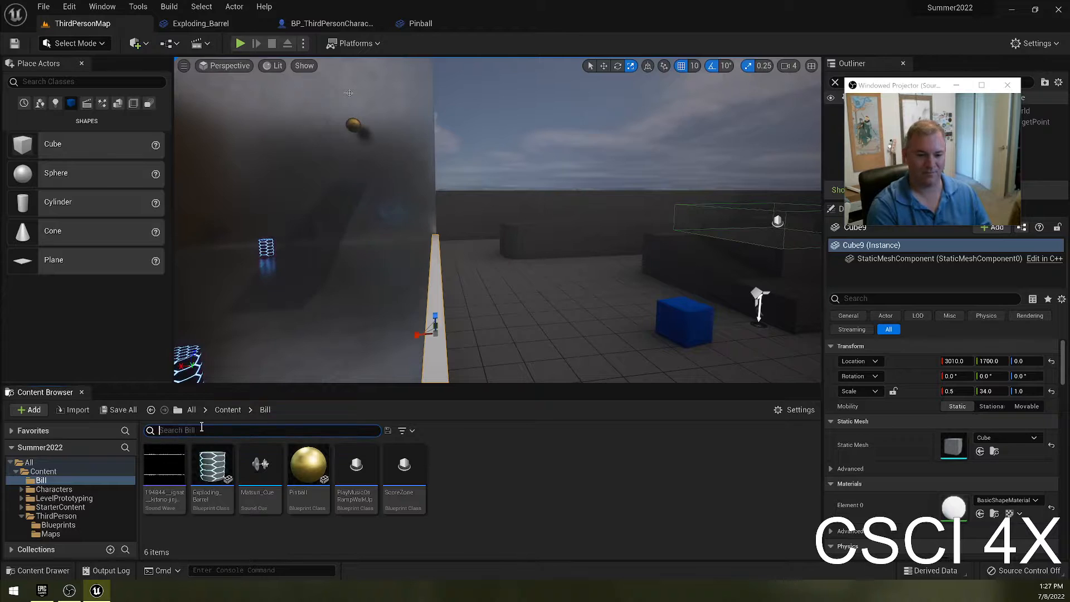
{"action": "type", "text": "e"}
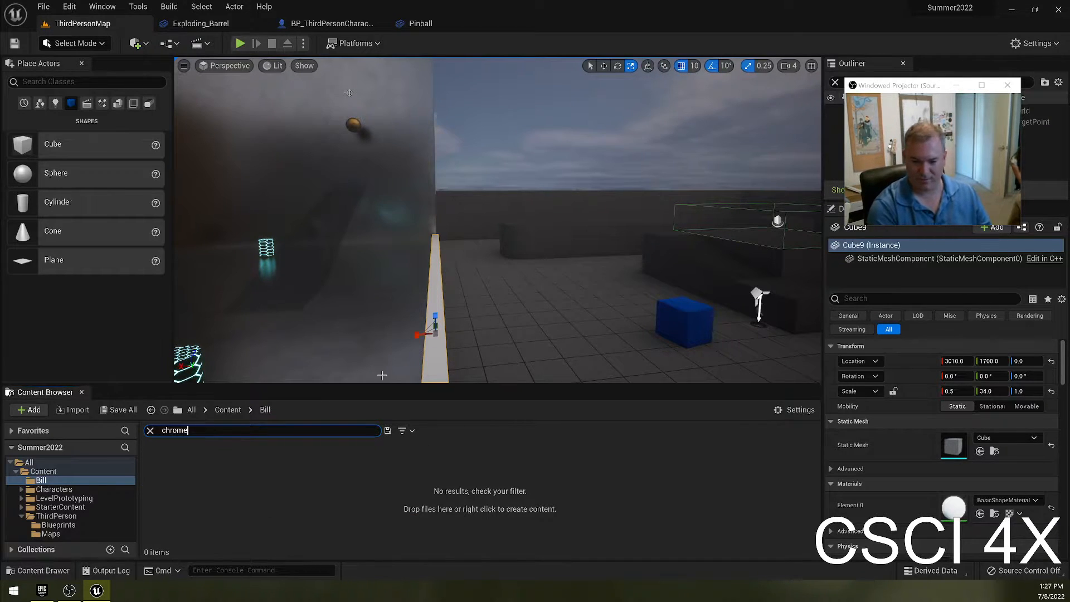
{"action": "left_click", "coordinate": [42, 470]}
{"action": "left_click", "coordinate": [164, 465]}
{"action": "left_click_drag", "start_coordinate": [165, 465], "coordinate": [432, 356]}
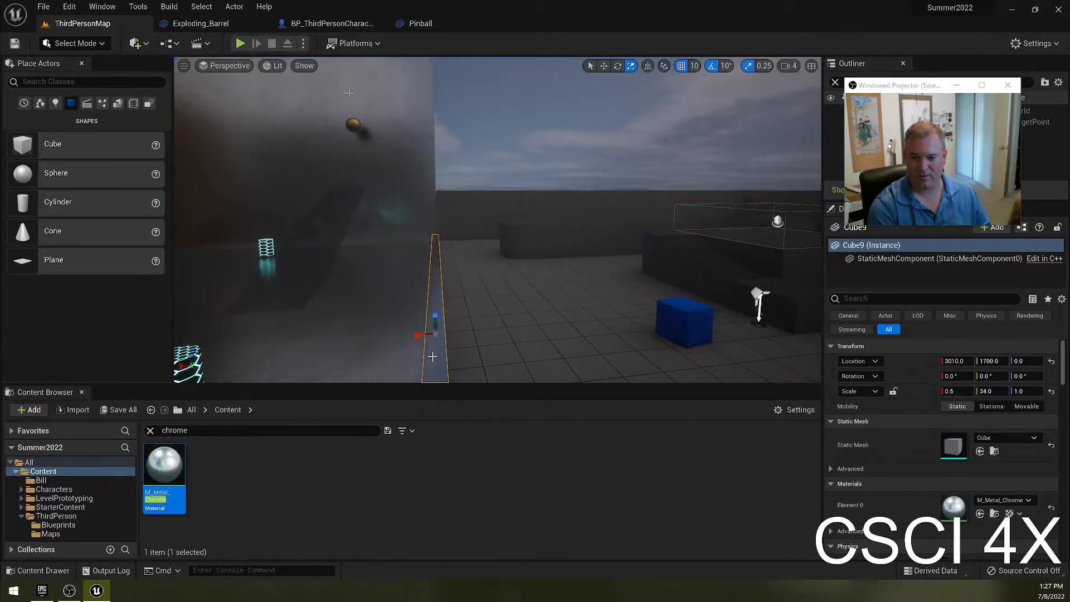
Step: Play-test the level, running the character to the chrome rail while pinballs spawn onto the metal floor
{"action": "left_click", "coordinate": [240, 43]}
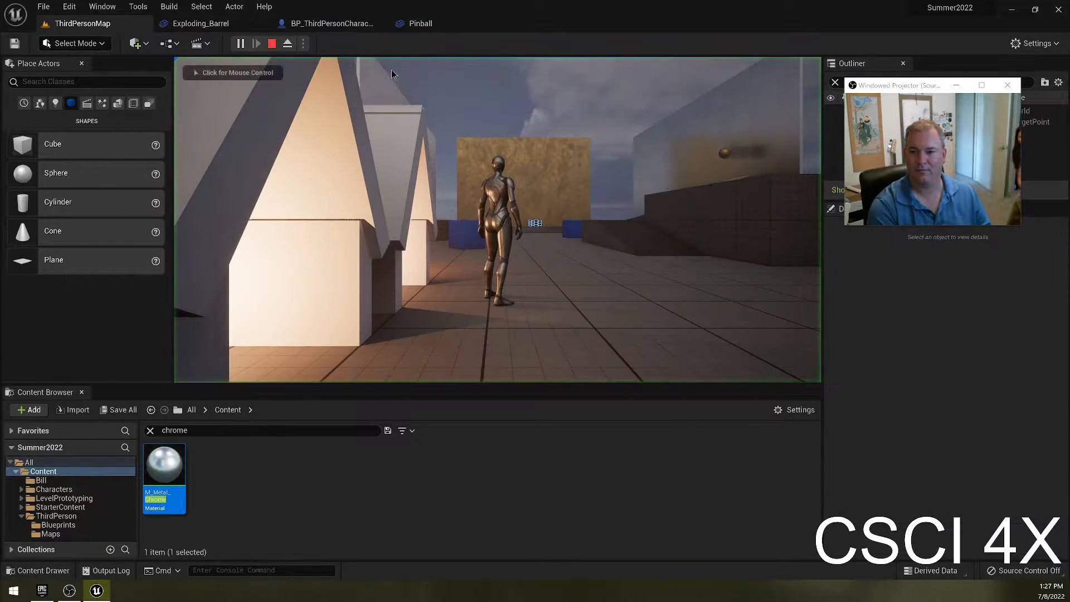
{"action": "key", "text": "w"}
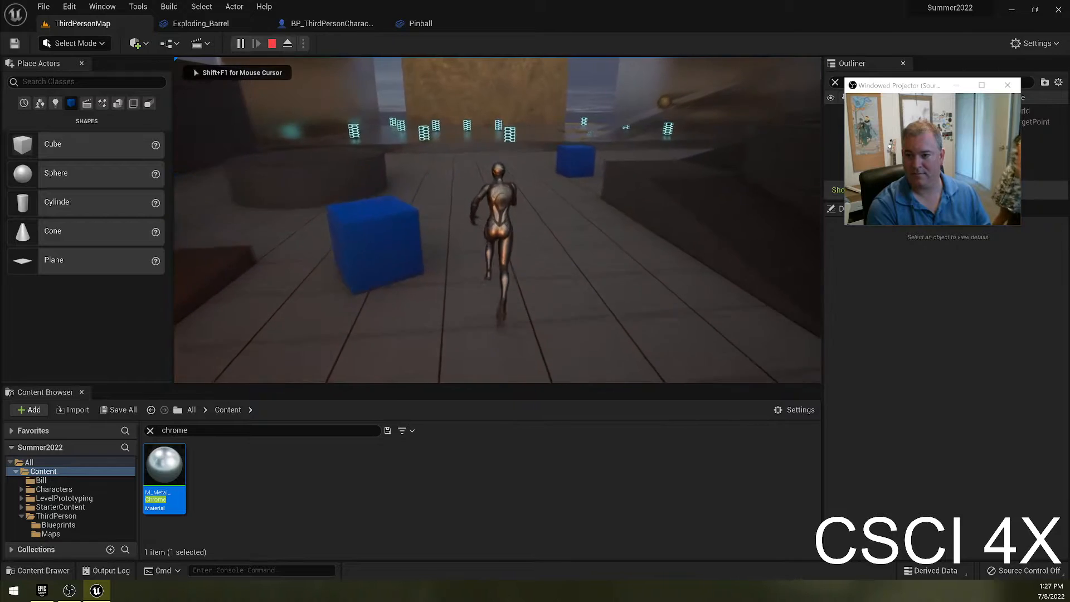
{"action": "key", "text": "w"}
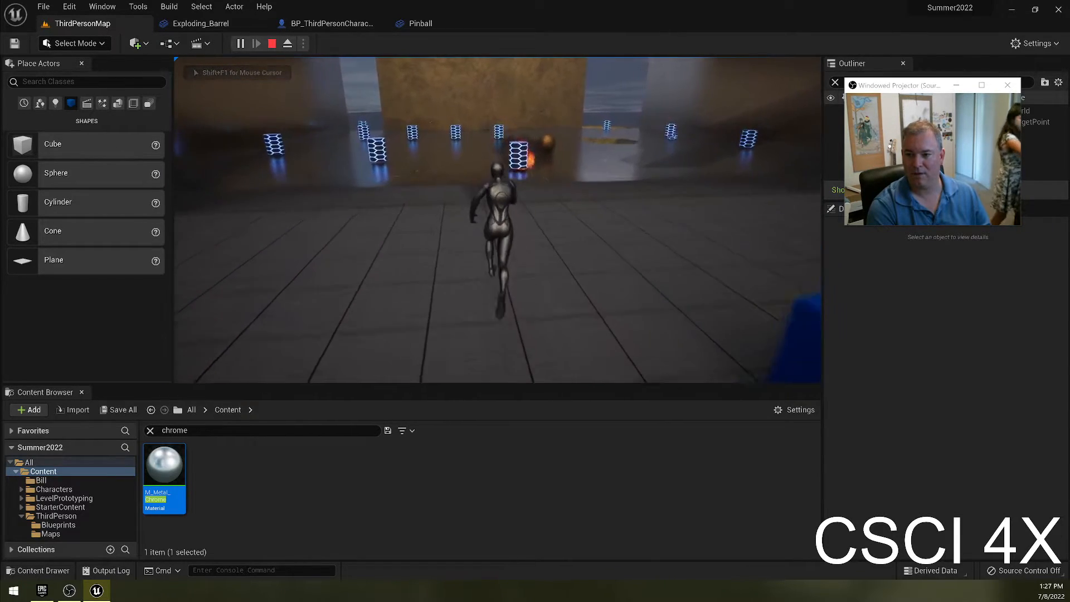
{"action": "key", "text": "w"}
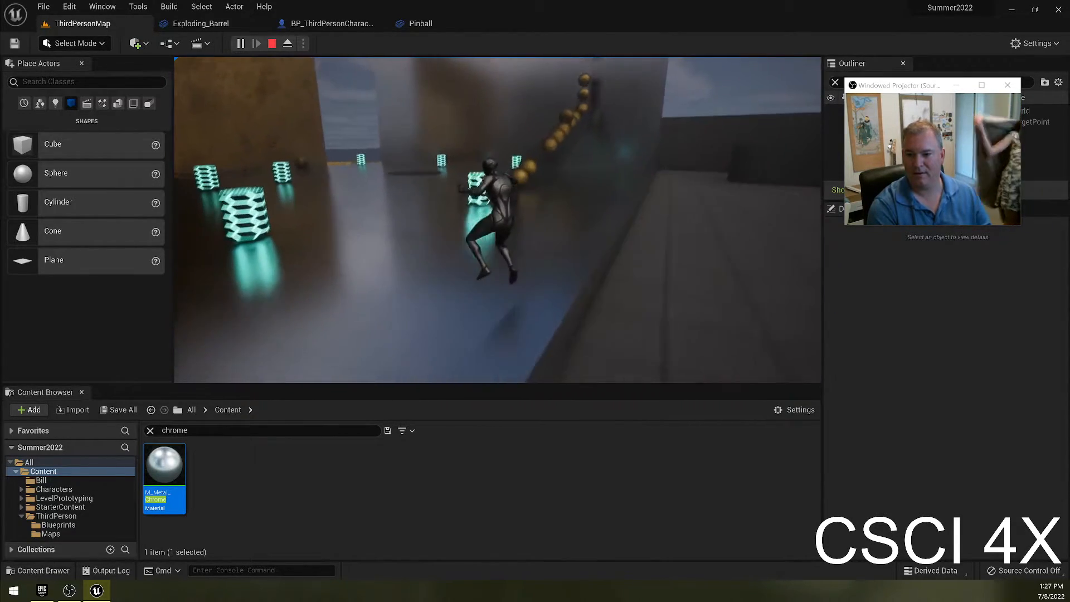
Step: Run and jump the character through the pinball arena among the spawned balls and glowing bumpers, and end the play session
{"action": "key", "text": "w"}
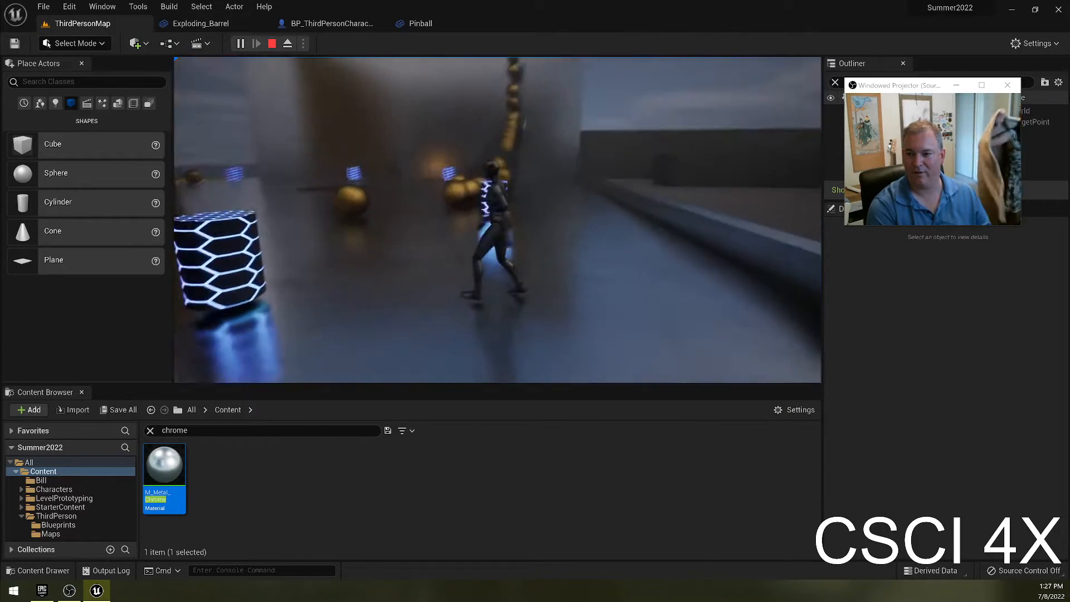
{"action": "key", "text": "w"}
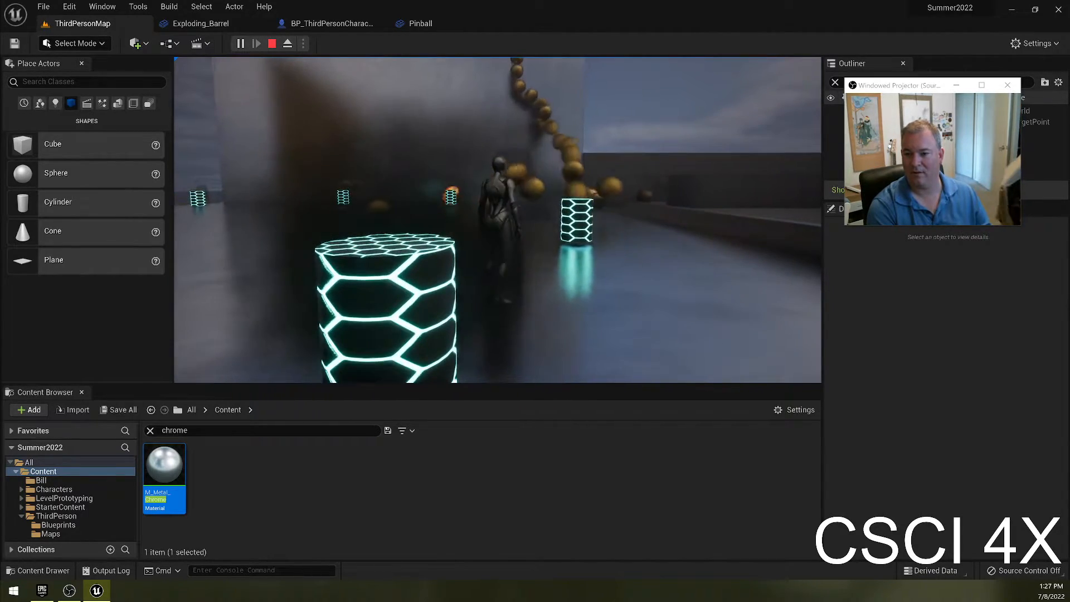
{"action": "key", "text": "w"}
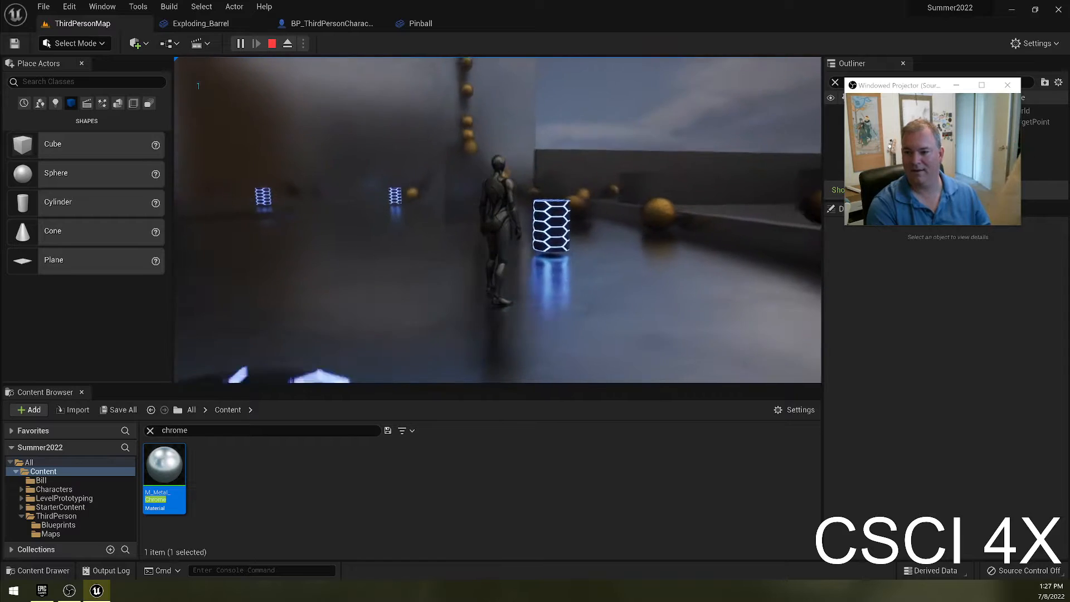
{"action": "key", "text": "w"}
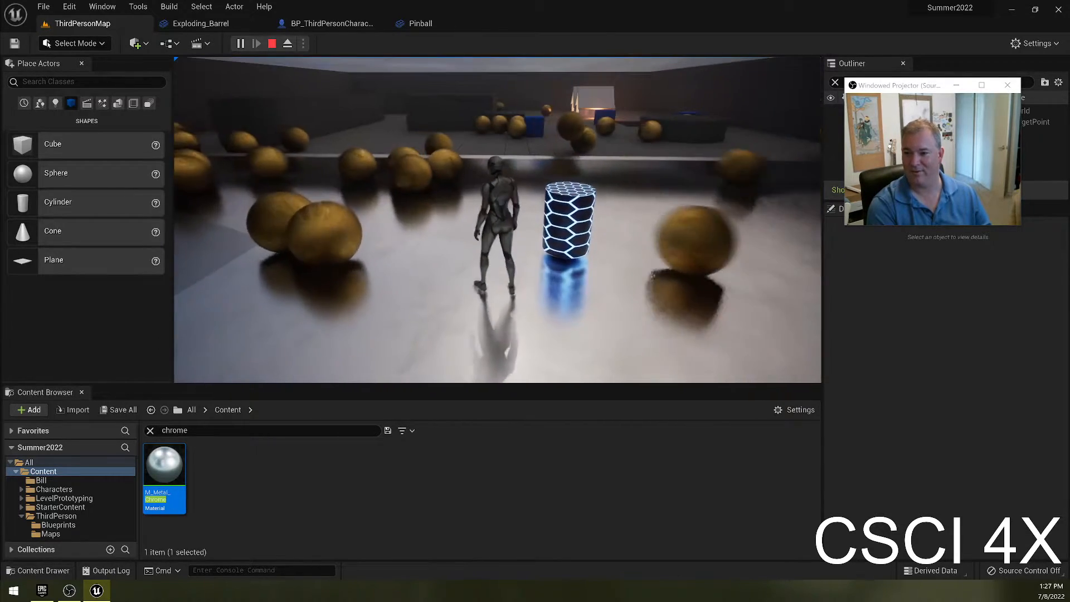
{"action": "key", "text": "w"}
{"action": "key", "text": "w"}
{"action": "key", "text": "space"}
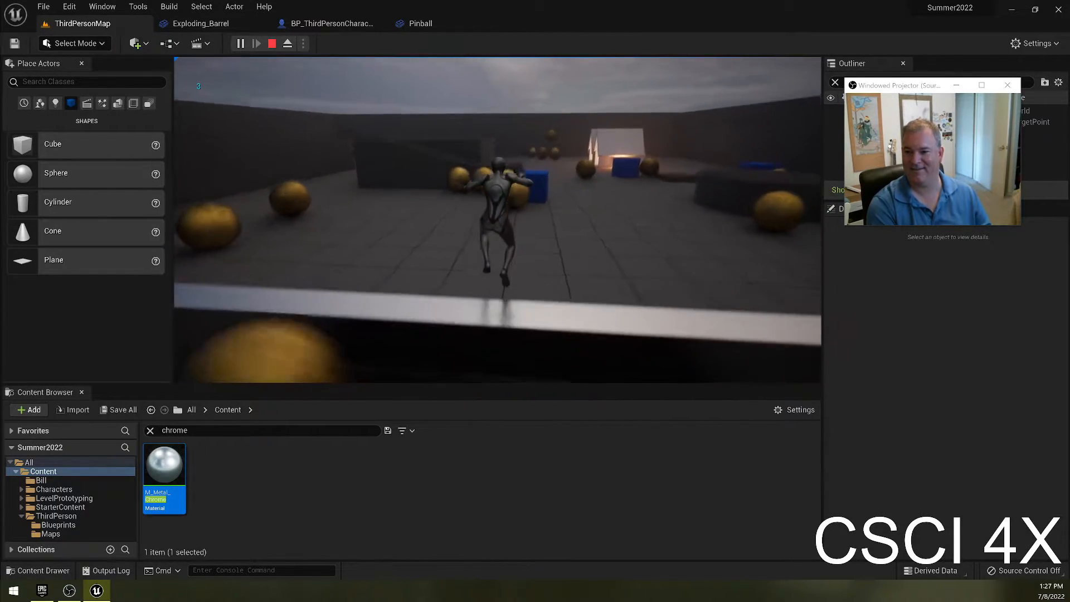
{"action": "key", "text": "Escape"}
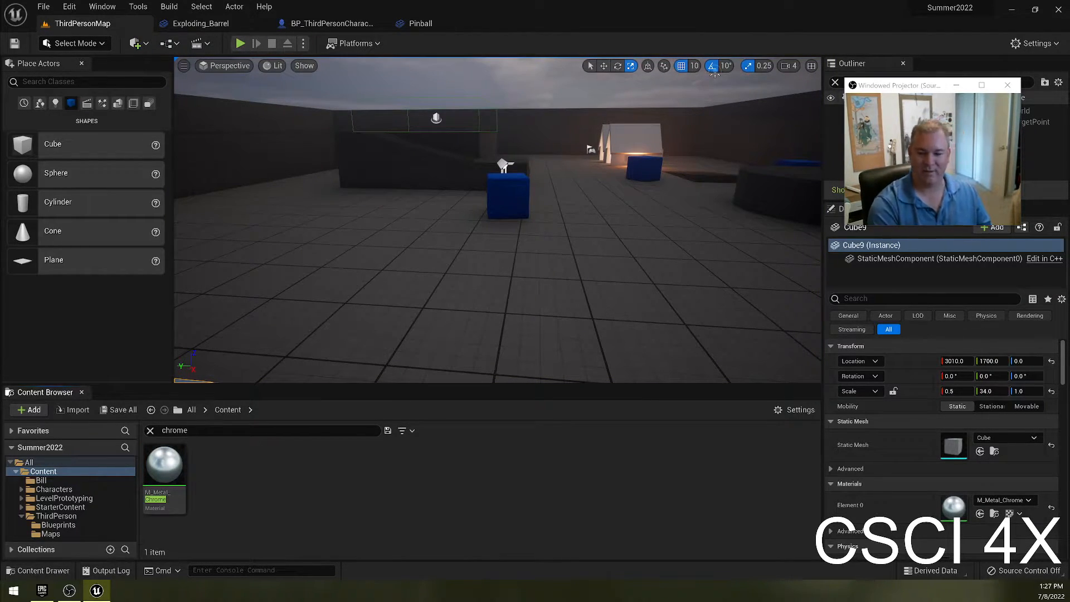
Step: Try splitting the Spawn Transform Scale pin of the SpawnActor Pinball node in BP_ThirdPersonCharacter, and recombine it
{"action": "left_click", "coordinate": [334, 26]}
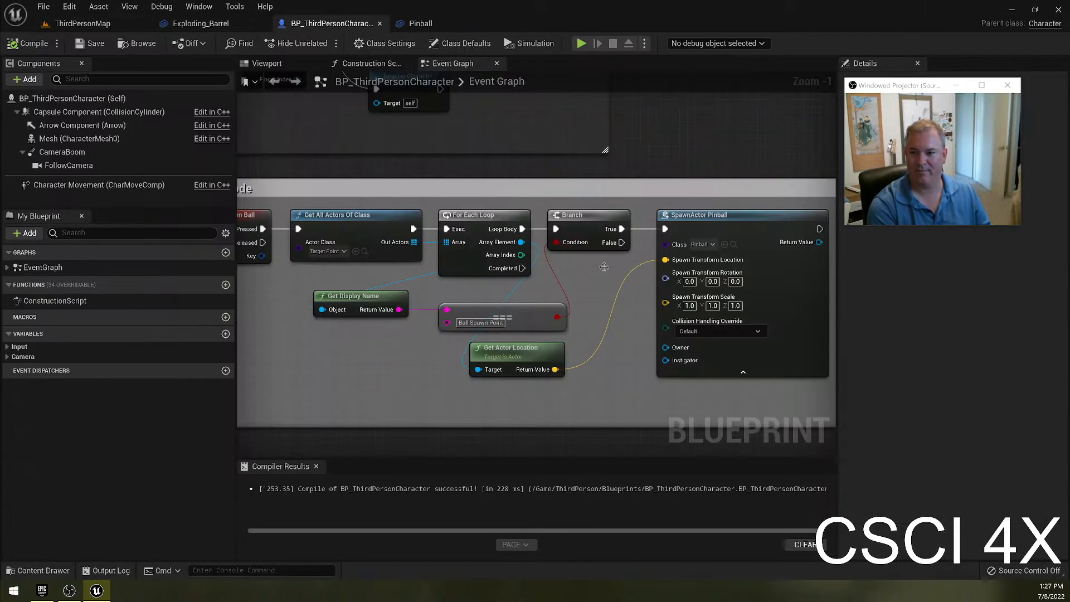
{"action": "right_click_drag", "start_coordinate": [635, 376], "coordinate": [564, 363]}
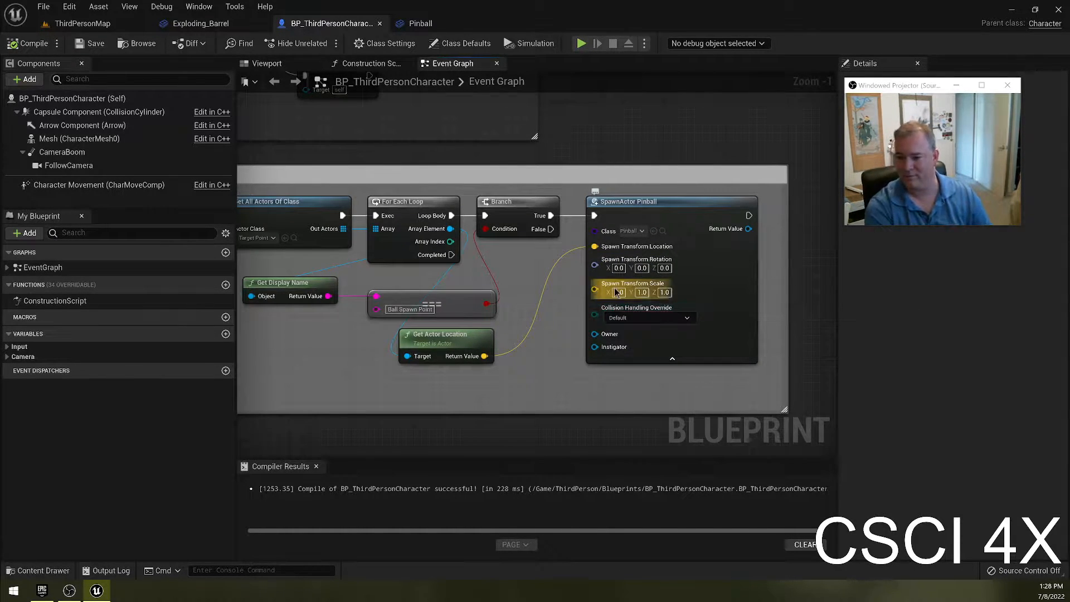
{"action": "right_click", "coordinate": [641, 286]}
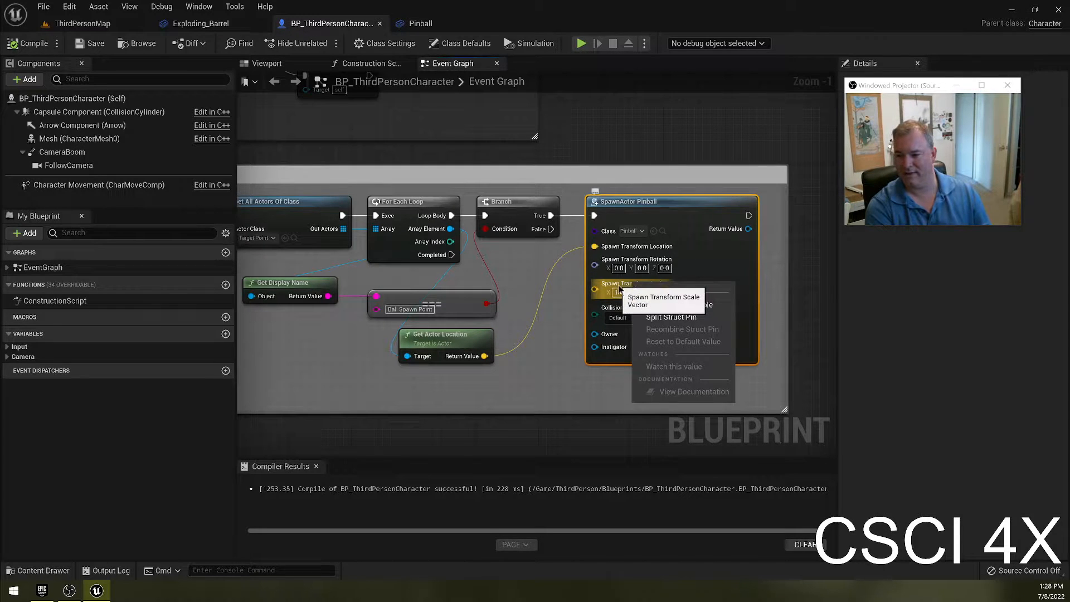
{"action": "left_click", "coordinate": [671, 318]}
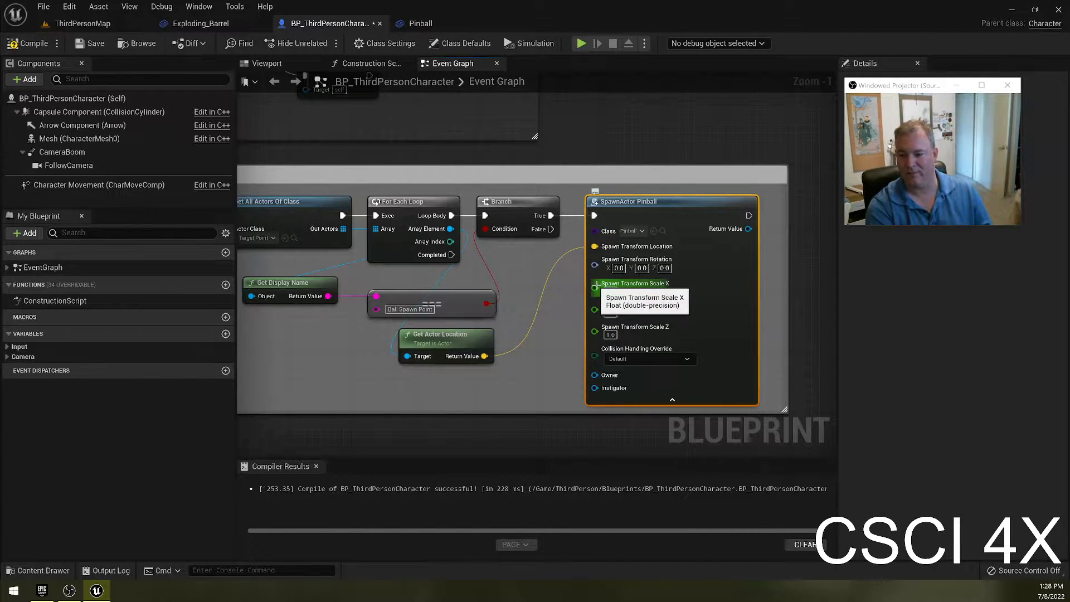
{"action": "right_click", "coordinate": [632, 293]}
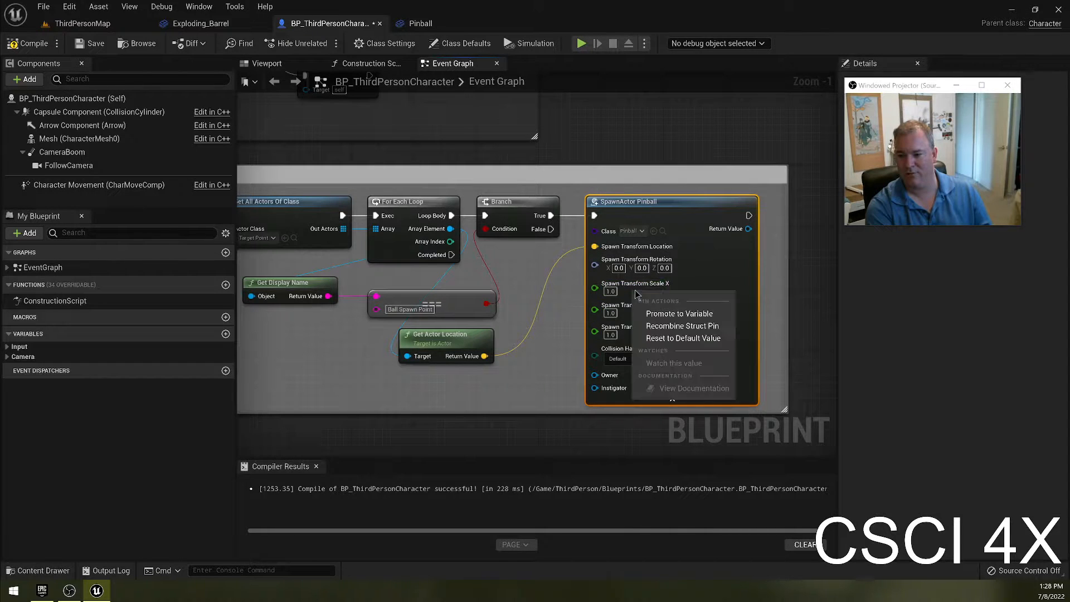
{"action": "left_click", "coordinate": [691, 324]}
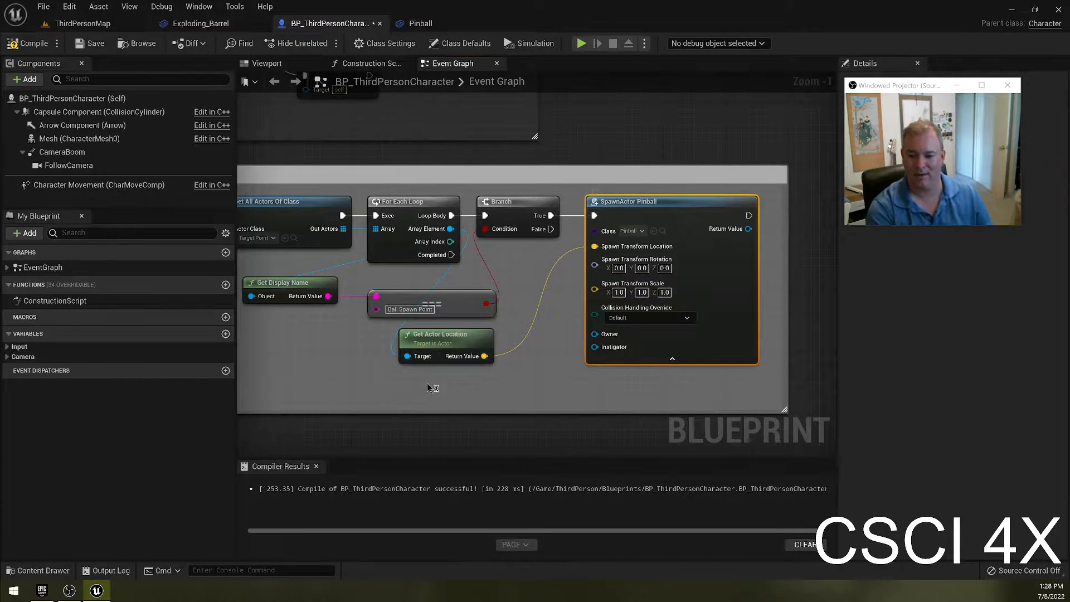
Step: Try a Get Actor Transform node on the For Each Loop's Array Element, delete it, and compile the blueprint
{"action": "left_click_drag", "start_coordinate": [457, 230], "coordinate": [337, 383]}
{"action": "type", "text": "get tran"}
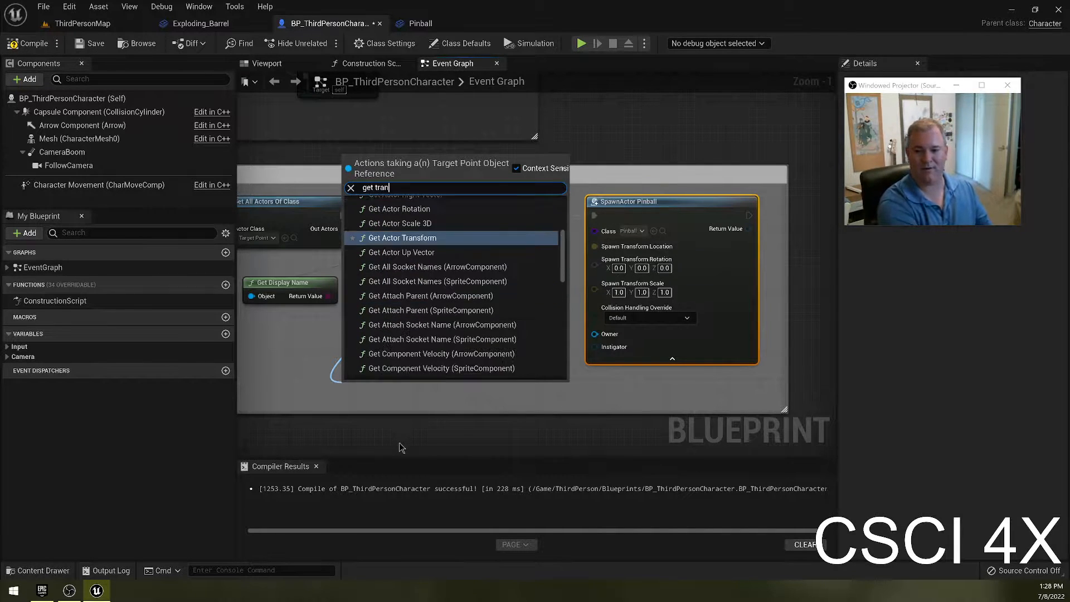
{"action": "left_click", "coordinate": [450, 237]}
{"action": "left_click_drag", "start_coordinate": [401, 401], "coordinate": [455, 392]}
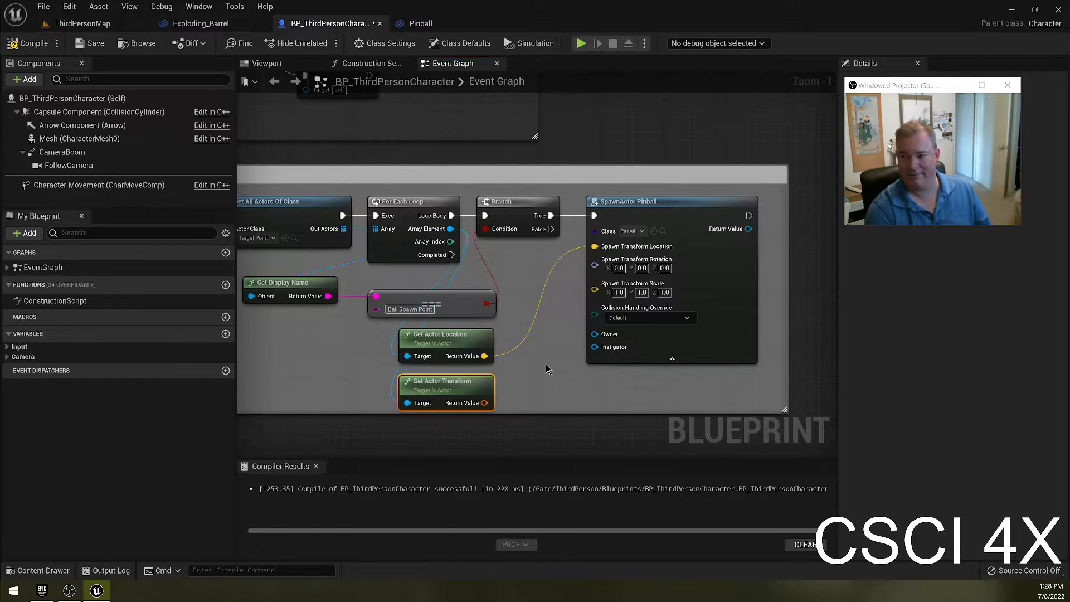
{"action": "key", "text": "Delete"}
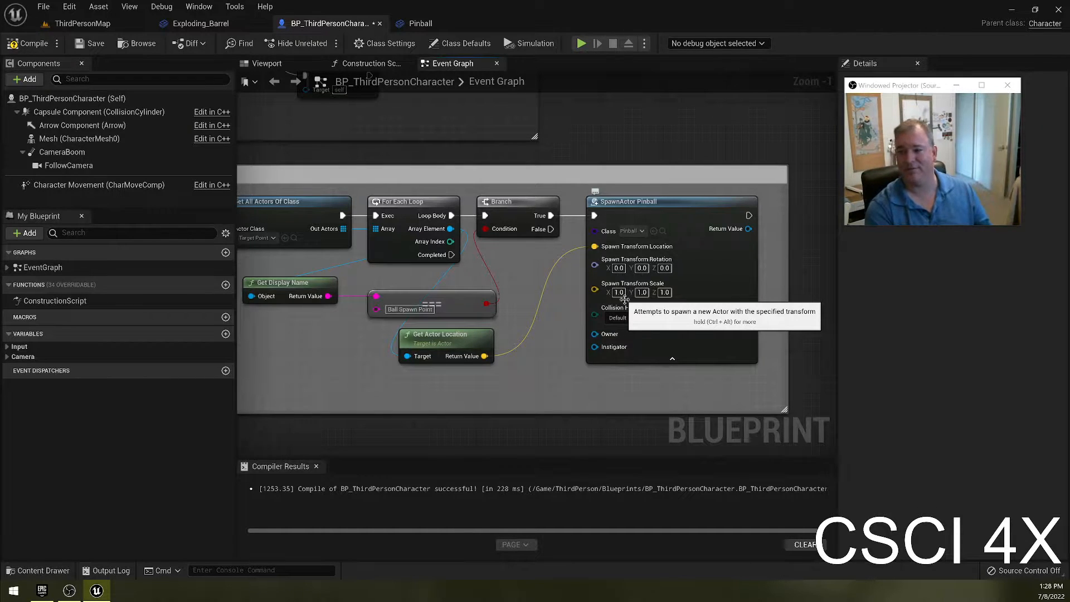
{"action": "left_click", "coordinate": [32, 43]}
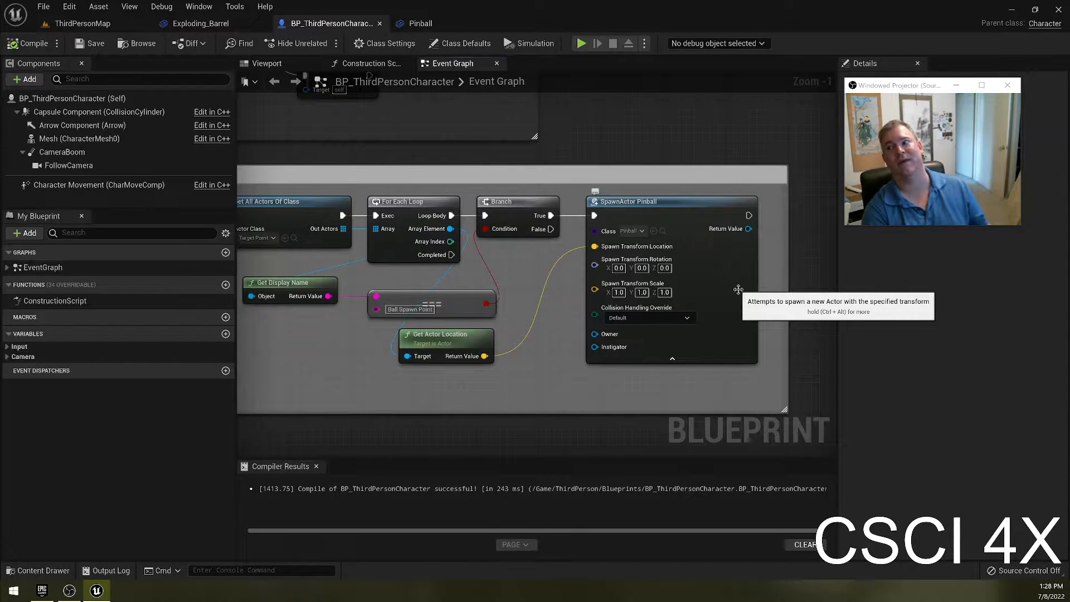
Step: Set the SpawnActor Pinball node's spawn scale to 100 in X, Y and Z, and compile and save the blueprint
{"action": "left_click", "coordinate": [619, 292]}
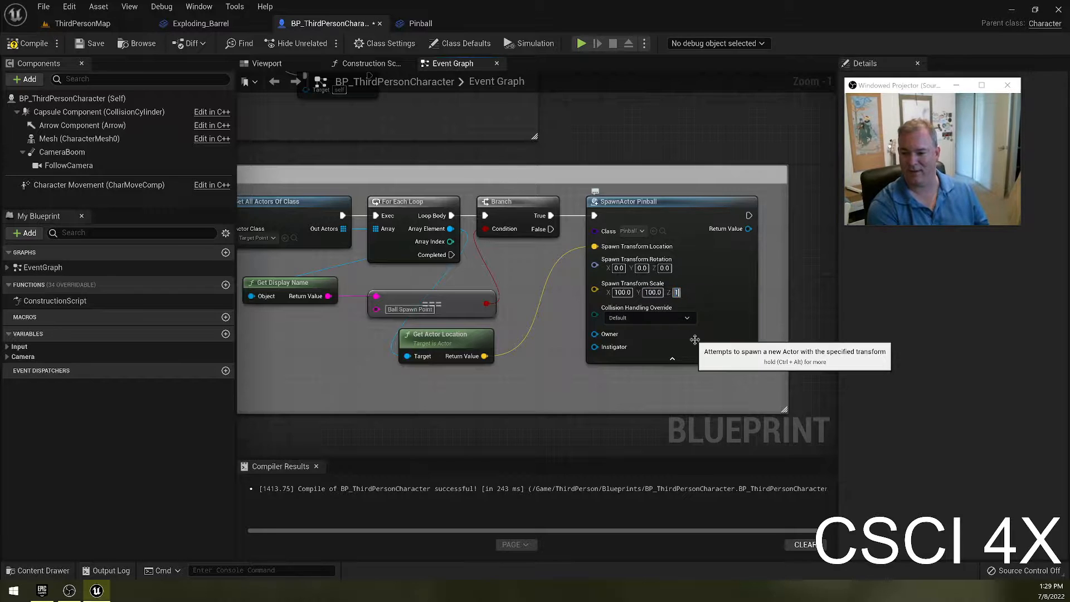
{"action": "key", "text": "Return"}
{"action": "left_click", "coordinate": [28, 44]}
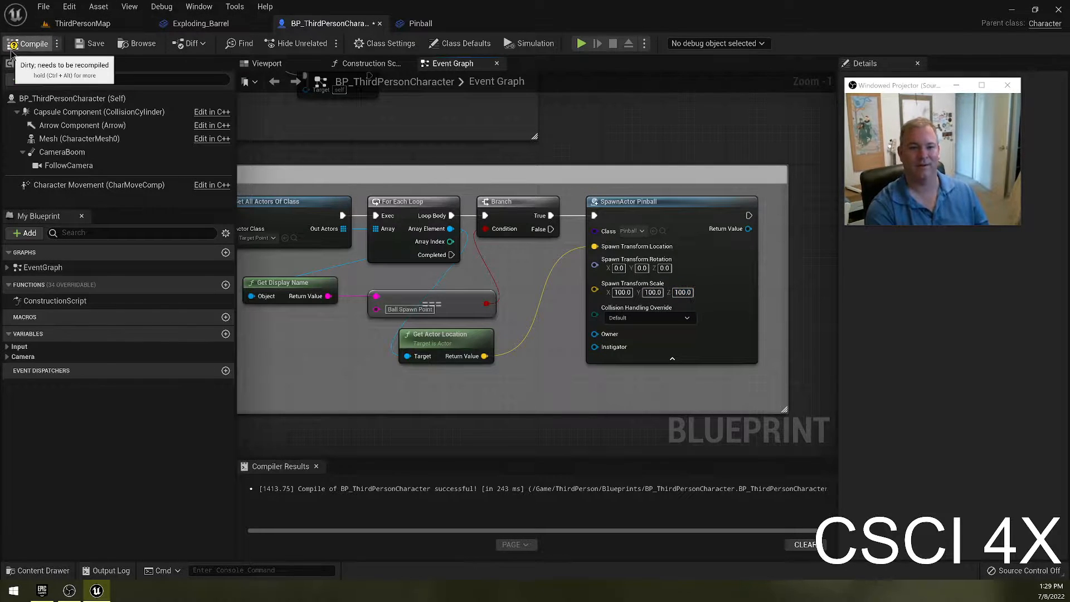
{"action": "left_click", "coordinate": [82, 44]}
Step: Play ThirdPersonMap and run around the spawned pinballs to check their size, end the session and close the message log
{"action": "left_click", "coordinate": [85, 27]}
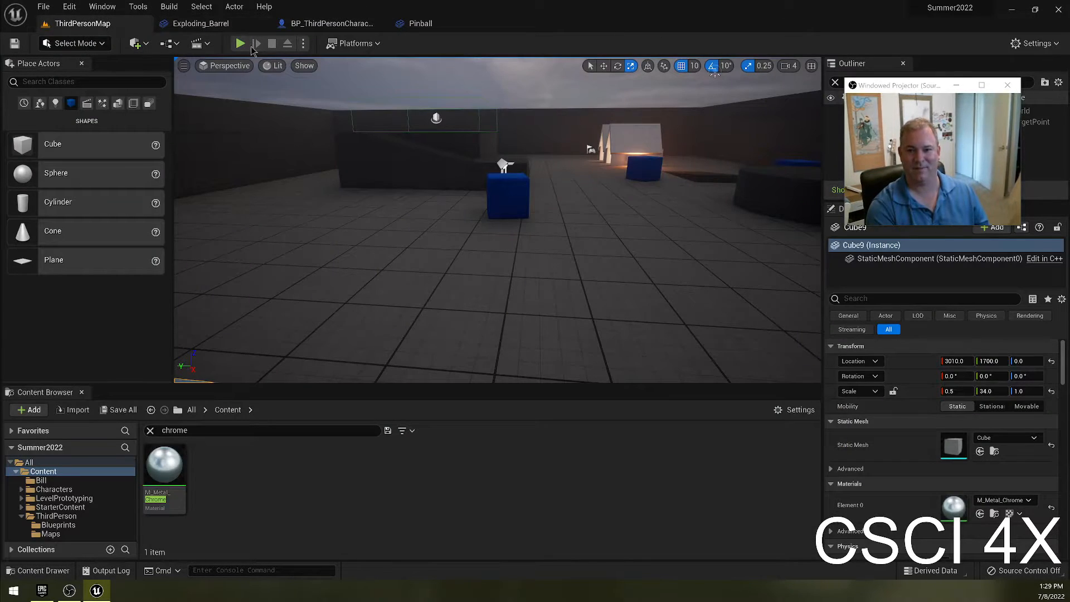
{"action": "left_click", "coordinate": [240, 44]}
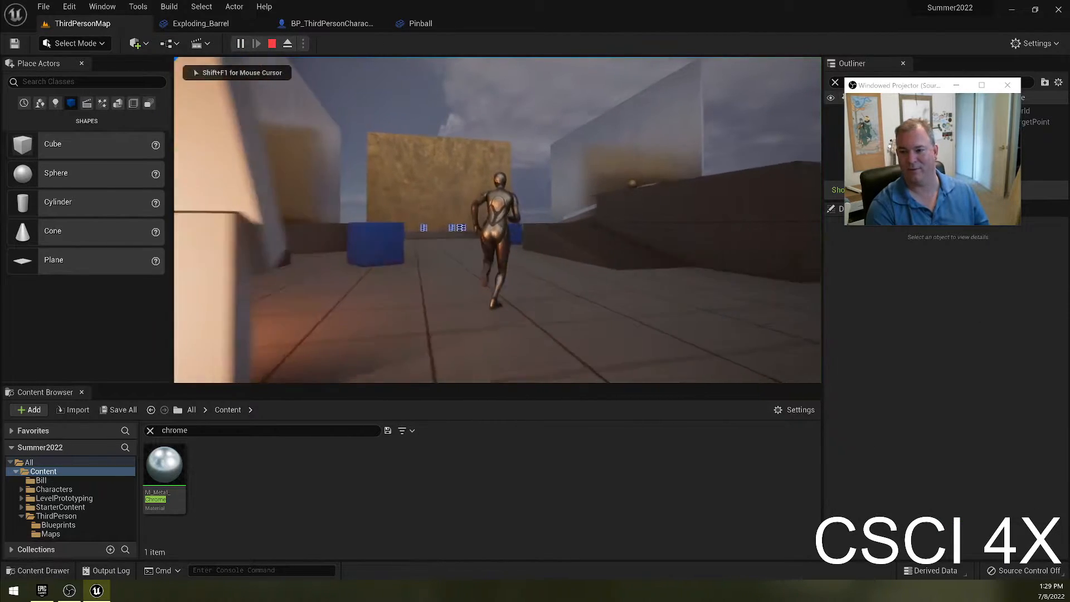
{"action": "key", "text": "s"}
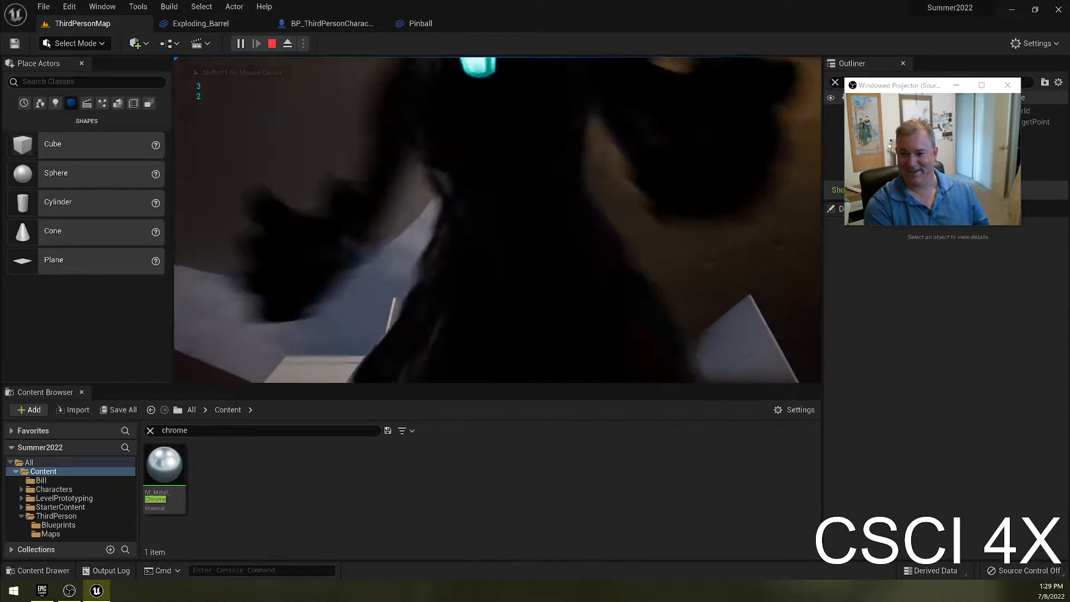
{"action": "key", "text": "w"}
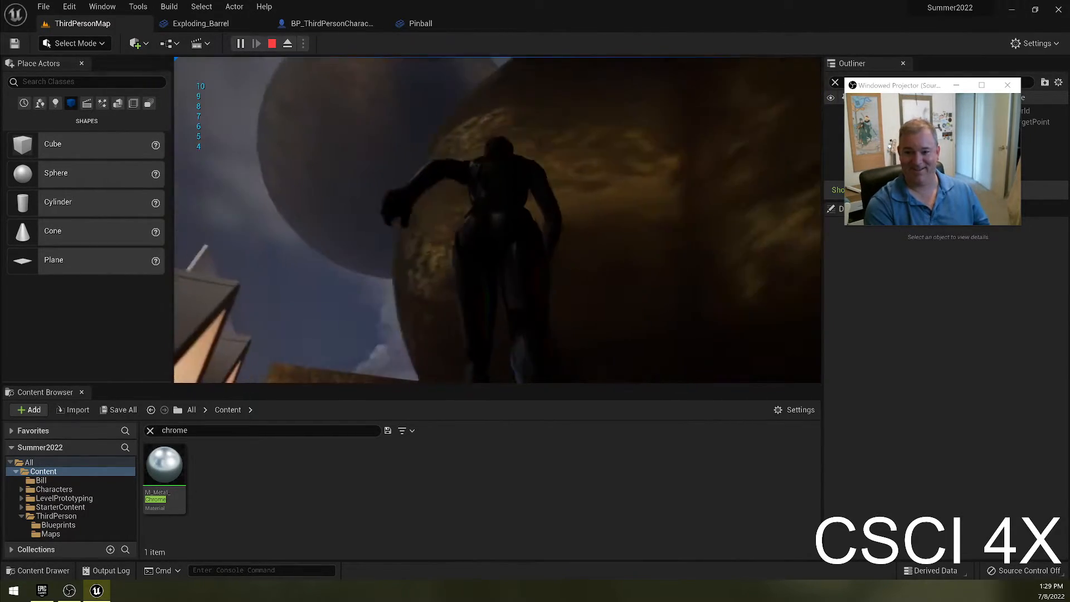
{"action": "key", "text": "w"}
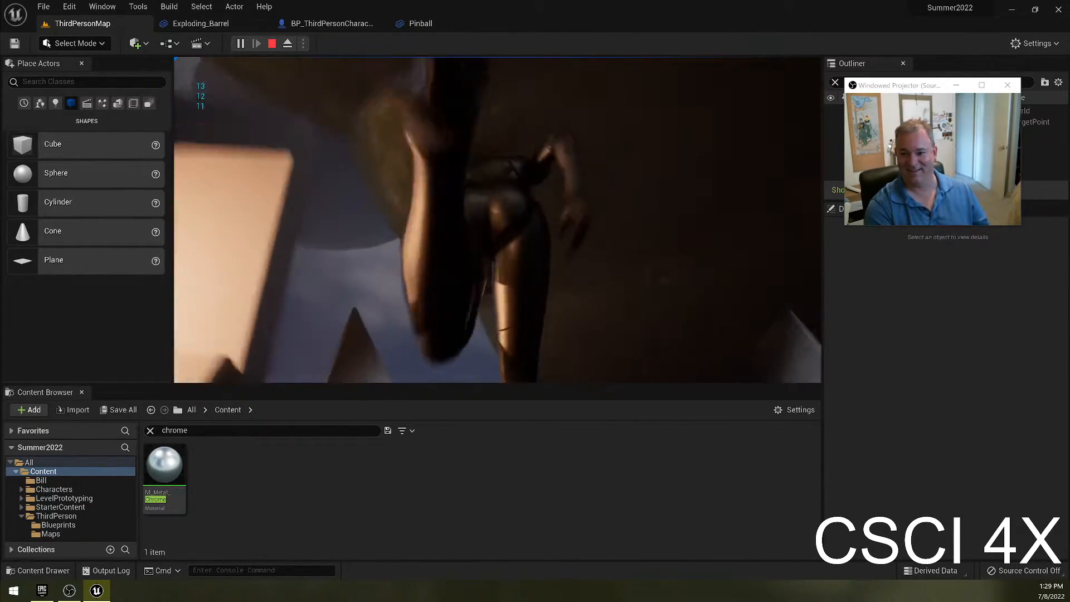
{"action": "key", "text": "w"}
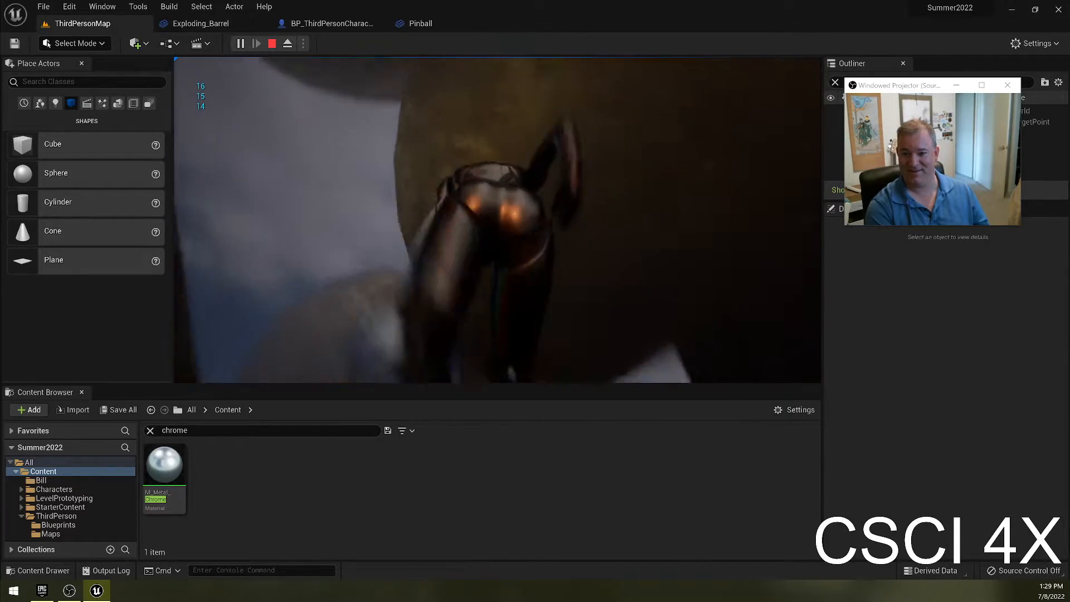
{"action": "key", "text": "a"}
{"action": "key", "text": "a"}
{"action": "key", "text": "w"}
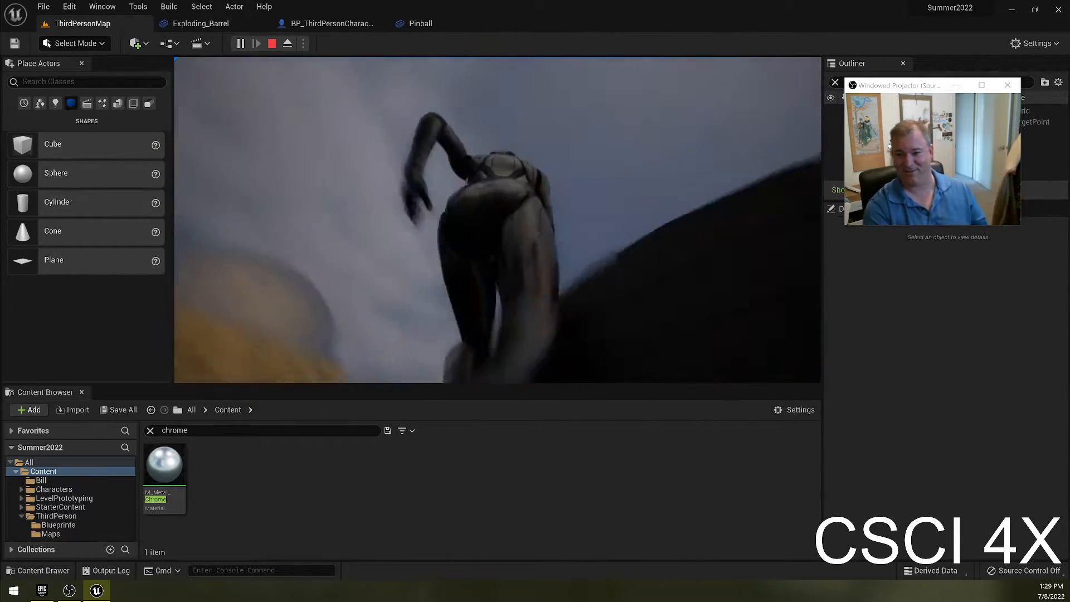
{"action": "key", "text": "Escape"}
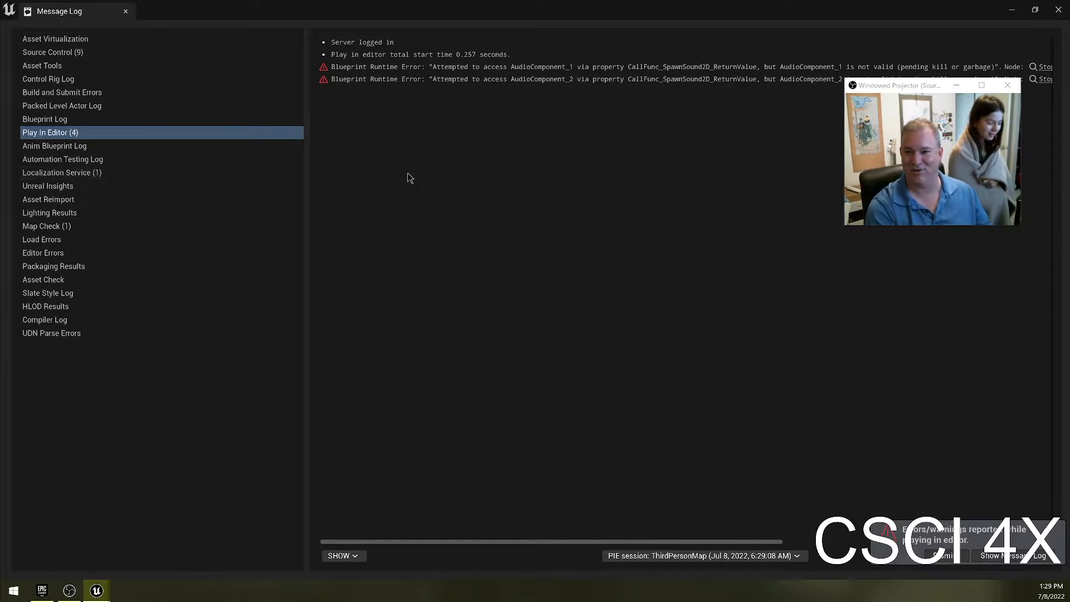
{"action": "left_click", "coordinate": [1058, 10]}
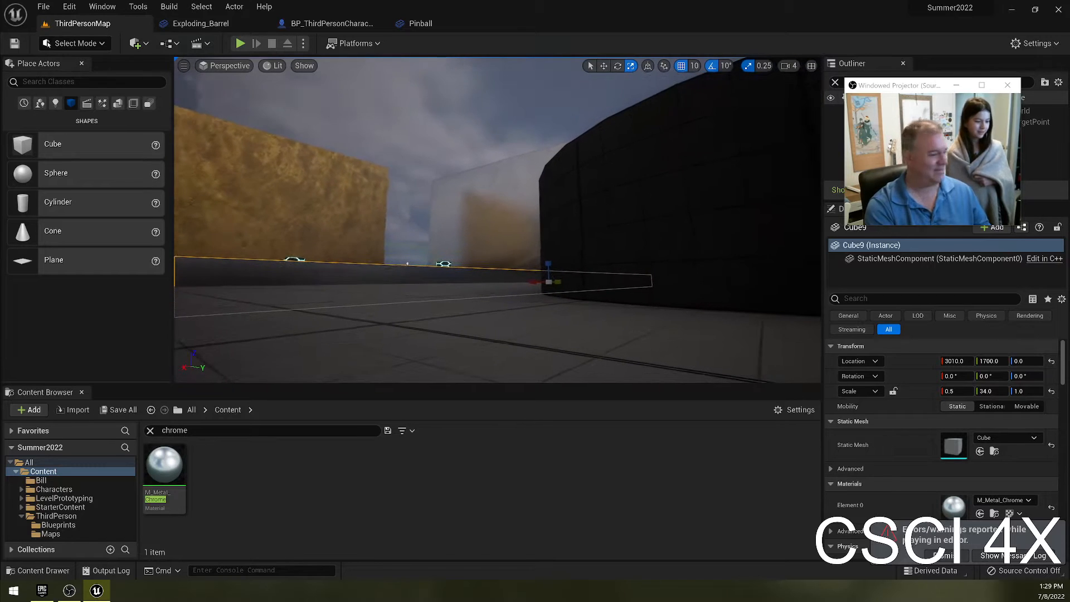
Step: Set the SpawnActor Pinball node's spawn scale to 0.1 in X, Y and Z in BP_ThirdPersonCharacter, and compile and save
{"action": "left_click", "coordinate": [335, 25]}
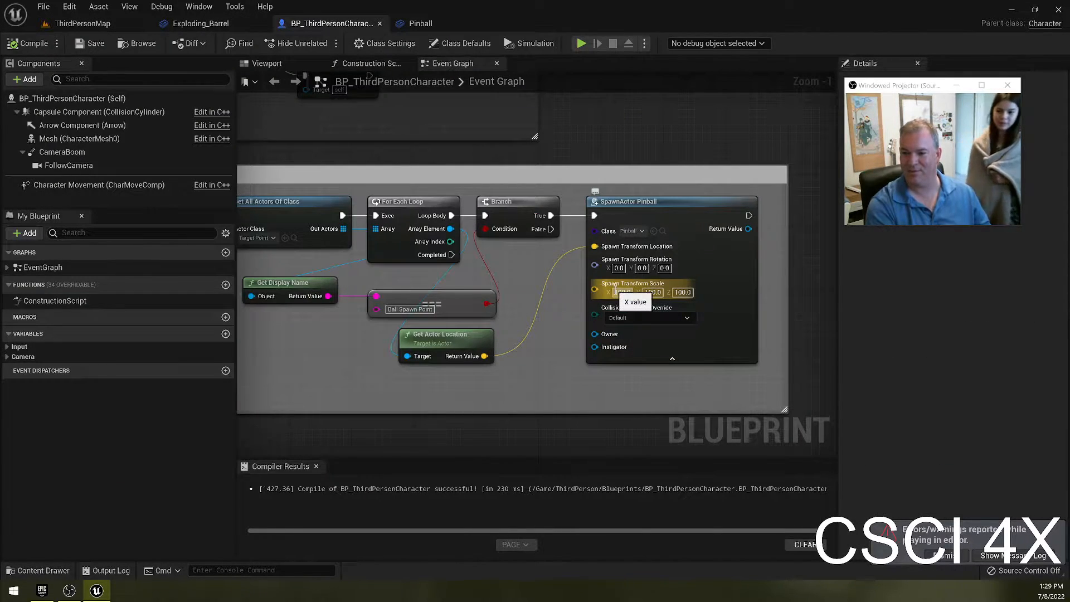
{"action": "left_click", "coordinate": [617, 291]}
{"action": "type", "text": "1"}
{"action": "key", "text": "Tab"}
{"action": "key", "text": "Return"}
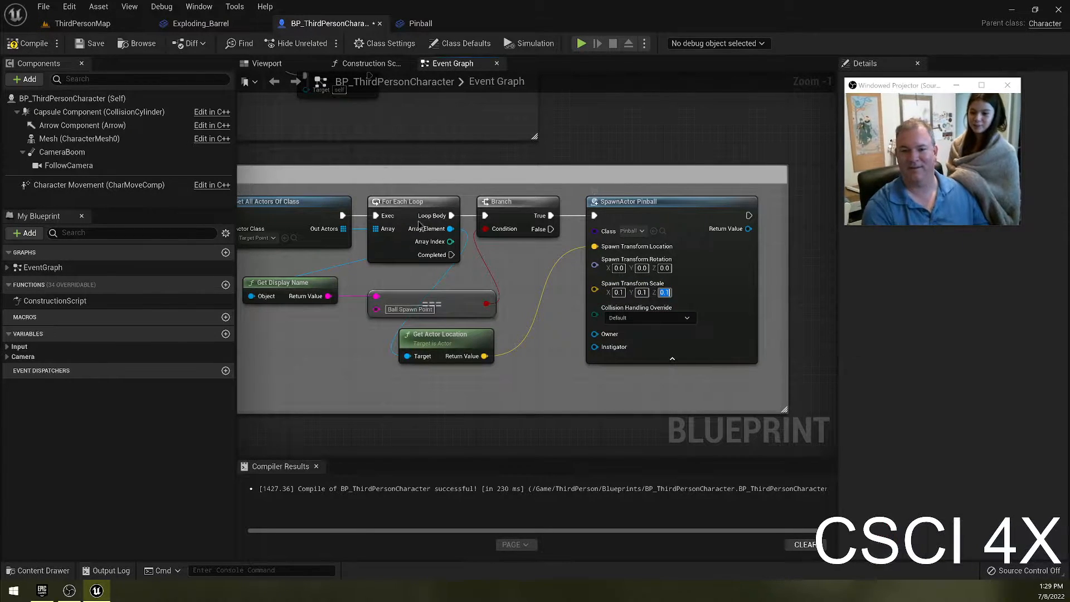
{"action": "left_click", "coordinate": [28, 43]}
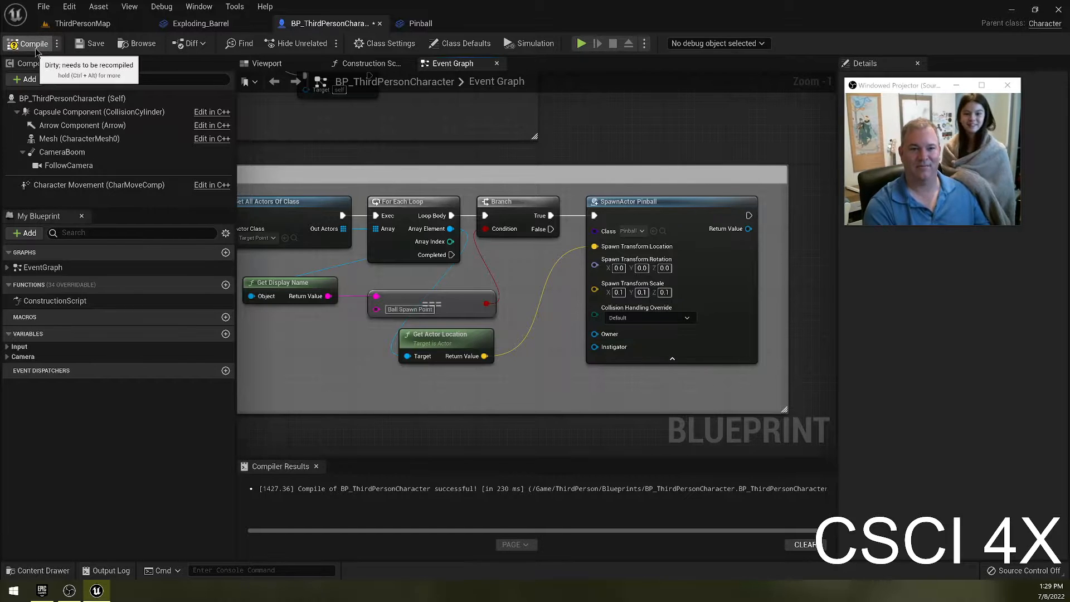
{"action": "left_click", "coordinate": [91, 43]}
Step: Play ThirdPersonMap, run through the pinball arena to check the size of the spawned pinballs, and end the session
{"action": "left_click", "coordinate": [76, 23]}
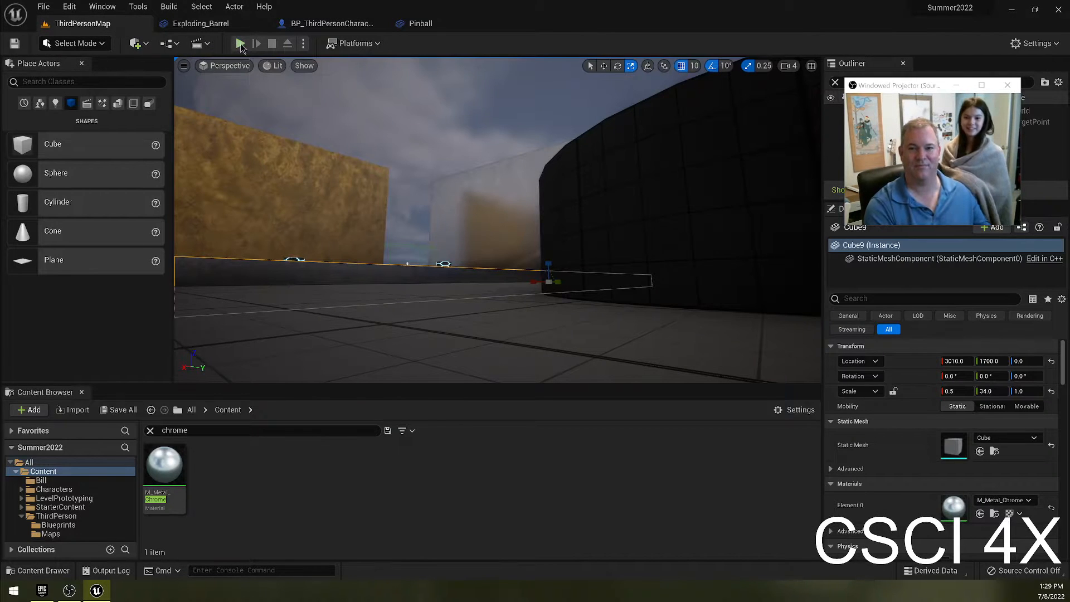
{"action": "left_click", "coordinate": [241, 43]}
{"action": "key", "text": "w"}
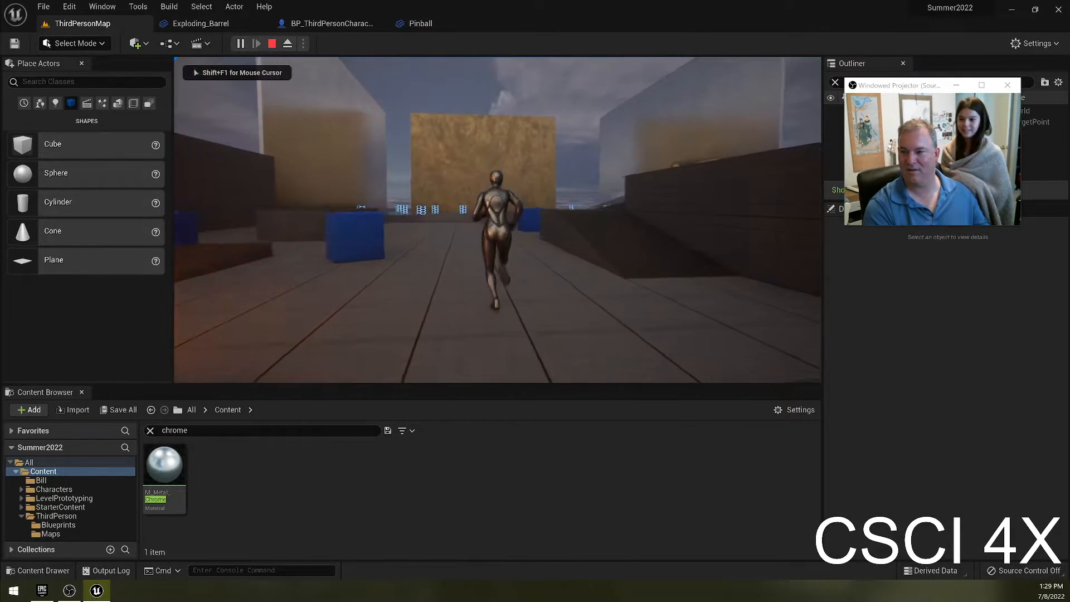
{"action": "key", "text": "w"}
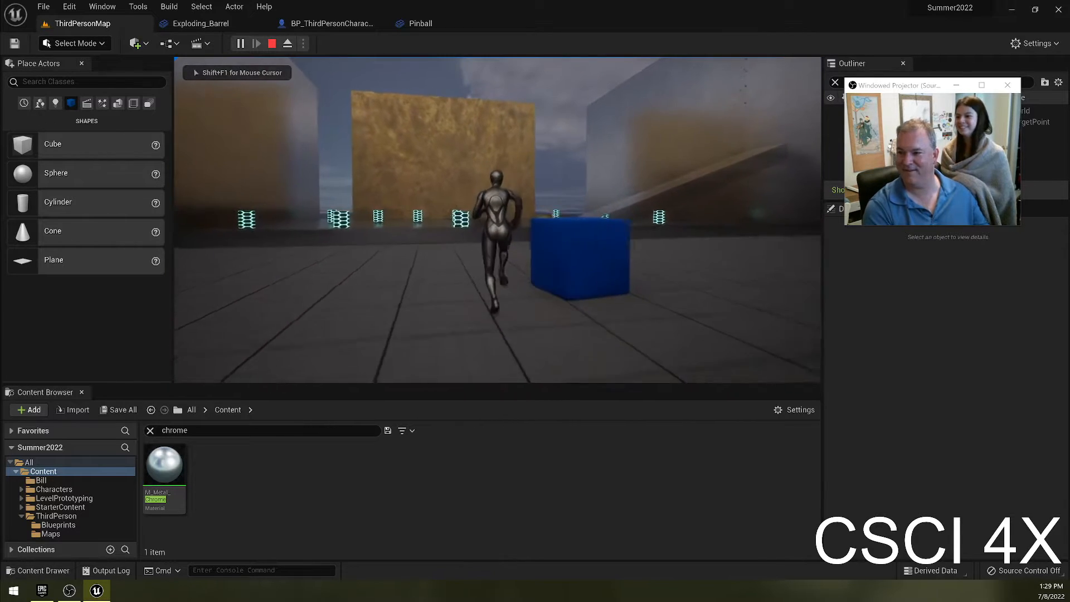
{"action": "key", "text": "w"}
{"action": "key", "text": "space"}
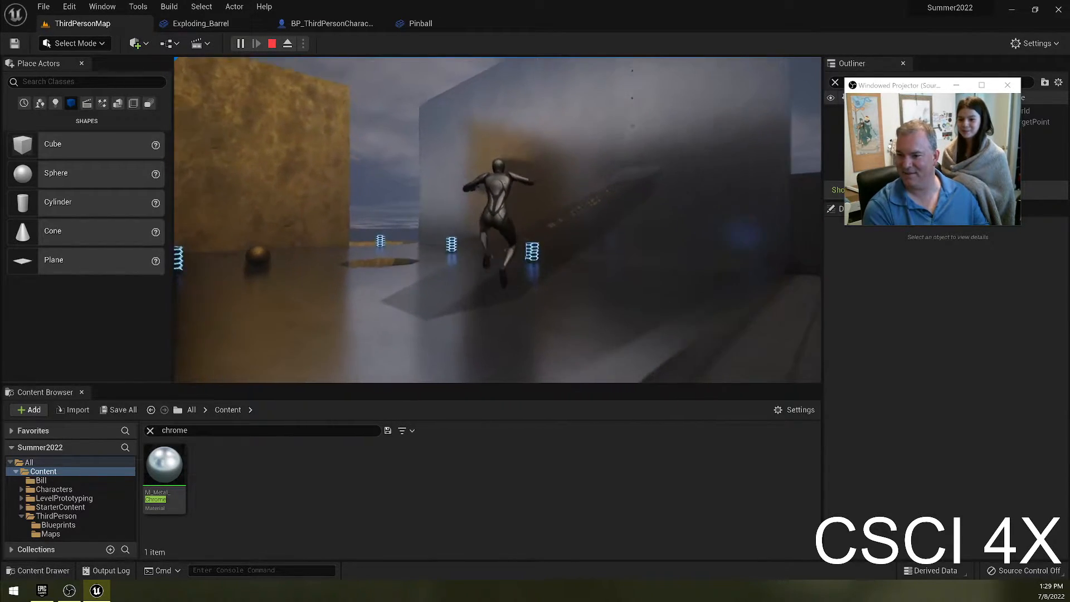
{"action": "key", "text": "space"}
{"action": "key", "text": "w"}
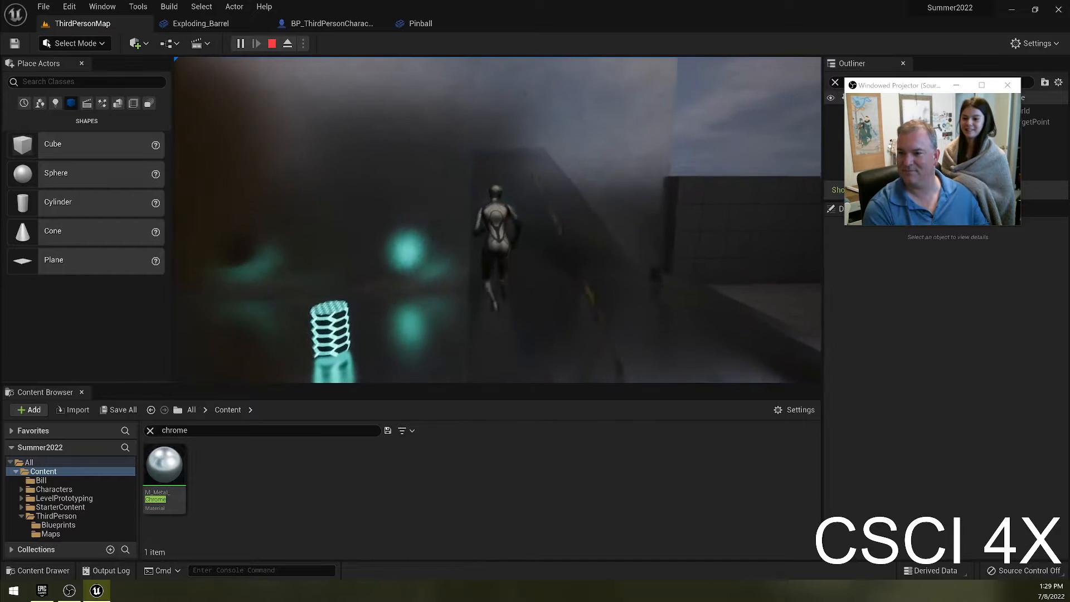
{"action": "key", "text": "w"}
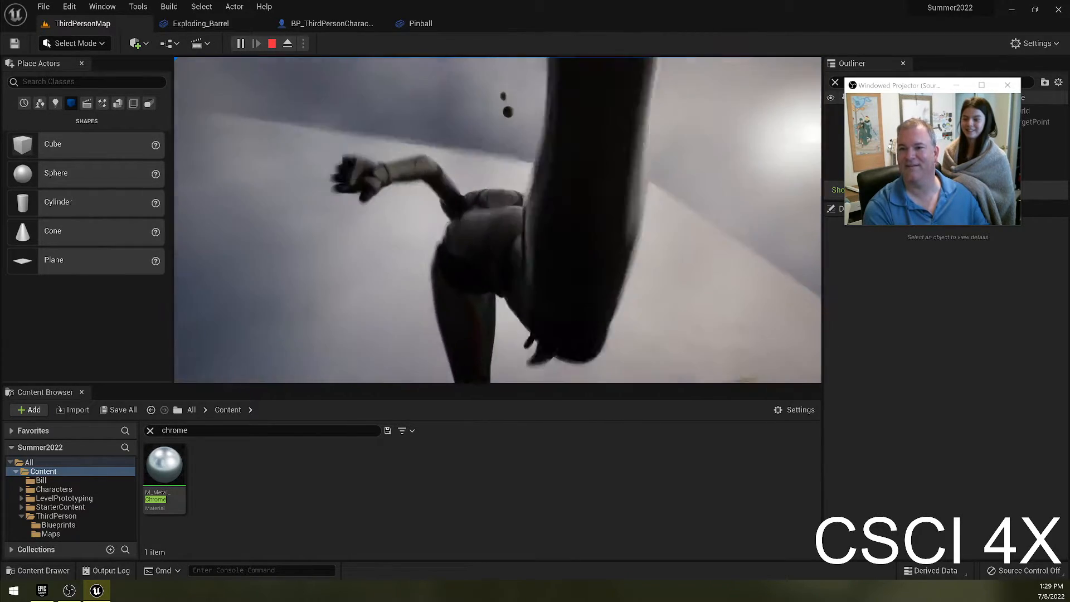
{"action": "key", "text": "w"}
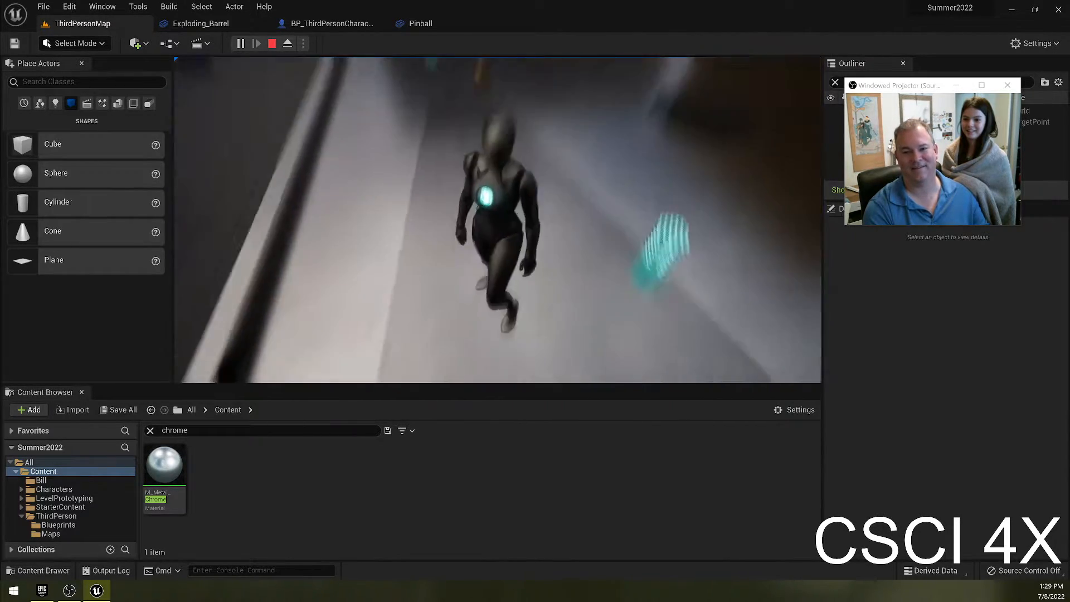
{"action": "key", "text": "w"}
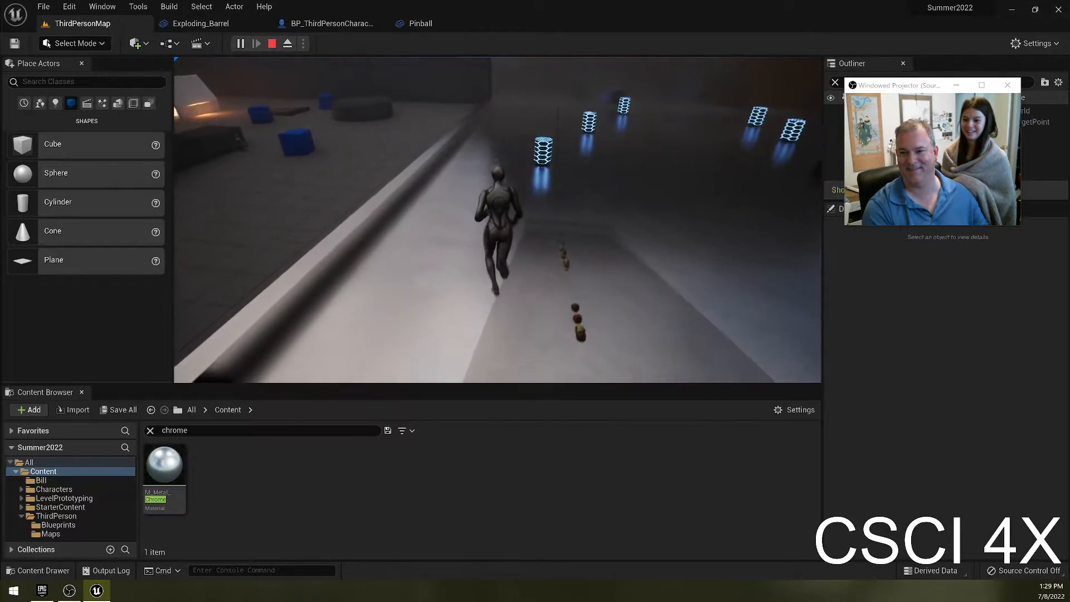
{"action": "key", "text": "w"}
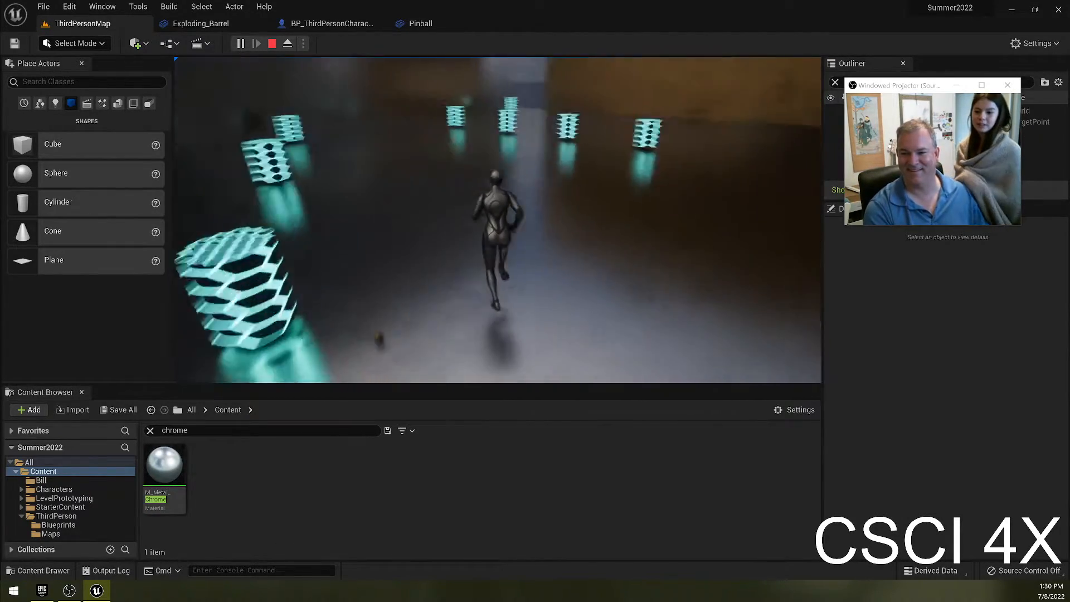
{"action": "key", "text": "w"}
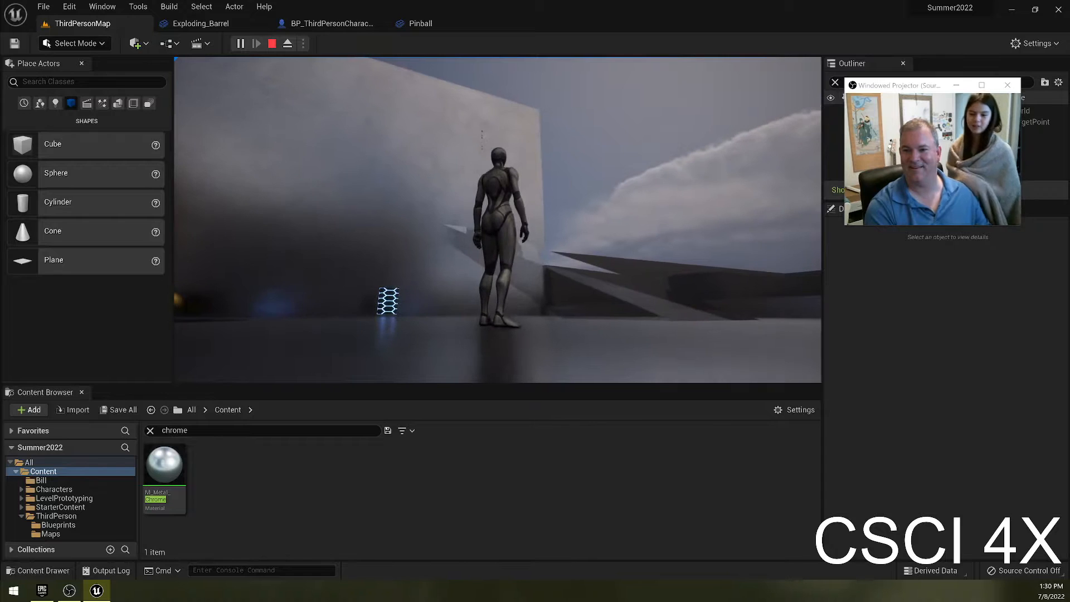
{"action": "key", "text": "Escape"}
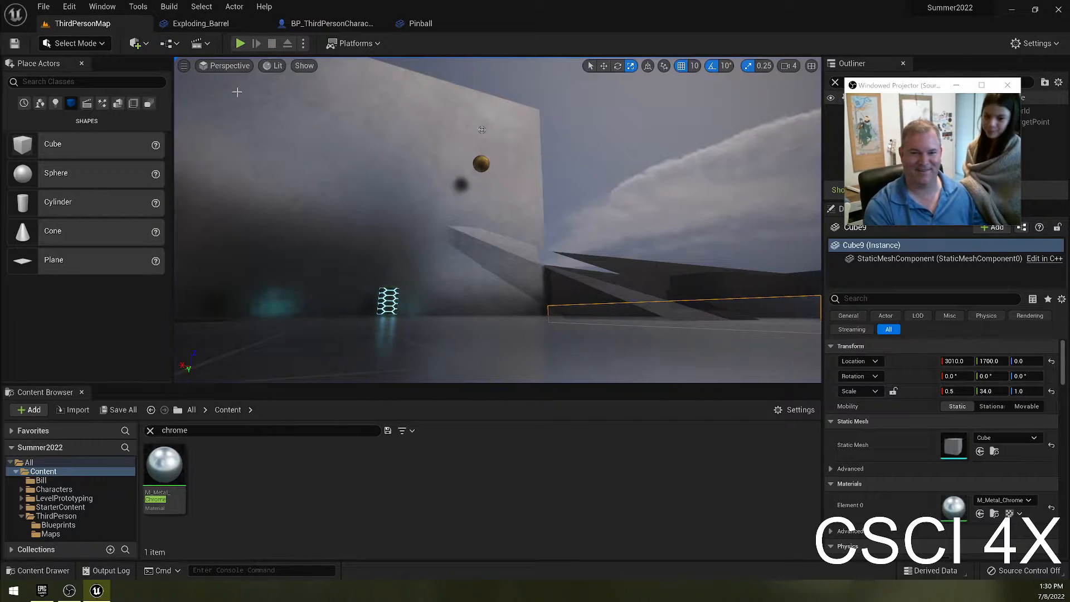
Step: Set the SpawnActor Pinball node's spawn scale to 0.001 in X, Y and Z in BP_ThirdPersonCharacter
{"action": "left_click", "coordinate": [332, 23]}
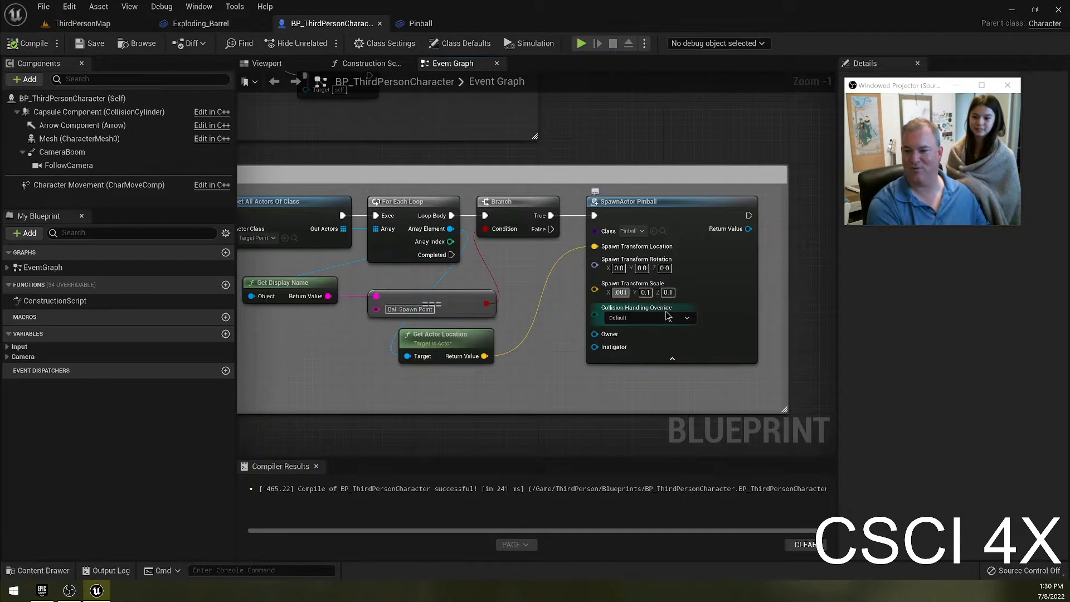
{"action": "key", "text": "Tab"}
{"action": "type", "text": ".001"}
{"action": "key", "text": "Return"}
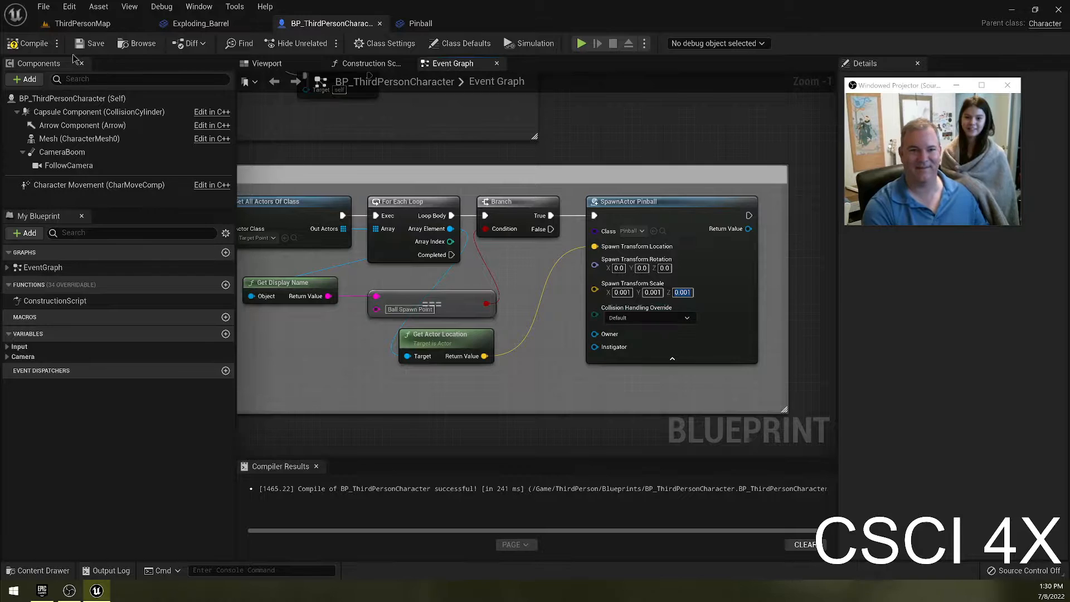
Step: Play-test ThirdPersonMap with the 0.001 spawn scale, looking for spawned pinballs around the arena and ramp, and end the session
{"action": "left_click", "coordinate": [59, 23]}
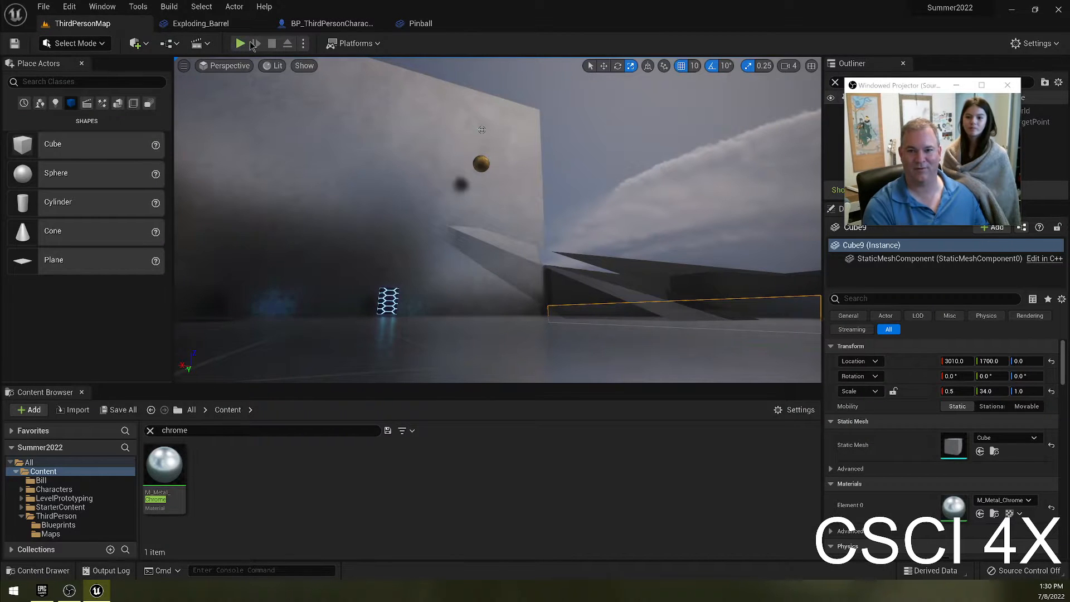
{"action": "left_click", "coordinate": [241, 44]}
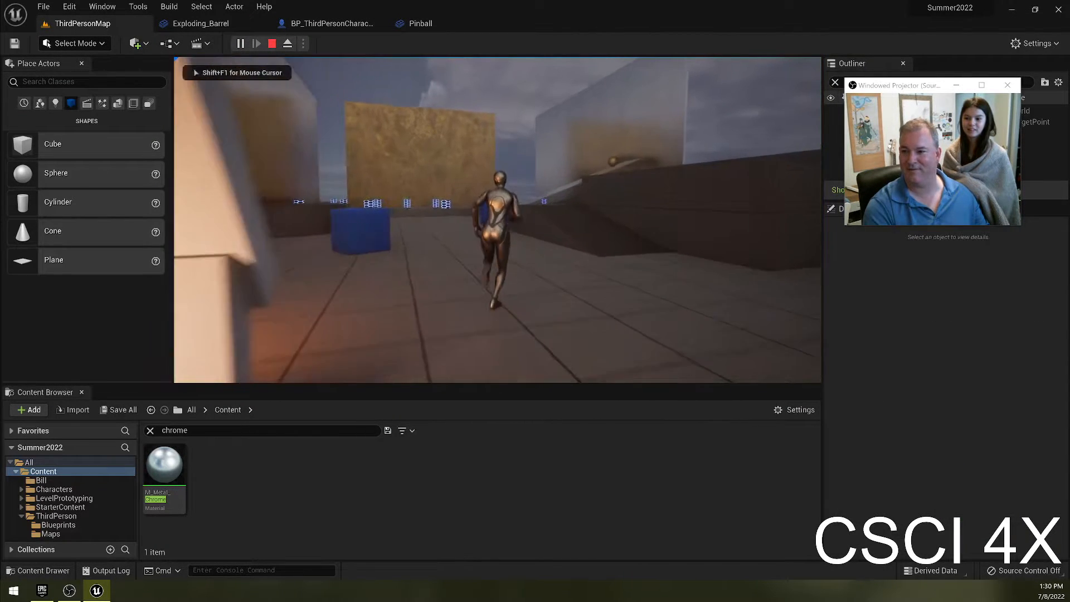
{"action": "key", "text": "w"}
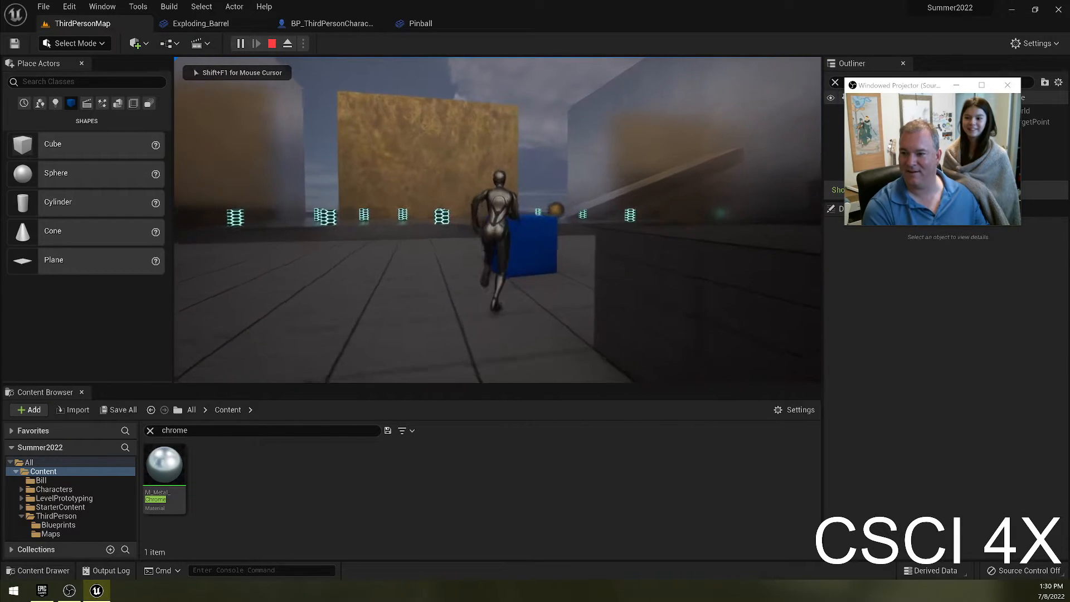
{"action": "key", "text": "w"}
{"action": "key", "text": "space"}
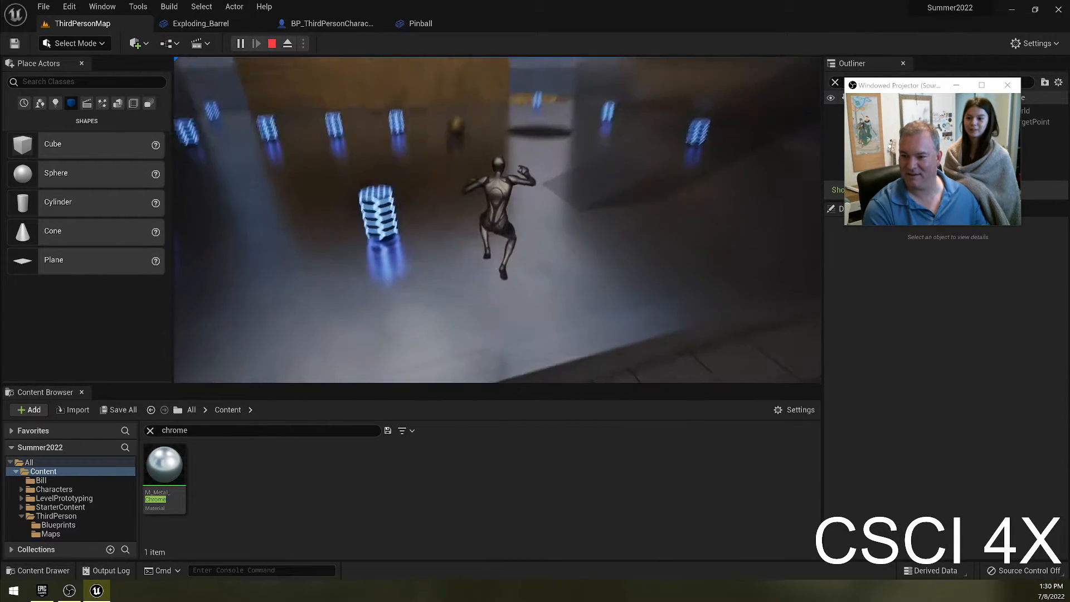
{"action": "key", "text": "w"}
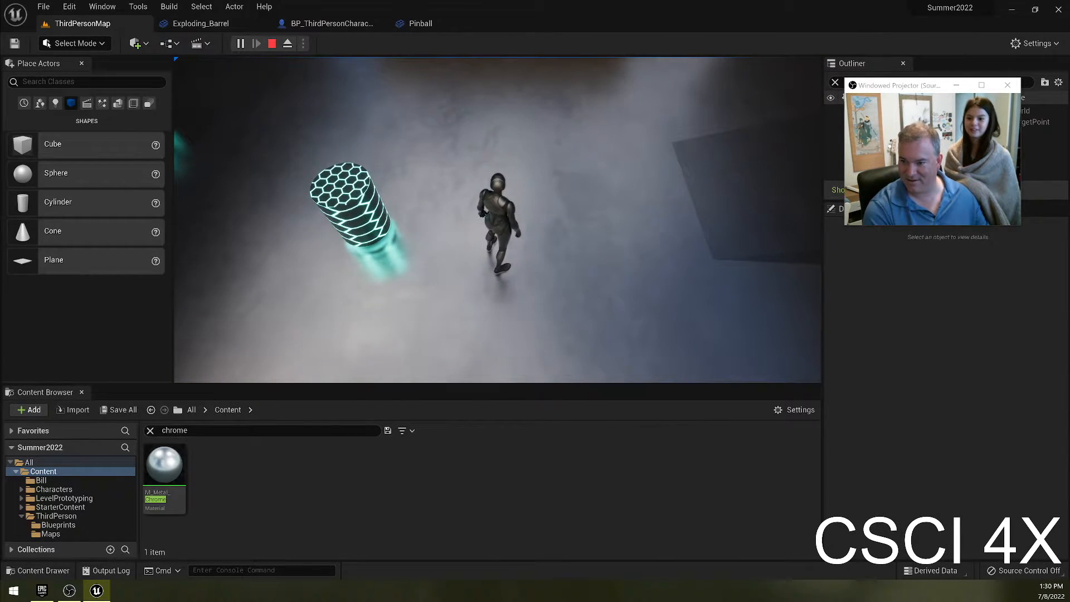
{"action": "key", "text": "w"}
{"action": "key", "text": "w"}
{"action": "key", "text": "w"}
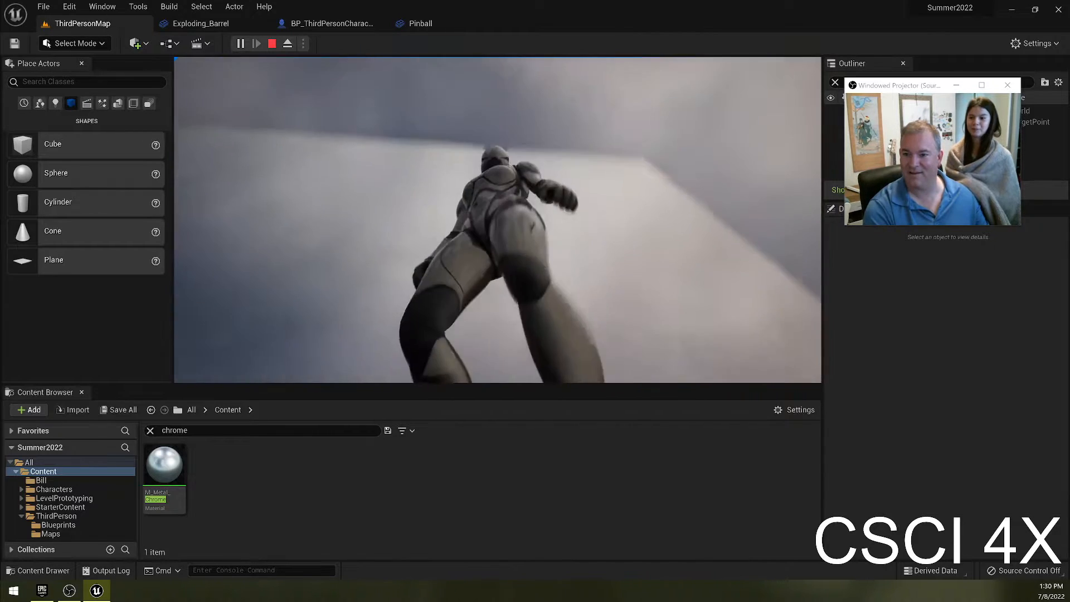
{"action": "key", "text": "Escape"}
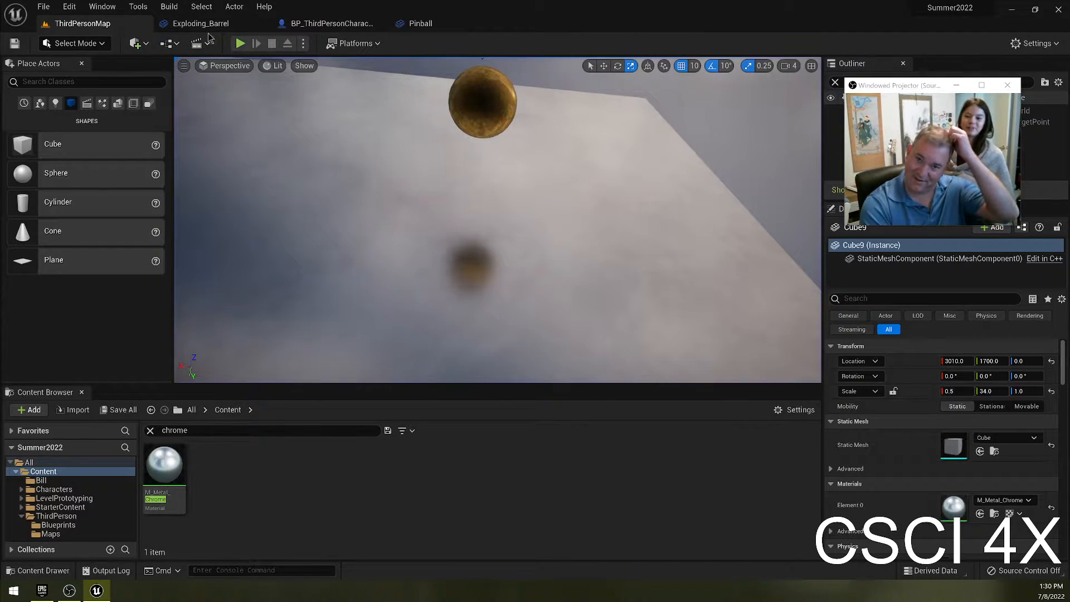
Step: Try a spawn scale of 500 in X, Y and Z on the SpawnActor Pinball node and play-test it in ThirdPersonMap
{"action": "left_click", "coordinate": [314, 27]}
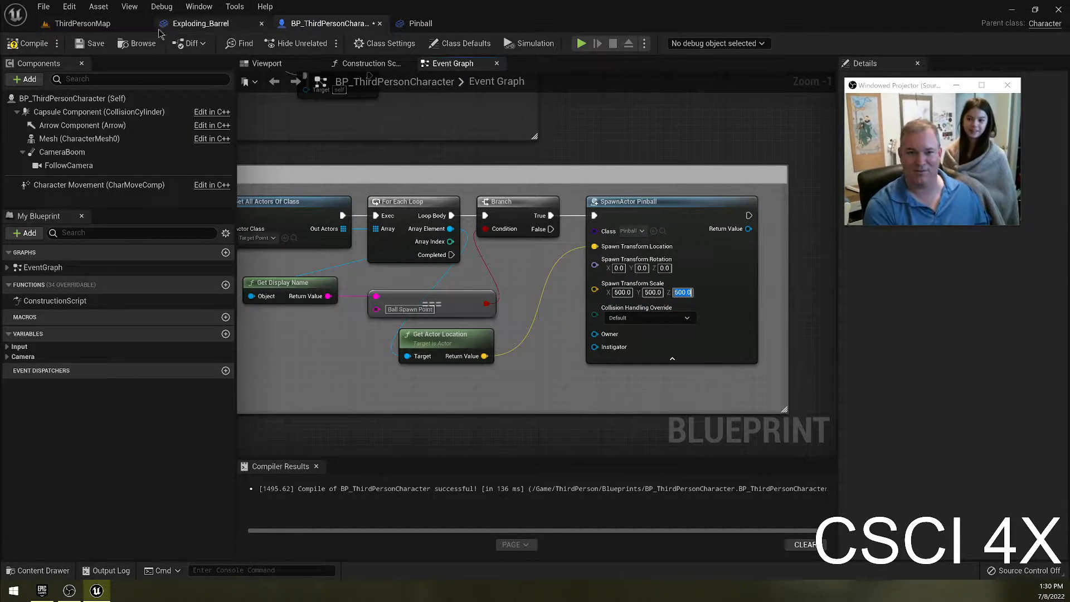
{"action": "left_click", "coordinate": [109, 25]}
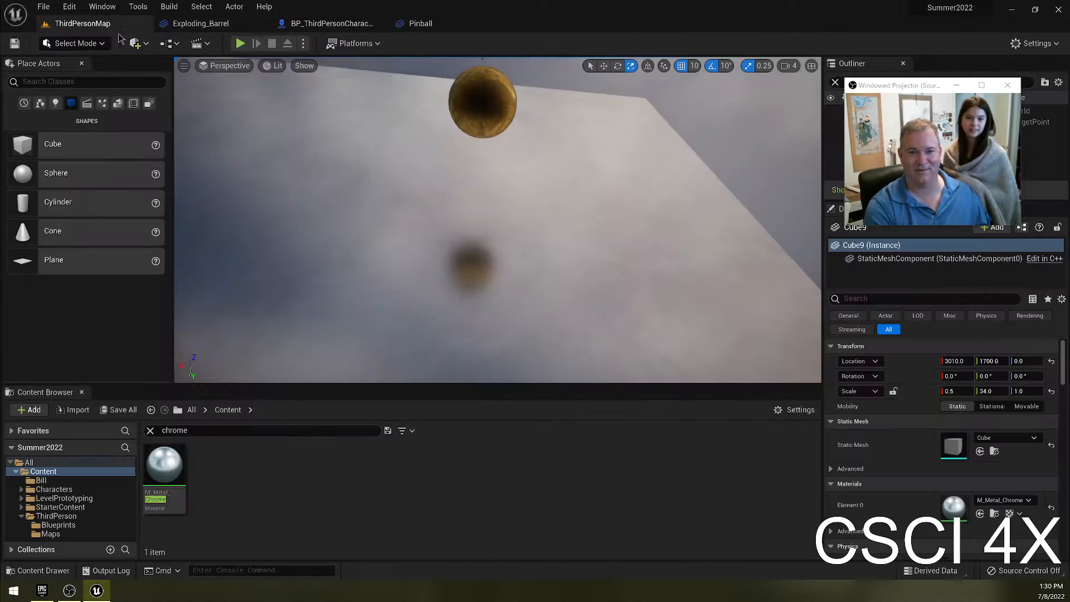
{"action": "left_click", "coordinate": [239, 44]}
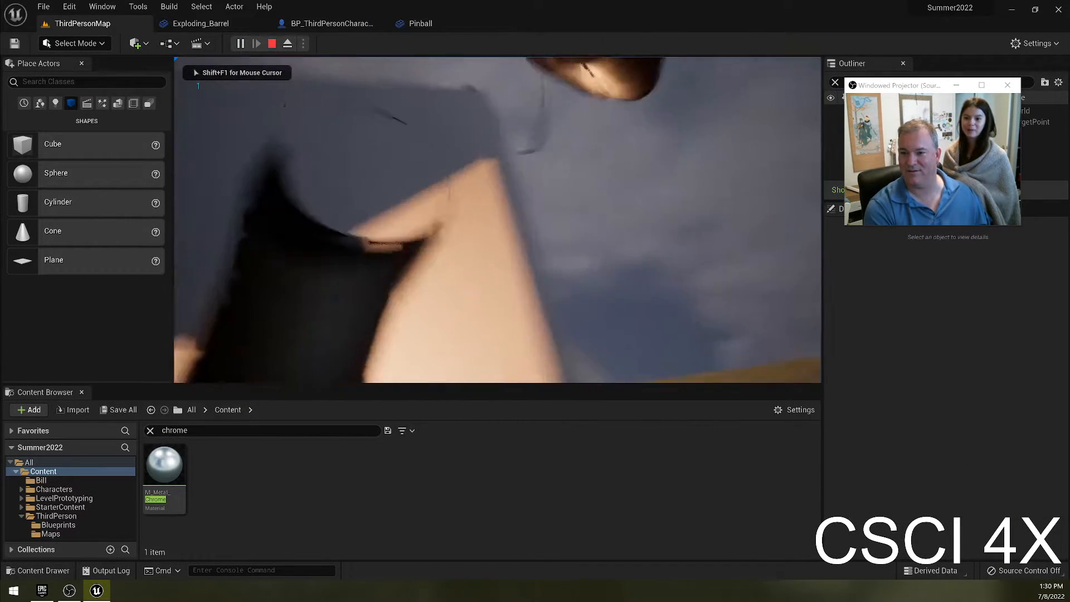
{"action": "key", "text": "w"}
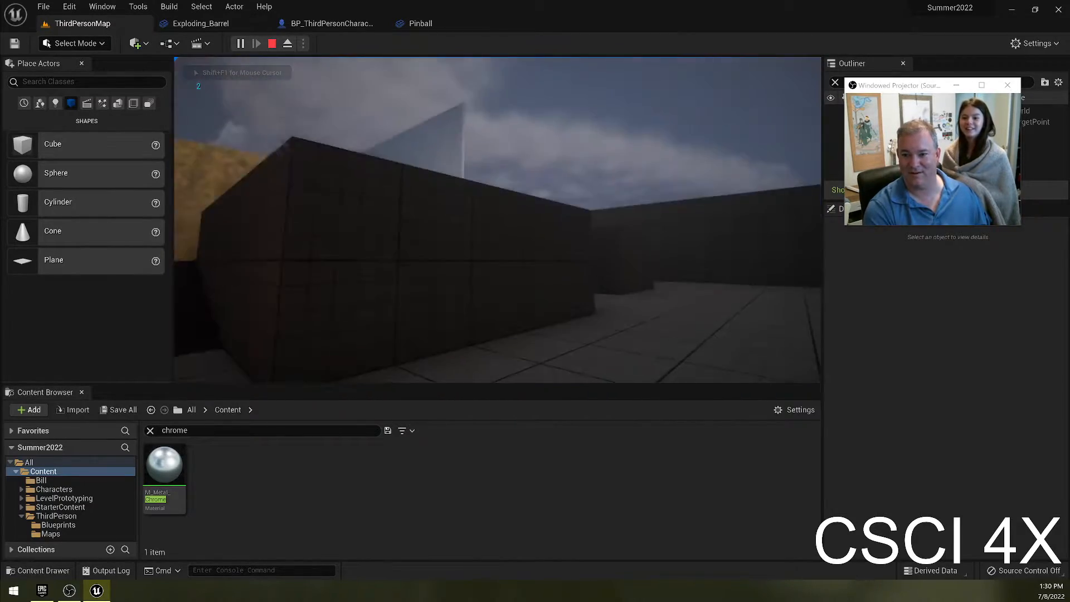
{"action": "key", "text": "w"}
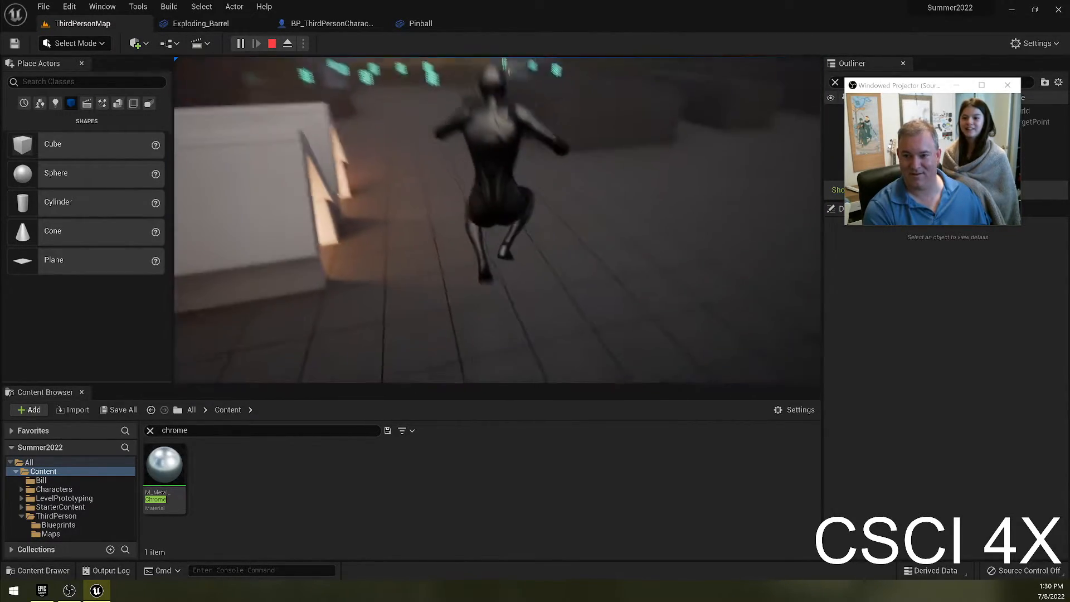
{"action": "key", "text": "w"}
{"action": "key", "text": "w"}
{"action": "key", "text": "Escape"}
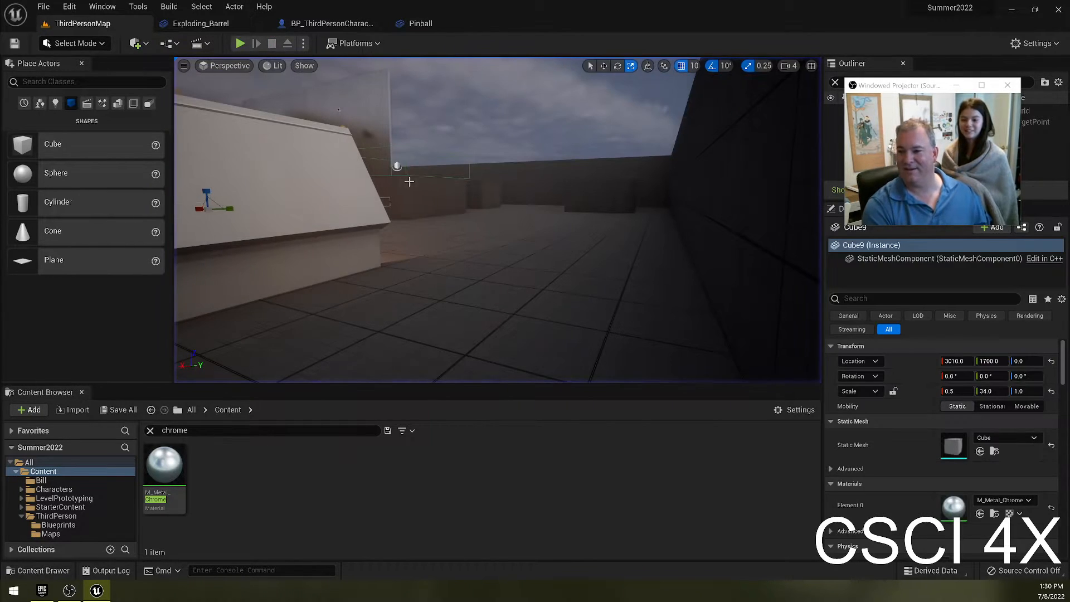
Step: Set the SpawnActor Pinball node's spawn scale to 1.0 in X, Y and Z in BP_ThirdPersonCharacter, and compile and save
{"action": "left_click", "coordinate": [284, 27]}
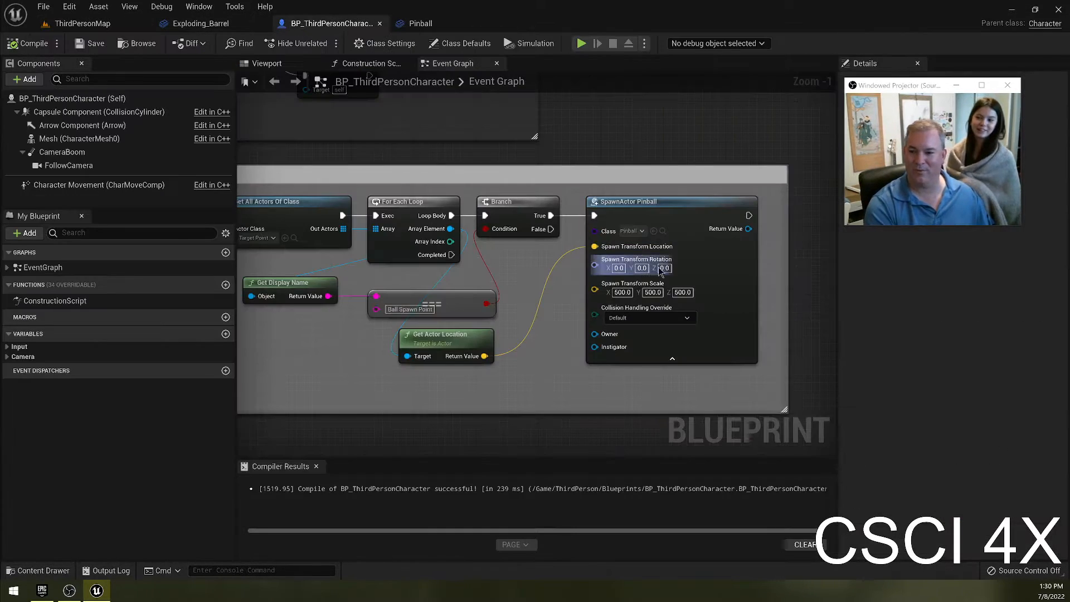
{"action": "left_click", "coordinate": [623, 292]}
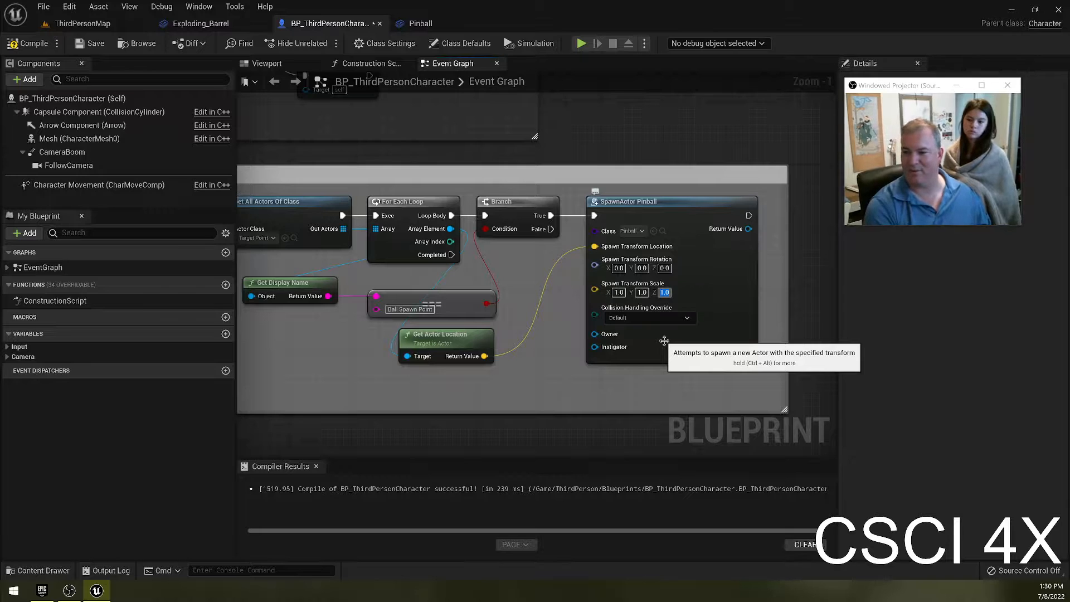
{"action": "left_click", "coordinate": [28, 43]}
{"action": "left_click", "coordinate": [79, 48]}
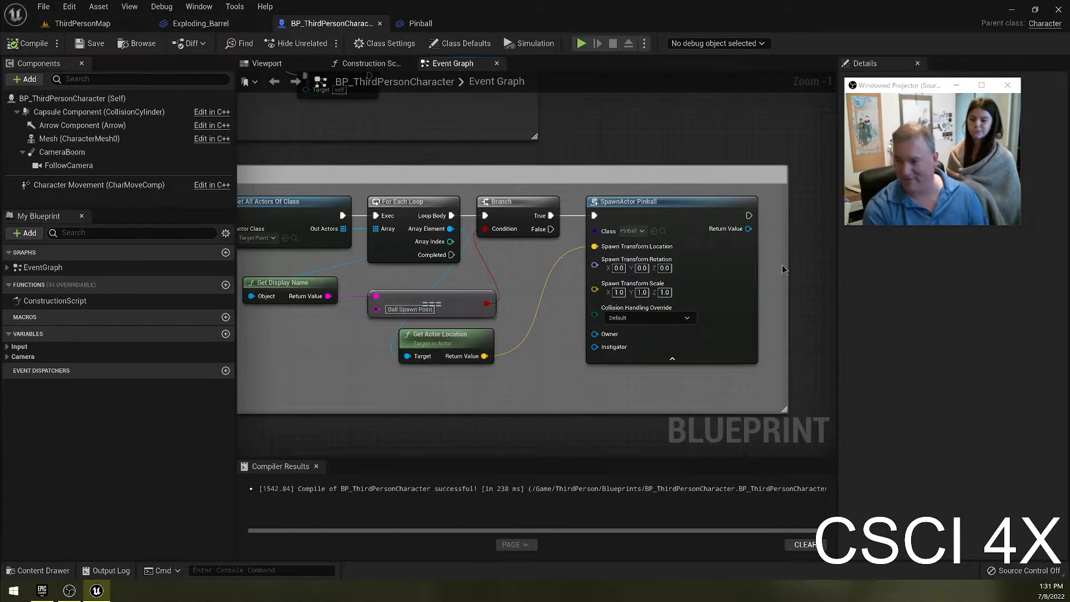
{"action": "left_click", "coordinate": [78, 23]}
{"action": "right_click_drag", "start_coordinate": [253, 300], "coordinate": [237, 343]}
{"action": "key", "text": "w"}
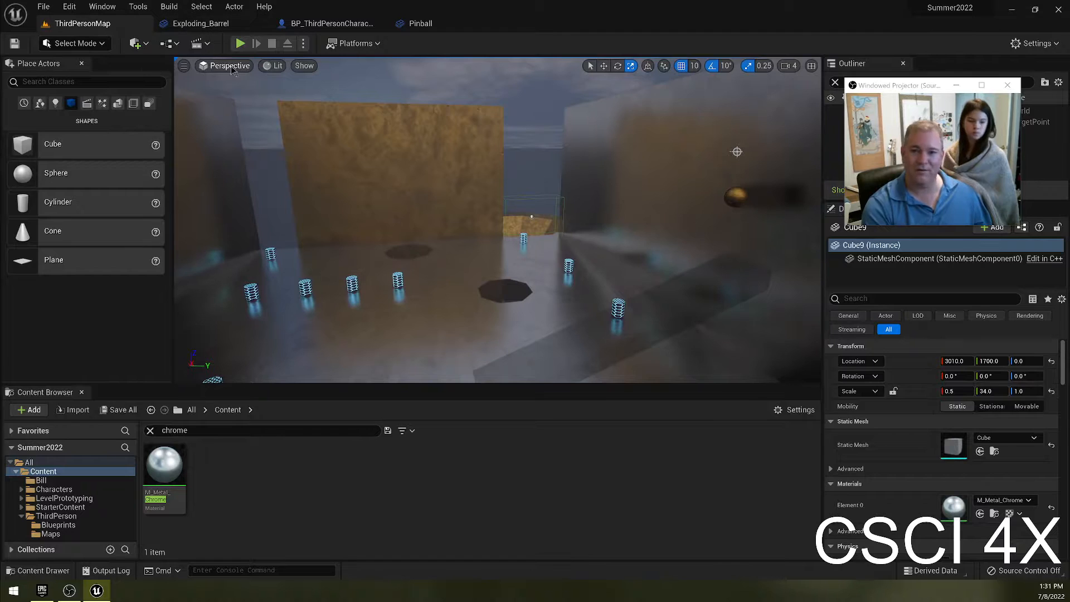
Step: Capture a screenshot of the complete Ball Spawn Code node group in BP_ThirdPersonCharacter's event graph
{"action": "left_click", "coordinate": [337, 23]}
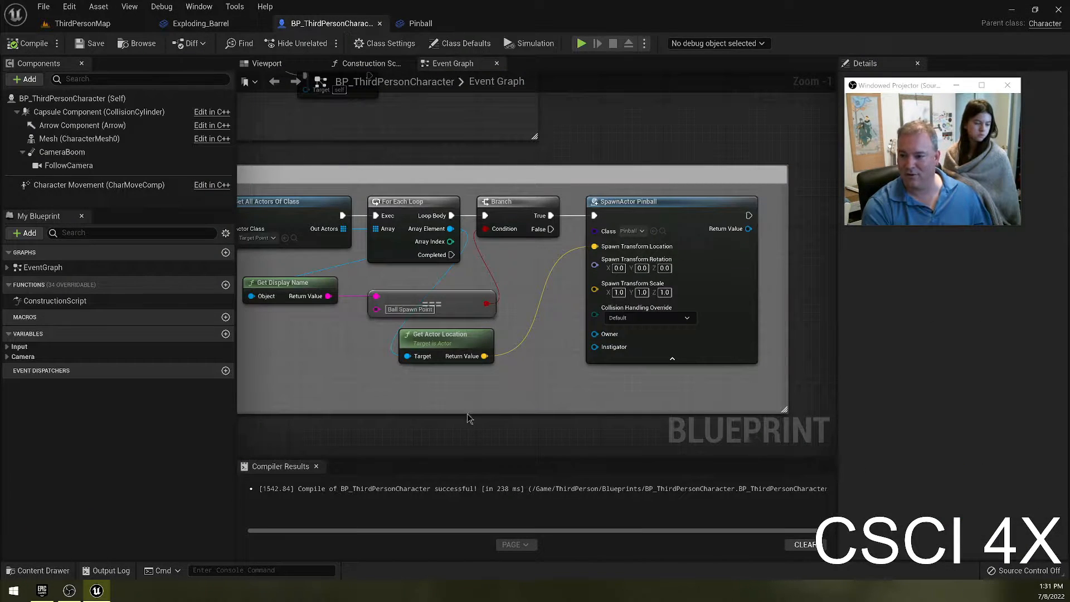
{"action": "scroll", "coordinate": [530, 389], "scroll_direction": "down", "scroll_amount": 1}
{"action": "right_click_drag", "start_coordinate": [558, 401], "coordinate": [593, 396]}
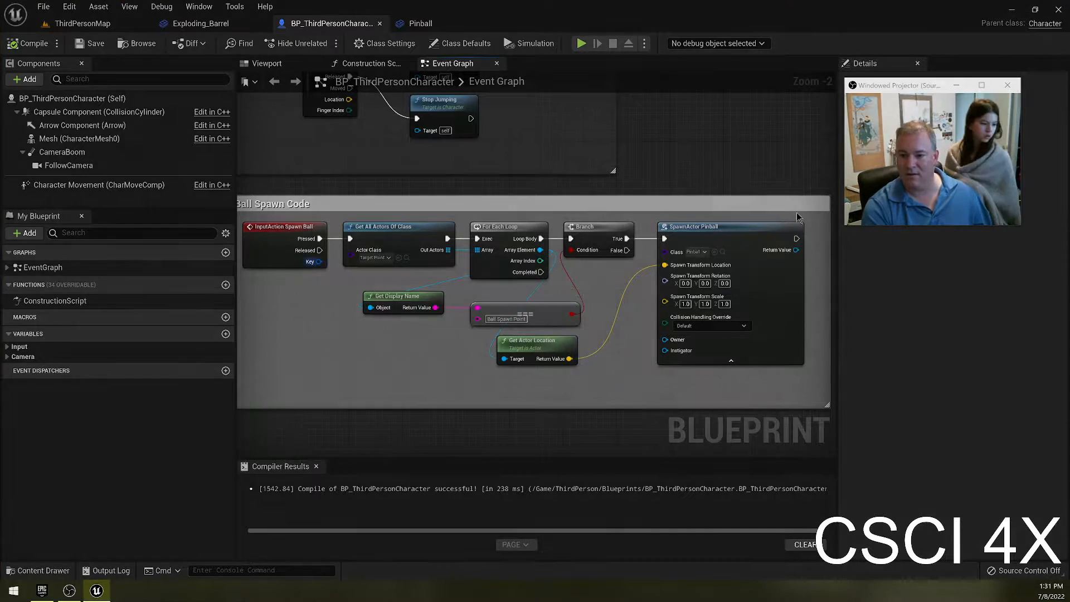
{"action": "key", "text": "super+shift+s"}
{"action": "left_click_drag", "start_coordinate": [812, 202], "coordinate": [241, 400]}
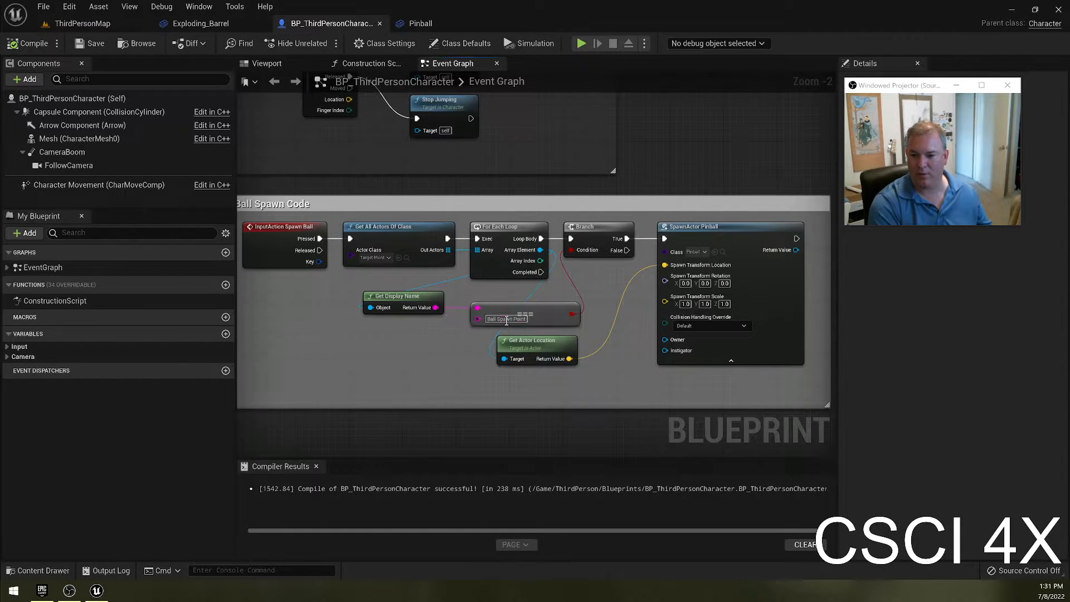
Step: Bypass the Branch node by wiring the For Each Loop's Loop Body directly to SpawnActor Pinball, and compile BP_ThirdPersonCharacter
{"action": "left_click_drag", "start_coordinate": [457, 330], "coordinate": [485, 304]}
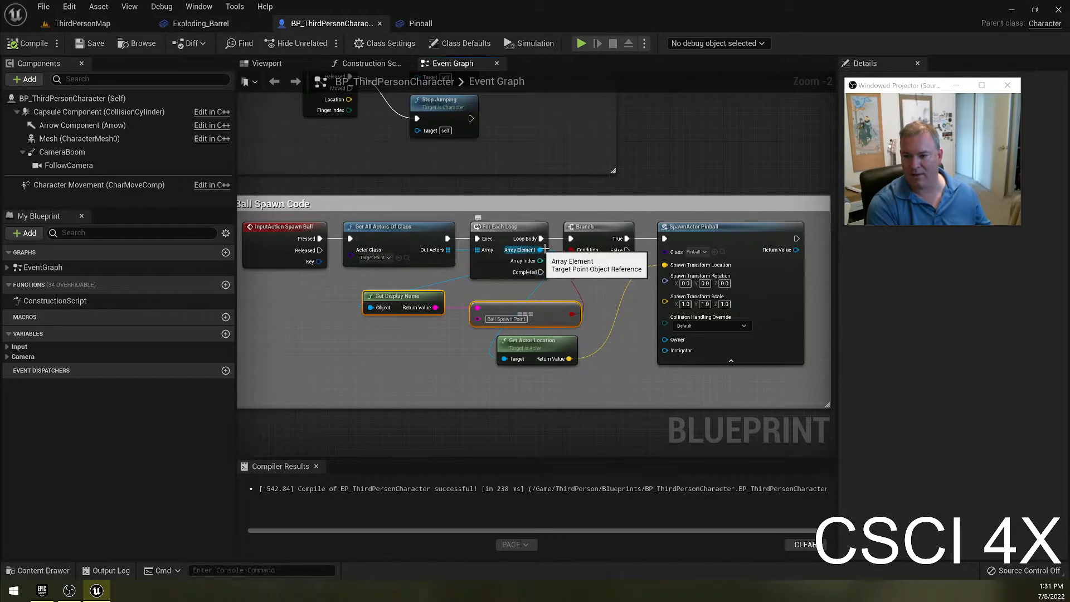
{"action": "left_click_drag", "start_coordinate": [602, 225], "coordinate": [597, 257]}
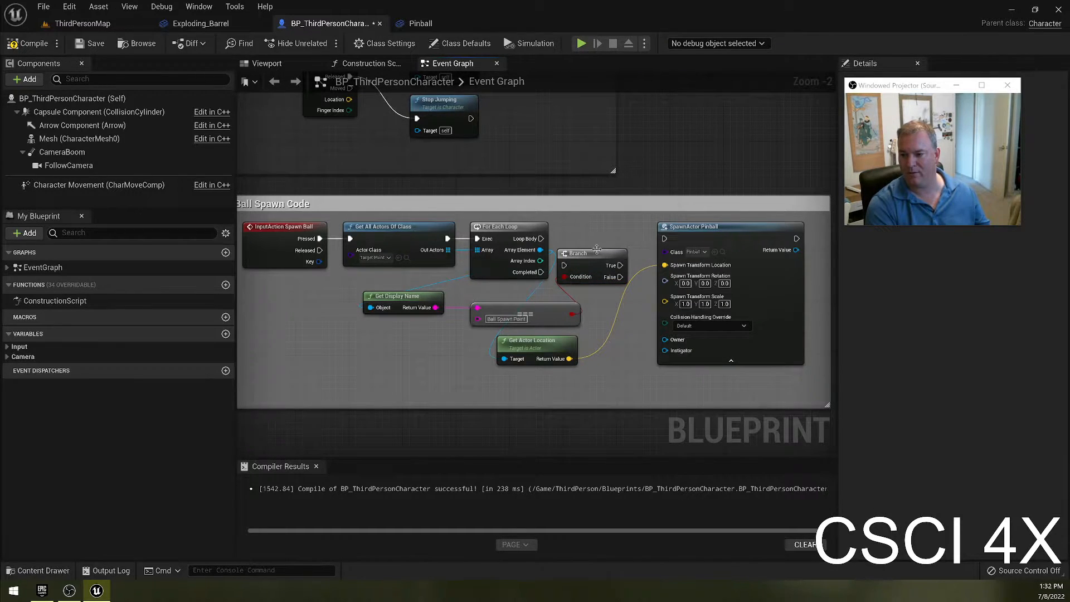
{"action": "left_click_drag", "start_coordinate": [598, 249], "coordinate": [606, 273]}
{"action": "left_click_drag", "start_coordinate": [540, 239], "coordinate": [664, 243]}
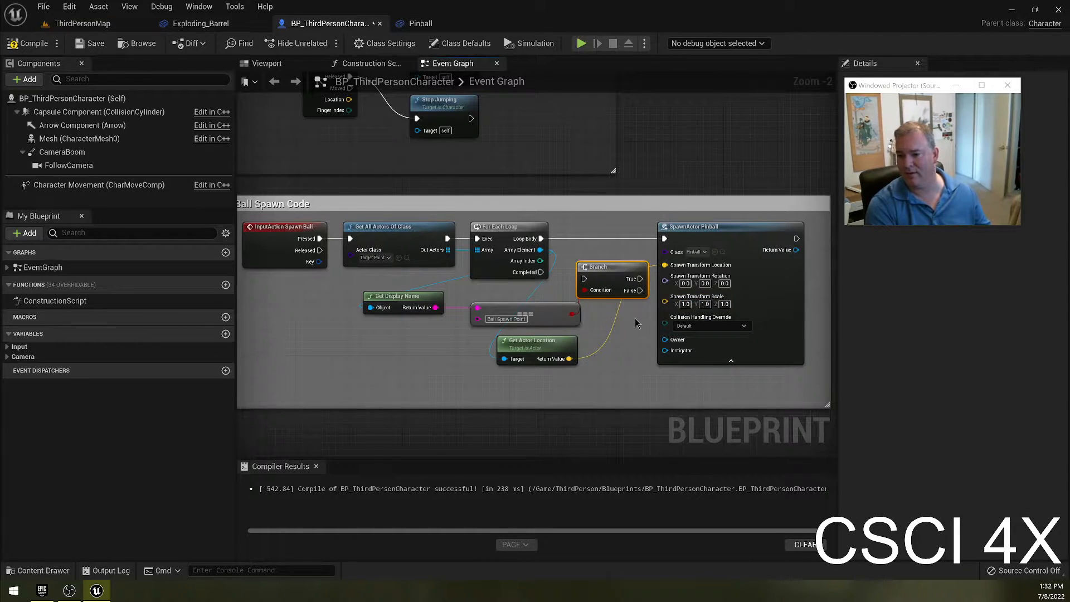
{"action": "left_click_drag", "start_coordinate": [595, 292], "coordinate": [581, 278]}
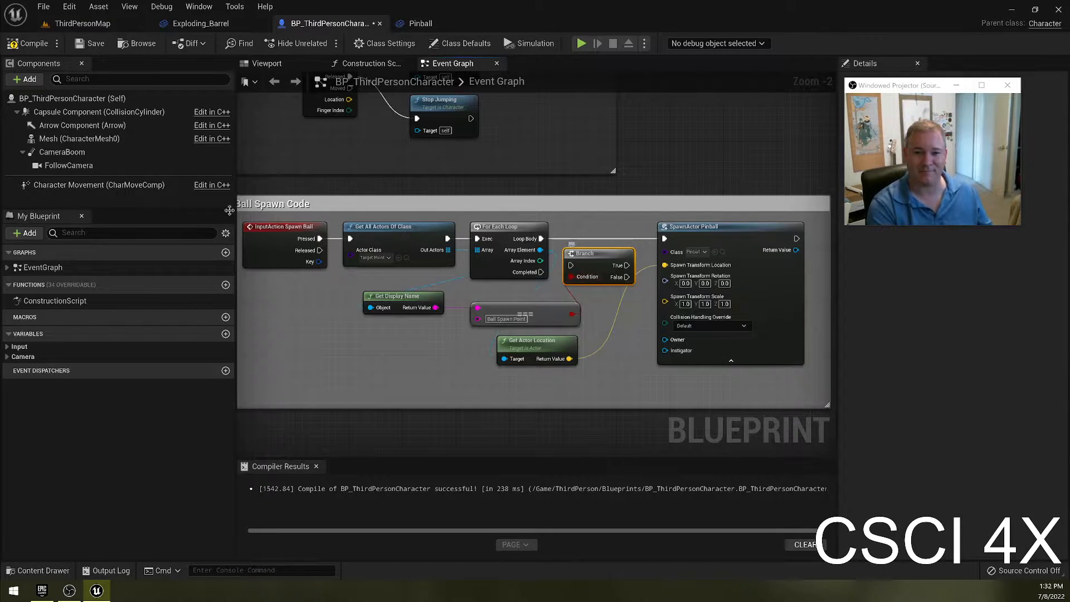
{"action": "left_click", "coordinate": [28, 43]}
Step: Duplicate the Ball Spawn Point target point in ThirdPersonMap, placing the copy far along X at about 23120
{"action": "left_click", "coordinate": [83, 23]}
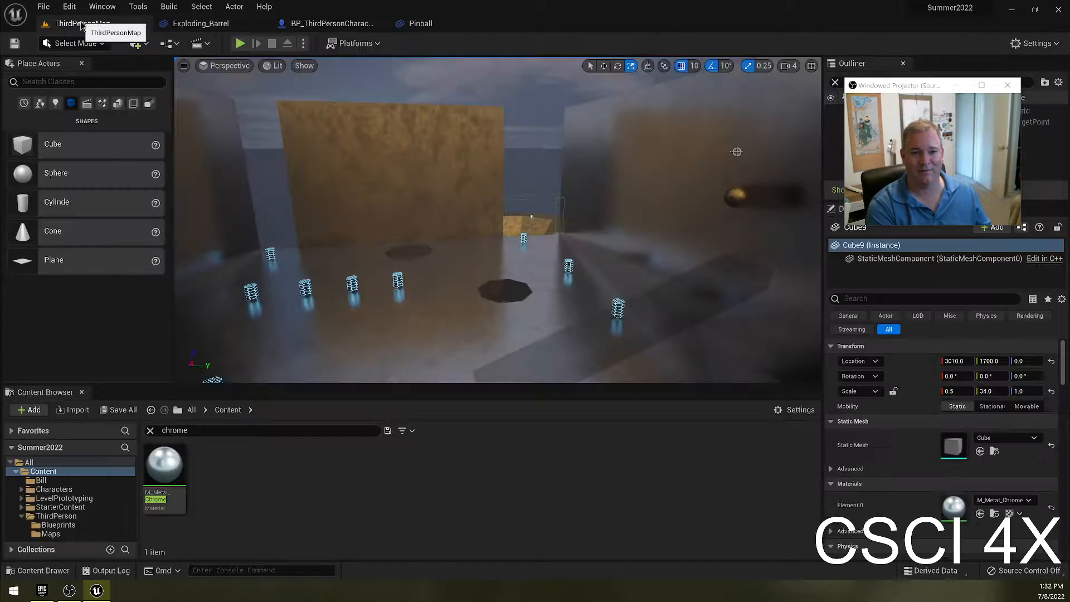
{"action": "left_click", "coordinate": [690, 164]}
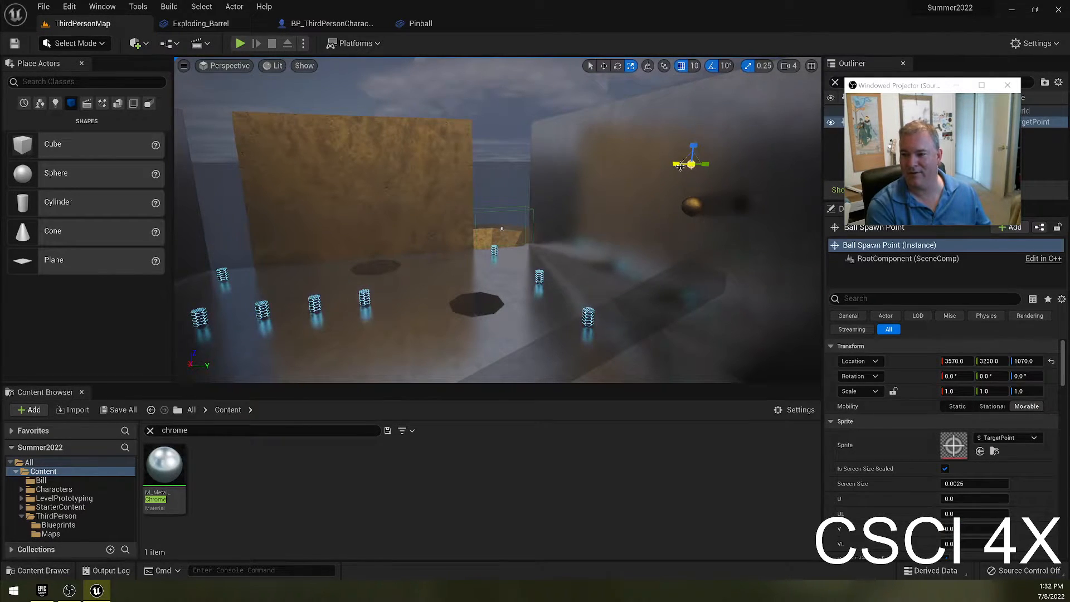
{"action": "left_click_drag", "start_coordinate": [681, 165], "coordinate": [611, 174], "text": "alt"}
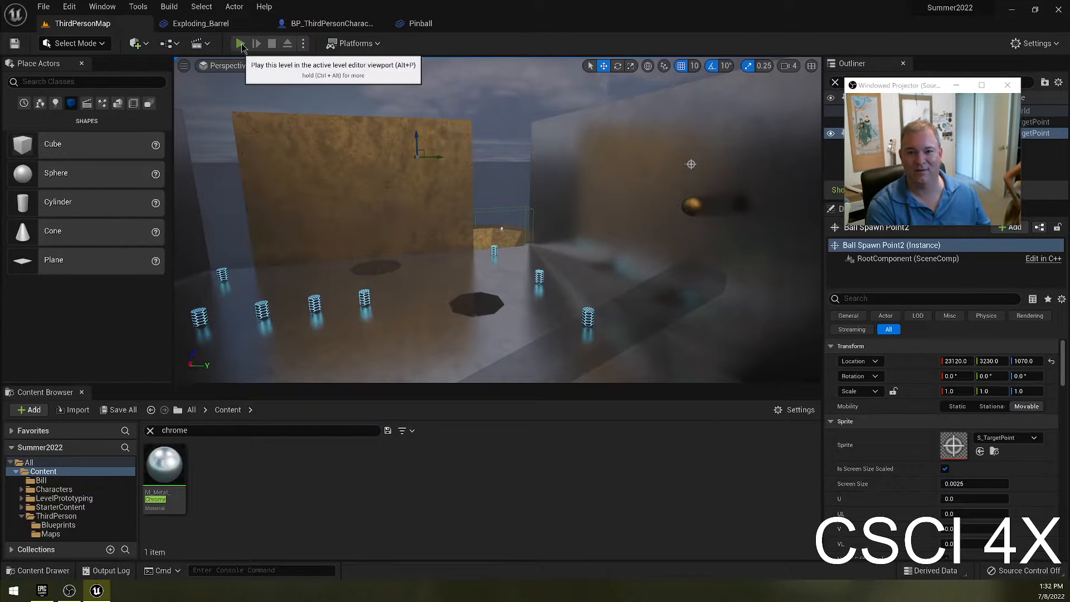
Step: Play-test ThirdPersonMap with the duplicated spawn point, end the session, and look around the arena
{"action": "left_click", "coordinate": [240, 43]}
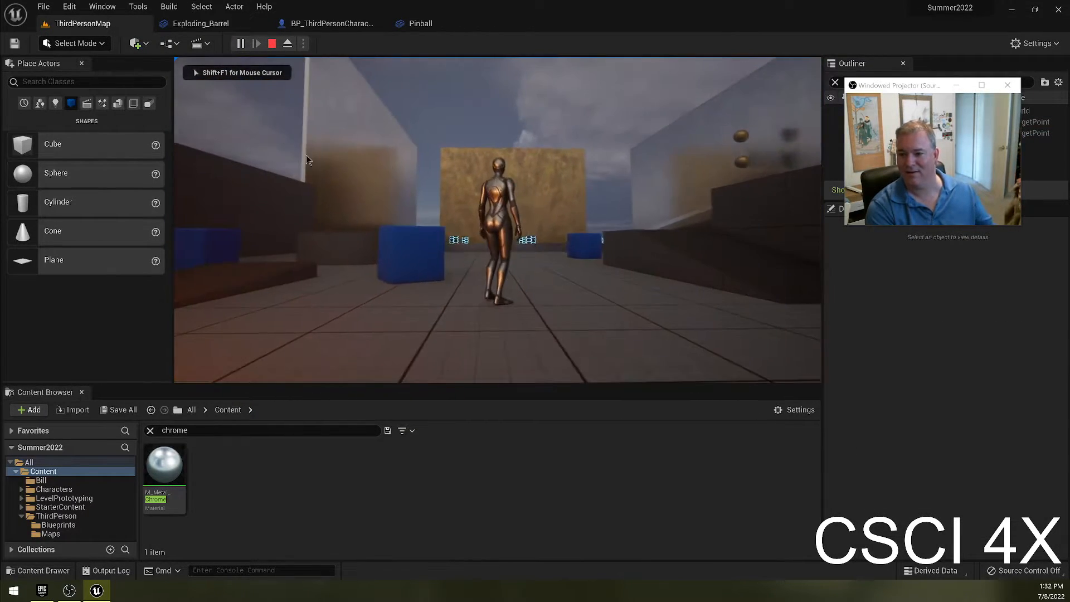
{"action": "key", "text": "Escape"}
{"action": "key", "text": "w"}
{"action": "right_click_drag", "start_coordinate": [441, 136], "coordinate": [676, 206]}
{"action": "key", "text": "w"}
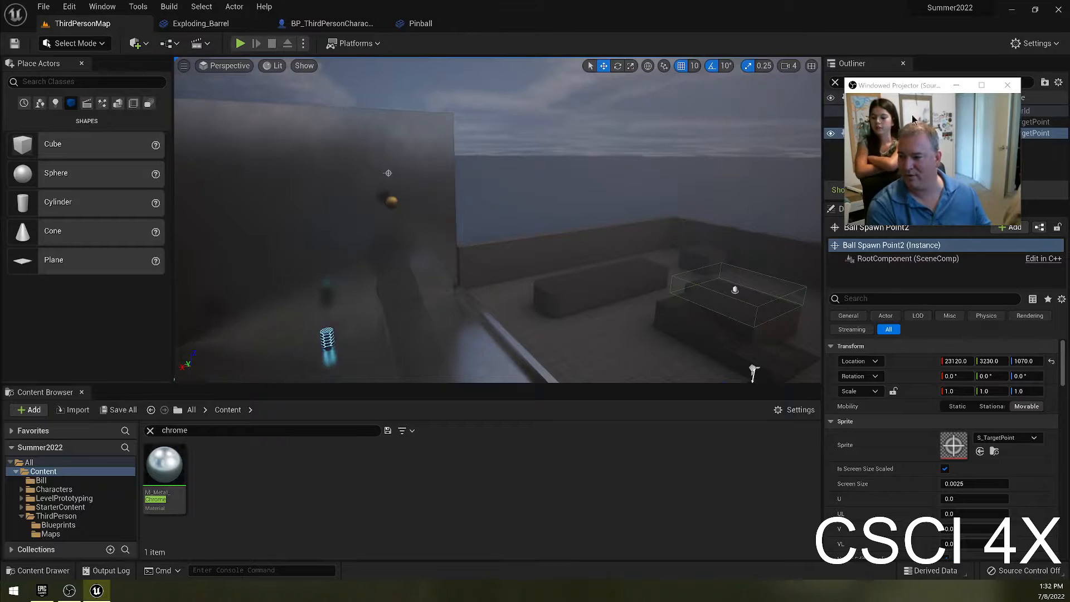
Step: Rename the duplicated target point Ball Spawn Point2 as Ball Spawn Point and save everything
{"action": "left_click_drag", "start_coordinate": [898, 82], "coordinate": [893, 34]}
{"action": "left_click", "coordinate": [914, 226]}
{"action": "left_click", "coordinate": [915, 235]}
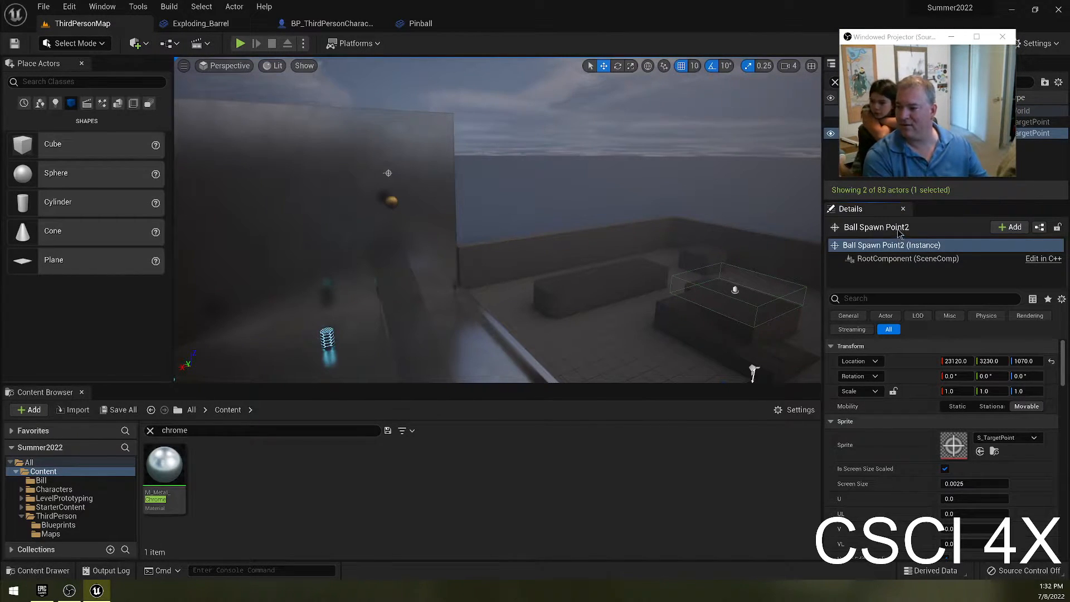
{"action": "double_click", "coordinate": [915, 235]}
{"action": "type", "text": "Point"}
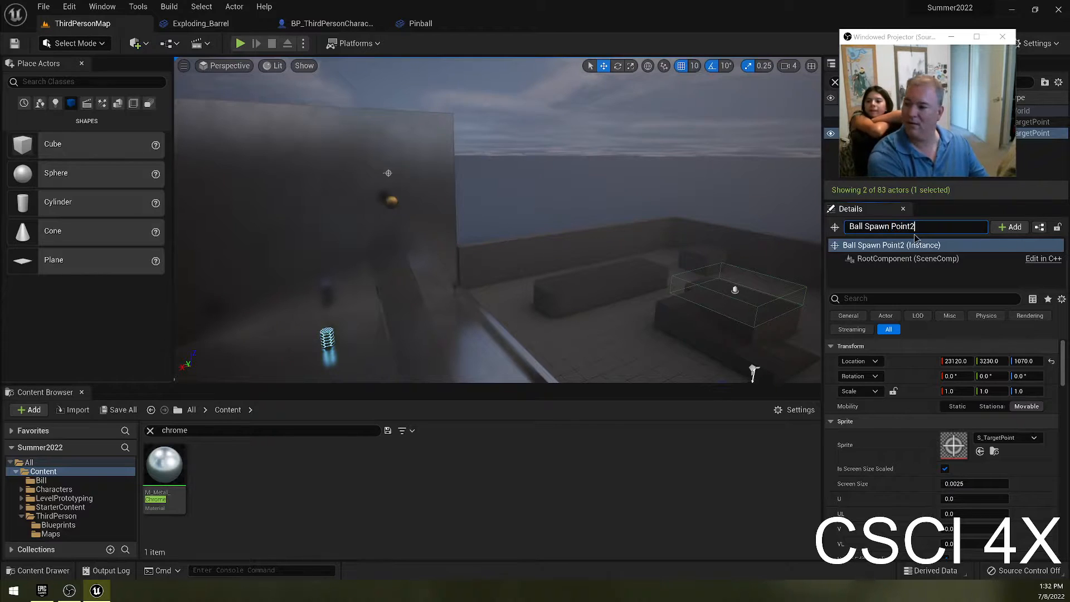
{"action": "key", "text": "Return"}
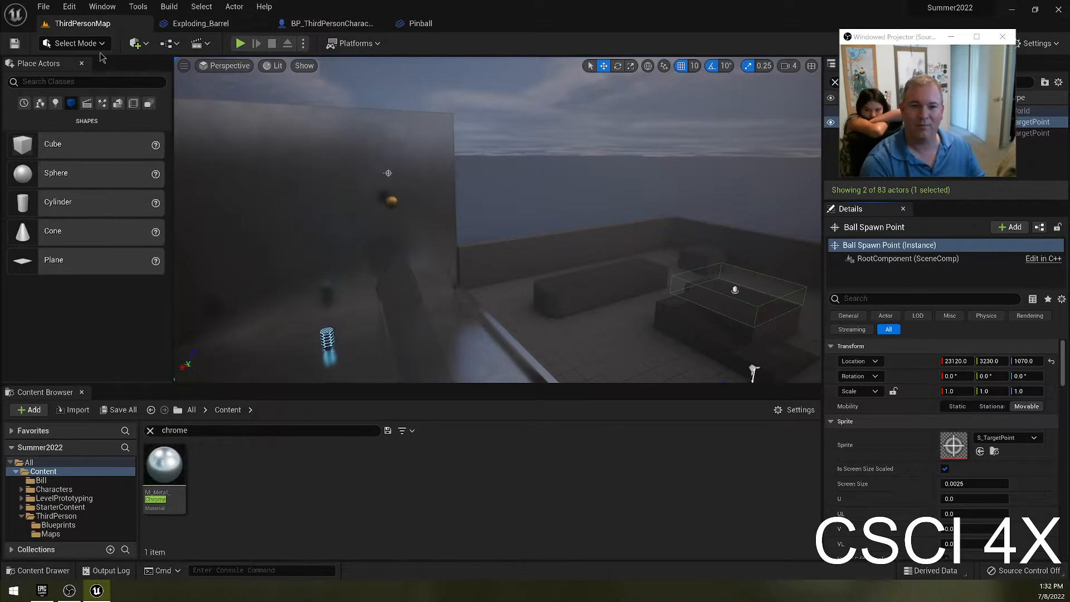
{"action": "left_click", "coordinate": [43, 6]}
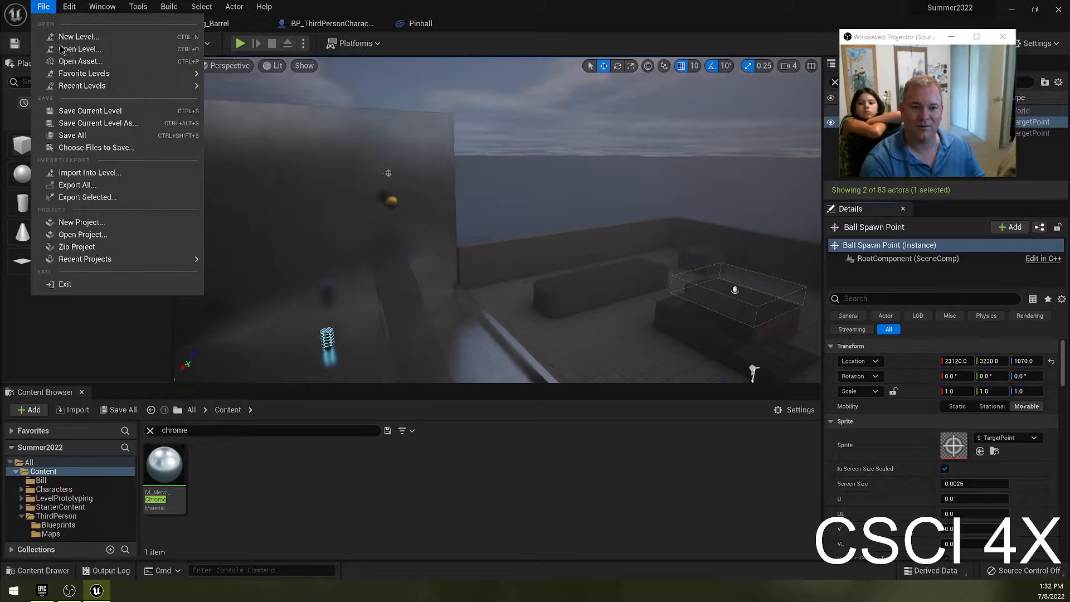
{"action": "left_click", "coordinate": [73, 135]}
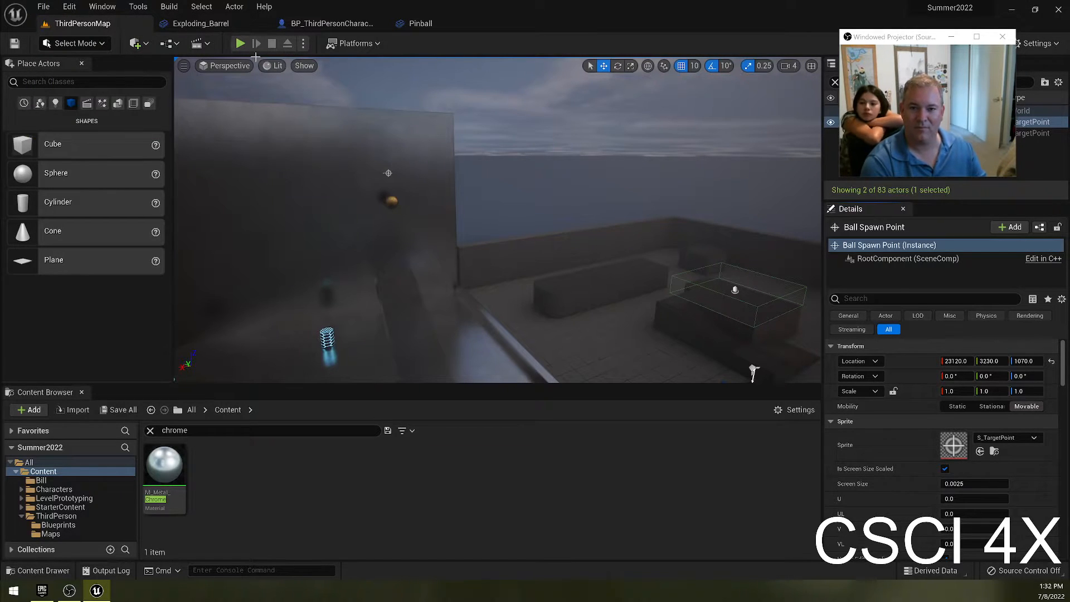
Step: Play-test ThirdPersonMap with two identically named spawn points and review the bypassed Branch node in BP_ThirdPersonCharacter
{"action": "left_click", "coordinate": [244, 46]}
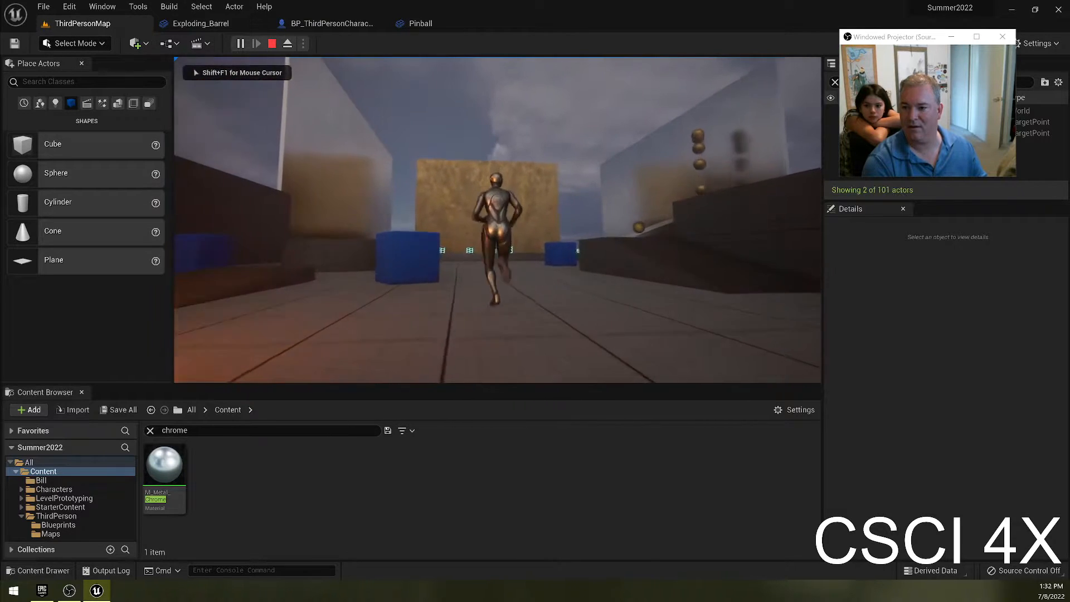
{"action": "key", "text": "Escape"}
{"action": "left_click", "coordinate": [909, 47]}
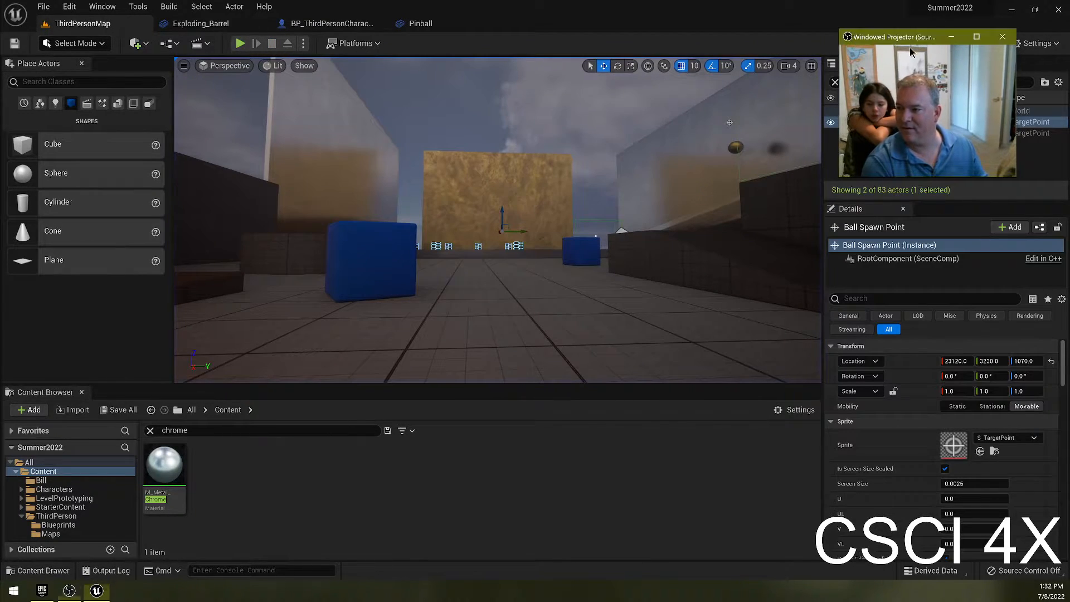
{"action": "left_click_drag", "start_coordinate": [900, 39], "coordinate": [848, 184]}
{"action": "left_click", "coordinate": [329, 23]}
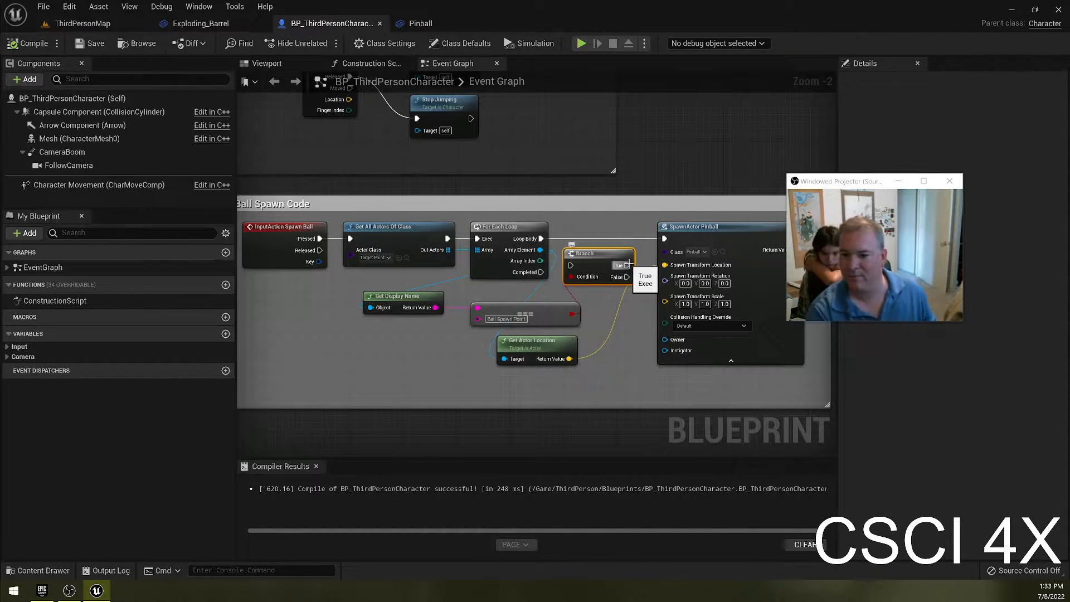
{"action": "left_click", "coordinate": [83, 24]}
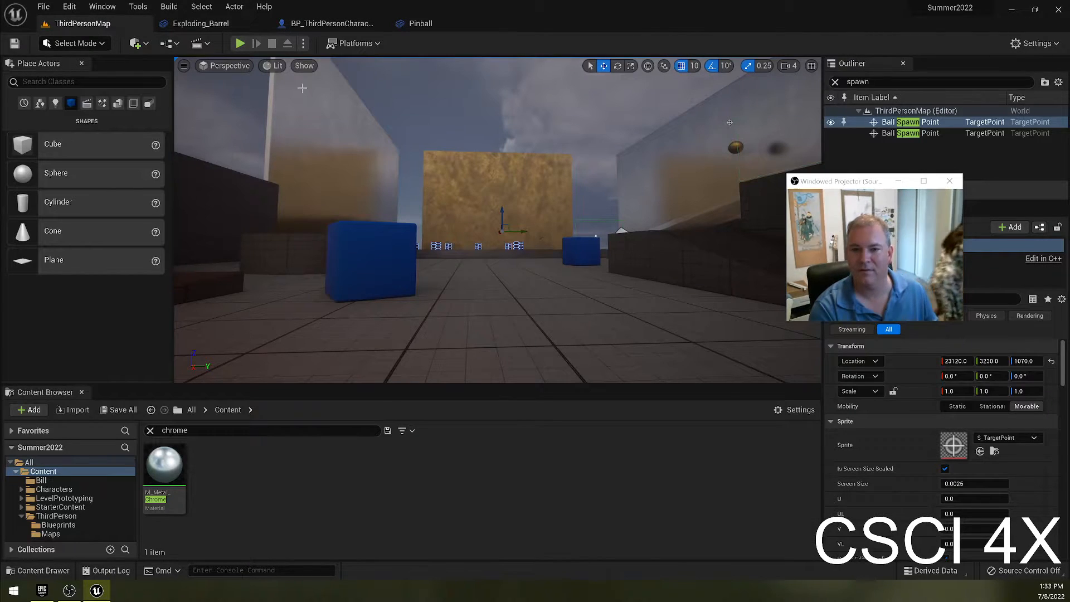
{"action": "left_click", "coordinate": [240, 43]}
{"action": "key", "text": "Escape"}
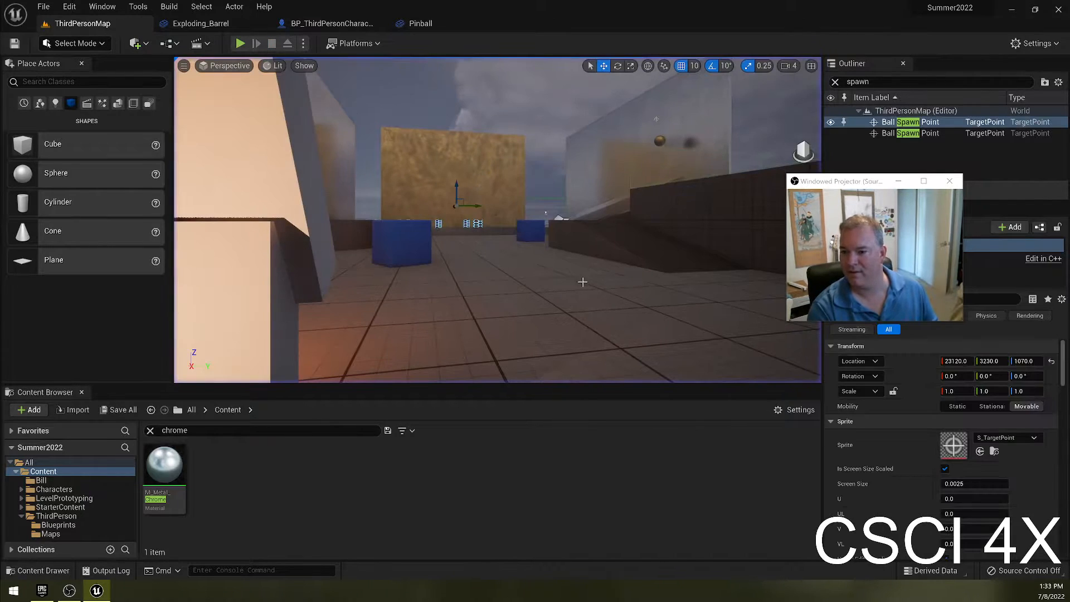
Step: Rewire the Branch between the For Each Loop's Loop Body and SpawnActor Pinball through its True output, and save BP_ThirdPersonCharacter
{"action": "left_click", "coordinate": [329, 24]}
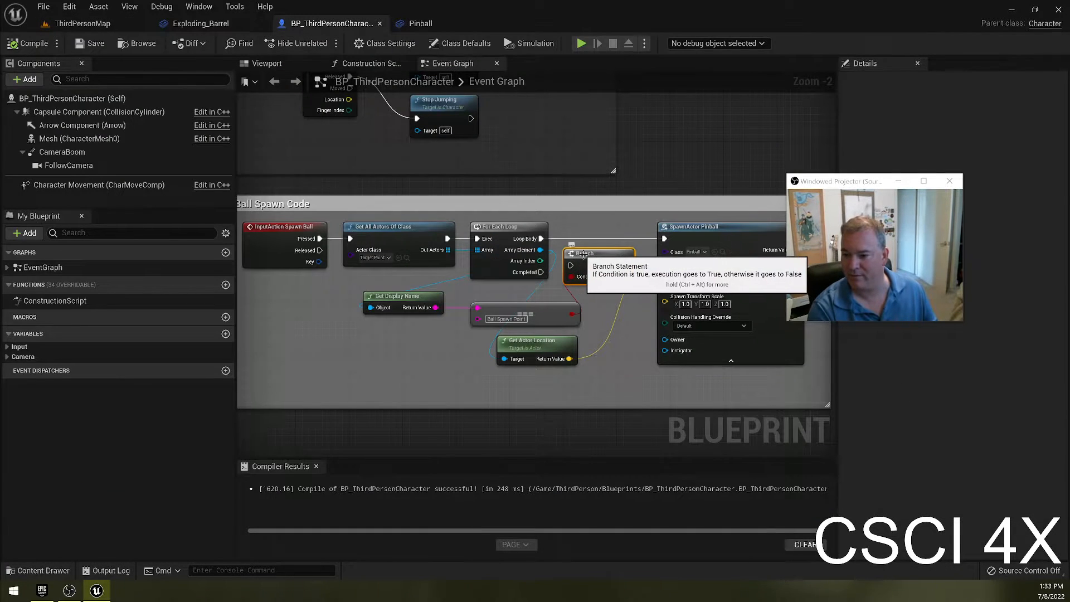
{"action": "left_click_drag", "start_coordinate": [579, 243], "coordinate": [578, 235]}
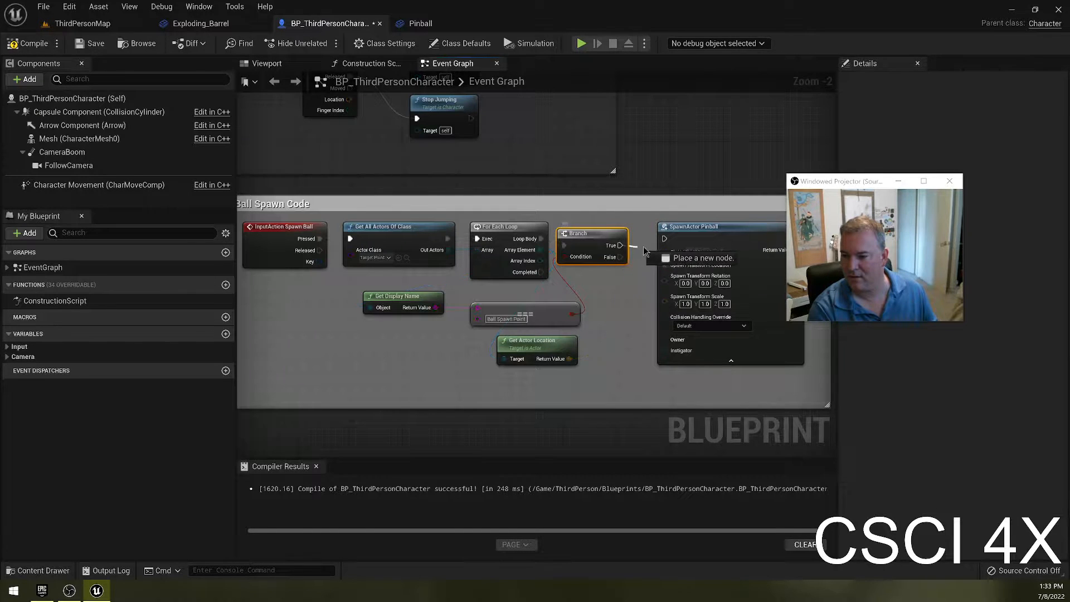
{"action": "left_click_drag", "start_coordinate": [603, 237], "coordinate": [607, 230]}
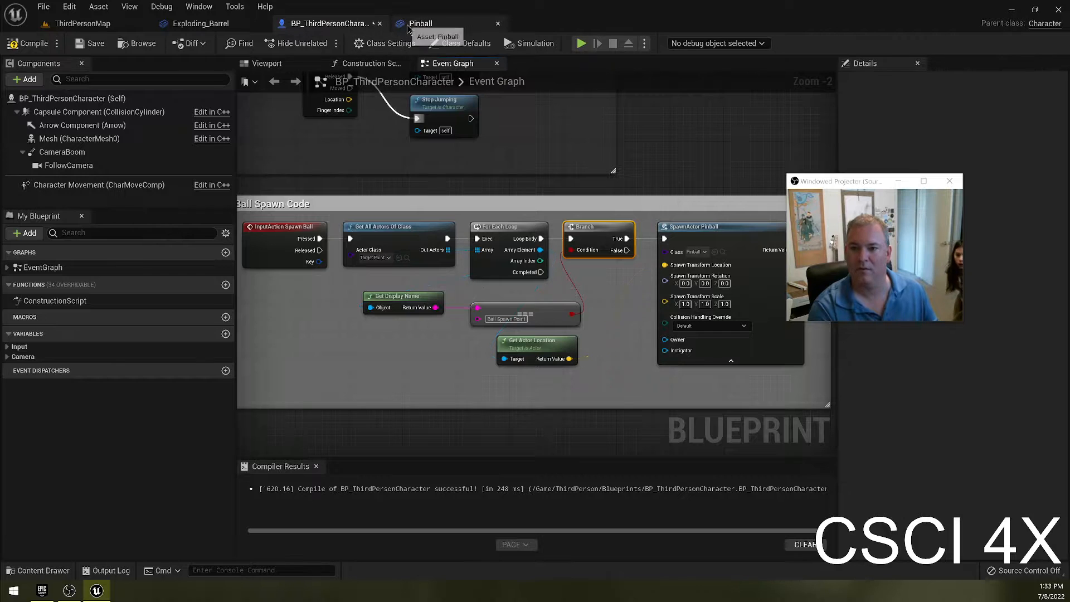
{"action": "left_click", "coordinate": [88, 43]}
Step: Delete the distant Ball Spawn Point at X 23120 from ThirdPersonMap
{"action": "left_click", "coordinate": [88, 25]}
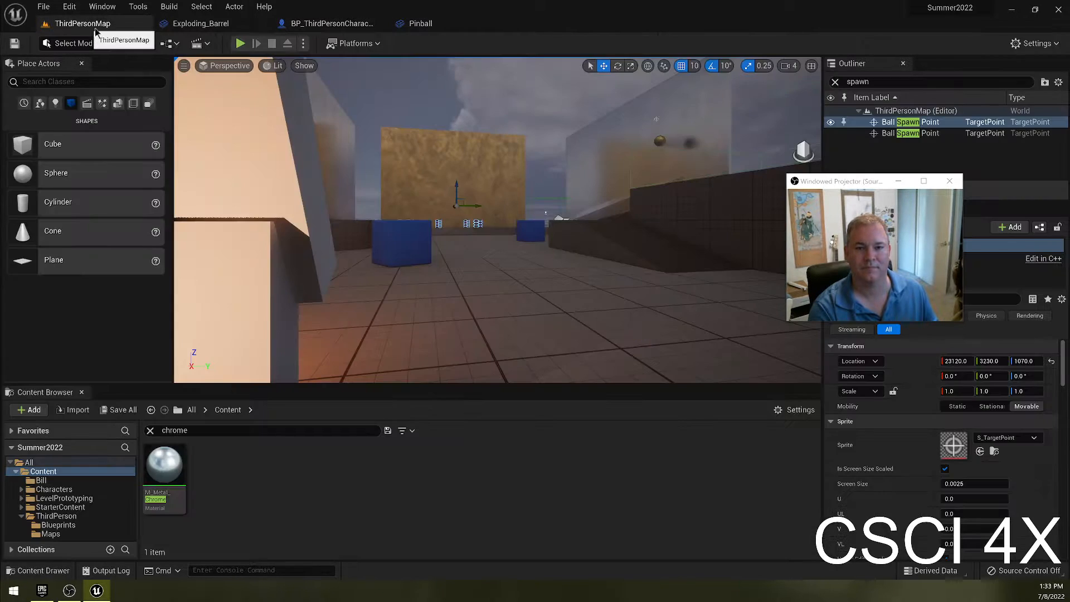
{"action": "double_click", "coordinate": [928, 134]}
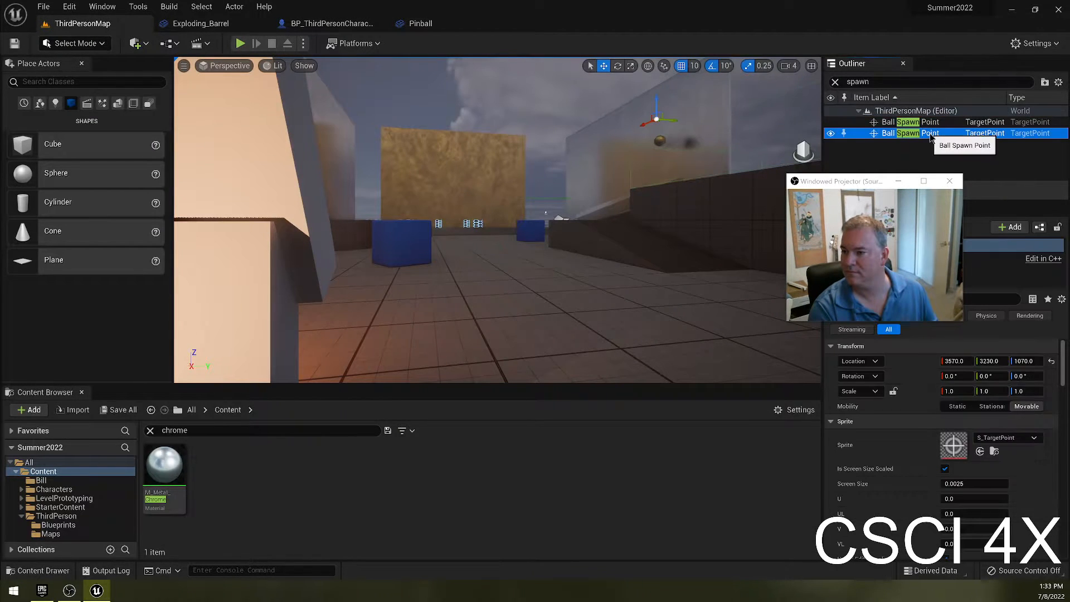
{"action": "double_click", "coordinate": [940, 123]}
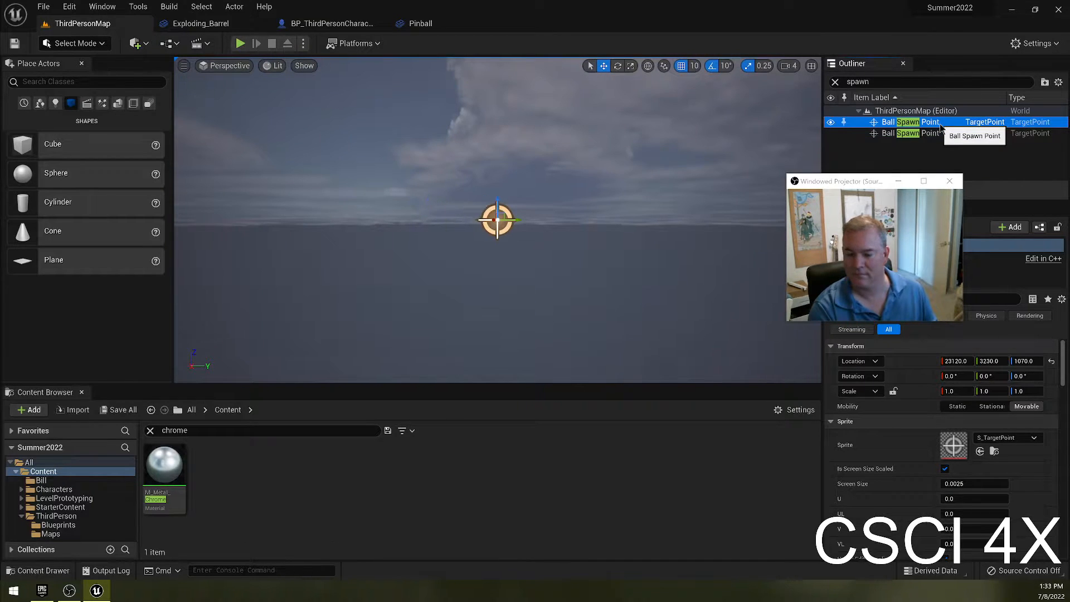
{"action": "right_click_drag", "start_coordinate": [557, 167], "coordinate": [657, 334]}
{"action": "right_click_drag", "start_coordinate": [379, 189], "coordinate": [513, 142]}
{"action": "key", "text": "Delete"}
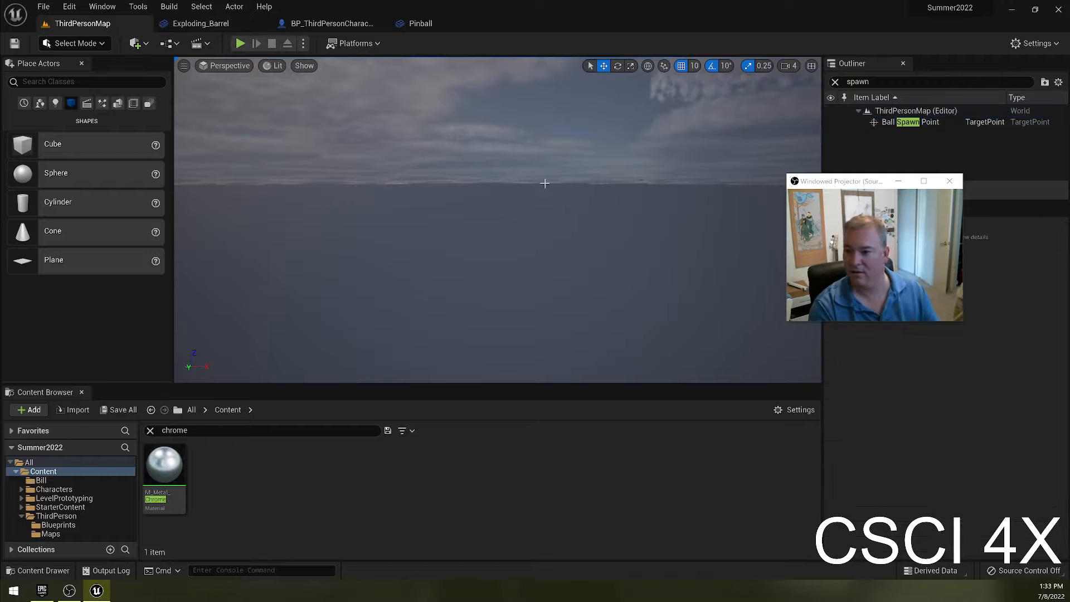
Step: Duplicate the remaining Ball Spawn Point along Y to about 2160, and play-test the level
{"action": "double_click", "coordinate": [903, 123]}
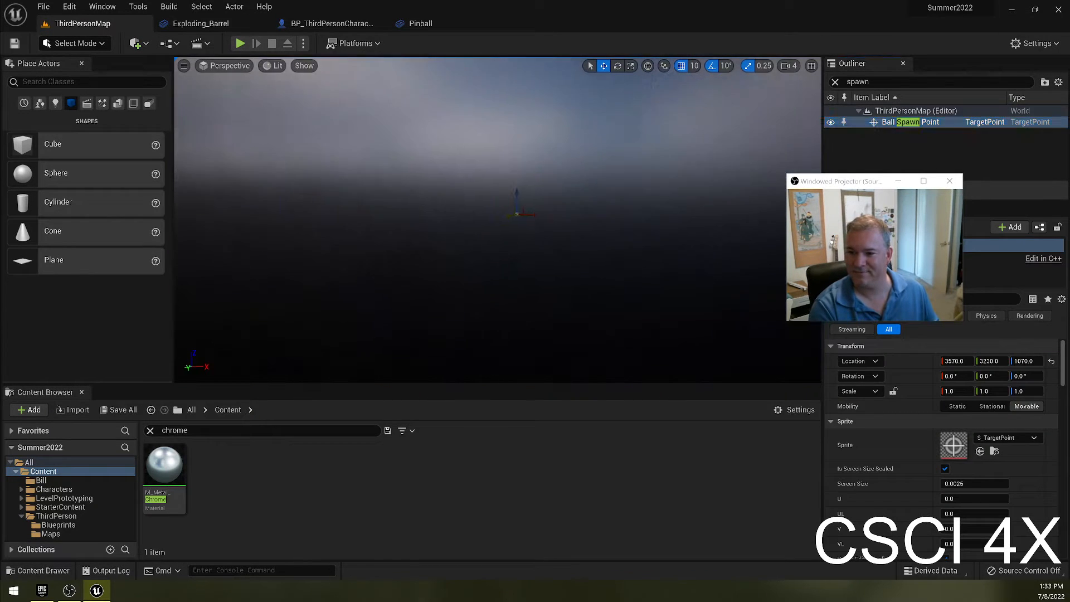
{"action": "right_click_drag", "start_coordinate": [390, 212], "coordinate": [658, 246]}
{"action": "right_click_drag", "start_coordinate": [602, 212], "coordinate": [606, 210]}
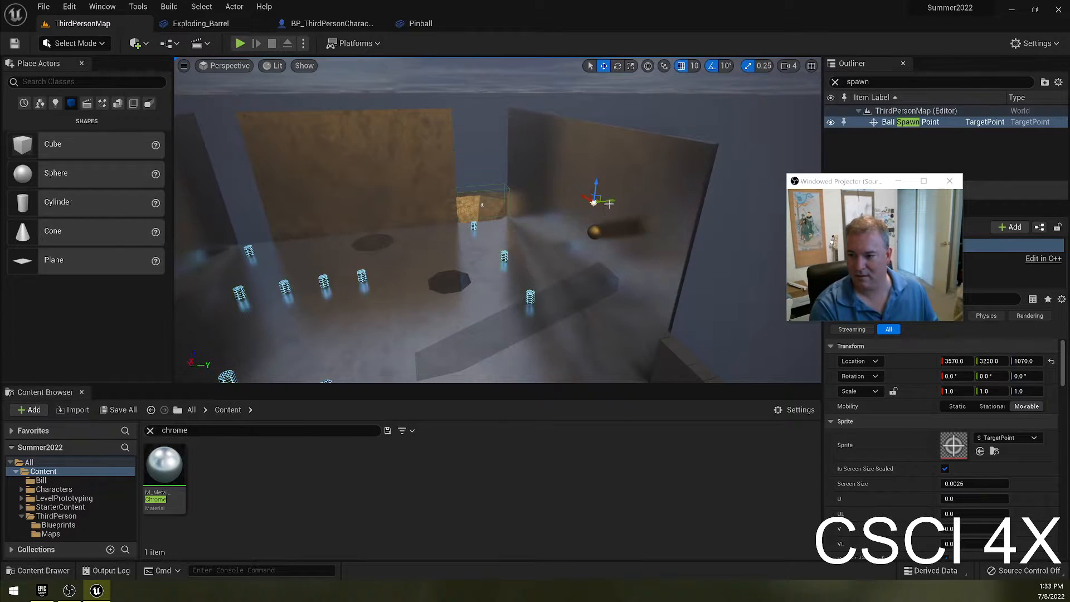
{"action": "left_click_drag", "start_coordinate": [611, 201], "coordinate": [534, 201], "text": "alt+shift"}
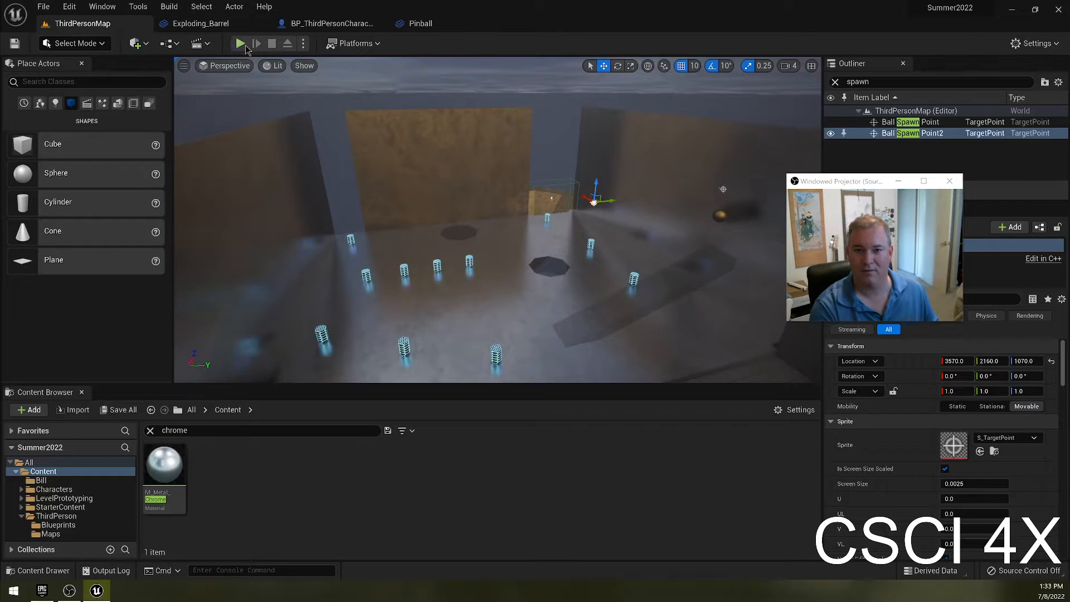
{"action": "left_click", "coordinate": [244, 47]}
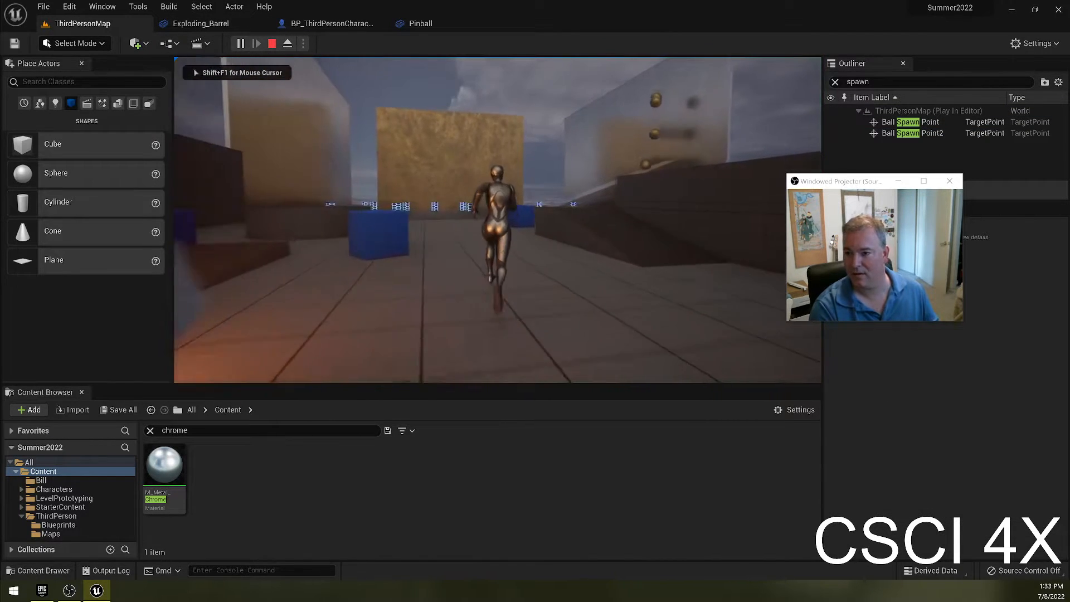
{"action": "key", "text": "Escape"}
Step: Rename the new target point Ball Spawn Point2 as Ball Spawn Point and start a play-test of ThirdPersonMap
{"action": "left_click", "coordinate": [918, 134]}
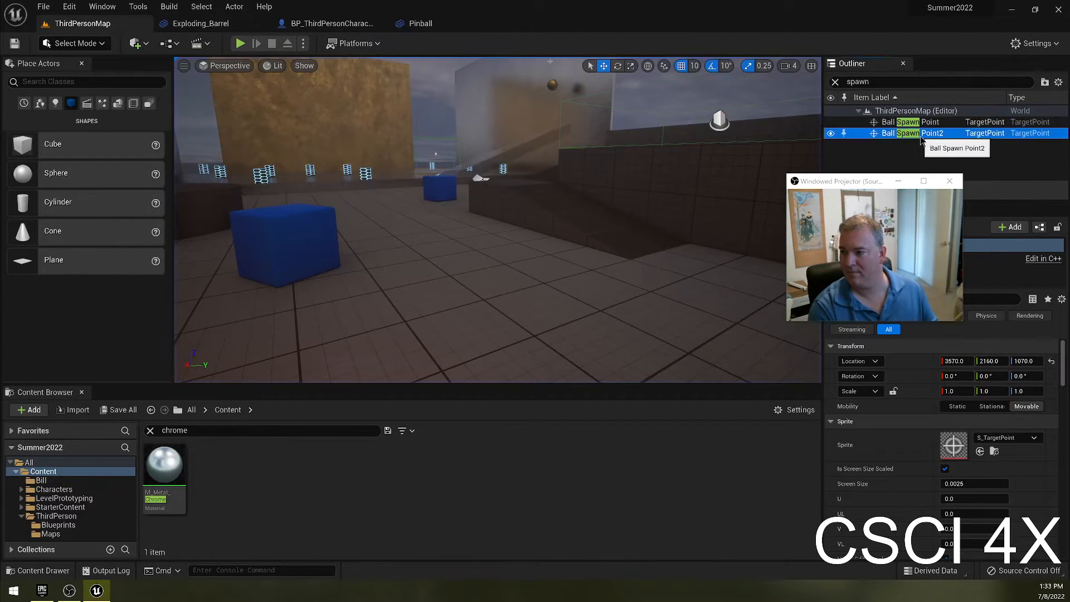
{"action": "double_click", "coordinate": [920, 134]}
{"action": "left_click_drag", "start_coordinate": [878, 181], "coordinate": [684, 209]}
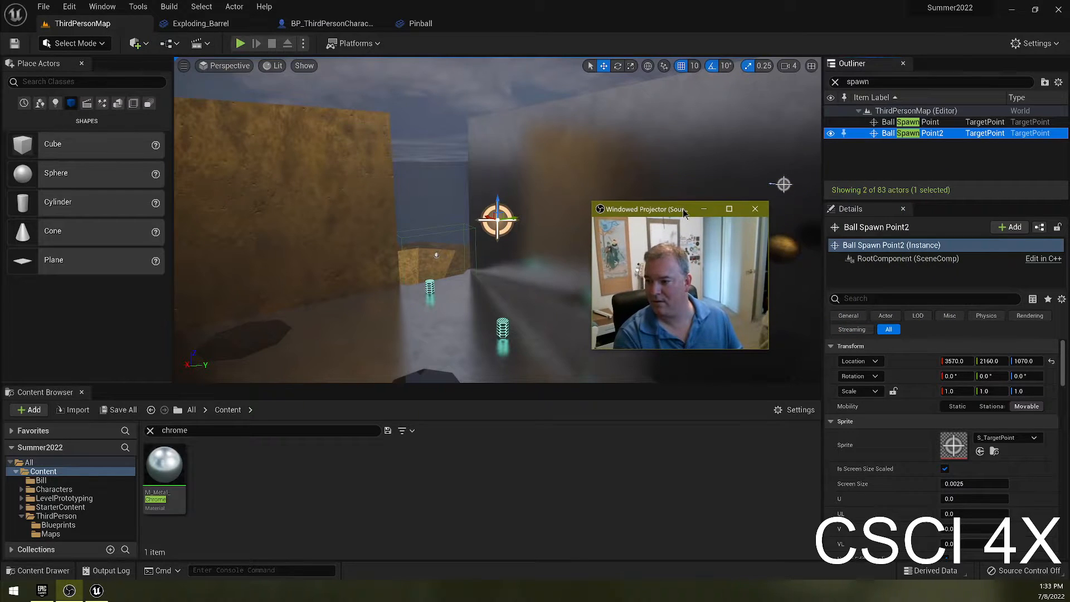
{"action": "left_click", "coordinate": [903, 228]}
{"action": "left_click", "coordinate": [901, 227]}
{"action": "left_click", "coordinate": [914, 225]}
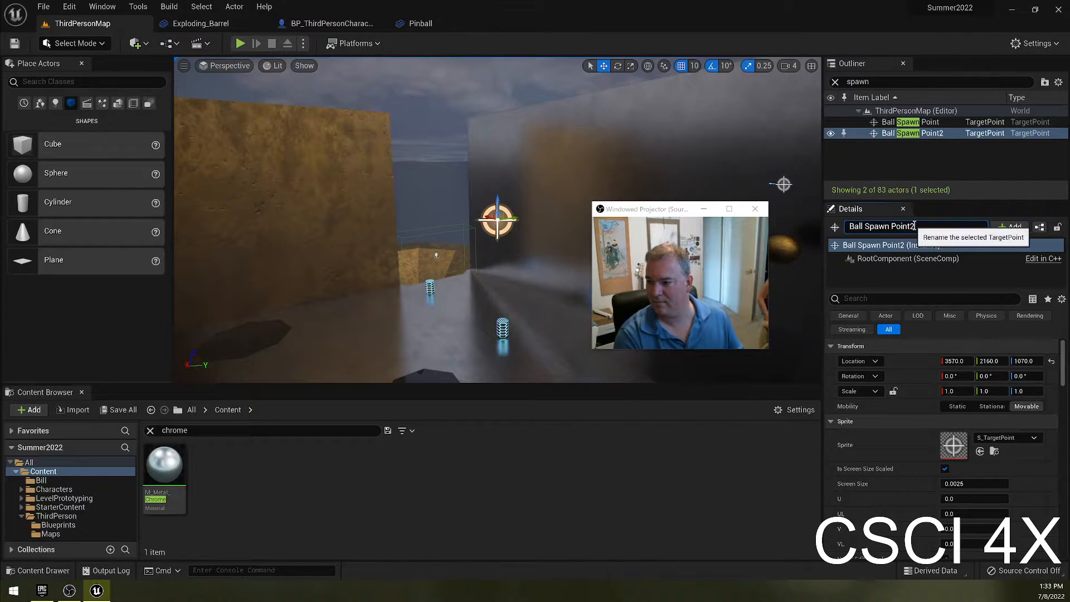
{"action": "key", "text": "BackSpace"}
{"action": "key", "text": "Return"}
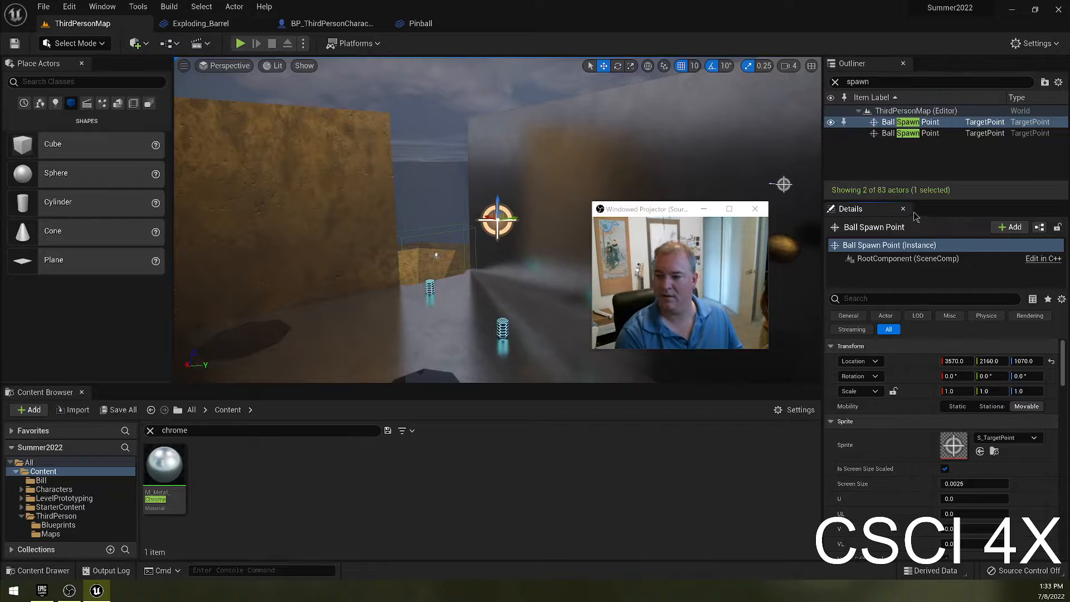
{"action": "left_click", "coordinate": [243, 45]}
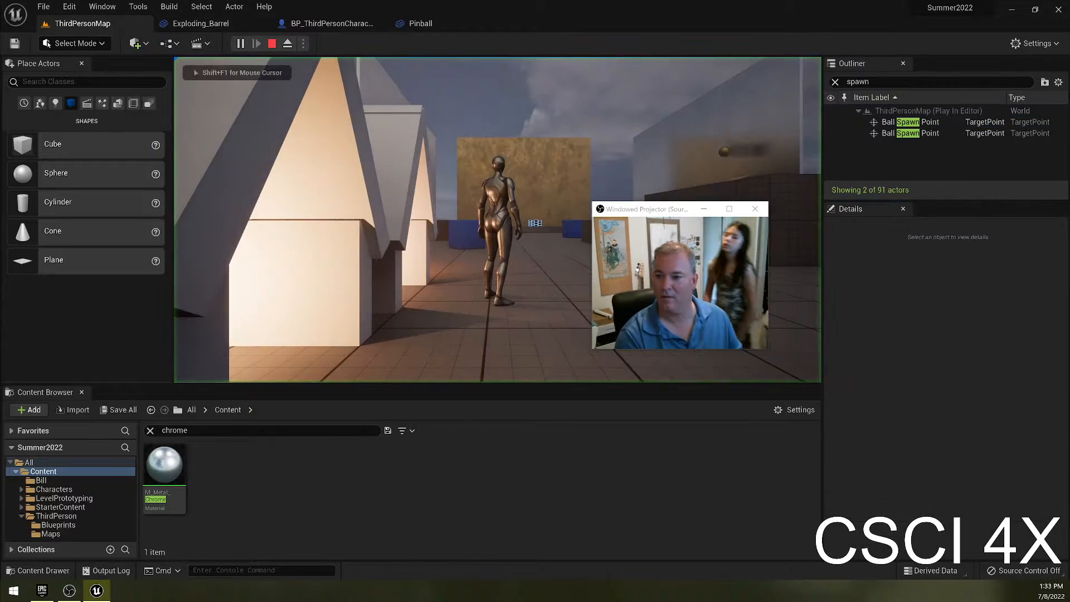
Step: Play-test ThirdPersonMap by running the character to the arena where the balls spawn, and end the session
{"action": "key", "text": "w"}
{"action": "key", "text": "d"}
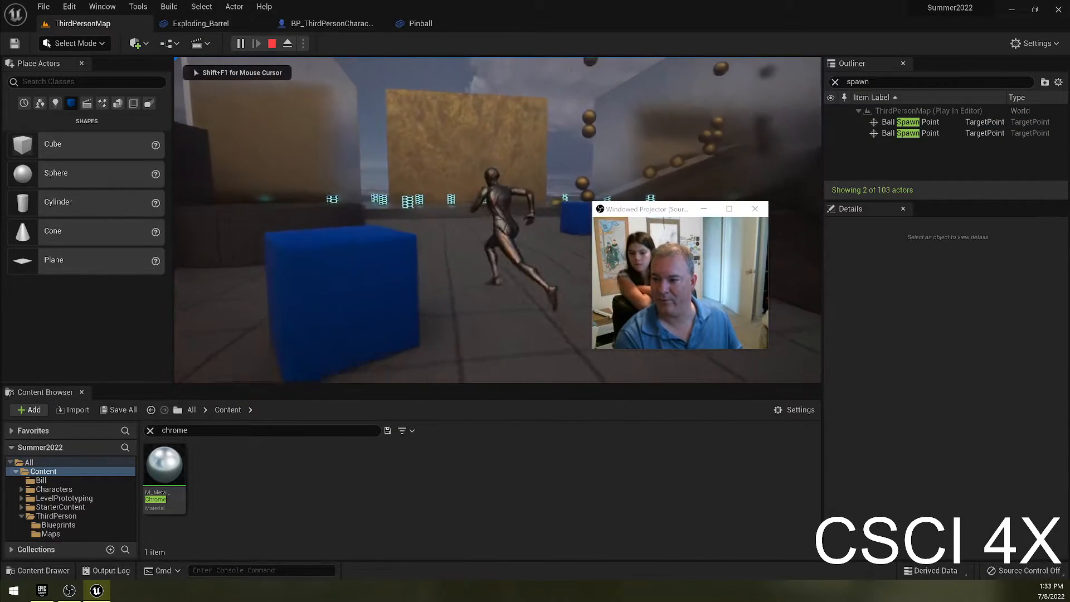
{"action": "key", "text": "a"}
{"action": "key", "text": "w"}
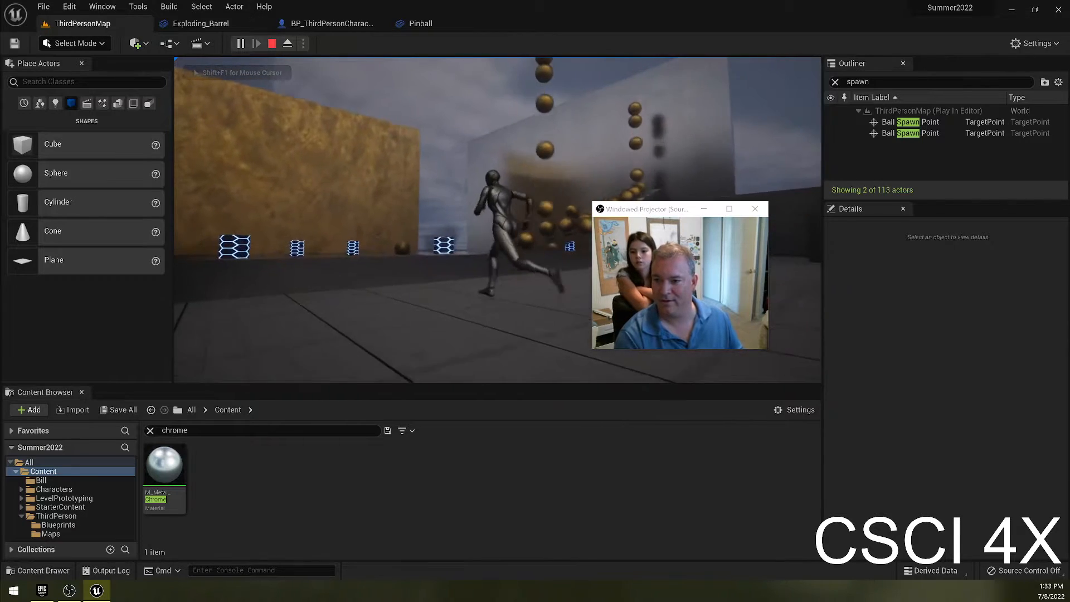
{"action": "key", "text": "space"}
{"action": "key", "text": "w"}
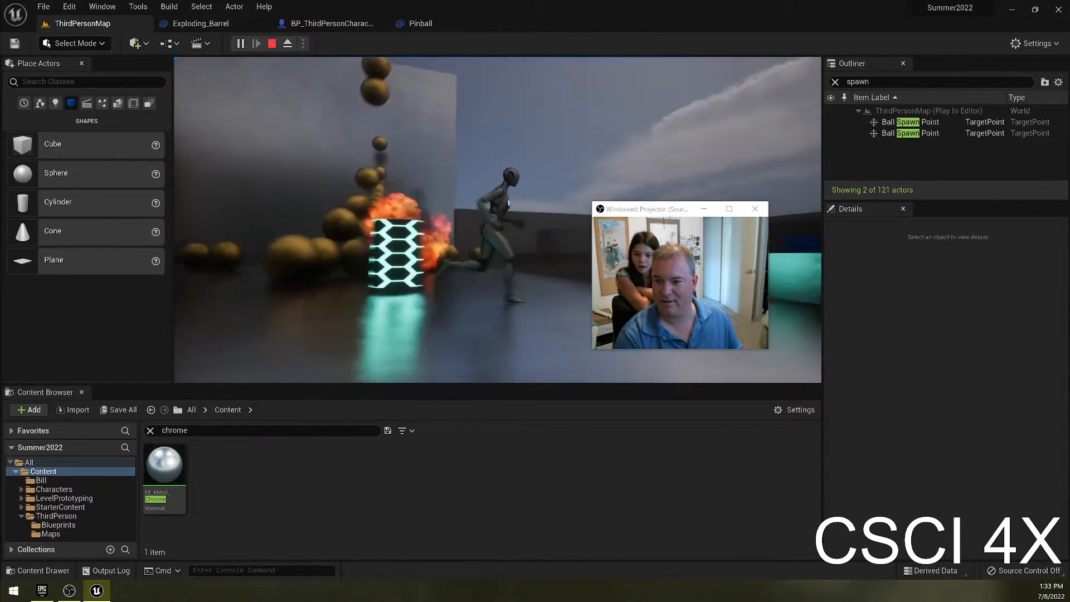
{"action": "key", "text": "Escape"}
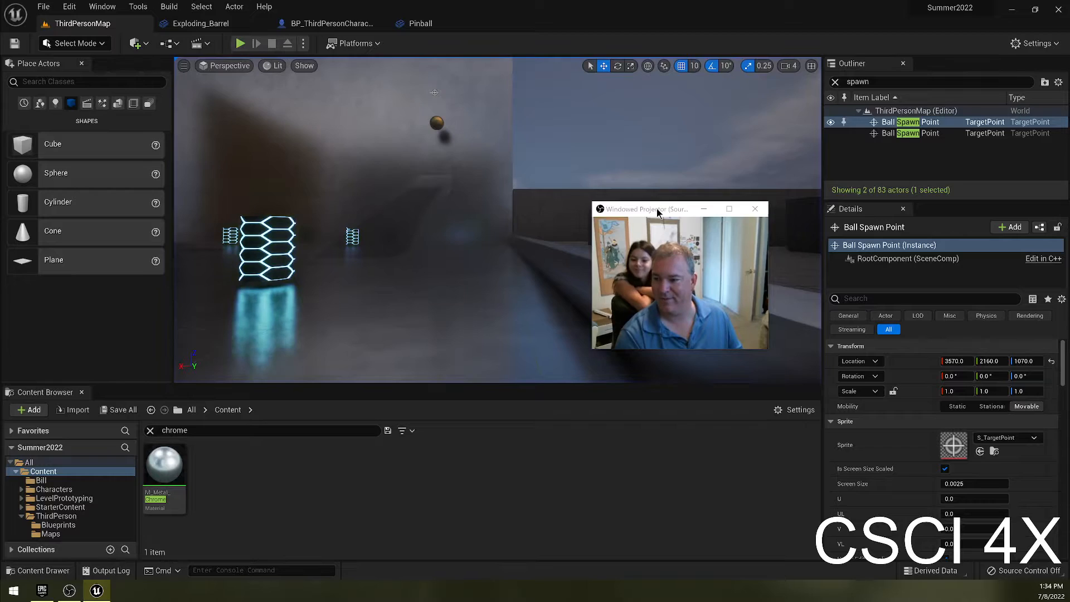
Step: Compare the two Ball Spawn Points, delete the one at Y 2160, save the work and open BP_ThirdPersonCharacter
{"action": "left_click_drag", "start_coordinate": [648, 208], "coordinate": [675, 146]}
{"action": "double_click", "coordinate": [911, 135]}
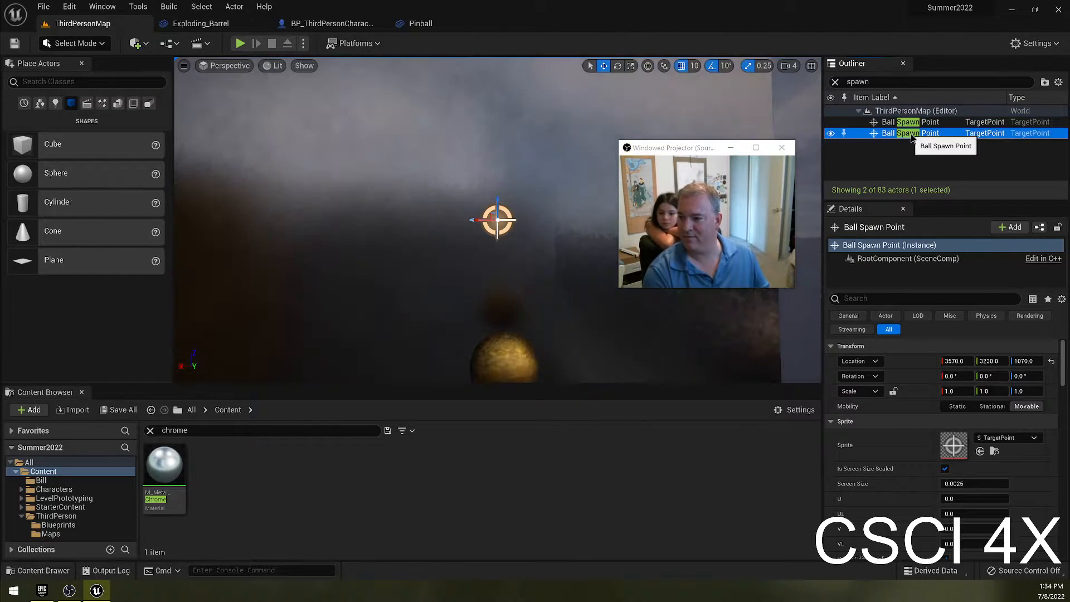
{"action": "double_click", "coordinate": [913, 123]}
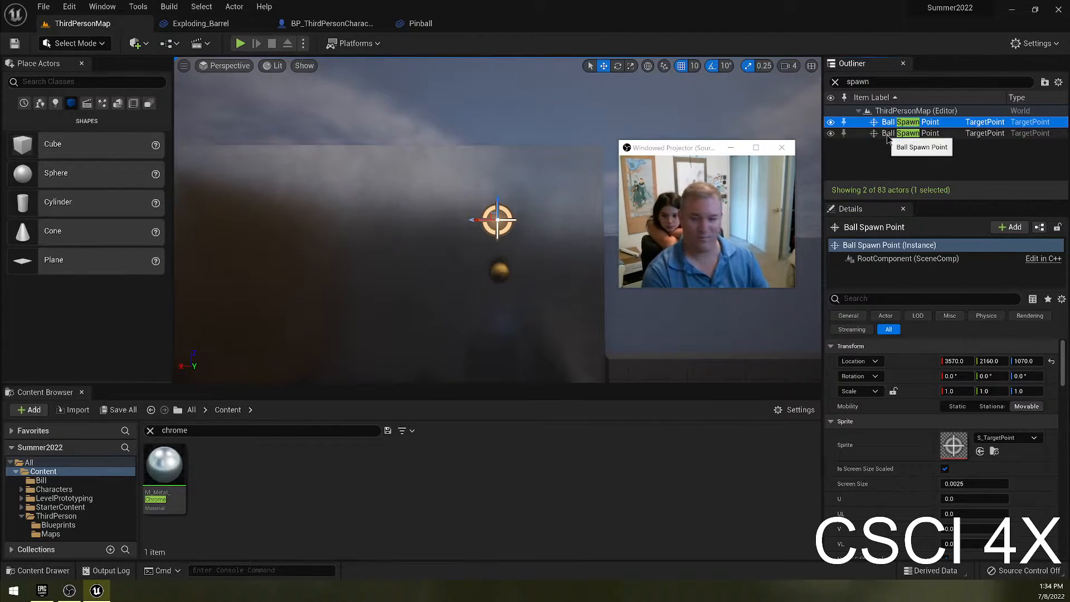
{"action": "key", "text": "Delete"}
{"action": "left_click_drag", "start_coordinate": [678, 152], "coordinate": [896, 50]}
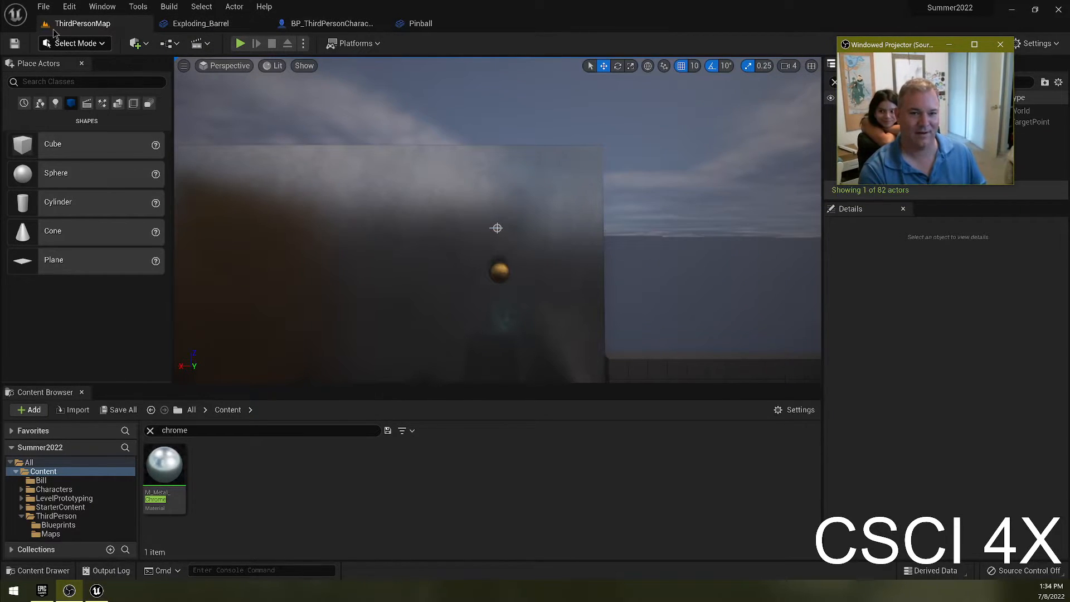
{"action": "left_click", "coordinate": [43, 7]}
{"action": "left_click", "coordinate": [72, 135]}
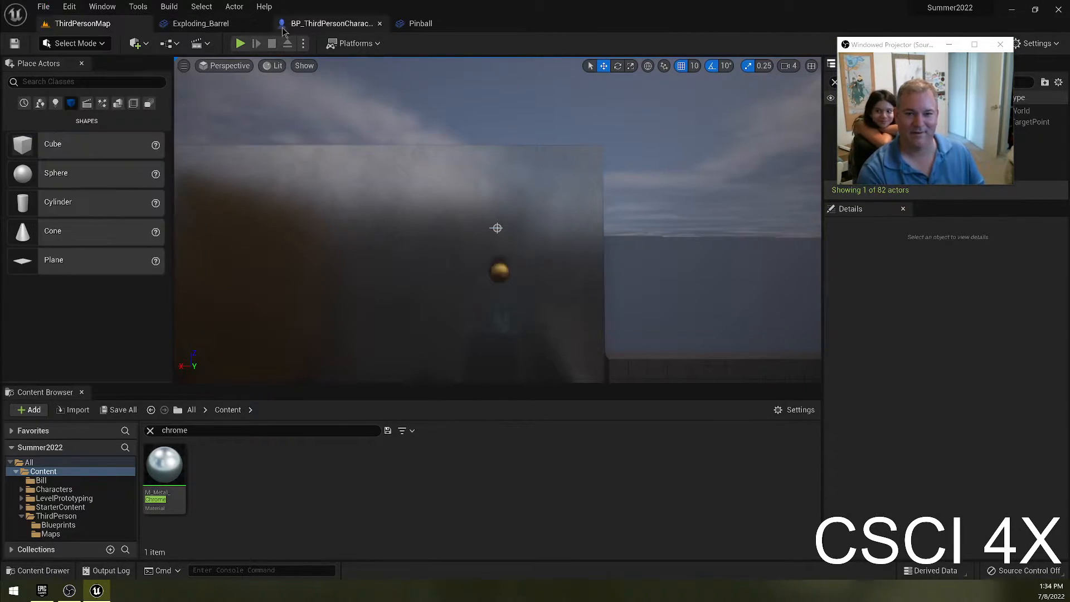
{"action": "left_click", "coordinate": [331, 23]}
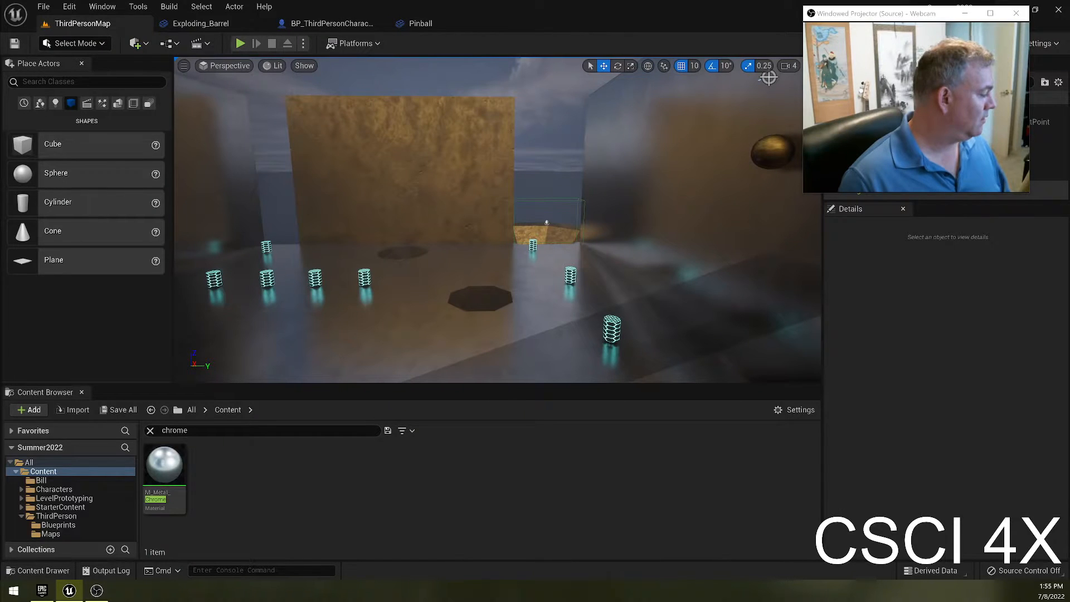
Step: Place a cube with scale 1, 3, 1 among the glowing barrels in ThirdPersonMap and rotate it 40° about Z
{"action": "right_click_drag", "start_coordinate": [465, 195], "coordinate": [374, 198]}
{"action": "key", "text": "s"}
{"action": "key", "text": "a"}
{"action": "key", "text": "w"}
{"action": "key", "text": "s"}
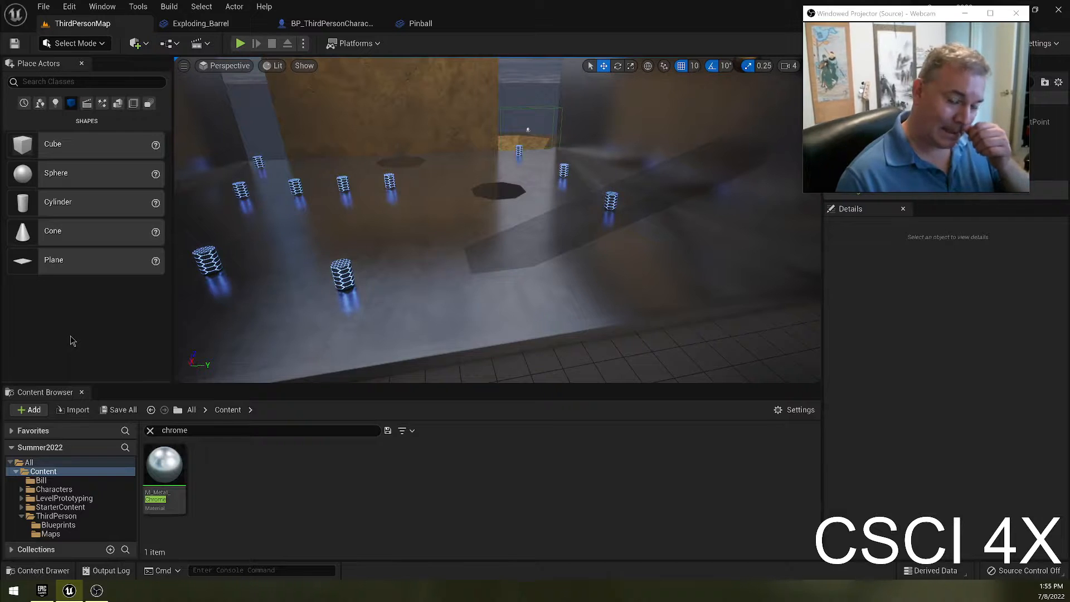
{"action": "left_click_drag", "start_coordinate": [384, 269], "coordinate": [391, 219]}
{"action": "key", "text": "e"}
{"action": "left_click_drag", "start_coordinate": [401, 245], "coordinate": [429, 245]}
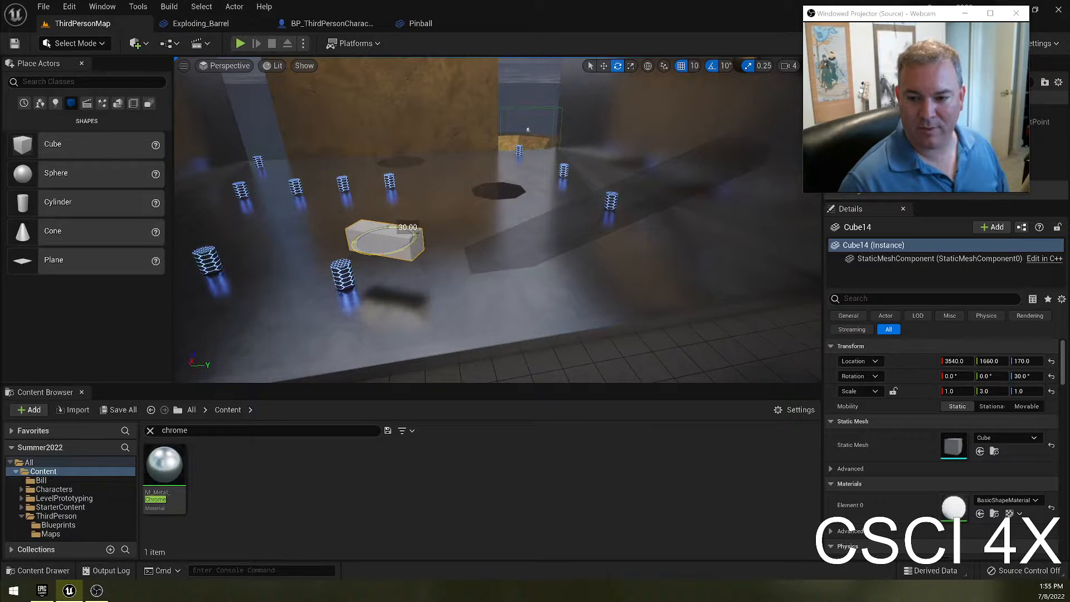
{"action": "left_click_drag", "start_coordinate": [399, 228], "coordinate": [409, 231]}
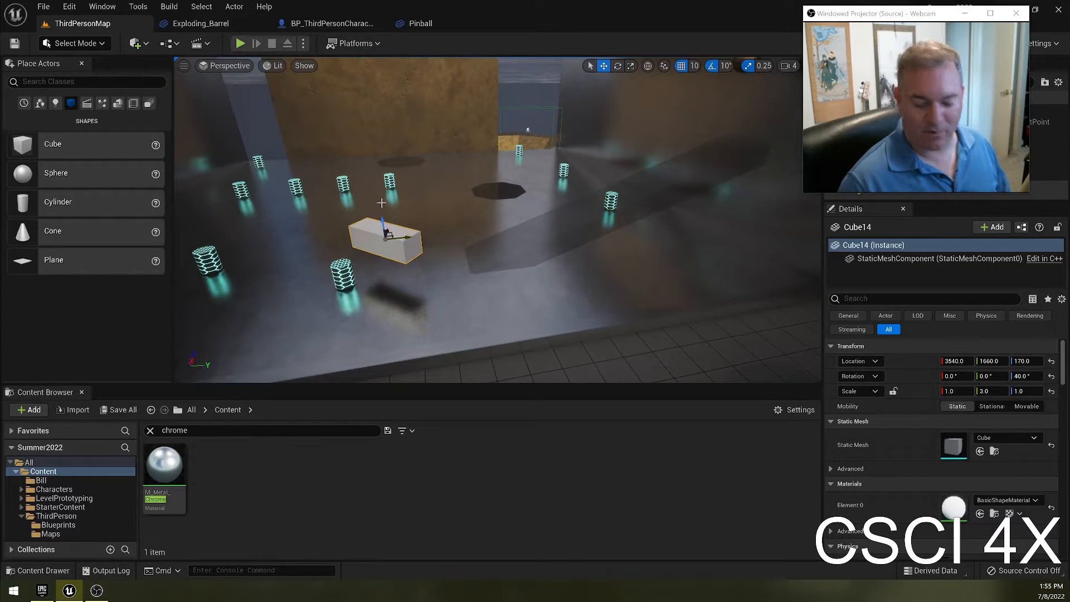
Step: Lower the stretched cube onto the arena floor, at a Z location of about 50
{"action": "key", "text": "End"}
{"action": "key", "text": "d"}
{"action": "right_click_drag", "start_coordinate": [410, 200], "coordinate": [257, 199]}
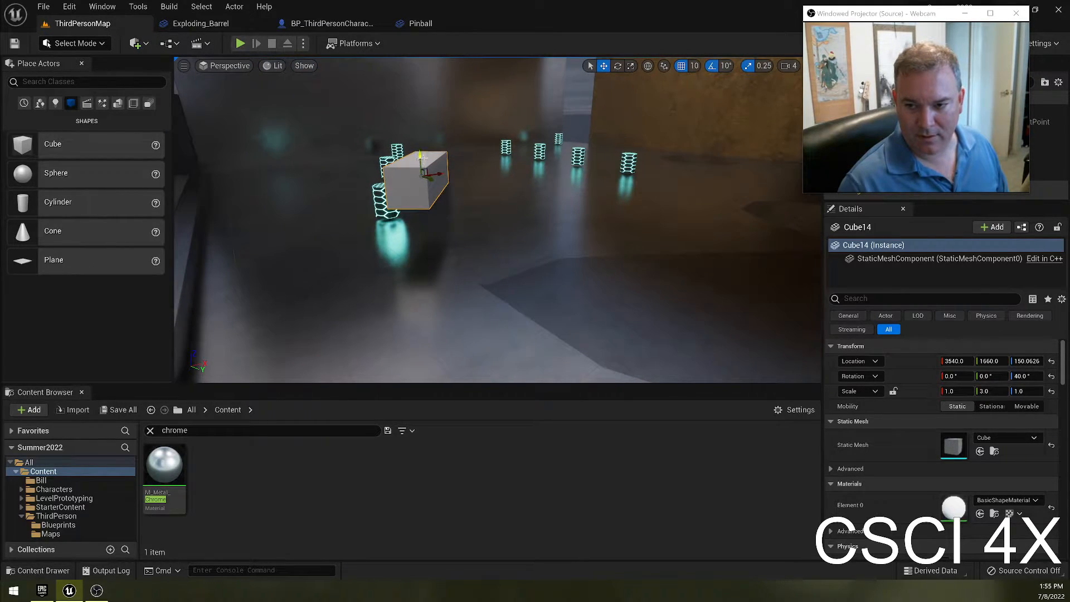
{"action": "left_click_drag", "start_coordinate": [421, 157], "coordinate": [440, 190]}
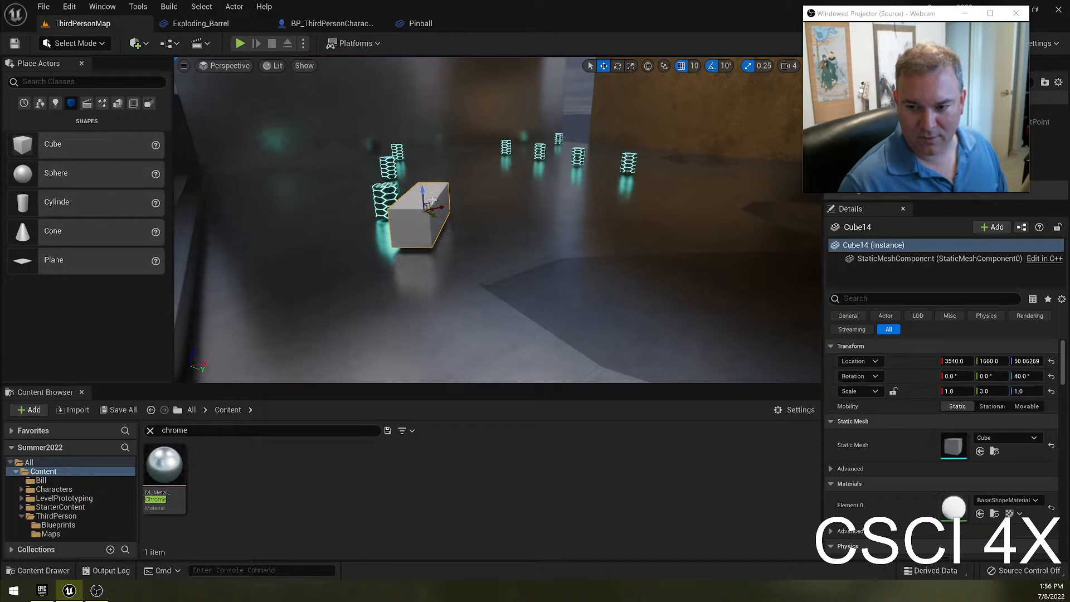
Step: Clear the chrome asset search and open the Materials folder of StarterContent
{"action": "key", "text": "a"}
{"action": "right_click_drag", "start_coordinate": [431, 208], "coordinate": [641, 208]}
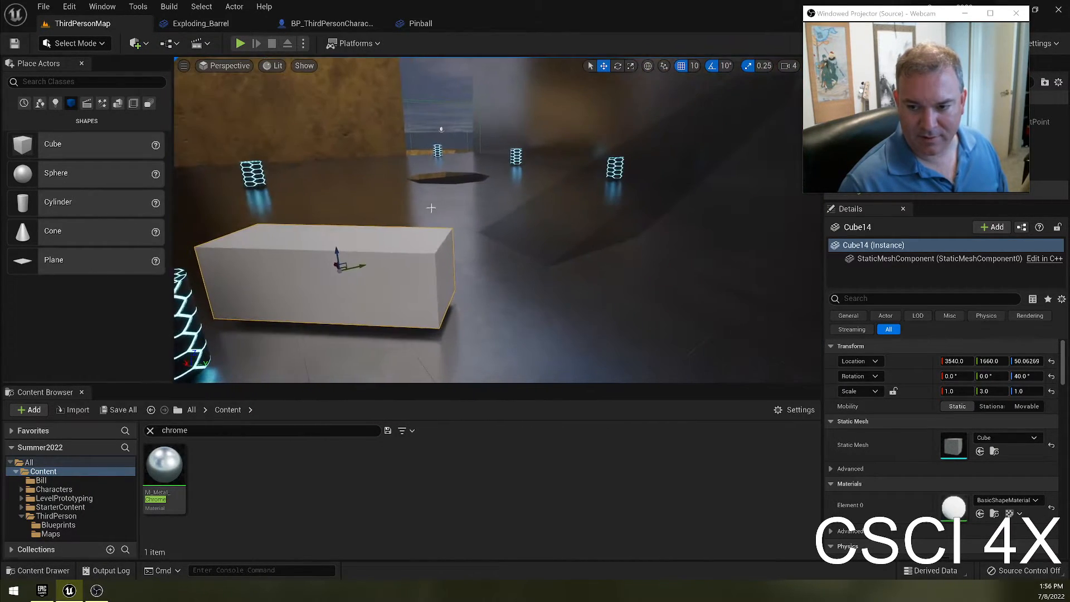
{"action": "left_click", "coordinate": [59, 507]}
{"action": "left_click", "coordinate": [192, 430]}
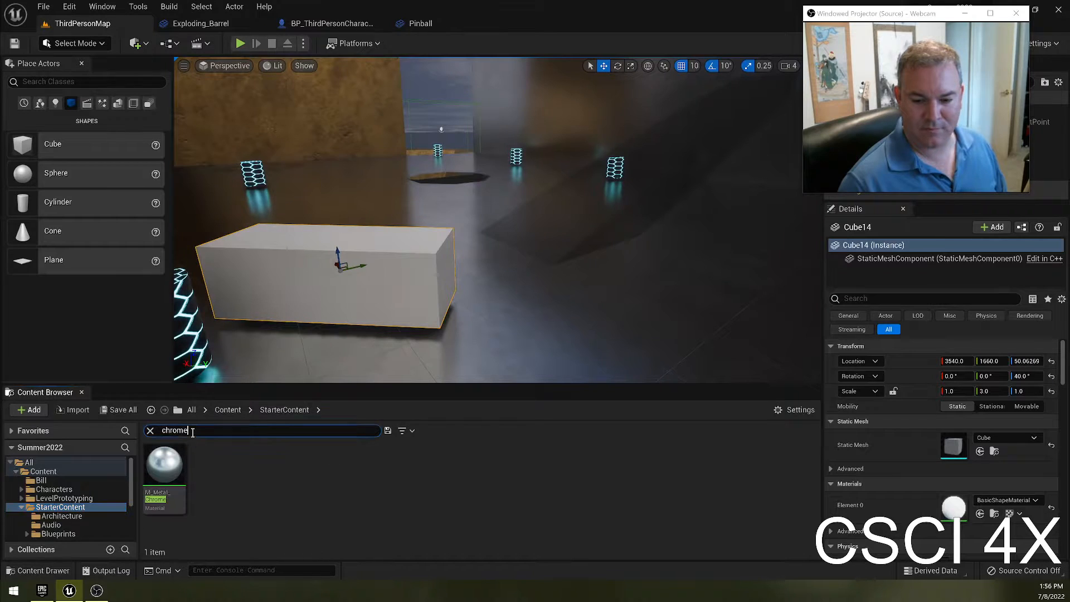
{"action": "left_click", "coordinate": [151, 431]}
{"action": "double_click", "coordinate": [449, 471]}
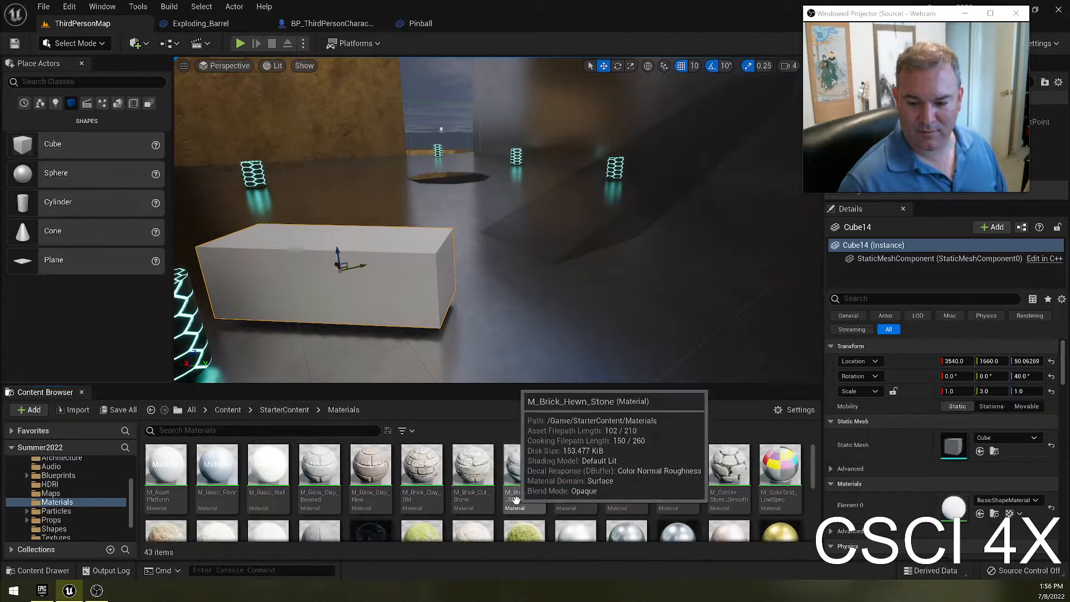
Step: Apply the M_Ground_Moss material to the stretched cube and inspect it from another side
{"action": "scroll", "coordinate": [516, 500], "scroll_direction": "down", "scroll_amount": 1}
{"action": "left_click_drag", "start_coordinate": [524, 521], "coordinate": [374, 306]}
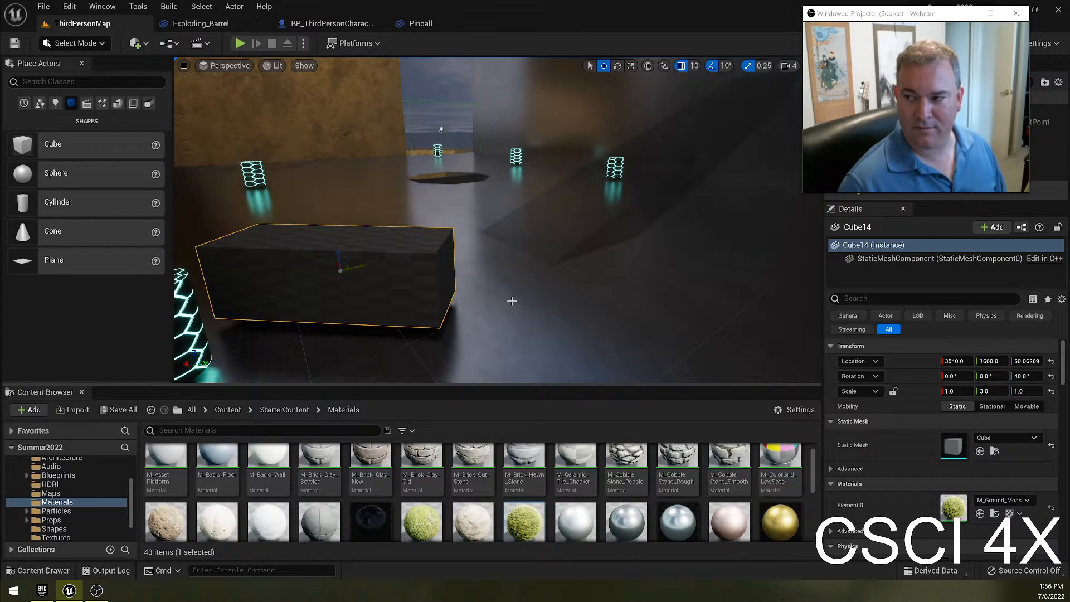
{"action": "right_click_drag", "start_coordinate": [513, 293], "coordinate": [340, 265]}
{"action": "key", "text": "s"}
{"action": "key", "text": "d"}
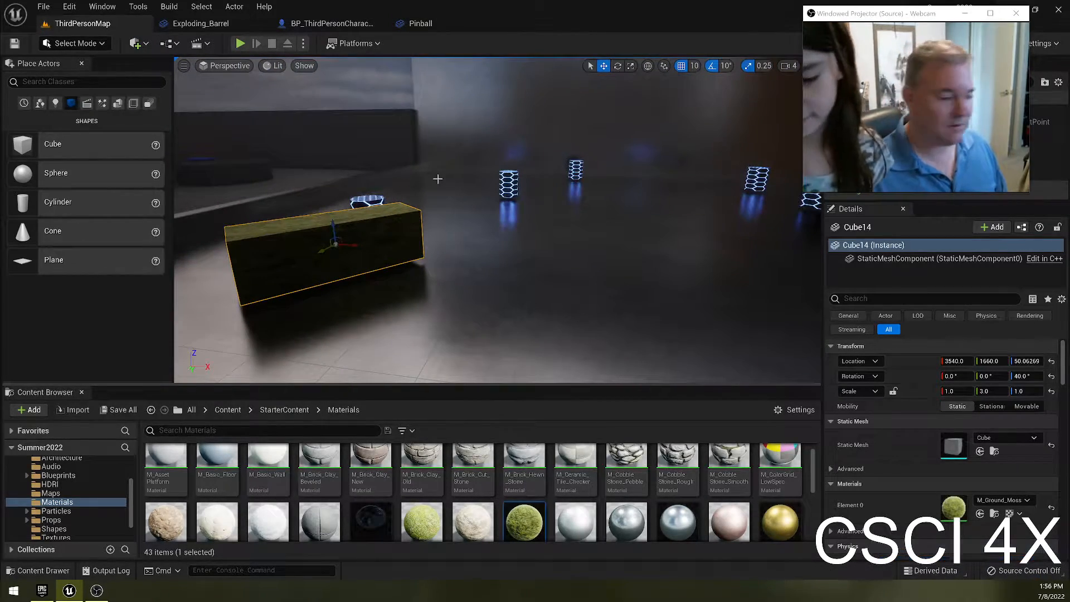
{"action": "right_click_drag", "start_coordinate": [437, 179], "coordinate": [449, 179]}
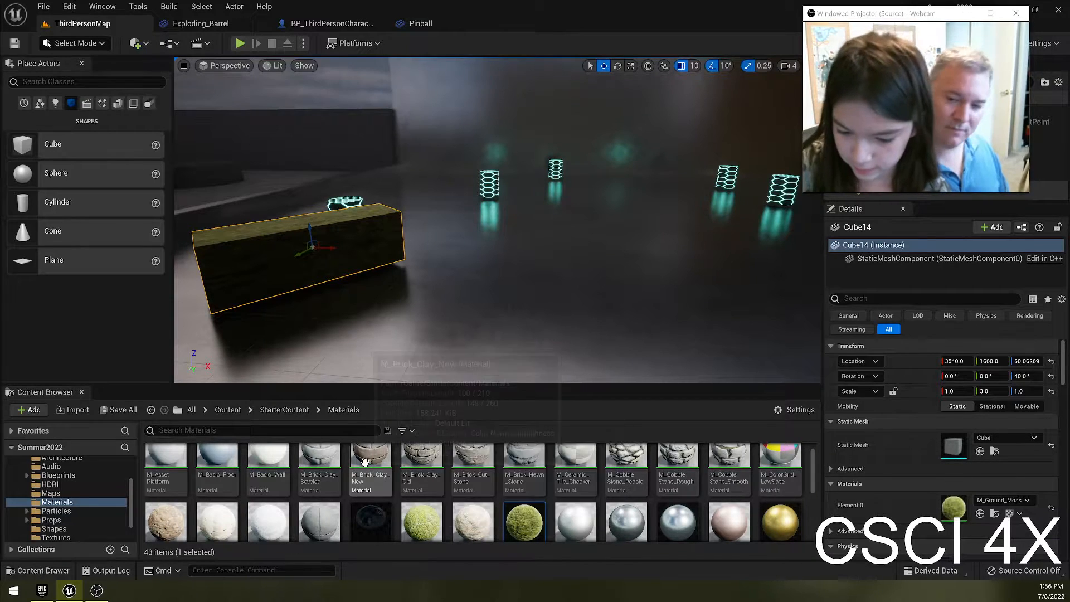
{"action": "left_click_drag", "start_coordinate": [264, 512], "coordinate": [283, 524]}
{"action": "mouse_move", "coordinate": [69, 591]}
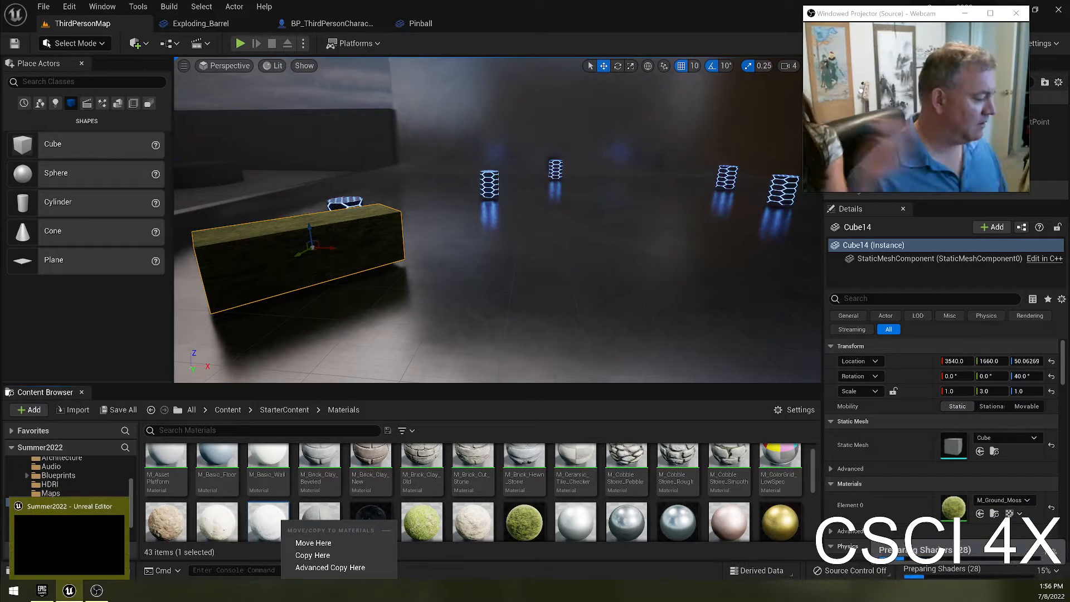
{"action": "key", "text": "Escape"}
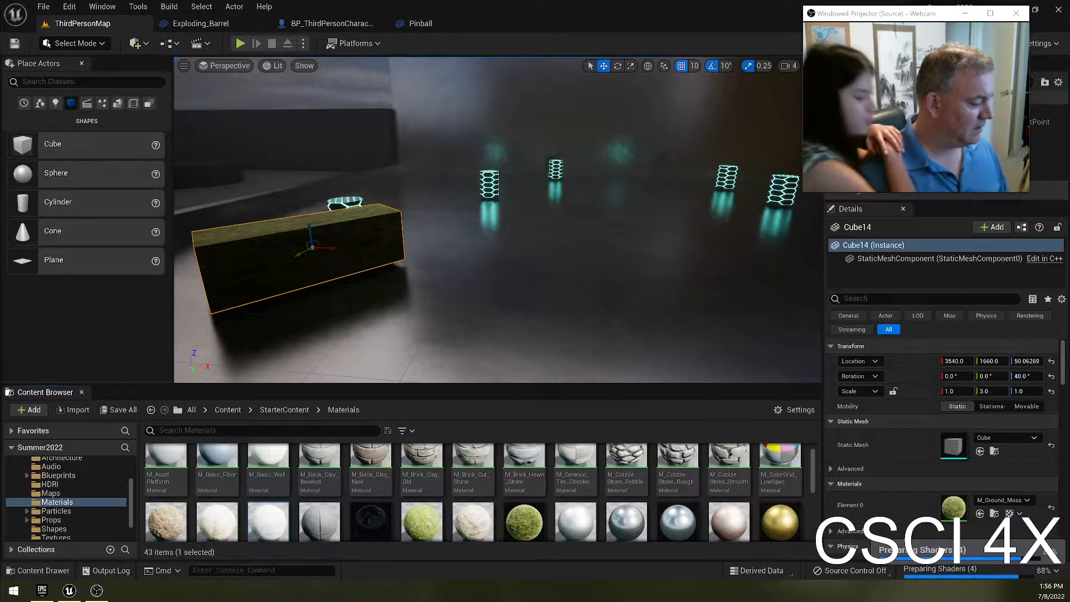
Step: Find M_Tech_Hex_Tile_Pulse among the starter materials and apply it to the stretched cube
{"action": "scroll", "coordinate": [327, 515], "scroll_direction": "down", "scroll_amount": 1}
{"action": "scroll", "coordinate": [328, 515], "scroll_direction": "down", "scroll_amount": 1}
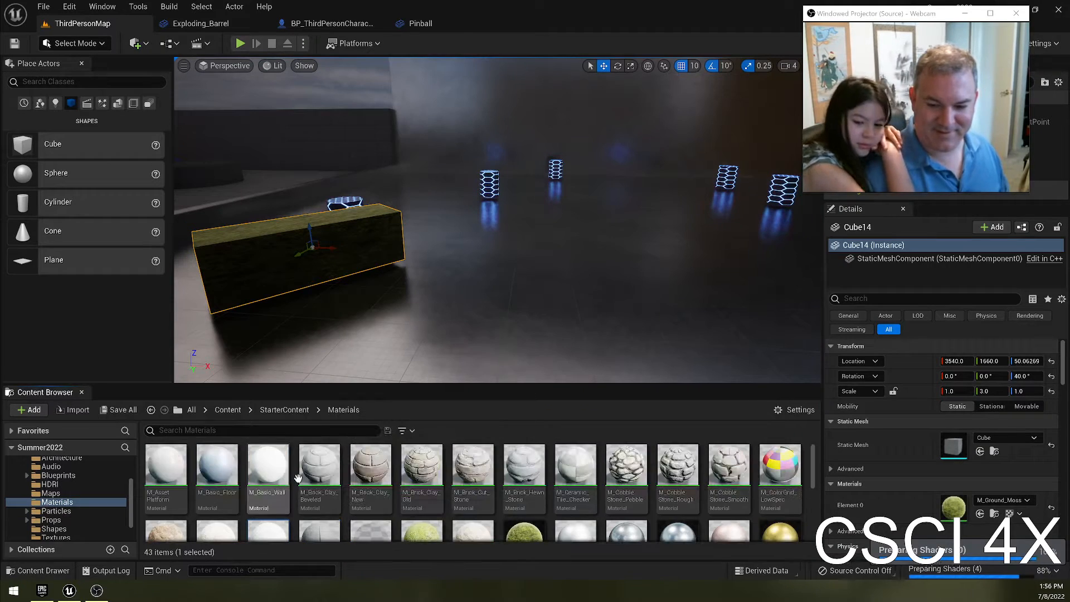
{"action": "scroll", "coordinate": [521, 501], "scroll_direction": "down", "scroll_amount": 1}
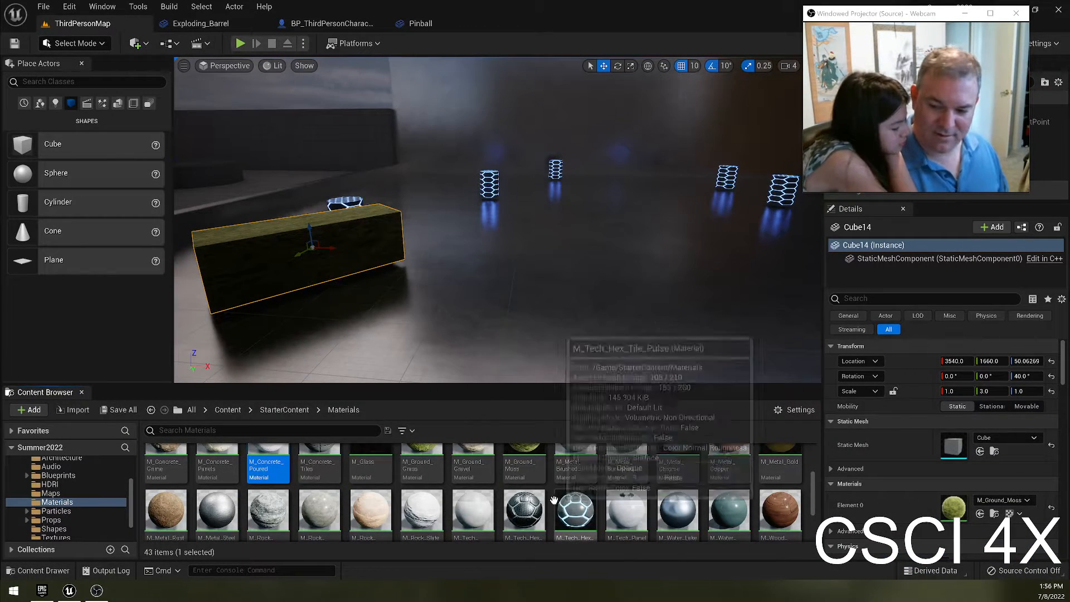
{"action": "scroll", "coordinate": [501, 516], "scroll_direction": "down", "scroll_amount": 1}
{"action": "scroll", "coordinate": [571, 496], "scroll_direction": "up", "scroll_amount": 1}
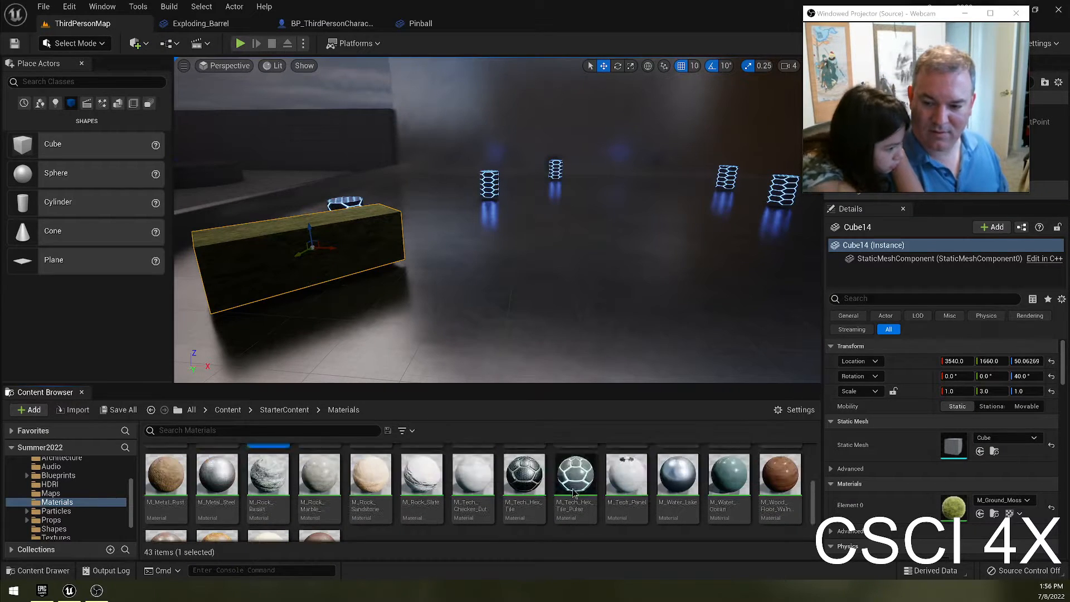
{"action": "left_click_drag", "start_coordinate": [574, 479], "coordinate": [250, 273]}
{"action": "right_click_drag", "start_coordinate": [250, 274], "coordinate": [335, 390]}
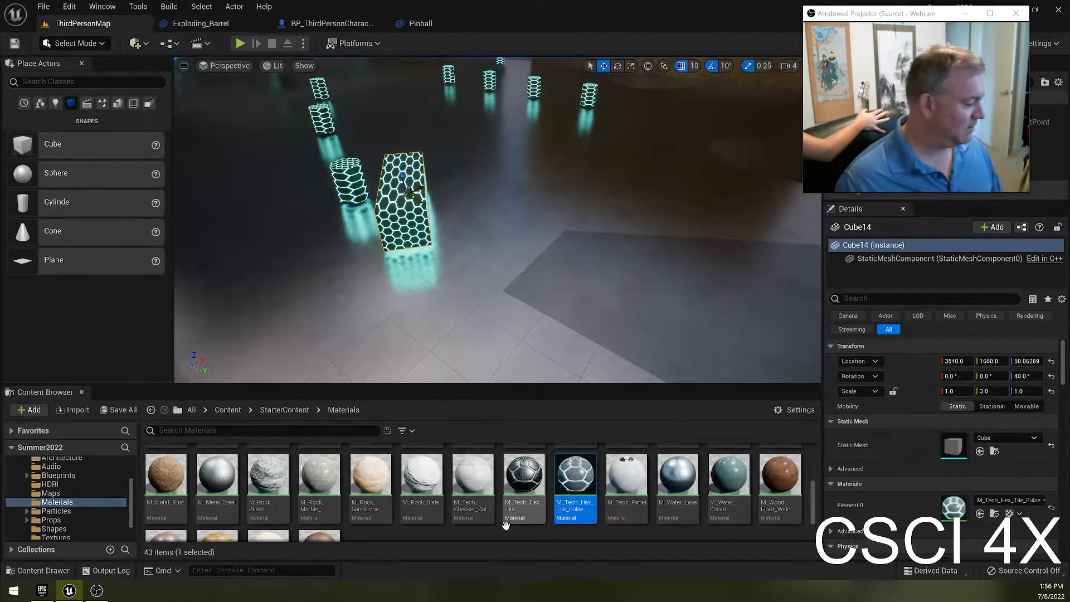
Step: Apply the M_Wood_Walnut material to the stretched cube and inspect it, leaving the Blueprint creation dialog without creating anything
{"action": "scroll", "coordinate": [410, 499], "scroll_direction": "down", "scroll_amount": 2}
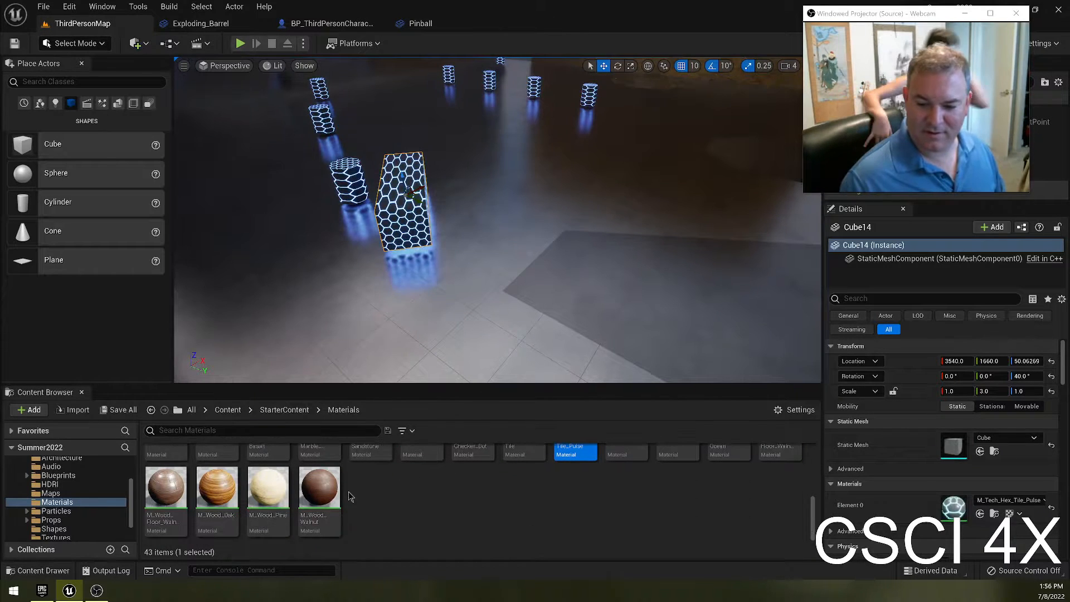
{"action": "left_click_drag", "start_coordinate": [320, 491], "coordinate": [394, 205]}
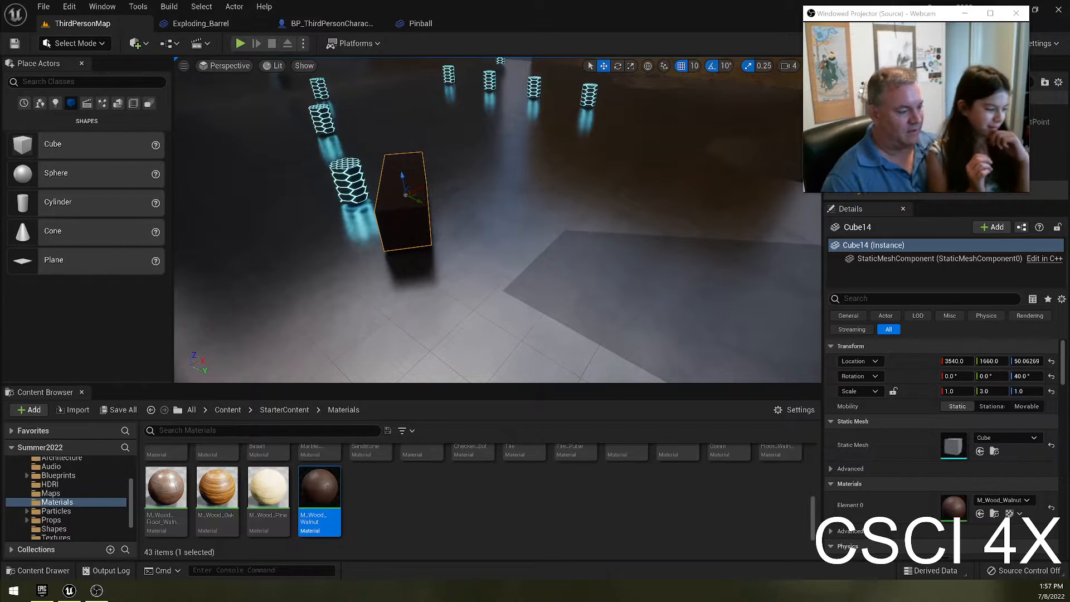
{"action": "right_click_drag", "start_coordinate": [360, 298], "coordinate": [415, 241]}
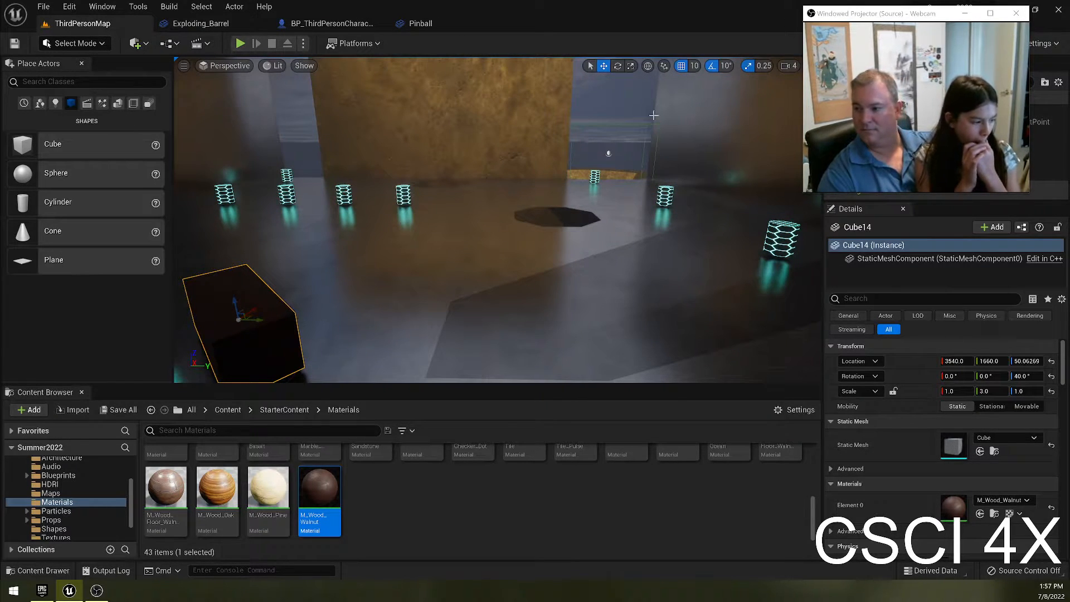
{"action": "left_click", "coordinate": [1022, 226]}
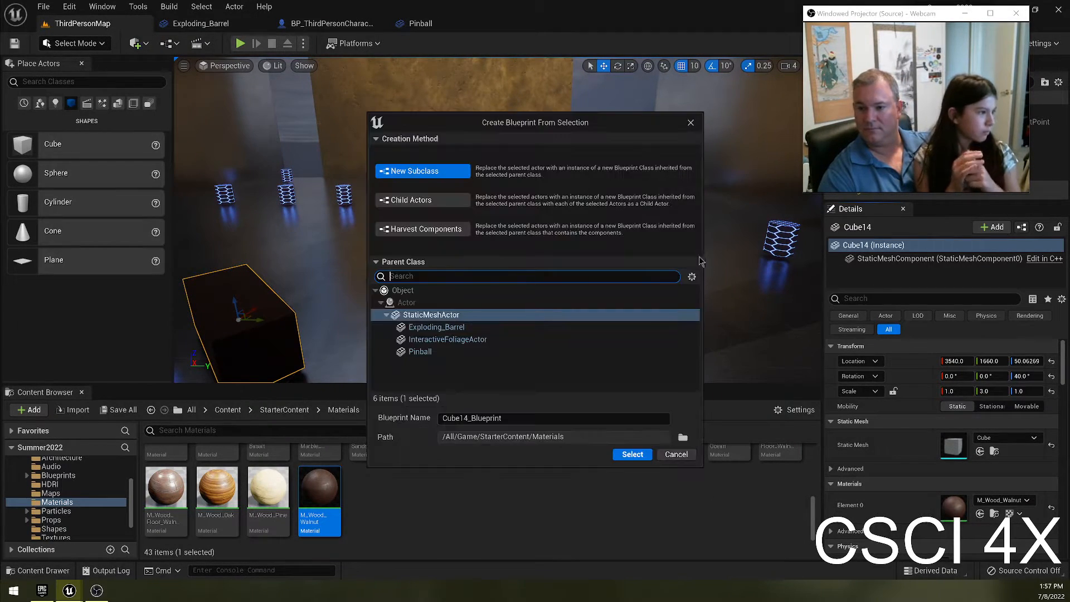
{"action": "left_click", "coordinate": [675, 454]}
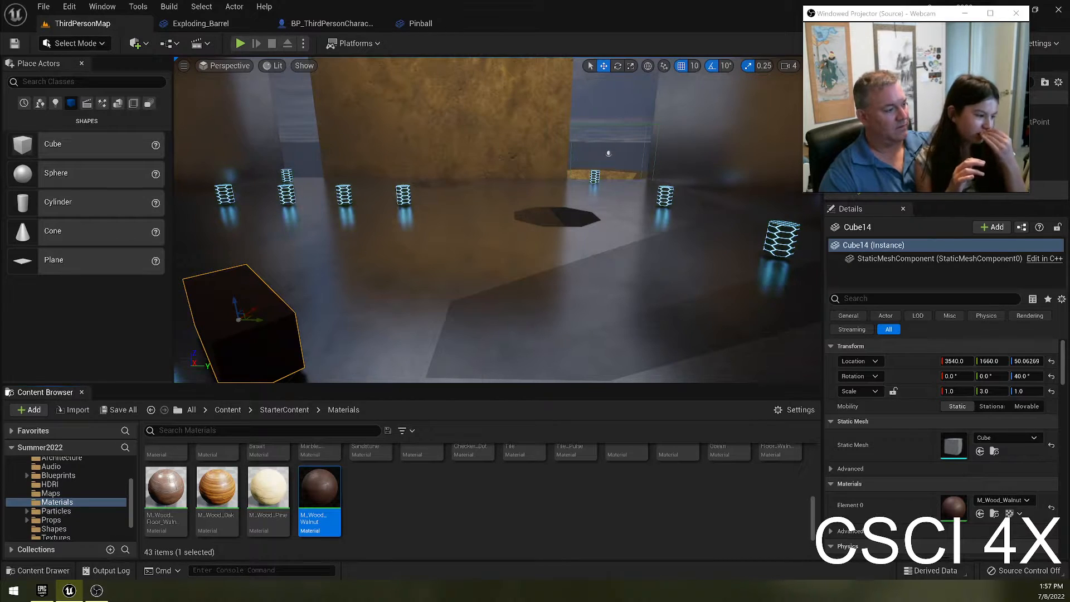
Step: Apply the M_Wood_Oak material to the stretched cube and check its look from several sides
{"action": "left_click_drag", "start_coordinate": [217, 487], "coordinate": [279, 358]}
{"action": "right_click_drag", "start_coordinate": [297, 355], "coordinate": [182, 349]}
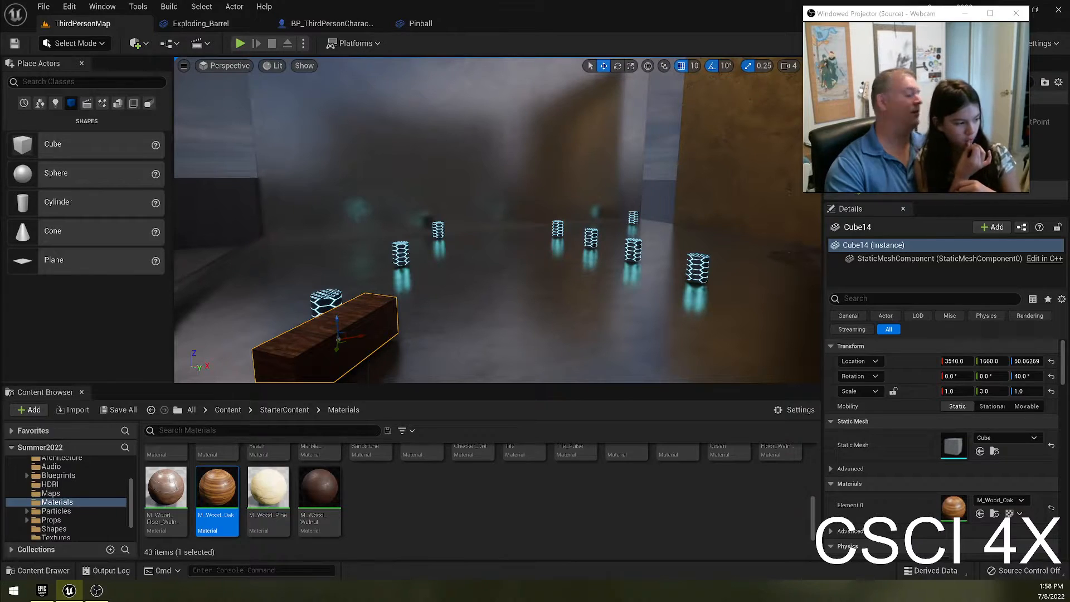
{"action": "right_click_drag", "start_coordinate": [451, 246], "coordinate": [535, 41]}
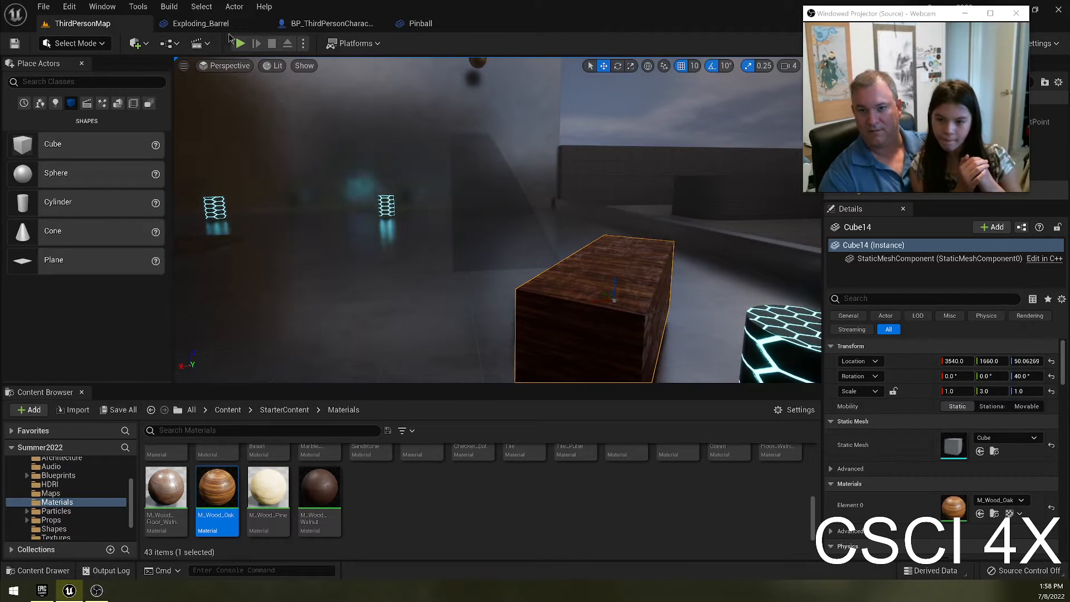
Step: Play-test the level by running the character into the pinball arena and past the wooden block, and end the session
{"action": "left_click", "coordinate": [239, 43]}
{"action": "key", "text": "w"}
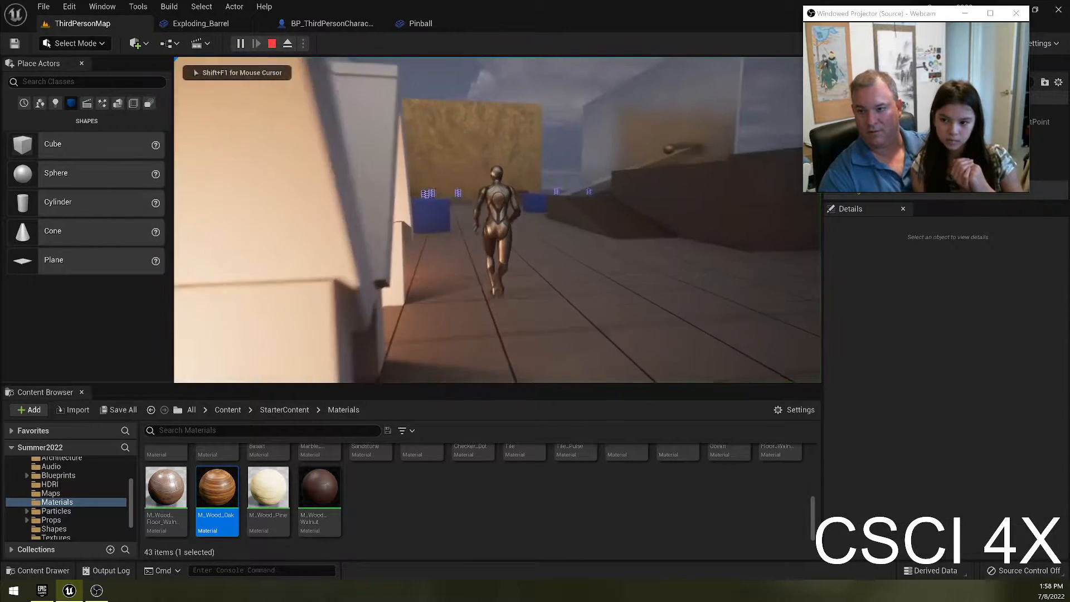
{"action": "key", "text": "w"}
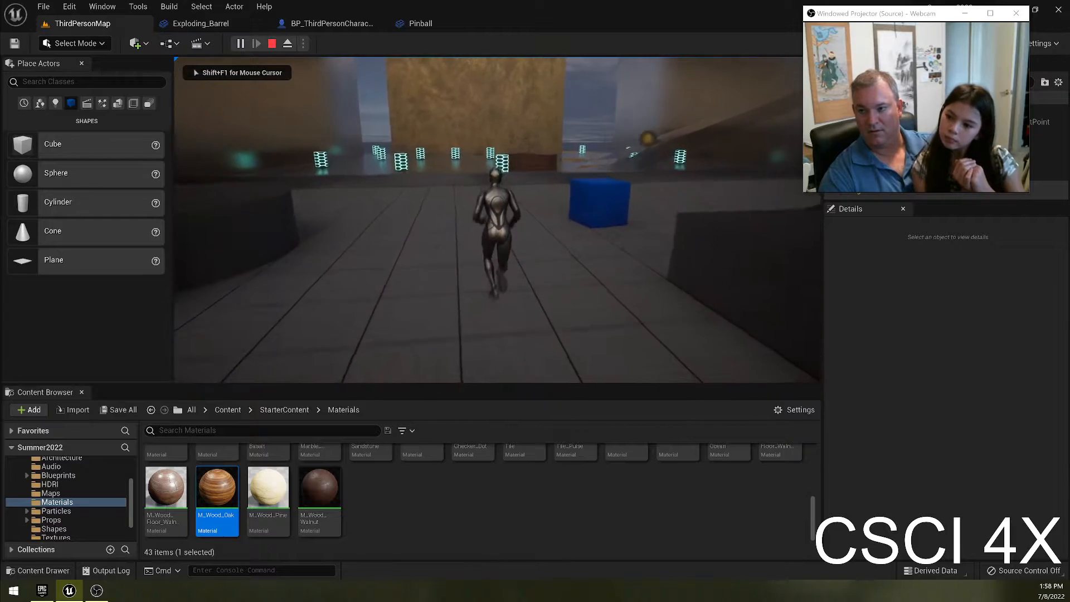
{"action": "key", "text": "w"}
{"action": "key", "text": "space"}
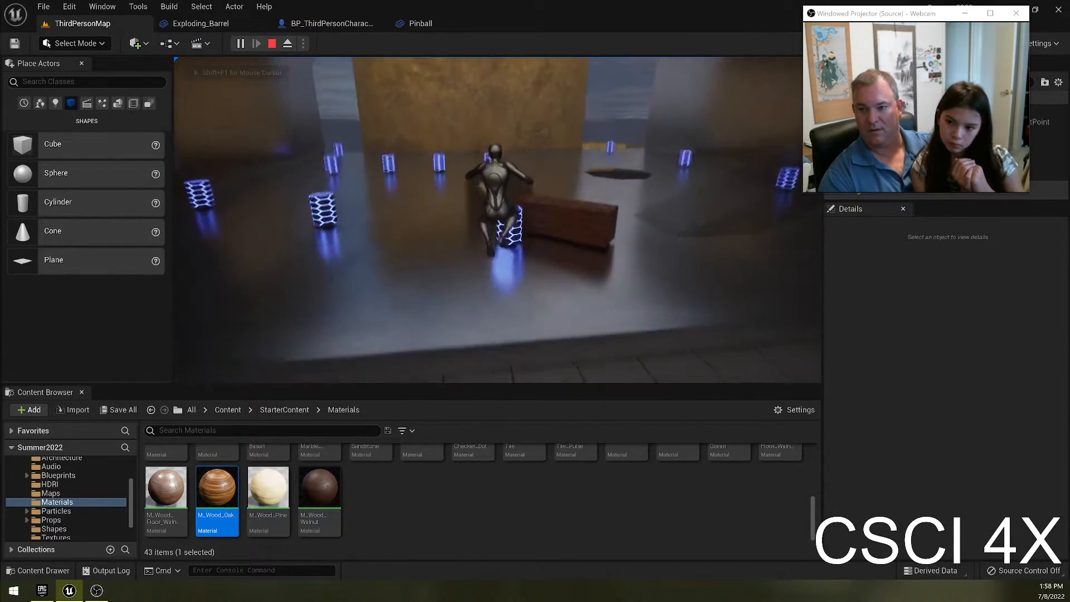
{"action": "key", "text": "w"}
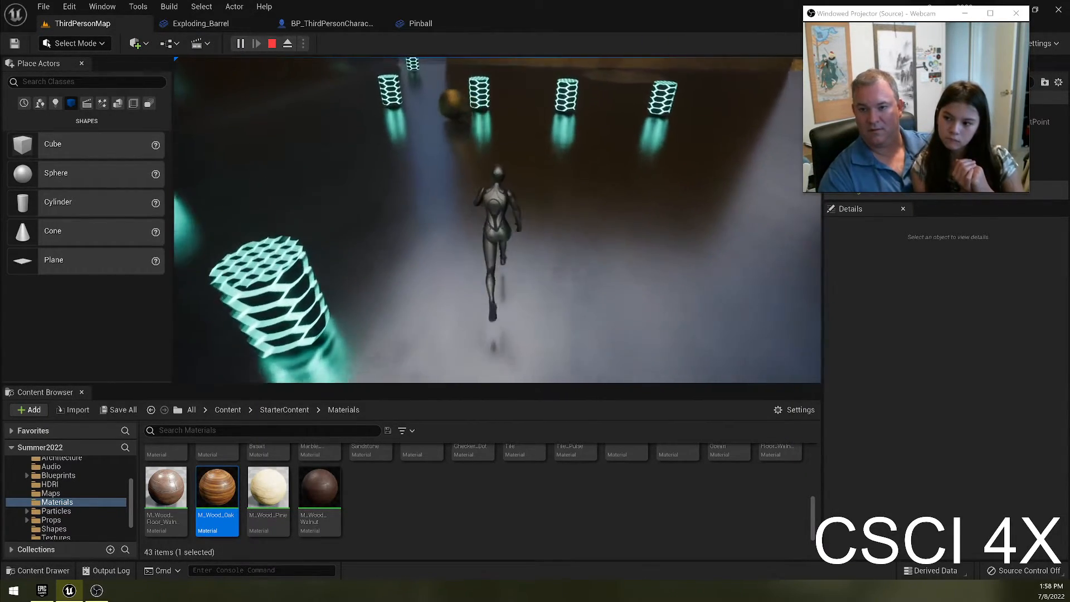
{"action": "key", "text": "w"}
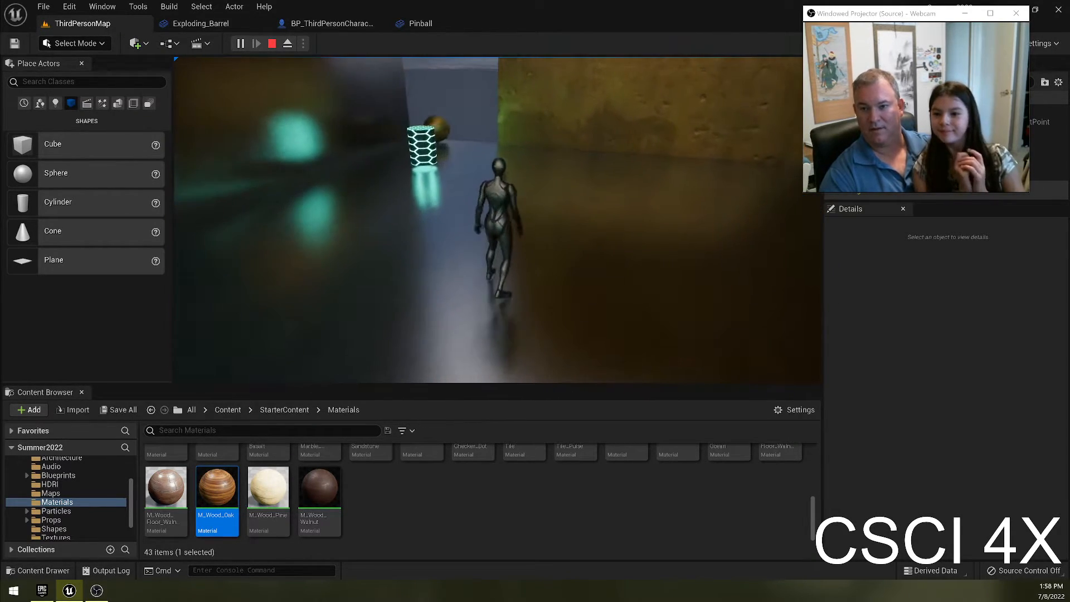
{"action": "key", "text": "Escape"}
Step: Focus on the wooden block, set its mobility to Movable, and disable Enable Gravity in its physics settings
{"action": "key", "text": "f"}
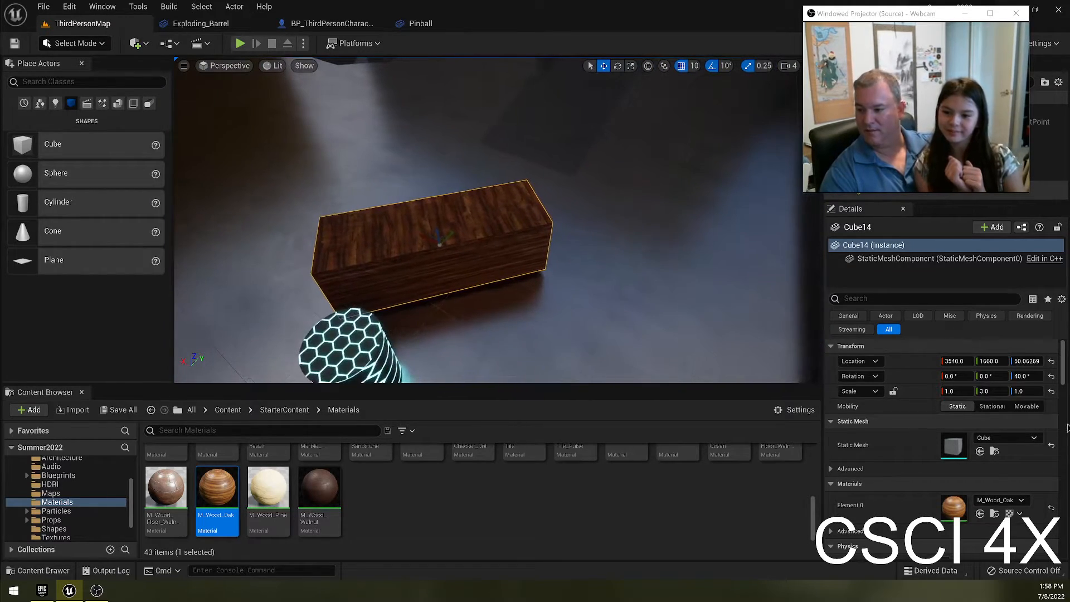
{"action": "left_click", "coordinate": [1026, 406]}
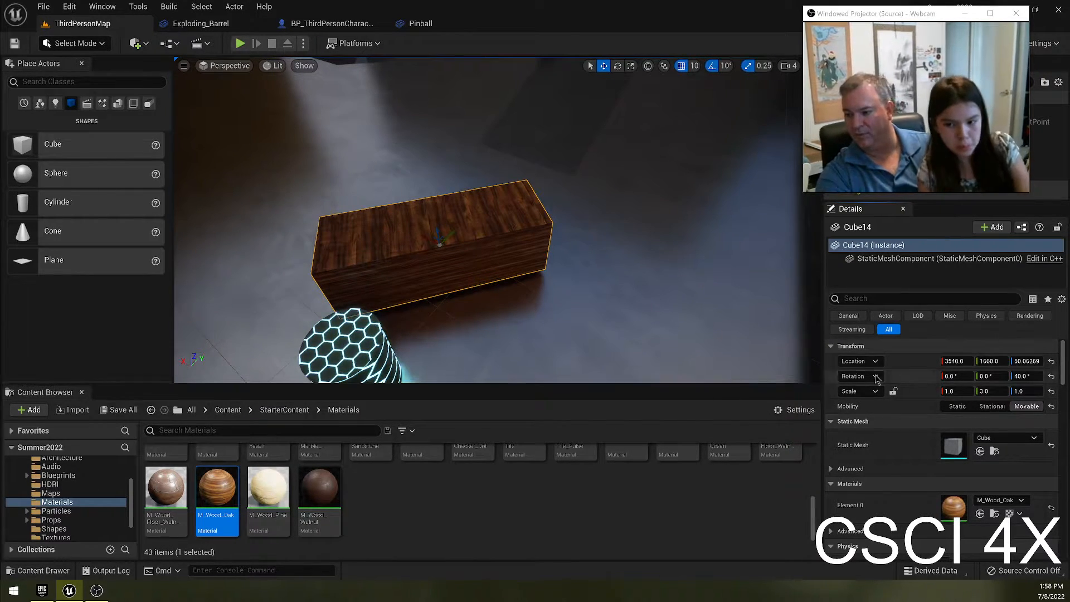
{"action": "scroll", "coordinate": [981, 439], "scroll_direction": "down", "scroll_amount": 5}
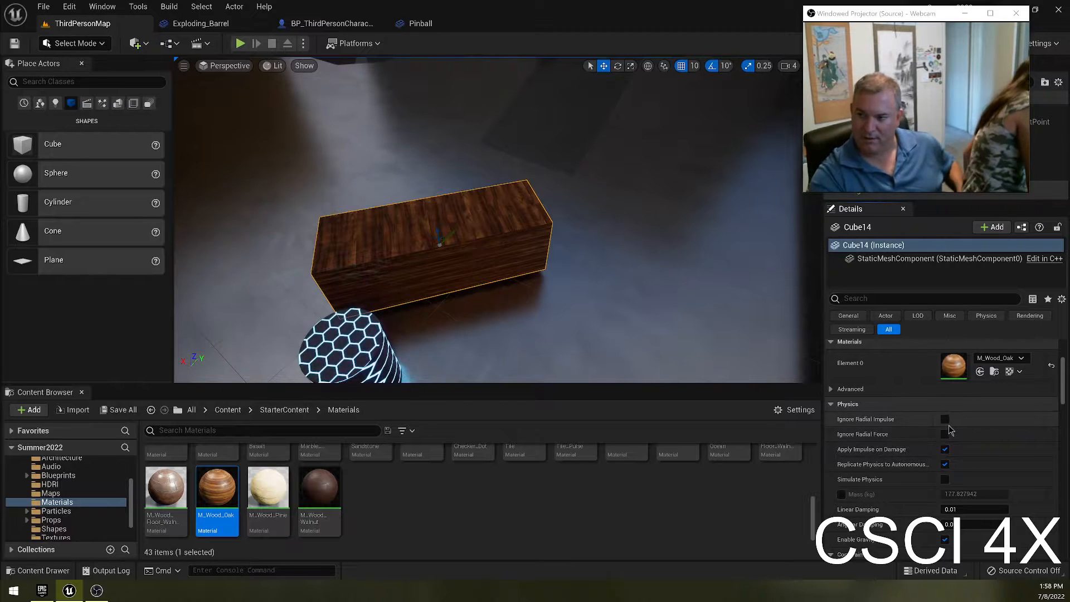
{"action": "scroll", "coordinate": [975, 415], "scroll_direction": "down", "scroll_amount": 2}
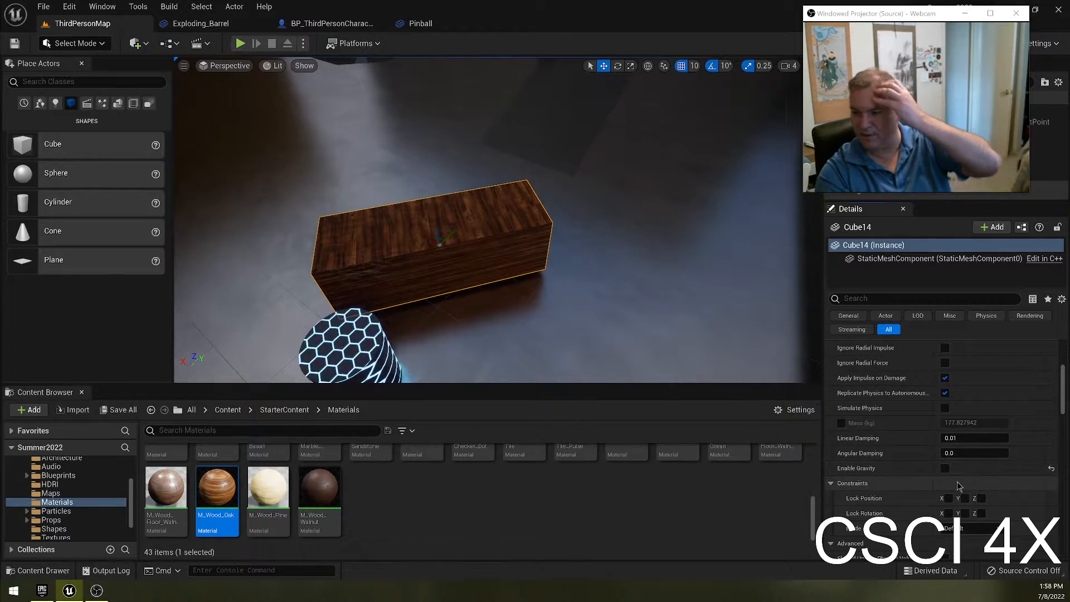
{"action": "scroll", "coordinate": [958, 485], "scroll_direction": "up", "scroll_amount": 1}
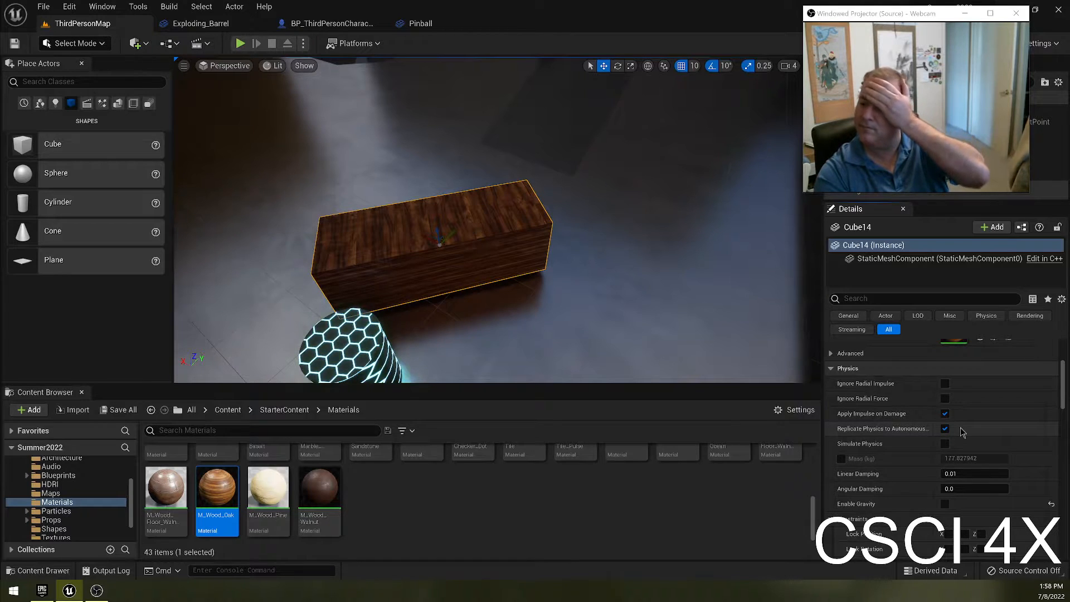
{"action": "scroll", "coordinate": [963, 432], "scroll_direction": "down", "scroll_amount": 3}
{"action": "scroll", "coordinate": [961, 418], "scroll_direction": "up", "scroll_amount": 3}
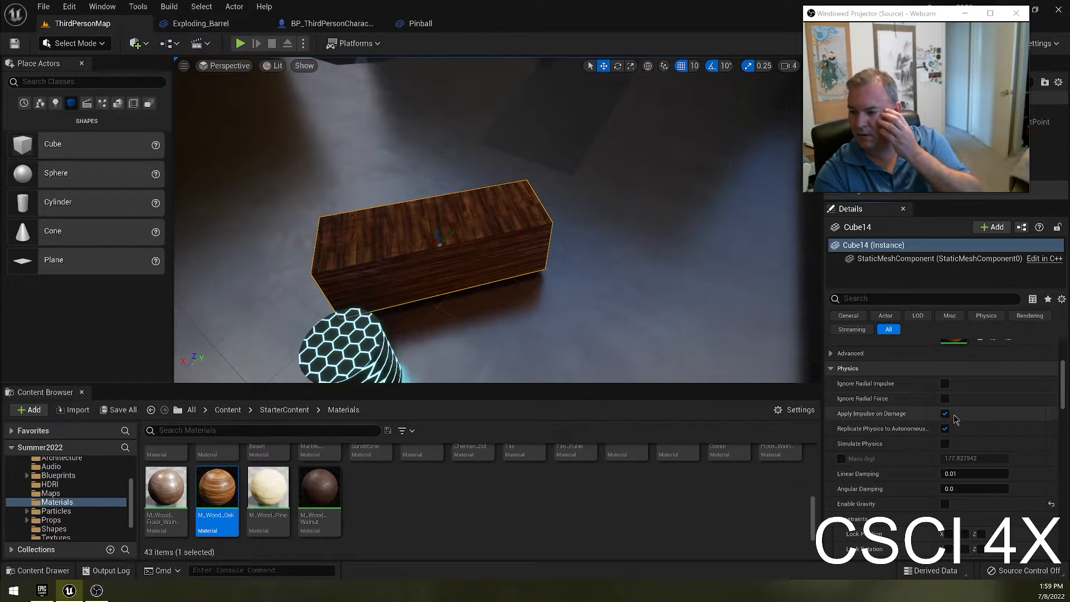
{"action": "scroll", "coordinate": [947, 409], "scroll_direction": "down", "scroll_amount": 3}
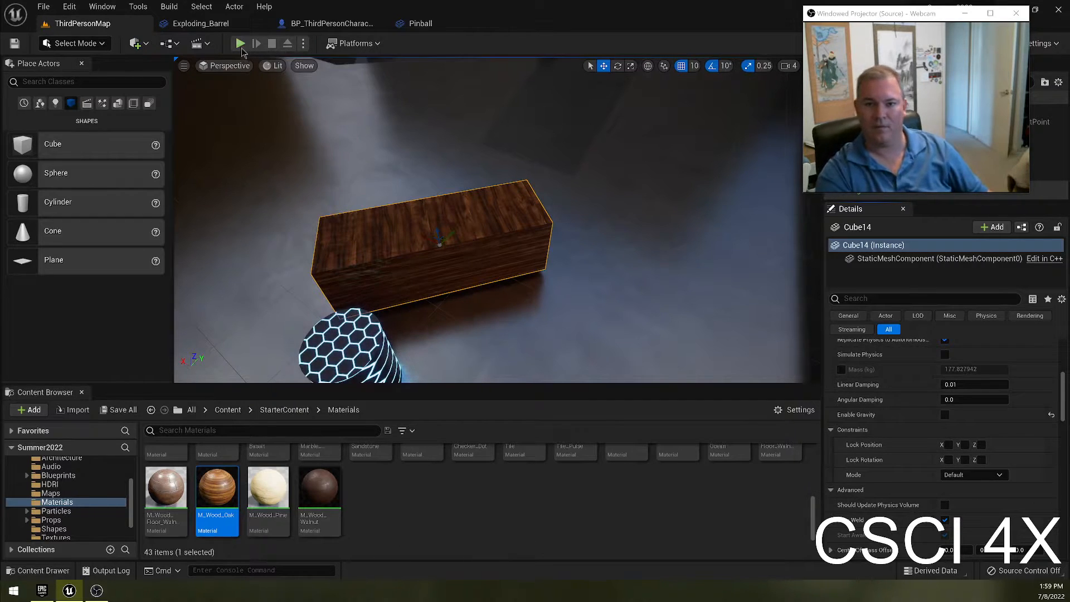
Step: Play the level again and run the character into the arena up to the movable wooden block
{"action": "left_click", "coordinate": [240, 43]}
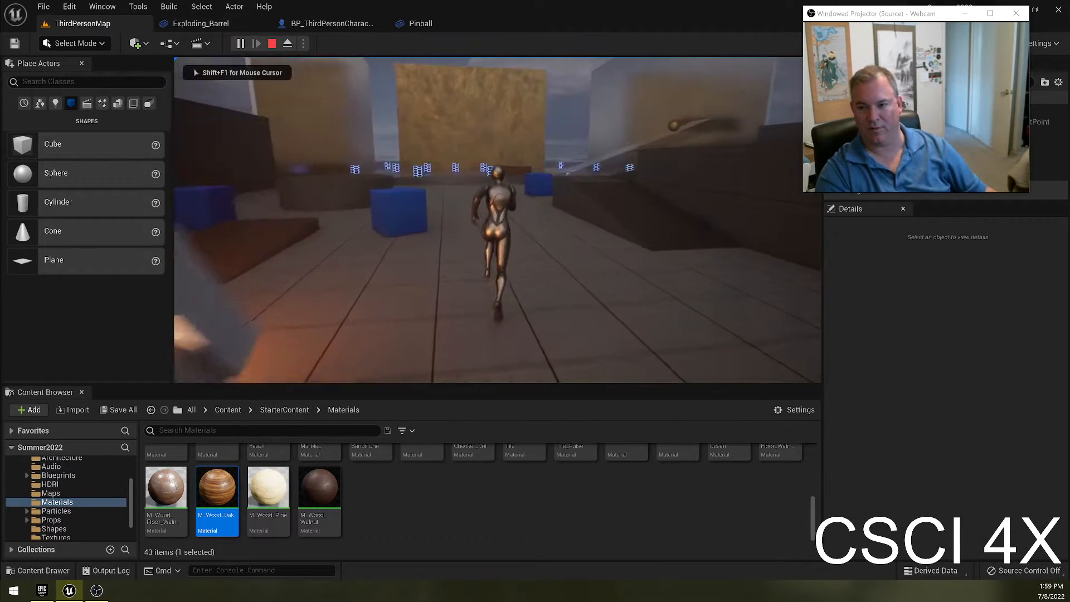
{"action": "key", "text": "w"}
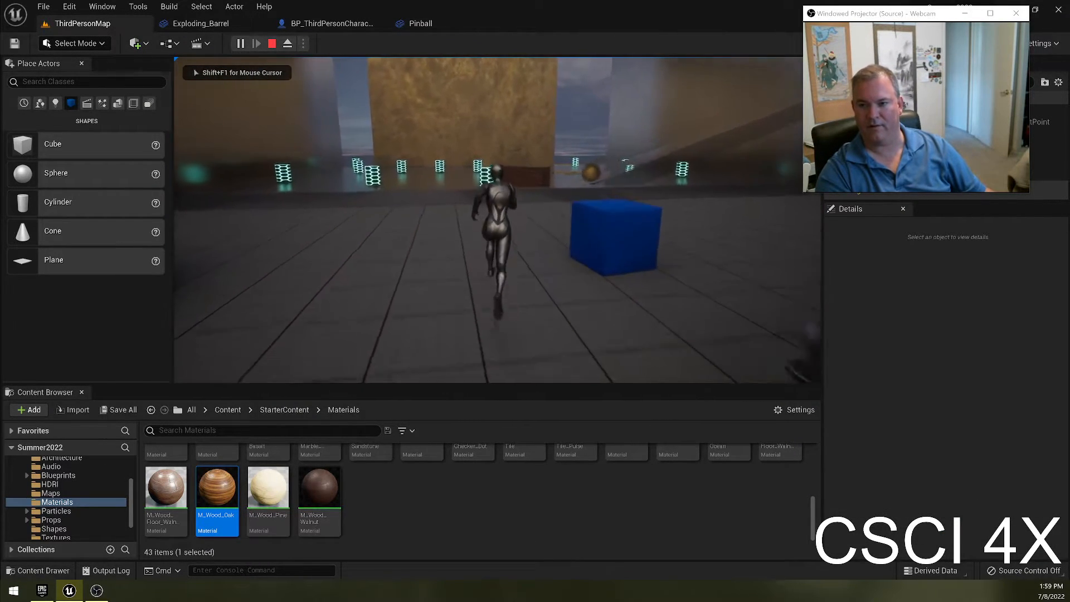
{"action": "key", "text": "w"}
{"action": "key", "text": "space"}
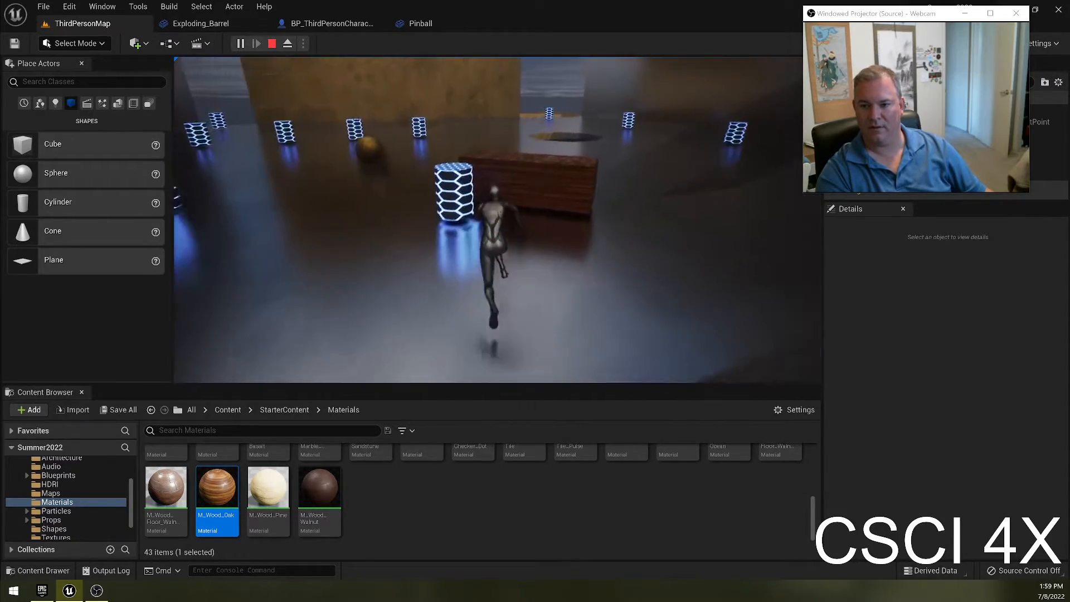
{"action": "key", "text": "w"}
{"action": "key", "text": "s"}
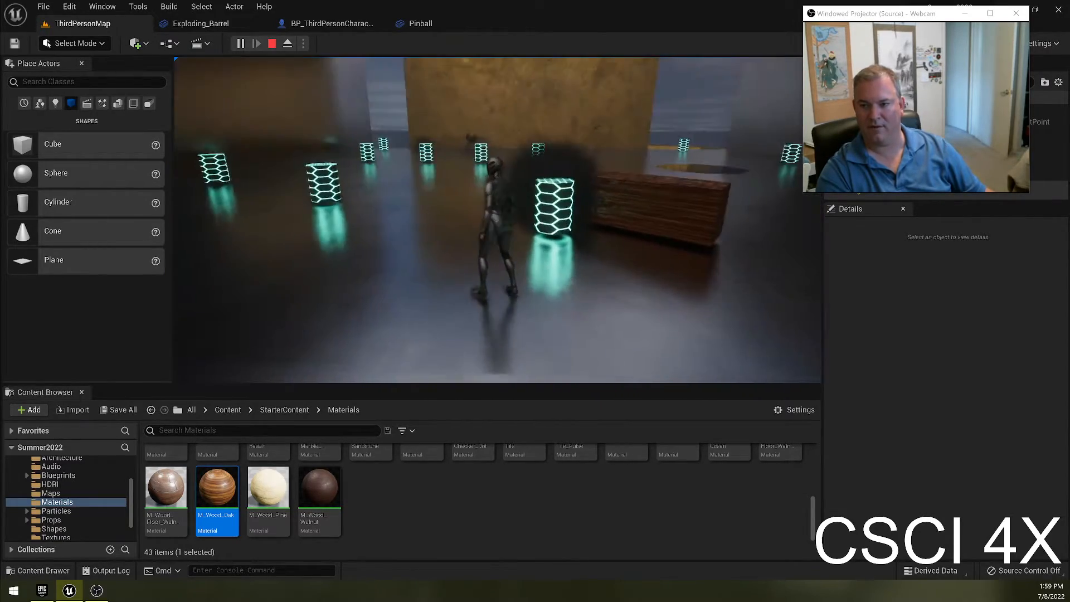
{"action": "key", "text": "w"}
{"action": "key", "text": "w"}
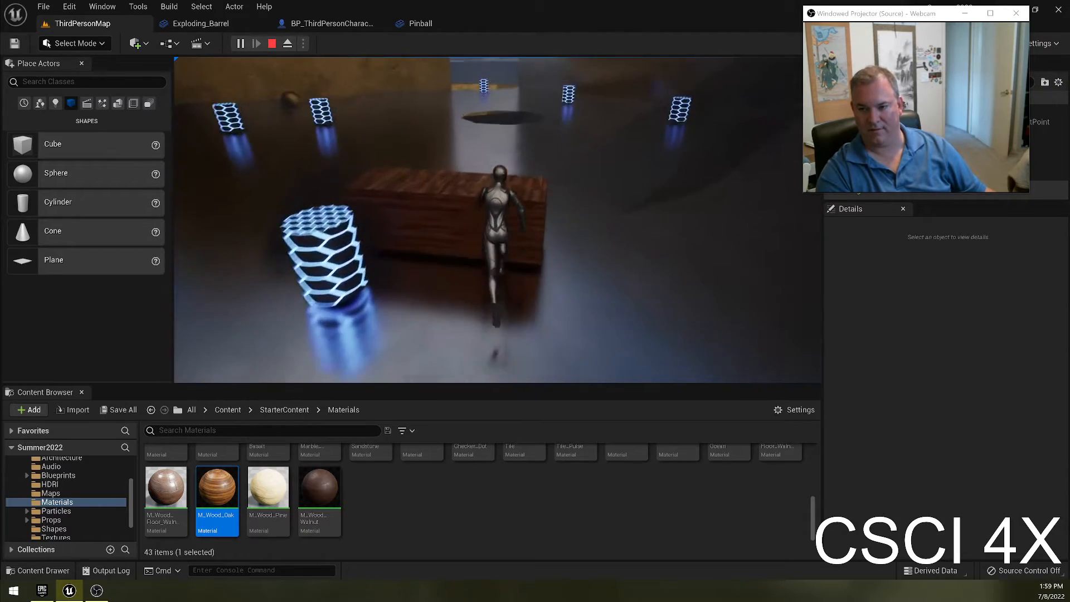
Step: Jump around the wooden block and onto the glowing cylinder beside it to watch the balls, and end the play test
{"action": "key", "text": "space"}
{"action": "key", "text": "d"}
{"action": "key", "text": "space"}
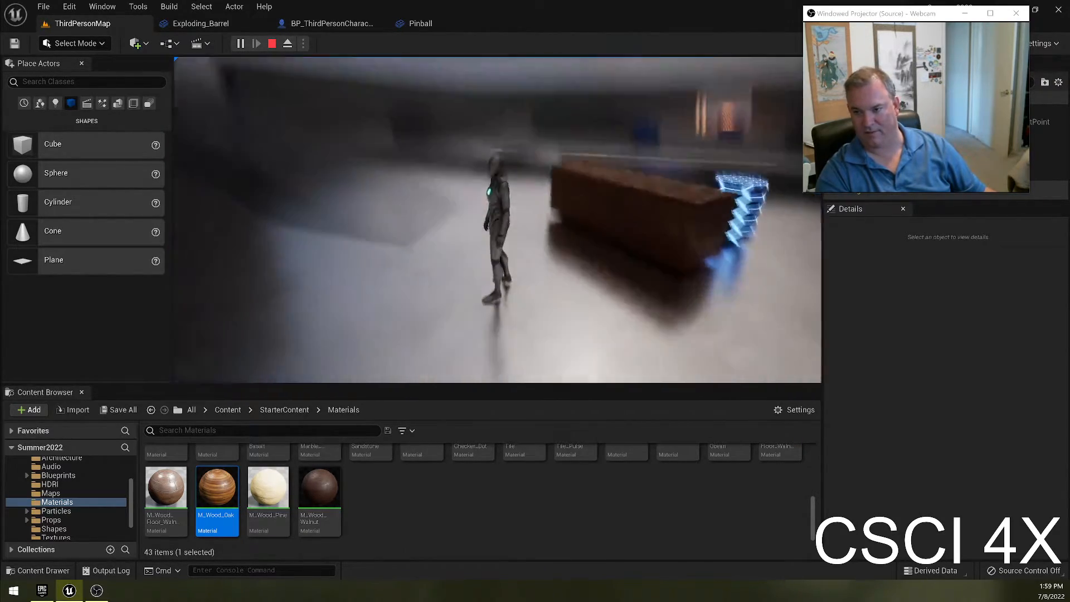
{"action": "key", "text": "w"}
{"action": "key", "text": "space"}
{"action": "key", "text": "w"}
{"action": "key", "text": "space"}
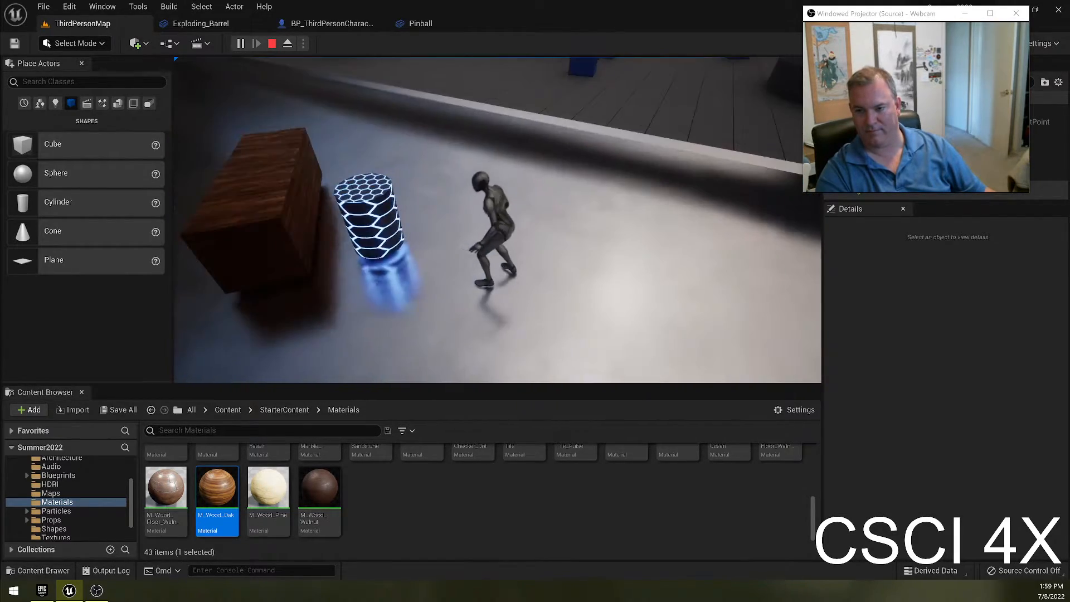
{"action": "key", "text": "w"}
{"action": "key", "text": "space"}
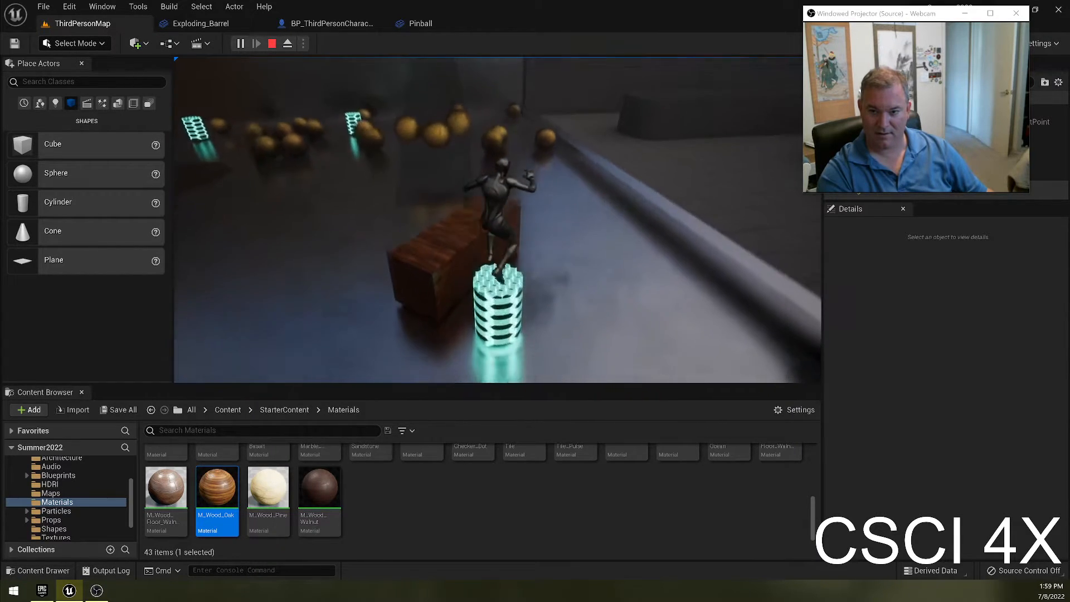
{"action": "key", "text": "Escape"}
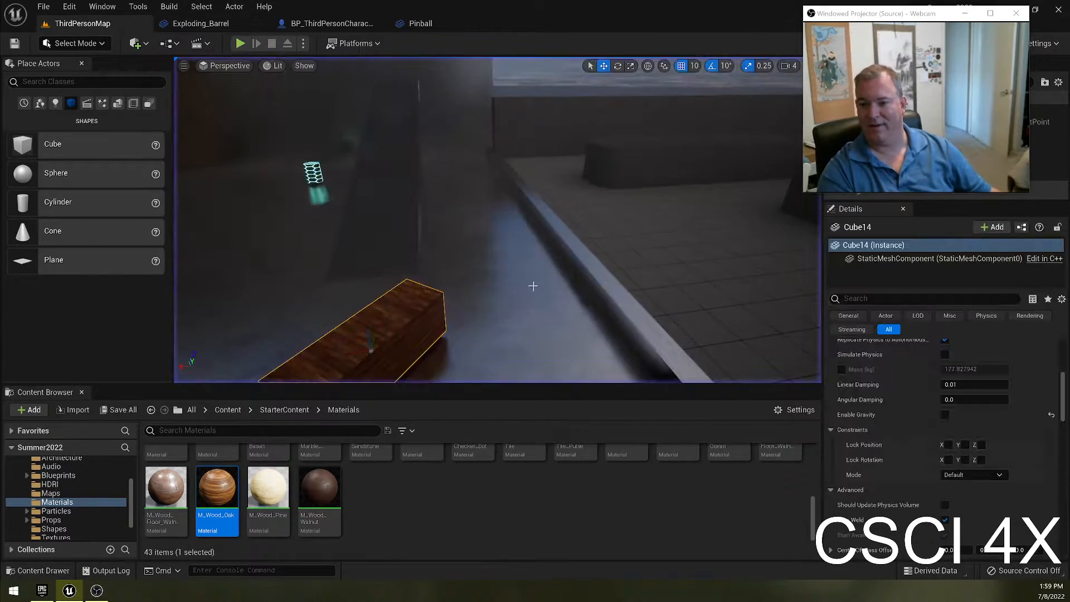
Step: Enable Simulation Generates Hit Events in the wooden block's collision settings
{"action": "right_click_drag", "start_coordinate": [556, 236], "coordinate": [413, 289]}
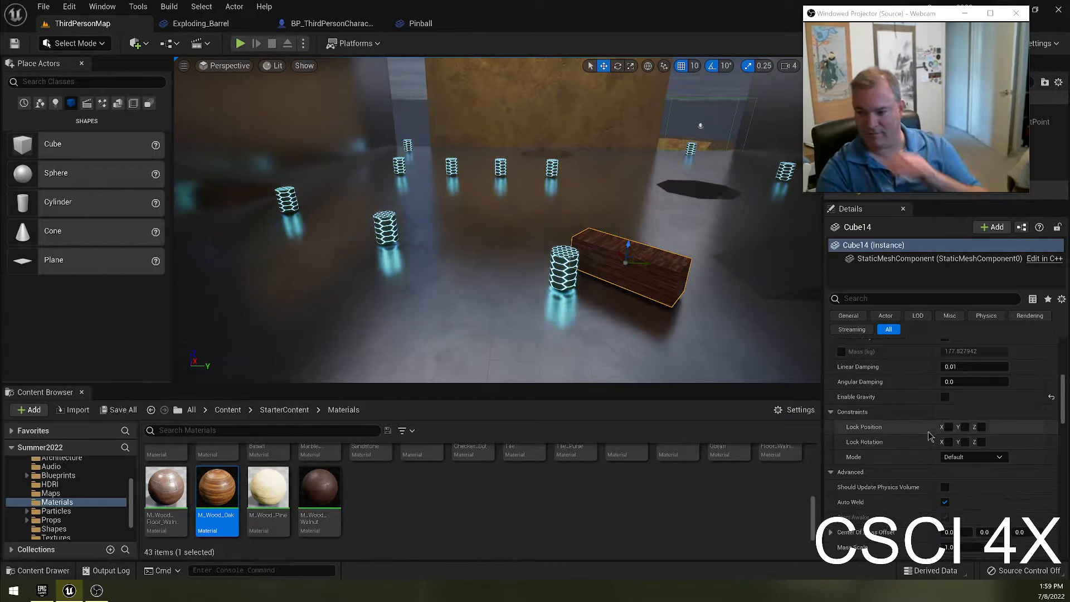
{"action": "scroll", "coordinate": [919, 432], "scroll_direction": "up", "scroll_amount": 1}
{"action": "scroll", "coordinate": [948, 451], "scroll_direction": "down", "scroll_amount": 6}
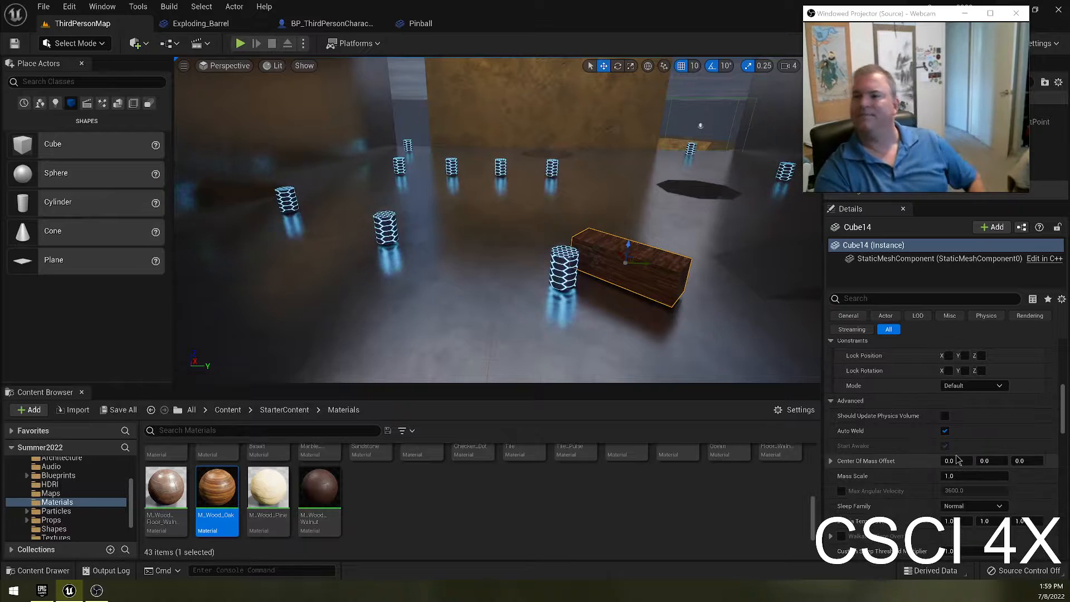
{"action": "scroll", "coordinate": [987, 441], "scroll_direction": "down", "scroll_amount": 5}
{"action": "scroll", "coordinate": [986, 441], "scroll_direction": "down", "scroll_amount": 8}
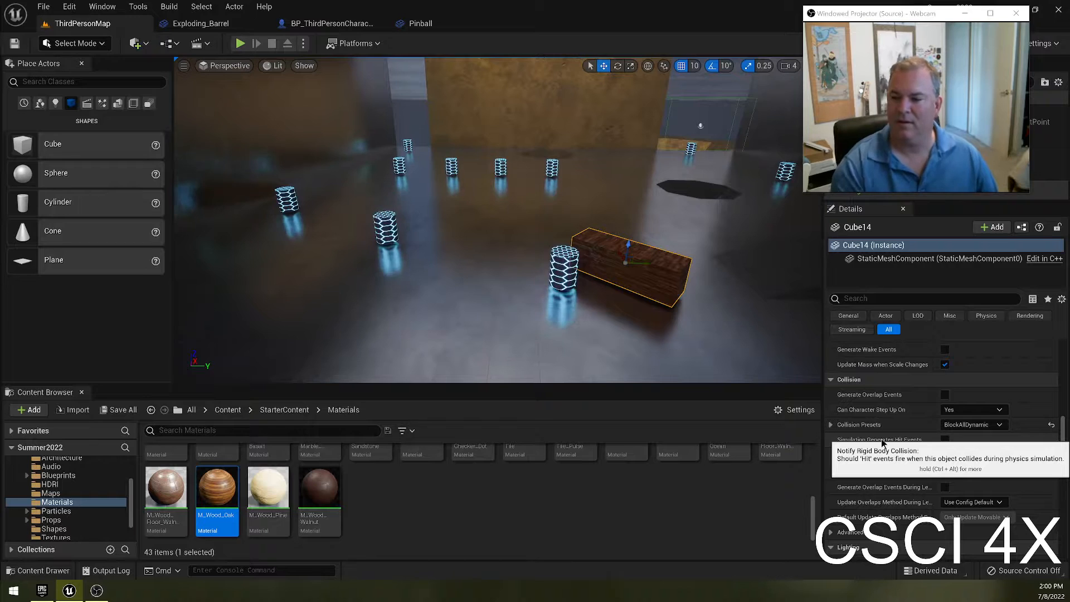
{"action": "scroll", "coordinate": [957, 427], "scroll_direction": "down", "scroll_amount": 2}
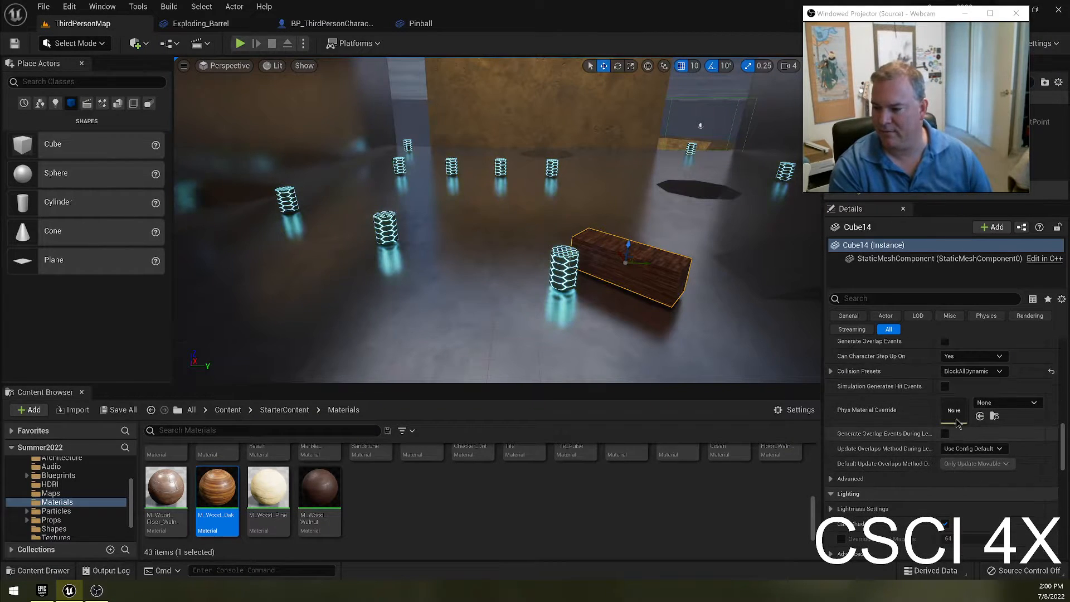
{"action": "scroll", "coordinate": [941, 406], "scroll_direction": "up", "scroll_amount": 1}
{"action": "left_click", "coordinate": [945, 404]}
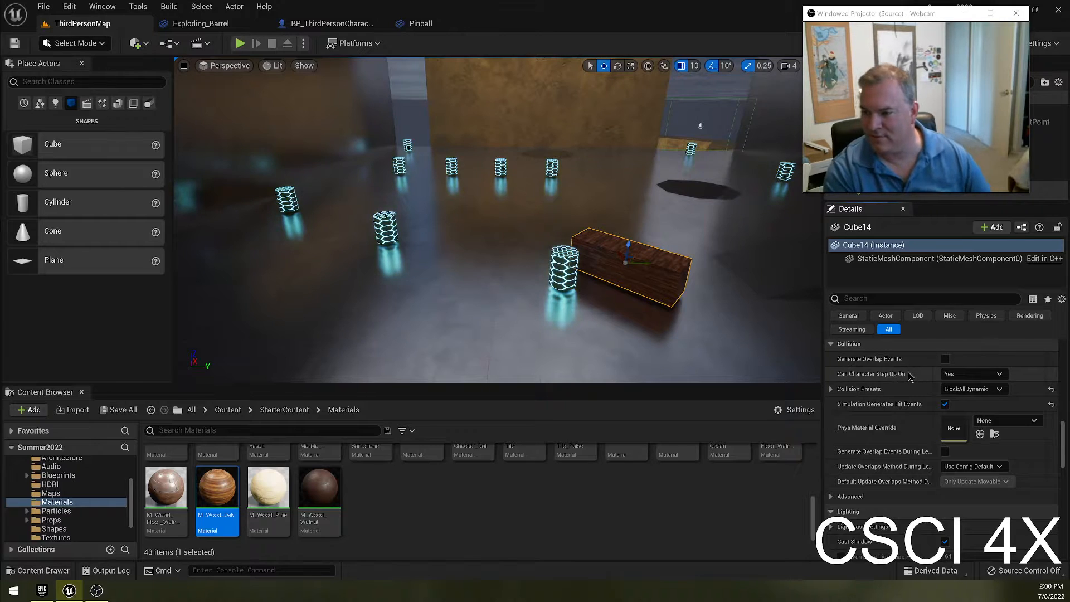
Step: Examine the wooden block's collision presets, advanced collision options, and lighting and rendering settings
{"action": "mouse_move", "coordinate": [910, 454]}
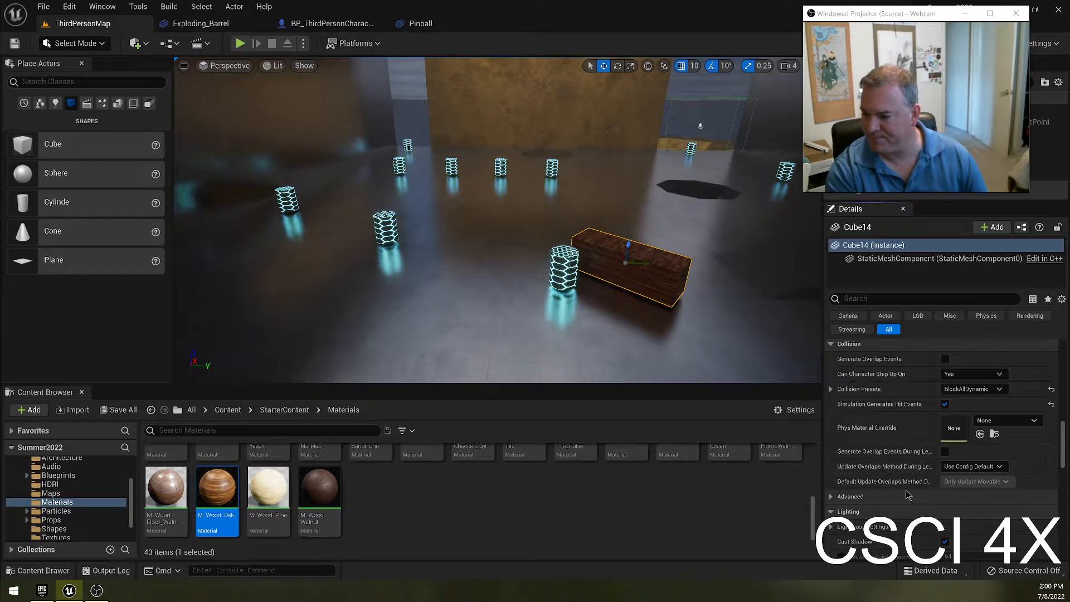
{"action": "left_click", "coordinate": [831, 497]}
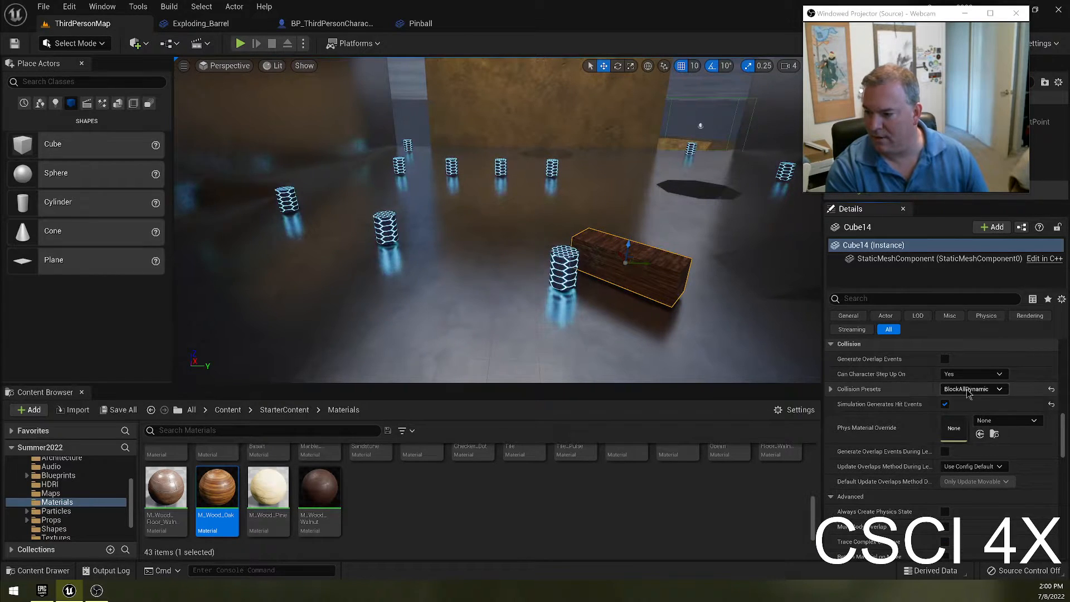
{"action": "left_click", "coordinate": [970, 390]}
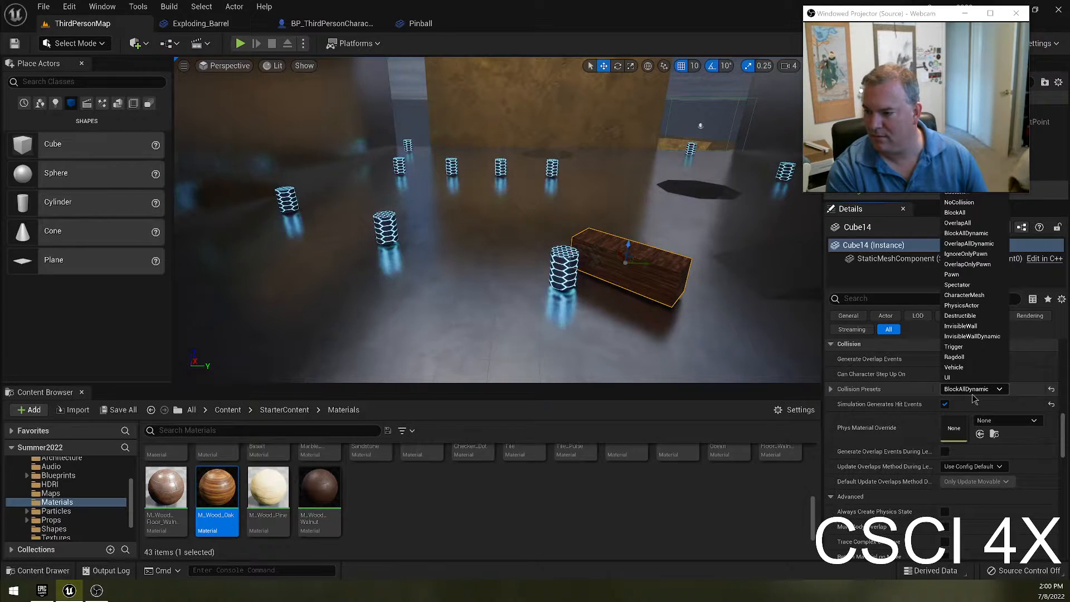
{"action": "left_click", "coordinate": [972, 393]}
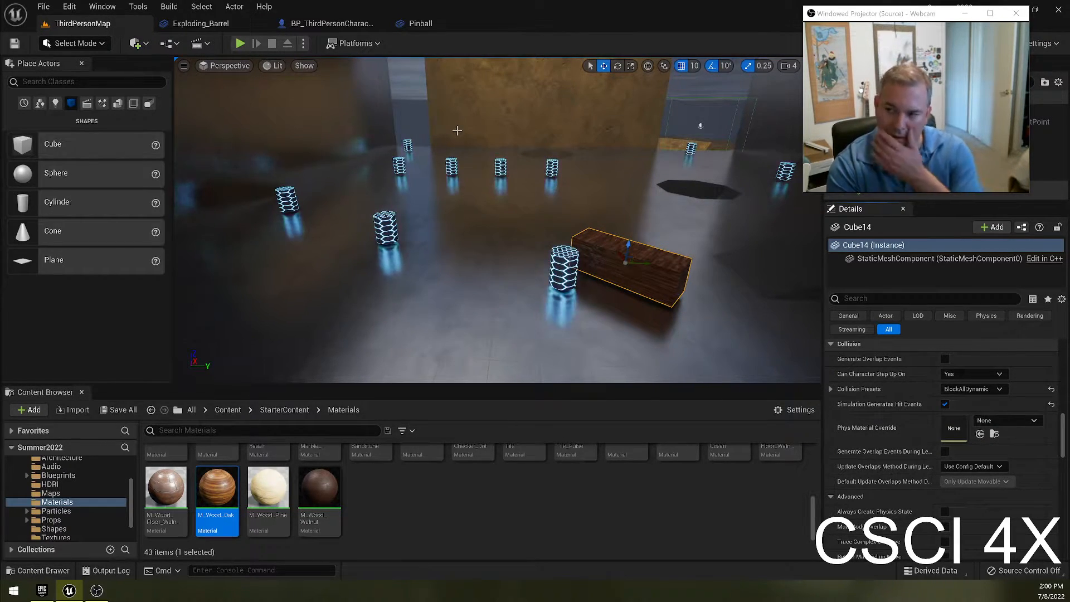
{"action": "scroll", "coordinate": [972, 407], "scroll_direction": "down", "scroll_amount": 4}
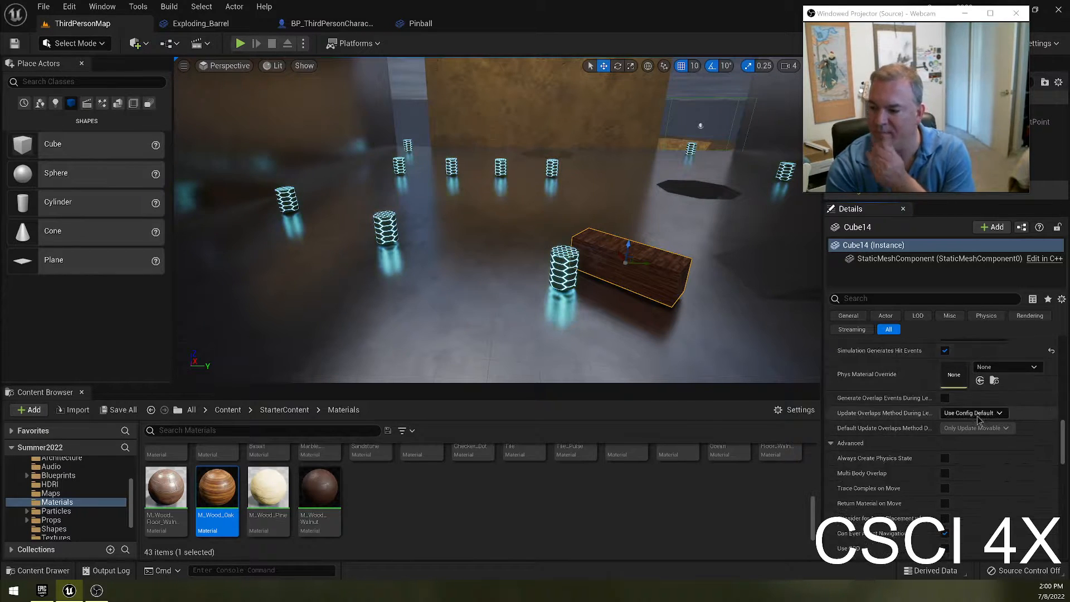
{"action": "scroll", "coordinate": [968, 395], "scroll_direction": "down", "scroll_amount": 4}
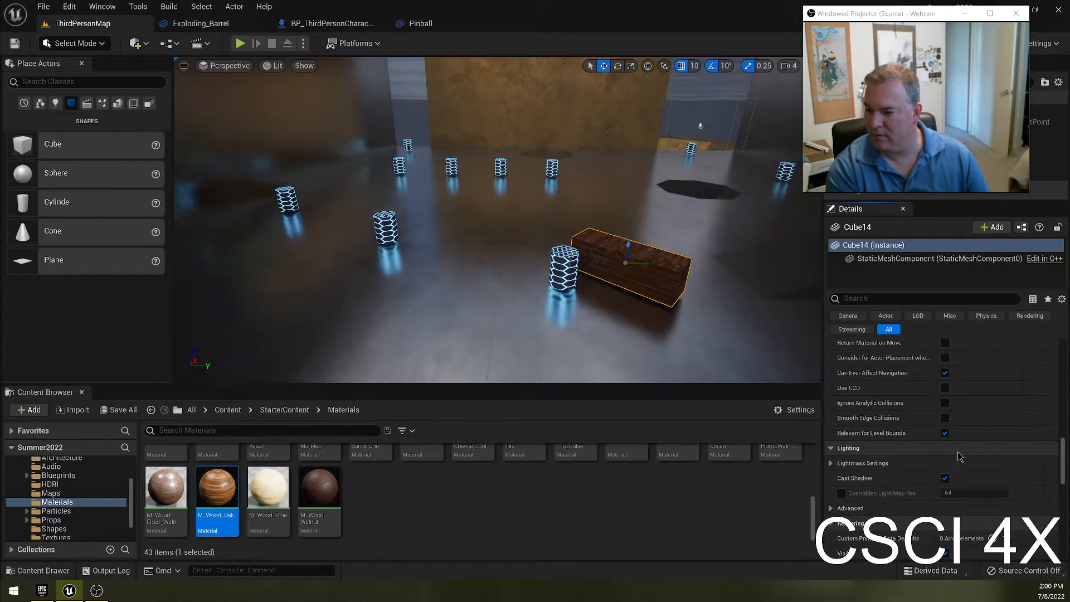
{"action": "scroll", "coordinate": [986, 446], "scroll_direction": "down", "scroll_amount": 7}
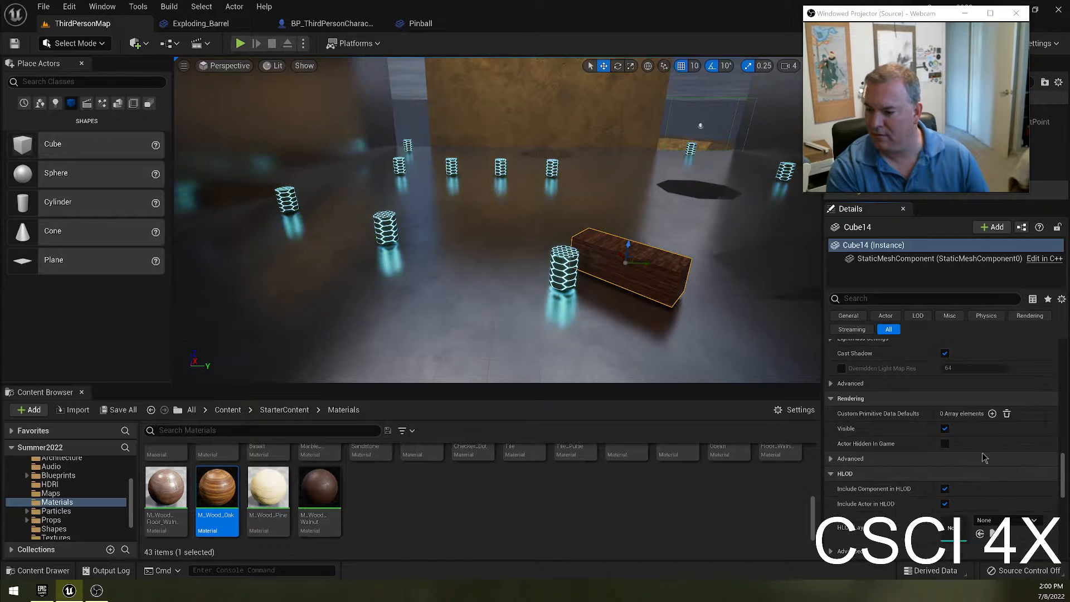
{"action": "scroll", "coordinate": [967, 407], "scroll_direction": "up", "scroll_amount": 8}
{"action": "scroll", "coordinate": [967, 387], "scroll_direction": "up", "scroll_amount": 6}
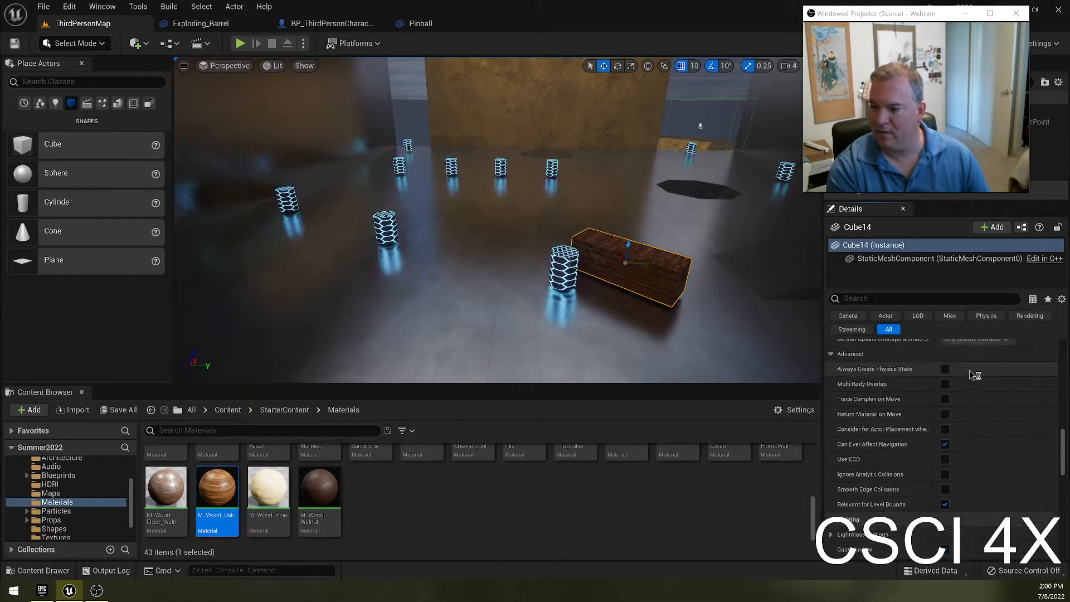
{"action": "scroll", "coordinate": [976, 383], "scroll_direction": "up", "scroll_amount": 8}
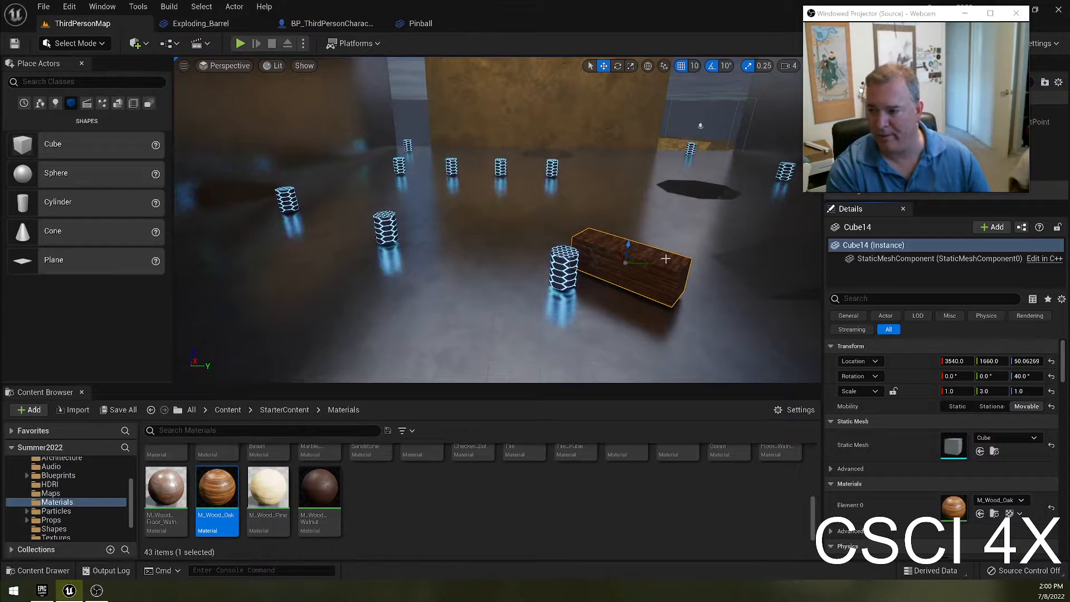
Step: Examine the glowing cylinder's collision, lighting, HLOD and actor settings, including Simulation Generates Hit Events, for comparison with the wooden block
{"action": "key", "text": "f"}
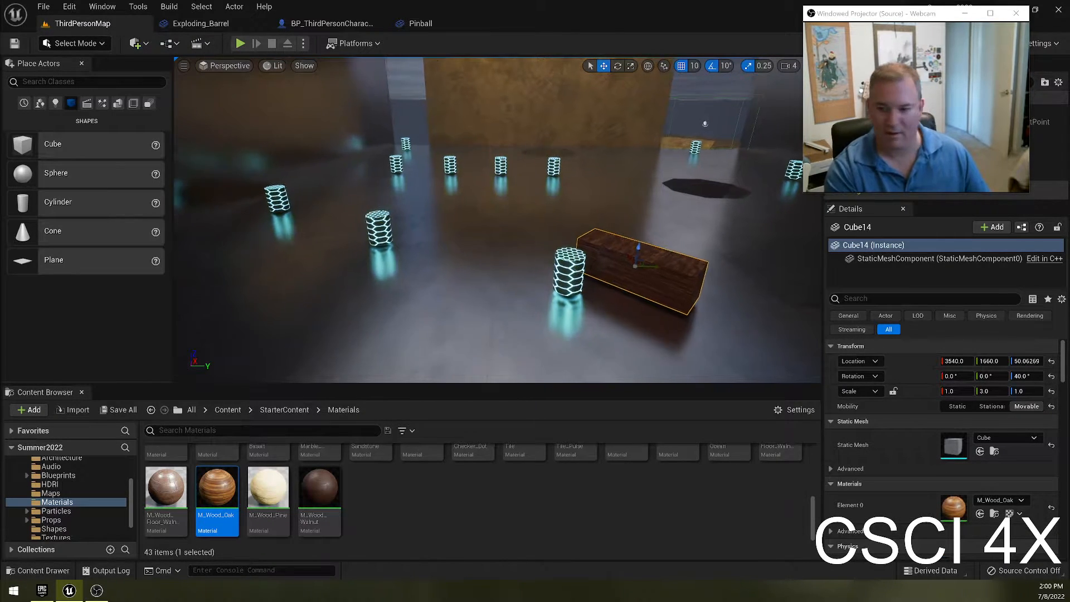
{"action": "right_click_drag", "start_coordinate": [497, 220], "coordinate": [579, 282]}
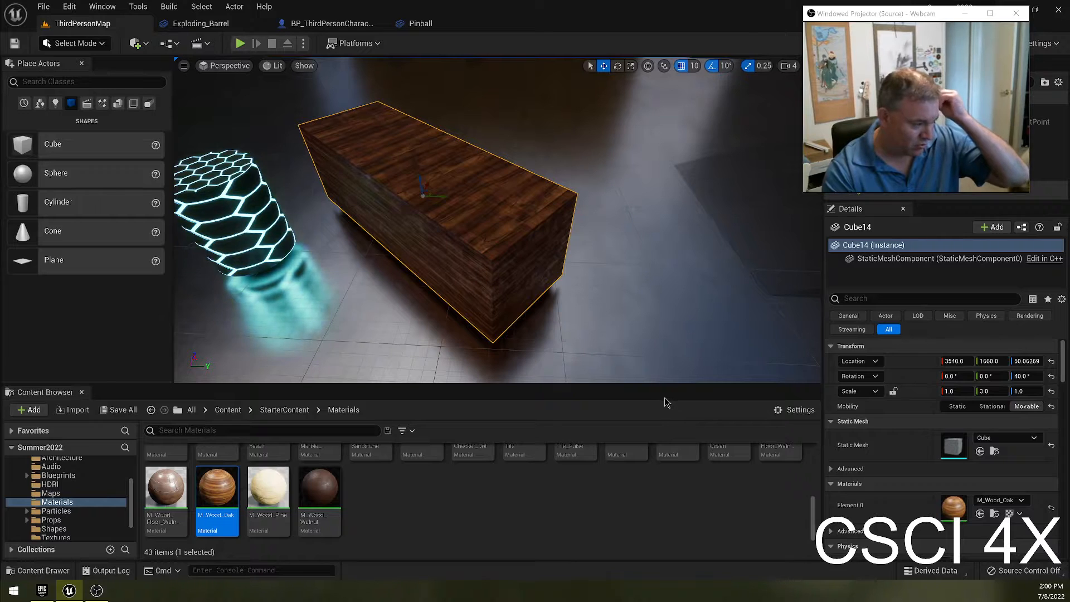
{"action": "left_click", "coordinate": [252, 222]}
{"action": "scroll", "coordinate": [966, 462], "scroll_direction": "down", "scroll_amount": 15}
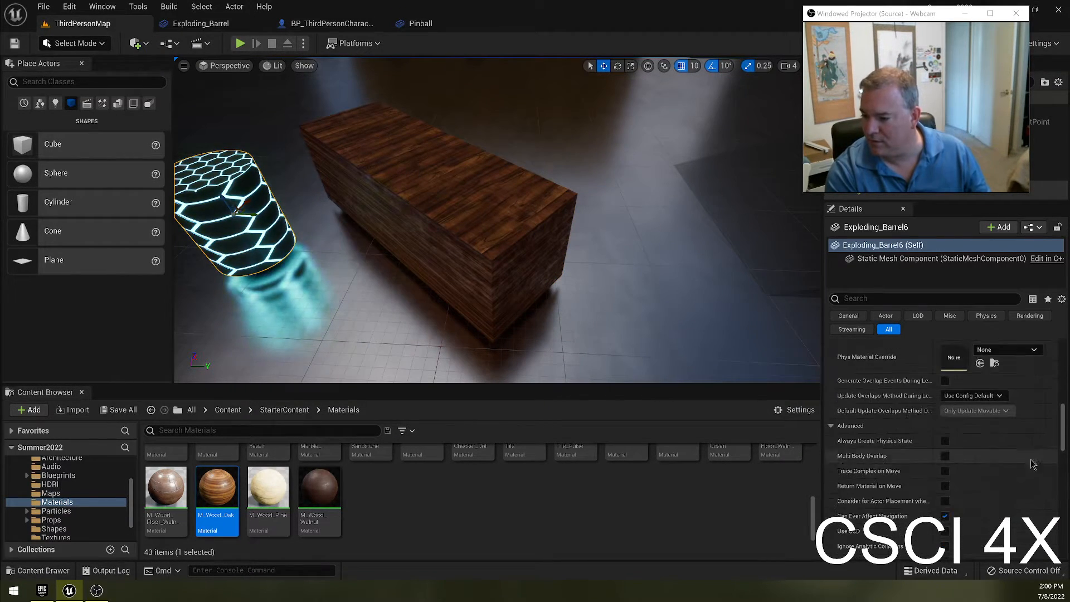
{"action": "scroll", "coordinate": [1013, 446], "scroll_direction": "down", "scroll_amount": 12}
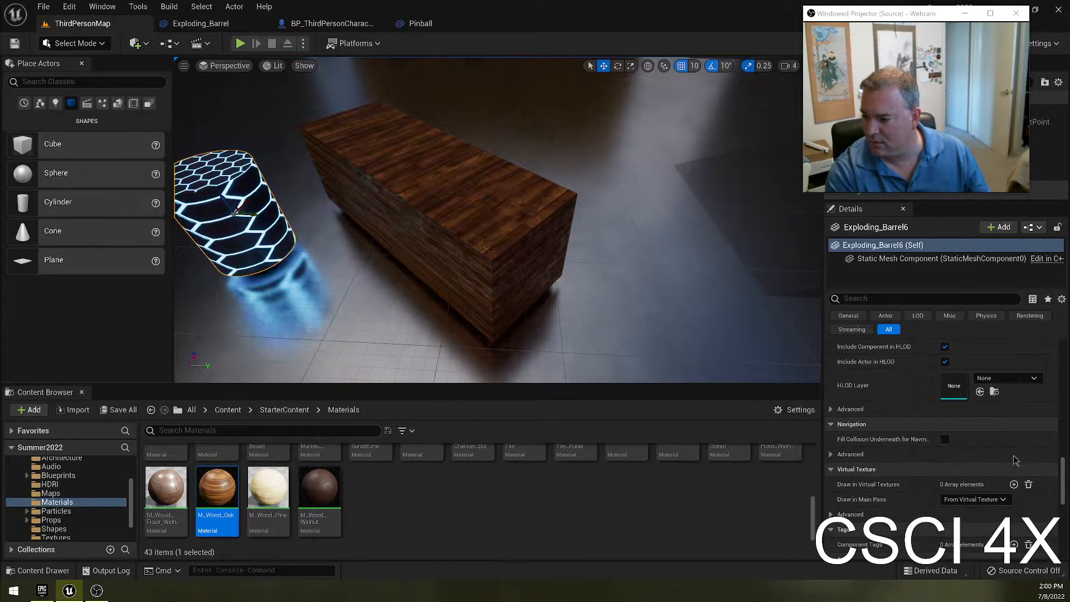
{"action": "scroll", "coordinate": [1011, 439], "scroll_direction": "down", "scroll_amount": 8}
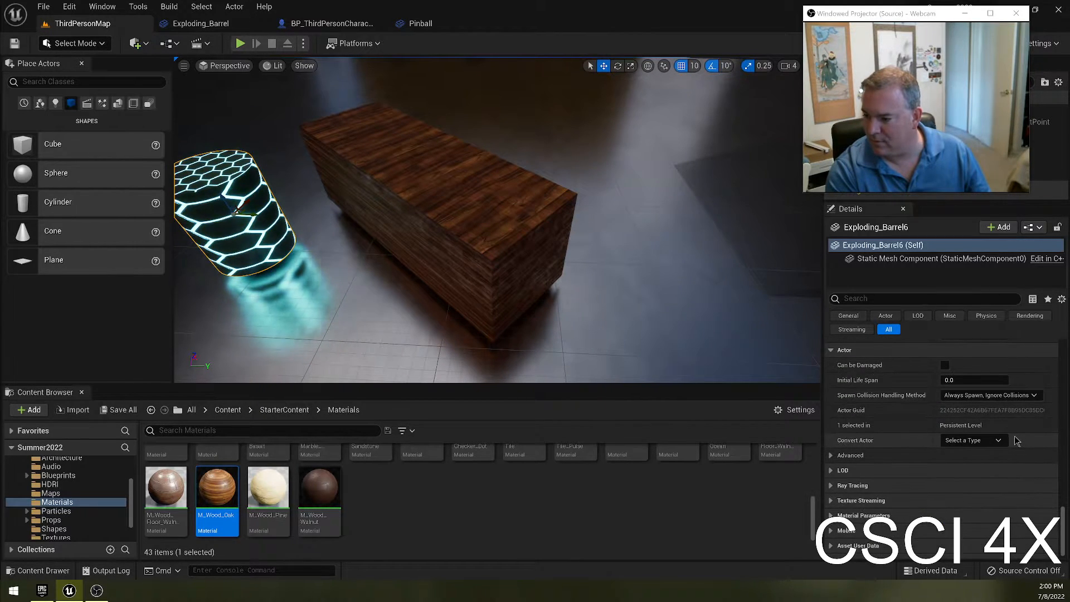
{"action": "scroll", "coordinate": [869, 471], "scroll_direction": "up", "scroll_amount": 4}
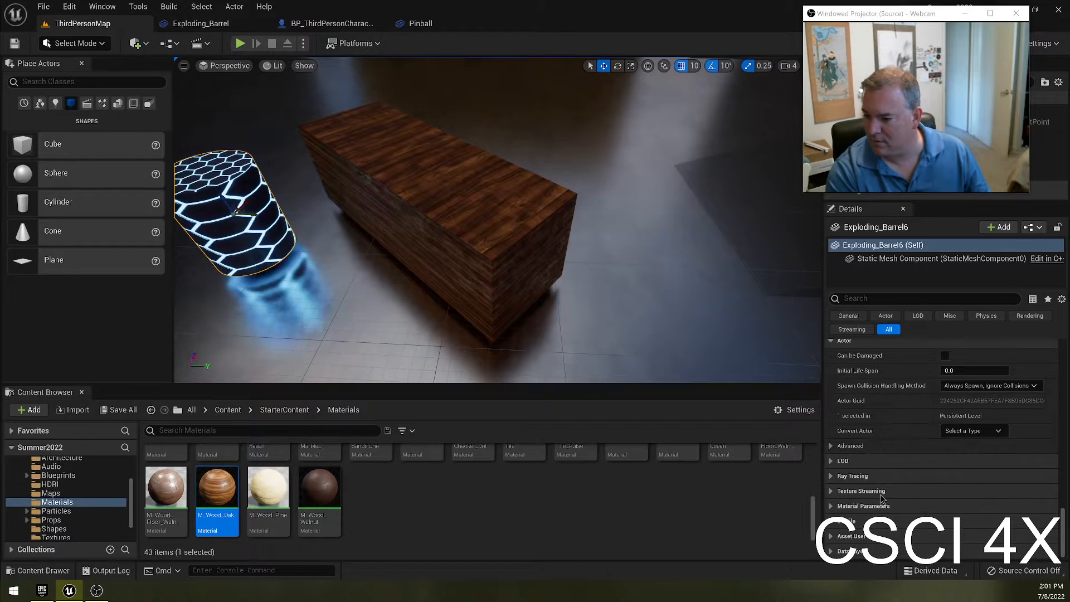
{"action": "scroll", "coordinate": [874, 440], "scroll_direction": "up", "scroll_amount": 5}
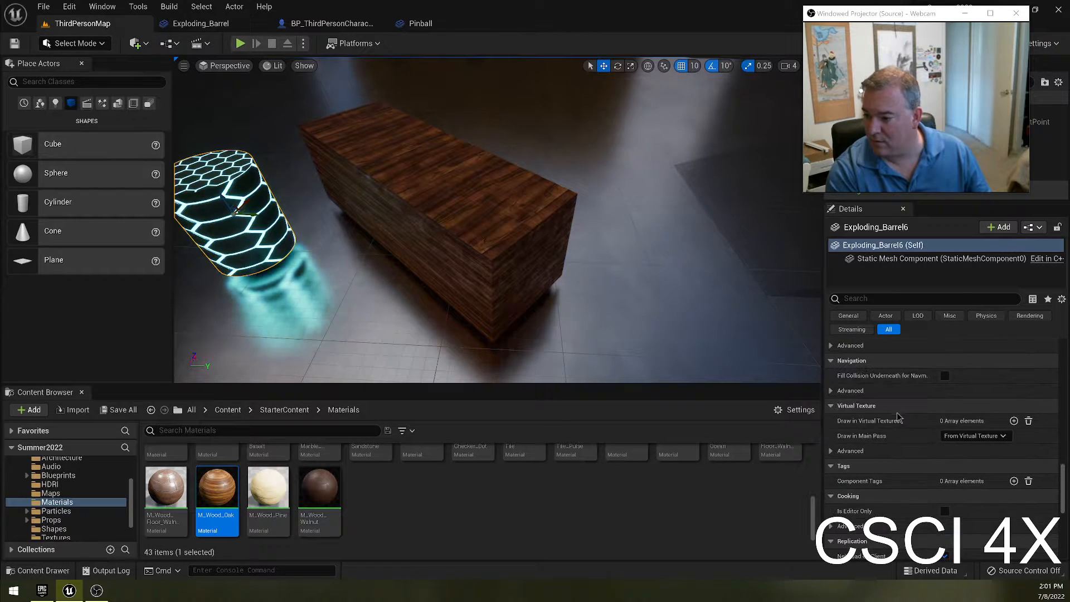
{"action": "scroll", "coordinate": [864, 392], "scroll_direction": "up", "scroll_amount": 5}
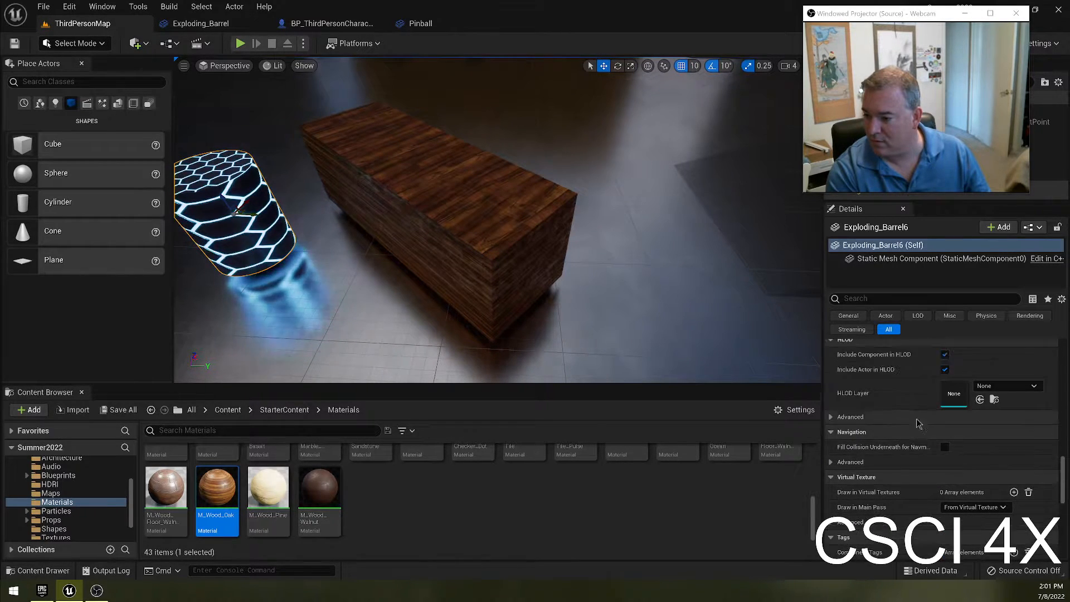
{"action": "scroll", "coordinate": [914, 435], "scroll_direction": "up", "scroll_amount": 5}
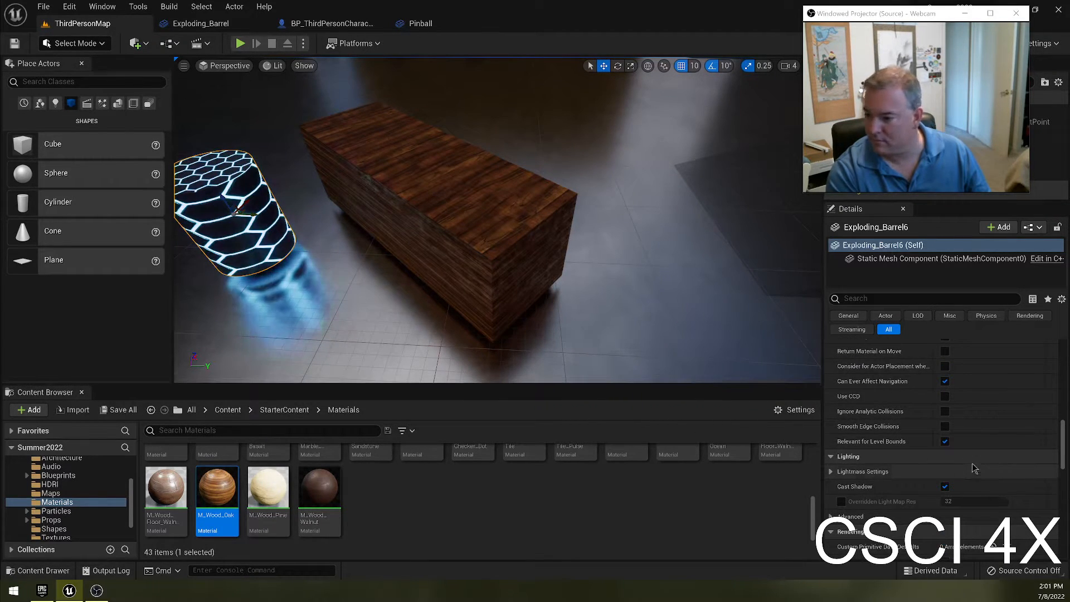
{"action": "scroll", "coordinate": [972, 463], "scroll_direction": "up", "scroll_amount": 3}
{"action": "scroll", "coordinate": [978, 463], "scroll_direction": "up", "scroll_amount": 6}
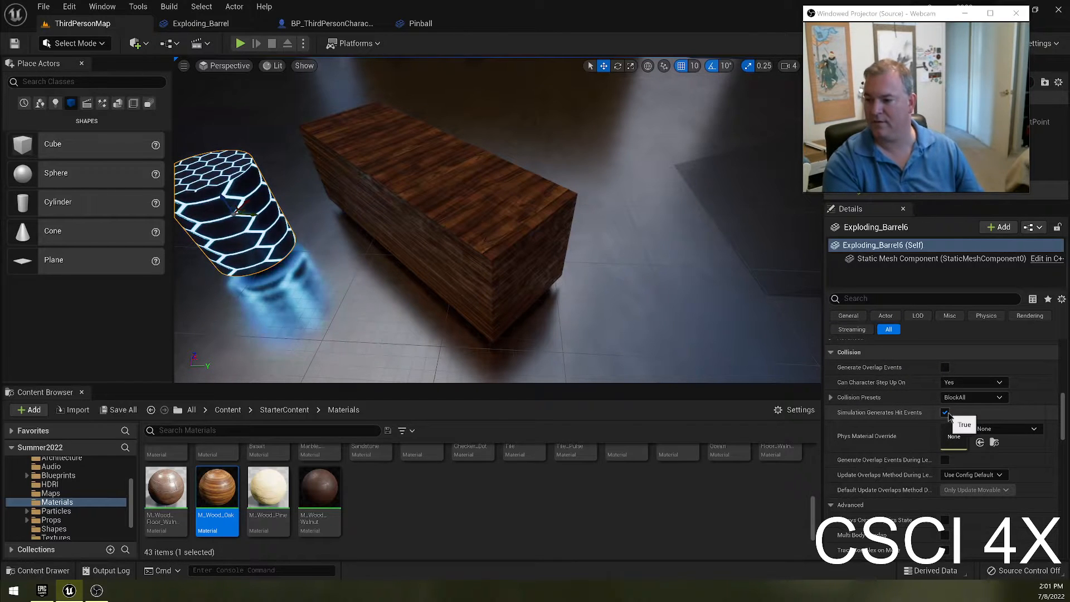
{"action": "scroll", "coordinate": [953, 415], "scroll_direction": "up", "scroll_amount": 10}
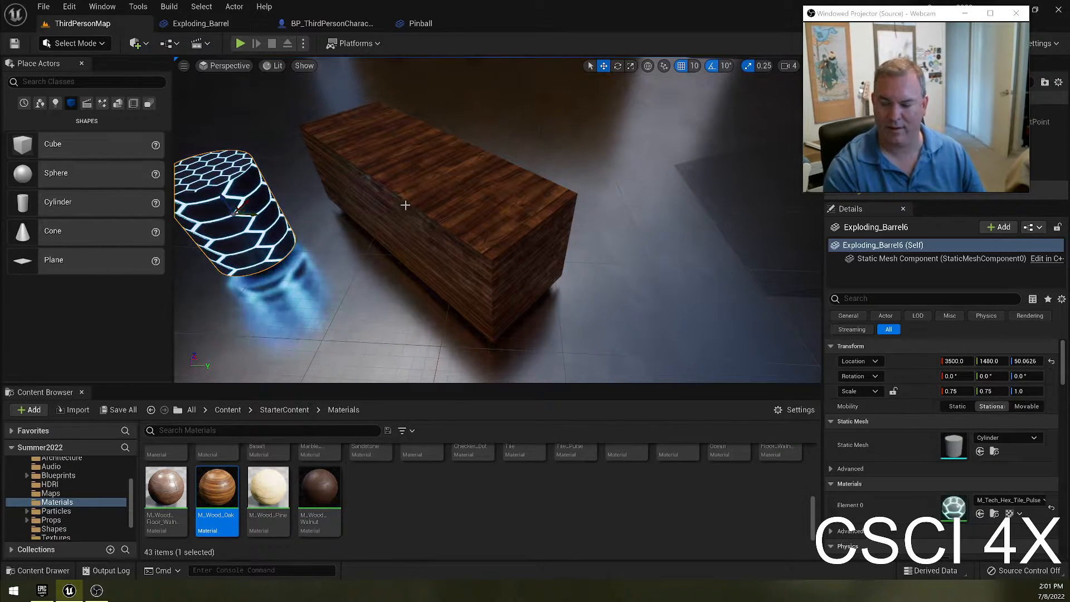
Step: Rename the wooden block actor as Bumper
{"action": "left_click", "coordinate": [476, 212]}
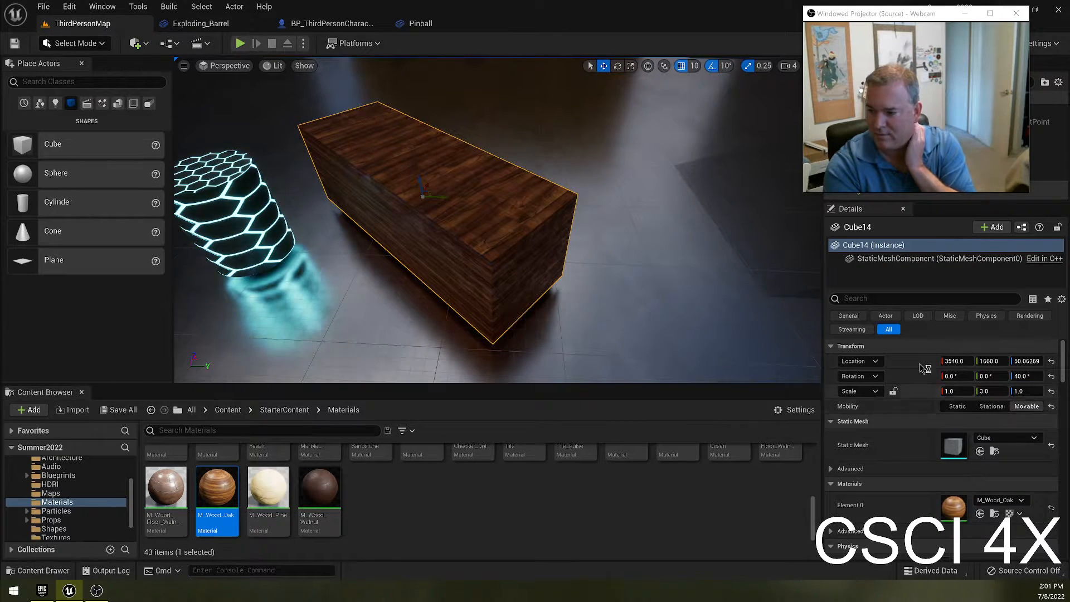
{"action": "left_click", "coordinate": [863, 227]}
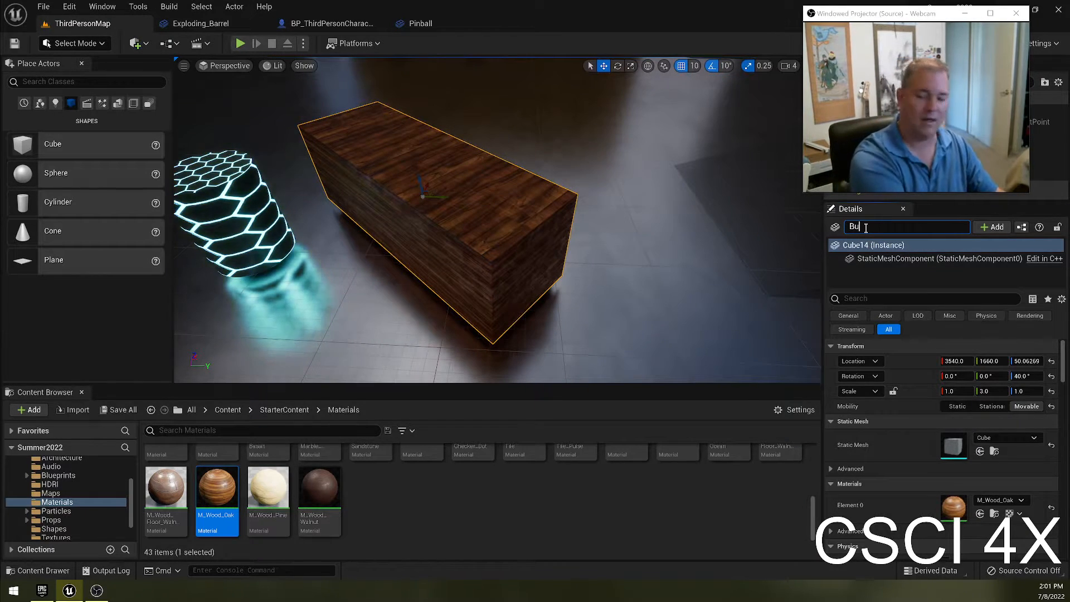
{"action": "type", "text": "Bumper"}
{"action": "key", "text": "Return"}
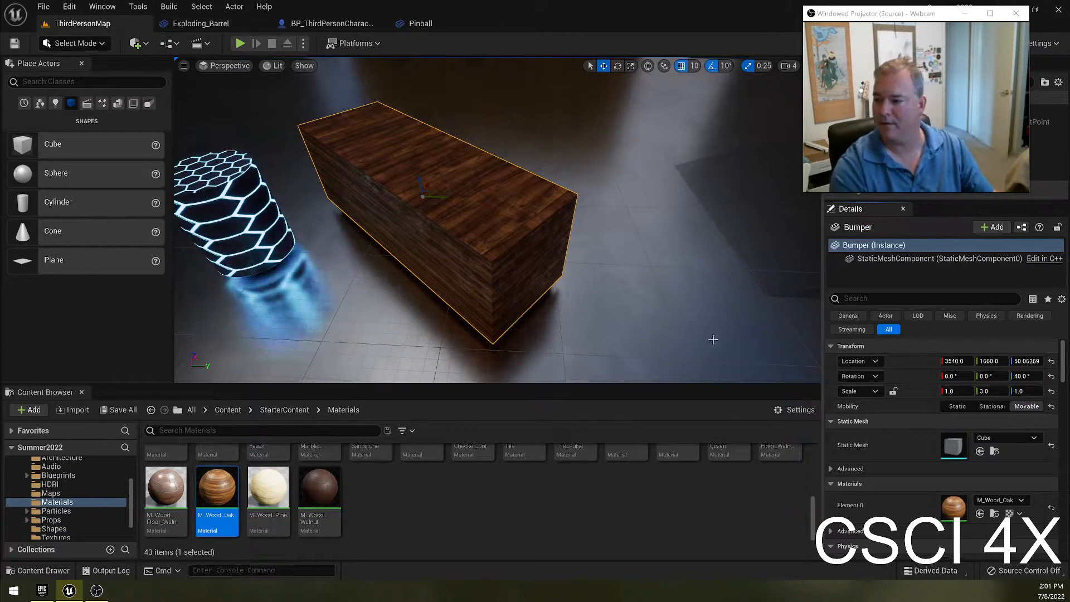
Step: Convert the Bumper into a new StaticMeshActor subclass blueprint named BumperBP, stored in the author's personal folder under Content
{"action": "left_click", "coordinate": [1021, 228]}
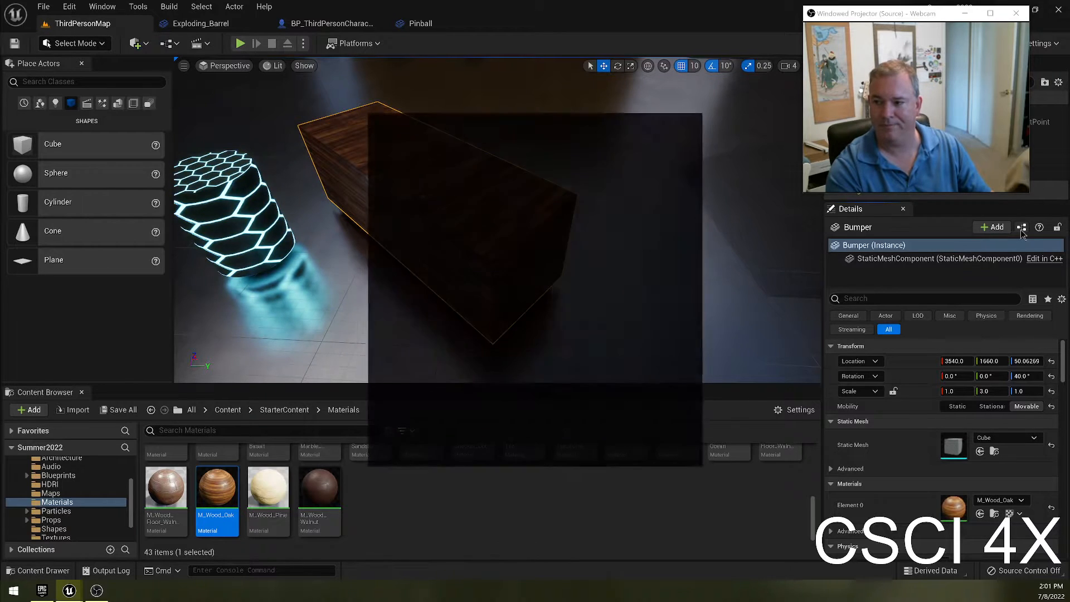
{"action": "left_click", "coordinate": [684, 438]}
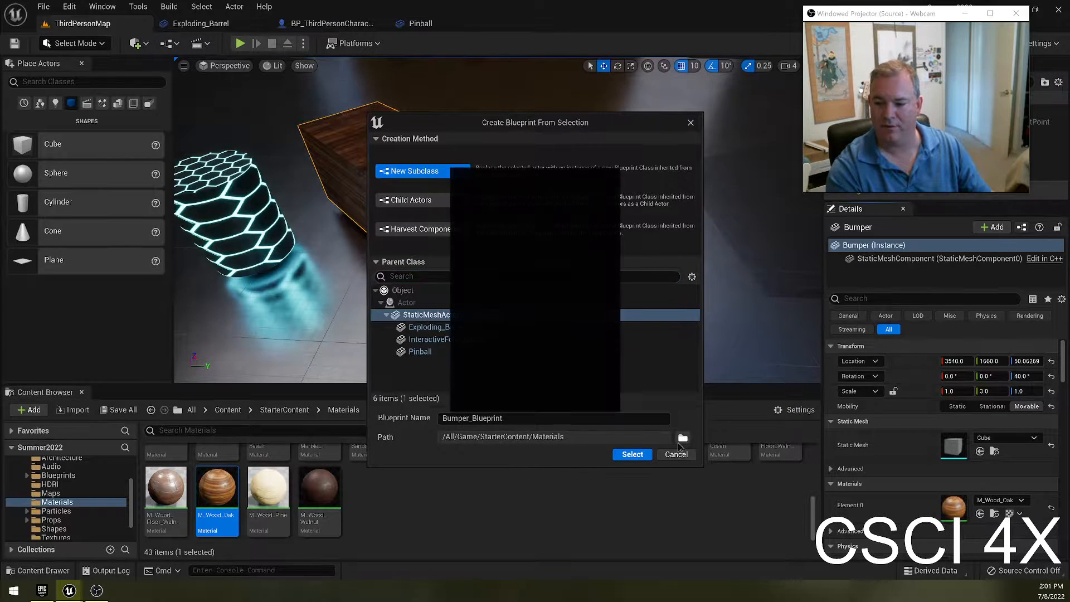
{"action": "left_click", "coordinate": [486, 237]}
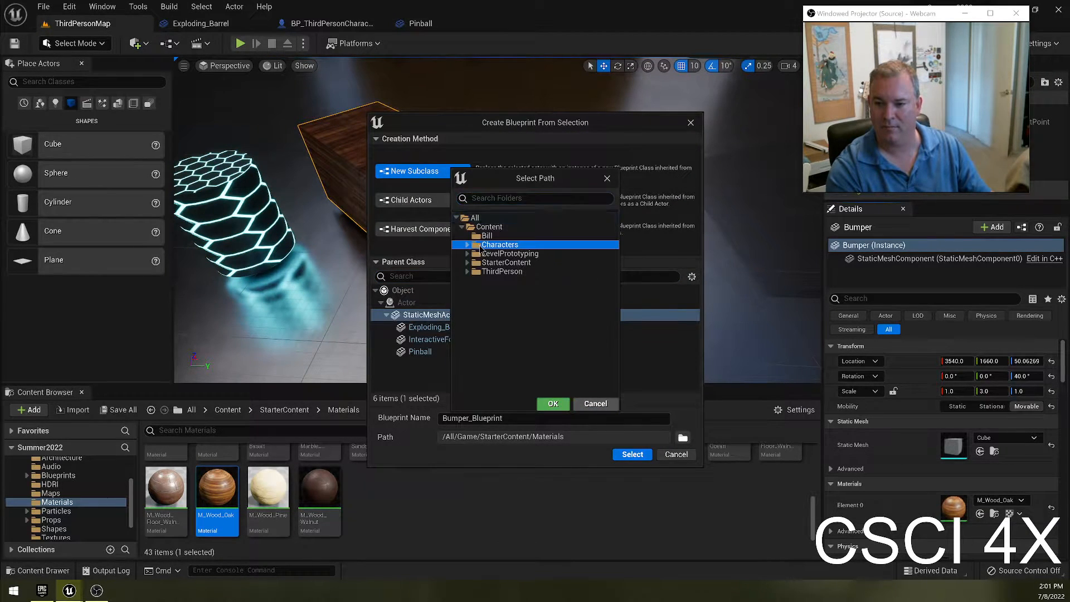
{"action": "left_click", "coordinate": [553, 404]}
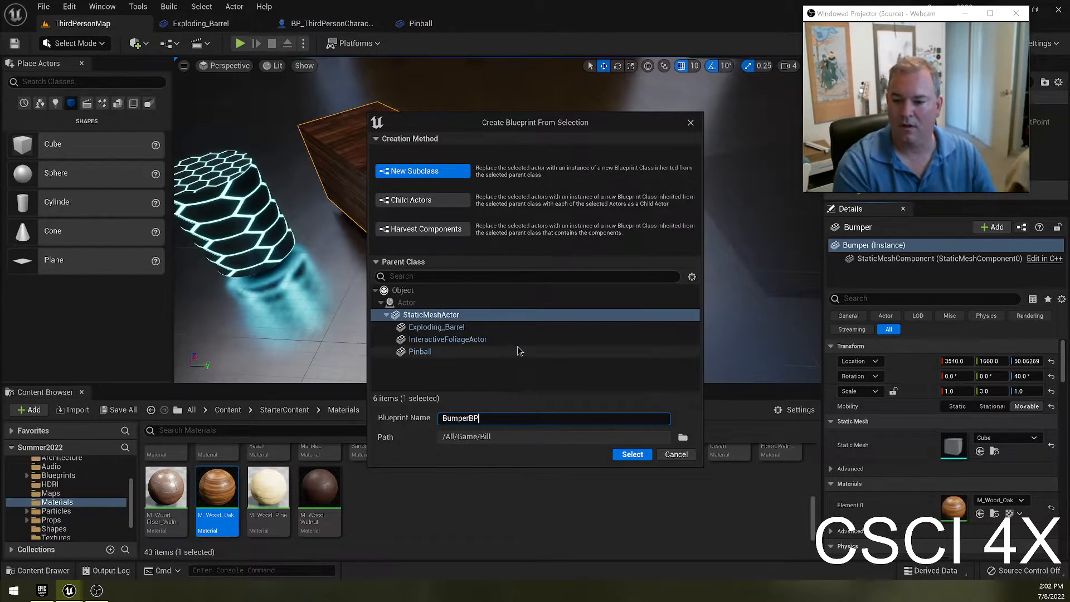
{"action": "left_click", "coordinate": [624, 458]}
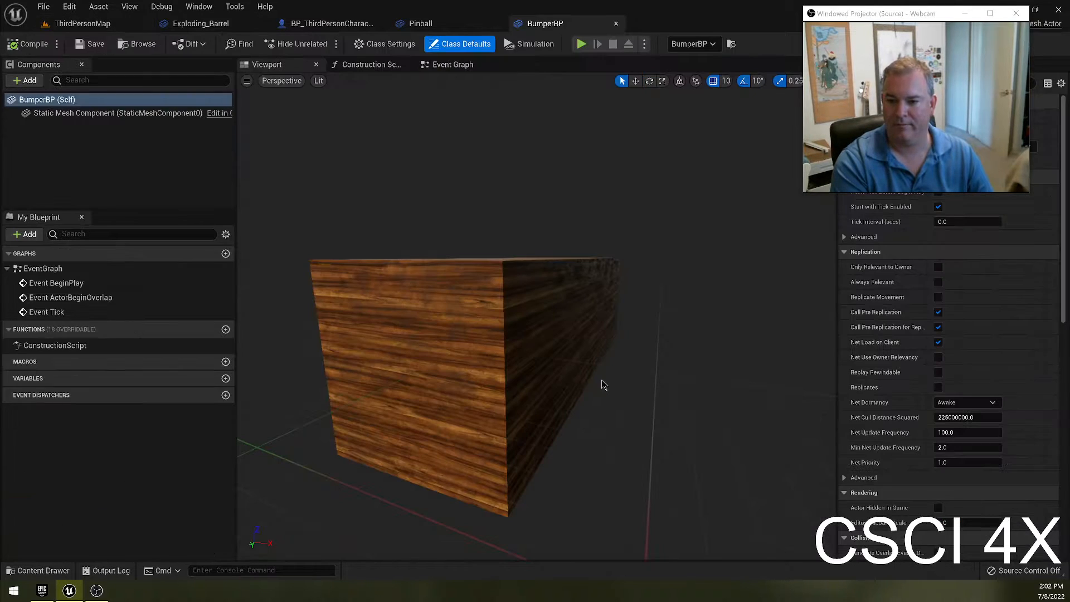
Step: Delete the default BeginPlay, ActorBeginOverlap and Tick event nodes from BumperBP's event graph
{"action": "mouse_move", "coordinate": [464, 372]}
{"action": "right_mouse_down"}
{"action": "mouse_move", "coordinate": [510, 409]}
{"action": "mouse_move", "coordinate": [513, 390]}
{"action": "mouse_move", "coordinate": [390, 385]}
{"action": "mouse_move", "coordinate": [446, 379]}
{"action": "mouse_move", "coordinate": [467, 364]}
{"action": "right_mouse_up"}
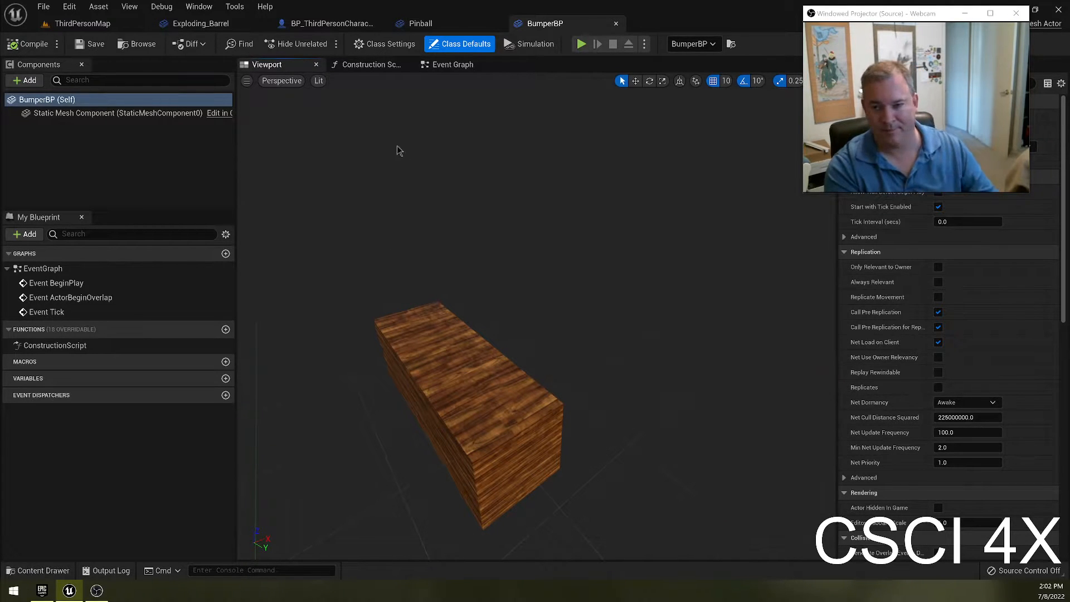
{"action": "left_click", "coordinate": [441, 66]}
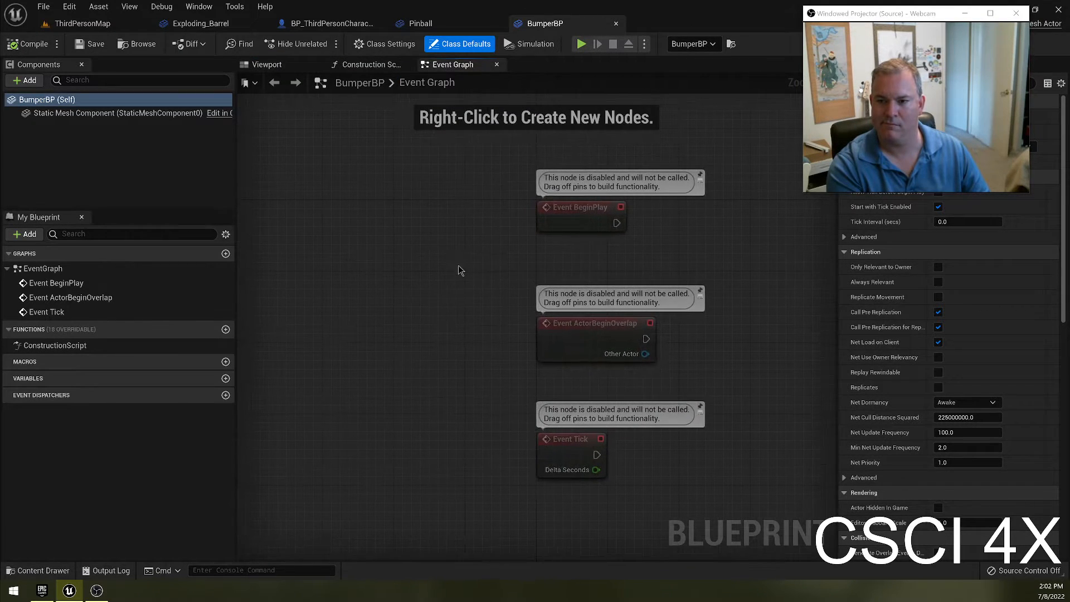
{"action": "left_click_drag", "start_coordinate": [452, 184], "coordinate": [594, 513]}
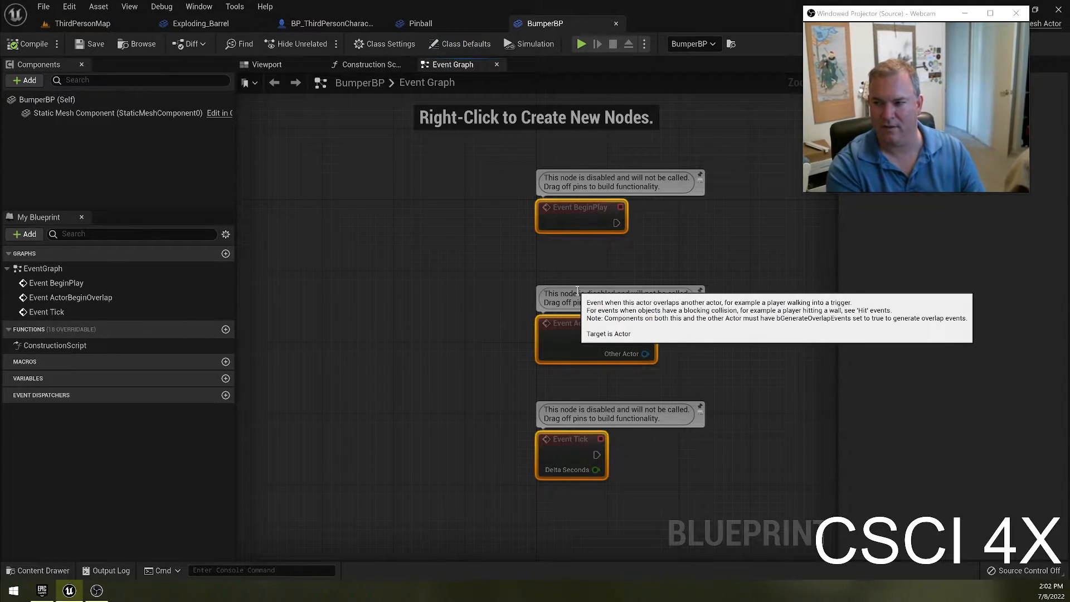
{"action": "key", "text": "Delete"}
Step: Add the Bumper Yeet Forward and Bumper Yeet Right axis events to the empty event graph, one below the other
{"action": "right_click_drag", "start_coordinate": [544, 304], "coordinate": [504, 318]}
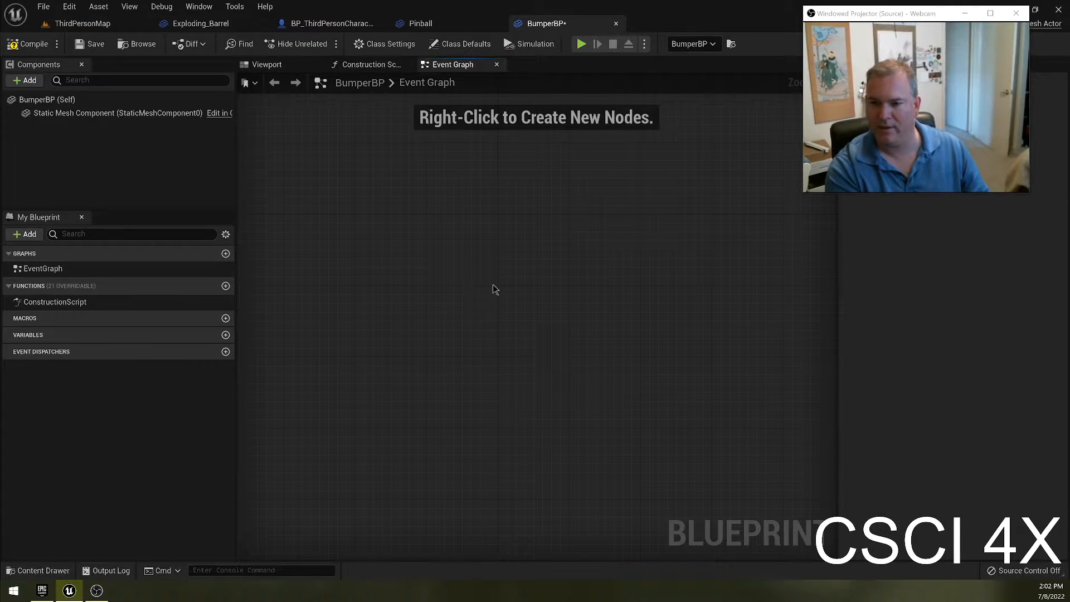
{"action": "right_click", "coordinate": [438, 275]}
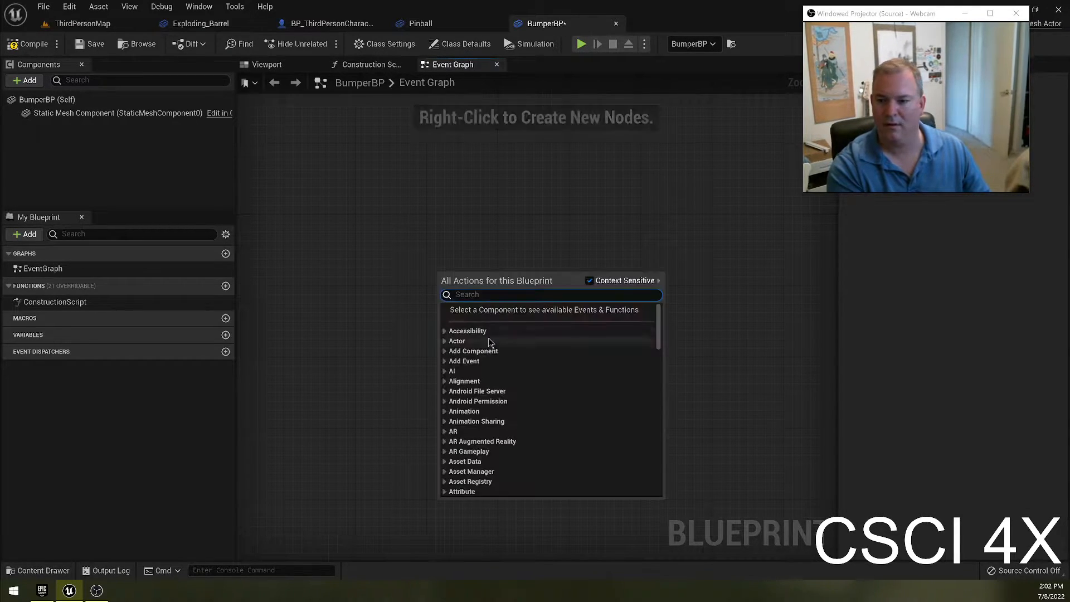
{"action": "type", "text": "event"}
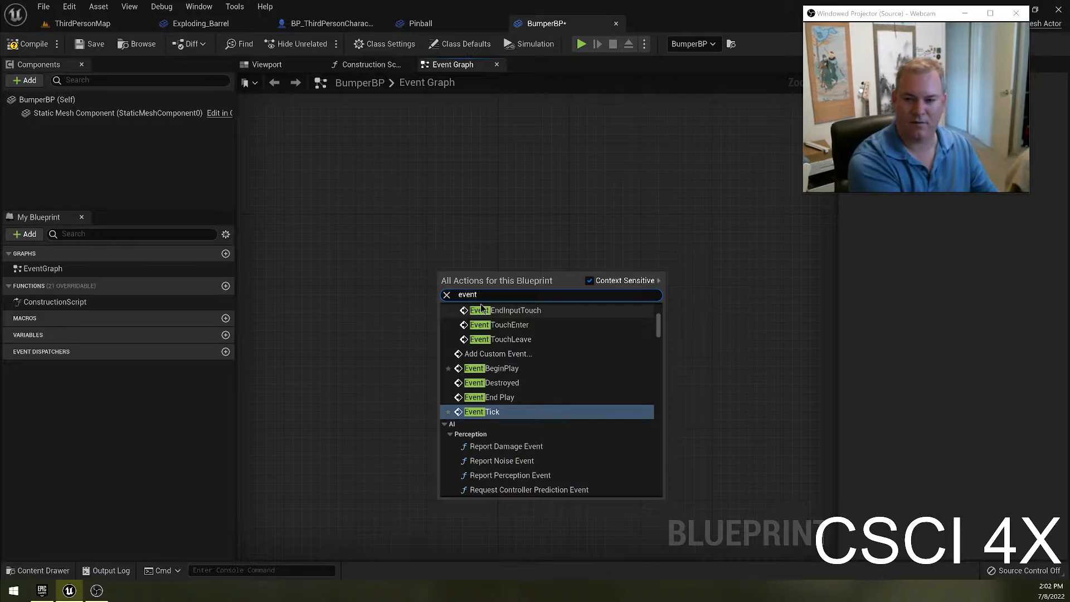
{"action": "type", "text": " yeet"}
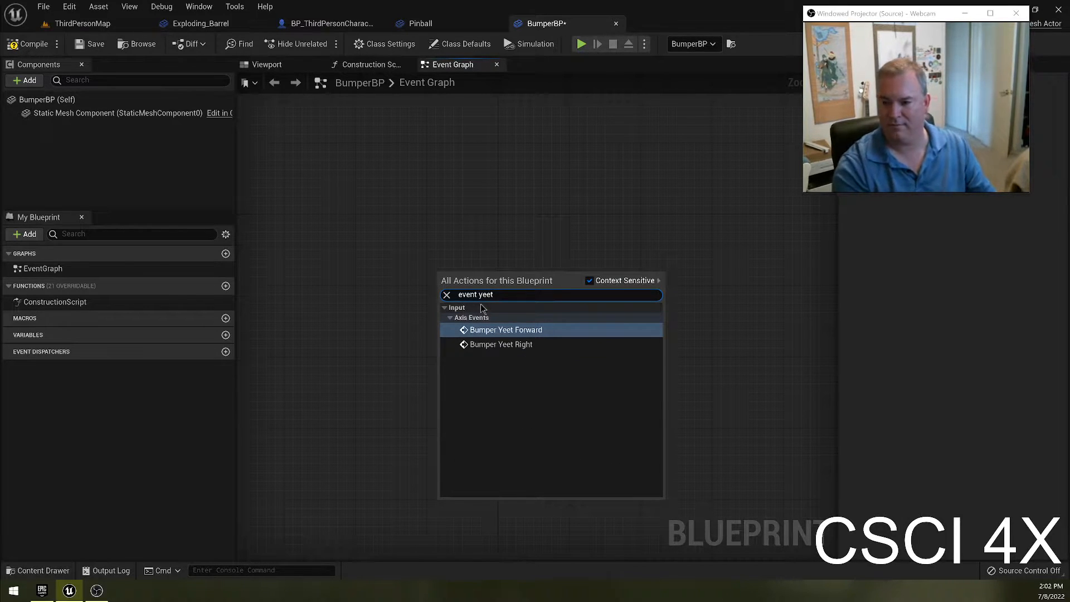
{"action": "left_click", "coordinate": [472, 332]}
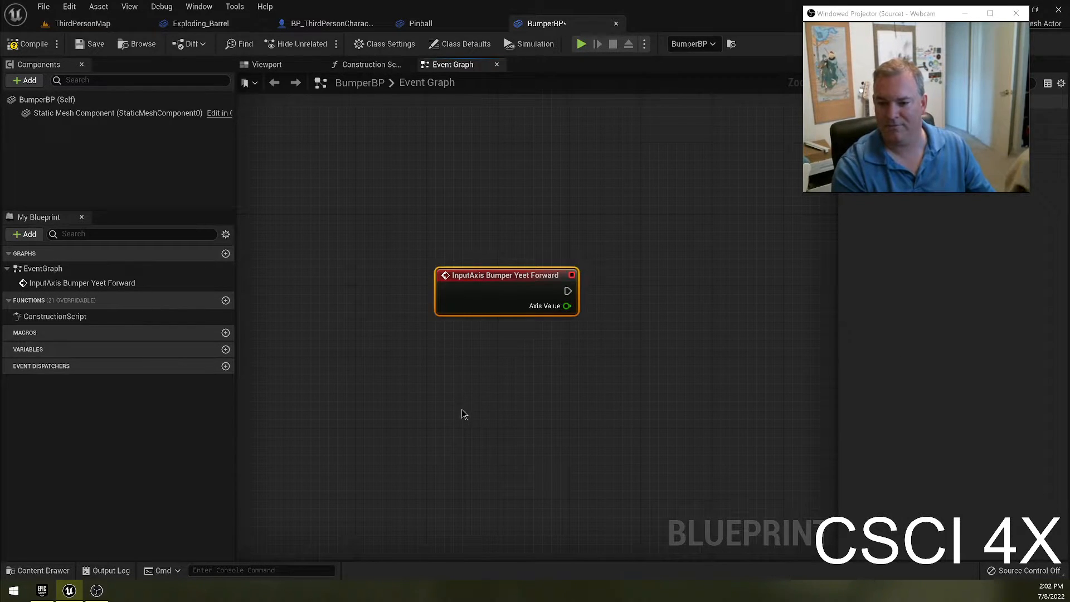
{"action": "right_click", "coordinate": [466, 387]}
{"action": "type", "text": "yeet"}
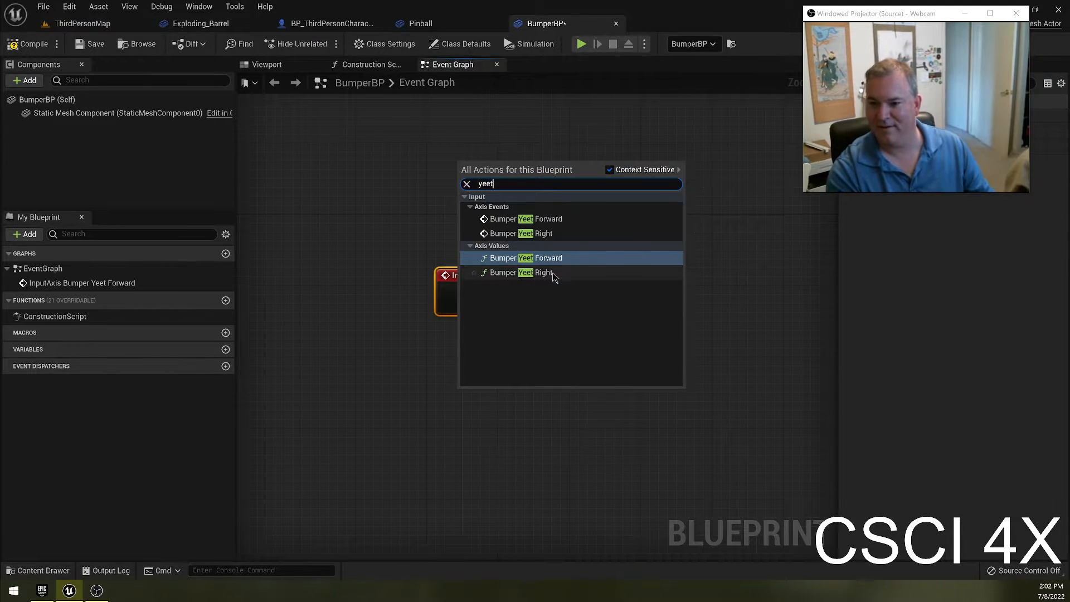
{"action": "left_click", "coordinate": [571, 234]}
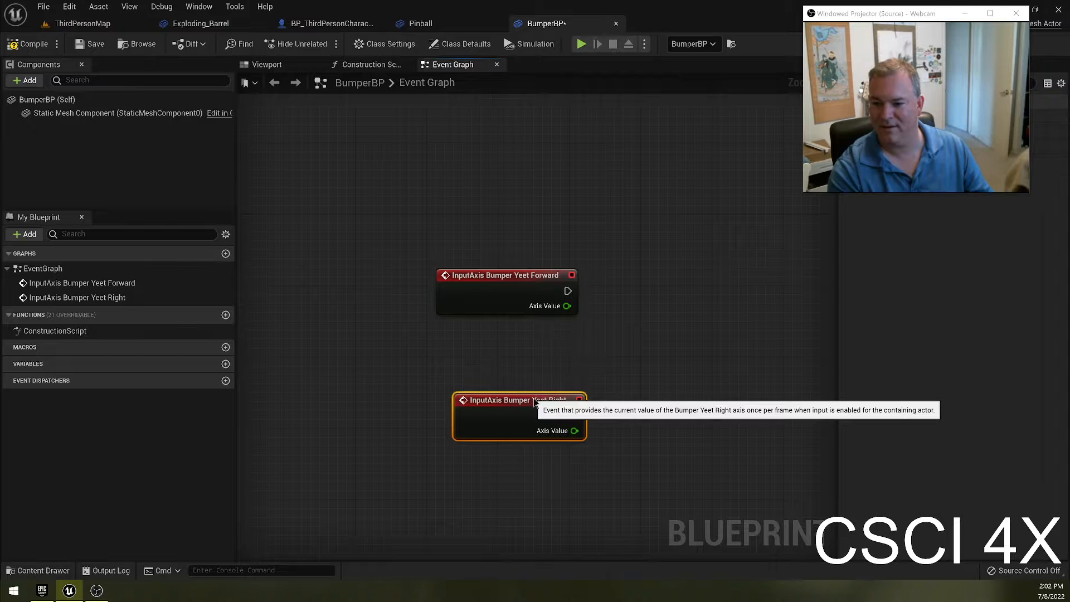
Step: Align the Bumper Yeet Forward and Bumper Yeet Right event nodes along their left edges
{"action": "left_click_drag", "start_coordinate": [398, 254], "coordinate": [538, 437]}
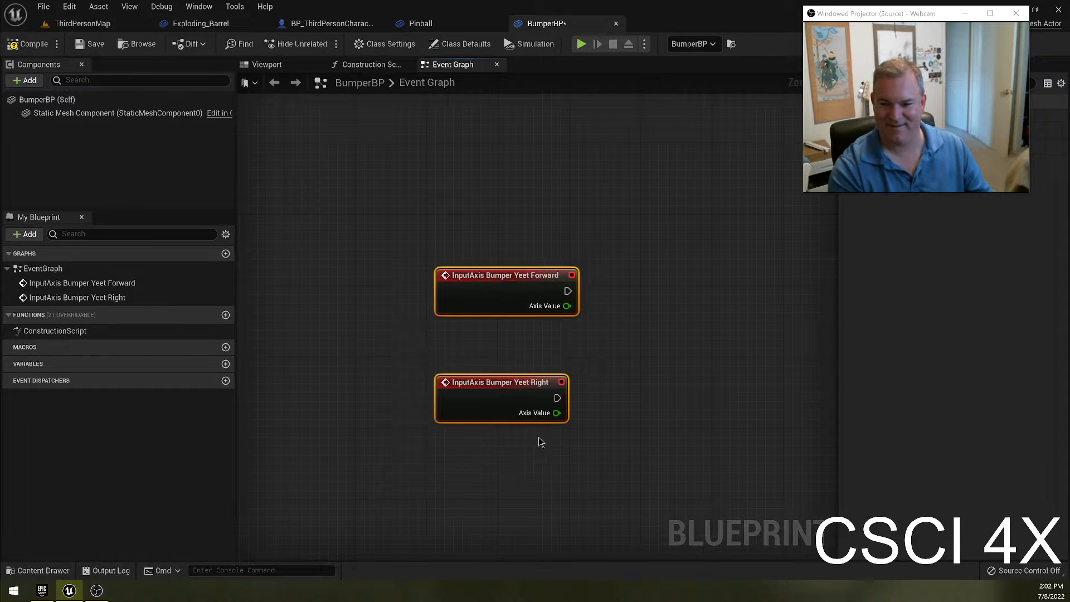
{"action": "right_click", "coordinate": [465, 288]}
{"action": "mouse_move", "coordinate": [574, 478]}
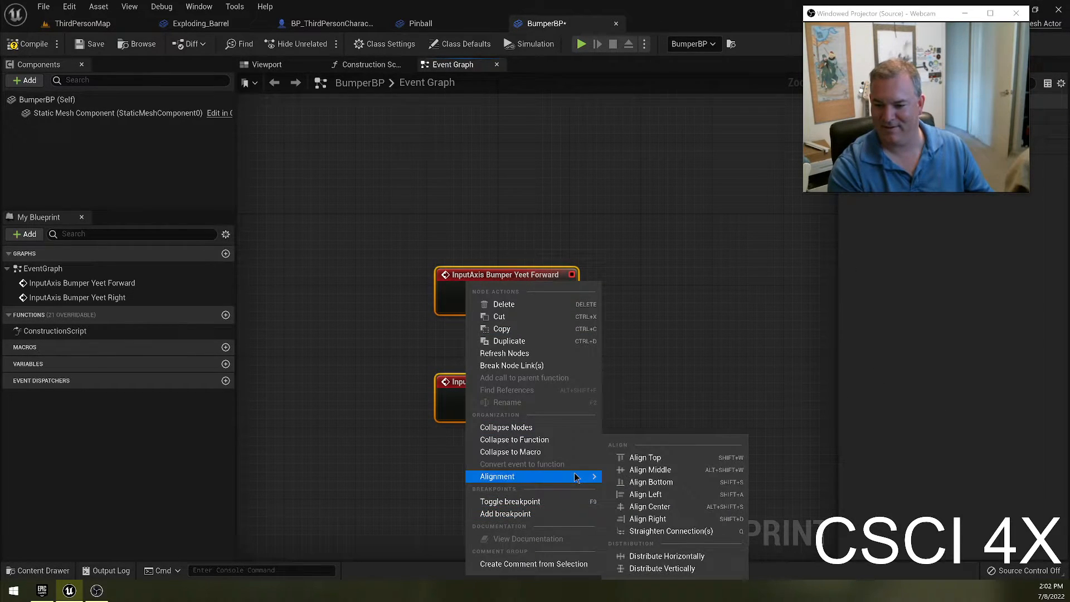
{"action": "left_click", "coordinate": [647, 495]}
{"action": "left_click", "coordinate": [658, 359]}
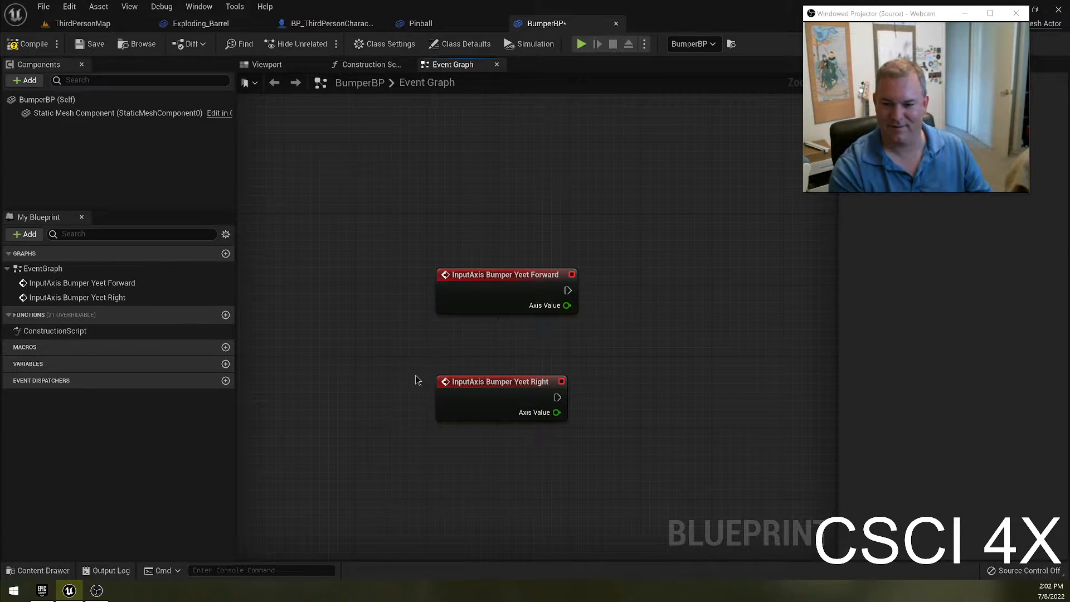
Step: Move the Bumper Yeet Forward event node upward to widen the gap above the Bumper Yeet Right node
{"action": "left_click", "coordinate": [494, 268]}
{"action": "key", "text": "Up"}
{"action": "key", "text": "Up"}
{"action": "key", "text": "Up"}
{"action": "key", "text": "Up"}
{"action": "key", "text": "Up"}
{"action": "key", "text": "Up"}
{"action": "key", "text": "Up"}
{"action": "key", "text": "Up"}
{"action": "key", "text": "Up"}
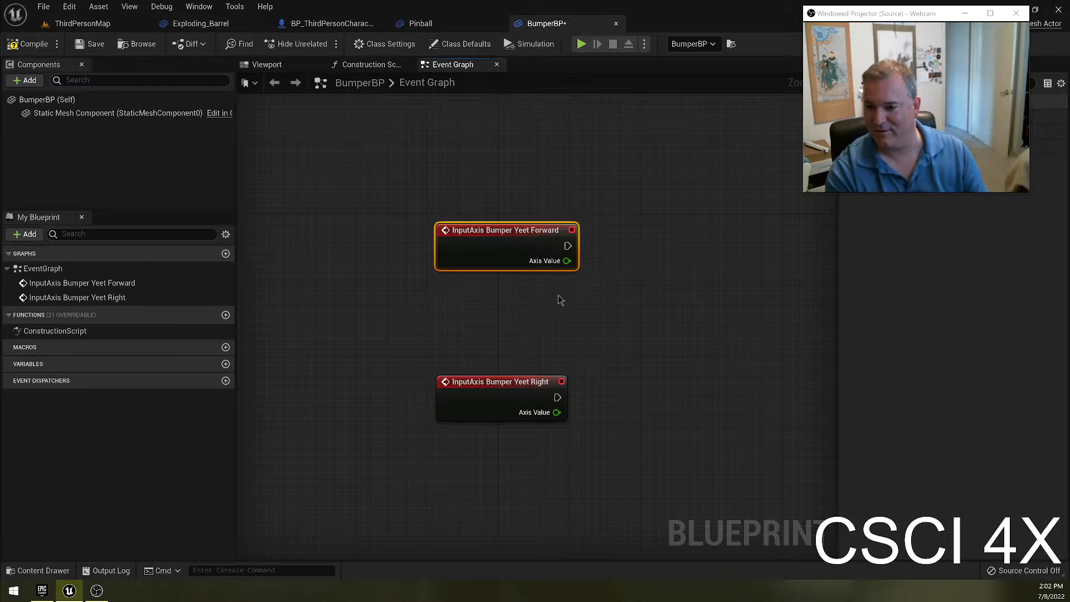
{"action": "left_click", "coordinate": [406, 313]}
Step: Add a Print String node wired to the execution output of Bumper Yeet Forward and line it up with the event
{"action": "right_click_drag", "start_coordinate": [488, 307], "coordinate": [420, 322]}
{"action": "left_click_drag", "start_coordinate": [499, 226], "coordinate": [534, 242]}
{"action": "type", "text": "print string"}
{"action": "key", "text": "Return"}
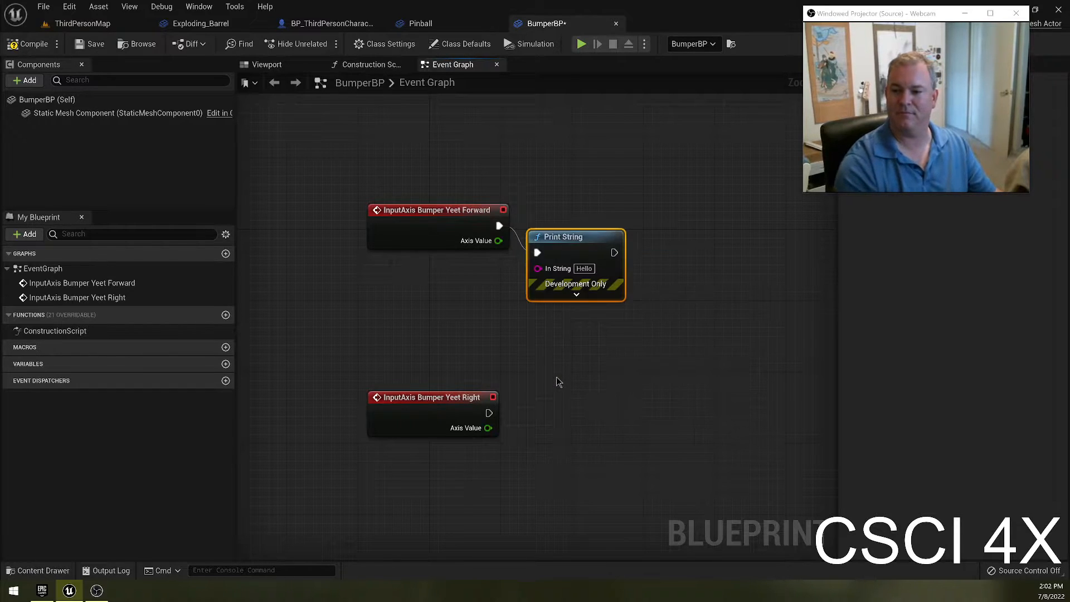
{"action": "left_click_drag", "start_coordinate": [585, 277], "coordinate": [594, 251]}
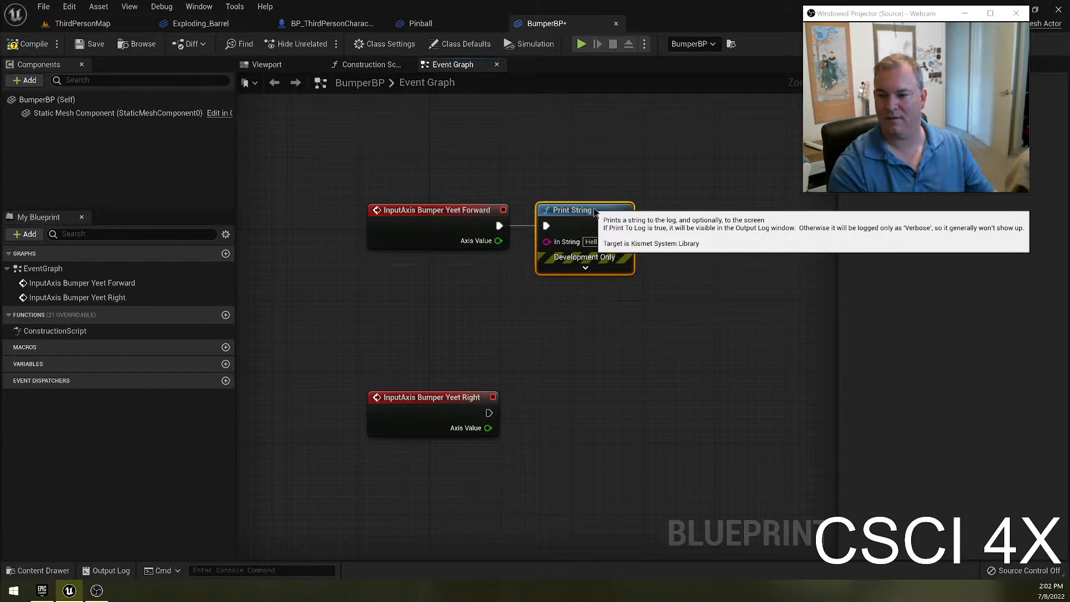
Step: Set the existing Print String's text to Forward and wire an aligned Print String reading Right to Bumper Yeet Right
{"action": "left_click", "coordinate": [592, 242]}
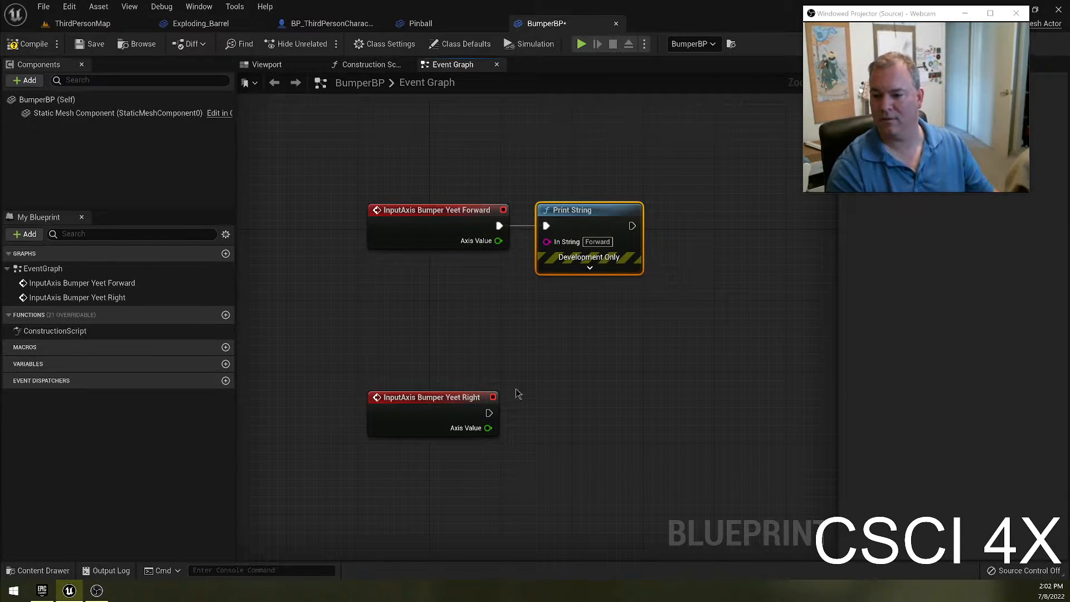
{"action": "left_click_drag", "start_coordinate": [488, 413], "coordinate": [578, 435]}
{"action": "type", "text": "print st"}
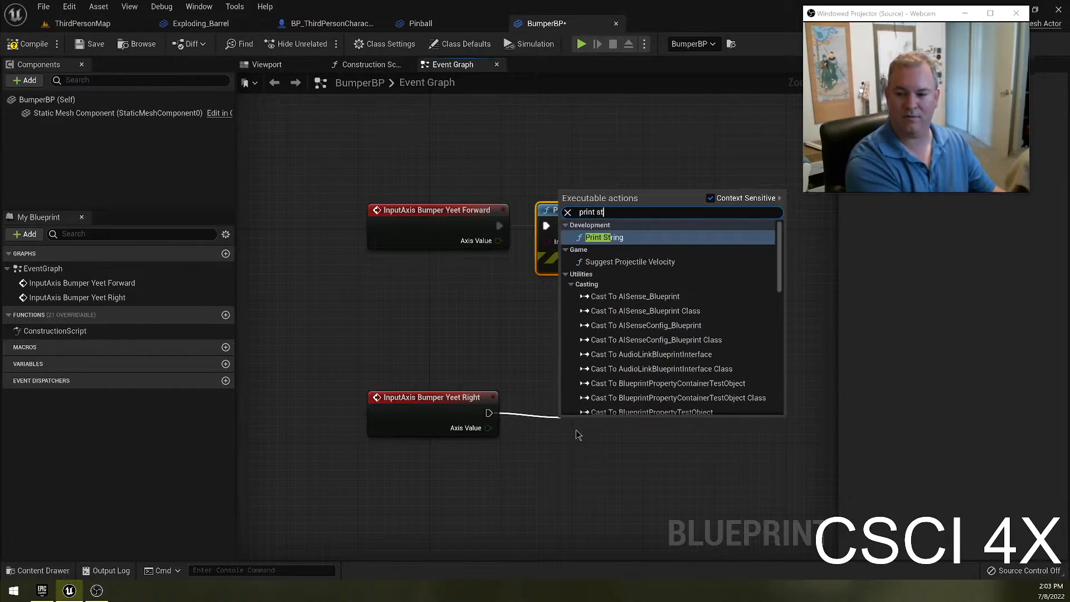
{"action": "key", "text": "Return"}
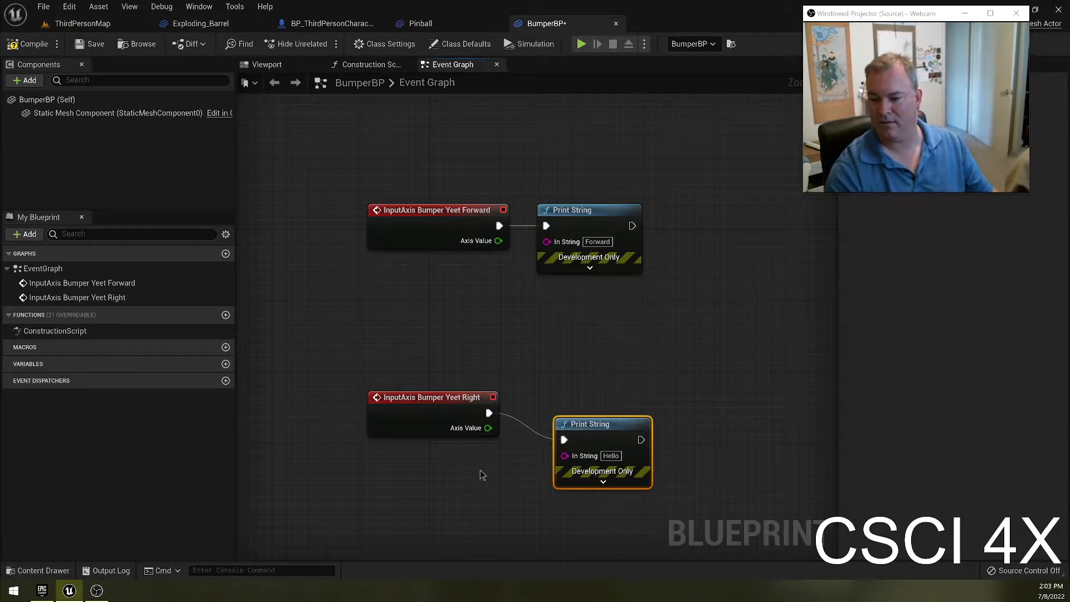
{"action": "left_click_drag", "start_coordinate": [607, 425], "coordinate": [609, 397]}
{"action": "left_click", "coordinate": [613, 428]}
{"action": "type", "text": "Right"}
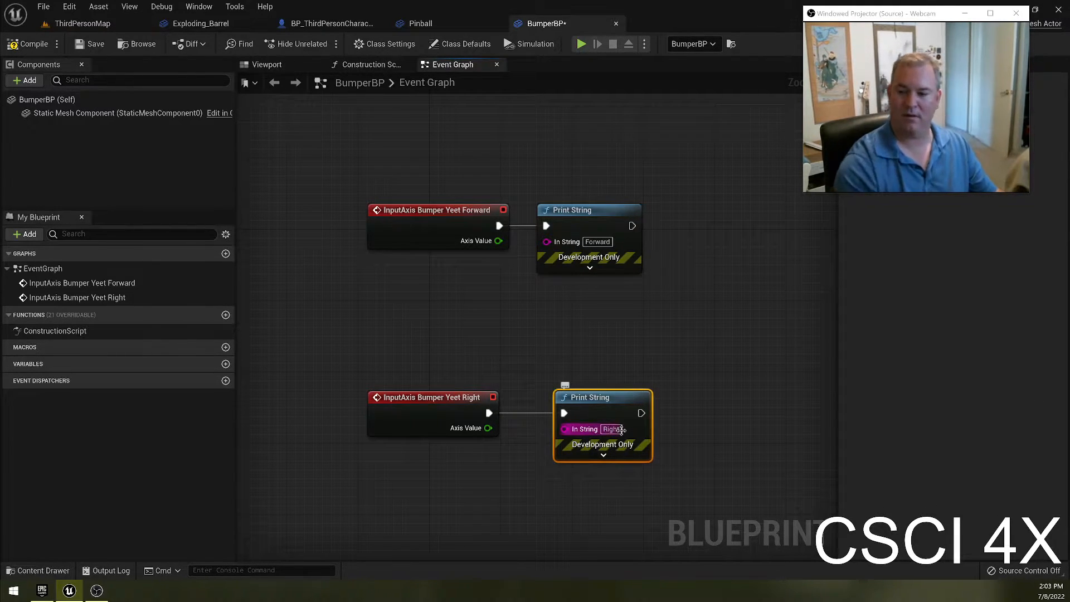
Step: Save the BumperBP blueprint and play-test ThirdPersonMap briefly to check whether the axis messages print
{"action": "left_click", "coordinate": [78, 45]}
{"action": "left_click", "coordinate": [83, 24]}
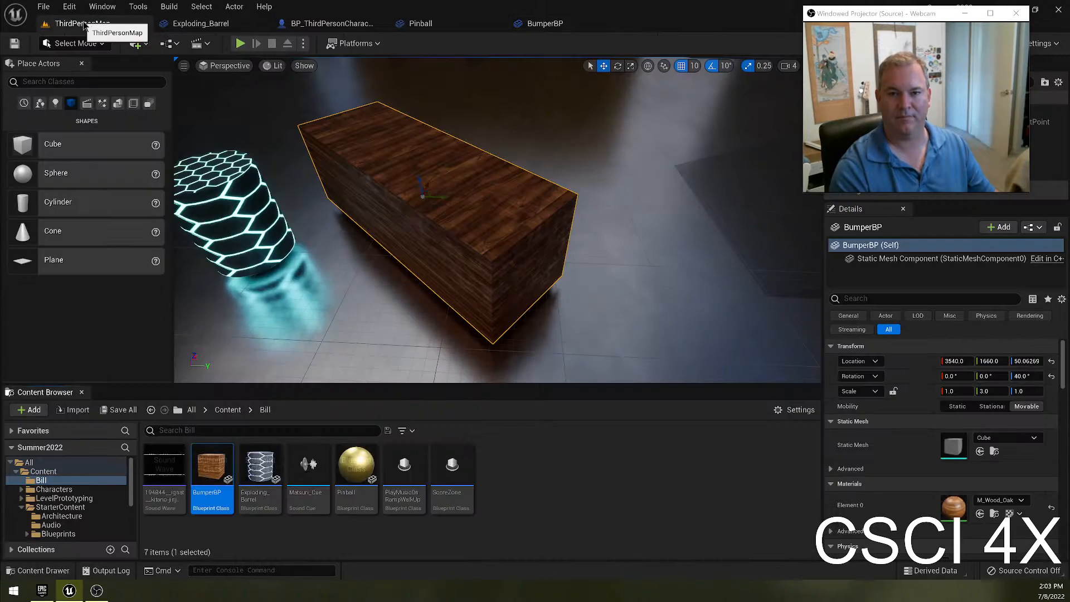
{"action": "left_click", "coordinate": [240, 43]}
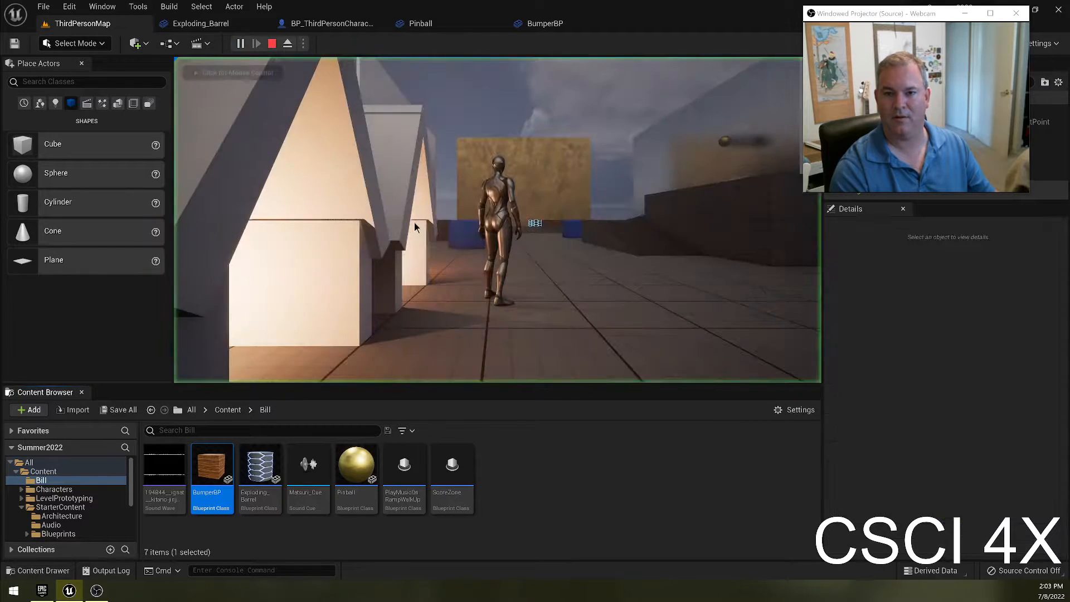
{"action": "key", "text": "w"}
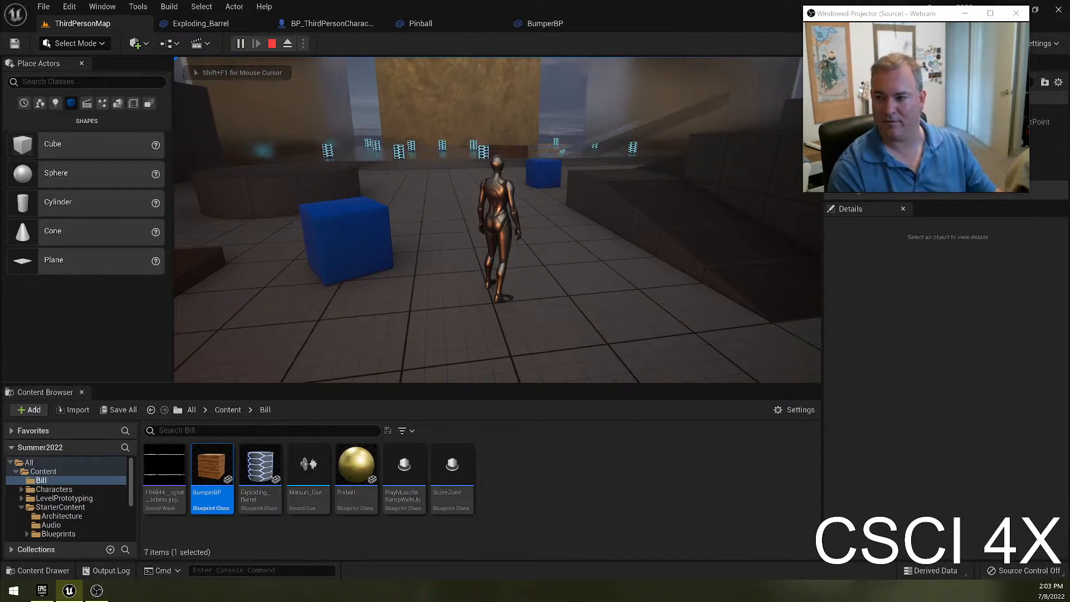
{"action": "key", "text": "Escape"}
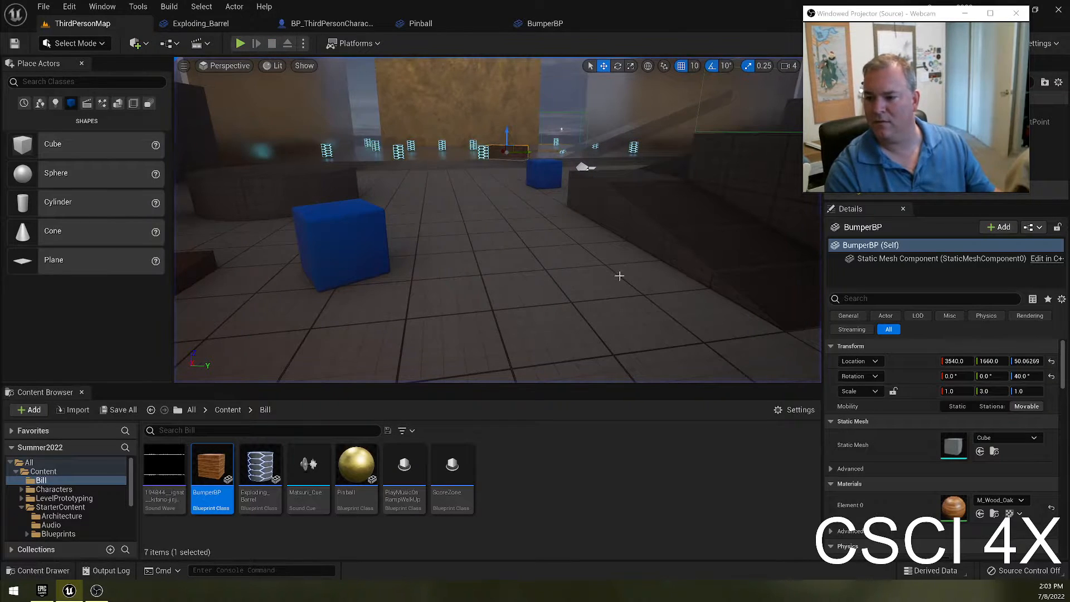
Step: Filter the selected BumperBP actor's details by "event" and examine its event settings and the block in the arena
{"action": "scroll", "coordinate": [936, 357], "scroll_direction": "down", "scroll_amount": 7}
{"action": "left_click", "coordinate": [888, 298]}
{"action": "type", "text": "event"}
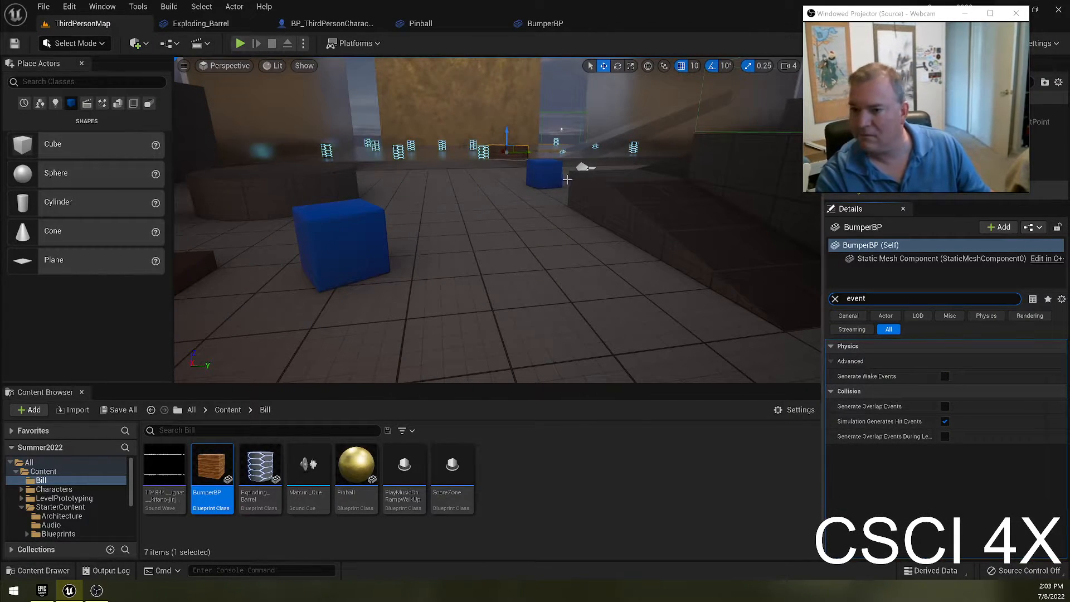
{"action": "right_click_drag", "start_coordinate": [606, 258], "coordinate": [601, 267]}
{"action": "key", "text": "w"}
{"action": "key", "text": "w"}
{"action": "mouse_move", "coordinate": [571, 192]}
{"action": "right_mouse_down"}
{"action": "mouse_move", "coordinate": [559, 200]}
{"action": "mouse_move", "coordinate": [571, 193]}
{"action": "right_mouse_up"}
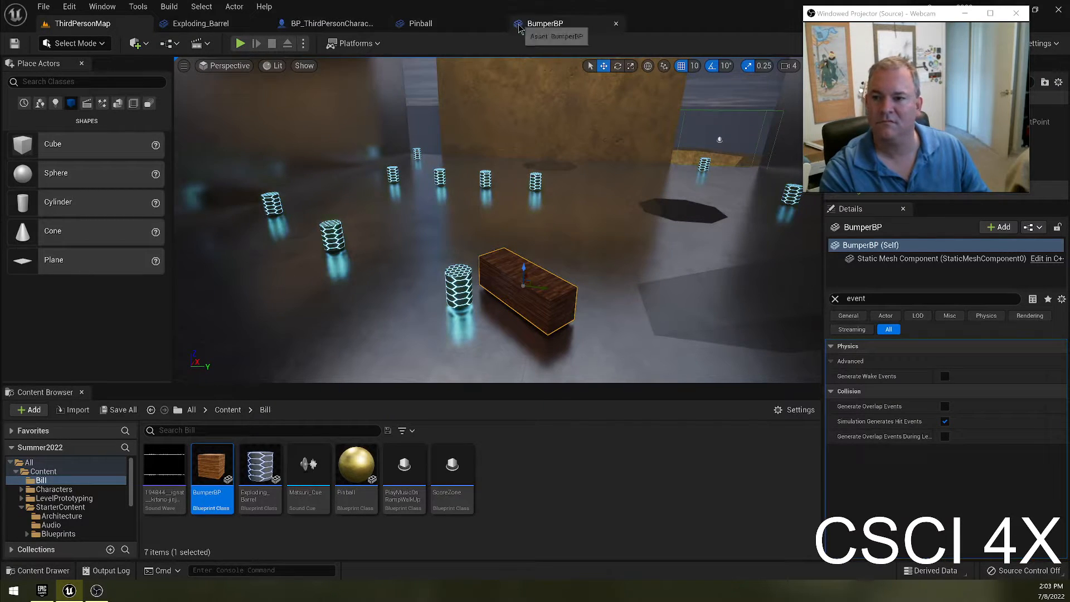
Step: Open the BumperBP blueprint and filter its Static Mesh Component's details by "event" to examine the event options
{"action": "left_click", "coordinate": [543, 23]}
{"action": "left_click", "coordinate": [84, 113]}
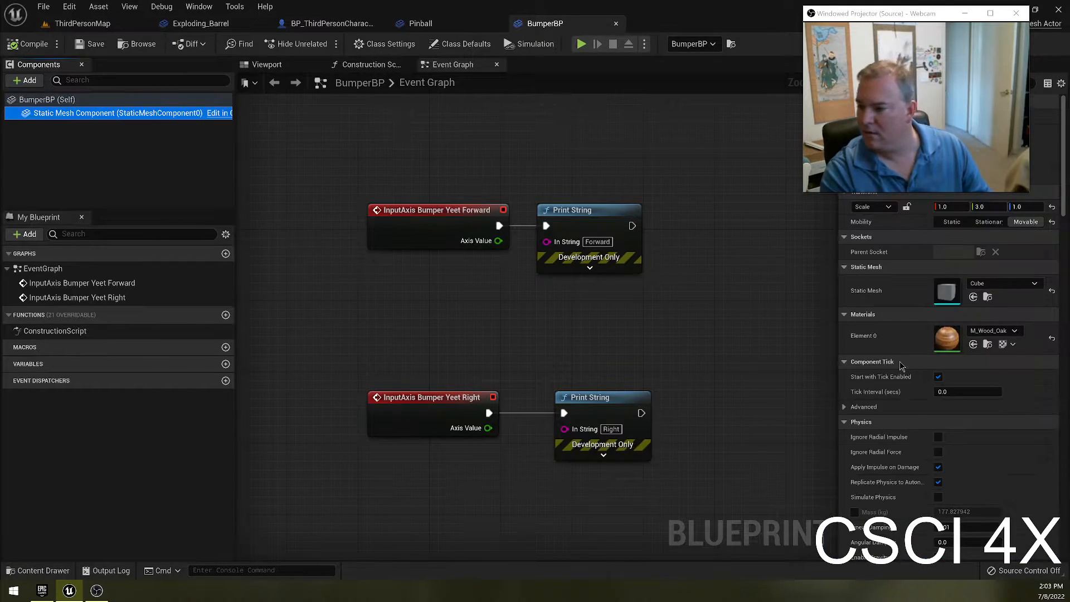
{"action": "left_click_drag", "start_coordinate": [962, 79], "coordinate": [820, 76]}
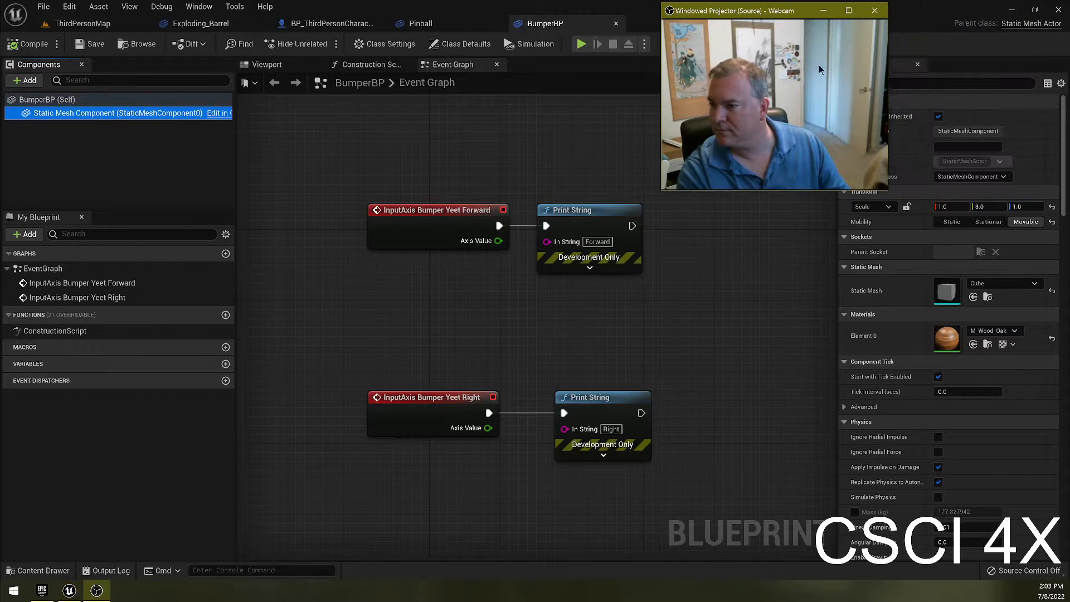
{"action": "left_click_drag", "start_coordinate": [783, 16], "coordinate": [730, 27]}
{"action": "left_click", "coordinate": [938, 83]}
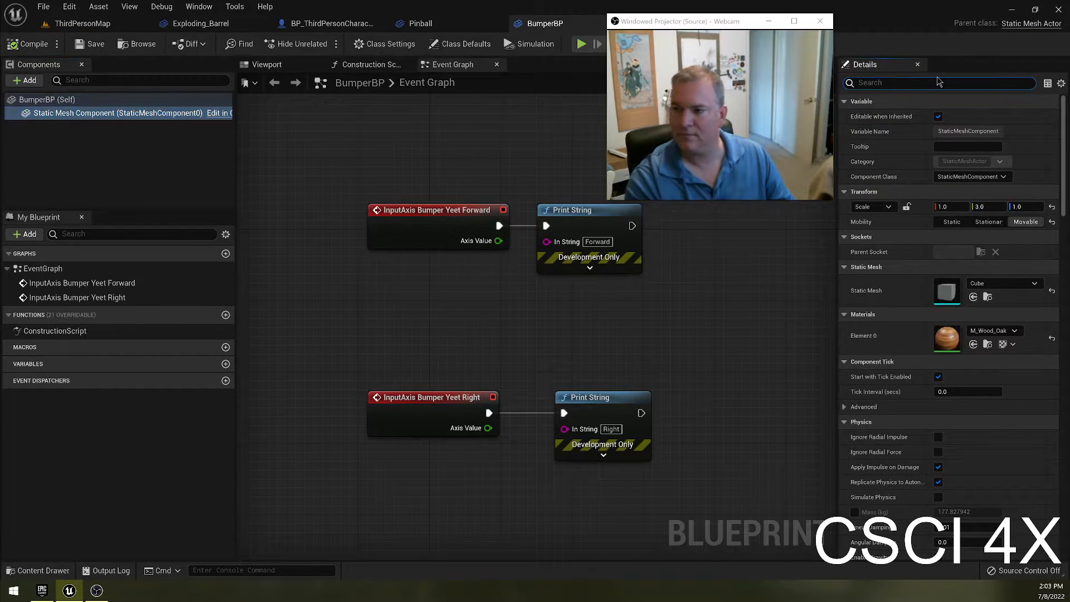
{"action": "type", "text": "event"}
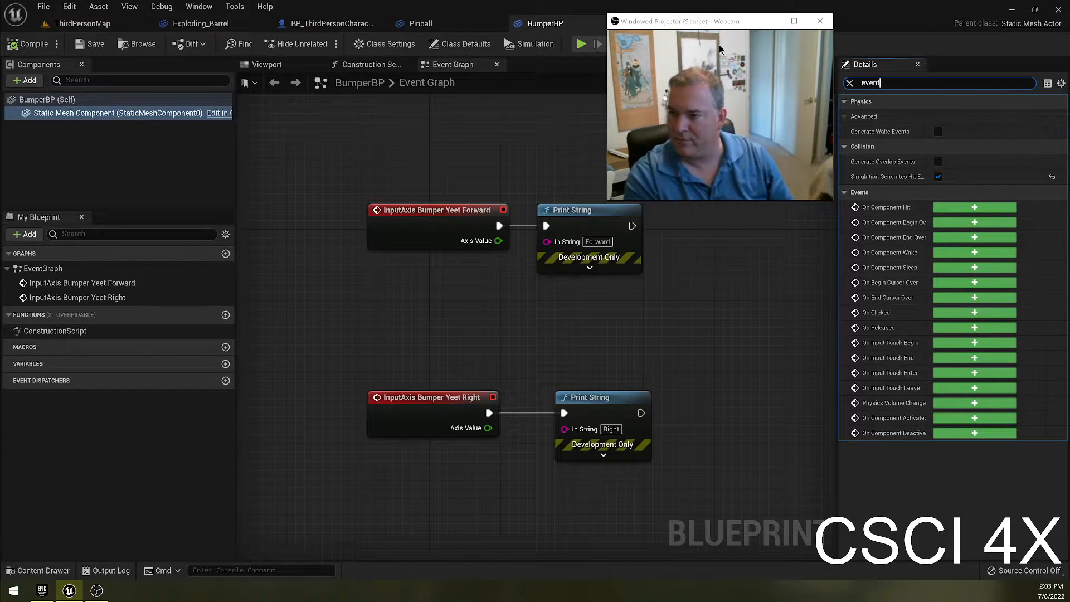
Step: Move both Bumper Yeet events with their Print Strings from BumperBP to BP_ThirdPersonCharacter's event graph, below the Ball Spawn Code section
{"action": "left_click_drag", "start_coordinate": [723, 26], "coordinate": [936, 25]}
{"action": "left_click_drag", "start_coordinate": [314, 137], "coordinate": [572, 530]}
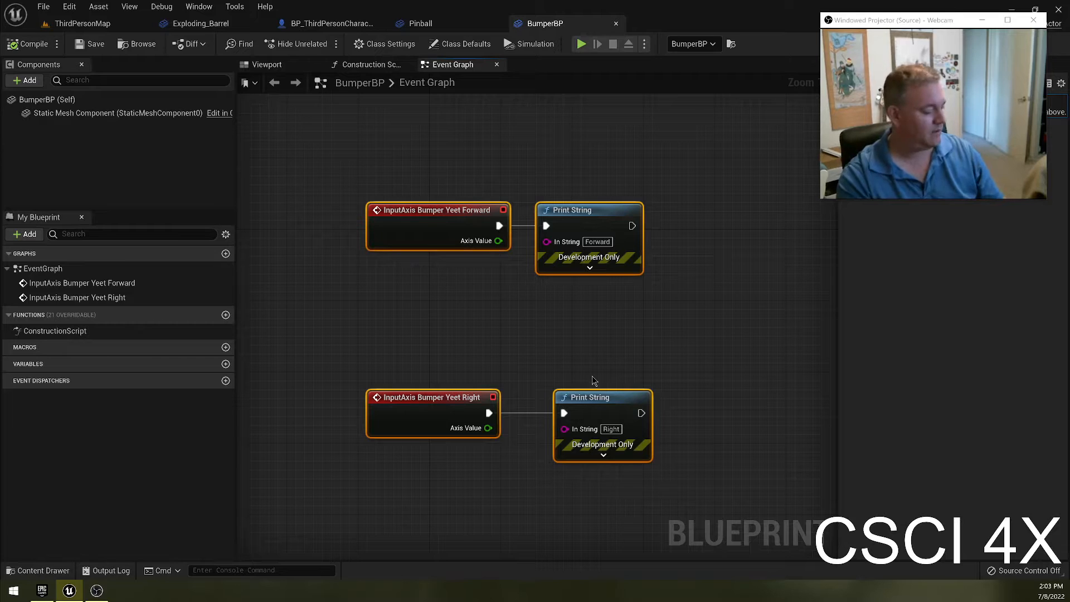
{"action": "key", "text": "Delete"}
{"action": "key", "text": "ctrl+s"}
{"action": "left_click", "coordinate": [332, 23]}
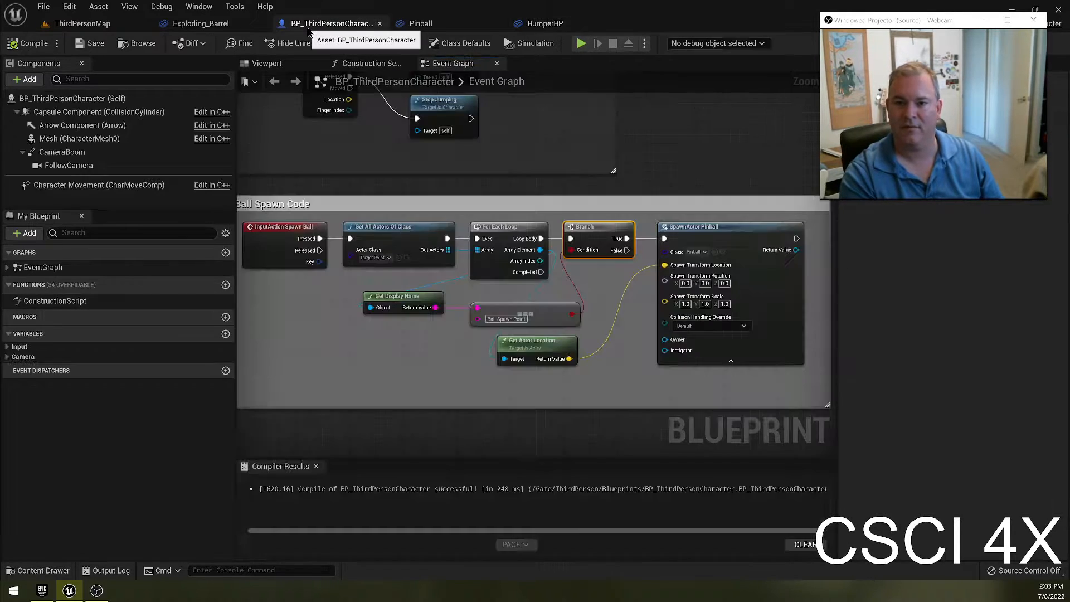
{"action": "right_click_drag", "start_coordinate": [427, 296], "coordinate": [494, 122]}
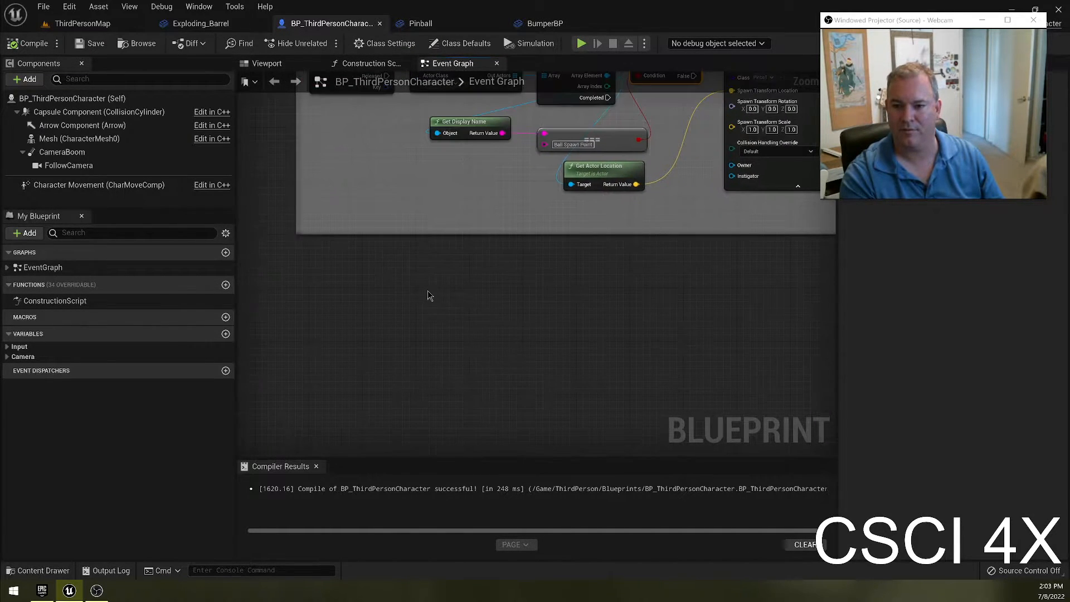
{"action": "right_click_drag", "start_coordinate": [482, 365], "coordinate": [461, 282]}
{"action": "key", "text": "ctrl+v"}
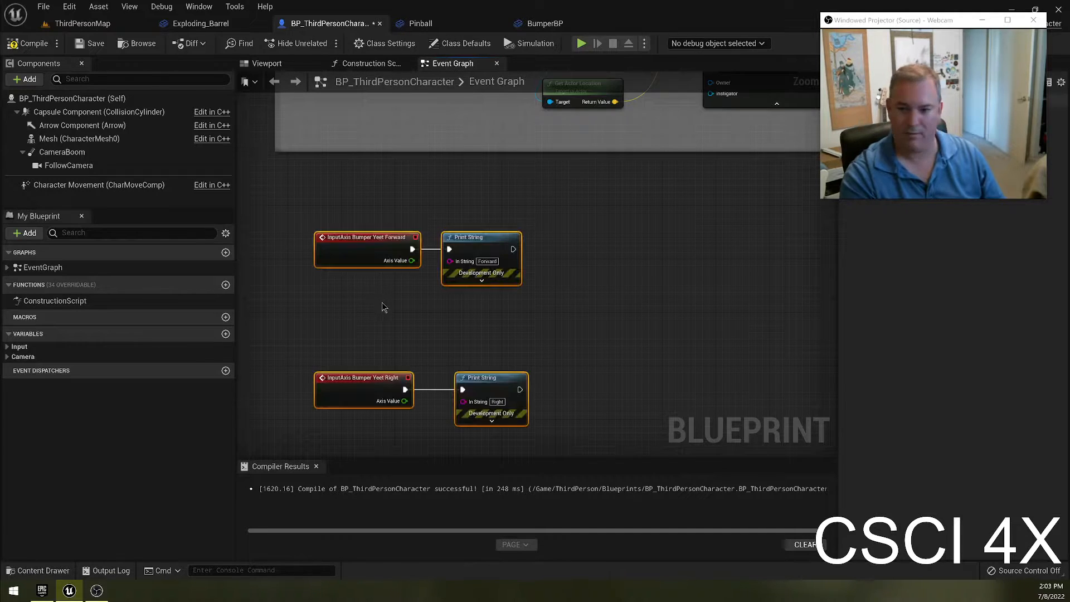
Step: Enclose the four pasted Bumper Yeet nodes in a comment box titled "Control Bumper"
{"action": "left_click", "coordinate": [610, 333]}
{"action": "left_click_drag", "start_coordinate": [272, 183], "coordinate": [621, 432]}
{"action": "right_click_drag", "start_coordinate": [620, 432], "coordinate": [600, 394]}
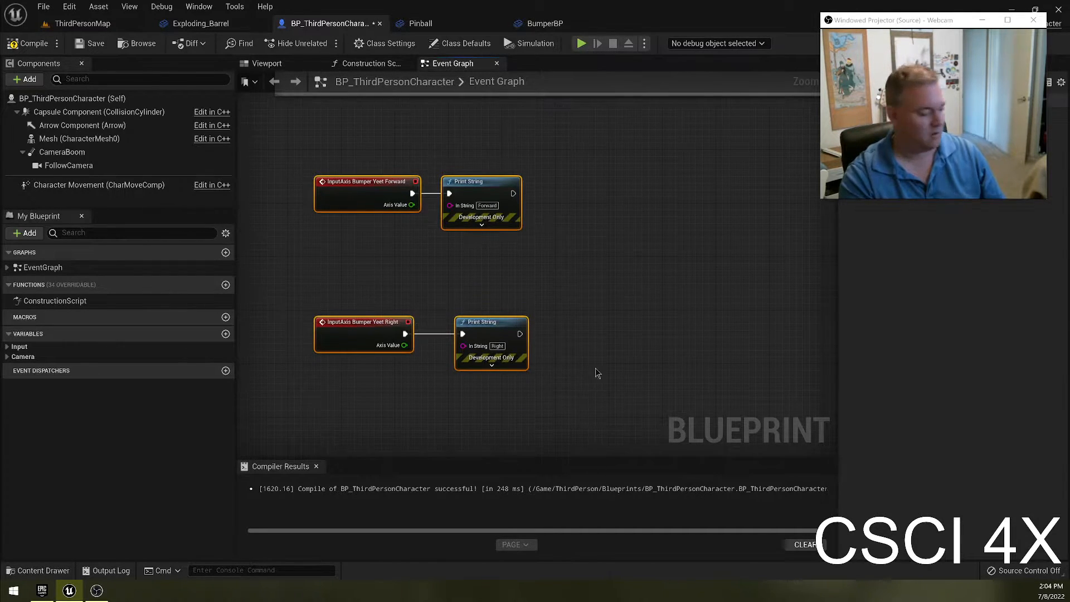
{"action": "type", "text": "cCont"}
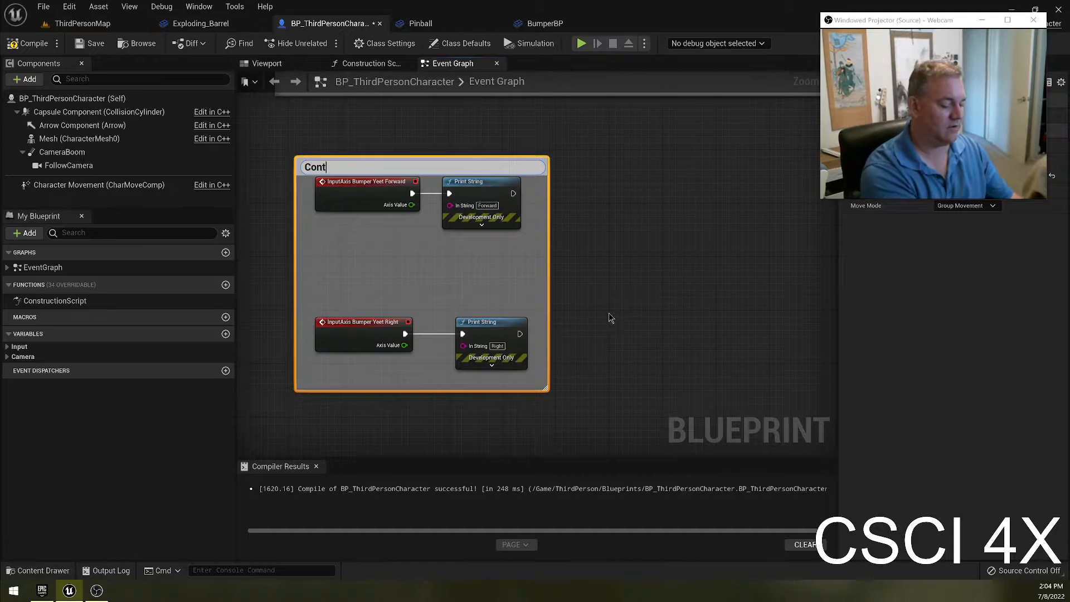
{"action": "type", "text": "rol Bumper"}
{"action": "key", "text": "Return"}
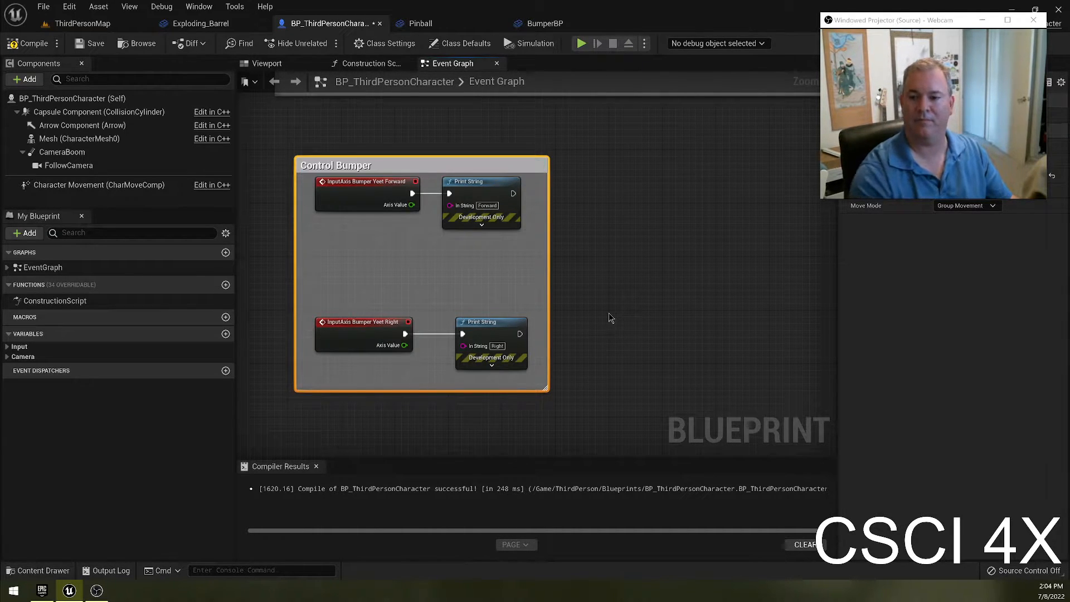
Step: Widen the Control Bumper comment box and move it up directly beneath the Ball Spawn Code comment
{"action": "left_click", "coordinate": [557, 260]}
{"action": "left_click_drag", "start_coordinate": [549, 273], "coordinate": [957, 302]}
{"action": "right_click_drag", "start_coordinate": [550, 132], "coordinate": [581, 254]}
{"action": "left_click_drag", "start_coordinate": [577, 263], "coordinate": [567, 221]}
{"action": "left_click", "coordinate": [243, 329]}
{"action": "right_click_drag", "start_coordinate": [305, 244], "coordinate": [291, 268]}
Step: Compile and save BP_ThirdPersonCharacter, and play-test ThirdPersonMap by running toward the bumper to check the printed messages
{"action": "left_click", "coordinate": [26, 43]}
{"action": "left_click", "coordinate": [90, 43]}
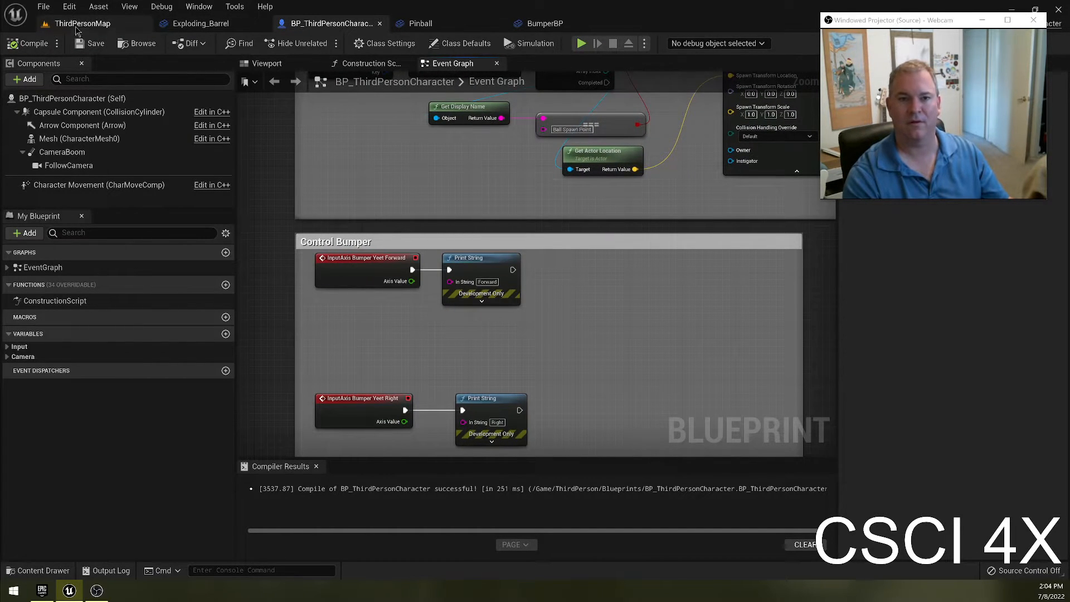
{"action": "left_click", "coordinate": [81, 24]}
{"action": "left_click", "coordinate": [241, 43]}
{"action": "left_click", "coordinate": [383, 140]}
{"action": "key", "text": "w"}
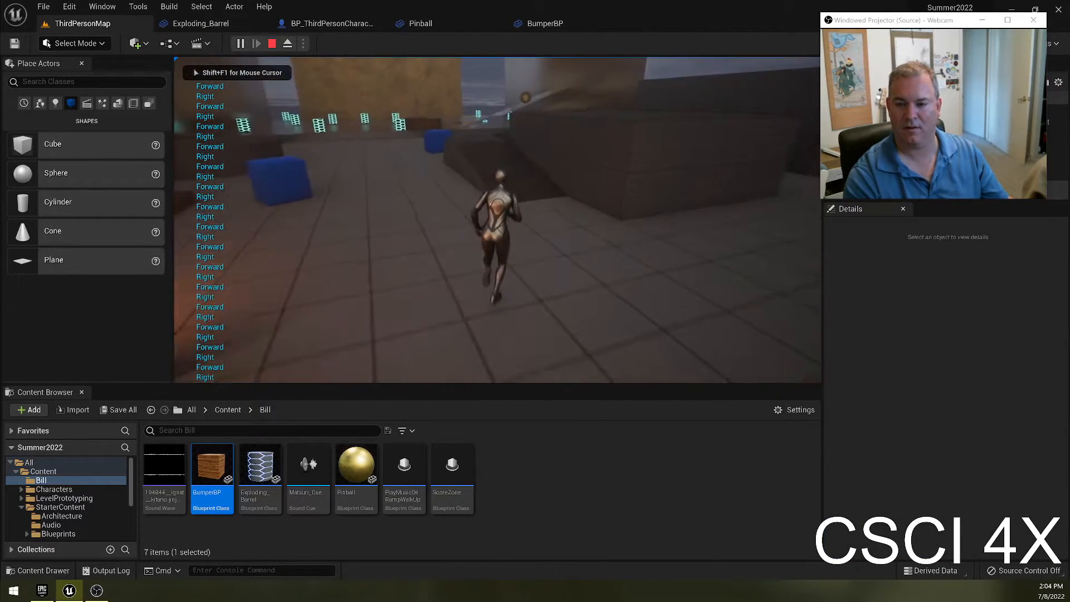
{"action": "key", "text": "w"}
{"action": "key", "text": "space"}
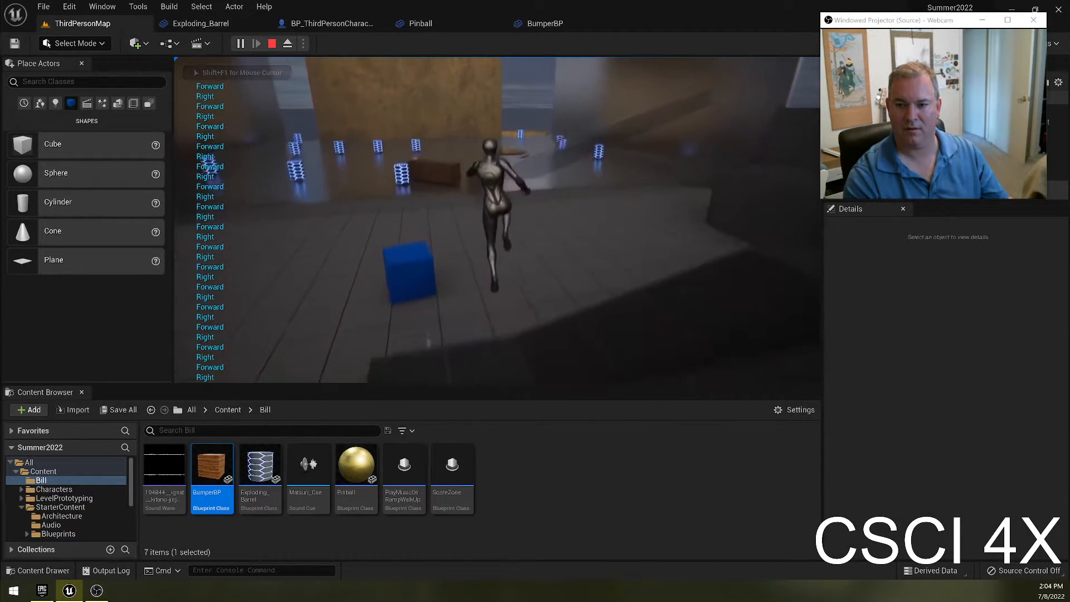
{"action": "key", "text": "w"}
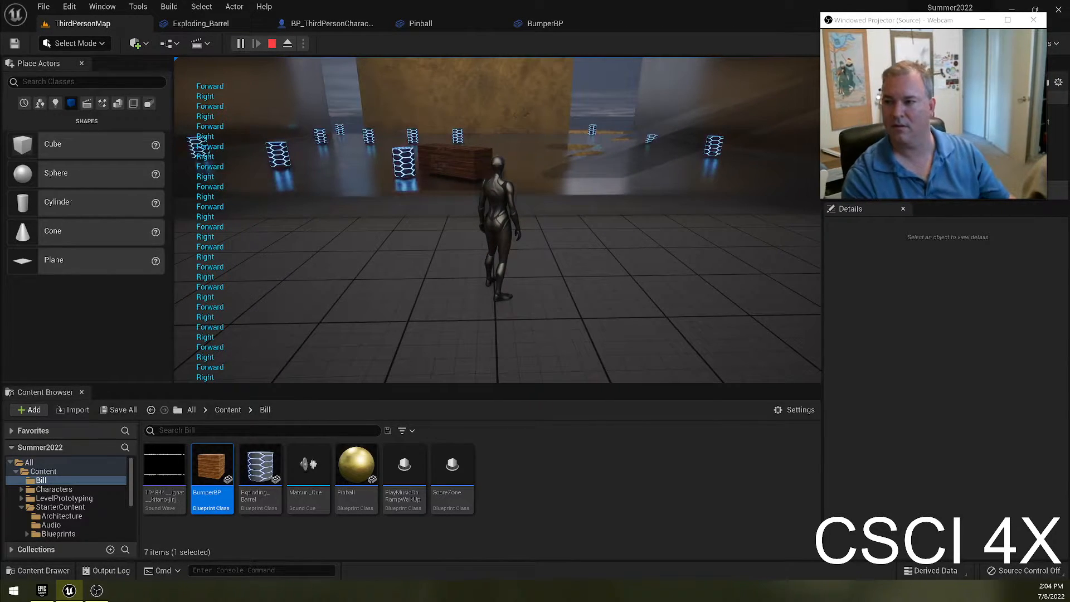
{"action": "key", "text": "w"}
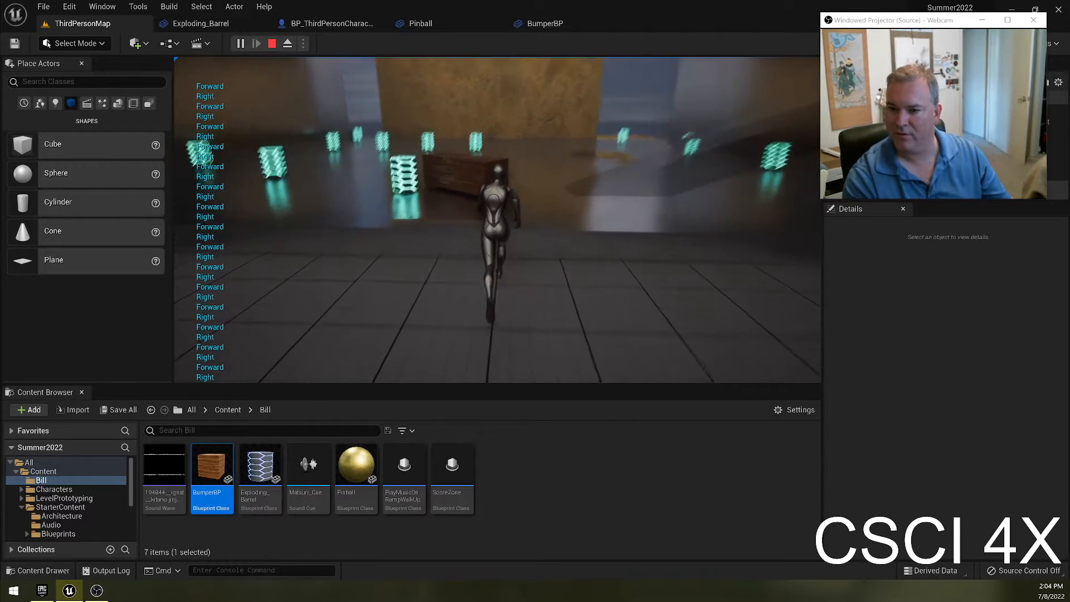
{"action": "key", "text": "Escape"}
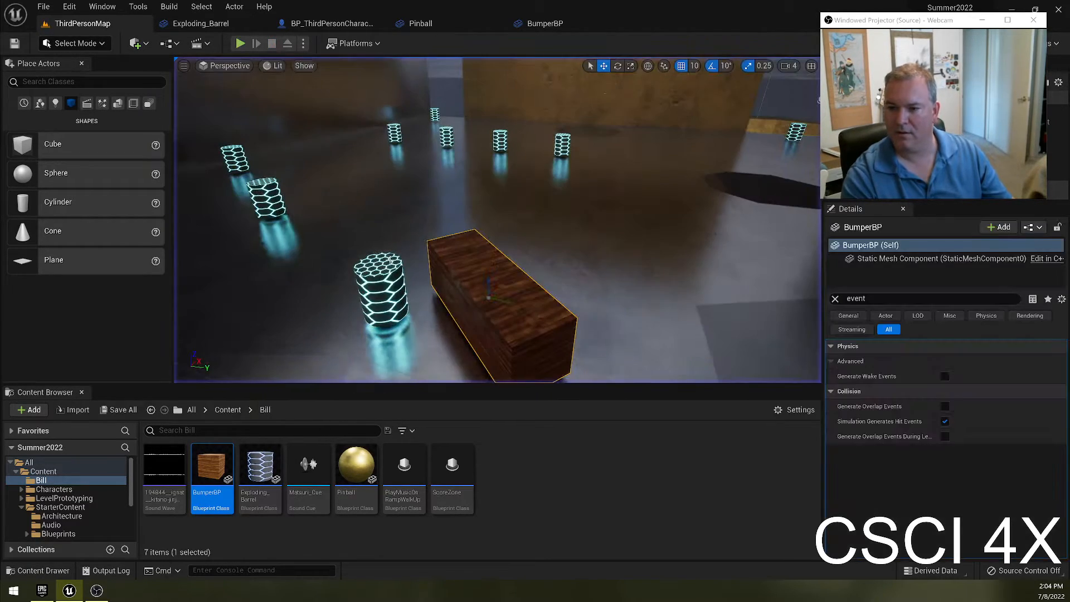
Step: Feed Bumper Yeet Forward's axis value into its Print String and remove the Bumper Yeet Right event with its Print String
{"action": "left_click", "coordinate": [331, 24]}
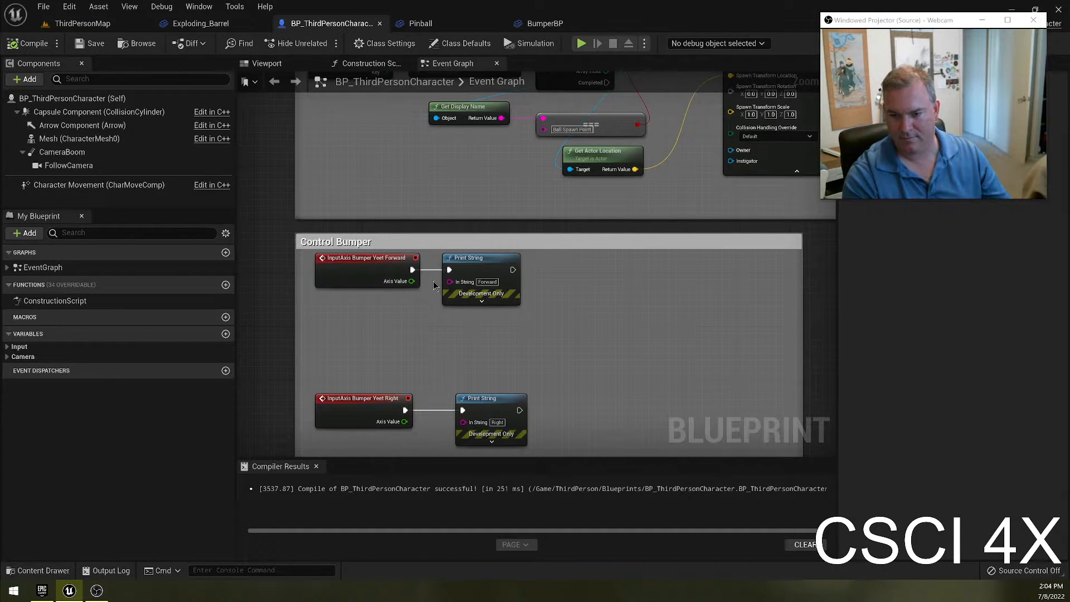
{"action": "left_click_drag", "start_coordinate": [411, 281], "coordinate": [435, 334]}
{"action": "left_click_drag", "start_coordinate": [419, 398], "coordinate": [467, 399]}
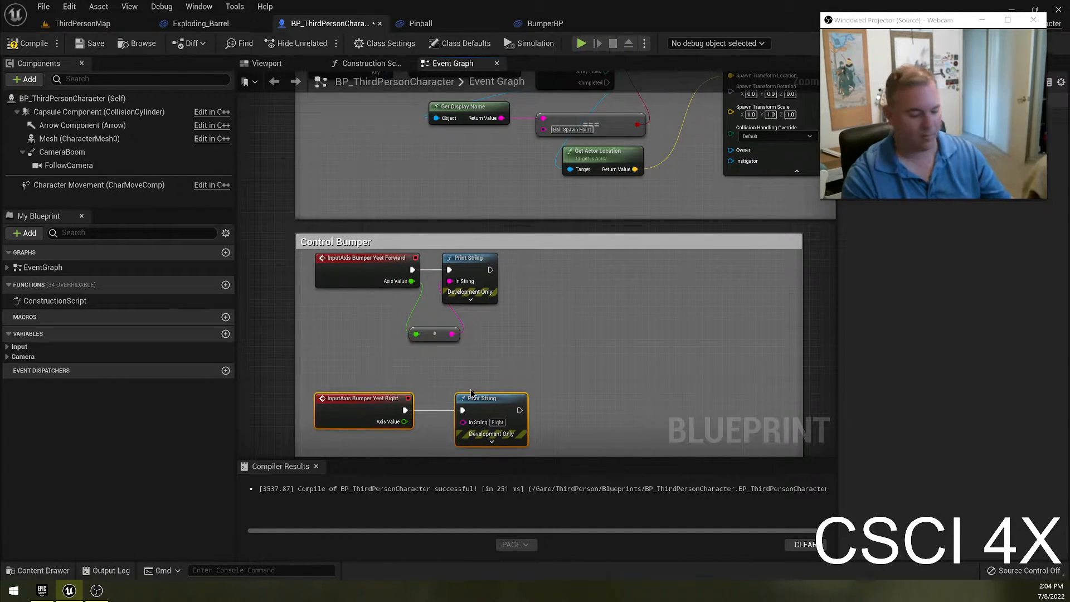
{"action": "key", "text": "Delete"}
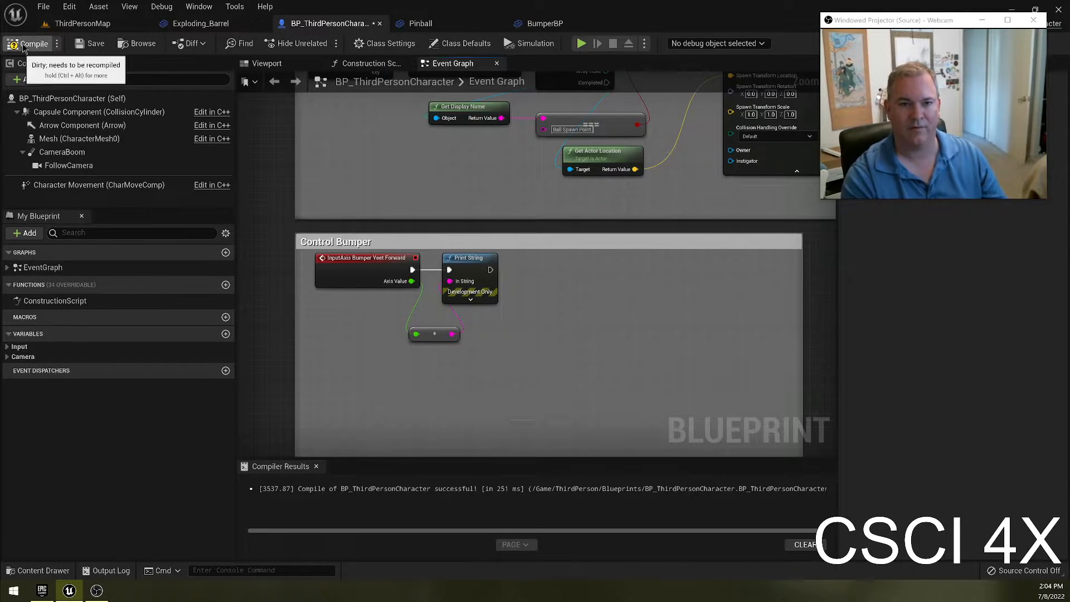
Step: Play-test ThirdPersonMap with forward and backward input to check the printed Bumper Yeet Forward axis value
{"action": "left_click", "coordinate": [84, 23]}
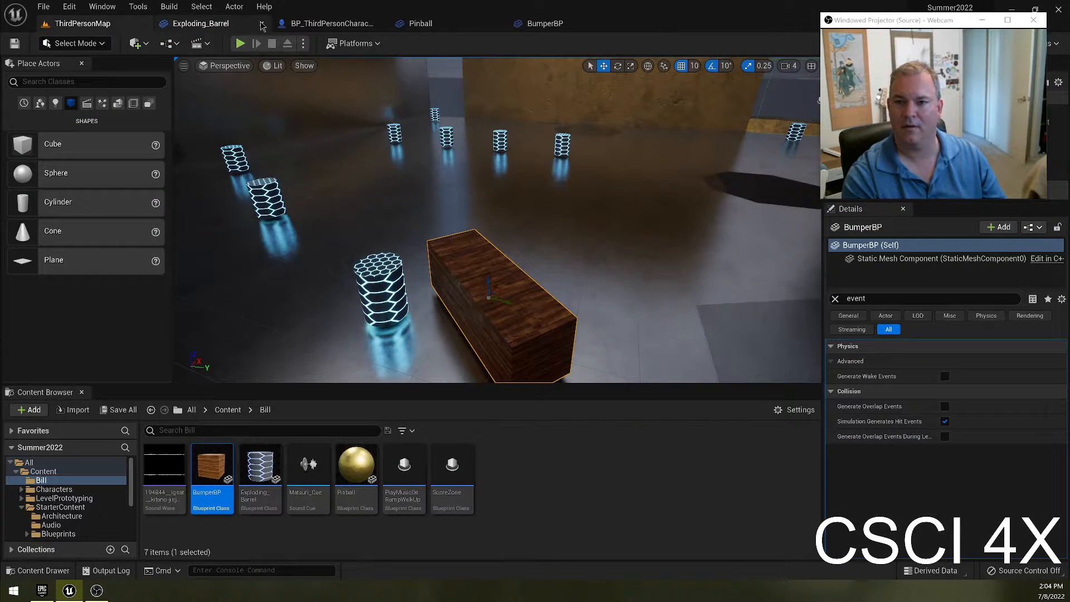
{"action": "left_click", "coordinate": [239, 44]}
{"action": "key", "text": "w"}
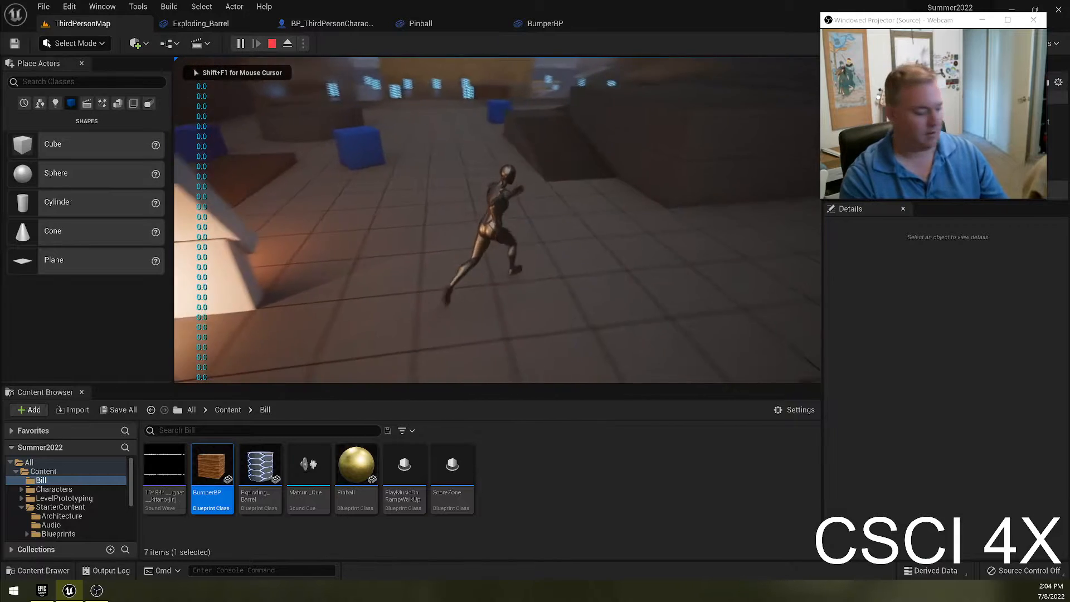
{"action": "key", "text": "w"}
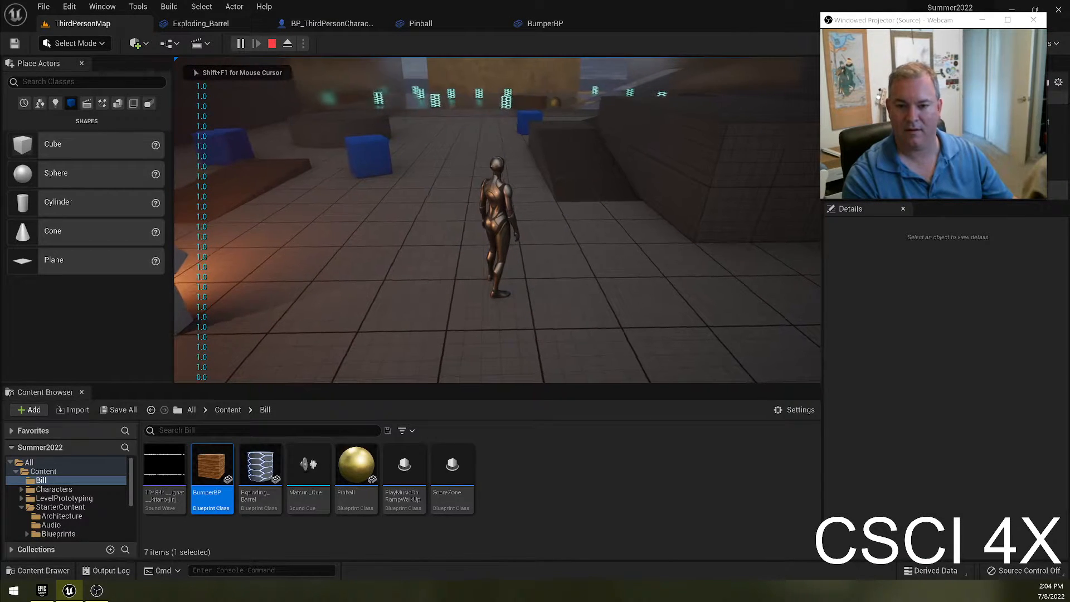
{"action": "key", "text": "s"}
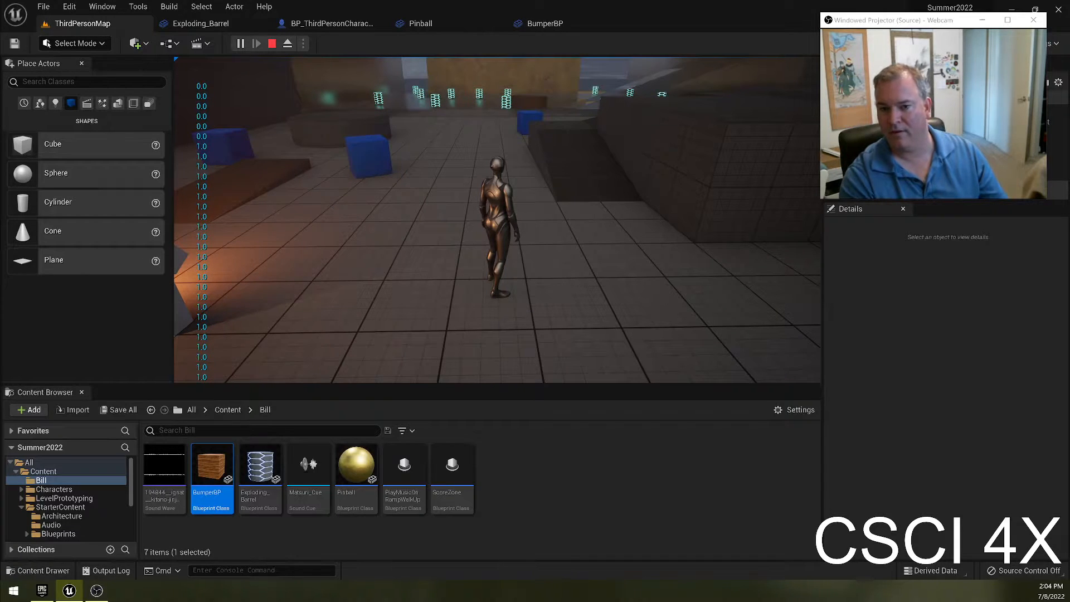
{"action": "key", "text": "Escape"}
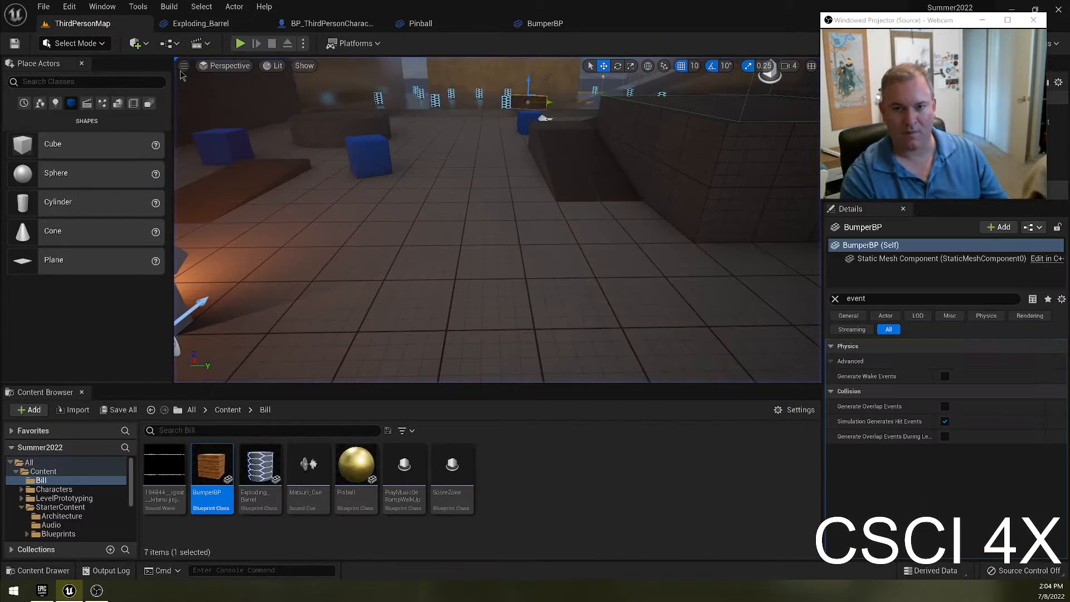
Step: In BP_ThirdPersonCharacter, remove the Print String and its float-to-string conversion node from the Bumper Yeet Forward event
{"action": "left_click", "coordinate": [331, 24]}
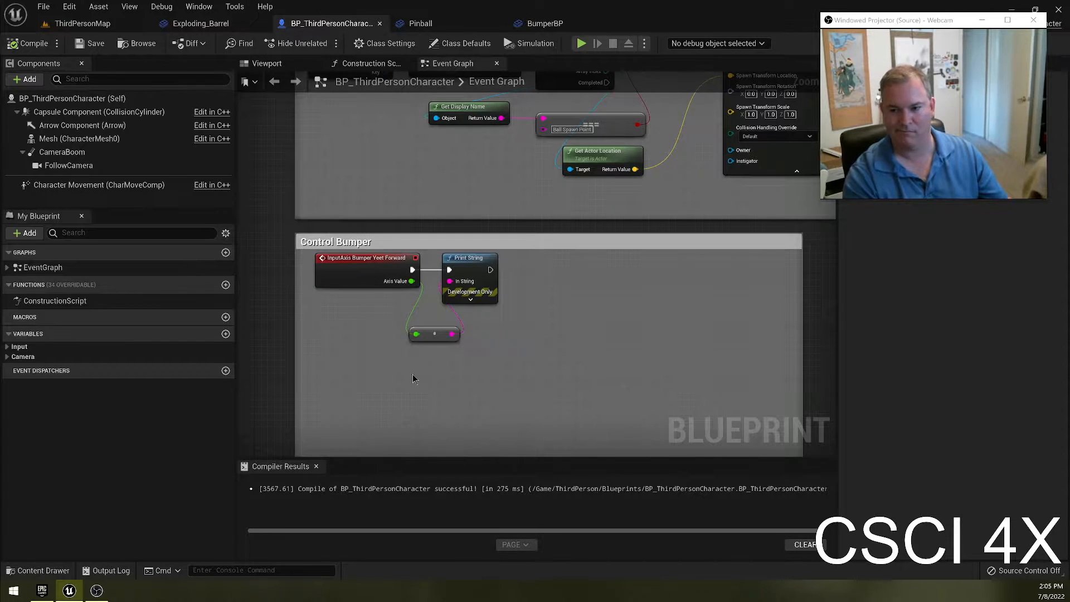
{"action": "left_click_drag", "start_coordinate": [436, 366], "coordinate": [473, 273]}
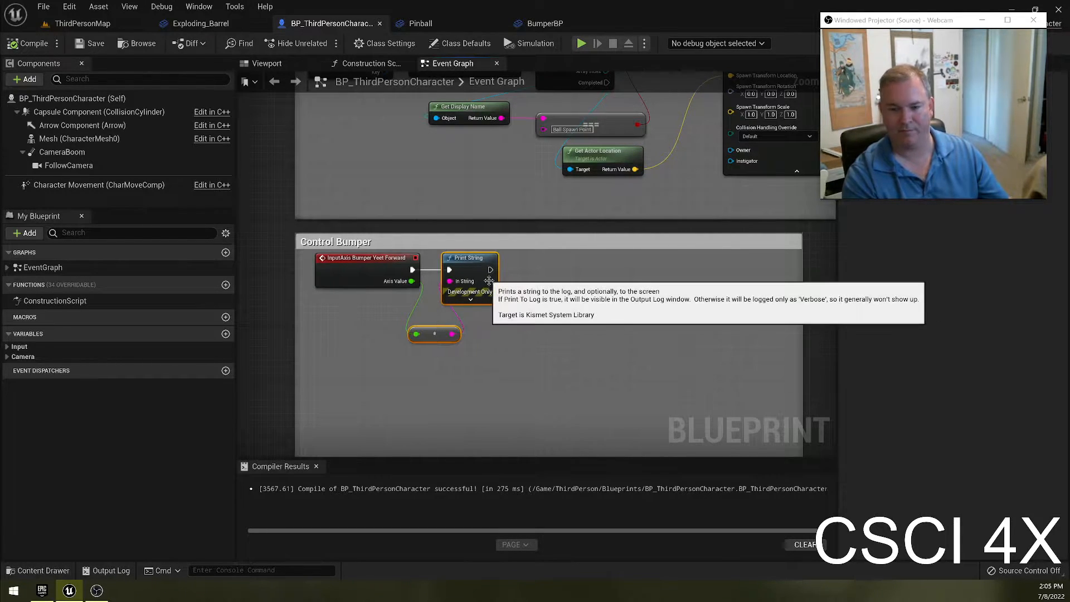
{"action": "key", "text": "Delete"}
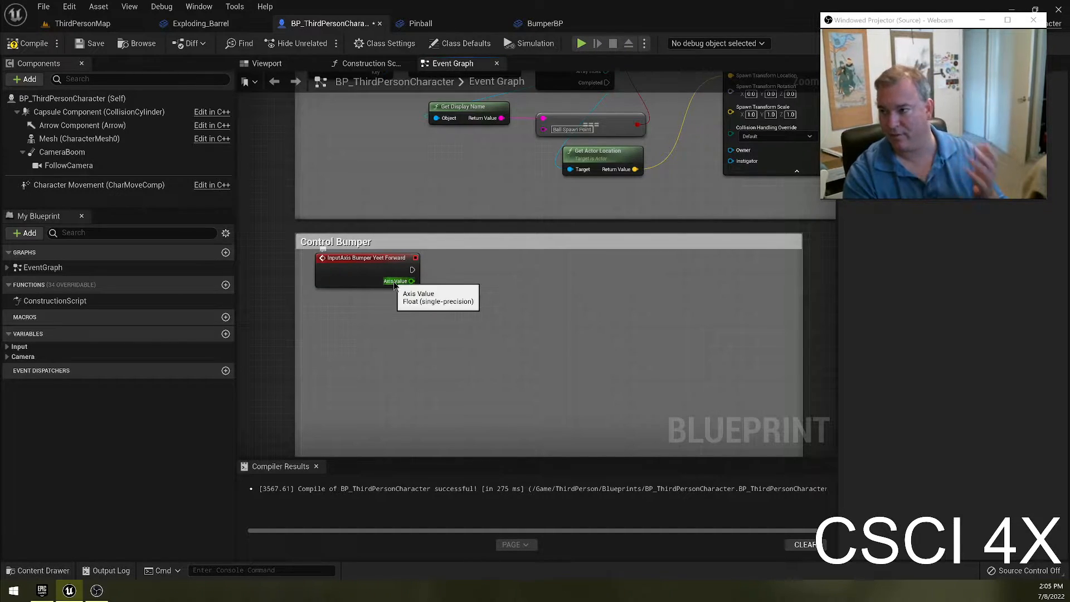
Step: Add a Branch node to the Bumper Yeet Forward event's execution output and line it up beside the event
{"action": "left_click_drag", "start_coordinate": [412, 270], "coordinate": [453, 271]}
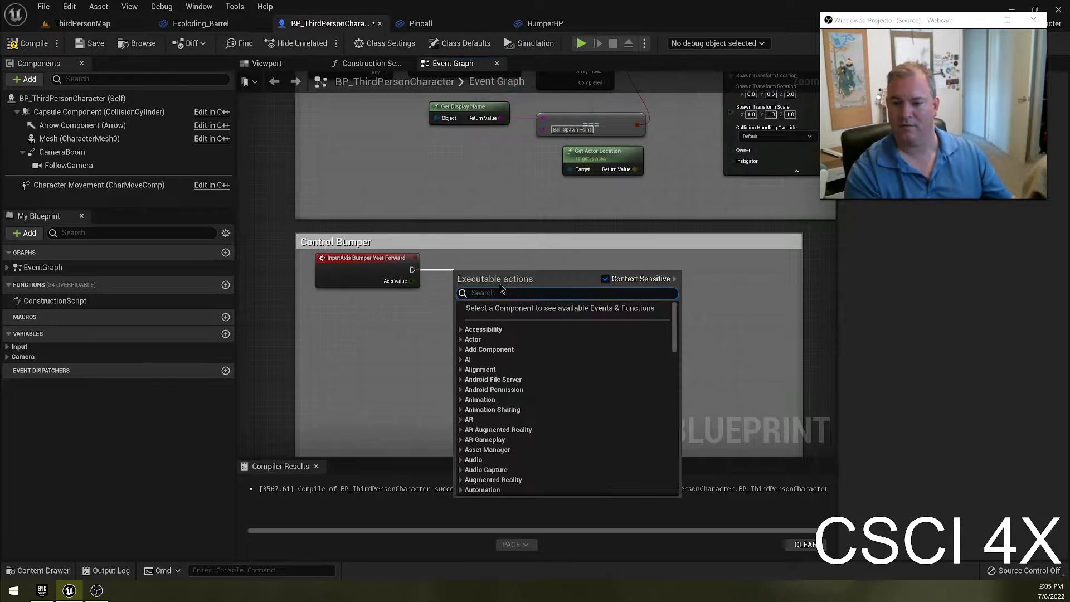
{"action": "type", "text": "branch"}
{"action": "key", "text": "Return"}
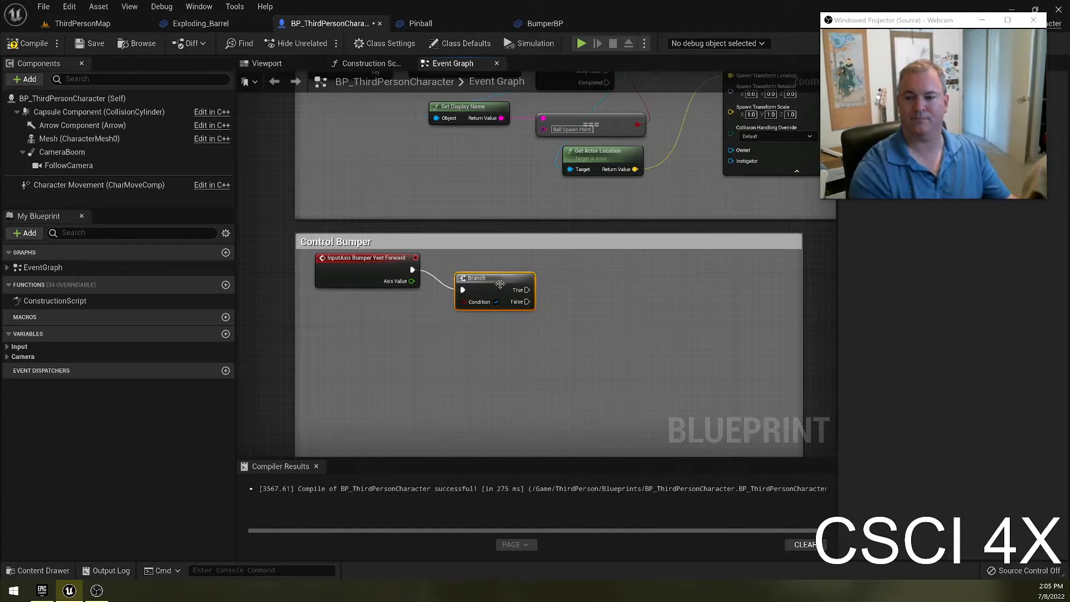
{"action": "left_click_drag", "start_coordinate": [510, 282], "coordinate": [512, 265]}
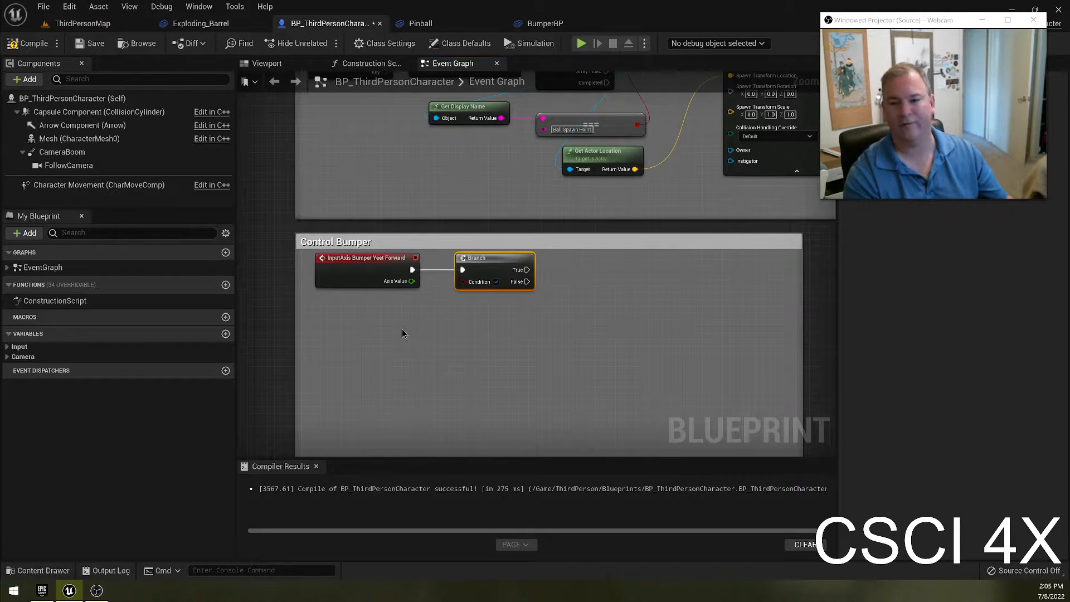
Step: Compare Axis Value using a Nearly Equal (Float) node with error tolerance 0.01 and feed its result into the Branch condition
{"action": "left_click_drag", "start_coordinate": [411, 281], "coordinate": [400, 350]}
{"action": "type", "text": "=="}
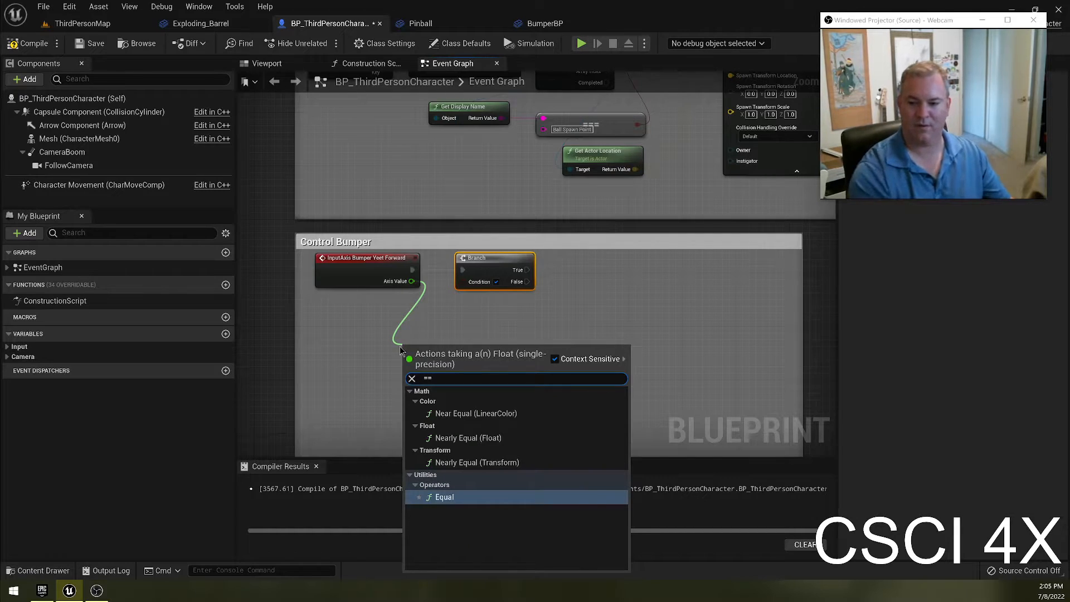
{"action": "left_click", "coordinate": [500, 439]}
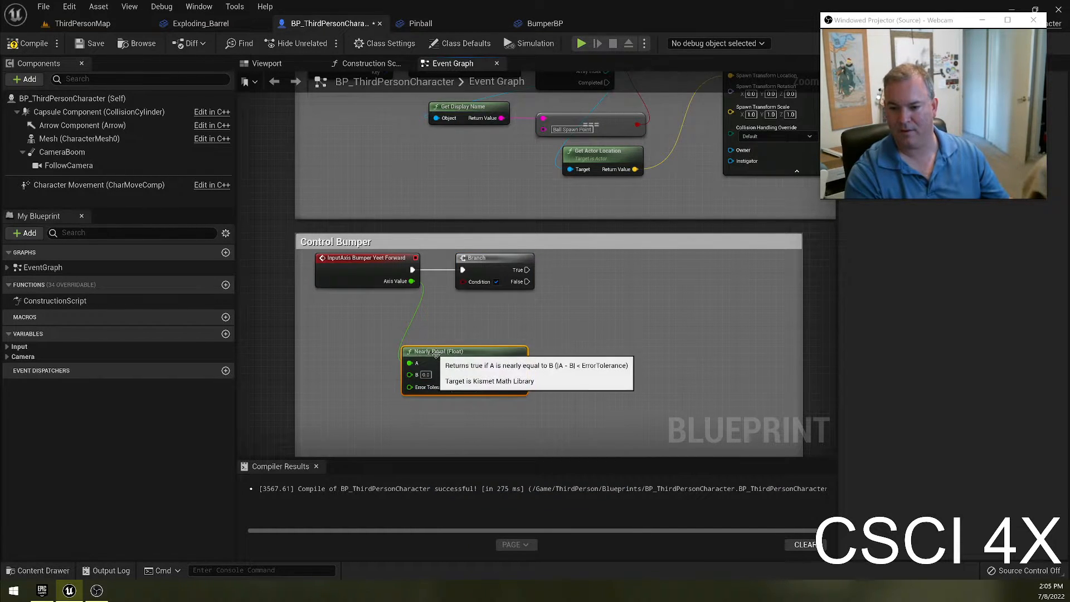
{"action": "left_click_drag", "start_coordinate": [472, 315], "coordinate": [463, 282]}
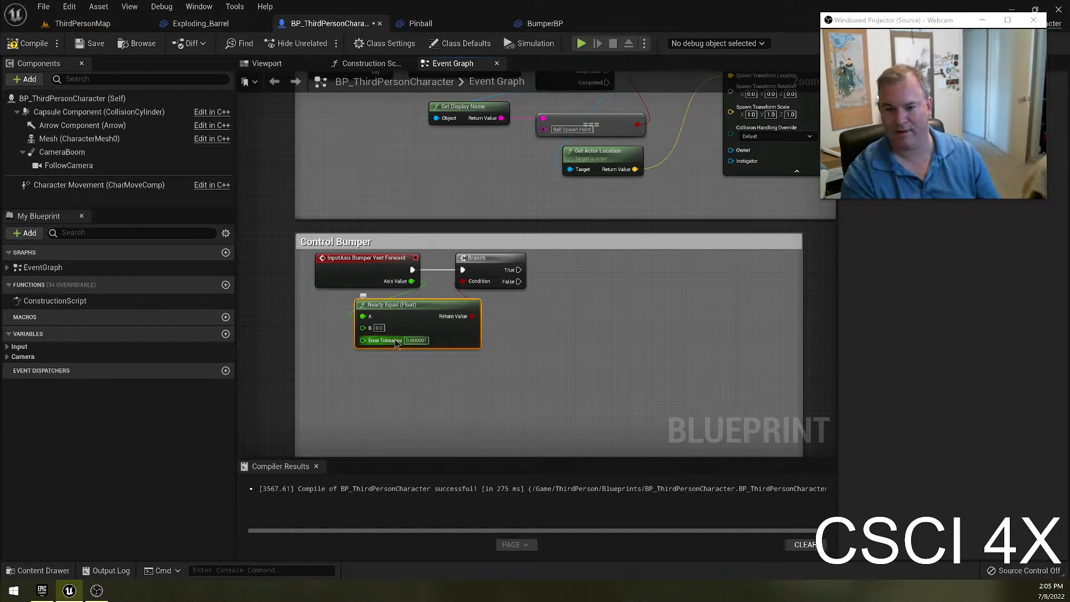
{"action": "left_click", "coordinate": [418, 341]}
{"action": "type", "text": "0.01"}
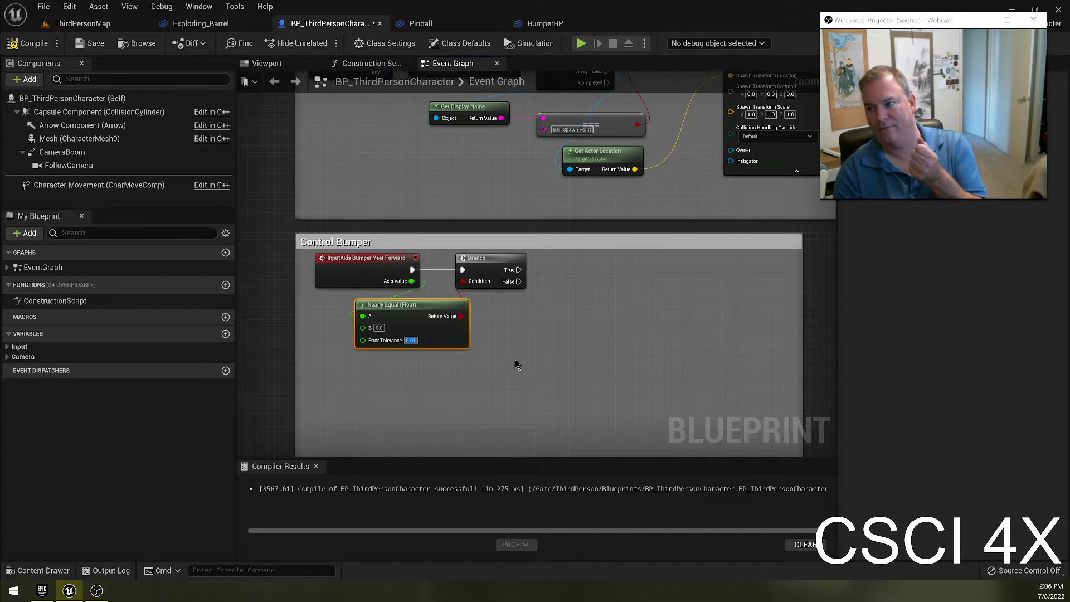
{"action": "left_click", "coordinate": [531, 349]}
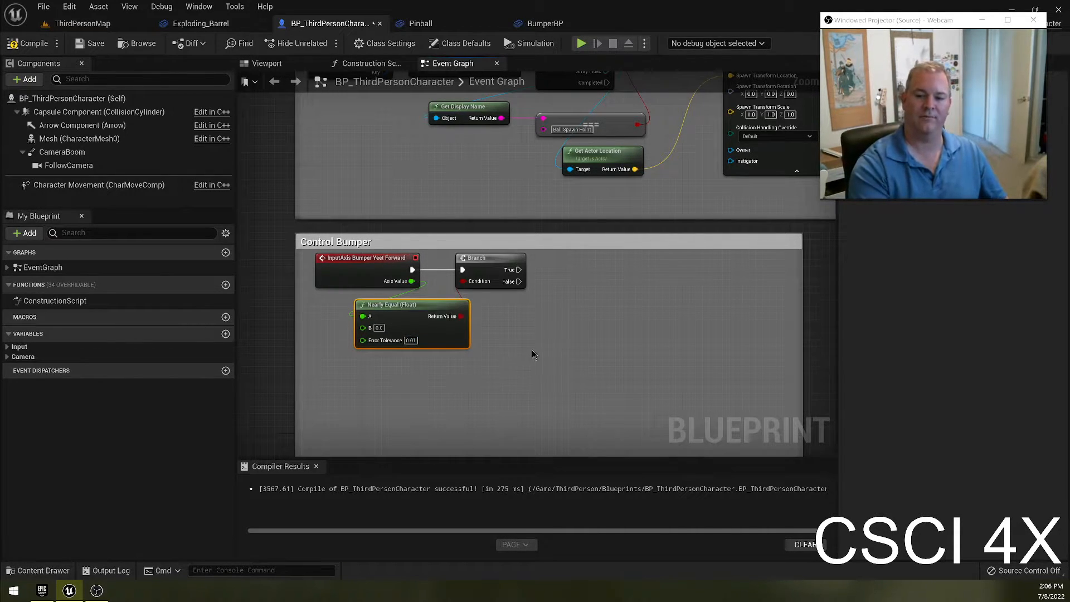
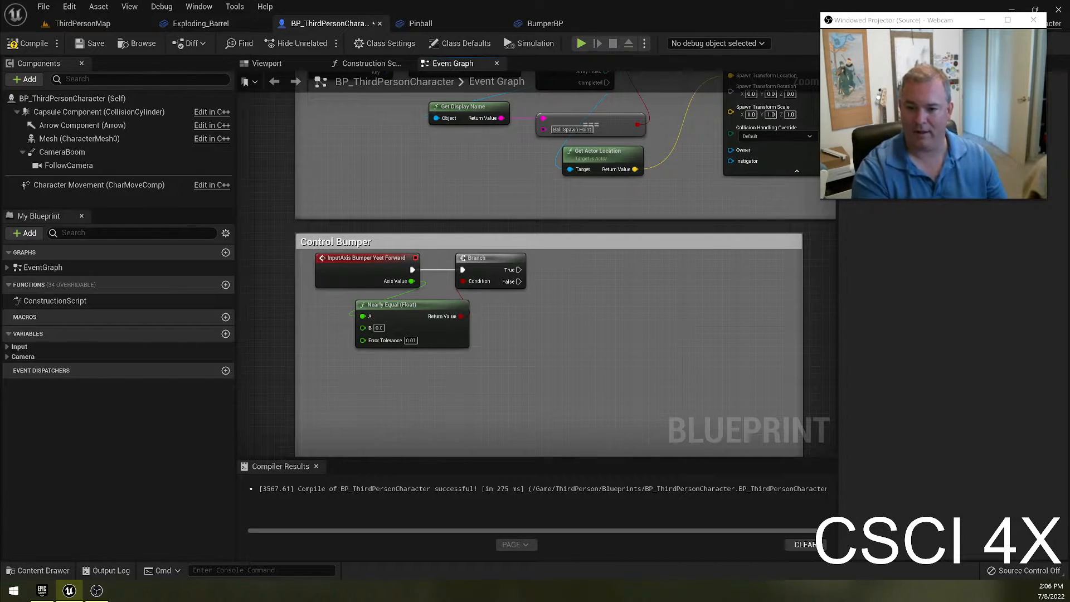
Step: Examine the Control Bumper nodes and the node actions available for the Jump Input and Ball Spawn Code comment boxes
{"action": "left_click", "coordinate": [397, 306]}
{"action": "left_click_drag", "start_coordinate": [569, 365], "coordinate": [313, 252]}
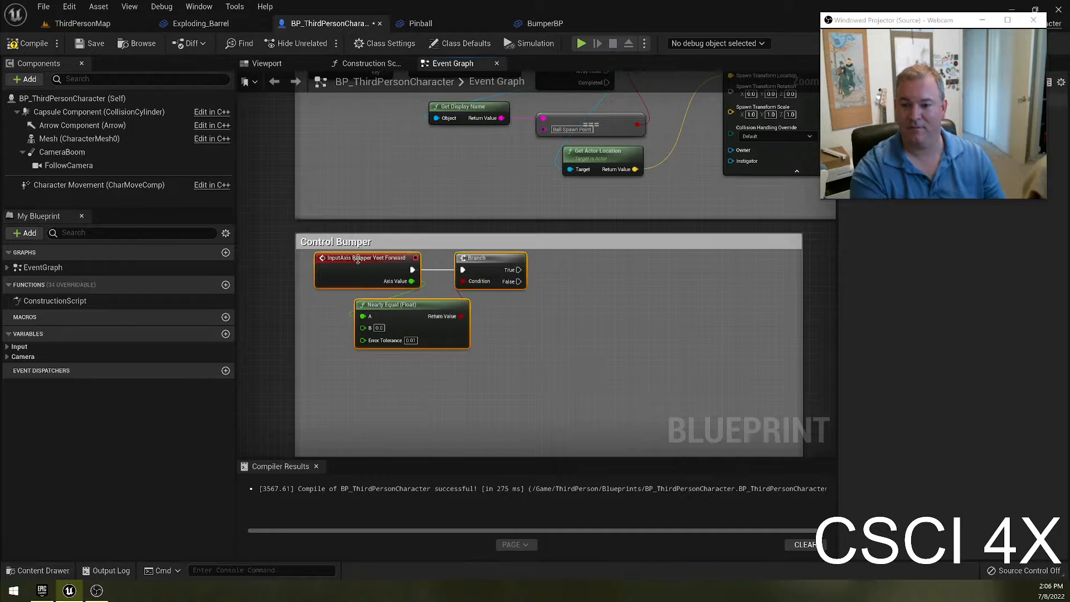
{"action": "mouse_move", "coordinate": [461, 241]}
{"action": "left_mouse_down"}
{"action": "mouse_move", "coordinate": [554, 274]}
{"action": "mouse_move", "coordinate": [451, 237]}
{"action": "left_mouse_up"}
{"action": "left_click", "coordinate": [509, 328]}
{"action": "scroll", "coordinate": [686, 331], "scroll_direction": "down", "scroll_amount": 3}
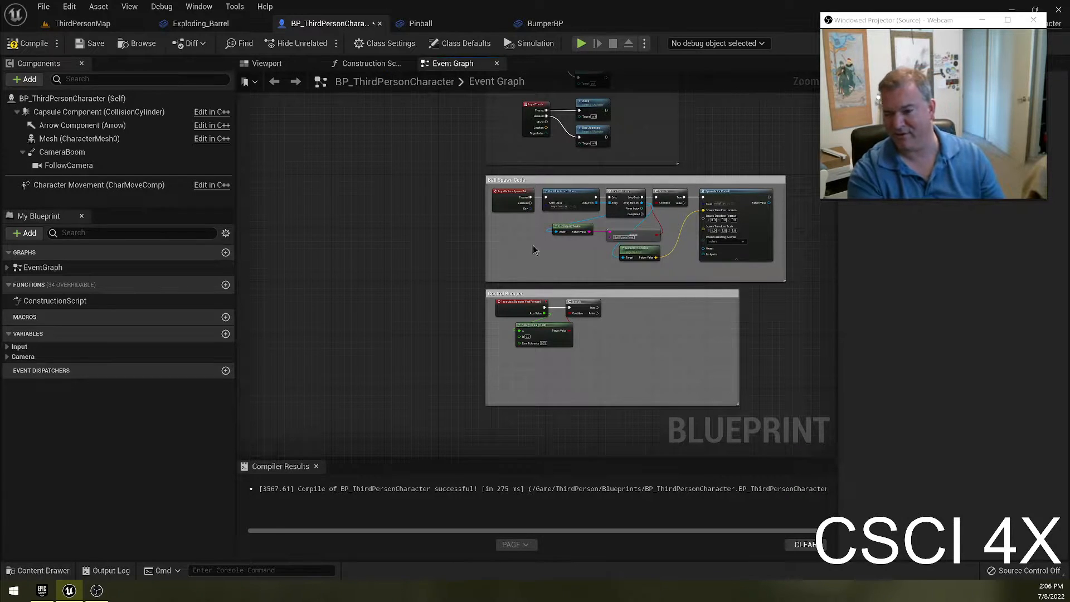
{"action": "right_click_drag", "start_coordinate": [413, 200], "coordinate": [355, 299]}
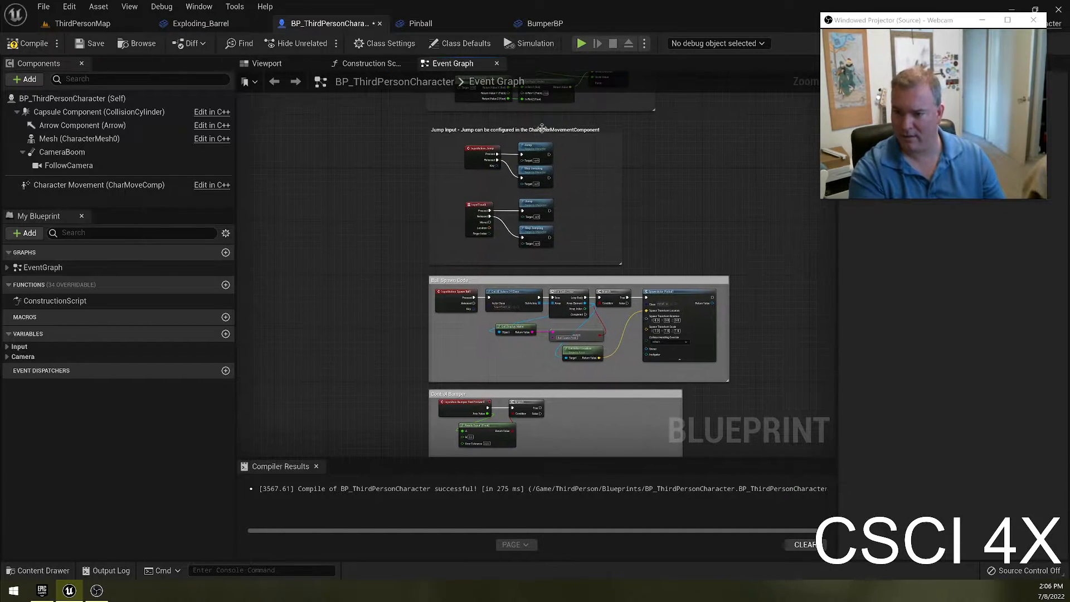
{"action": "left_click", "coordinate": [572, 139]}
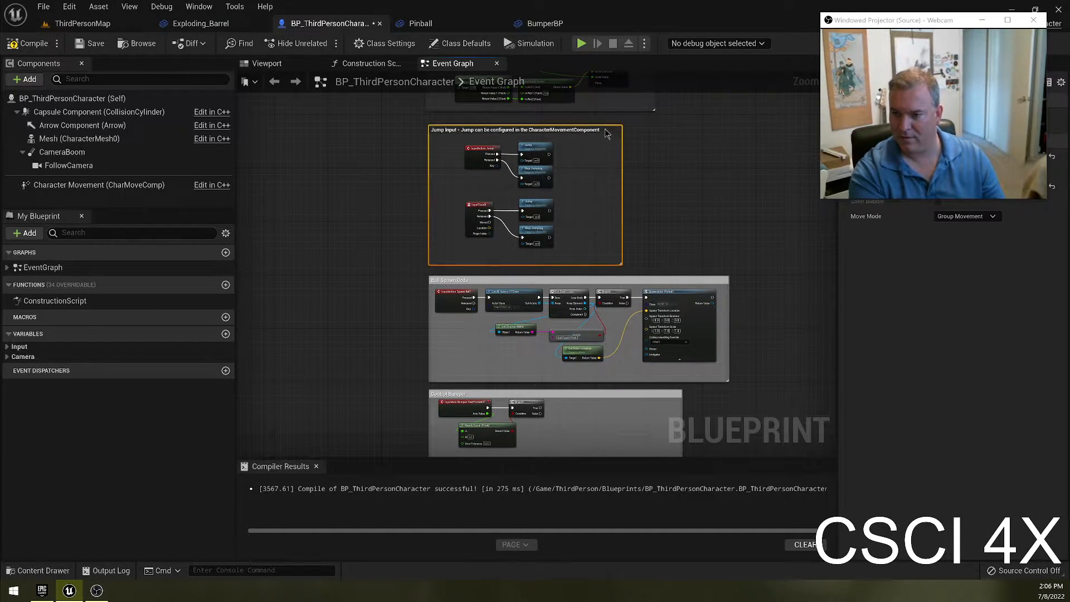
{"action": "right_click", "coordinate": [603, 132]}
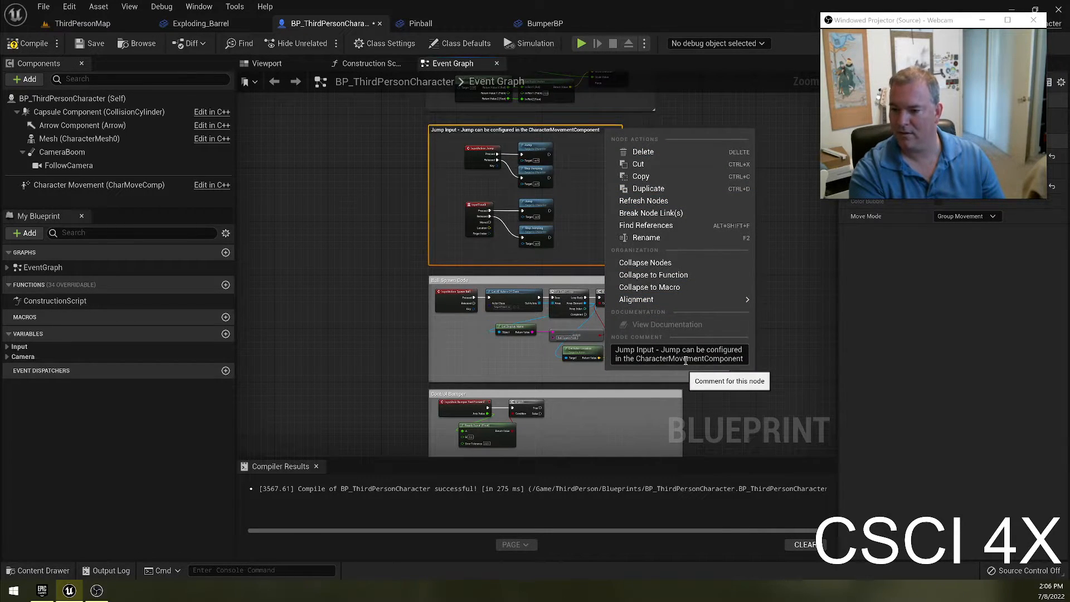
{"action": "left_click", "coordinate": [352, 367]}
{"action": "right_click", "coordinate": [634, 278]}
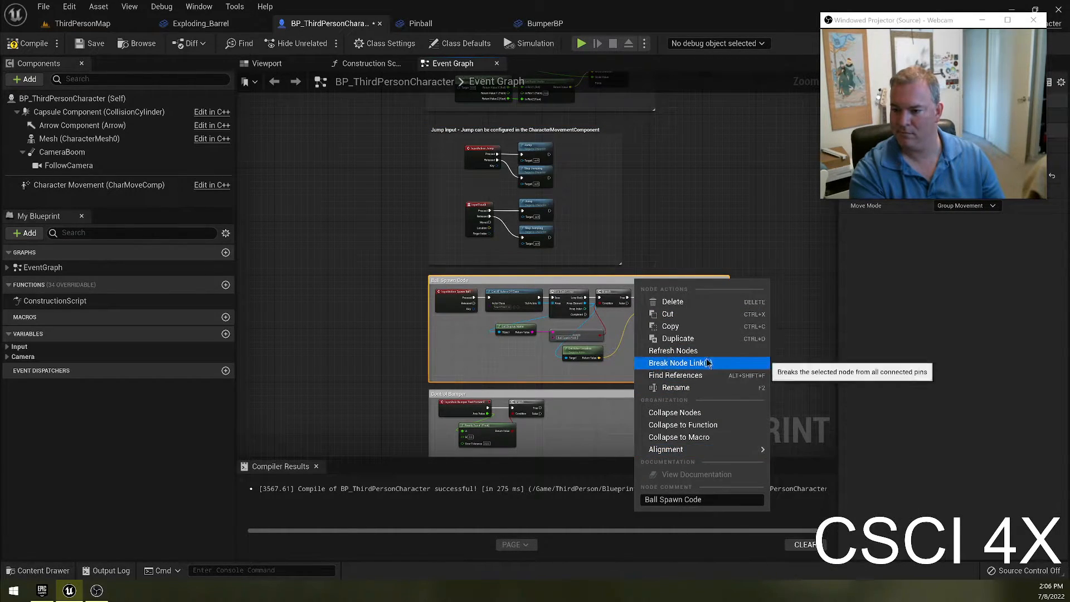
{"action": "left_click", "coordinate": [388, 341]}
{"action": "scroll", "coordinate": [429, 273], "scroll_direction": "up", "scroll_amount": 3}
{"action": "right_click_drag", "start_coordinate": [390, 210], "coordinate": [283, 319]}
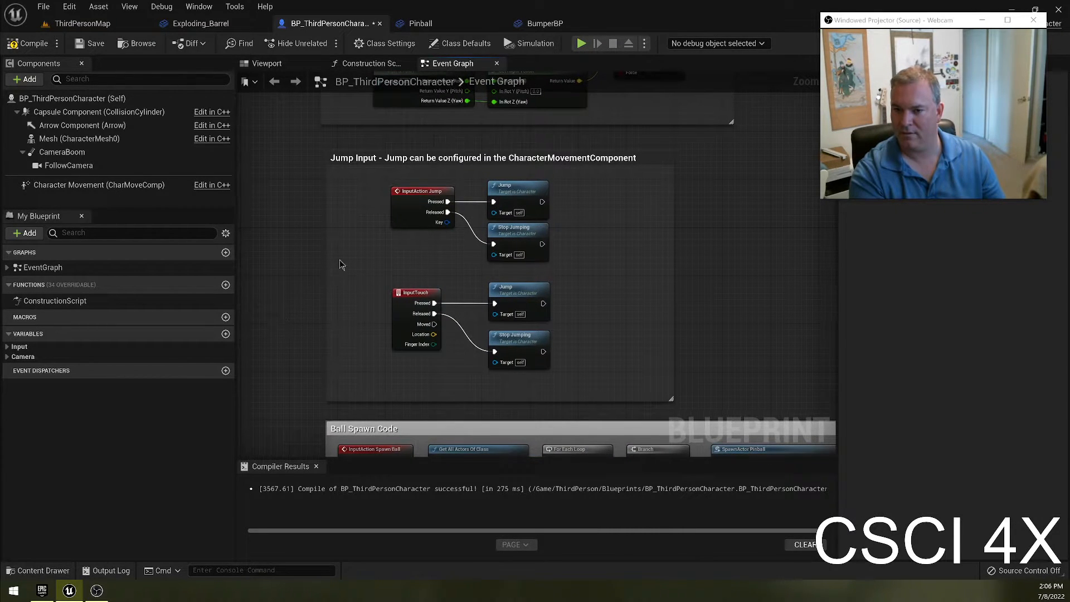
{"action": "left_click", "coordinate": [660, 160]}
{"action": "right_click", "coordinate": [661, 161]}
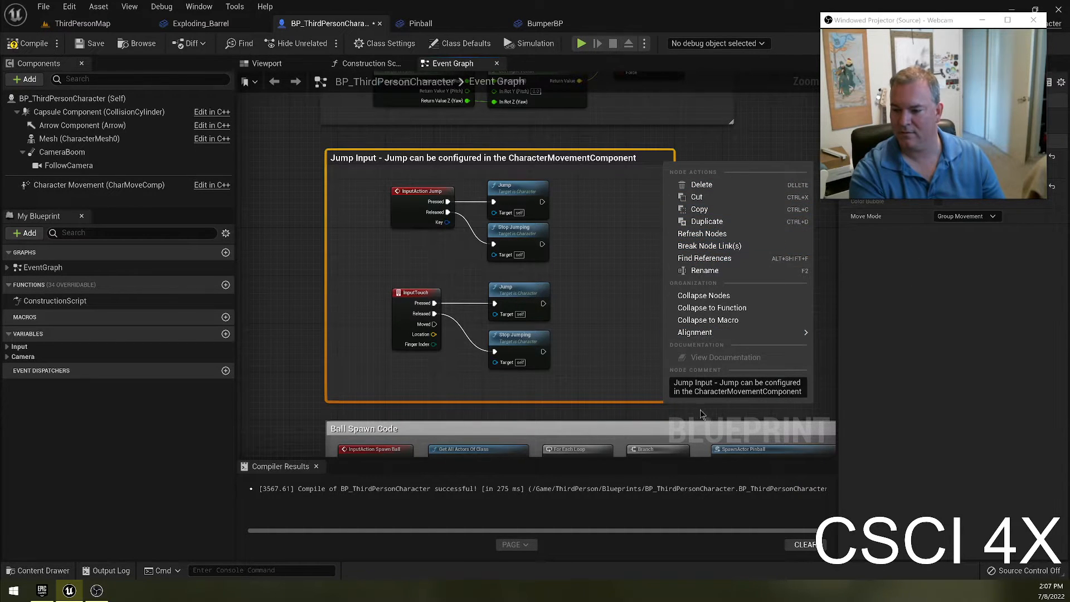
{"action": "left_click", "coordinate": [741, 149]}
{"action": "right_click_drag", "start_coordinate": [683, 271], "coordinate": [646, 71]}
{"action": "right_click_drag", "start_coordinate": [583, 278], "coordinate": [588, 73]}
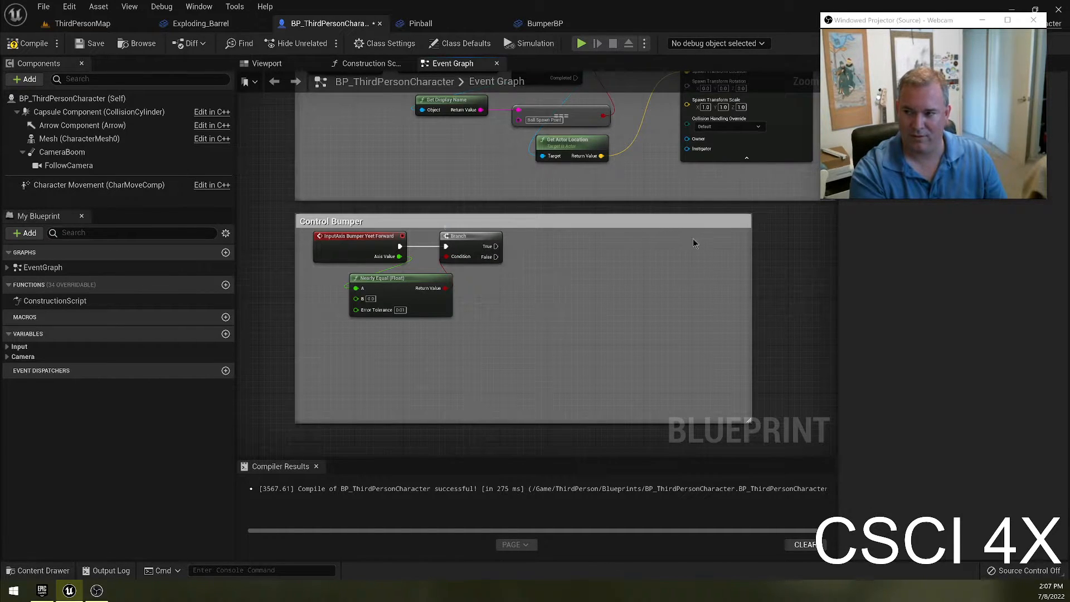
Step: Add a Get All Actors Of Class node to the Branch's False output and set its Actor Class to BumperBP
{"action": "left_click_drag", "start_coordinate": [494, 257], "coordinate": [532, 262]}
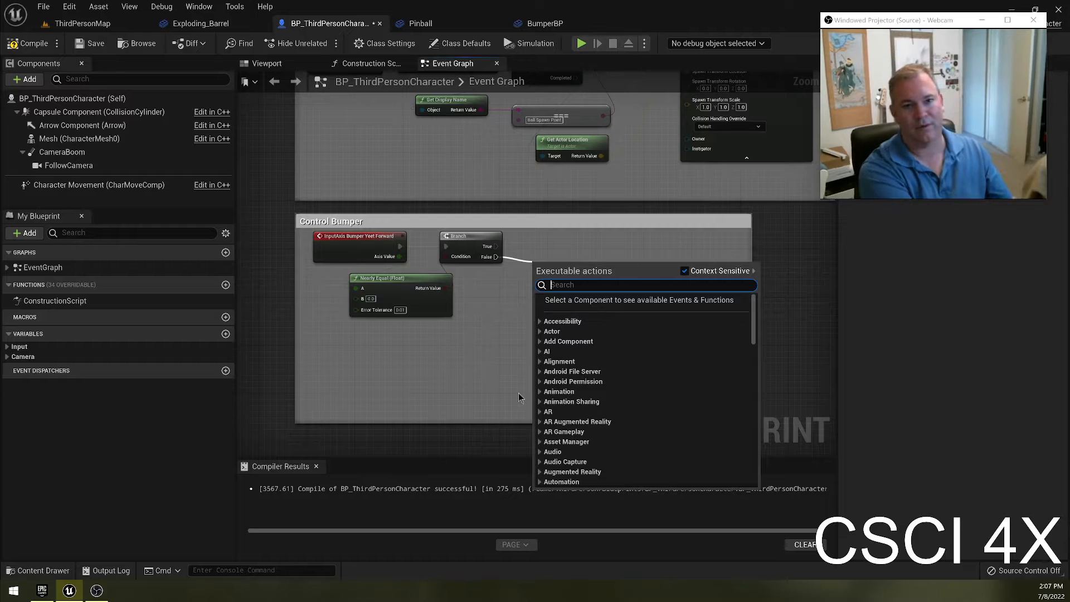
{"action": "type", "text": "fin"}
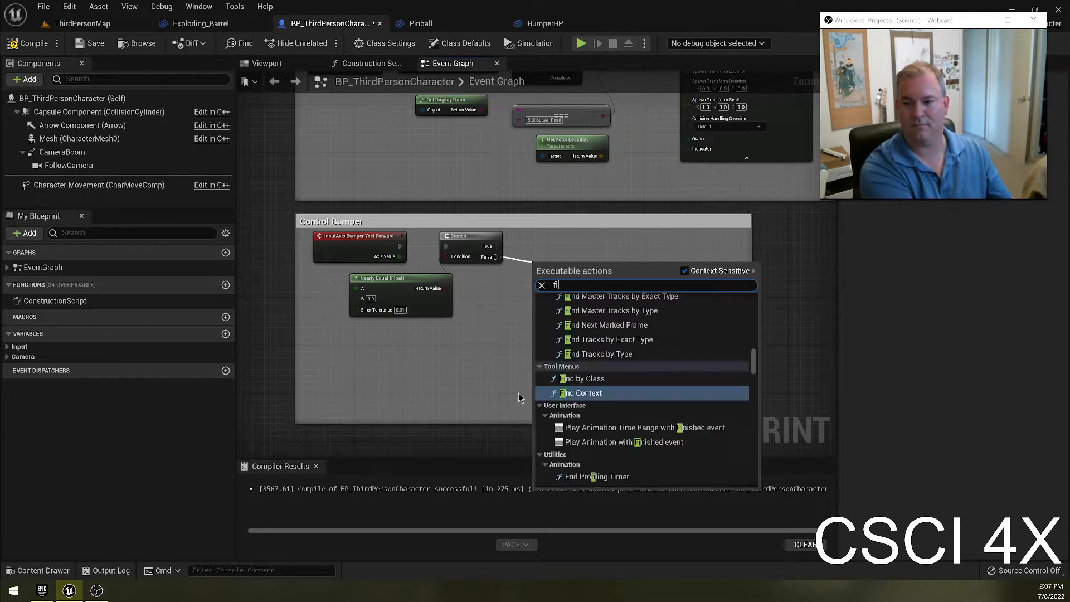
{"action": "key", "text": "BackSpace"}
{"action": "key", "text": "BackSpace"}
{"action": "key", "text": "BackSpace"}
{"action": "type", "text": "get all a"}
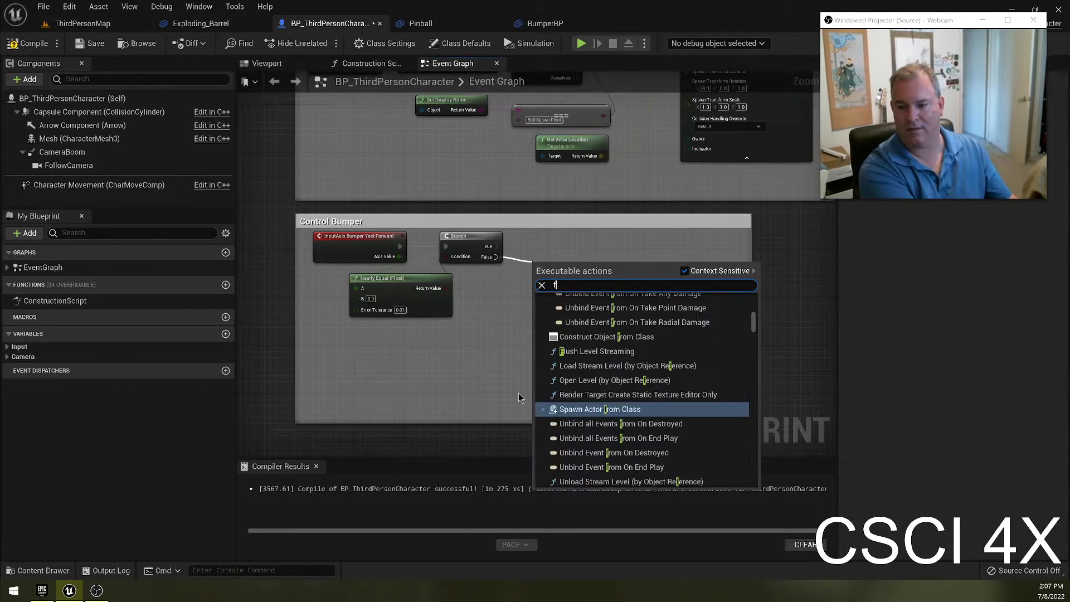
{"action": "type", "text": "ct"}
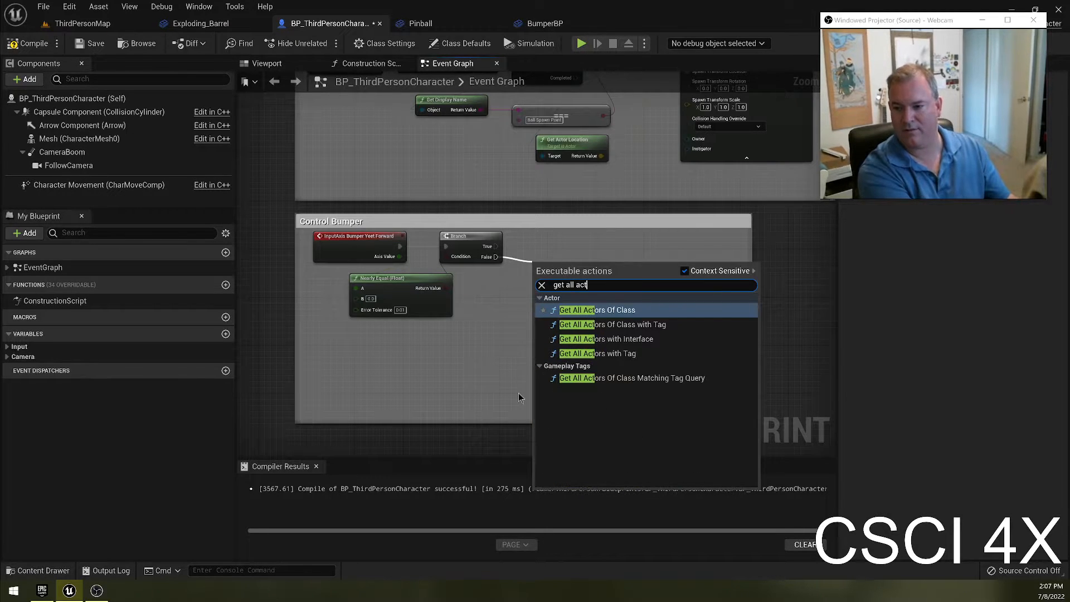
{"action": "left_click", "coordinate": [598, 311]}
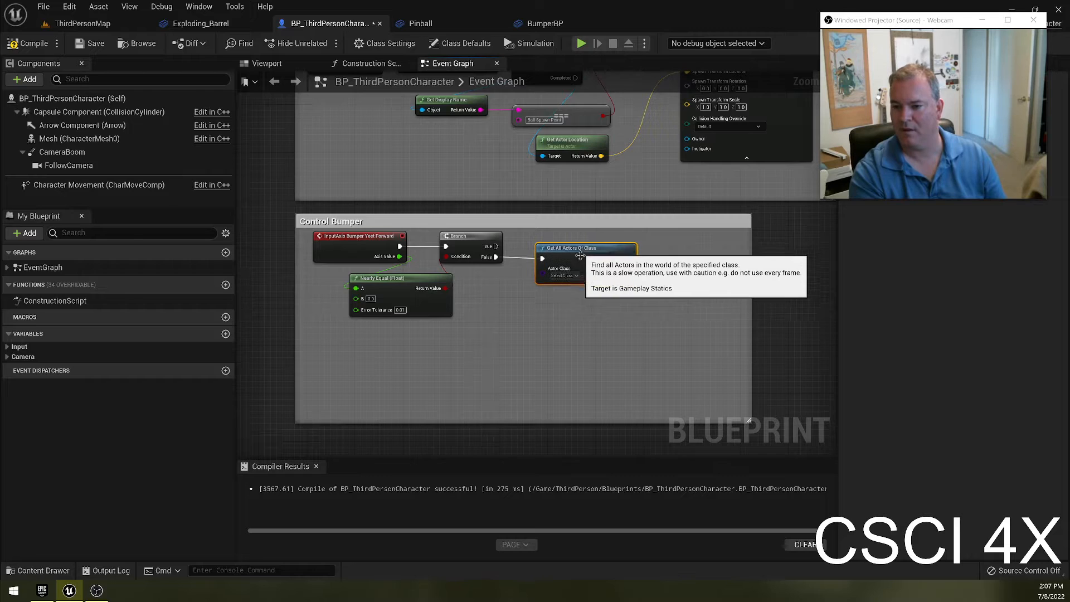
{"action": "left_click", "coordinate": [564, 275]}
{"action": "type", "text": "bumper"}
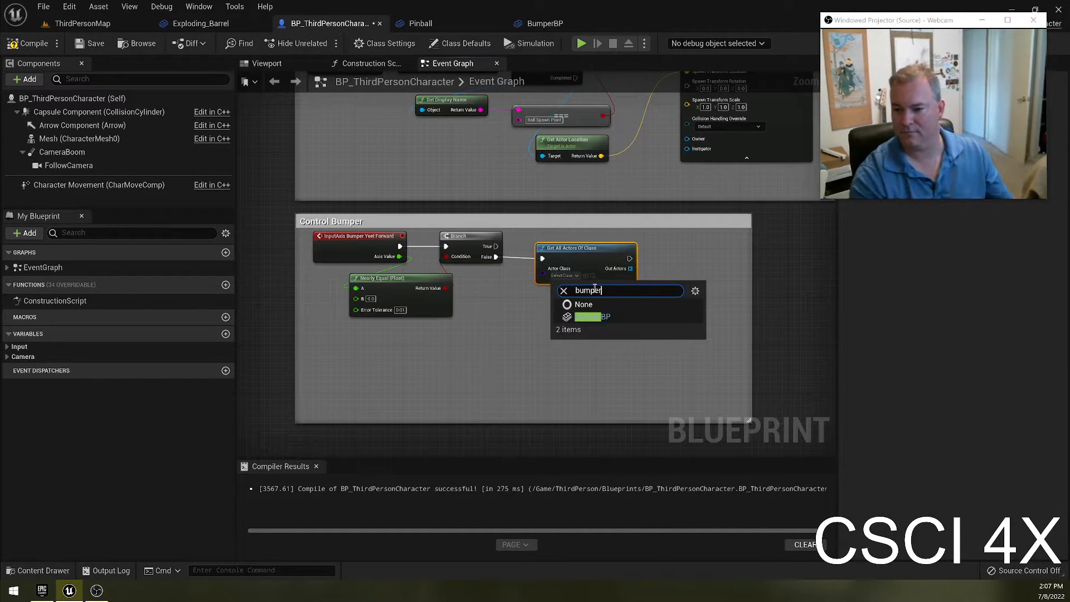
{"action": "left_click", "coordinate": [605, 317]}
Step: Move Get All Actors Of Class closer to the Branch and straighten the connections between the event, Branch and Get All Actors nodes
{"action": "right_click_drag", "start_coordinate": [646, 312], "coordinate": [609, 325]}
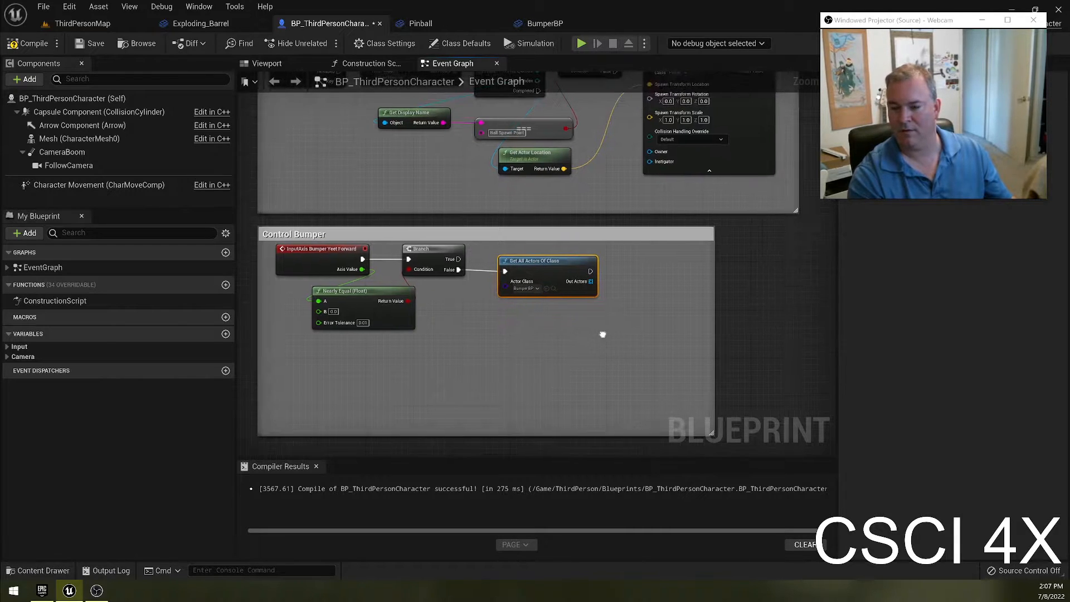
{"action": "left_click_drag", "start_coordinate": [534, 261], "coordinate": [521, 262]}
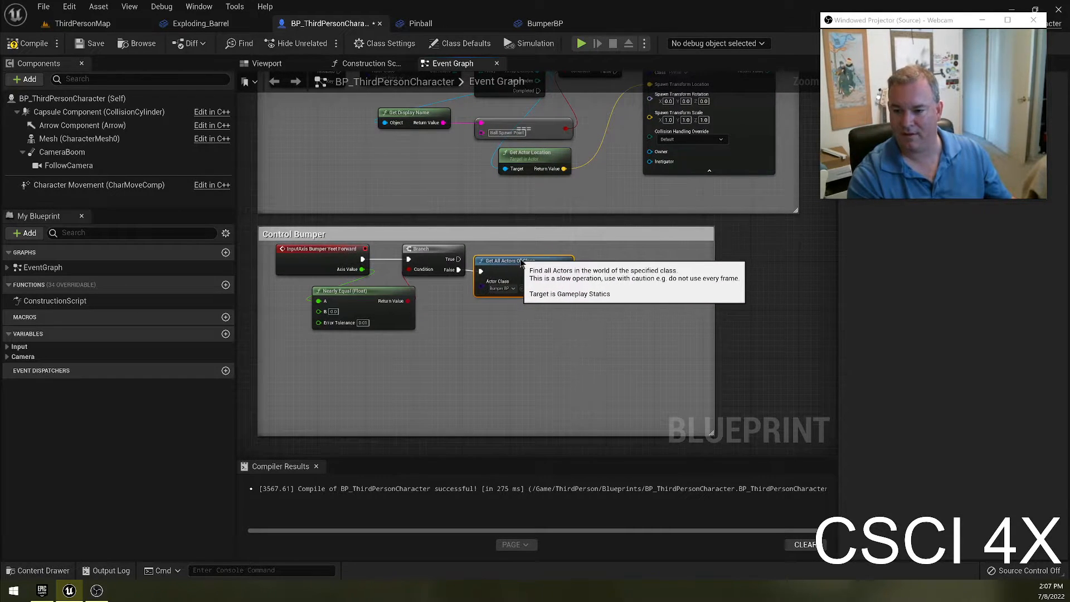
{"action": "left_click_drag", "start_coordinate": [461, 320], "coordinate": [494, 259]}
{"action": "key", "text": "q"}
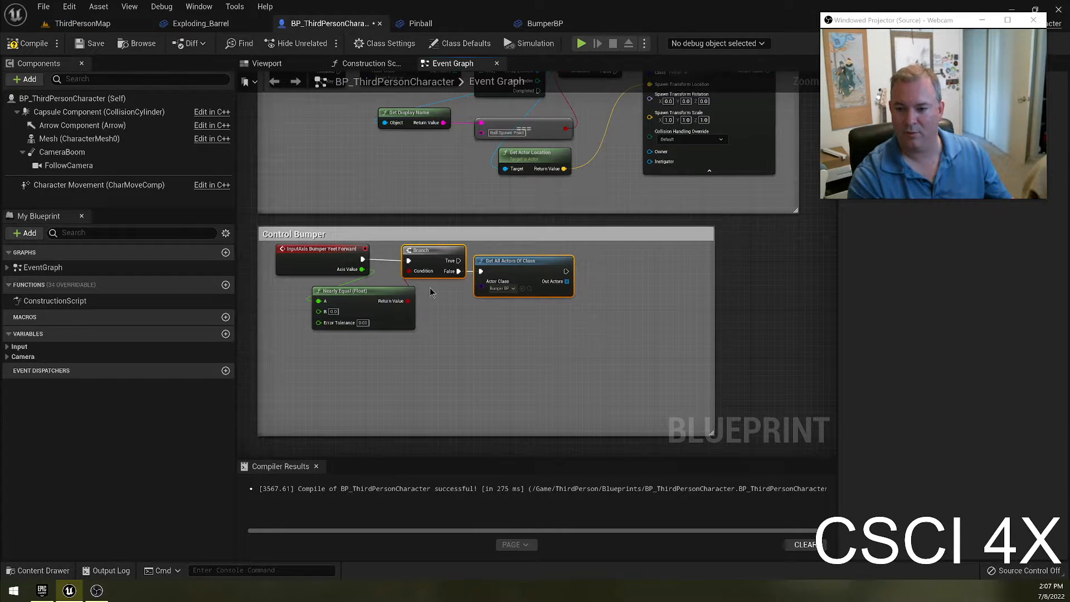
{"action": "left_click_drag", "start_coordinate": [432, 282], "coordinate": [350, 268]}
{"action": "key", "text": "q"}
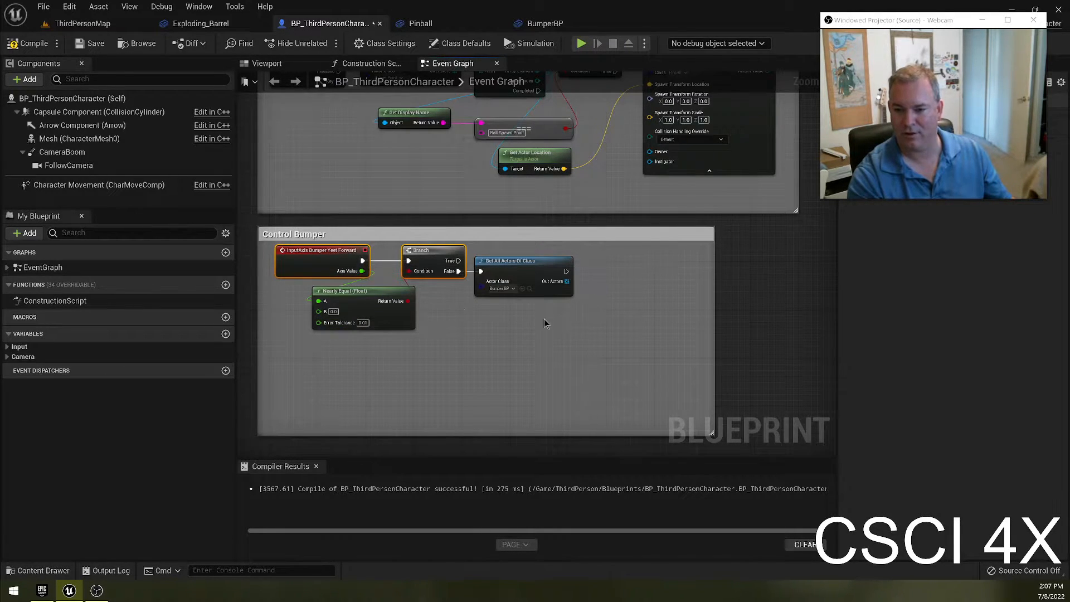
{"action": "left_click", "coordinate": [545, 323]}
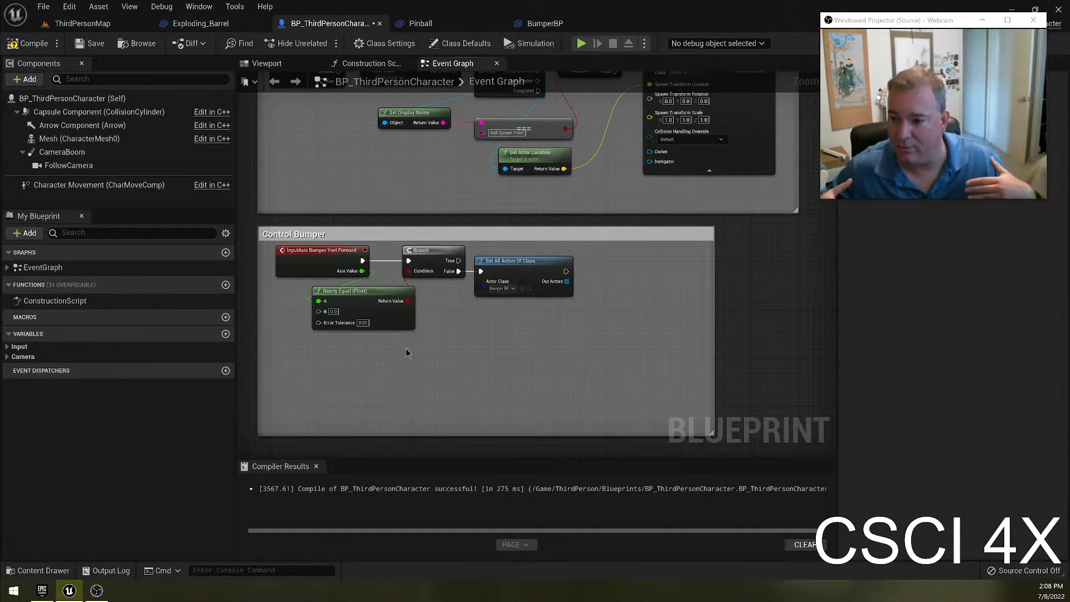
Step: Try feeding Get All Actors Of Class's Out Actors into a For Each Loop with Break node and delete that node
{"action": "right_click_drag", "start_coordinate": [709, 228], "coordinate": [676, 349]}
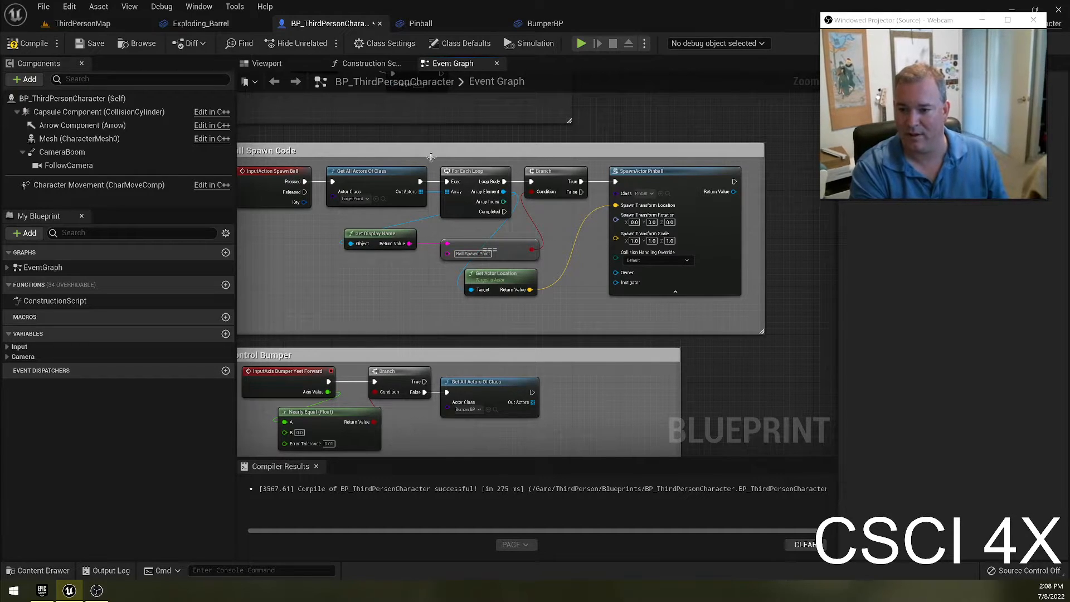
{"action": "right_click_drag", "start_coordinate": [613, 393], "coordinate": [636, 334]}
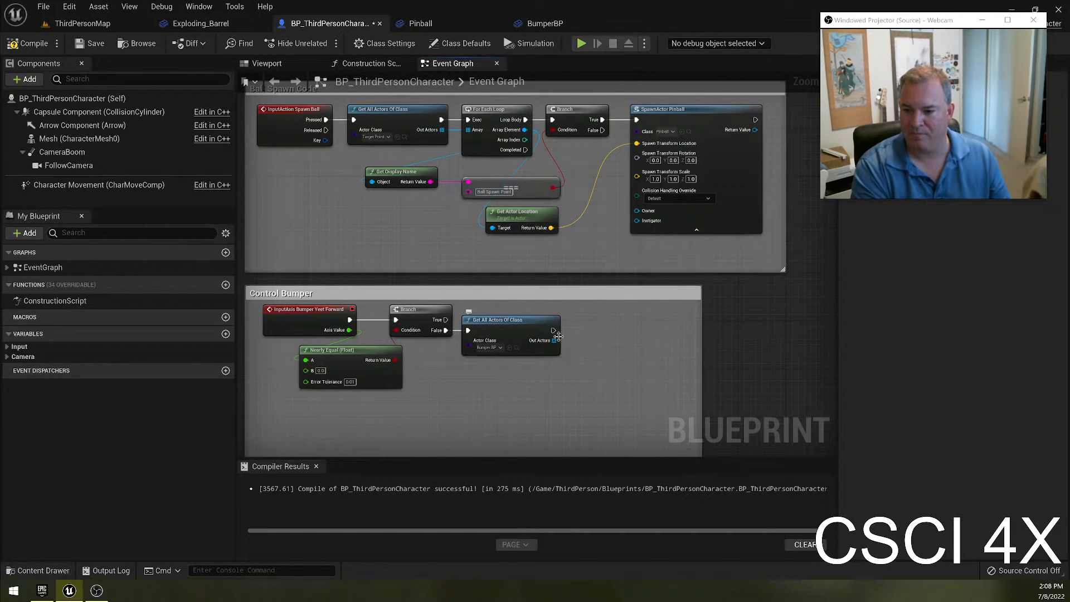
{"action": "left_click_drag", "start_coordinate": [554, 340], "coordinate": [578, 346]}
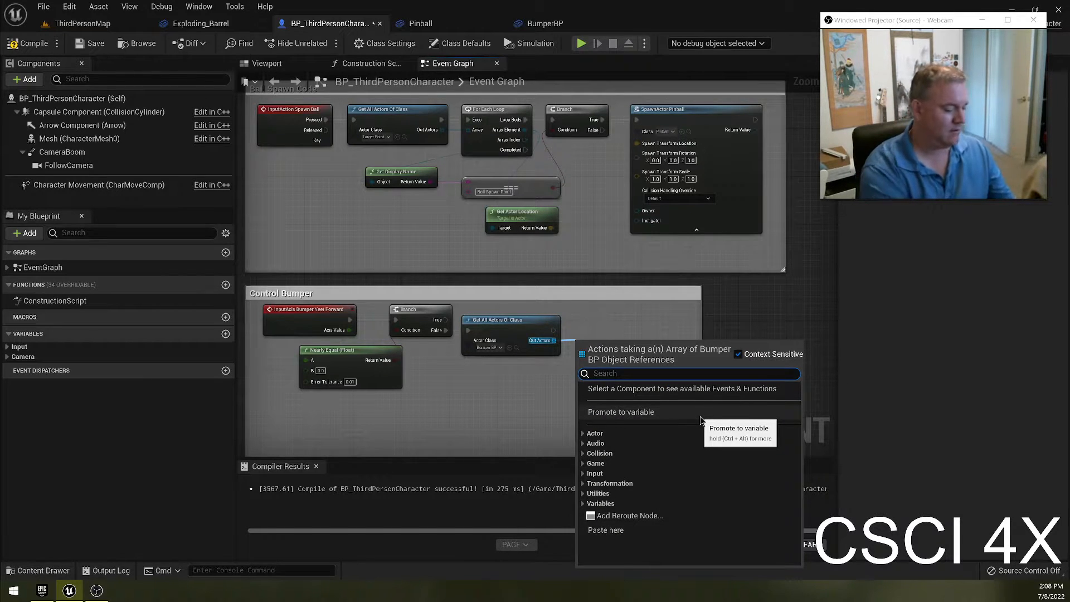
{"action": "type", "text": "for each"}
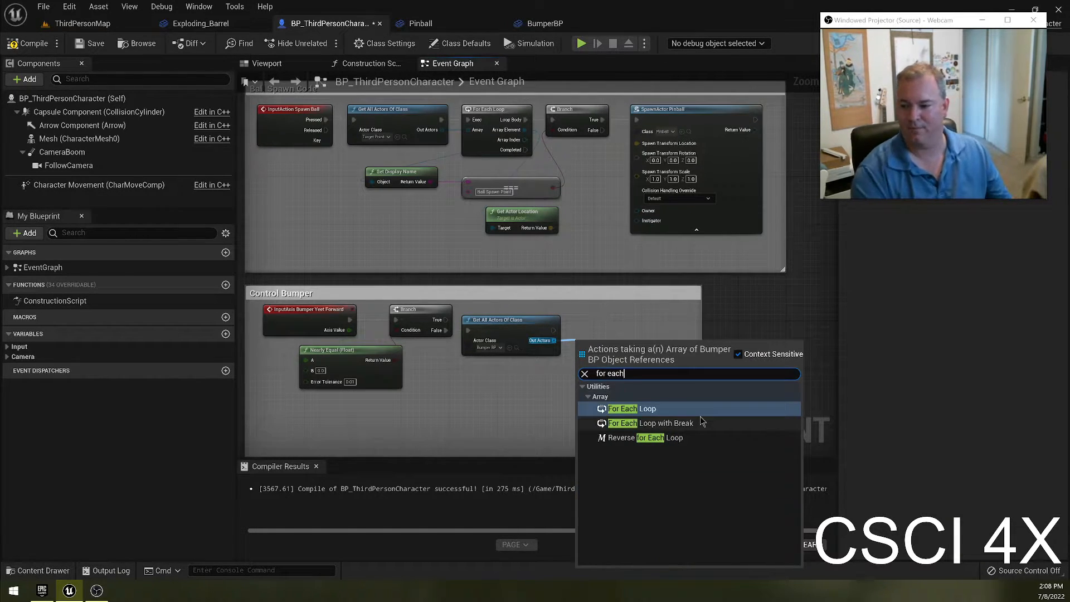
{"action": "left_click", "coordinate": [696, 423]}
{"action": "left_click_drag", "start_coordinate": [604, 345], "coordinate": [581, 330]}
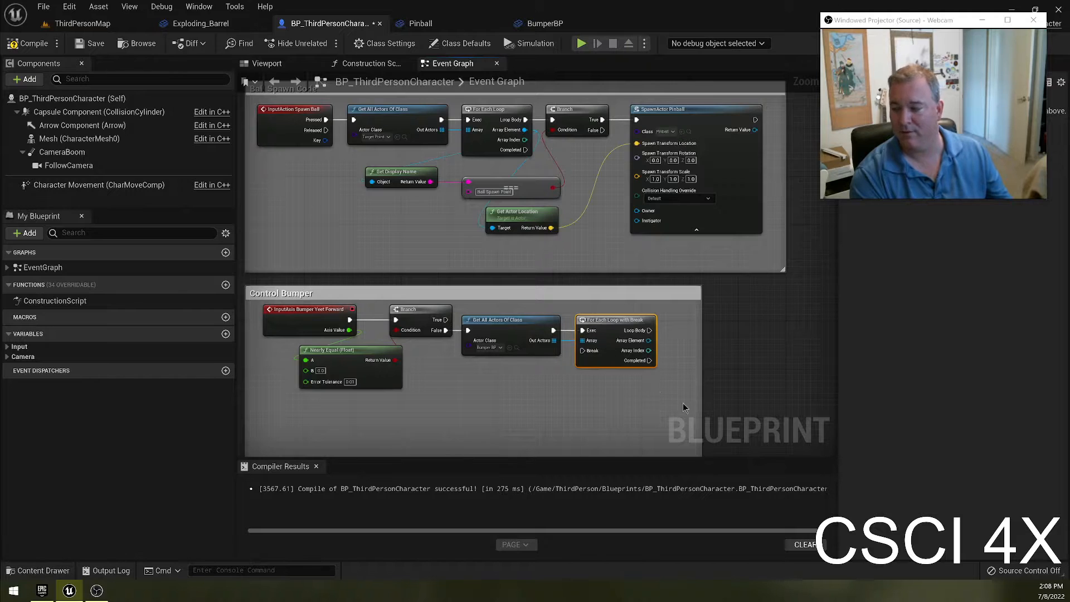
{"action": "left_click", "coordinate": [631, 380]}
{"action": "left_click_drag", "start_coordinate": [631, 380], "coordinate": [595, 316]}
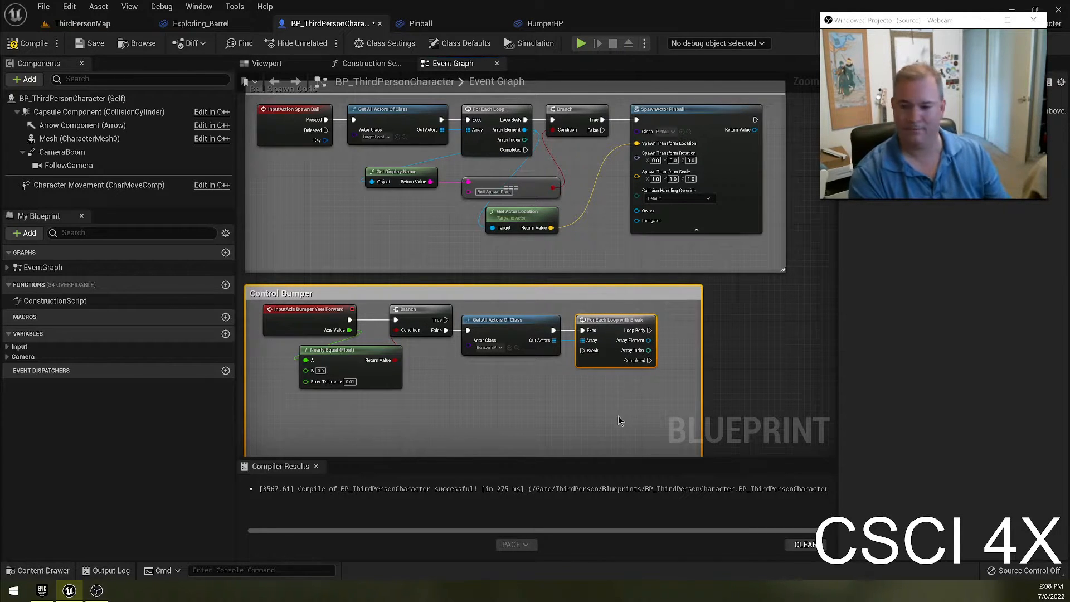
{"action": "left_click", "coordinate": [634, 373]}
{"action": "left_click", "coordinate": [605, 355]}
{"action": "key", "text": "Delete"}
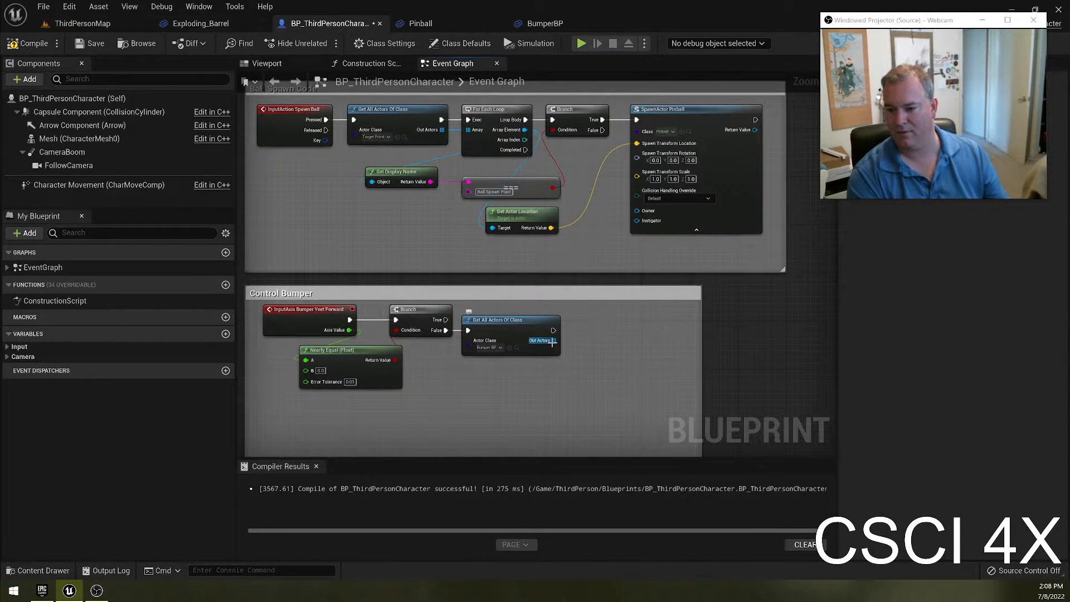
Step: Try a Get (a copy) array node on the Out Actors output and delete it
{"action": "left_click_drag", "start_coordinate": [553, 340], "coordinate": [583, 342]}
{"action": "type", "text": "get"}
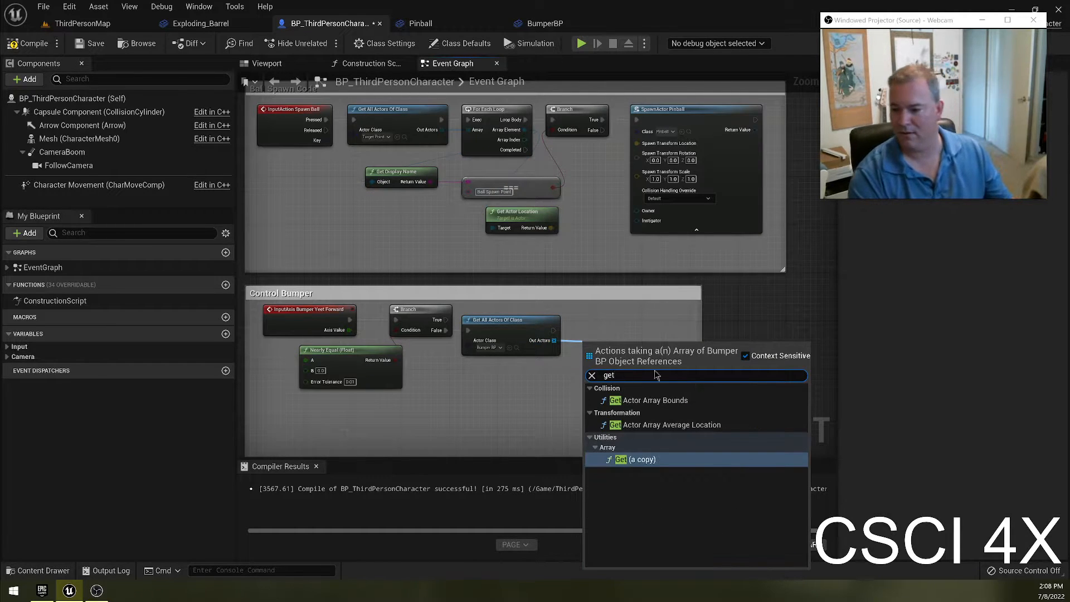
{"action": "left_click", "coordinate": [630, 460]}
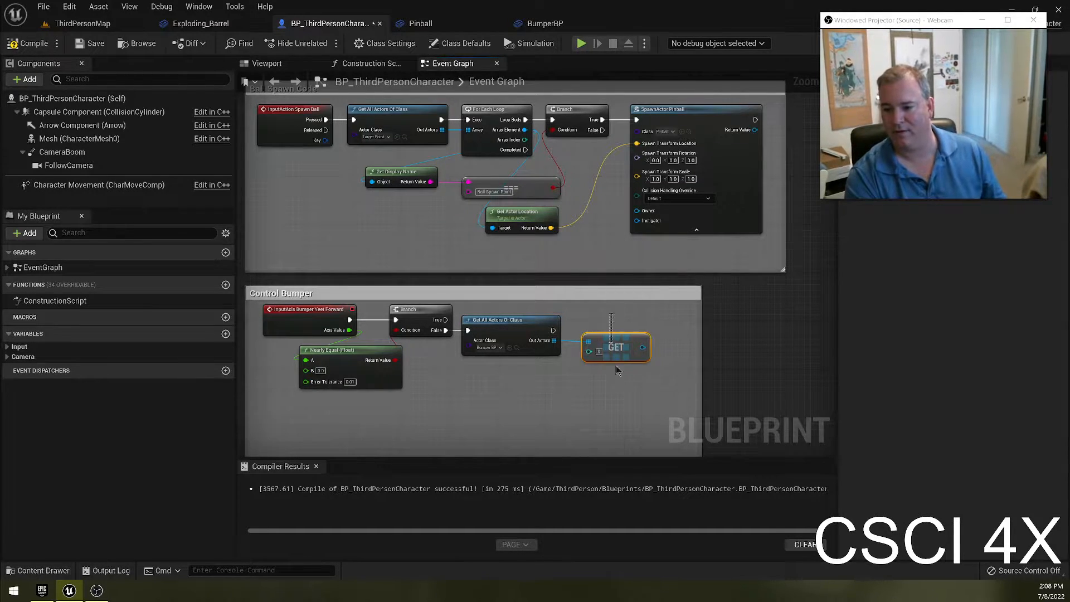
{"action": "key", "text": "Delete"}
Step: Add a For Each Loop after Get All Actors Of Class, connecting Out Actors and execution, and widen the Control Bumper comment box
{"action": "left_click_drag", "start_coordinate": [551, 338], "coordinate": [591, 340]}
{"action": "type", "text": "for each"}
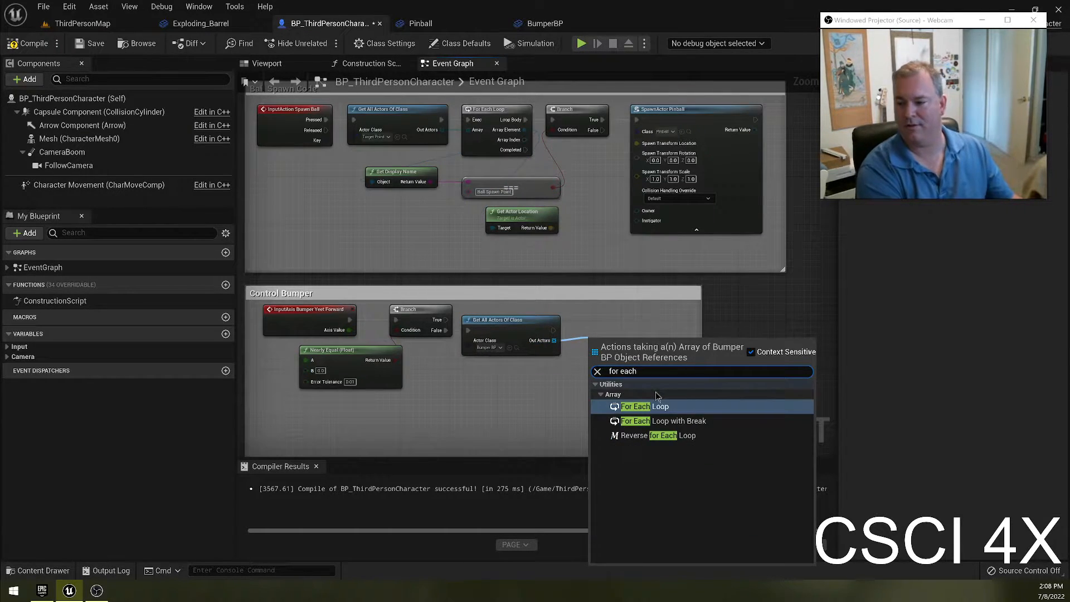
{"action": "key", "text": "Return"}
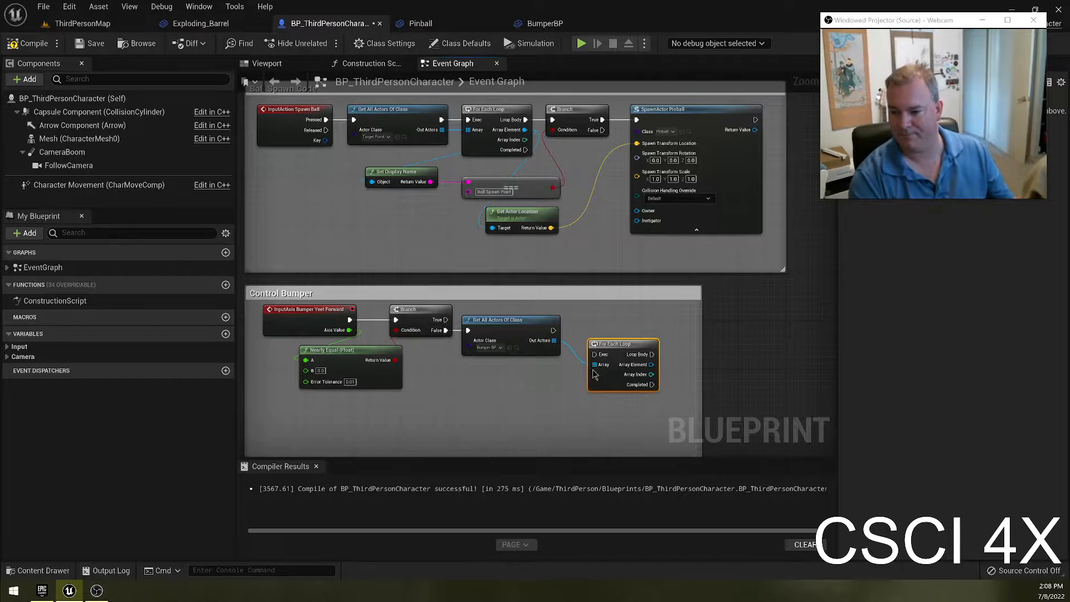
{"action": "left_click_drag", "start_coordinate": [608, 346], "coordinate": [582, 330]}
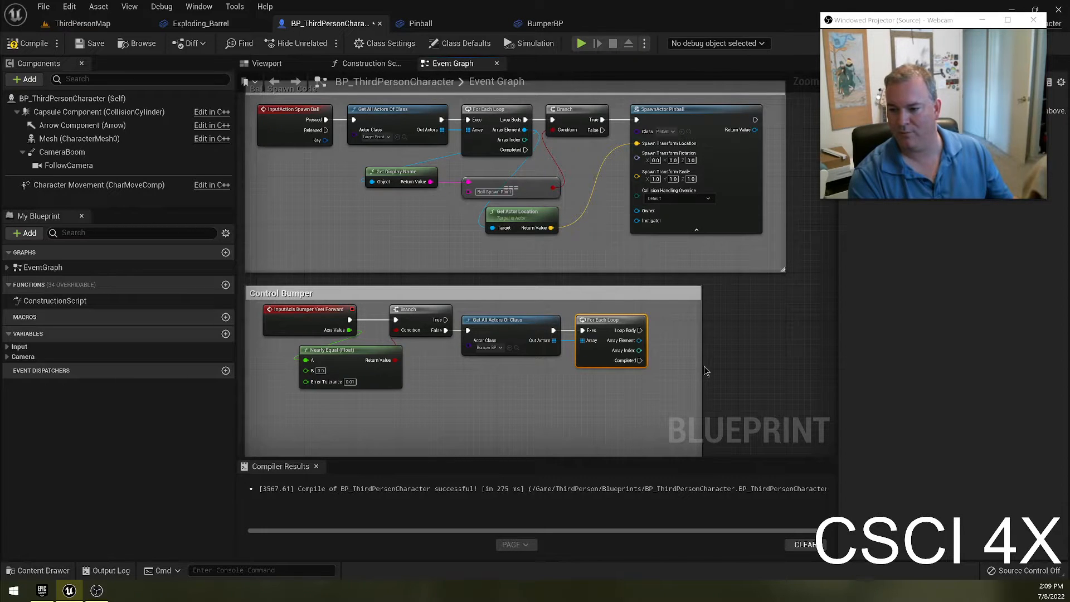
{"action": "left_click_drag", "start_coordinate": [704, 367], "coordinate": [825, 391]}
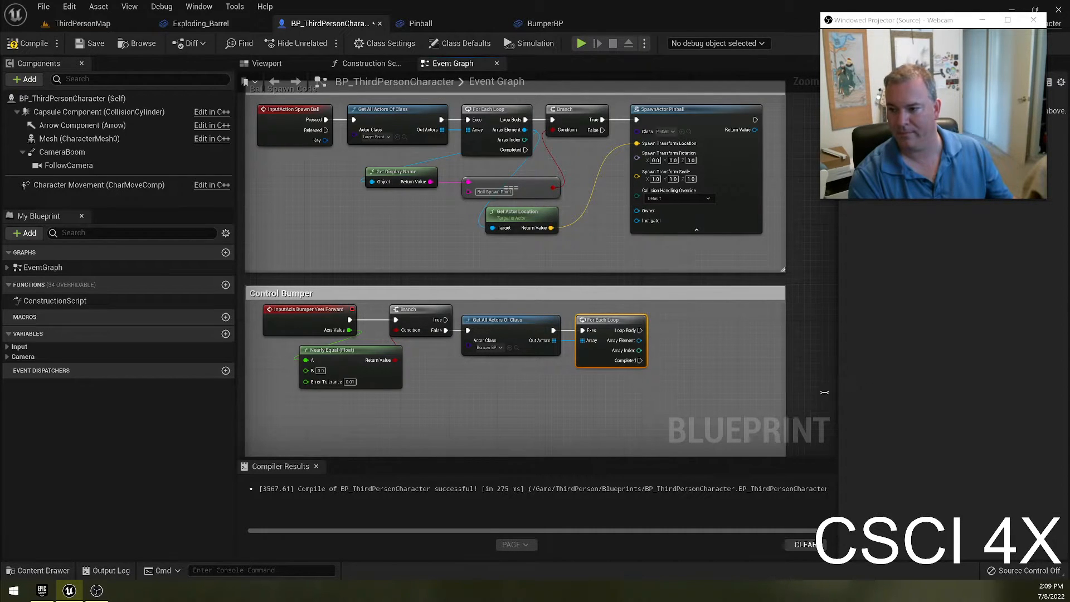
{"action": "right_click_drag", "start_coordinate": [675, 386], "coordinate": [704, 374]}
{"action": "scroll", "coordinate": [307, 310], "scroll_direction": "up", "scroll_amount": 1}
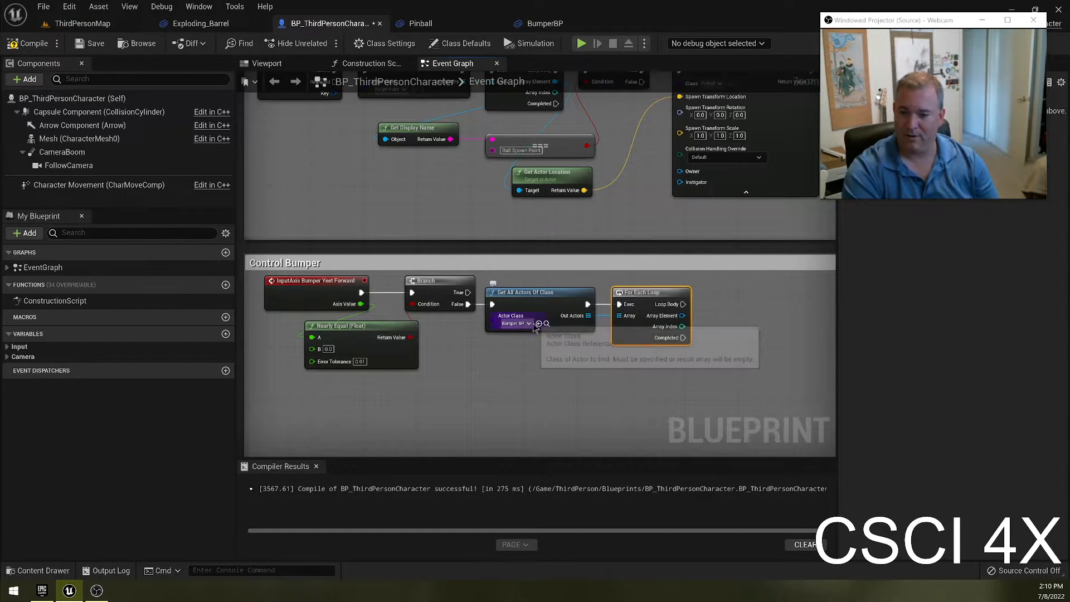
Step: Examine the bumper block in ThirdPersonMap and the viewport, construction script and event graph of the BumperBP blueprint
{"action": "left_click", "coordinate": [111, 24]}
{"action": "right_click_drag", "start_coordinate": [566, 227], "coordinate": [292, 147]}
{"action": "key", "text": "w"}
{"action": "key", "text": "w"}
{"action": "key", "text": "d"}
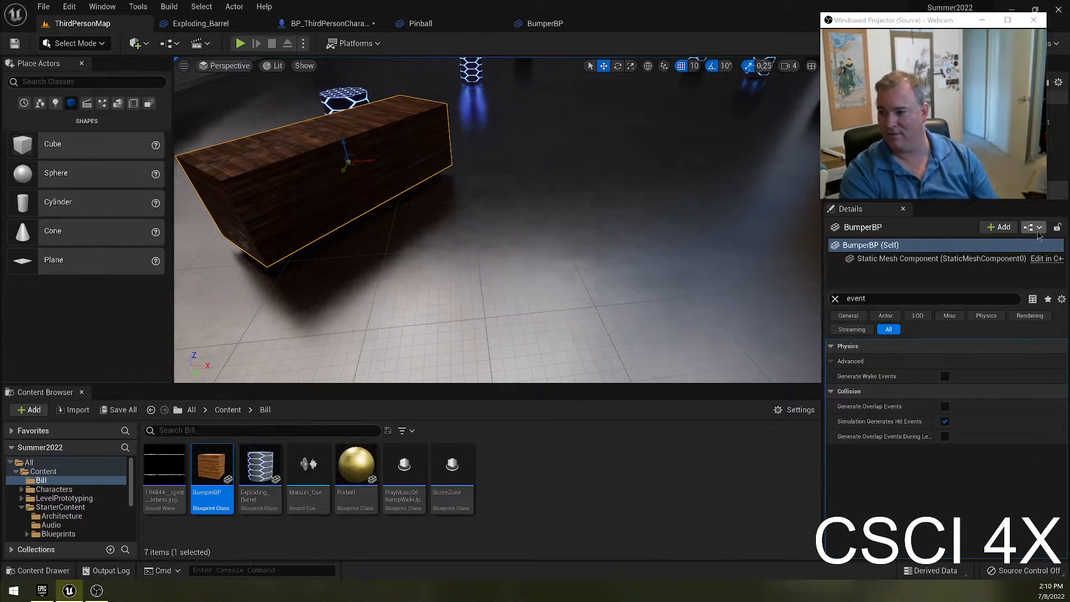
{"action": "double_click", "coordinate": [214, 467]}
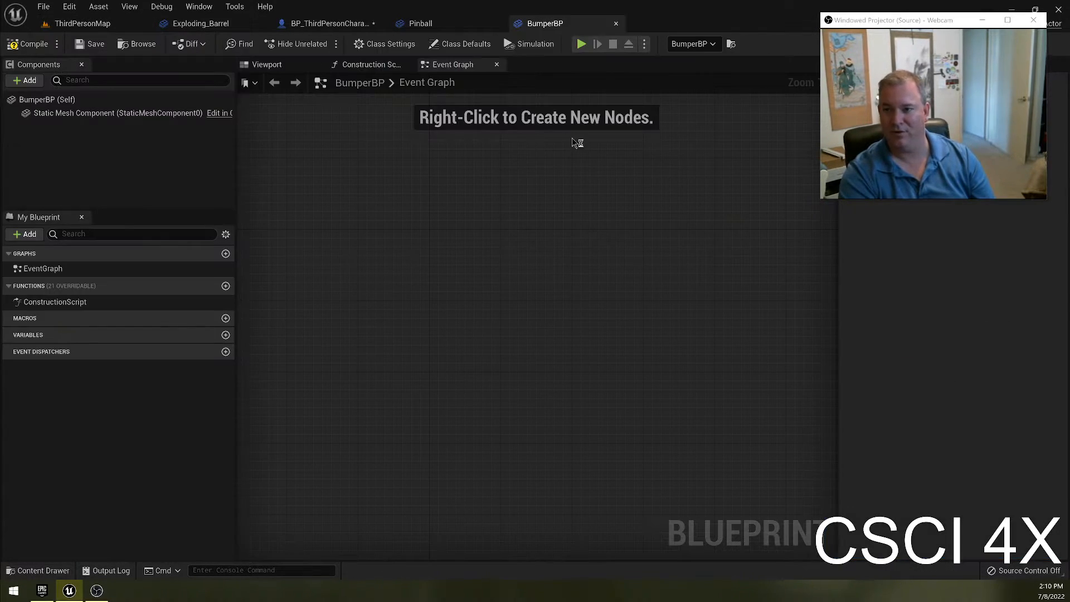
{"action": "left_click", "coordinate": [276, 71]}
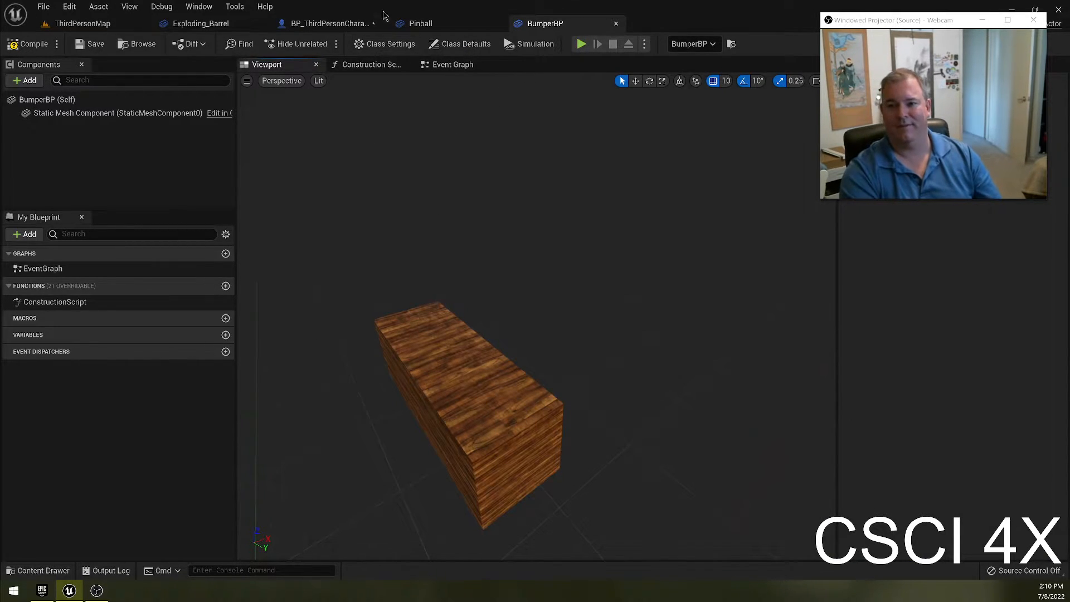
{"action": "left_click", "coordinate": [384, 66]}
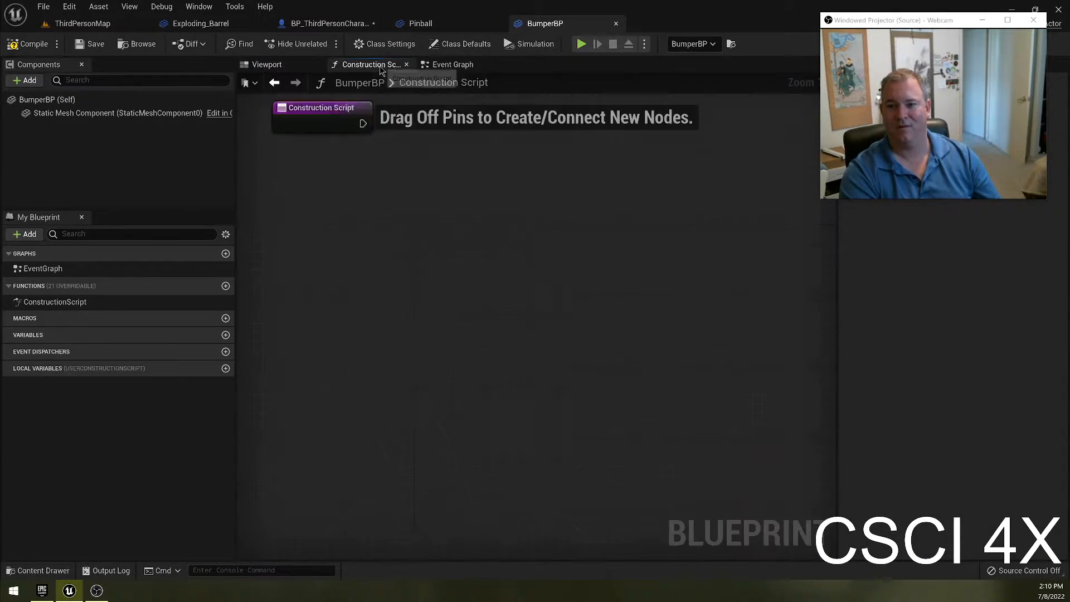
{"action": "left_click", "coordinate": [453, 64]}
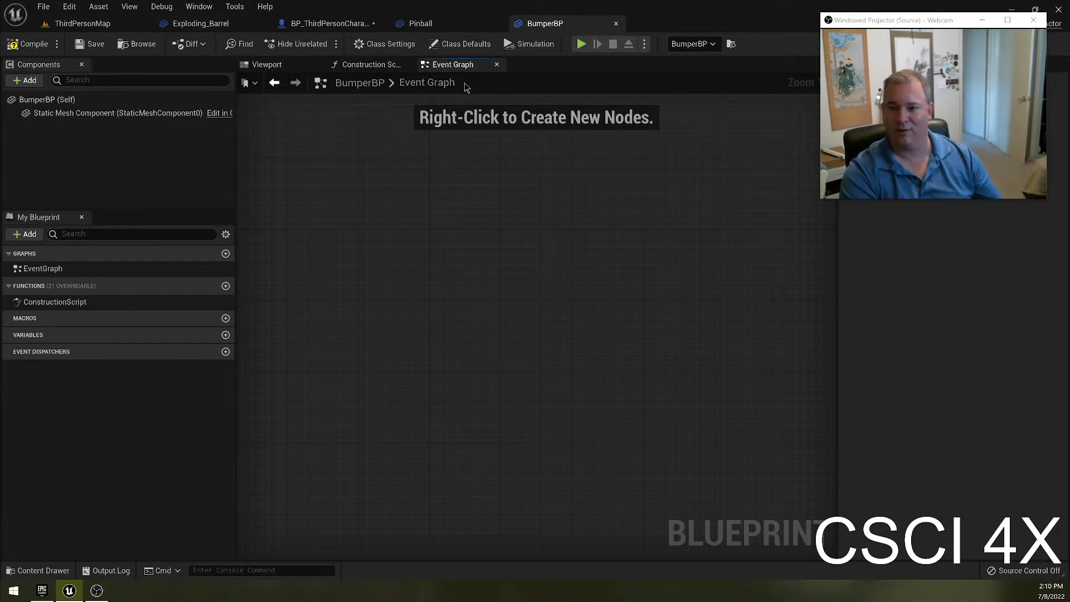
Step: Return to the BP_ThirdPersonCharacter event graph and compile the blueprint
{"action": "left_click", "coordinate": [329, 23]}
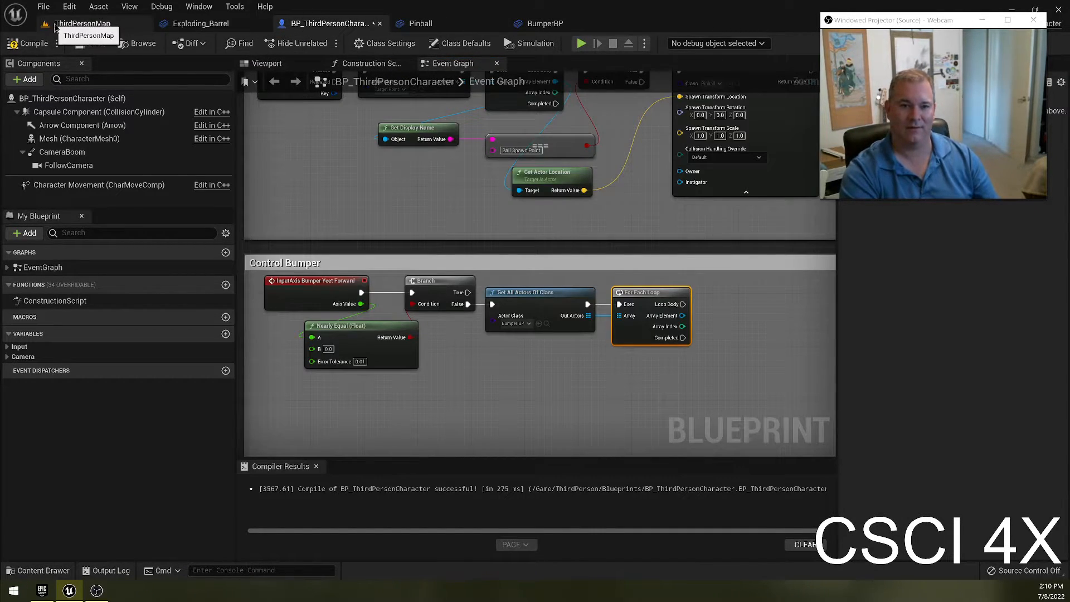
{"action": "left_click", "coordinate": [25, 43]}
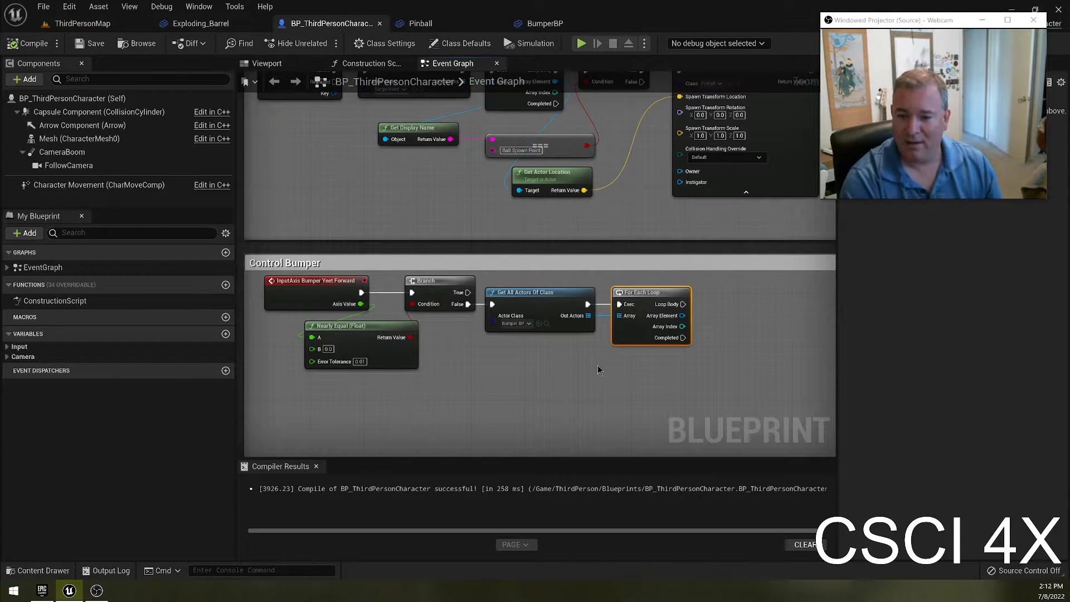
{"action": "right_click_drag", "start_coordinate": [651, 412], "coordinate": [613, 418]}
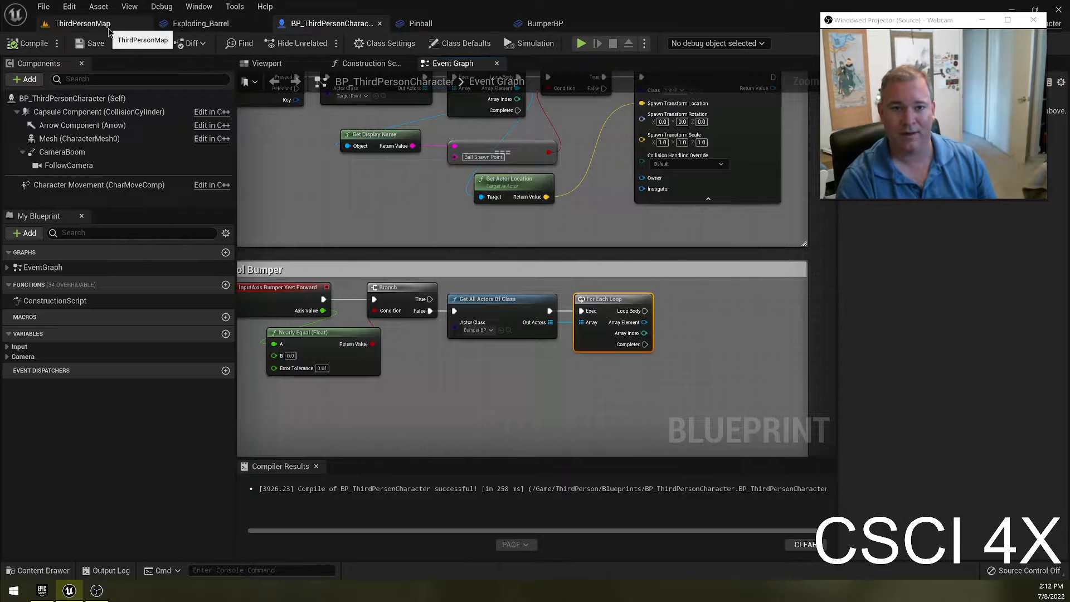
Step: Place two more BumperBP blocks in the ThirdPersonMap arena, one near each side wall, and rotate them at an angle
{"action": "left_click", "coordinate": [84, 23]}
{"action": "left_click_drag", "start_coordinate": [212, 484], "coordinate": [618, 210]}
{"action": "right_click_drag", "start_coordinate": [587, 245], "coordinate": [632, 204]}
{"action": "right_click_drag", "start_coordinate": [502, 256], "coordinate": [615, 334]}
{"action": "key", "text": "s"}
{"action": "left_click_drag", "start_coordinate": [502, 255], "coordinate": [307, 260]}
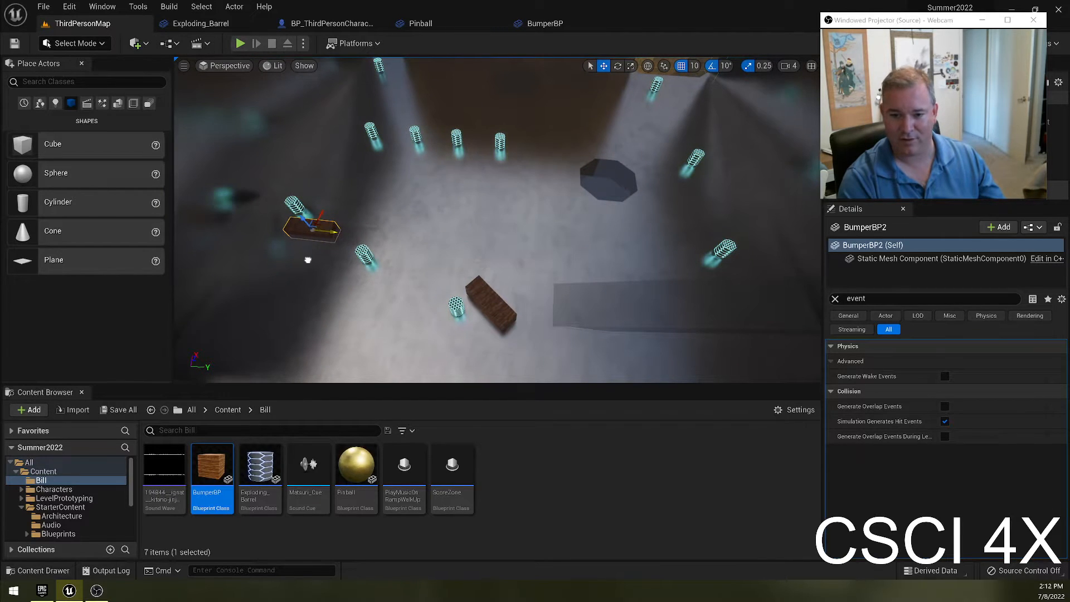
{"action": "left_click_drag", "start_coordinate": [321, 213], "coordinate": [709, 235]}
{"action": "key", "text": "e"}
{"action": "key", "text": "w"}
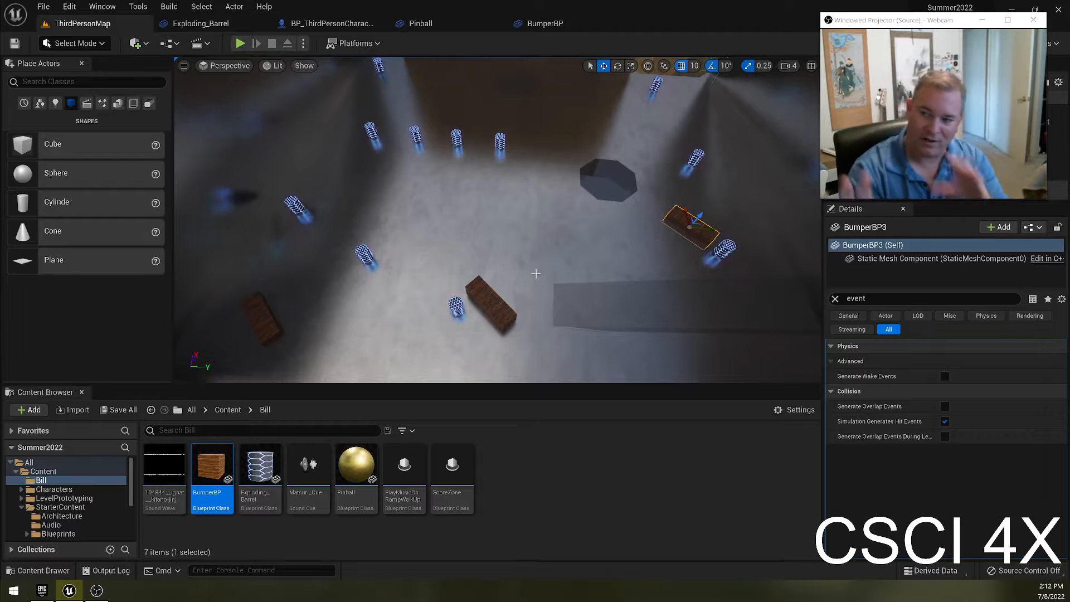
{"action": "right_click_drag", "start_coordinate": [646, 148], "coordinate": [658, 94]}
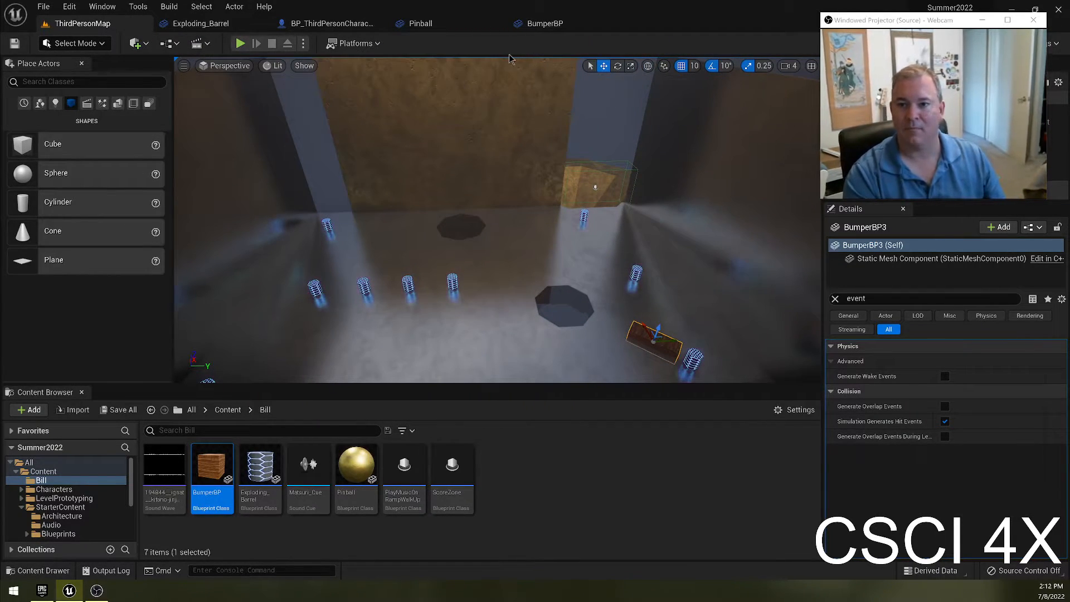
Step: Close the BumperBP and Pinball blueprint editors to get back to BP_ThirdPersonCharacter
{"action": "left_click", "coordinate": [562, 24]}
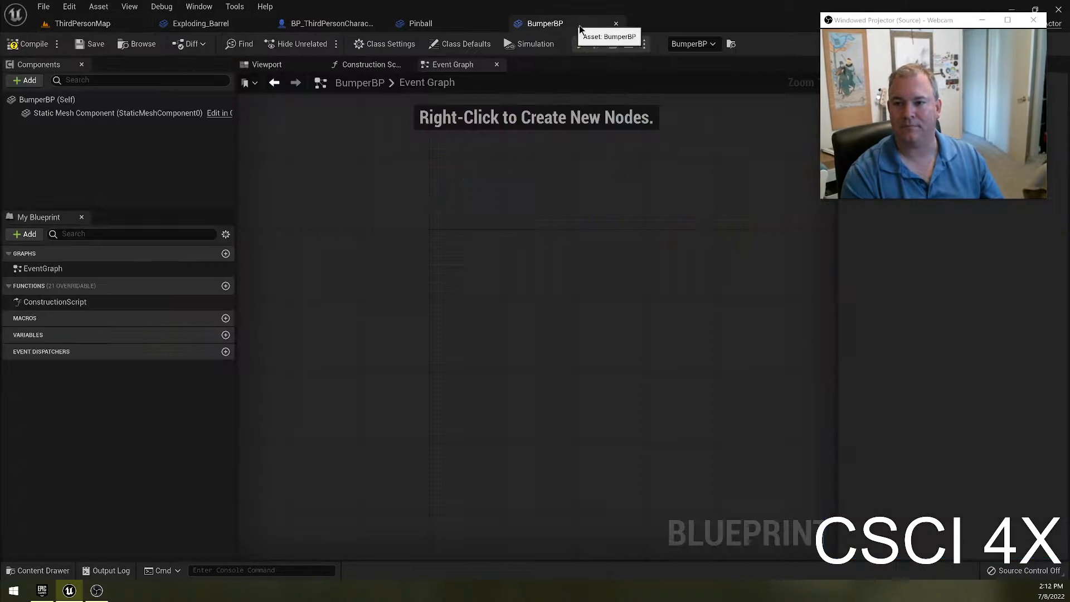
{"action": "left_click", "coordinate": [616, 24]}
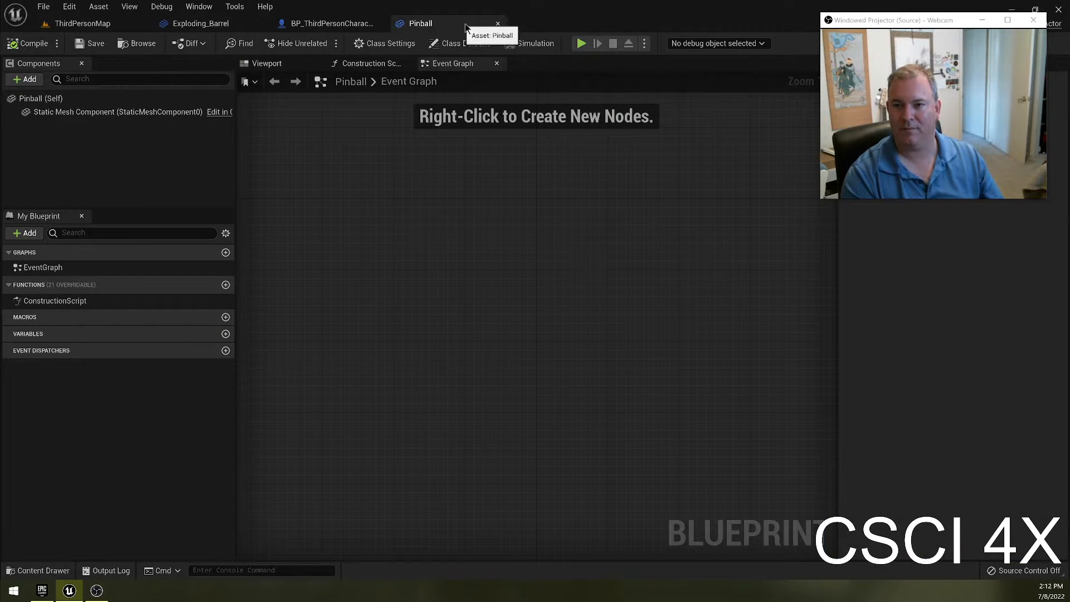
{"action": "left_click", "coordinate": [497, 24]}
Step: Add an Add World Offset (StaticMeshComponent) node from the For Each Loop's Array Element output
{"action": "right_click_drag", "start_coordinate": [481, 377], "coordinate": [523, 362]}
{"action": "right_click_drag", "start_coordinate": [649, 339], "coordinate": [550, 327]}
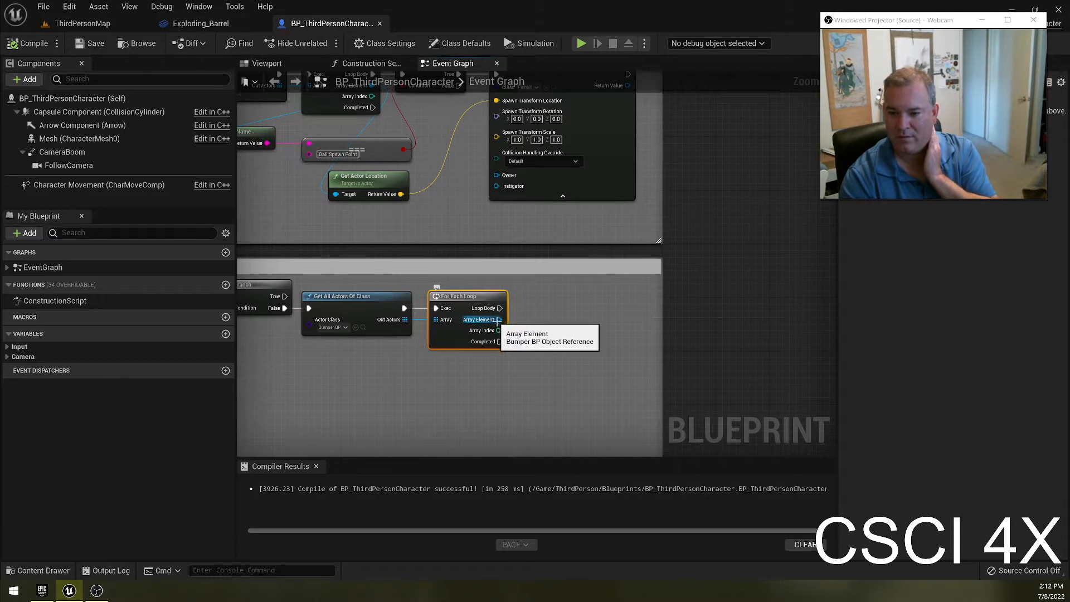
{"action": "left_click_drag", "start_coordinate": [499, 320], "coordinate": [525, 328]}
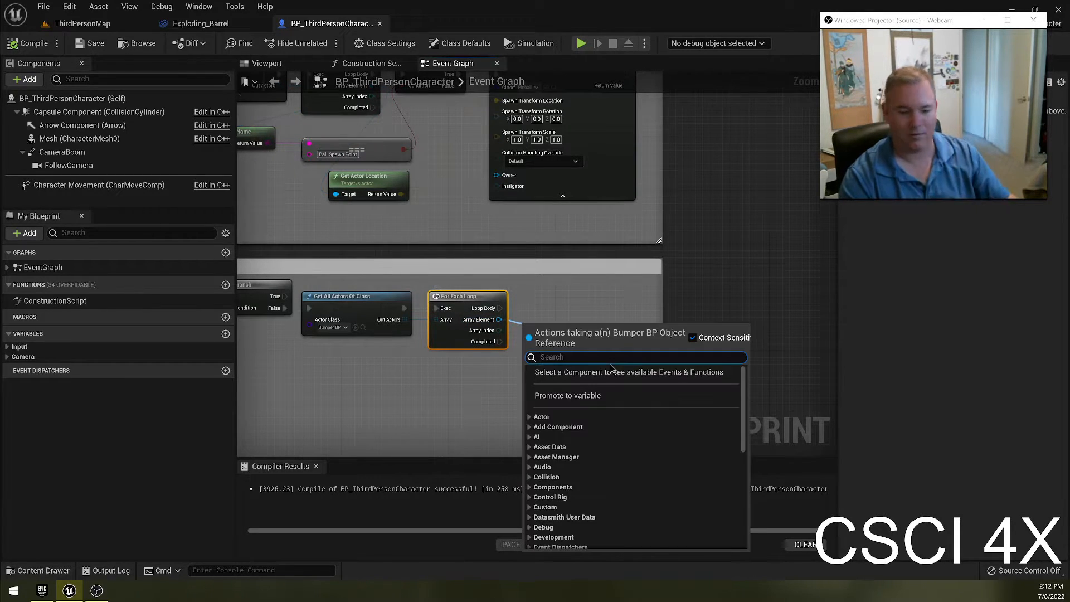
{"action": "type", "text": "set"}
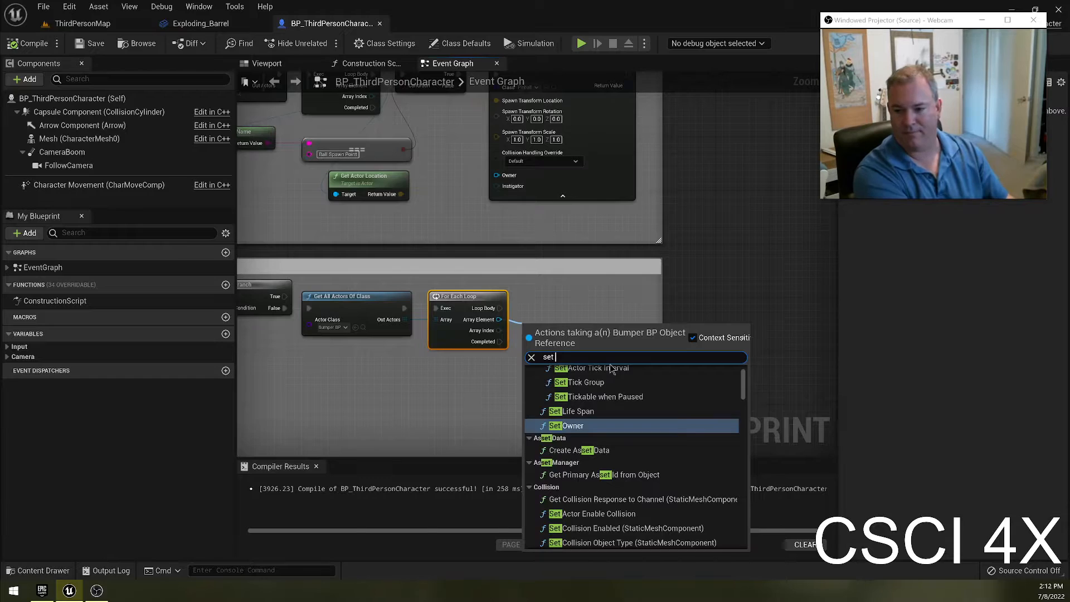
{"action": "type", "text": " world"}
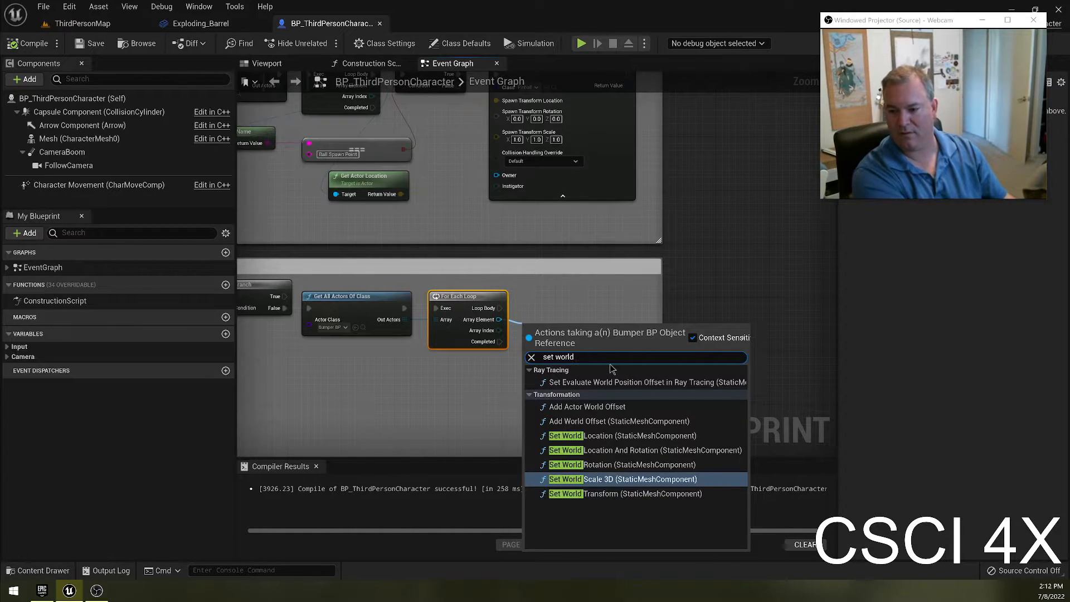
{"action": "left_click", "coordinate": [619, 420]}
Step: Arrange the Add World Offset and Static Mesh Component nodes around the For Each Loop and connect Loop Body to Add World Offset
{"action": "left_click_drag", "start_coordinate": [571, 323], "coordinate": [607, 298]}
{"action": "left_click_drag", "start_coordinate": [557, 333], "coordinate": [584, 293]}
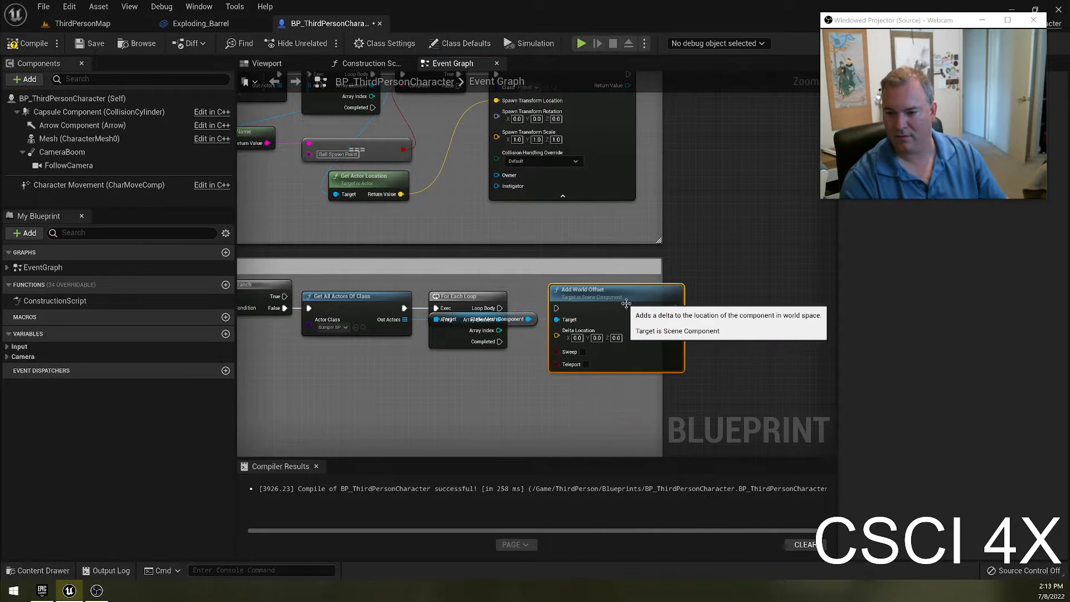
{"action": "left_click_drag", "start_coordinate": [527, 318], "coordinate": [514, 379]}
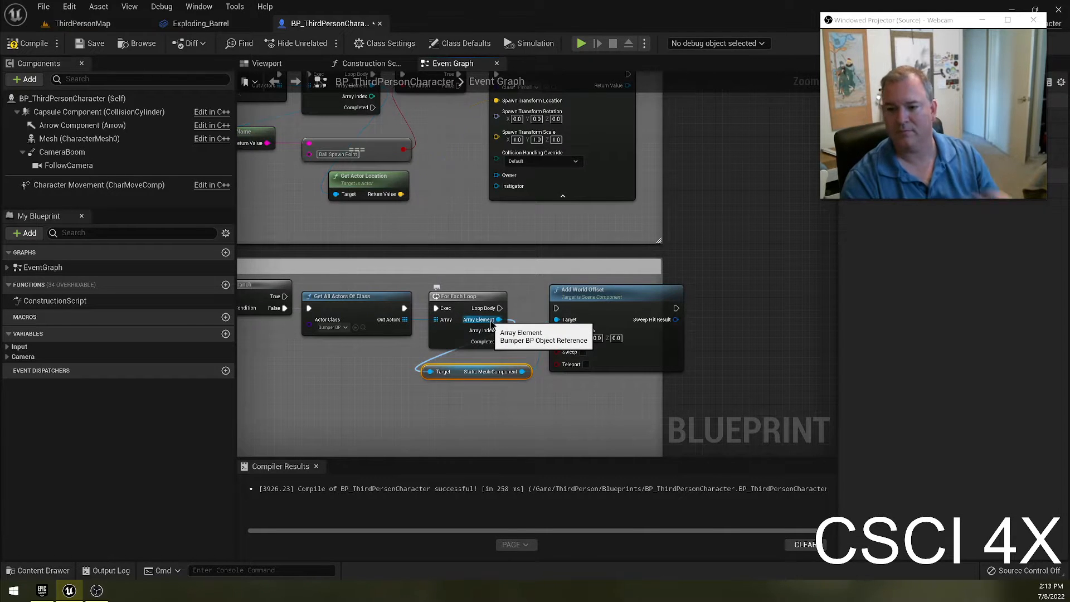
{"action": "left_click_drag", "start_coordinate": [499, 308], "coordinate": [556, 308]}
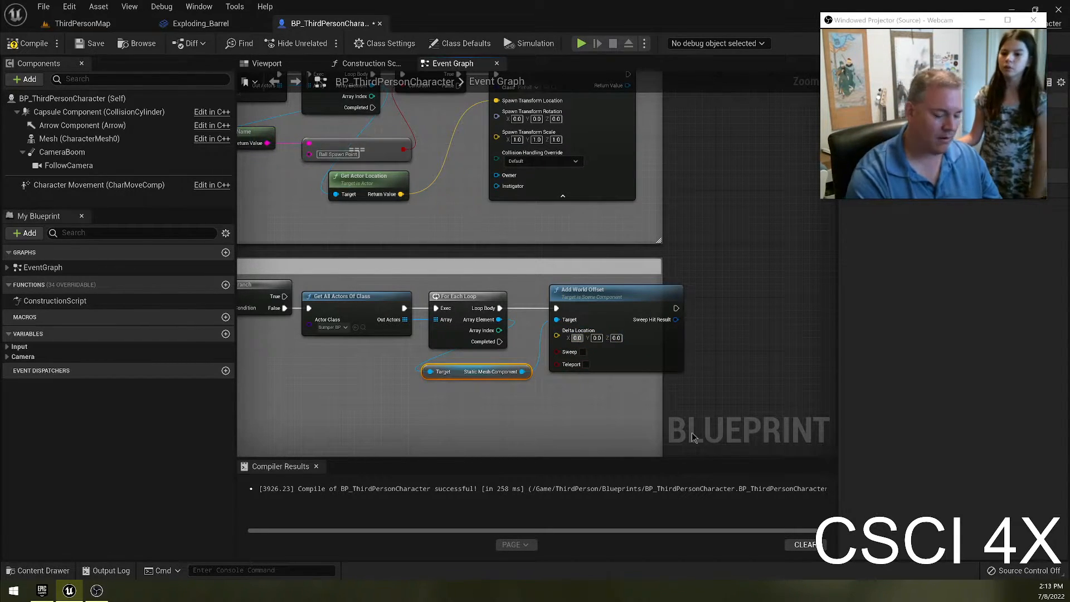
Step: Set the Add World Offset node's Delta Location X to 20 and compile the character blueprint
{"action": "type", "text": "20"}
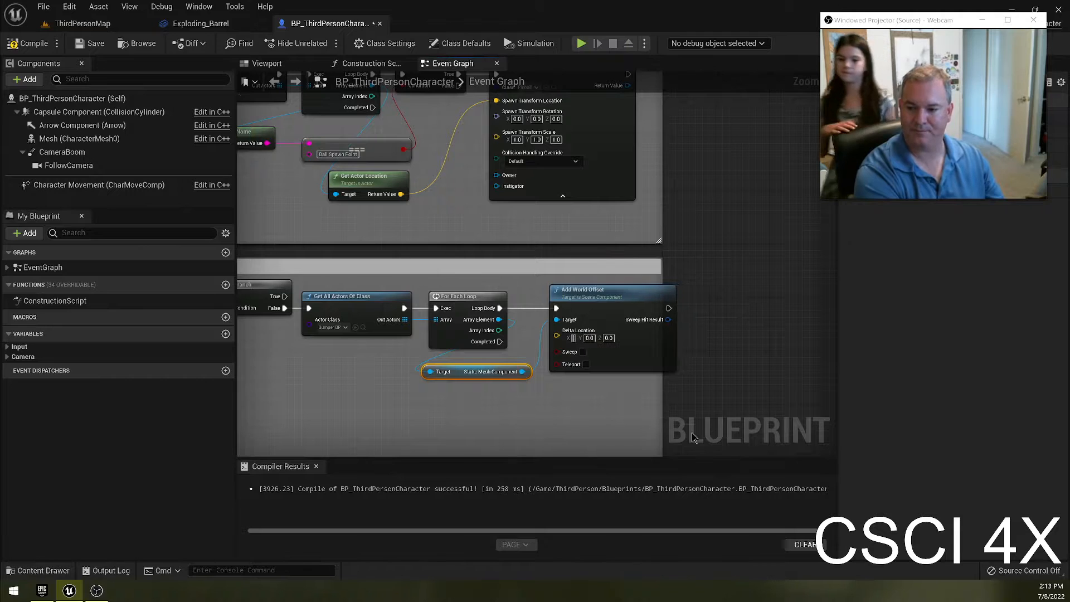
{"action": "key", "text": "Return"}
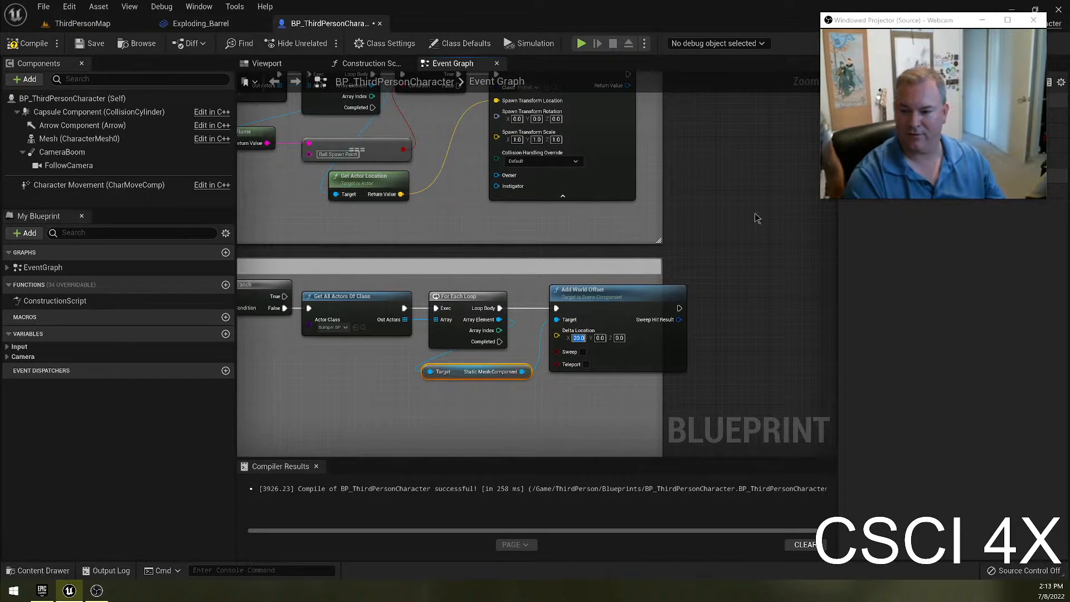
{"action": "left_click", "coordinate": [28, 43]}
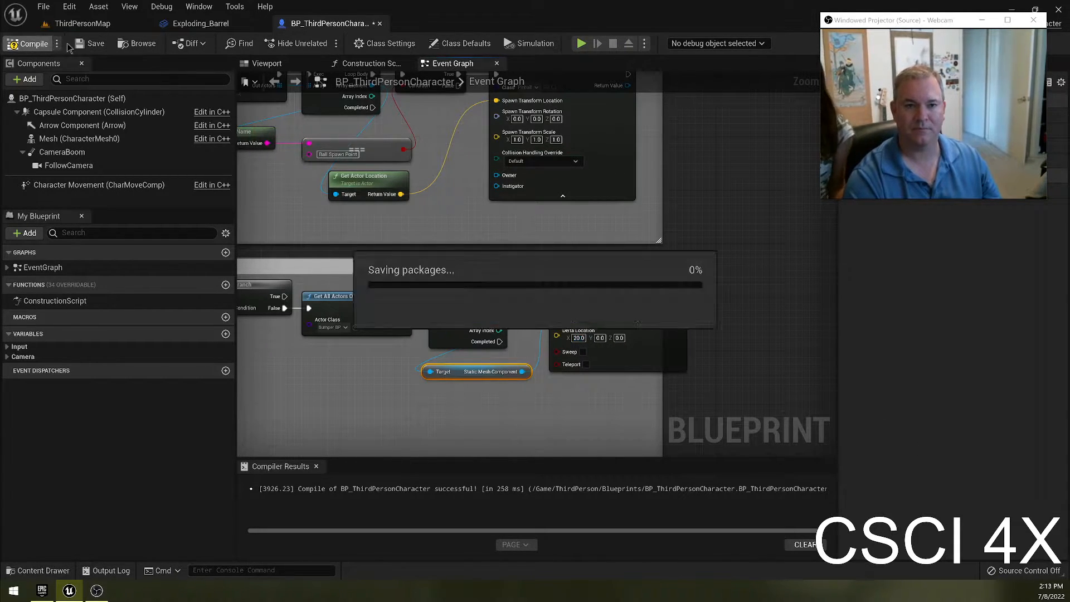
Step: Play-test ThirdPersonMap, running the character toward the pinball area to check the bumper movement, and stop the session
{"action": "left_click", "coordinate": [91, 25]}
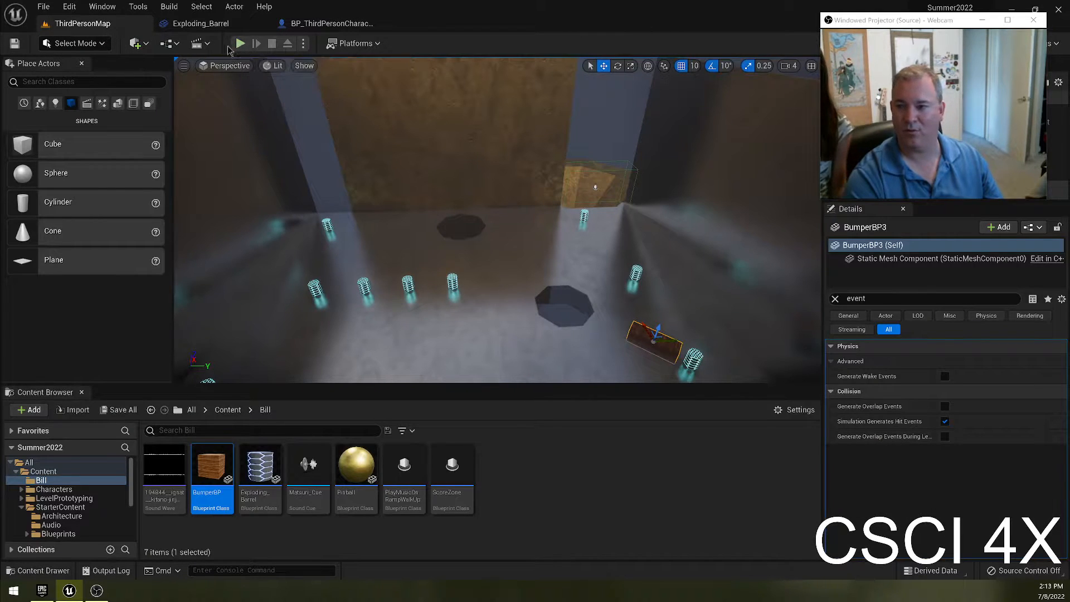
{"action": "left_click", "coordinate": [240, 44]}
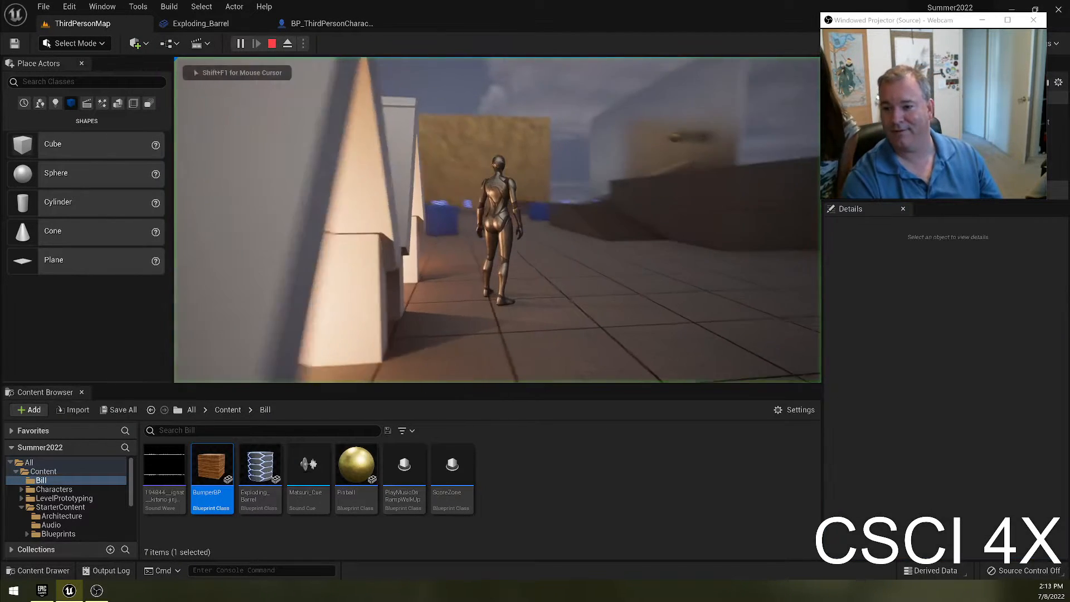
{"action": "key", "text": "w"}
{"action": "key", "text": "space"}
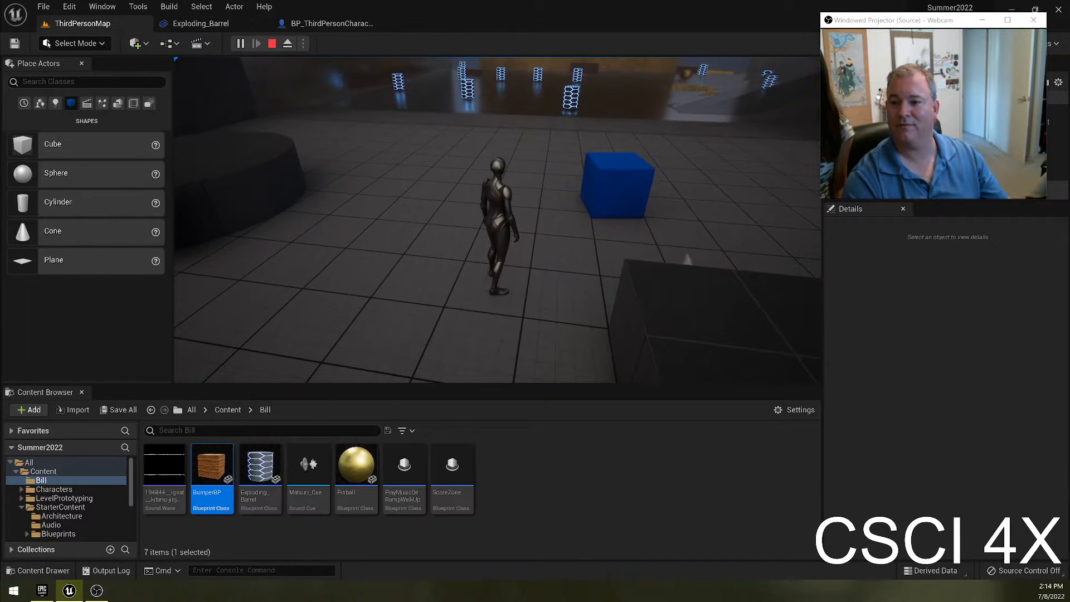
{"action": "key", "text": "w"}
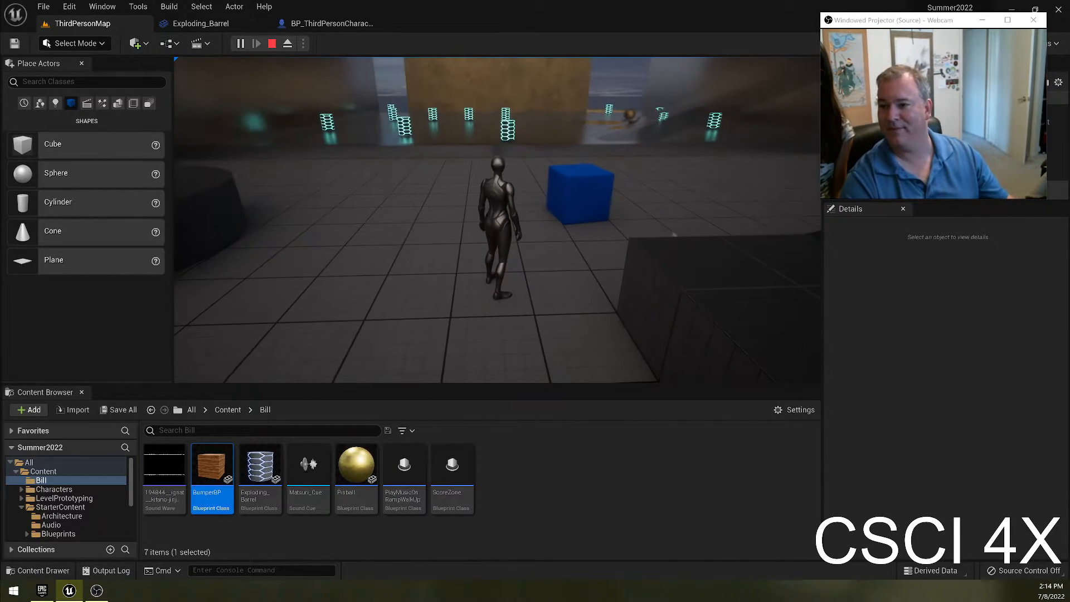
{"action": "key", "text": "Escape"}
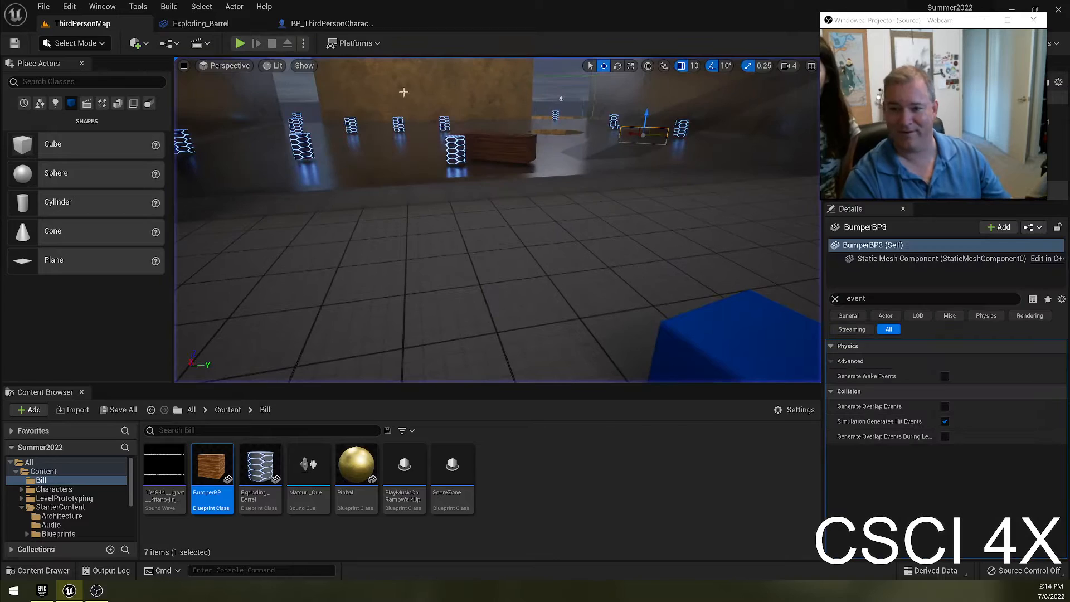
Step: Run a second play session, watch the pinballs and bumpers from in front of the table, and stop it
{"action": "left_click", "coordinate": [241, 43]}
{"action": "key", "text": "w"}
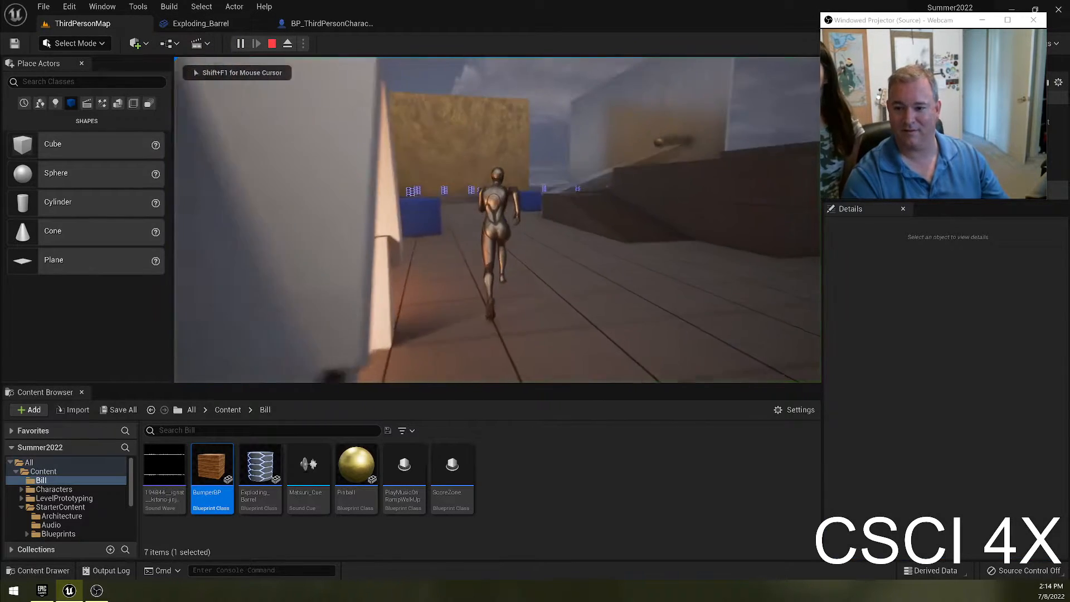
{"action": "key", "text": "w"}
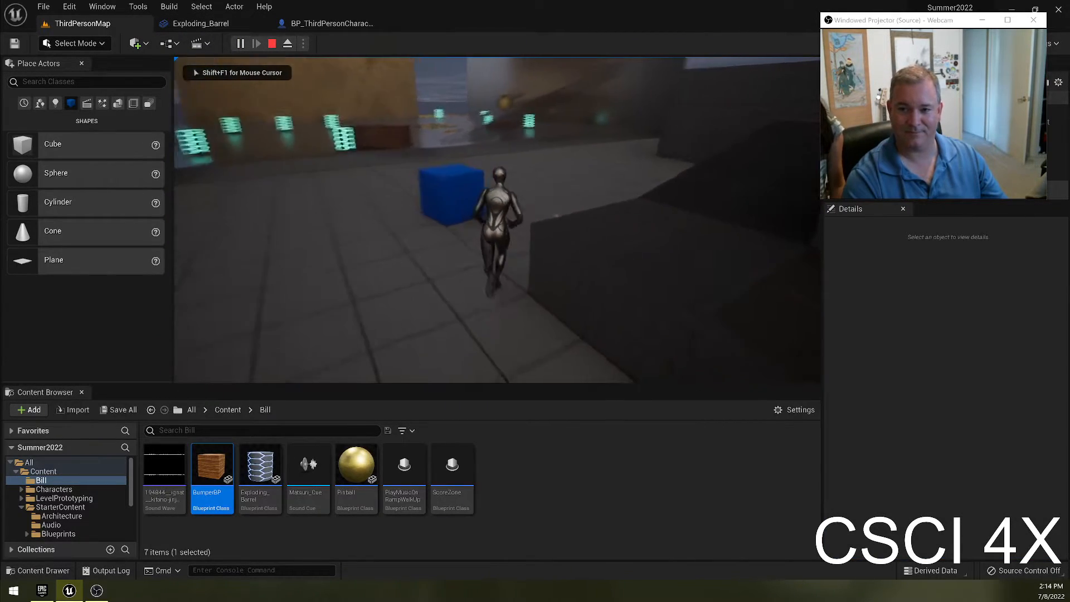
{"action": "key", "text": "w"}
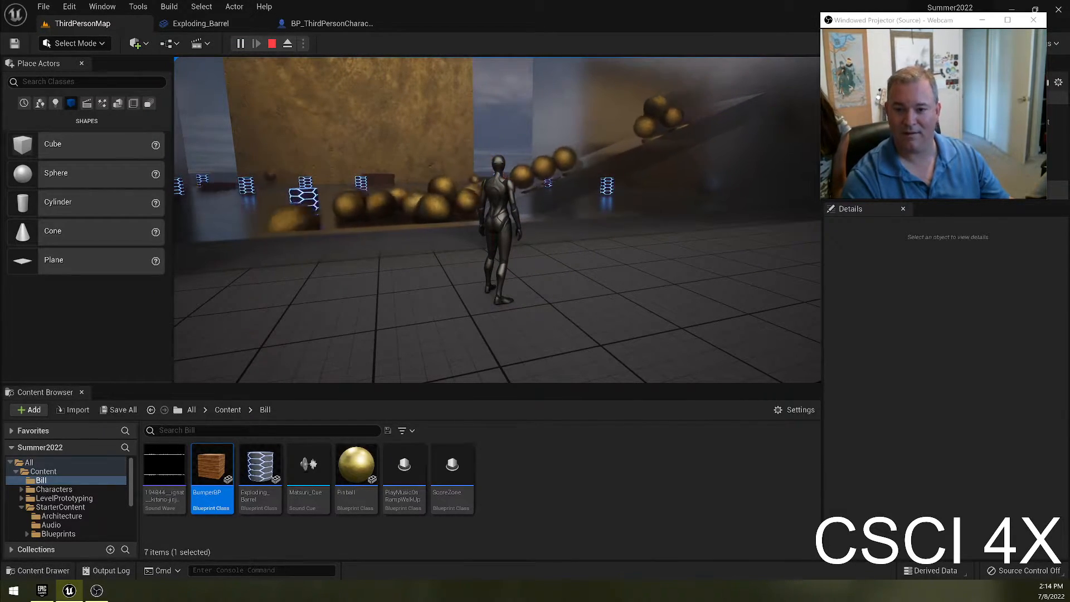
{"action": "key", "text": "Escape"}
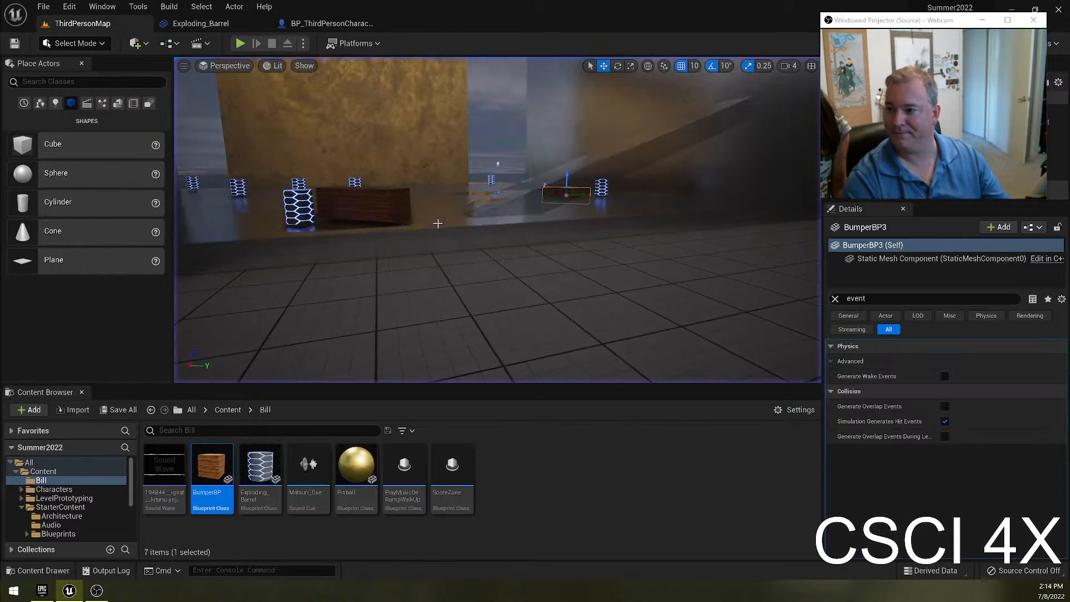
Step: Raise the BumperBP2 and BumperBP3 actors slightly off the pinball table floor
{"action": "right_click_drag", "start_coordinate": [474, 195], "coordinate": [313, 212]}
{"action": "left_click", "coordinate": [317, 182]}
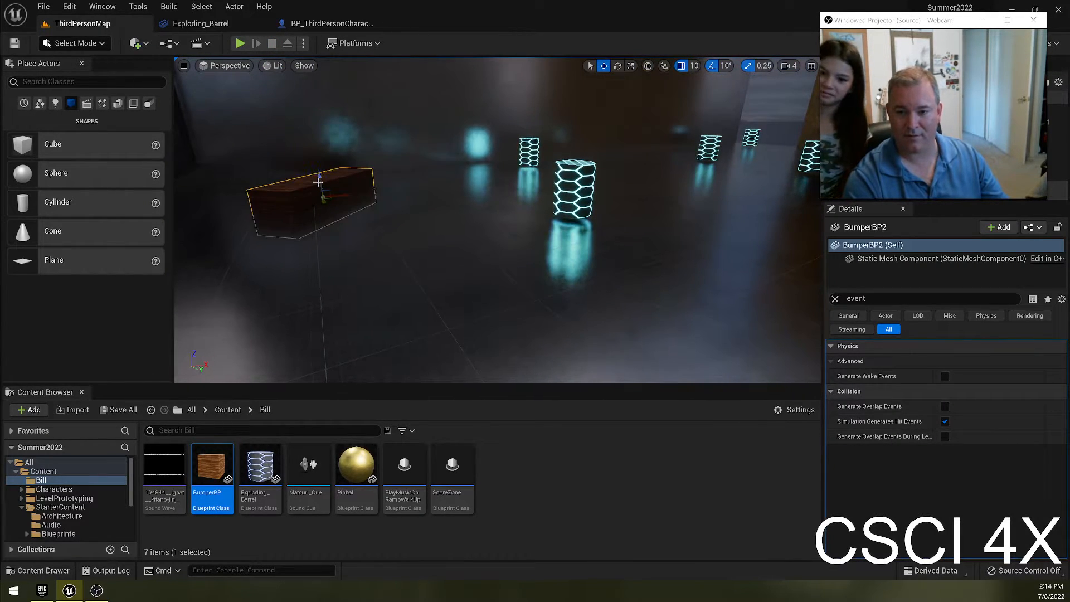
{"action": "left_click_drag", "start_coordinate": [321, 178], "coordinate": [308, 143]}
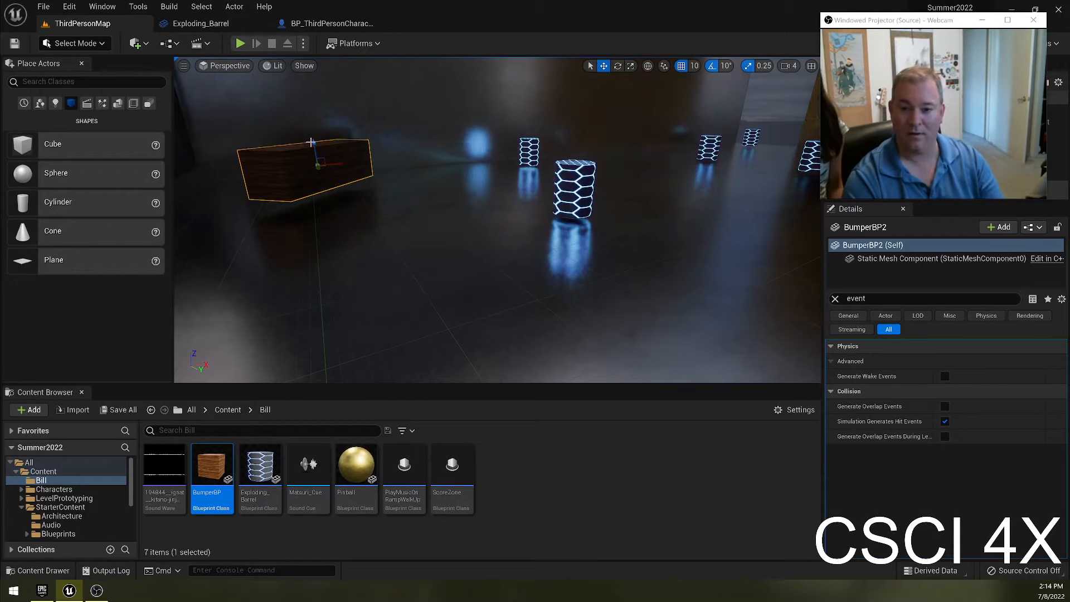
{"action": "right_click_drag", "start_coordinate": [312, 143], "coordinate": [501, 125]}
{"action": "right_click_drag", "start_coordinate": [373, 245], "coordinate": [474, 255]}
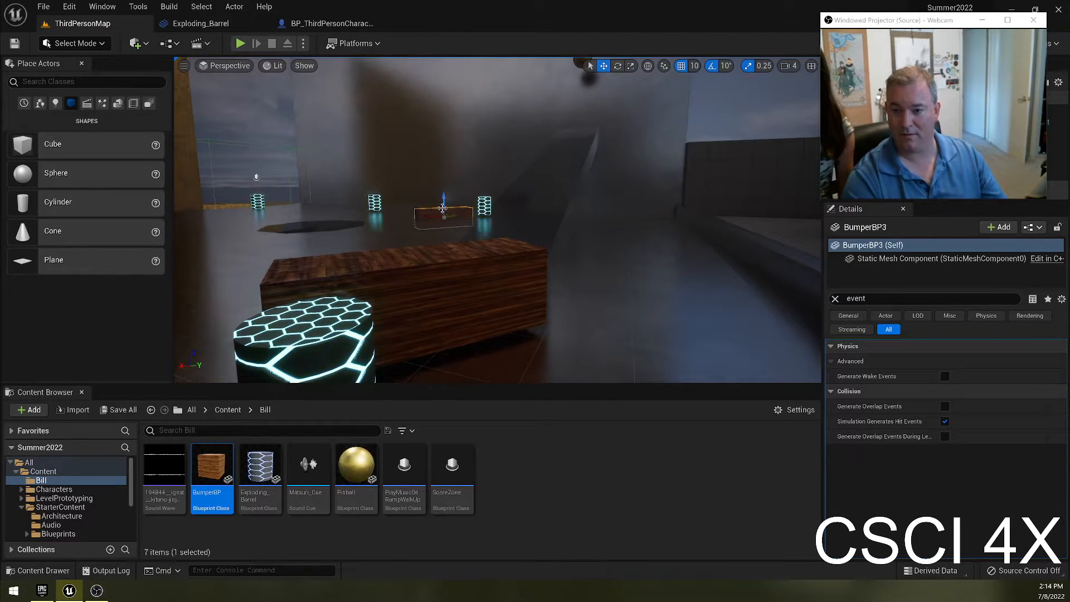
{"action": "mouse_move", "coordinate": [444, 202]}
{"action": "left_mouse_down"}
{"action": "mouse_move", "coordinate": [440, 174]}
{"action": "mouse_move", "coordinate": [433, 207]}
{"action": "left_mouse_up"}
{"action": "right_click_drag", "start_coordinate": [413, 301], "coordinate": [78, 310]}
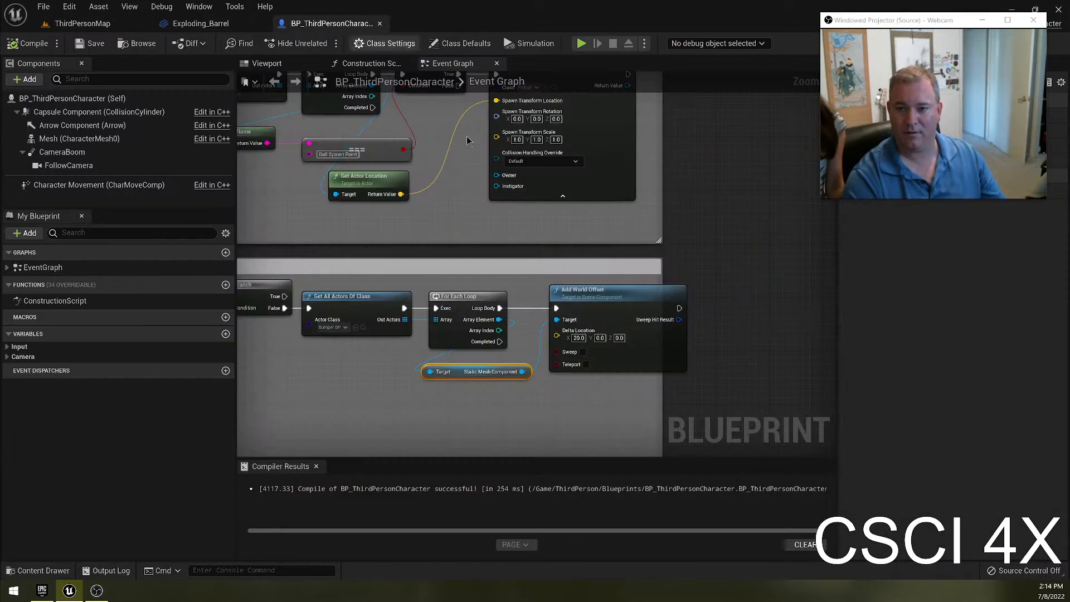
Step: Add a Float variable named Bumper Speed to the BP_ThirdPersonCharacter blueprint
{"action": "left_click", "coordinate": [332, 23]}
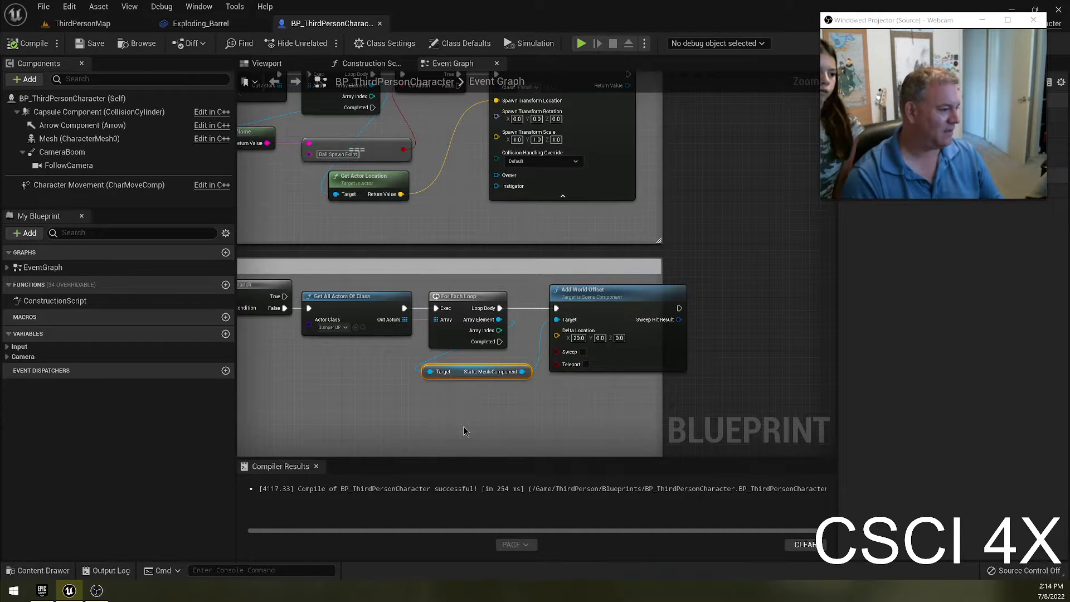
{"action": "left_click", "coordinate": [598, 289]}
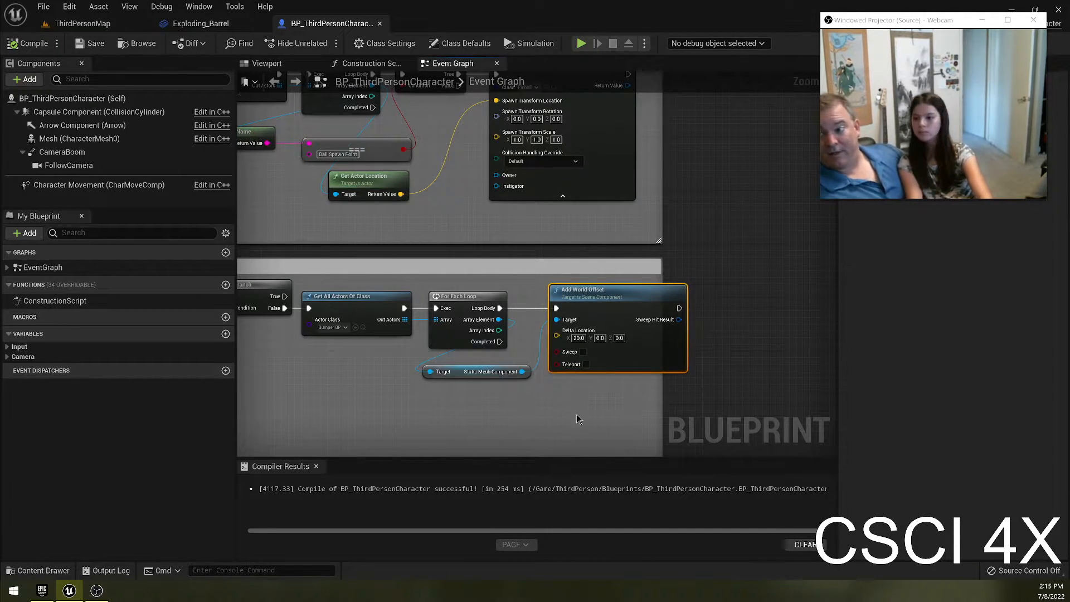
{"action": "right_click_drag", "start_coordinate": [514, 406], "coordinate": [620, 362]}
{"action": "right_click_drag", "start_coordinate": [458, 331], "coordinate": [510, 339]}
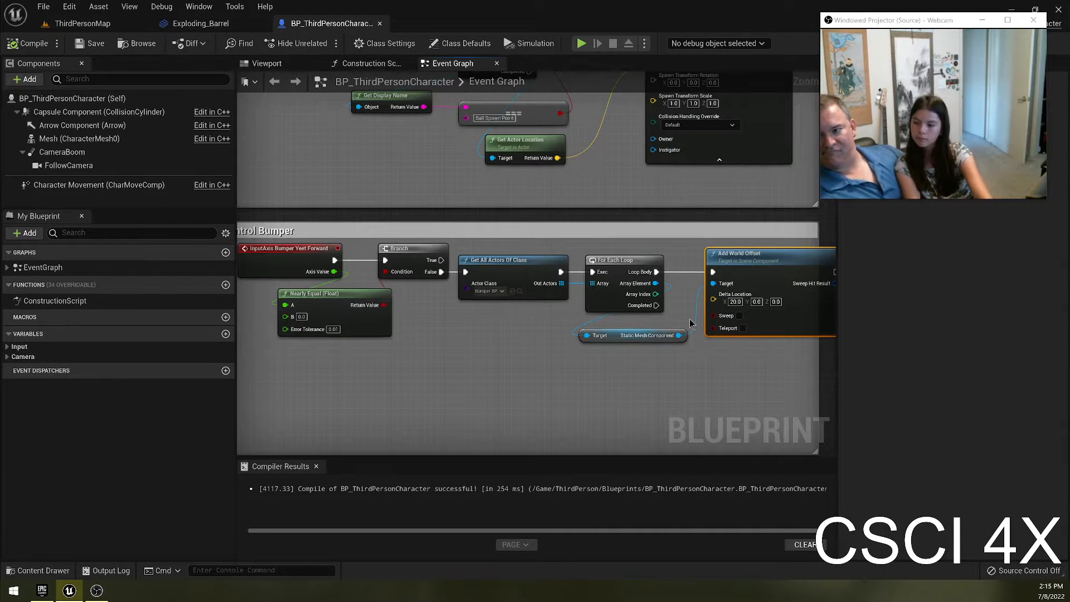
{"action": "right_click_drag", "start_coordinate": [562, 375], "coordinate": [551, 353]}
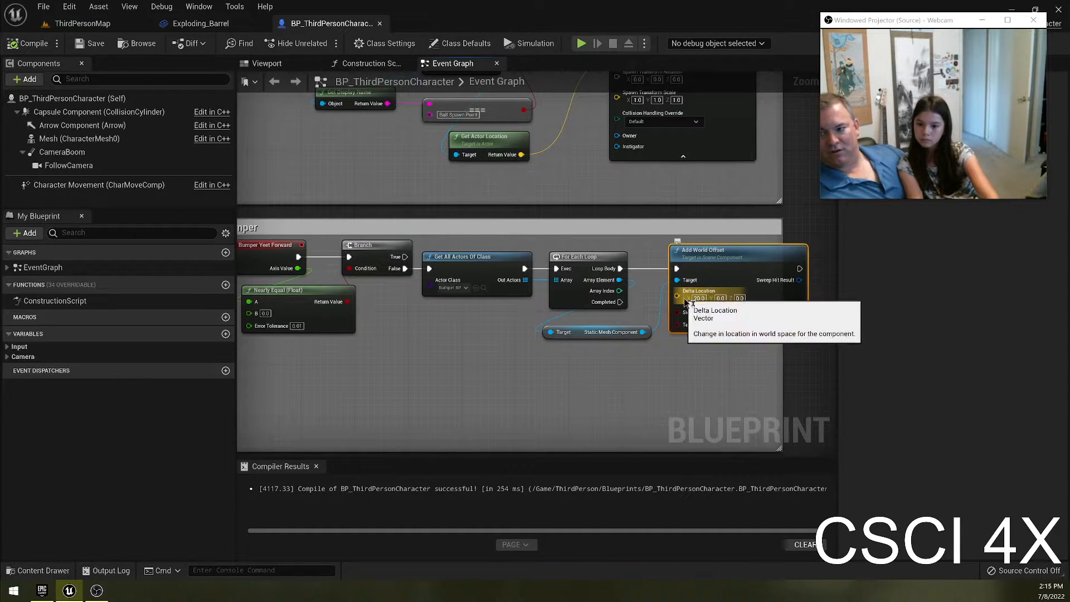
{"action": "right_click_drag", "start_coordinate": [639, 377], "coordinate": [676, 362]}
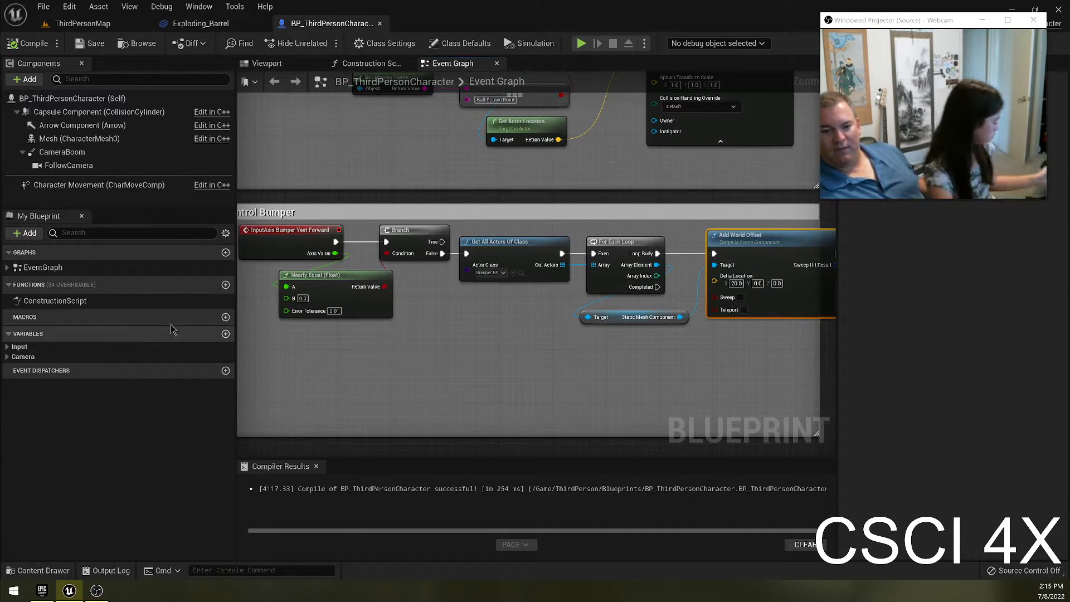
{"action": "left_click", "coordinate": [225, 334]}
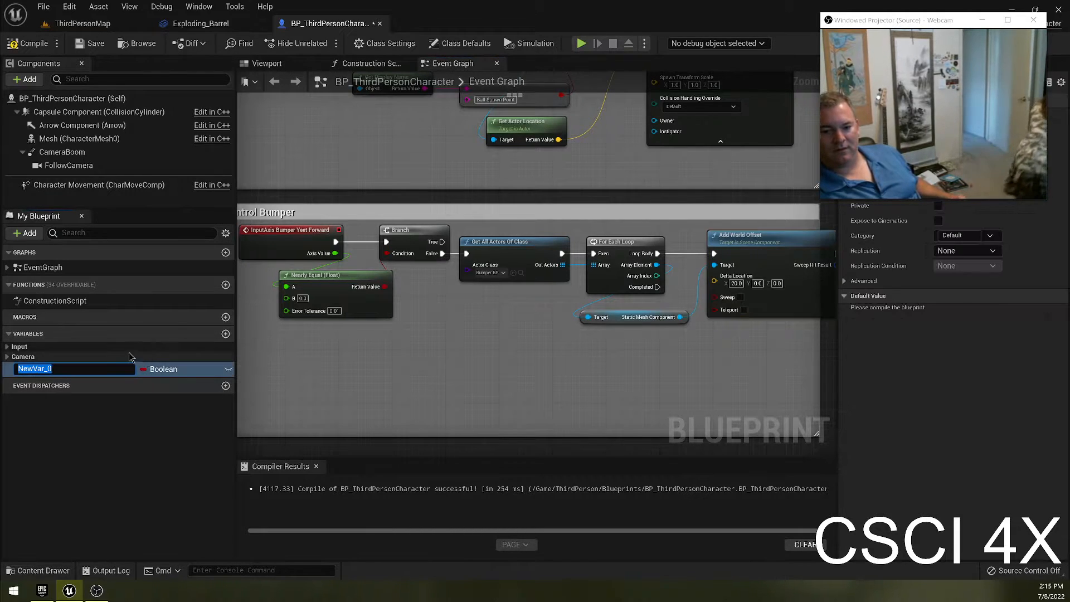
{"action": "type", "text": "B"}
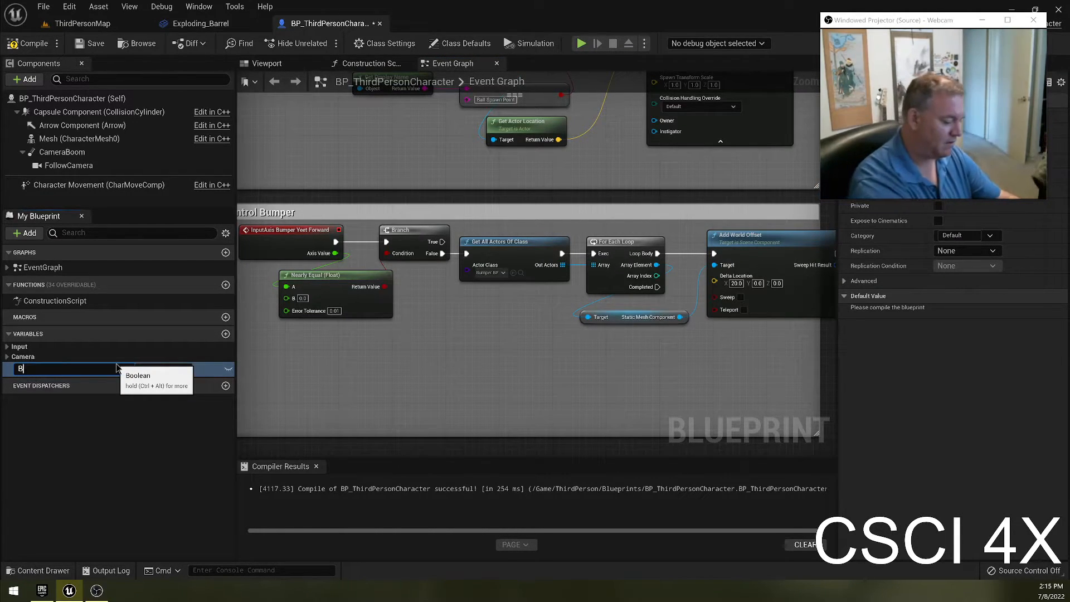
{"action": "type", "text": "umper Speed"}
{"action": "key", "text": "Return"}
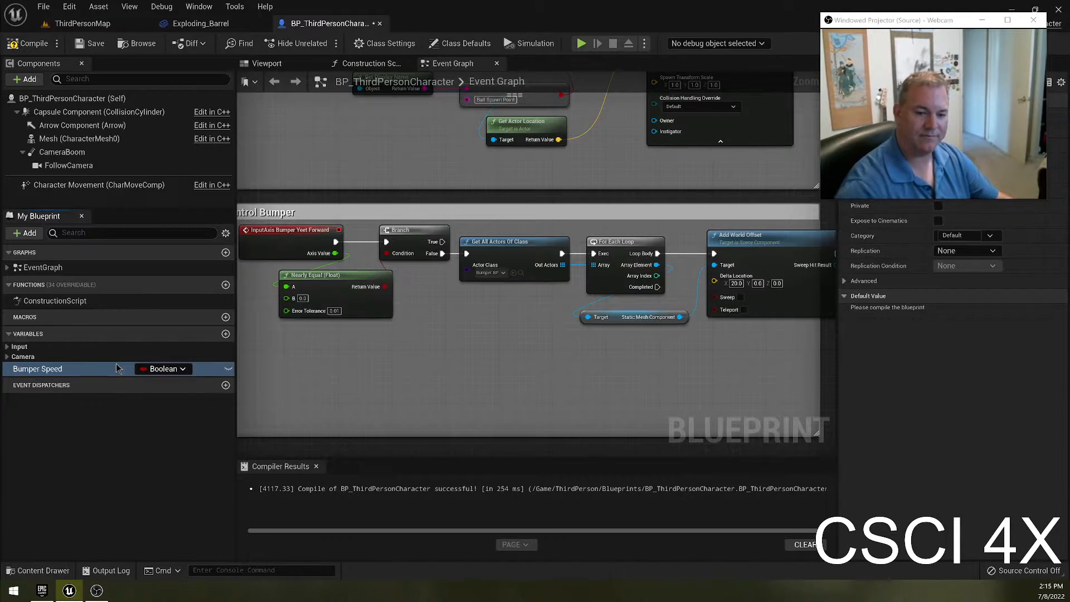
{"action": "left_click", "coordinate": [154, 372]}
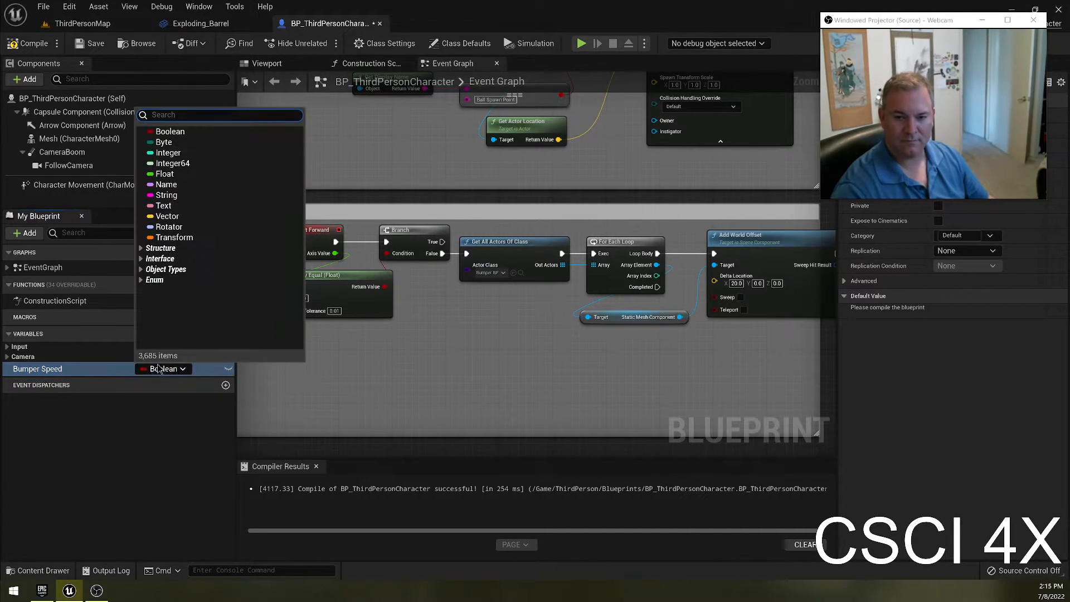
{"action": "left_click", "coordinate": [164, 174]}
Step: Add a multiply node that multiplies the Bumper Yeet Forward event's Axis Value by the Bumper Speed variable
{"action": "right_click_drag", "start_coordinate": [392, 335], "coordinate": [410, 310]}
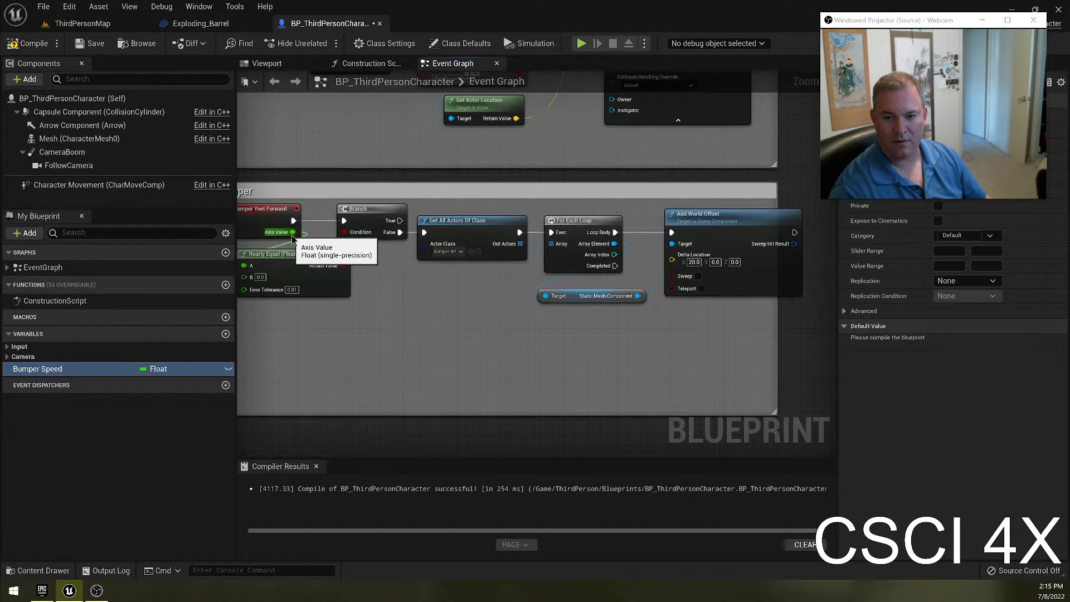
{"action": "left_click_drag", "start_coordinate": [292, 232], "coordinate": [390, 299]}
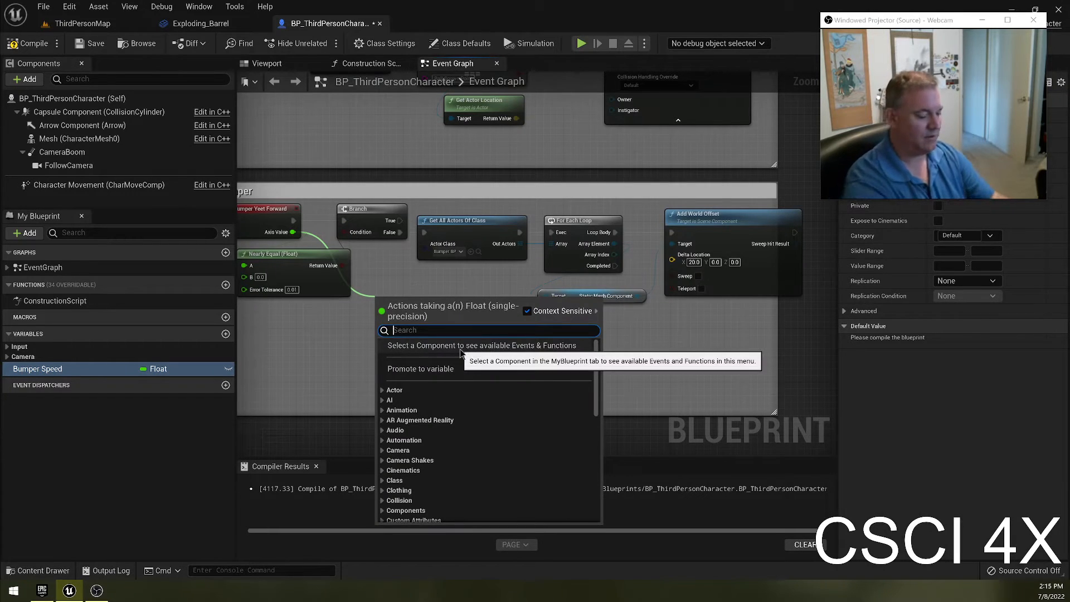
{"action": "type", "text": "*"}
{"action": "key", "text": "Return"}
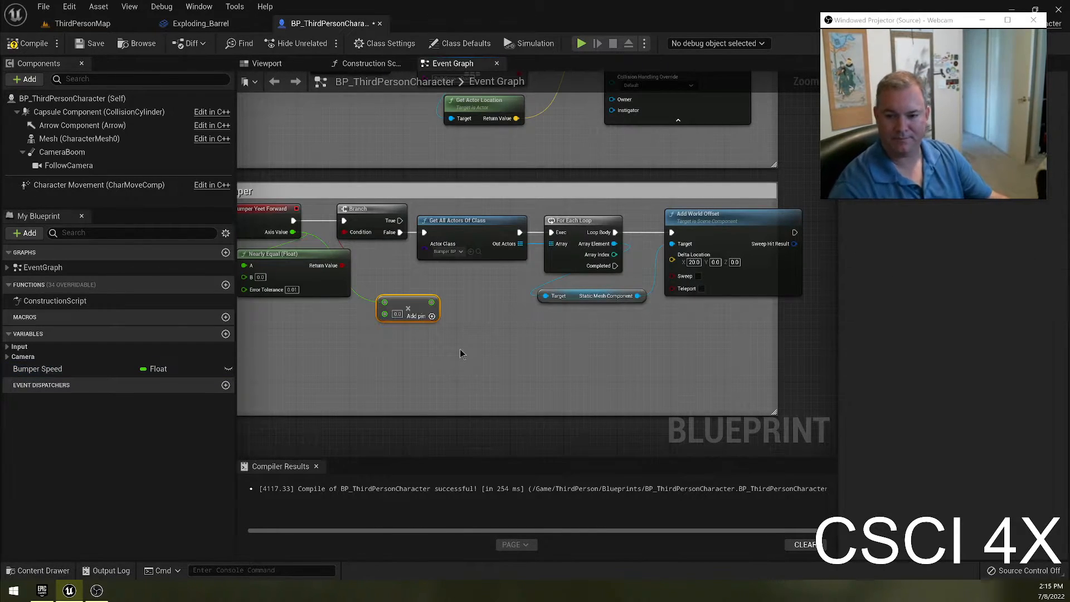
{"action": "left_click_drag", "start_coordinate": [400, 299], "coordinate": [427, 300]}
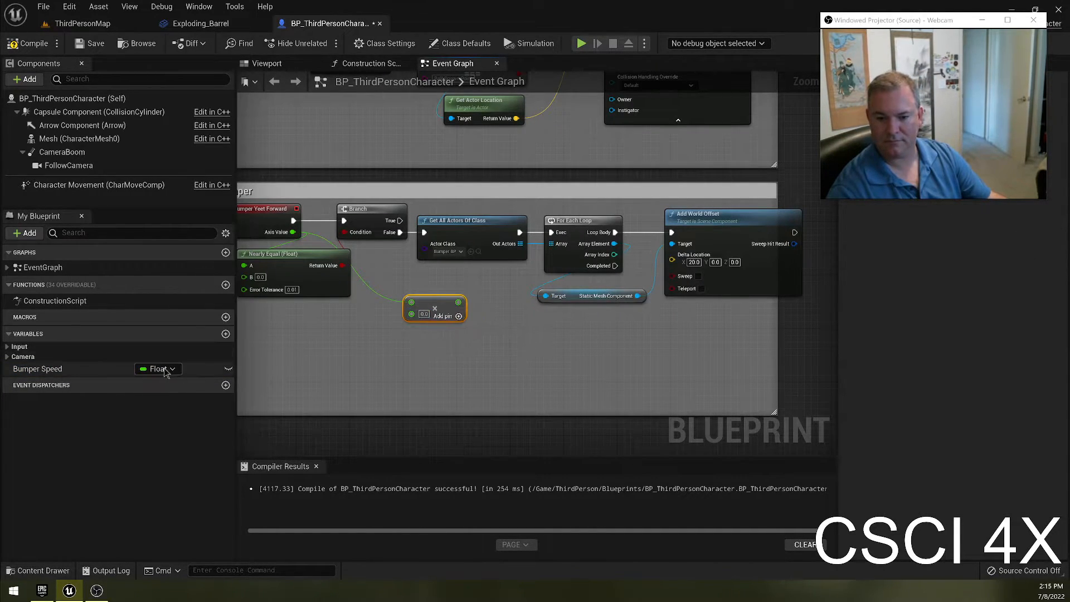
{"action": "left_click_drag", "start_coordinate": [164, 369], "coordinate": [411, 314]}
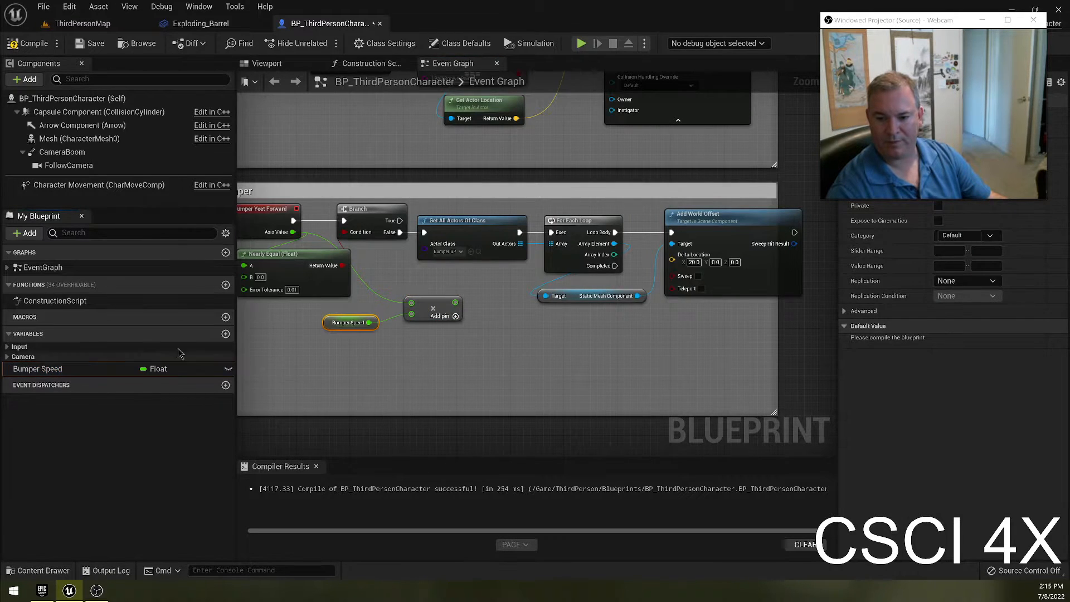
Step: Compile the blueprint and set Bumper Speed's default value to 20
{"action": "left_click", "coordinate": [55, 48]}
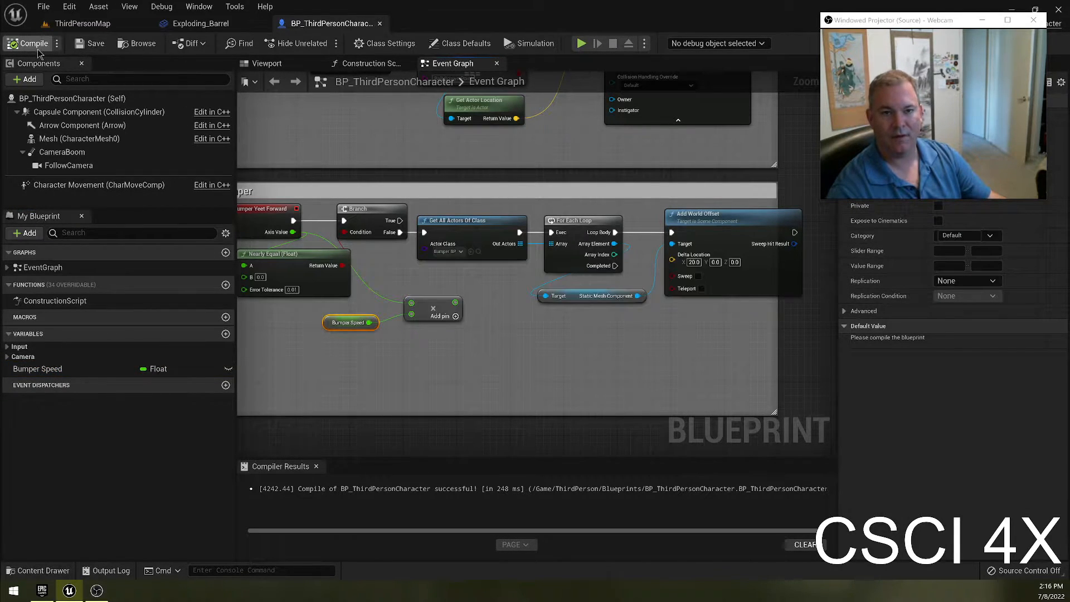
{"action": "left_click", "coordinate": [50, 369]}
{"action": "left_click", "coordinate": [947, 341]}
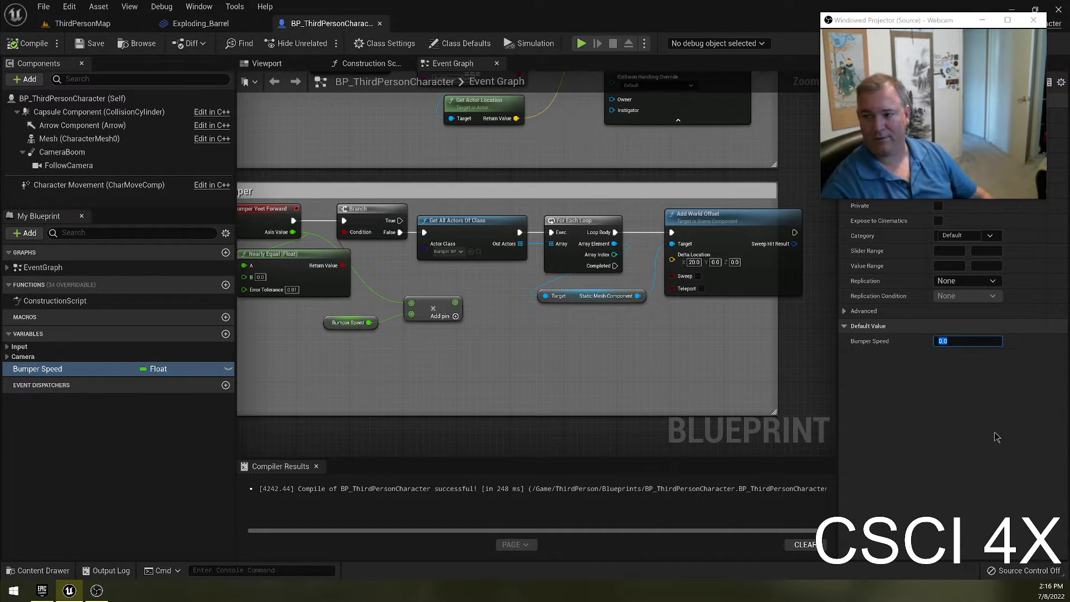
{"action": "type", "text": "20"}
{"action": "key", "text": "Return"}
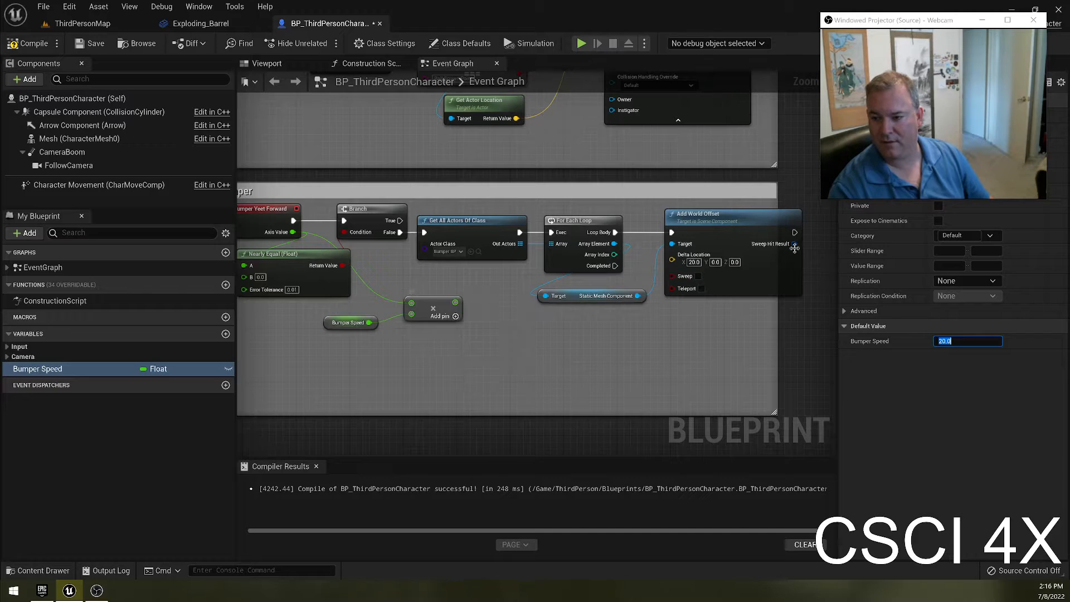
Step: Split the Add World Offset node's Delta Location pin and connect the multiply result to Delta Location X
{"action": "right_click", "coordinate": [710, 260]}
{"action": "left_click", "coordinate": [746, 302]}
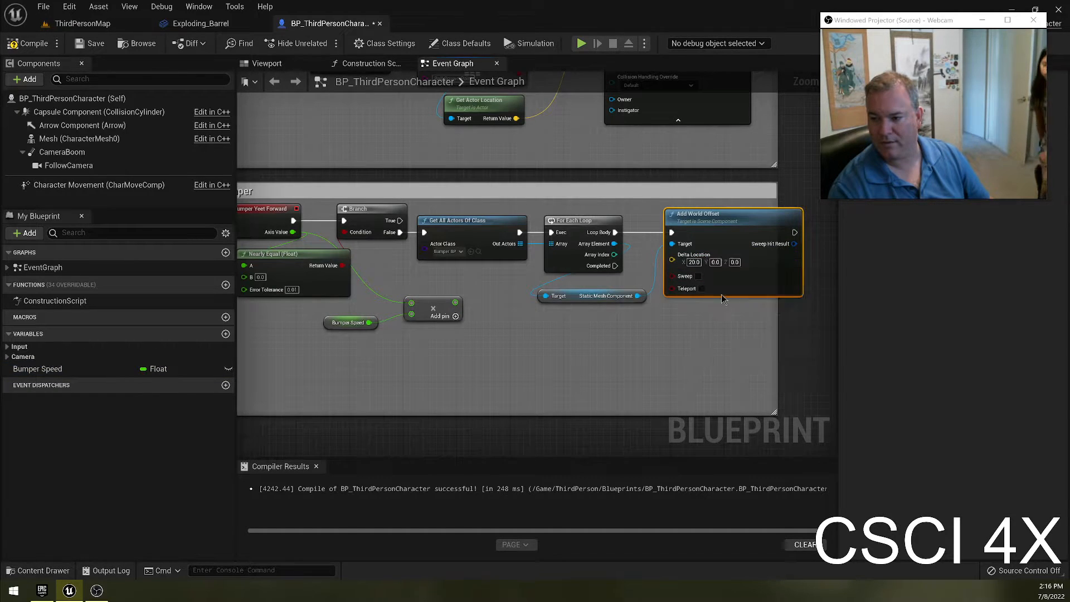
{"action": "left_click_drag", "start_coordinate": [455, 302], "coordinate": [672, 255]}
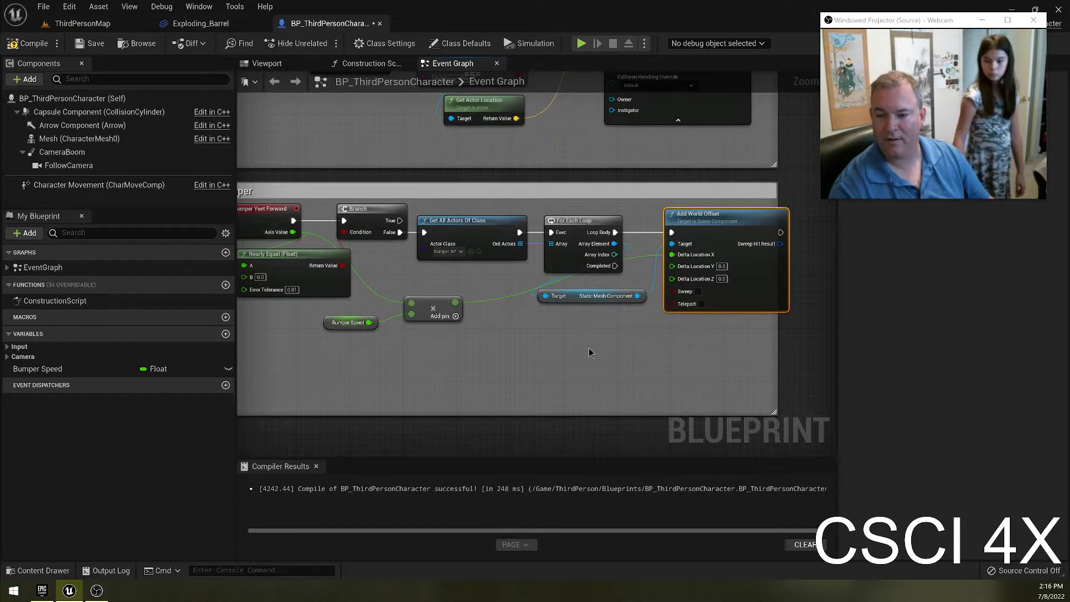
{"action": "right_click_drag", "start_coordinate": [399, 353], "coordinate": [465, 366]}
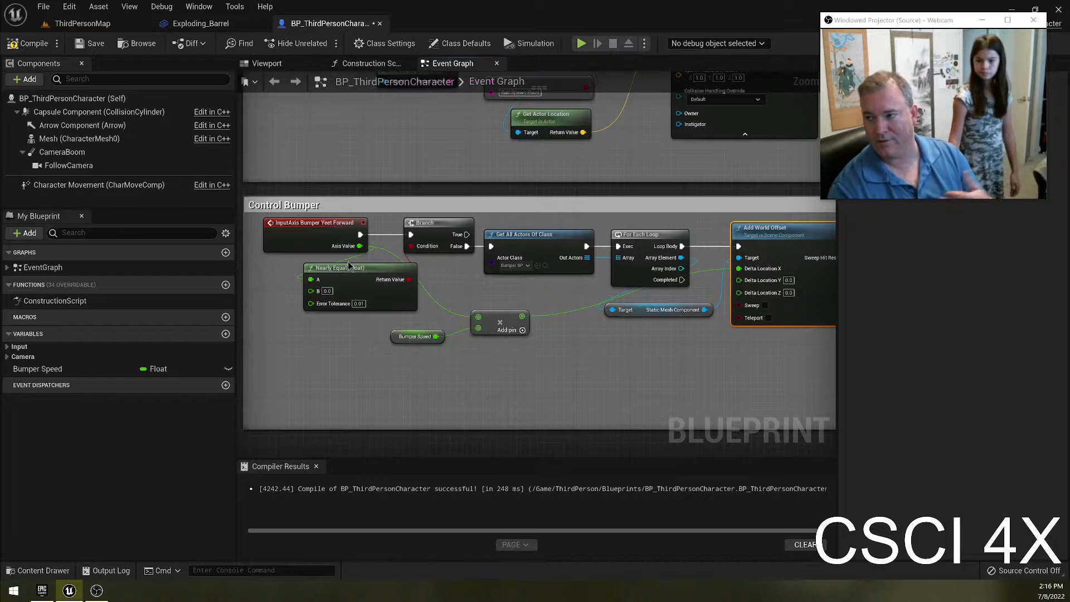
{"action": "left_click_drag", "start_coordinate": [404, 321], "coordinate": [611, 349]}
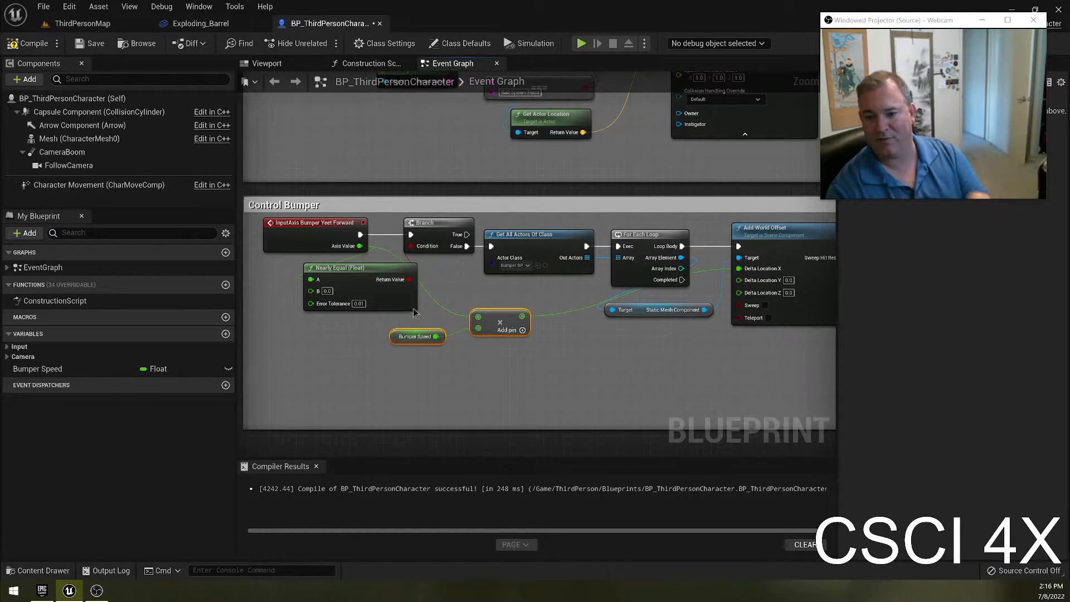
{"action": "left_click_drag", "start_coordinate": [472, 344], "coordinate": [499, 333]}
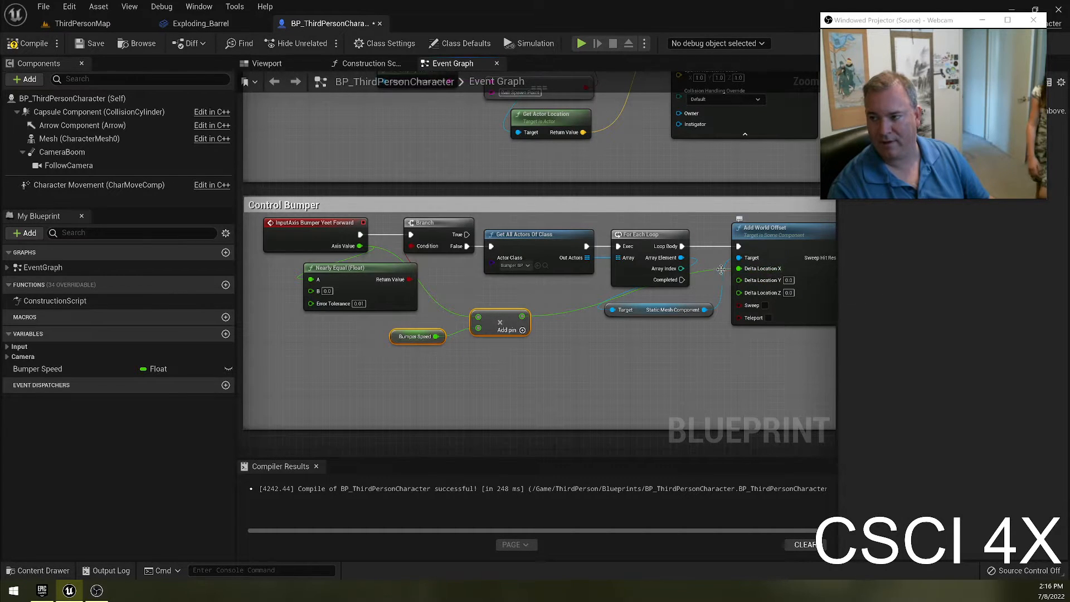
Step: Play the ThirdPersonMap level, walk the character forward to test the bumper movement, and stop the play session
{"action": "left_click", "coordinate": [82, 24]}
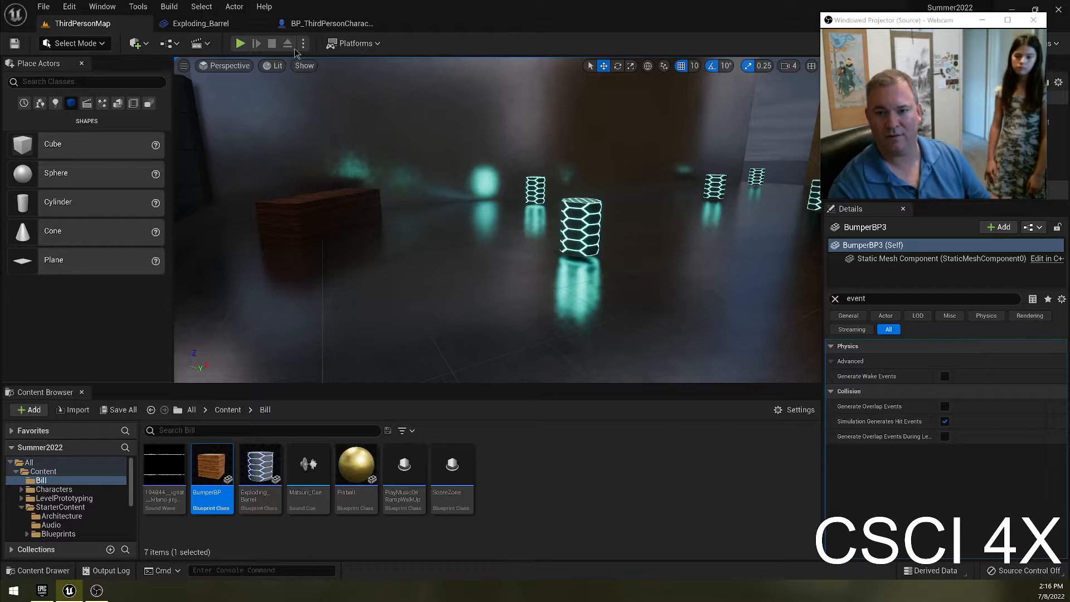
{"action": "left_click", "coordinate": [240, 43]}
{"action": "left_click", "coordinate": [362, 135]}
{"action": "key", "text": "w"}
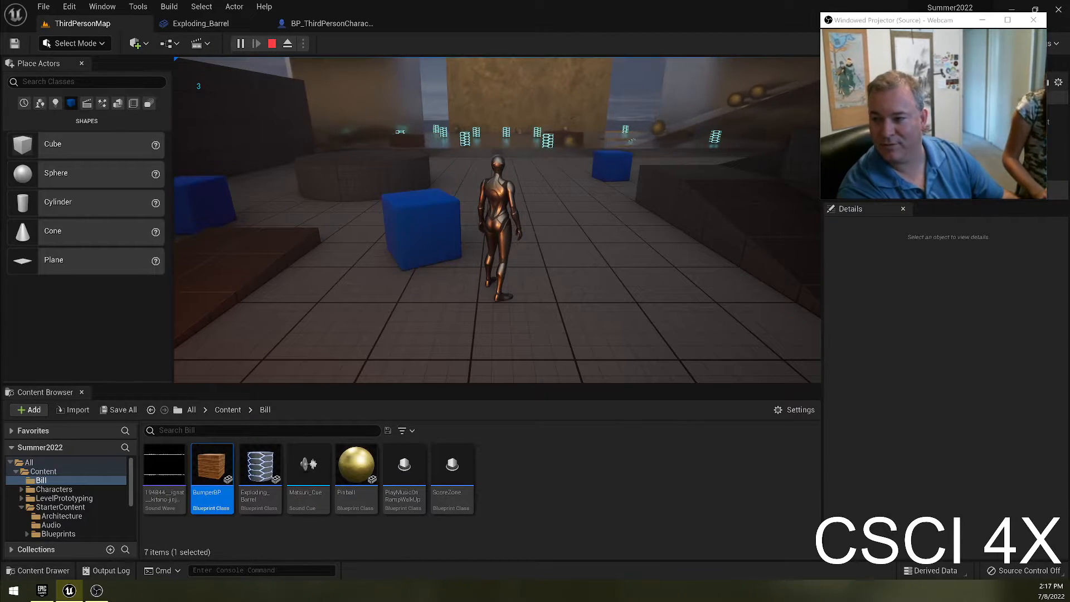
{"action": "key", "text": "Escape"}
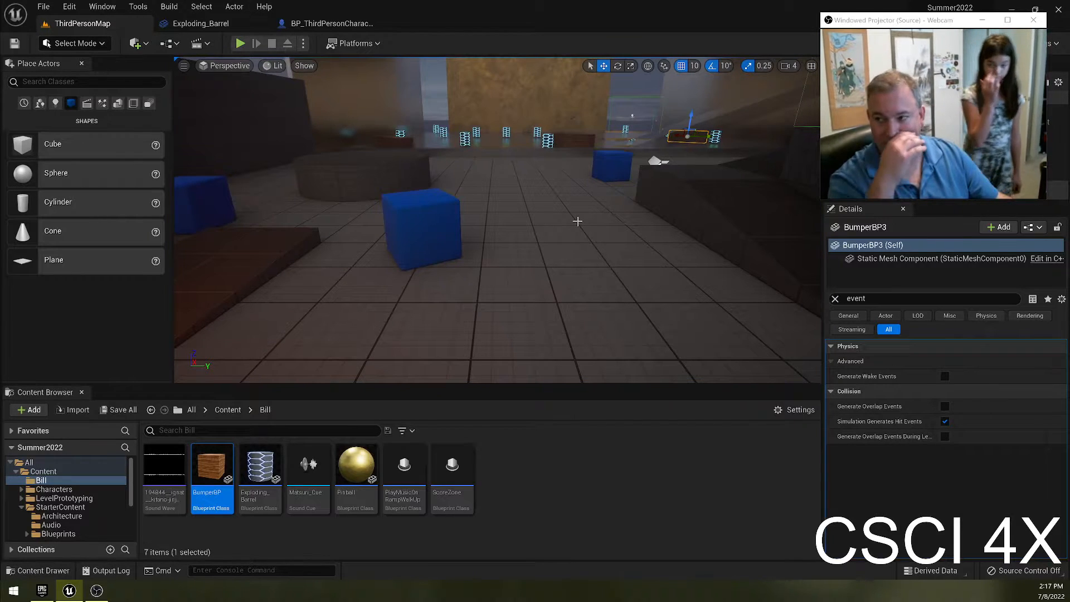
Step: Return to the BP_ThirdPersonCharacter event graph and examine the Control Bumper nodes from the Branch to Add World Offset
{"action": "left_click", "coordinate": [306, 28]}
{"action": "right_click_drag", "start_coordinate": [420, 416], "coordinate": [404, 318]}
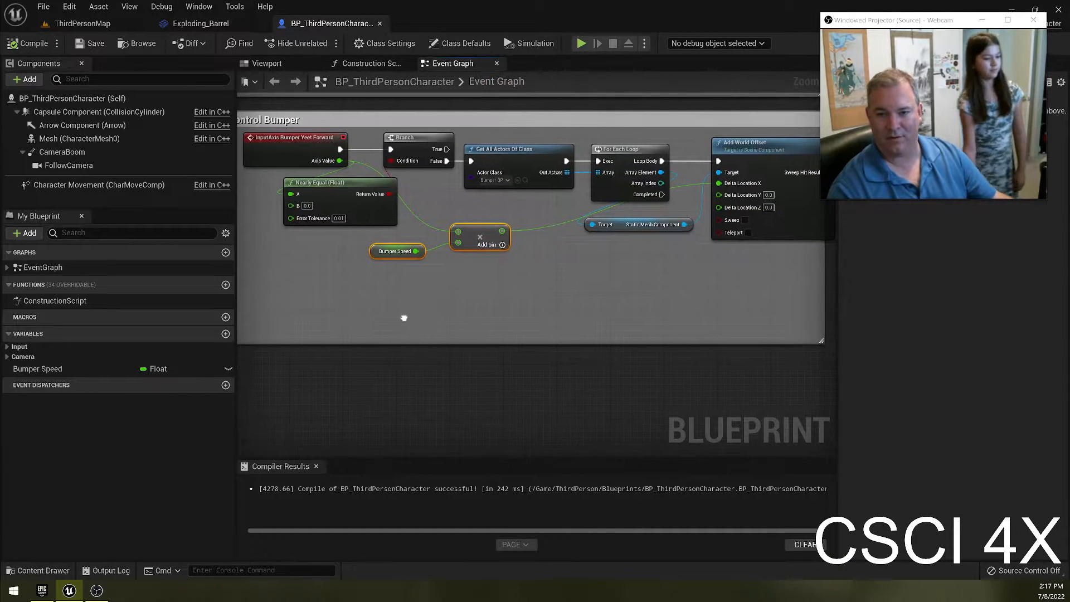
{"action": "right_click_drag", "start_coordinate": [520, 330], "coordinate": [528, 353]}
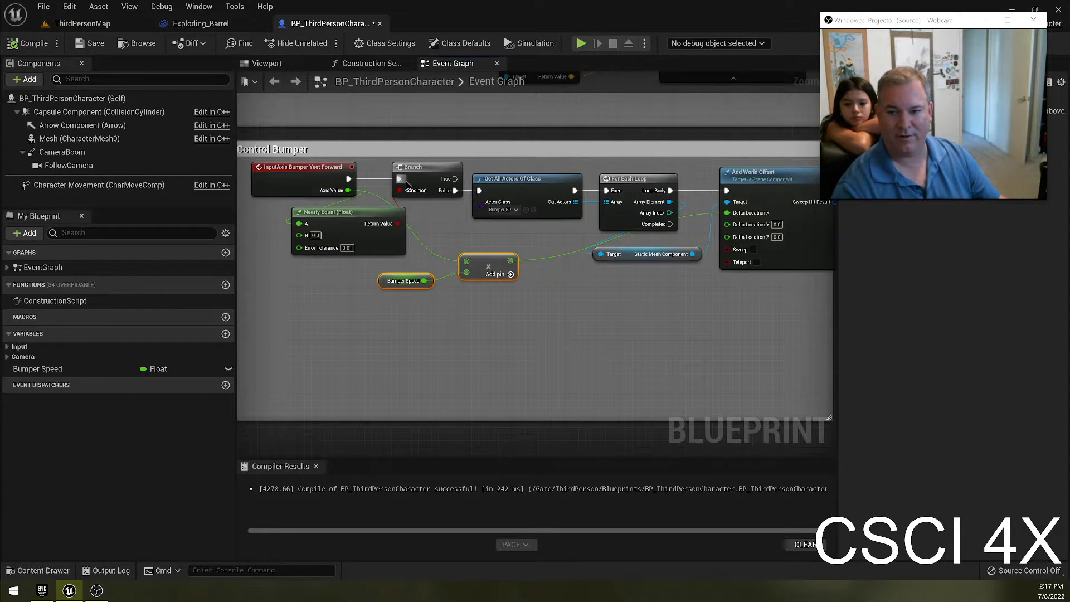
{"action": "left_click_drag", "start_coordinate": [456, 180], "coordinate": [529, 149]}
{"action": "left_click", "coordinate": [422, 317]}
{"action": "left_click", "coordinate": [422, 320]}
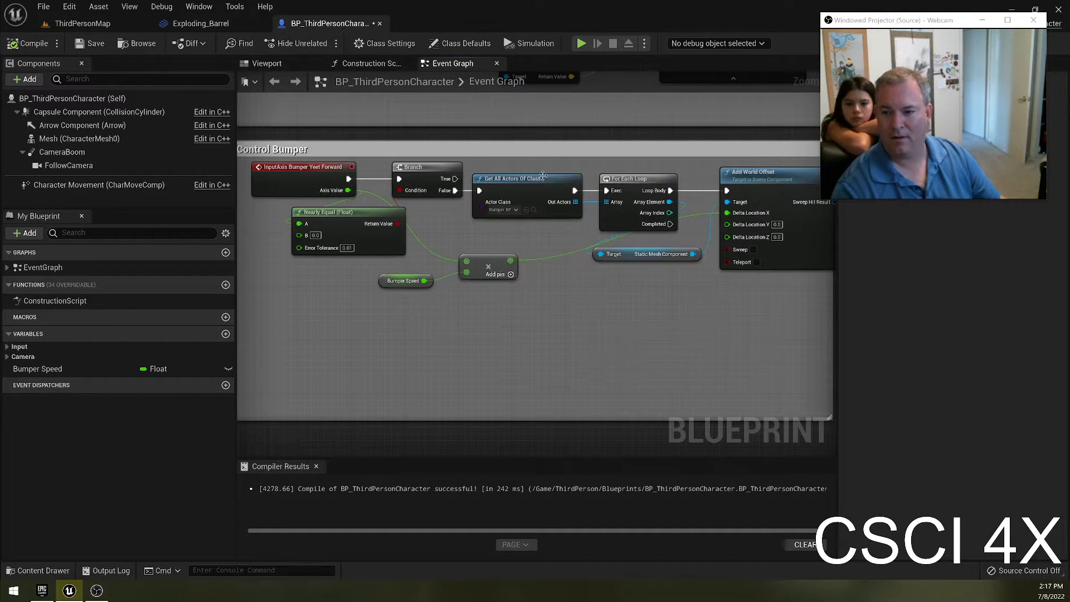
{"action": "left_click_drag", "start_coordinate": [527, 168], "coordinate": [495, 256]}
{"action": "right_click_drag", "start_coordinate": [617, 312], "coordinate": [508, 340]}
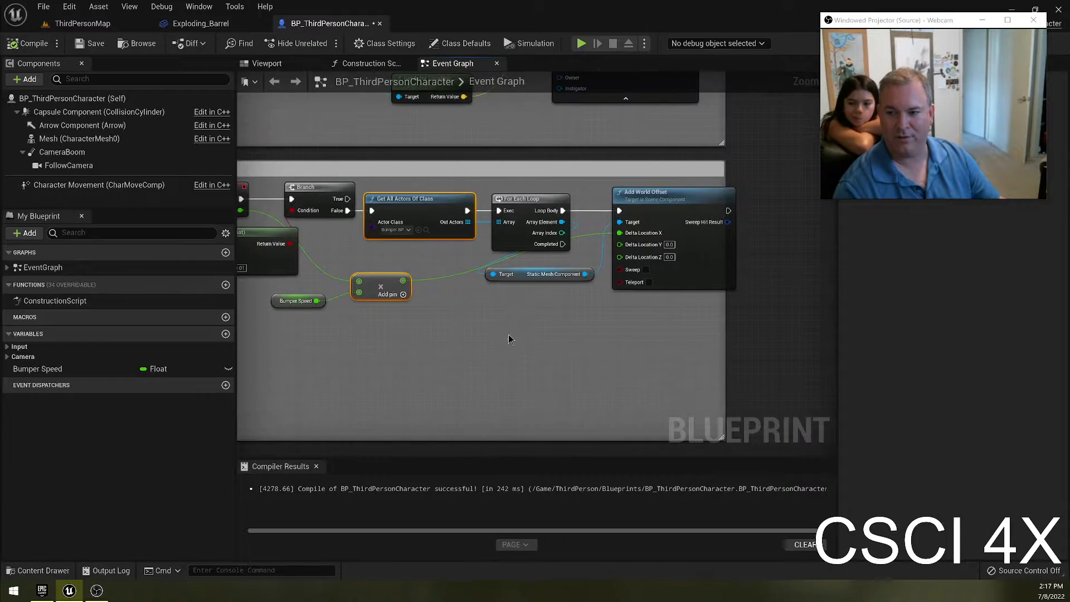
Step: Widen the Control Bumper comment box so that it encloses the whole Add World Offset node
{"action": "left_click_drag", "start_coordinate": [505, 173], "coordinate": [517, 225]}
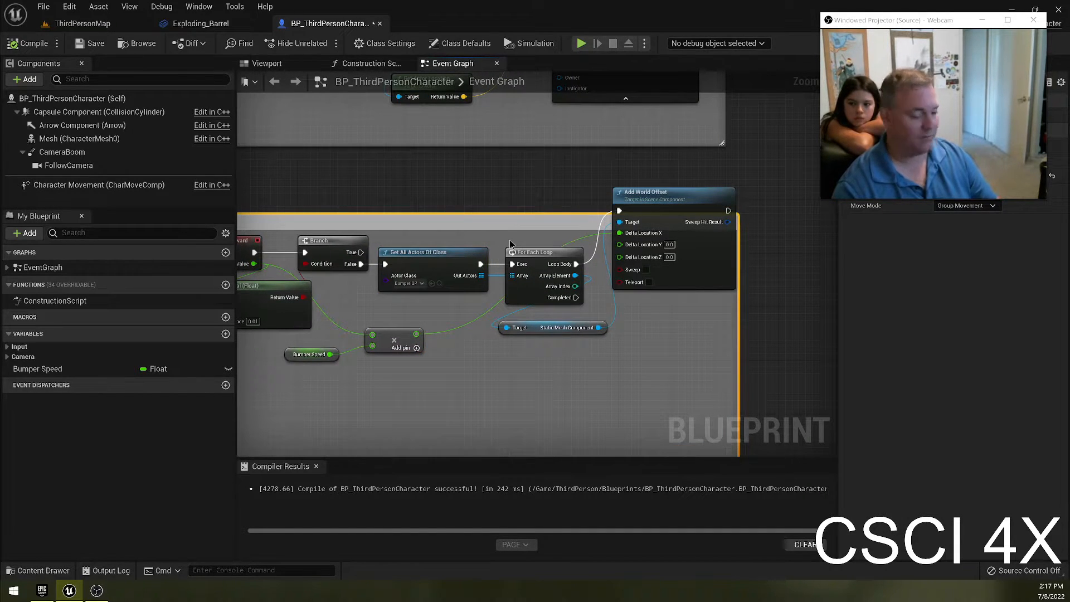
{"action": "key", "text": "ctrl+z"}
{"action": "left_click_drag", "start_coordinate": [724, 300], "coordinate": [822, 301]}
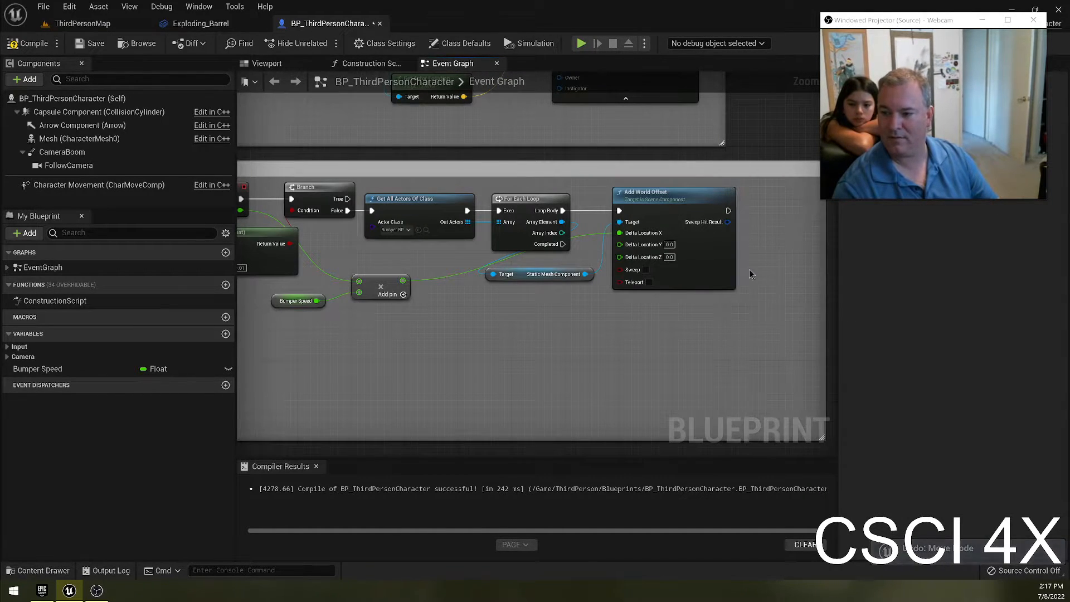
{"action": "left_click", "coordinate": [660, 194]}
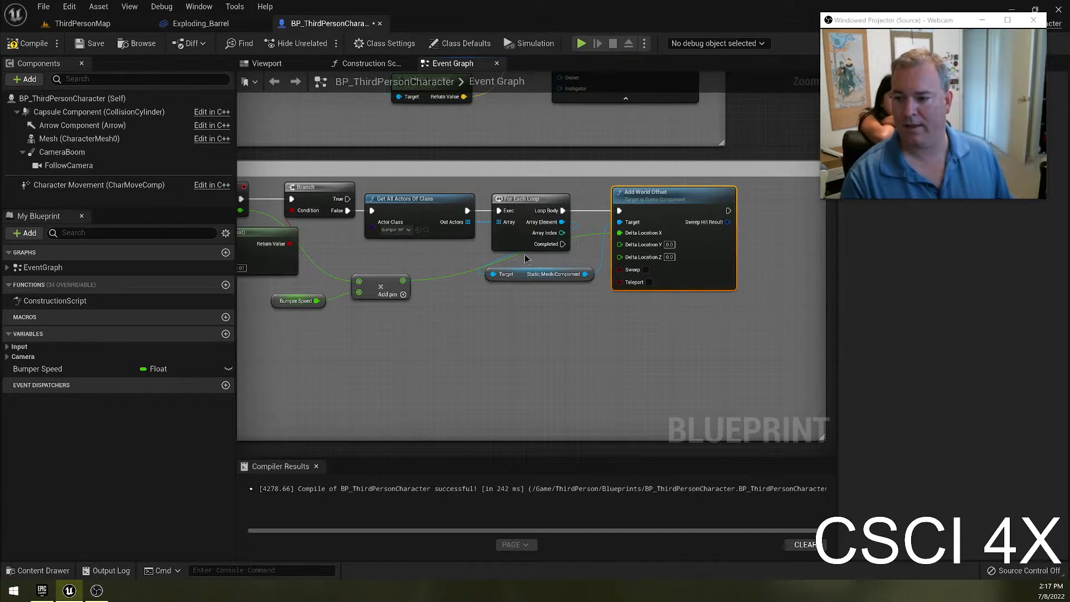
Step: Examine how Axis Value and Bumper Speed feed Delta Location X, and compare the Control Bumper group with the Ball Spawn Code group
{"action": "right_click_drag", "start_coordinate": [573, 303], "coordinate": [606, 299]}
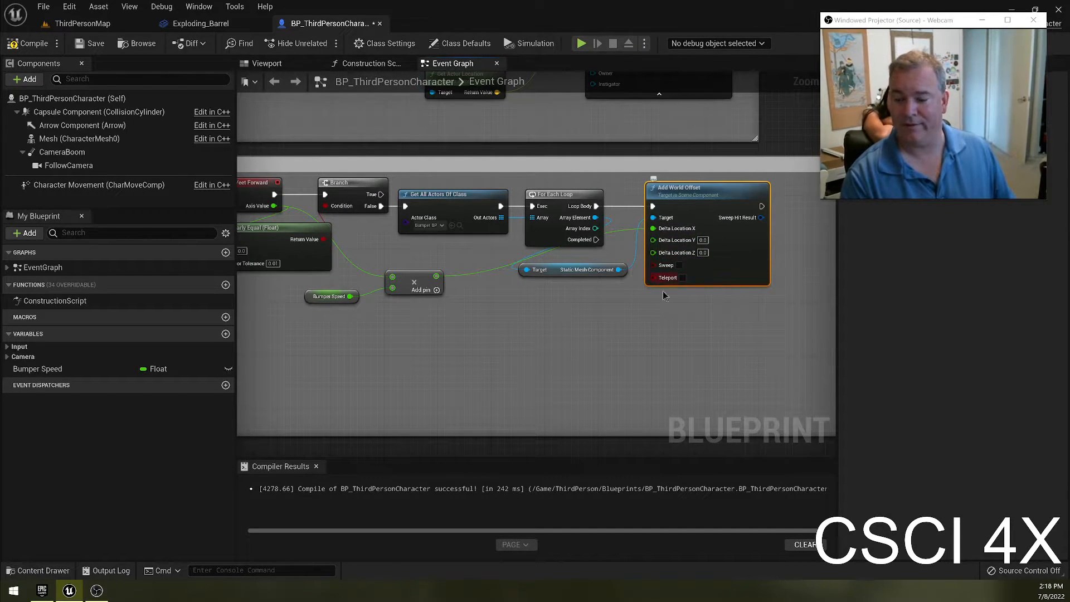
{"action": "right_click_drag", "start_coordinate": [406, 331], "coordinate": [487, 323]}
{"action": "right_click_drag", "start_coordinate": [655, 343], "coordinate": [627, 346]}
{"action": "right_click_drag", "start_coordinate": [516, 353], "coordinate": [505, 351]}
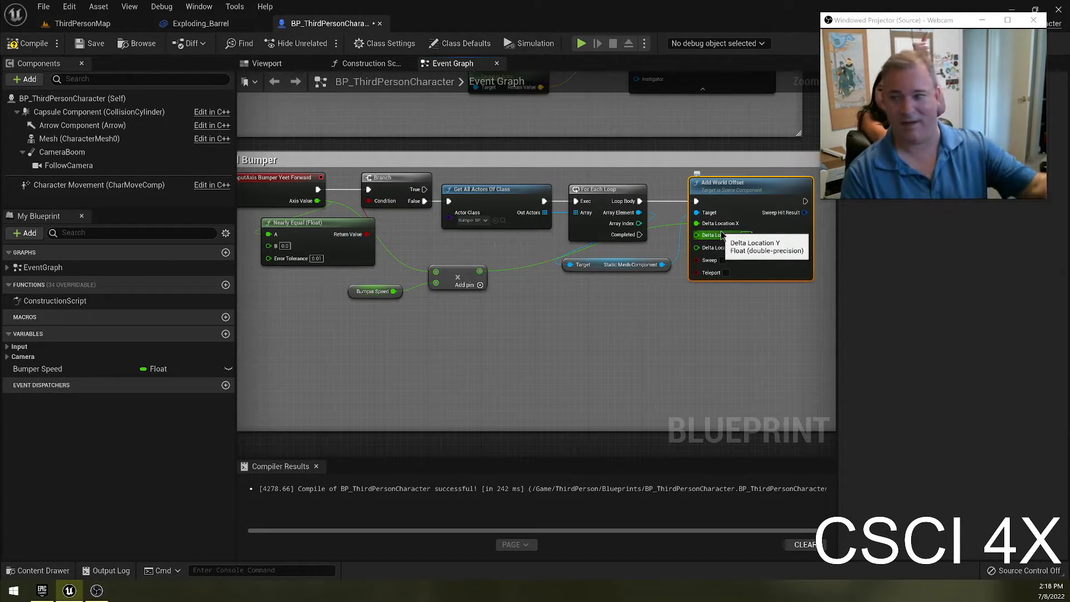
{"action": "right_click", "coordinate": [529, 352]}
{"action": "left_click", "coordinate": [351, 330]}
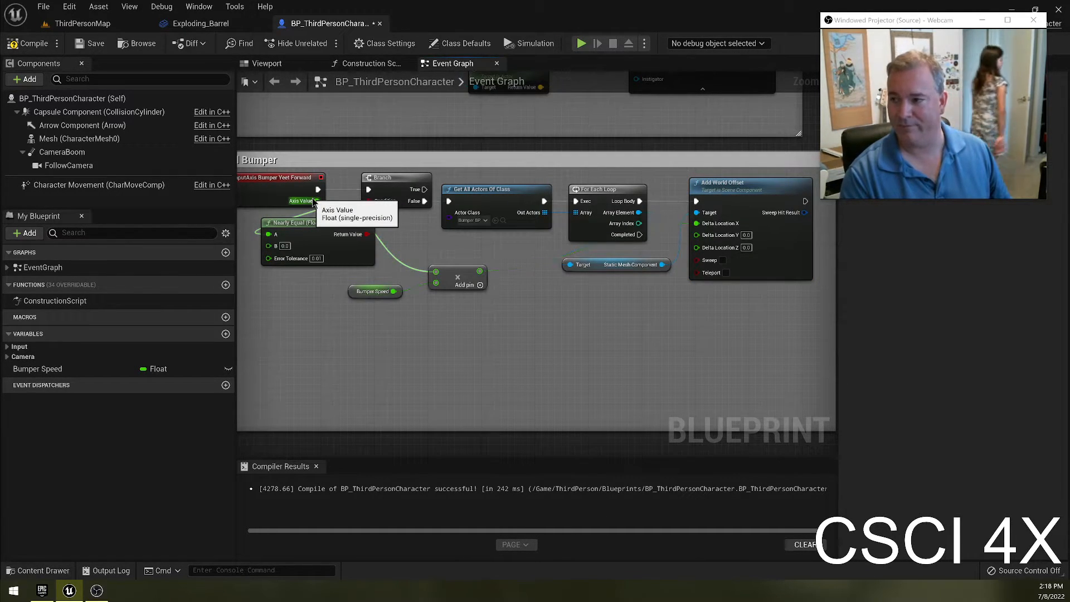
{"action": "left_click", "coordinate": [374, 292]}
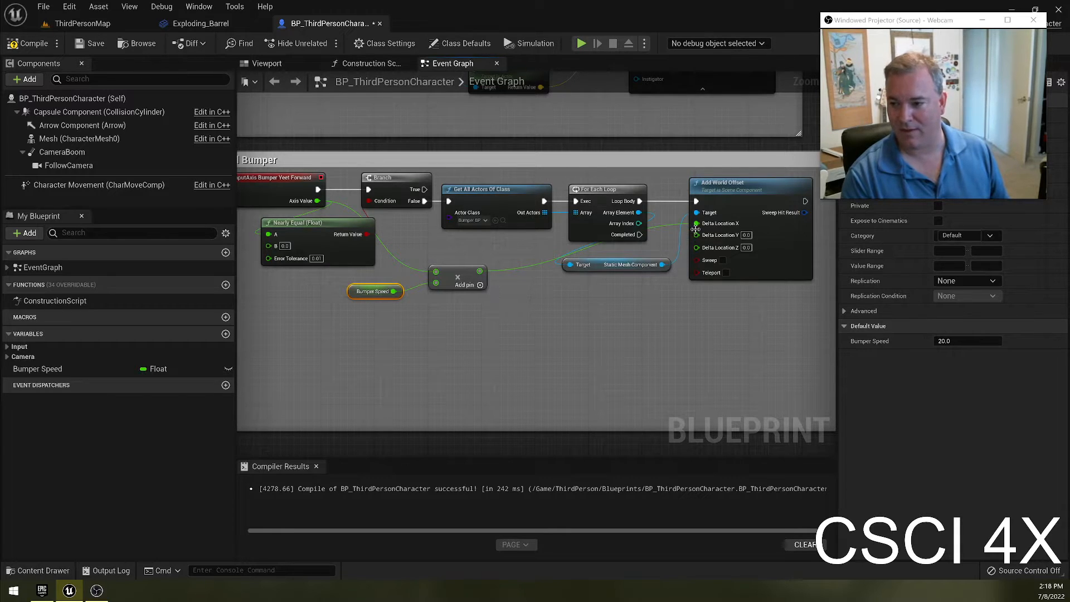
{"action": "right_click_drag", "start_coordinate": [542, 295], "coordinate": [613, 292]}
{"action": "scroll", "coordinate": [582, 290], "scroll_direction": "down", "scroll_amount": 1}
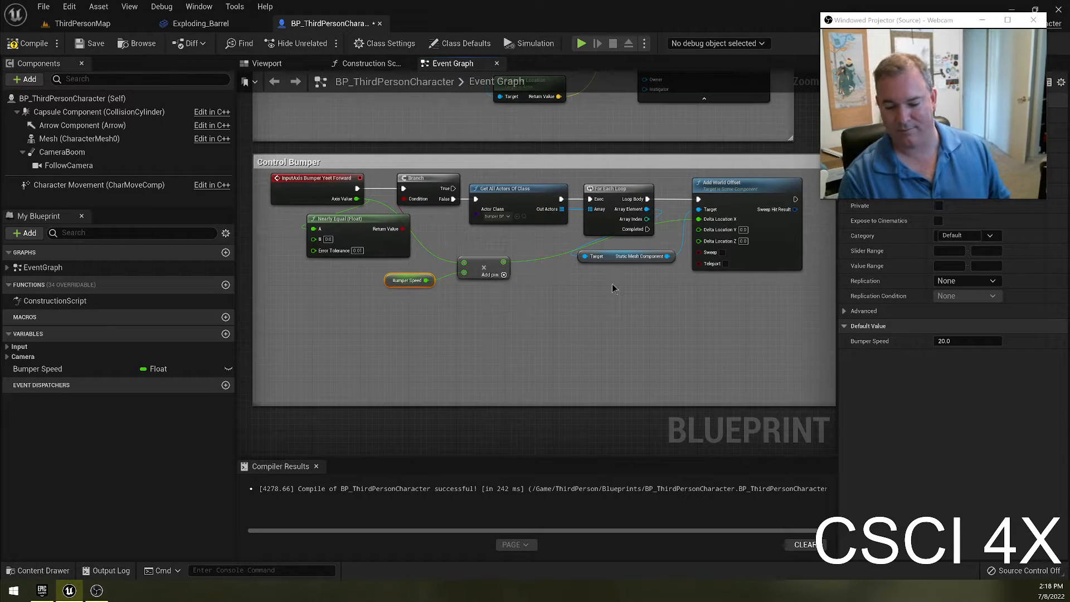
{"action": "right_click_drag", "start_coordinate": [599, 275], "coordinate": [632, 462]}
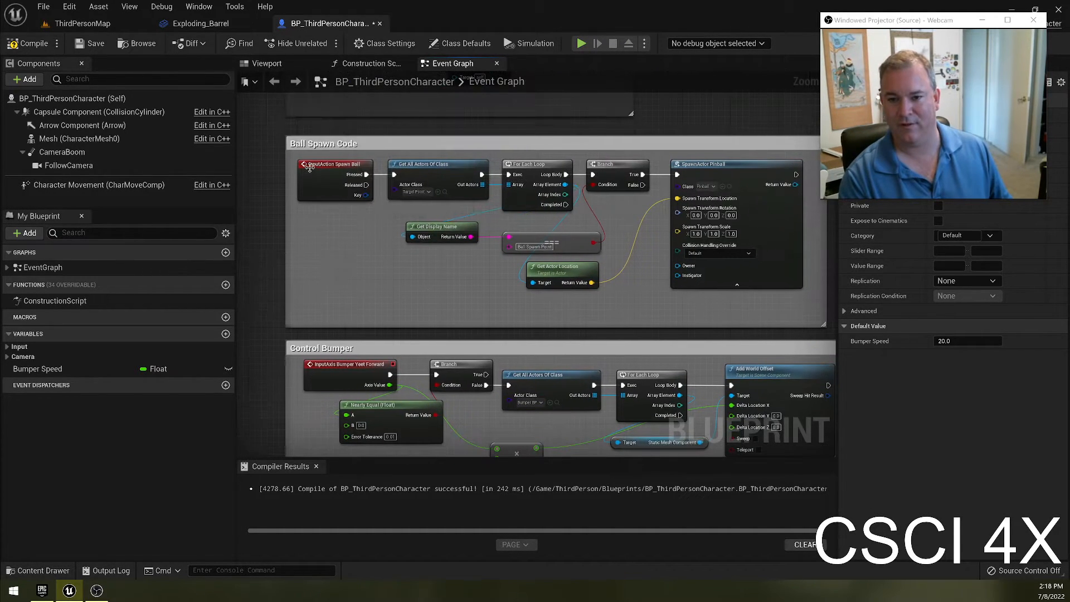
{"action": "right_click_drag", "start_coordinate": [397, 292], "coordinate": [381, 237]}
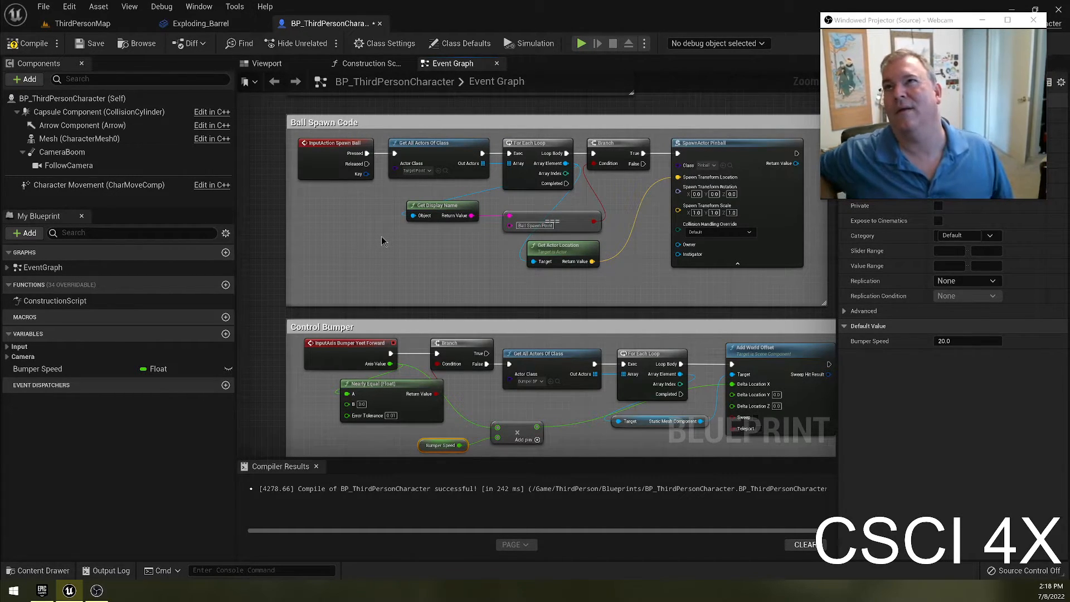
{"action": "right_click_drag", "start_coordinate": [381, 236], "coordinate": [288, 262]}
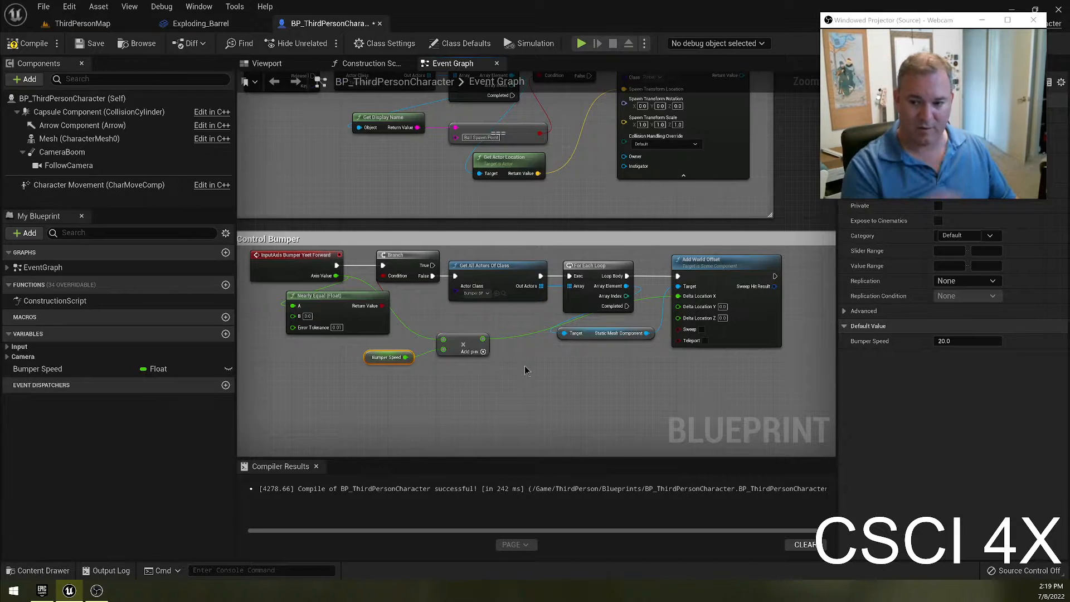
Step: Create a second Multiply node from the Bumper Yeet Forward event's Axis Value, and delete it again
{"action": "left_click_drag", "start_coordinate": [337, 276], "coordinate": [469, 424]}
{"action": "type", "text": "*"}
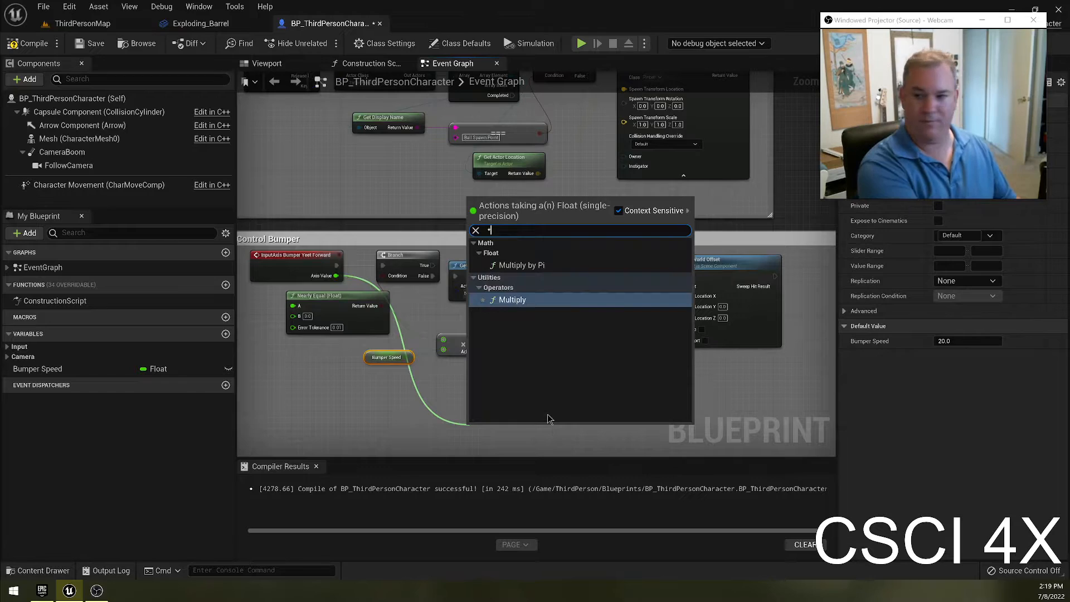
{"action": "left_click", "coordinate": [508, 300]}
{"action": "left_click_drag", "start_coordinate": [490, 432], "coordinate": [460, 390]}
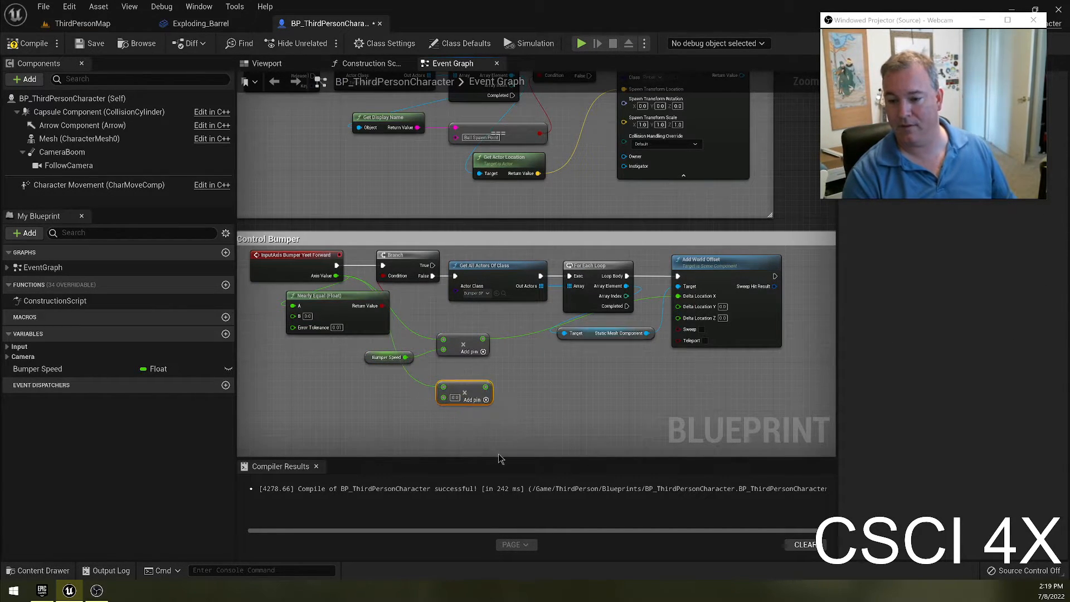
{"action": "key", "text": "Delete"}
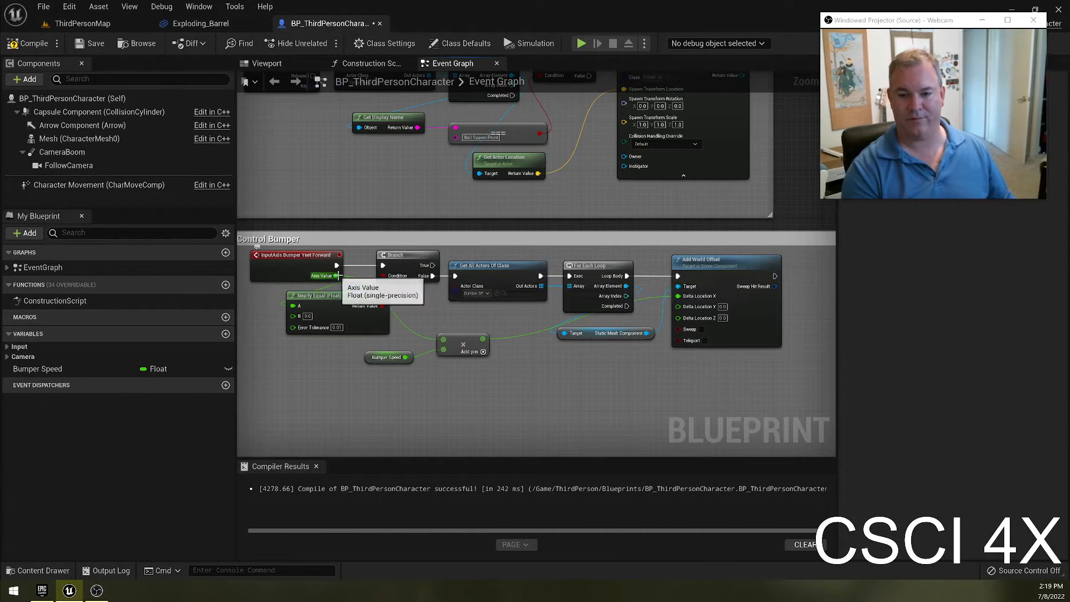
{"action": "right_click", "coordinate": [478, 394]}
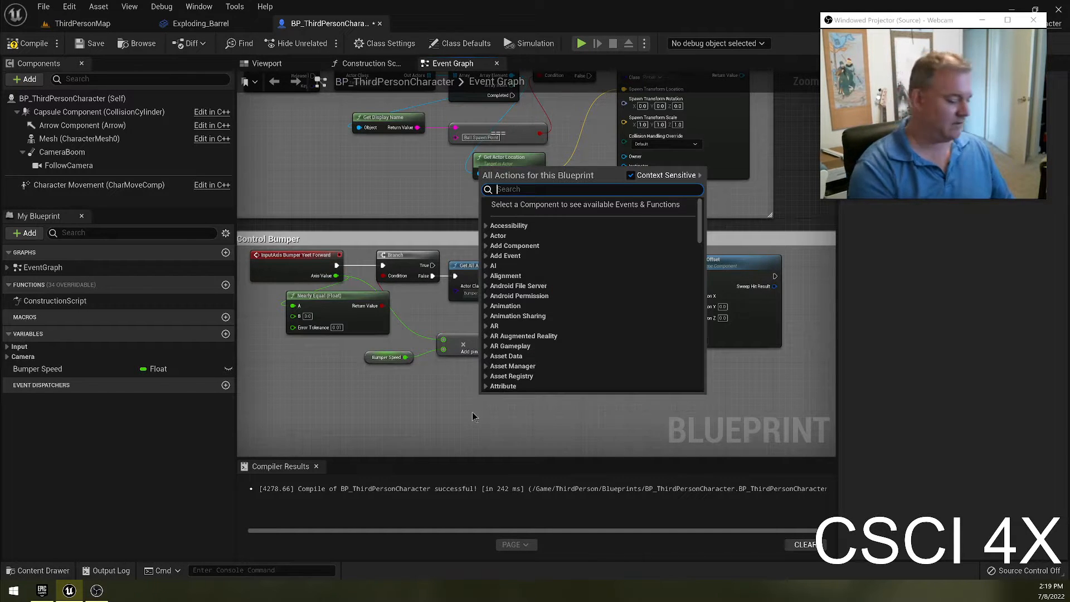
{"action": "type", "text": "*"}
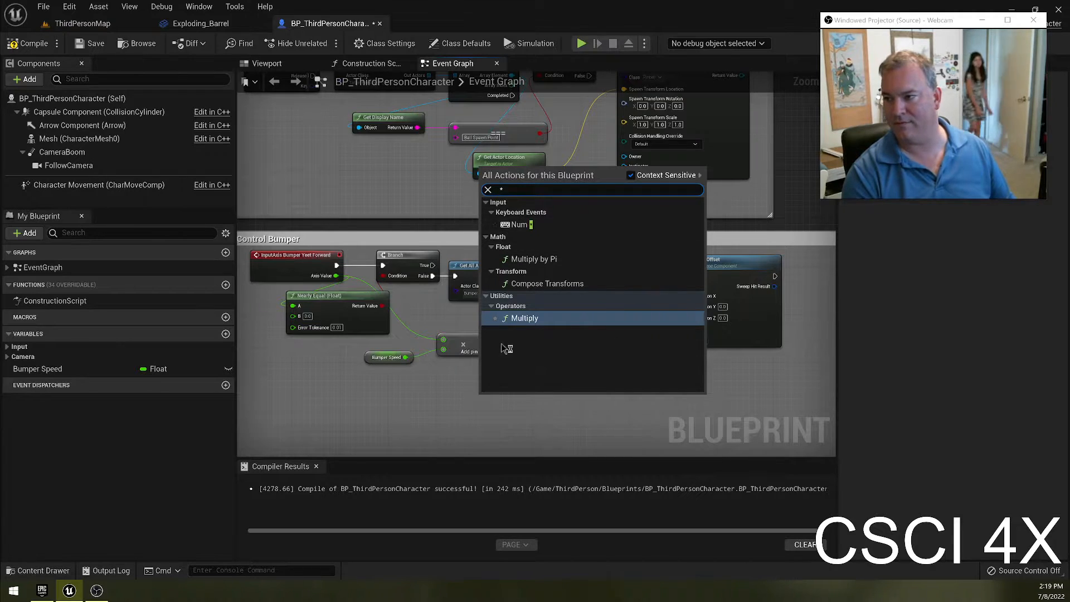
{"action": "left_click", "coordinate": [457, 410]}
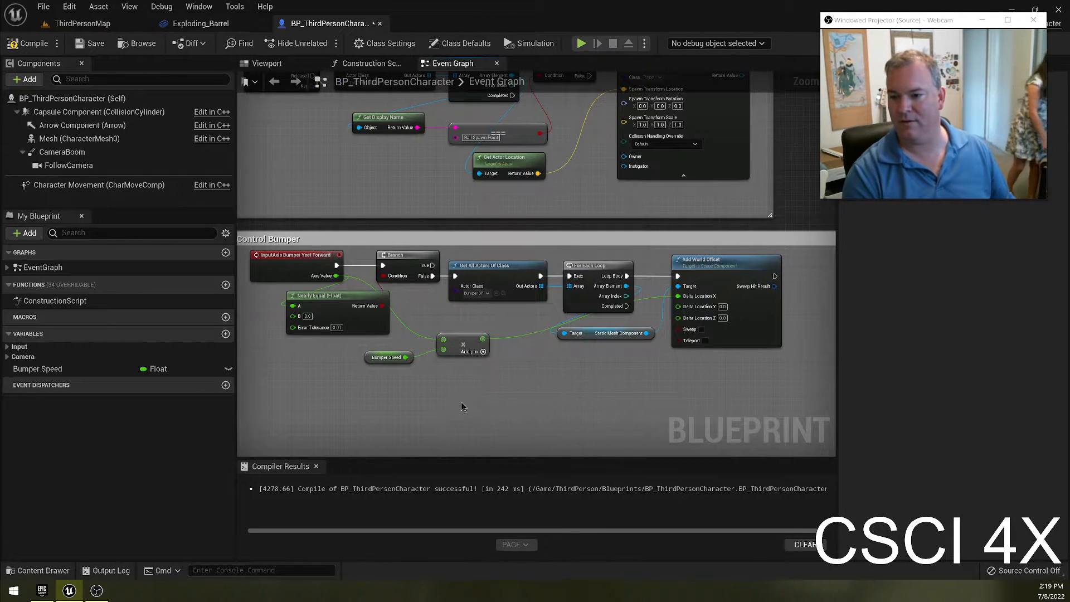
Step: Search the float actions for the Axis Value output with "*" and try adding another Multiply node
{"action": "left_click_drag", "start_coordinate": [335, 275], "coordinate": [447, 397]}
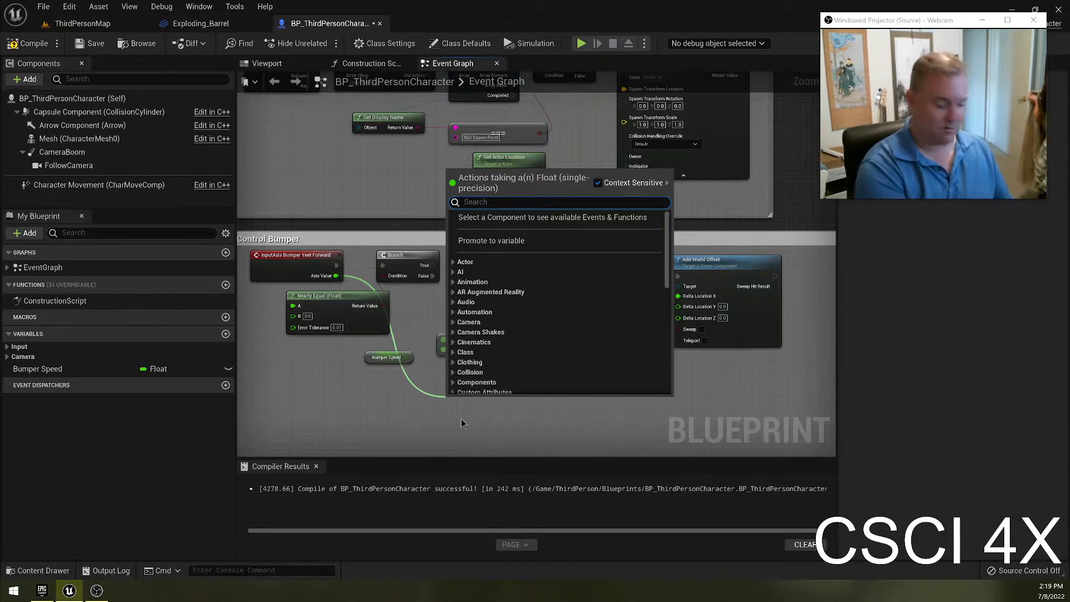
{"action": "type", "text": "x"}
{"action": "key", "text": "BackSpace"}
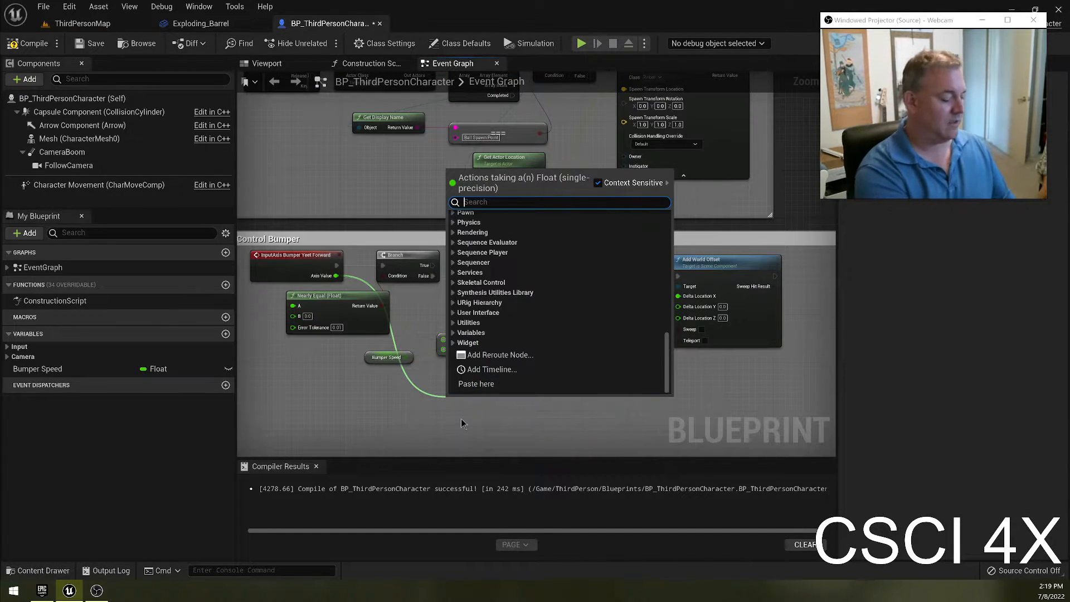
{"action": "type", "text": "*"}
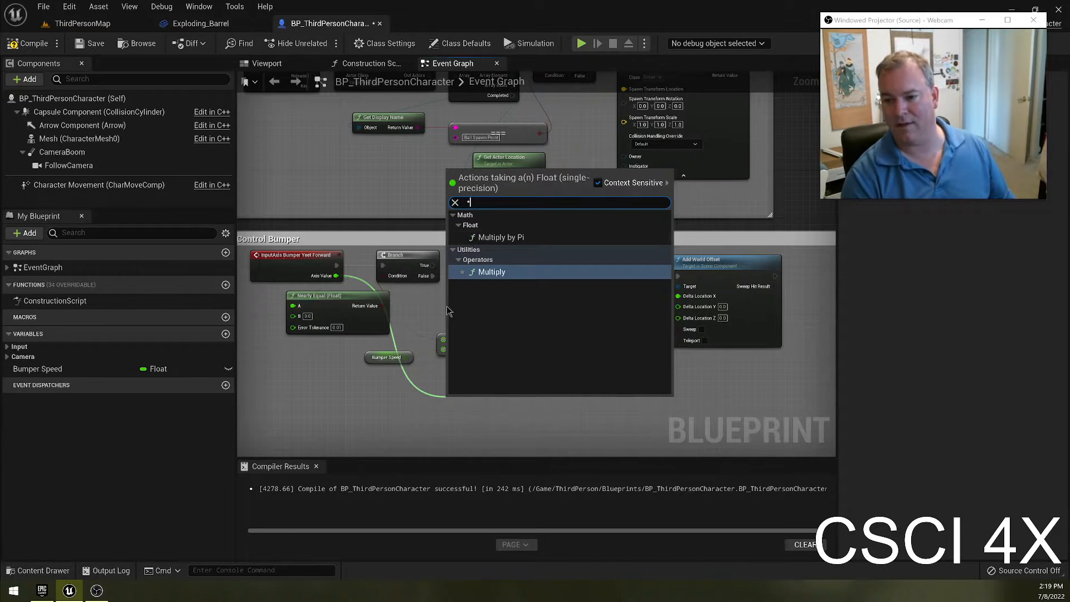
{"action": "key", "text": "Return"}
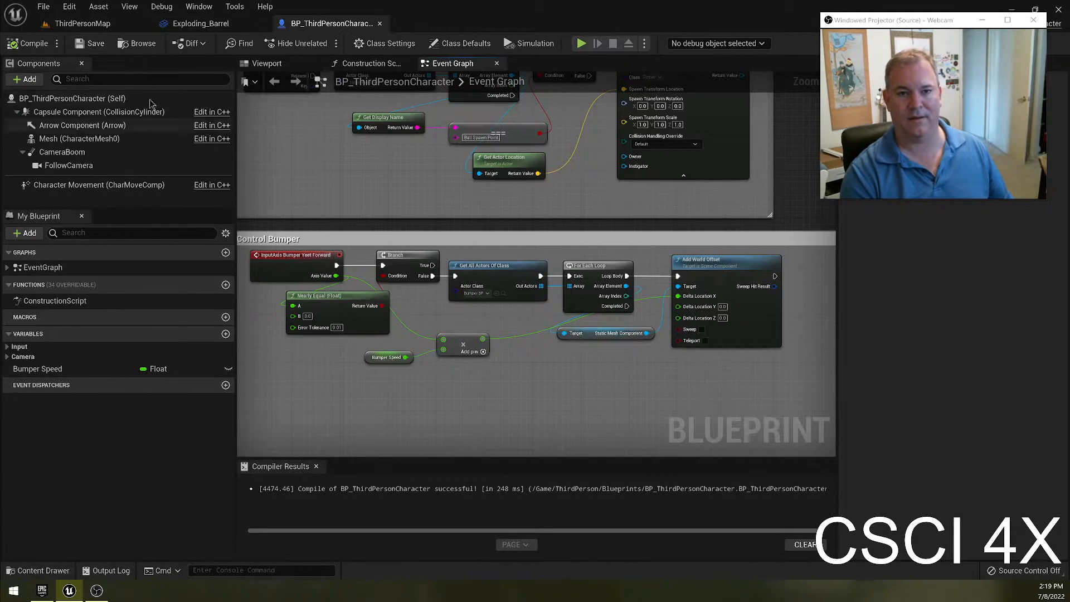
Step: Switch to the ThirdPersonMap level and save all unsaved levels and assets
{"action": "left_click", "coordinate": [67, 25]}
{"action": "left_click", "coordinate": [43, 7]}
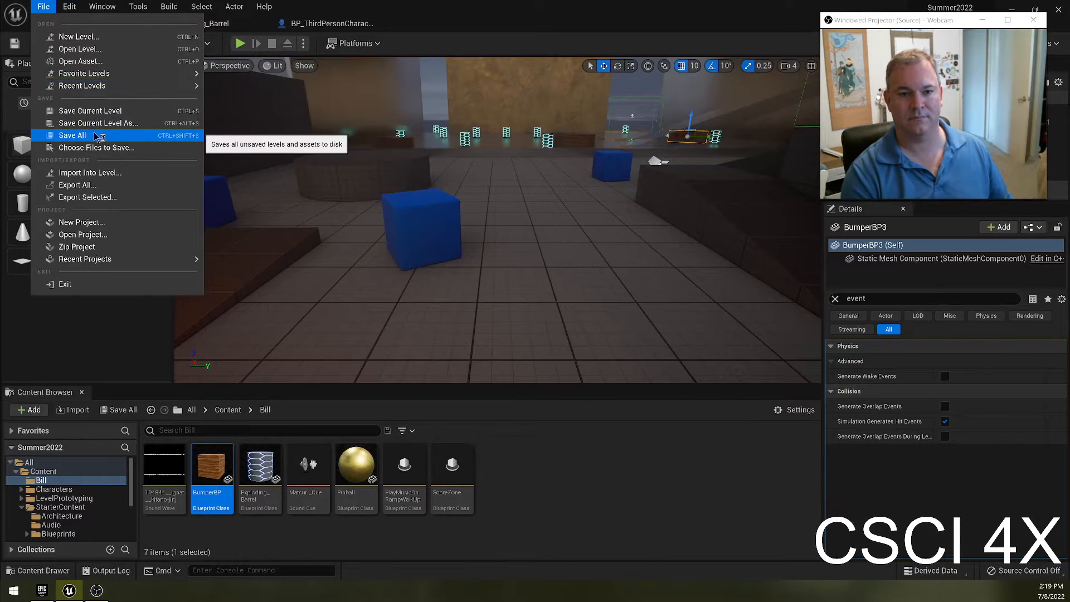
{"action": "left_click", "coordinate": [73, 137]}
Step: Return to the BP_ThirdPersonCharacter event graph and inspect the Bumper Speed variable's details alongside the Control Bumper nodes
{"action": "left_click", "coordinate": [332, 24]}
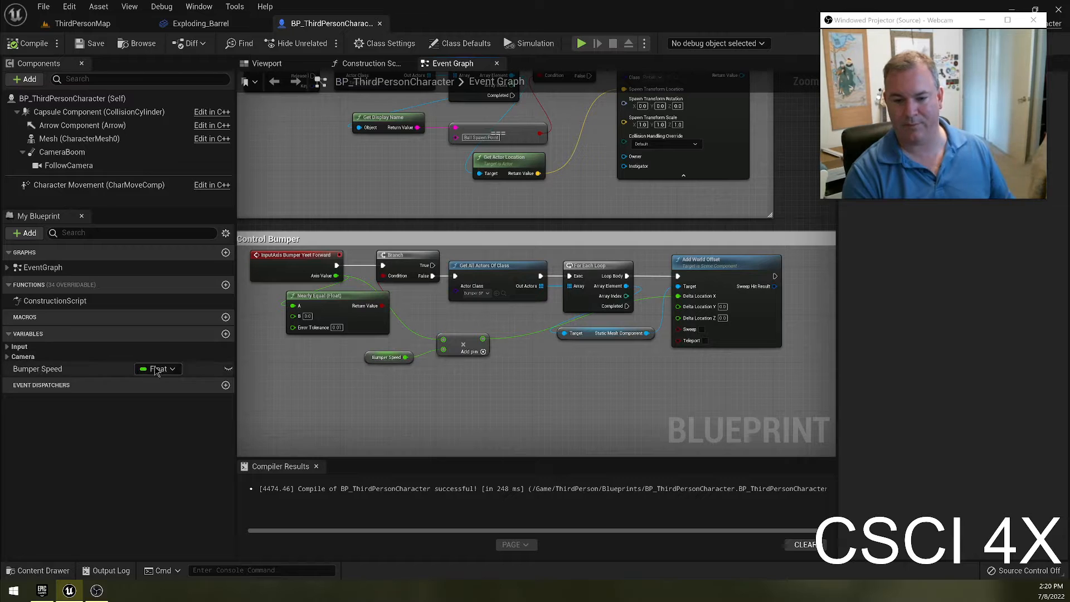
{"action": "left_click", "coordinate": [96, 369]}
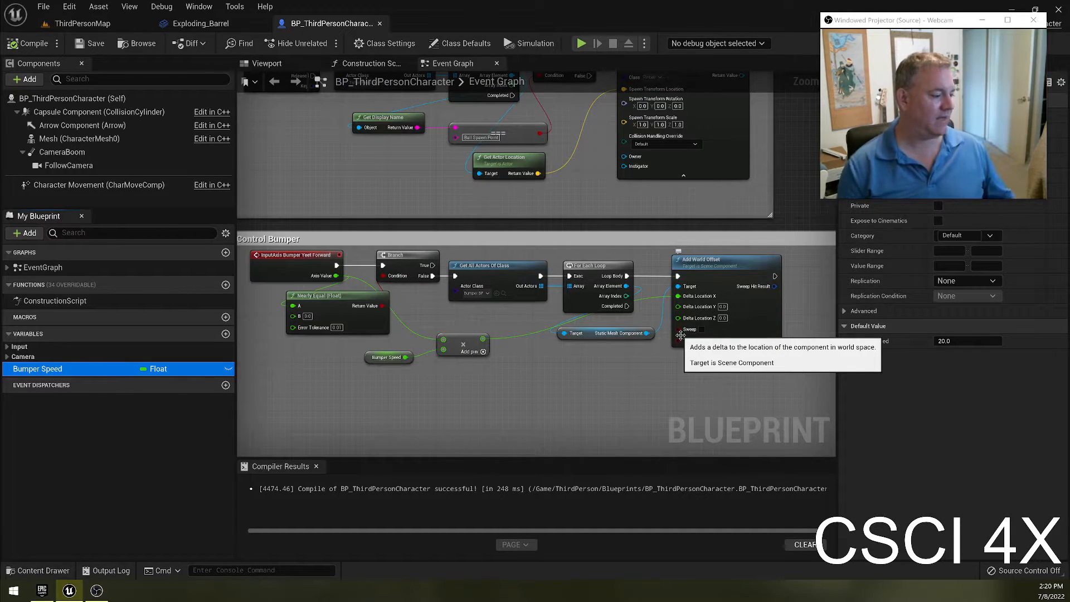
{"action": "right_click_drag", "start_coordinate": [705, 399], "coordinate": [627, 399]}
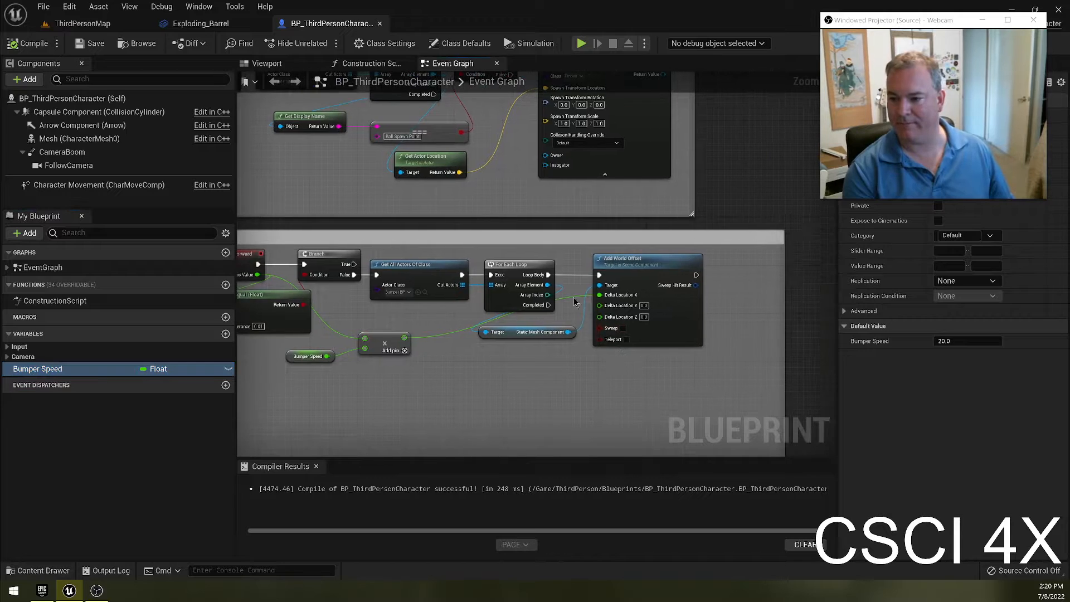
Step: Browse the executable actions available from the For Each Loop's Loop Body output, including the Automation and Control Rig categories
{"action": "left_click_drag", "start_coordinate": [547, 285], "coordinate": [601, 359]}
{"action": "left_click", "coordinate": [529, 370]}
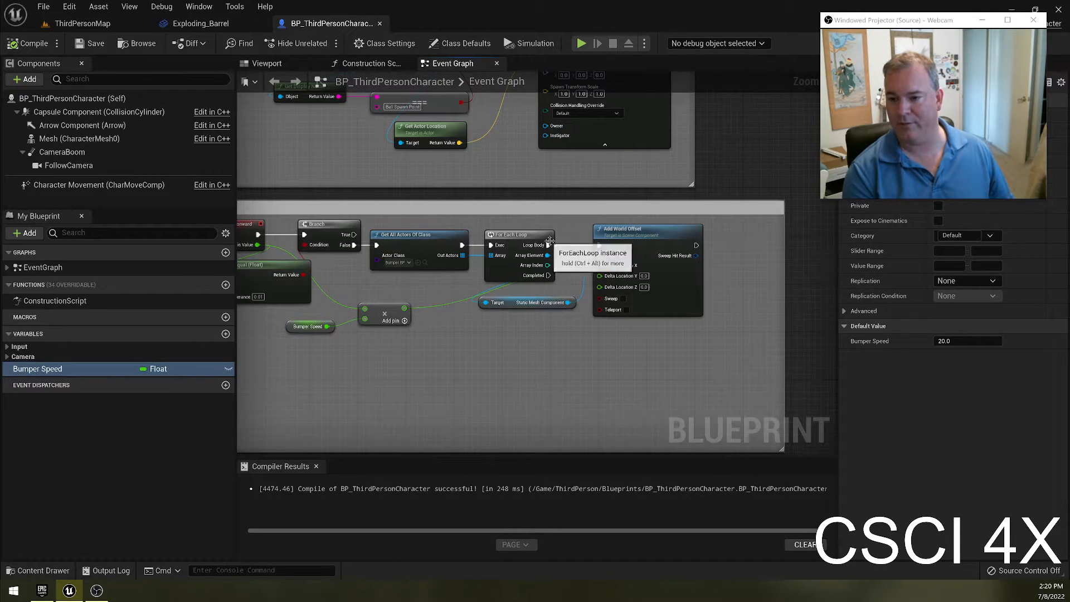
{"action": "left_click_drag", "start_coordinate": [548, 245], "coordinate": [614, 345]}
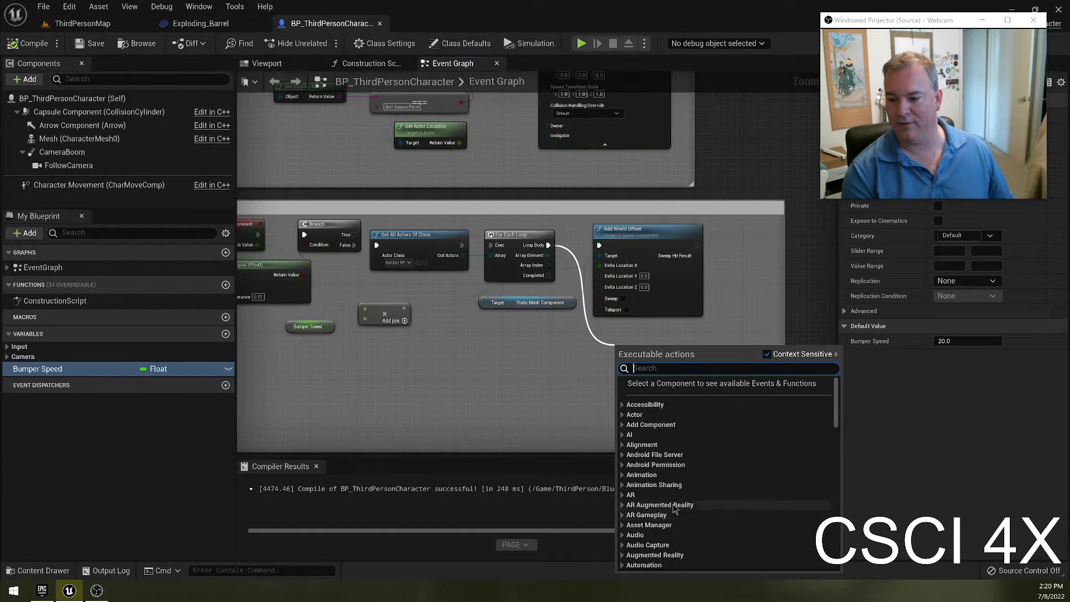
{"action": "scroll", "coordinate": [677, 510], "scroll_direction": "down", "scroll_amount": 5}
{"action": "left_click", "coordinate": [622, 476]}
{"action": "scroll", "coordinate": [676, 514], "scroll_direction": "down", "scroll_amount": 4}
{"action": "scroll", "coordinate": [675, 512], "scroll_direction": "down", "scroll_amount": 3}
{"action": "scroll", "coordinate": [646, 445], "scroll_direction": "up", "scroll_amount": 5}
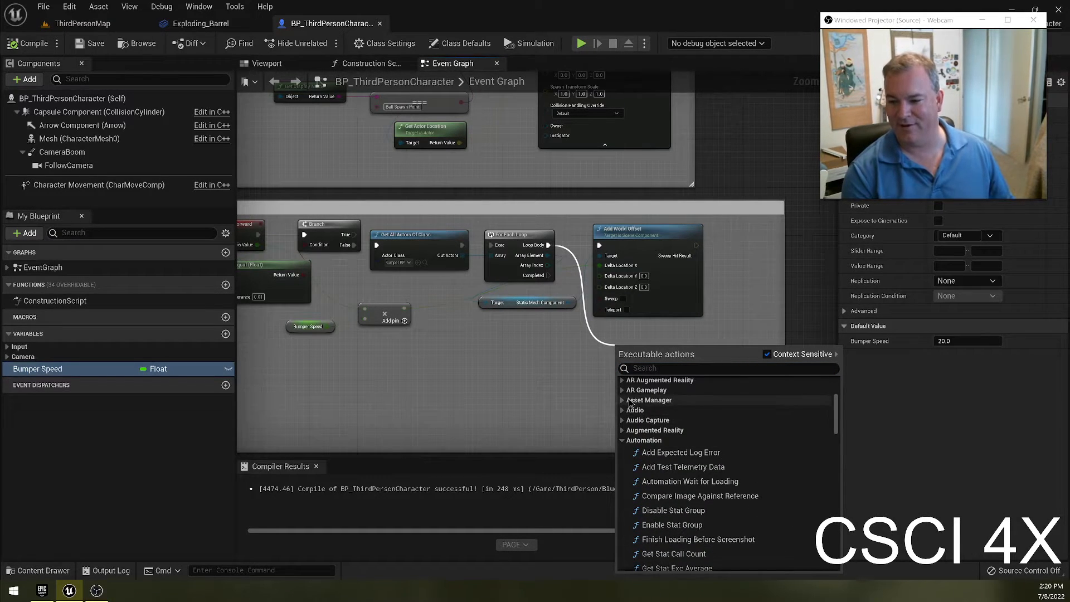
{"action": "left_click", "coordinate": [631, 403]}
{"action": "scroll", "coordinate": [705, 463], "scroll_direction": "down", "scroll_amount": 6}
{"action": "scroll", "coordinate": [706, 460], "scroll_direction": "down", "scroll_amount": 8}
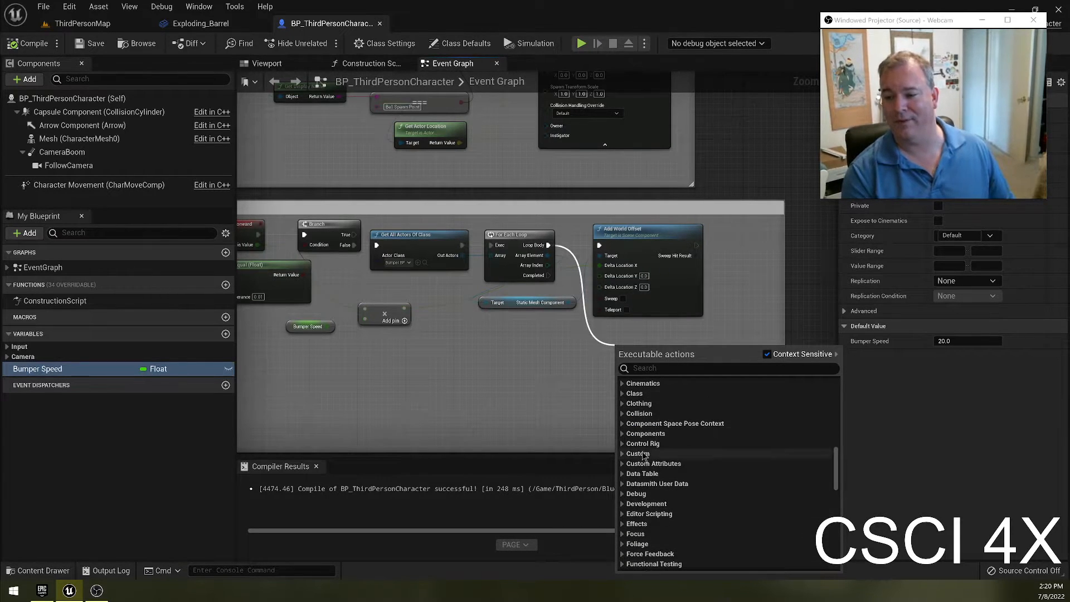
{"action": "left_click", "coordinate": [623, 444]}
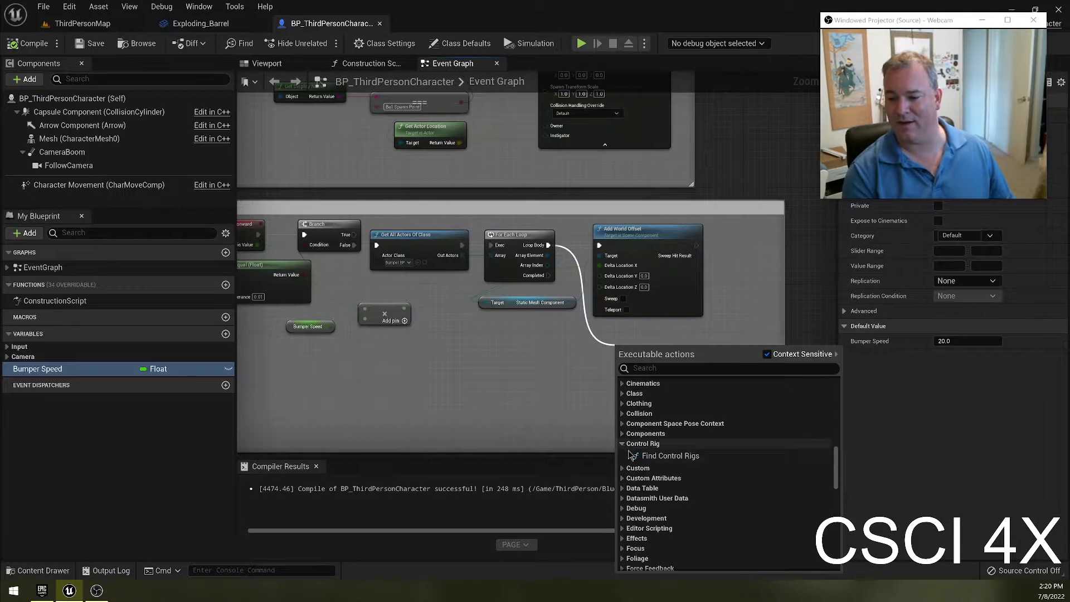
Step: Search the Loop Body's executable actions for "world", look through the transform functions, and close the list
{"action": "left_click", "coordinate": [647, 369]}
{"action": "type", "text": "world"}
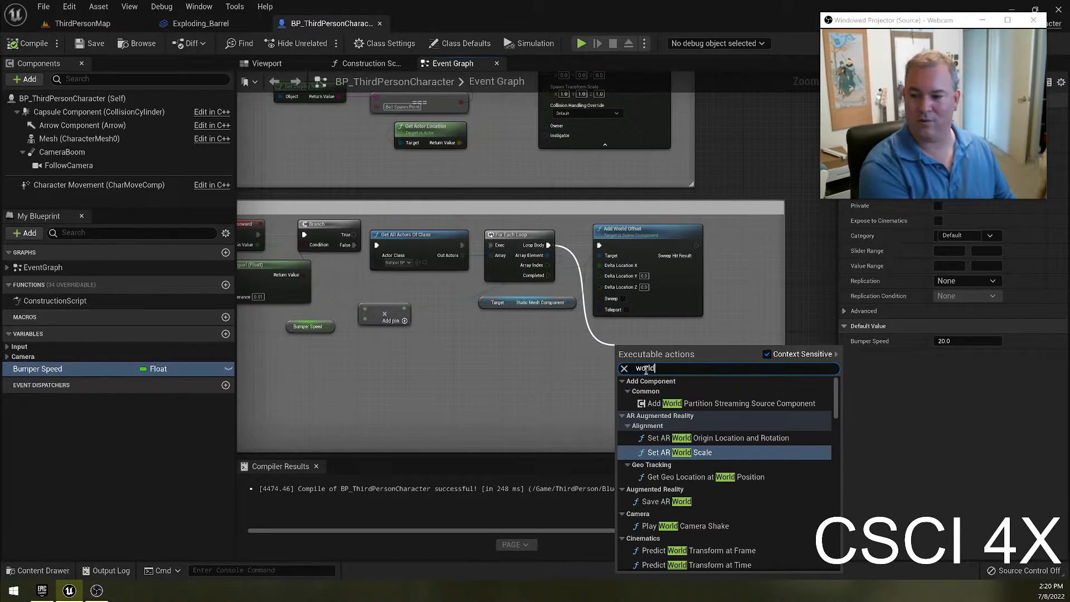
{"action": "scroll", "coordinate": [732, 460], "scroll_direction": "down", "scroll_amount": 10}
{"action": "scroll", "coordinate": [732, 459], "scroll_direction": "down", "scroll_amount": 3}
{"action": "scroll", "coordinate": [724, 460], "scroll_direction": "up", "scroll_amount": 9}
{"action": "scroll", "coordinate": [745, 443], "scroll_direction": "down", "scroll_amount": 13}
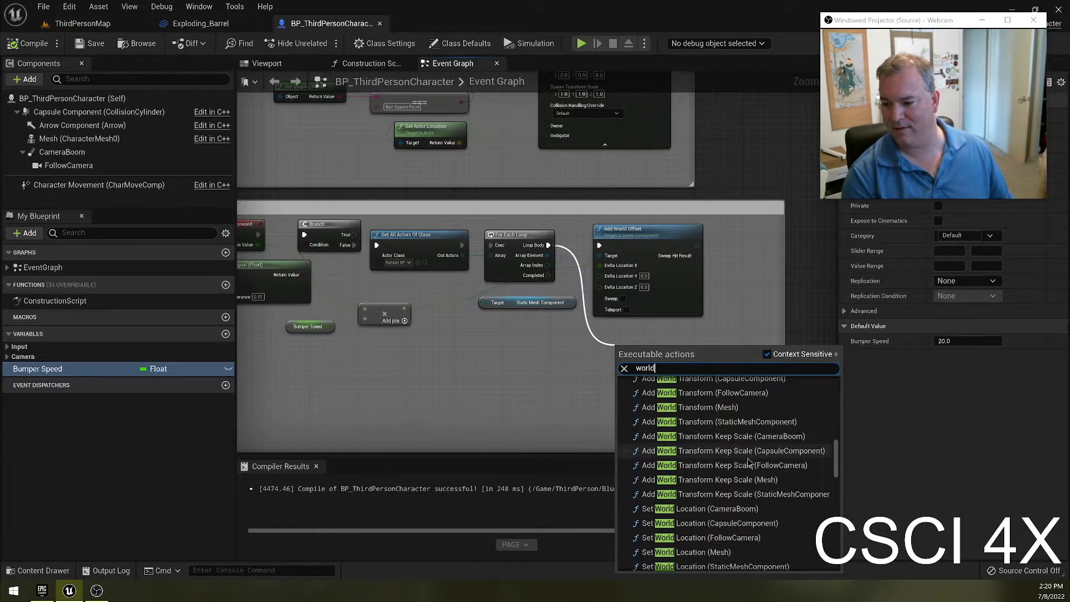
{"action": "scroll", "coordinate": [747, 461], "scroll_direction": "down", "scroll_amount": 8}
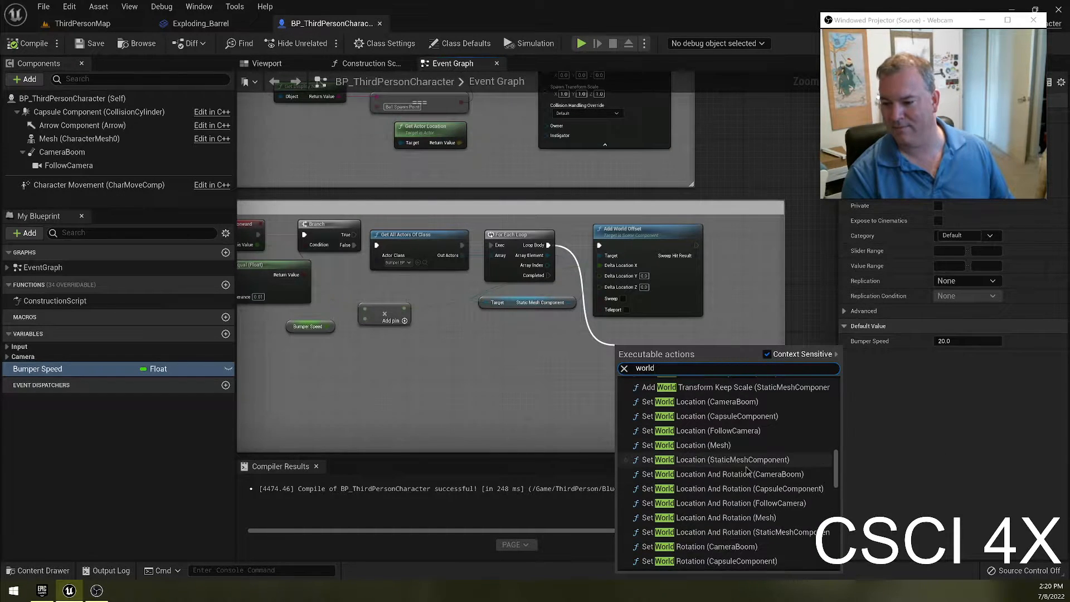
{"action": "left_click", "coordinate": [541, 366]}
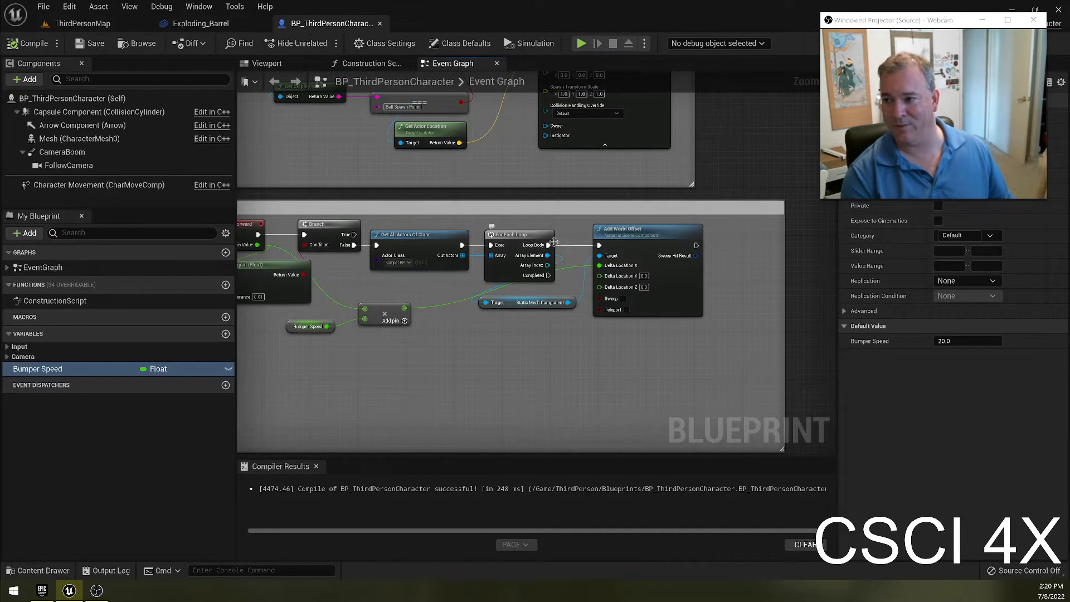
Step: Create an Add World Offset (StaticMeshComponent) node from the For Each Loop's Array Element output, and undo it
{"action": "left_click_drag", "start_coordinate": [548, 245], "coordinate": [622, 386]}
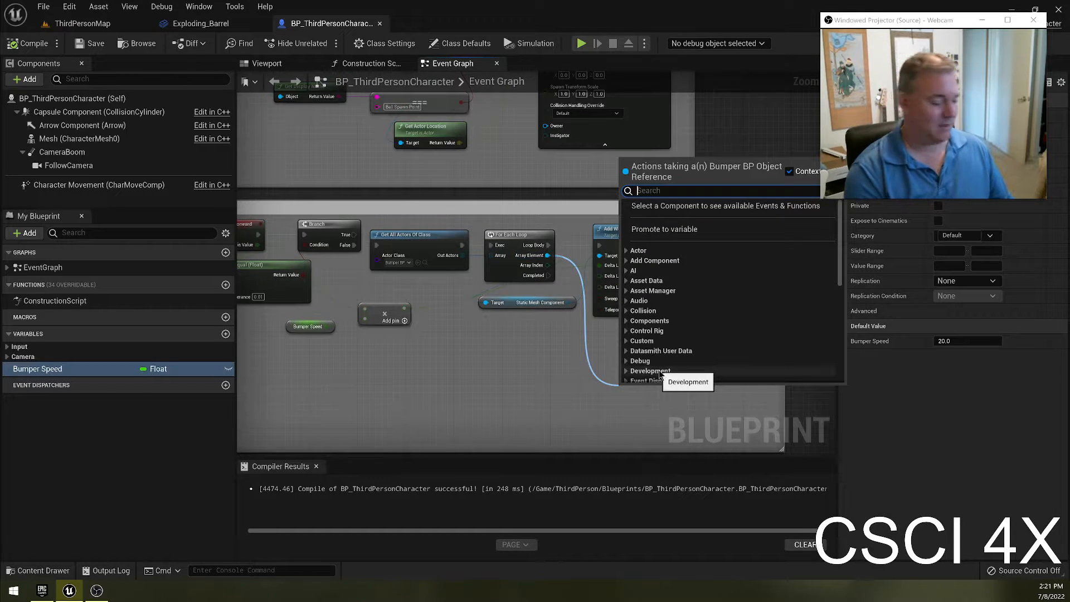
{"action": "type", "text": "world offset"}
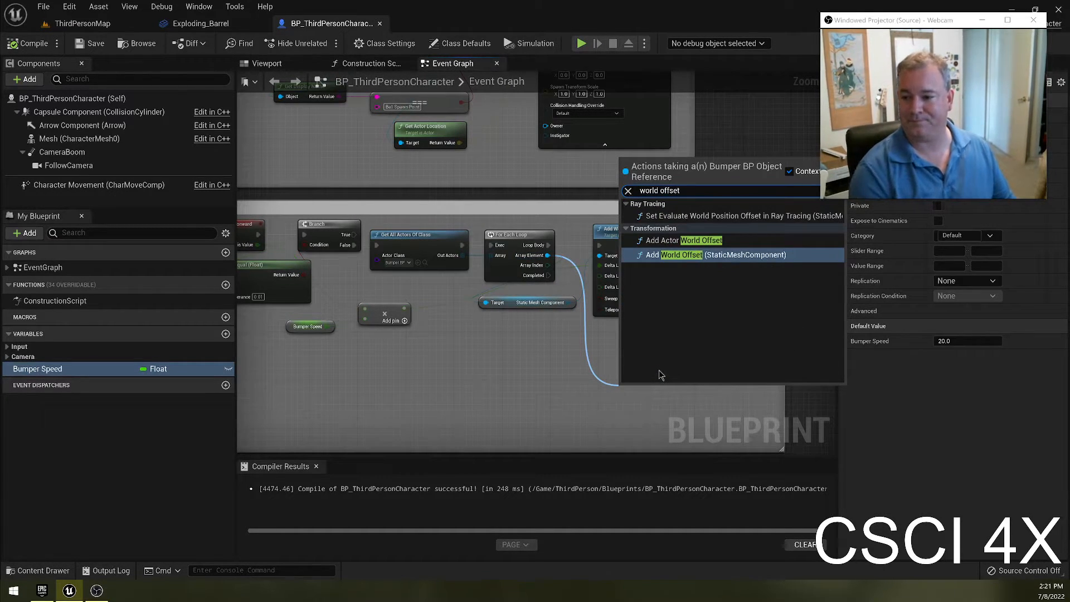
{"action": "left_click", "coordinate": [733, 256]}
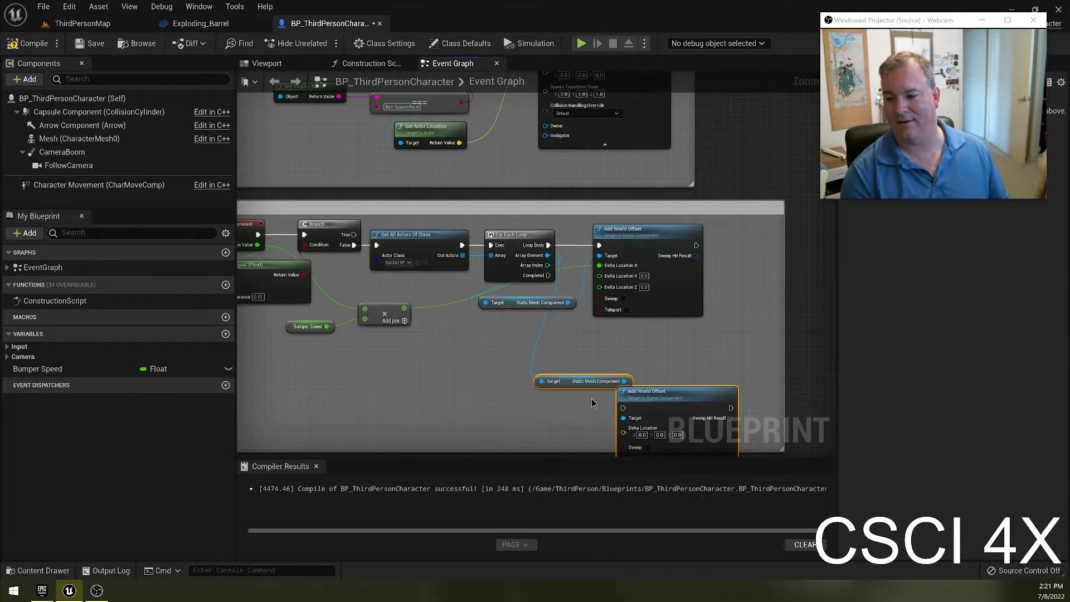
{"action": "key", "text": "ctrl+z"}
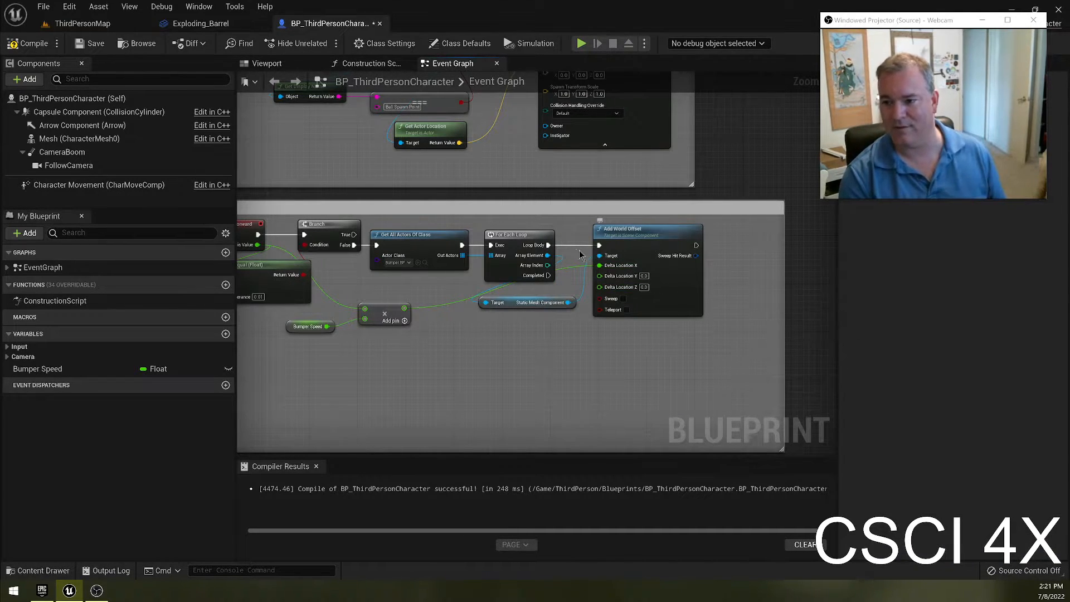
Step: Create an Add World Offset (Mesh) node from the For Each Loop's Loop Body output, and undo it
{"action": "left_click_drag", "start_coordinate": [549, 246], "coordinate": [580, 361]}
{"action": "type", "text": "add world od"}
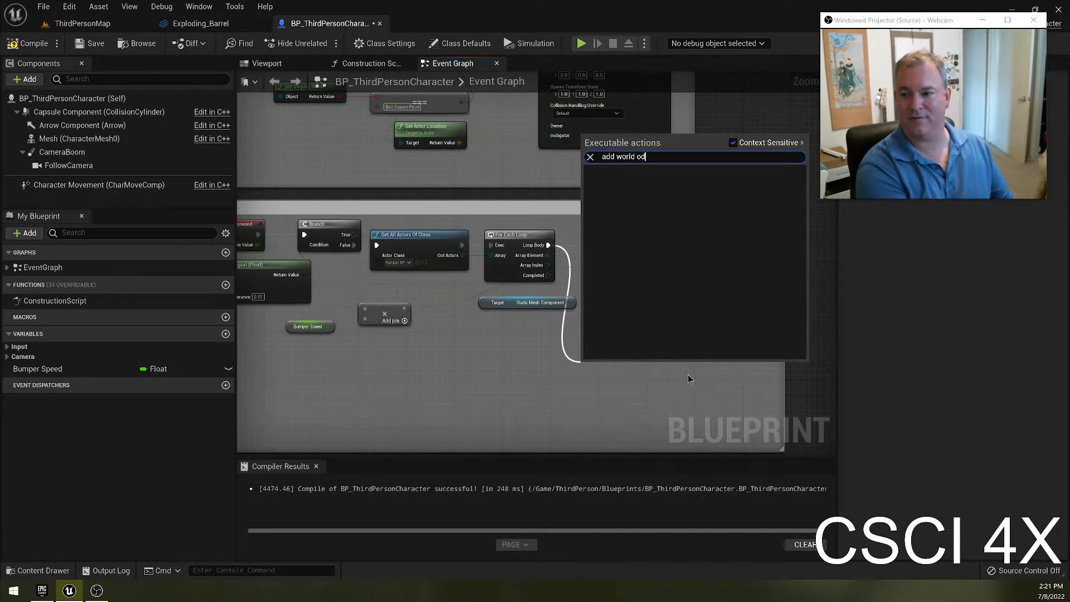
{"action": "key", "text": "BackSpace"}
{"action": "type", "text": "ff"}
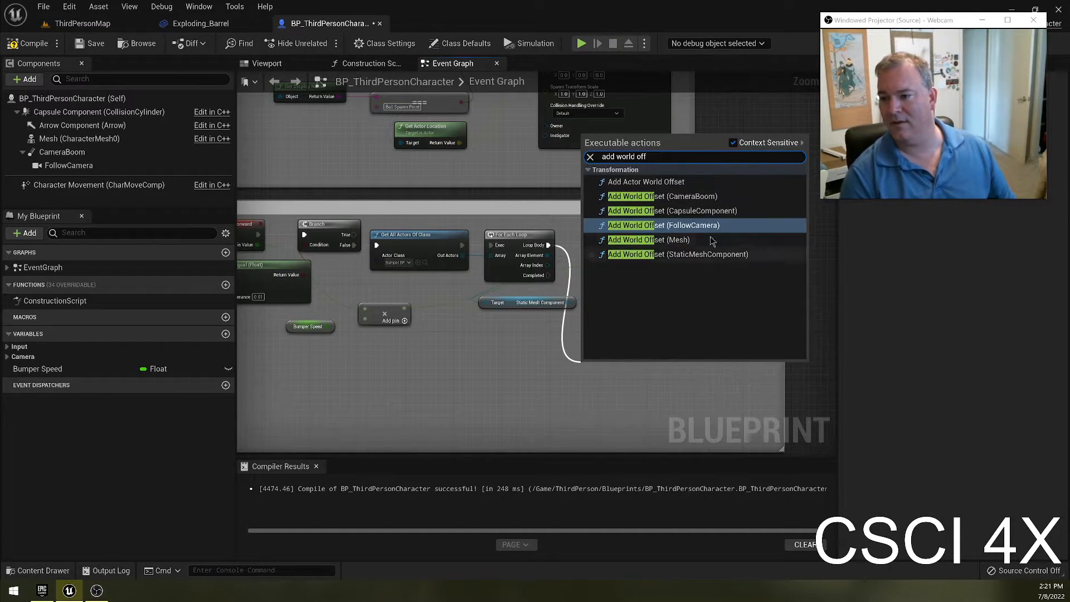
{"action": "left_click", "coordinate": [669, 240]}
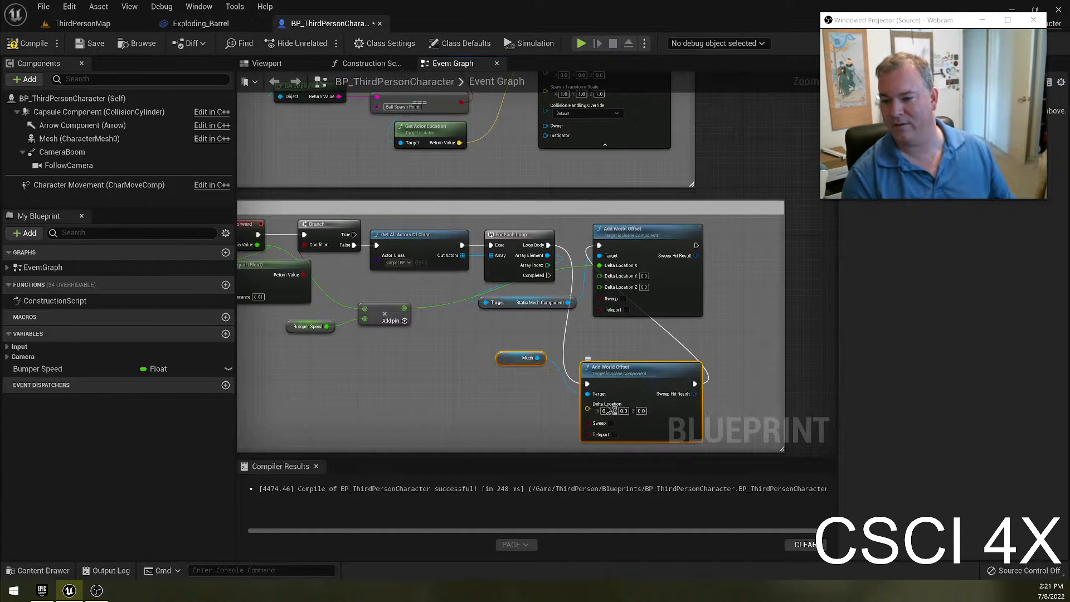
{"action": "key", "text": "ctrl+z"}
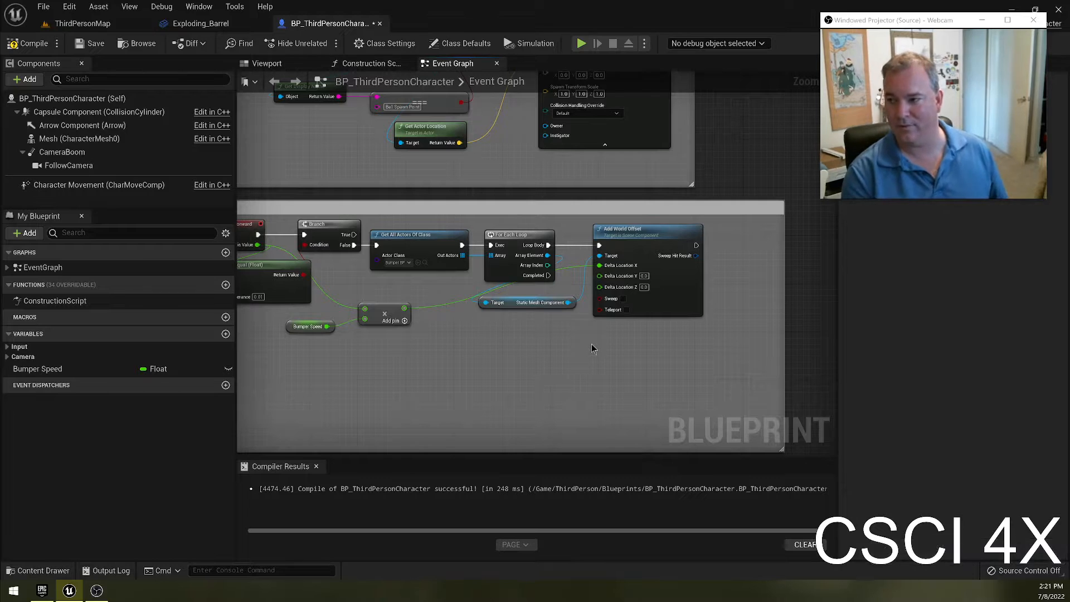
Step: Search the float actions for the Bumper Yeet Forward event's Axis Value output with "+", and close the list
{"action": "right_click_drag", "start_coordinate": [477, 379], "coordinate": [554, 383]}
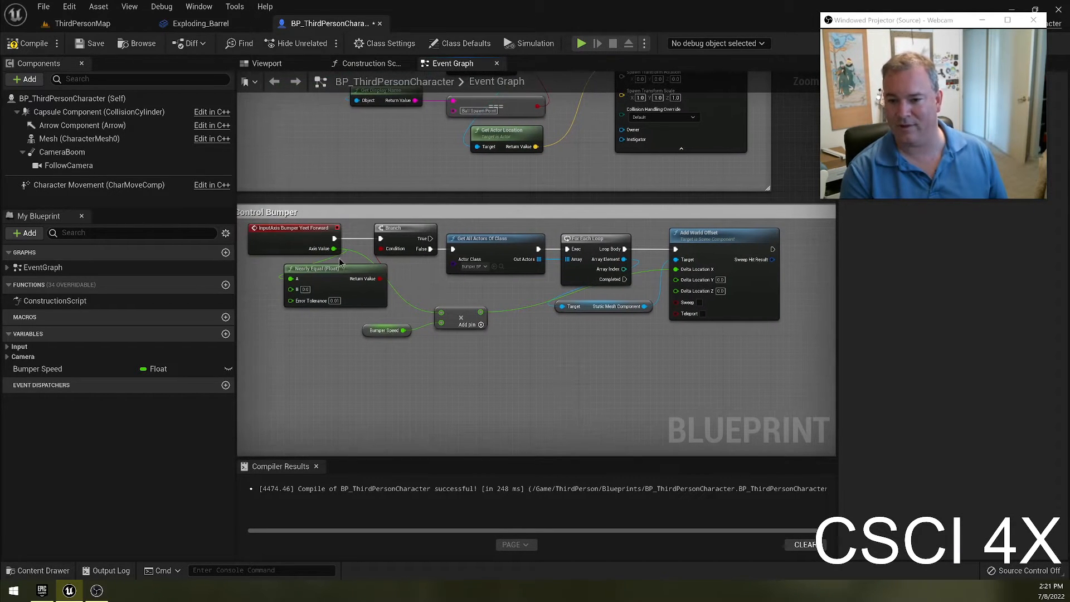
{"action": "left_click_drag", "start_coordinate": [333, 248], "coordinate": [452, 373]}
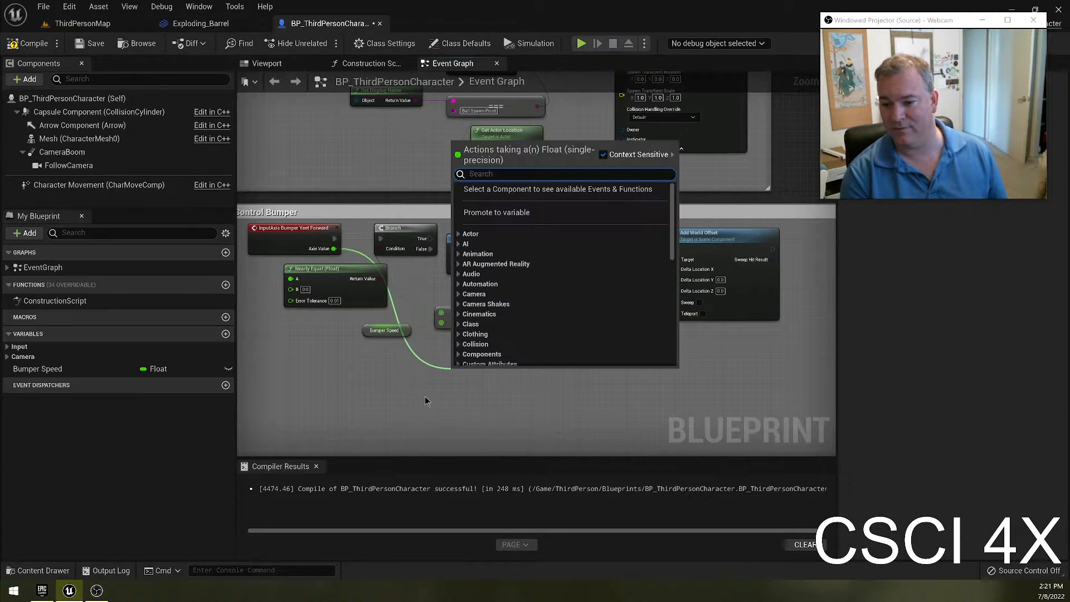
{"action": "left_click", "coordinate": [537, 439]}
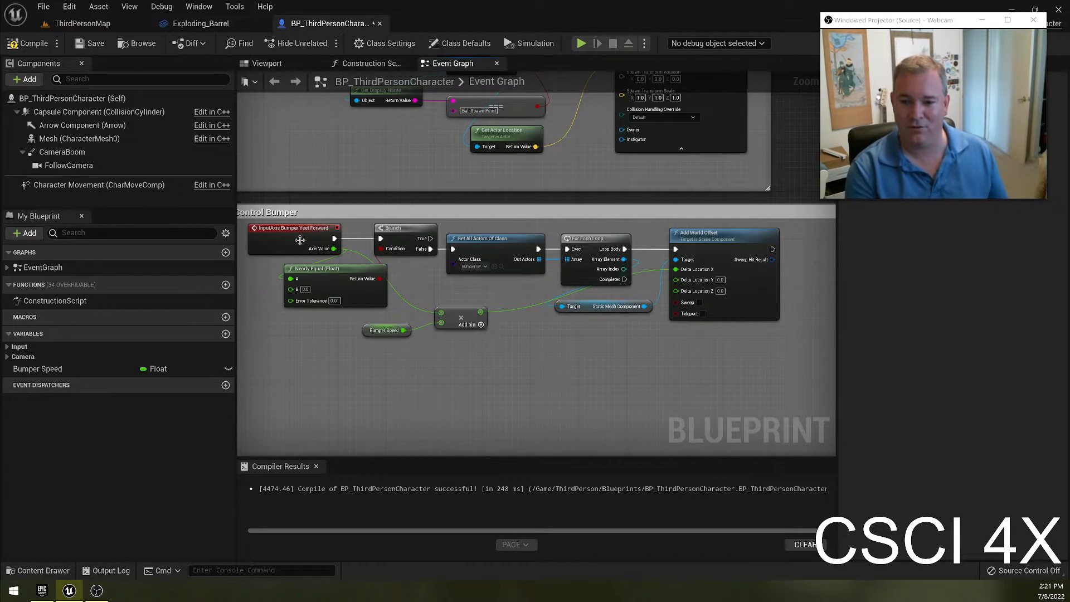
{"action": "left_click_drag", "start_coordinate": [333, 249], "coordinate": [450, 370]}
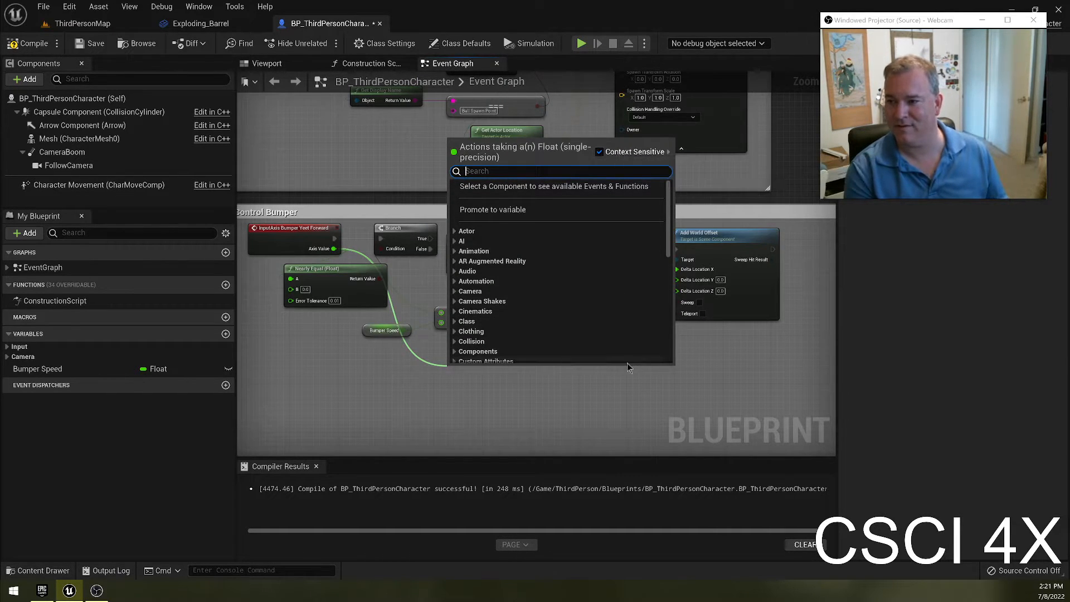
{"action": "type", "text": "+"}
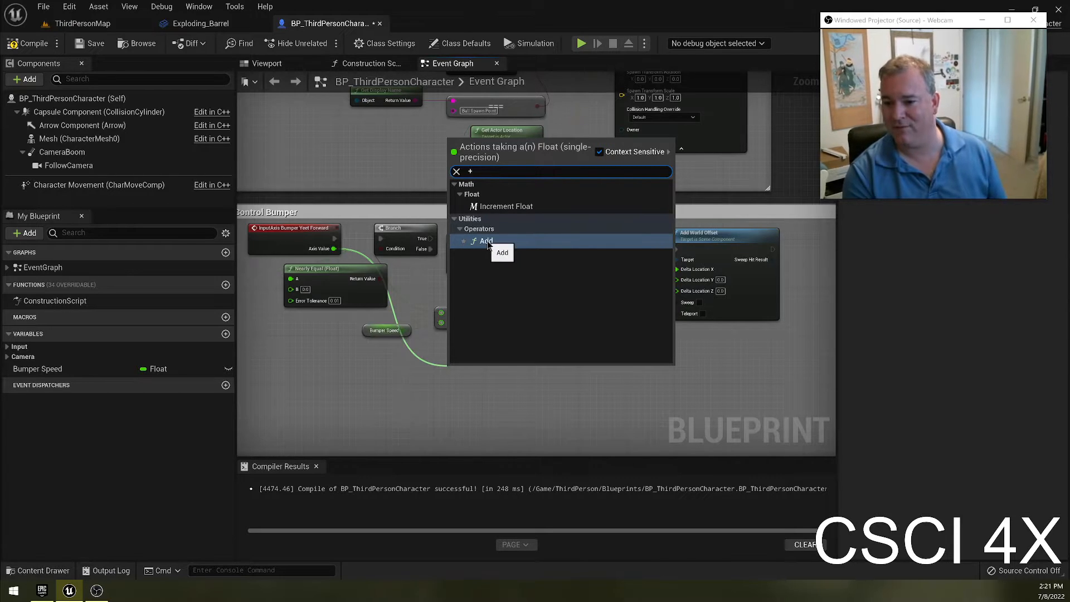
{"action": "left_click", "coordinate": [397, 419]}
Step: Search all blueprint actions for "add" from an empty spot in the graph and look through the matching functions
{"action": "right_click", "coordinate": [397, 419]}
{"action": "type", "text": "add"}
{"action": "scroll", "coordinate": [557, 312], "scroll_direction": "down", "scroll_amount": 10}
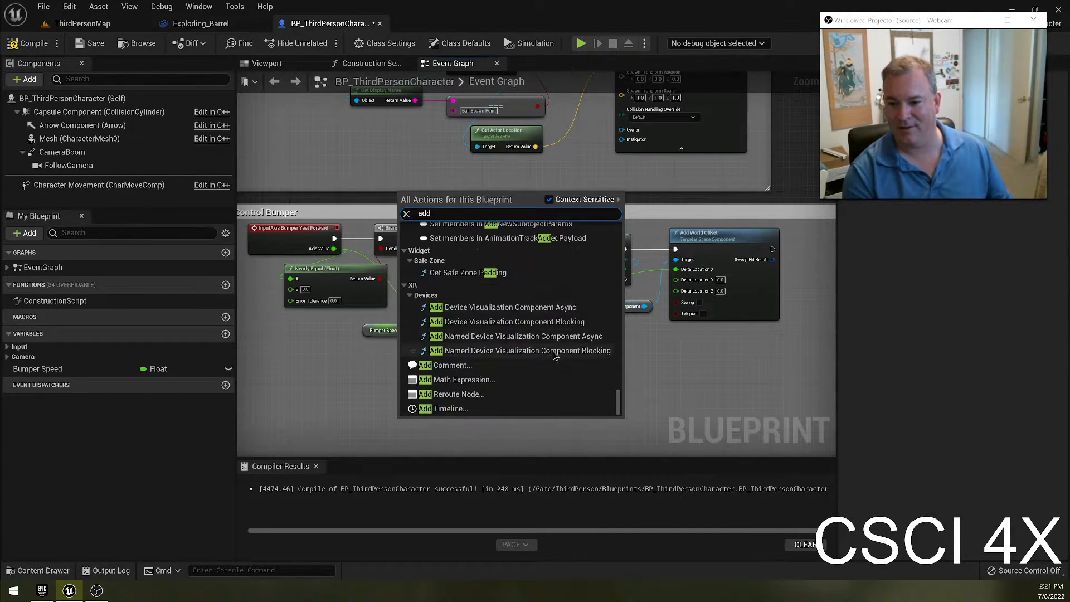
{"action": "scroll", "coordinate": [591, 314], "scroll_direction": "up", "scroll_amount": 10}
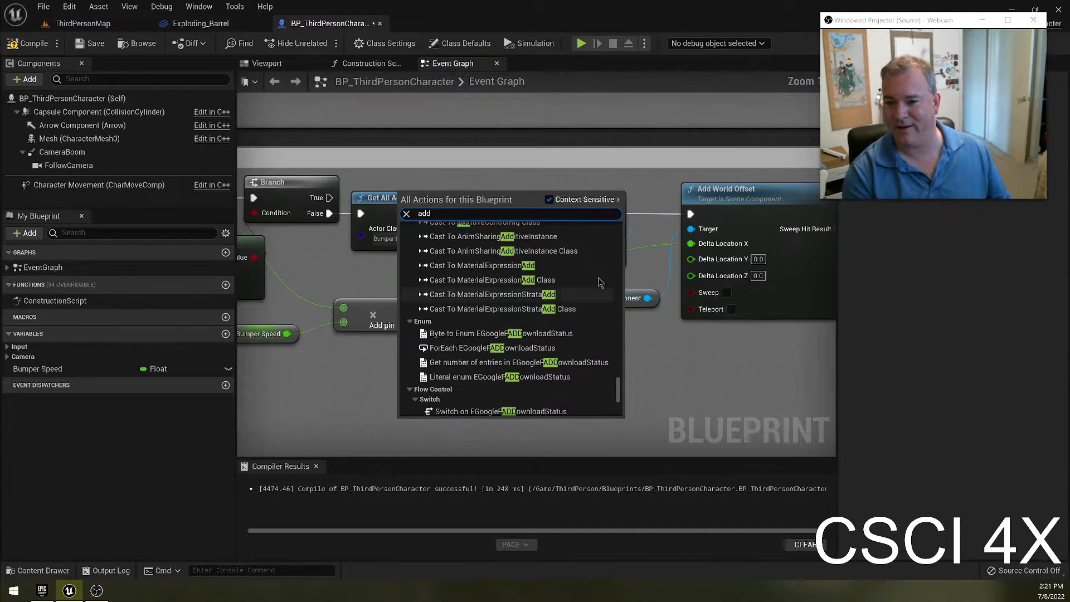
{"action": "scroll", "coordinate": [538, 284], "scroll_direction": "up", "scroll_amount": 6}
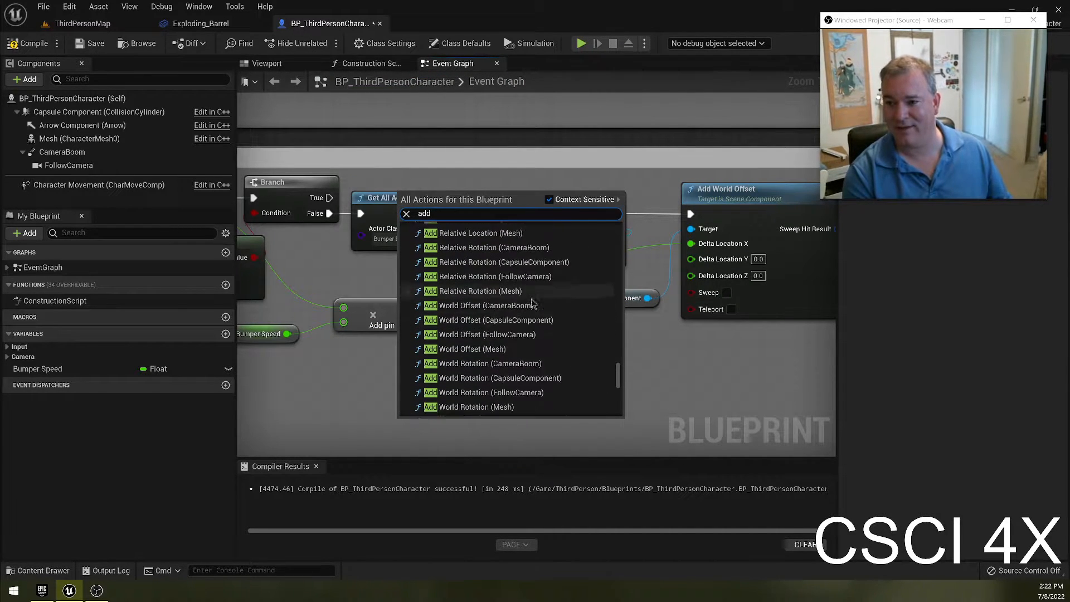
{"action": "scroll", "coordinate": [556, 312], "scroll_direction": "up", "scroll_amount": 8}
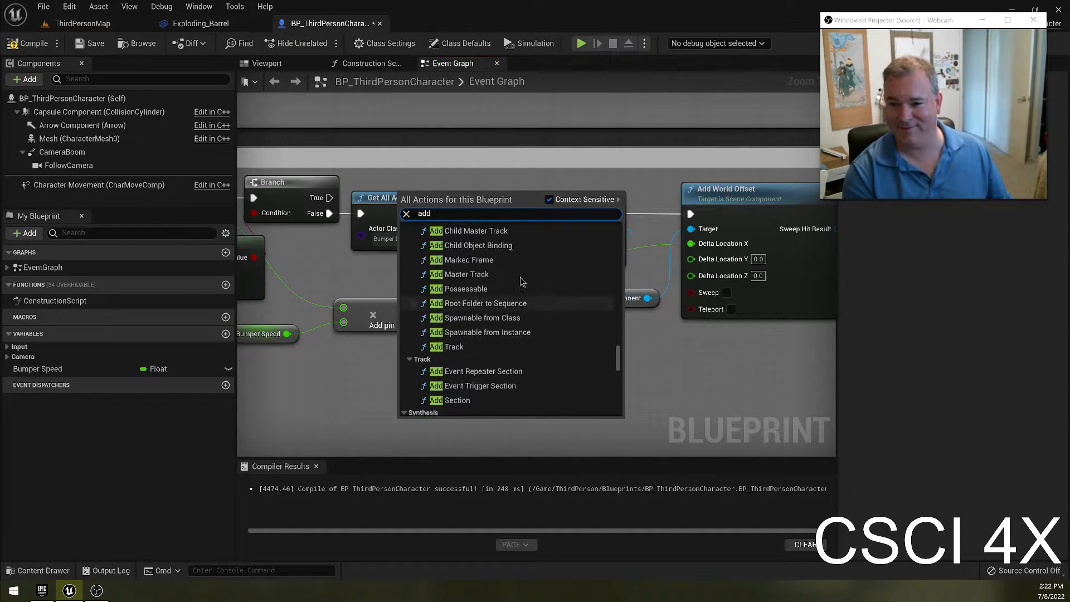
{"action": "scroll", "coordinate": [483, 295], "scroll_direction": "up", "scroll_amount": 8}
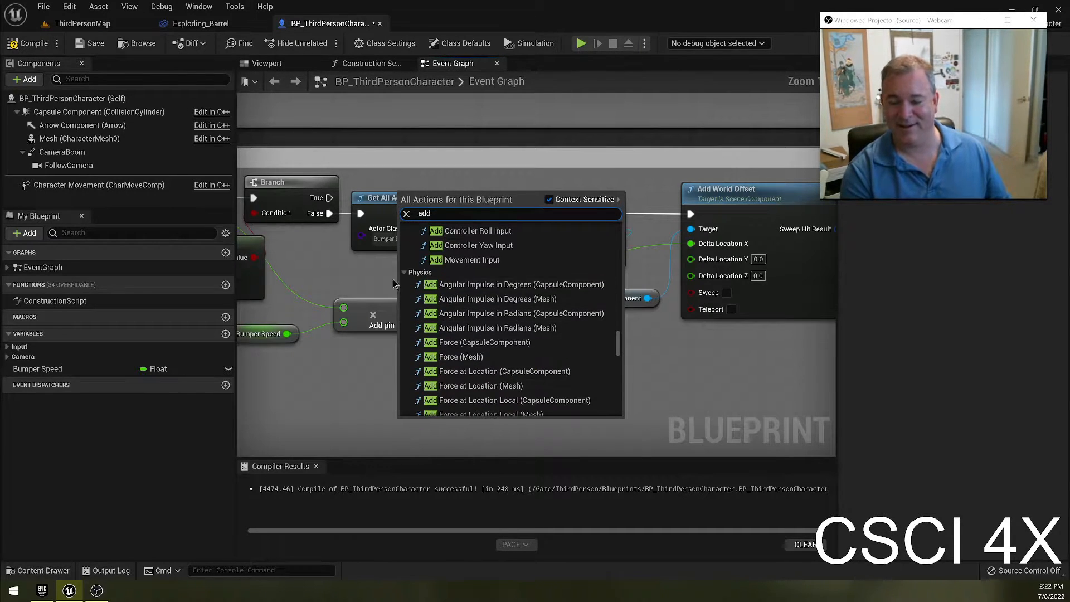
Step: Search the executable actions from the Bumper Yeet Forward event's execution output for "add", and close the list
{"action": "right_click_drag", "start_coordinate": [317, 384], "coordinate": [434, 374]}
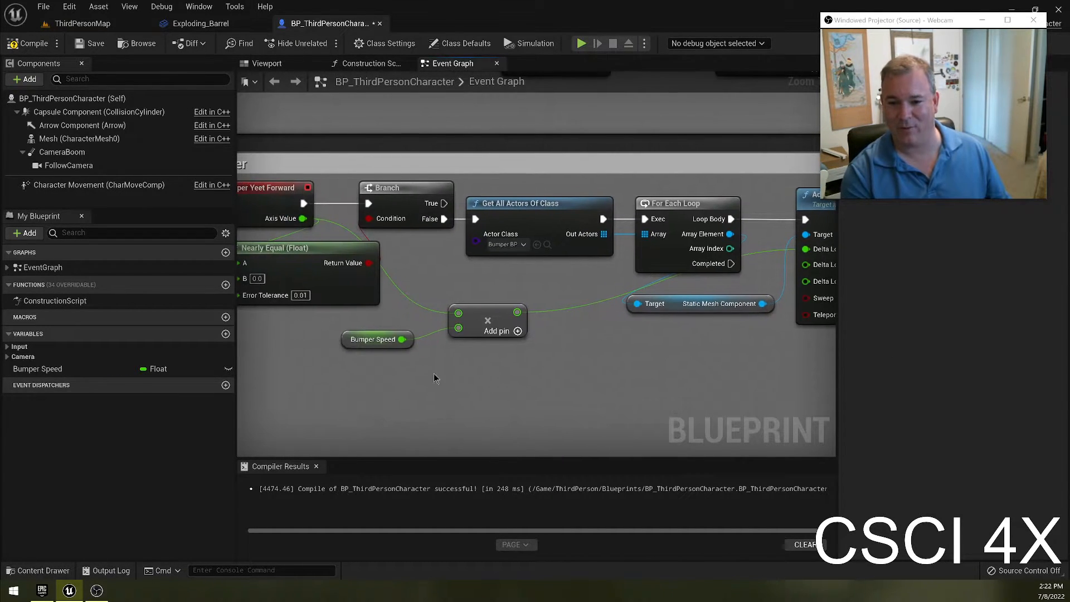
{"action": "left_click_drag", "start_coordinate": [304, 203], "coordinate": [468, 374]}
{"action": "type", "text": "add"}
{"action": "scroll", "coordinate": [508, 281], "scroll_direction": "up", "scroll_amount": 10}
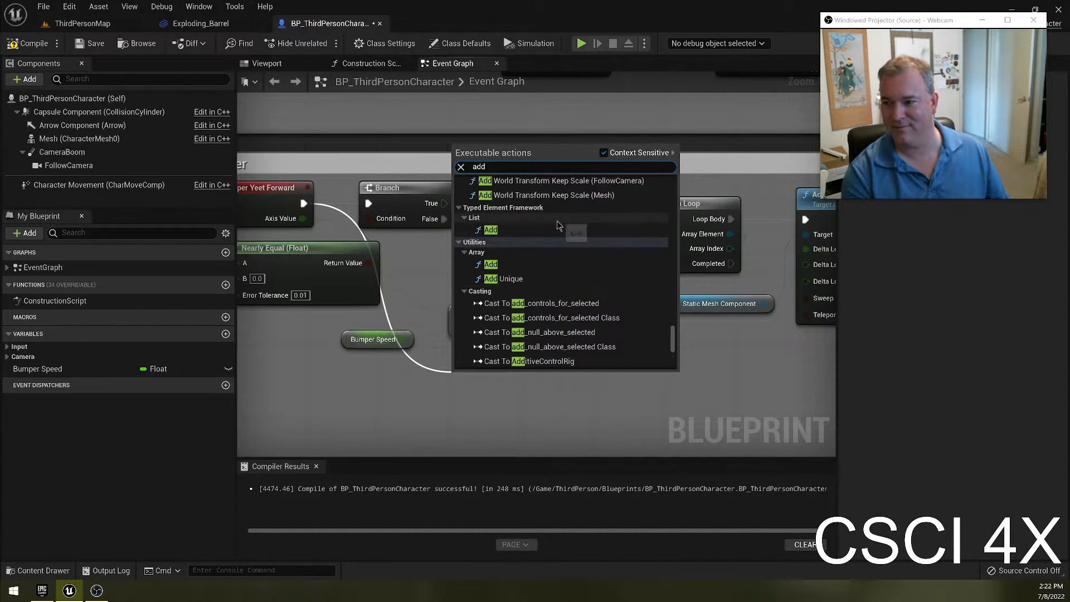
{"action": "scroll", "coordinate": [559, 278], "scroll_direction": "up", "scroll_amount": 10}
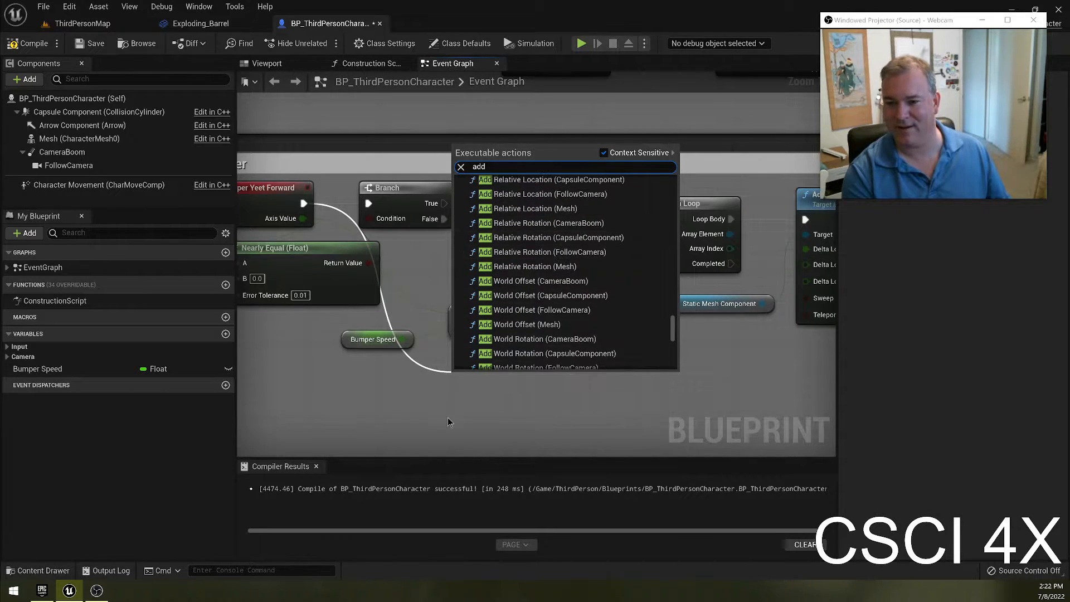
{"action": "left_click", "coordinate": [413, 283]}
Step: Search the Axis Value output's float actions for "add" and try placing the Add operator
{"action": "left_click_drag", "start_coordinate": [303, 218], "coordinate": [431, 396]}
{"action": "type", "text": "add"}
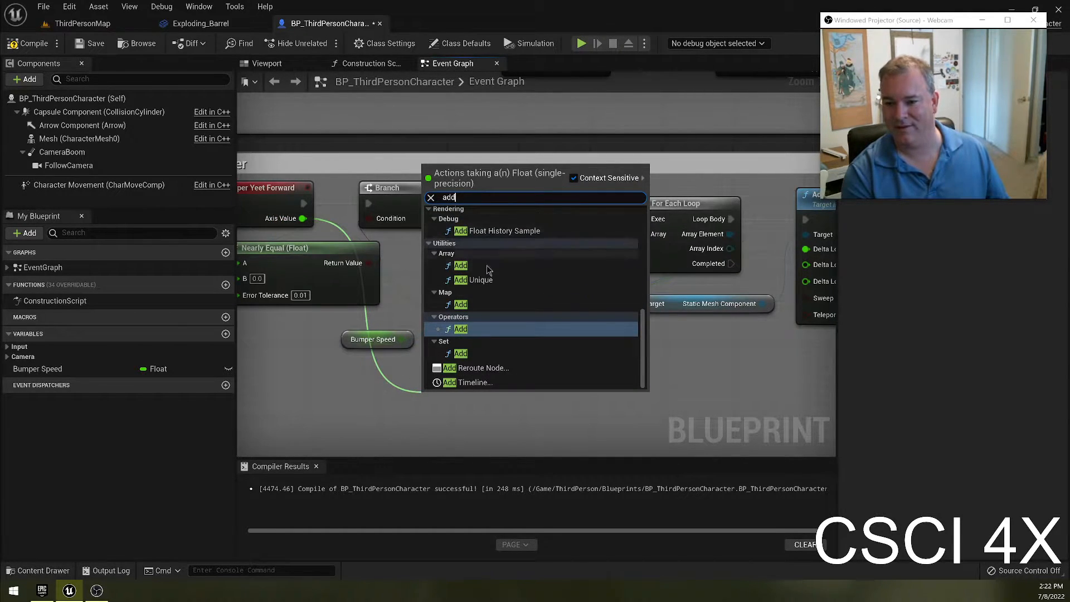
{"action": "key", "text": "Return"}
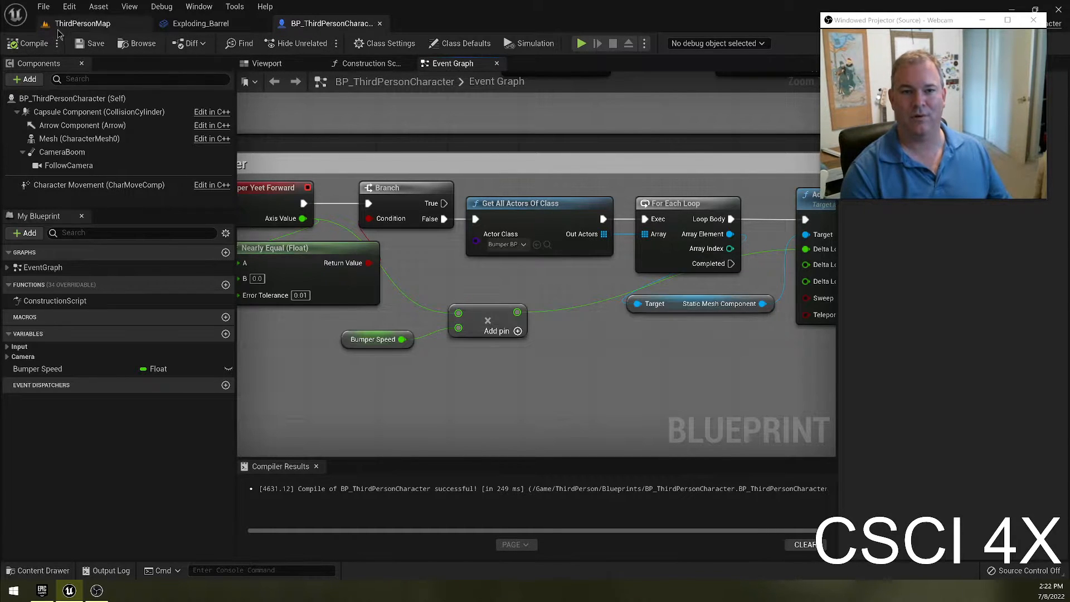
Step: Switch to ThirdPersonMap, clear the details filter to inspect the BumperBP actor's properties, and return to the BP_ThirdPersonCharacter event graph
{"action": "left_click", "coordinate": [83, 23]}
{"action": "key", "text": "f"}
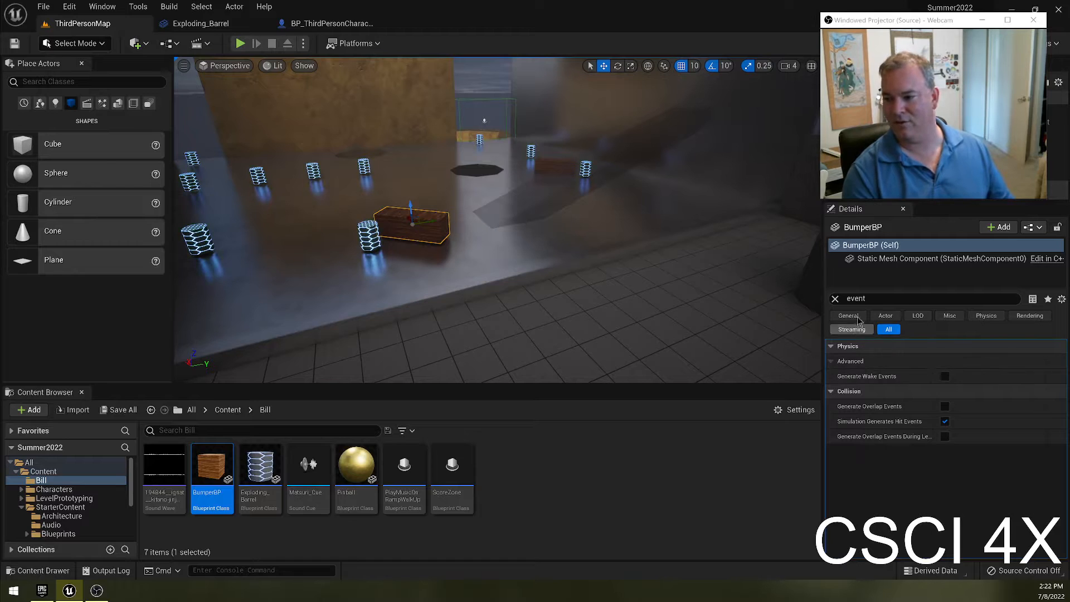
{"action": "left_click", "coordinate": [835, 299]}
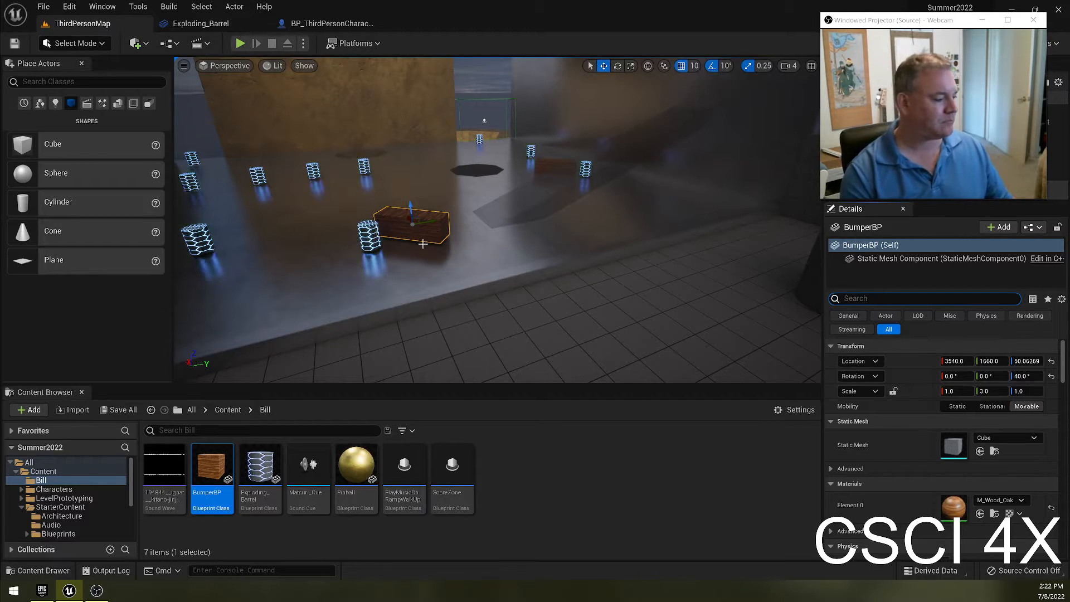
{"action": "left_click", "coordinate": [332, 23]}
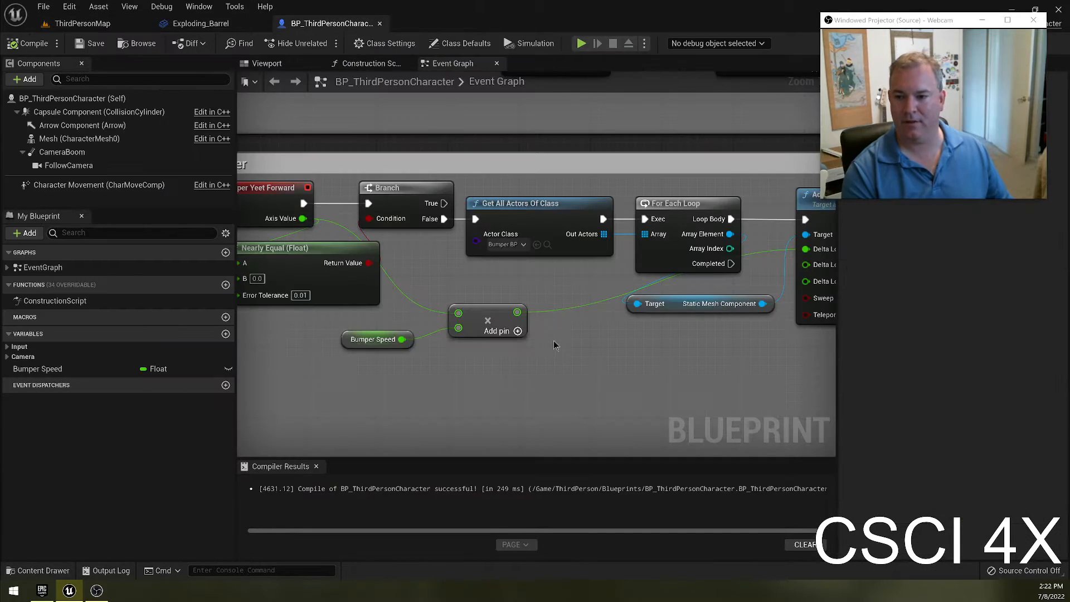
Step: Examine the Get All Actors Of Class node and its connections through to Add World Offset, and browse its Actor Class options
{"action": "left_click", "coordinate": [489, 281]}
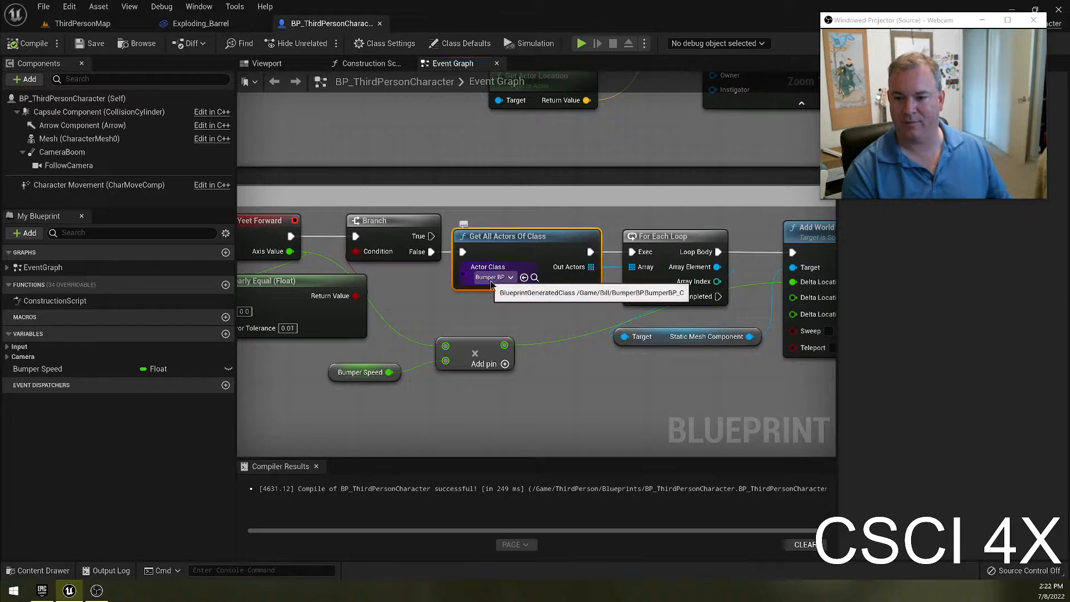
{"action": "right_click_drag", "start_coordinate": [582, 380], "coordinate": [480, 386]}
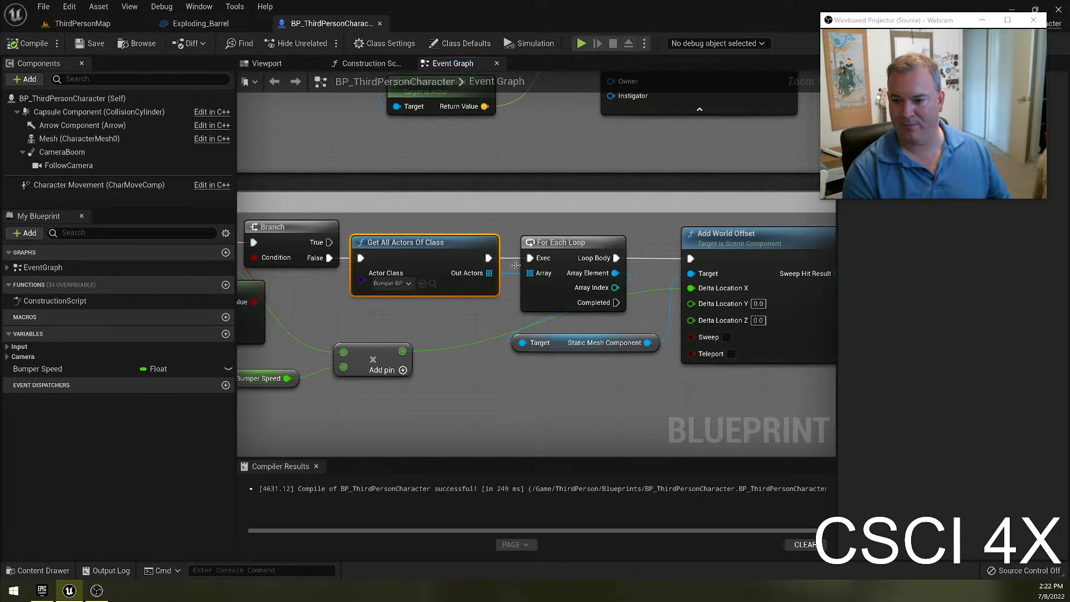
{"action": "right_click_drag", "start_coordinate": [619, 252], "coordinate": [517, 247]}
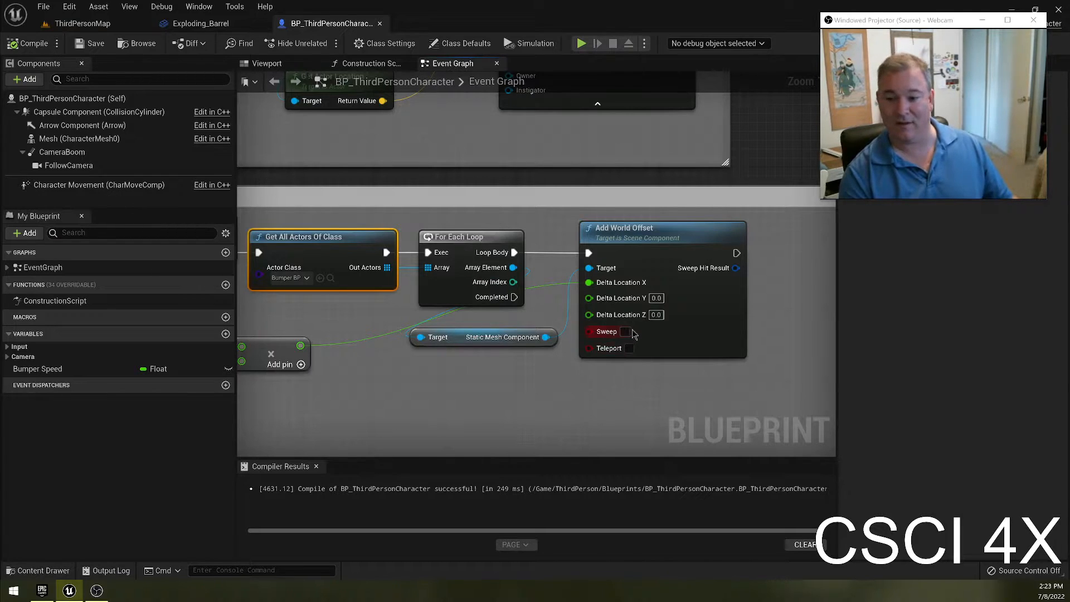
{"action": "right_click_drag", "start_coordinate": [465, 406], "coordinate": [544, 401]}
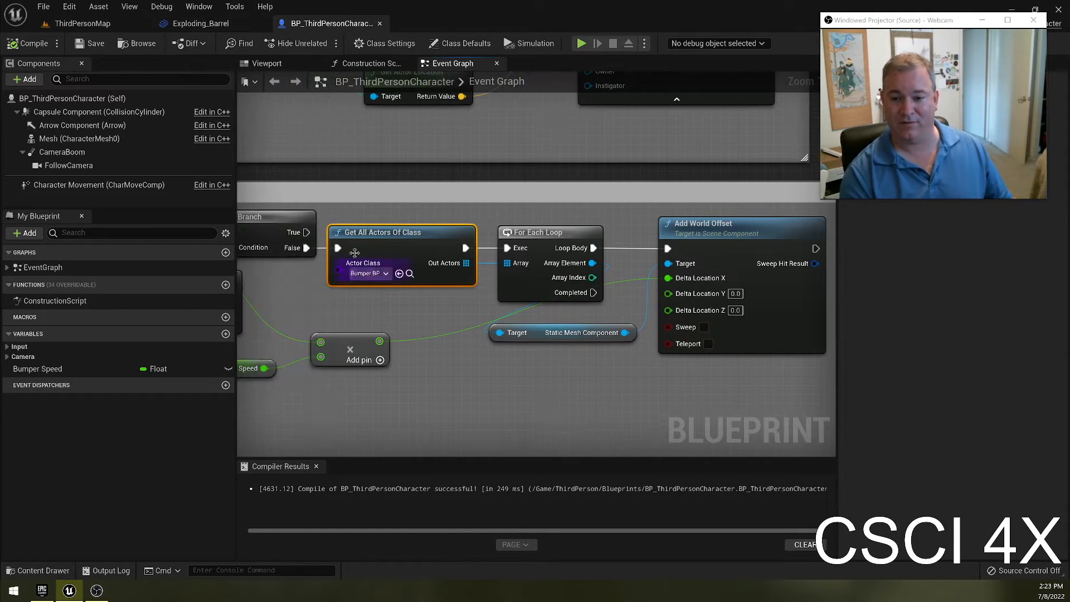
{"action": "left_click", "coordinate": [380, 274]}
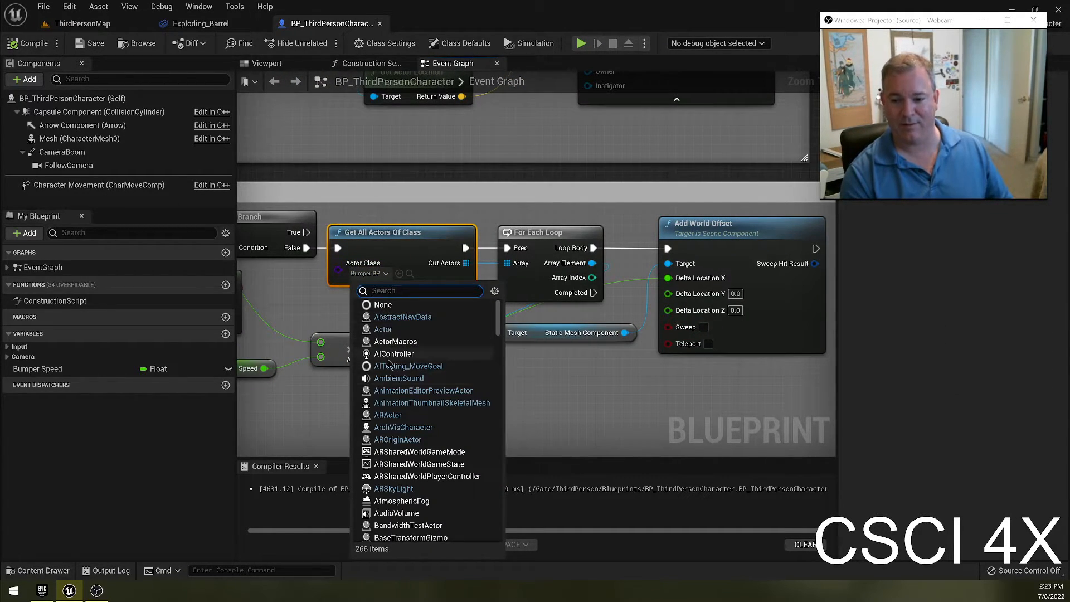
{"action": "left_click", "coordinate": [539, 397]}
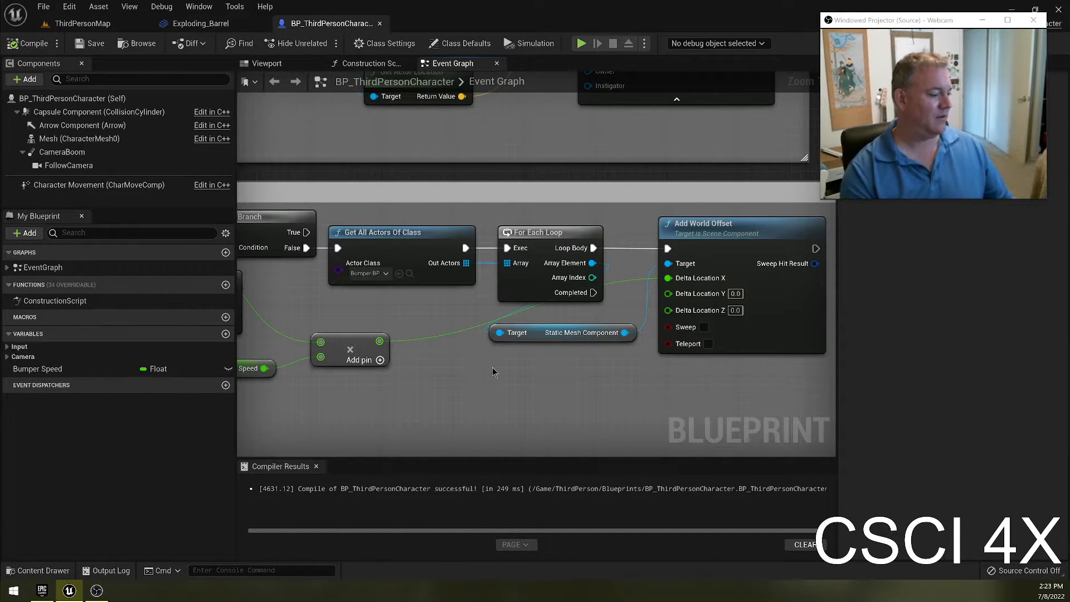
Step: Inspect the Bumper Speed variable's default value and trace the multiplied result to the Add World Offset node's Delta Location X
{"action": "right_click_drag", "start_coordinate": [475, 410], "coordinate": [627, 367]}
{"action": "left_click", "coordinate": [387, 324]}
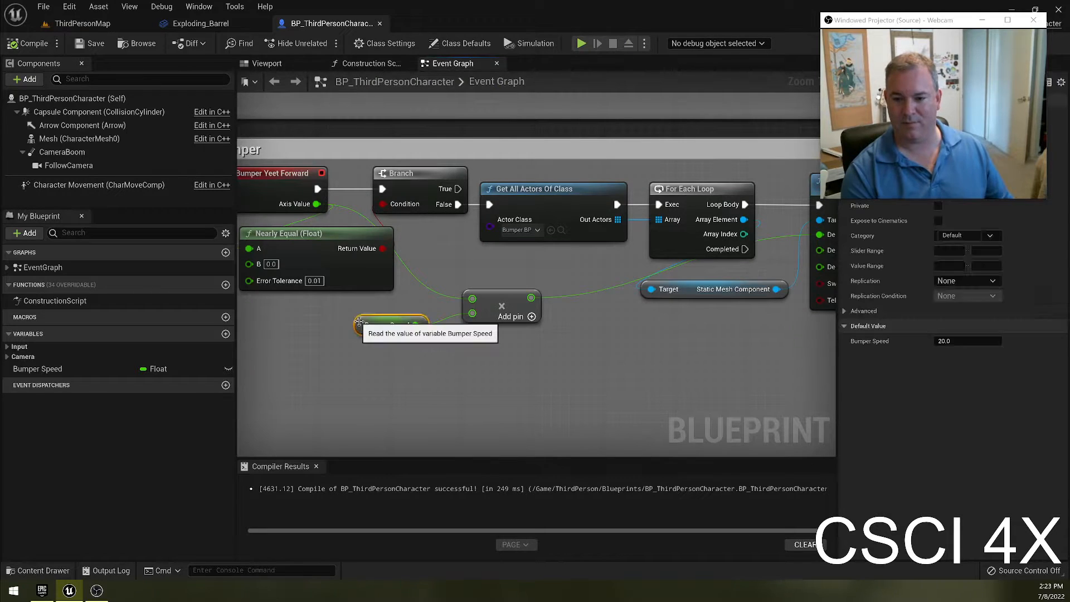
{"action": "right_click_drag", "start_coordinate": [728, 326], "coordinate": [454, 334]}
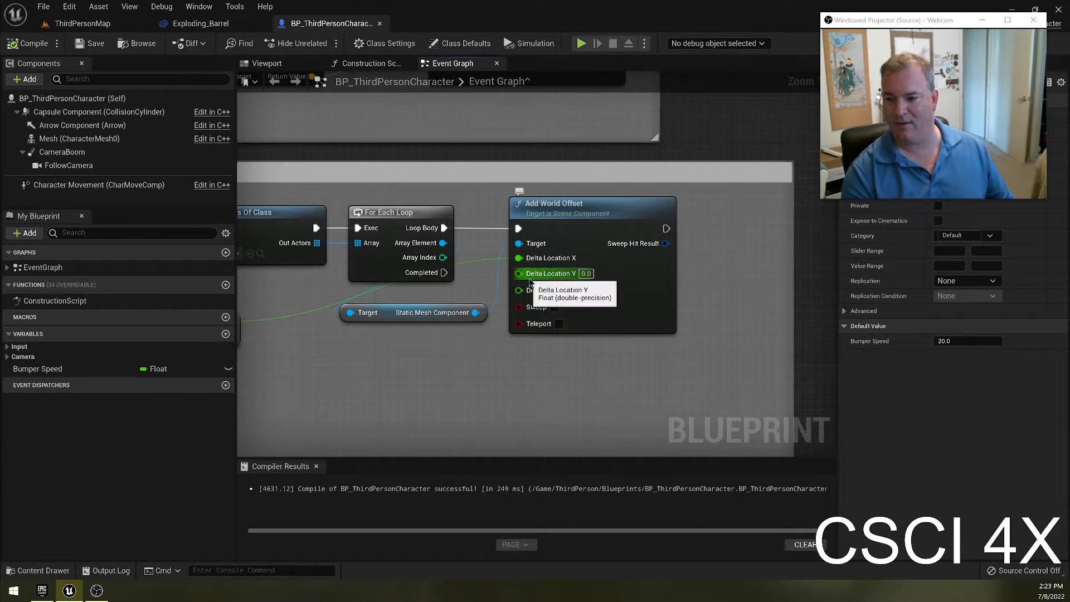
{"action": "scroll", "coordinate": [557, 362], "scroll_direction": "down", "scroll_amount": 3}
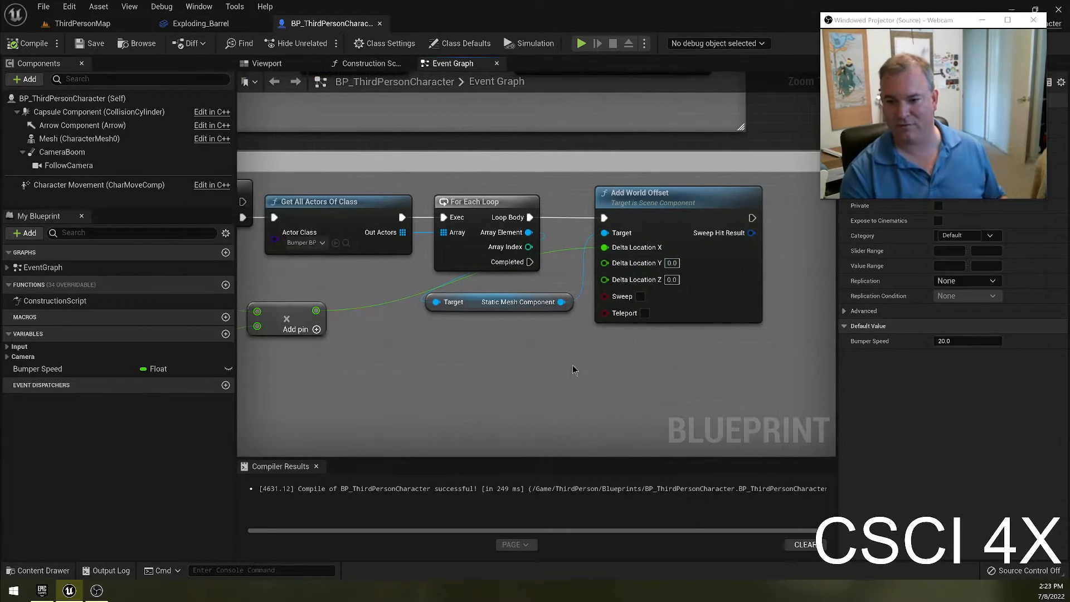
{"action": "right_click_drag", "start_coordinate": [541, 398], "coordinate": [645, 380]}
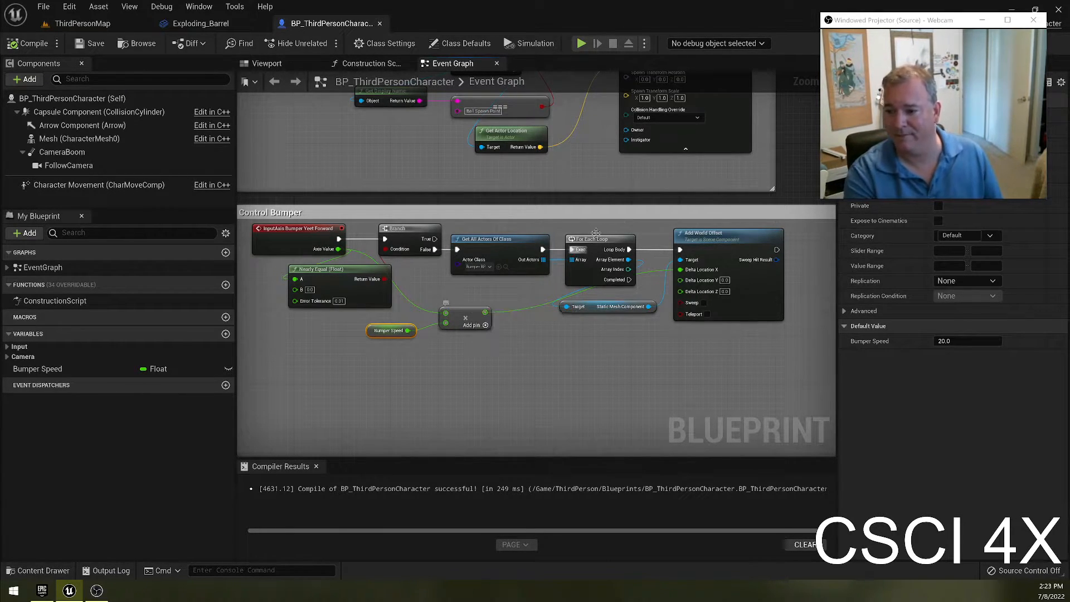
Step: Try replacing the Add World Offset node's Delta Location X connection with a fixed value of 20.0, and undo the change
{"action": "left_click", "coordinate": [655, 275]}
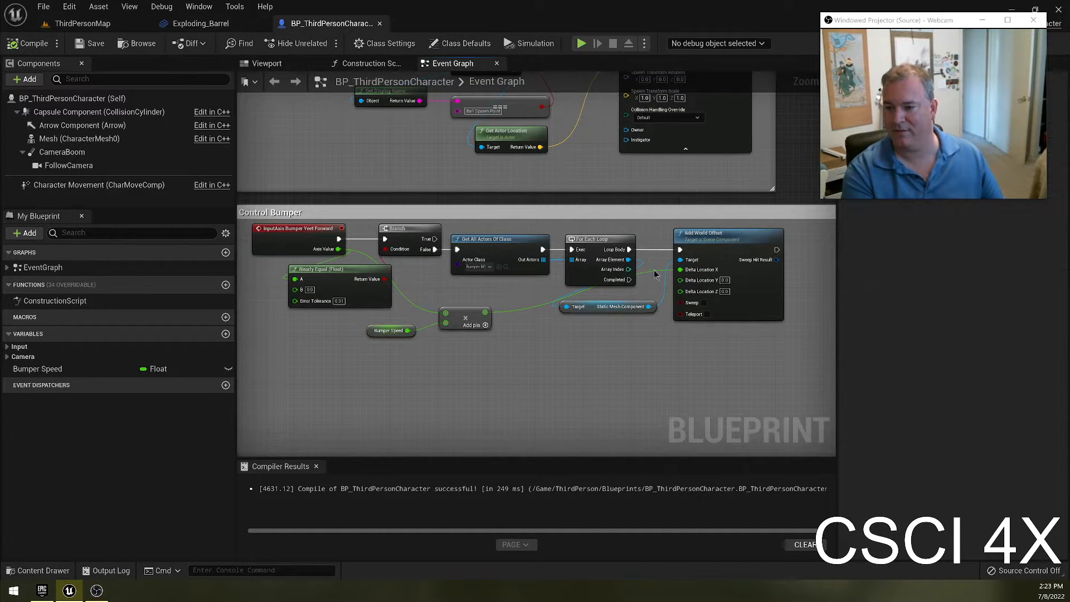
{"action": "left_click", "coordinate": [724, 270]}
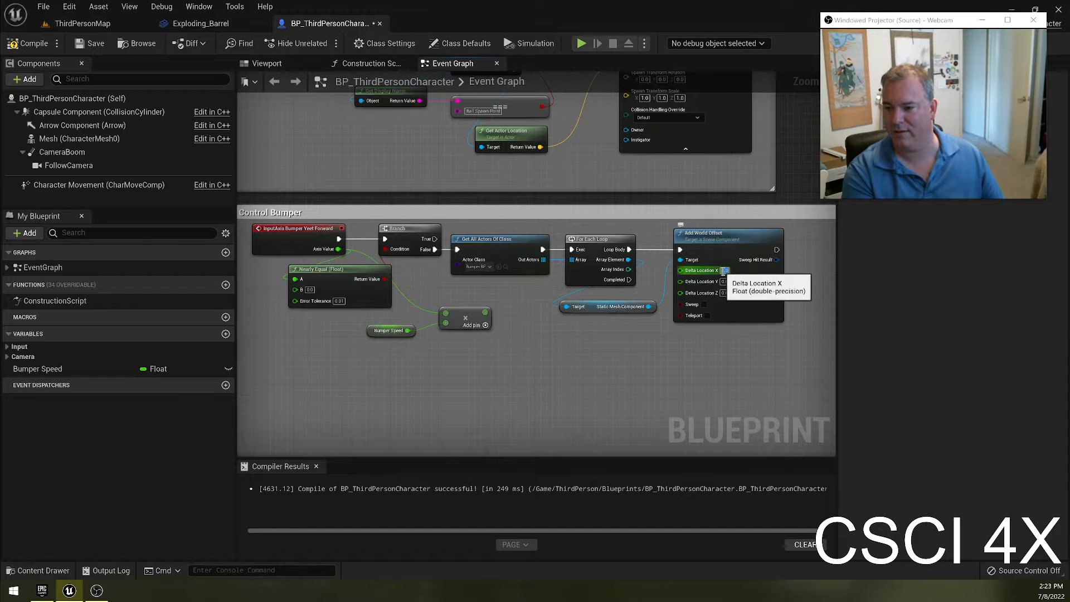
{"action": "type", "text": "20.0"}
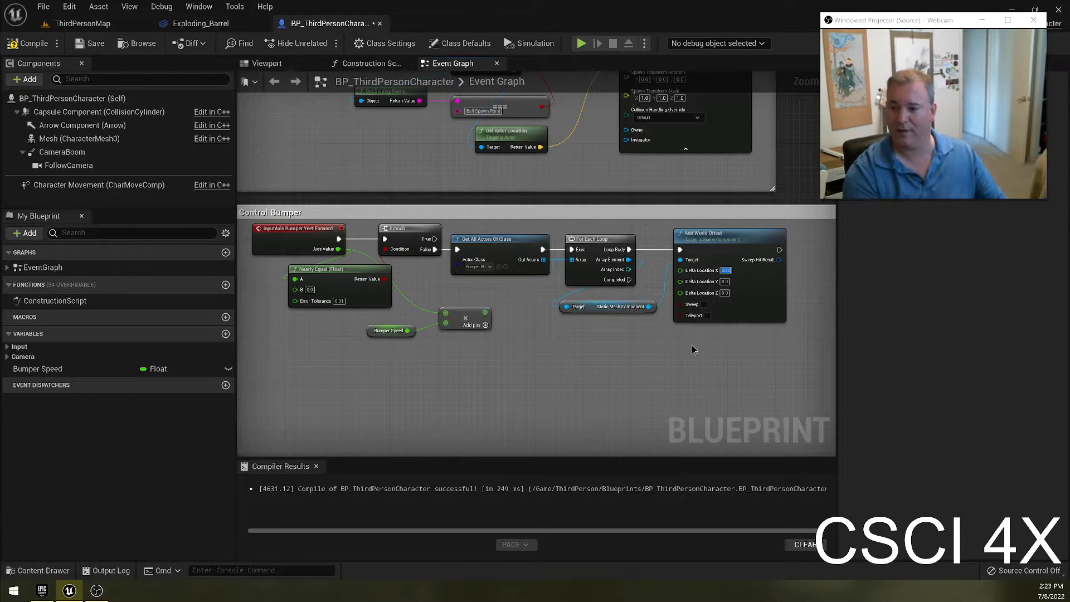
{"action": "left_click", "coordinate": [619, 372]}
{"action": "key", "text": "ctrl+z"}
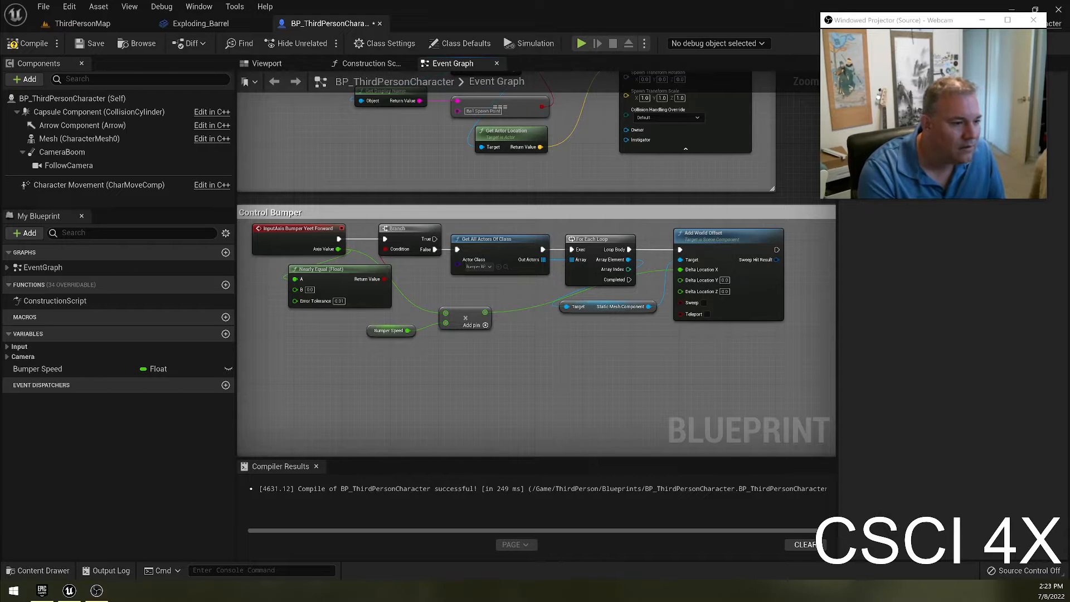
Step: Compile the blueprint and add the Bumper Yeet Right axis event below the Bumper Yeet Forward nodes
{"action": "left_click_drag", "start_coordinate": [629, 249], "coordinate": [594, 409]}
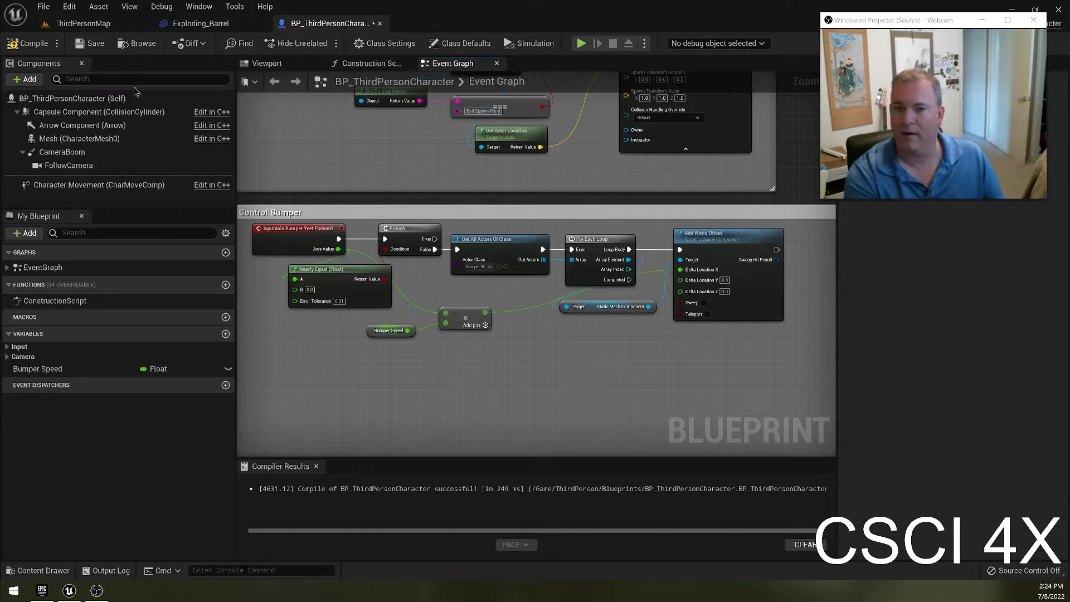
{"action": "left_click", "coordinate": [28, 44]}
{"action": "right_click_drag", "start_coordinate": [420, 390], "coordinate": [441, 276]}
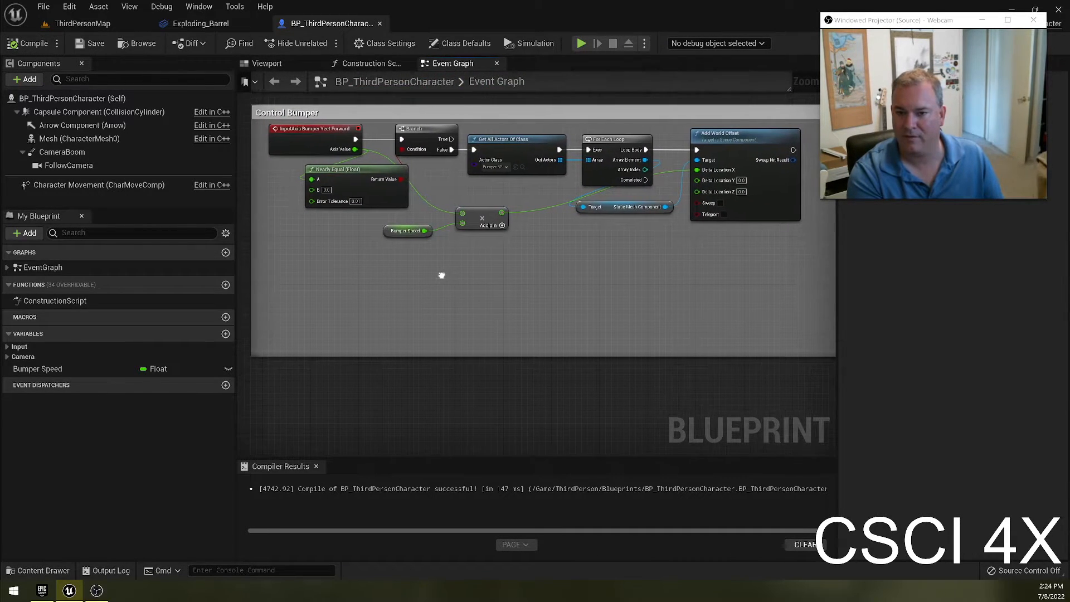
{"action": "right_click", "coordinate": [293, 265]}
{"action": "type", "text": "yeet "}
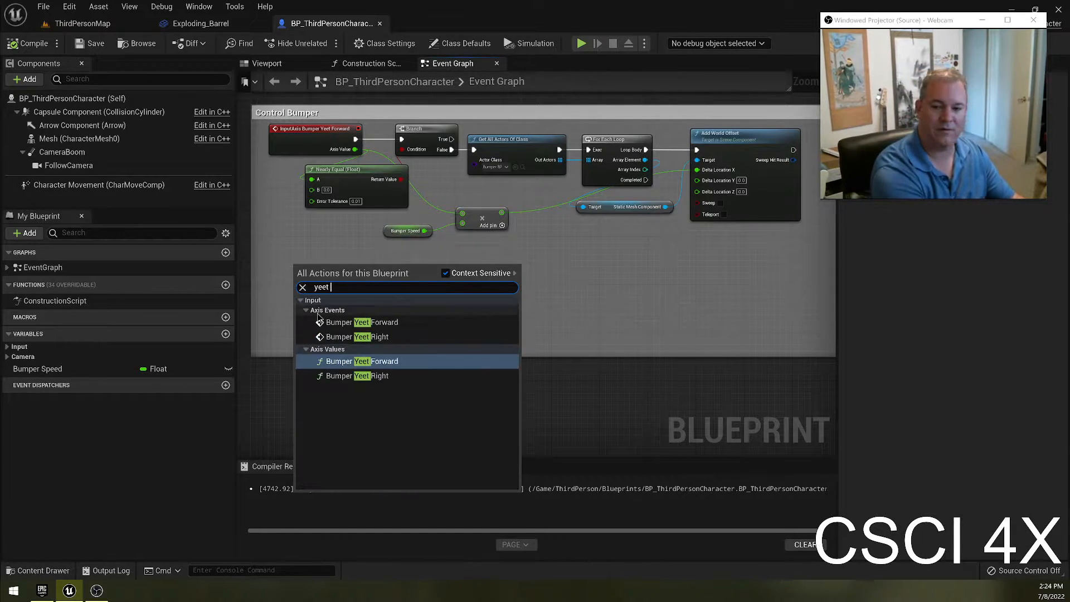
{"action": "type", "text": "rig"}
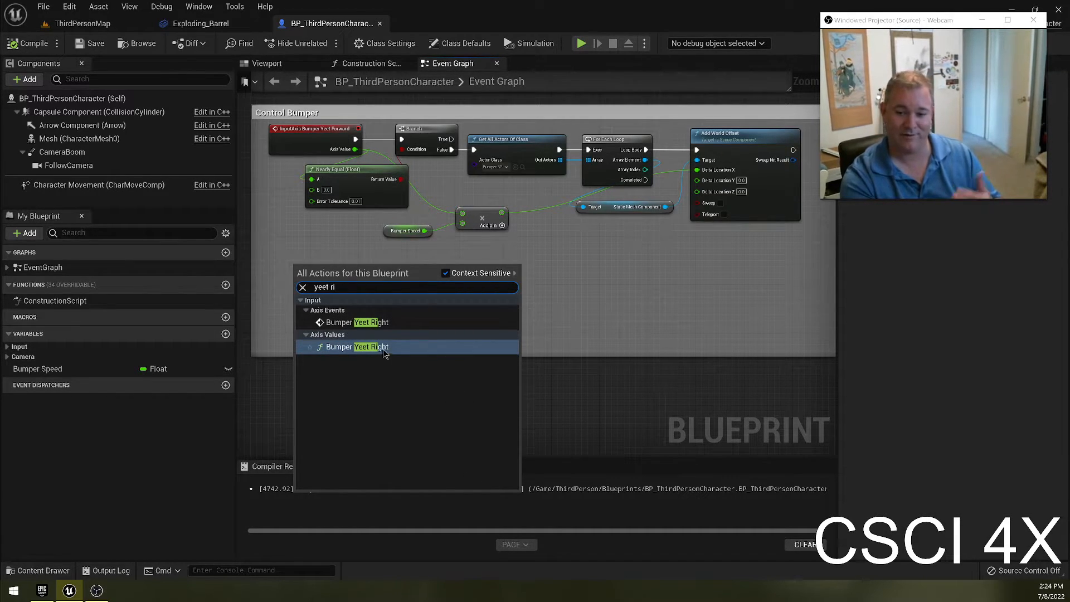
{"action": "left_click", "coordinate": [399, 326]}
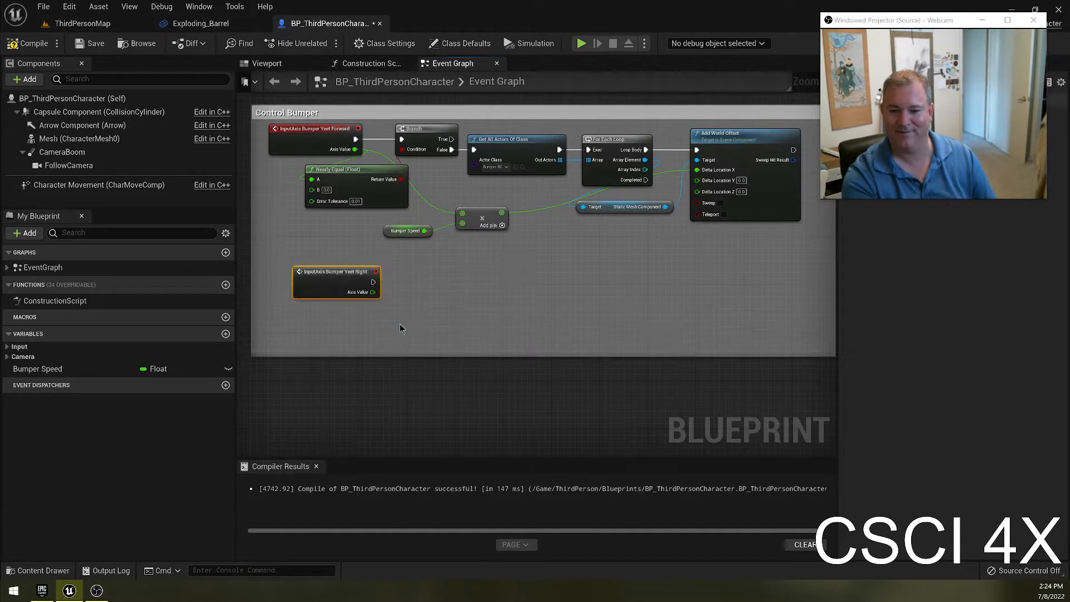
{"action": "left_click_drag", "start_coordinate": [348, 278], "coordinate": [324, 257]}
{"action": "left_click", "coordinate": [311, 320]}
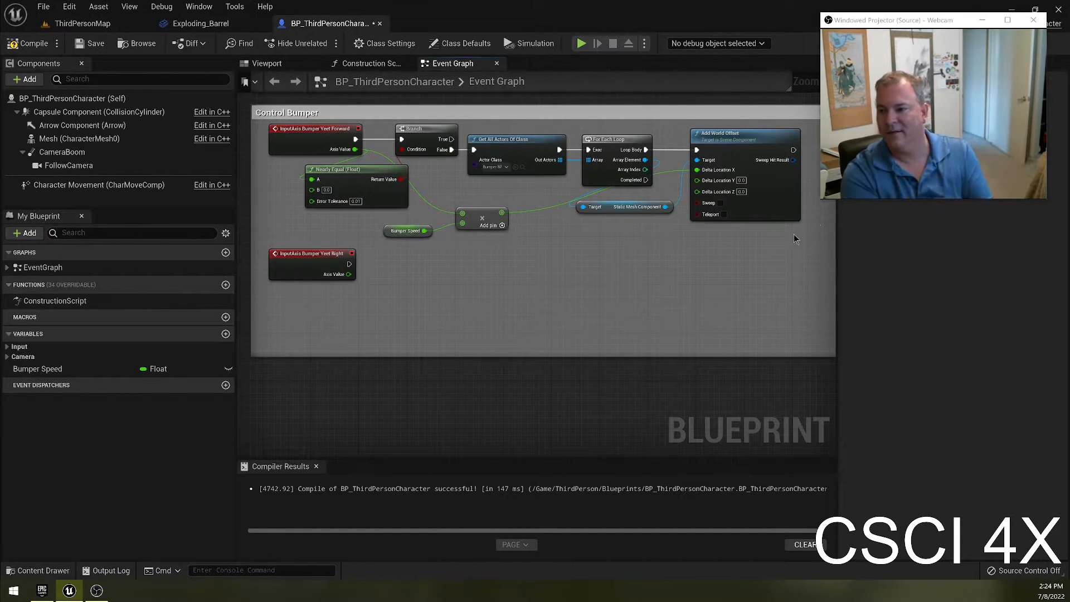
Step: Try copying and pasting the nodes that follow the Bumper Yeet Forward event, and undo the paste
{"action": "left_click_drag", "start_coordinate": [777, 252], "coordinate": [392, 153]}
{"action": "key", "text": "ctrl+c"}
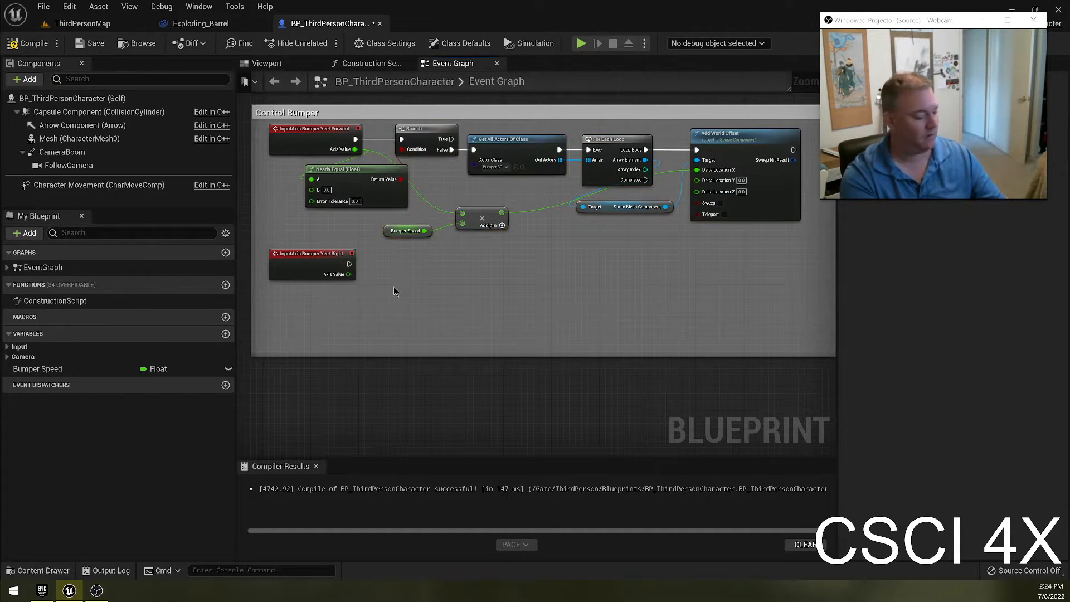
{"action": "key", "text": "ctrl+v"}
{"action": "key", "text": "ctrl+z"}
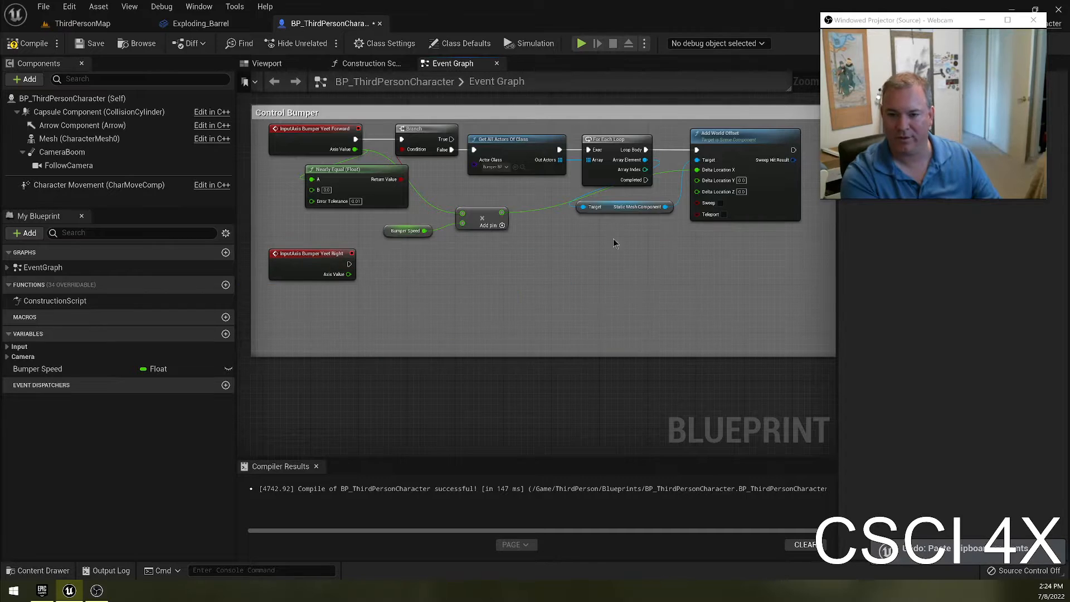
{"action": "key", "text": "ctrl+z"}
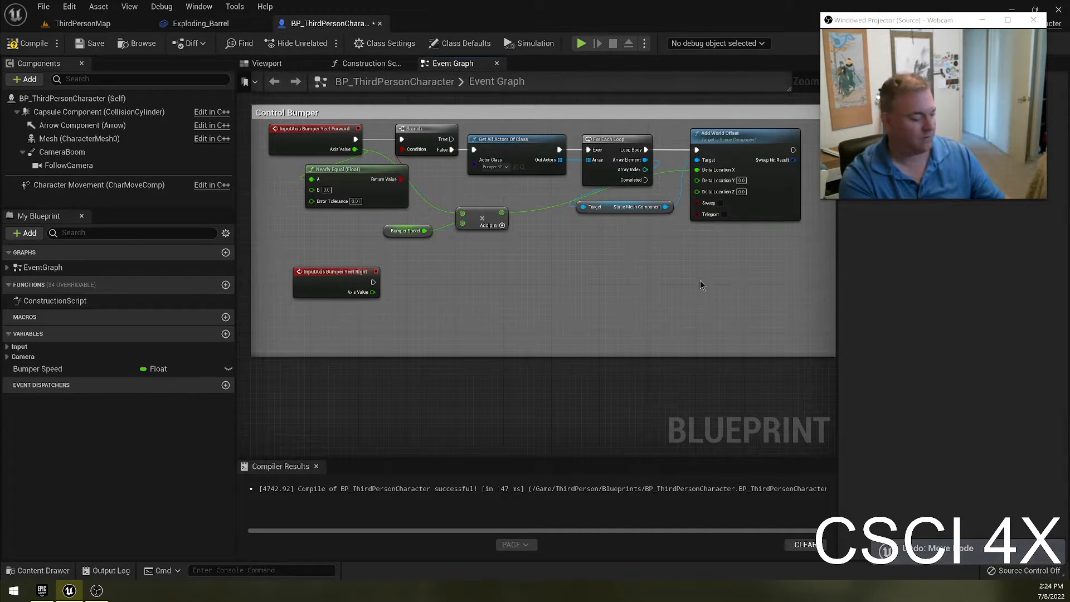
{"action": "key", "text": "ctrl+y"}
Step: Duplicate the nodes that follow Bumper Yeet Forward beside the Bumper Yeet Right event, and extend the Control Bumper comment box around them
{"action": "left_click_drag", "start_coordinate": [801, 242], "coordinate": [393, 150]}
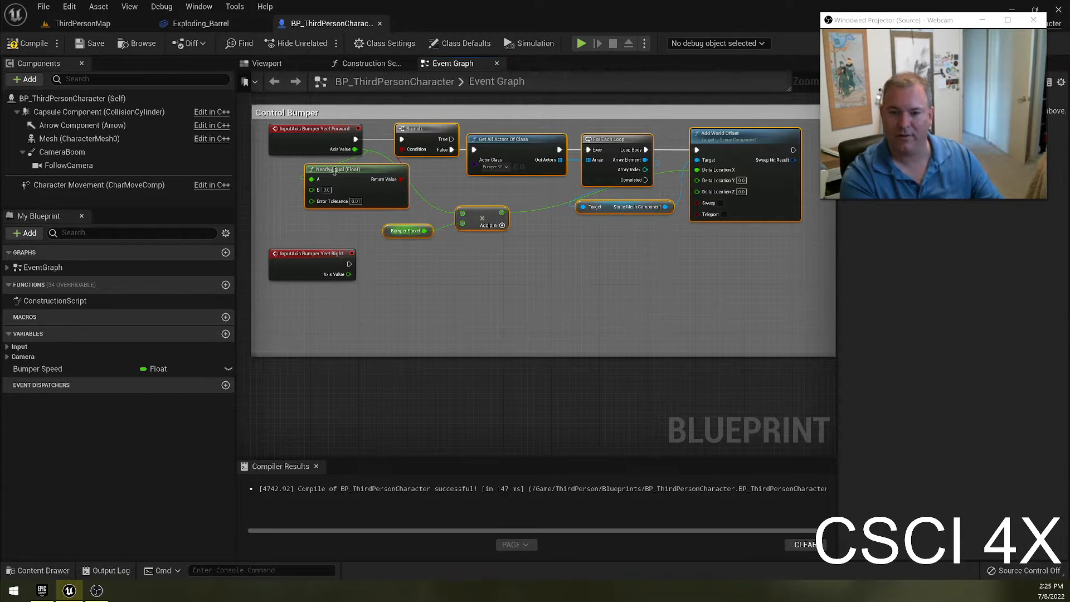
{"action": "right_click", "coordinate": [421, 132]}
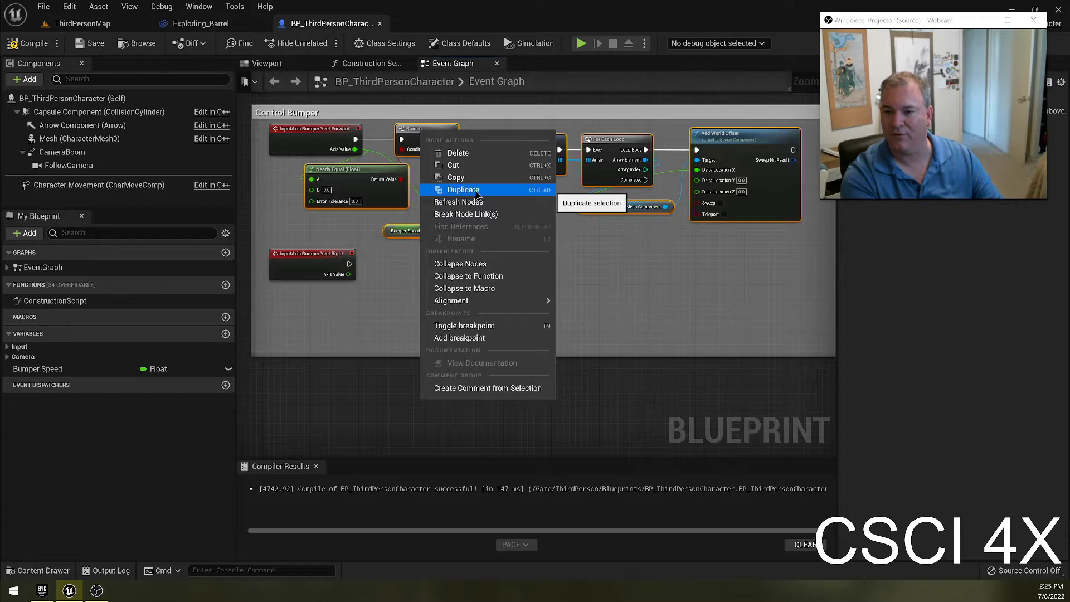
{"action": "left_click", "coordinate": [580, 134]}
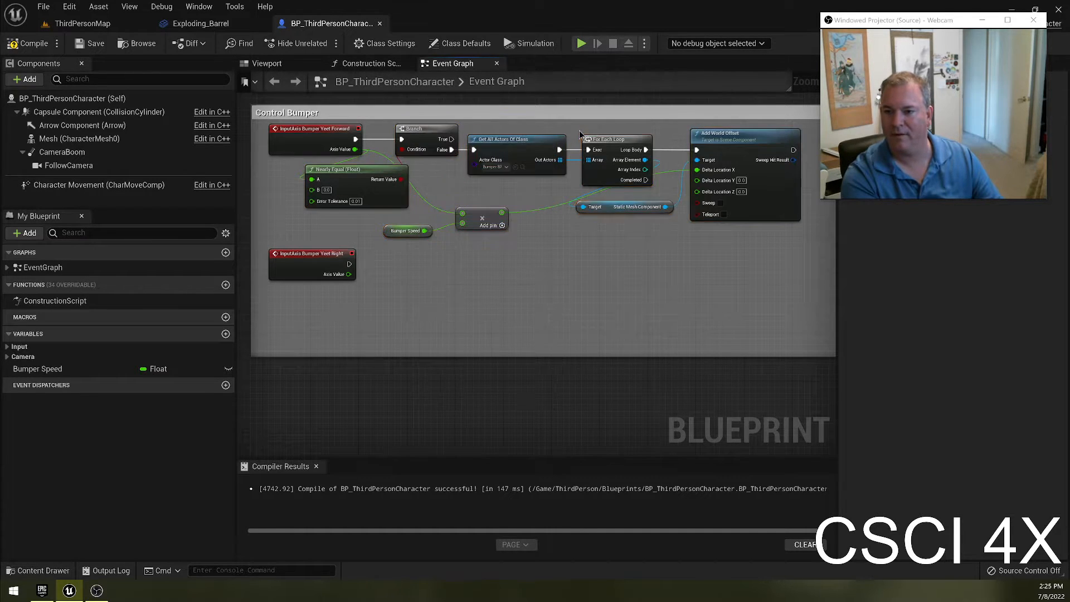
{"action": "left_click_drag", "start_coordinate": [624, 228], "coordinate": [392, 146]}
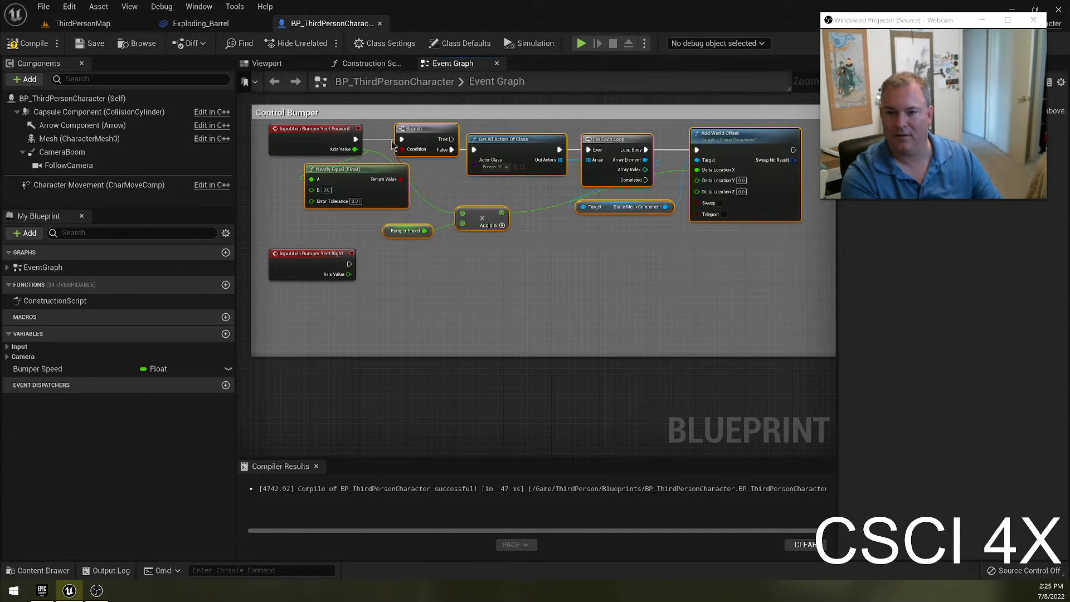
{"action": "key", "text": "ctrl+w"}
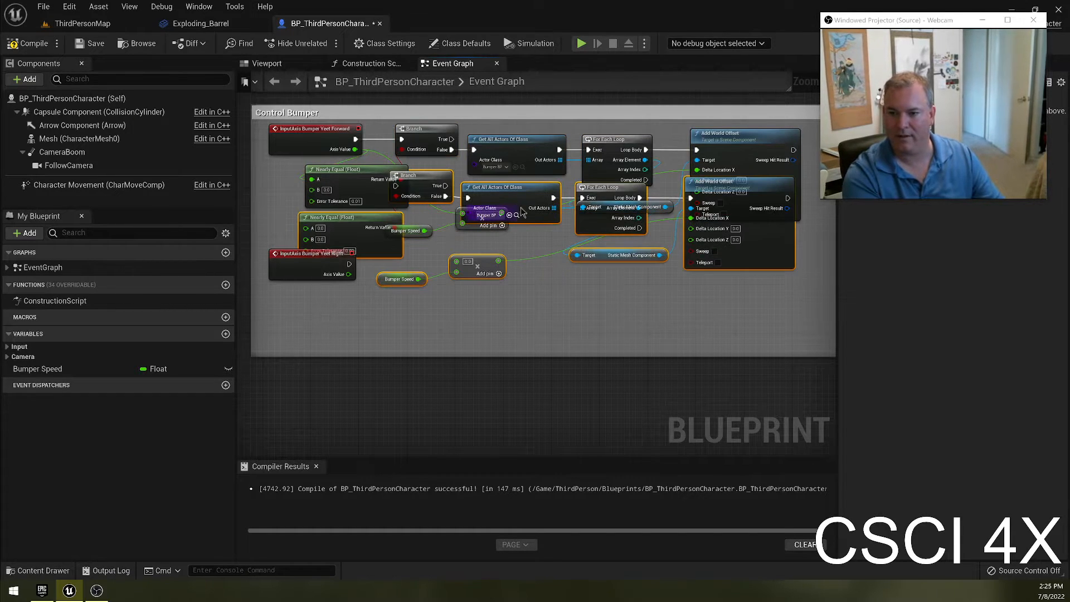
{"action": "left_click_drag", "start_coordinate": [518, 214], "coordinate": [536, 271]}
{"action": "left_click", "coordinate": [565, 382]}
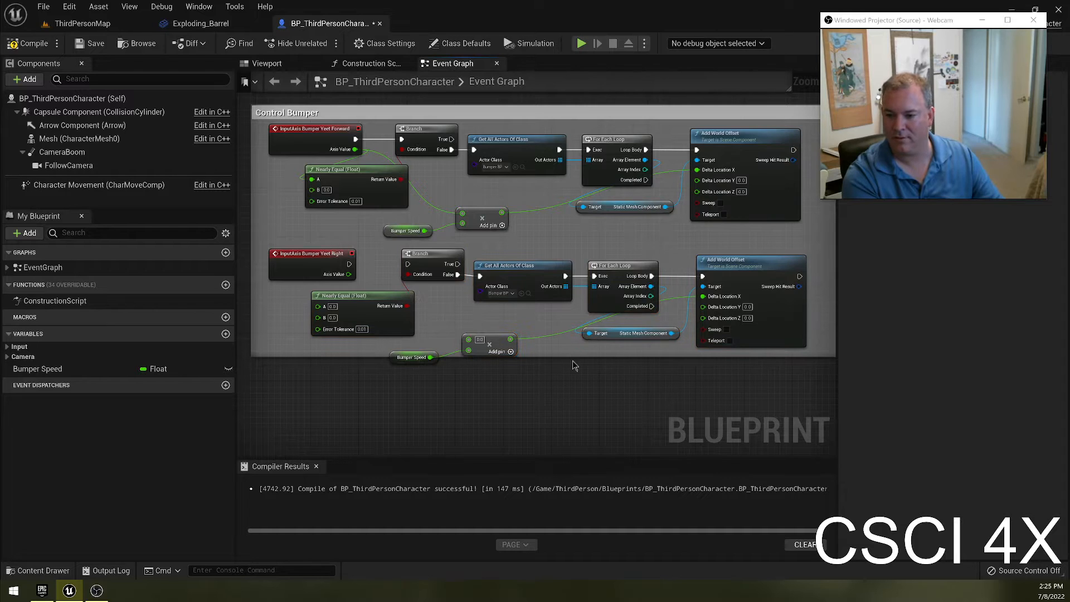
{"action": "left_click_drag", "start_coordinate": [576, 355], "coordinate": [591, 411]}
Step: Connect the Bumper Yeet Right event's execution output to the duplicated Branch and its Axis Value to the duplicated multiply node
{"action": "left_click_drag", "start_coordinate": [349, 265], "coordinate": [408, 264]}
{"action": "left_click", "coordinate": [390, 263]}
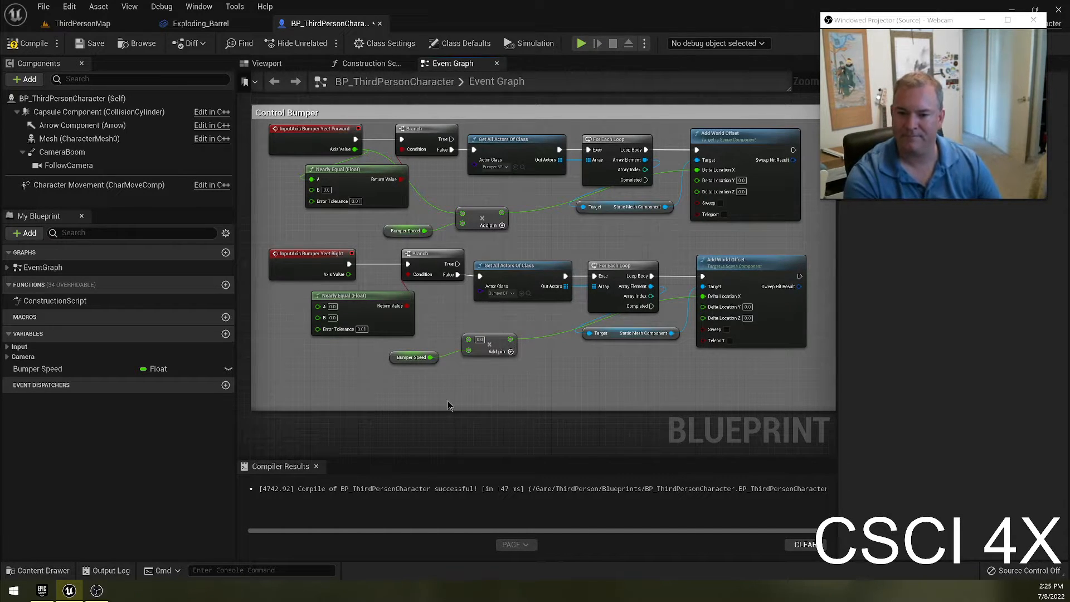
{"action": "left_click_drag", "start_coordinate": [348, 275], "coordinate": [468, 341]}
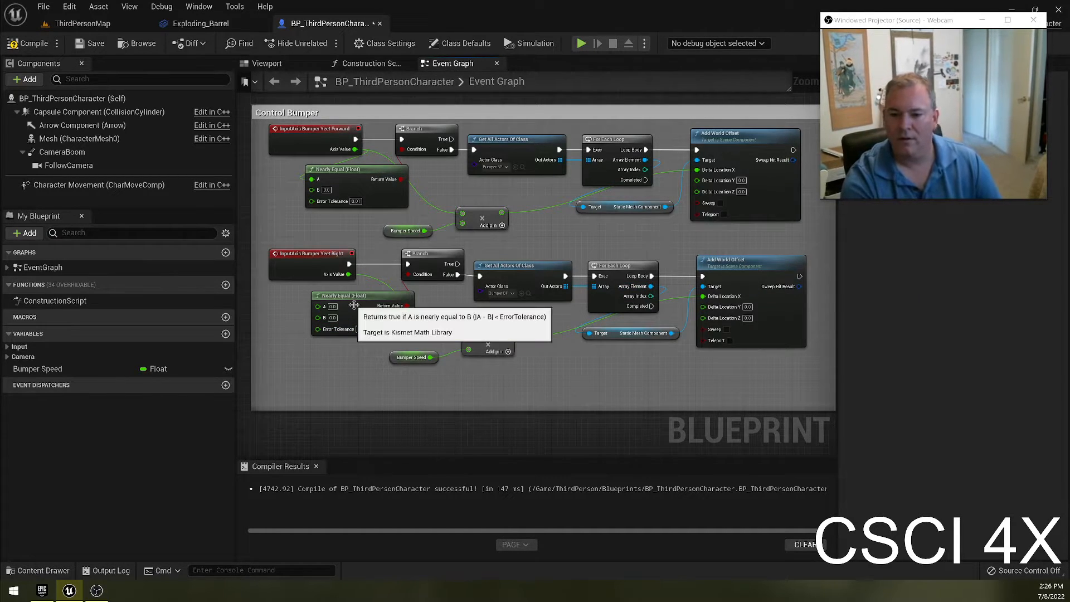
Step: Align both Nearly Equal (Float) nodes directly beneath their Bumper Yeet input events
{"action": "left_click_drag", "start_coordinate": [358, 302], "coordinate": [316, 294]}
{"action": "left_click", "coordinate": [309, 380]}
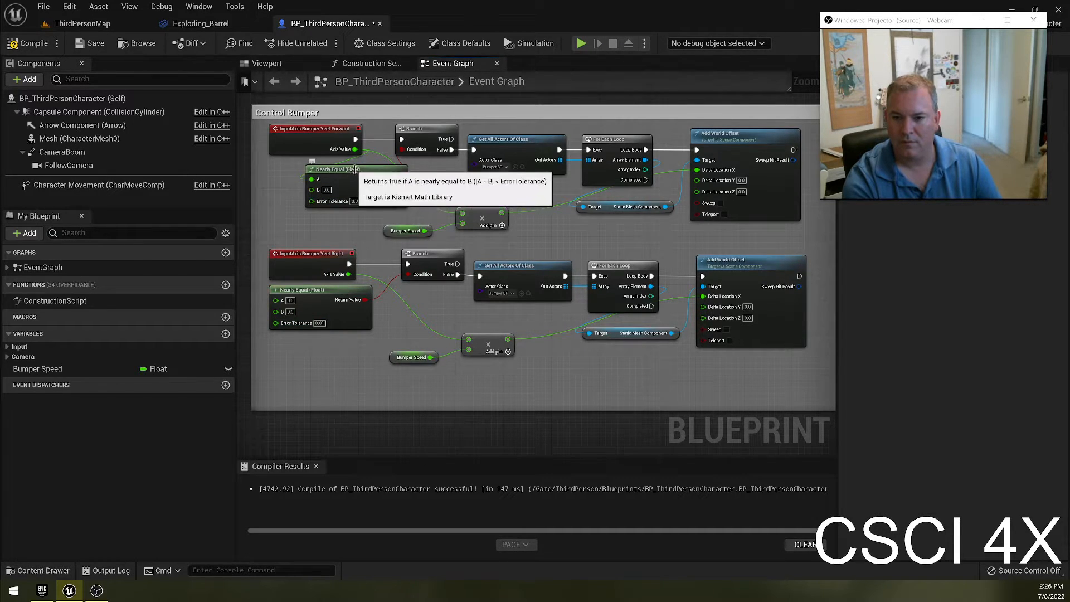
{"action": "left_click_drag", "start_coordinate": [359, 194], "coordinate": [323, 194]}
{"action": "left_click", "coordinate": [338, 245]}
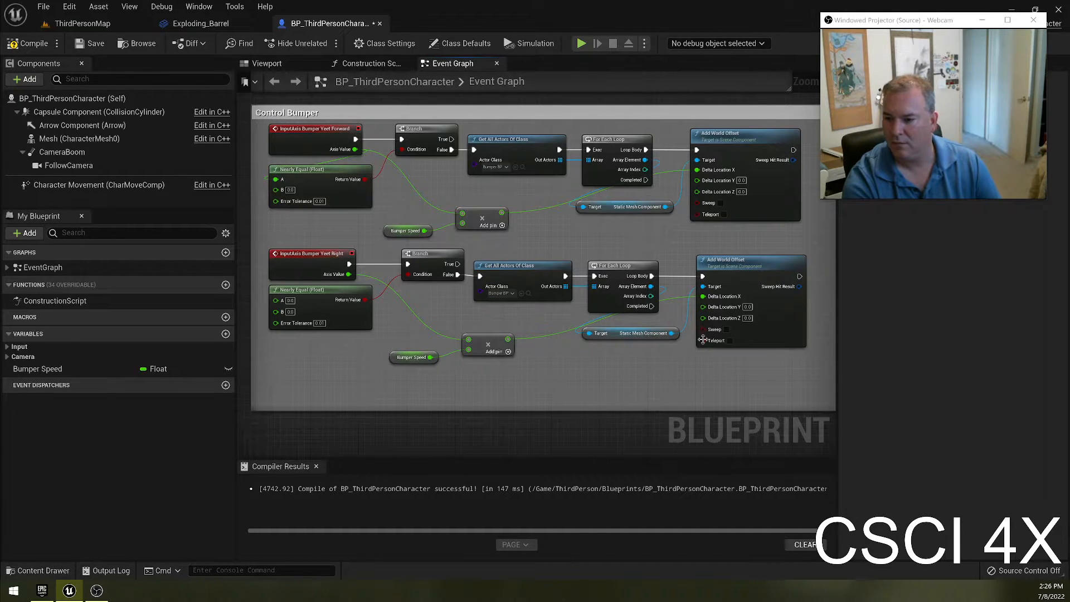
Step: Disconnect the duplicated multiply node's result from Delta Location X on the second Add World Offset node
{"action": "left_click_drag", "start_coordinate": [685, 301], "coordinate": [684, 303]}
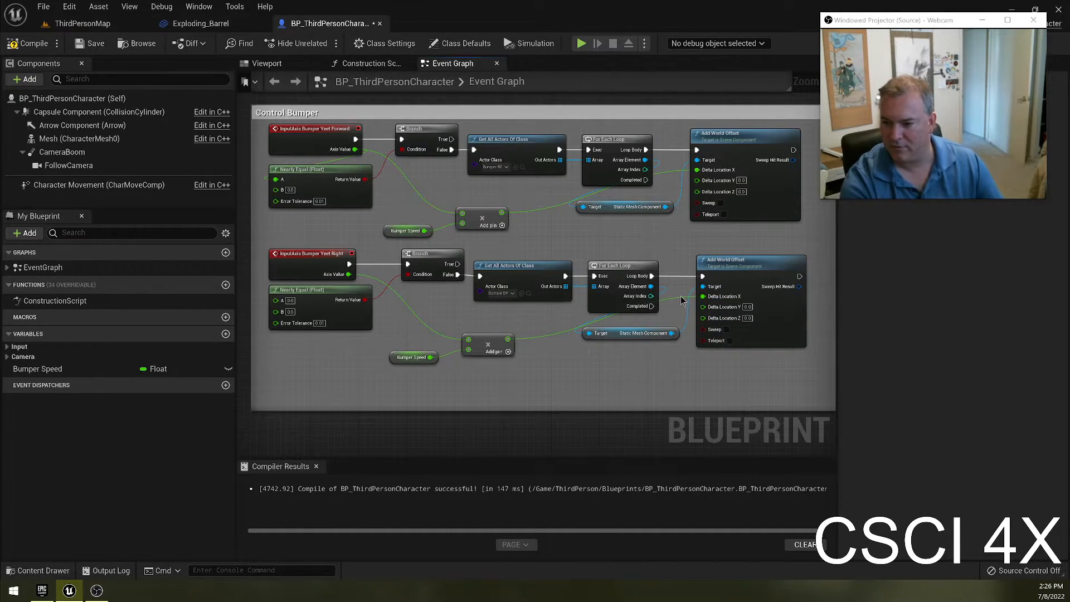
{"action": "key", "text": "ctrl+z"}
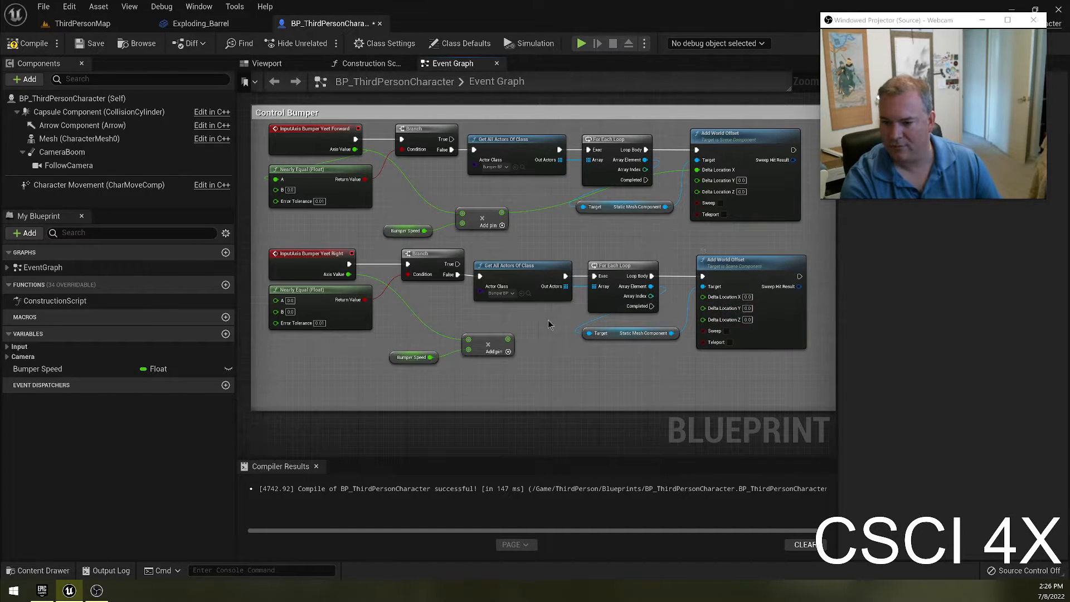
Step: Connect the second multiply node's result to Delta Location Y on the second Add World Offset node, and compile and save the blueprint
{"action": "left_click_drag", "start_coordinate": [508, 339], "coordinate": [703, 307]}
{"action": "left_click", "coordinate": [28, 43]}
{"action": "left_click", "coordinate": [89, 45]}
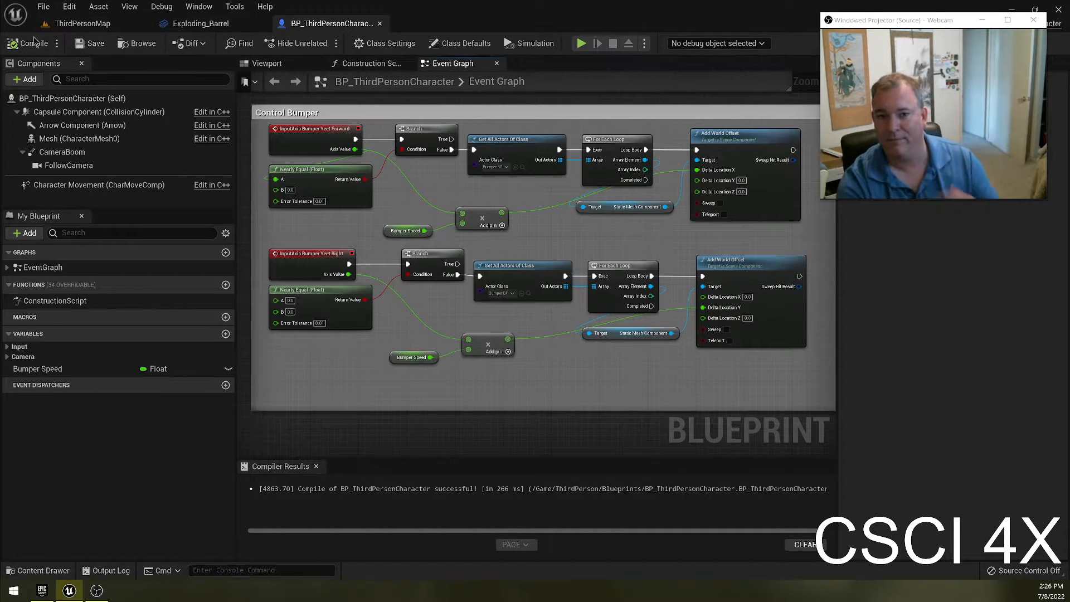
Step: Play-test ThirdPersonMap by running the character to the pinball table to check the bumper controls, and end the session
{"action": "left_click", "coordinate": [82, 24]}
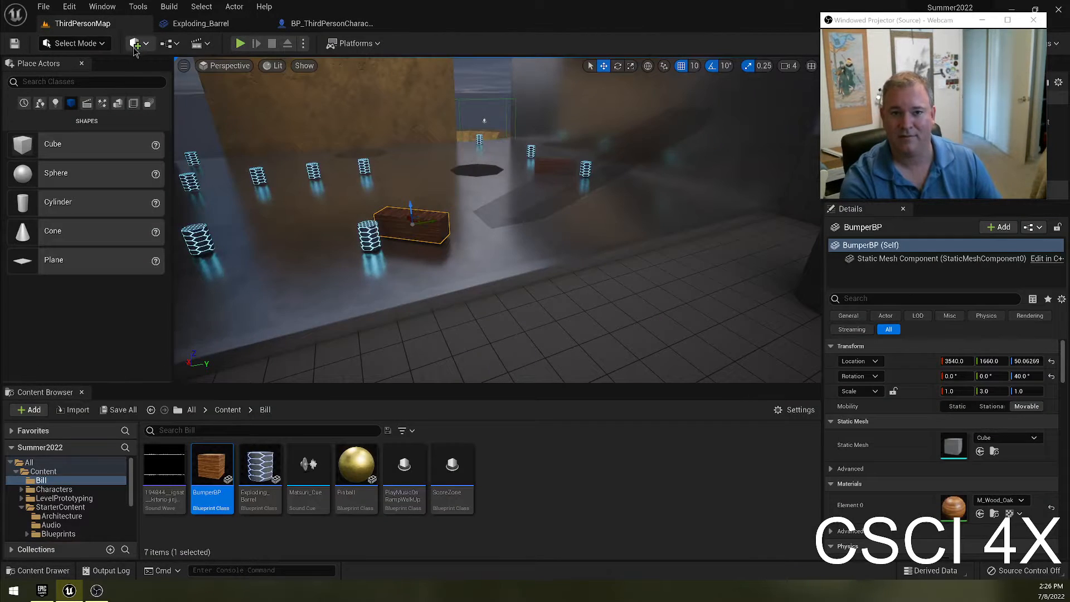
{"action": "left_click", "coordinate": [239, 44]}
{"action": "key", "text": "w"}
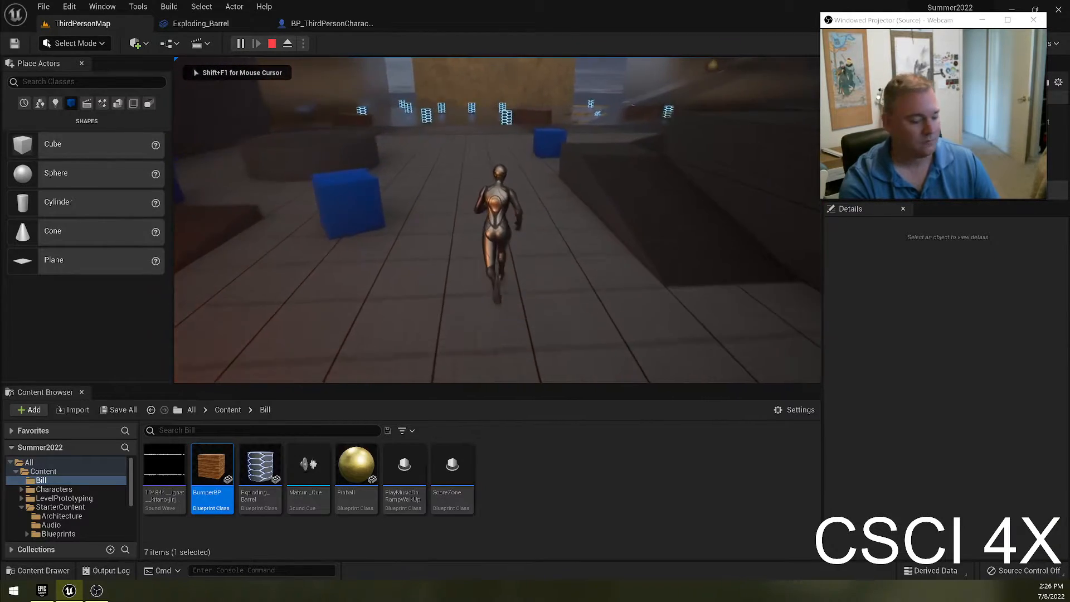
{"action": "key", "text": "space"}
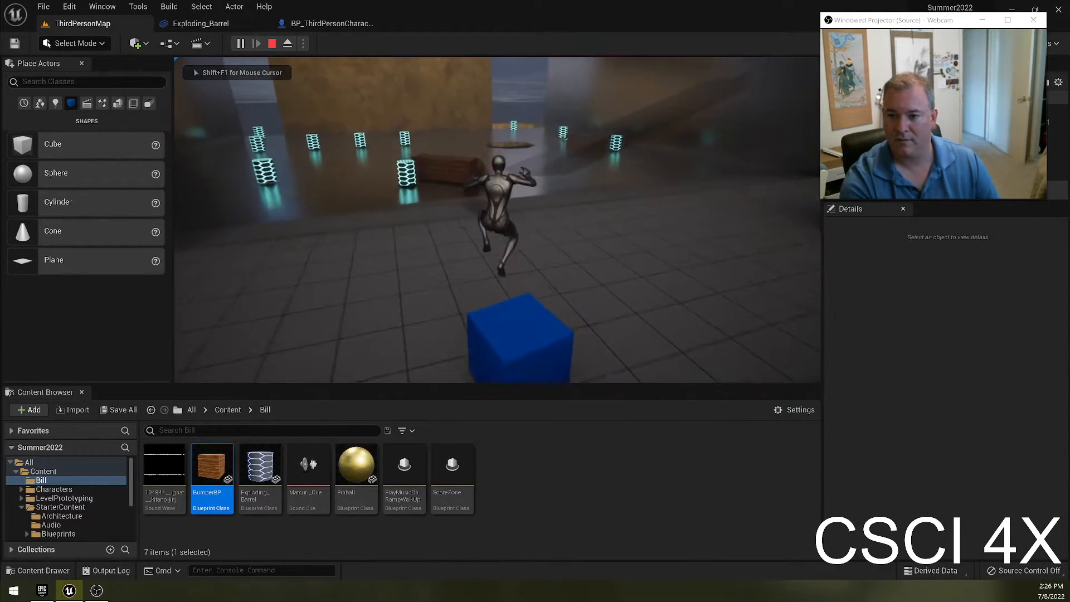
{"action": "key", "text": "space"}
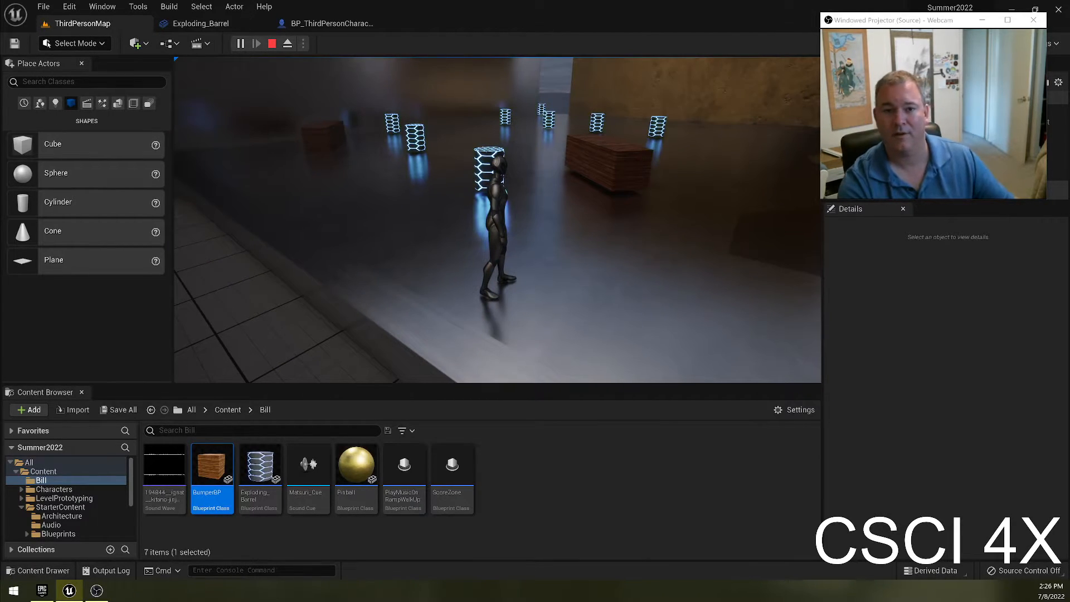
{"action": "key", "text": "Escape"}
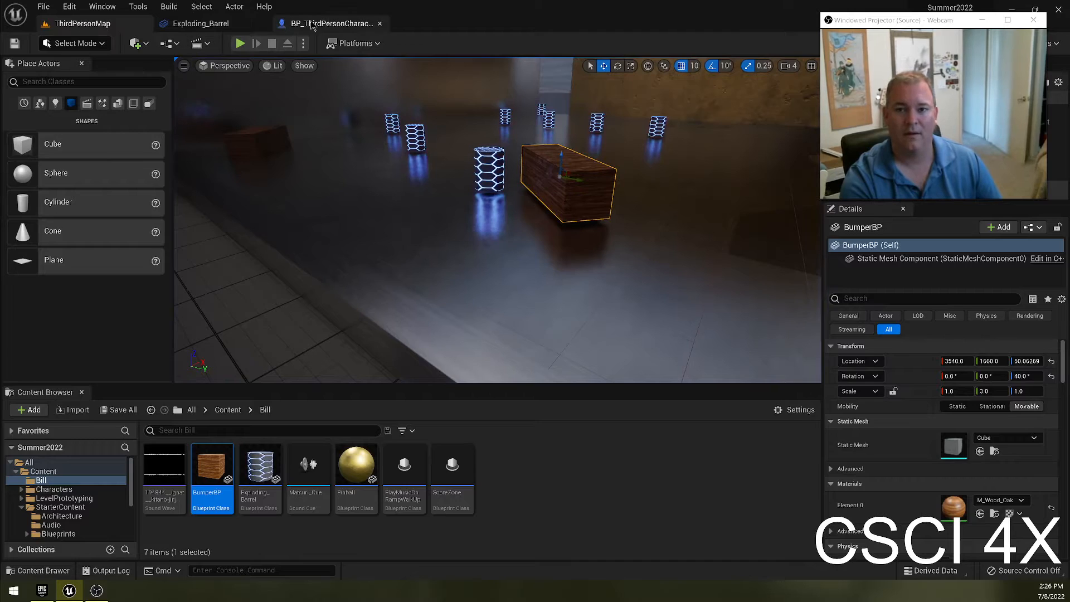
Step: In the character blueprint, insert a Print String node between the second For Each Loop's Loop Body and the second Add World Offset
{"action": "left_click", "coordinate": [330, 24]}
{"action": "right_click_drag", "start_coordinate": [440, 312], "coordinate": [452, 285]}
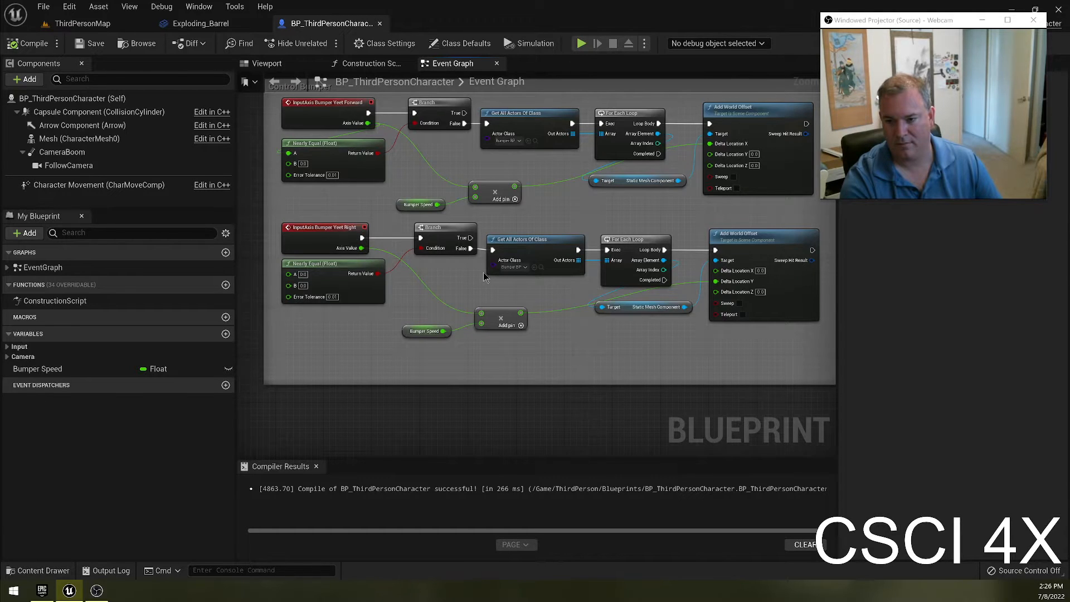
{"action": "right_click_drag", "start_coordinate": [361, 237], "coordinate": [423, 241]}
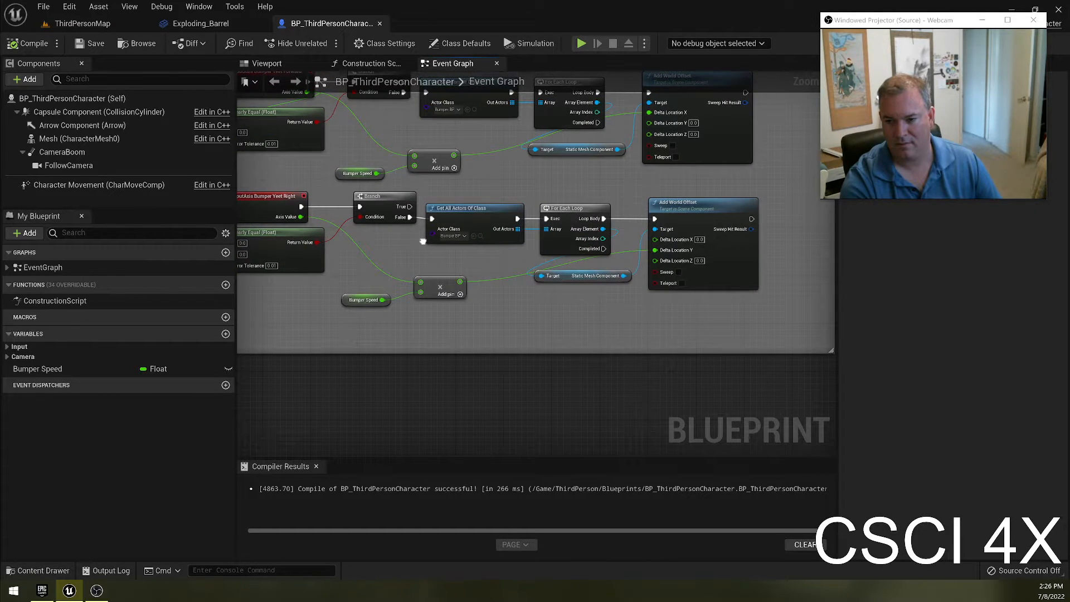
{"action": "right_click_drag", "start_coordinate": [423, 240], "coordinate": [443, 223]}
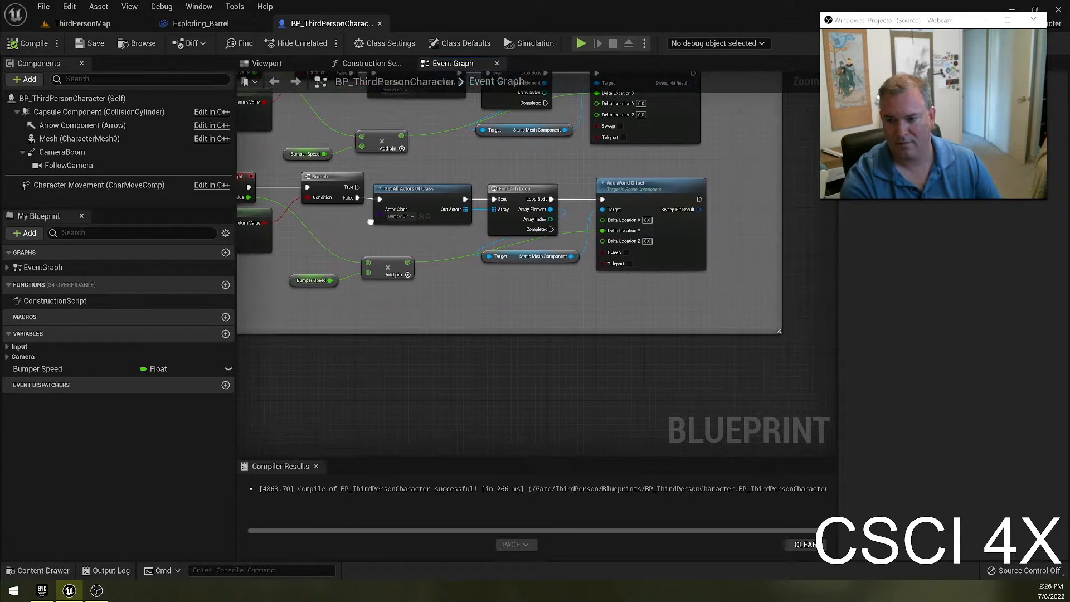
{"action": "left_click_drag", "start_coordinate": [553, 200], "coordinate": [547, 296]}
{"action": "type", "text": "print string"}
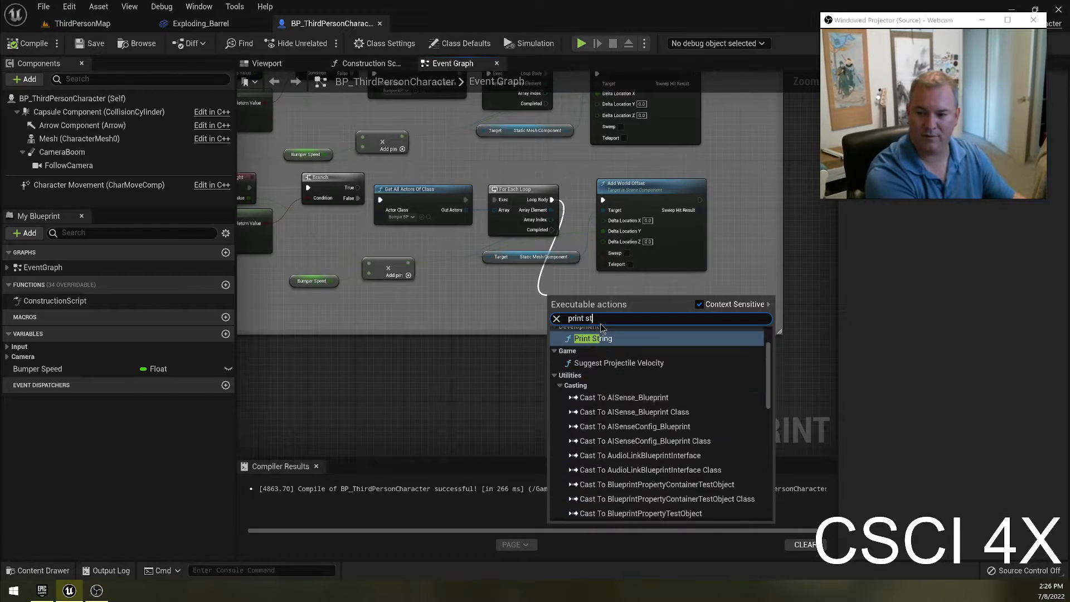
{"action": "key", "text": "Return"}
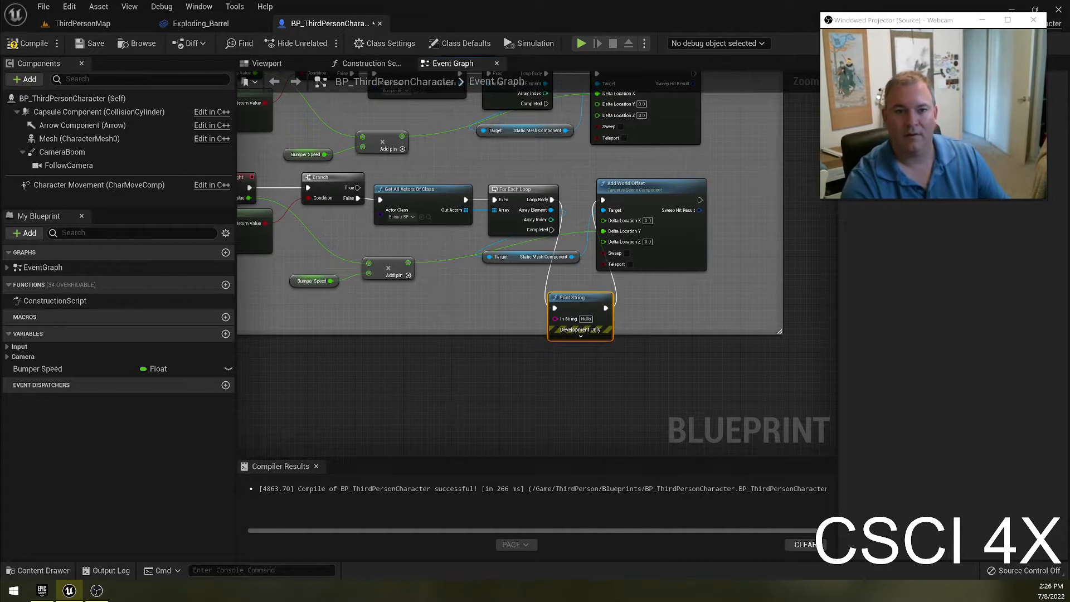
Step: Compile the character blueprint, start a brief play session in ThirdPersonMap, and stop it
{"action": "left_click", "coordinate": [32, 42]}
{"action": "left_click", "coordinate": [82, 24]}
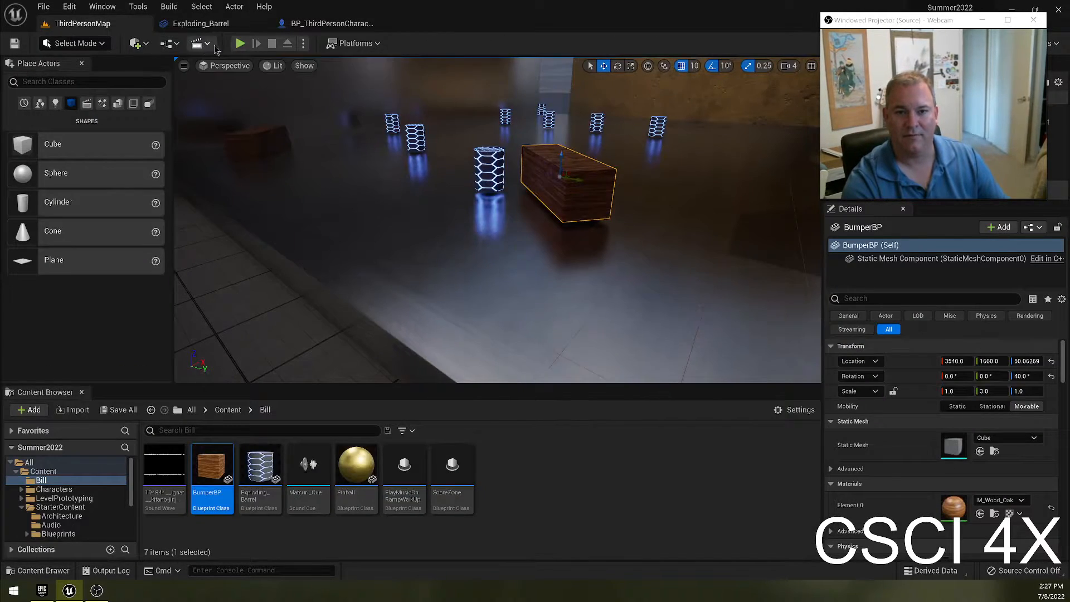
{"action": "left_click", "coordinate": [240, 43]}
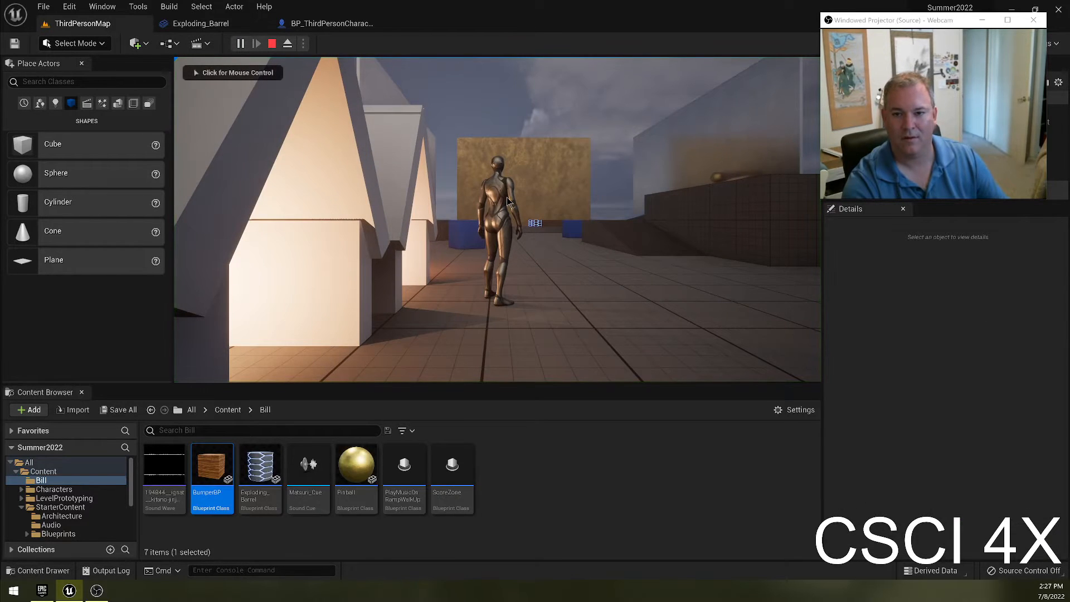
{"action": "key", "text": "Escape"}
Step: Delete the Print String node from the character blueprint and reconnect Loop Body directly to the second Add World Offset node
{"action": "left_click", "coordinate": [317, 24]}
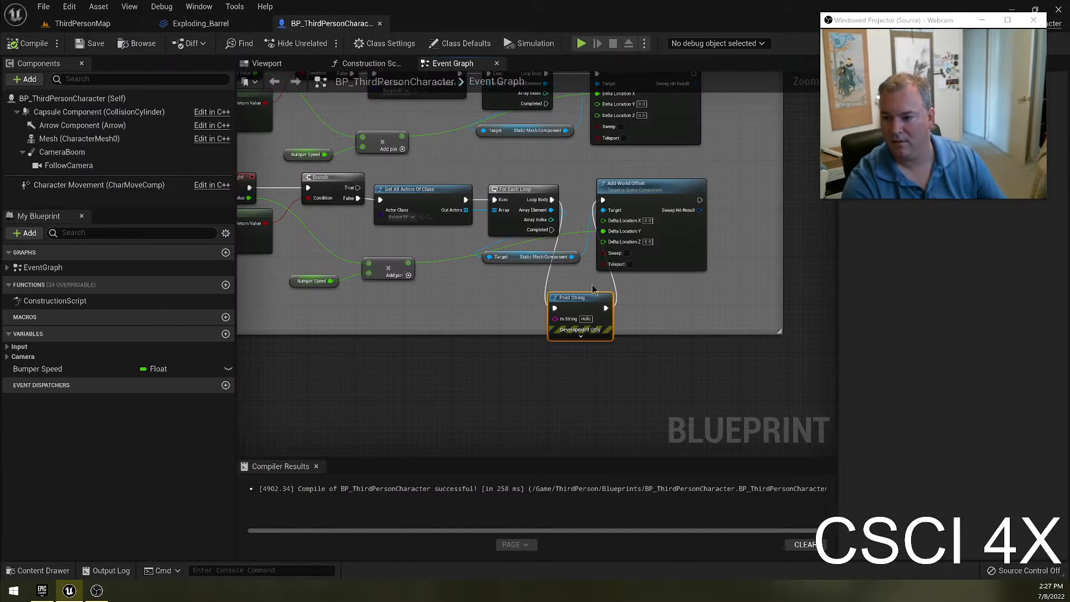
{"action": "key", "text": "Delete"}
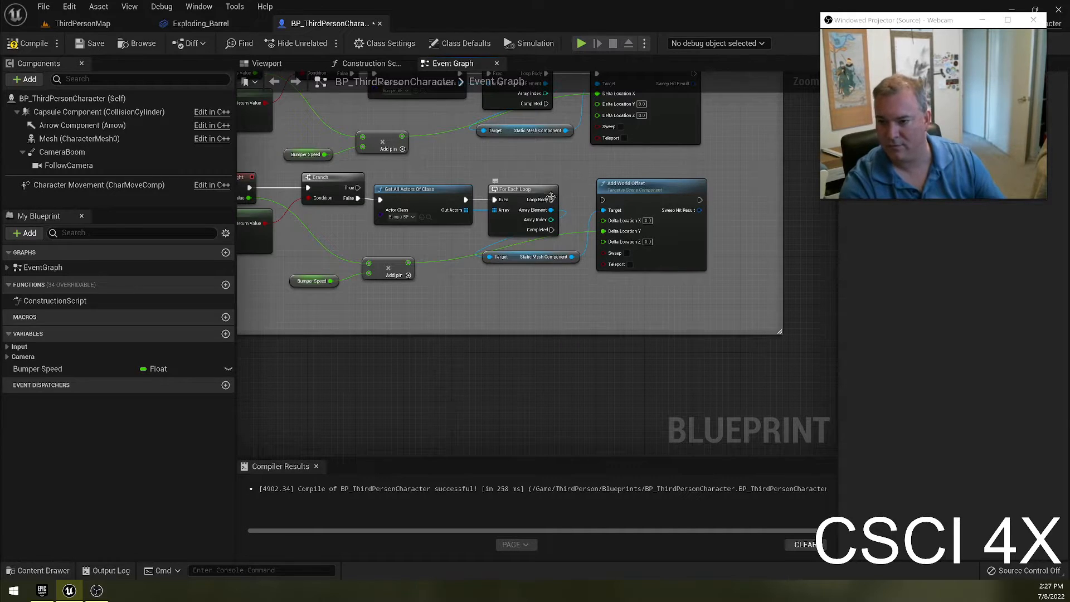
{"action": "left_click_drag", "start_coordinate": [551, 199], "coordinate": [603, 200]}
Step: Add a breakpoint to the Get All Actors Of Class node in the Bumper Yeet Right chain, and compile and save the blueprint
{"action": "right_click_drag", "start_coordinate": [492, 271], "coordinate": [566, 285]}
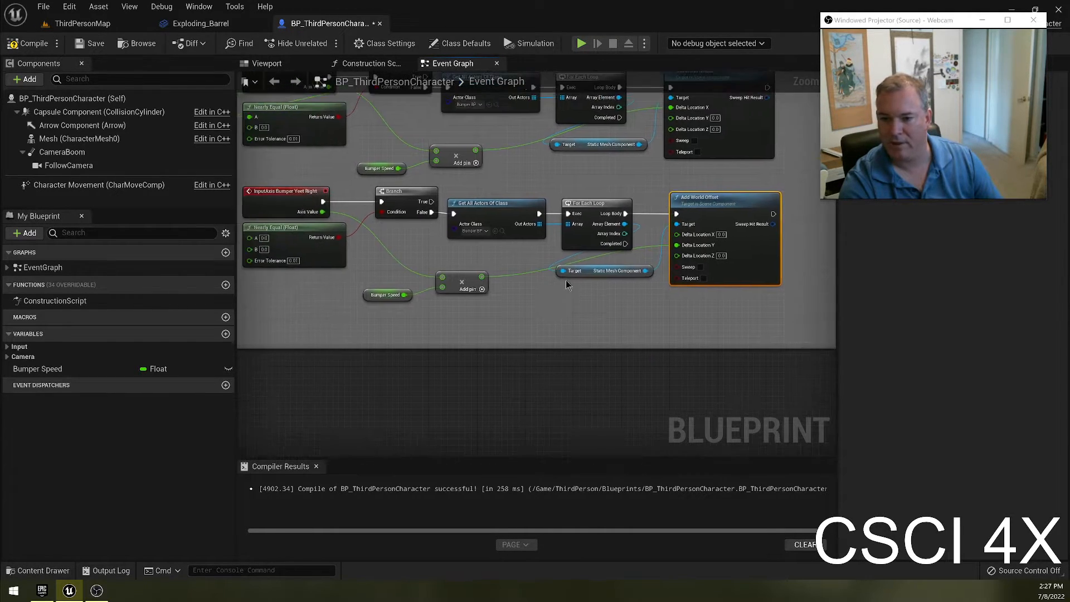
{"action": "left_click", "coordinate": [509, 207]}
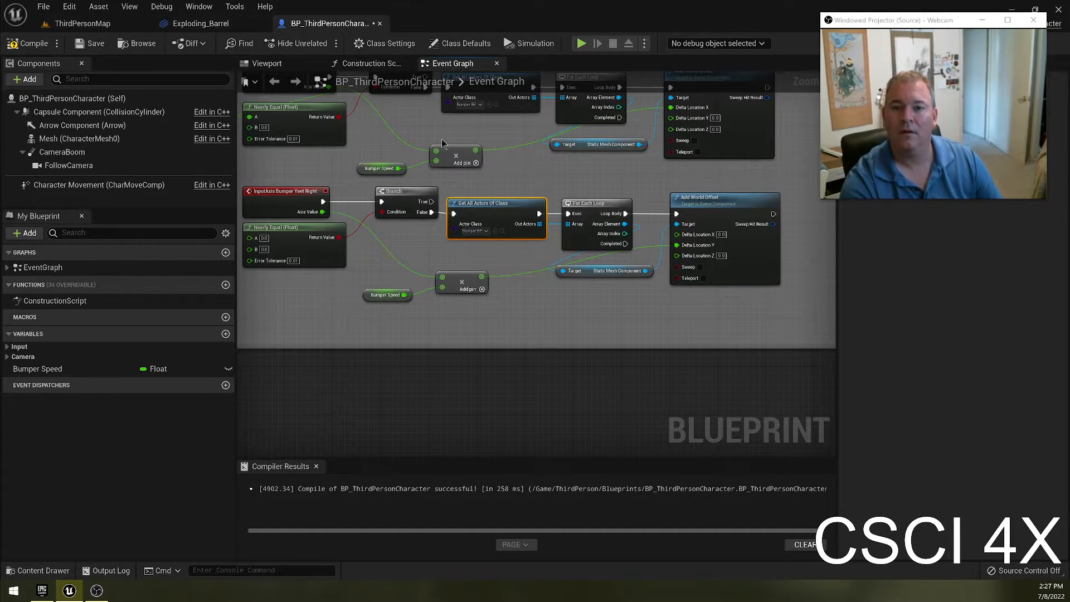
{"action": "right_click", "coordinate": [493, 204]}
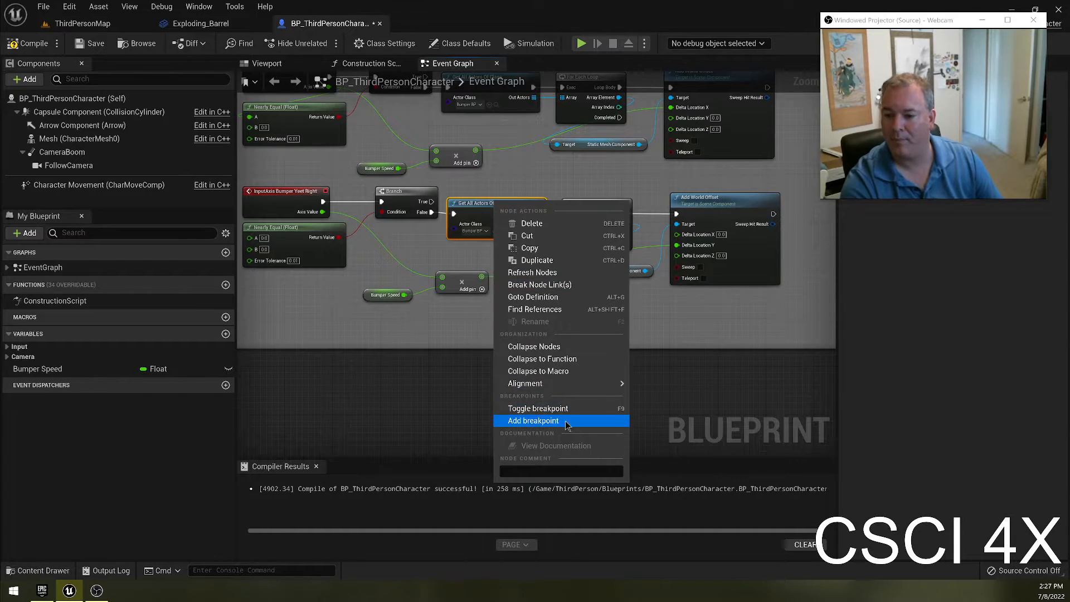
{"action": "left_click", "coordinate": [538, 424]}
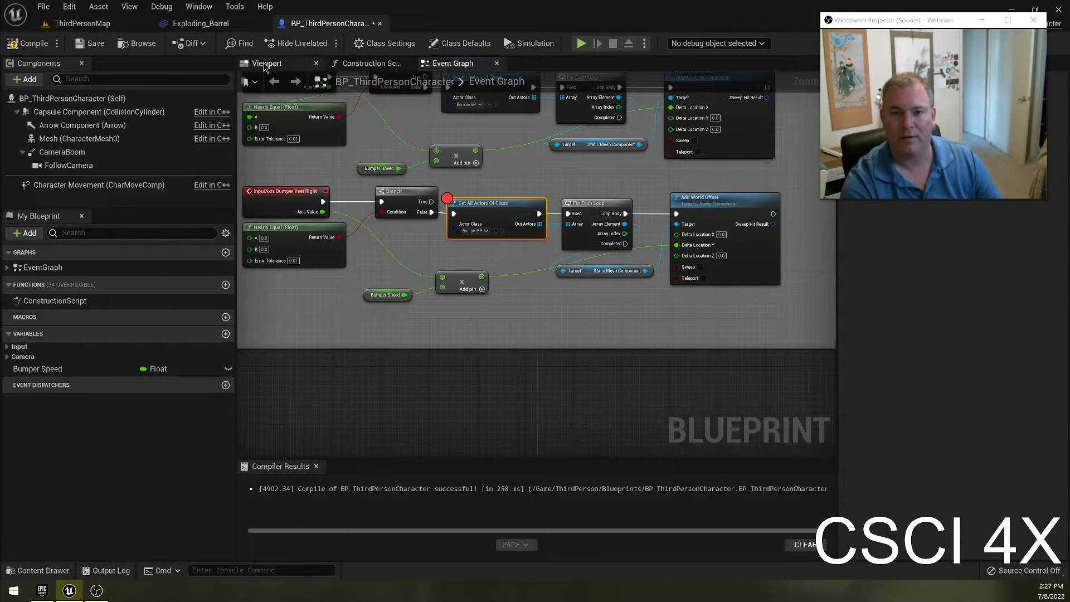
{"action": "left_click", "coordinate": [84, 44]}
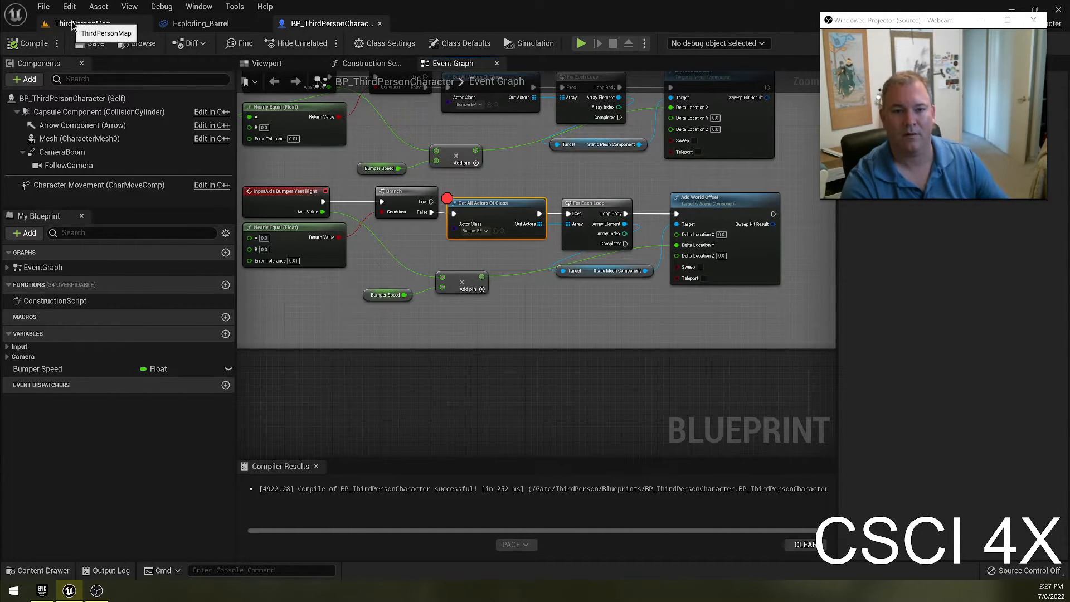
Step: Play-test ThirdPersonMap to check whether the Bumper Yeet Right input triggers the breakpoint, and end the session
{"action": "left_click", "coordinate": [81, 24]}
{"action": "left_click", "coordinate": [240, 43]}
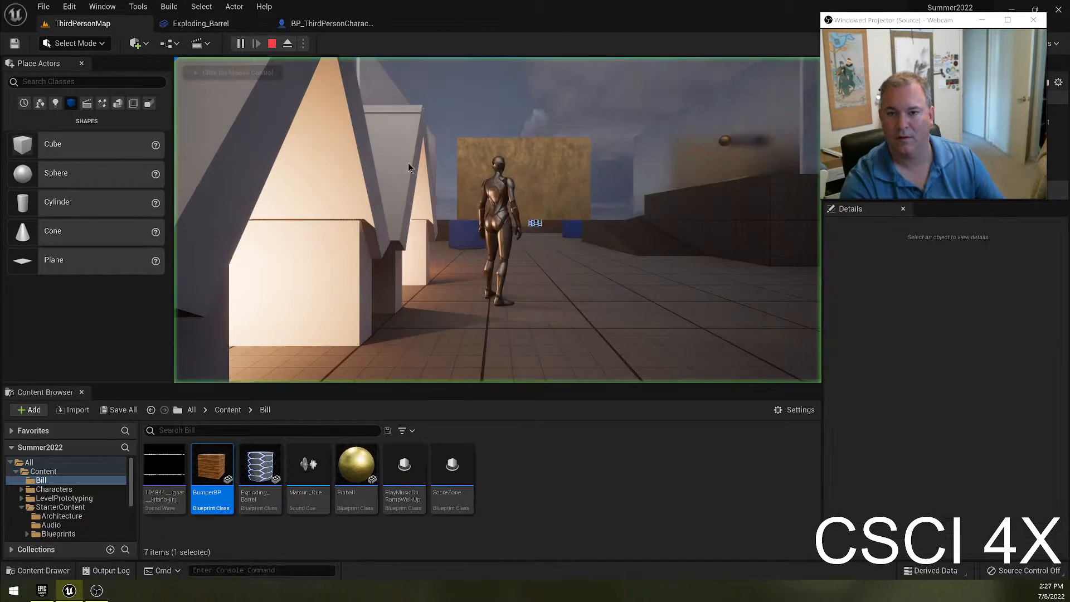
{"action": "key", "text": "w"}
{"action": "key", "text": "w"}
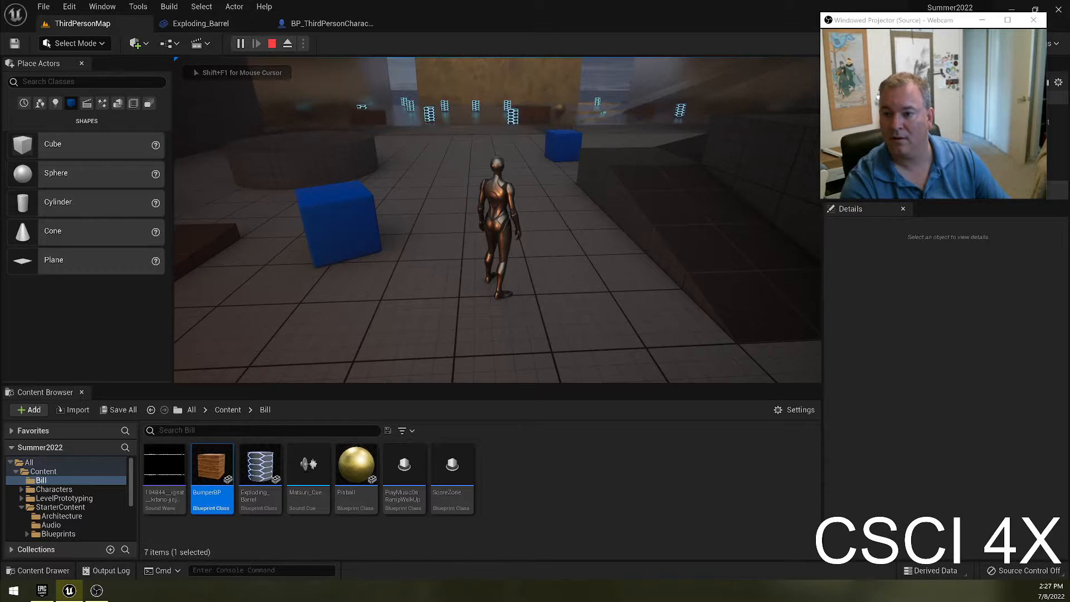
{"action": "key", "text": "Escape"}
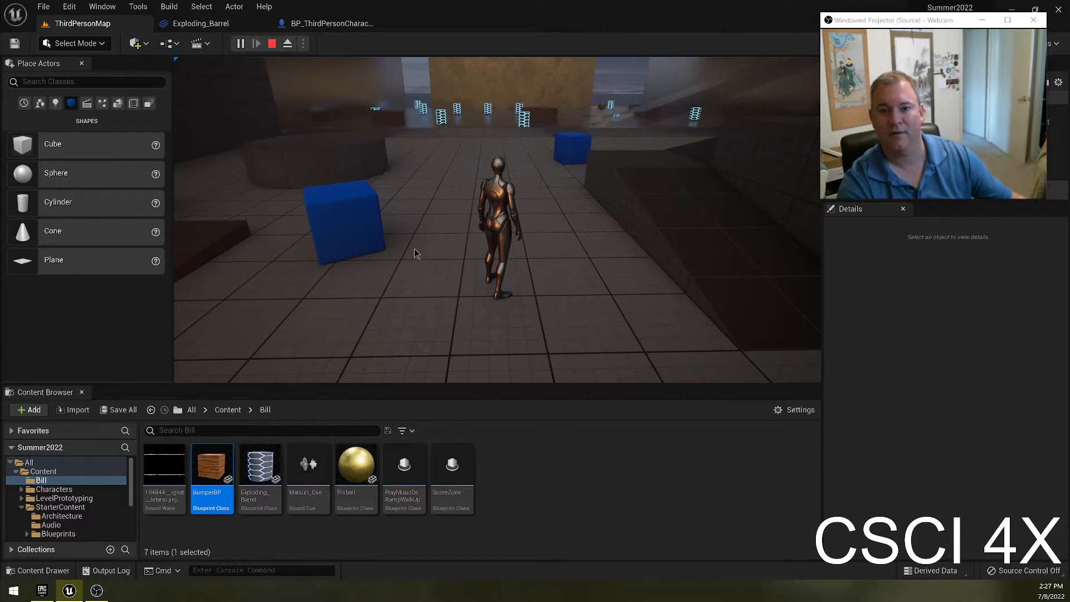
{"action": "key", "text": "w"}
{"action": "right_click_drag", "start_coordinate": [413, 248], "coordinate": [425, 221]}
{"action": "key", "text": "w"}
{"action": "key", "text": "Escape"}
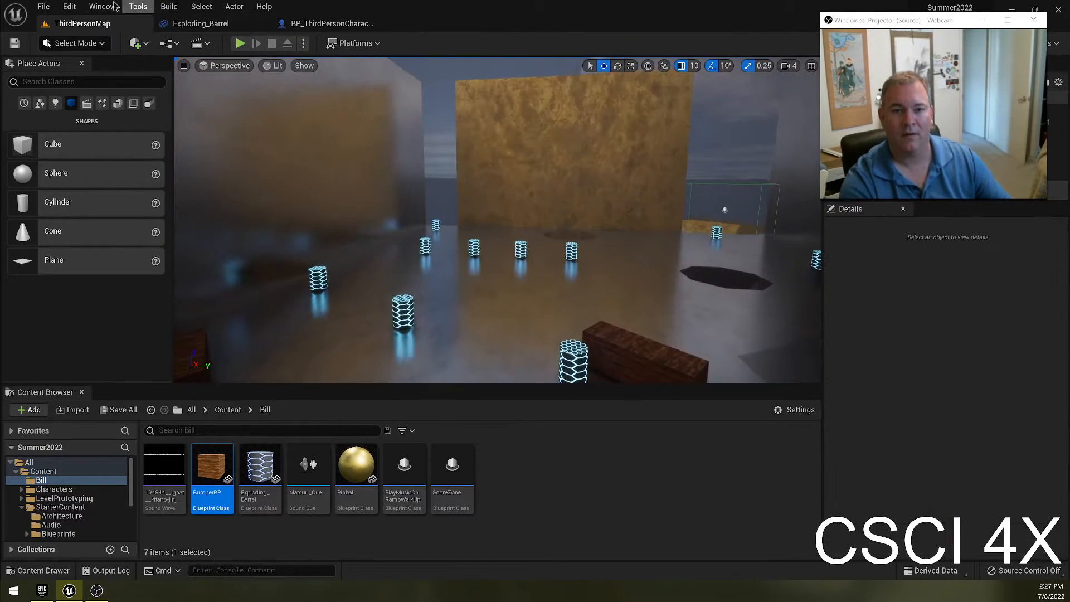
Step: Open Project Settings docked beside the blueprint and examine the Bumper Yeet Forward and Bumper Yeet Right axis mappings under Input
{"action": "left_click", "coordinate": [77, 7]}
{"action": "left_click", "coordinate": [117, 174]}
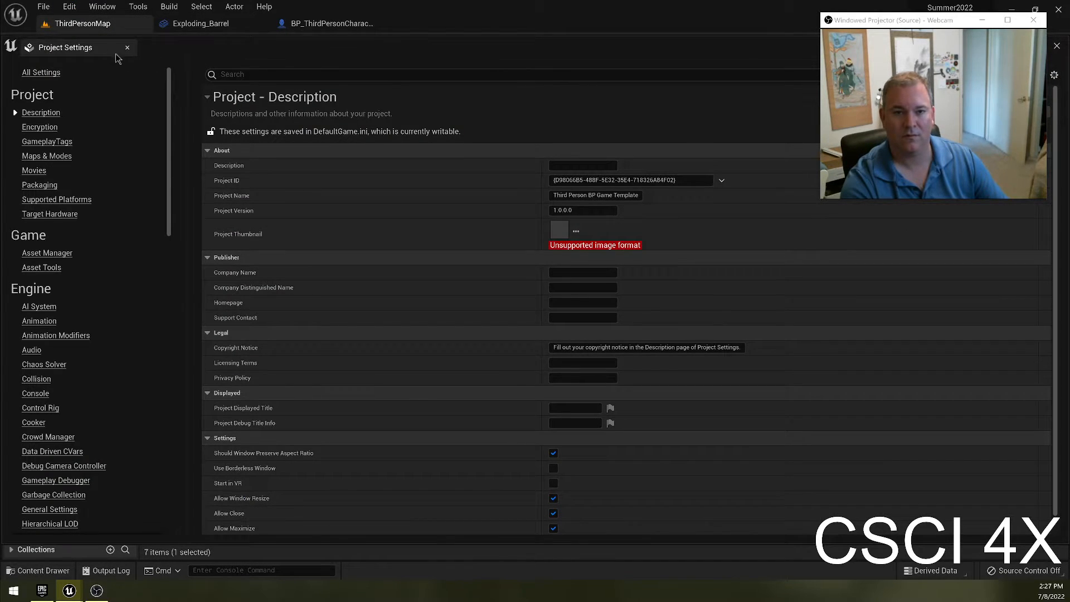
{"action": "left_click_drag", "start_coordinate": [115, 53], "coordinate": [443, 27]}
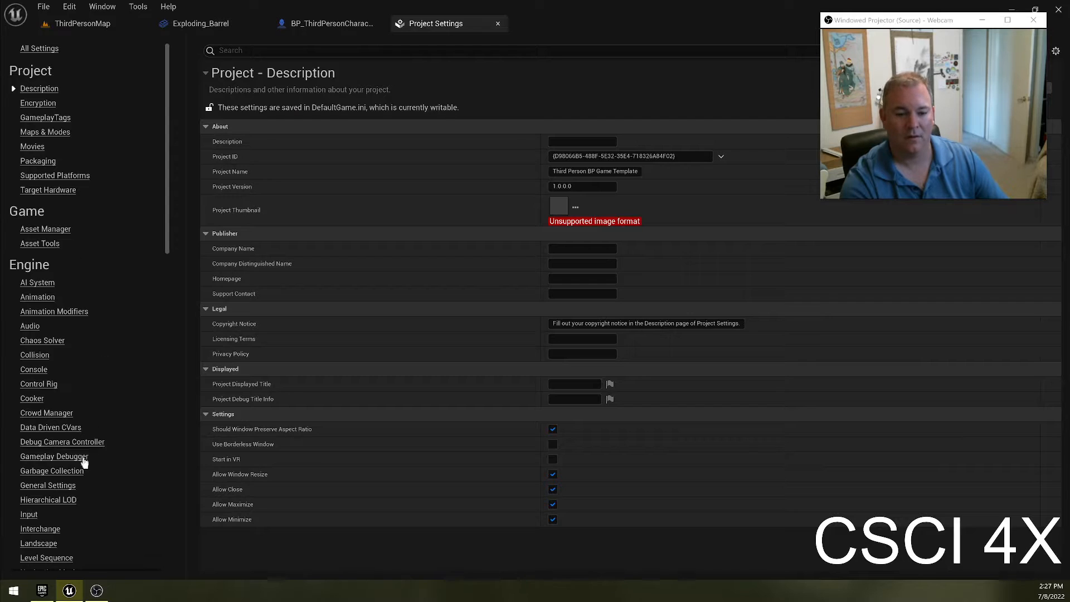
{"action": "scroll", "coordinate": [85, 458], "scroll_direction": "down", "scroll_amount": 3}
{"action": "left_click", "coordinate": [33, 444]}
{"action": "scroll", "coordinate": [332, 444], "scroll_direction": "down", "scroll_amount": 2}
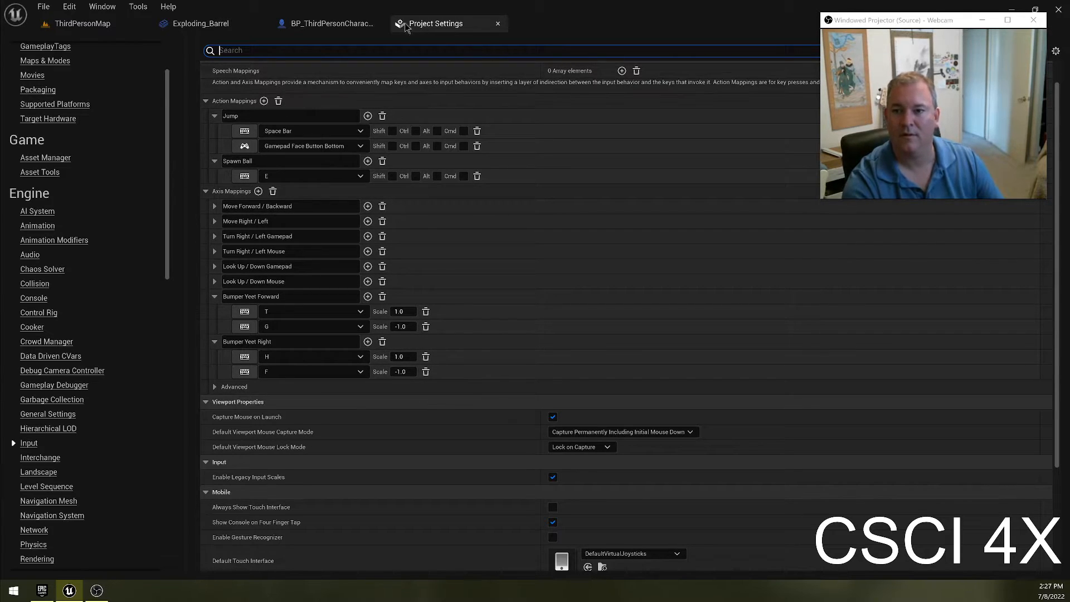
Step: Connect Bumper Yeet Right's Axis Value to input A of its Nearly Equal (Float) node, keep the node beneath the event, and compile and save
{"action": "left_click", "coordinate": [331, 23]}
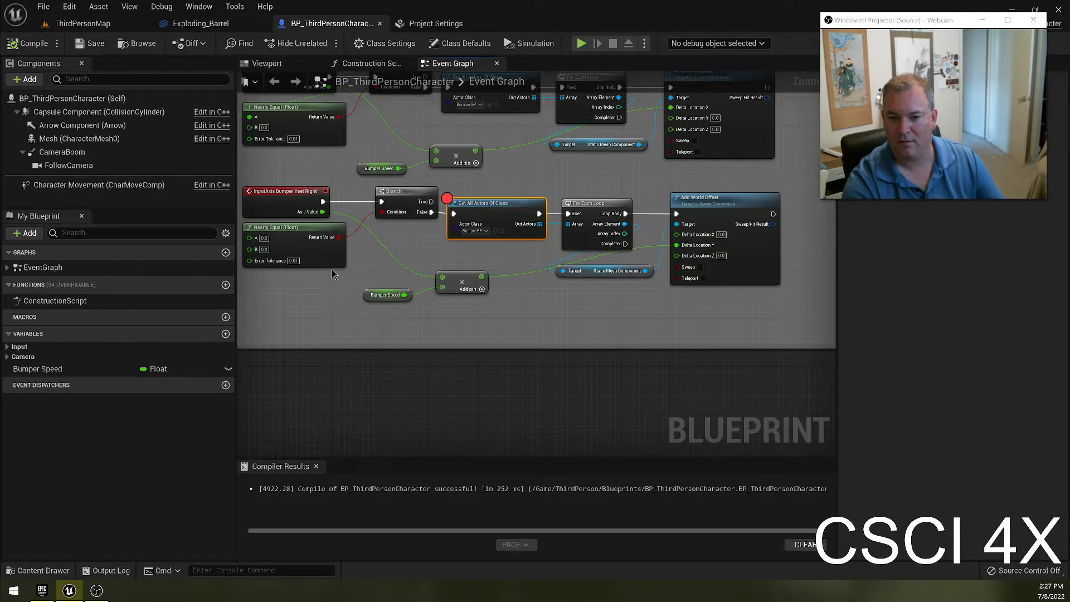
{"action": "left_click_drag", "start_coordinate": [286, 234], "coordinate": [396, 329]}
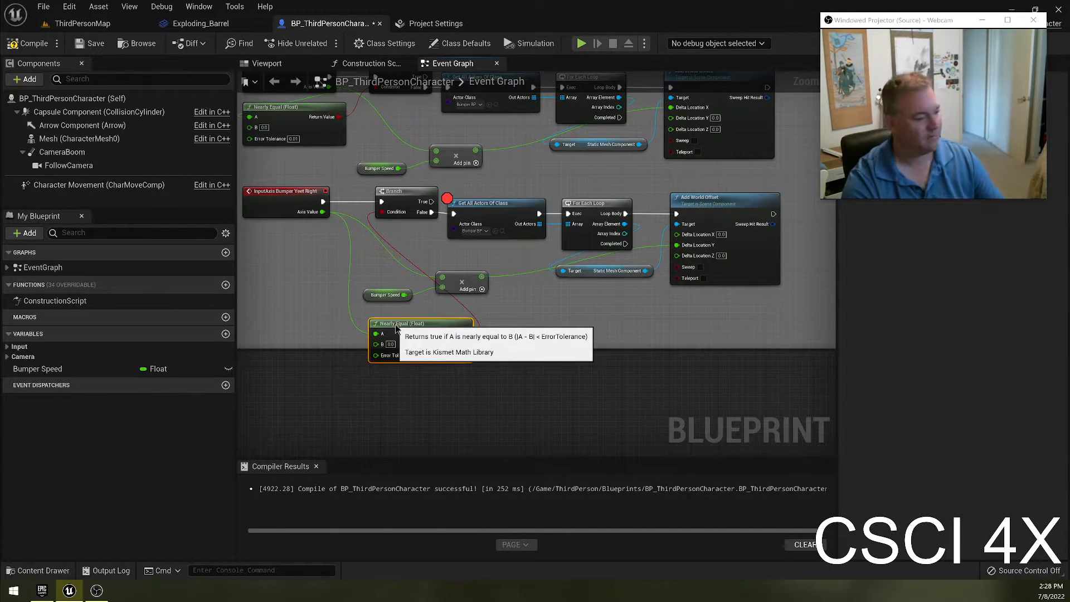
{"action": "left_click_drag", "start_coordinate": [396, 329], "coordinate": [283, 234]}
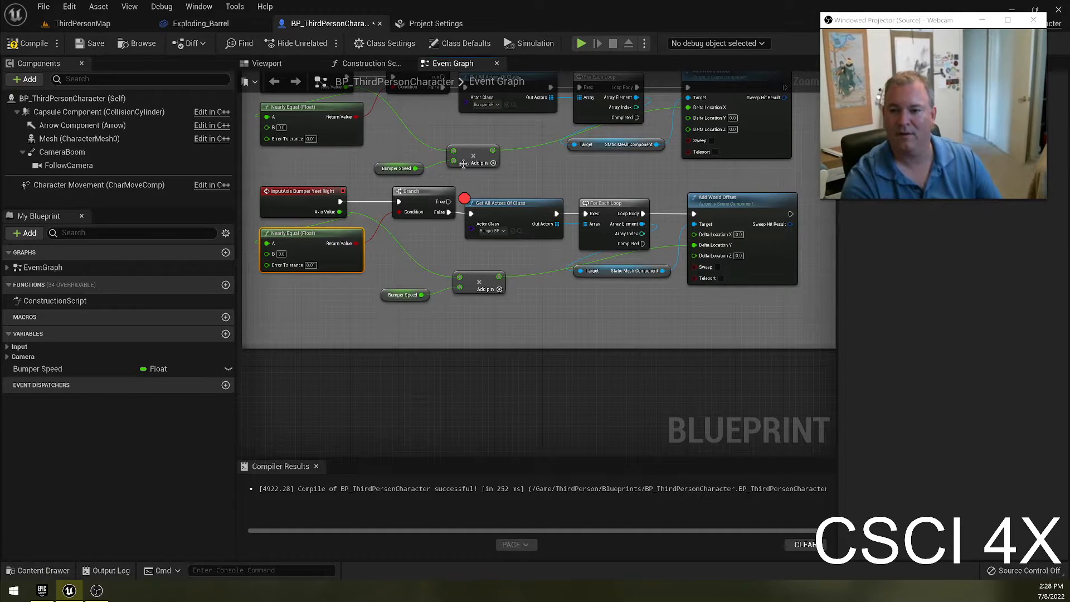
{"action": "left_click", "coordinate": [29, 43]}
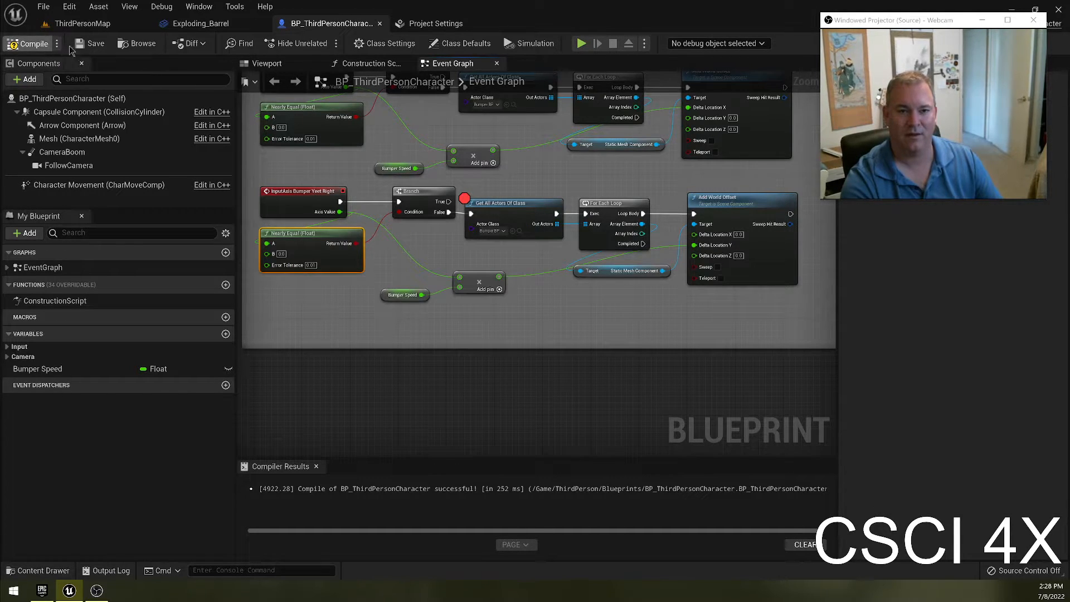
{"action": "left_click", "coordinate": [90, 44]}
Step: Play-test ThirdPersonMap until the Bumper Yeet Right input reaches the breakpoint on Get All Actors Of Class
{"action": "left_click", "coordinate": [82, 28]}
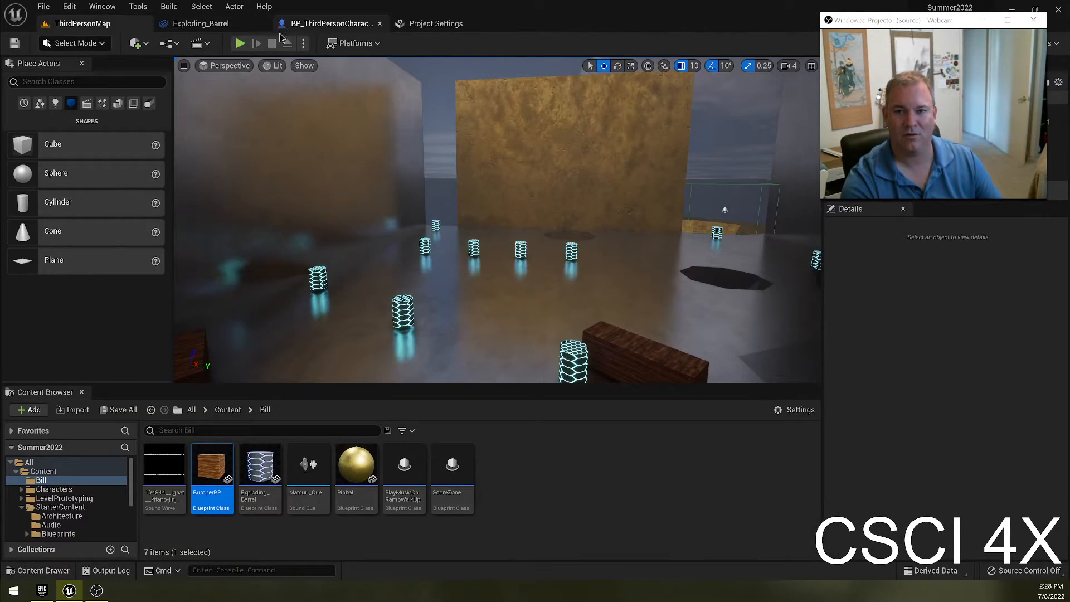
{"action": "left_click", "coordinate": [241, 45]}
{"action": "key", "text": "w"}
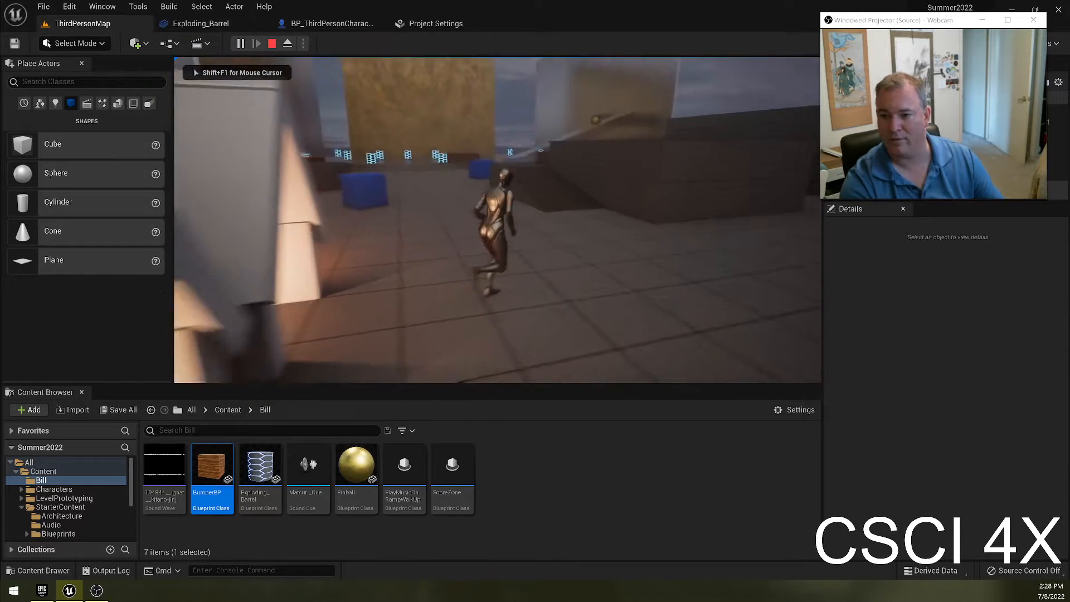
{"action": "key", "text": "w"}
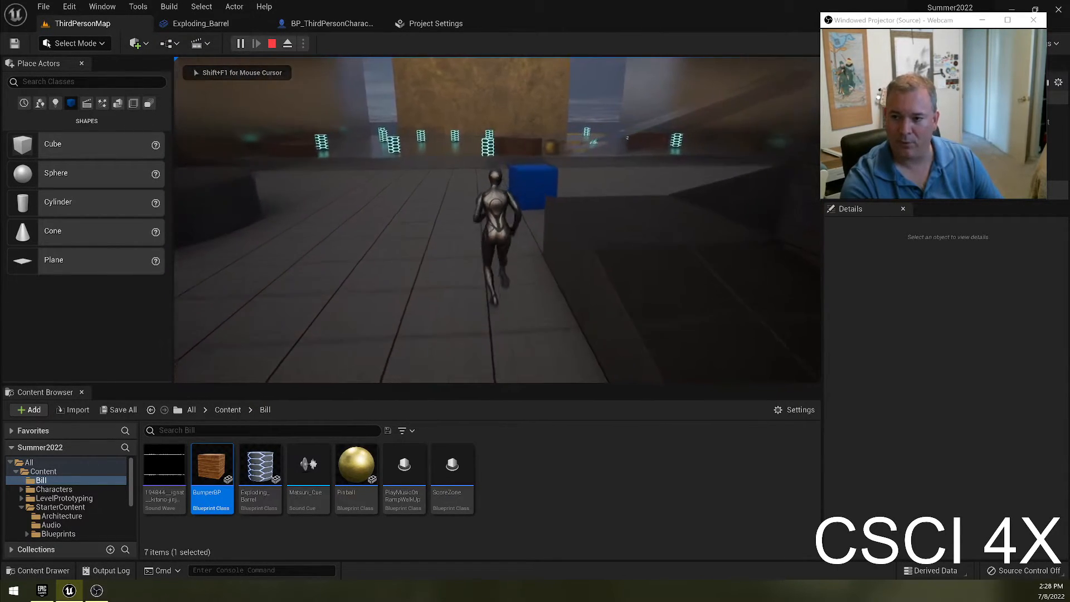
{"action": "key", "text": "w"}
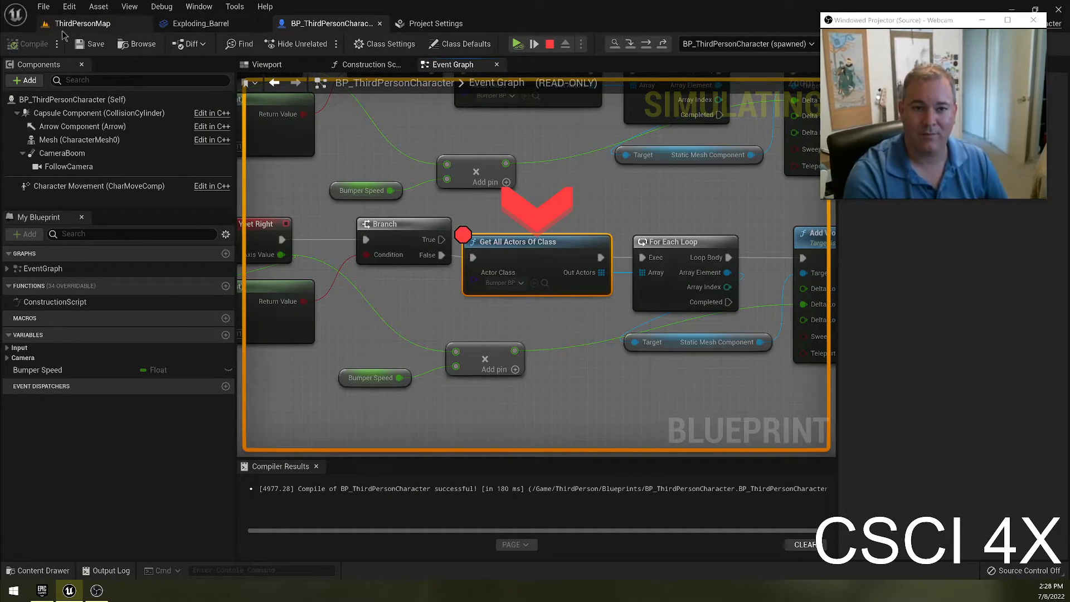
{"action": "left_click", "coordinate": [82, 23]}
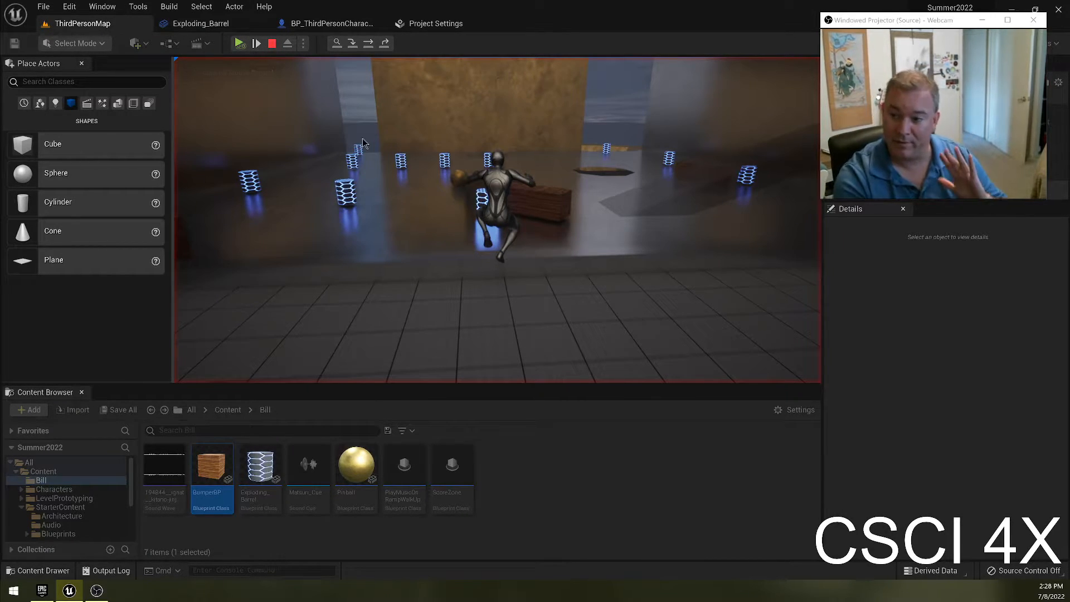
{"action": "left_click", "coordinate": [332, 23]}
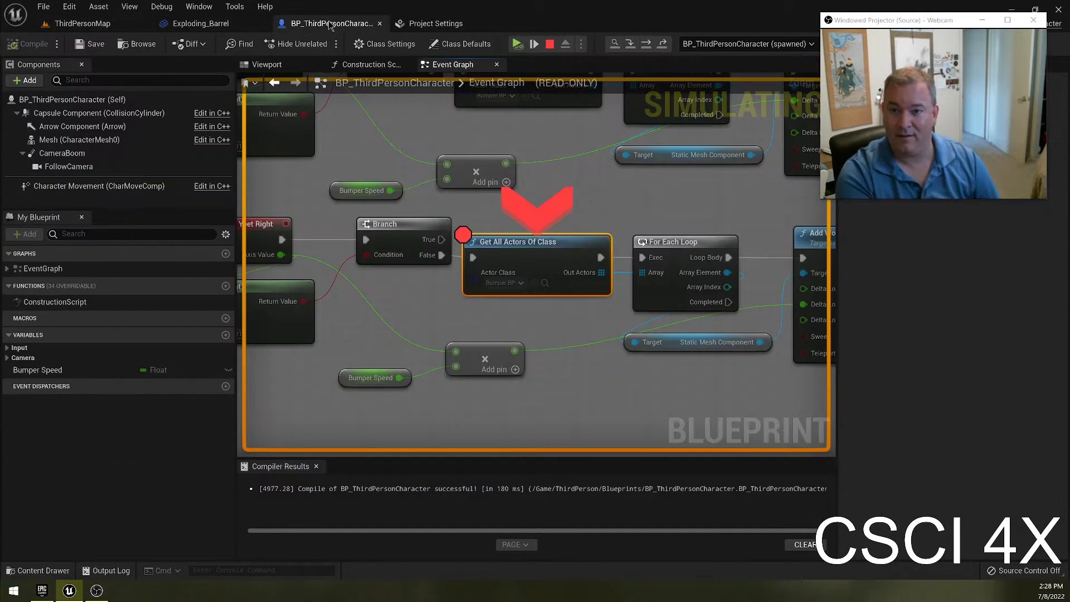
{"action": "right_click", "coordinate": [543, 246]}
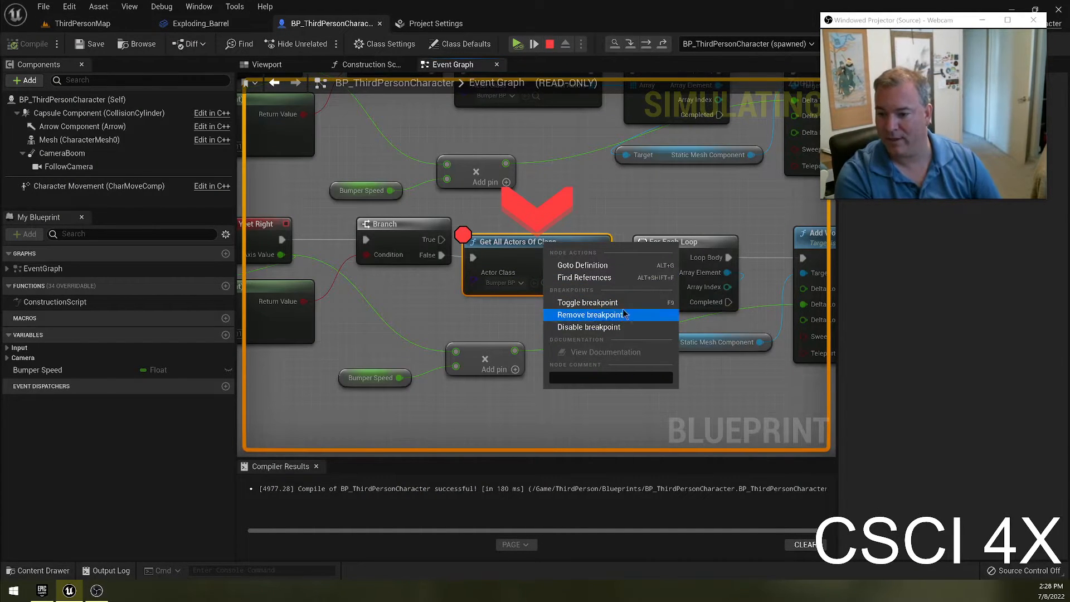
{"action": "left_click", "coordinate": [588, 302]}
{"action": "key", "text": "F9"}
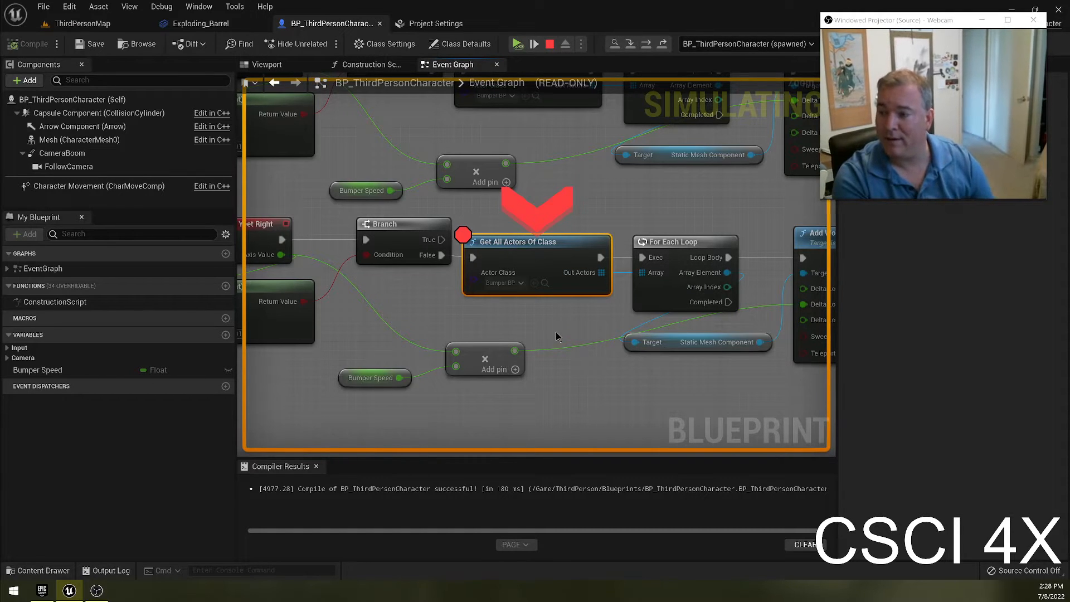
Step: Examine the debug values of Bumper Yeet Right's Axis Value, Get All Actors Of Class's Out Actors and Add World Offset's Delta Location pins
{"action": "mouse_move", "coordinate": [601, 273]}
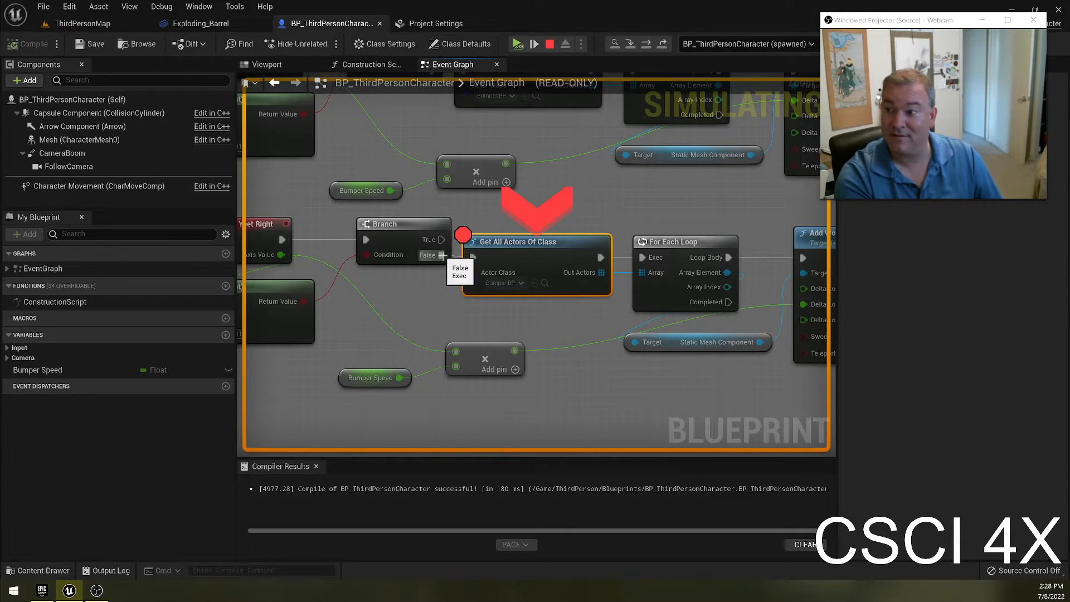
{"action": "mouse_move", "coordinate": [277, 254]}
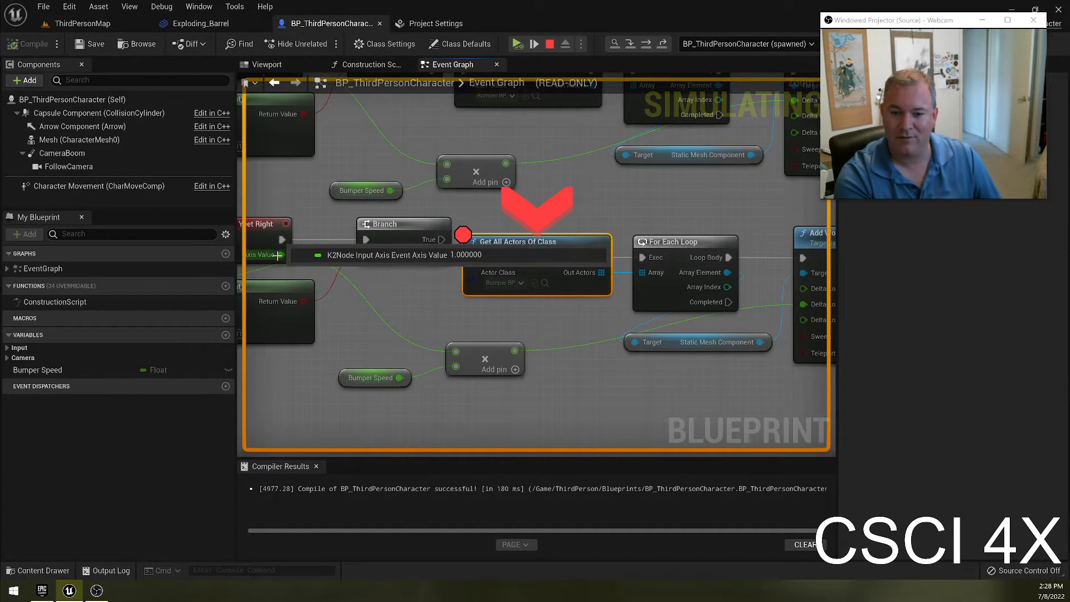
{"action": "right_click_drag", "start_coordinate": [444, 316], "coordinate": [344, 315]}
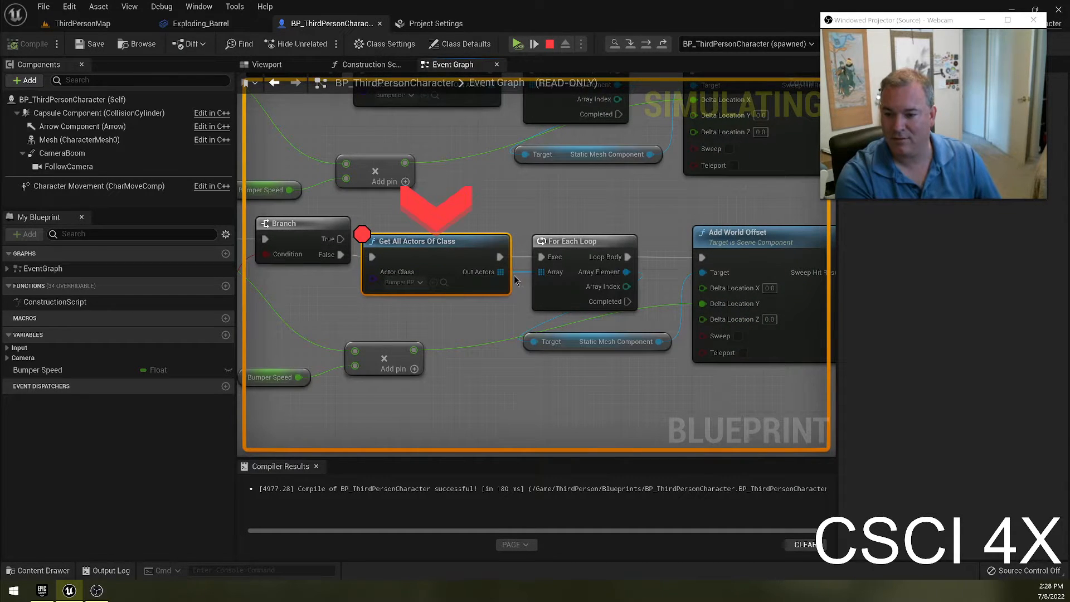
{"action": "mouse_move", "coordinate": [500, 273]}
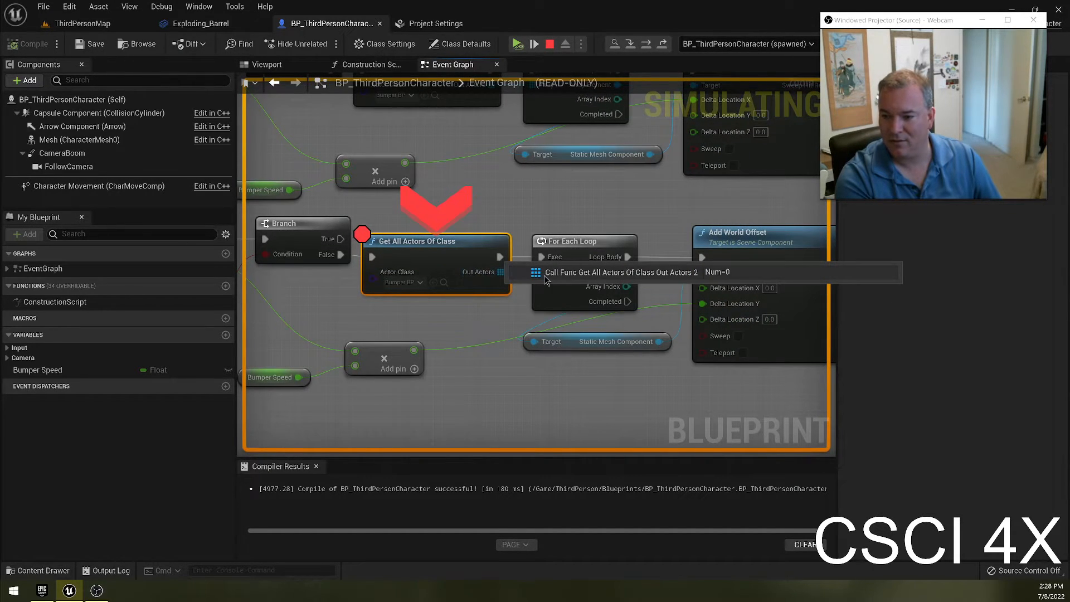
{"action": "mouse_move", "coordinate": [543, 270]}
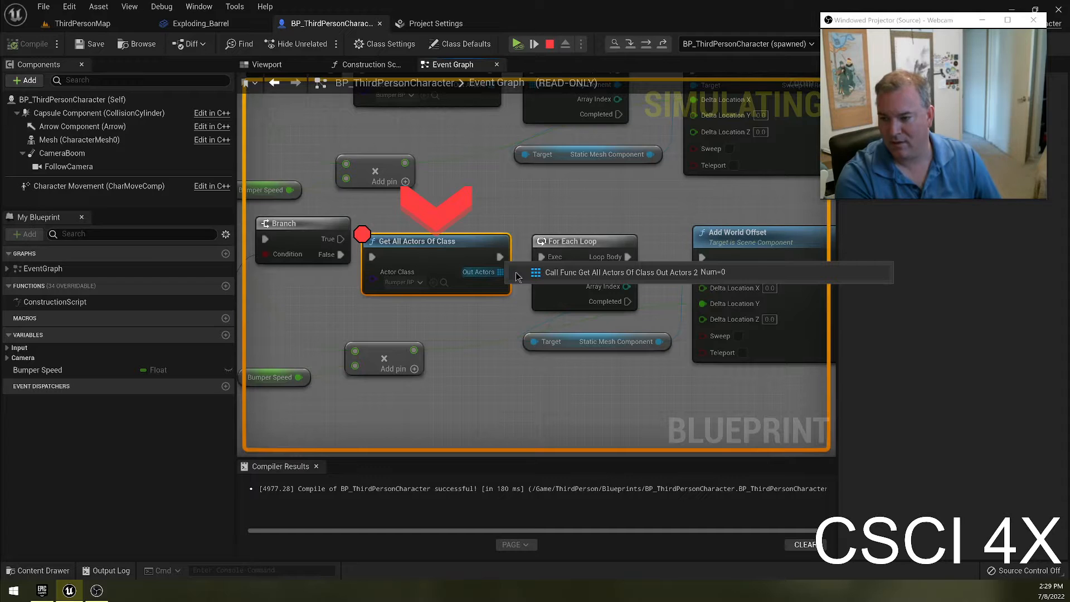
{"action": "left_click", "coordinate": [489, 313]}
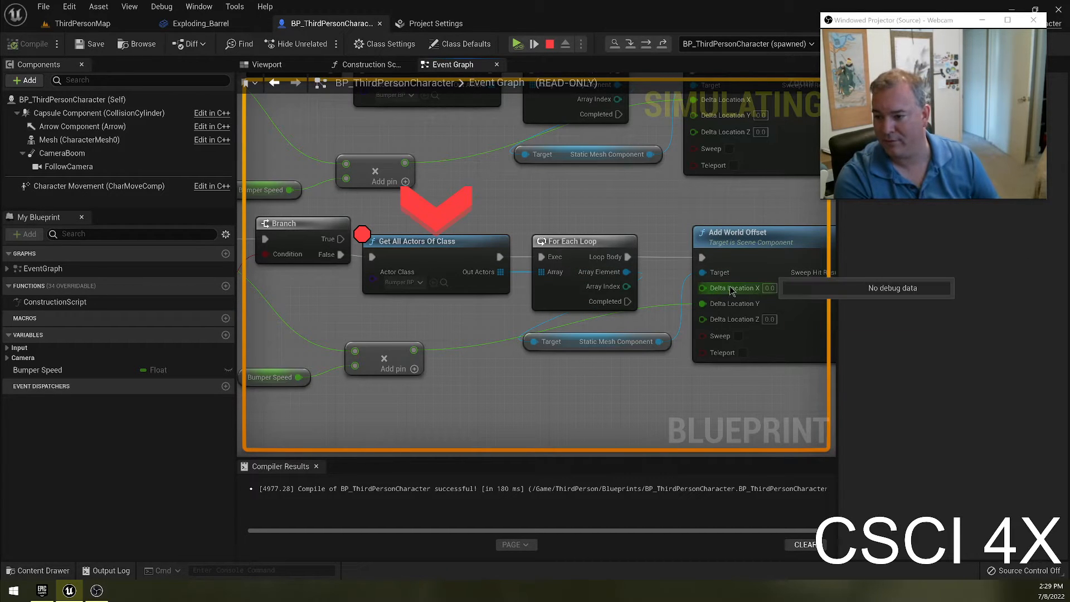
{"action": "mouse_move", "coordinate": [731, 304]}
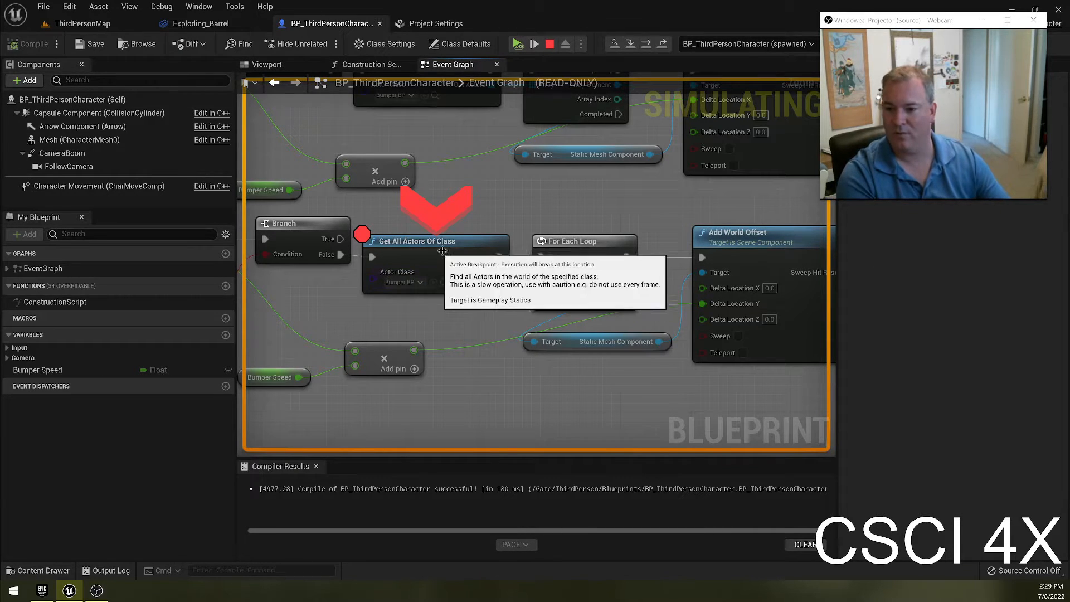
Step: Remove the breakpoint from Get All Actors Of Class, resume the paused session to test the bumpers, and end it
{"action": "left_click", "coordinate": [413, 241]}
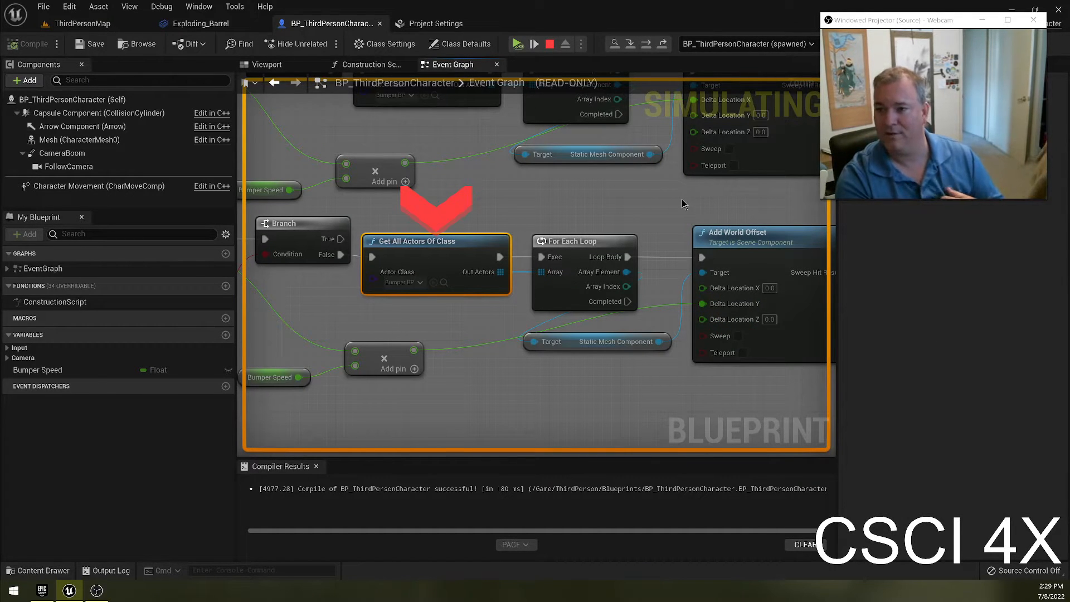
{"action": "left_click", "coordinate": [517, 43]}
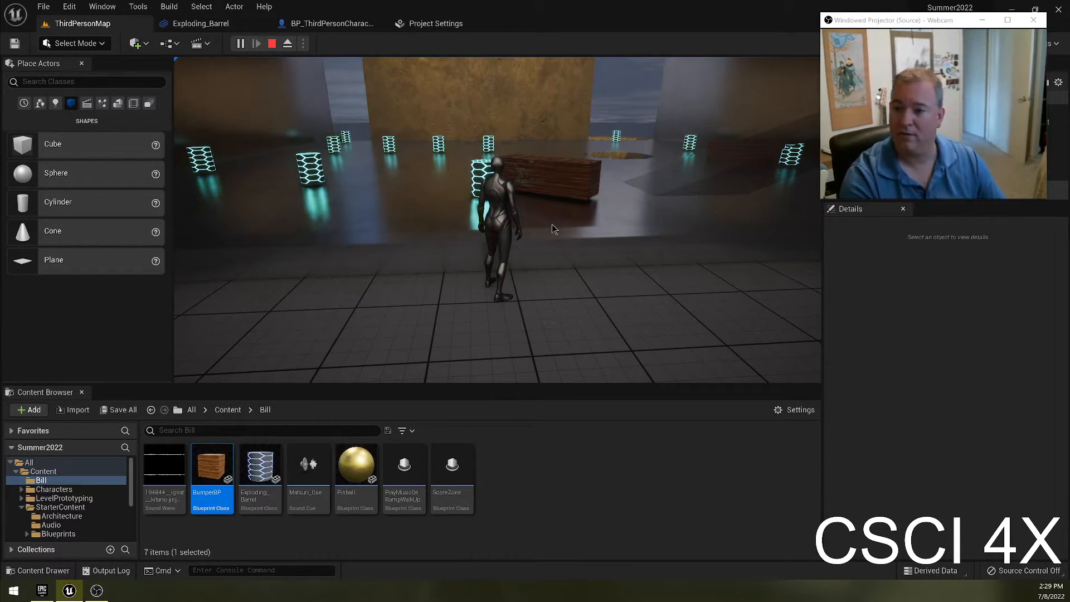
{"action": "left_click", "coordinate": [552, 224]}
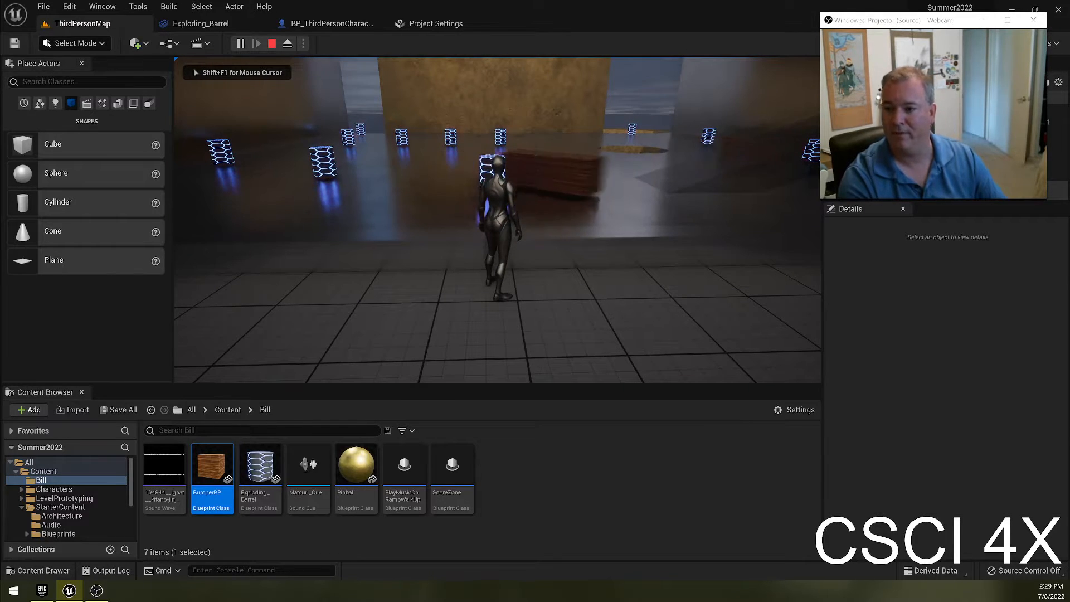
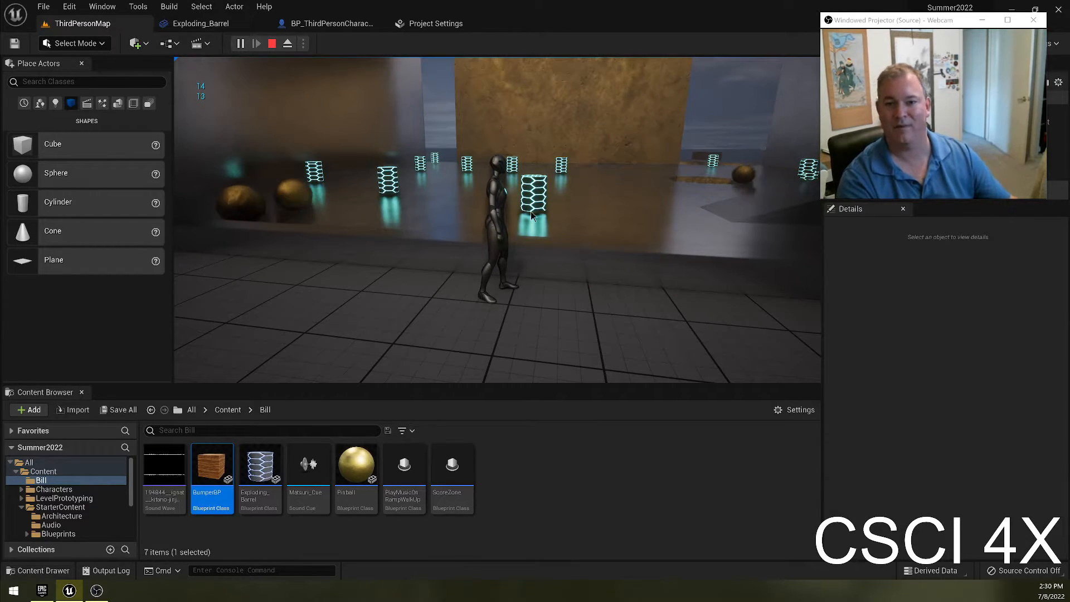
{"action": "key", "text": "Escape"}
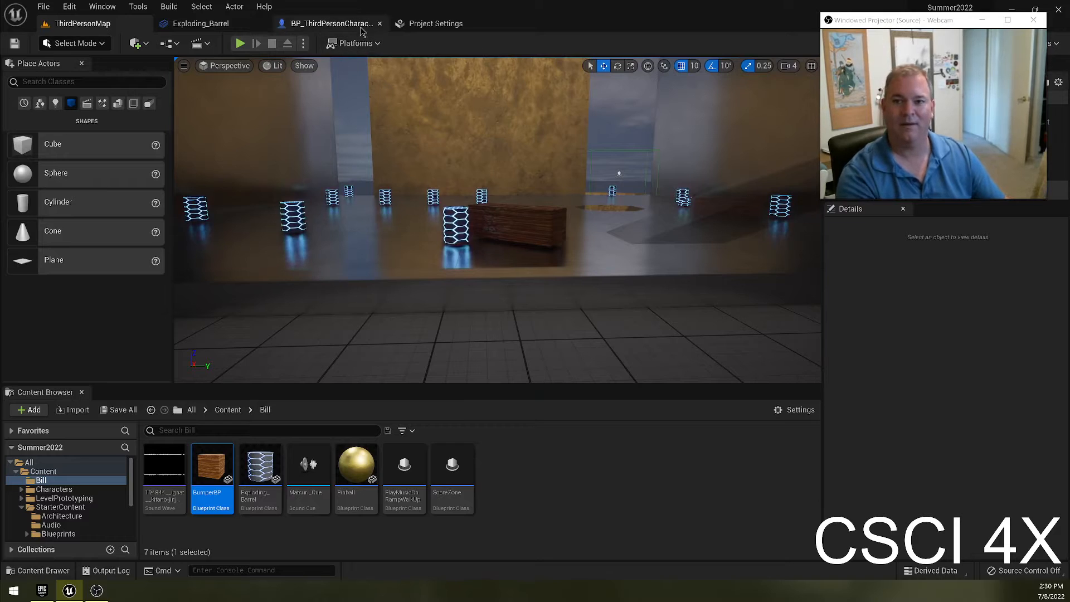
Step: Review the Spawn Ball and Control Bumper sections of the character blueprint's event graph and compile the blueprint
{"action": "left_click", "coordinate": [360, 27]}
{"action": "scroll", "coordinate": [621, 383], "scroll_direction": "down", "scroll_amount": 2}
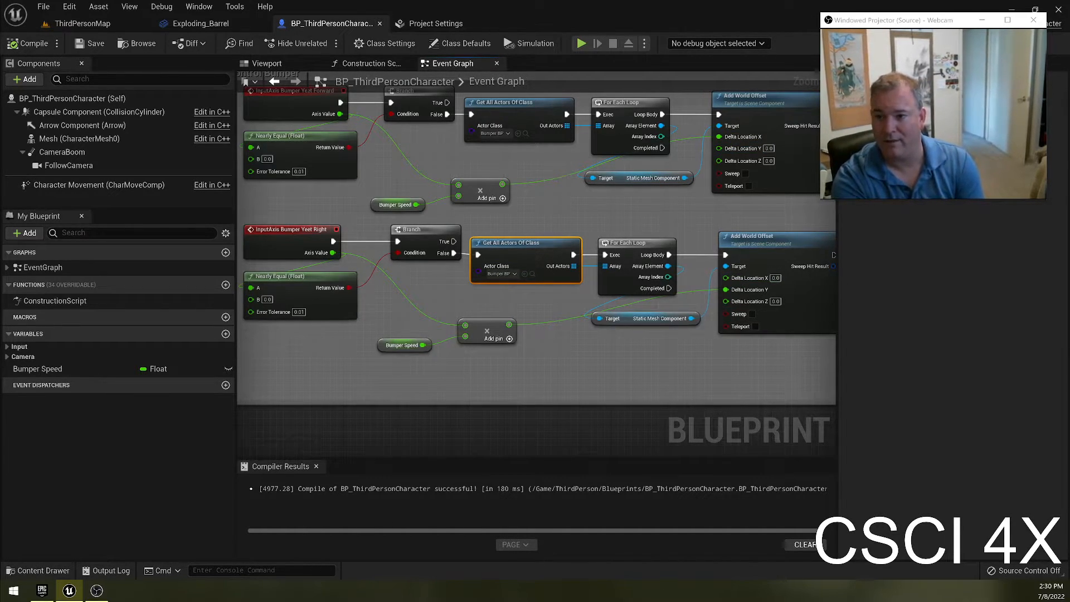
{"action": "right_click_drag", "start_coordinate": [570, 124], "coordinate": [548, 365]}
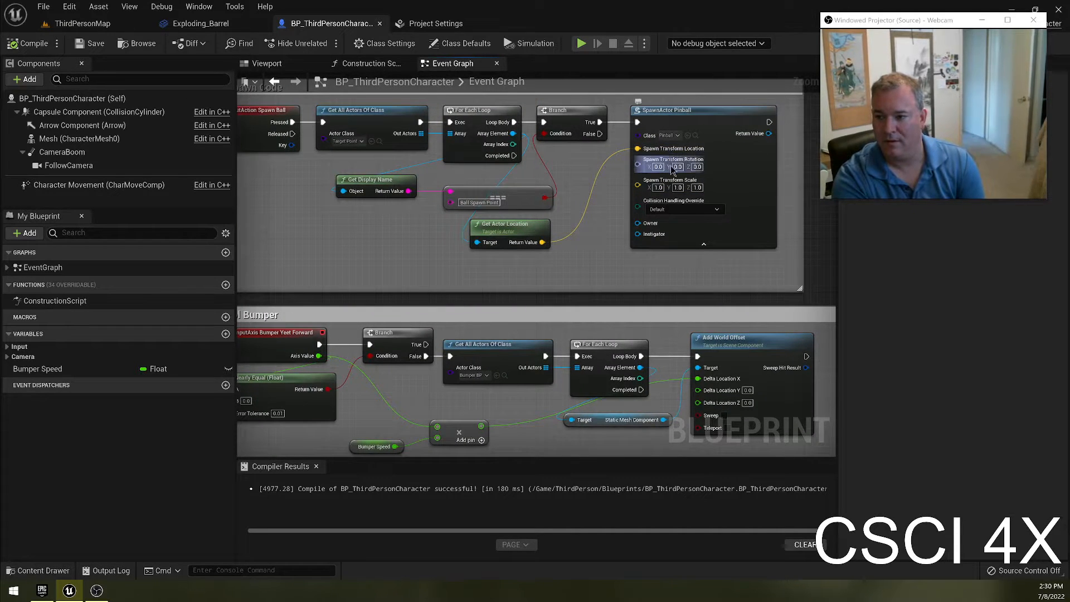
{"action": "right_click_drag", "start_coordinate": [599, 205], "coordinate": [644, 4]}
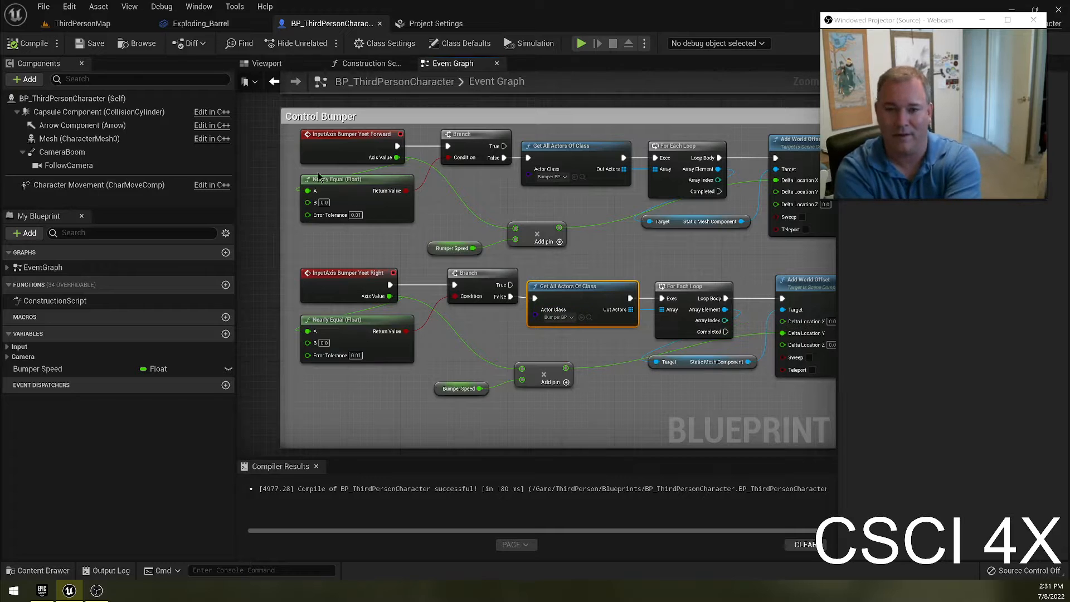
{"action": "left_click", "coordinate": [17, 44]}
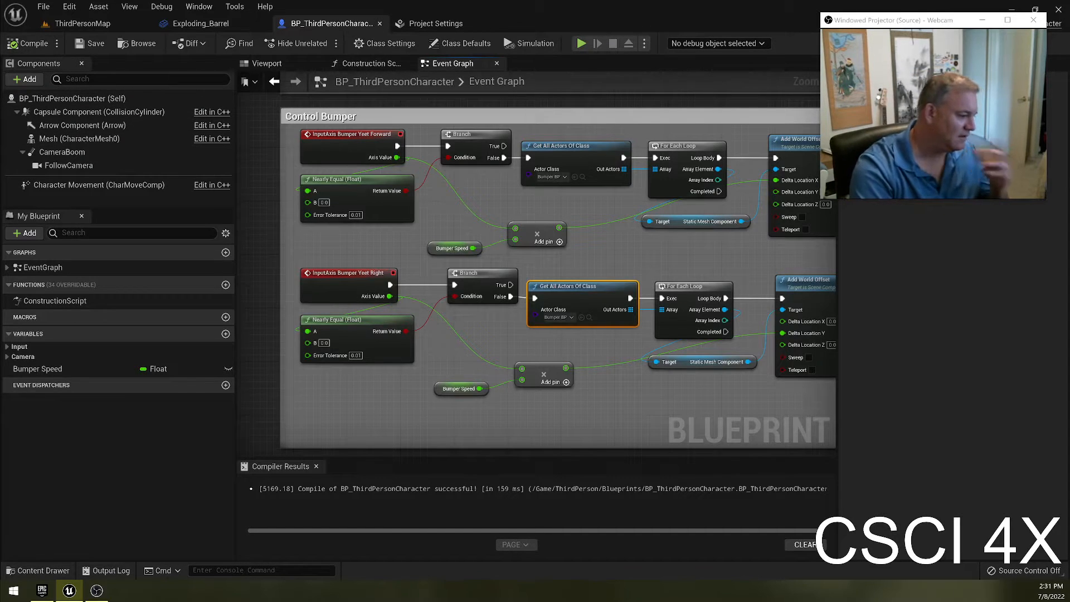
{"action": "scroll", "coordinate": [488, 386], "scroll_direction": "down", "scroll_amount": 2}
{"action": "right_click_drag", "start_coordinate": [705, 361], "coordinate": [651, 342]}
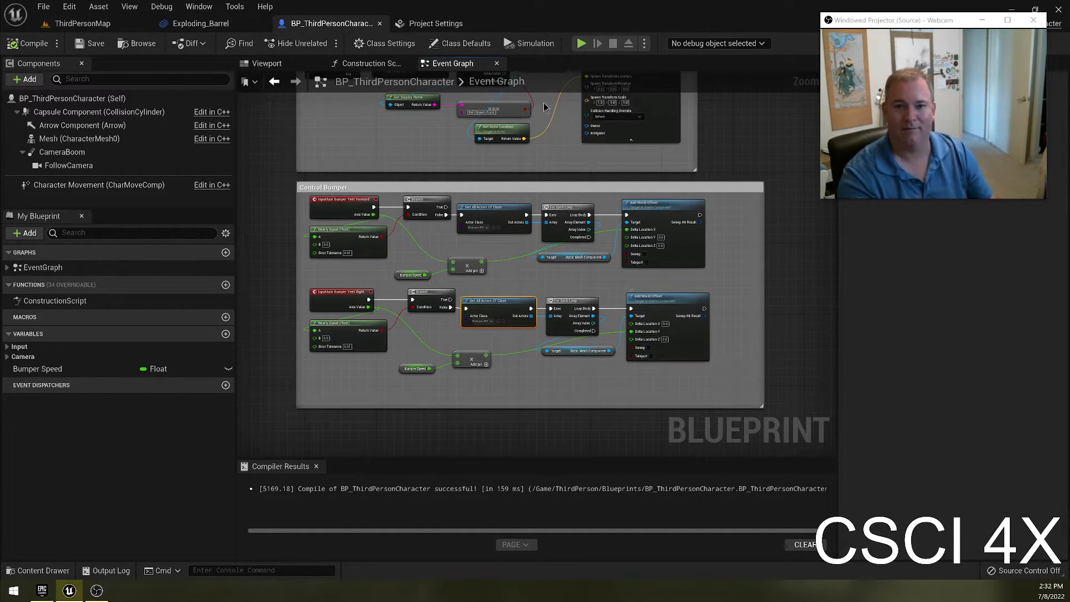
Step: Play-test ThirdPersonMap by running the character to the pinball table, trying the bumpers against the pinballs, and end the session
{"action": "left_click", "coordinate": [82, 23]}
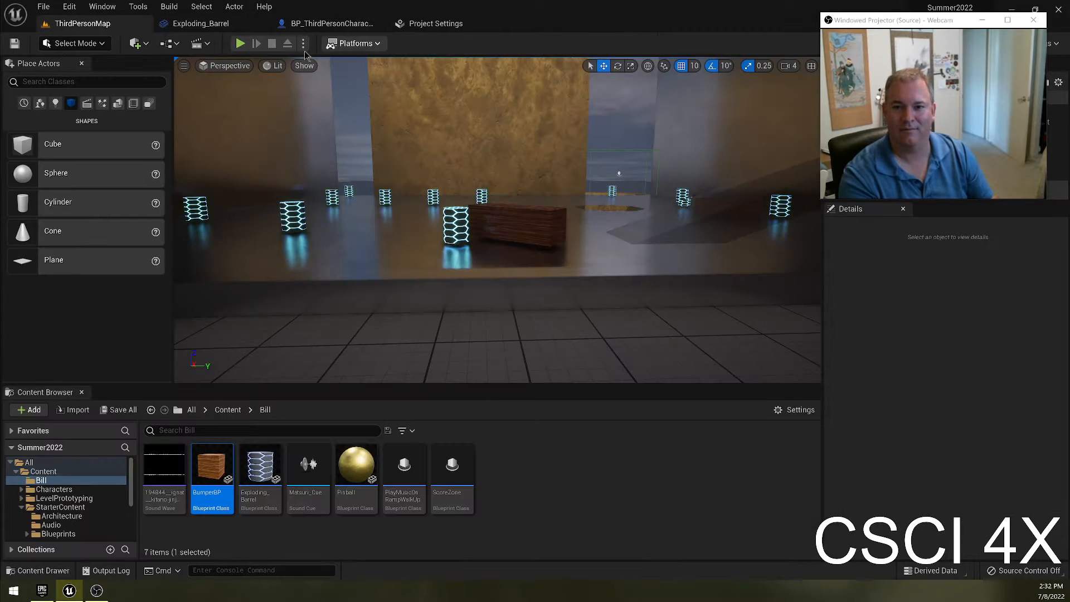
{"action": "left_click", "coordinate": [240, 43]}
{"action": "left_click", "coordinate": [350, 153]}
{"action": "key", "text": "w"}
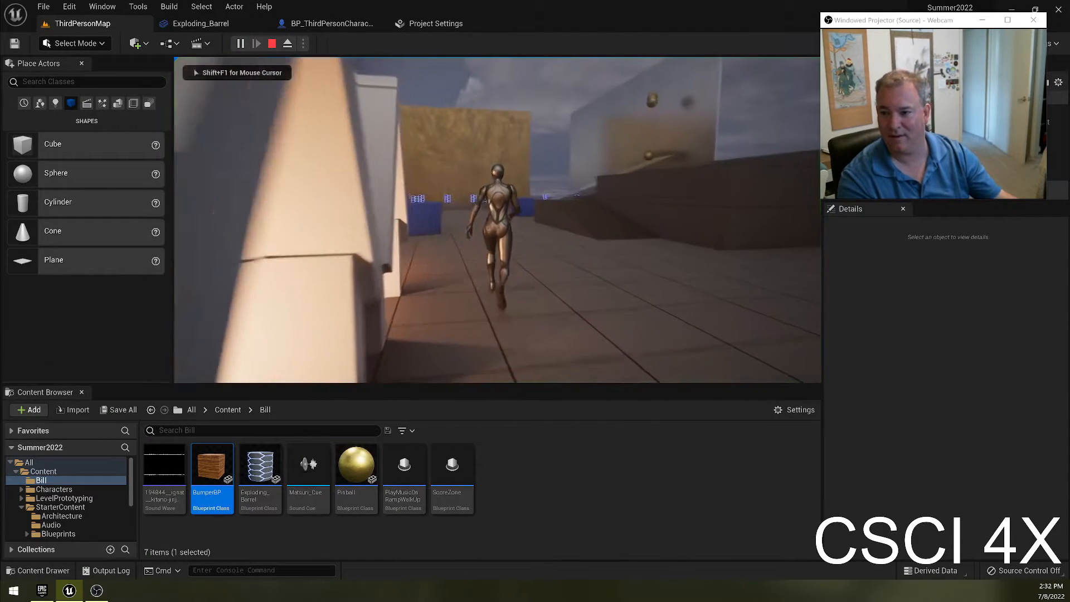
{"action": "key", "text": "w"}
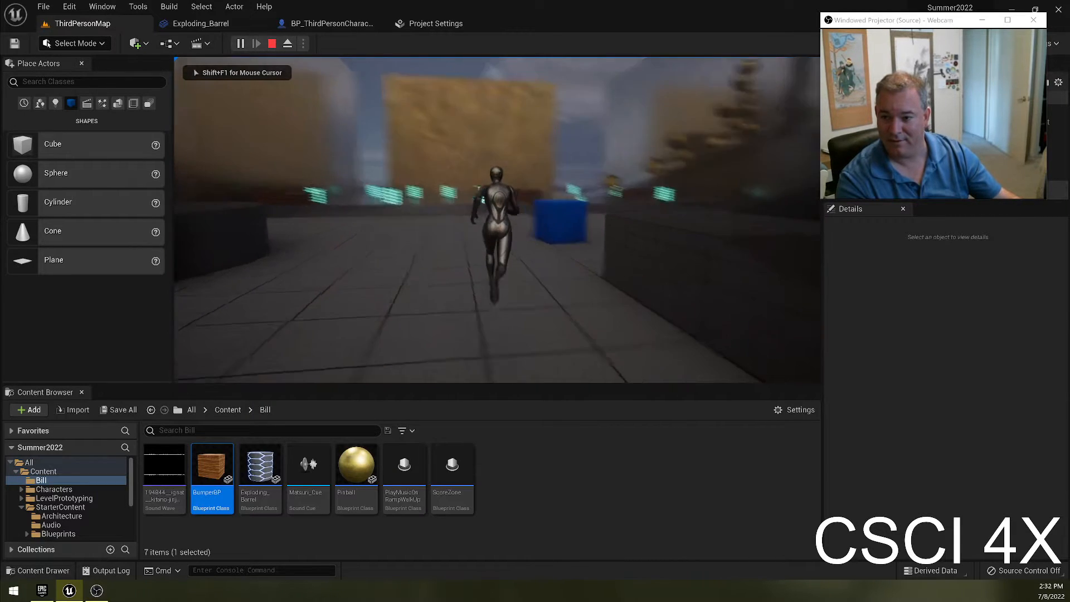
{"action": "key", "text": "w"}
{"action": "key", "text": "s"}
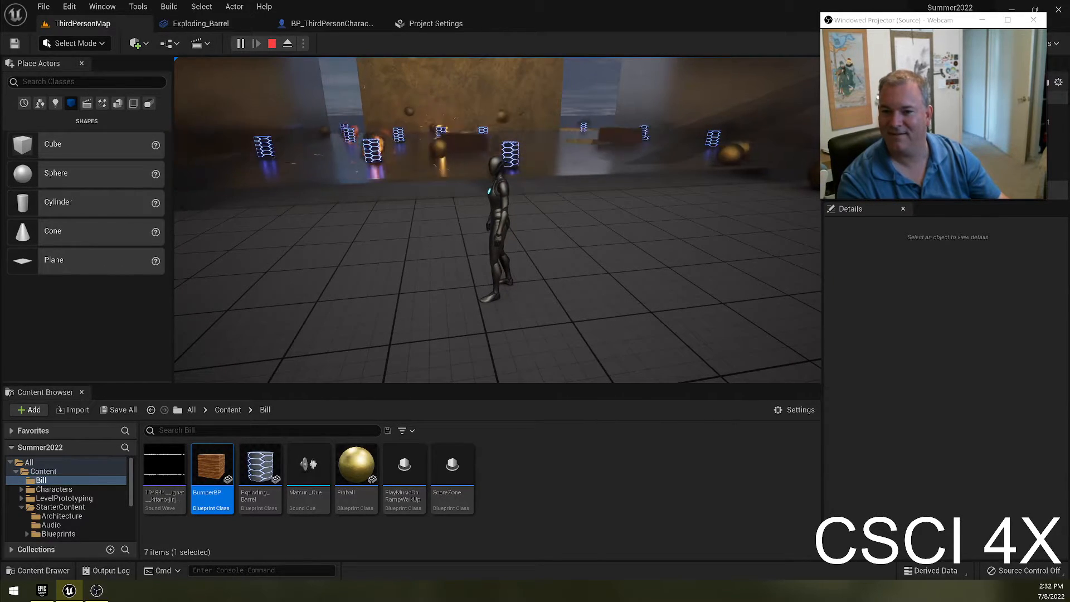
{"action": "key", "text": "Escape"}
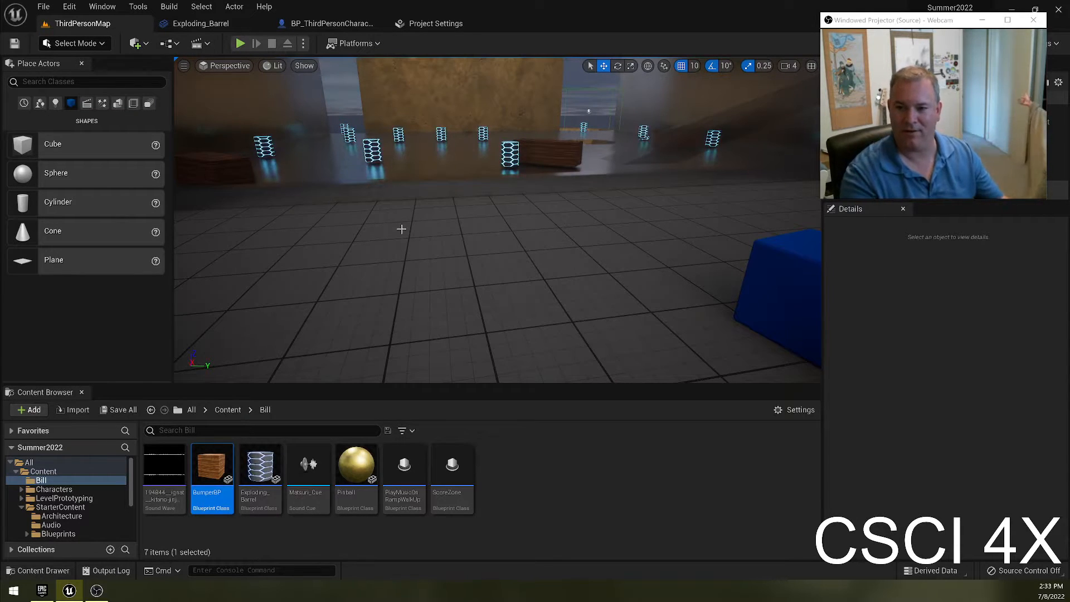
{"action": "key", "text": "w"}
{"action": "mouse_move", "coordinate": [559, 179]}
{"action": "right_mouse_down"}
{"action": "mouse_move", "coordinate": [577, 156]}
{"action": "mouse_move", "coordinate": [576, 181]}
{"action": "right_mouse_up"}
{"action": "key", "text": "e"}
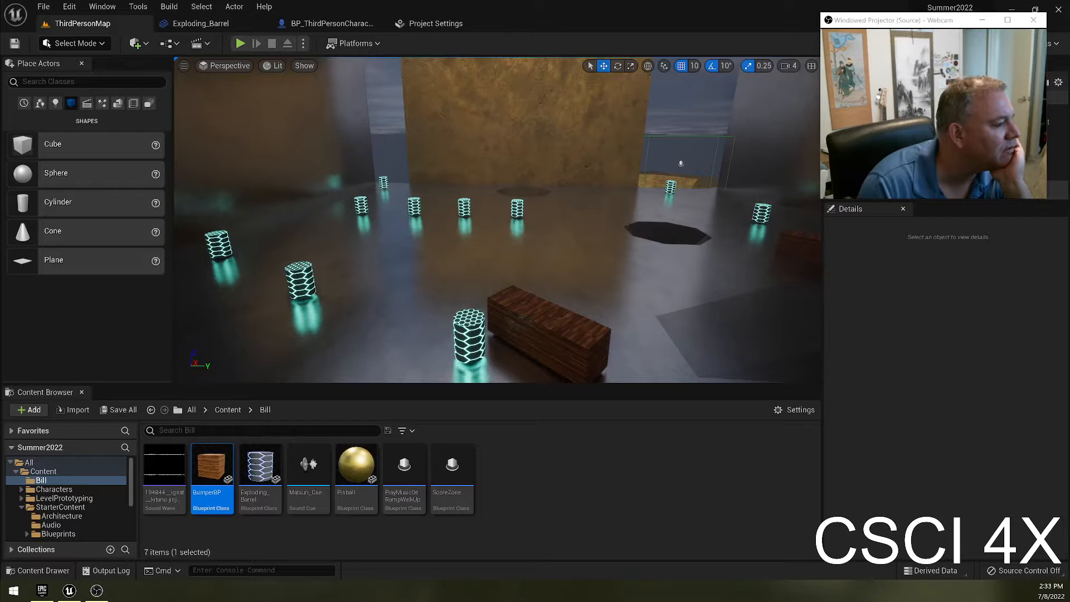
Step: Switch to Firefox, examine the bumper blueprint graphs in help.png and Screenshot_2022-07-08_143221.jpg, and close both images
{"action": "left_click_drag", "start_coordinate": [0, 36], "coordinate": [337, 50]}
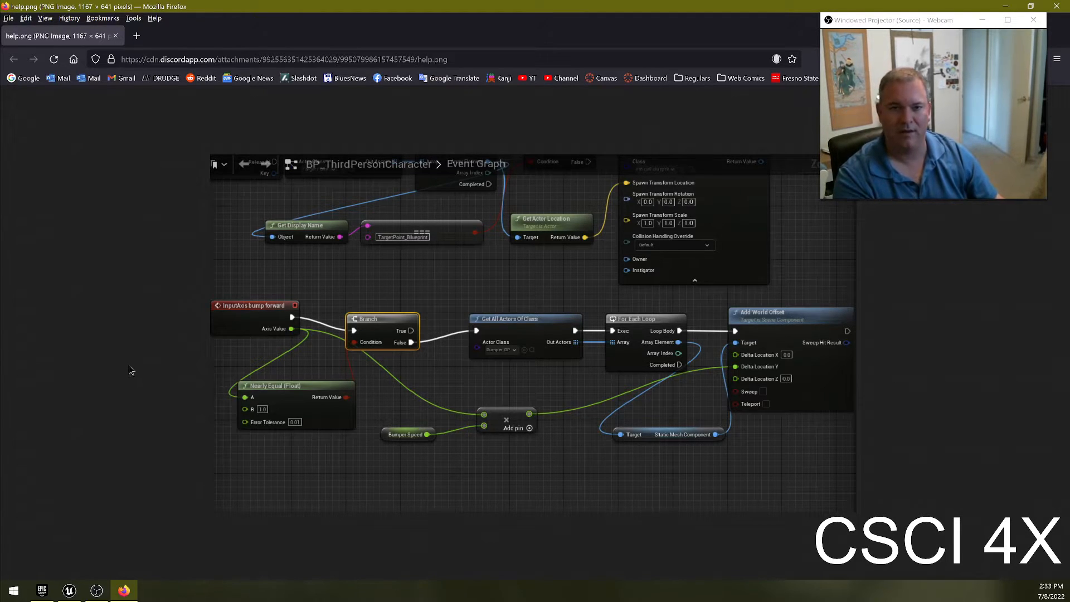
{"action": "key", "text": "ctrl+w"}
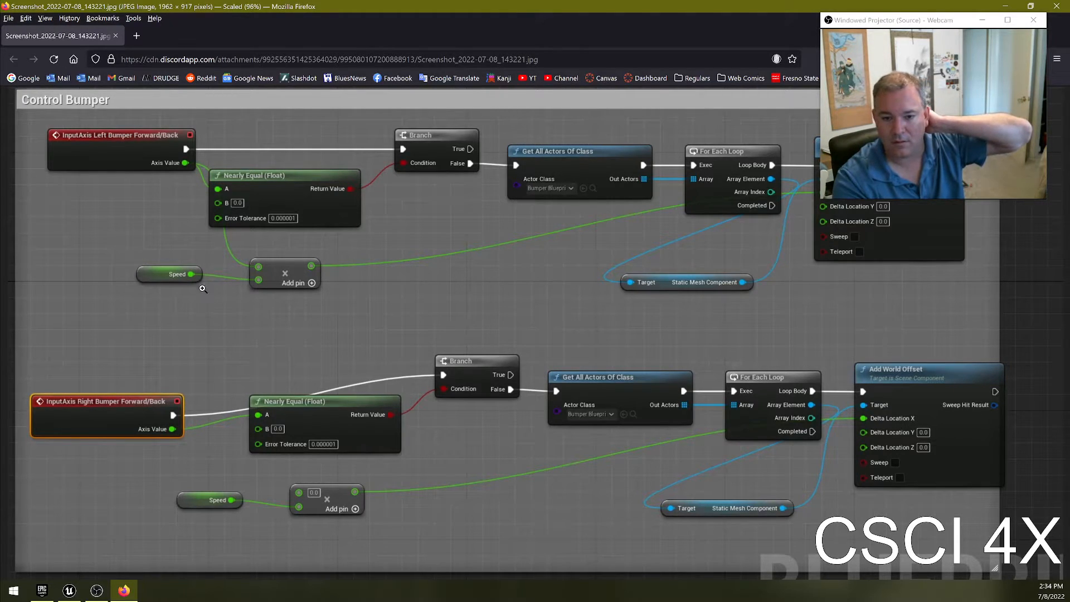
{"action": "double_click", "coordinate": [991, 11]}
{"action": "left_click", "coordinate": [981, 21]}
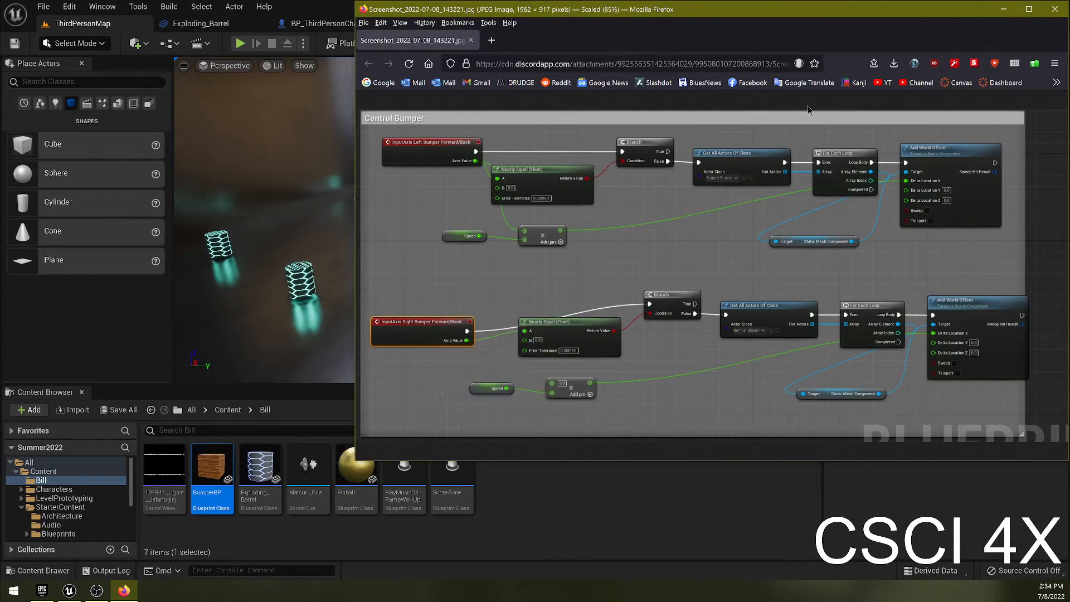
{"action": "double_click", "coordinate": [686, 10]}
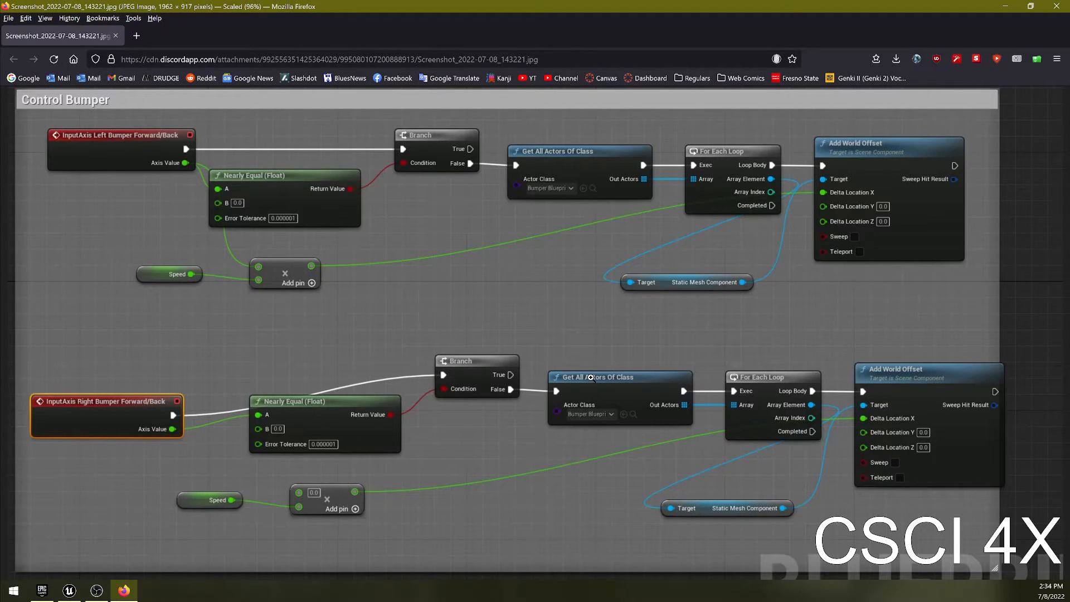
{"action": "left_click", "coordinate": [978, 187]}
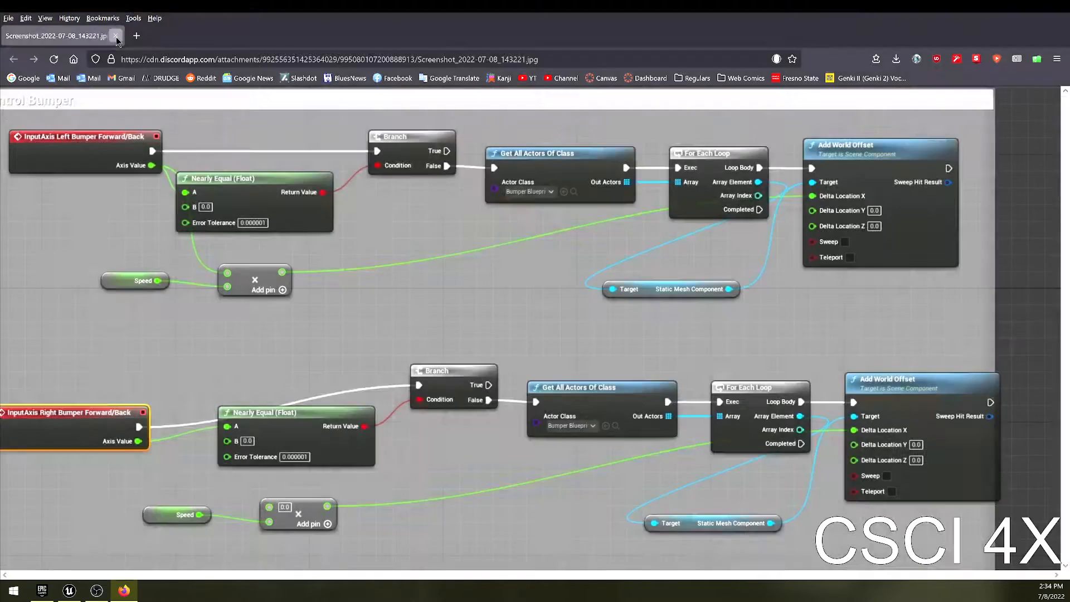
{"action": "left_click", "coordinate": [116, 36]}
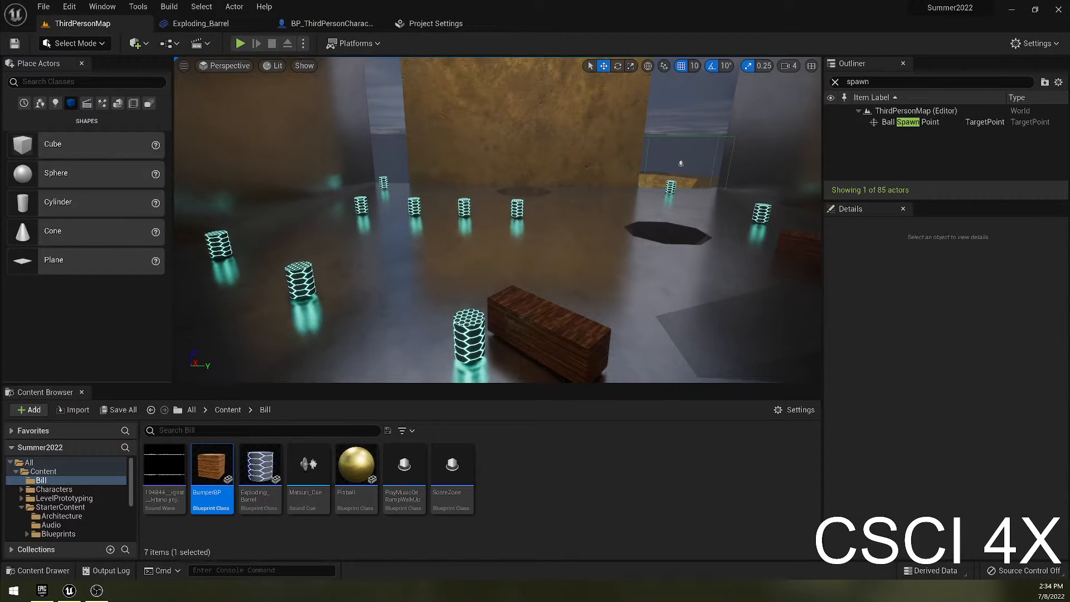
{"action": "key", "text": "alt+Tab"}
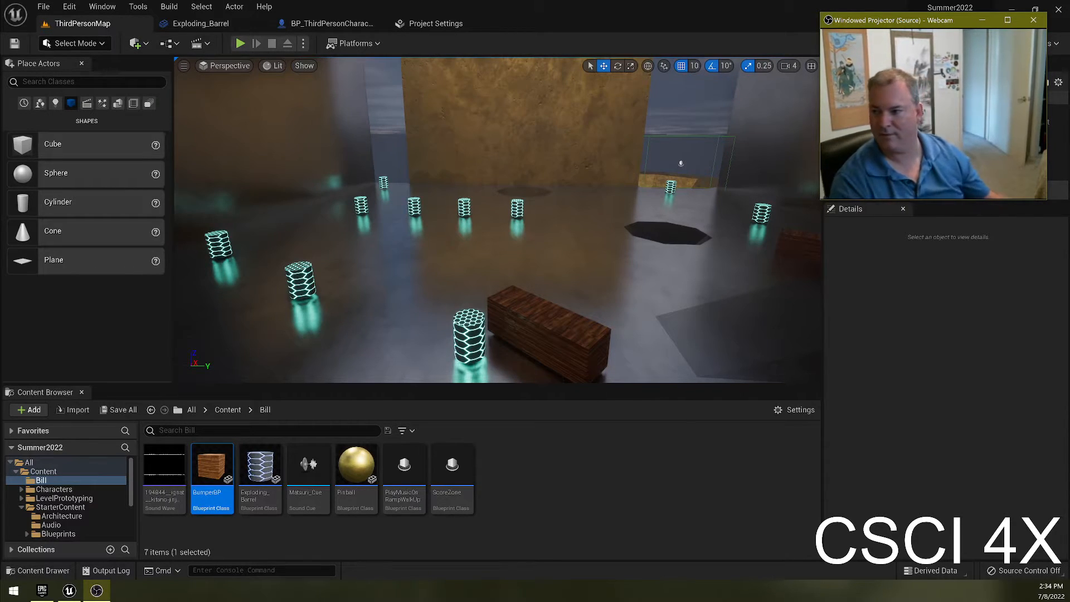
{"action": "right_click_drag", "start_coordinate": [571, 252], "coordinate": [572, 253]}
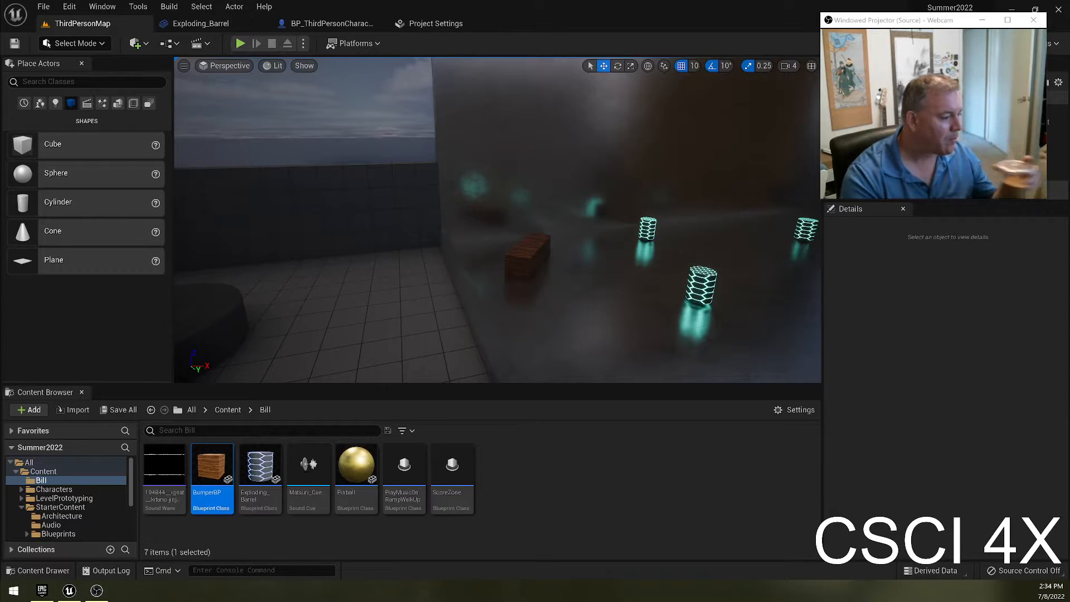
Step: Examine the pinball table in the level, looking over its walls, glowing barrels, bumpers and existing floor holes from several angles
{"action": "right_click_drag", "start_coordinate": [358, 304], "coordinate": [60, 262]}
{"action": "key", "text": "w"}
{"action": "key", "text": "w"}
{"action": "key", "text": "e"}
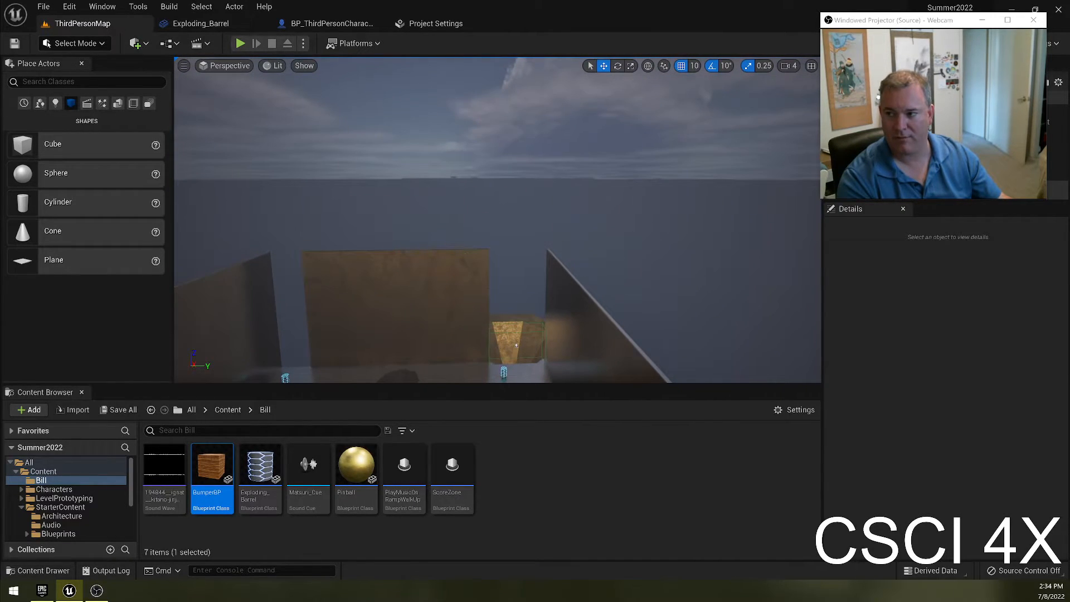
{"action": "right_click_drag", "start_coordinate": [677, 279], "coordinate": [596, 304]}
{"action": "key", "text": "a"}
{"action": "key", "text": "s"}
{"action": "key", "text": "d"}
{"action": "right_click_drag", "start_coordinate": [424, 381], "coordinate": [364, 370]}
{"action": "key", "text": "w"}
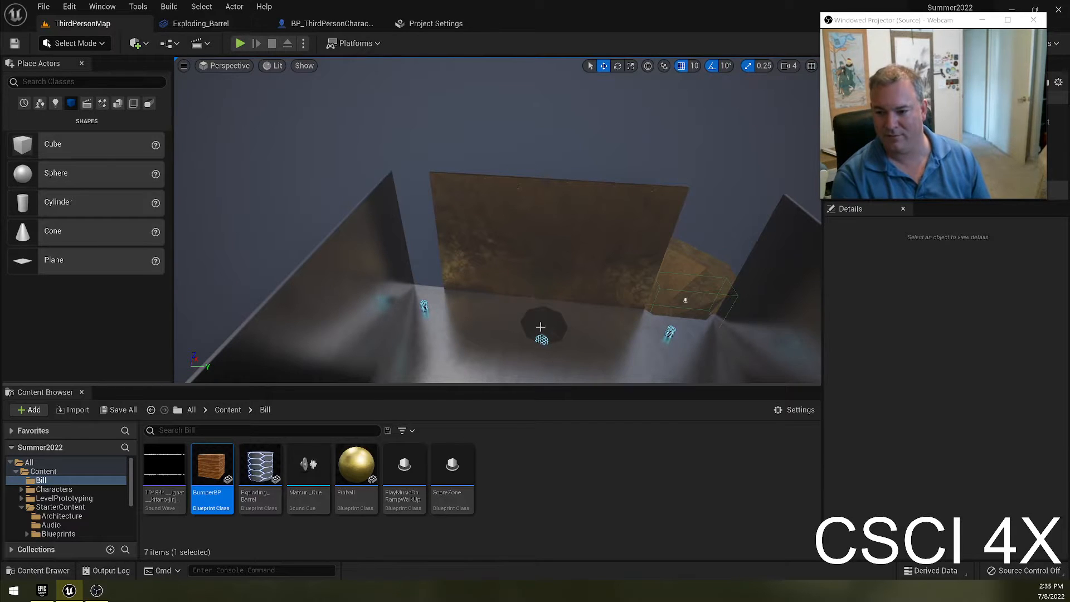
{"action": "right_click_drag", "start_coordinate": [498, 220], "coordinate": [515, 170]}
{"action": "key", "text": "w"}
{"action": "key", "text": "w"}
{"action": "key", "text": "d"}
{"action": "right_click_drag", "start_coordinate": [503, 290], "coordinate": [466, 329]}
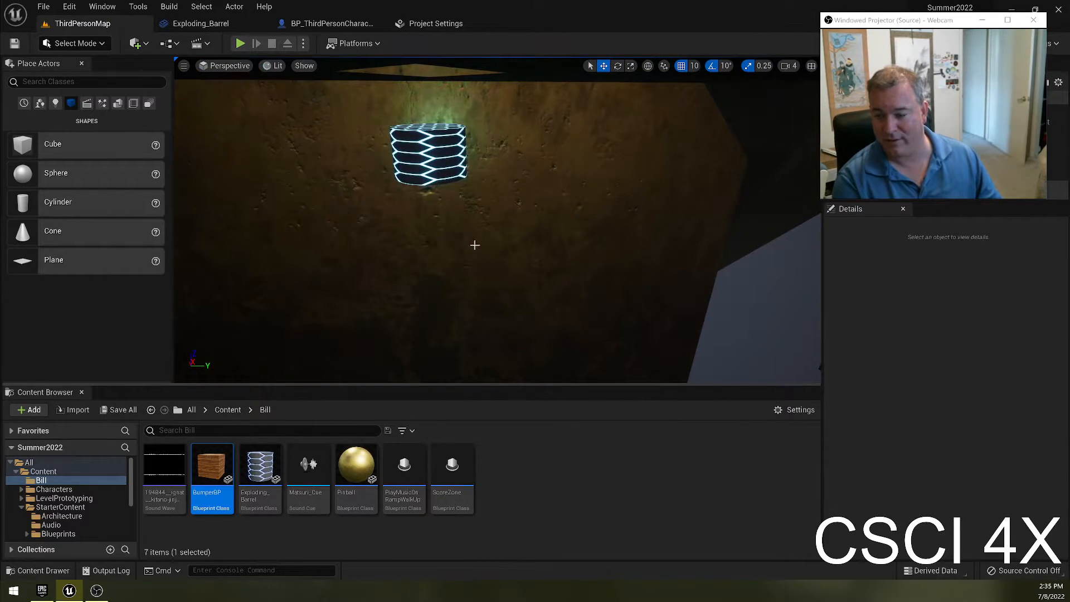
{"action": "key", "text": "w"}
{"action": "right_click_drag", "start_coordinate": [322, 270], "coordinate": [602, 251]}
{"action": "right_click_drag", "start_coordinate": [440, 279], "coordinate": [499, 210]}
{"action": "key", "text": "w"}
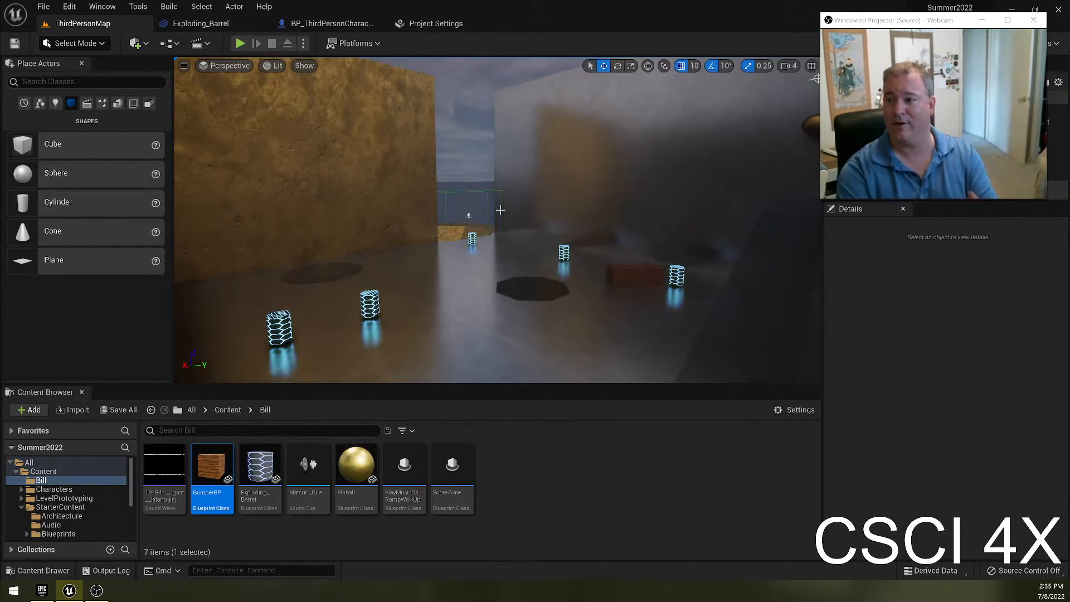
{"action": "right_click_drag", "start_coordinate": [391, 288], "coordinate": [320, 292]}
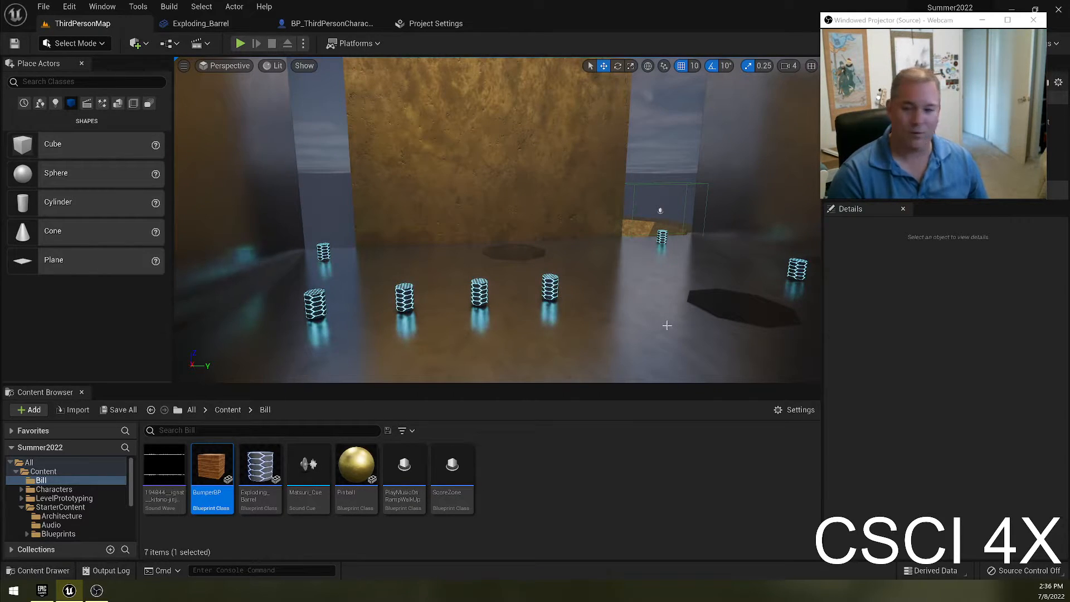
Step: Place a cylinder geometry brush at the edge of the pinball table and set its brush type to Subtractive
{"action": "key", "text": "w"}
{"action": "right_click_drag", "start_coordinate": [601, 210], "coordinate": [334, 234]}
{"action": "key", "text": "w"}
{"action": "key", "text": "w"}
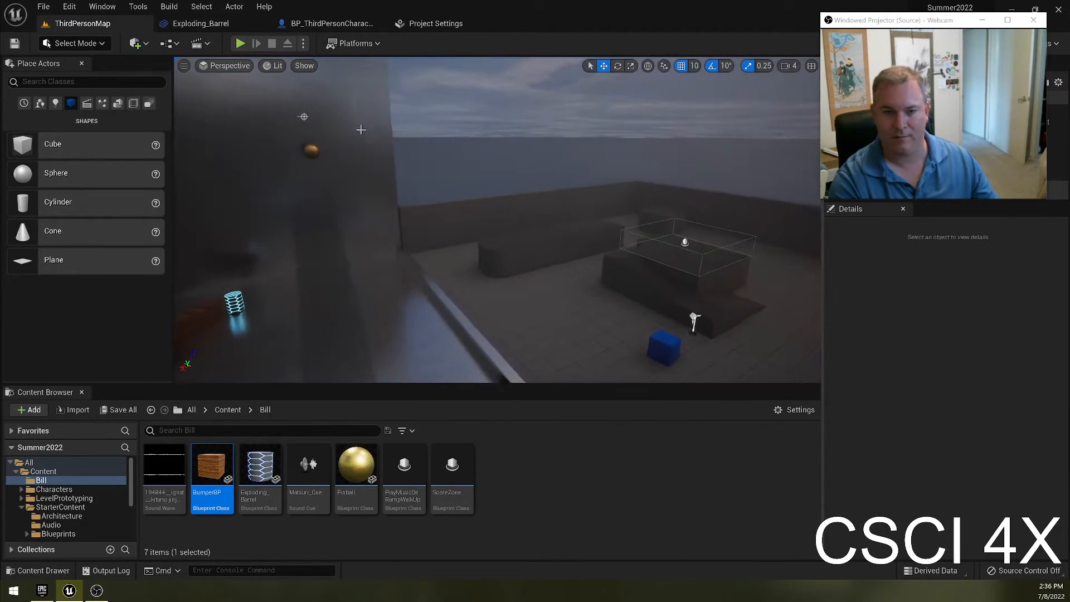
{"action": "left_click", "coordinate": [117, 104]}
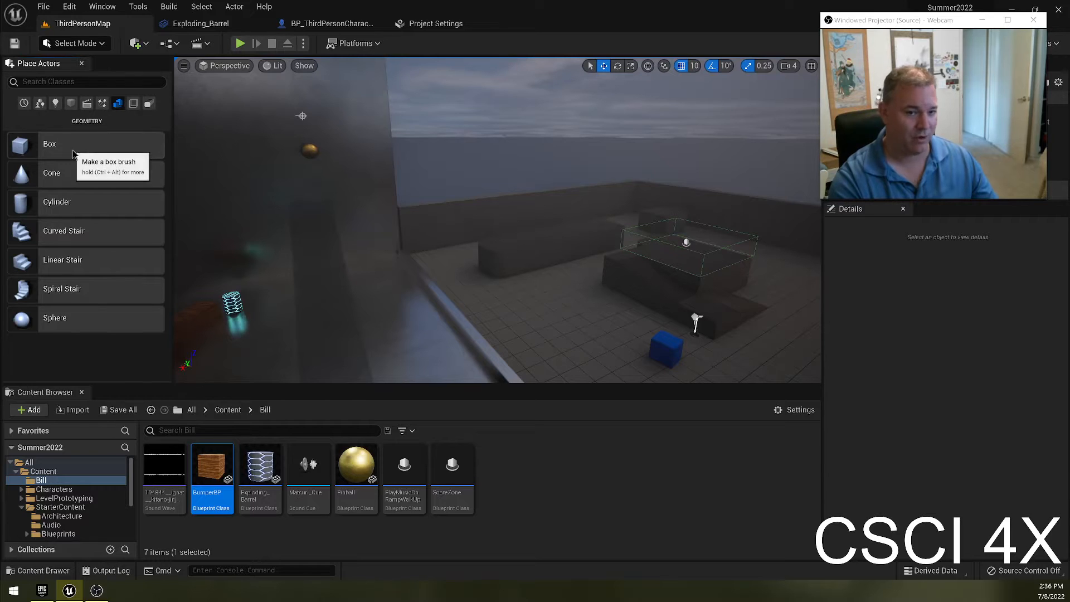
{"action": "left_click_drag", "start_coordinate": [25, 200], "coordinate": [474, 288]}
{"action": "left_click_drag", "start_coordinate": [407, 343], "coordinate": [406, 341]}
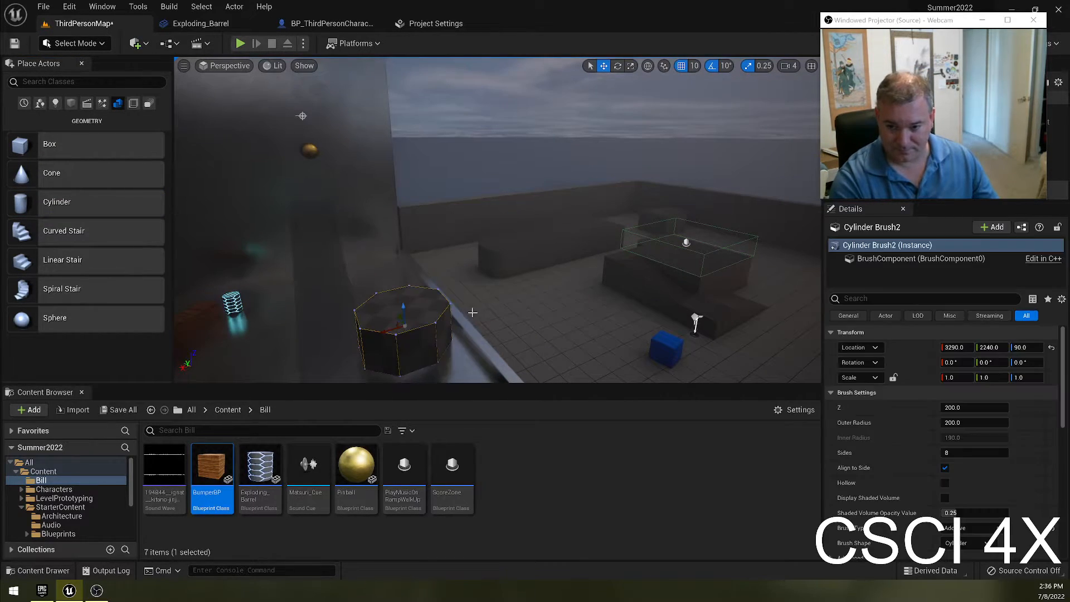
{"action": "scroll", "coordinate": [947, 423], "scroll_direction": "down", "scroll_amount": 5}
{"action": "left_click", "coordinate": [972, 439]}
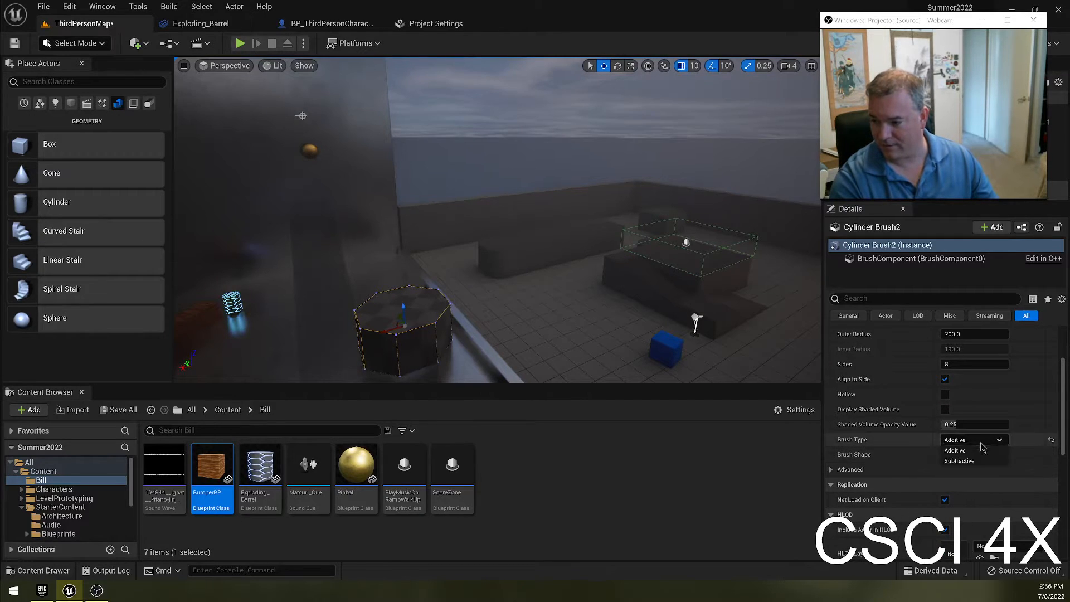
{"action": "left_click", "coordinate": [970, 474]}
Step: Move the subtractive cylinder brush onto the open table floor near the bumpers and adjust its height to carve a shallow octagonal pit
{"action": "left_click_drag", "start_coordinate": [400, 310], "coordinate": [407, 334]}
{"action": "mouse_move", "coordinate": [412, 335]}
{"action": "right_mouse_down"}
{"action": "mouse_move", "coordinate": [313, 351]}
{"action": "mouse_move", "coordinate": [285, 379]}
{"action": "right_mouse_up"}
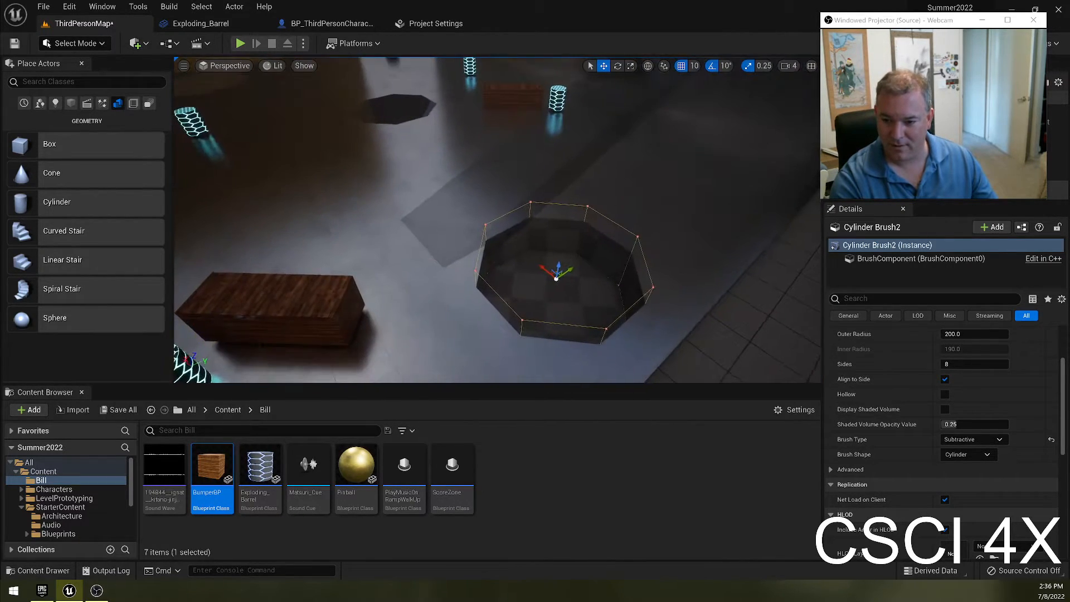
{"action": "left_click_drag", "start_coordinate": [549, 272], "coordinate": [421, 161]}
{"action": "mouse_move", "coordinate": [428, 168]}
{"action": "right_mouse_down"}
{"action": "mouse_move", "coordinate": [390, 169]}
{"action": "mouse_move", "coordinate": [391, 146]}
{"action": "right_mouse_up"}
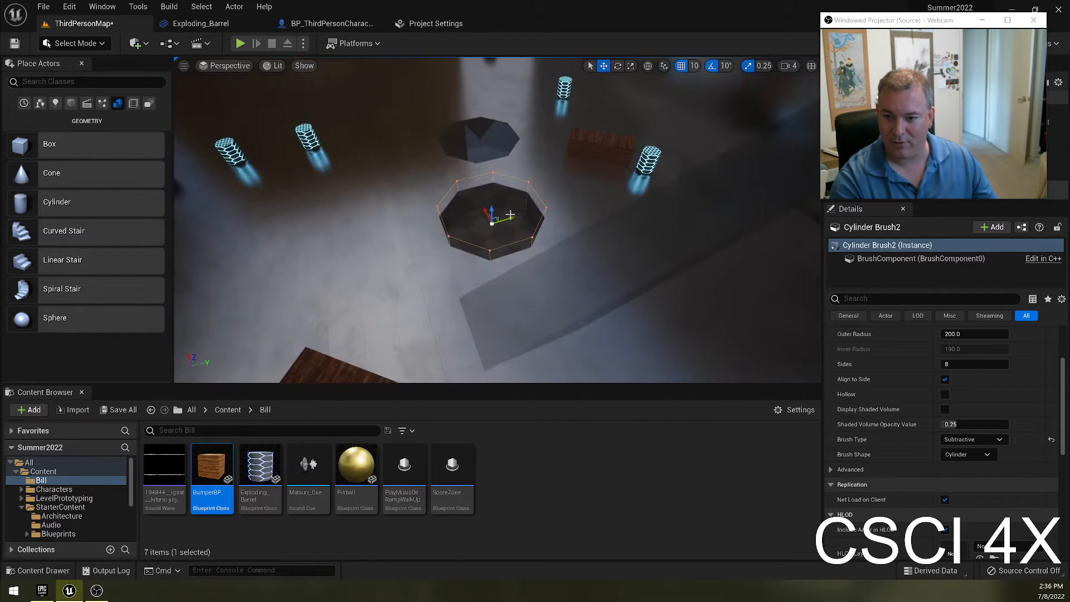
{"action": "left_click_drag", "start_coordinate": [477, 226], "coordinate": [345, 246]}
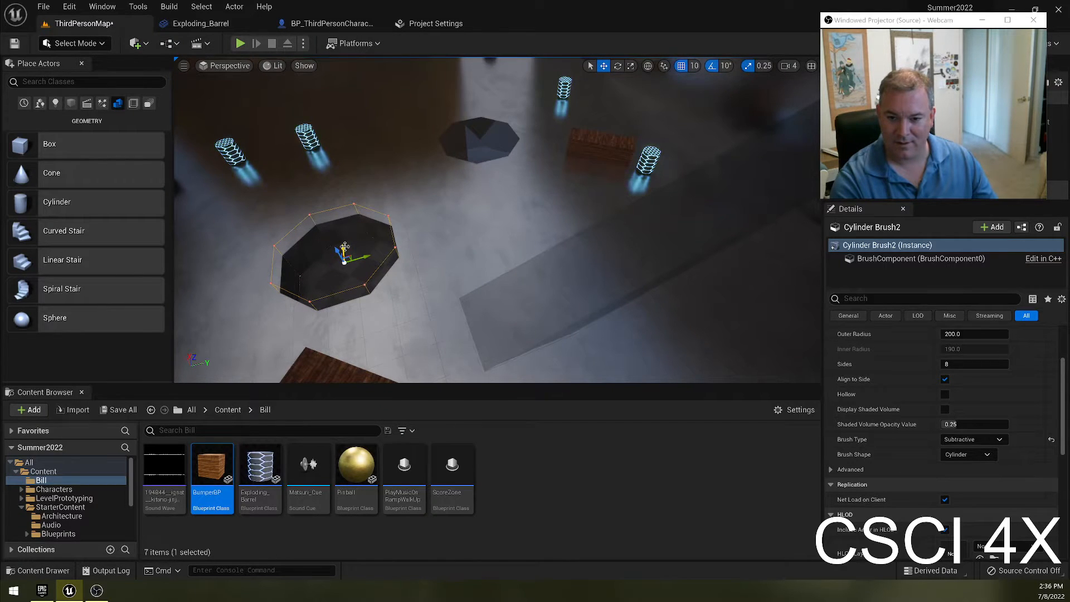
{"action": "mouse_move", "coordinate": [343, 239]}
{"action": "right_mouse_down"}
{"action": "mouse_move", "coordinate": [344, 252]}
{"action": "mouse_move", "coordinate": [353, 167]}
{"action": "right_mouse_up"}
{"action": "key", "text": "w"}
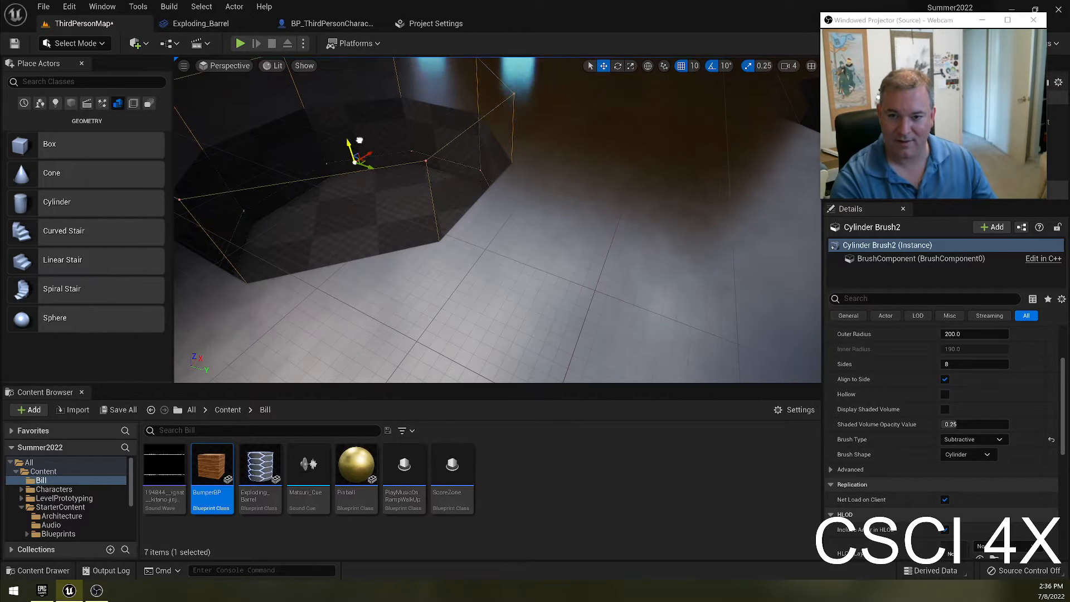
{"action": "left_click_drag", "start_coordinate": [360, 111], "coordinate": [360, 114]}
{"action": "key", "text": "w"}
{"action": "right_click_drag", "start_coordinate": [396, 158], "coordinate": [400, 173]}
Step: Play-test the level by running the character onto the table and in and out of the octagonal pit, and end the session
{"action": "left_click", "coordinate": [239, 44]}
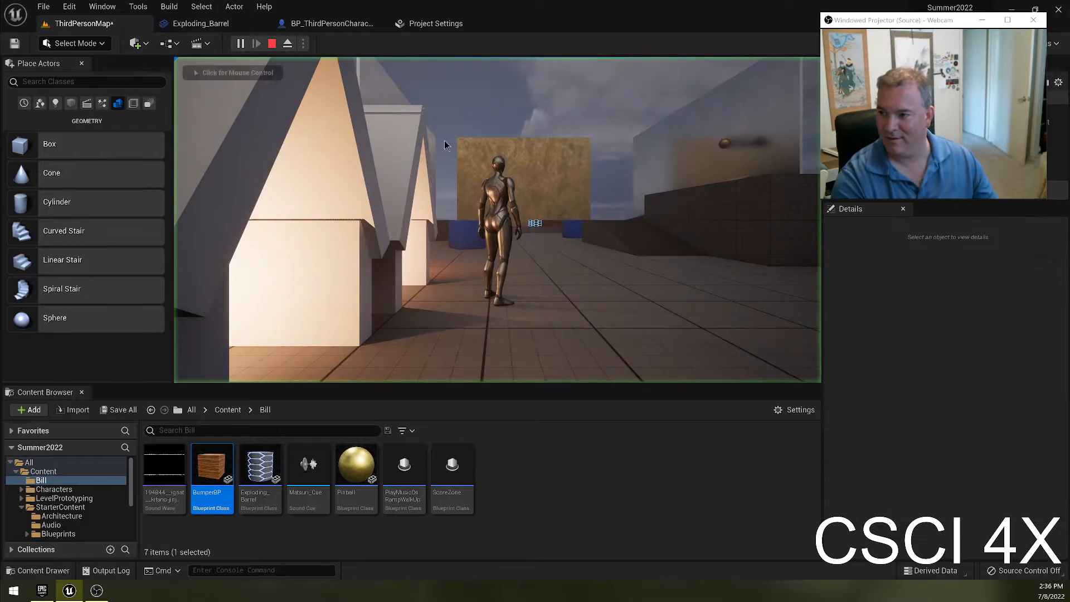
{"action": "key", "text": "w"}
{"action": "key", "text": "w"}
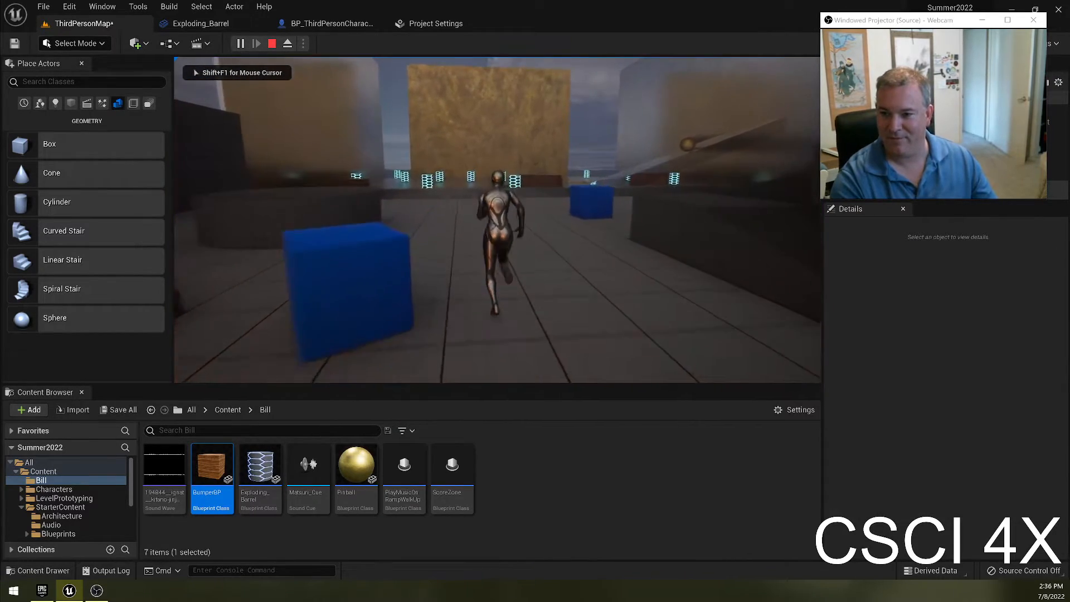
{"action": "key", "text": "w"}
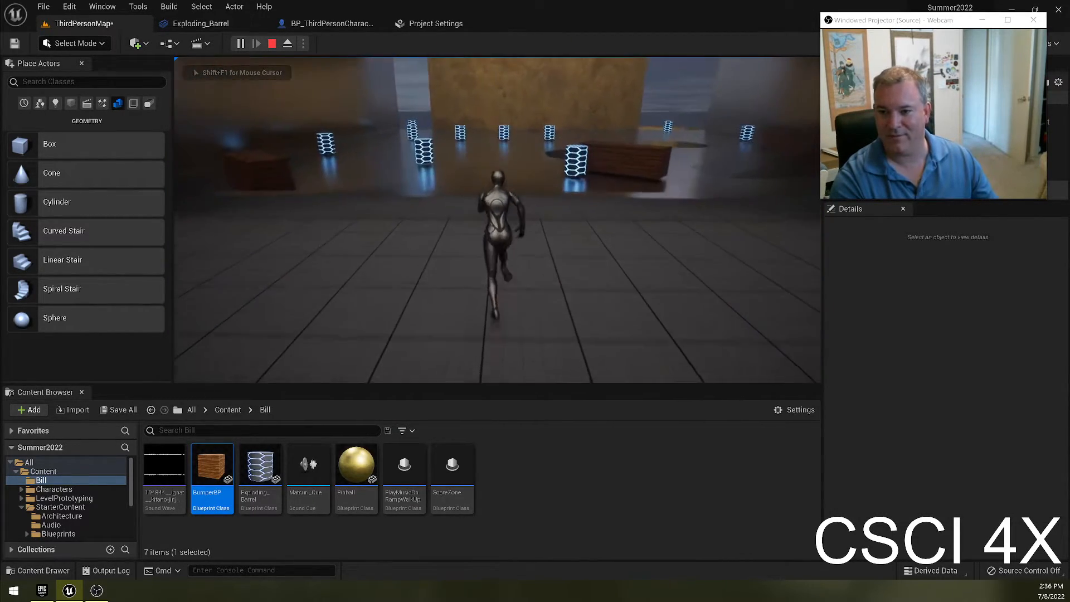
{"action": "key", "text": "space"}
{"action": "key", "text": "w"}
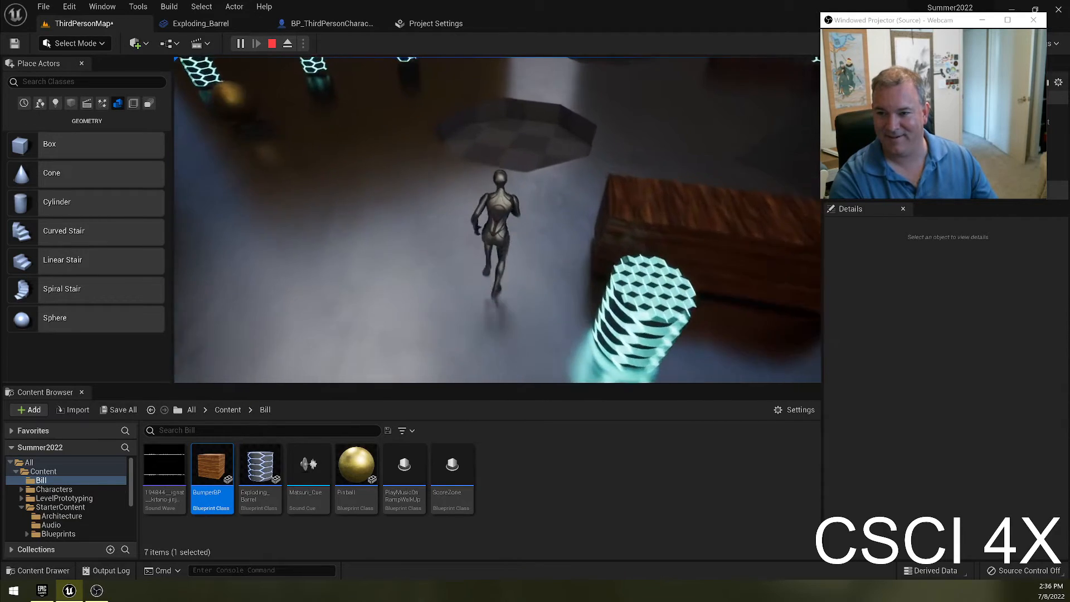
{"action": "key", "text": "w"}
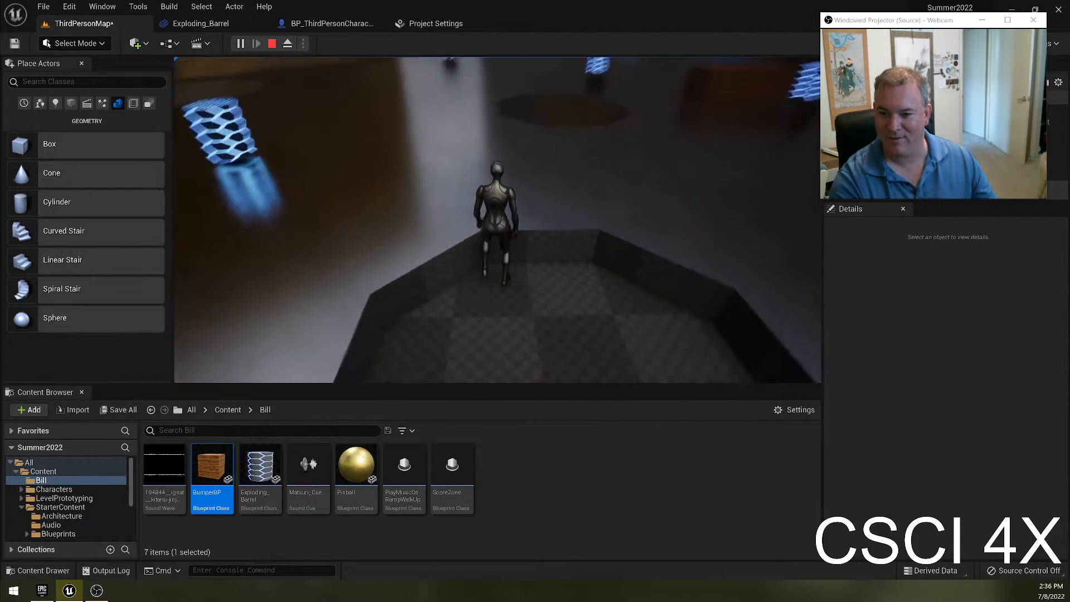
{"action": "key", "text": "w"}
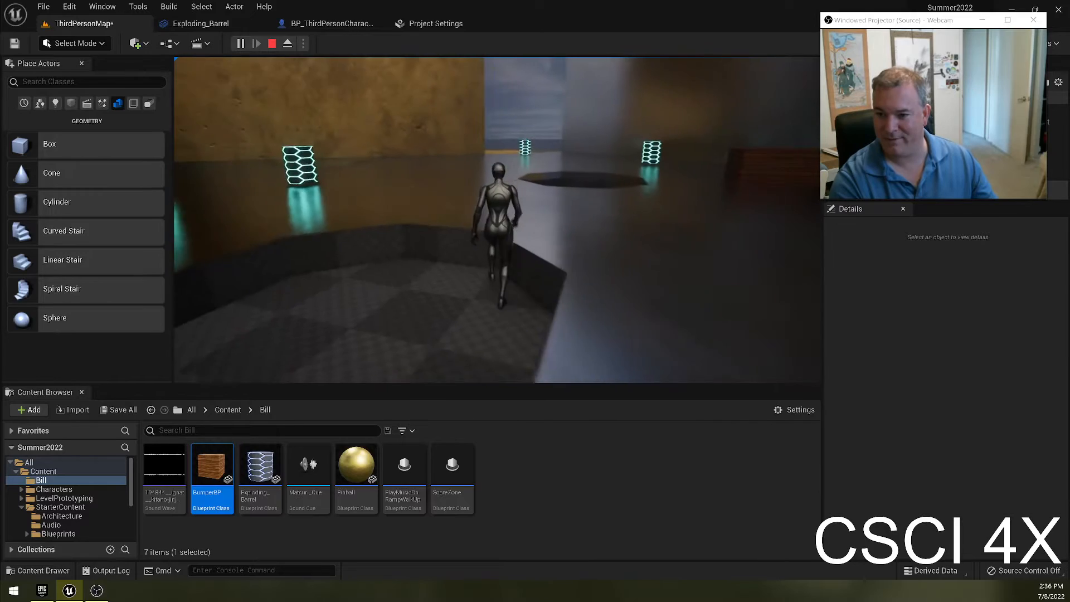
{"action": "key", "text": "space"}
{"action": "key", "text": "w"}
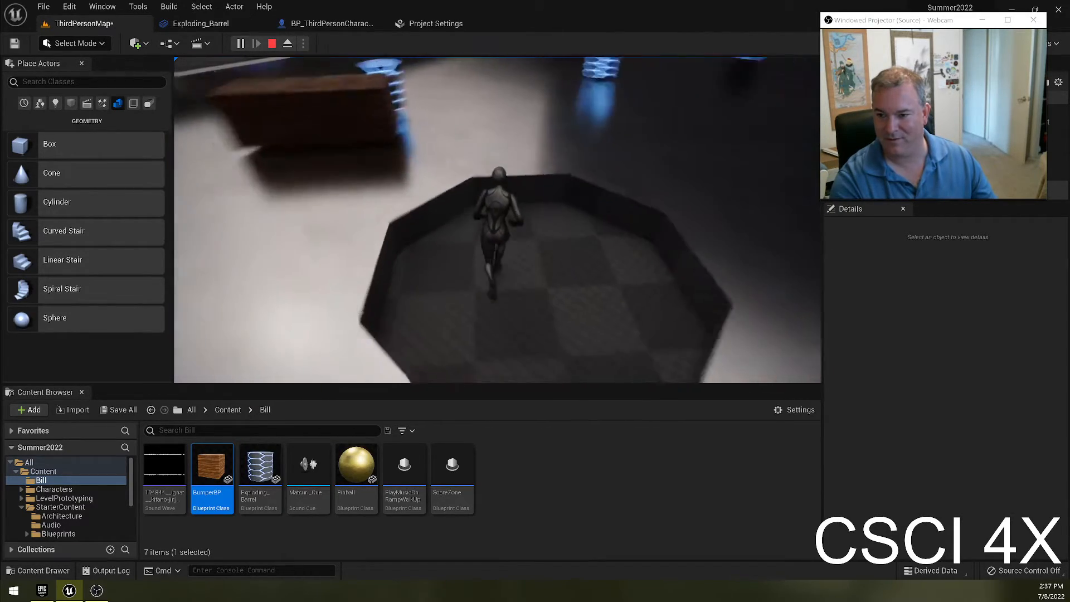
{"action": "key", "text": "space"}
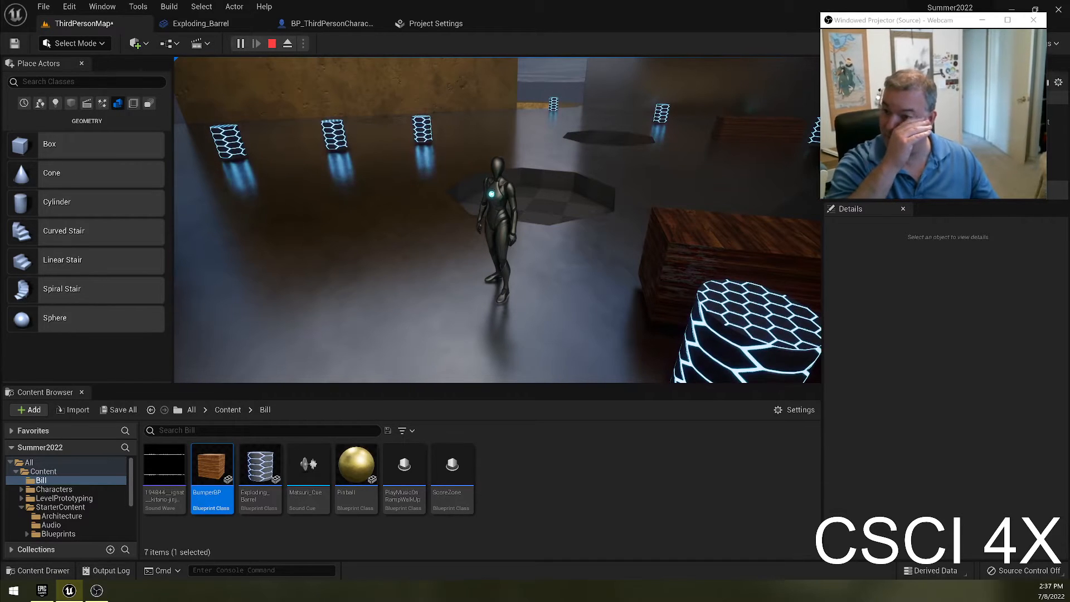
{"action": "key", "text": "Escape"}
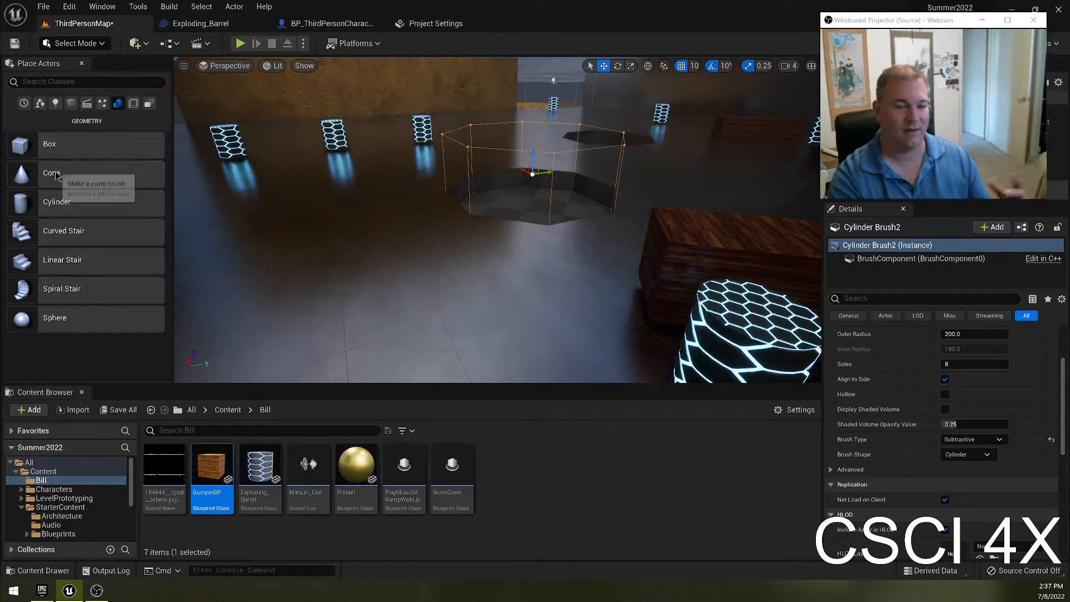
Step: Place a box geometry brush on the table floor beside the octagonal pit and set its brush type to Subtractive
{"action": "left_click_drag", "start_coordinate": [354, 227], "coordinate": [339, 168]}
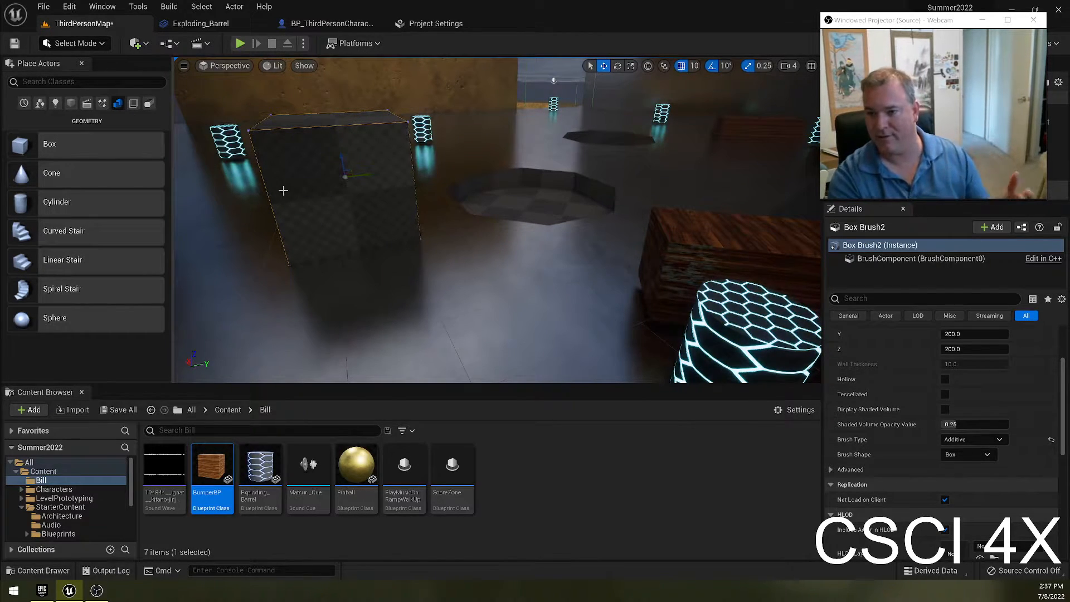
{"action": "left_click", "coordinate": [959, 444]}
{"action": "left_click", "coordinate": [958, 460]}
Step: Move the subtractive box brush down into the floor against the octagonal pit's side to carve an adjoining square pit
{"action": "mouse_move", "coordinate": [338, 161]}
{"action": "left_mouse_down"}
{"action": "mouse_move", "coordinate": [347, 211]}
{"action": "mouse_move", "coordinate": [473, 240]}
{"action": "left_mouse_up"}
{"action": "key", "text": "w"}
{"action": "mouse_move", "coordinate": [441, 215]}
{"action": "right_mouse_down"}
{"action": "mouse_move", "coordinate": [412, 250]}
{"action": "mouse_move", "coordinate": [335, 262]}
{"action": "mouse_move", "coordinate": [287, 252]}
{"action": "right_mouse_up"}
{"action": "mouse_move", "coordinate": [295, 166]}
{"action": "left_mouse_down"}
{"action": "mouse_move", "coordinate": [298, 181]}
{"action": "mouse_move", "coordinate": [393, 172]}
{"action": "left_mouse_up"}
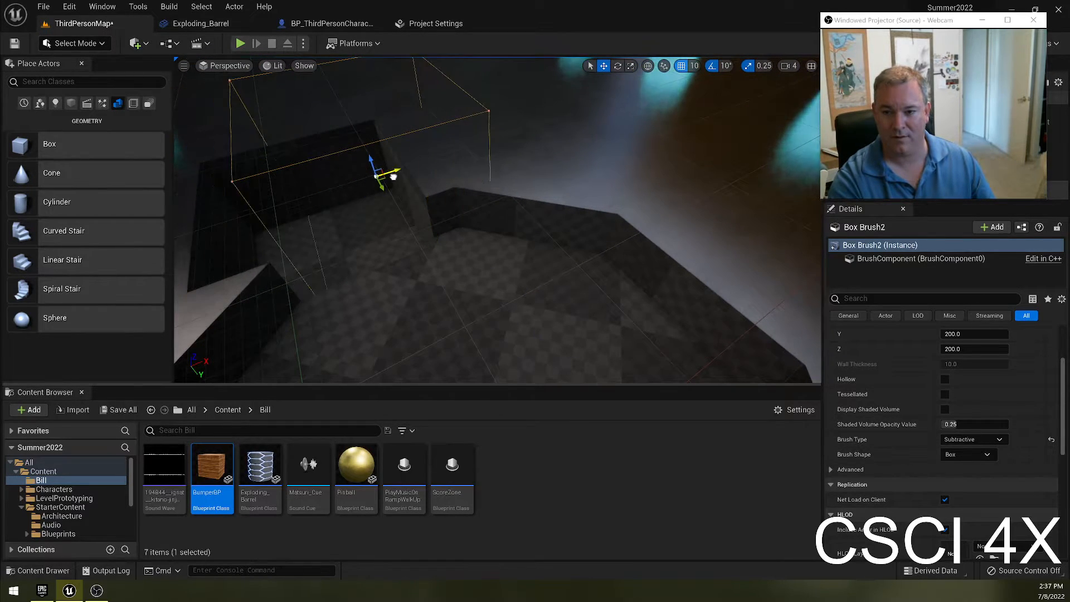
{"action": "key", "text": "s"}
{"action": "key", "text": "a"}
{"action": "right_click_drag", "start_coordinate": [368, 203], "coordinate": [477, 207]}
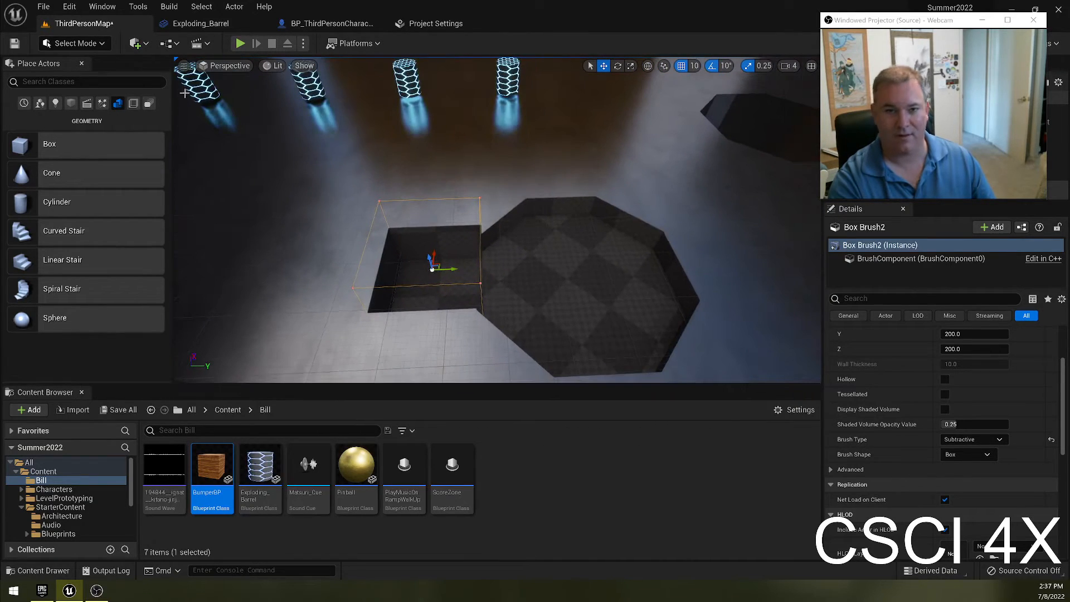
Step: Play-test the level by running the character through the square and octagonal pits with a pinball rolling nearby, and end the session
{"action": "left_click", "coordinate": [240, 42]}
{"action": "left_click", "coordinate": [343, 146]}
{"action": "key", "text": "w"}
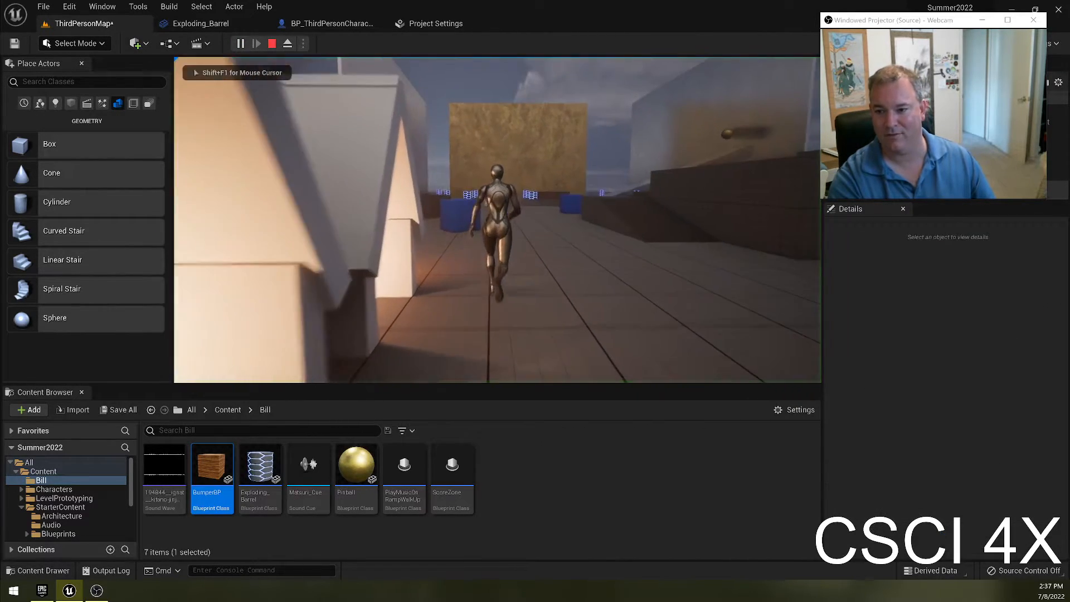
{"action": "key", "text": "w"}
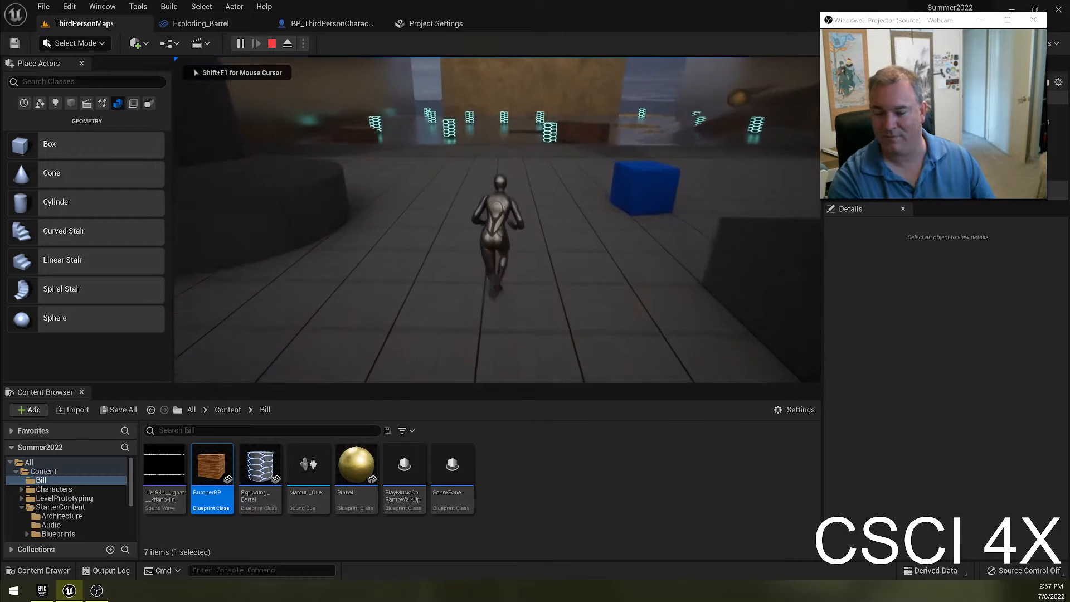
{"action": "key", "text": "w"}
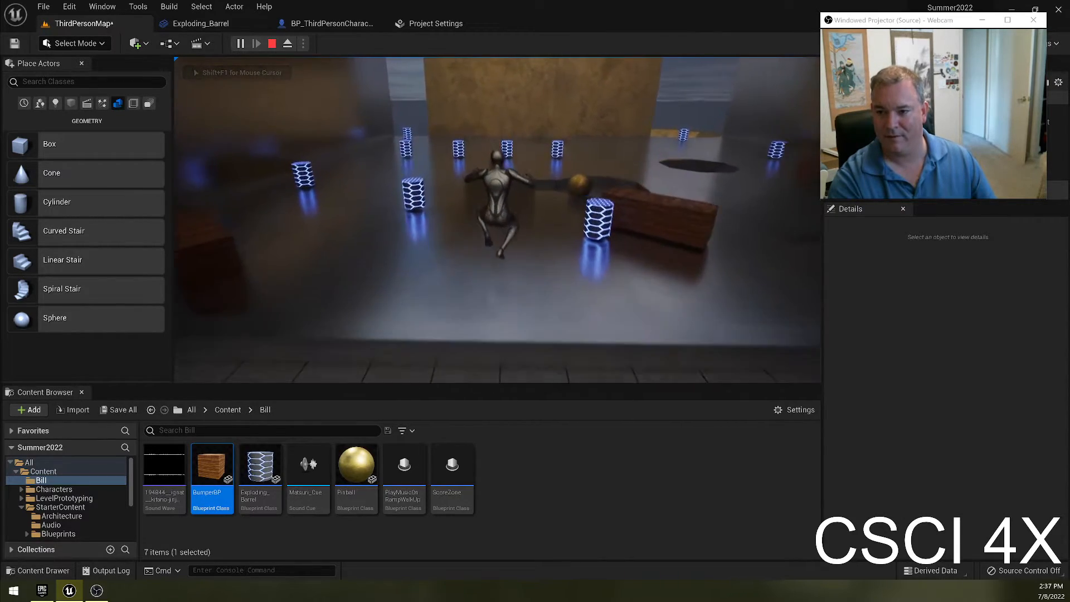
{"action": "key", "text": "w"}
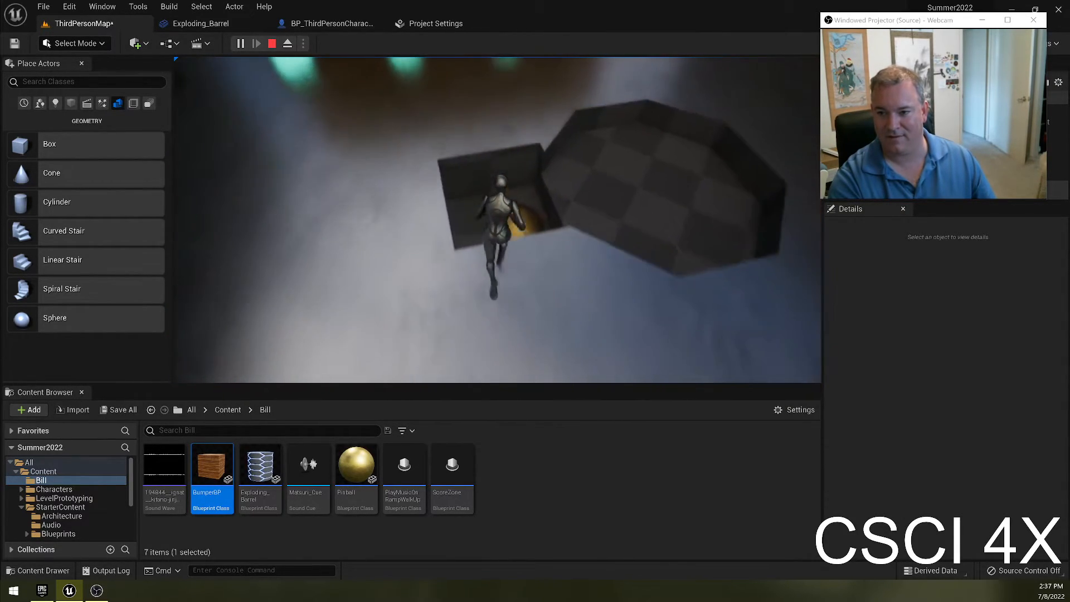
{"action": "key", "text": "w"}
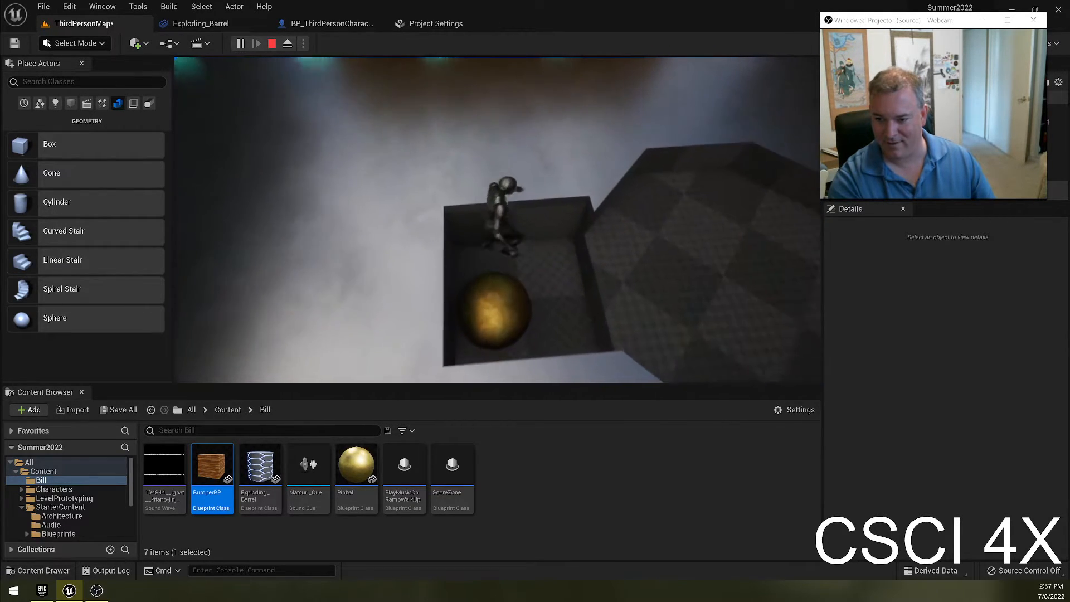
{"action": "key", "text": "space"}
{"action": "key", "text": "s"}
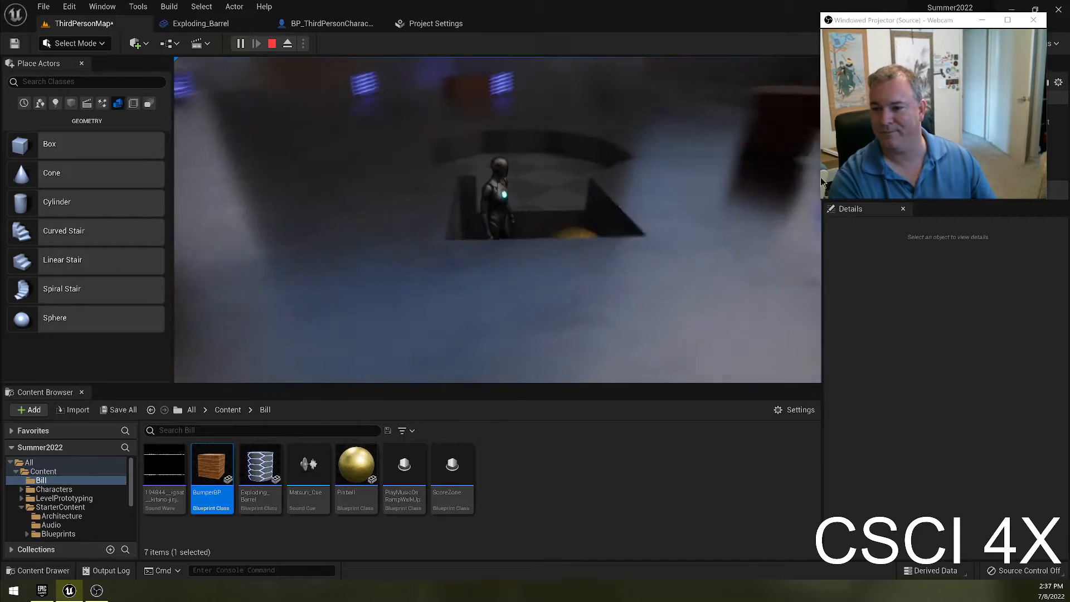
{"action": "key", "text": "w"}
{"action": "key", "text": "space"}
{"action": "key", "text": "w"}
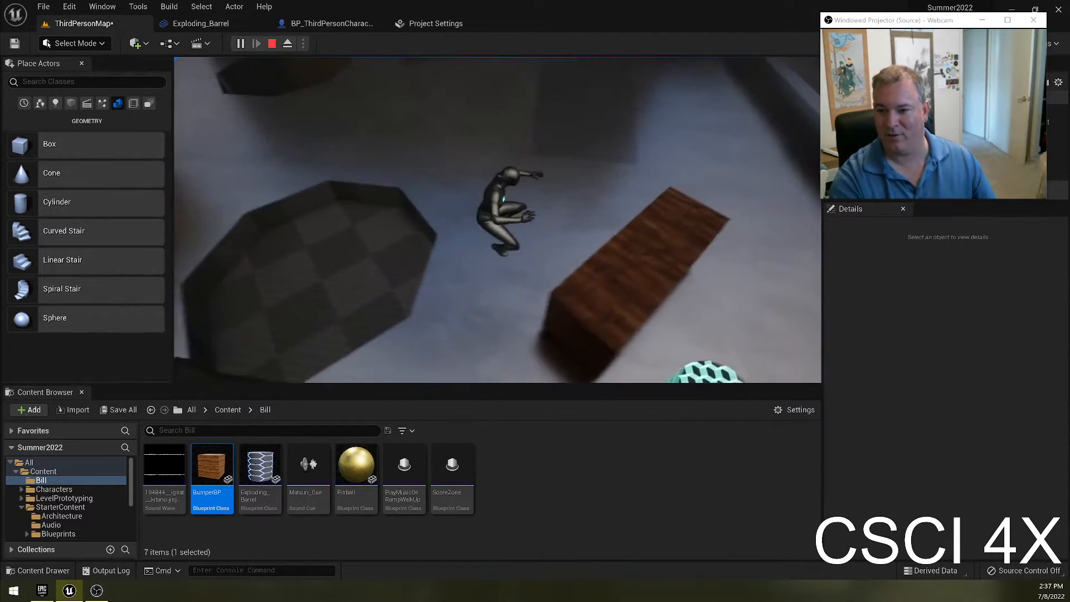
{"action": "key", "text": "space"}
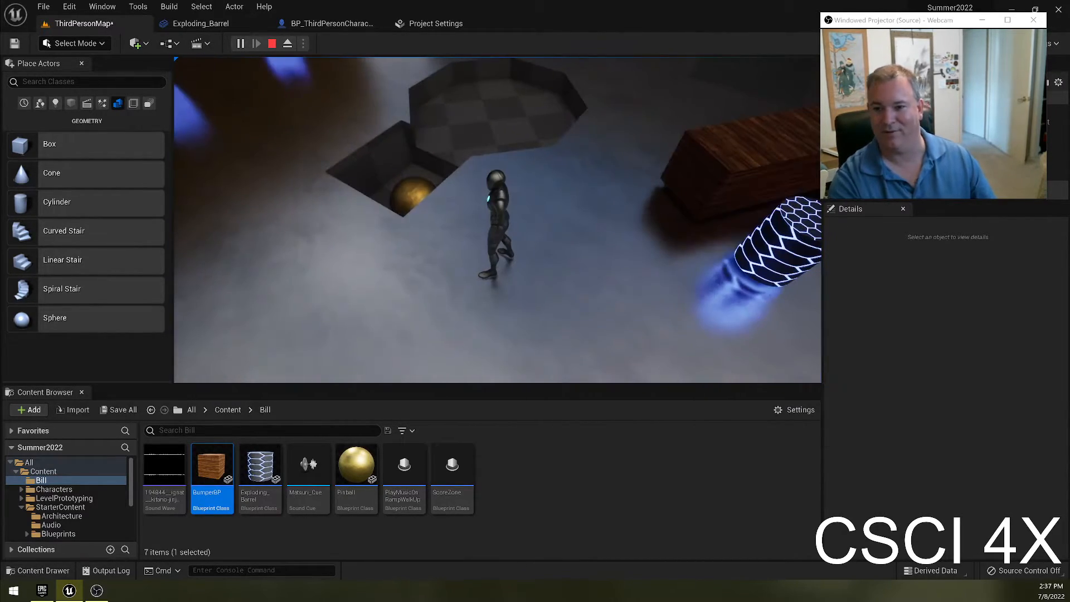
{"action": "key", "text": "Escape"}
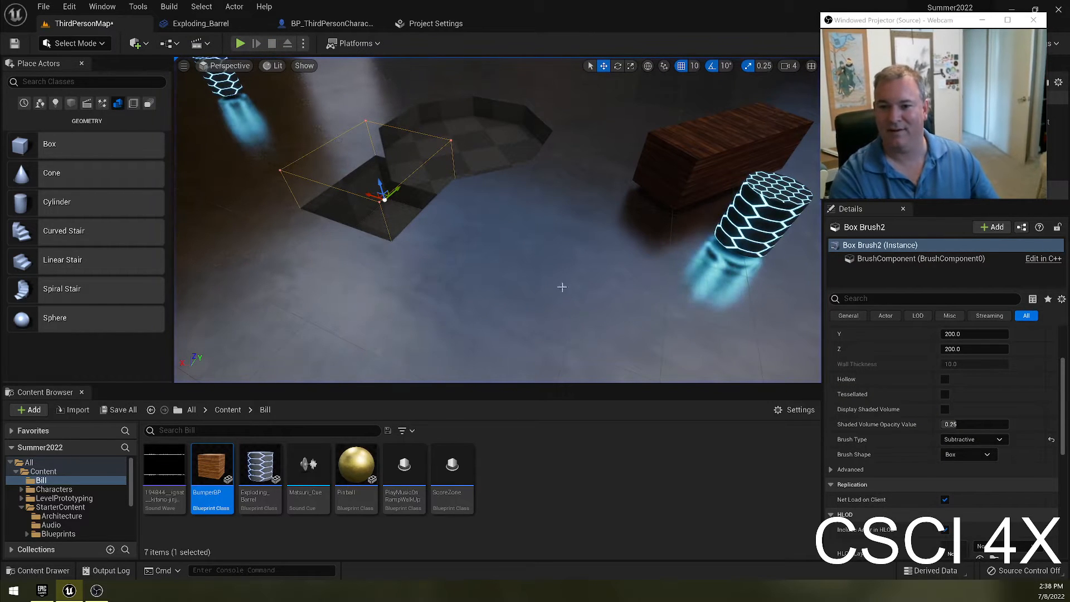
{"action": "mouse_move", "coordinate": [470, 215]}
{"action": "right_mouse_down"}
{"action": "mouse_move", "coordinate": [501, 267]}
{"action": "mouse_move", "coordinate": [563, 285]}
{"action": "mouse_move", "coordinate": [543, 307]}
{"action": "right_mouse_up"}
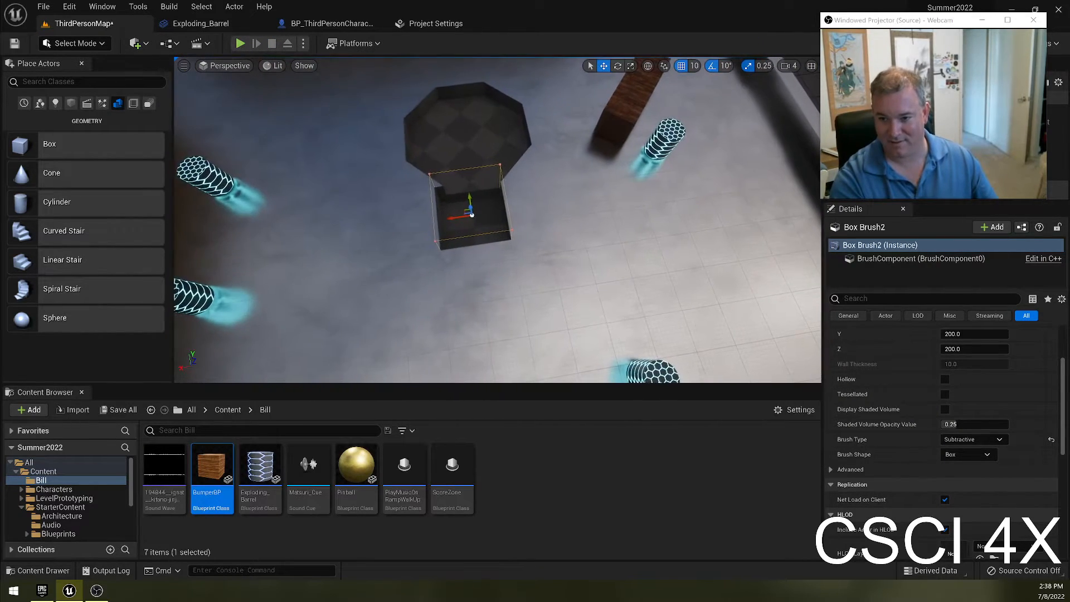
Step: Shift the subtractive box brush sideways and scale it narrower so the square pit lines up with the octagonal pit's side
{"action": "left_click_drag", "start_coordinate": [473, 216], "coordinate": [463, 217]}
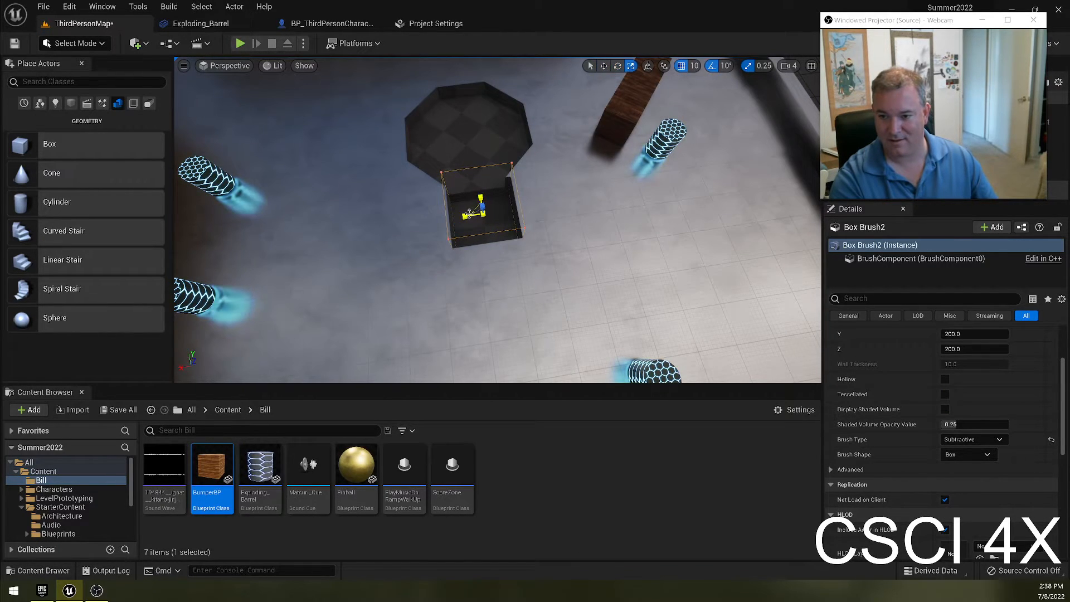
{"action": "left_click_drag", "start_coordinate": [466, 215], "coordinate": [467, 215]}
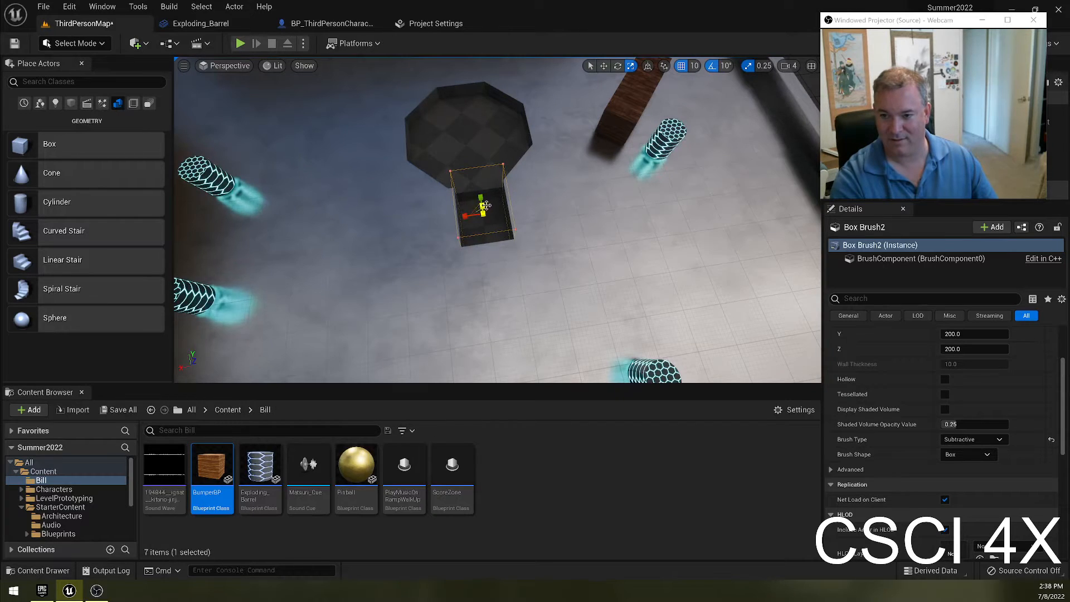
{"action": "key", "text": "r"}
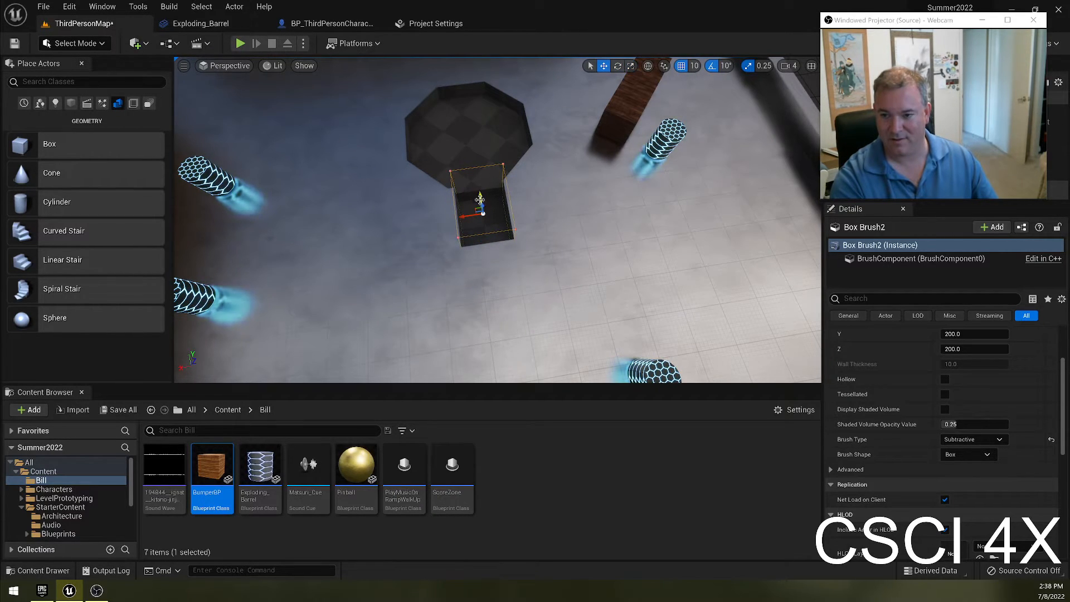
{"action": "key", "text": "f"}
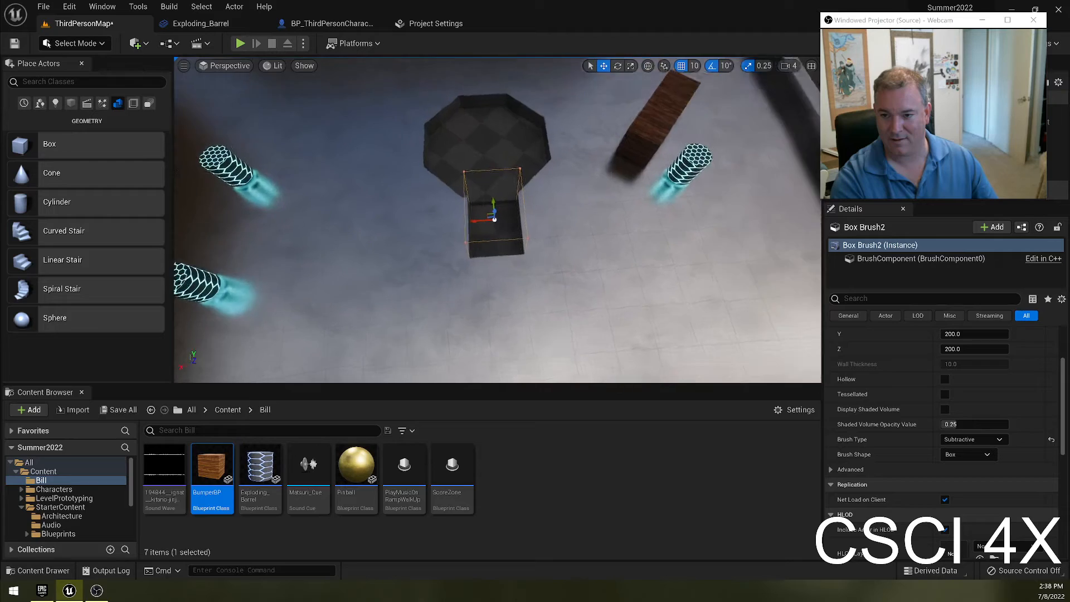
{"action": "key", "text": "Escape"}
Step: Compare the brush types of the two nested gold cone brushes that form the hollow at the table's corner
{"action": "mouse_move", "coordinate": [563, 209]}
{"action": "right_mouse_down"}
{"action": "mouse_move", "coordinate": [568, 161]}
{"action": "mouse_move", "coordinate": [691, 125]}
{"action": "mouse_move", "coordinate": [691, 115]}
{"action": "mouse_move", "coordinate": [563, 92]}
{"action": "mouse_move", "coordinate": [357, 123]}
{"action": "mouse_move", "coordinate": [445, 195]}
{"action": "mouse_move", "coordinate": [345, 206]}
{"action": "mouse_move", "coordinate": [334, 189]}
{"action": "mouse_move", "coordinate": [256, 268]}
{"action": "mouse_move", "coordinate": [256, 246]}
{"action": "right_mouse_up"}
{"action": "key", "text": "w"}
{"action": "key", "text": "s"}
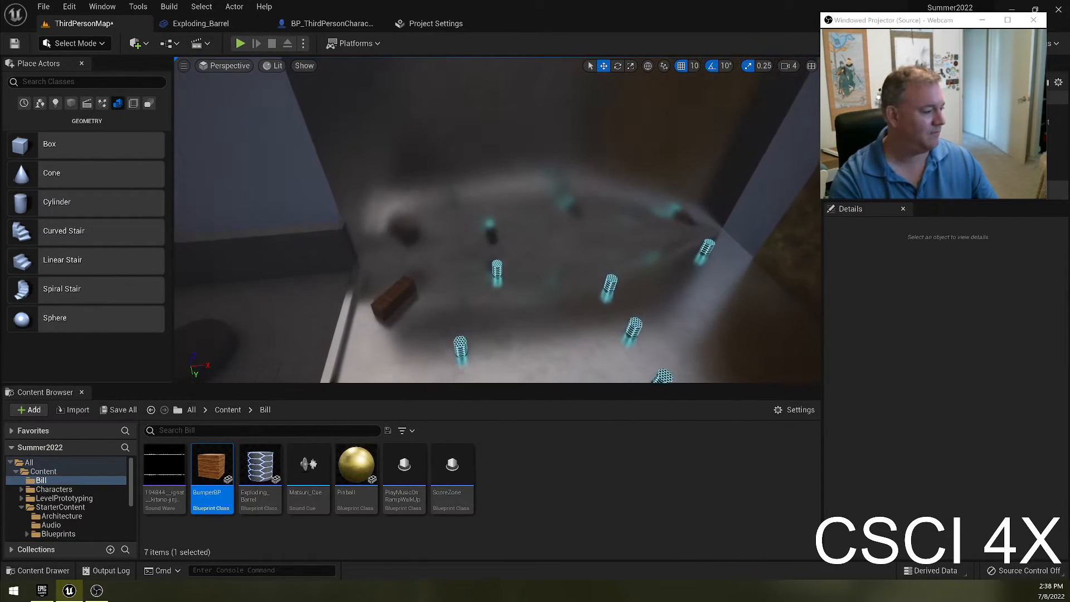
{"action": "right_click_drag", "start_coordinate": [497, 220], "coordinate": [502, 215]}
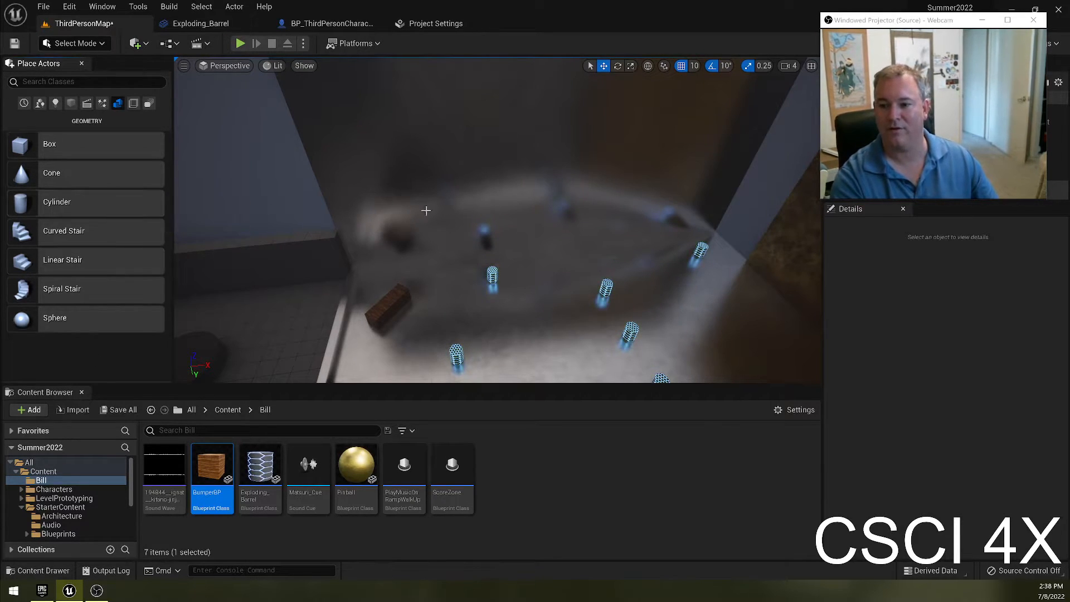
{"action": "right_click_drag", "start_coordinate": [395, 187], "coordinate": [540, 173]}
{"action": "key", "text": "w"}
{"action": "right_click_drag", "start_coordinate": [370, 173], "coordinate": [370, 191]}
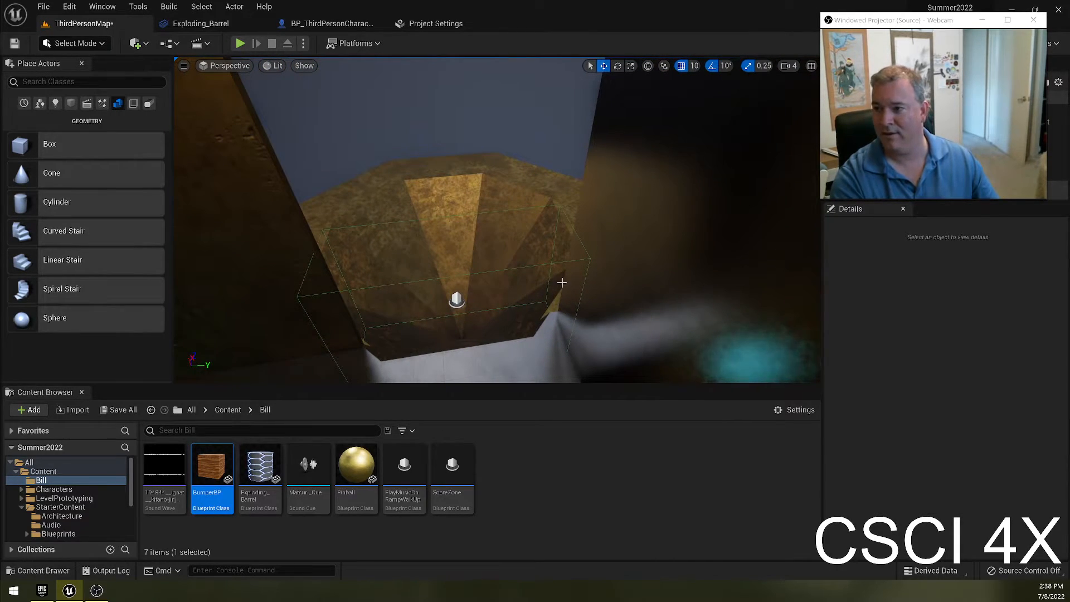
{"action": "left_click", "coordinate": [533, 171]}
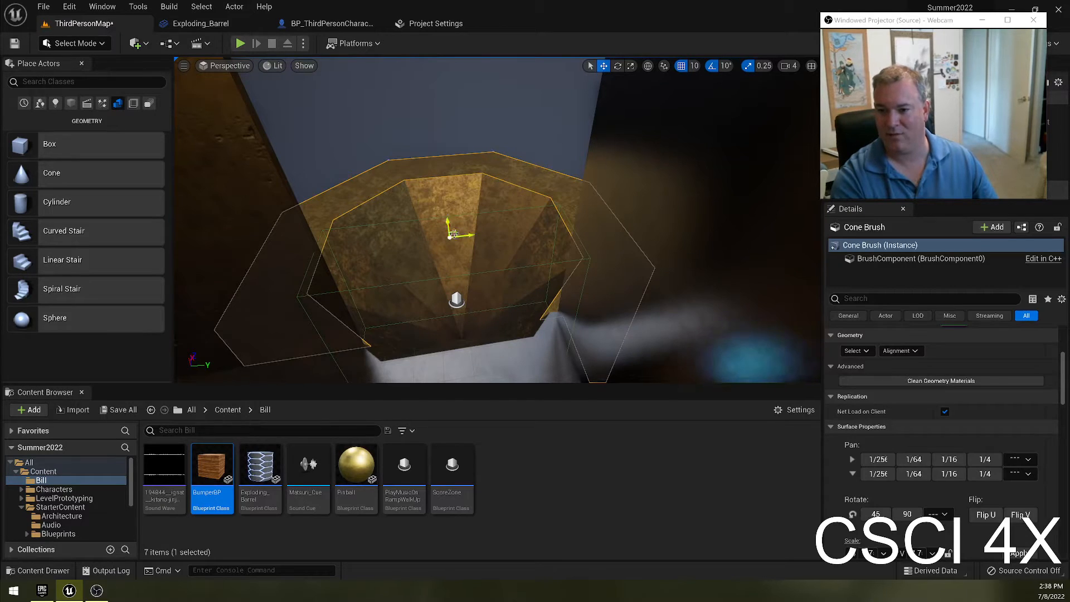
{"action": "left_click", "coordinate": [410, 258]}
{"action": "scroll", "coordinate": [988, 451], "scroll_direction": "down", "scroll_amount": 10}
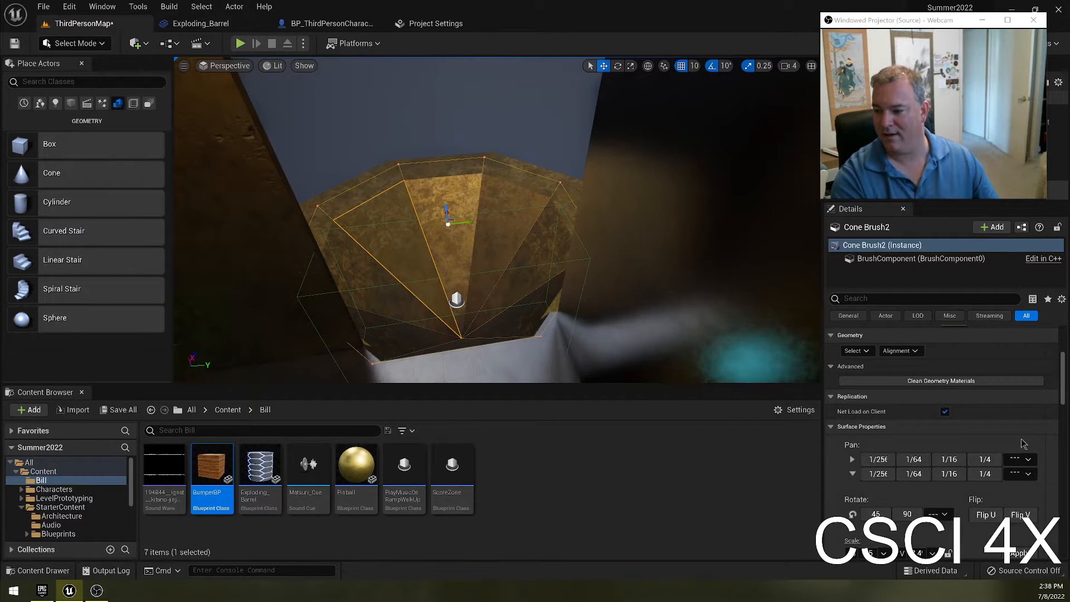
{"action": "scroll", "coordinate": [1039, 474], "scroll_direction": "down", "scroll_amount": 5}
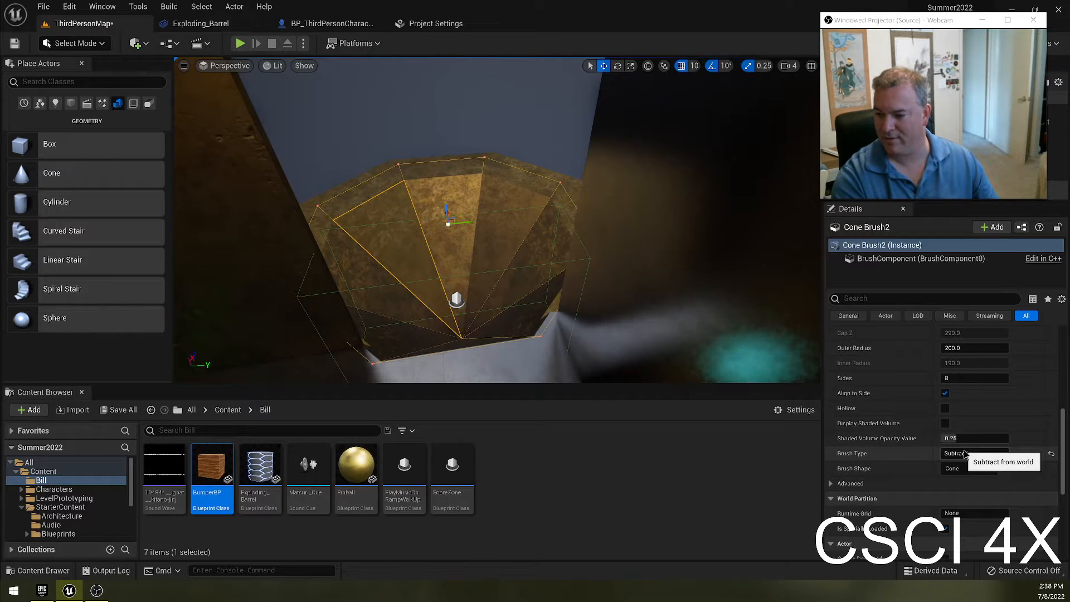
{"action": "left_click", "coordinate": [568, 176]}
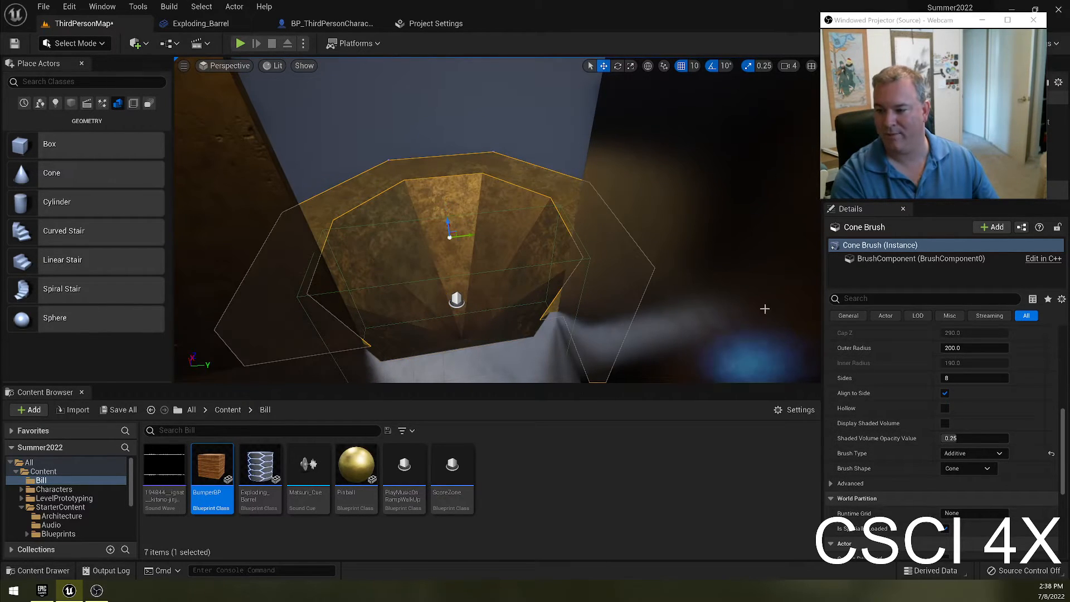
{"action": "left_click", "coordinate": [483, 247]}
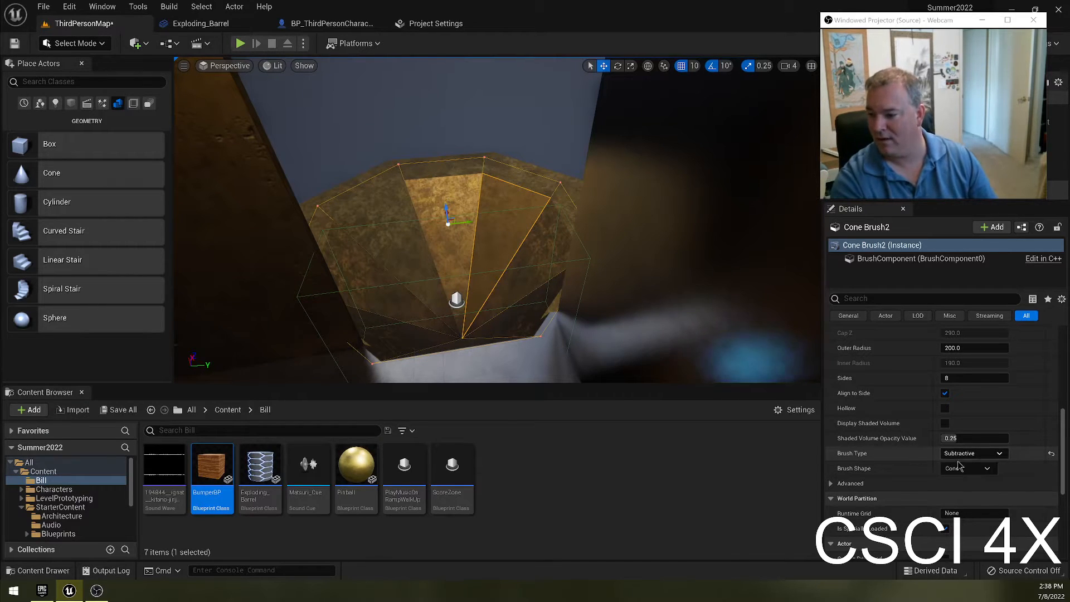
Step: Look through the inner cone brush's settings and the brush shapes it can be switched to
{"action": "scroll", "coordinate": [971, 389], "scroll_direction": "up", "scroll_amount": 5}
{"action": "scroll", "coordinate": [982, 393], "scroll_direction": "up", "scroll_amount": 8}
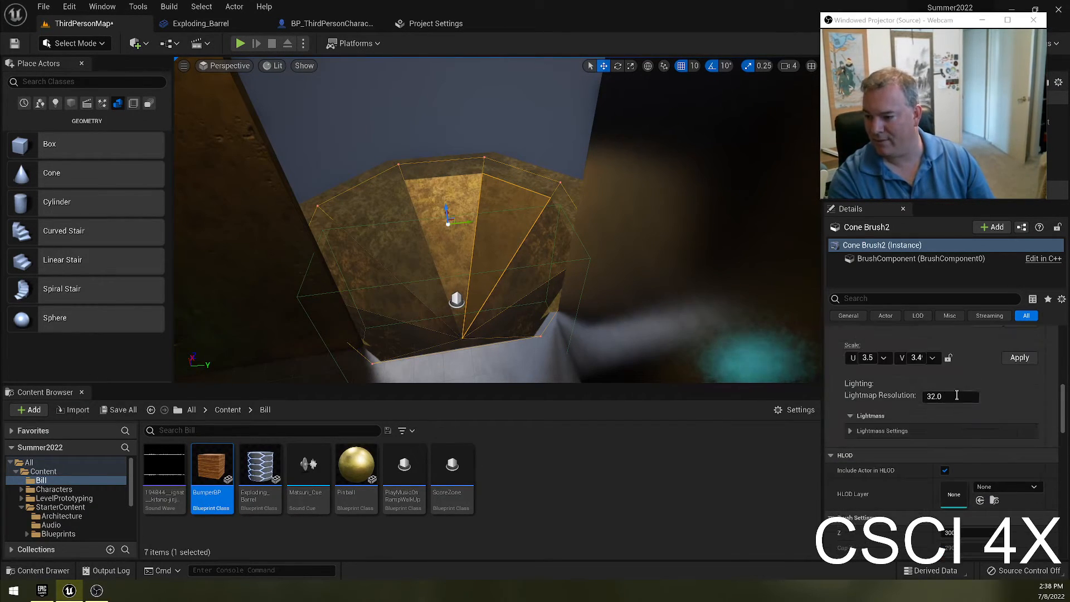
{"action": "scroll", "coordinate": [981, 395], "scroll_direction": "down", "scroll_amount": 10}
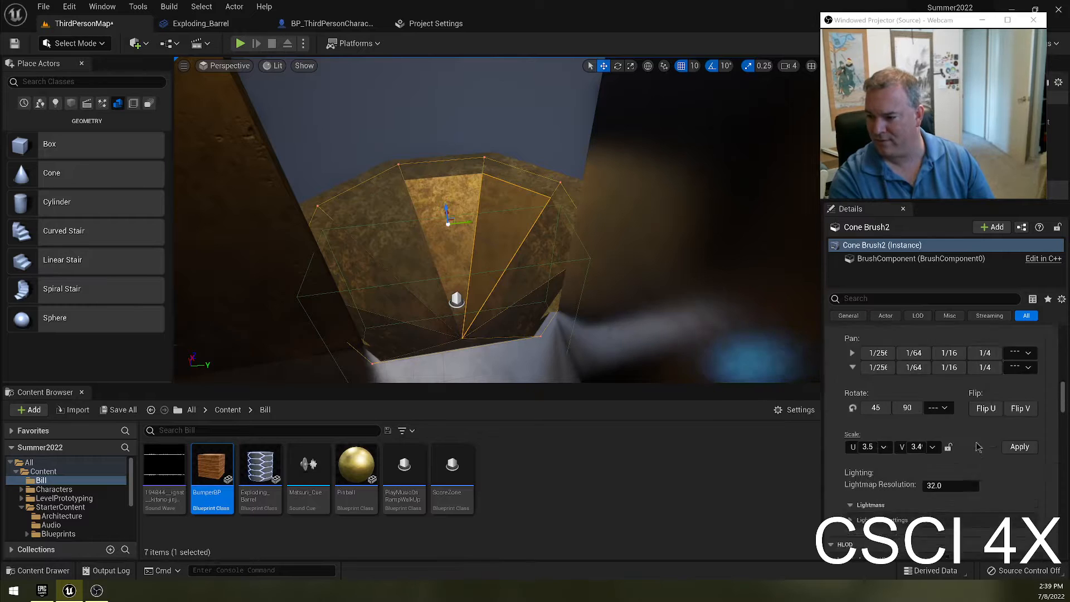
{"action": "scroll", "coordinate": [996, 424], "scroll_direction": "down", "scroll_amount": 5}
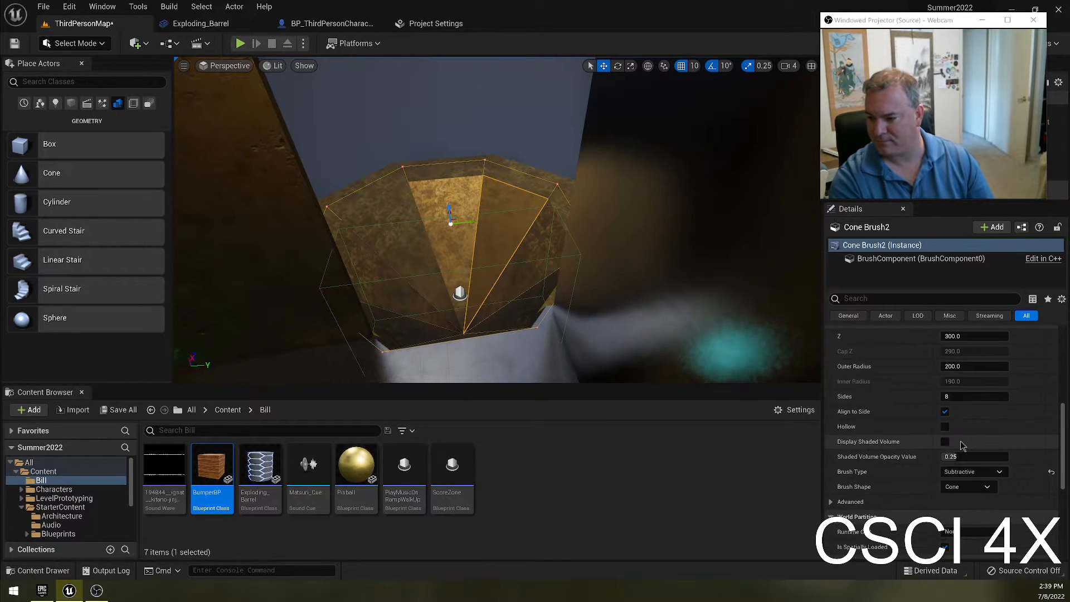
{"action": "left_click", "coordinate": [987, 417]}
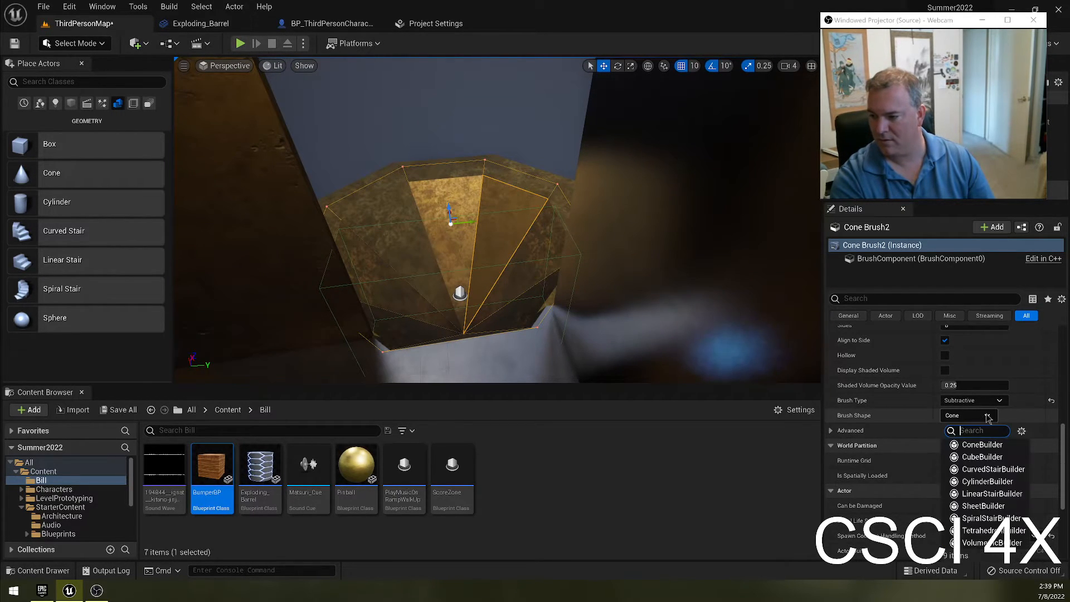
{"action": "left_click", "coordinate": [771, 477]}
{"action": "scroll", "coordinate": [954, 498], "scroll_direction": "down", "scroll_amount": 3}
{"action": "scroll", "coordinate": [955, 501], "scroll_direction": "down", "scroll_amount": 3}
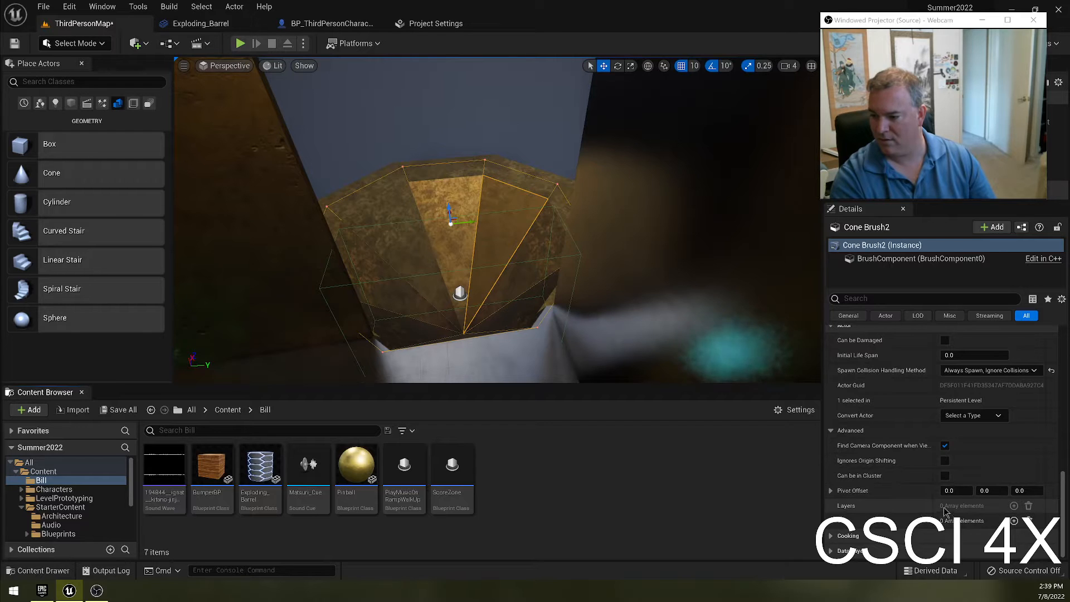
Step: Delete the three low perimeter walls around the grid floor outside the pinball table
{"action": "mouse_move", "coordinate": [432, 259]}
{"action": "right_mouse_down"}
{"action": "mouse_move", "coordinate": [399, 212]}
{"action": "mouse_move", "coordinate": [289, 229]}
{"action": "mouse_move", "coordinate": [200, 206]}
{"action": "mouse_move", "coordinate": [112, 226]}
{"action": "right_mouse_up"}
{"action": "key", "text": "w"}
{"action": "right_click_drag", "start_coordinate": [489, 306], "coordinate": [440, 320]}
{"action": "left_click", "coordinate": [411, 273]}
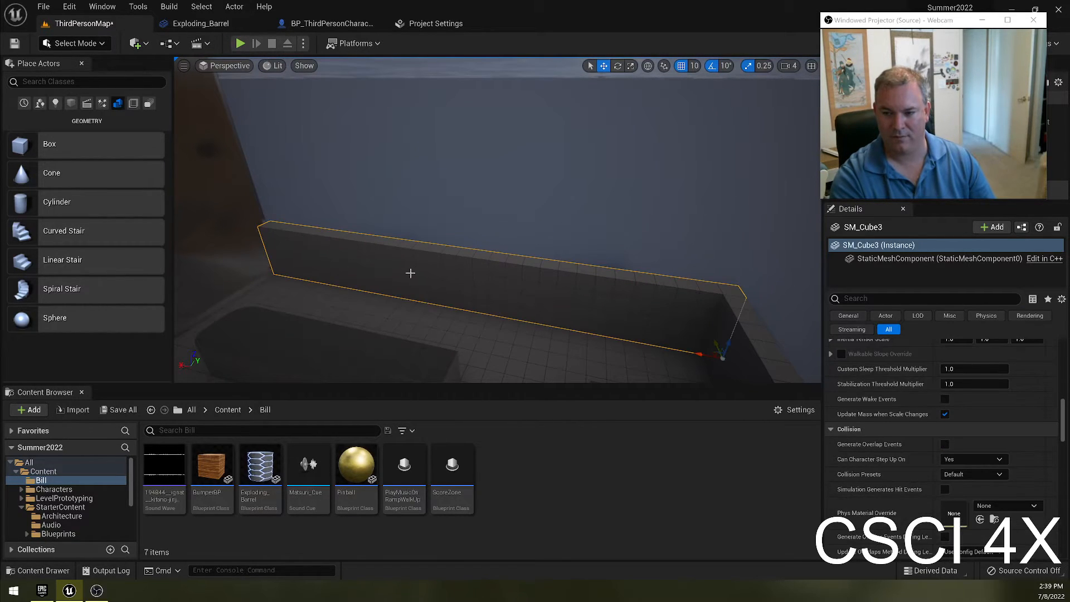
{"action": "right_click_drag", "start_coordinate": [548, 308], "coordinate": [570, 308]}
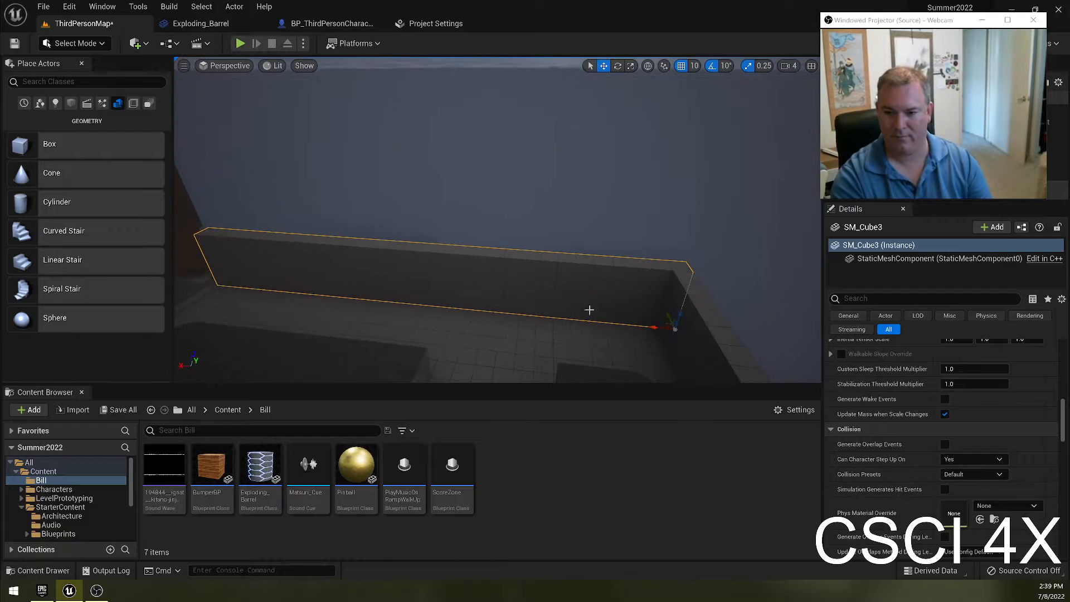
{"action": "key", "text": "Delete"}
{"action": "left_click", "coordinate": [705, 330]}
{"action": "key", "text": "Delete"}
{"action": "right_click_drag", "start_coordinate": [705, 329], "coordinate": [826, 327]}
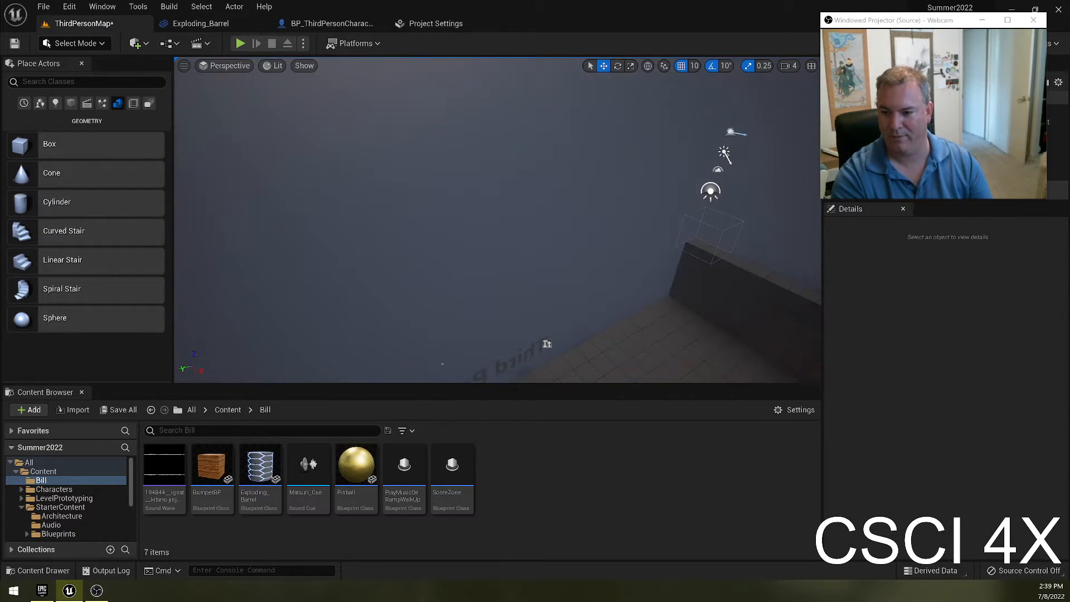
{"action": "left_click", "coordinate": [714, 314]}
{"action": "key", "text": "Delete"}
Step: Delete the "Third Person Template" text at the edge of the floor and save the map
{"action": "right_click_drag", "start_coordinate": [585, 342], "coordinate": [535, 361]}
{"action": "left_click", "coordinate": [555, 316]}
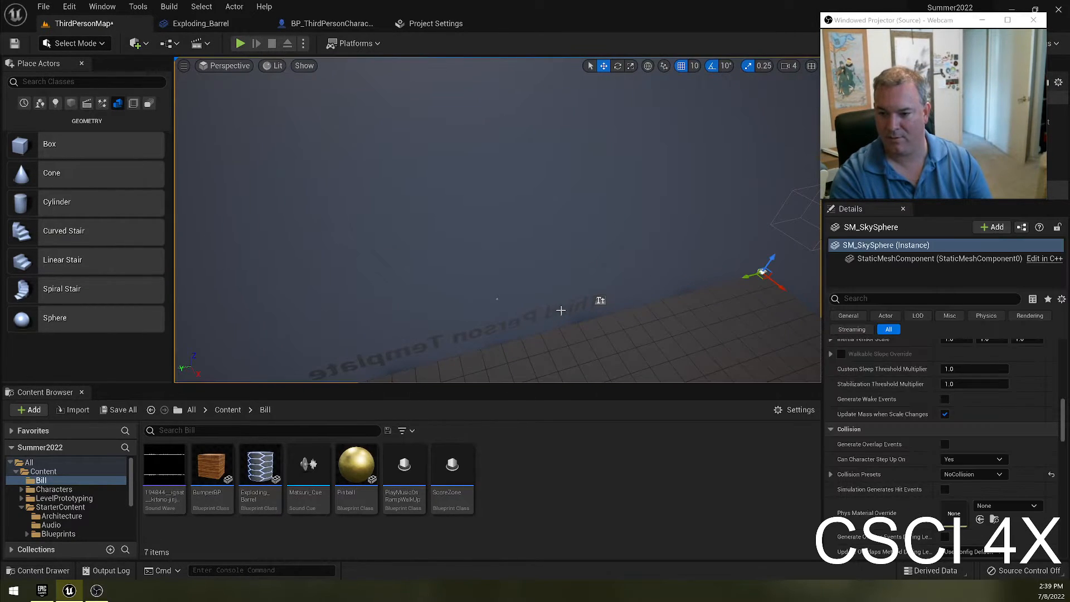
{"action": "left_click", "coordinate": [548, 313]}
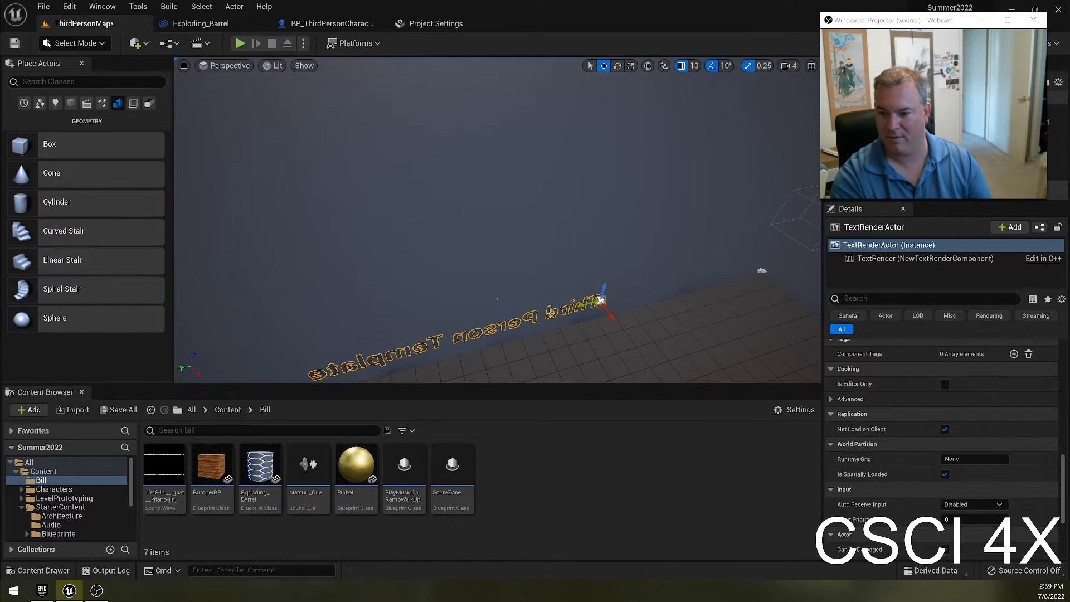
{"action": "key", "text": "Delete"}
{"action": "right_click_drag", "start_coordinate": [548, 314], "coordinate": [591, 321]}
{"action": "right_click_drag", "start_coordinate": [518, 271], "coordinate": [507, 274]}
{"action": "right_click_drag", "start_coordinate": [357, 268], "coordinate": [349, 270]}
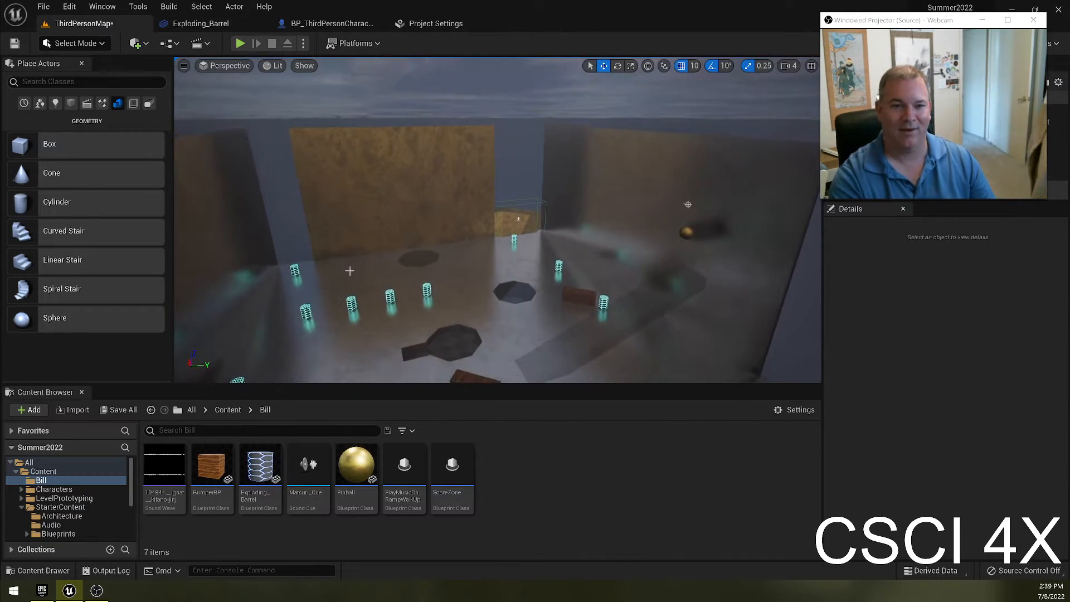
{"action": "key", "text": "ctrl+s"}
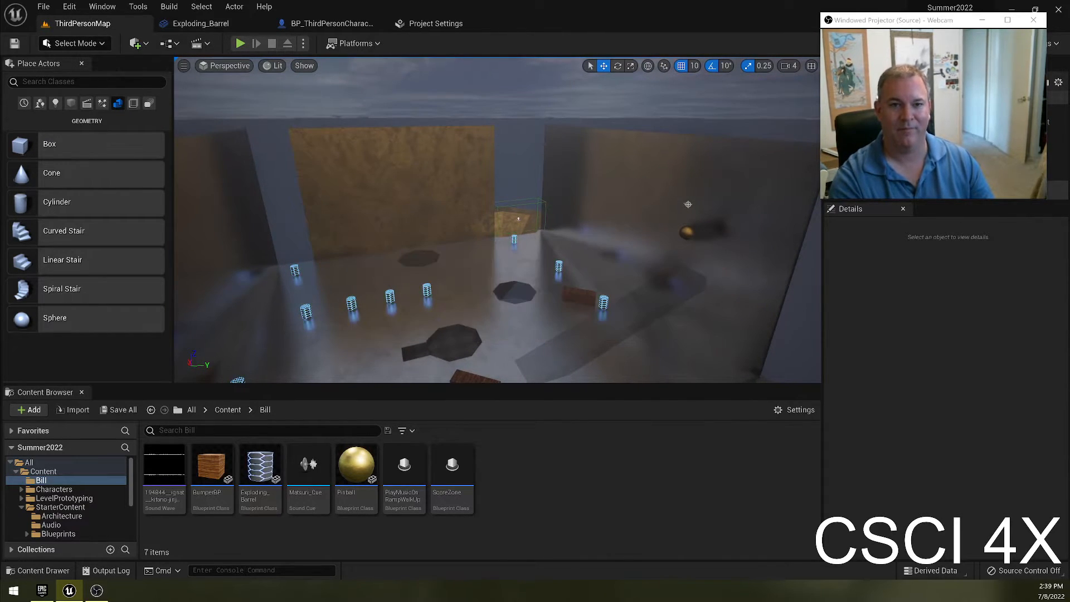
Step: Switch the editor to Landscape mode with the settings for a new landscape
{"action": "left_click", "coordinate": [92, 43]}
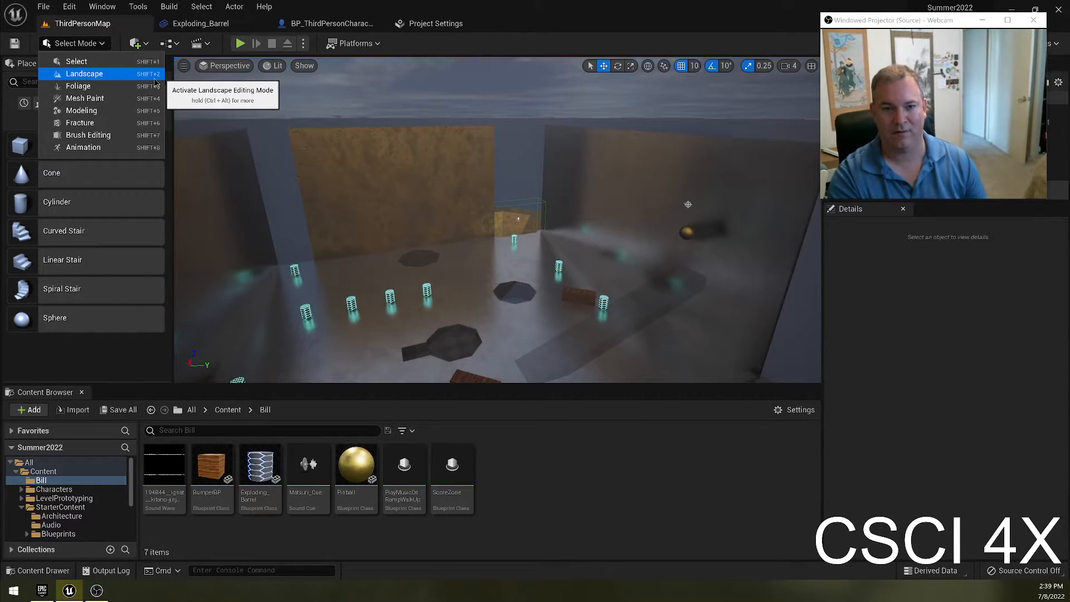
{"action": "key", "text": "Escape"}
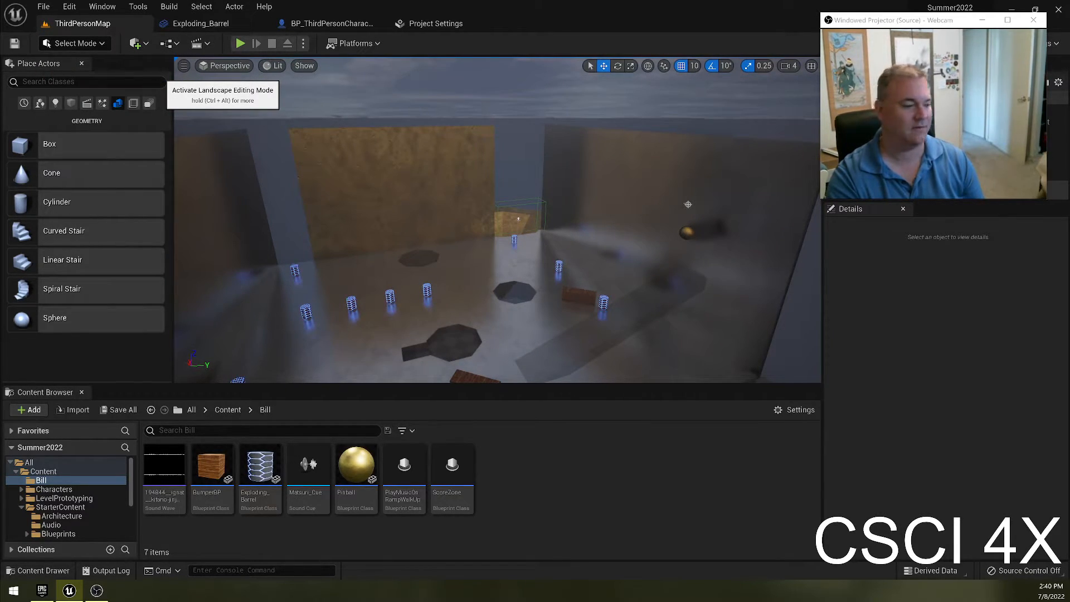
{"action": "key", "text": "shift+2"}
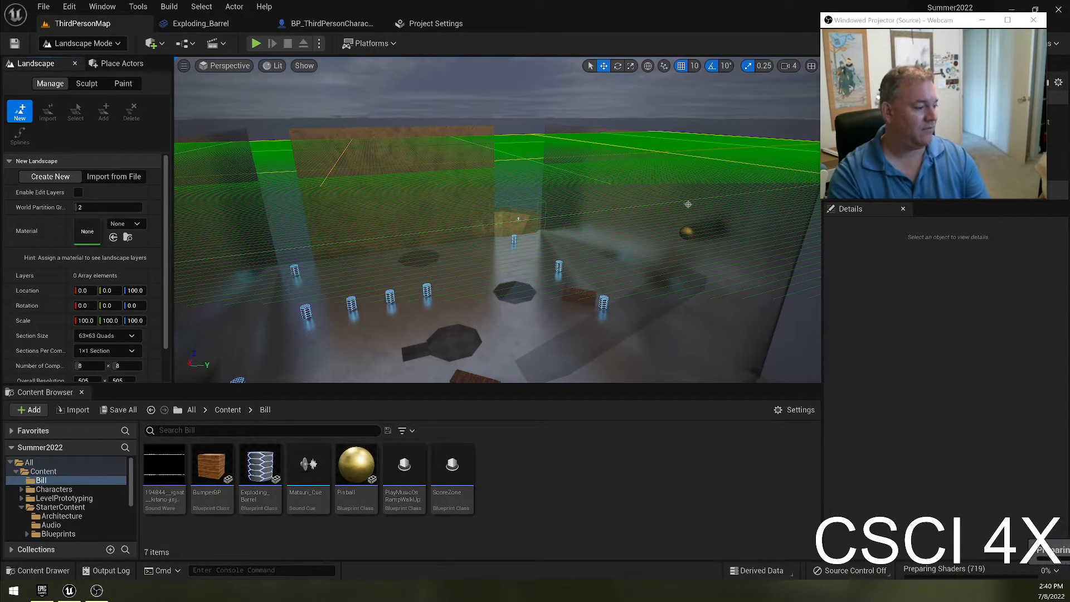
Step: Examine how the new landscape preview sits relative to the table's pits and the outer edge of the level floor
{"action": "mouse_move", "coordinate": [440, 233]}
{"action": "right_mouse_down"}
{"action": "mouse_move", "coordinate": [458, 280]}
{"action": "mouse_move", "coordinate": [471, 258]}
{"action": "mouse_move", "coordinate": [437, 244]}
{"action": "right_mouse_up"}
{"action": "key", "text": "w"}
{"action": "key", "text": "w"}
{"action": "right_click_drag", "start_coordinate": [431, 311], "coordinate": [301, 312]}
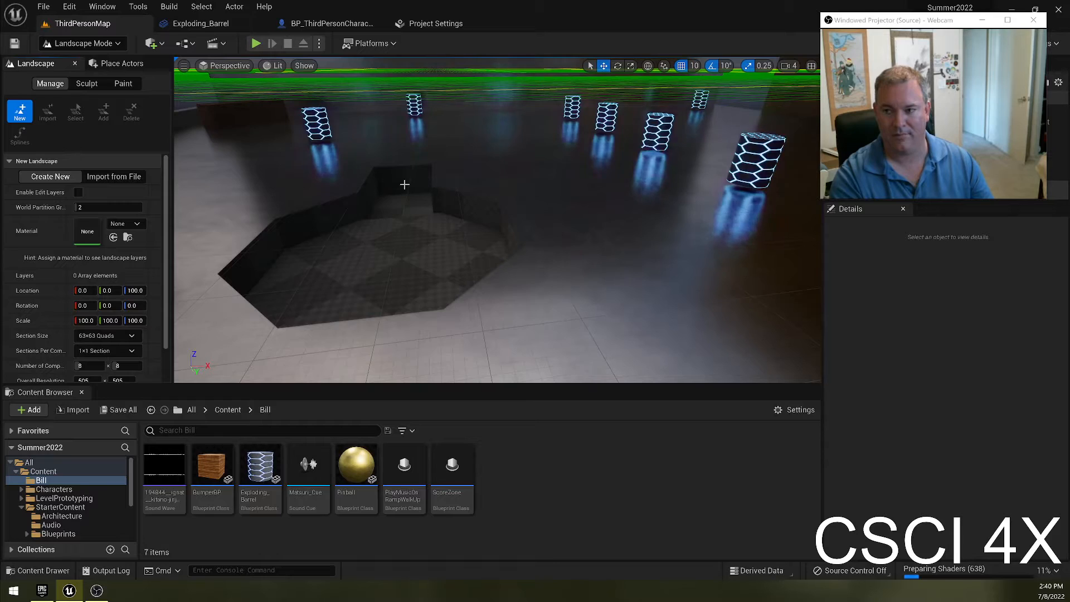
{"action": "right_click_drag", "start_coordinate": [506, 242], "coordinate": [343, 259]}
{"action": "key", "text": "w"}
{"action": "key", "text": "w"}
{"action": "right_click_drag", "start_coordinate": [538, 260], "coordinate": [783, 279]}
{"action": "key", "text": "s"}
{"action": "key", "text": "a"}
{"action": "key", "text": "a"}
{"action": "left_click_drag", "start_coordinate": [783, 279], "coordinate": [783, 278]}
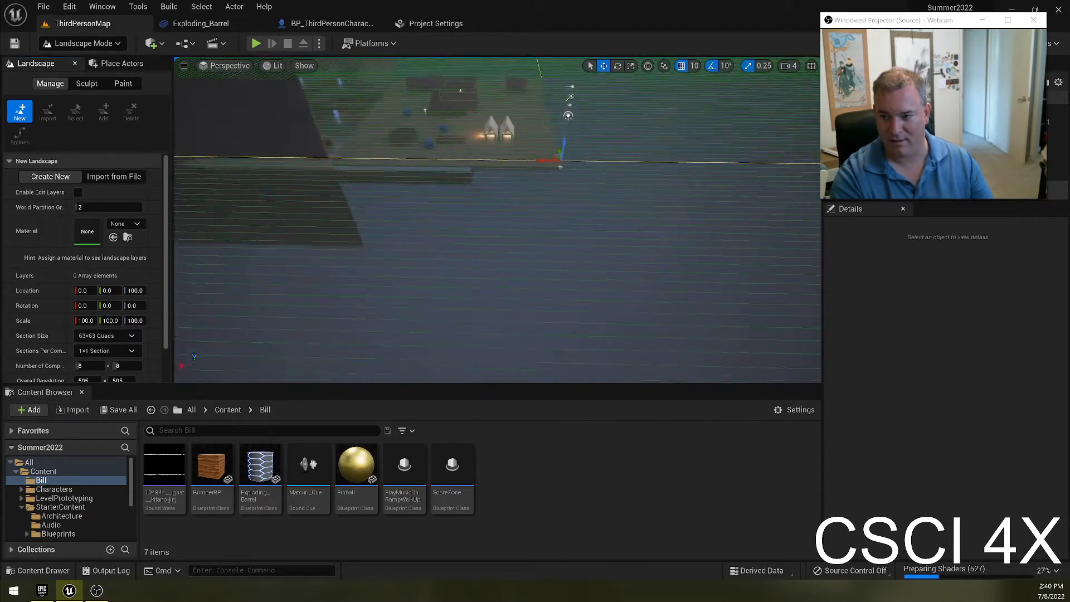
{"action": "key", "text": "d"}
{"action": "right_click_drag", "start_coordinate": [782, 278], "coordinate": [625, 228]}
{"action": "key", "text": "d"}
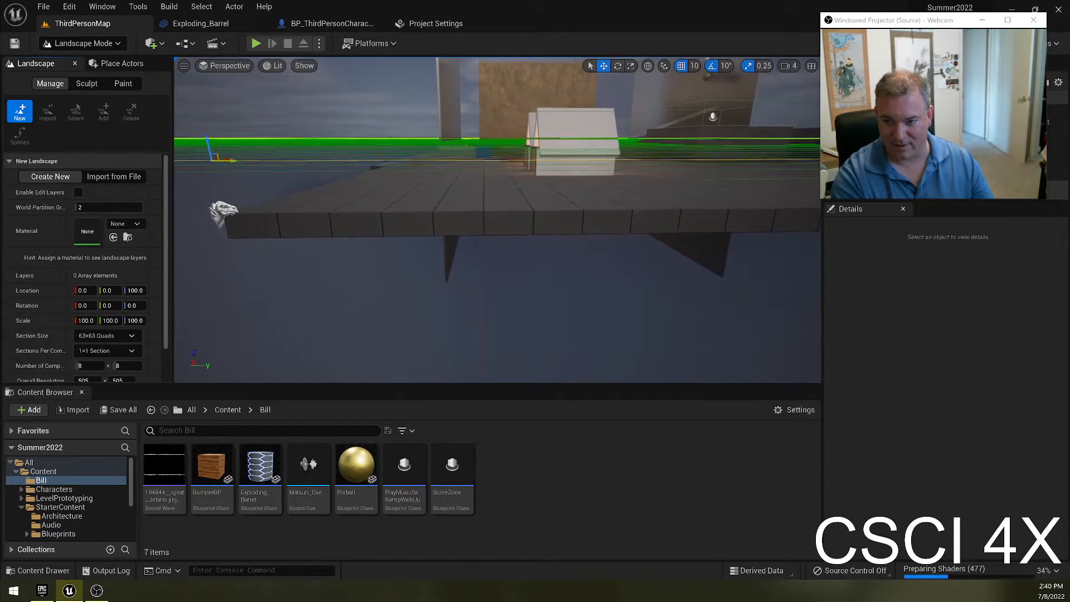
{"action": "key", "text": "w"}
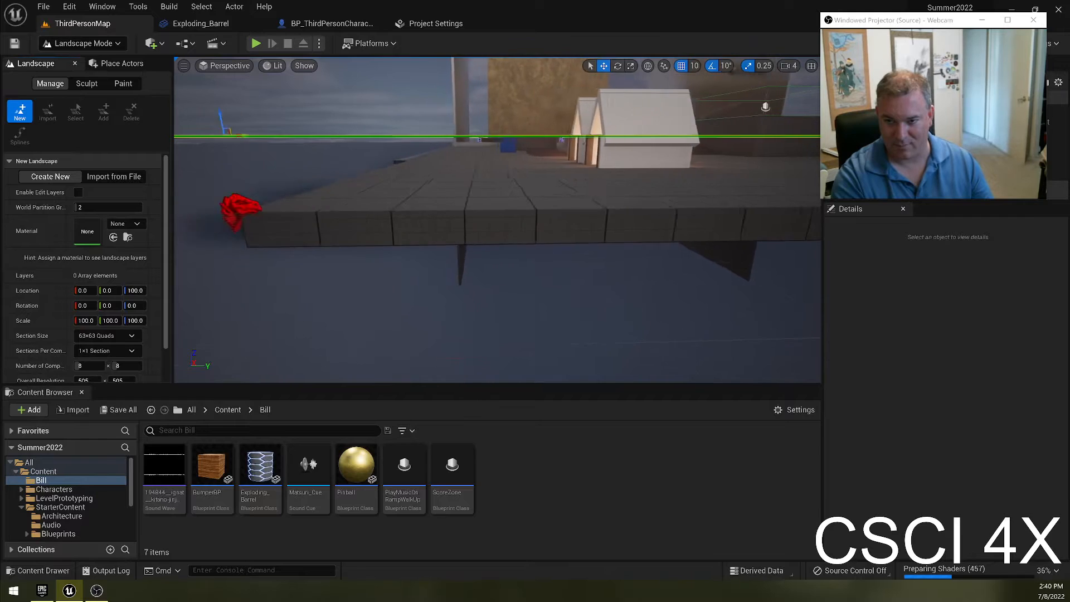
{"action": "key", "text": "a"}
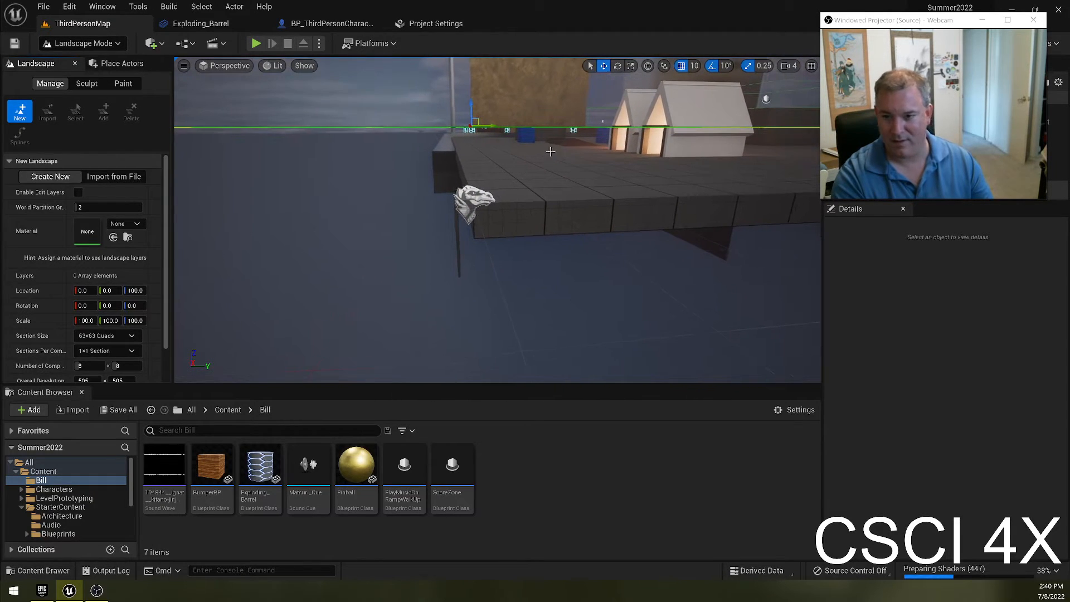
Step: Lower the new landscape preview to a Z location of -90 at the level of the floor slab's edge
{"action": "right_click_drag", "start_coordinate": [530, 236], "coordinate": [624, 237]}
{"action": "key", "text": "e"}
{"action": "key", "text": "s"}
{"action": "key", "text": "w"}
{"action": "key", "text": "s"}
{"action": "key", "text": "w"}
{"action": "key", "text": "s"}
{"action": "right_click_drag", "start_coordinate": [444, 145], "coordinate": [433, 242]}
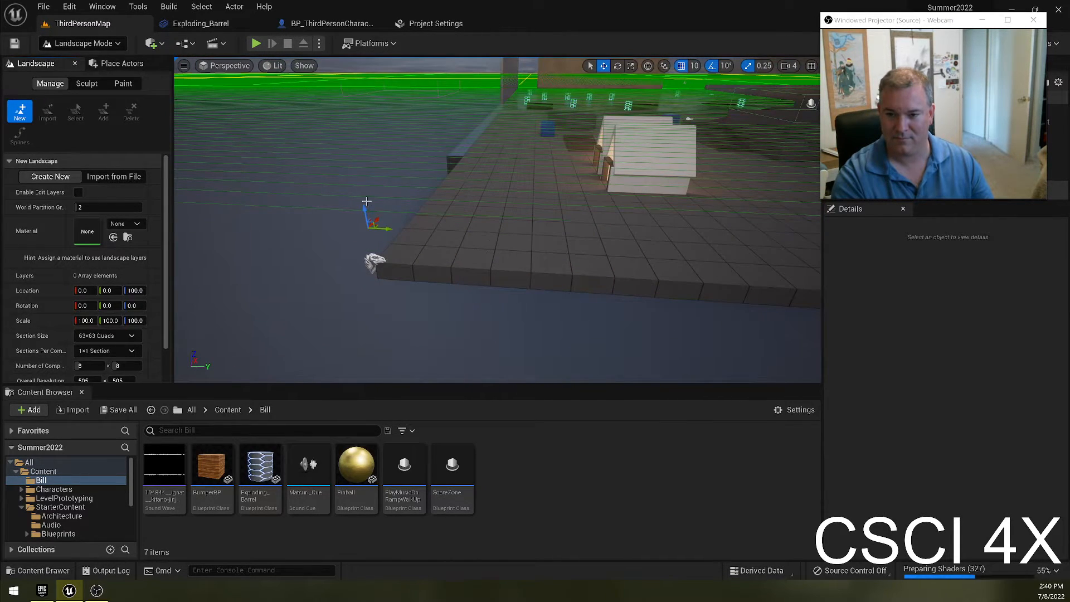
{"action": "left_click_drag", "start_coordinate": [362, 213], "coordinate": [373, 359]}
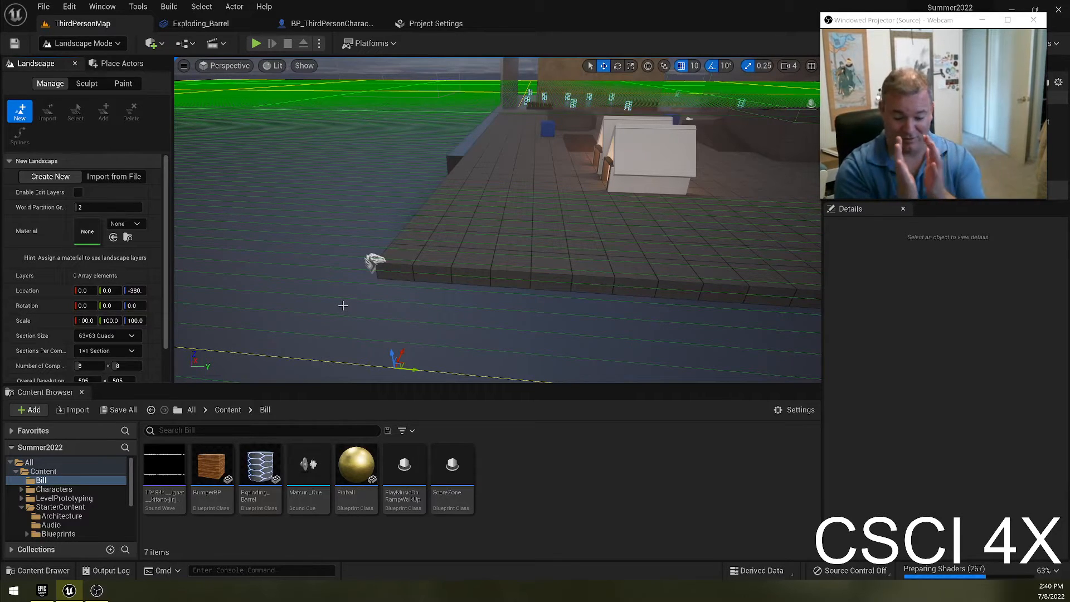
{"action": "right_click_drag", "start_coordinate": [343, 305], "coordinate": [379, 260]}
{"action": "right_click_drag", "start_coordinate": [479, 263], "coordinate": [590, 255]}
{"action": "left_click_drag", "start_coordinate": [505, 227], "coordinate": [525, 180]}
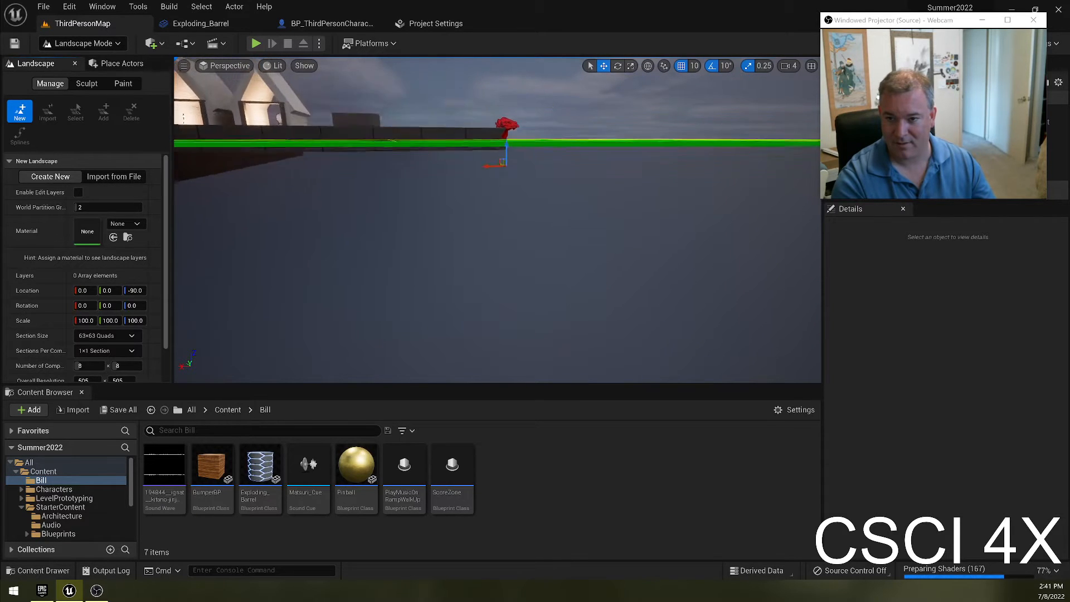
Step: Raise the new landscape preview to a Z location of -60 near the floor slab's corner, staying in Landscape mode
{"action": "right_click_drag", "start_coordinate": [506, 184], "coordinate": [499, 205]}
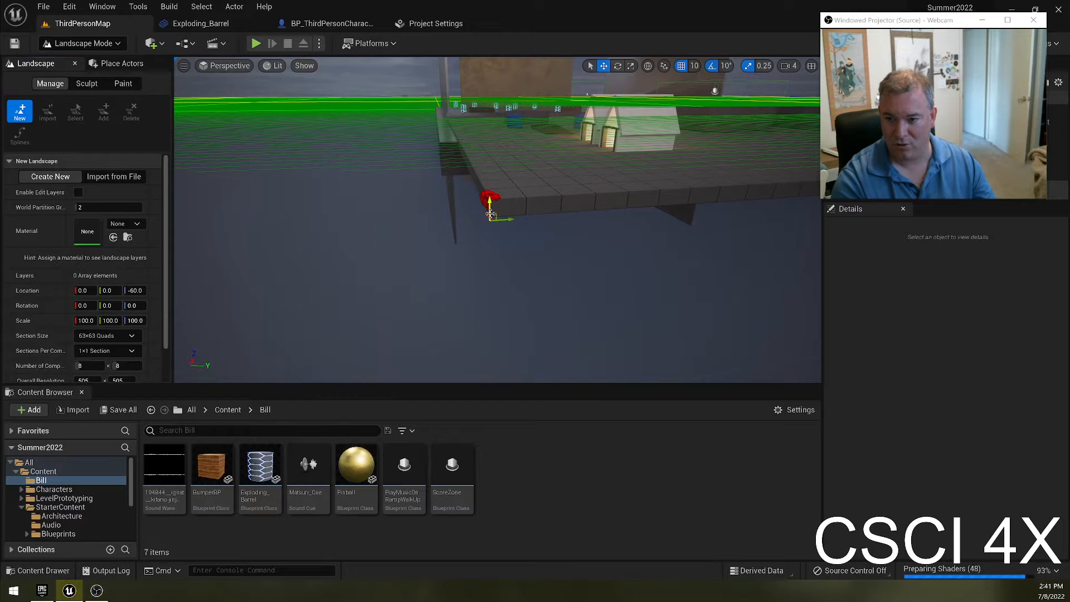
{"action": "right_click_drag", "start_coordinate": [490, 215], "coordinate": [434, 217]}
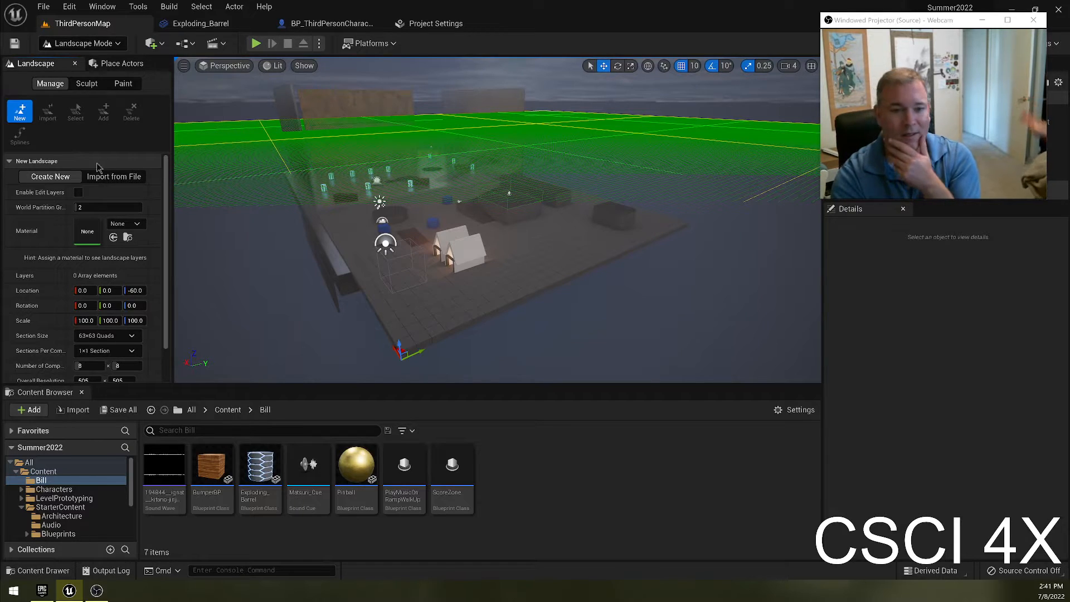
{"action": "left_click", "coordinate": [99, 45]}
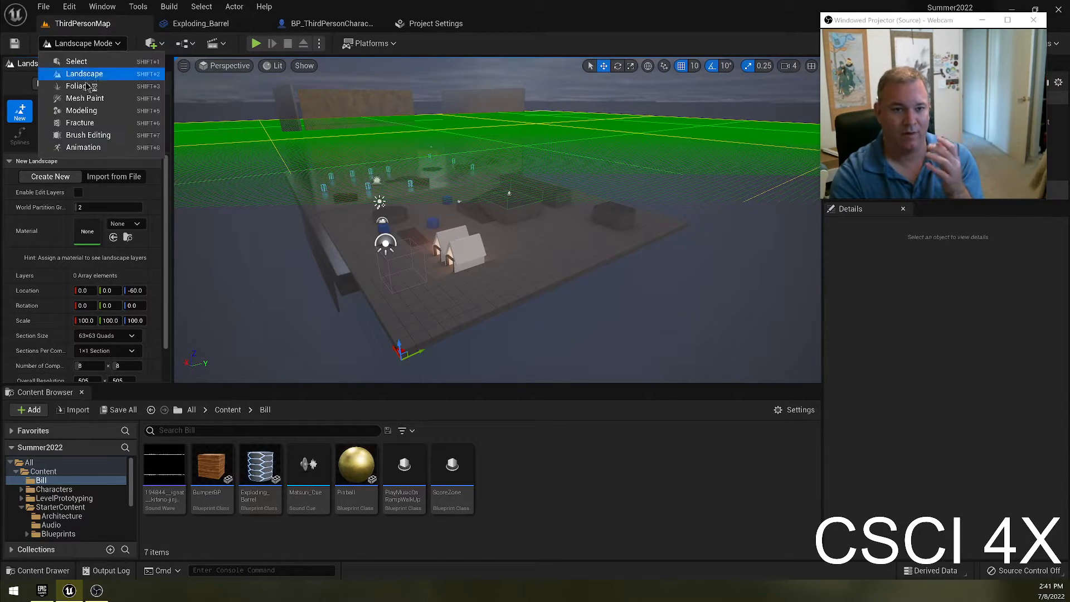
{"action": "left_click", "coordinate": [112, 75]}
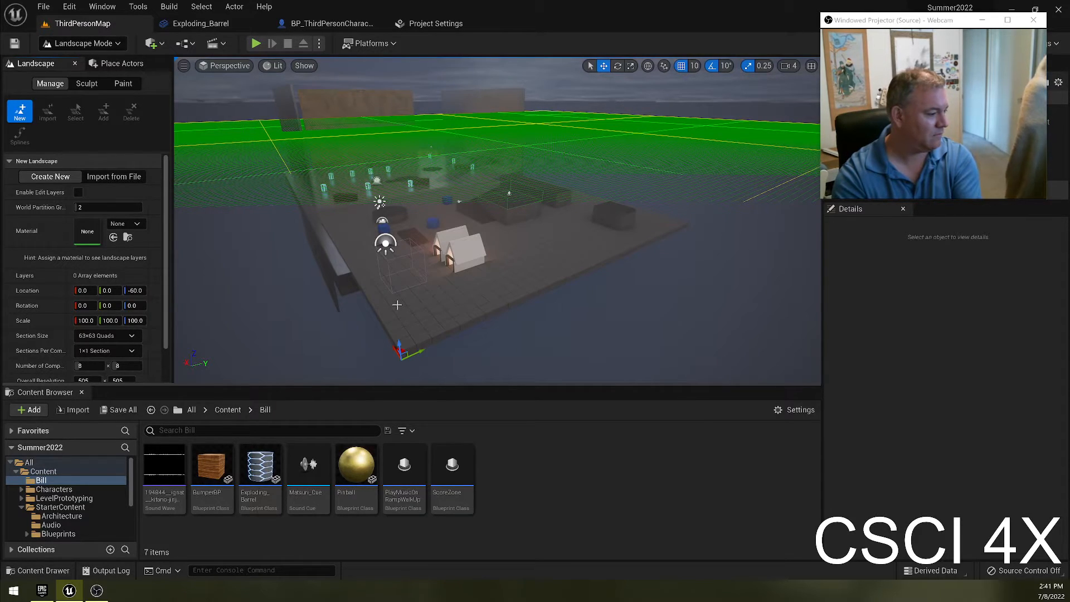
Step: Return to Select mode and delete the cylinder brush at the octagonal pit near the glowing hexagon-patterned barrels
{"action": "right_click_drag", "start_coordinate": [375, 272], "coordinate": [407, 243]}
{"action": "key", "text": "w"}
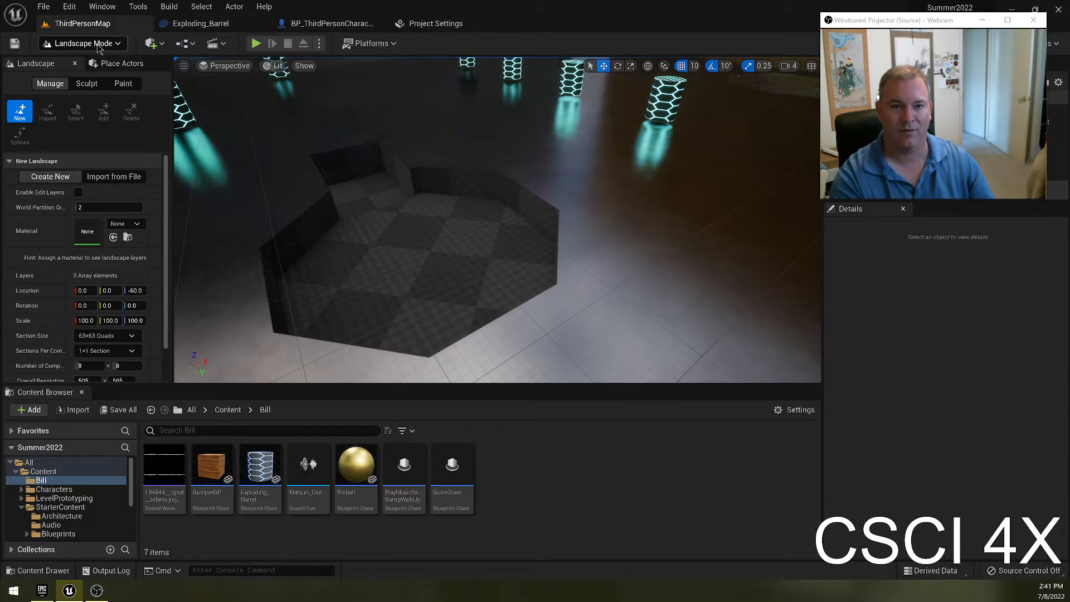
{"action": "left_click", "coordinate": [84, 43]}
{"action": "left_click", "coordinate": [70, 66]}
{"action": "left_click", "coordinate": [402, 244]}
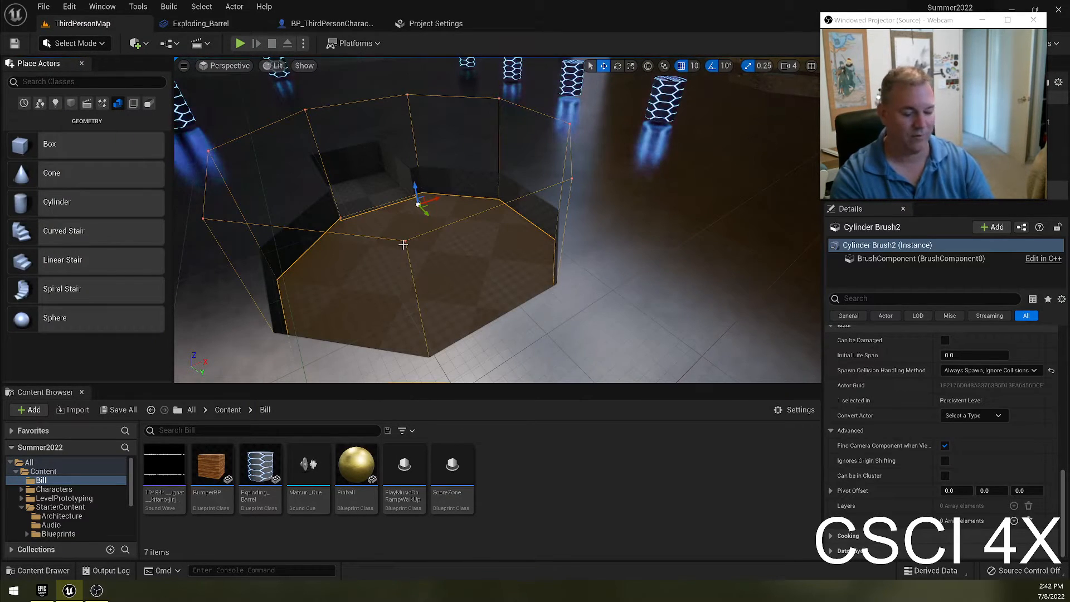
{"action": "key", "text": "Delete"}
{"action": "right_click_drag", "start_coordinate": [384, 177], "coordinate": [385, 184]}
{"action": "right_click_drag", "start_coordinate": [447, 197], "coordinate": [691, 259]}
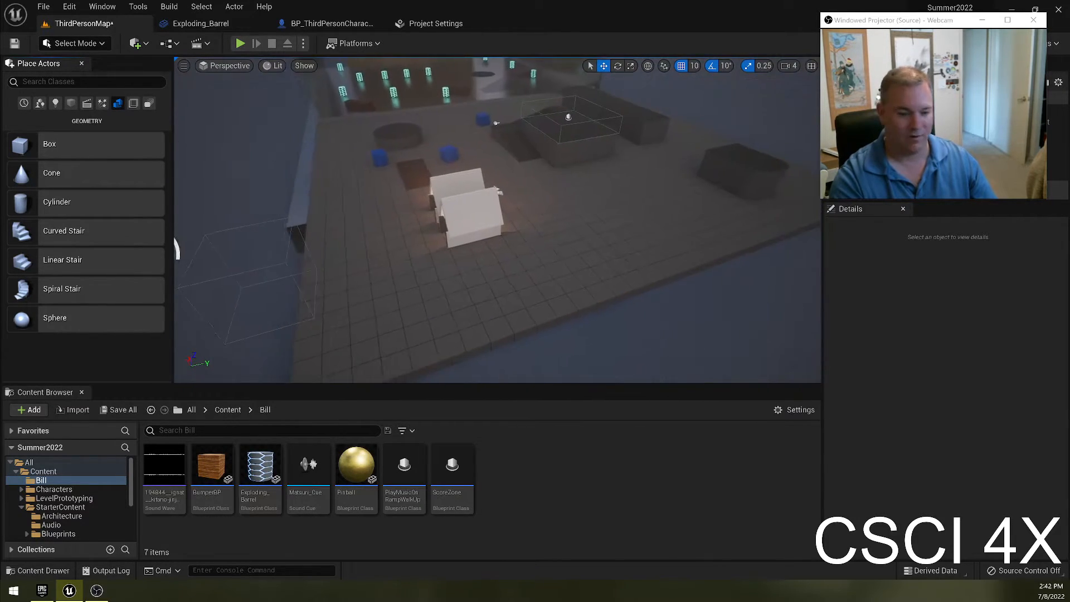
Step: Switch to Landscape mode and back to Select mode, and try selecting the house group on the floor
{"action": "key", "text": "shift+2"}
{"action": "right_click_drag", "start_coordinate": [525, 227], "coordinate": [527, 192]}
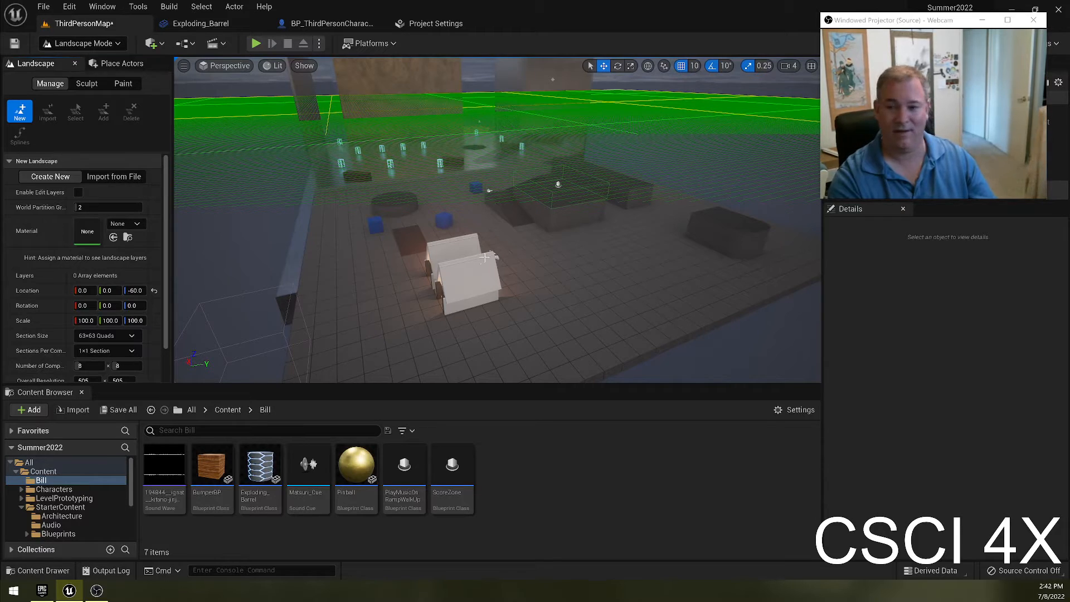
{"action": "key", "text": "shift+1"}
{"action": "left_click", "coordinate": [95, 43]}
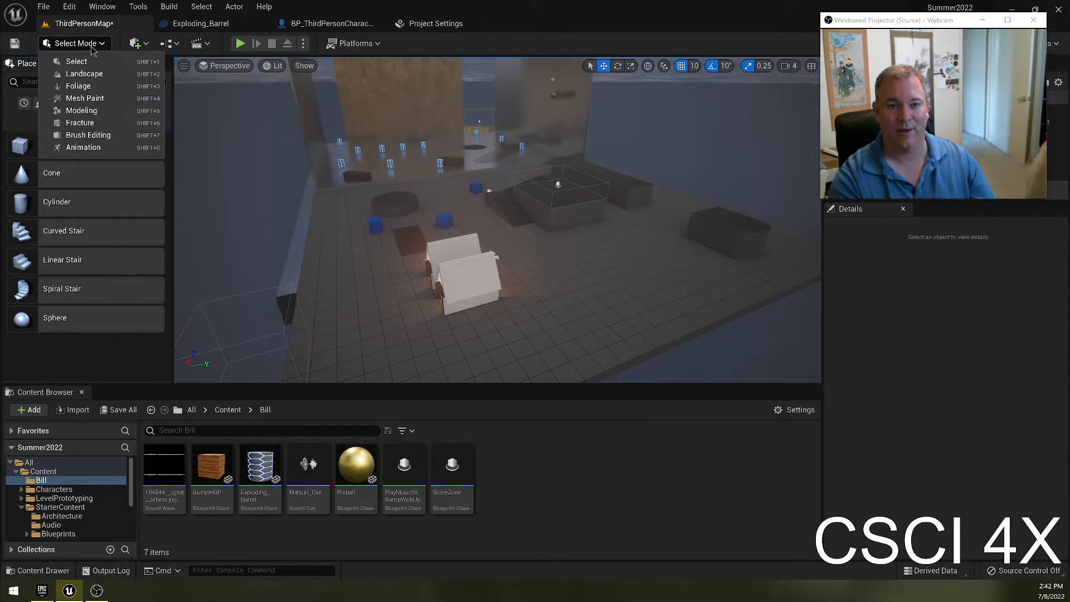
{"action": "left_click", "coordinate": [473, 276]}
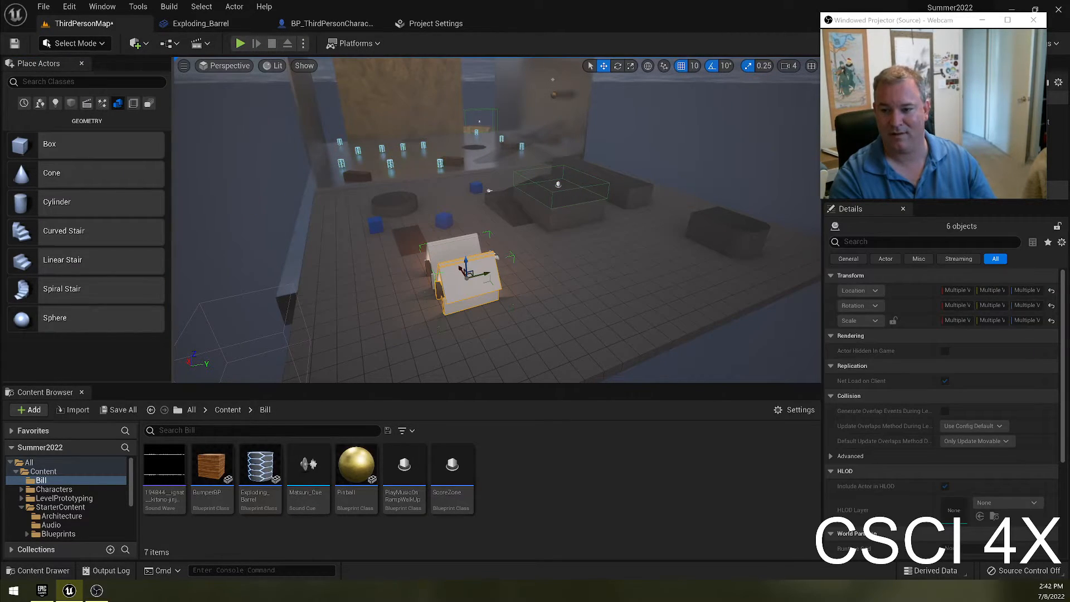
{"action": "left_click", "coordinate": [574, 220]}
Step: Return to Landscape mode and raise the new landscape preview to a Z location of -50 at the floor slab's corner
{"action": "key", "text": "shift+2"}
{"action": "key", "text": "f"}
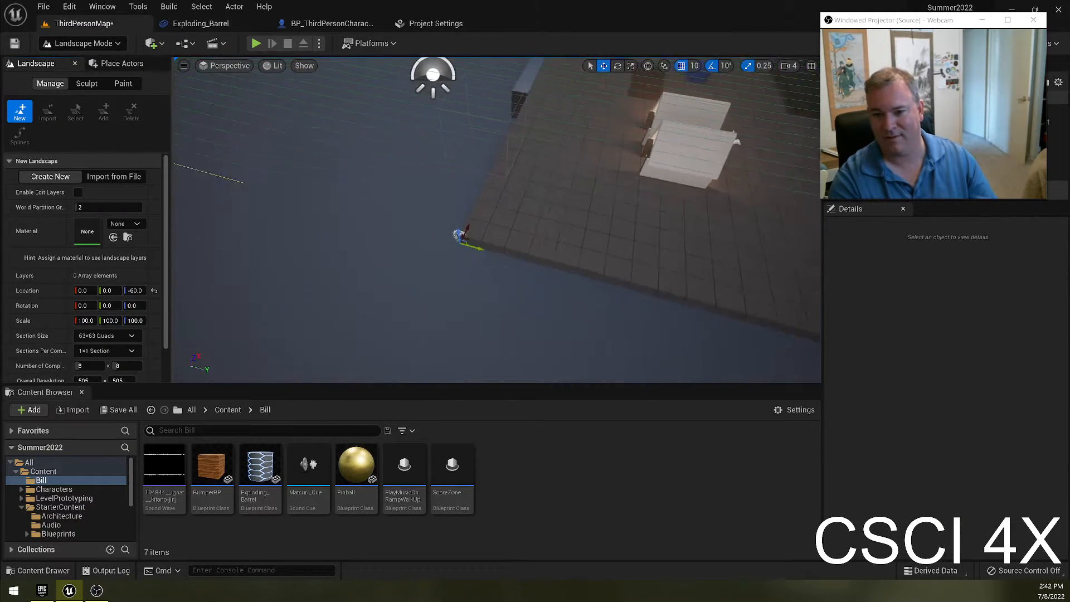
{"action": "right_click_drag", "start_coordinate": [500, 230], "coordinate": [346, 237]}
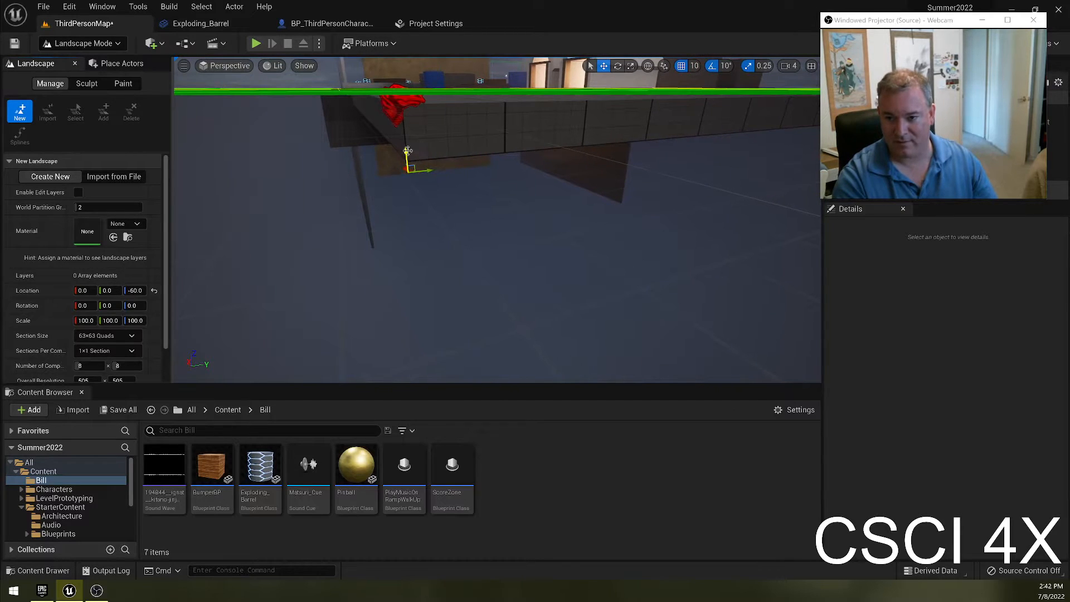
{"action": "mouse_move", "coordinate": [410, 135]}
{"action": "right_mouse_down"}
{"action": "mouse_move", "coordinate": [446, 130]}
{"action": "mouse_move", "coordinate": [485, 150]}
{"action": "mouse_move", "coordinate": [546, 114]}
{"action": "mouse_move", "coordinate": [427, 129]}
{"action": "right_mouse_up"}
{"action": "right_click_drag", "start_coordinate": [497, 135], "coordinate": [454, 244]}
{"action": "mouse_move", "coordinate": [339, 209]}
{"action": "right_mouse_down"}
{"action": "mouse_move", "coordinate": [346, 262]}
{"action": "mouse_move", "coordinate": [356, 253]}
{"action": "mouse_move", "coordinate": [340, 208]}
{"action": "right_mouse_up"}
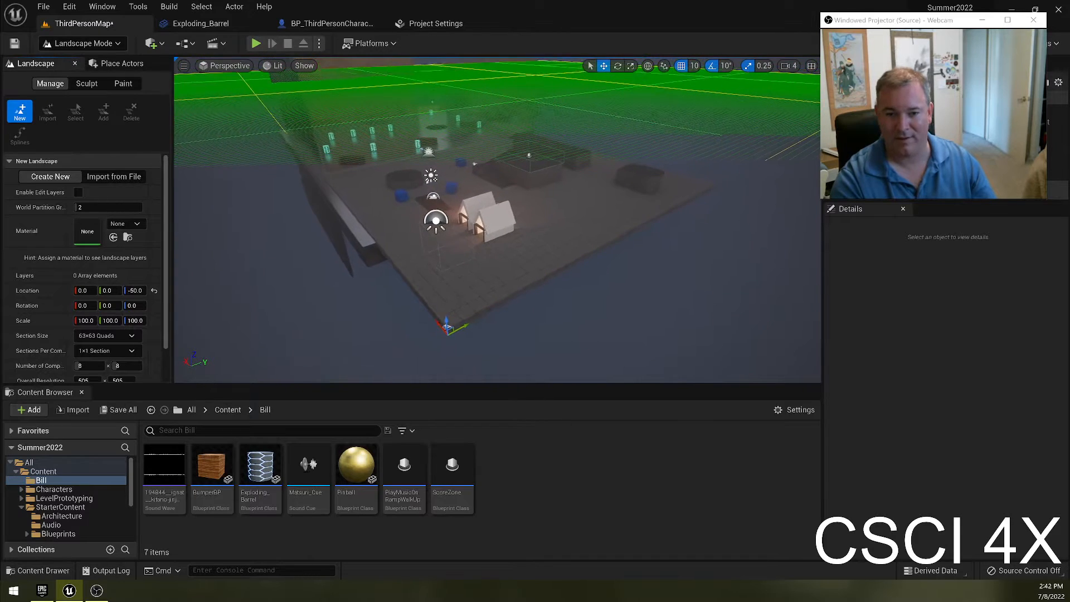
Step: Search the materials for "grass" and assign the grass ground material to the new landscape
{"action": "left_click", "coordinate": [134, 223]}
{"action": "left_click", "coordinate": [93, 236]}
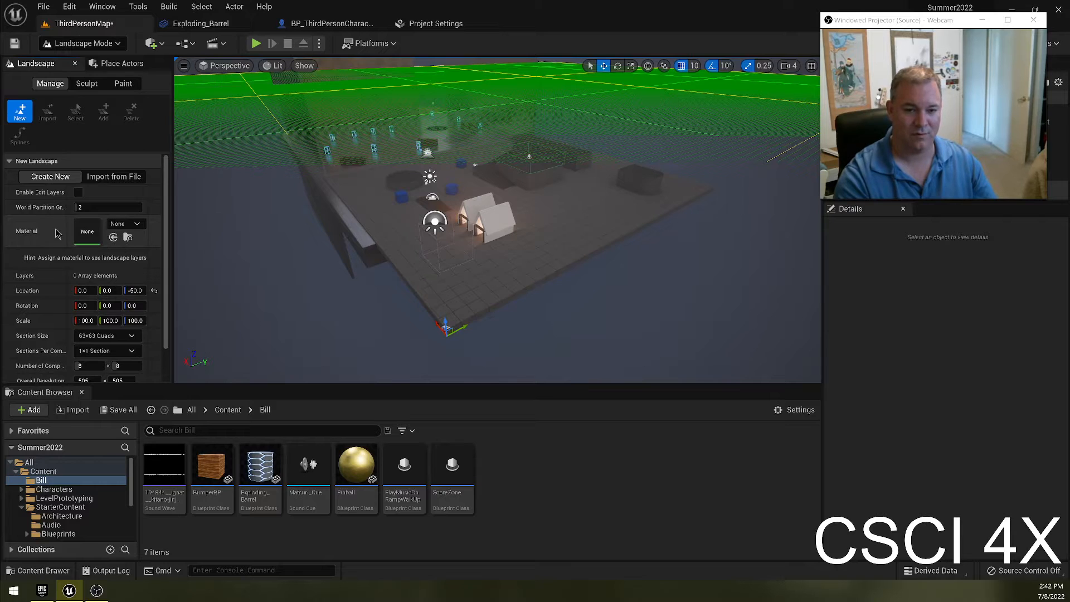
{"action": "left_click", "coordinate": [134, 224]}
{"action": "type", "text": "gra"}
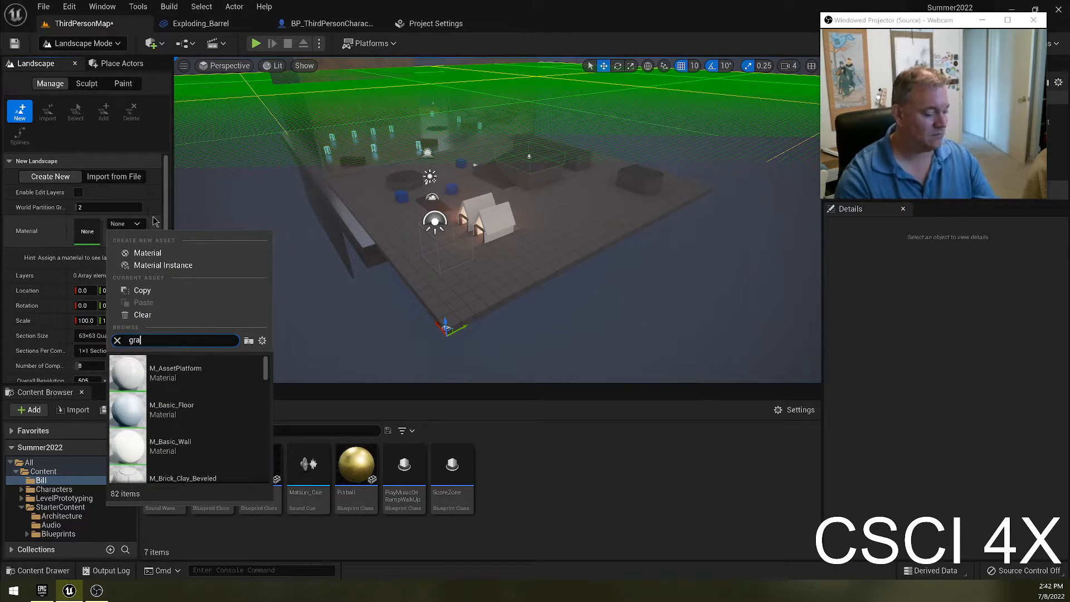
{"action": "type", "text": "ss"}
{"action": "left_click", "coordinate": [174, 376]}
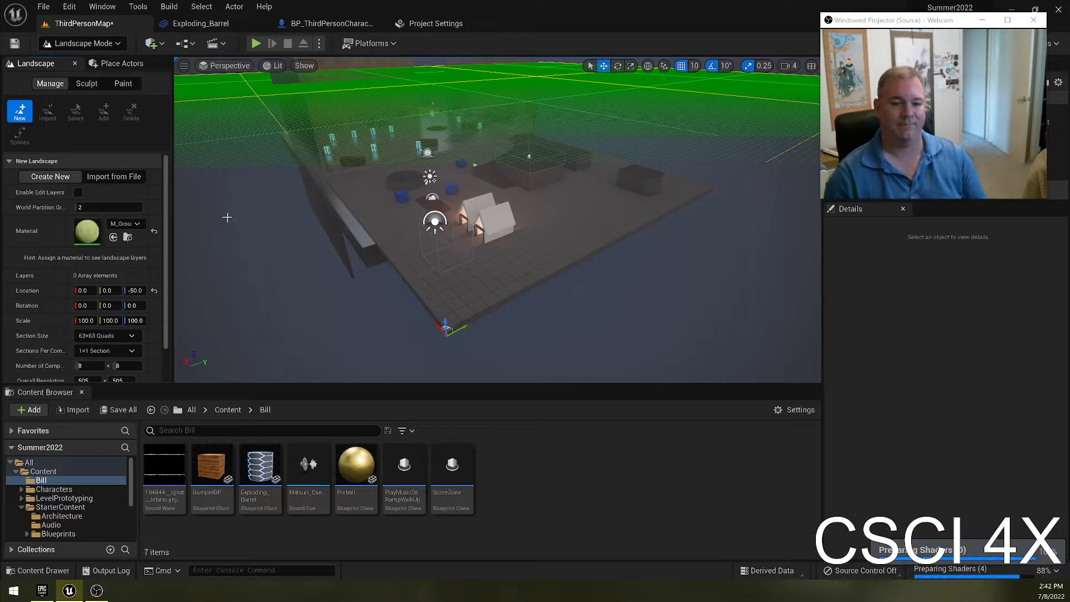
Step: Enable edit layers for the new landscape and create it with 63×63-quad sections and 8 × 8 components
{"action": "scroll", "coordinate": [140, 289], "scroll_direction": "down", "scroll_amount": 2}
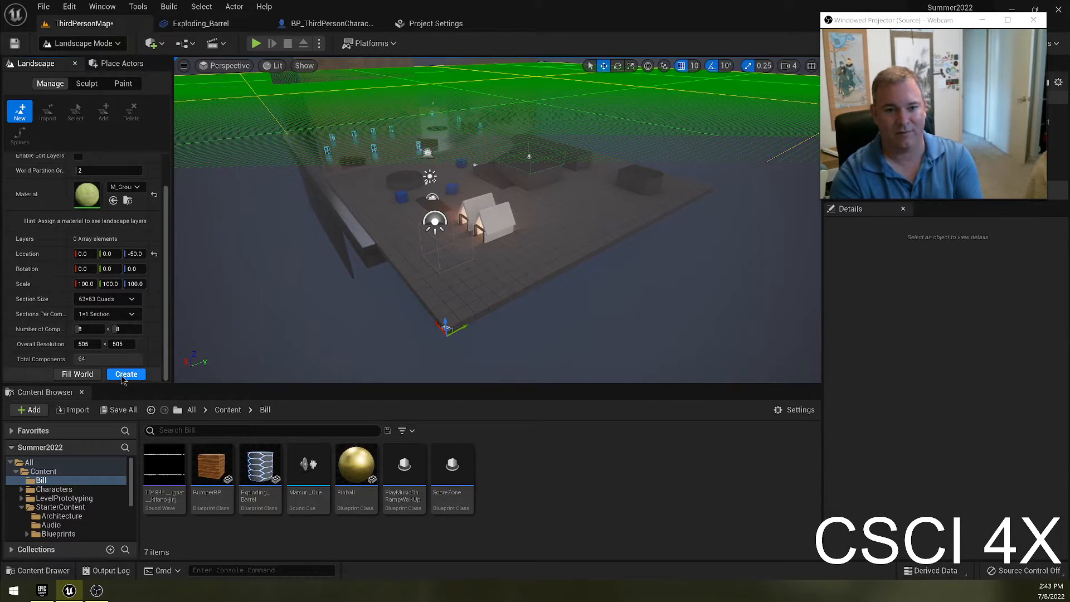
{"action": "scroll", "coordinate": [98, 193], "scroll_direction": "up", "scroll_amount": 2}
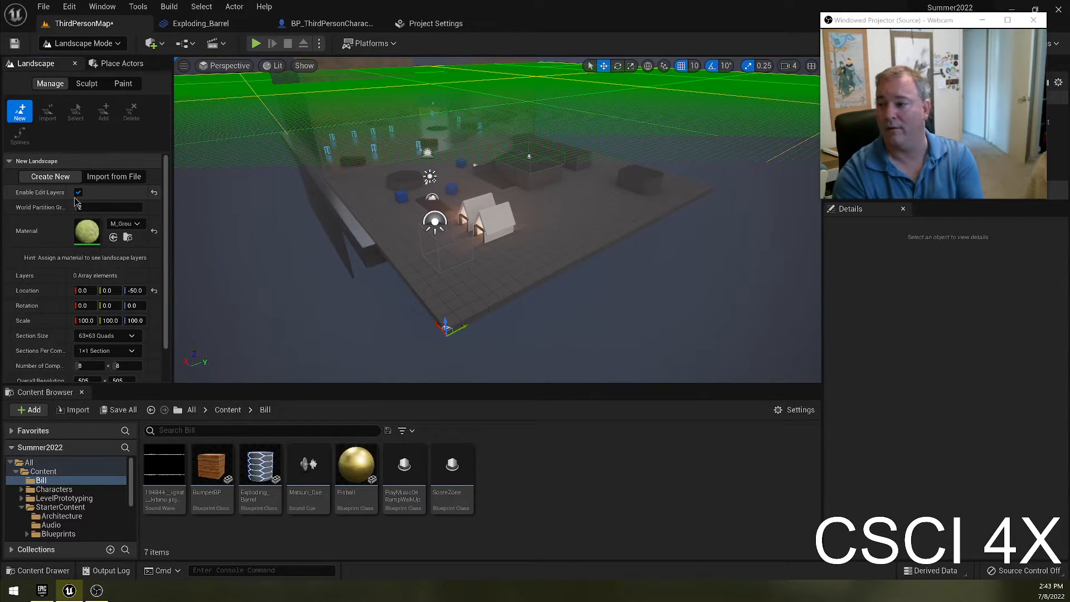
{"action": "left_click", "coordinate": [107, 51]}
{"action": "left_click", "coordinate": [116, 77]}
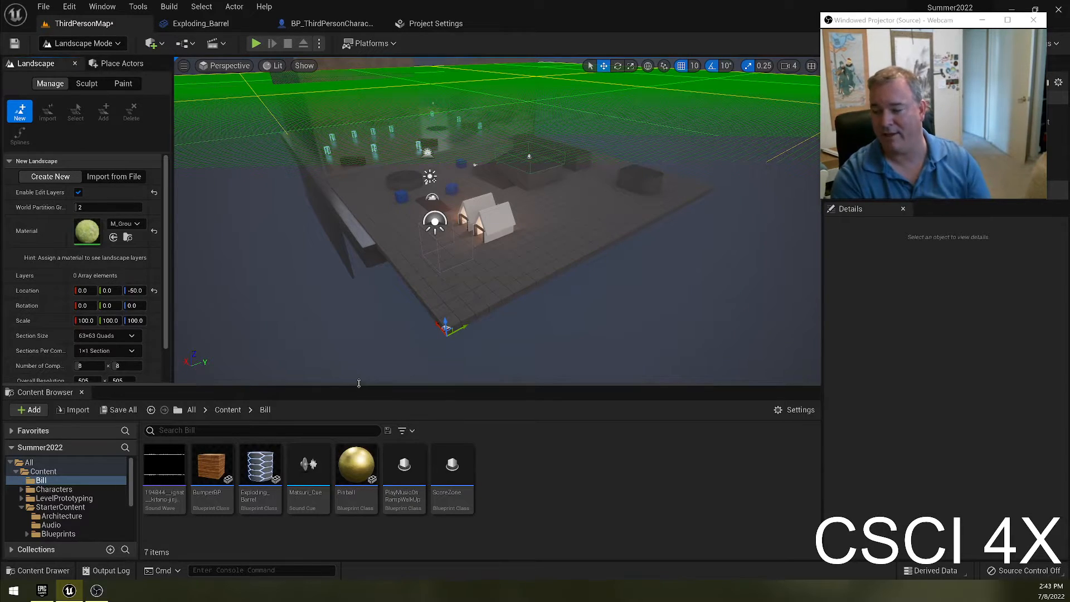
{"action": "scroll", "coordinate": [143, 371], "scroll_direction": "down", "scroll_amount": 2}
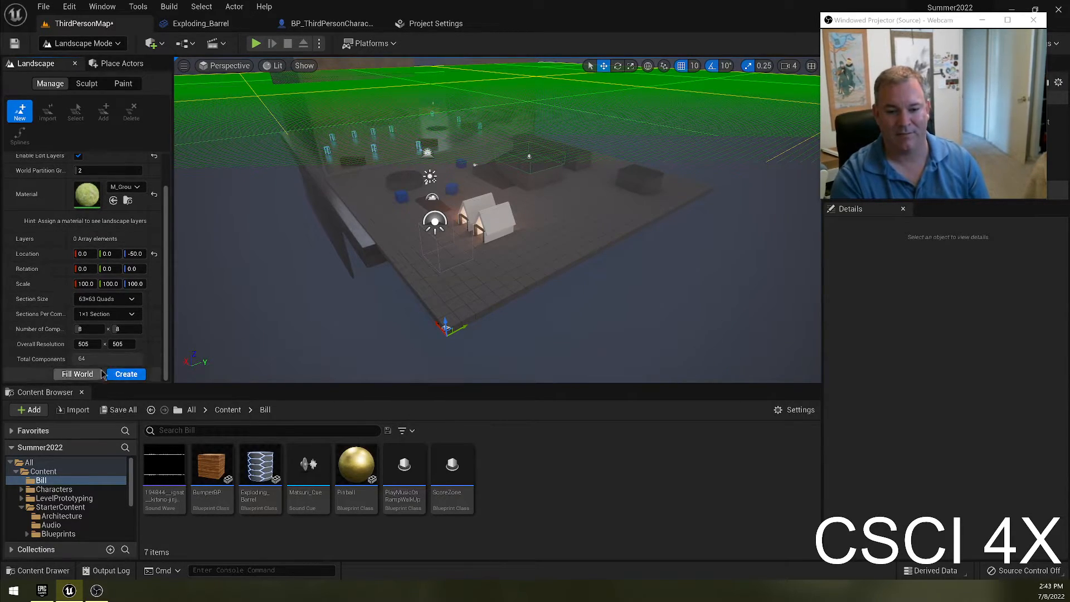
{"action": "key", "text": "shift+2"}
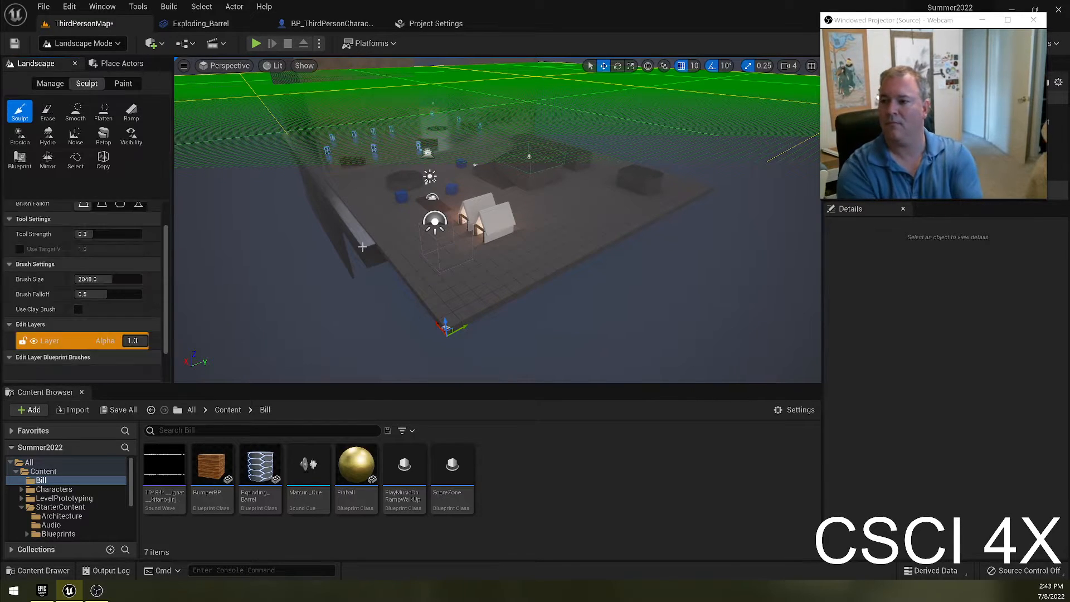
Step: Undo the last landscape edit around the level's floor platform
{"action": "mouse_move", "coordinate": [363, 246]}
{"action": "right_mouse_down"}
{"action": "mouse_move", "coordinate": [357, 212]}
{"action": "mouse_move", "coordinate": [513, 209]}
{"action": "mouse_move", "coordinate": [507, 220]}
{"action": "mouse_move", "coordinate": [322, 216]}
{"action": "mouse_move", "coordinate": [314, 224]}
{"action": "mouse_move", "coordinate": [387, 240]}
{"action": "mouse_move", "coordinate": [365, 255]}
{"action": "mouse_move", "coordinate": [371, 296]}
{"action": "mouse_move", "coordinate": [386, 301]}
{"action": "right_mouse_up"}
{"action": "key", "text": "w"}
{"action": "key", "text": "a"}
{"action": "key", "text": "w"}
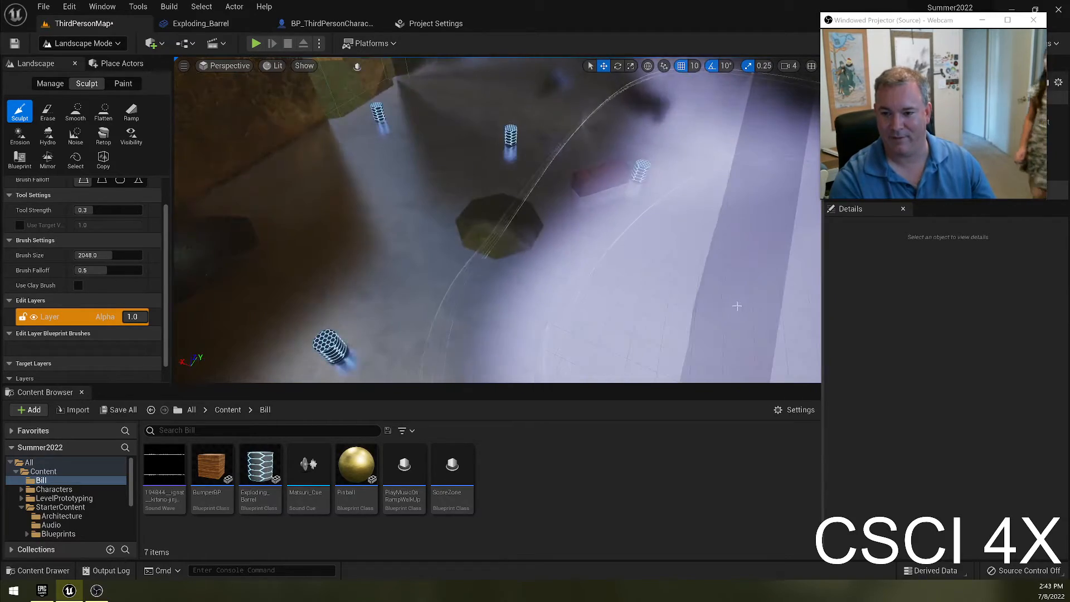
{"action": "key", "text": "w"}
{"action": "mouse_move", "coordinate": [641, 284]}
{"action": "right_mouse_down"}
{"action": "mouse_move", "coordinate": [649, 250]}
{"action": "mouse_move", "coordinate": [613, 264]}
{"action": "mouse_move", "coordinate": [596, 287]}
{"action": "mouse_move", "coordinate": [541, 295]}
{"action": "mouse_move", "coordinate": [418, 270]}
{"action": "mouse_move", "coordinate": [468, 295]}
{"action": "mouse_move", "coordinate": [585, 278]}
{"action": "mouse_move", "coordinate": [710, 278]}
{"action": "mouse_move", "coordinate": [746, 237]}
{"action": "mouse_move", "coordinate": [816, 240]}
{"action": "right_mouse_up"}
{"action": "key", "text": "w"}
{"action": "key", "text": "ctrl+z"}
Step: Examine the grass landscape around the floor platform and the platform's position on it
{"action": "key", "text": "w"}
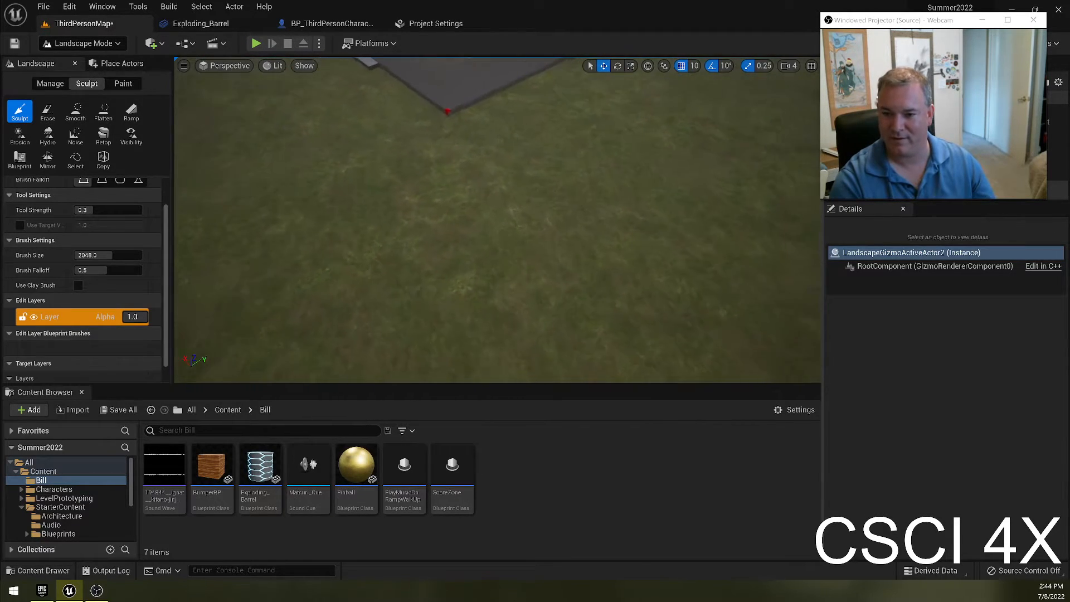
{"action": "key", "text": "w"}
{"action": "mouse_move", "coordinate": [681, 150]}
{"action": "right_mouse_down"}
{"action": "mouse_move", "coordinate": [677, 98]}
{"action": "mouse_move", "coordinate": [681, 150]}
{"action": "mouse_move", "coordinate": [692, 150]}
{"action": "mouse_move", "coordinate": [619, 146]}
{"action": "mouse_move", "coordinate": [546, 173]}
{"action": "mouse_move", "coordinate": [468, 173]}
{"action": "mouse_move", "coordinate": [440, 192]}
{"action": "mouse_move", "coordinate": [390, 196]}
{"action": "mouse_move", "coordinate": [571, 178]}
{"action": "mouse_move", "coordinate": [610, 177]}
{"action": "mouse_move", "coordinate": [618, 192]}
{"action": "mouse_move", "coordinate": [646, 196]}
{"action": "mouse_move", "coordinate": [752, 188]}
{"action": "right_mouse_up"}
{"action": "key", "text": "w"}
{"action": "key", "text": "s"}
{"action": "key", "text": "w"}
{"action": "key", "text": "w"}
{"action": "key", "text": "e"}
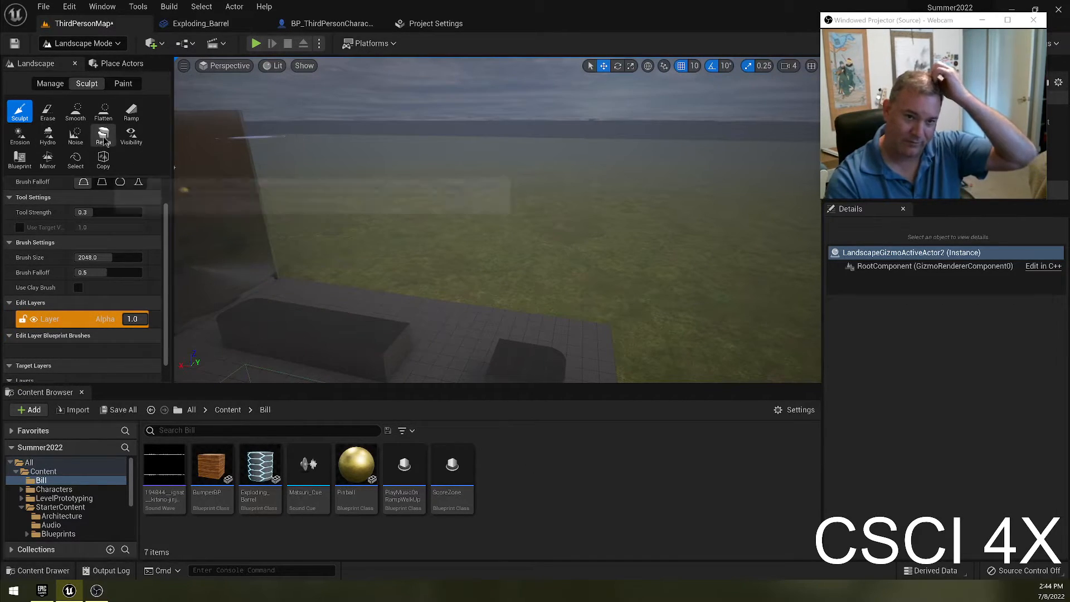
{"action": "left_click", "coordinate": [103, 45]}
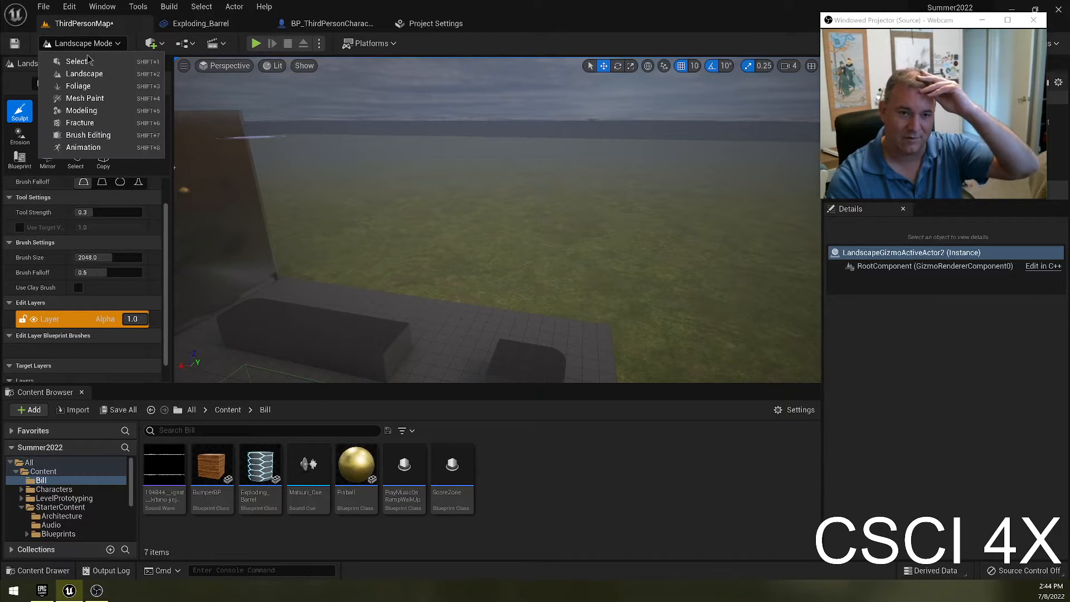
{"action": "left_click", "coordinate": [77, 61]}
{"action": "left_click", "coordinate": [83, 44]}
{"action": "left_click", "coordinate": [83, 74]}
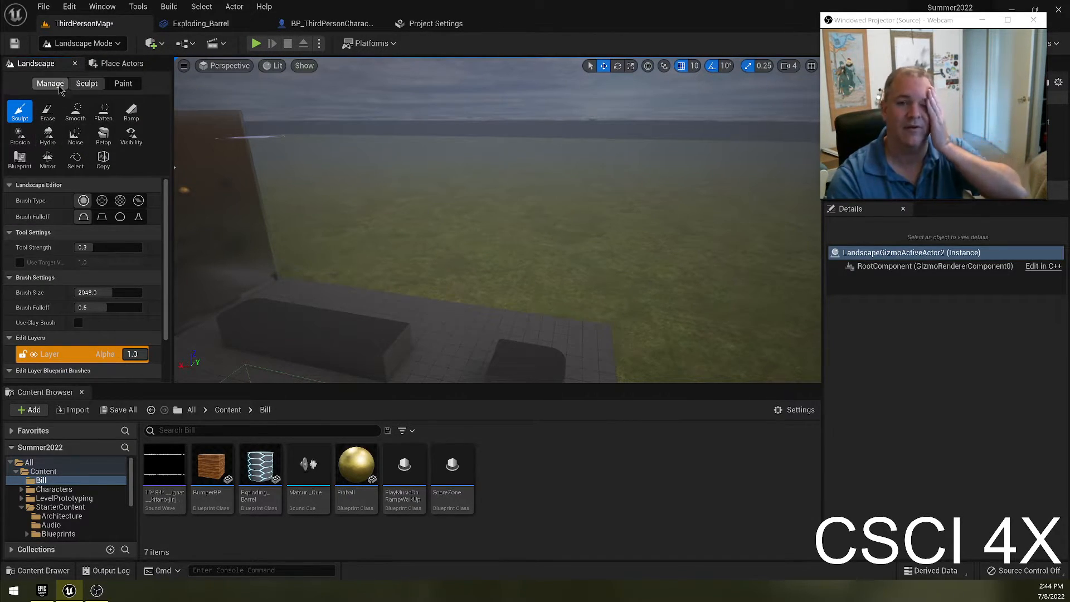
{"action": "left_click", "coordinate": [61, 86]}
{"action": "left_click", "coordinate": [85, 83]}
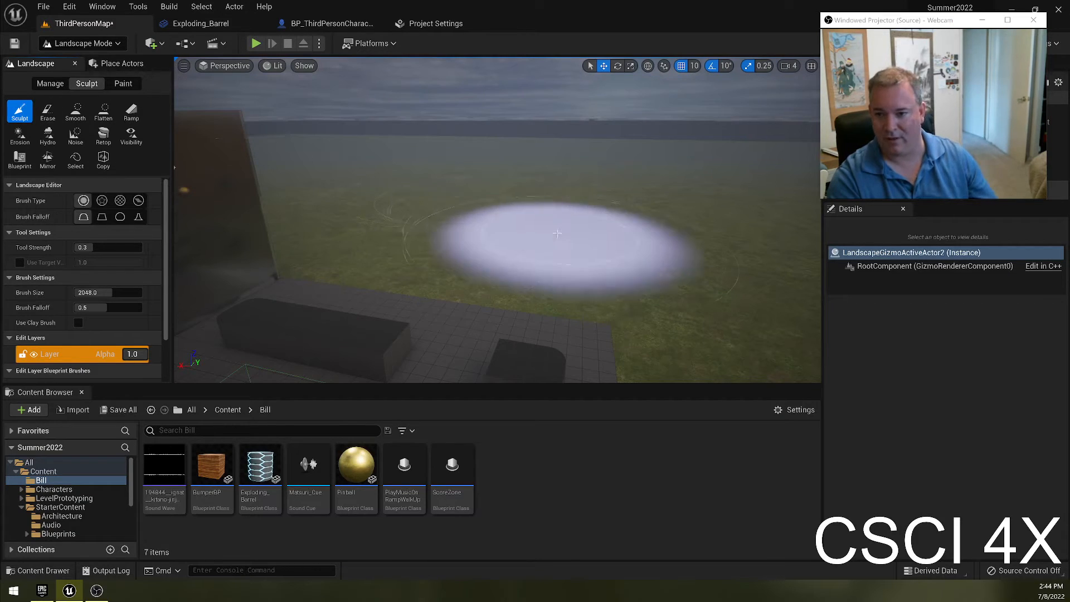
Step: Try raising large test hills on the grass beside the platform with the 2048 sculpt brush, undoing the strokes
{"action": "mouse_move", "coordinate": [573, 162]}
{"action": "left_mouse_down"}
{"action": "mouse_move", "coordinate": [549, 181]}
{"action": "mouse_move", "coordinate": [629, 181]}
{"action": "mouse_move", "coordinate": [629, 171]}
{"action": "mouse_move", "coordinate": [429, 100]}
{"action": "mouse_move", "coordinate": [449, 181]}
{"action": "mouse_move", "coordinate": [356, 179]}
{"action": "left_mouse_up"}
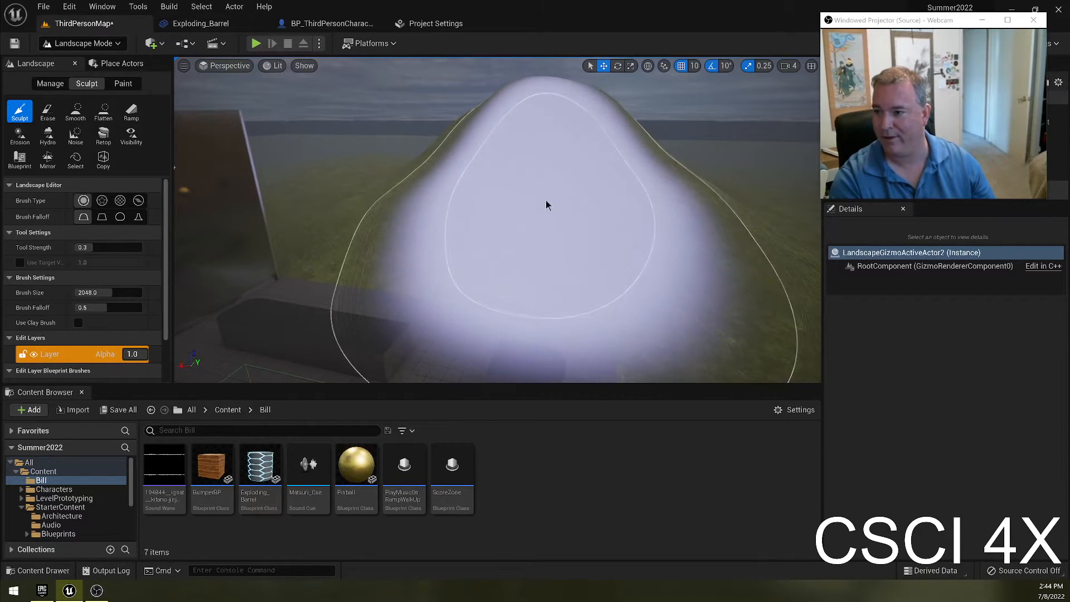
{"action": "key", "text": "ctrl+z"}
{"action": "mouse_move", "coordinate": [659, 182]}
{"action": "right_mouse_down"}
{"action": "mouse_move", "coordinate": [625, 203]}
{"action": "mouse_move", "coordinate": [619, 220]}
{"action": "mouse_move", "coordinate": [546, 189]}
{"action": "mouse_move", "coordinate": [503, 233]}
{"action": "right_mouse_up"}
{"action": "key", "text": "w"}
{"action": "left_click_drag", "start_coordinate": [503, 234], "coordinate": [419, 185]}
{"action": "mouse_move", "coordinate": [438, 221]}
{"action": "left_mouse_down"}
{"action": "mouse_move", "coordinate": [636, 256]}
{"action": "mouse_move", "coordinate": [558, 223]}
{"action": "mouse_move", "coordinate": [710, 232]}
{"action": "mouse_move", "coordinate": [583, 216]}
{"action": "left_mouse_up"}
{"action": "key", "text": "ctrl+z"}
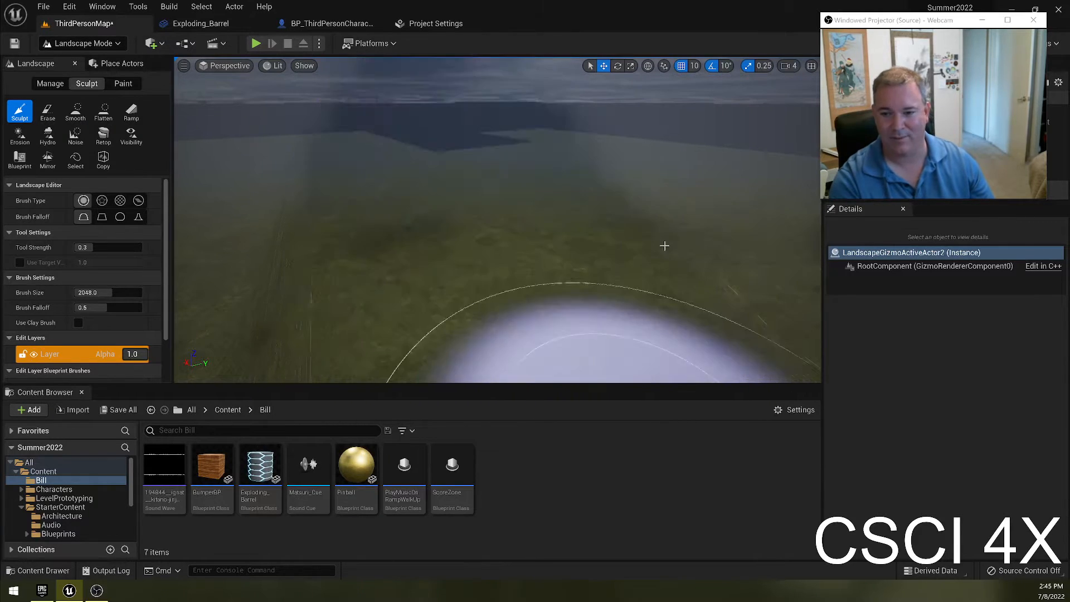
Step: Try another large sculpt stroke, undo back past the landscape's creation, and redo the landscape
{"action": "mouse_move", "coordinate": [458, 295]}
{"action": "left_mouse_down"}
{"action": "mouse_move", "coordinate": [447, 307]}
{"action": "mouse_move", "coordinate": [653, 239]}
{"action": "mouse_move", "coordinate": [465, 186]}
{"action": "mouse_move", "coordinate": [513, 332]}
{"action": "left_mouse_up"}
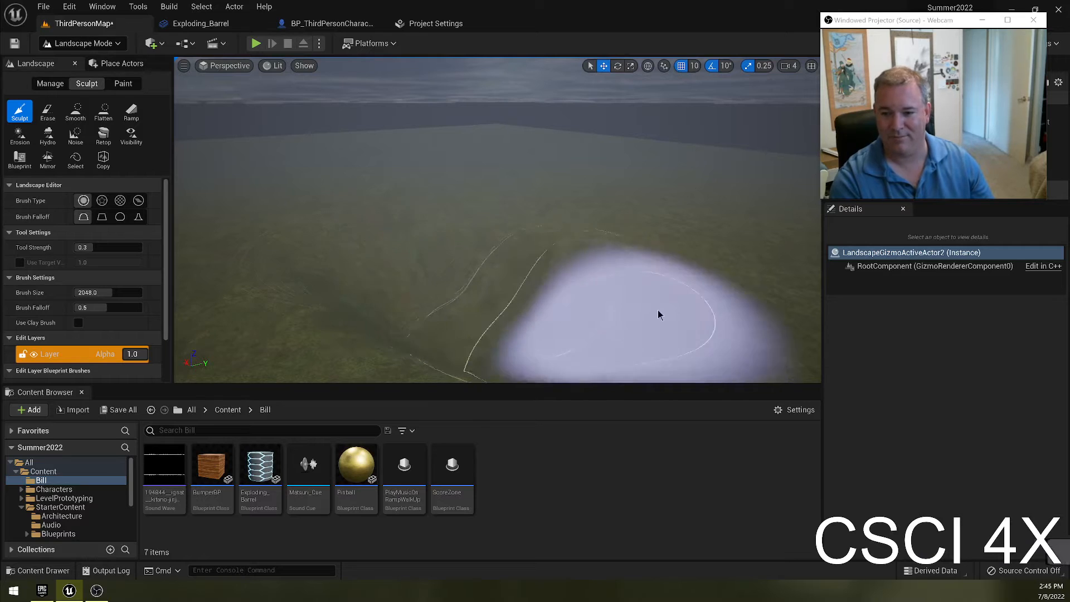
{"action": "key", "text": "ctrl+z"}
{"action": "key", "text": "ctrl+z"}
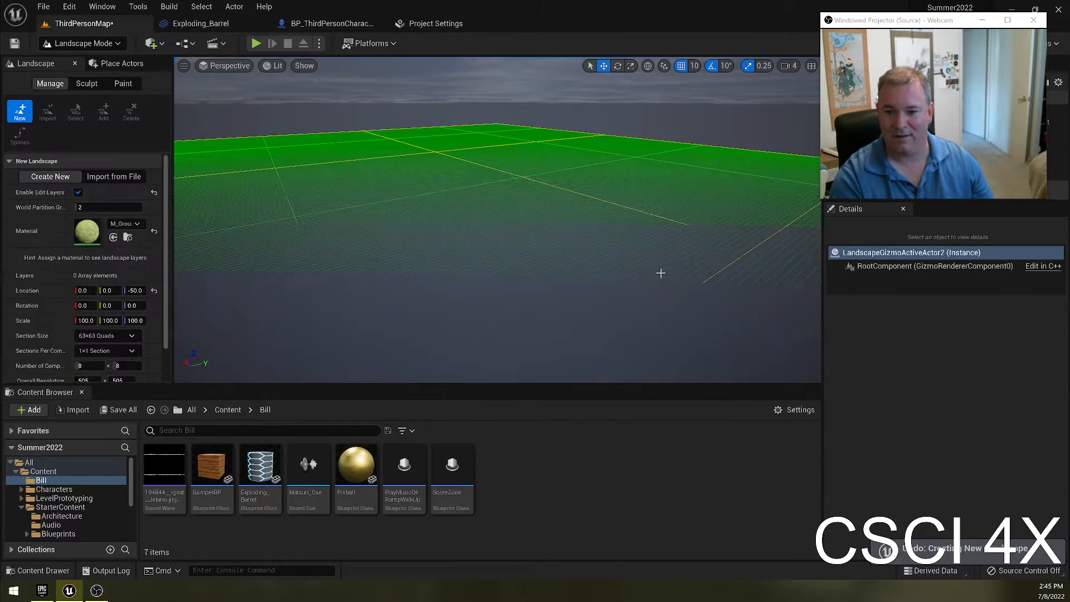
{"action": "key", "text": "ctrl+y"}
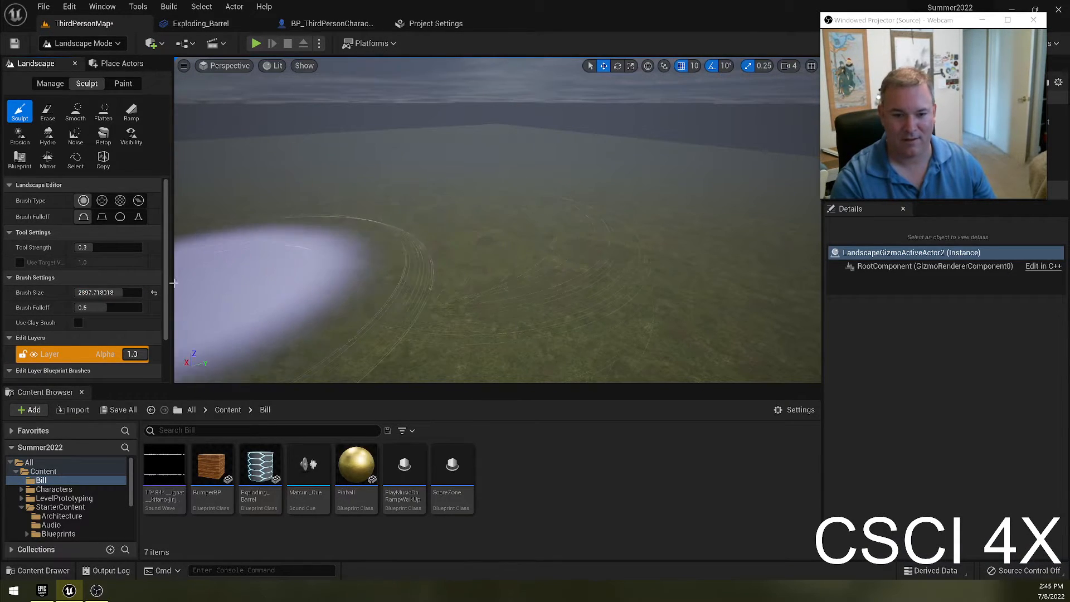
Step: Reduce the sculpt brush size to about 919 and test it on the open grass, undoing the stroke
{"action": "mouse_move", "coordinate": [123, 292]}
{"action": "left_mouse_down"}
{"action": "mouse_move", "coordinate": [143, 292]}
{"action": "mouse_move", "coordinate": [96, 293]}
{"action": "left_mouse_up"}
{"action": "left_click", "coordinate": [505, 372]}
{"action": "key", "text": "ctrl+z"}
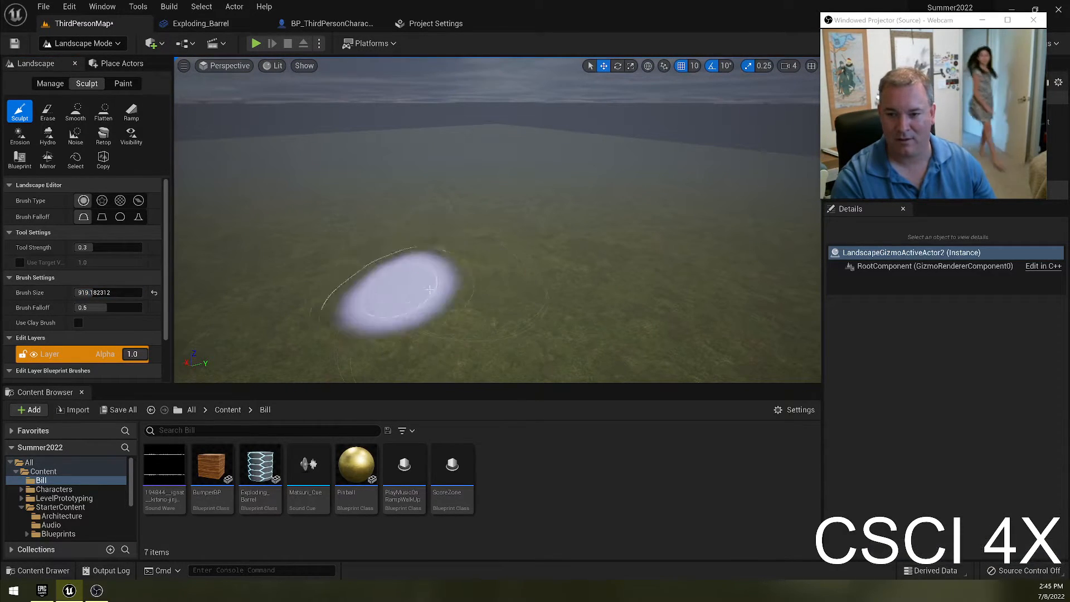
{"action": "mouse_move", "coordinate": [553, 303]}
{"action": "right_mouse_down"}
{"action": "mouse_move", "coordinate": [549, 313]}
{"action": "mouse_move", "coordinate": [348, 311]}
{"action": "right_mouse_up"}
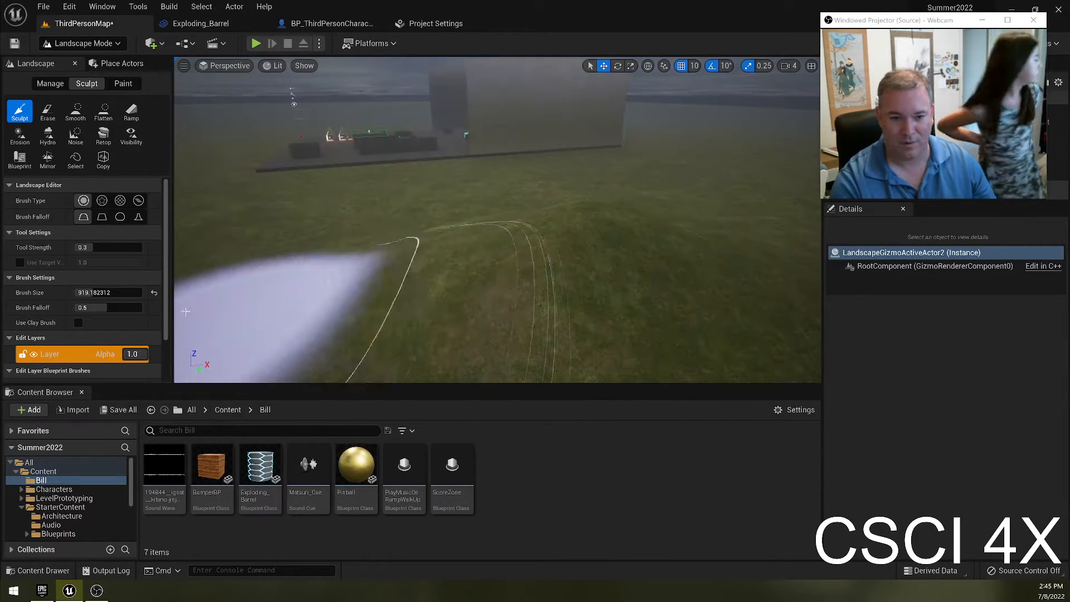
Step: Set the brush falloff to 0.796 and sculpt a stroke on the grass near the existing mound
{"action": "left_click_drag", "start_coordinate": [104, 307], "coordinate": [128, 307]}
{"action": "mouse_move", "coordinate": [401, 257]}
{"action": "left_mouse_down"}
{"action": "mouse_move", "coordinate": [465, 245]}
{"action": "mouse_move", "coordinate": [273, 246]}
{"action": "mouse_move", "coordinate": [343, 269]}
{"action": "left_mouse_up"}
{"action": "mouse_move", "coordinate": [342, 269]}
{"action": "right_mouse_down"}
{"action": "mouse_move", "coordinate": [296, 251]}
{"action": "mouse_move", "coordinate": [318, 260]}
{"action": "right_mouse_up"}
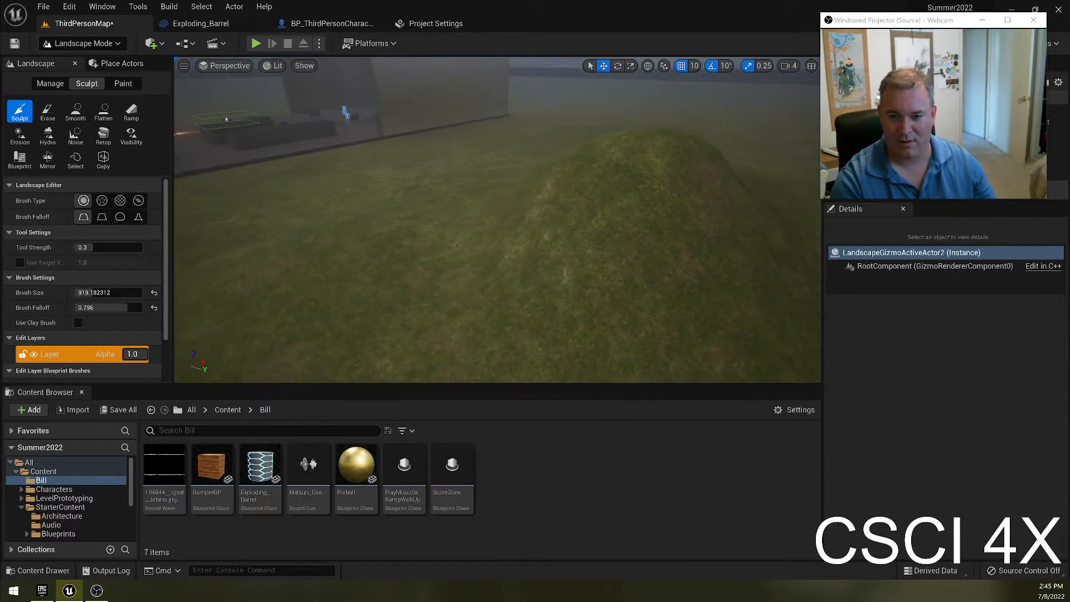
Step: Try sculpting a soft mound beside the existing hill with brush falloff 1.0, undoing the stroke
{"action": "left_click_drag", "start_coordinate": [122, 308], "coordinate": [149, 308]}
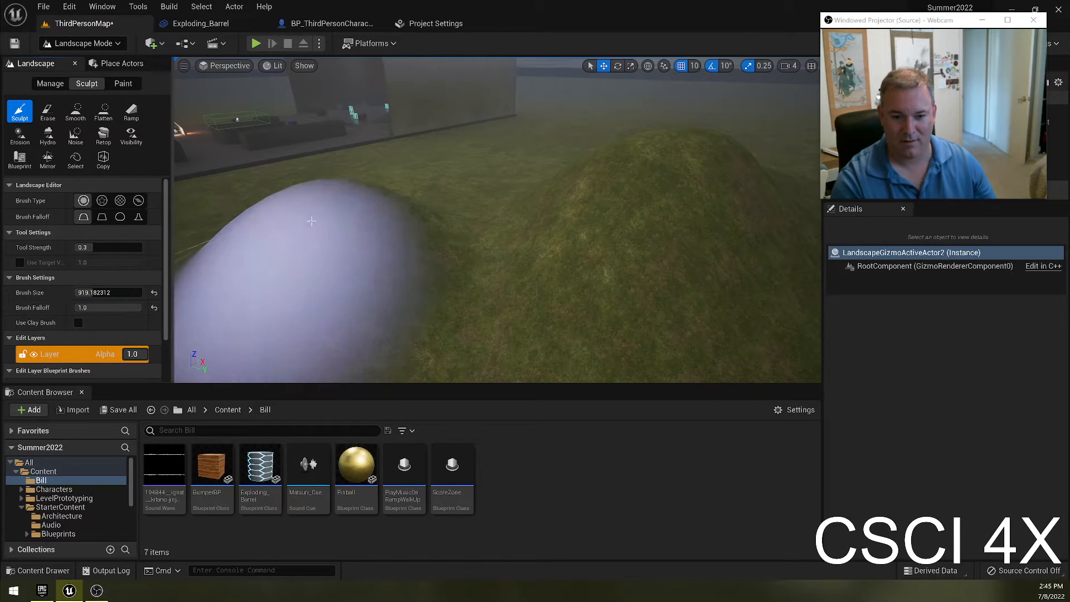
{"action": "key", "text": "s"}
{"action": "mouse_move", "coordinate": [335, 271]}
{"action": "right_mouse_down"}
{"action": "mouse_move", "coordinate": [314, 268]}
{"action": "mouse_move", "coordinate": [318, 257]}
{"action": "right_mouse_up"}
{"action": "mouse_move", "coordinate": [373, 267]}
{"action": "left_mouse_down"}
{"action": "mouse_move", "coordinate": [418, 274]}
{"action": "mouse_move", "coordinate": [357, 295]}
{"action": "mouse_move", "coordinate": [433, 280]}
{"action": "left_mouse_up"}
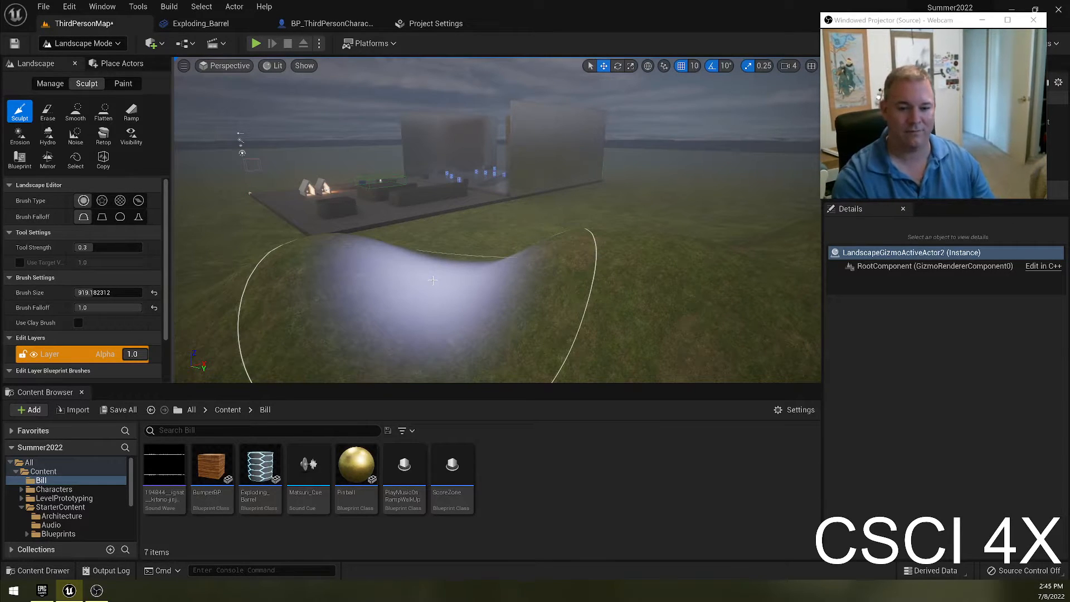
{"action": "key", "text": "ctrl+z"}
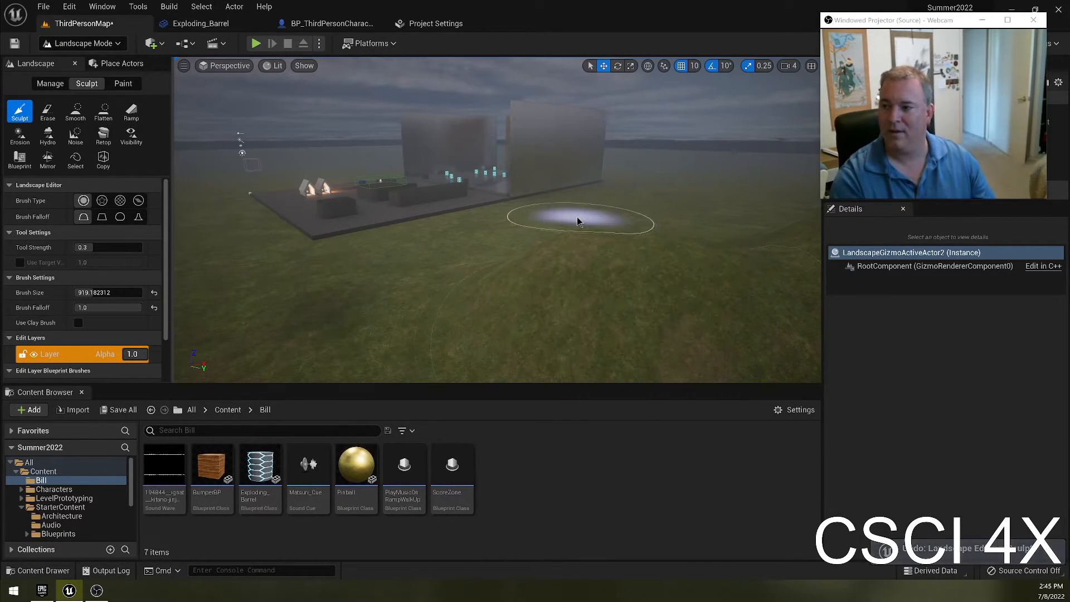
Step: Try sculpting a steep-sided hill on the grass with brush falloff 0.0, undoing the last stroke
{"action": "mouse_move", "coordinate": [112, 307]}
{"action": "left_mouse_down"}
{"action": "mouse_move", "coordinate": [97, 307]}
{"action": "mouse_move", "coordinate": [112, 307]}
{"action": "left_mouse_up"}
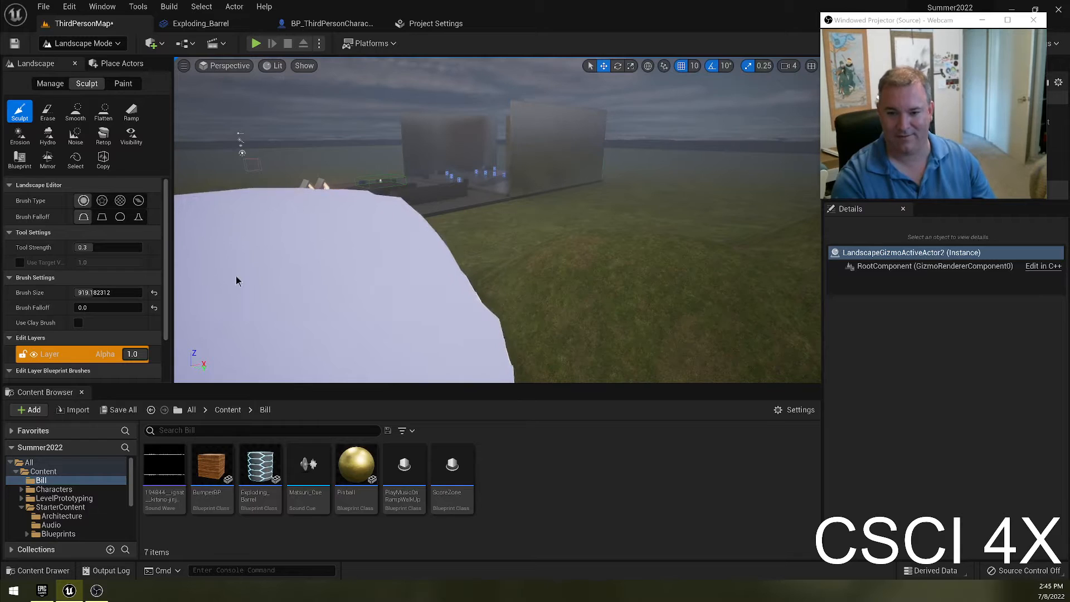
{"action": "mouse_move", "coordinate": [409, 268]}
{"action": "right_mouse_down"}
{"action": "mouse_move", "coordinate": [406, 334]}
{"action": "mouse_move", "coordinate": [523, 337]}
{"action": "mouse_move", "coordinate": [499, 357]}
{"action": "right_mouse_up"}
{"action": "mouse_move", "coordinate": [465, 296]}
{"action": "left_mouse_down"}
{"action": "mouse_move", "coordinate": [443, 291]}
{"action": "mouse_move", "coordinate": [460, 236]}
{"action": "left_mouse_up"}
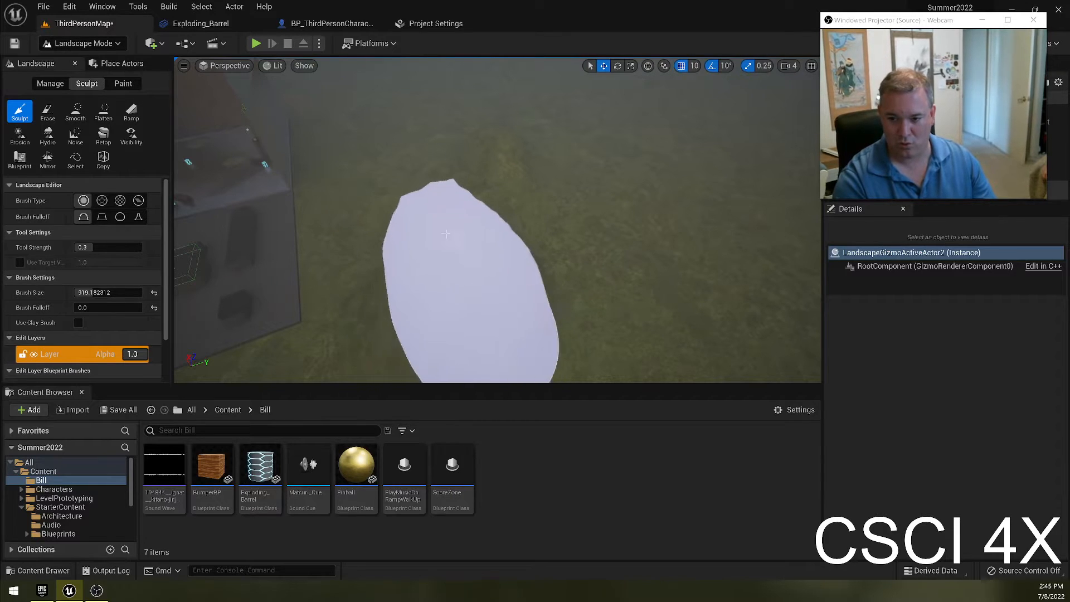
{"action": "left_click_drag", "start_coordinate": [462, 189], "coordinate": [465, 180]}
{"action": "right_click_drag", "start_coordinate": [465, 180], "coordinate": [290, 184]}
{"action": "key", "text": "w"}
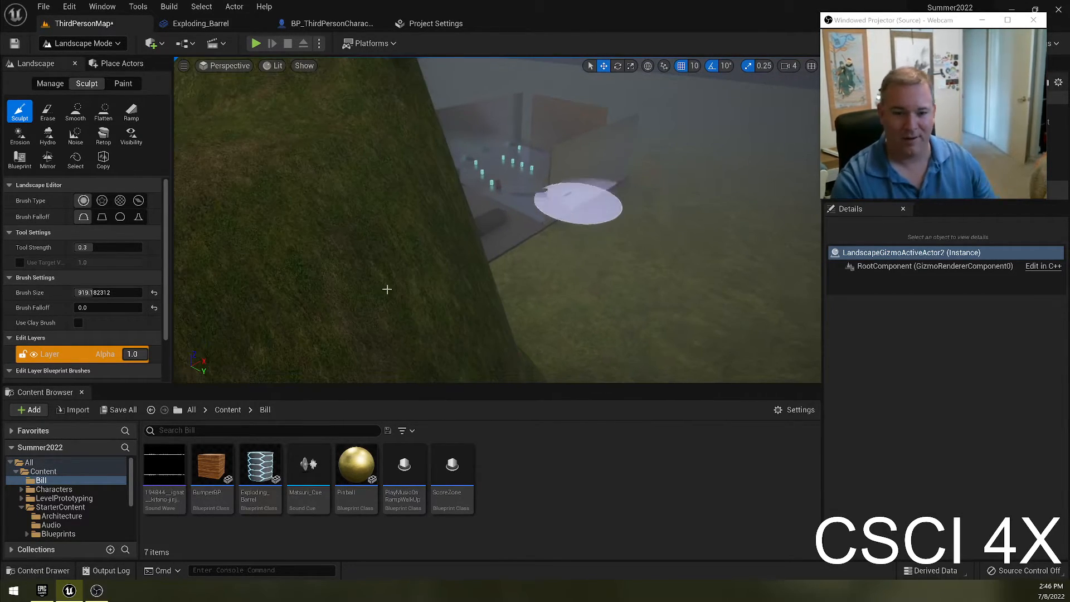
{"action": "key", "text": "ctrl+z"}
Step: Set the sculpt brush falloff to 1.0 and enable the clay brush
{"action": "mouse_move", "coordinate": [483, 287]}
{"action": "right_mouse_down"}
{"action": "mouse_move", "coordinate": [519, 329]}
{"action": "mouse_move", "coordinate": [529, 323]}
{"action": "right_mouse_up"}
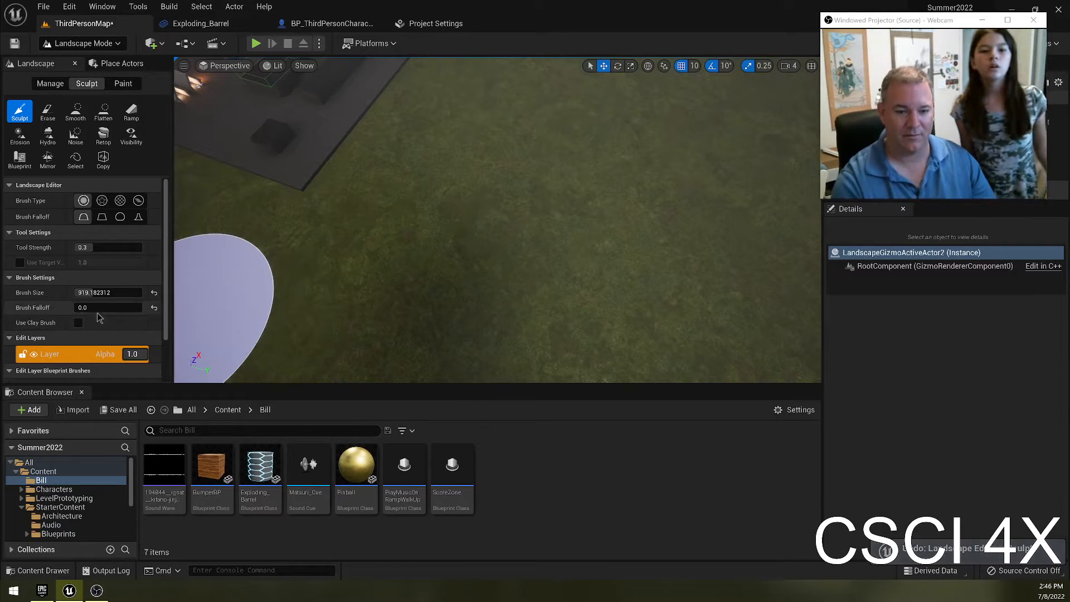
{"action": "type", "text": "1"}
{"action": "key", "text": "Return"}
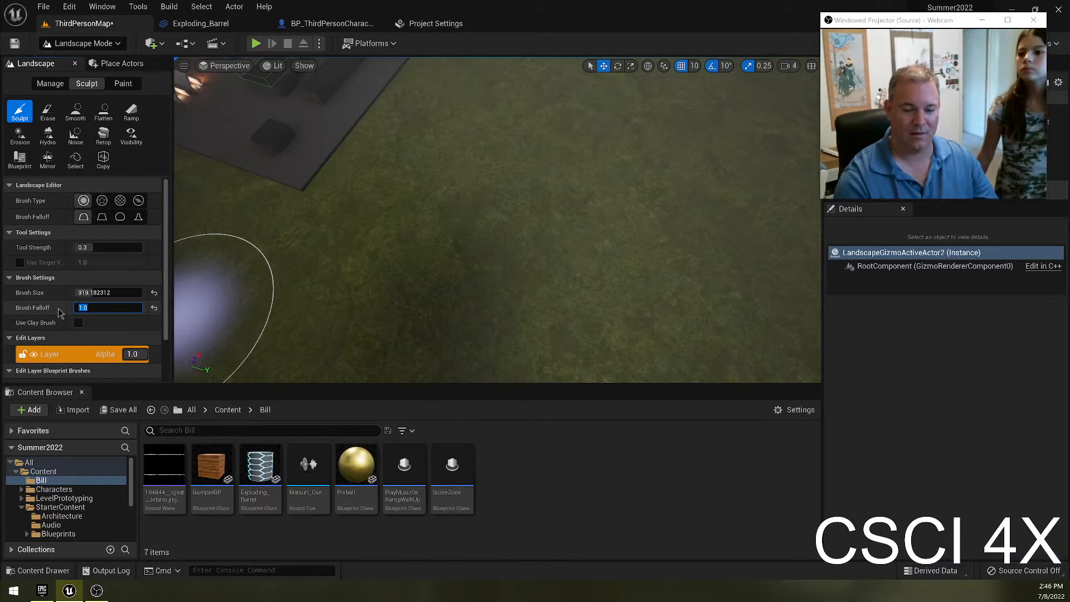
{"action": "scroll", "coordinate": [60, 314], "scroll_direction": "down", "scroll_amount": 2}
{"action": "left_click", "coordinate": [78, 286]}
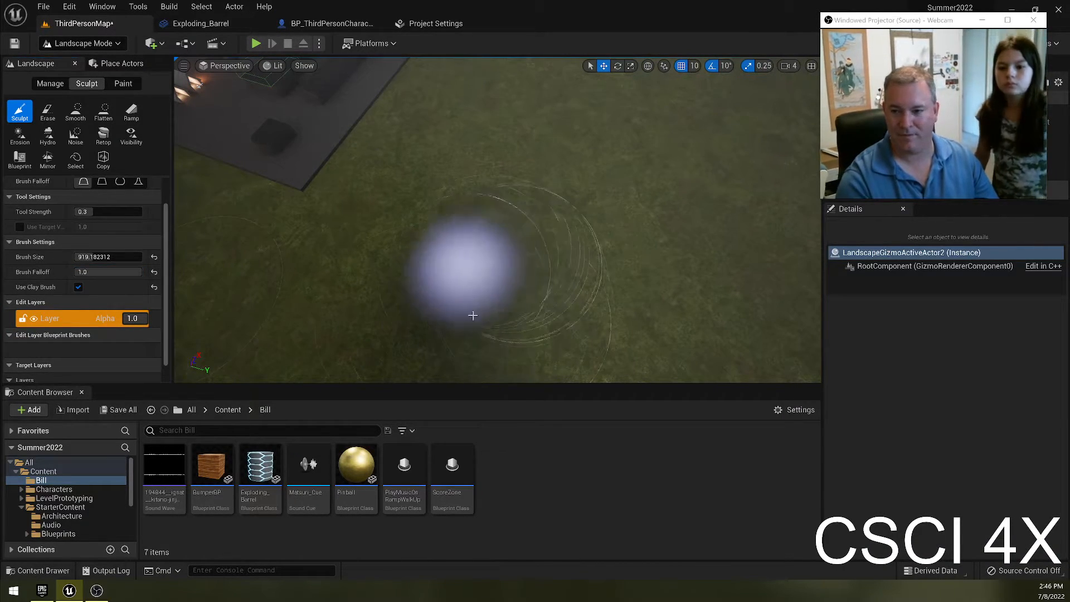
{"action": "mouse_move", "coordinate": [629, 258]}
{"action": "right_mouse_down"}
{"action": "mouse_move", "coordinate": [396, 235]}
{"action": "mouse_move", "coordinate": [278, 239]}
{"action": "mouse_move", "coordinate": [627, 253]}
{"action": "right_mouse_up"}
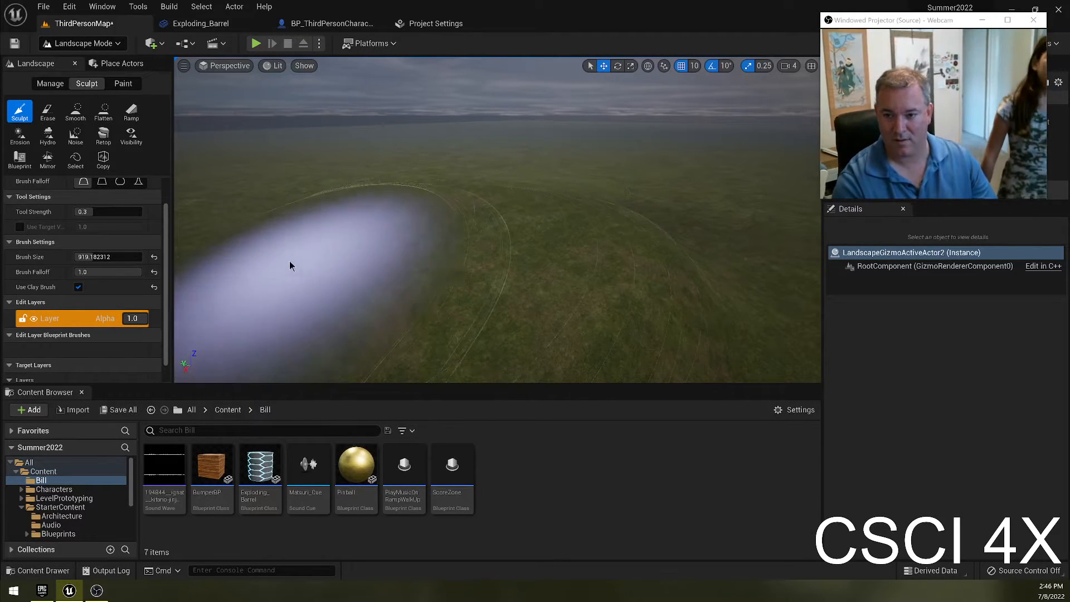
{"action": "left_click", "coordinate": [88, 45]}
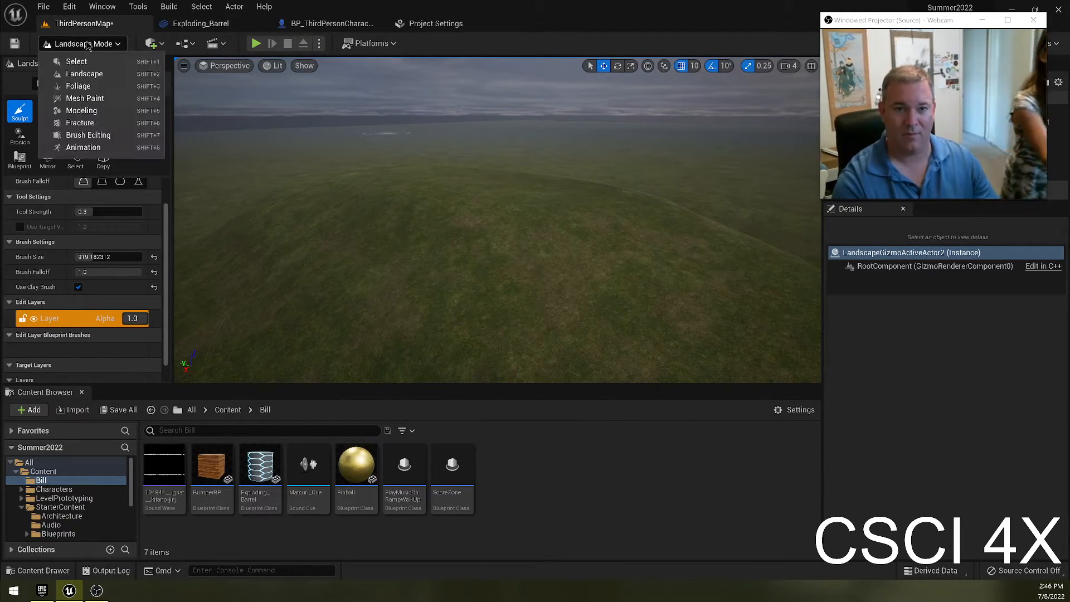
{"action": "left_click", "coordinate": [434, 64]}
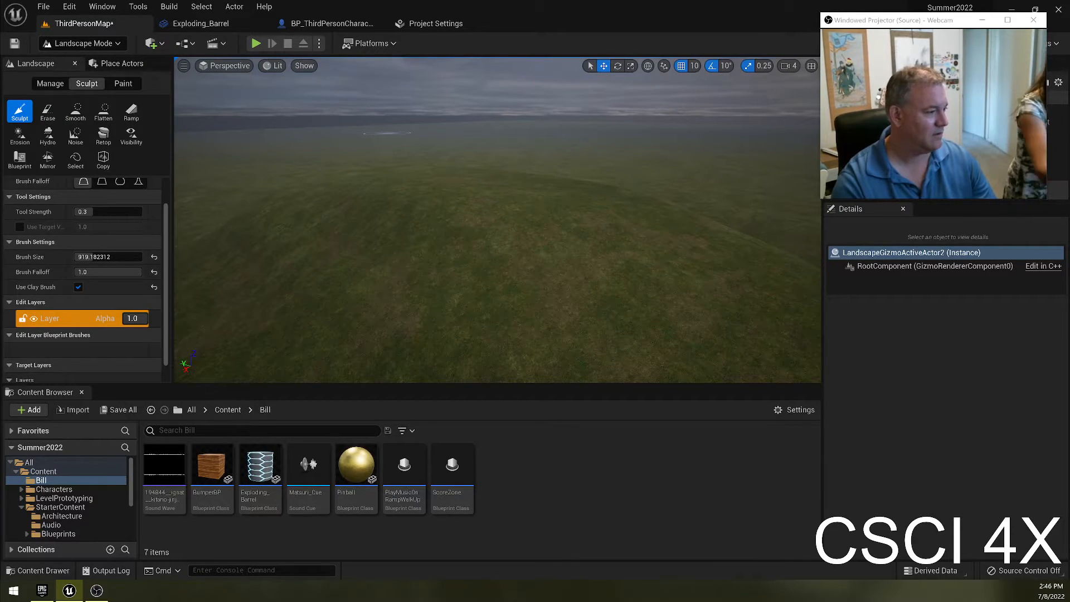
Step: Raise a crater-like rim of terrain on the grass beside the floor platform with the clay sculpt brush
{"action": "mouse_move", "coordinate": [471, 273]}
{"action": "right_mouse_down"}
{"action": "mouse_move", "coordinate": [295, 257]}
{"action": "mouse_move", "coordinate": [273, 278]}
{"action": "mouse_move", "coordinate": [301, 306]}
{"action": "right_mouse_up"}
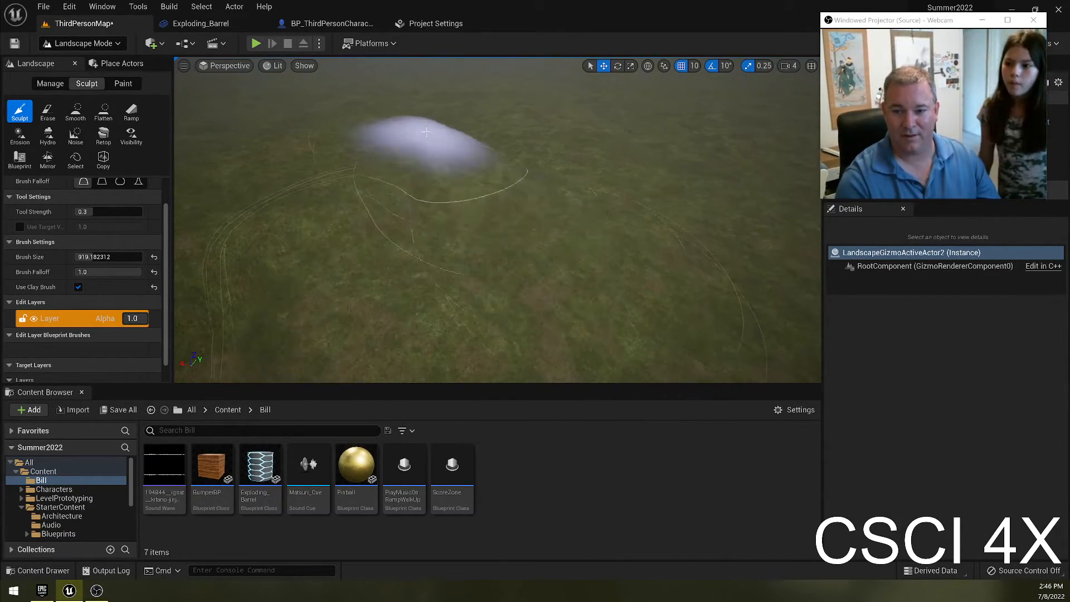
{"action": "right_click_drag", "start_coordinate": [557, 165], "coordinate": [501, 158]}
{"action": "mouse_move", "coordinate": [432, 147]}
{"action": "right_mouse_down"}
{"action": "mouse_move", "coordinate": [409, 140]}
{"action": "mouse_move", "coordinate": [374, 173]}
{"action": "right_mouse_up"}
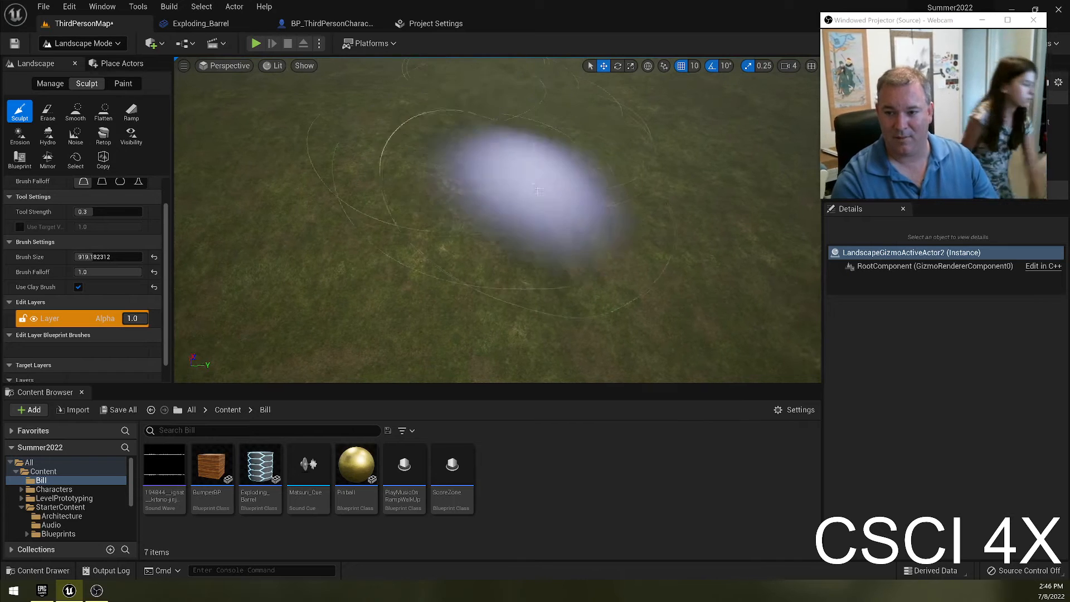
{"action": "right_click_drag", "start_coordinate": [440, 109], "coordinate": [418, 104]}
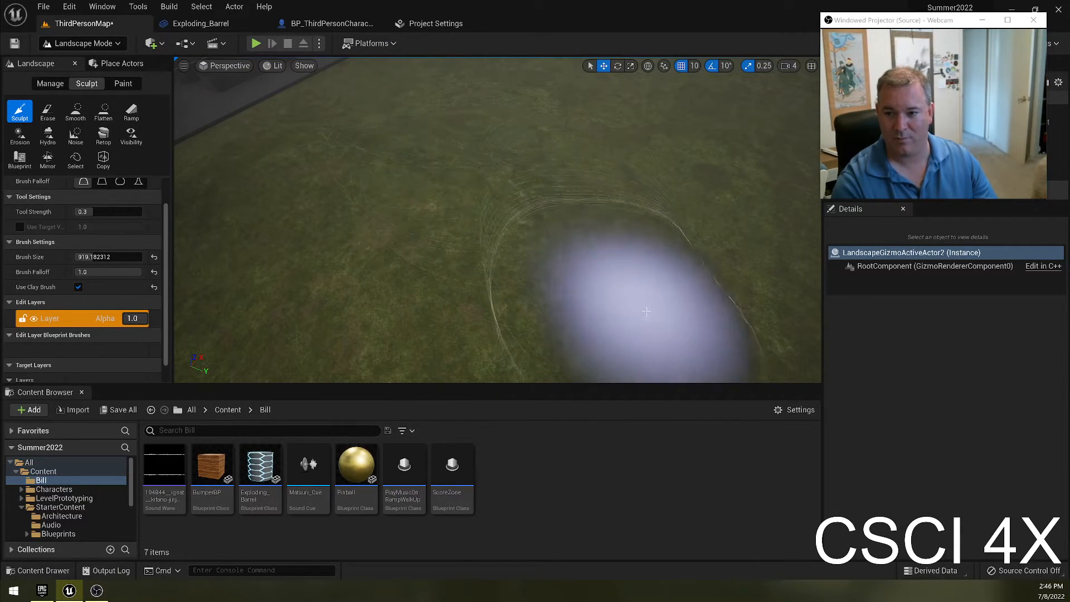
{"action": "mouse_move", "coordinate": [513, 270]}
{"action": "right_mouse_down"}
{"action": "mouse_move", "coordinate": [465, 220]}
{"action": "mouse_move", "coordinate": [493, 246]}
{"action": "mouse_move", "coordinate": [574, 271]}
{"action": "right_mouse_up"}
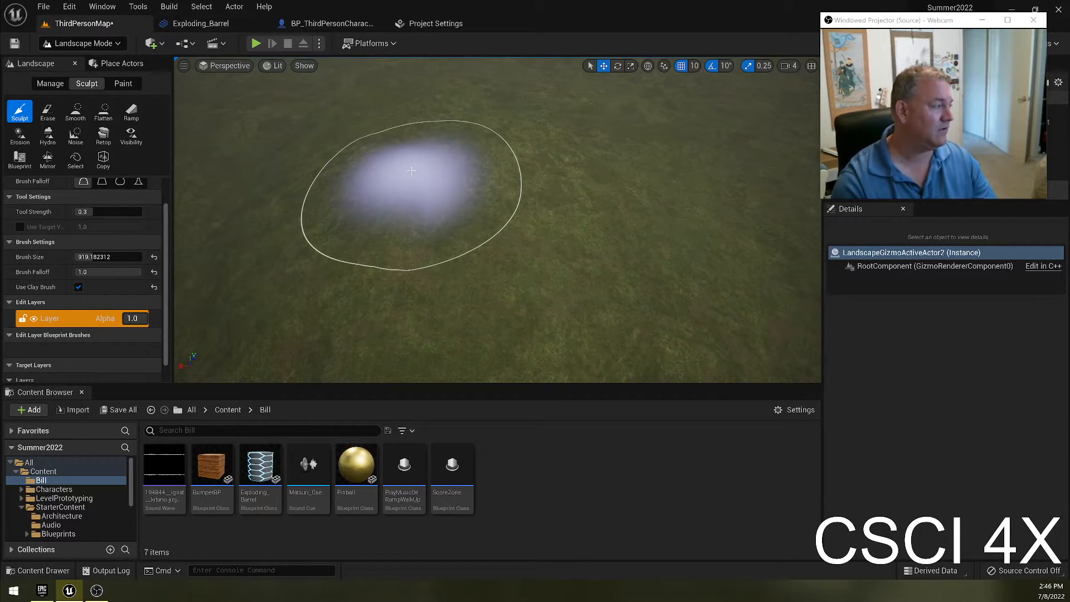
{"action": "mouse_move", "coordinate": [411, 171]}
{"action": "left_mouse_down"}
{"action": "mouse_move", "coordinate": [395, 232]}
{"action": "mouse_move", "coordinate": [387, 215]}
{"action": "left_mouse_up"}
{"action": "left_click_drag", "start_coordinate": [454, 197], "coordinate": [453, 271]}
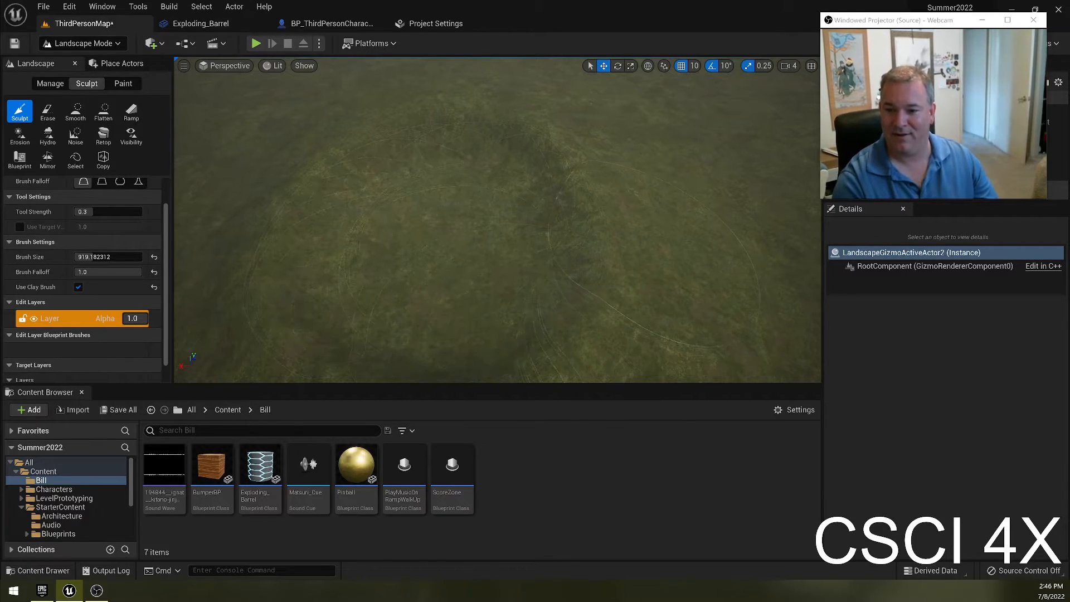
{"action": "mouse_move", "coordinate": [453, 270]}
{"action": "right_mouse_down"}
{"action": "mouse_move", "coordinate": [346, 218]}
{"action": "mouse_move", "coordinate": [379, 220]}
{"action": "mouse_move", "coordinate": [390, 278]}
{"action": "right_mouse_up"}
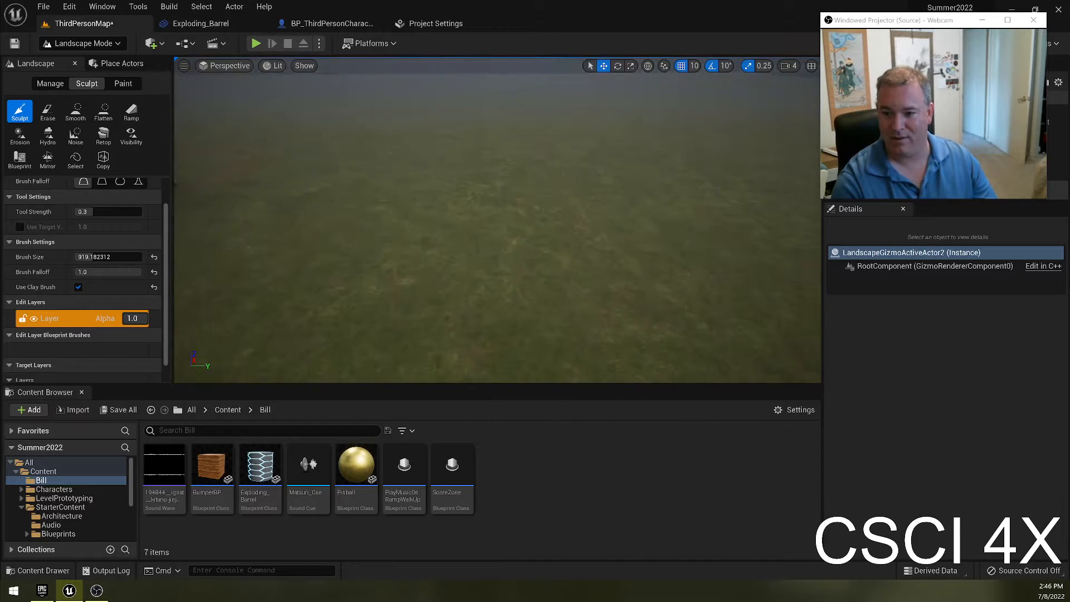
{"action": "mouse_move", "coordinate": [635, 241]}
{"action": "left_mouse_down"}
{"action": "mouse_move", "coordinate": [577, 223]}
{"action": "mouse_move", "coordinate": [663, 285]}
{"action": "mouse_move", "coordinate": [499, 226]}
{"action": "mouse_move", "coordinate": [307, 196]}
{"action": "left_mouse_up"}
{"action": "right_click_drag", "start_coordinate": [592, 140], "coordinate": [412, 134]}
{"action": "right_click_drag", "start_coordinate": [508, 200], "coordinate": [508, 235]}
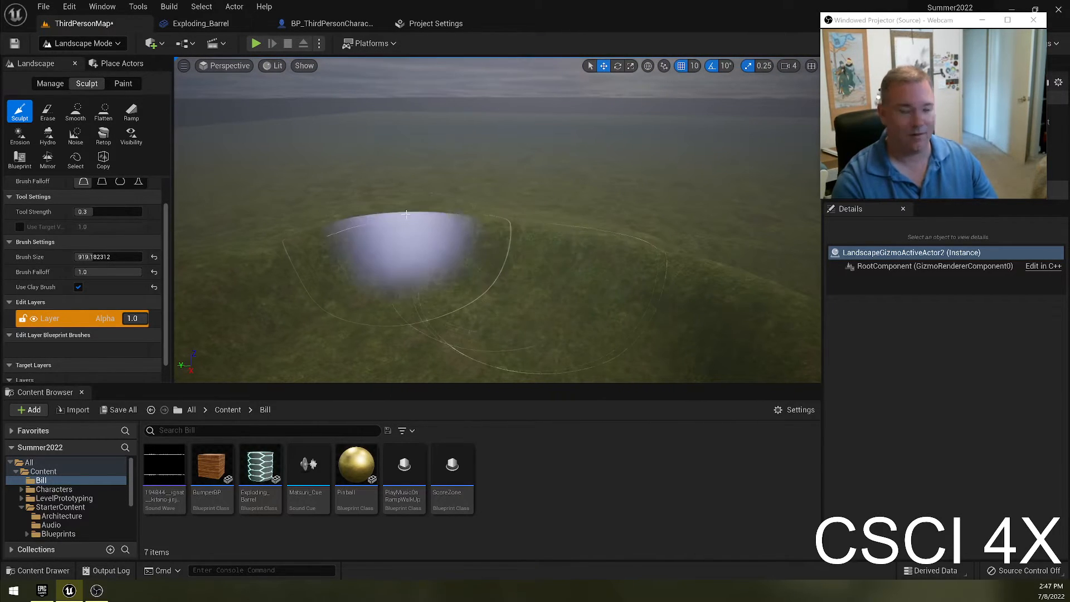
{"action": "mouse_move", "coordinate": [389, 250]}
{"action": "right_mouse_down"}
{"action": "mouse_move", "coordinate": [557, 263]}
{"action": "mouse_move", "coordinate": [457, 262]}
{"action": "right_mouse_up"}
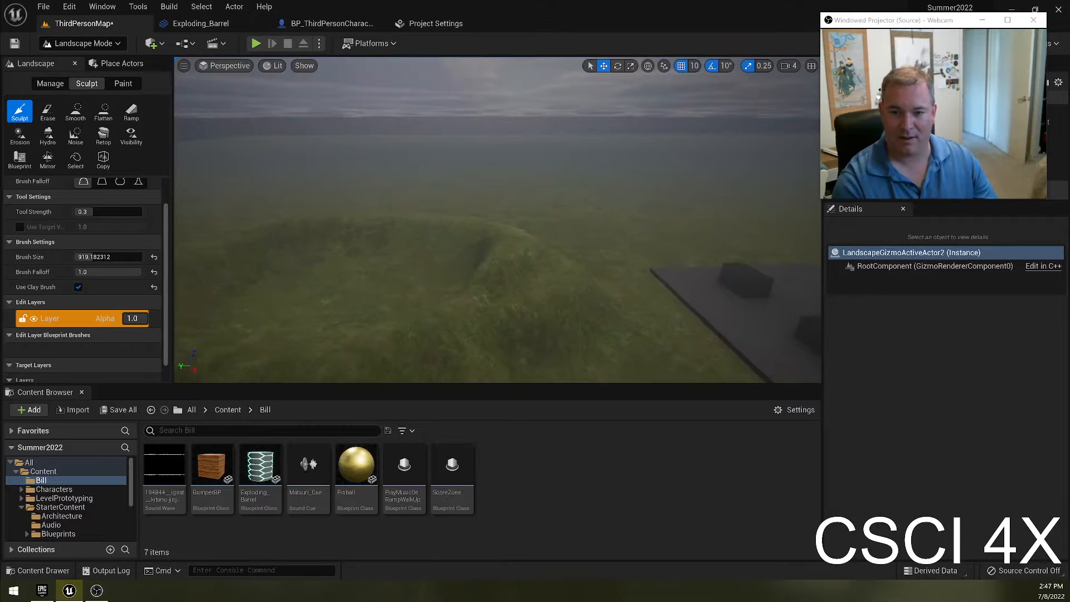
Step: Try the Hydro erosion tool on the crater-like terrain, and set up the Noise tool with strength 1.0 on open grass
{"action": "left_click", "coordinate": [48, 135]}
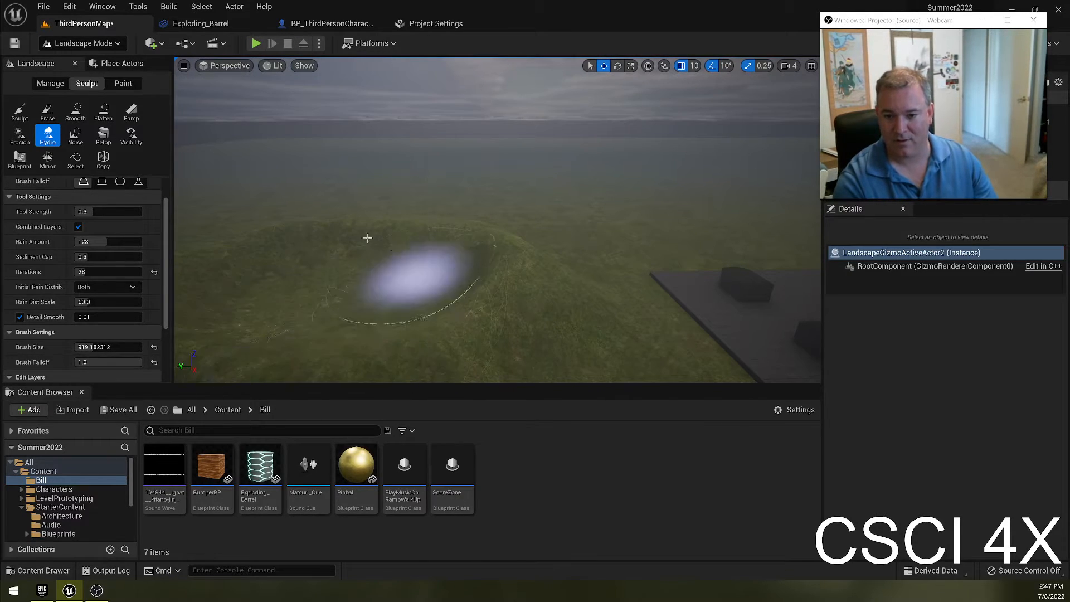
{"action": "mouse_move", "coordinate": [306, 283]}
{"action": "right_mouse_down"}
{"action": "mouse_move", "coordinate": [214, 295]}
{"action": "mouse_move", "coordinate": [254, 273]}
{"action": "right_mouse_up"}
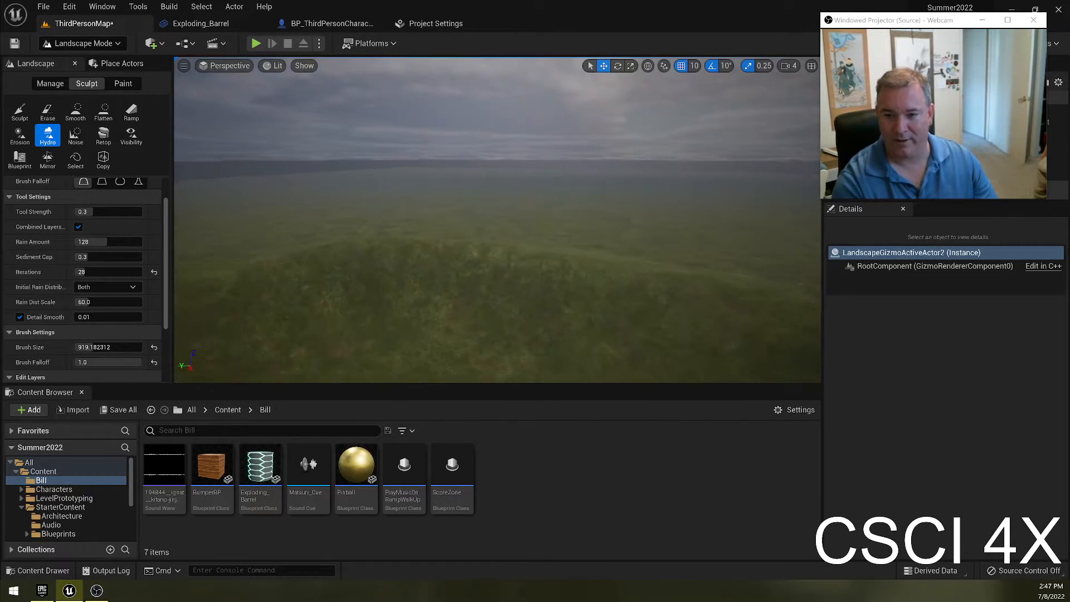
{"action": "left_click", "coordinate": [75, 134]}
{"action": "right_click_drag", "start_coordinate": [416, 146], "coordinate": [415, 212]}
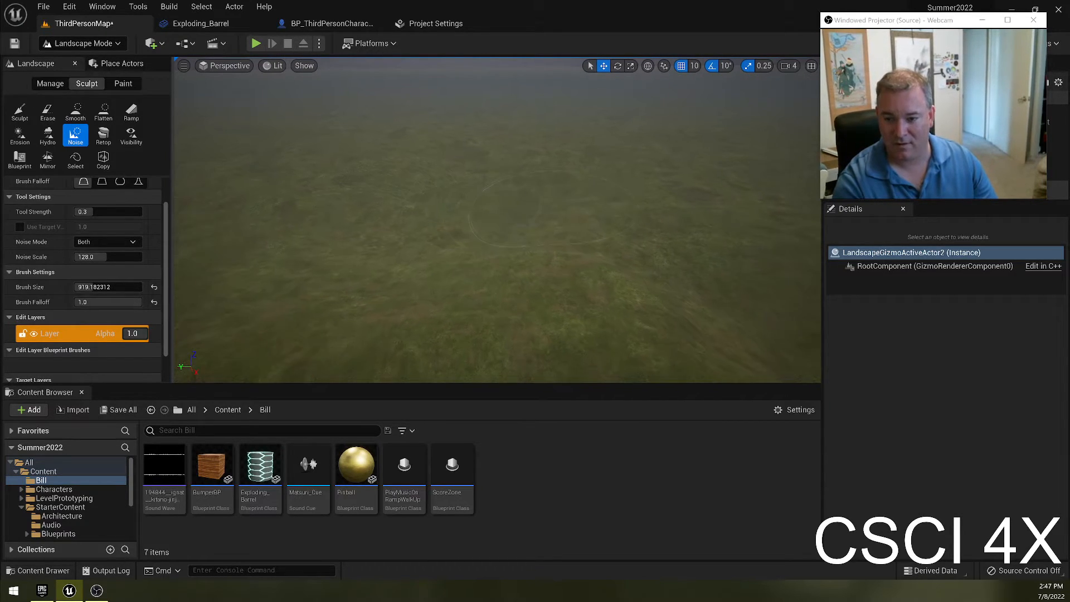
{"action": "right_click_drag", "start_coordinate": [549, 208], "coordinate": [560, 205]}
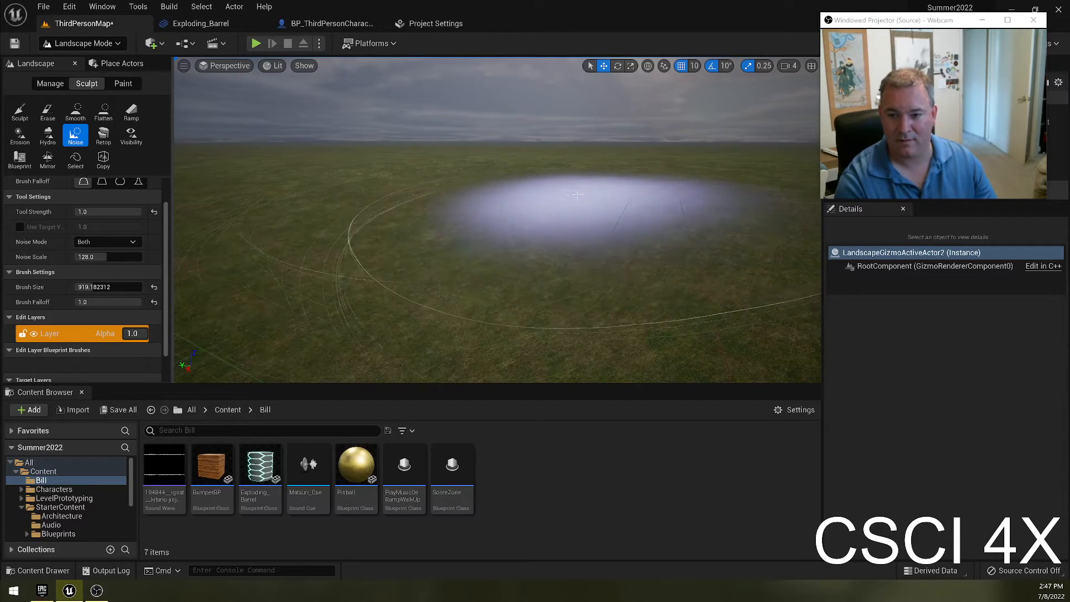
{"action": "right_click_drag", "start_coordinate": [535, 181], "coordinate": [533, 188]}
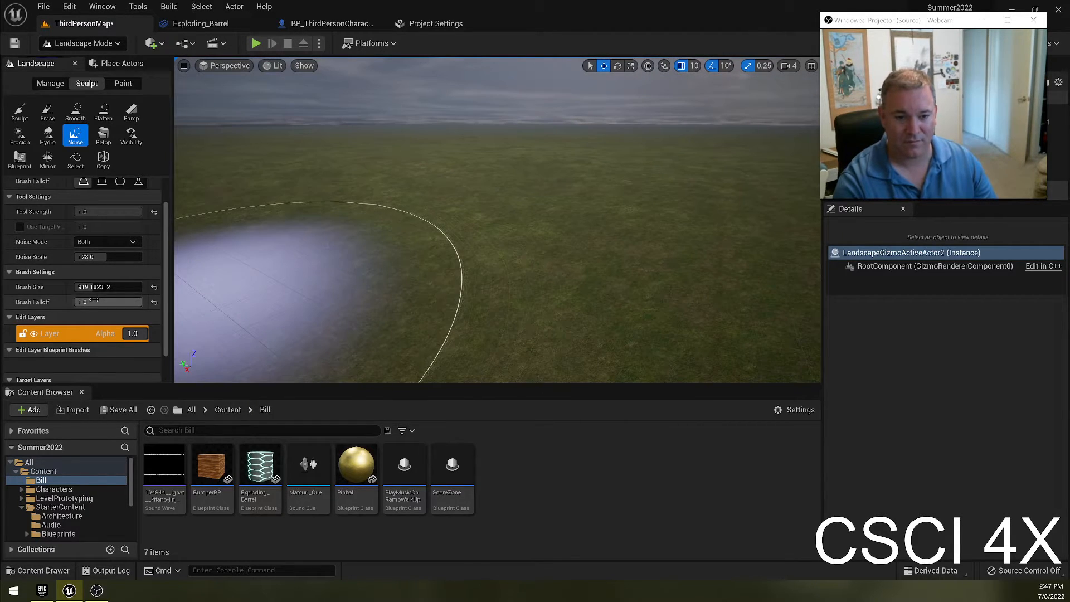
Step: Reset the noise brush to size 2048 and falloff 0.5, raise rugged mountains on the grass and undo the last stroke
{"action": "left_click", "coordinate": [154, 302]}
{"action": "left_click", "coordinate": [155, 287]}
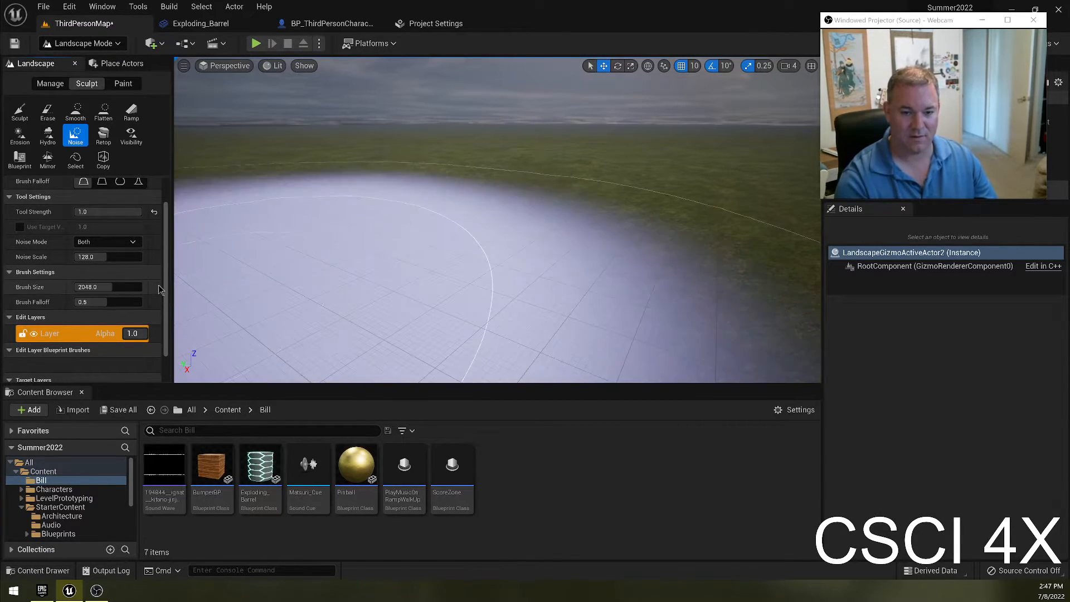
{"action": "left_click_drag", "start_coordinate": [479, 198], "coordinate": [506, 262]}
{"action": "mouse_move", "coordinate": [506, 262]}
{"action": "right_mouse_down"}
{"action": "mouse_move", "coordinate": [535, 278]}
{"action": "mouse_move", "coordinate": [524, 290]}
{"action": "mouse_move", "coordinate": [479, 267]}
{"action": "mouse_move", "coordinate": [199, 239]}
{"action": "right_mouse_up"}
{"action": "mouse_move", "coordinate": [554, 177]}
{"action": "left_mouse_down"}
{"action": "mouse_move", "coordinate": [574, 237]}
{"action": "mouse_move", "coordinate": [322, 328]}
{"action": "left_mouse_up"}
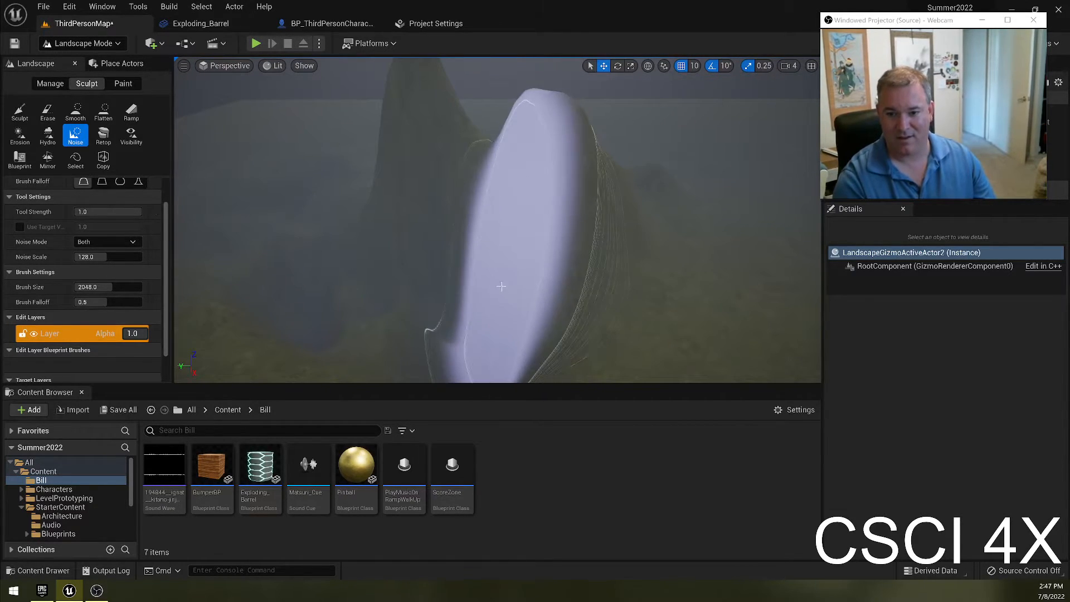
{"action": "key", "text": "ctrl+z"}
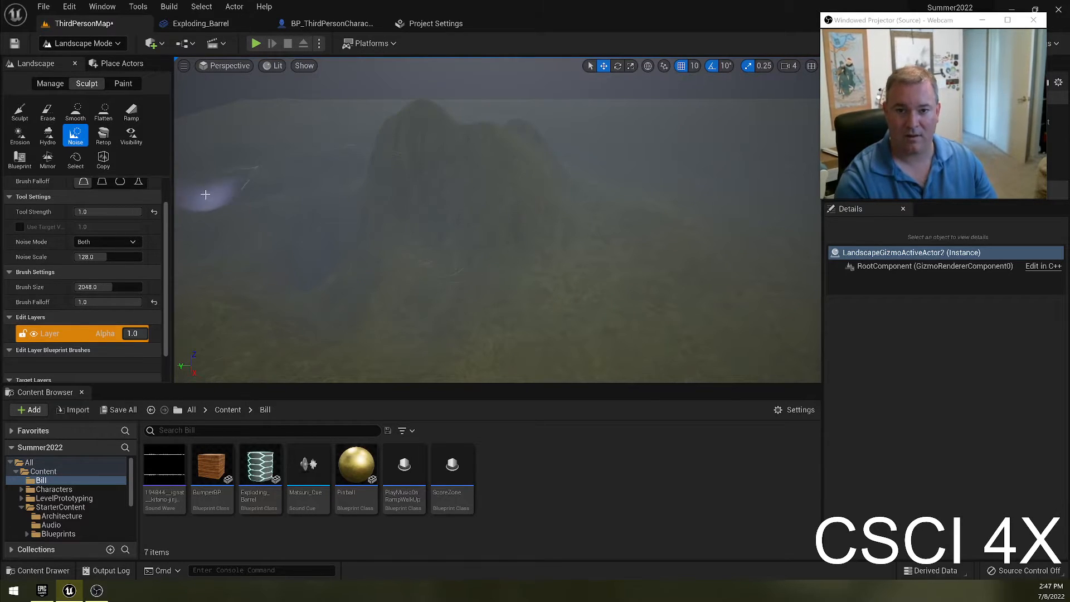
{"action": "left_click", "coordinate": [97, 44]}
{"action": "left_click", "coordinate": [84, 74]}
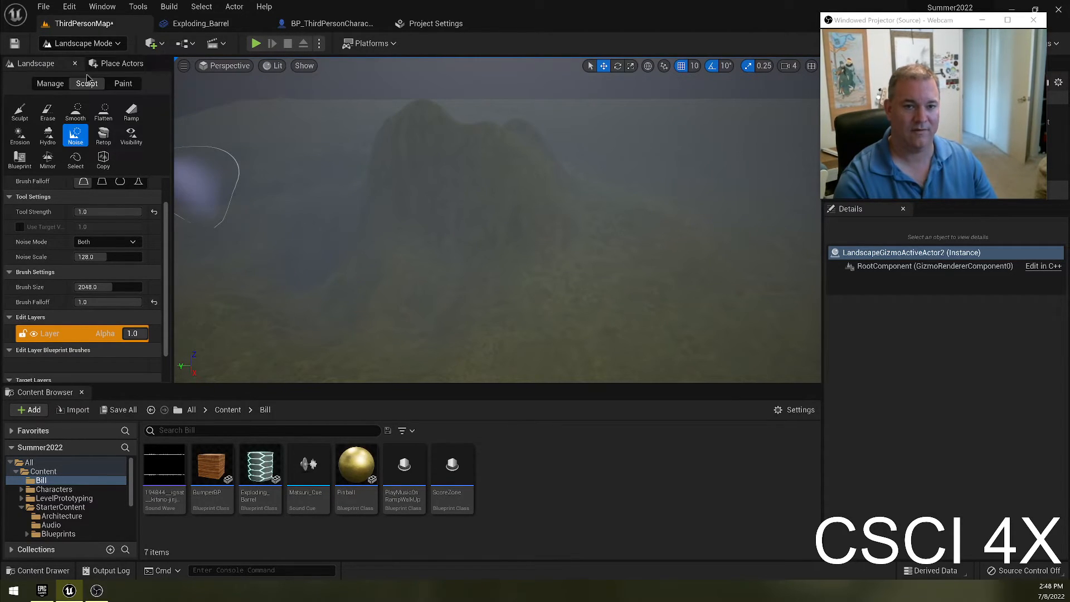
{"action": "scroll", "coordinate": [114, 237], "scroll_direction": "up", "scroll_amount": 2}
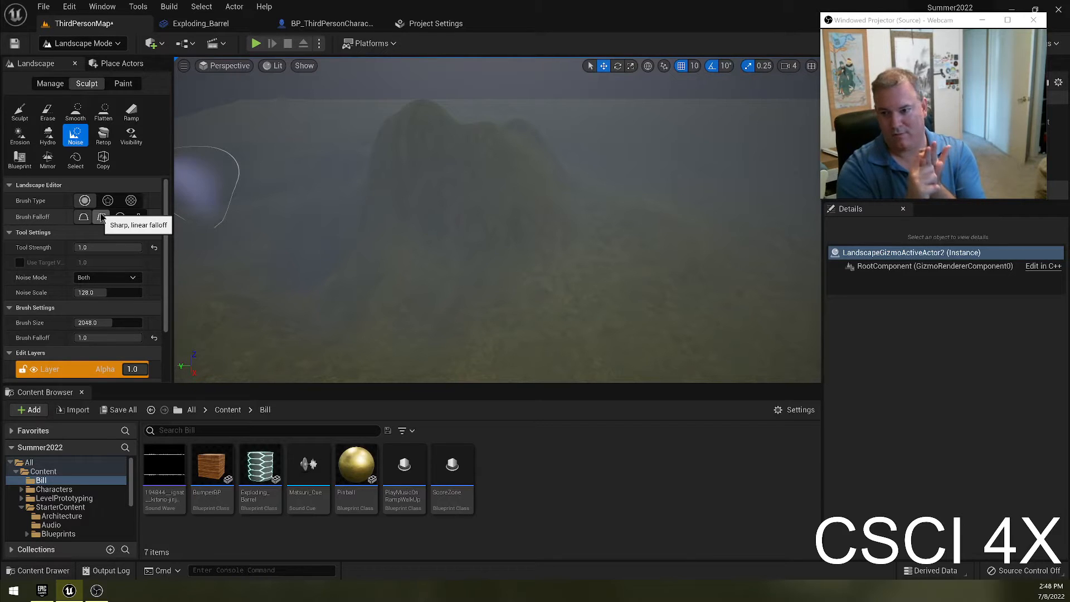
Step: Raise more uneven hills on the landscape surrounding the level with the Noise tool at brush size 2048 and falloff 1.0
{"action": "right_click_drag", "start_coordinate": [263, 179], "coordinate": [410, 268]}
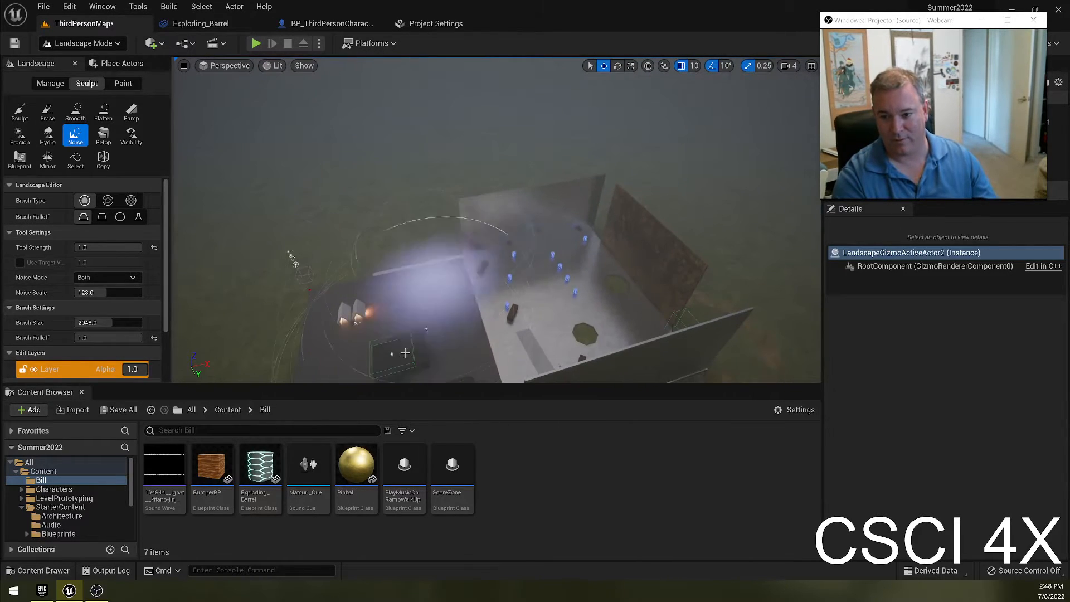
{"action": "right_click_drag", "start_coordinate": [411, 329], "coordinate": [278, 268]}
{"action": "right_click_drag", "start_coordinate": [384, 222], "coordinate": [365, 219]}
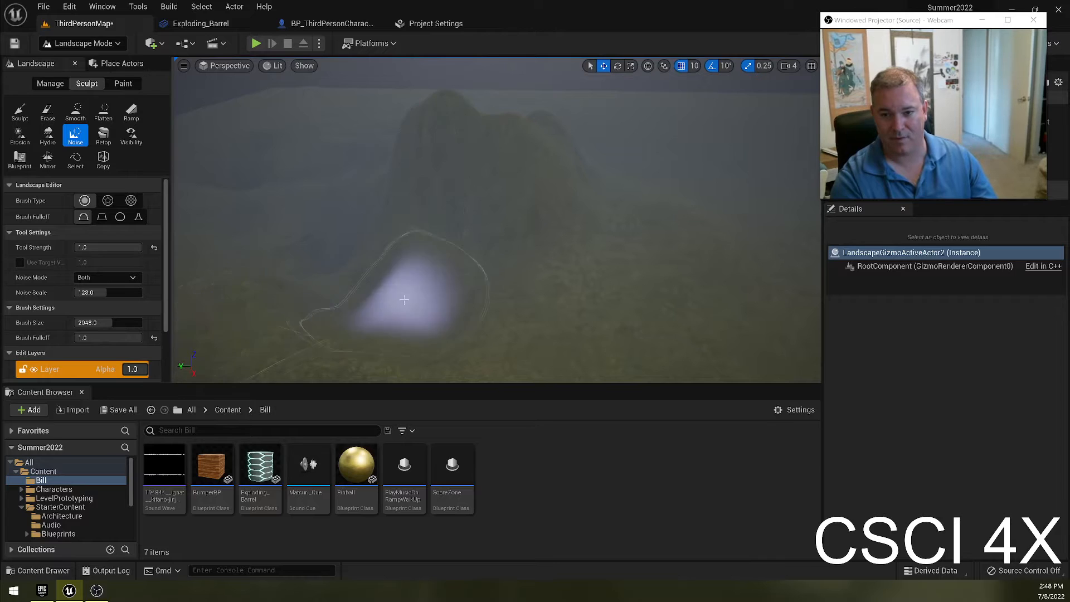
{"action": "right_click_drag", "start_coordinate": [406, 299], "coordinate": [329, 282]}
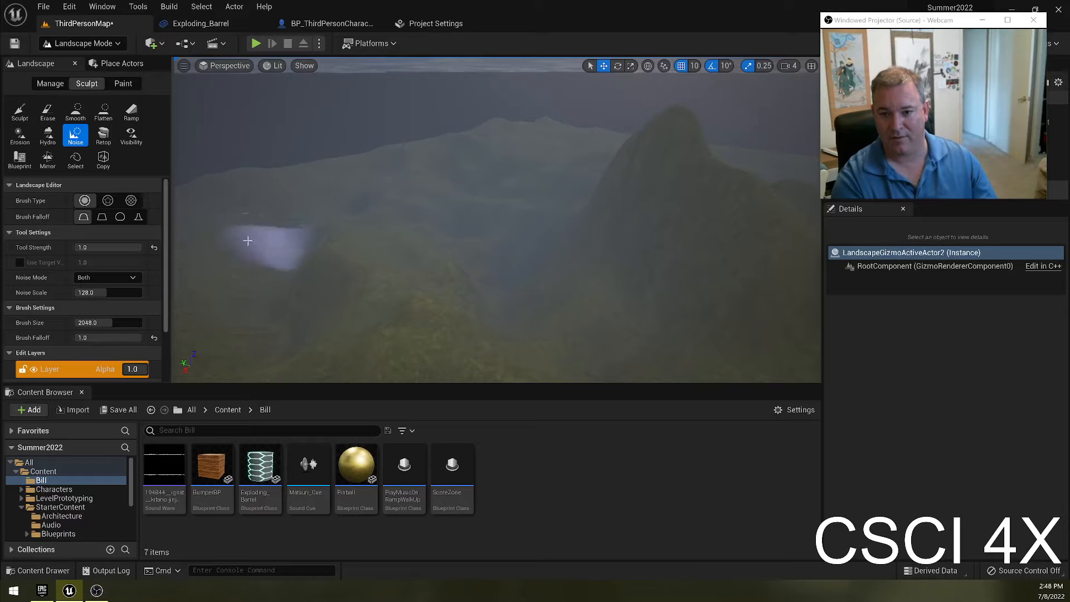
{"action": "right_click_drag", "start_coordinate": [475, 255], "coordinate": [390, 245]}
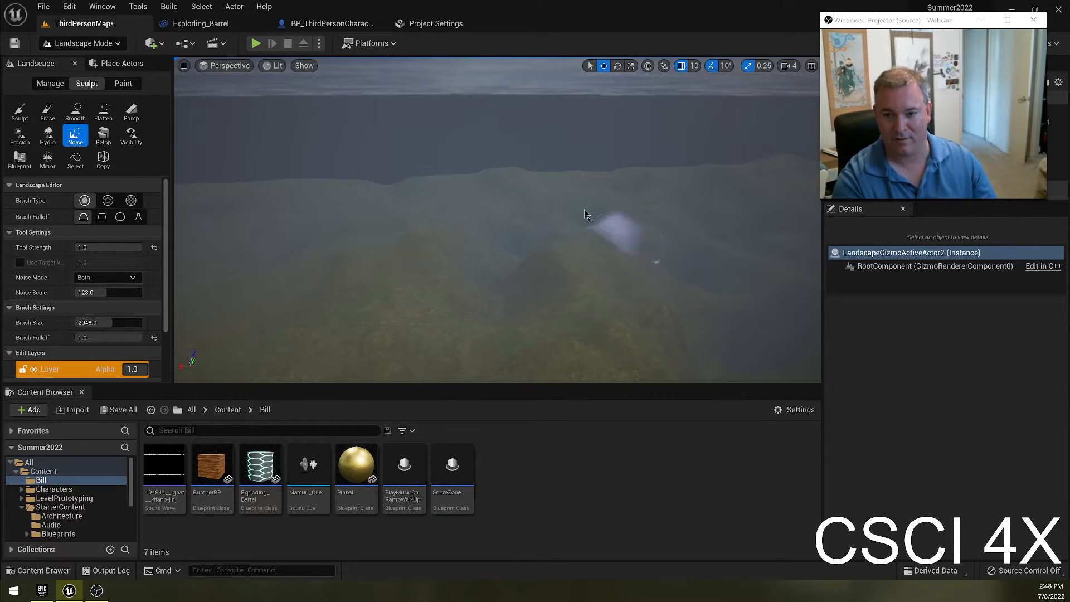
{"action": "right_click_drag", "start_coordinate": [607, 215], "coordinate": [478, 246]}
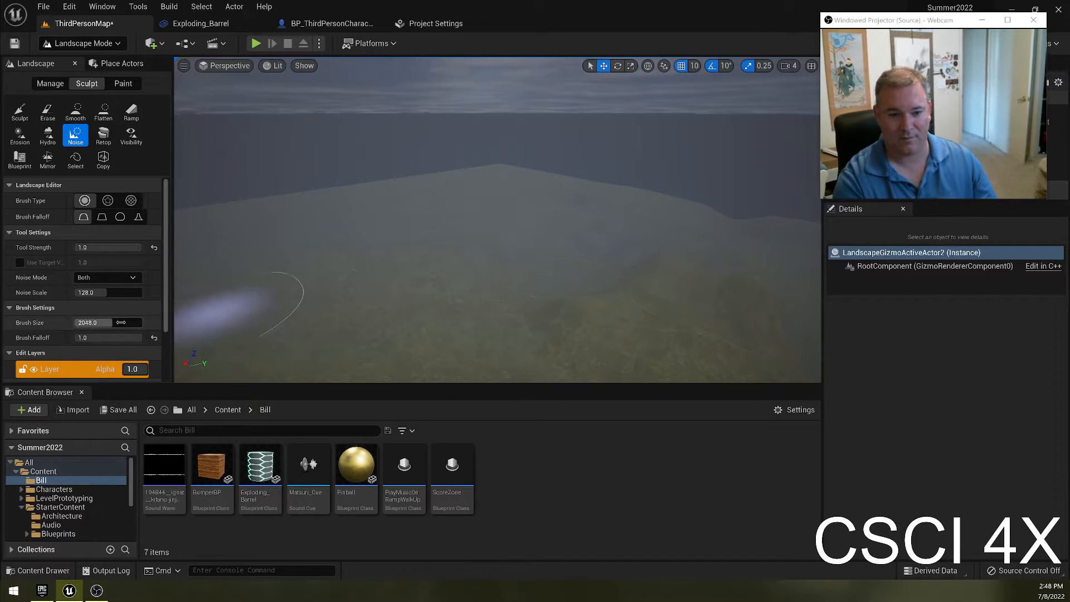
Step: Try roughening the distant terrain with the noise brush size at 8192, undoing the stroke
{"action": "left_click_drag", "start_coordinate": [118, 323], "coordinate": [161, 322]}
{"action": "mouse_move", "coordinate": [479, 234]}
{"action": "left_mouse_down"}
{"action": "mouse_move", "coordinate": [501, 168]}
{"action": "mouse_move", "coordinate": [628, 180]}
{"action": "mouse_move", "coordinate": [642, 208]}
{"action": "left_mouse_up"}
{"action": "key", "text": "ctrl+z"}
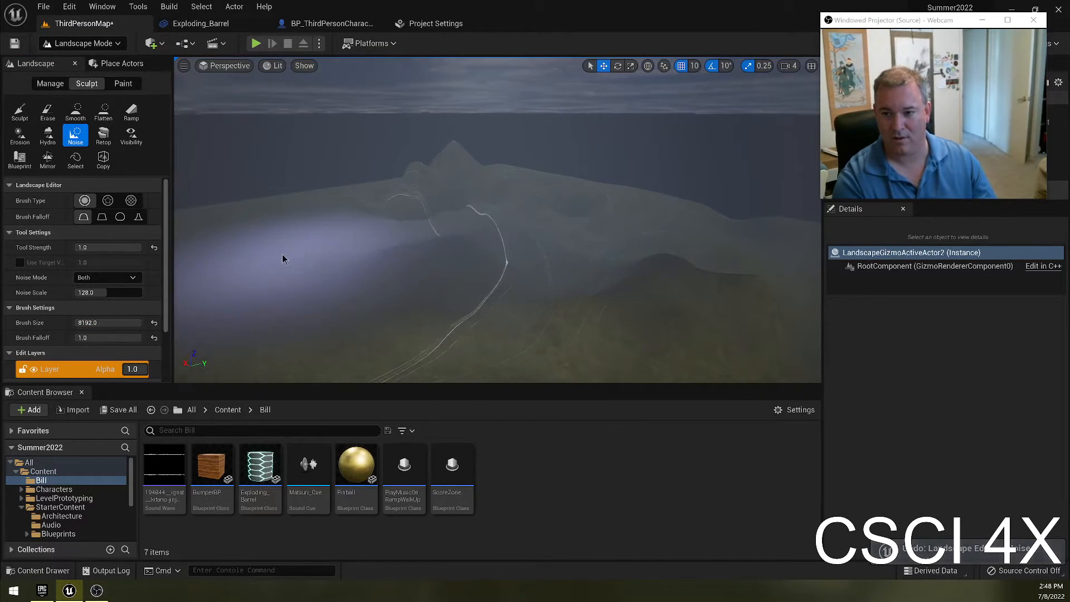
Step: Reset the noise brush size to 2048 and add further hills along the flat terrain beyond the walled arena
{"action": "left_click", "coordinate": [153, 323]}
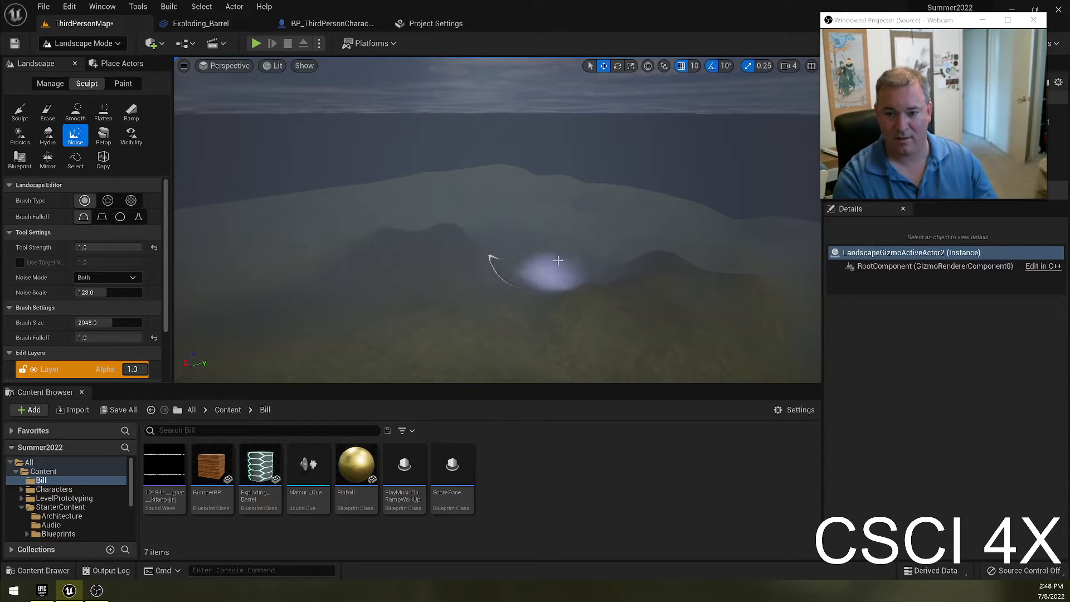
{"action": "right_click_drag", "start_coordinate": [212, 270], "coordinate": [178, 285]}
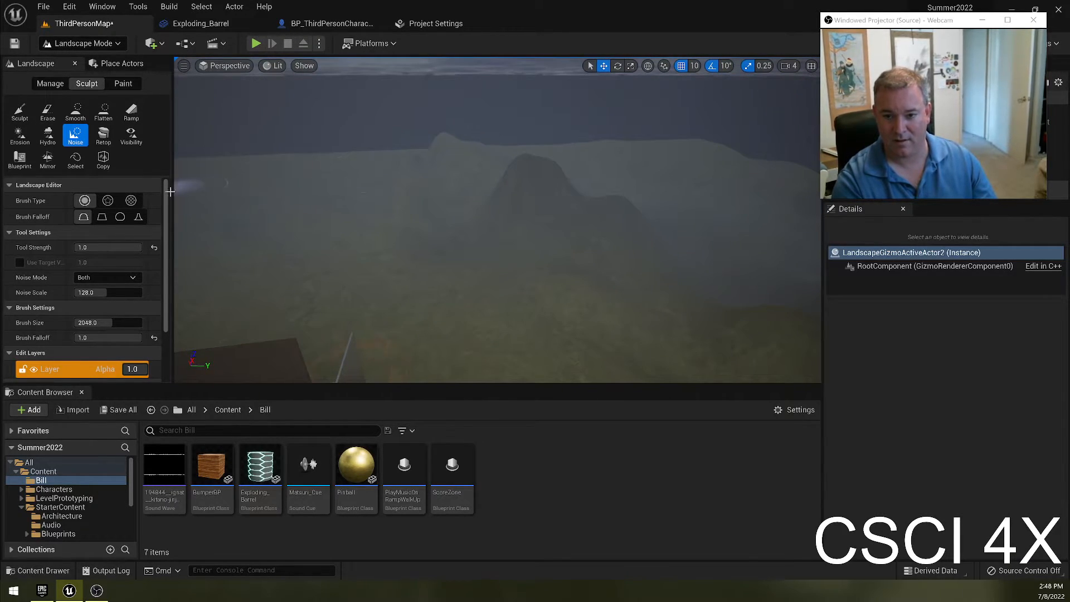
{"action": "right_click_drag", "start_coordinate": [170, 191], "coordinate": [474, 194]}
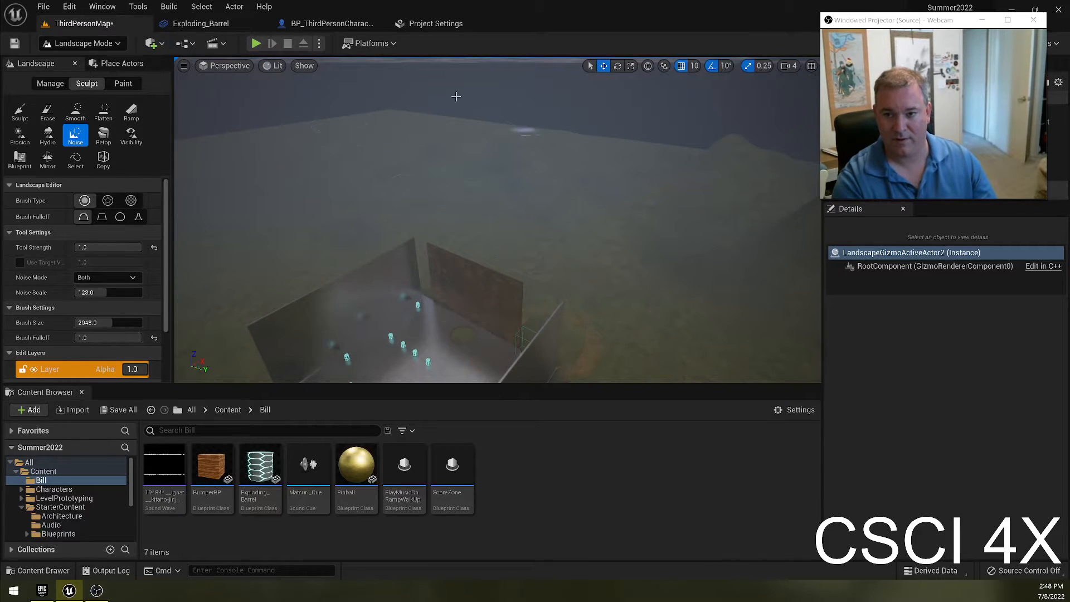
Step: Lower the grass around the funnel beside the arena wall with the Sculpt tool, undoing the last stroke
{"action": "mouse_move", "coordinate": [217, 190]}
{"action": "right_mouse_down"}
{"action": "mouse_move", "coordinate": [215, 248]}
{"action": "mouse_move", "coordinate": [139, 248]}
{"action": "right_mouse_up"}
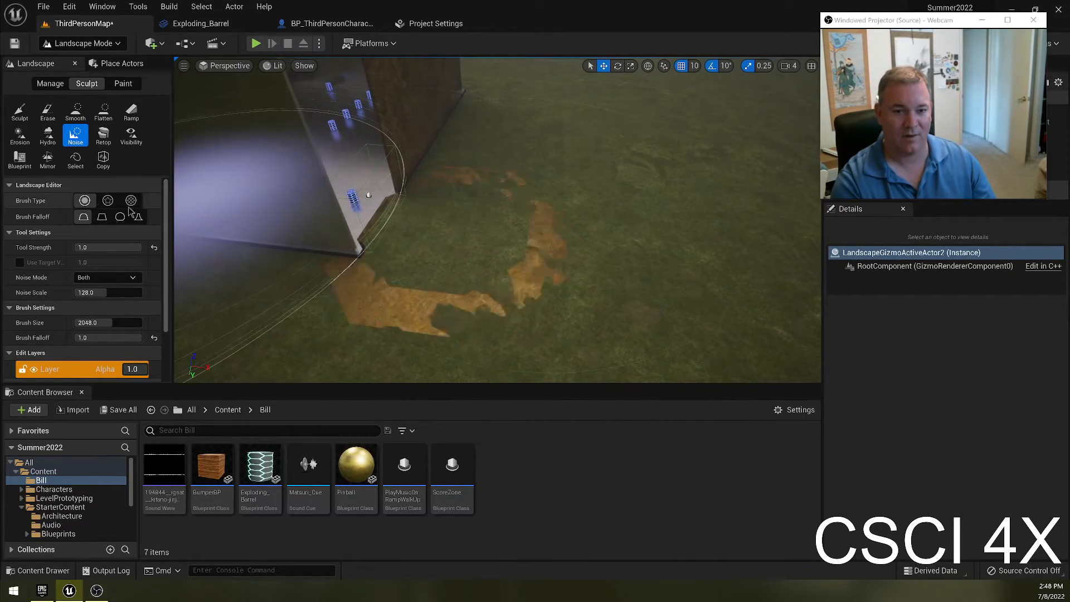
{"action": "left_click", "coordinate": [21, 113]}
{"action": "mouse_move", "coordinate": [557, 228]}
{"action": "left_mouse_down", "text": "shift"}
{"action": "mouse_move", "coordinate": [485, 195]}
{"action": "mouse_move", "coordinate": [424, 207]}
{"action": "left_mouse_up", "text": "shift"}
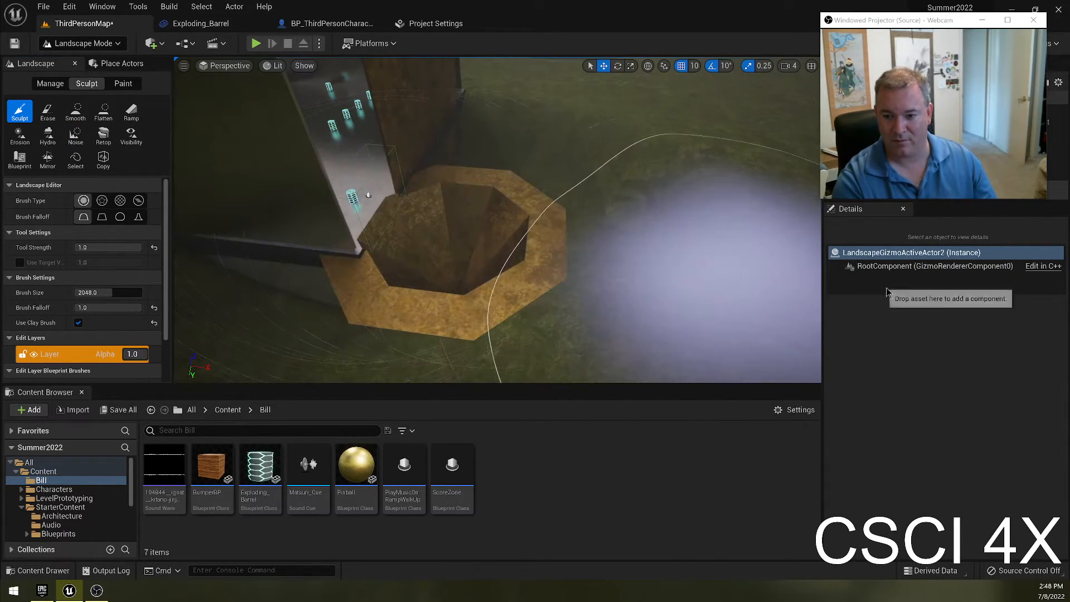
{"action": "key", "text": "ctrl+z"}
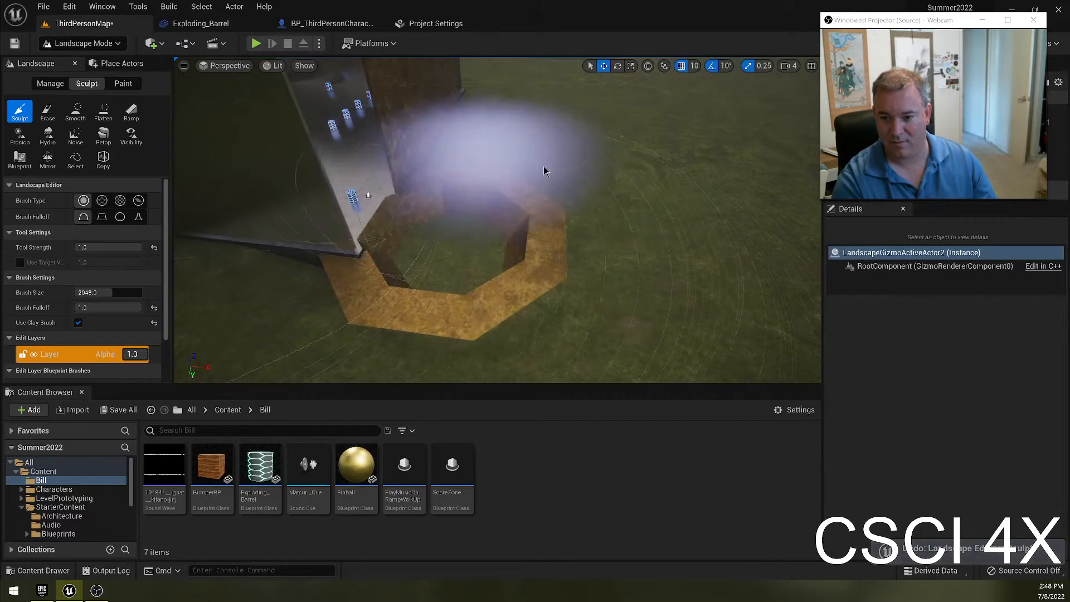
Step: Examine the holes in the arena floor and the lowered ground around the walls
{"action": "mouse_move", "coordinate": [707, 253]}
{"action": "right_mouse_down"}
{"action": "mouse_move", "coordinate": [649, 251]}
{"action": "mouse_move", "coordinate": [574, 226]}
{"action": "mouse_move", "coordinate": [630, 248]}
{"action": "right_mouse_up"}
{"action": "key", "text": "w"}
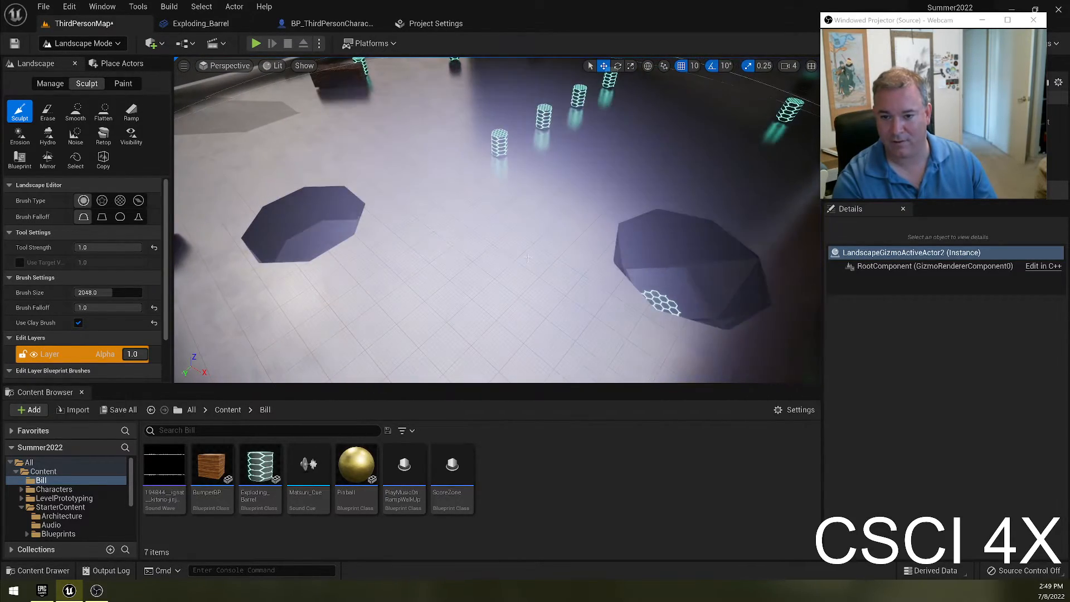
{"action": "right_click_drag", "start_coordinate": [780, 285], "coordinate": [810, 290]}
{"action": "key", "text": "w"}
{"action": "key", "text": "w"}
{"action": "key", "text": "s"}
{"action": "mouse_move", "coordinate": [473, 223]}
{"action": "right_mouse_down"}
{"action": "mouse_move", "coordinate": [465, 217]}
{"action": "mouse_move", "coordinate": [518, 204]}
{"action": "mouse_move", "coordinate": [552, 178]}
{"action": "mouse_move", "coordinate": [549, 204]}
{"action": "mouse_move", "coordinate": [551, 195]}
{"action": "right_mouse_up"}
{"action": "key", "text": "w"}
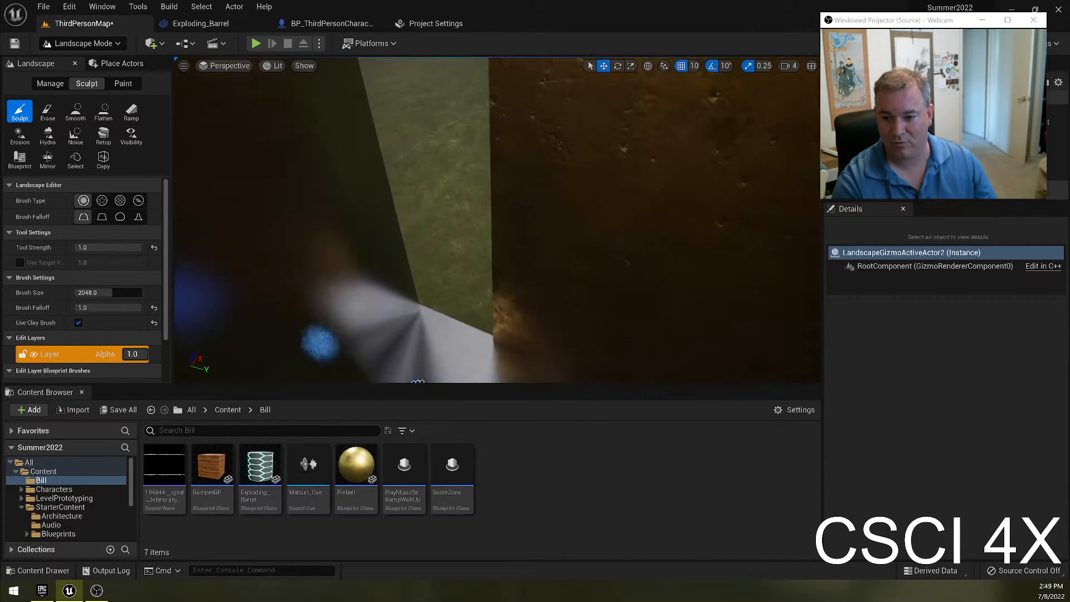
{"action": "right_click_drag", "start_coordinate": [502, 156], "coordinate": [657, 167]}
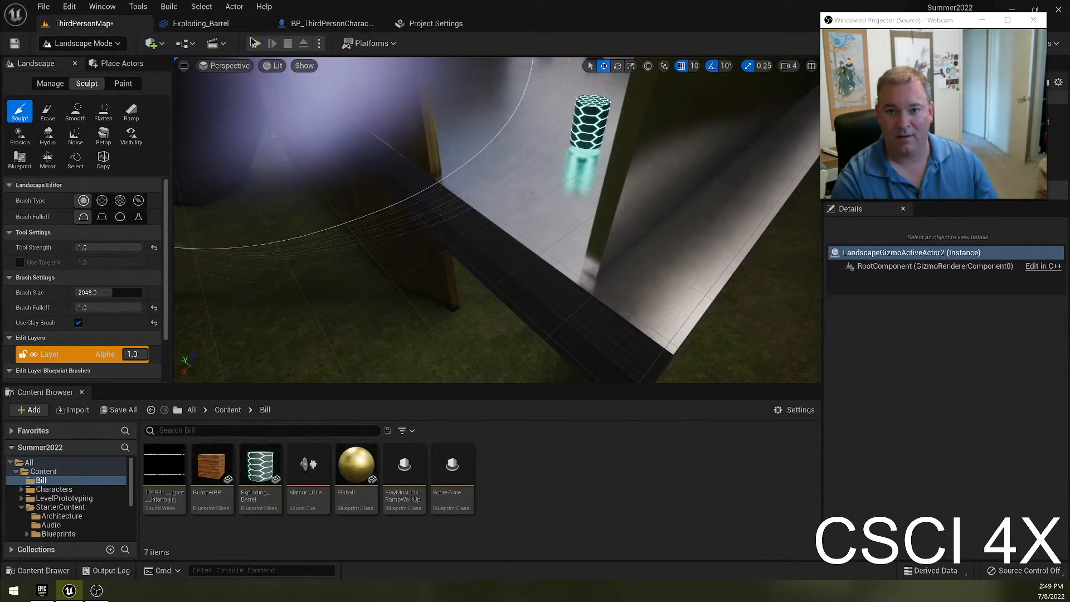
Step: Play-test the level, running the character into the pinball arena up to a hole in the floor
{"action": "left_click", "coordinate": [256, 43]}
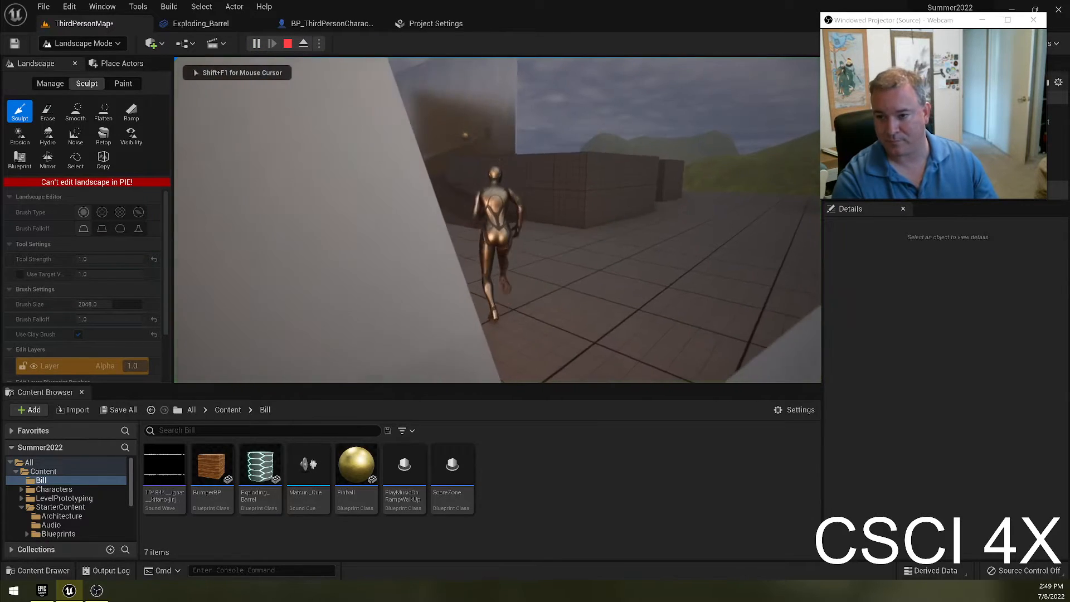
{"action": "key", "text": "w"}
{"action": "key", "text": "w"}
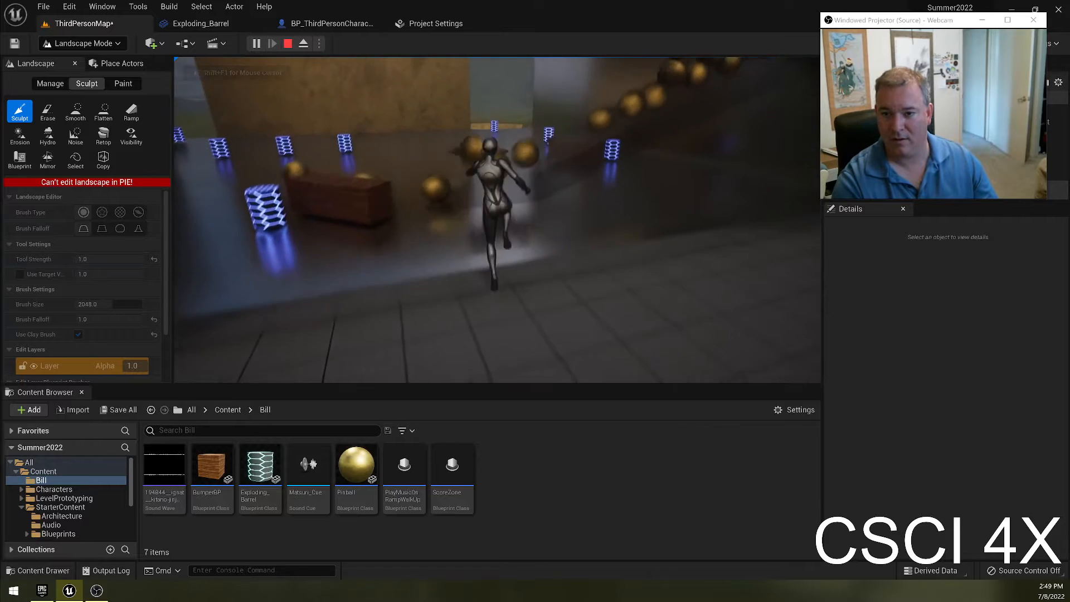
{"action": "key", "text": "w"}
{"action": "key", "text": "w"}
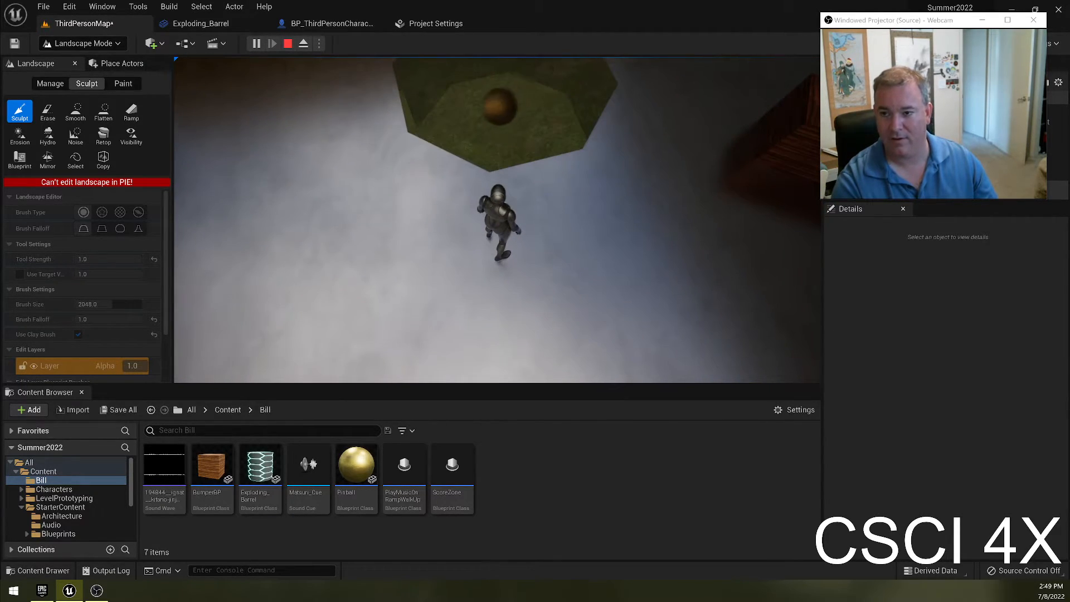
Step: Drop the character through the arena floor hole and chase the golden pinball across the grass underneath
{"action": "key", "text": "w"}
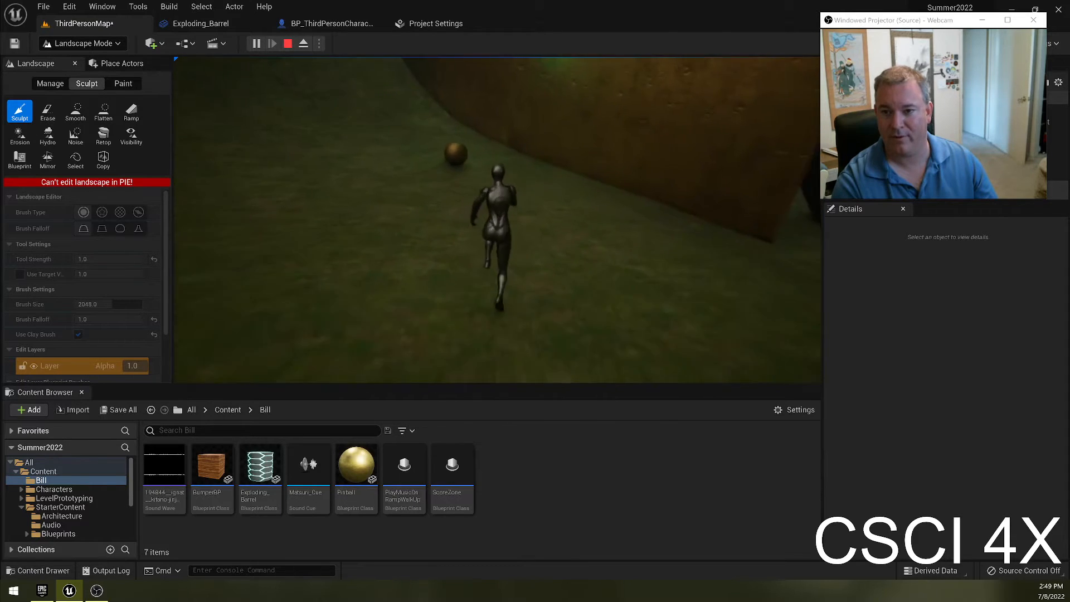
{"action": "key", "text": "w"}
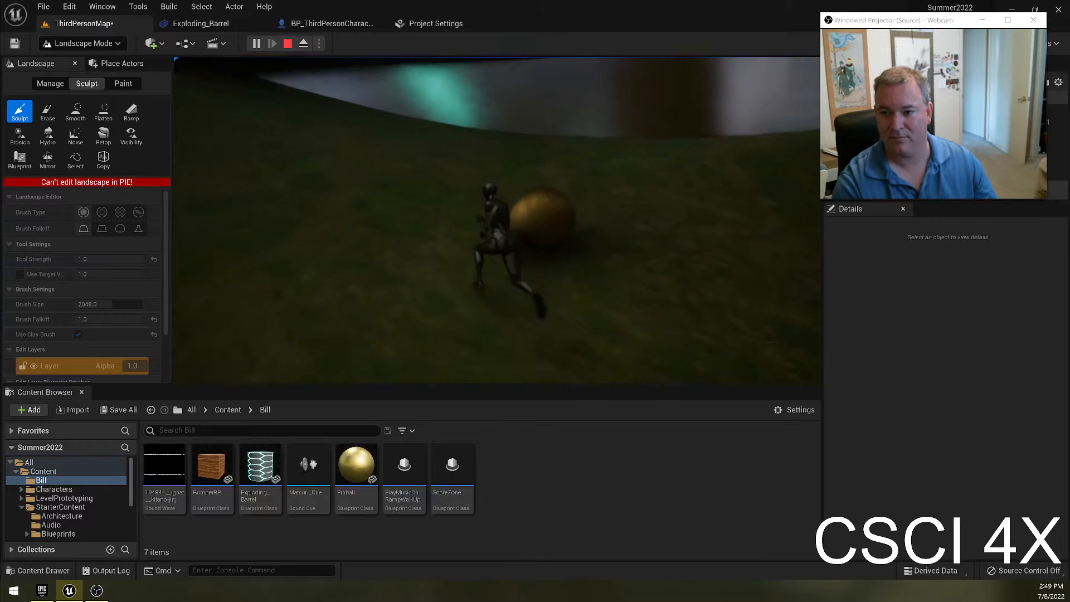
{"action": "key", "text": "s"}
{"action": "key", "text": "w"}
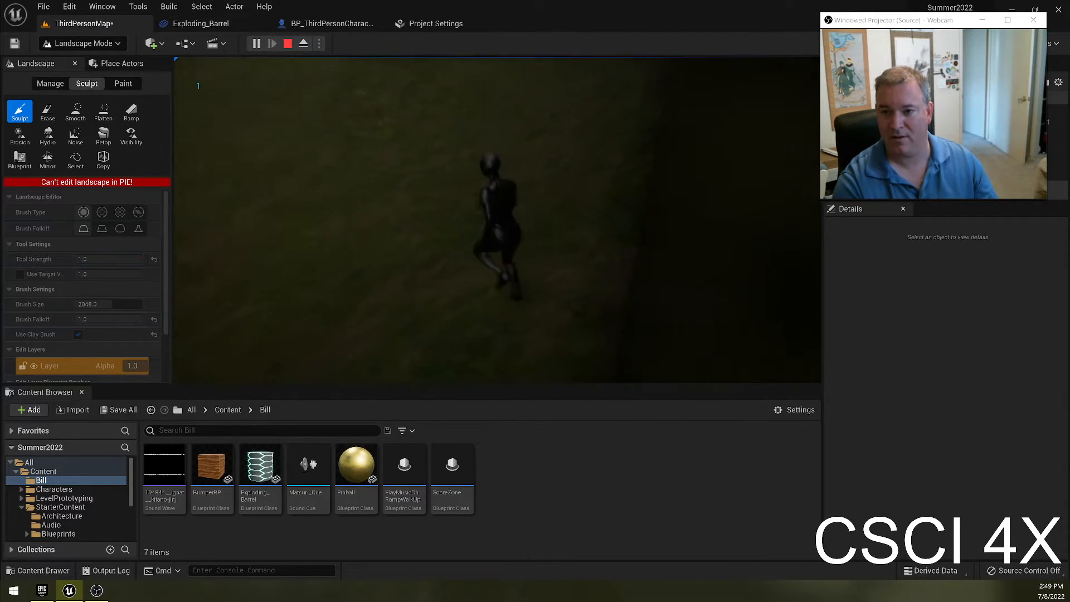
{"action": "key", "text": "w"}
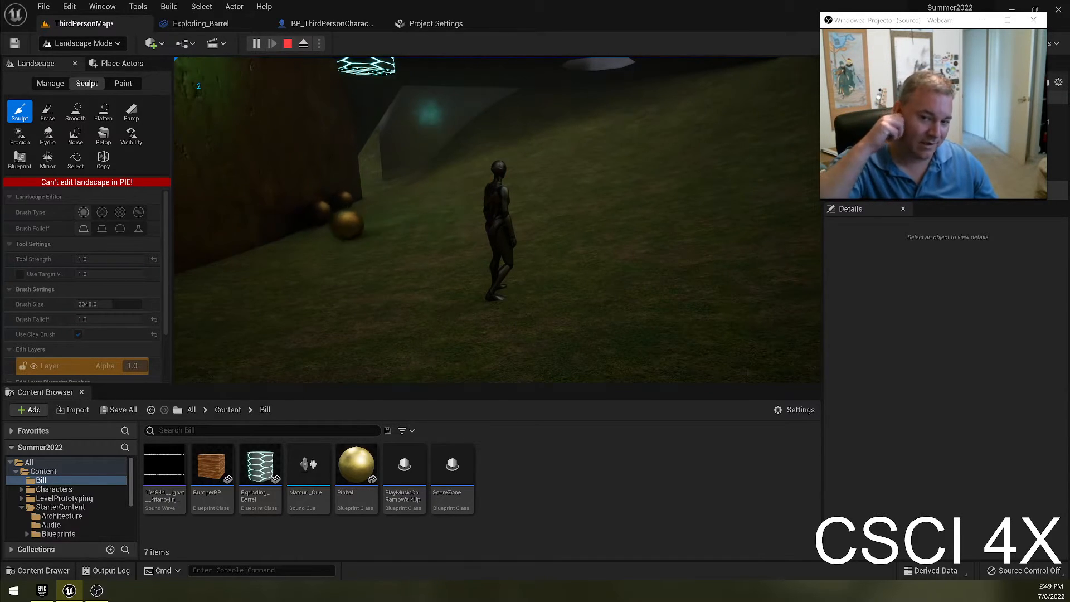
Step: Run the character around the walls beneath the arena past the pinballs and end the play-test
{"action": "key", "text": "d"}
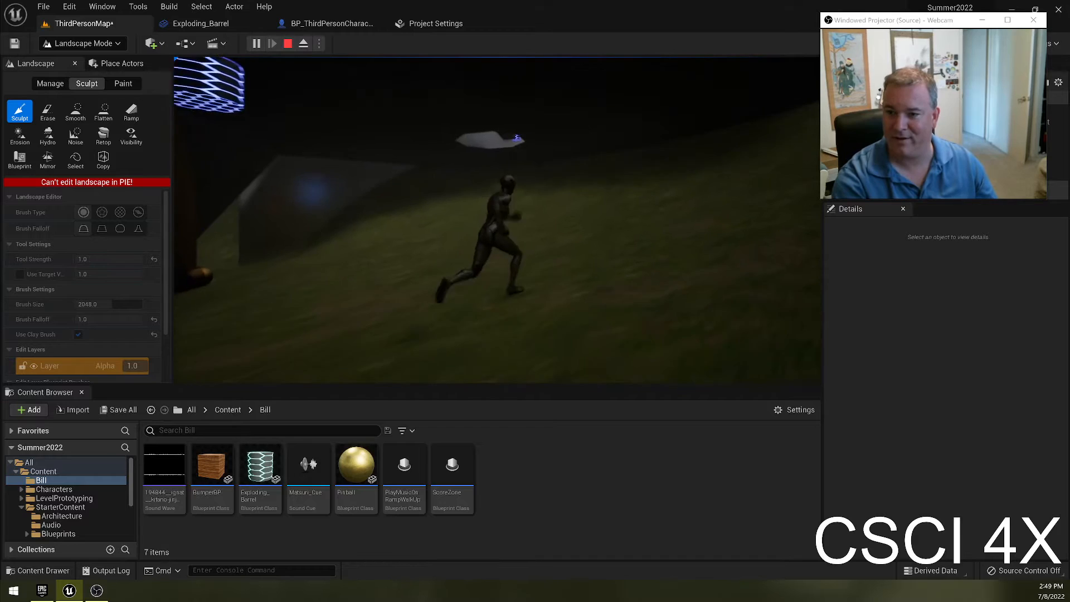
{"action": "key", "text": "w"}
{"action": "key", "text": "w"}
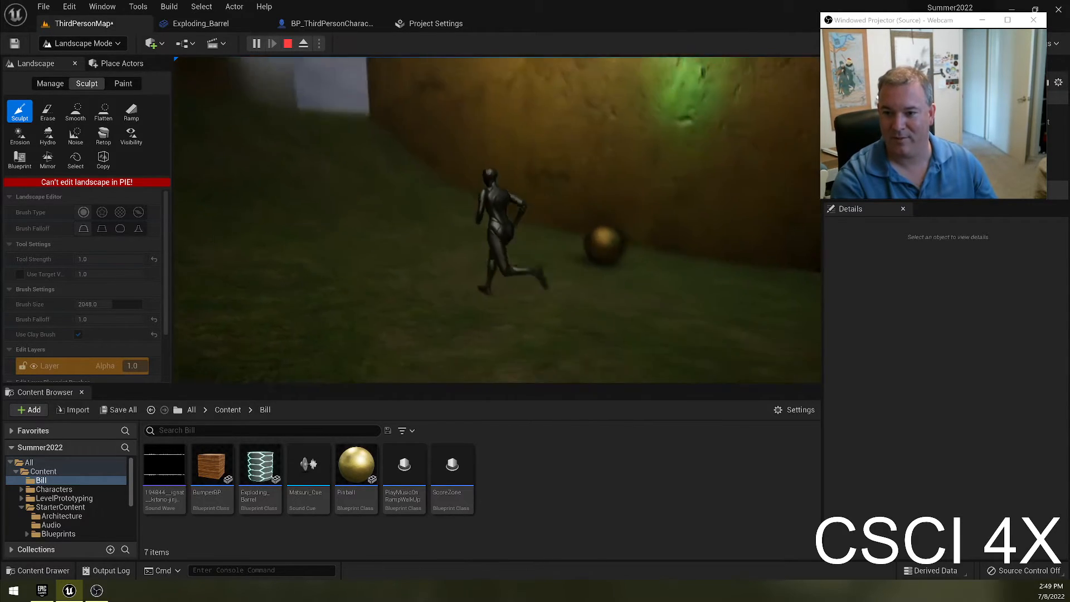
{"action": "key", "text": "w"}
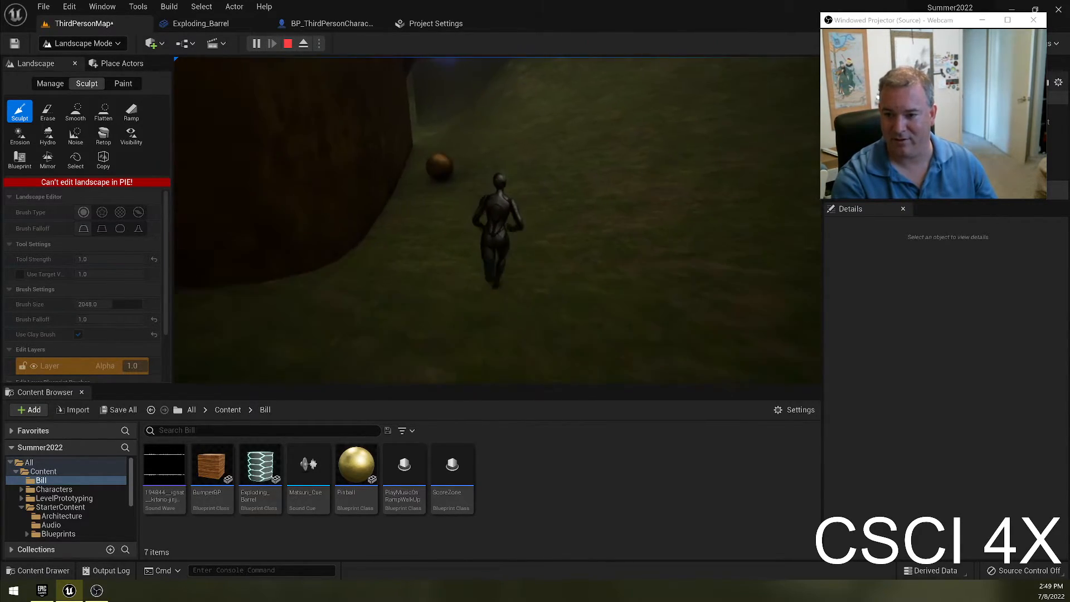
{"action": "key", "text": "w"}
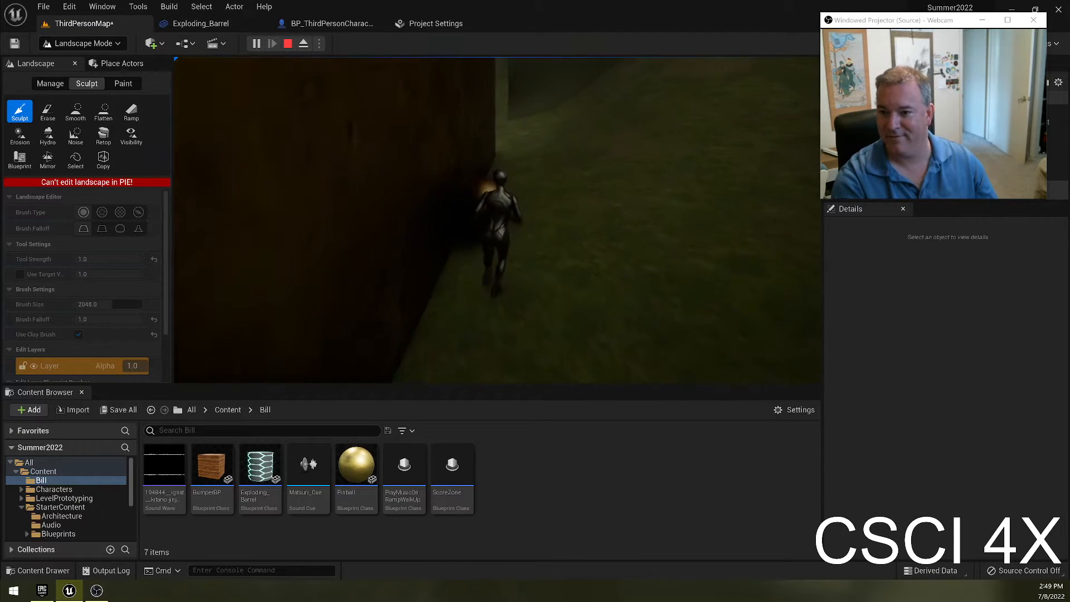
{"action": "key", "text": "w"}
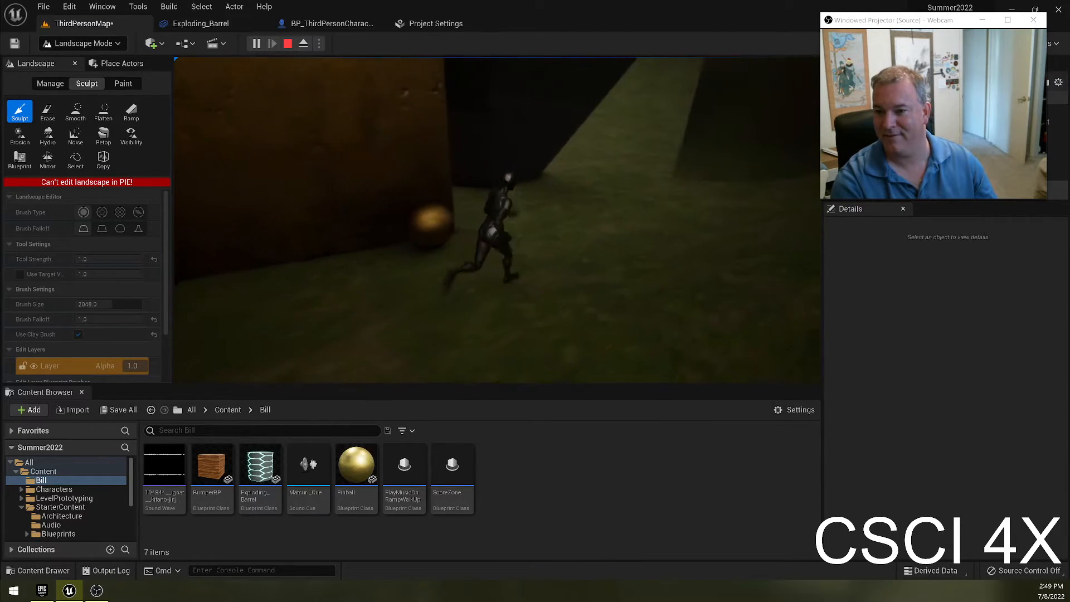
{"action": "key", "text": "w"}
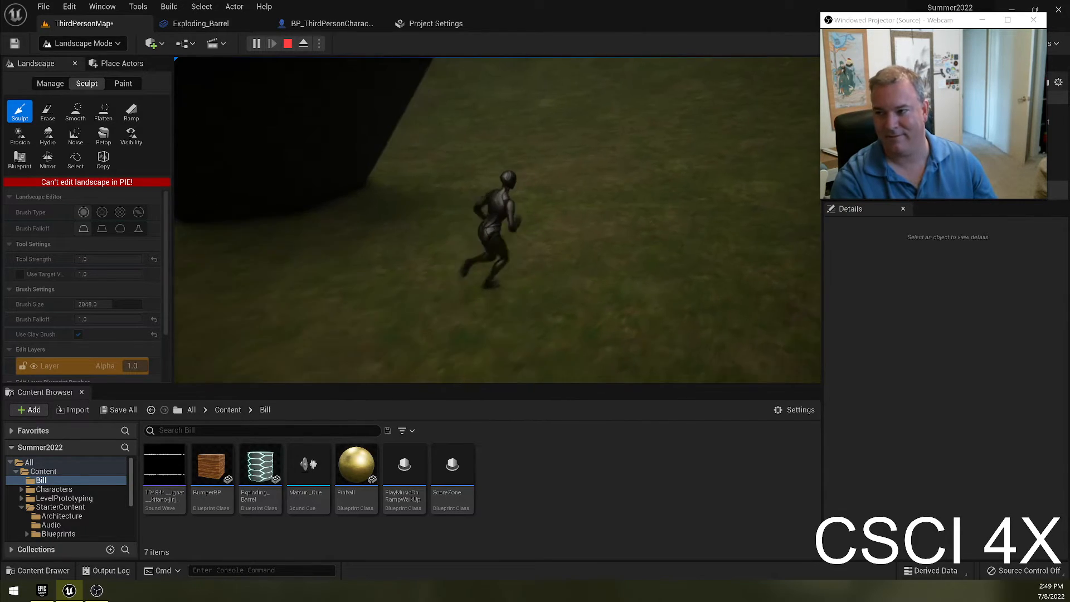
{"action": "key", "text": "w"}
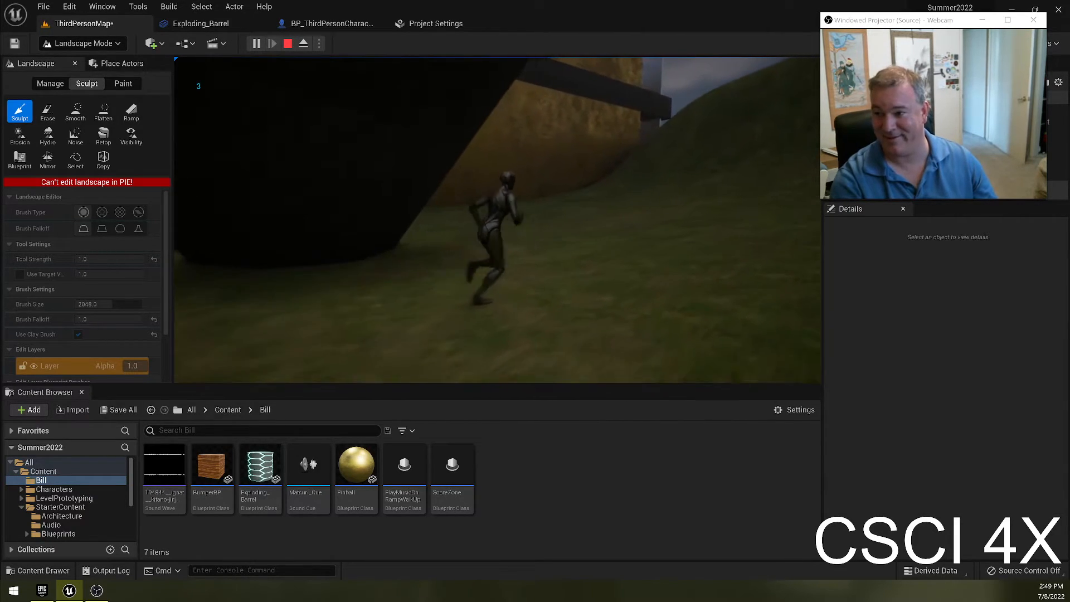
{"action": "key", "text": "Escape"}
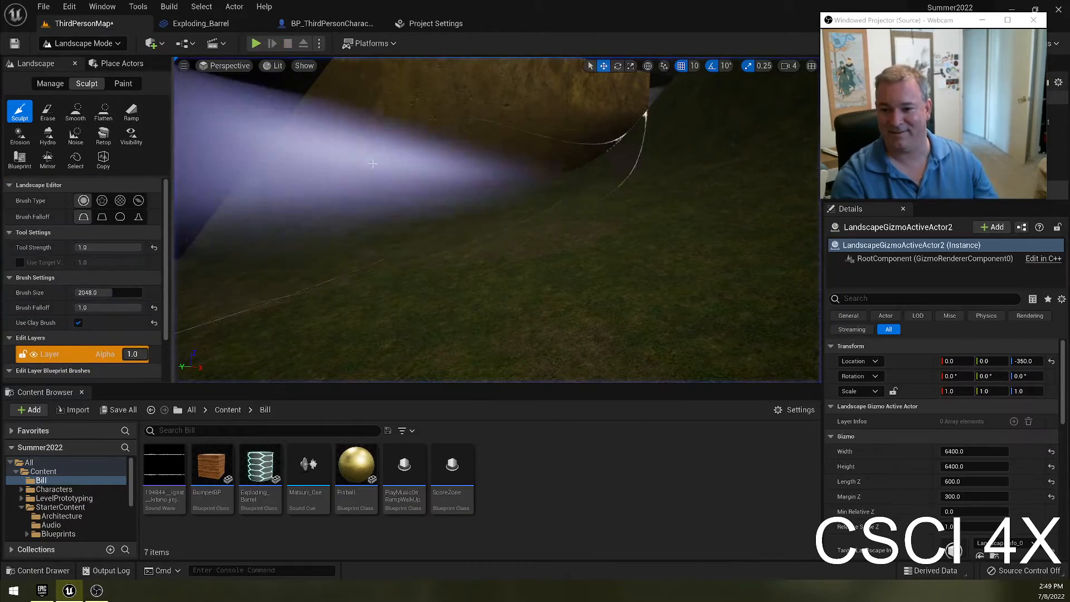
Step: Return to the pinball arena and save the ThirdPersonMap level
{"action": "key", "text": "w"}
{"action": "mouse_move", "coordinate": [497, 220]}
{"action": "right_mouse_down"}
{"action": "mouse_move", "coordinate": [474, 223]}
{"action": "mouse_move", "coordinate": [479, 237]}
{"action": "mouse_move", "coordinate": [646, 262]}
{"action": "right_mouse_up"}
{"action": "mouse_move", "coordinate": [479, 111]}
{"action": "right_mouse_down"}
{"action": "mouse_move", "coordinate": [496, 78]}
{"action": "mouse_move", "coordinate": [373, 81]}
{"action": "mouse_move", "coordinate": [446, 95]}
{"action": "right_mouse_up"}
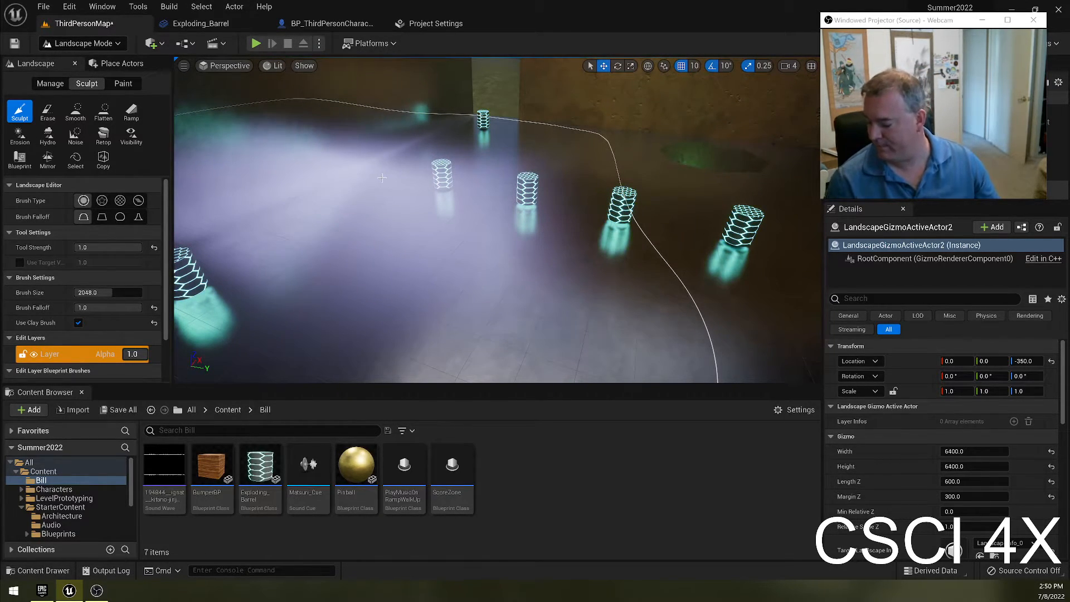
{"action": "mouse_move", "coordinate": [390, 189]}
{"action": "right_mouse_down"}
{"action": "mouse_move", "coordinate": [222, 168]}
{"action": "mouse_move", "coordinate": [234, 158]}
{"action": "mouse_move", "coordinate": [153, 195]}
{"action": "mouse_move", "coordinate": [97, 193]}
{"action": "right_mouse_up"}
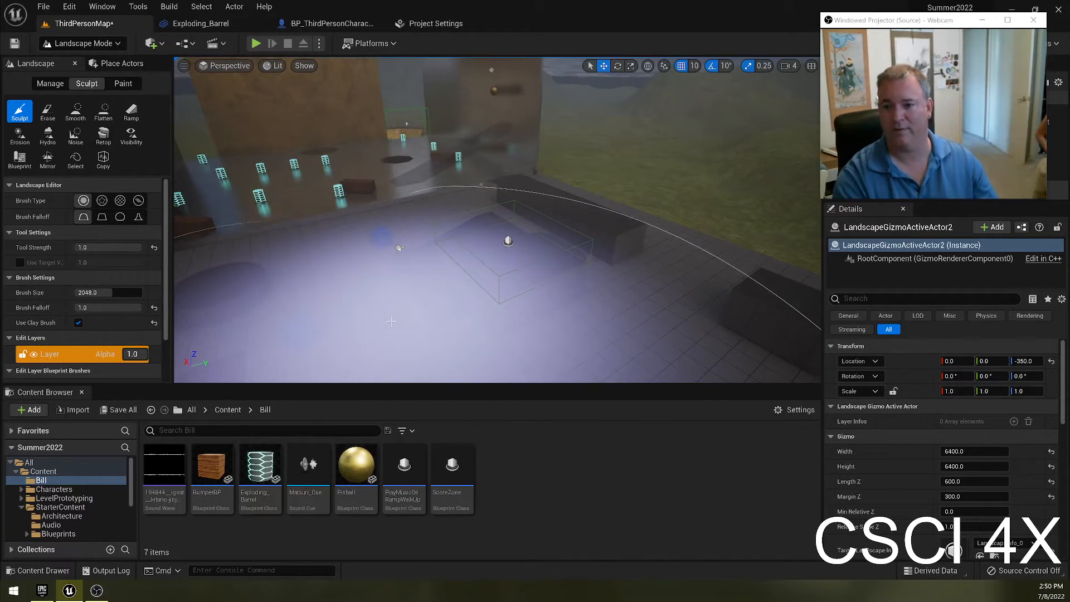
{"action": "right_click_drag", "start_coordinate": [385, 278], "coordinate": [348, 279]}
{"action": "mouse_move", "coordinate": [527, 178]}
{"action": "right_mouse_down"}
{"action": "mouse_move", "coordinate": [512, 206]}
{"action": "mouse_move", "coordinate": [528, 178]}
{"action": "right_mouse_up"}
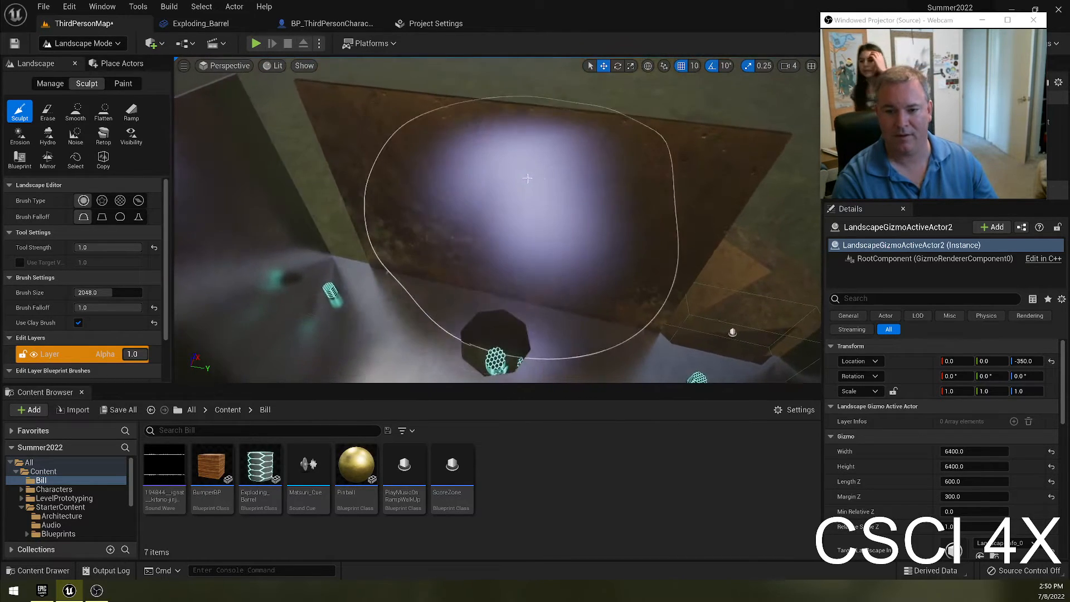
{"action": "key", "text": "ctrl+s"}
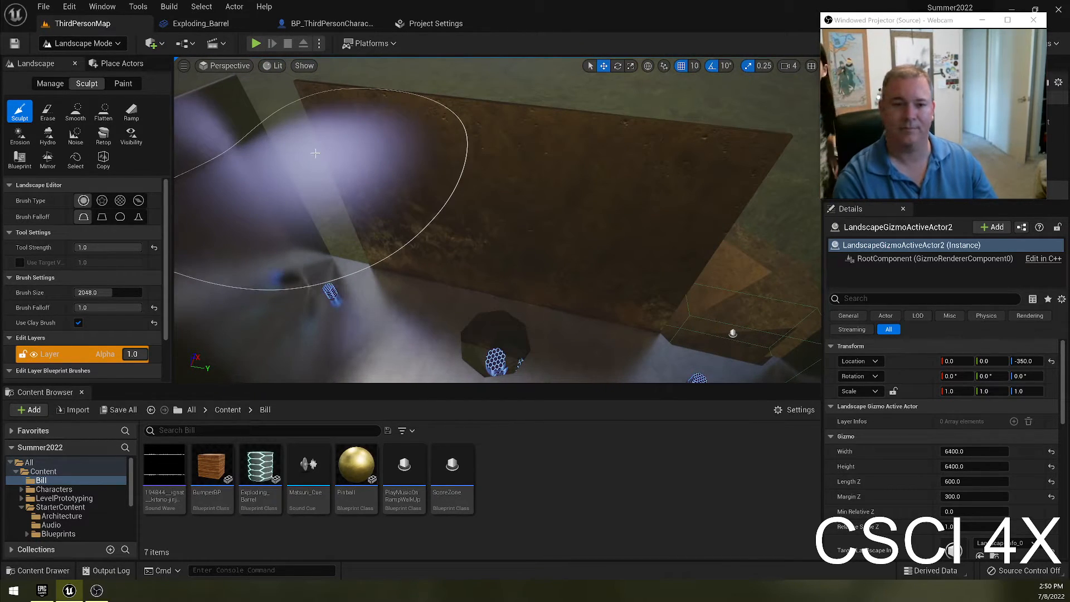
Step: Try to retopologize the large grassy hill beyond the arena with the Retopologize tool
{"action": "mouse_move", "coordinate": [290, 187]}
{"action": "right_mouse_down"}
{"action": "mouse_move", "coordinate": [390, 187]}
{"action": "mouse_move", "coordinate": [482, 112]}
{"action": "mouse_move", "coordinate": [480, 98]}
{"action": "mouse_move", "coordinate": [471, 136]}
{"action": "right_mouse_up"}
{"action": "key", "text": "w"}
{"action": "mouse_move", "coordinate": [468, 184]}
{"action": "left_mouse_down"}
{"action": "mouse_move", "coordinate": [534, 207]}
{"action": "mouse_move", "coordinate": [535, 186]}
{"action": "mouse_move", "coordinate": [508, 174]}
{"action": "mouse_move", "coordinate": [555, 211]}
{"action": "mouse_move", "coordinate": [628, 192]}
{"action": "left_mouse_up"}
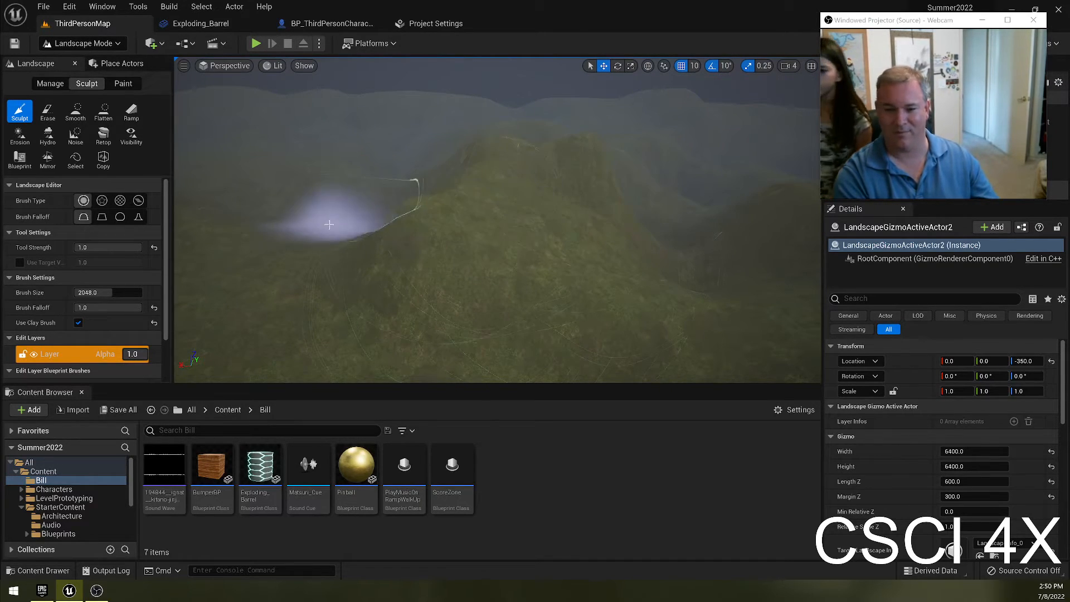
{"action": "left_click", "coordinate": [104, 135]}
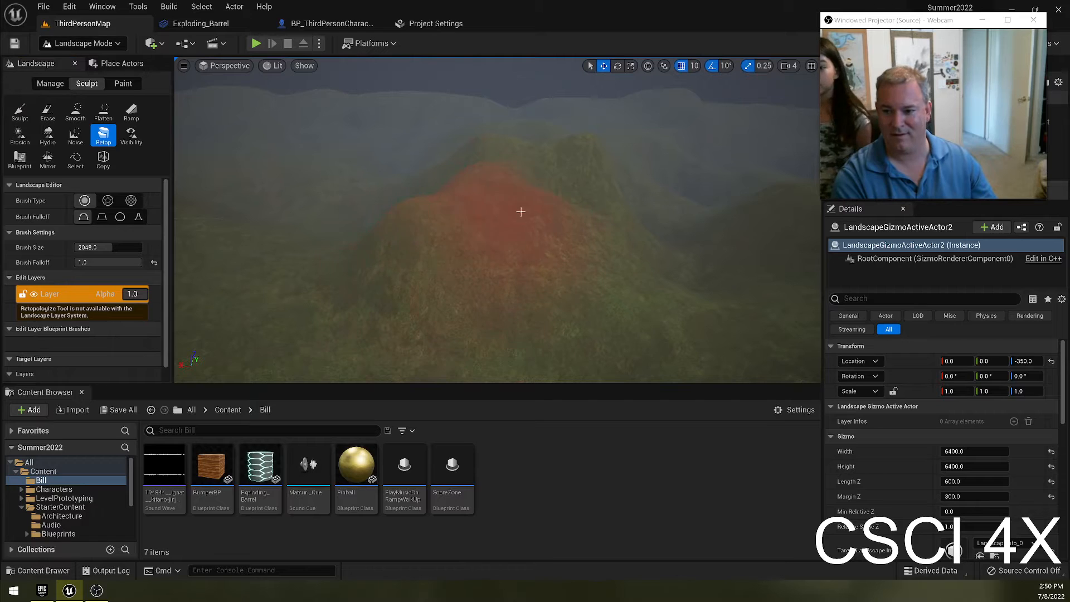
{"action": "left_click", "coordinate": [509, 210]}
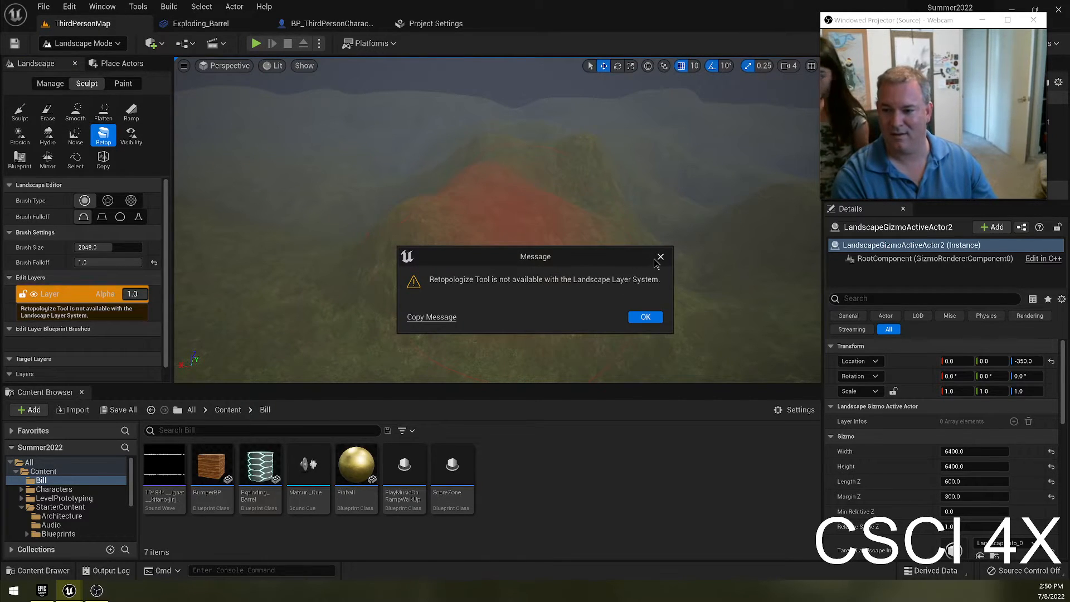
{"action": "left_click", "coordinate": [659, 258]}
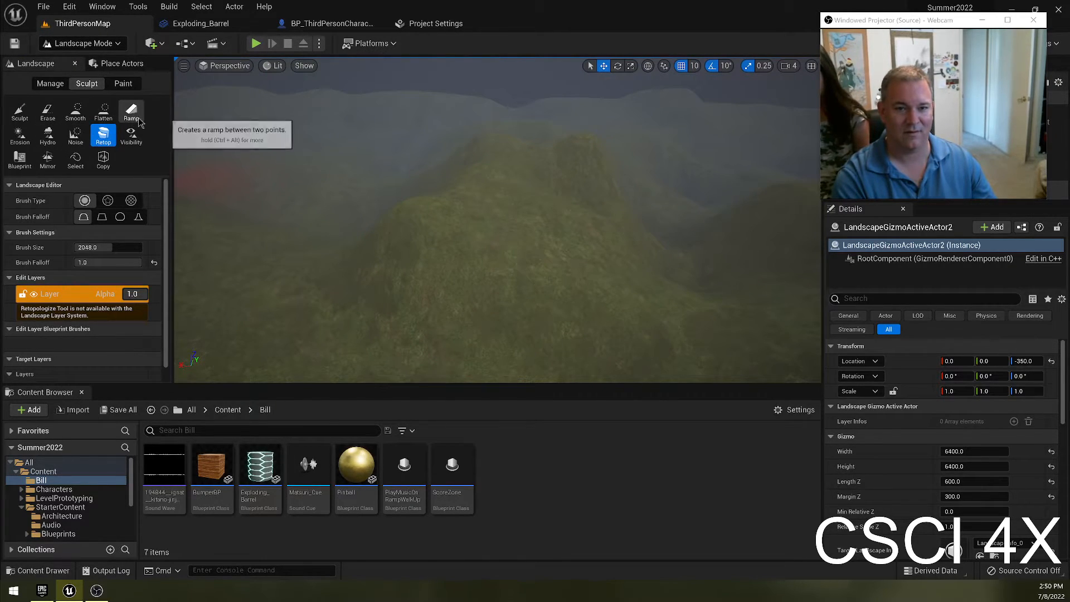
Step: Try flattening the large grassy hill with the Flatten tool and undo the stroke
{"action": "left_click", "coordinate": [98, 113]}
{"action": "mouse_move", "coordinate": [457, 206]}
{"action": "left_mouse_down"}
{"action": "mouse_move", "coordinate": [466, 196]}
{"action": "mouse_move", "coordinate": [442, 179]}
{"action": "mouse_move", "coordinate": [602, 150]}
{"action": "left_mouse_up"}
{"action": "mouse_move", "coordinate": [531, 128]}
{"action": "left_mouse_down"}
{"action": "mouse_move", "coordinate": [604, 143]}
{"action": "mouse_move", "coordinate": [696, 87]}
{"action": "left_mouse_up"}
{"action": "key", "text": "ctrl+z"}
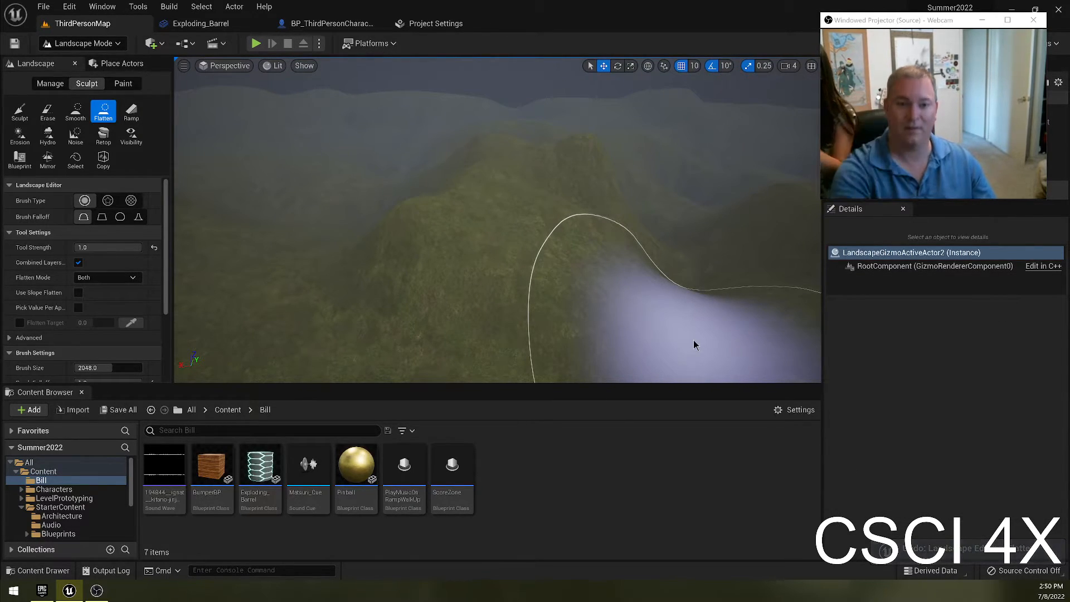
Step: Wear down the large hill and its neighbouring ridges with the Erosion tool
{"action": "left_click", "coordinate": [18, 136]}
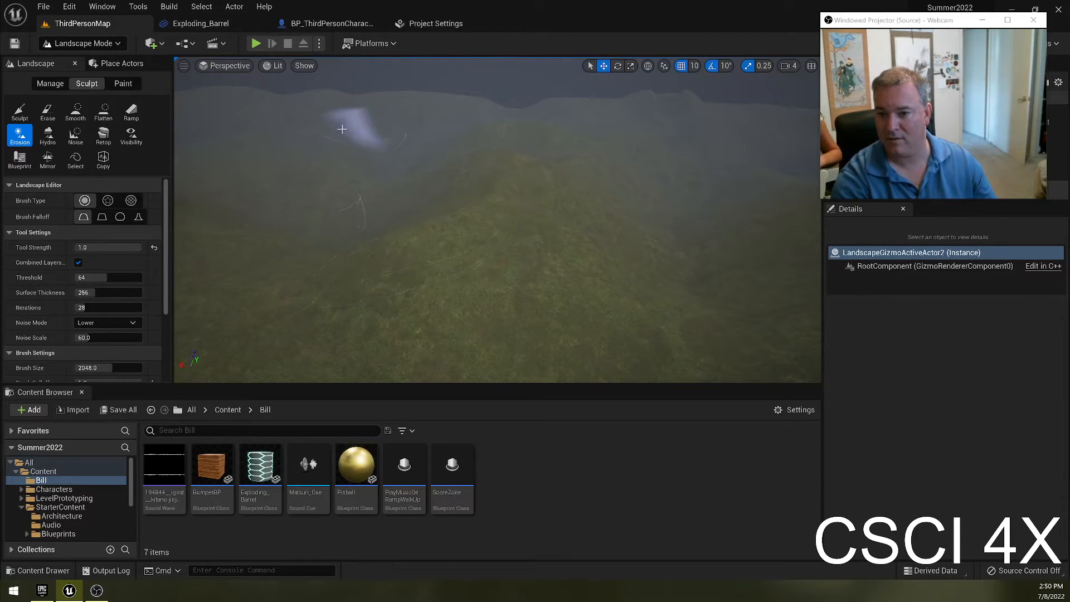
{"action": "right_click_drag", "start_coordinate": [492, 277], "coordinate": [323, 254]}
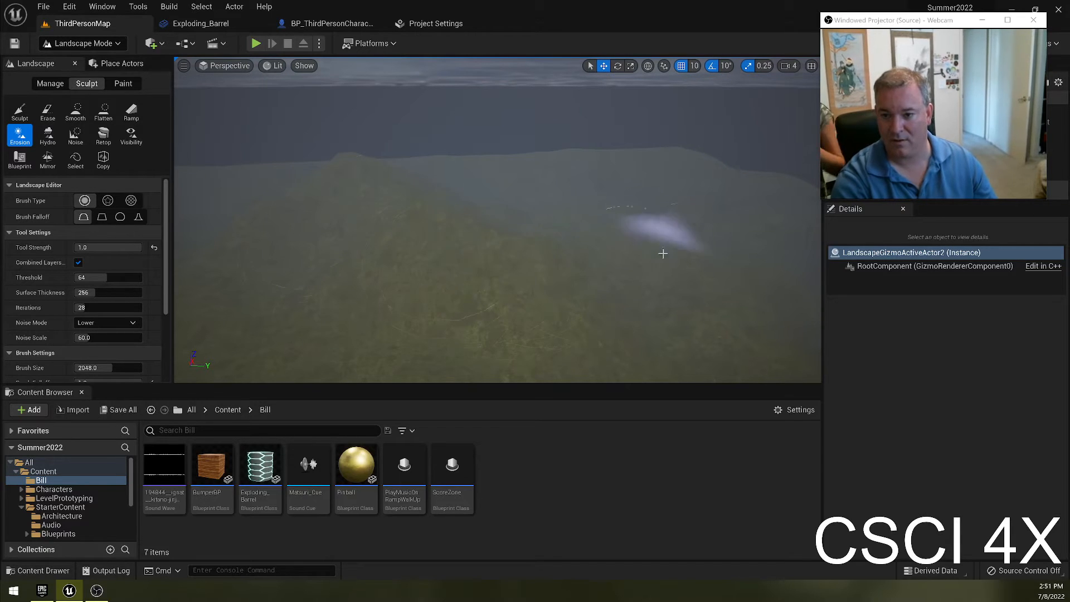
{"action": "right_click_drag", "start_coordinate": [718, 261], "coordinate": [802, 252]}
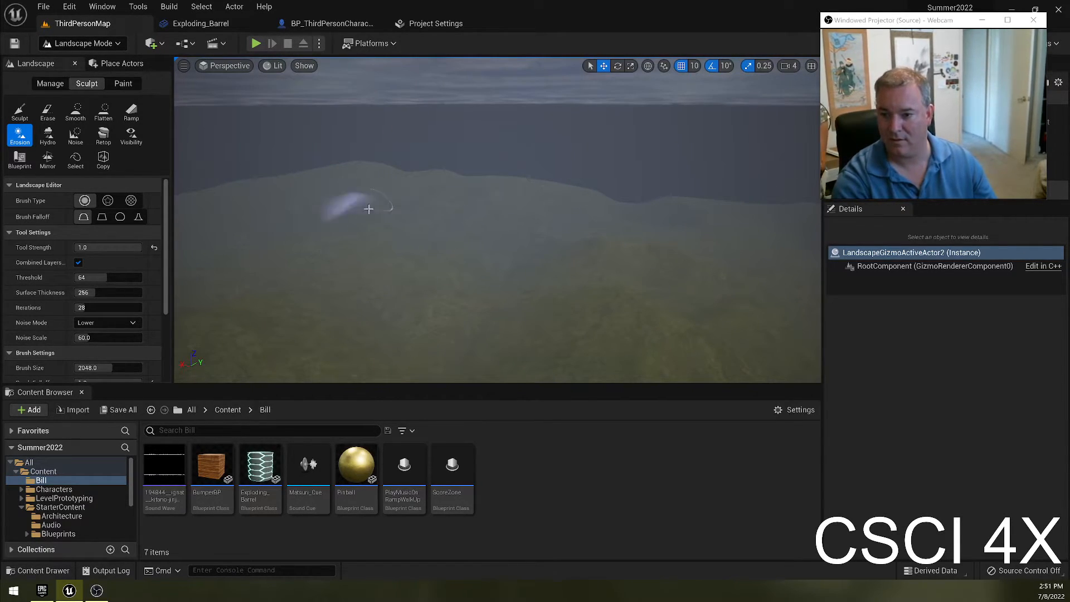
{"action": "right_click_drag", "start_coordinate": [368, 240], "coordinate": [502, 260]}
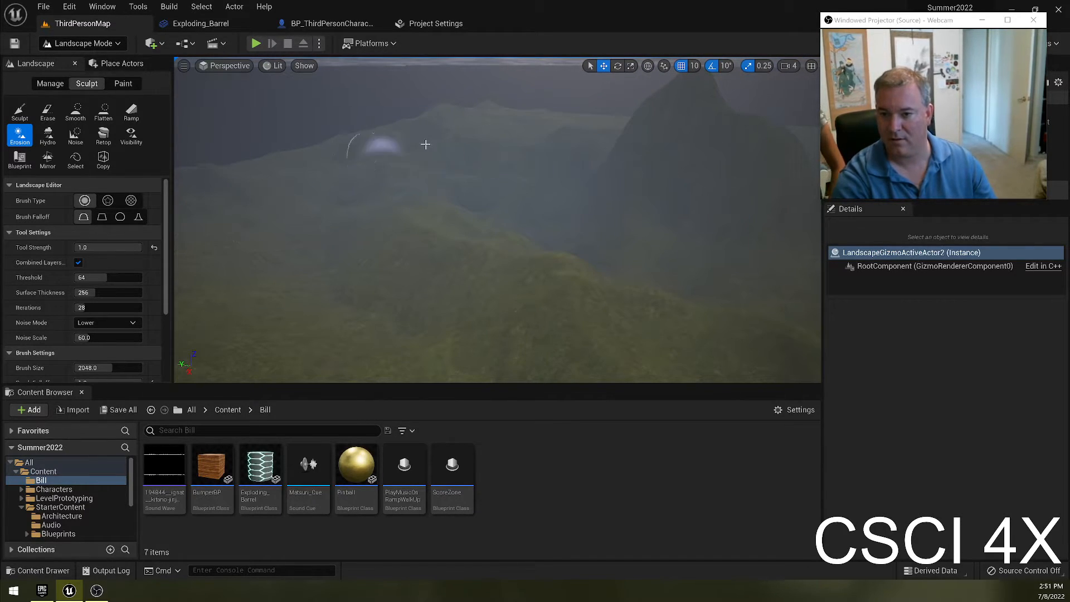
{"action": "right_click_drag", "start_coordinate": [465, 215], "coordinate": [540, 195]}
{"action": "left_click_drag", "start_coordinate": [426, 214], "coordinate": [481, 204]}
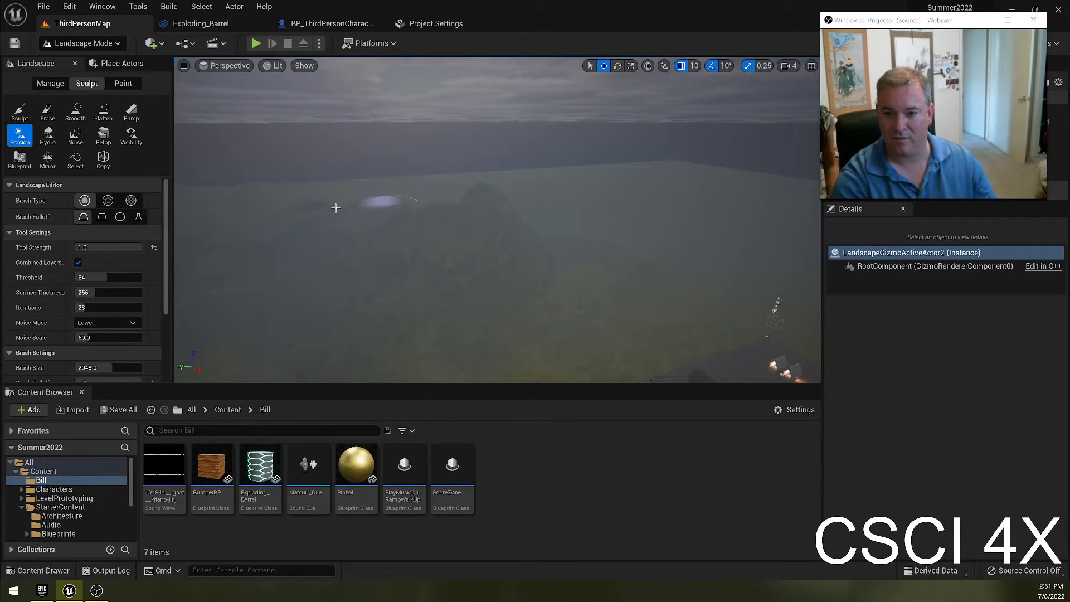
{"action": "right_click_drag", "start_coordinate": [225, 304], "coordinate": [164, 304]}
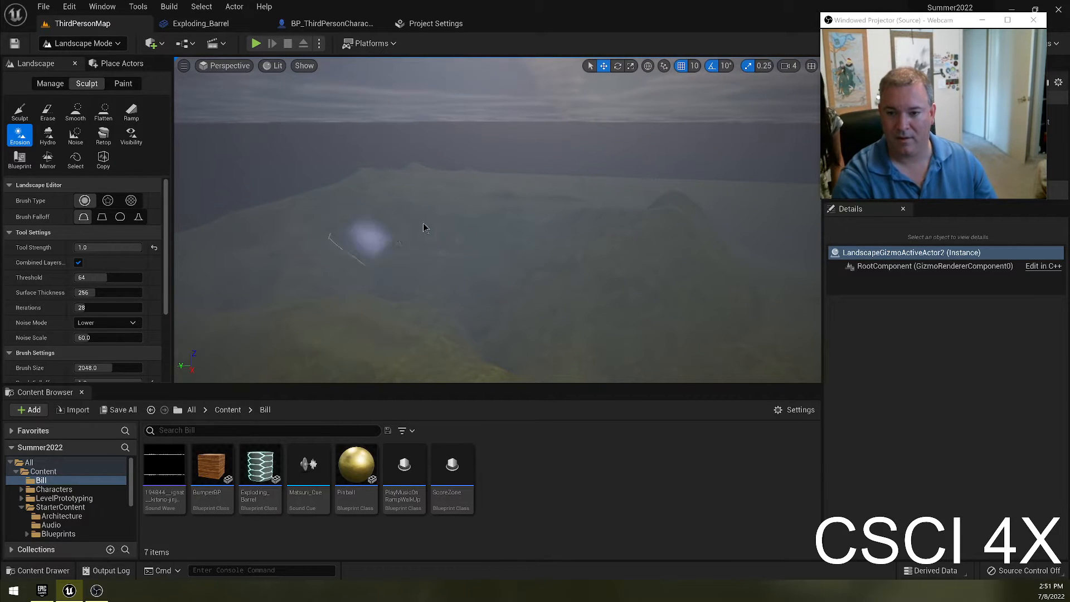
{"action": "mouse_move", "coordinate": [414, 269]}
{"action": "right_mouse_down"}
{"action": "mouse_move", "coordinate": [415, 245]}
{"action": "mouse_move", "coordinate": [418, 301]}
{"action": "right_mouse_up"}
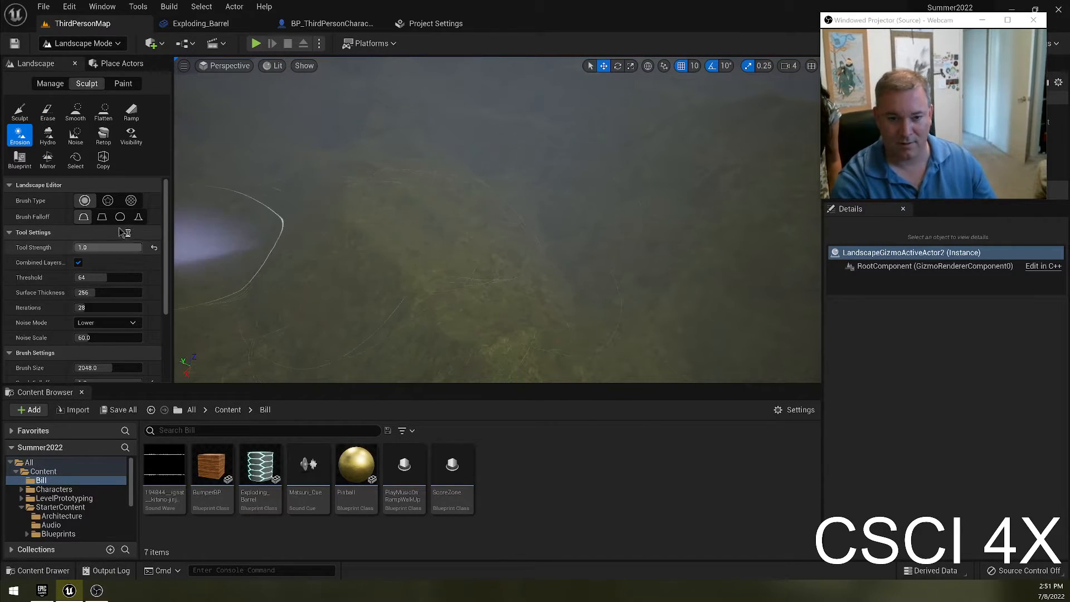
Step: Try sculpting the grass beside the arena and funnel with the Sculpt tool, undoing the strokes
{"action": "left_click", "coordinate": [47, 135]}
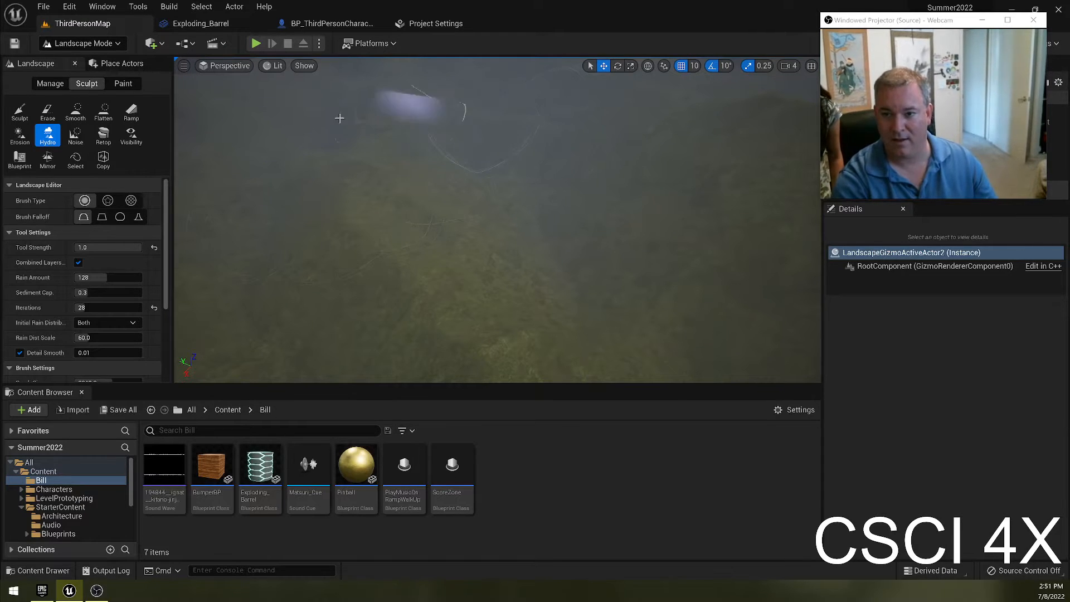
{"action": "right_click_drag", "start_coordinate": [409, 259], "coordinate": [251, 195]}
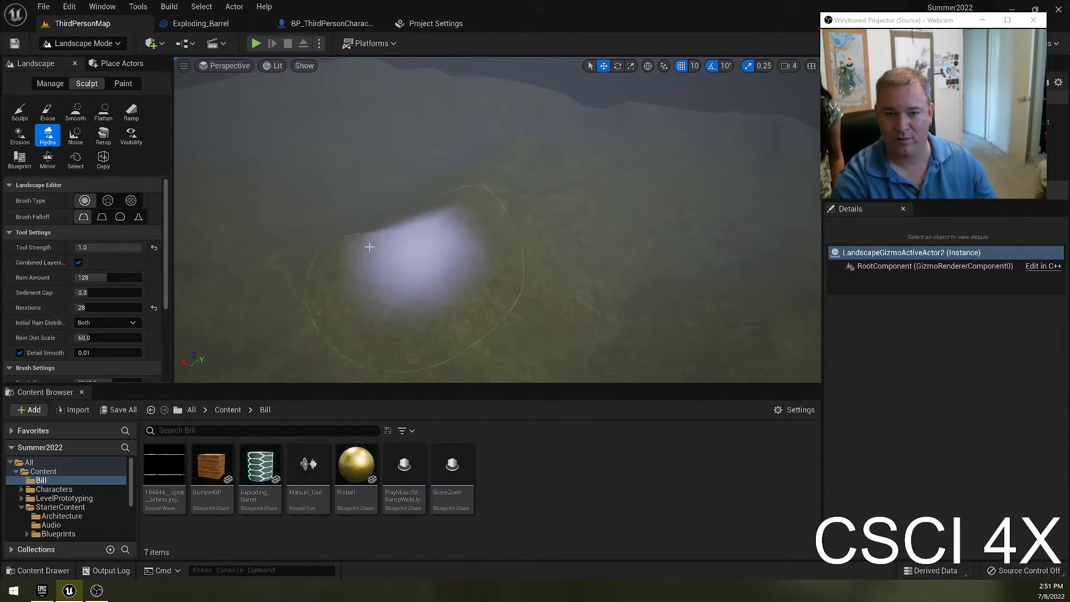
{"action": "left_click", "coordinate": [20, 111]}
{"action": "right_click_drag", "start_coordinate": [390, 201], "coordinate": [511, 217]}
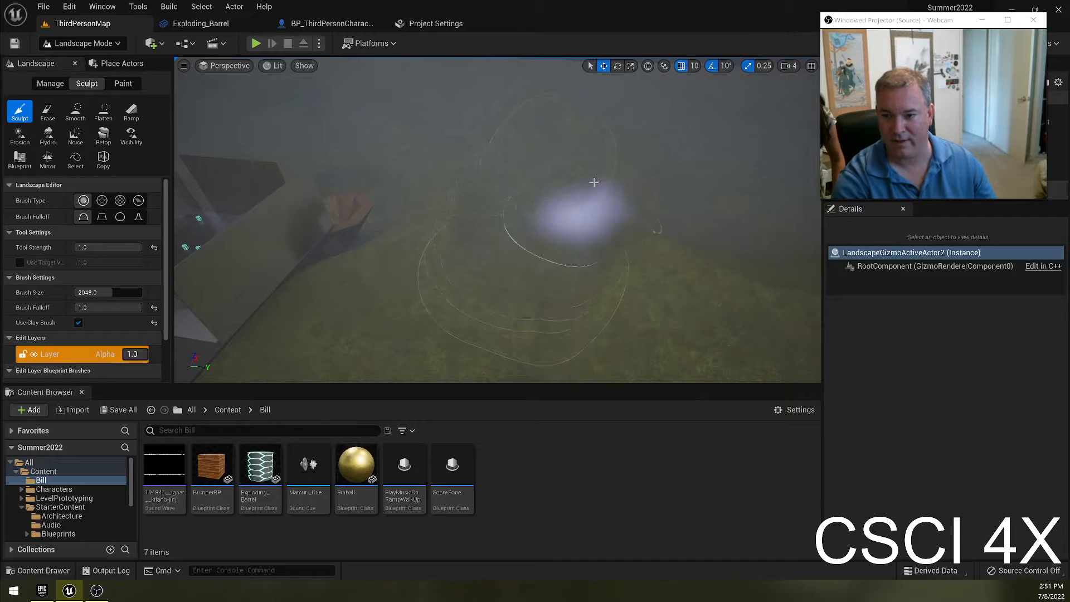
{"action": "key", "text": "ctrl+z"}
{"action": "mouse_move", "coordinate": [530, 232]}
{"action": "left_mouse_down"}
{"action": "mouse_move", "coordinate": [513, 263]}
{"action": "mouse_move", "coordinate": [539, 254]}
{"action": "left_mouse_up"}
{"action": "mouse_move", "coordinate": [540, 254]}
{"action": "right_mouse_down"}
{"action": "mouse_move", "coordinate": [638, 252]}
{"action": "mouse_move", "coordinate": [688, 278]}
{"action": "mouse_move", "coordinate": [406, 346]}
{"action": "right_mouse_up"}
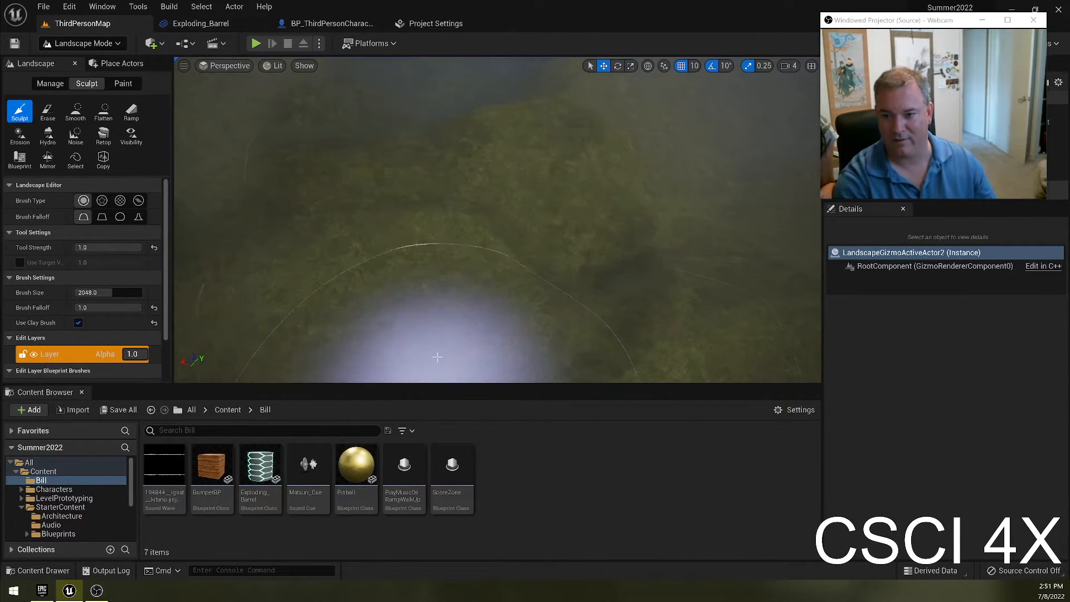
{"action": "key", "text": "ctrl+z"}
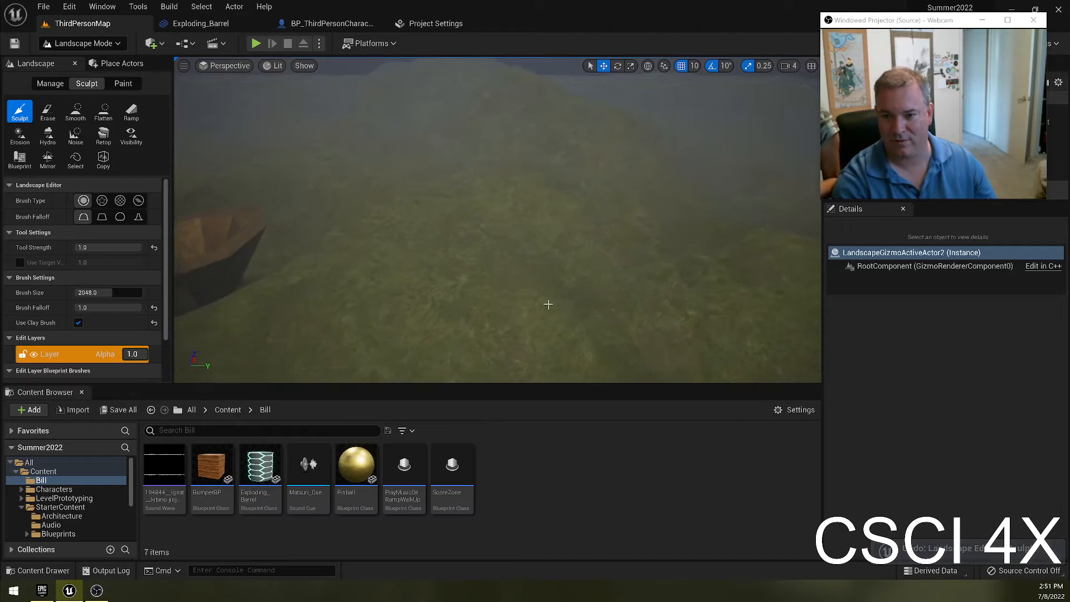
Step: Activate the Hydro tool and examine the sculpted hills, the funnel and the pinball arena from several sides
{"action": "left_click", "coordinate": [74, 132]}
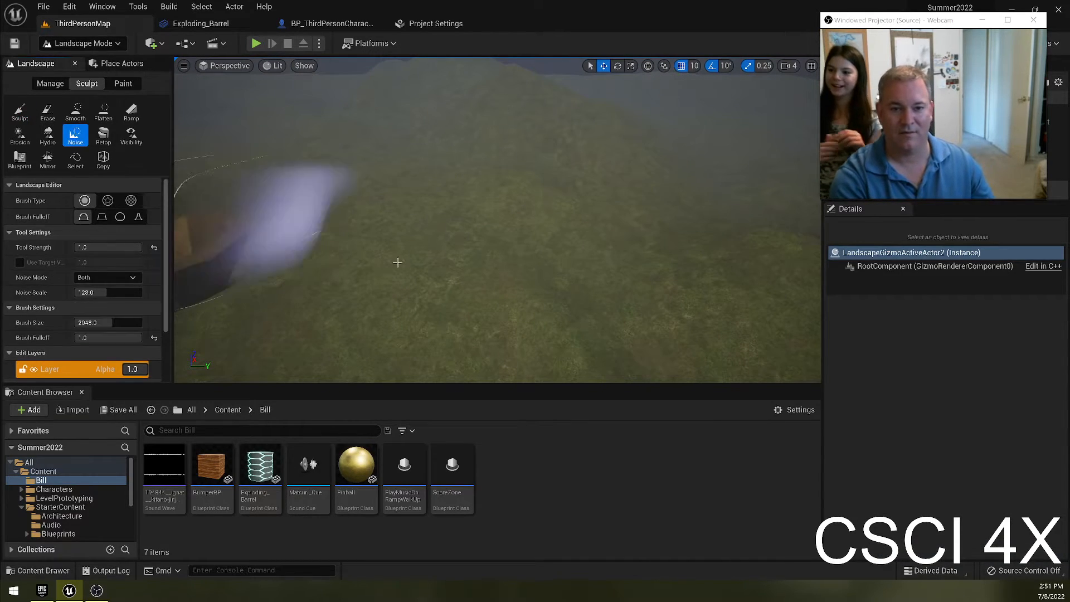
{"action": "left_click", "coordinate": [47, 136]}
{"action": "right_click_drag", "start_coordinate": [390, 74], "coordinate": [428, 74]}
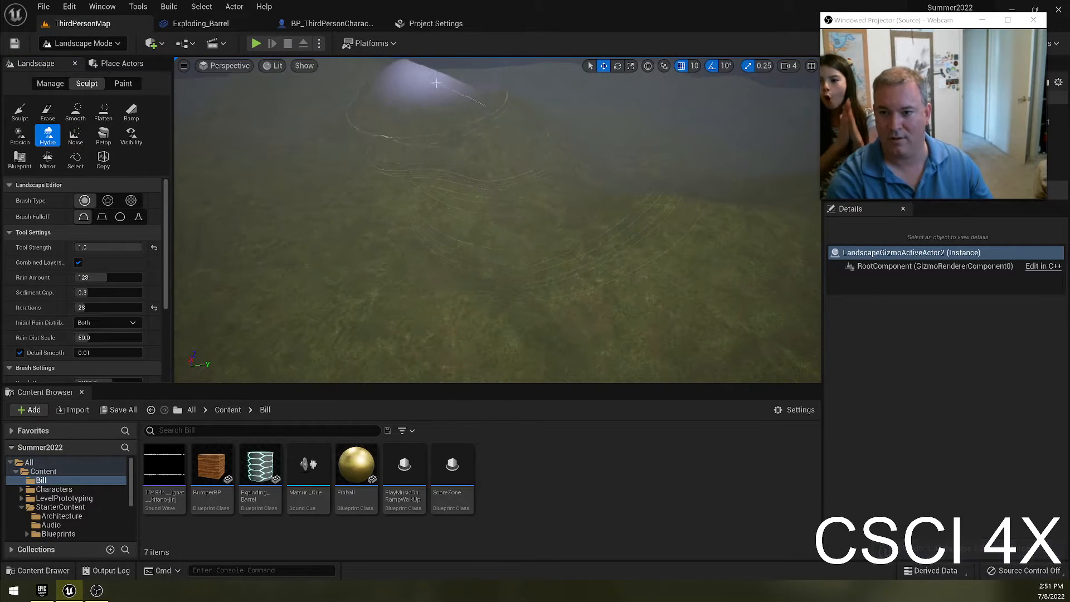
{"action": "mouse_move", "coordinate": [599, 200]}
{"action": "right_mouse_down"}
{"action": "mouse_move", "coordinate": [535, 192]}
{"action": "mouse_move", "coordinate": [560, 188]}
{"action": "right_mouse_up"}
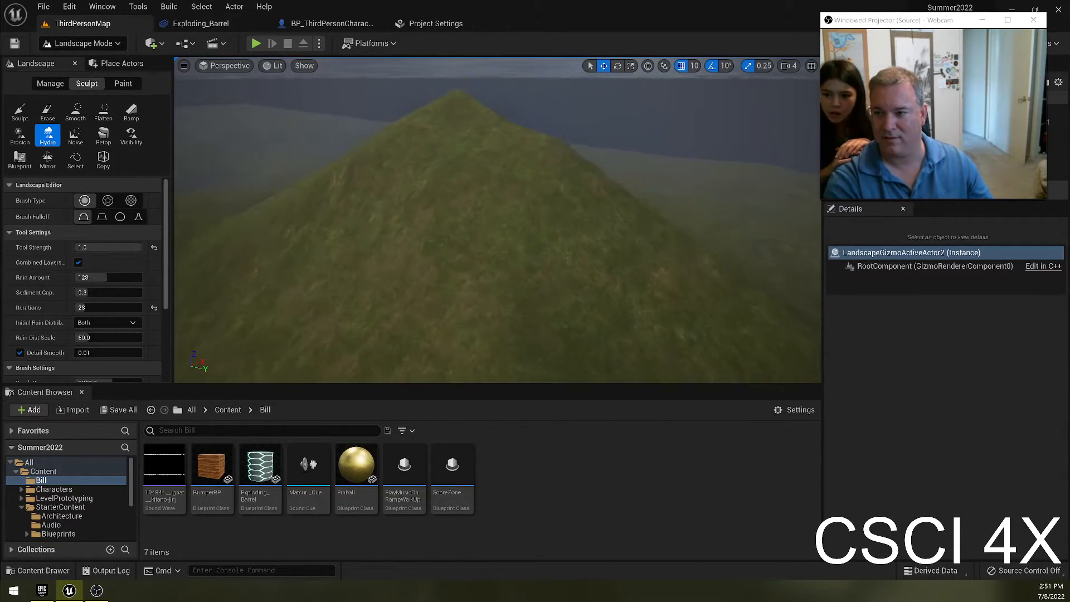
{"action": "right_click_drag", "start_coordinate": [560, 188], "coordinate": [750, 190]}
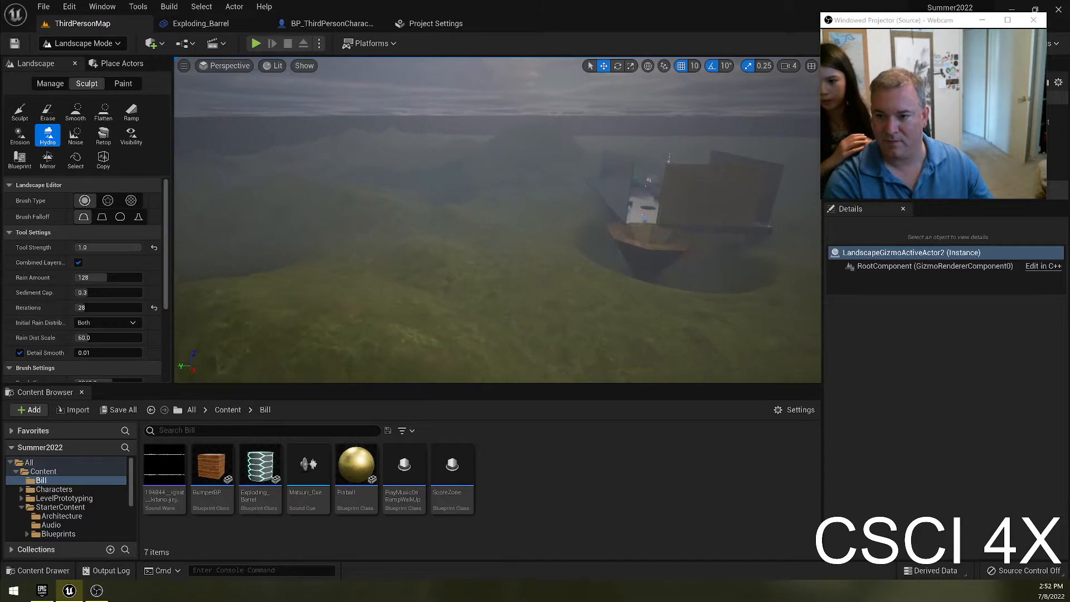
{"action": "right_click_drag", "start_coordinate": [560, 188], "coordinate": [632, 207]}
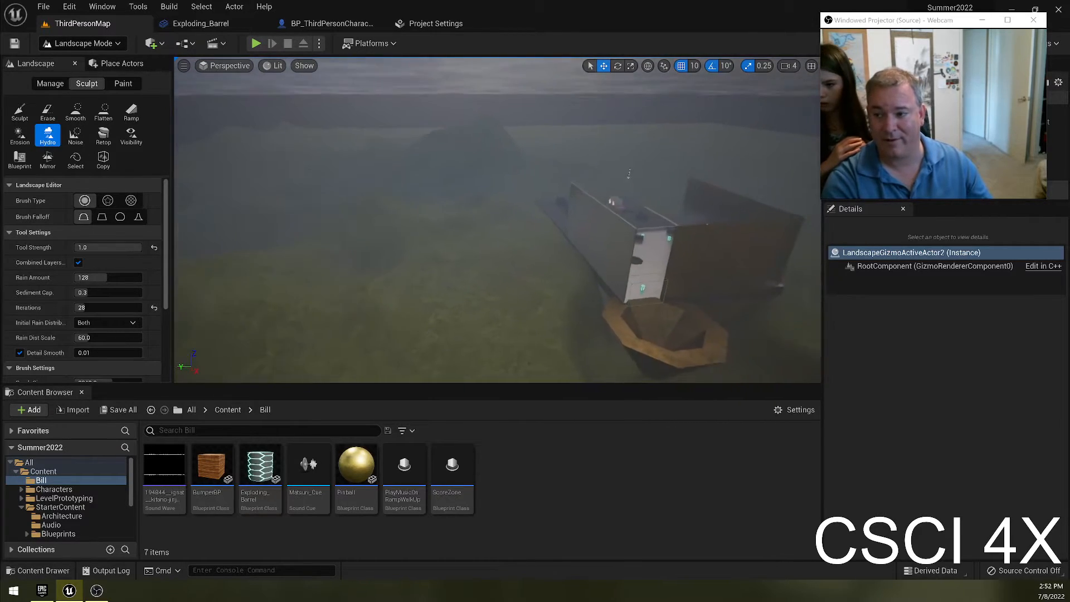
{"action": "key", "text": "w"}
{"action": "right_click_drag", "start_coordinate": [560, 188], "coordinate": [278, 160]}
{"action": "key", "text": "s"}
{"action": "right_click_drag", "start_coordinate": [606, 207], "coordinate": [606, 219]}
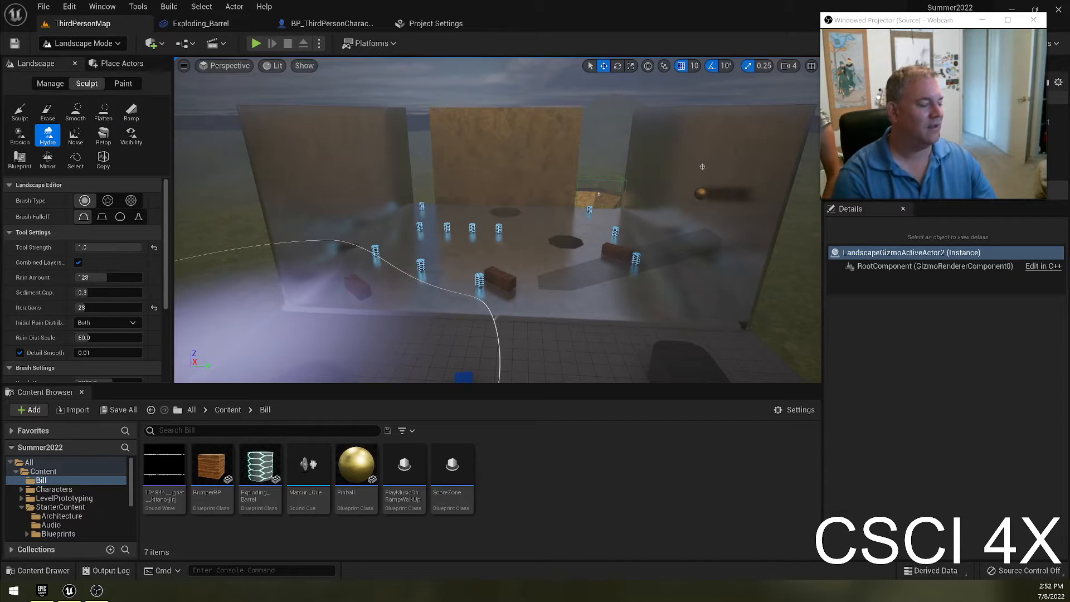
{"action": "right_click_drag", "start_coordinate": [501, 128], "coordinate": [501, 128]}
{"action": "right_click_drag", "start_coordinate": [526, 279], "coordinate": [525, 279]}
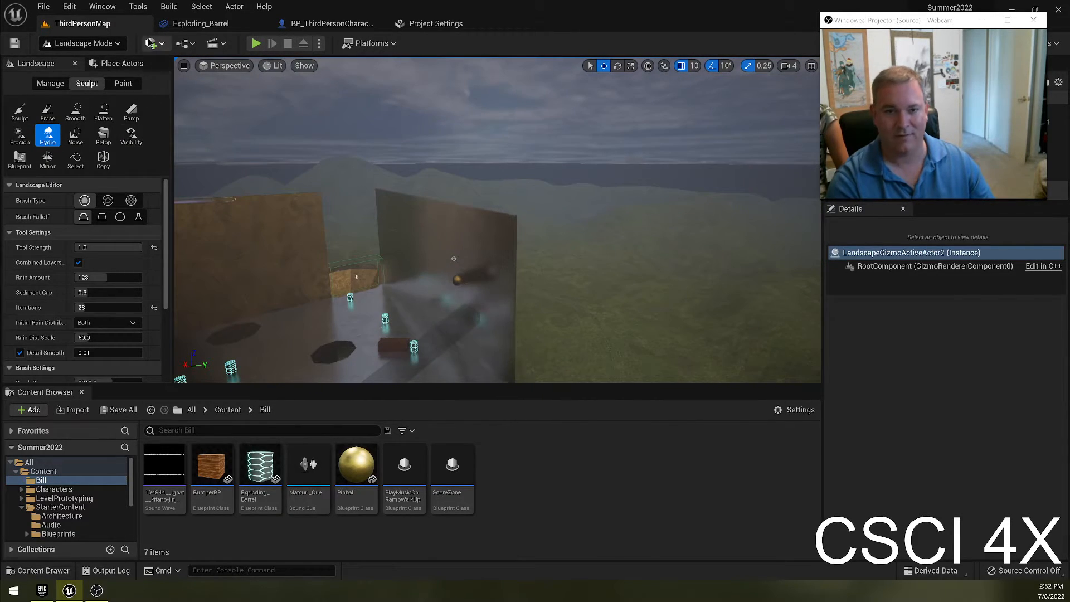
Step: In Select mode, delete the long glass ramp cube and the chrome side wall between the arena and the grass
{"action": "left_click", "coordinate": [90, 45]}
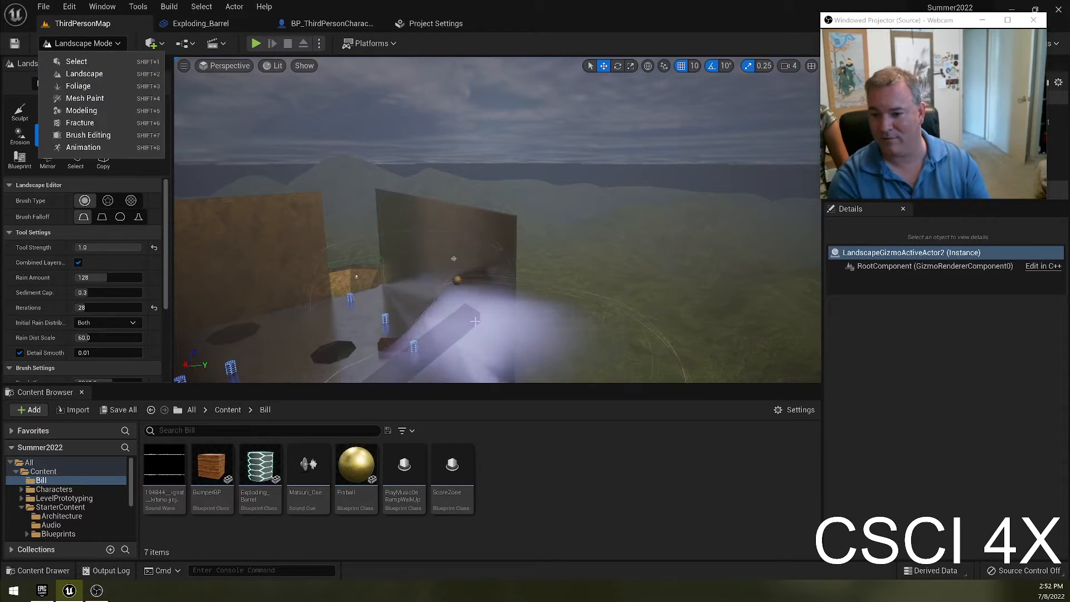
{"action": "left_click", "coordinate": [76, 61]}
{"action": "left_click", "coordinate": [457, 333]}
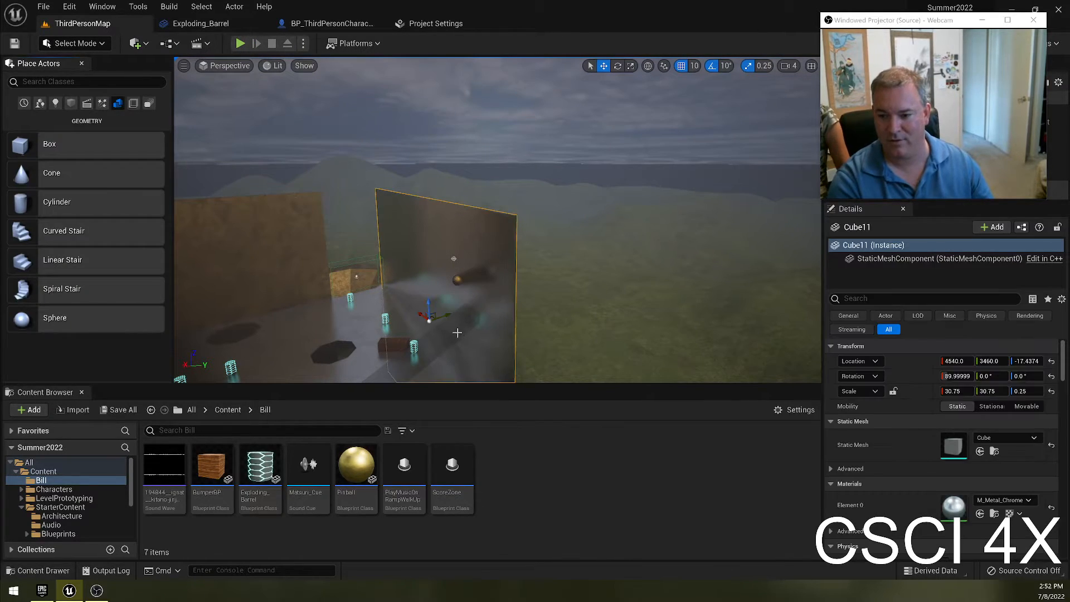
{"action": "left_click", "coordinate": [446, 340]}
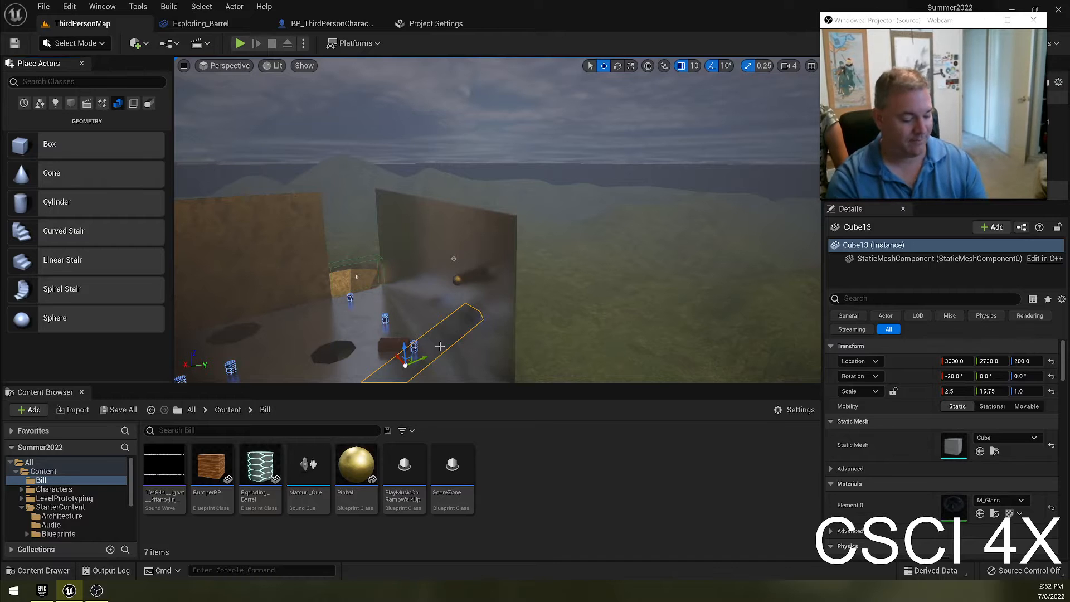
{"action": "key", "text": "Delete"}
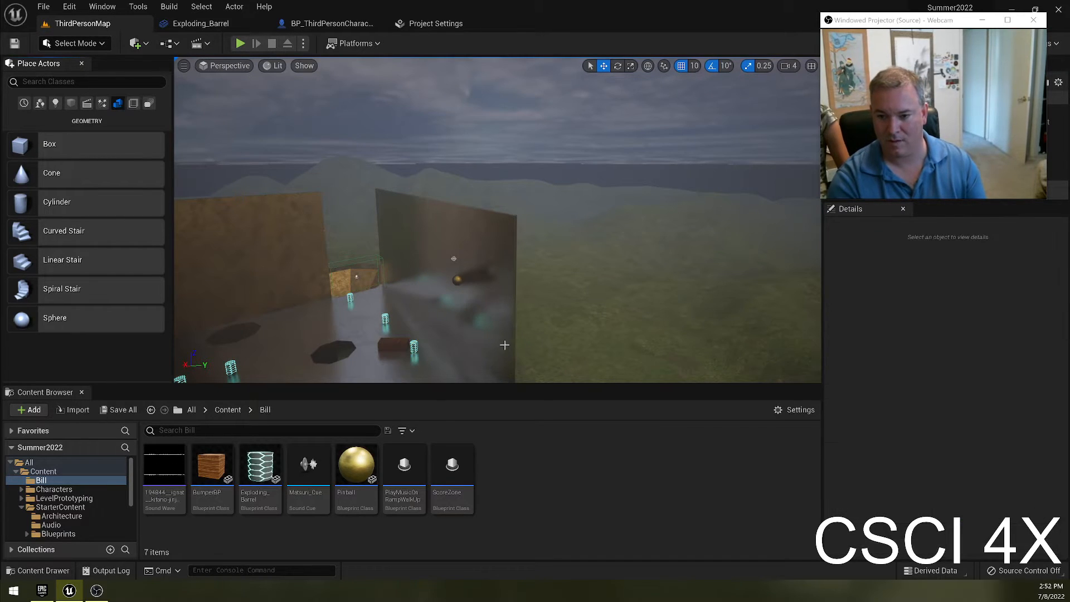
{"action": "left_click", "coordinate": [505, 345]}
{"action": "key", "text": "Delete"}
Step: Return to Landscape mode at the arena's open side and set the Sculpt brush size to 1024
{"action": "right_click_drag", "start_coordinate": [535, 346], "coordinate": [524, 390]}
{"action": "key", "text": "w"}
{"action": "key", "text": "d"}
{"action": "key", "text": "shift+2"}
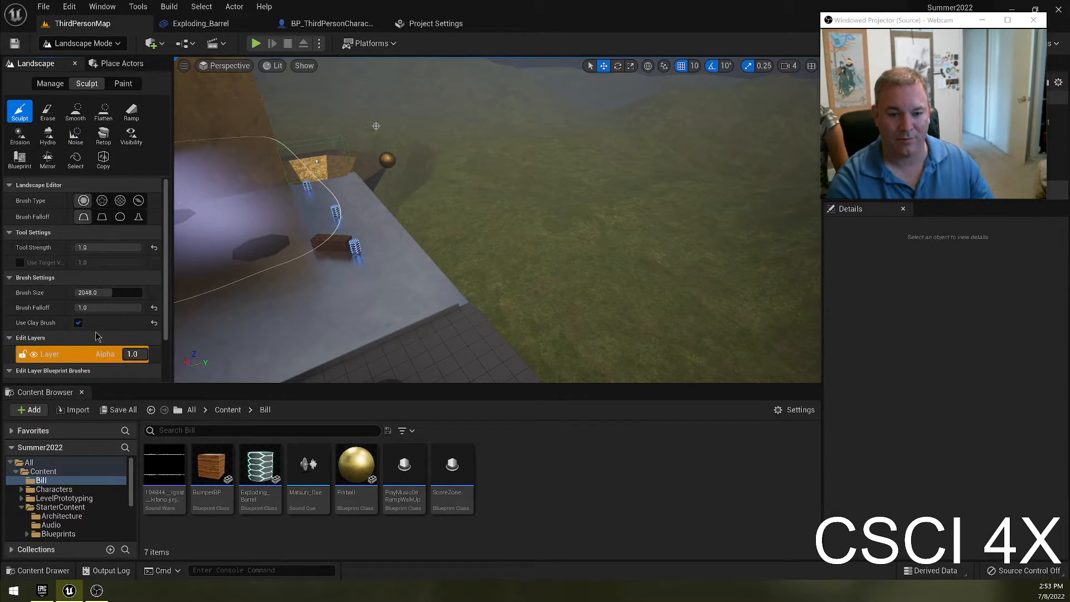
{"action": "left_click", "coordinate": [94, 293]}
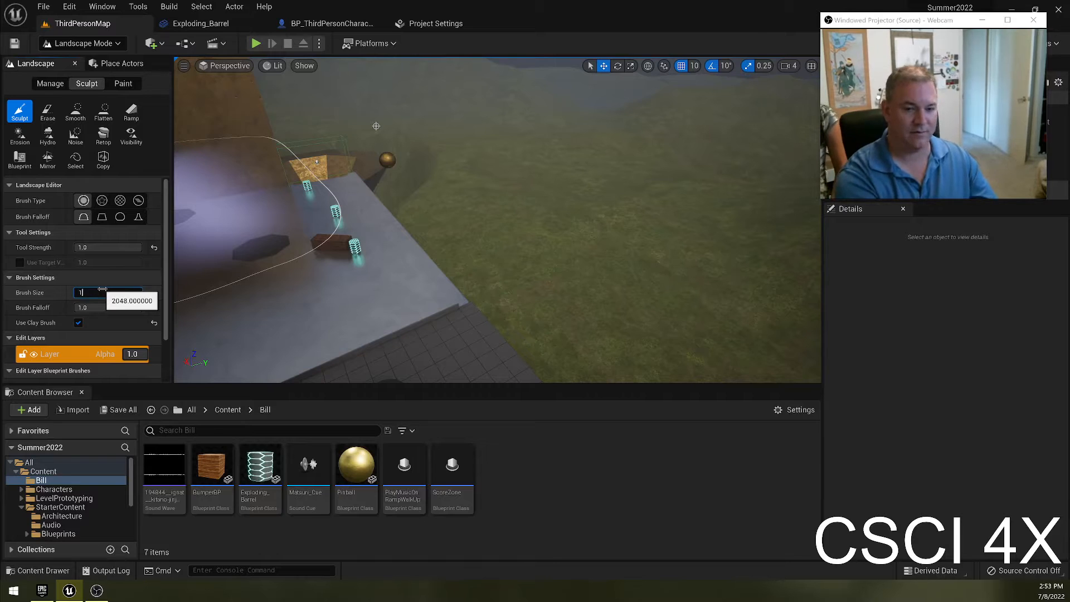
{"action": "type", "text": "1024"}
{"action": "key", "text": "Return"}
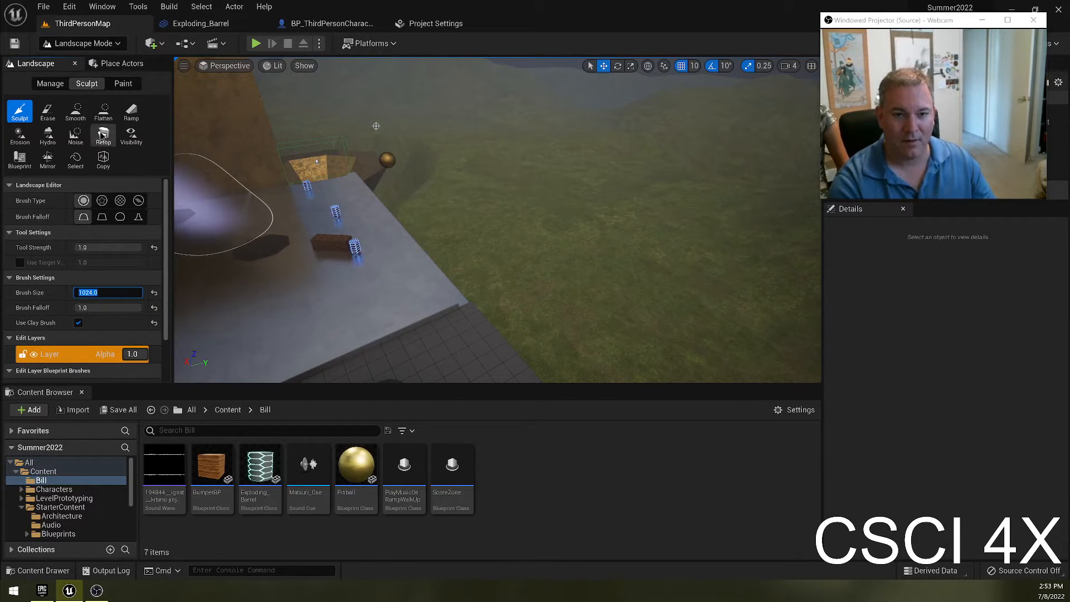
Step: Add a landscape ramp from the arena floor out over the grass, with its outer point raised high
{"action": "left_click", "coordinate": [129, 113]}
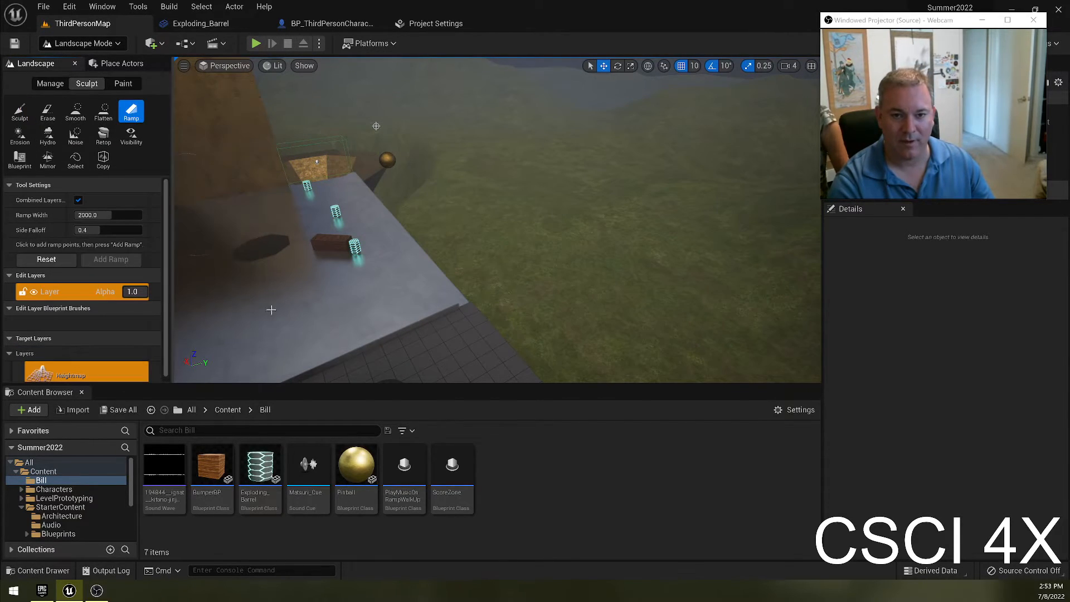
{"action": "mouse_move", "coordinate": [328, 309]}
{"action": "left_mouse_down"}
{"action": "mouse_move", "coordinate": [393, 304]}
{"action": "mouse_move", "coordinate": [480, 256]}
{"action": "mouse_move", "coordinate": [574, 239]}
{"action": "left_mouse_up"}
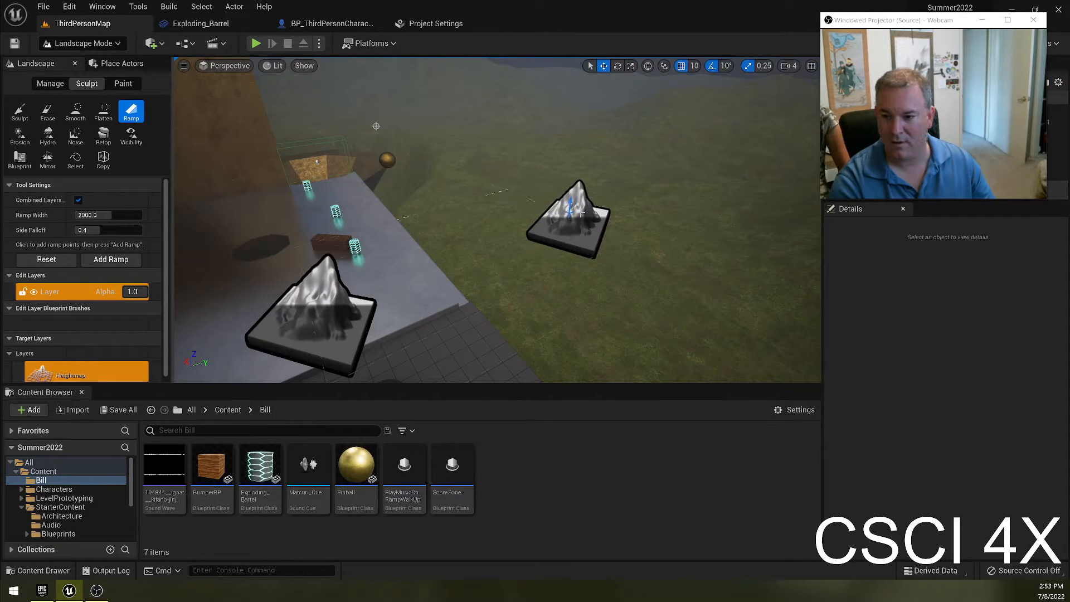
{"action": "left_click_drag", "start_coordinate": [568, 196], "coordinate": [577, 73]}
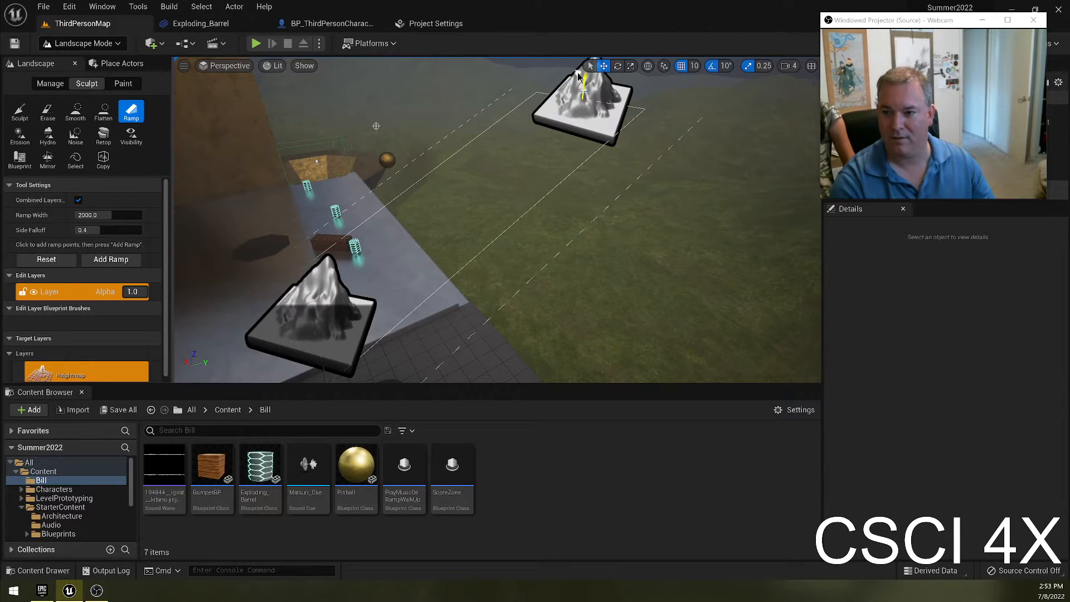
{"action": "scroll", "coordinate": [108, 341], "scroll_direction": "down", "scroll_amount": 2}
{"action": "scroll", "coordinate": [99, 321], "scroll_direction": "up", "scroll_amount": 2}
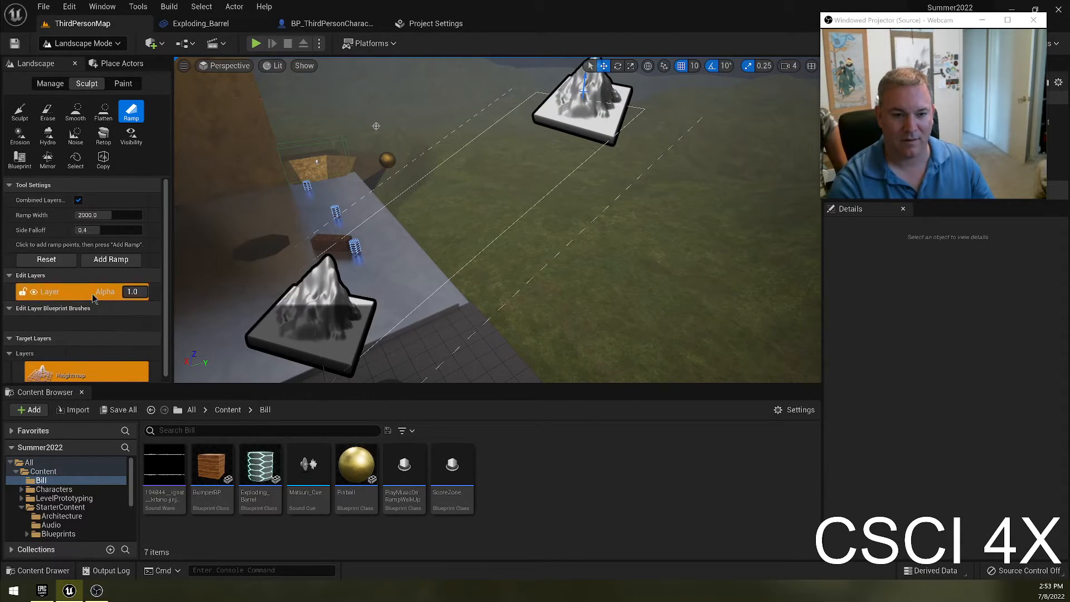
{"action": "left_click", "coordinate": [96, 264]}
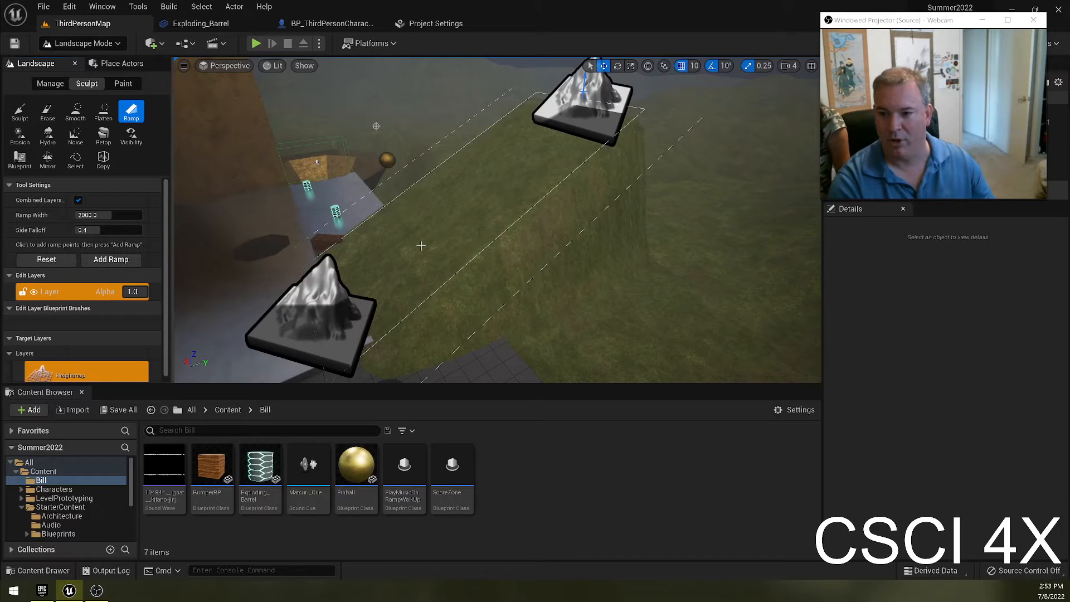
Step: Play-test the level by running the character toward the new grass ramp, and end the session
{"action": "left_click", "coordinate": [259, 46]}
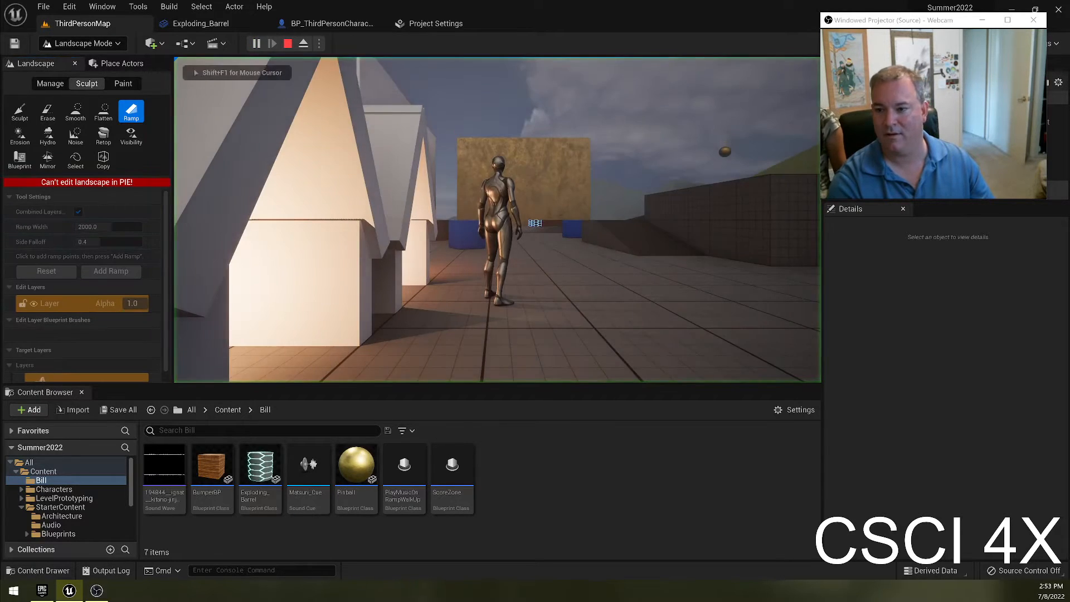
{"action": "key", "text": "w"}
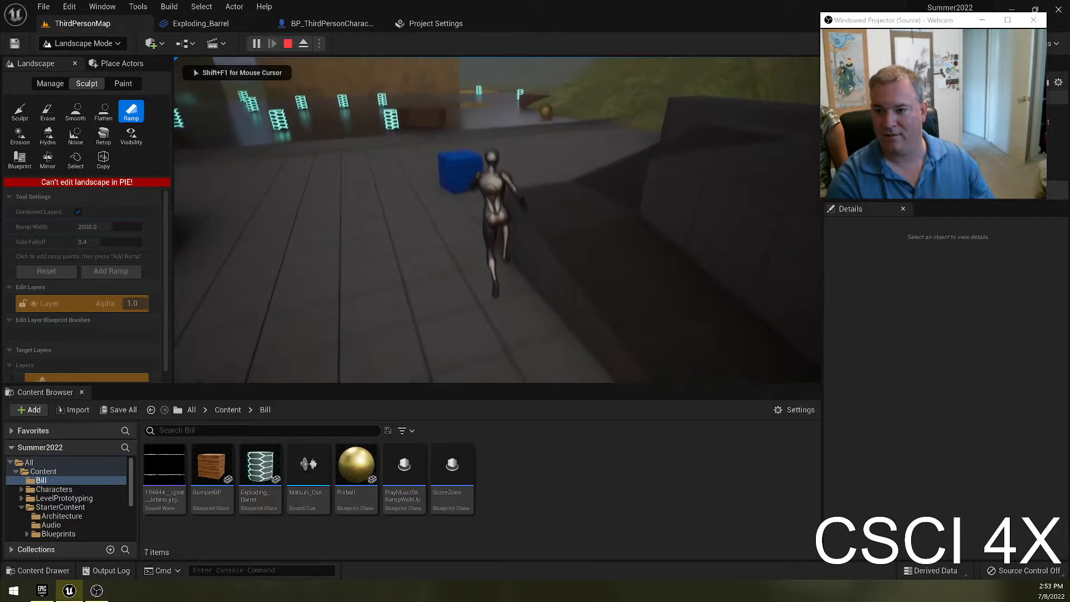
{"action": "key", "text": "space"}
{"action": "key", "text": "w"}
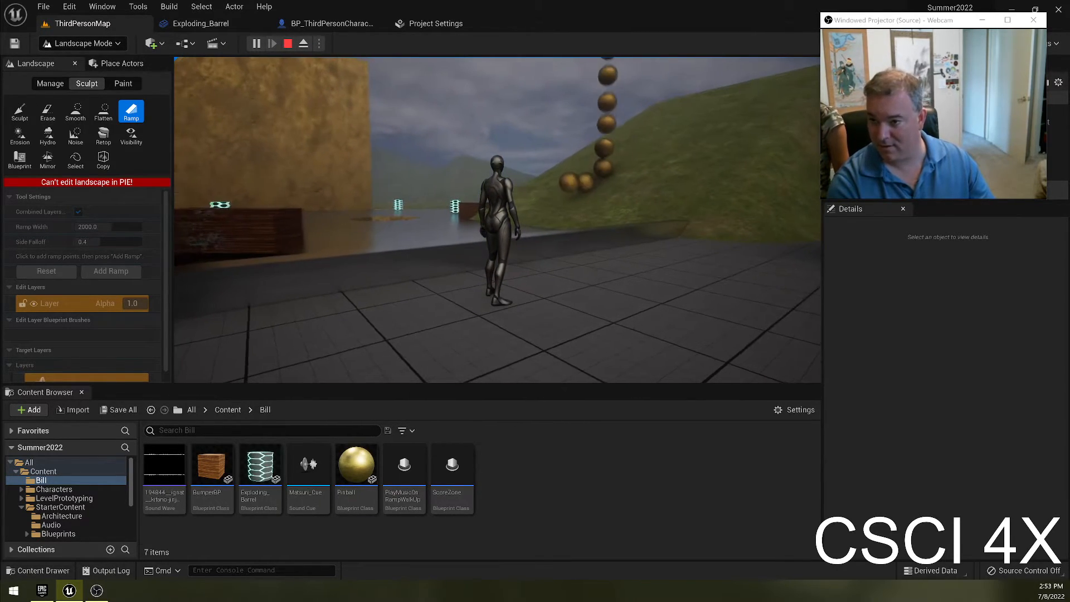
{"action": "key", "text": "Escape"}
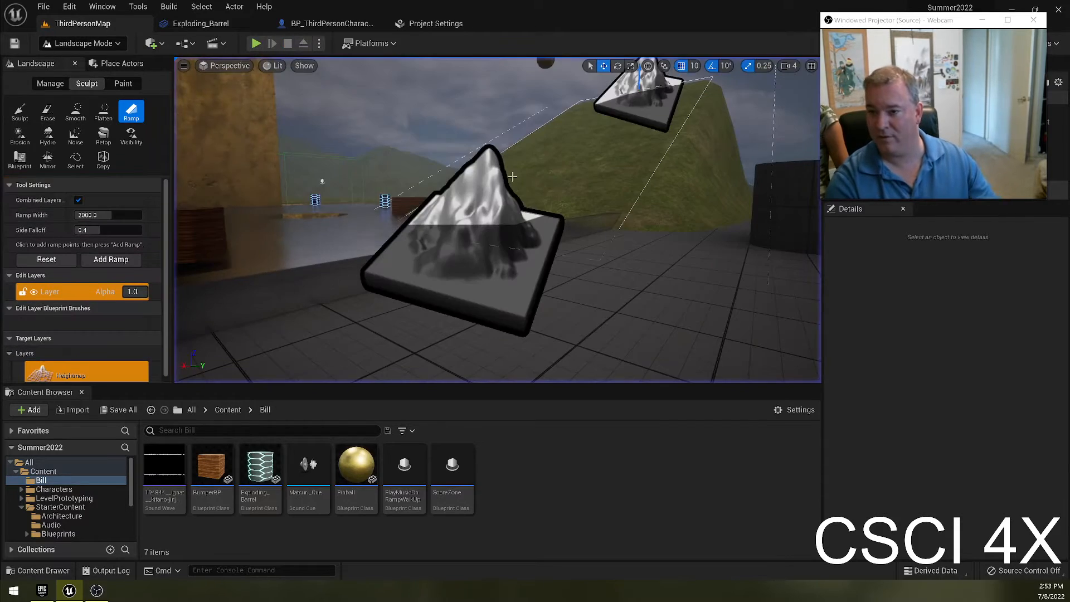
Step: Try rebuilding the ramp with a lower outer point, pull the inner point farther into the arena and undo the rebuild
{"action": "key", "text": "e"}
{"action": "right_click_drag", "start_coordinate": [636, 165], "coordinate": [636, 223]}
{"action": "left_click_drag", "start_coordinate": [571, 182], "coordinate": [581, 227]}
{"action": "left_click", "coordinate": [128, 265]}
{"action": "right_click_drag", "start_coordinate": [473, 315], "coordinate": [444, 301]}
{"action": "key", "text": "w"}
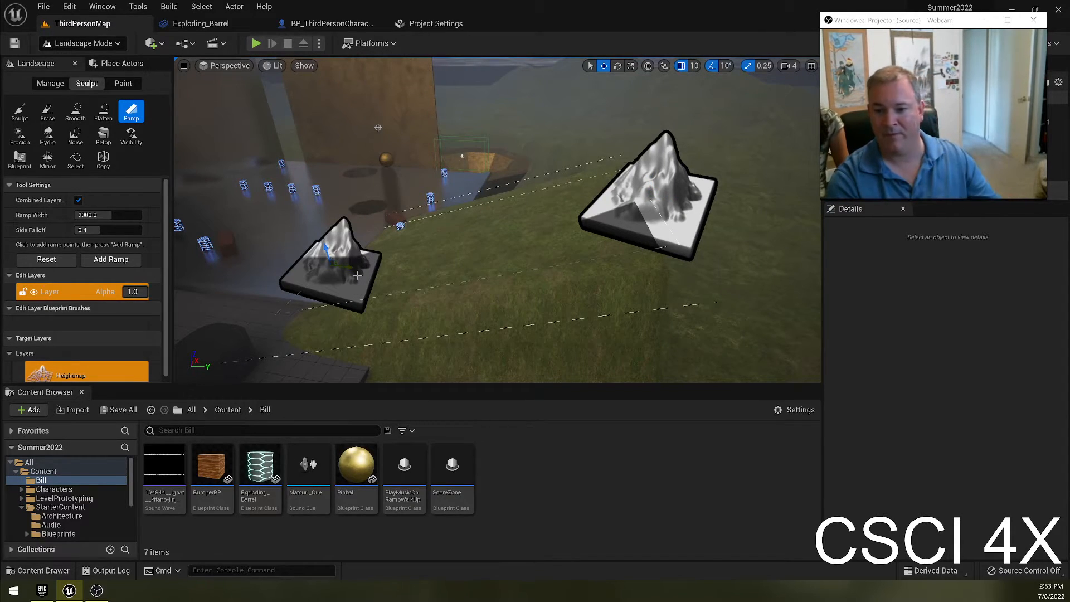
{"action": "left_click_drag", "start_coordinate": [347, 267], "coordinate": [312, 252]}
{"action": "key", "text": "ctrl+z"}
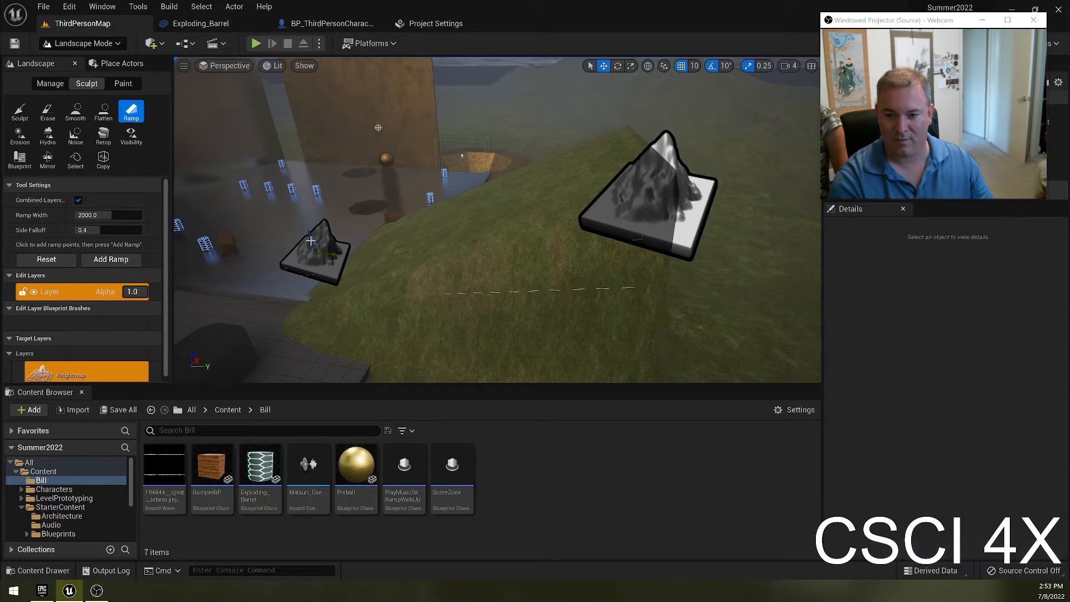
Step: Reposition the ramp's inner point over the arena floor near its open, grass-side edge
{"action": "key", "text": "w"}
{"action": "right_click_drag", "start_coordinate": [315, 235], "coordinate": [348, 222]}
{"action": "left_click_drag", "start_coordinate": [354, 222], "coordinate": [422, 262]}
{"action": "right_click_drag", "start_coordinate": [423, 261], "coordinate": [407, 224]}
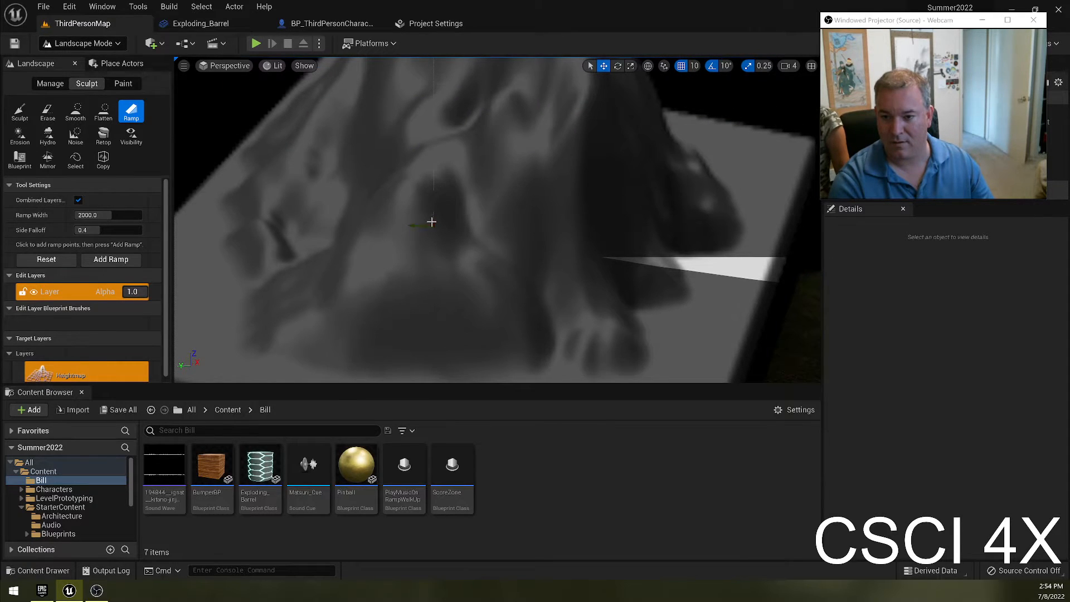
{"action": "scroll", "coordinate": [455, 183], "scroll_direction": "down", "scroll_amount": 3}
{"action": "right_click_drag", "start_coordinate": [455, 183], "coordinate": [467, 254]}
{"action": "left_click_drag", "start_coordinate": [459, 343], "coordinate": [294, 255]}
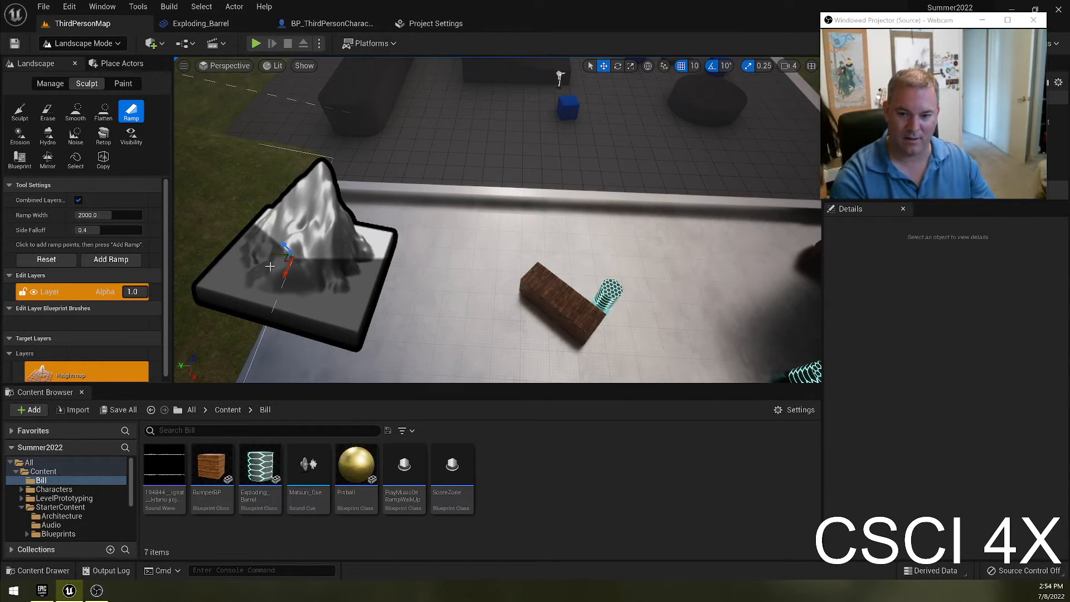
{"action": "left_click_drag", "start_coordinate": [286, 245], "coordinate": [339, 249]}
{"action": "right_click_drag", "start_coordinate": [377, 244], "coordinate": [32, 170]}
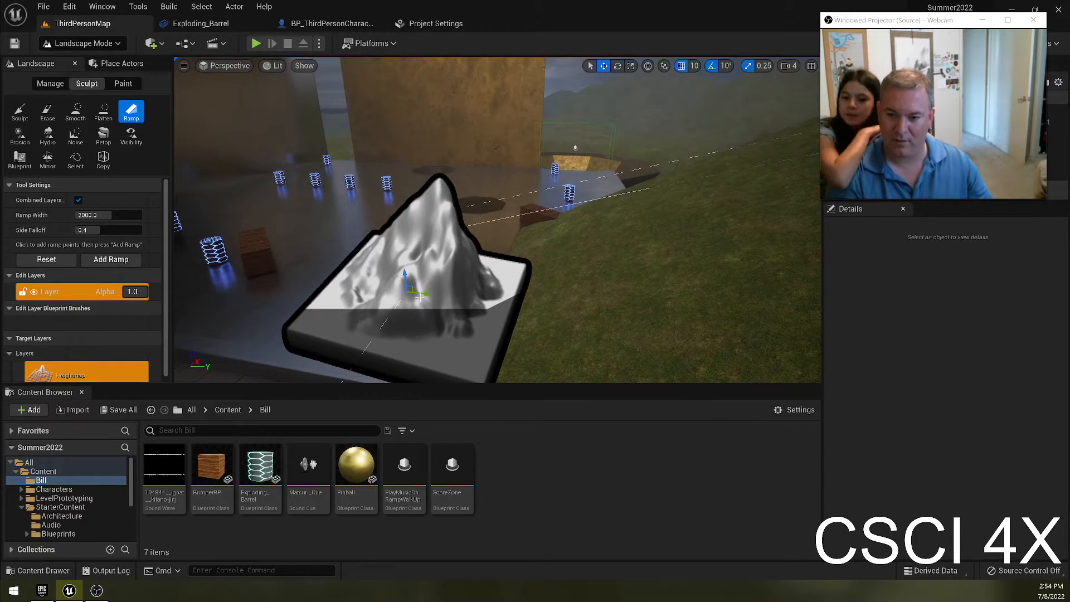
{"action": "left_click_drag", "start_coordinate": [421, 296], "coordinate": [384, 293]}
Step: Adjust the outer ramp point's height and sideways position, and undo the tall ramp already built
{"action": "right_click_drag", "start_coordinate": [384, 293], "coordinate": [536, 239]}
{"action": "left_click_drag", "start_coordinate": [509, 169], "coordinate": [508, 175]}
{"action": "right_click_drag", "start_coordinate": [514, 187], "coordinate": [506, 262]}
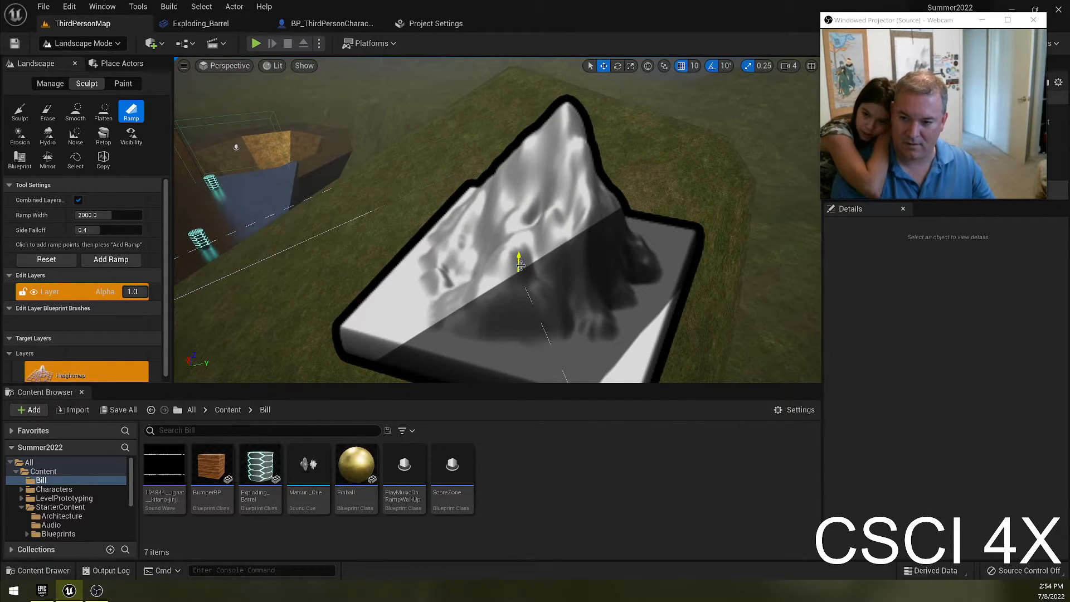
{"action": "left_click_drag", "start_coordinate": [518, 260], "coordinate": [526, 257]}
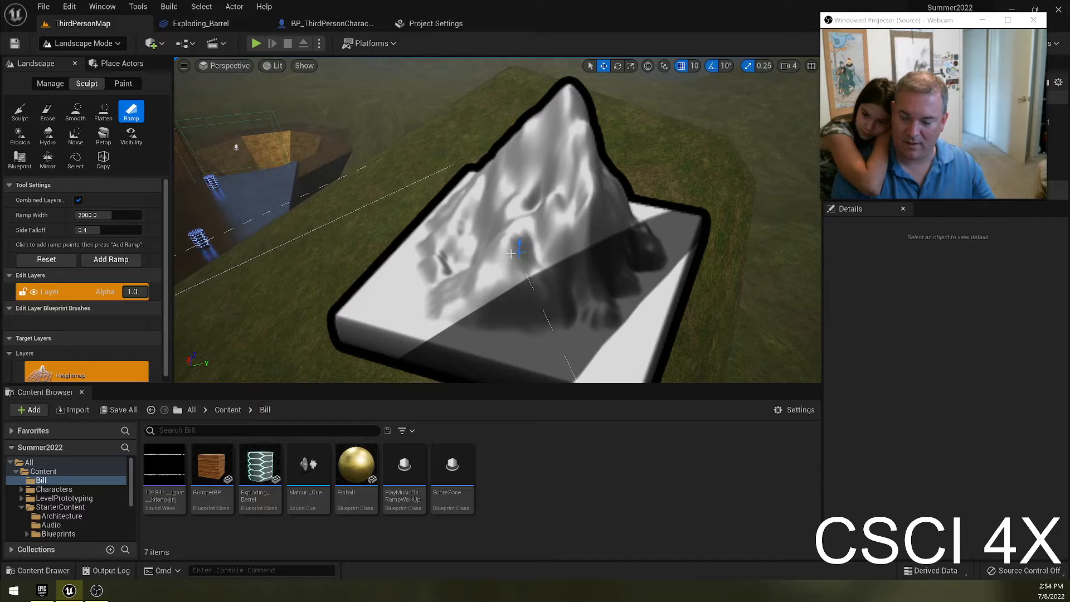
{"action": "right_click_drag", "start_coordinate": [528, 257], "coordinate": [362, 262]}
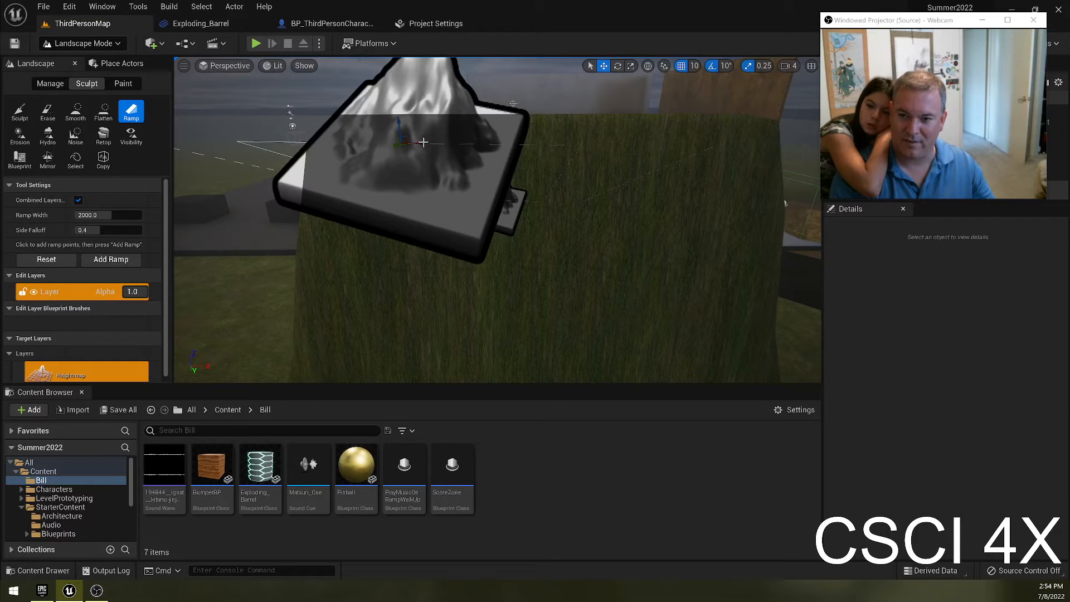
{"action": "mouse_move", "coordinate": [425, 144]}
{"action": "left_mouse_down"}
{"action": "mouse_move", "coordinate": [499, 146]}
{"action": "mouse_move", "coordinate": [412, 187]}
{"action": "mouse_move", "coordinate": [423, 169]}
{"action": "mouse_move", "coordinate": [397, 146]}
{"action": "mouse_move", "coordinate": [494, 128]}
{"action": "mouse_move", "coordinate": [513, 138]}
{"action": "left_mouse_up"}
{"action": "key", "text": "ctrl+z"}
Step: Shift the outer ramp point sideways over the grass so the ramp lines up with the arena's open edge
{"action": "right_click_drag", "start_coordinate": [486, 178], "coordinate": [613, 295]}
{"action": "right_click_drag", "start_coordinate": [354, 223], "coordinate": [434, 167]}
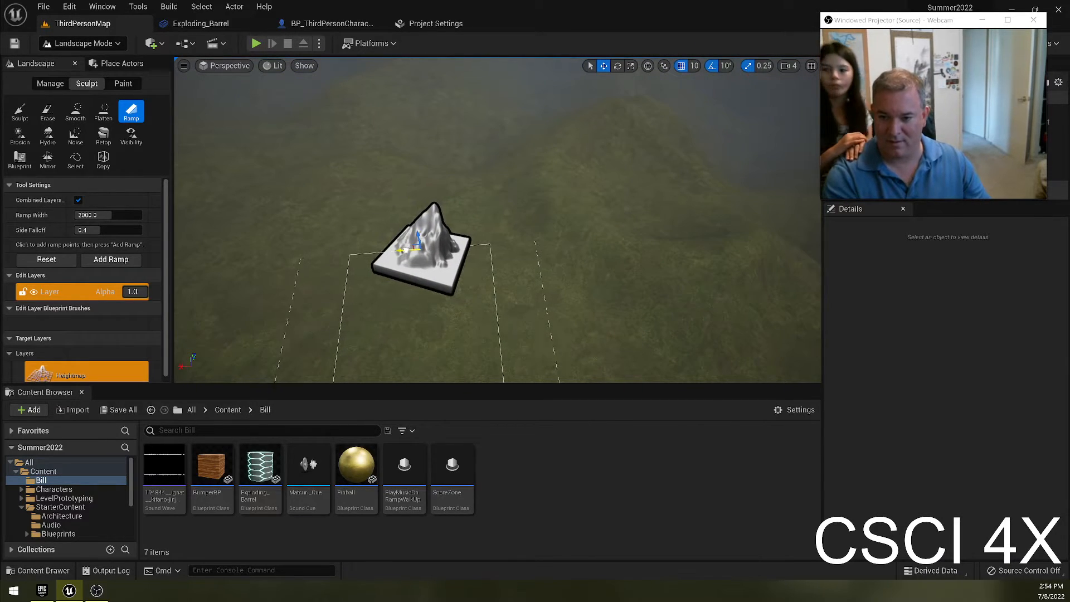
{"action": "left_click_drag", "start_coordinate": [434, 252], "coordinate": [459, 266]}
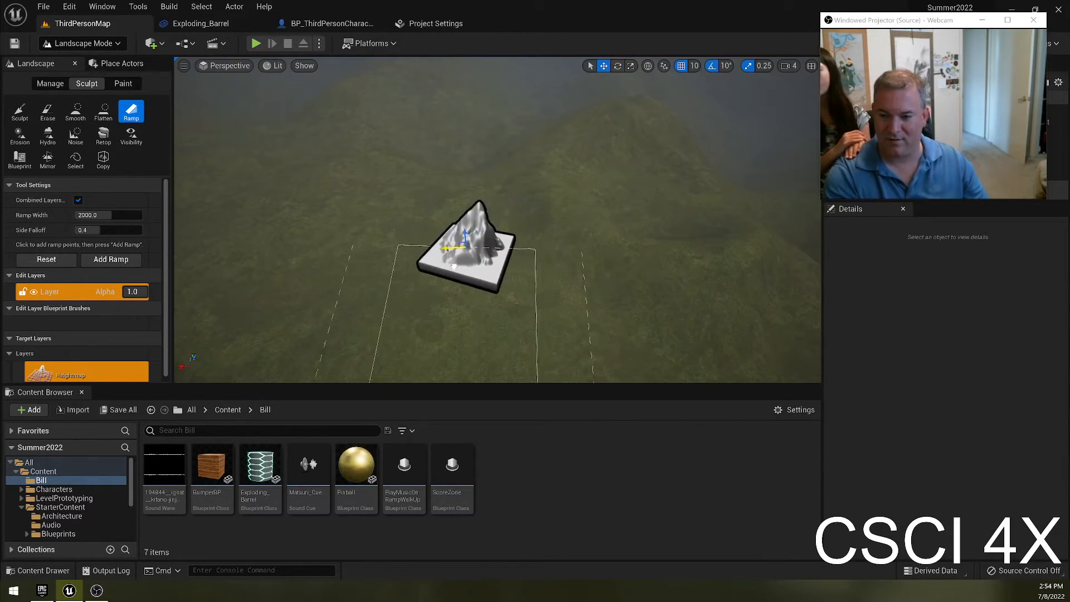
{"action": "right_click_drag", "start_coordinate": [450, 266], "coordinate": [473, 189]}
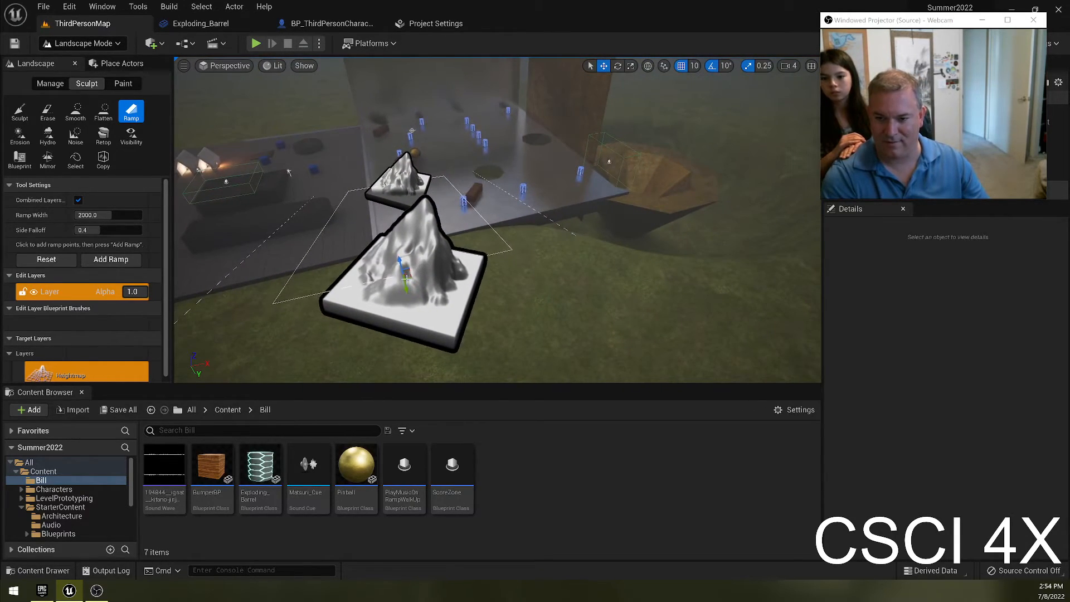
Step: Move the inner ramp point toward the open, grass-side edge of the arena floor and fine-tune its position there
{"action": "right_click_drag", "start_coordinate": [419, 270], "coordinate": [370, 219]}
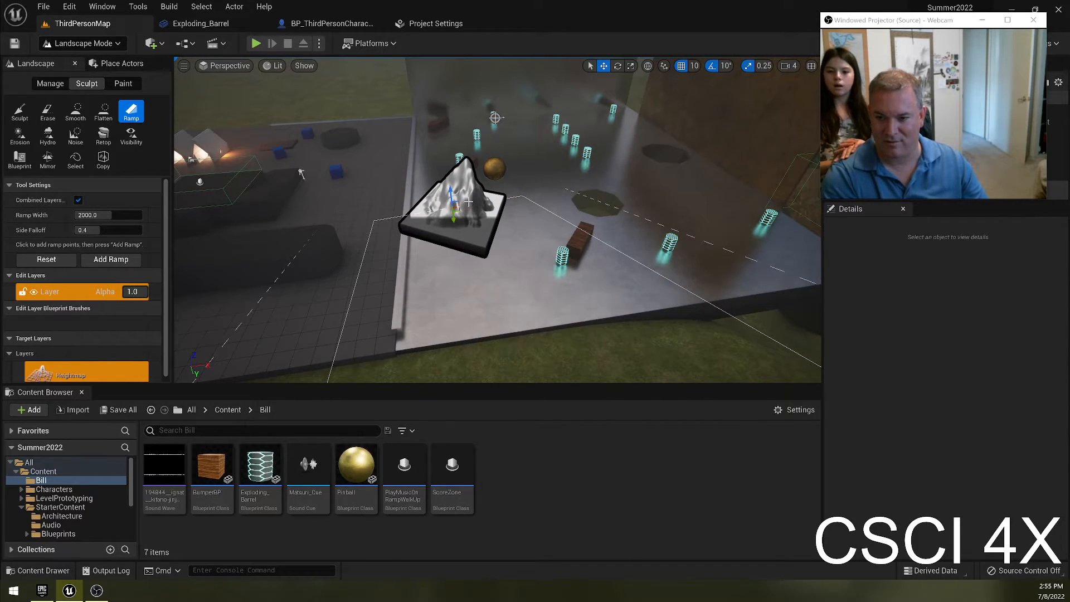
{"action": "left_click_drag", "start_coordinate": [458, 210], "coordinate": [507, 285]}
{"action": "right_click_drag", "start_coordinate": [510, 285], "coordinate": [482, 276]}
{"action": "key", "text": "d"}
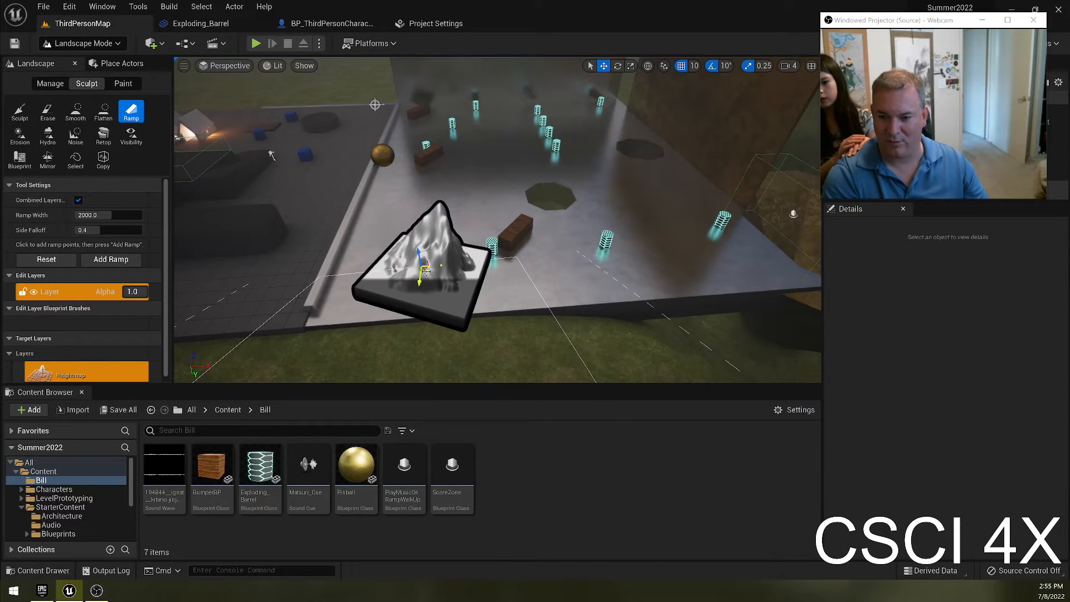
{"action": "left_click_drag", "start_coordinate": [426, 271], "coordinate": [438, 274]}
{"action": "key", "text": "s"}
Step: Move the outer ramp point farther out over the grass for a longer, gentler slope, and build the ramp
{"action": "mouse_move", "coordinate": [450, 278]}
{"action": "right_mouse_down"}
{"action": "mouse_move", "coordinate": [423, 297]}
{"action": "mouse_move", "coordinate": [345, 304]}
{"action": "mouse_move", "coordinate": [451, 301]}
{"action": "right_mouse_up"}
{"action": "left_click", "coordinate": [513, 309]}
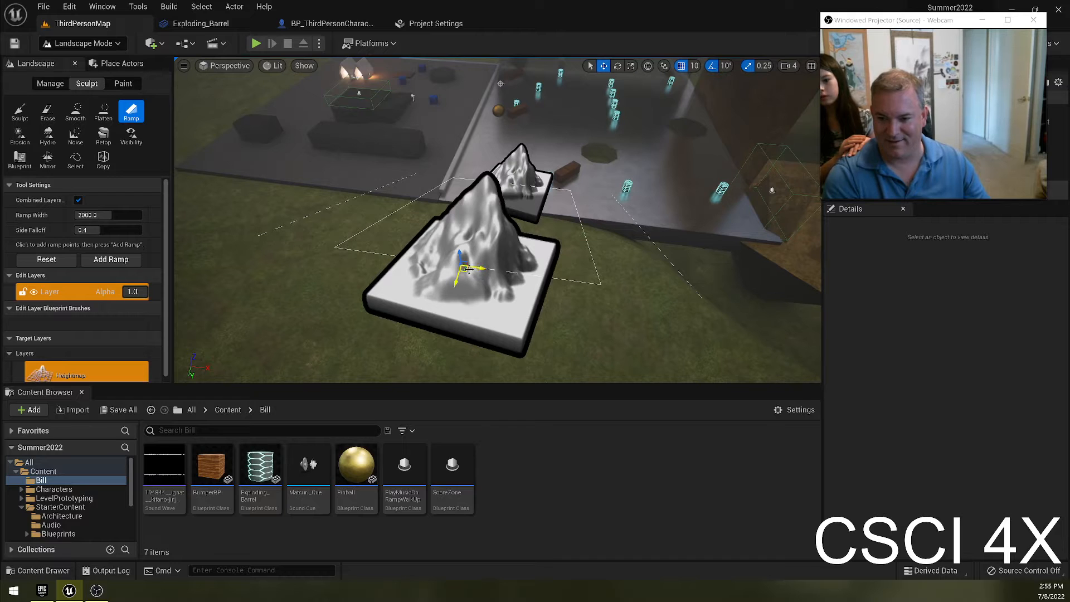
{"action": "left_click_drag", "start_coordinate": [464, 270], "coordinate": [486, 278]}
{"action": "right_click_drag", "start_coordinate": [543, 277], "coordinate": [417, 230]}
{"action": "key", "text": "d"}
{"action": "key", "text": "a"}
{"action": "key", "text": "d"}
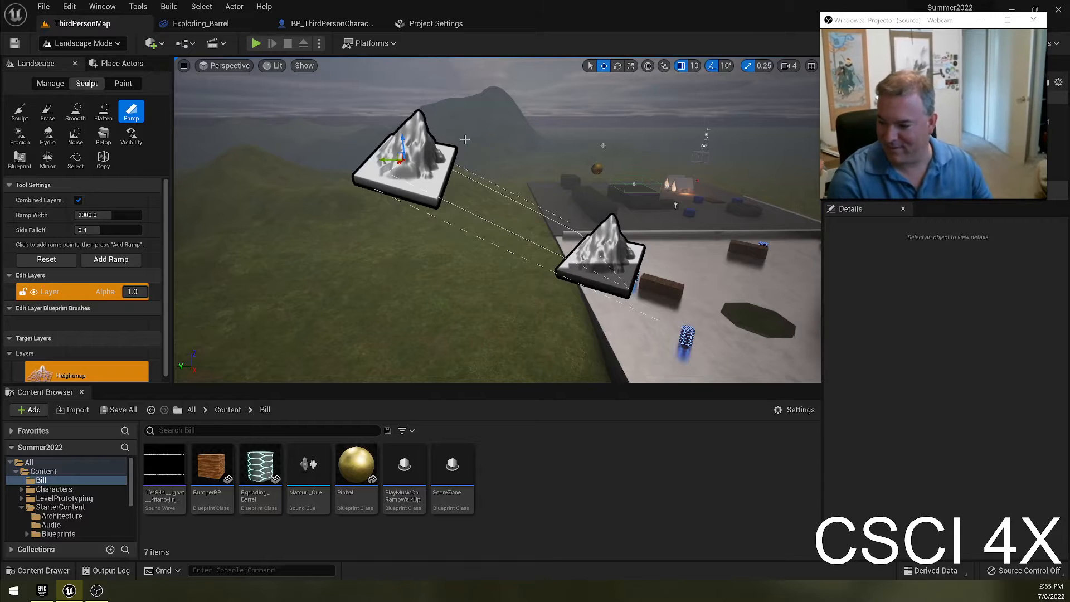
{"action": "mouse_move", "coordinate": [385, 161]}
{"action": "left_mouse_down"}
{"action": "mouse_move", "coordinate": [283, 159]}
{"action": "mouse_move", "coordinate": [292, 158]}
{"action": "left_mouse_up"}
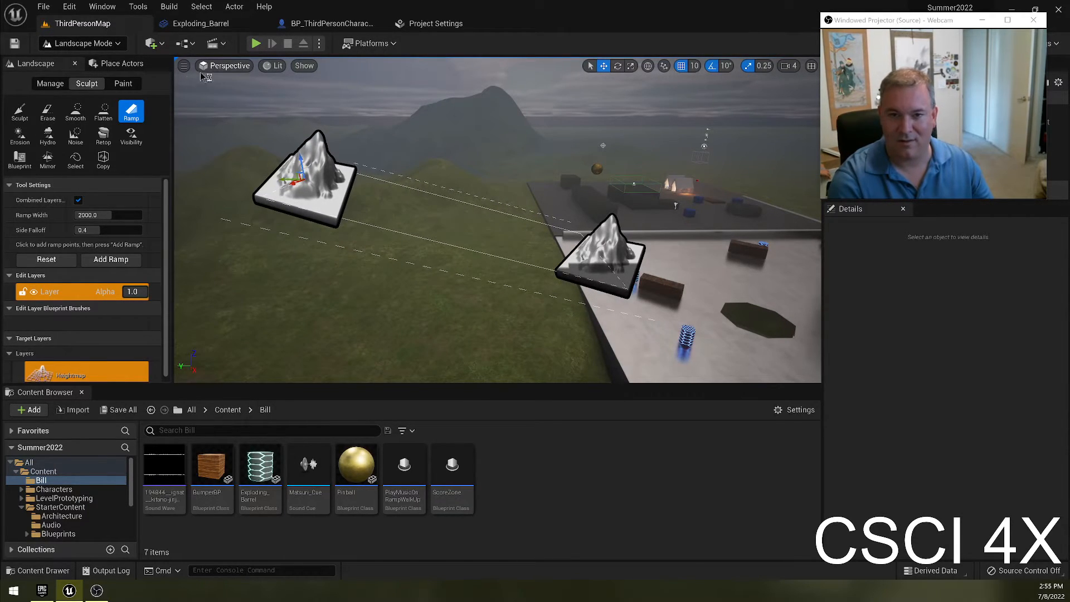
{"action": "left_click", "coordinate": [117, 261]}
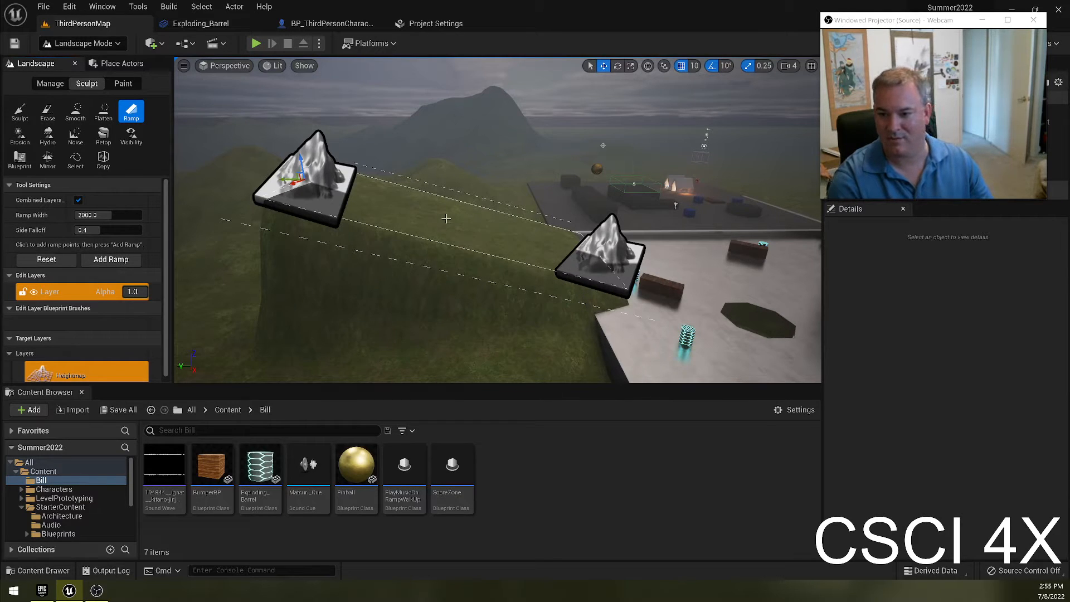
Step: Play-test the level by running and jumping the character toward the new grass ramp, and end the session
{"action": "left_click", "coordinate": [256, 43]}
{"action": "key", "text": "w"}
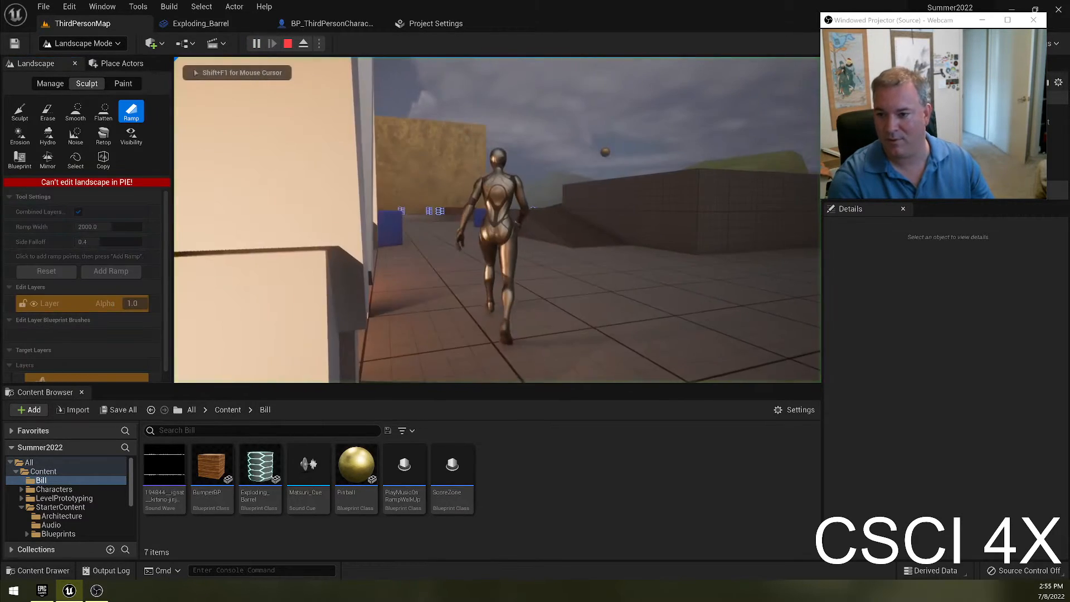
{"action": "key", "text": "w"}
{"action": "key", "text": "space"}
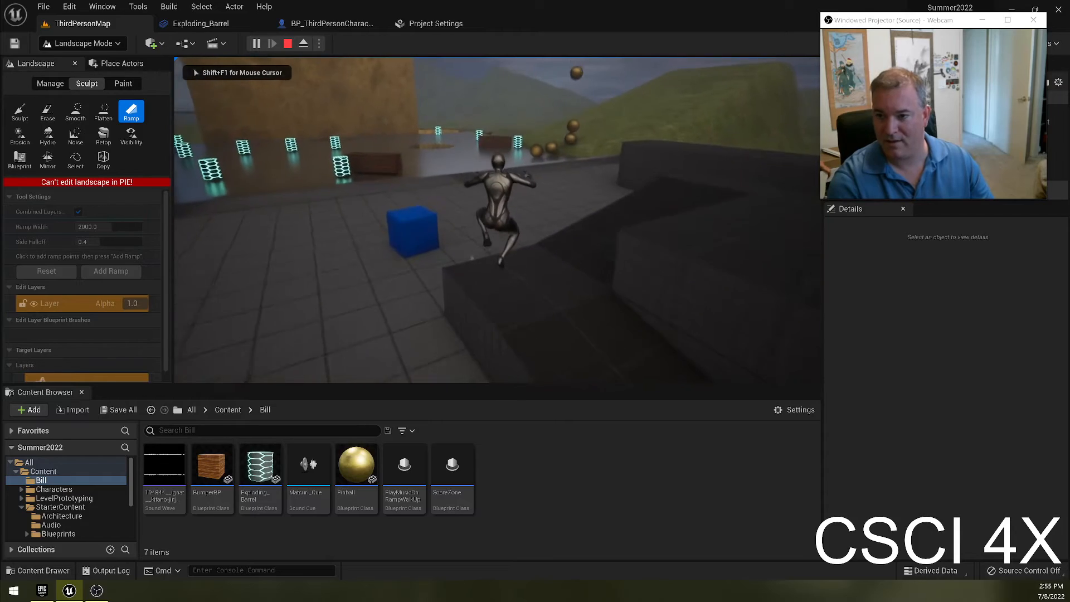
{"action": "key", "text": "w"}
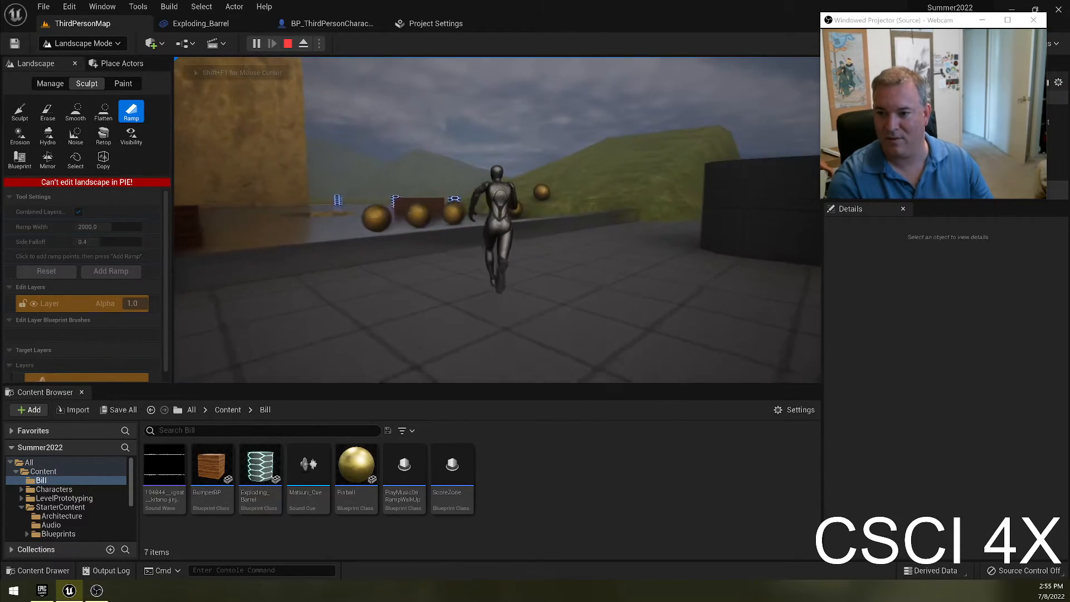
{"action": "key", "text": "Escape"}
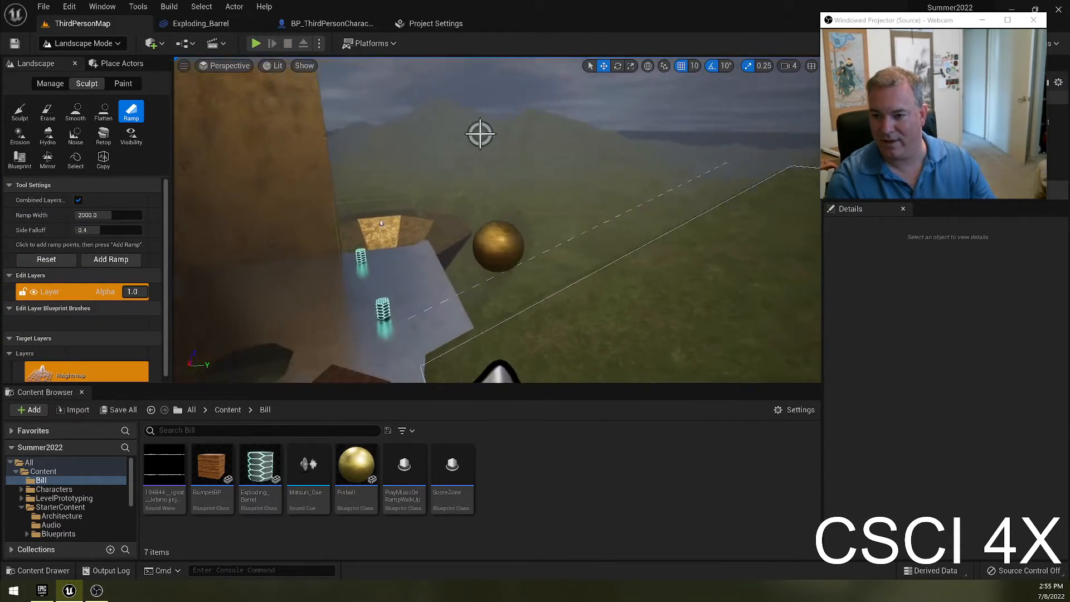
Step: Return to object selection and move the Pinball to 3560, 4080, 860 and the Ball Spawn Point to 3570, 4410, 1070 above the grass ramp
{"action": "right_click_drag", "start_coordinate": [394, 219], "coordinate": [391, 219]}
{"action": "key", "text": "d"}
{"action": "left_click", "coordinate": [384, 228]}
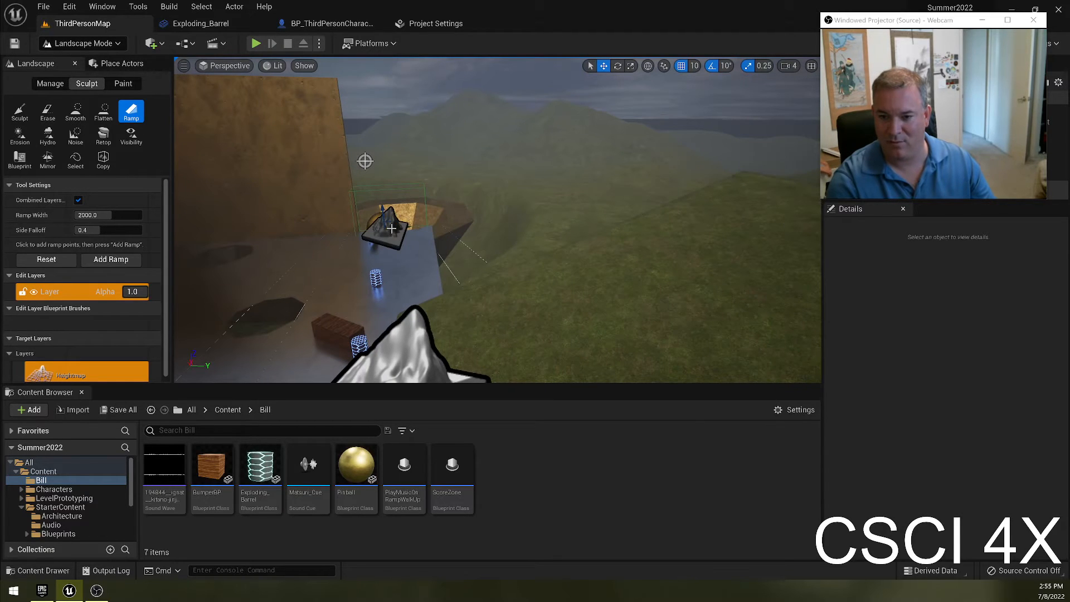
{"action": "key", "text": "Escape"}
{"action": "left_click", "coordinate": [149, 63]}
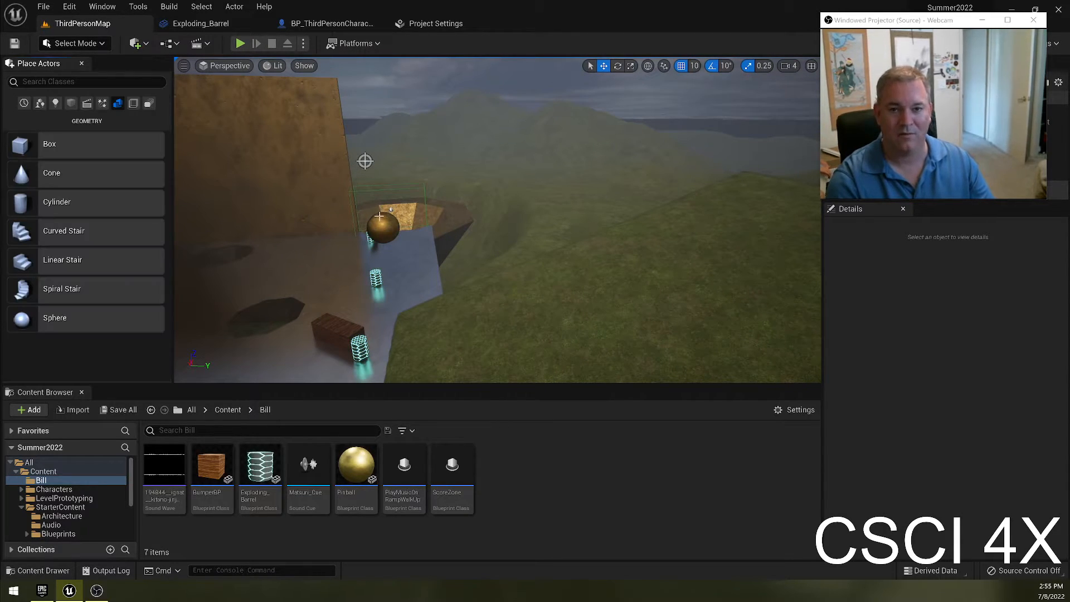
{"action": "left_click", "coordinate": [383, 226]}
{"action": "left_click_drag", "start_coordinate": [384, 226], "coordinate": [621, 224]}
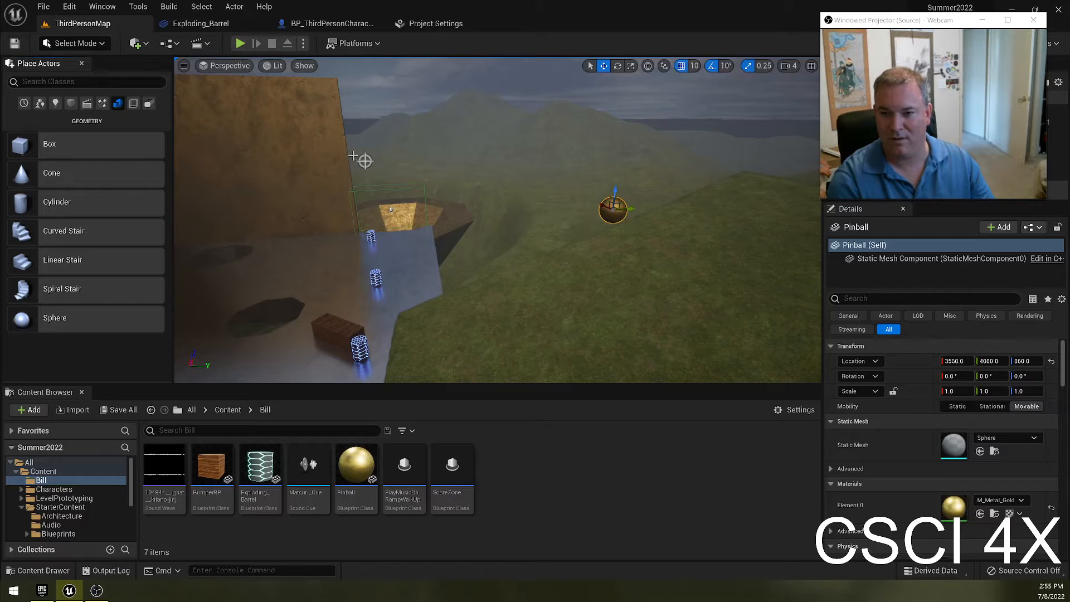
{"action": "left_click", "coordinate": [365, 161]}
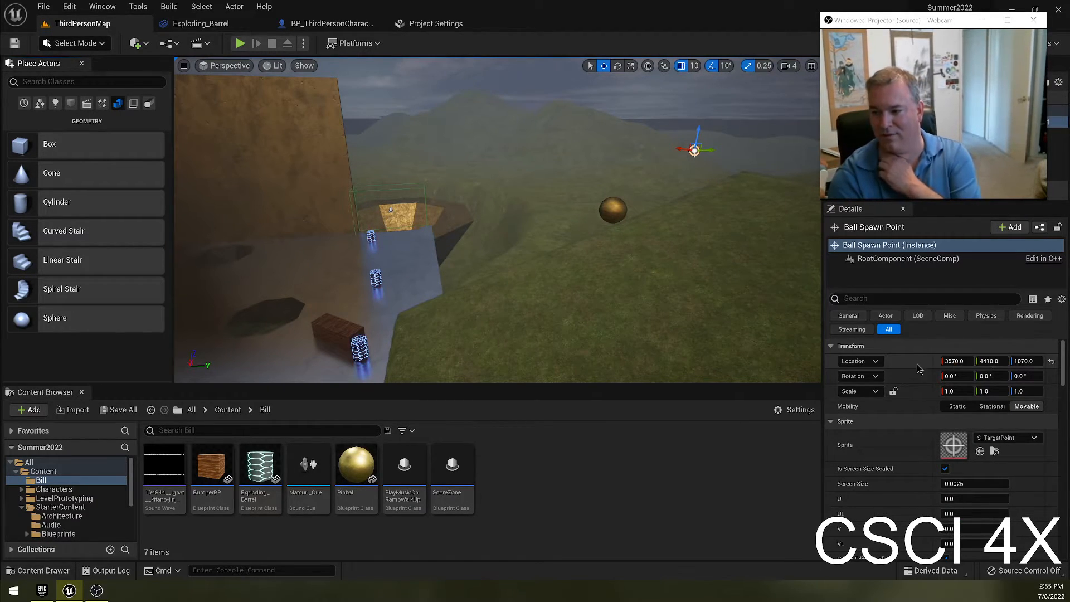
Step: Play-test the level to watch the balls roll down the grass ramp into the arena, and end the session
{"action": "left_click", "coordinate": [241, 44]}
{"action": "key", "text": "w"}
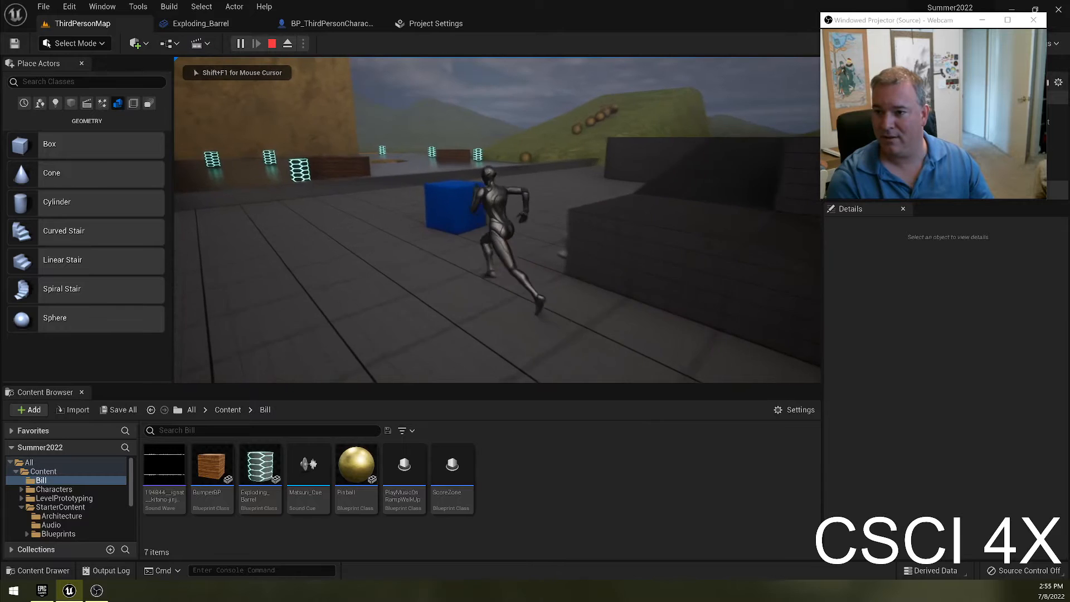
{"action": "key", "text": "w"}
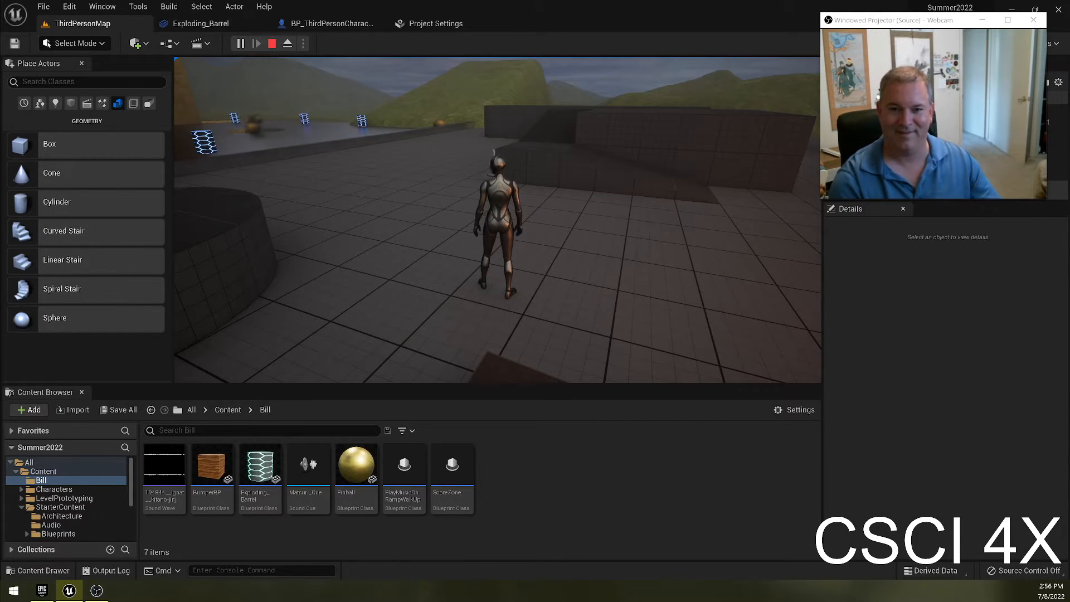
{"action": "key", "text": "Escape"}
Step: Switch back to landscape editing, inspect where the grass ramp meets the arena floor, and view the list of editor modes
{"action": "key", "text": "w"}
{"action": "right_click_drag", "start_coordinate": [781, 246], "coordinate": [485, 279]}
{"action": "right_click_drag", "start_coordinate": [417, 166], "coordinate": [256, 176]}
{"action": "key", "text": "shift+2"}
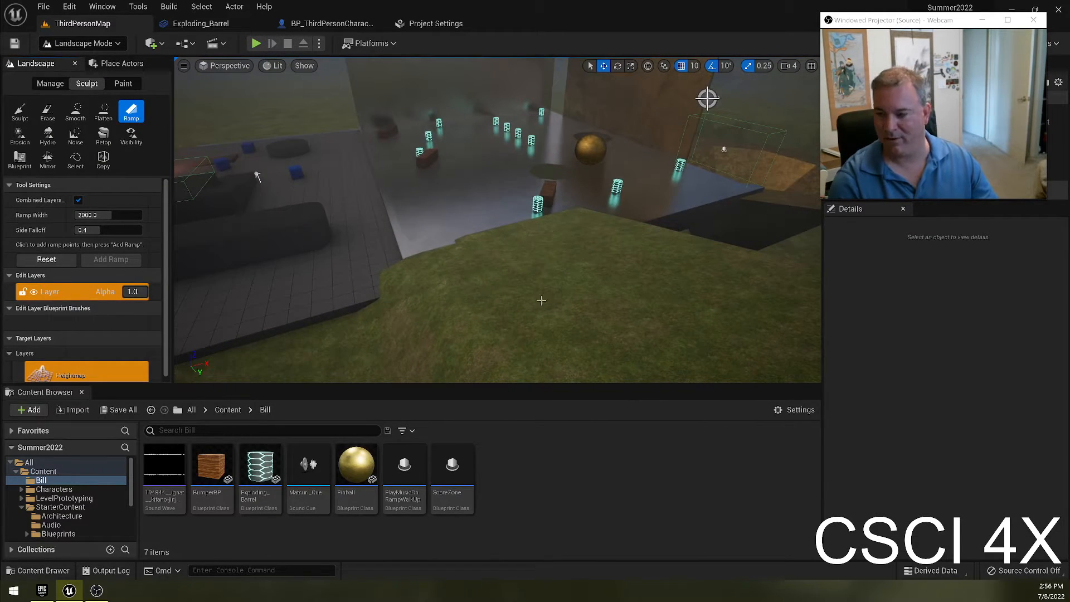
{"action": "right_click_drag", "start_coordinate": [621, 196], "coordinate": [676, 143]}
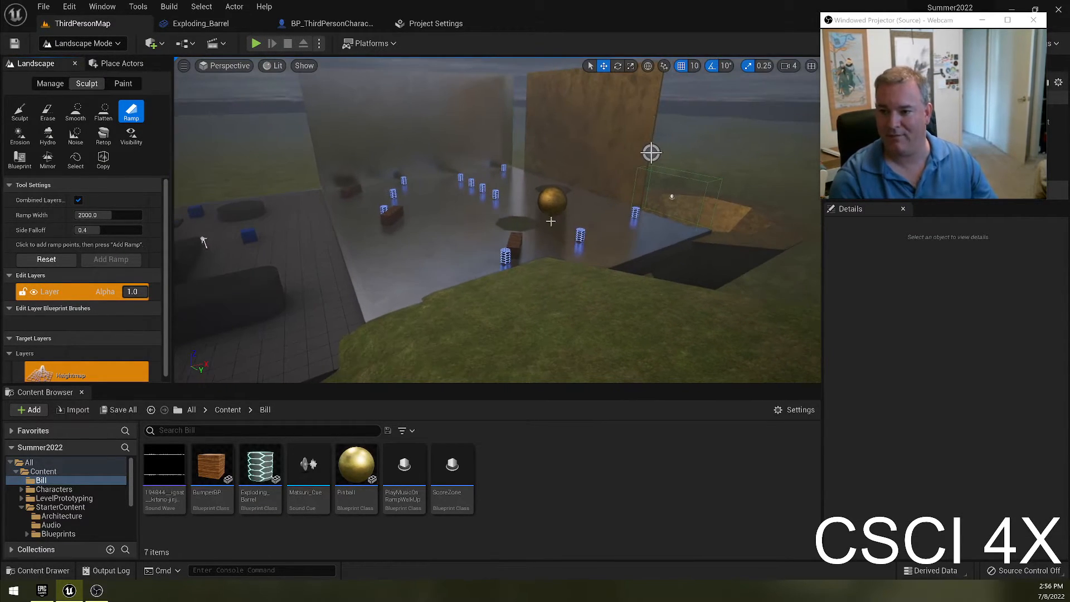
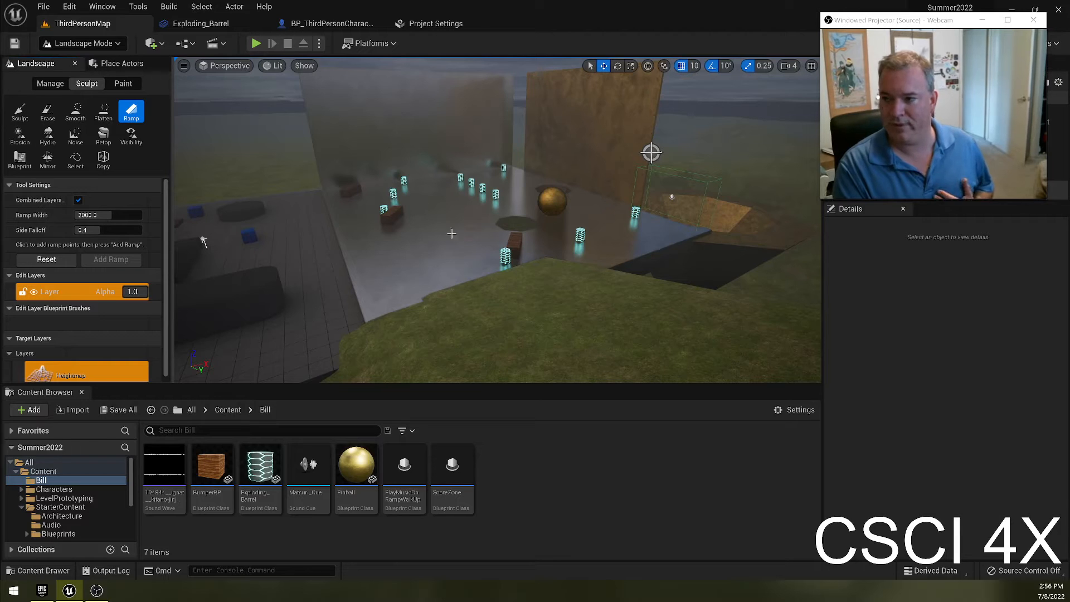
{"action": "scroll", "coordinate": [100, 223], "scroll_direction": "down", "scroll_amount": 1}
{"action": "left_click", "coordinate": [83, 44]}
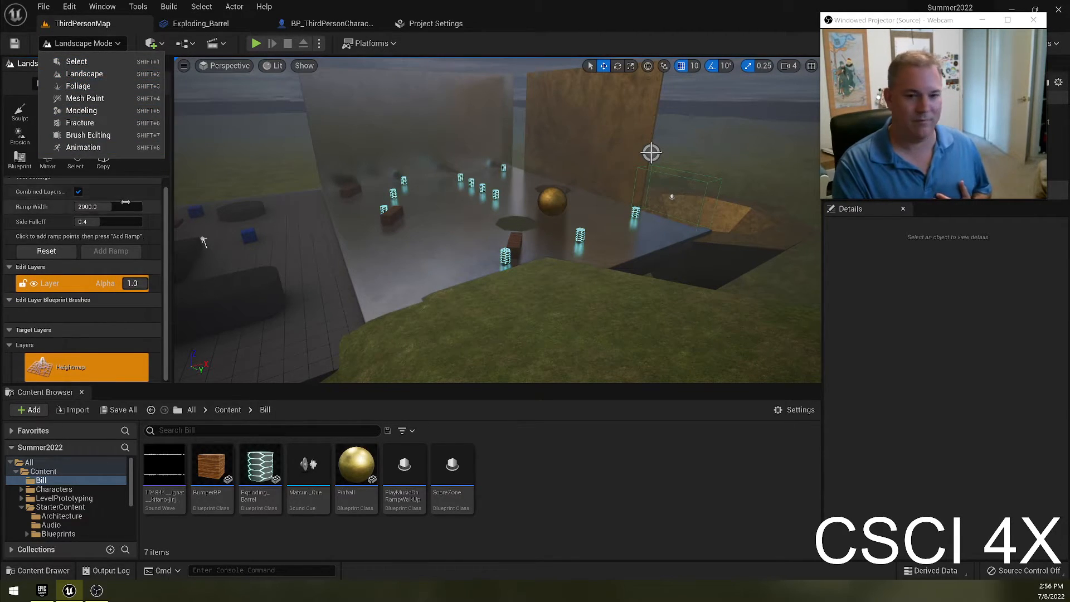
{"action": "left_click", "coordinate": [165, 330]}
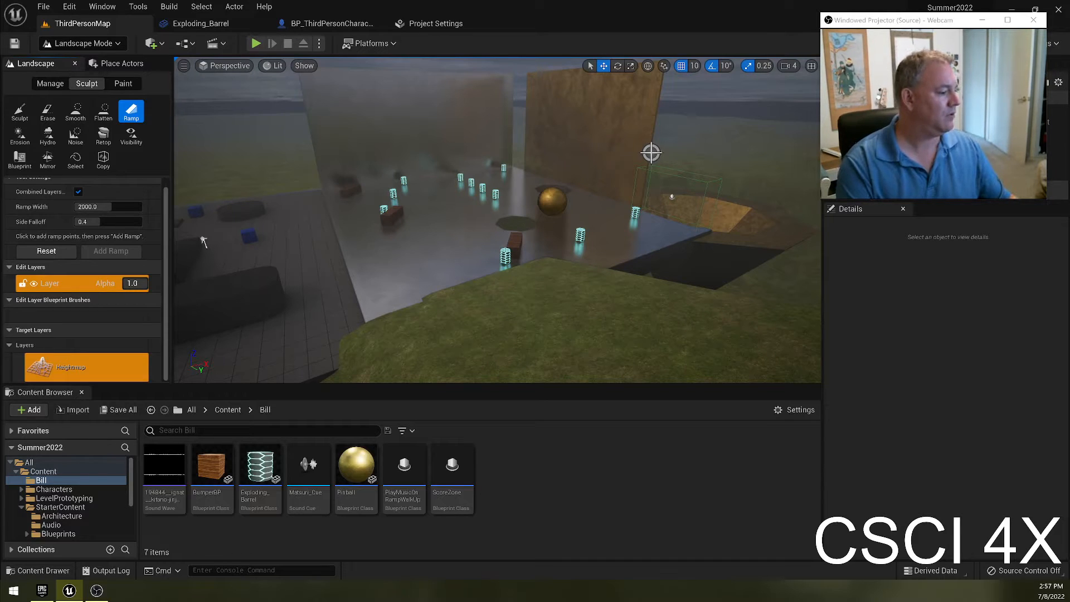
Step: Return to object selection and move the PlayerStart from beside the white slanted walls to 2260, 1250, near the blue cubes
{"action": "right_click_drag", "start_coordinate": [472, 299], "coordinate": [195, 321]}
{"action": "key", "text": "w"}
{"action": "key", "text": "d"}
{"action": "key", "text": "w"}
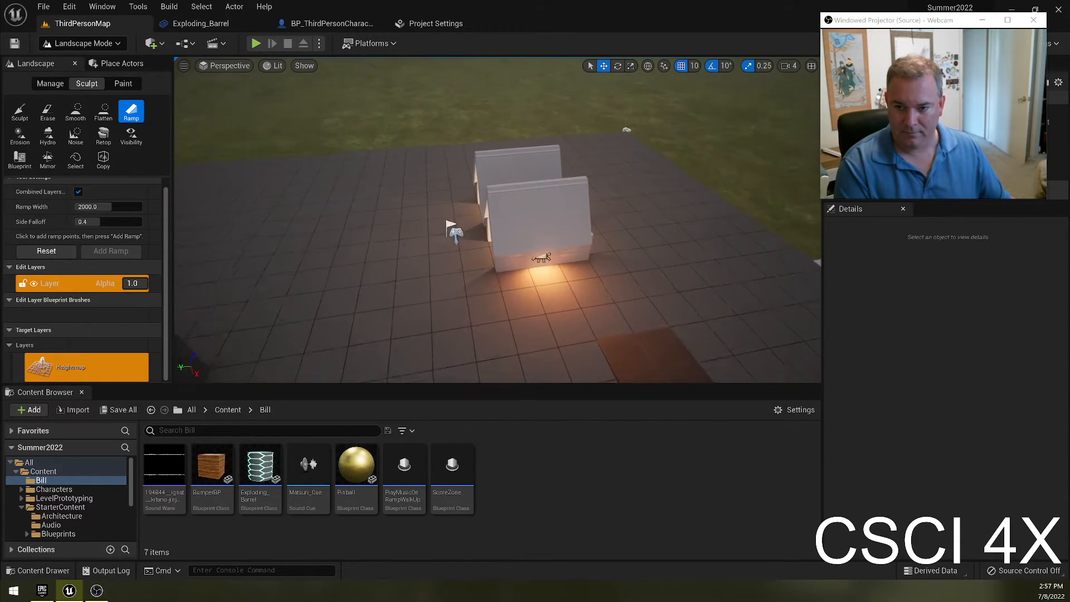
{"action": "right_click_drag", "start_coordinate": [465, 234], "coordinate": [465, 241]}
{"action": "key", "text": "w"}
{"action": "left_click", "coordinate": [448, 222]}
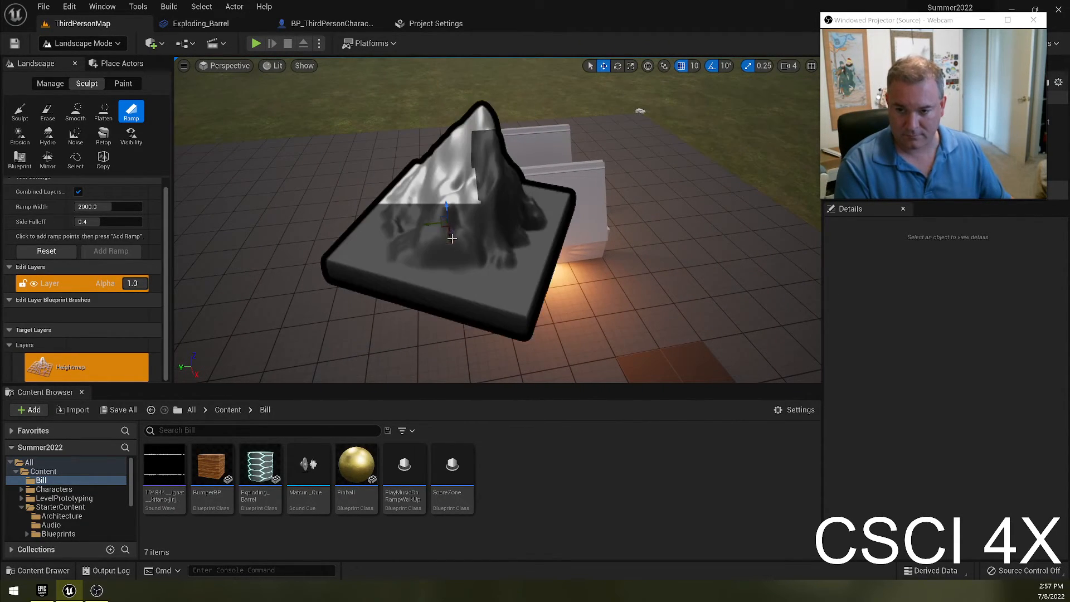
{"action": "key", "text": "Delete"}
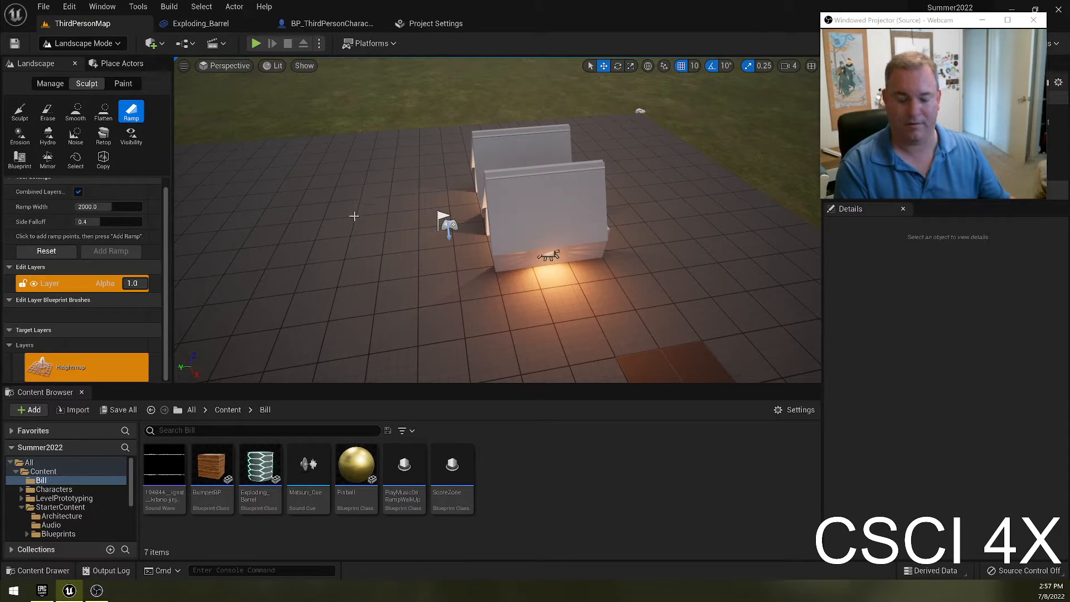
{"action": "key", "text": "shift+1"}
{"action": "left_click", "coordinate": [441, 215]}
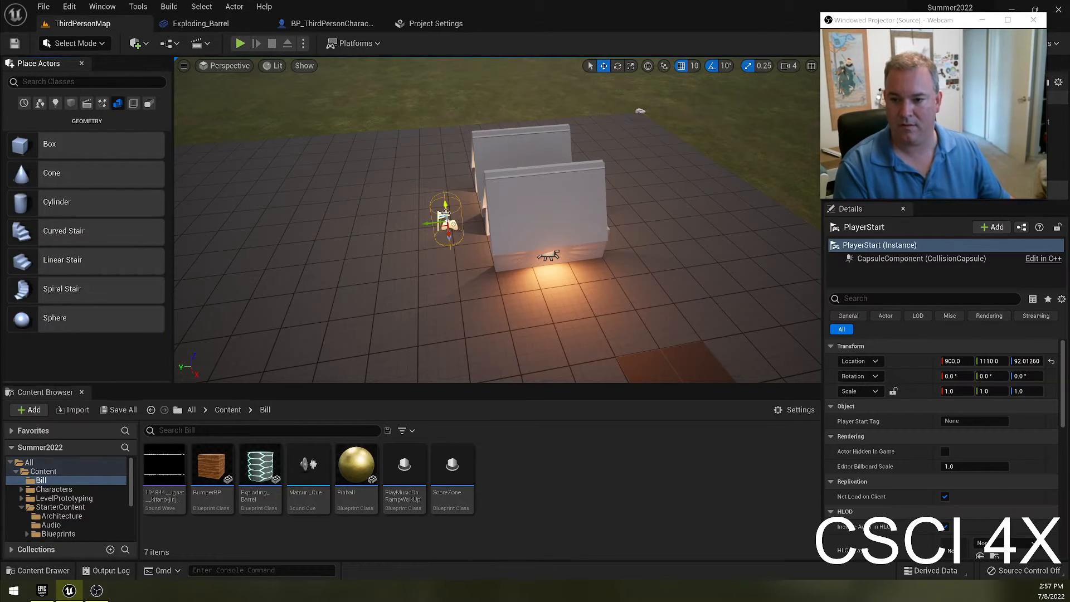
{"action": "left_click_drag", "start_coordinate": [431, 267], "coordinate": [537, 299], "text": "alt"}
{"action": "right_click_drag", "start_coordinate": [540, 301], "coordinate": [577, 300]}
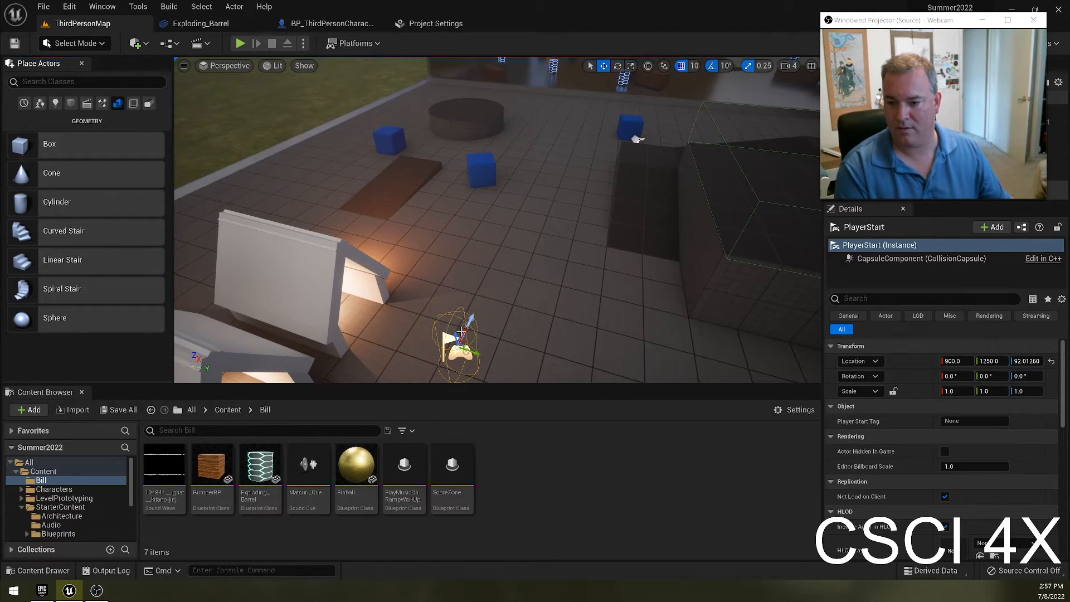
{"action": "left_click_drag", "start_coordinate": [461, 337], "coordinate": [558, 149]}
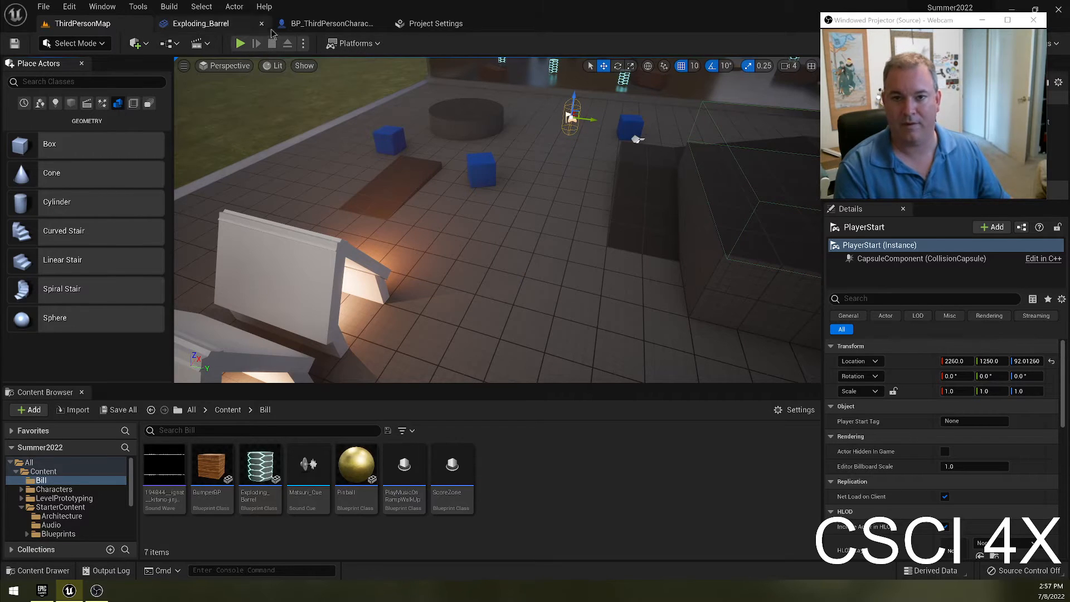
Step: Play-test from the moved start position, run the character to the arena's edge to watch the balls, and end the session
{"action": "left_click", "coordinate": [240, 44]}
{"action": "key", "text": "w"}
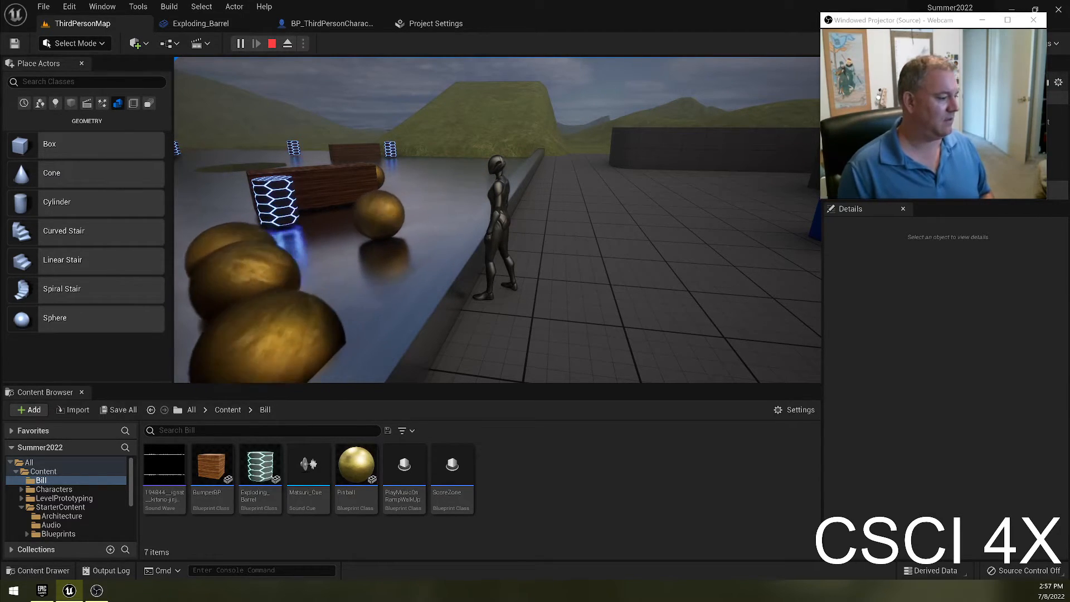
{"action": "key", "text": "Escape"}
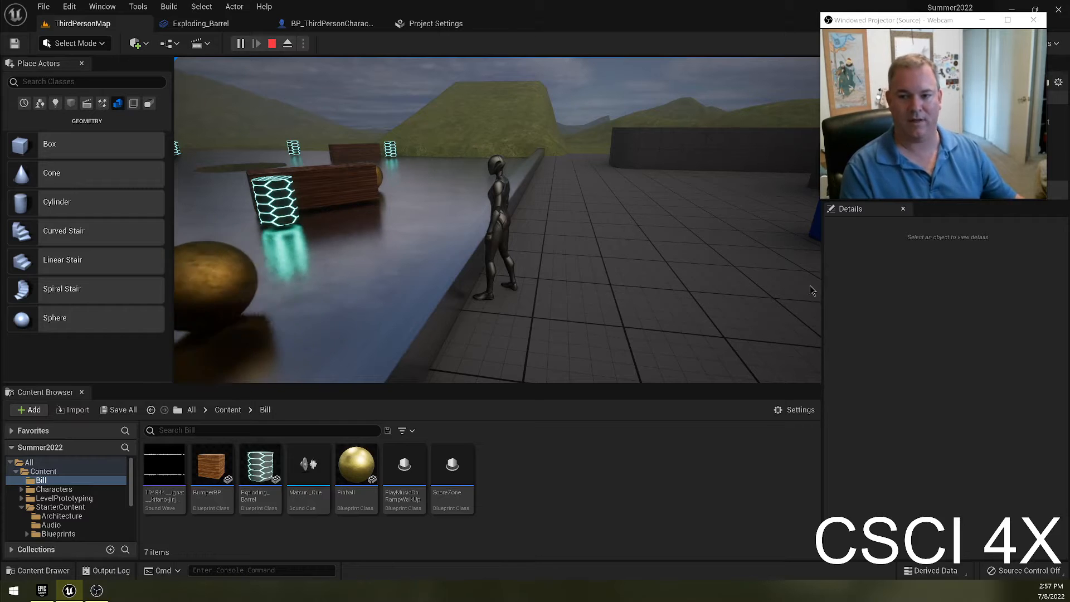
Step: End the play-test, select the wooden bumper beside the nearest barrel, and view the materials available for it
{"action": "scroll", "coordinate": [1011, 494], "scroll_direction": "down", "scroll_amount": 3}
{"action": "scroll", "coordinate": [994, 489], "scroll_direction": "up", "scroll_amount": 1}
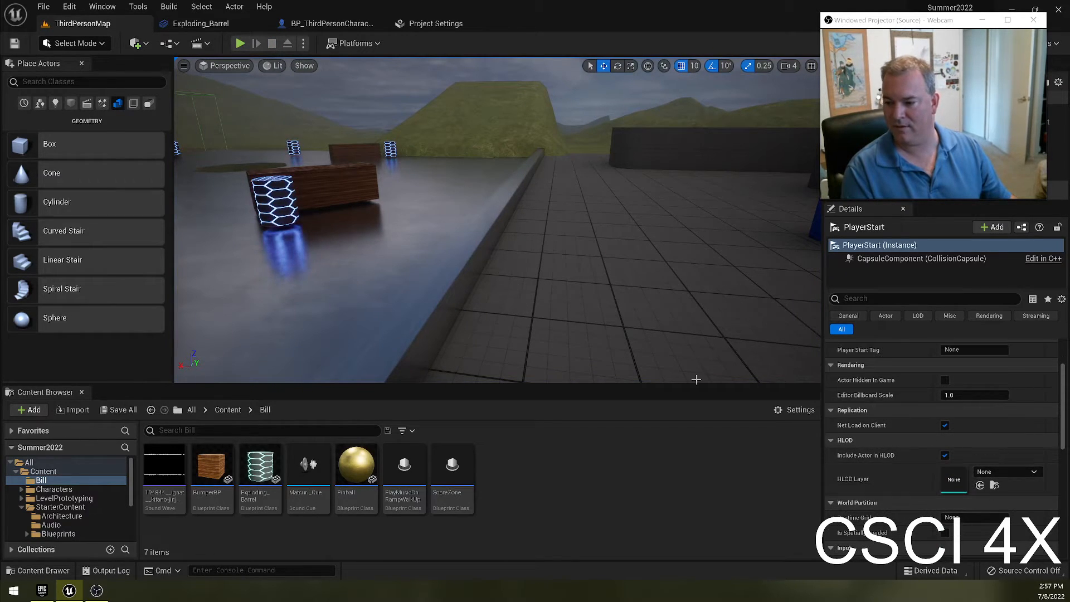
{"action": "left_click", "coordinate": [333, 187]}
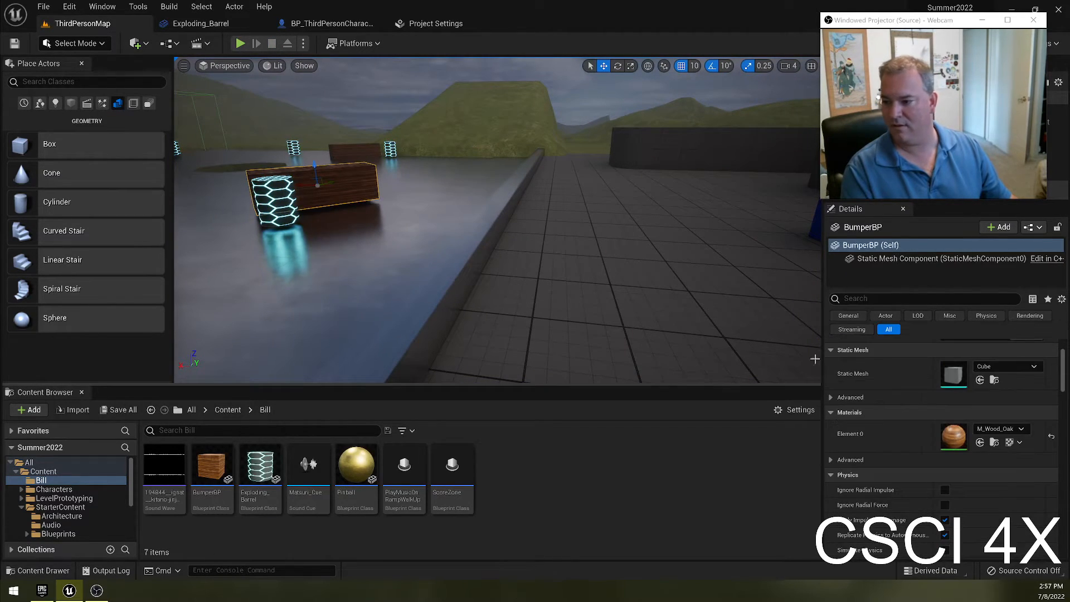
{"action": "left_click", "coordinate": [988, 434]}
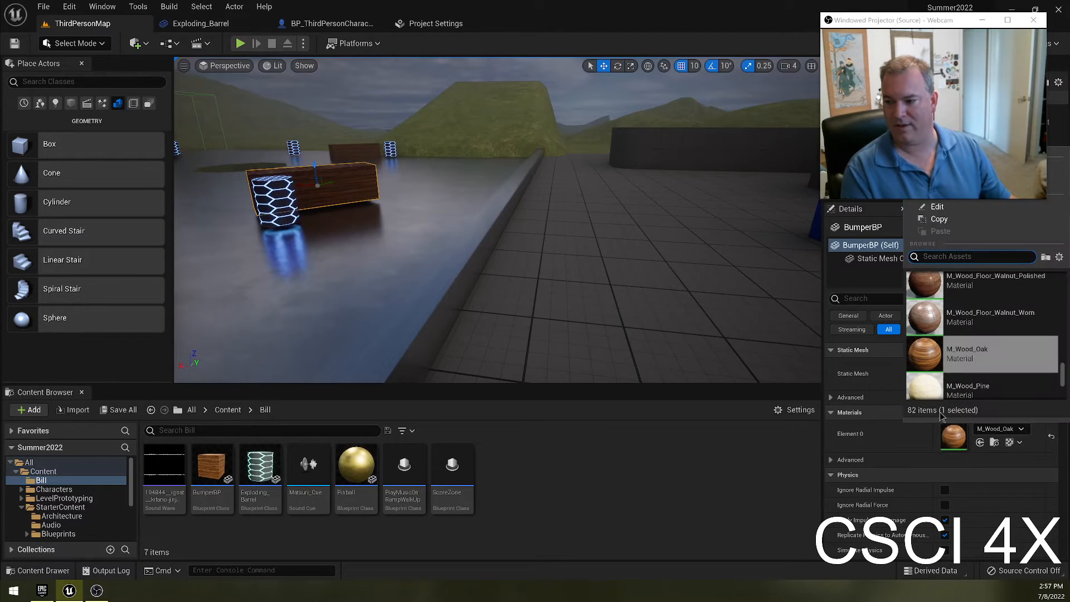
{"action": "key", "text": "BackSpace"}
{"action": "key", "text": "BackSpace"}
{"action": "key", "text": "BackSpace"}
{"action": "key", "text": "BackSpace"}
{"action": "key", "text": "BackSpace"}
Step: Switch the editor from object selection to Foliage editing with the grass ramp in view
{"action": "right_click_drag", "start_coordinate": [513, 257], "coordinate": [541, 82]}
{"action": "key", "text": "w"}
{"action": "key", "text": "w"}
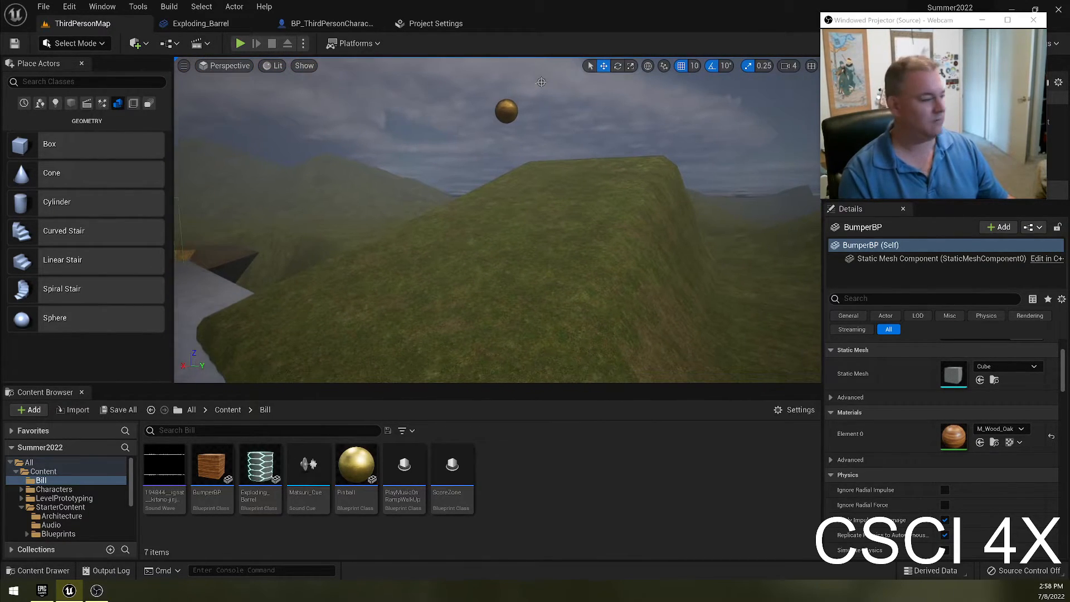
{"action": "left_click", "coordinate": [81, 43]}
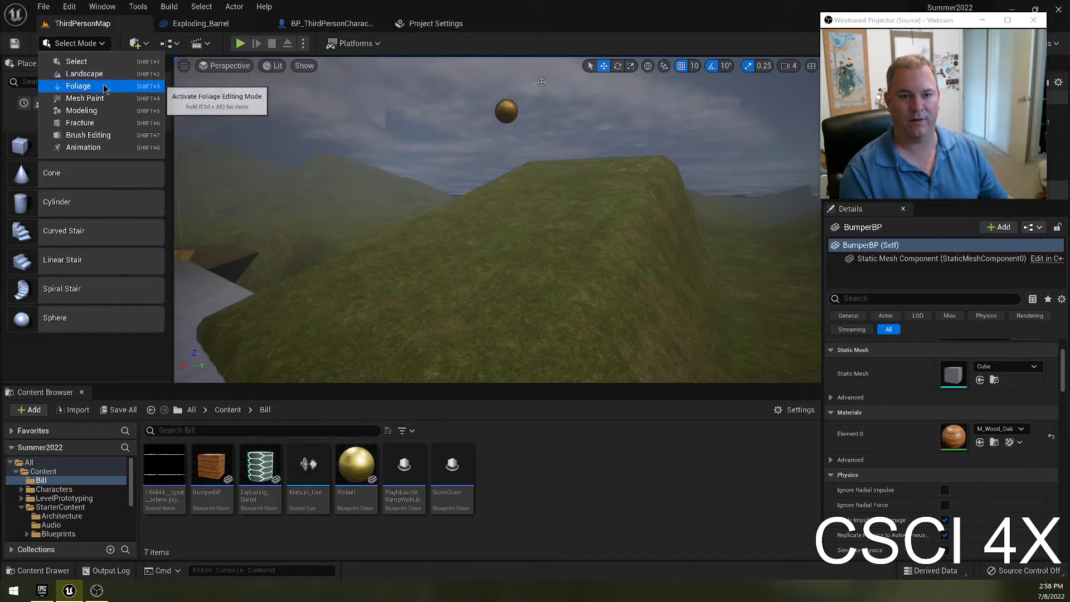
{"action": "left_click", "coordinate": [84, 90]}
{"action": "left_click", "coordinate": [78, 44]}
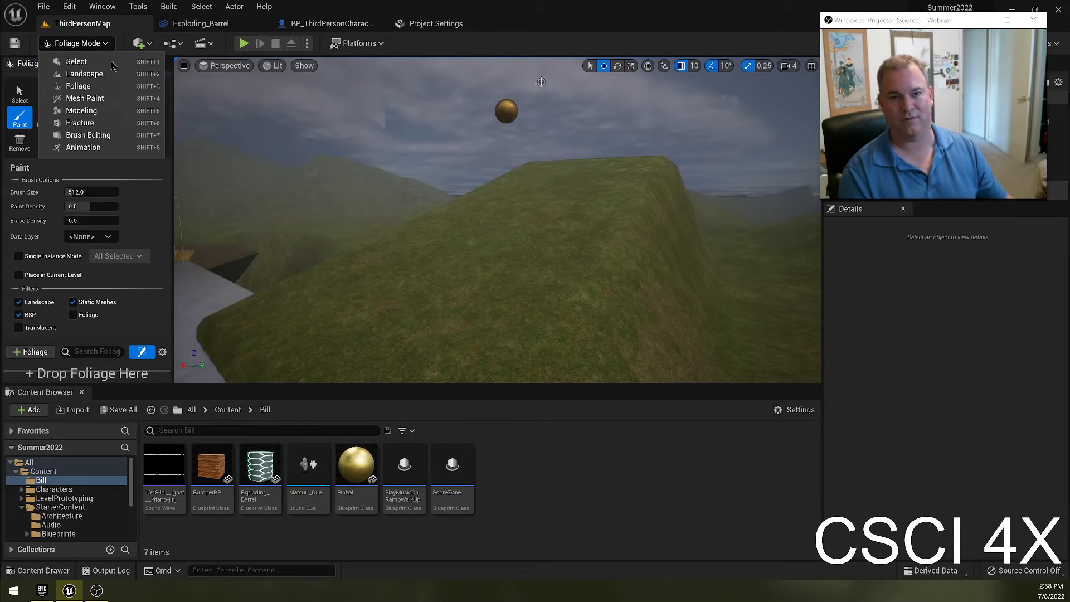
{"action": "left_click", "coordinate": [149, 88]}
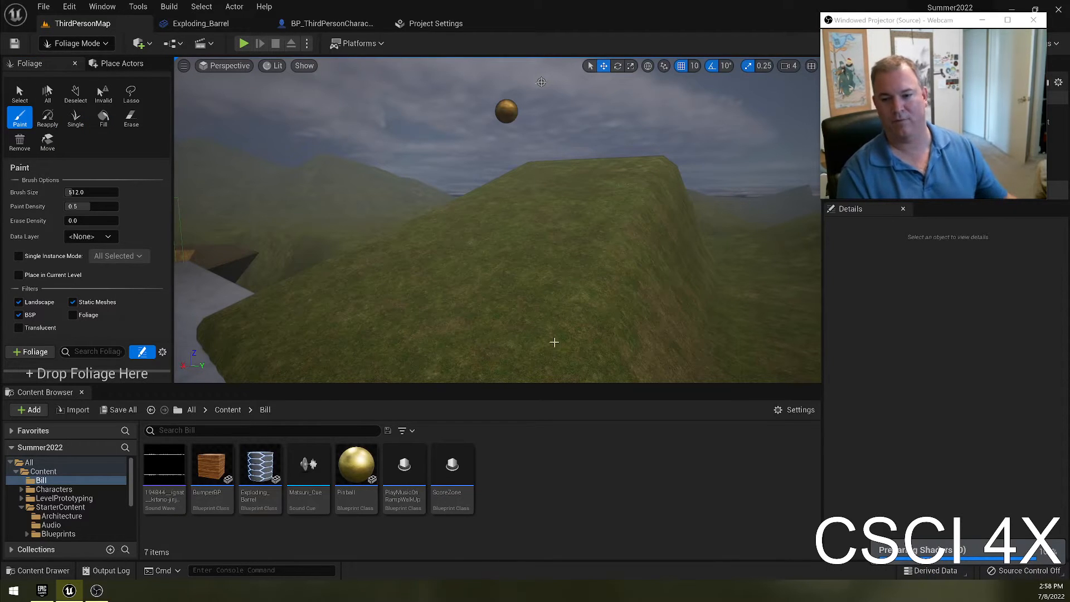
Step: Give the foliage palette more room and check which existing foliage types can be added
{"action": "right_click_drag", "start_coordinate": [497, 219], "coordinate": [529, 226]}
{"action": "key", "text": "s"}
{"action": "key", "text": "w"}
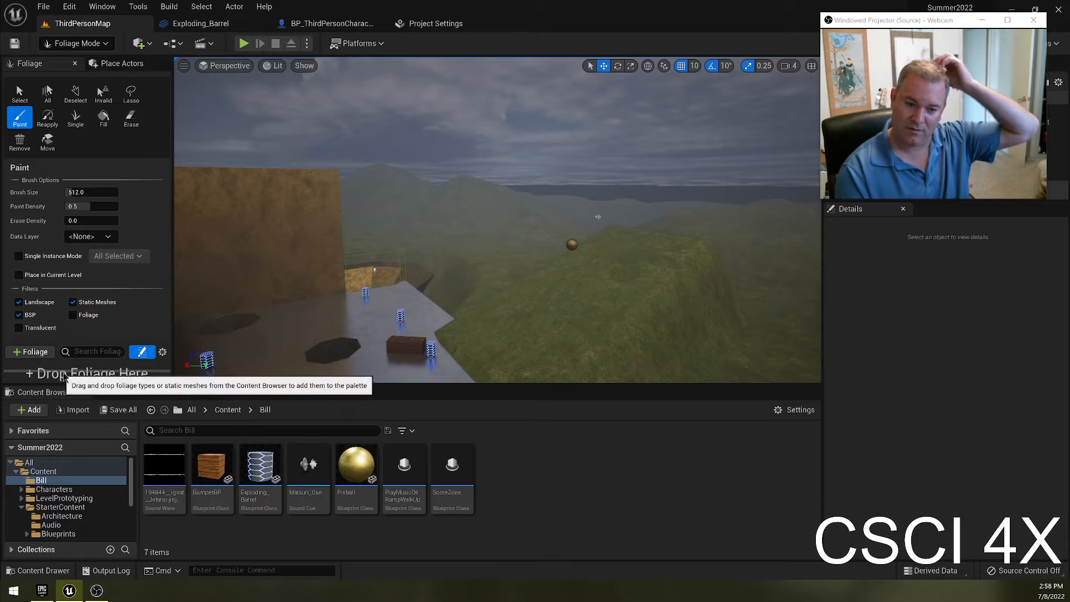
{"action": "left_click_drag", "start_coordinate": [94, 393], "coordinate": [93, 404]}
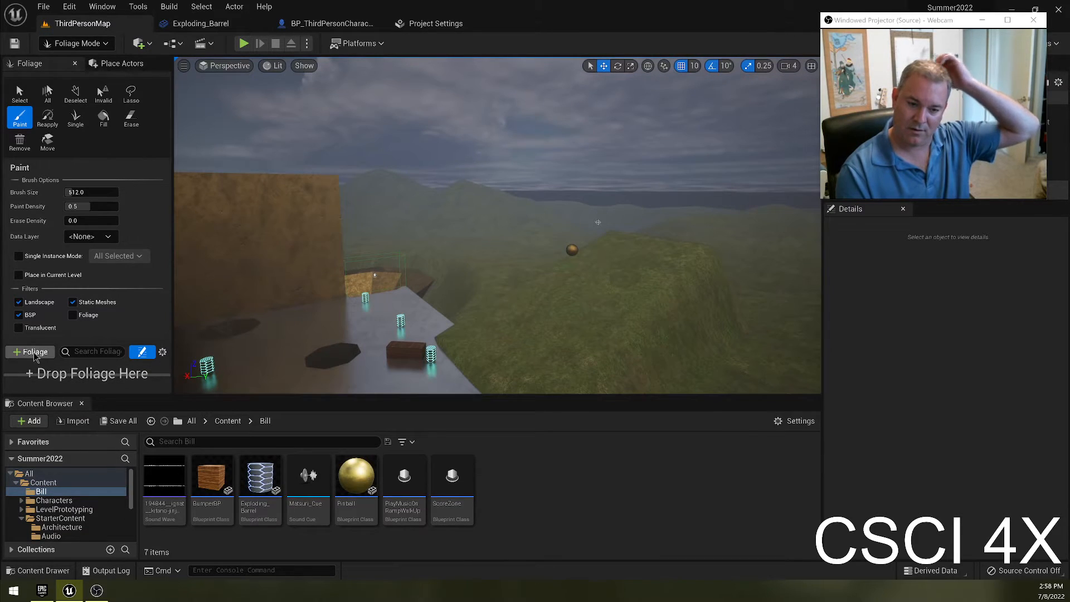
{"action": "left_click", "coordinate": [30, 351]}
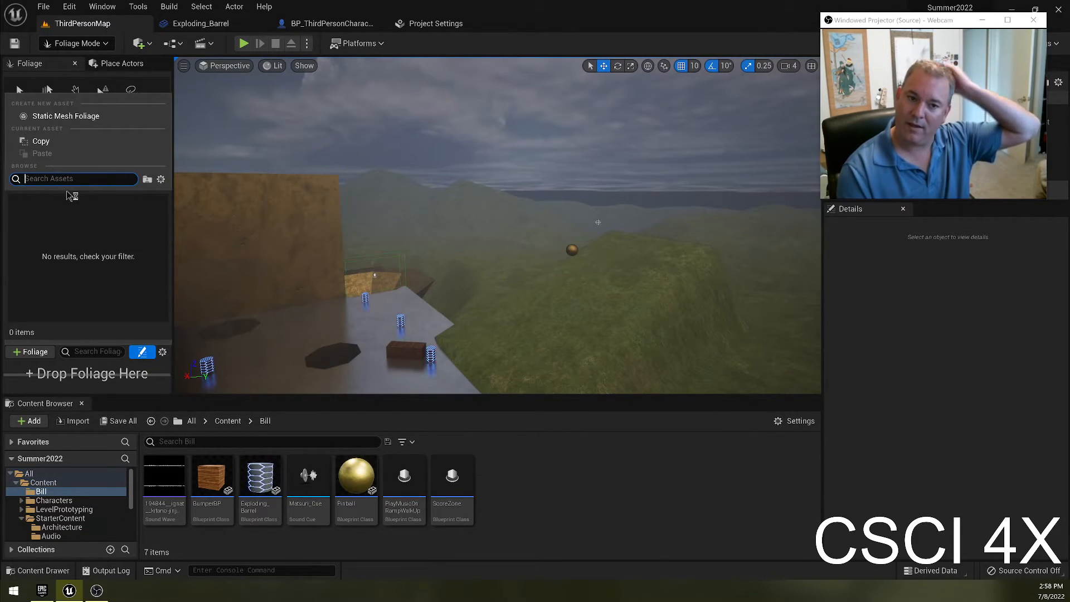
{"action": "left_click", "coordinate": [32, 352]}
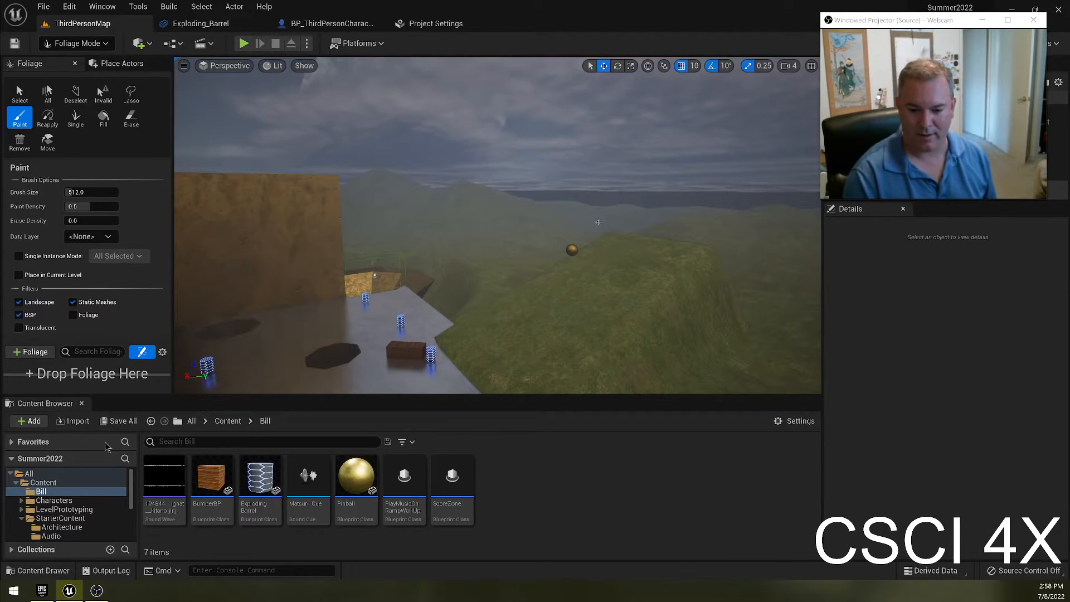
Step: Open the StarterContent Props folder in the project content
{"action": "scroll", "coordinate": [86, 507], "scroll_direction": "down", "scroll_amount": 3}
{"action": "left_click", "coordinate": [58, 518]}
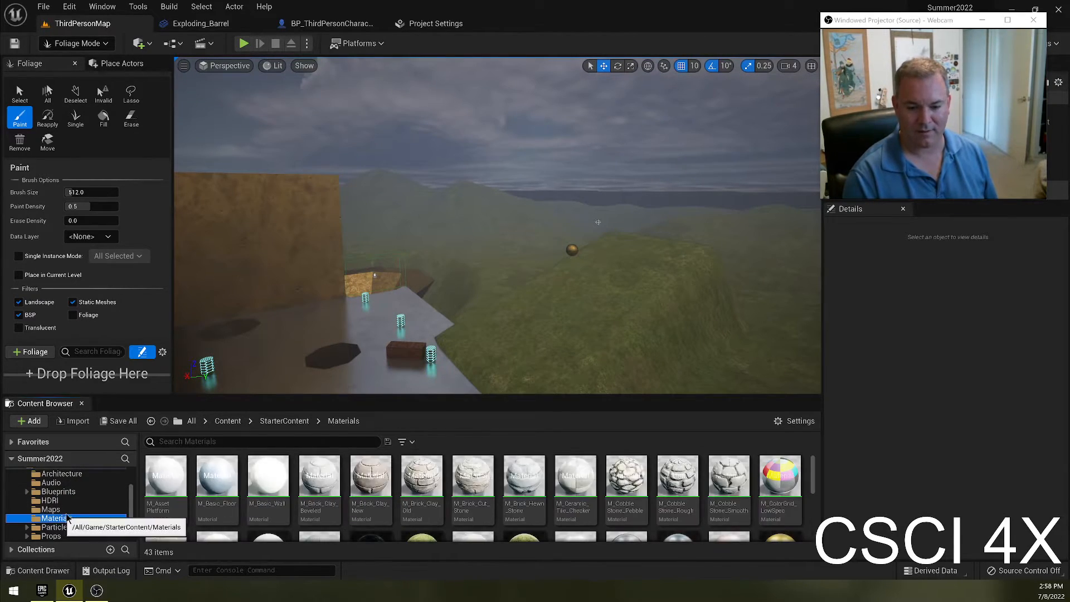
{"action": "scroll", "coordinate": [78, 517], "scroll_direction": "down", "scroll_amount": 1}
{"action": "scroll", "coordinate": [73, 502], "scroll_direction": "up", "scroll_amount": 1}
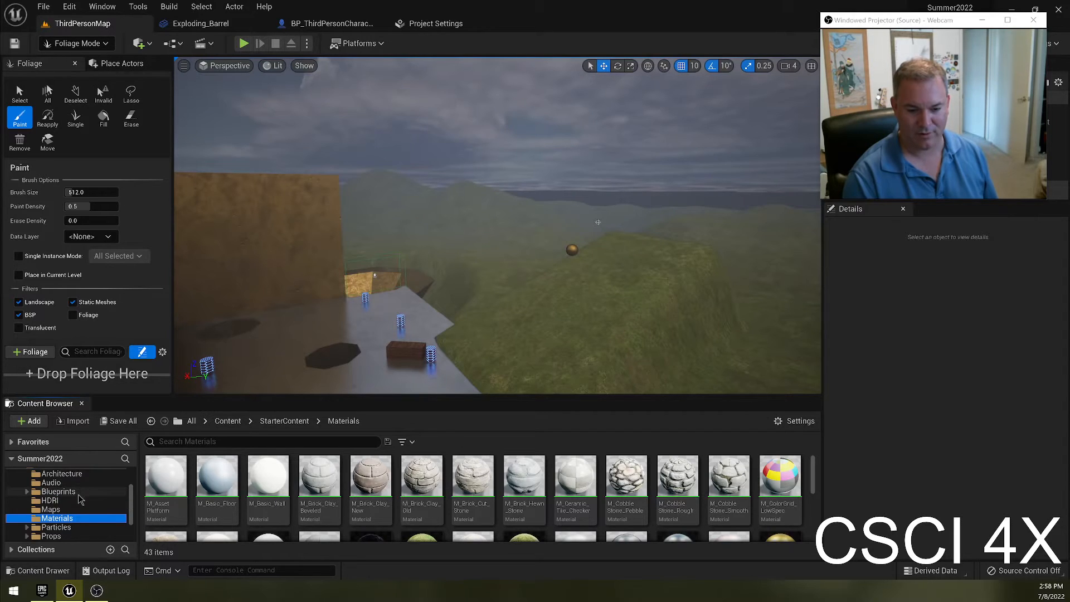
{"action": "scroll", "coordinate": [80, 498], "scroll_direction": "down", "scroll_amount": 2}
{"action": "left_click", "coordinate": [70, 494]}
{"action": "scroll", "coordinate": [66, 509], "scroll_direction": "up", "scroll_amount": 1}
{"action": "left_click", "coordinate": [64, 508]}
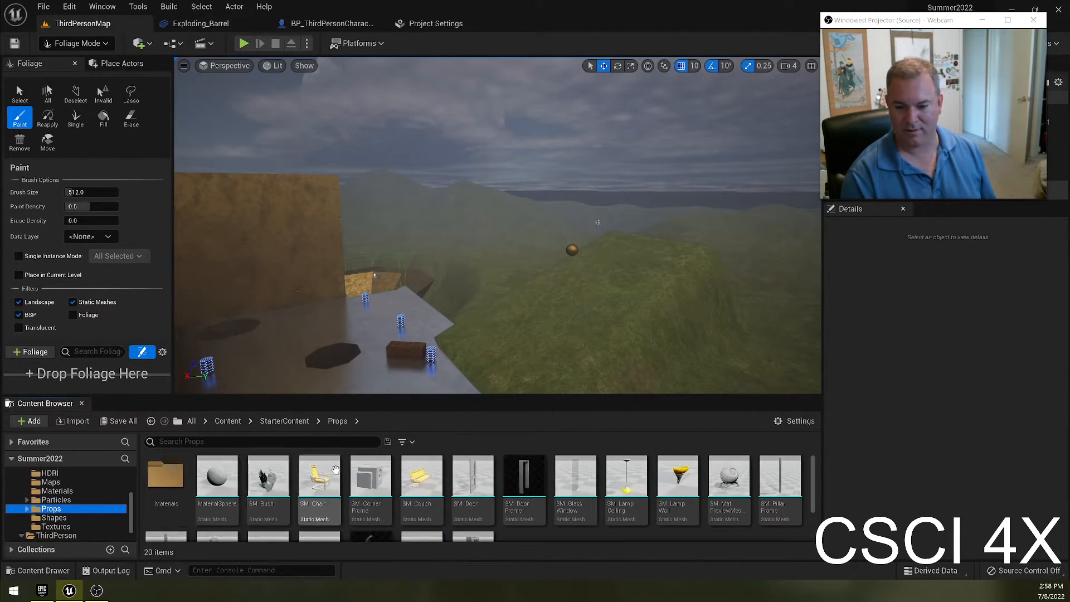
Step: Add the SM_Bush mesh to the foliage palette, saving its type as SM_Bush_FoliageType in the Props folder
{"action": "left_click_drag", "start_coordinate": [277, 485], "coordinate": [93, 382]}
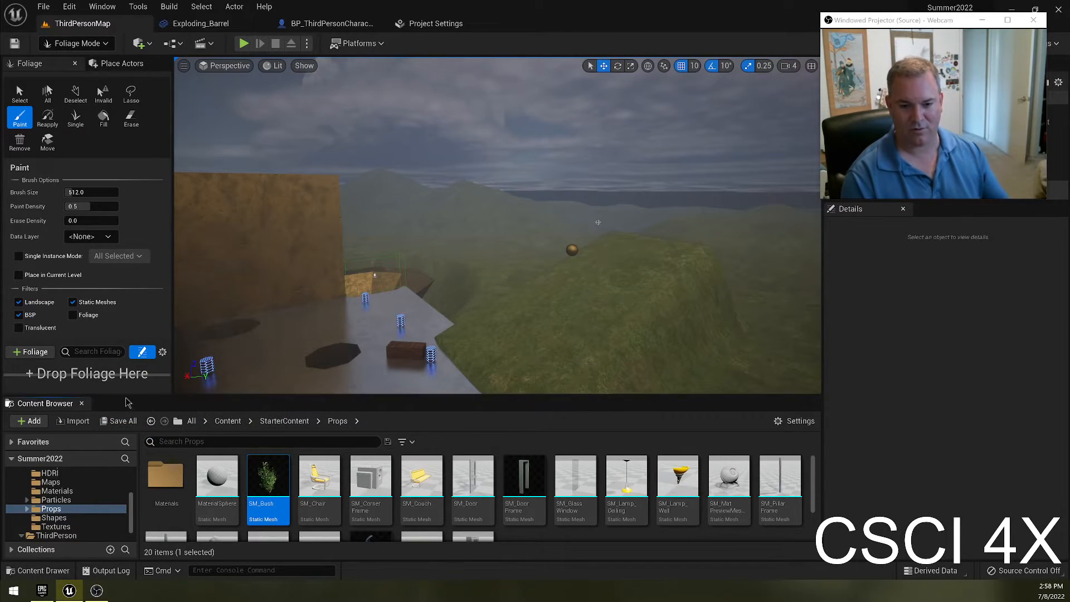
{"action": "left_click_drag", "start_coordinate": [267, 482], "coordinate": [95, 380]}
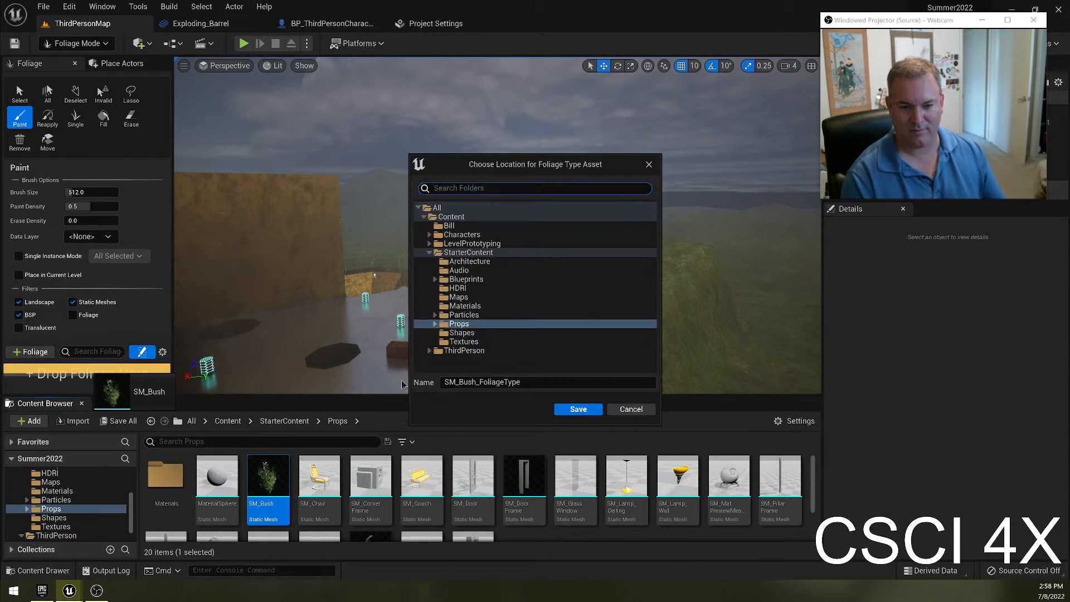
{"action": "left_click", "coordinate": [578, 409]}
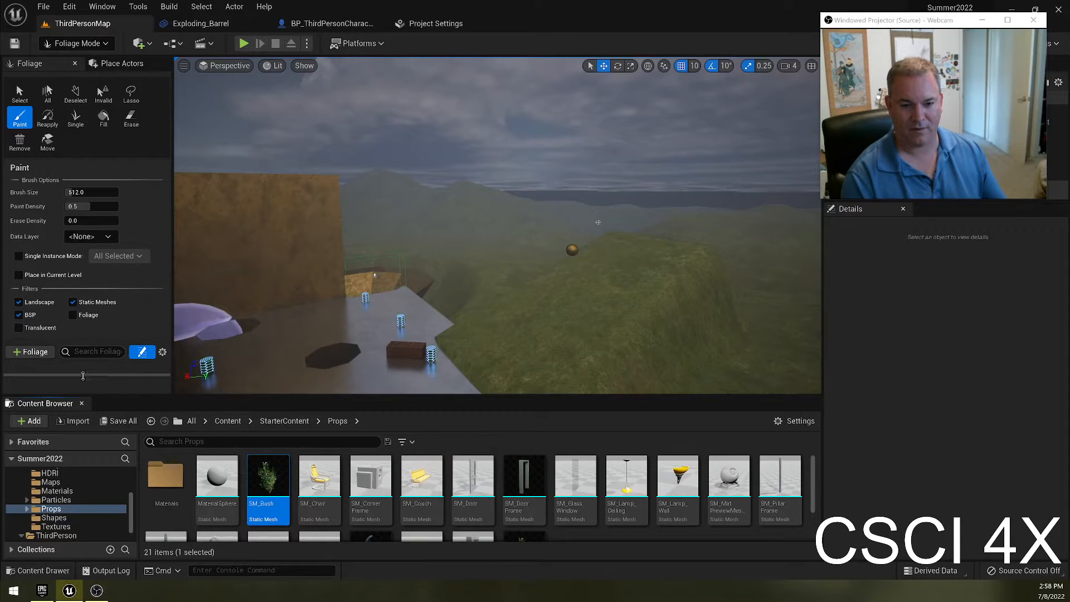
Step: Paint bushes over the grass ramp and the surrounding hills with brush size 512
{"action": "mouse_move", "coordinate": [537, 334]}
{"action": "left_mouse_down"}
{"action": "mouse_move", "coordinate": [561, 334]}
{"action": "mouse_move", "coordinate": [556, 315]}
{"action": "left_mouse_up"}
{"action": "mouse_move", "coordinate": [518, 255]}
{"action": "left_mouse_down"}
{"action": "mouse_move", "coordinate": [680, 334]}
{"action": "mouse_move", "coordinate": [662, 249]}
{"action": "mouse_move", "coordinate": [426, 190]}
{"action": "mouse_move", "coordinate": [415, 267]}
{"action": "left_mouse_up"}
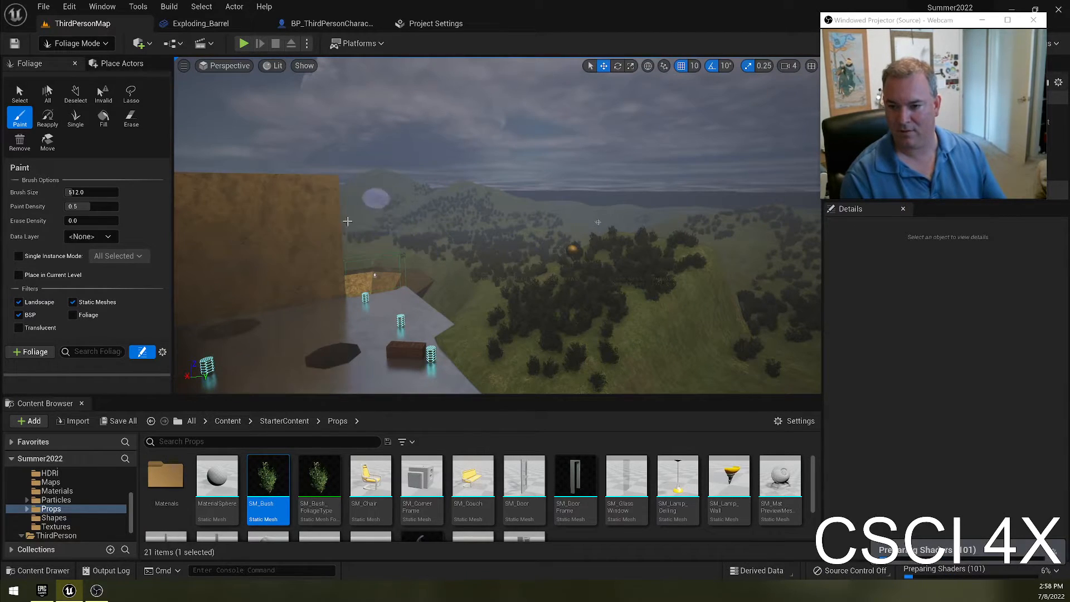
{"action": "mouse_move", "coordinate": [719, 251]}
{"action": "left_mouse_down"}
{"action": "mouse_move", "coordinate": [770, 356]}
{"action": "mouse_move", "coordinate": [694, 378]}
{"action": "left_mouse_up"}
{"action": "right_click_drag", "start_coordinate": [627, 330], "coordinate": [622, 337]}
{"action": "key", "text": "s"}
{"action": "key", "text": "d"}
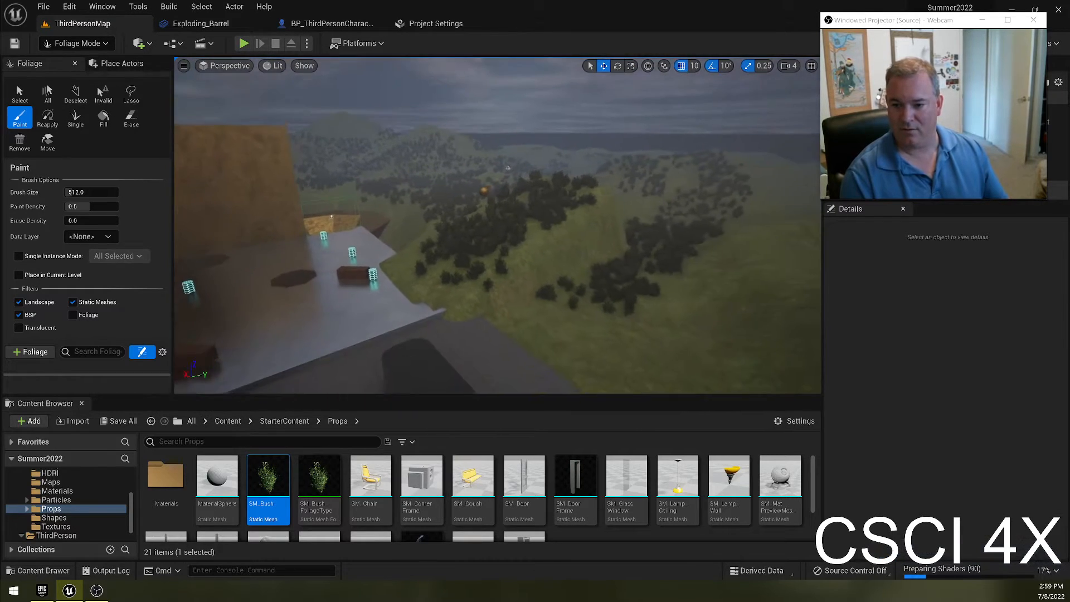
Step: Enlarge the foliage palette area and paint more bushes over the bare hills and valley beyond the arena
{"action": "left_click", "coordinate": [77, 43]}
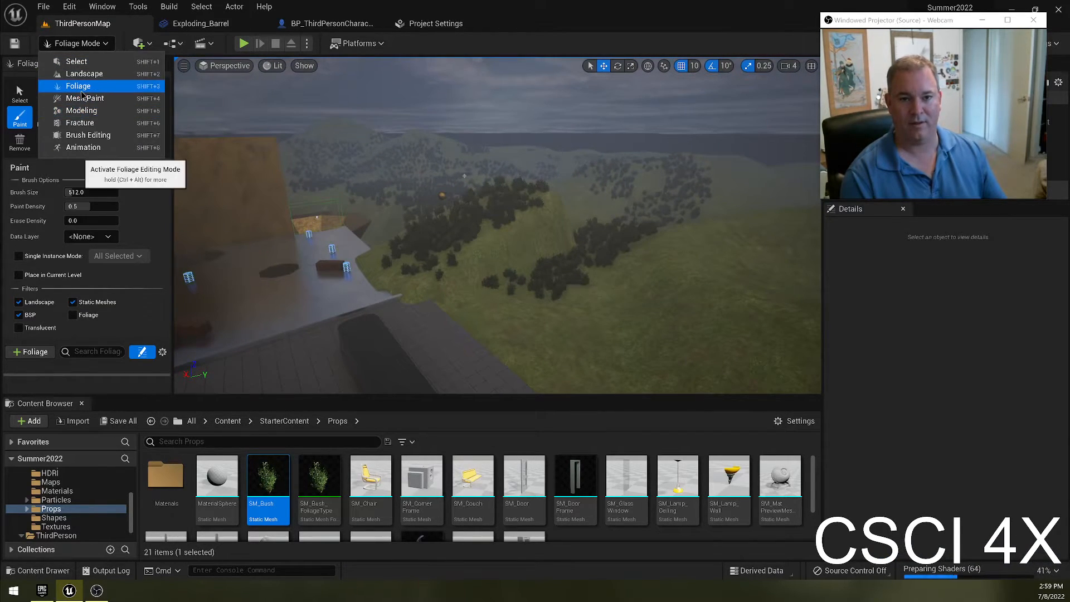
{"action": "left_click", "coordinate": [78, 86]}
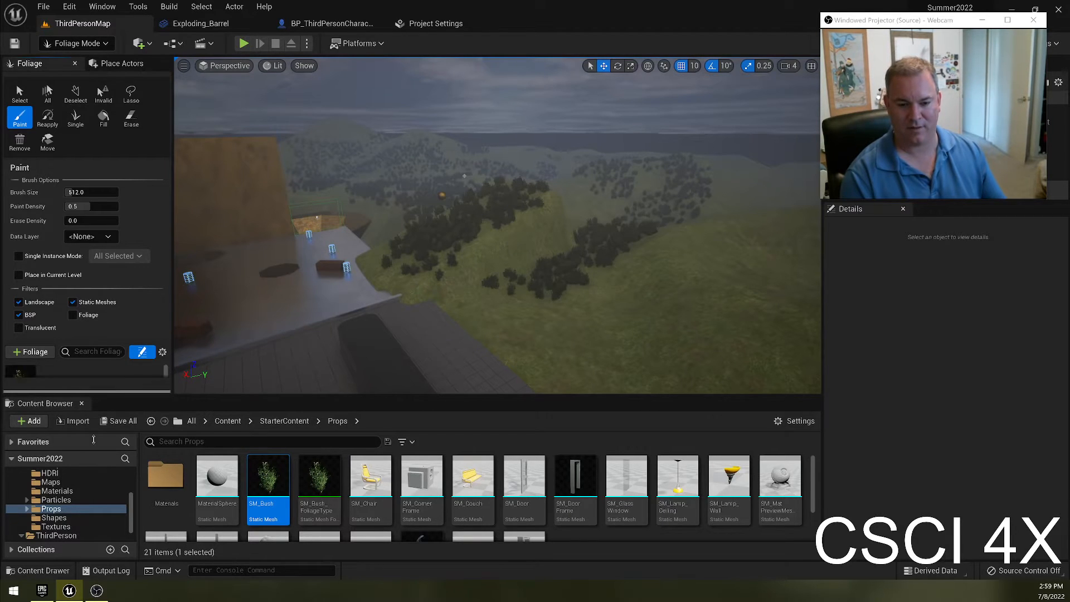
{"action": "mouse_move", "coordinate": [197, 395]}
{"action": "left_mouse_down"}
{"action": "mouse_move", "coordinate": [223, 445]}
{"action": "mouse_move", "coordinate": [251, 400]}
{"action": "mouse_move", "coordinate": [245, 413]}
{"action": "left_mouse_up"}
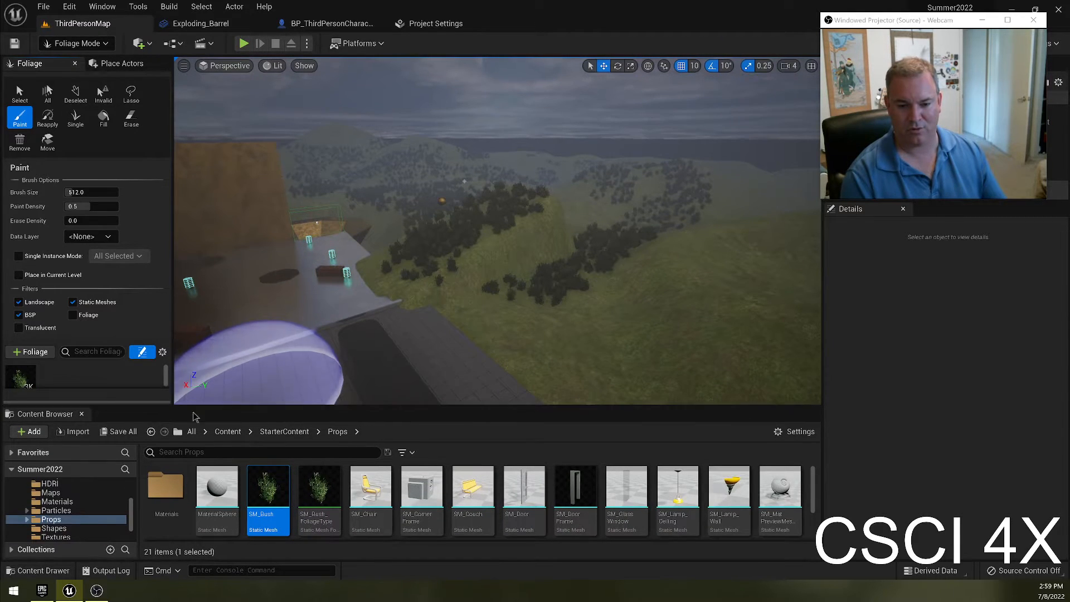
{"action": "mouse_move", "coordinate": [545, 317]}
{"action": "left_mouse_down"}
{"action": "mouse_move", "coordinate": [630, 337]}
{"action": "mouse_move", "coordinate": [750, 186]}
{"action": "left_mouse_up"}
{"action": "mouse_move", "coordinate": [552, 187]}
{"action": "left_mouse_down"}
{"action": "mouse_move", "coordinate": [590, 244]}
{"action": "mouse_move", "coordinate": [442, 146]}
{"action": "left_mouse_up"}
{"action": "mouse_move", "coordinate": [331, 167]}
{"action": "left_mouse_down"}
{"action": "mouse_move", "coordinate": [576, 232]}
{"action": "mouse_move", "coordinate": [621, 363]}
{"action": "mouse_move", "coordinate": [430, 335]}
{"action": "mouse_move", "coordinate": [396, 351]}
{"action": "left_mouse_up"}
Step: Try to add the P_Explosion particle effect to the foliage palette, and return to the Props folder
{"action": "left_click", "coordinate": [50, 510]}
{"action": "left_click_drag", "start_coordinate": [260, 490], "coordinate": [119, 373]}
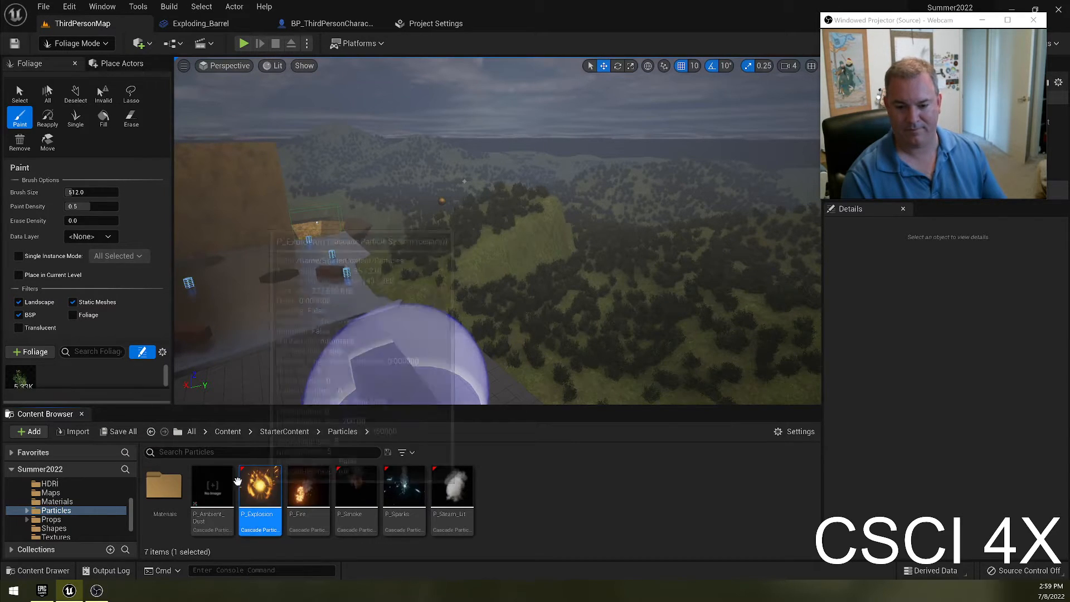
{"action": "scroll", "coordinate": [71, 510], "scroll_direction": "down", "scroll_amount": 1}
{"action": "left_click", "coordinate": [58, 502]}
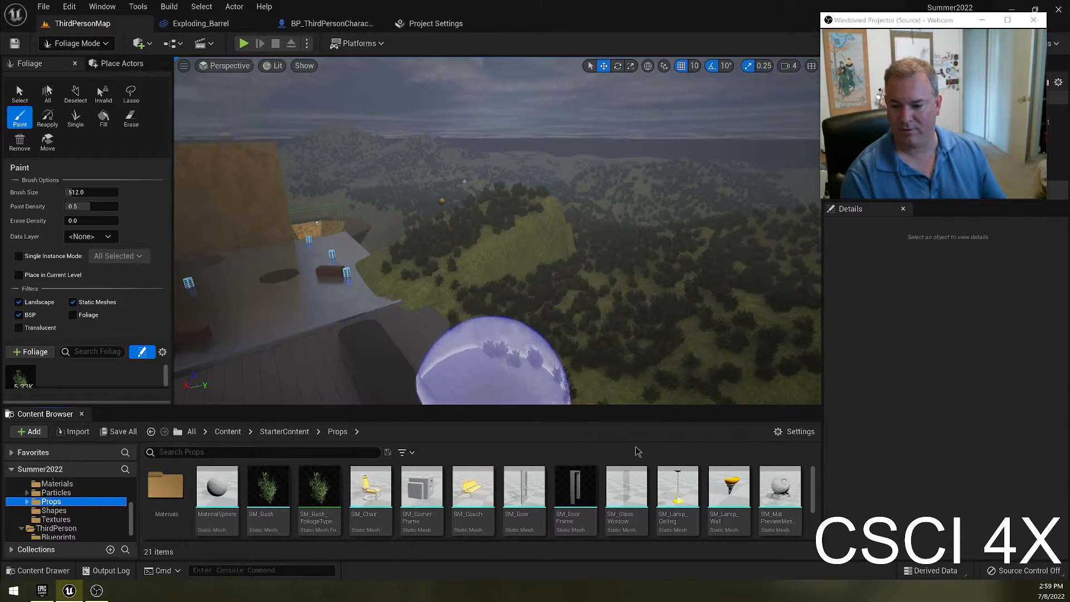
Step: Add the SM_Lamp_Ceiling mesh to the foliage palette, saving its foliage type under the suggested name
{"action": "scroll", "coordinate": [648, 513], "scroll_direction": "down", "scroll_amount": 1}
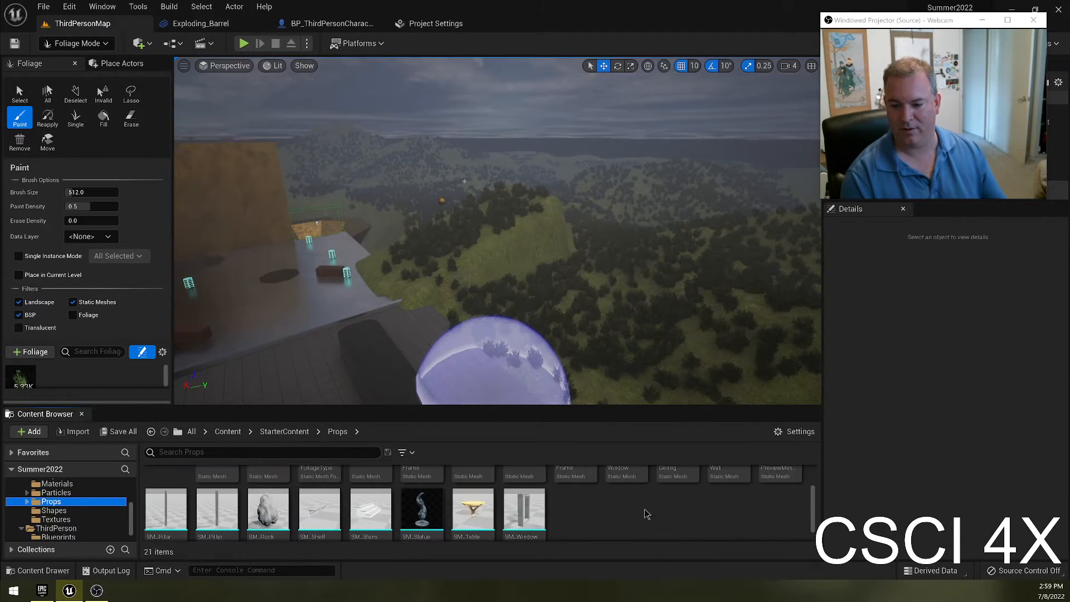
{"action": "scroll", "coordinate": [473, 511], "scroll_direction": "up", "scroll_amount": 1}
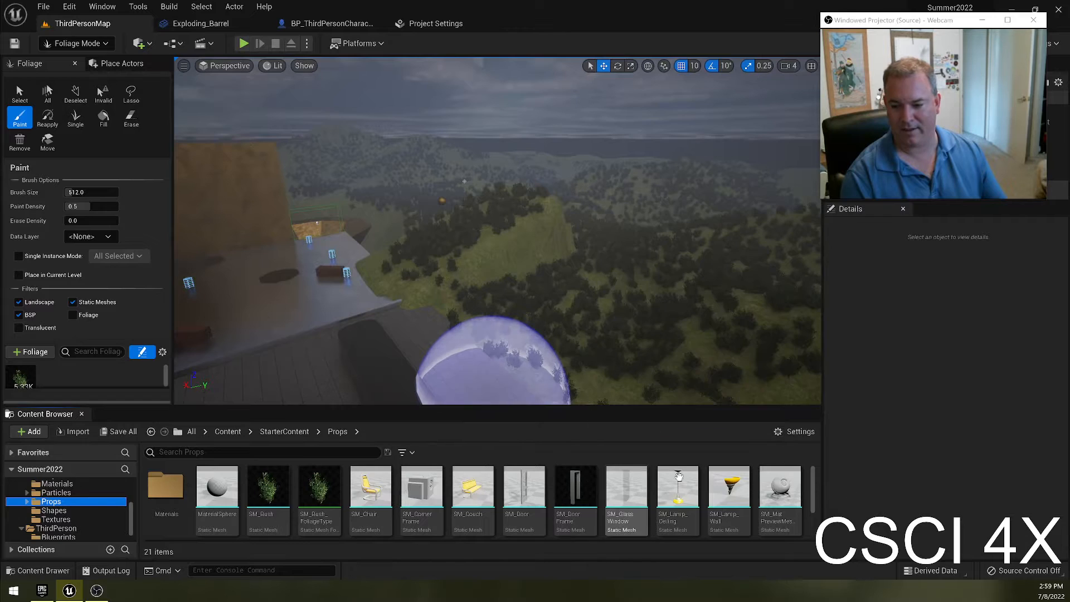
{"action": "left_click_drag", "start_coordinate": [674, 484], "coordinate": [112, 385]}
{"action": "left_click", "coordinate": [578, 409]}
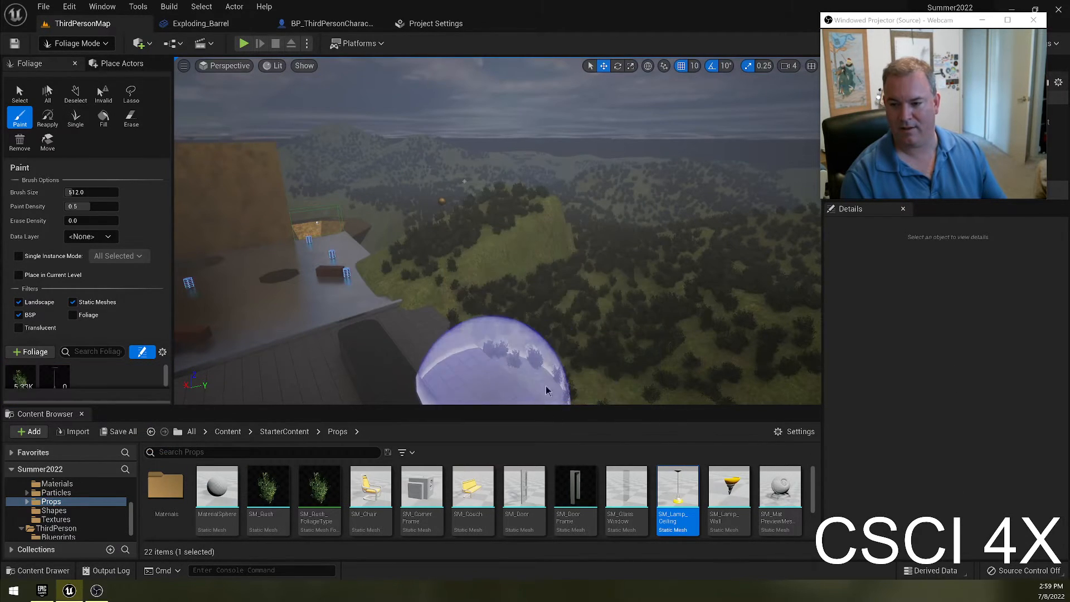
Step: Paint ceiling lamps across the bushy hillside and along the edge of the tiled floor
{"action": "mouse_move", "coordinate": [519, 303]}
{"action": "left_mouse_down"}
{"action": "mouse_move", "coordinate": [659, 321]}
{"action": "mouse_move", "coordinate": [611, 329]}
{"action": "left_mouse_up"}
{"action": "key", "text": "w"}
{"action": "mouse_move", "coordinate": [611, 329]}
{"action": "right_mouse_down"}
{"action": "mouse_move", "coordinate": [640, 329]}
{"action": "mouse_move", "coordinate": [604, 335]}
{"action": "mouse_move", "coordinate": [563, 365]}
{"action": "right_mouse_up"}
{"action": "key", "text": "w"}
{"action": "key", "text": "w"}
{"action": "right_click_drag", "start_coordinate": [441, 249], "coordinate": [404, 251]}
{"action": "scroll", "coordinate": [516, 301], "scroll_direction": "down", "scroll_amount": 10}
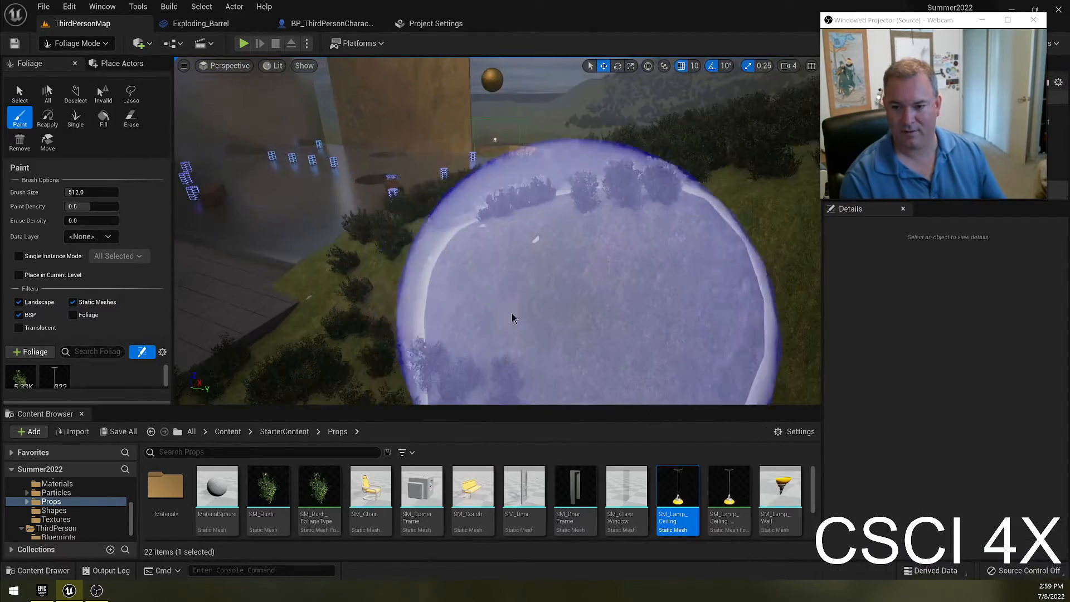
{"action": "right_click_drag", "start_coordinate": [413, 318], "coordinate": [390, 318]}
{"action": "left_click_drag", "start_coordinate": [362, 323], "coordinate": [296, 270]}
{"action": "mouse_move", "coordinate": [493, 366]}
{"action": "right_mouse_down"}
{"action": "mouse_move", "coordinate": [268, 356]}
{"action": "mouse_move", "coordinate": [178, 319]}
{"action": "right_mouse_up"}
{"action": "key", "text": "w"}
{"action": "left_click_drag", "start_coordinate": [380, 348], "coordinate": [313, 361]}
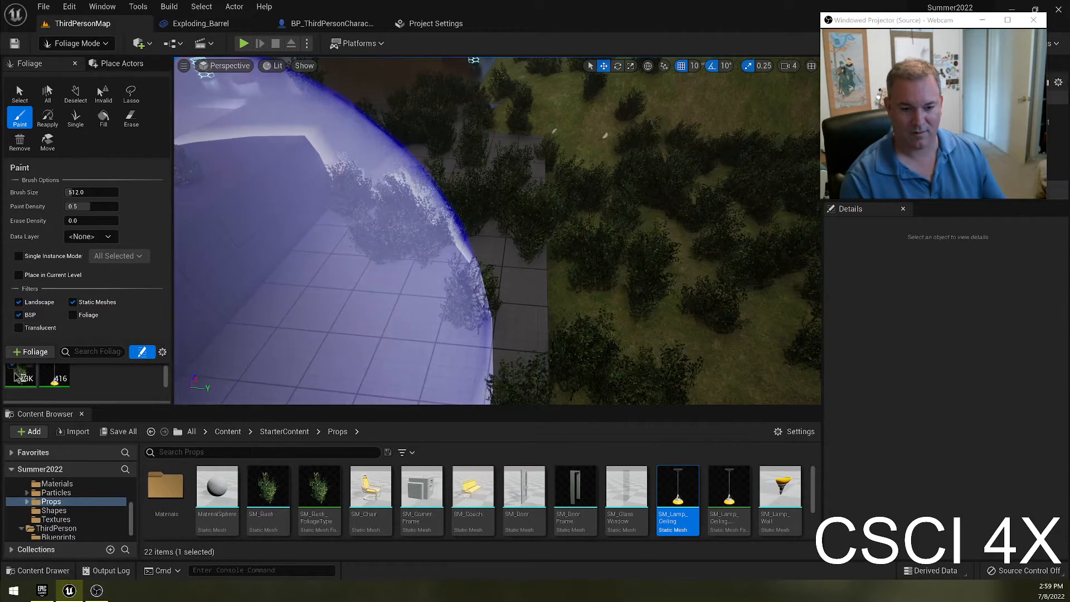
Step: Paint more bushes over the tiled floor and the dark blocks next to the hillside
{"action": "right_click_drag", "start_coordinate": [389, 262], "coordinate": [324, 310]}
{"action": "key", "text": "w"}
{"action": "mouse_move", "coordinate": [254, 280]}
{"action": "left_mouse_down"}
{"action": "mouse_move", "coordinate": [458, 285]}
{"action": "mouse_move", "coordinate": [487, 259]}
{"action": "left_mouse_up"}
{"action": "key", "text": "w"}
{"action": "mouse_move", "coordinate": [565, 251]}
{"action": "right_mouse_down"}
{"action": "mouse_move", "coordinate": [552, 223]}
{"action": "mouse_move", "coordinate": [563, 218]}
{"action": "mouse_move", "coordinate": [585, 228]}
{"action": "mouse_move", "coordinate": [565, 251]}
{"action": "right_mouse_up"}
{"action": "mouse_move", "coordinate": [565, 251]}
{"action": "left_mouse_down"}
{"action": "mouse_move", "coordinate": [571, 239]}
{"action": "mouse_move", "coordinate": [394, 258]}
{"action": "mouse_move", "coordinate": [507, 303]}
{"action": "mouse_move", "coordinate": [446, 279]}
{"action": "left_mouse_up"}
{"action": "key", "text": "s"}
{"action": "key", "text": "s"}
{"action": "mouse_move", "coordinate": [446, 278]}
{"action": "right_mouse_down"}
{"action": "mouse_move", "coordinate": [445, 340]}
{"action": "mouse_move", "coordinate": [484, 334]}
{"action": "mouse_move", "coordinate": [445, 278]}
{"action": "right_mouse_up"}
{"action": "mouse_move", "coordinate": [535, 318]}
{"action": "left_mouse_down"}
{"action": "mouse_move", "coordinate": [554, 311]}
{"action": "mouse_move", "coordinate": [529, 155]}
{"action": "mouse_move", "coordinate": [536, 252]}
{"action": "mouse_move", "coordinate": [311, 179]}
{"action": "mouse_move", "coordinate": [487, 341]}
{"action": "left_mouse_up"}
Step: Undo the latest lamp and bush strokes and the addition of the ceiling lamp to the foliage palette
{"action": "key", "text": "ctrl+z"}
{"action": "key", "text": "ctrl+z"}
{"action": "key", "text": "ctrl+z"}
{"action": "key", "text": "ctrl+z"}
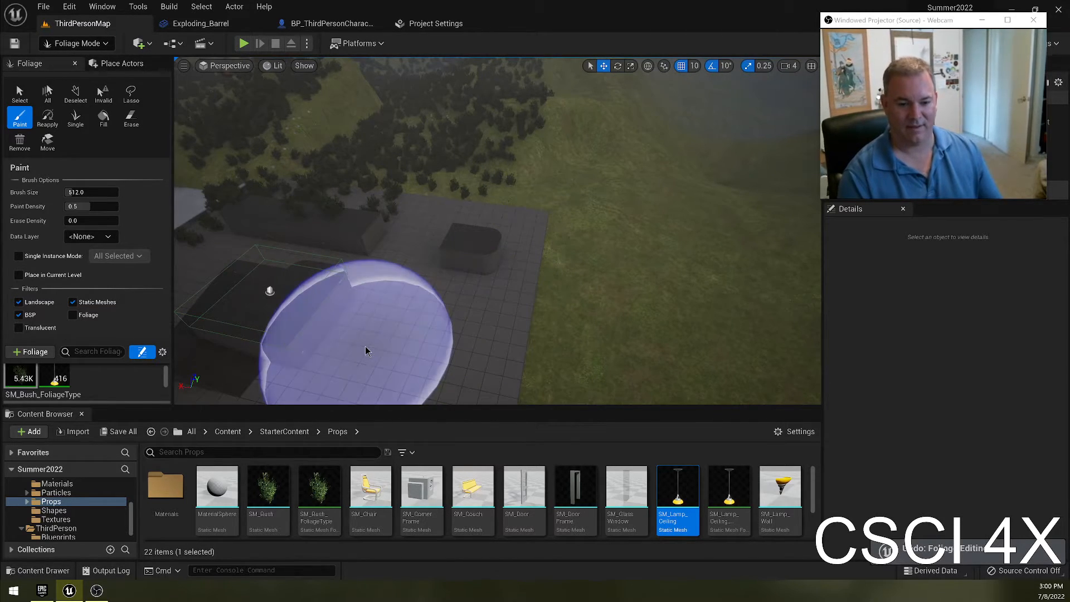
{"action": "key", "text": "ctrl+z"}
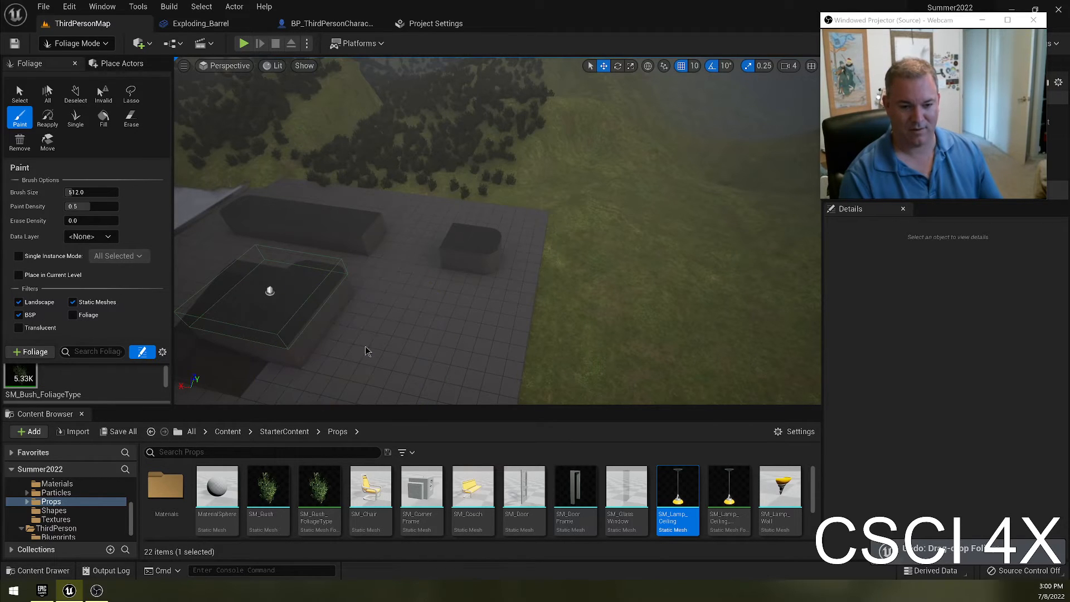
Step: Add the SM_Chair mesh to the foliage palette, saving its foliage type in the Props folder
{"action": "right_click_drag", "start_coordinate": [425, 210], "coordinate": [535, 329]}
{"action": "left_click_drag", "start_coordinate": [371, 487], "coordinate": [50, 373]}
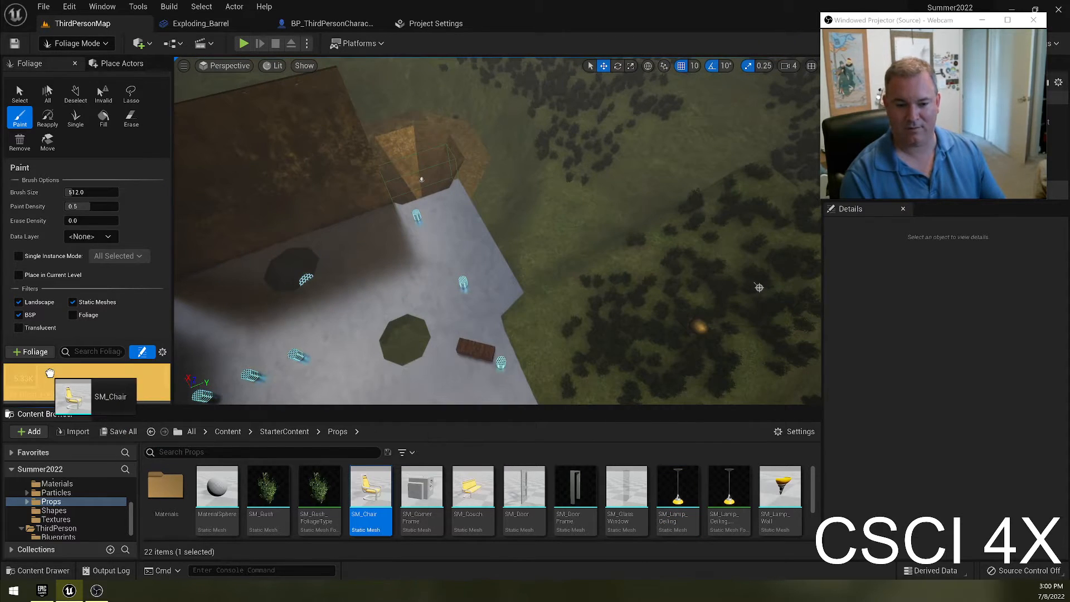
{"action": "left_click", "coordinate": [557, 409]}
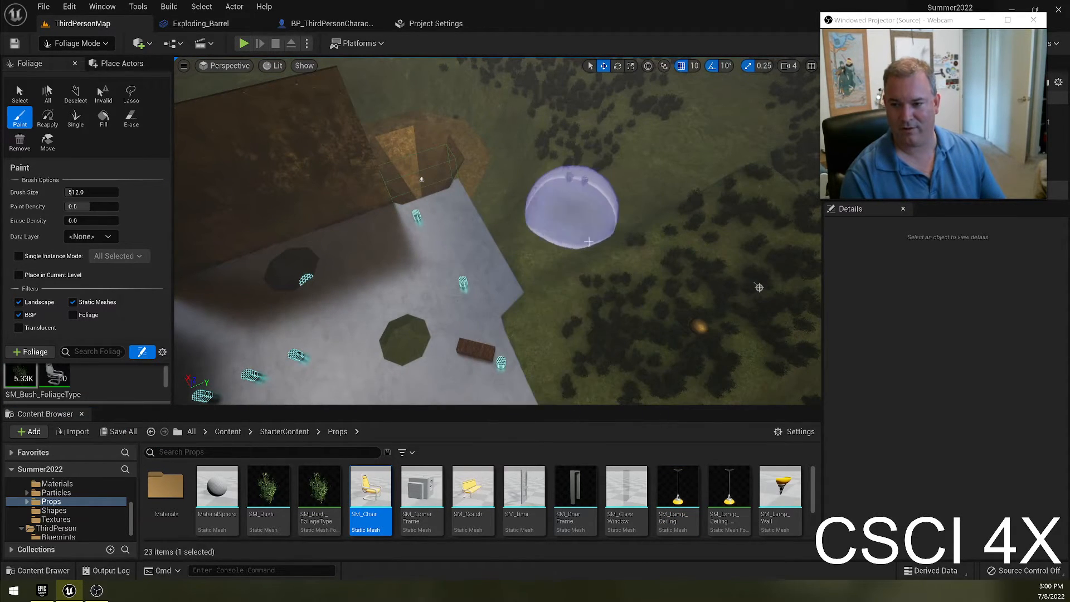
Step: Paint chairs over the grassy slope beside the arena, and undo both the painting and the chair's palette entry
{"action": "left_click_drag", "start_coordinate": [509, 257], "coordinate": [374, 269]}
{"action": "mouse_move", "coordinate": [489, 253]}
{"action": "right_mouse_down"}
{"action": "mouse_move", "coordinate": [490, 271]}
{"action": "mouse_move", "coordinate": [516, 273]}
{"action": "mouse_move", "coordinate": [519, 250]}
{"action": "mouse_move", "coordinate": [548, 237]}
{"action": "mouse_move", "coordinate": [401, 228]}
{"action": "mouse_move", "coordinate": [343, 187]}
{"action": "right_mouse_up"}
{"action": "key", "text": "w"}
{"action": "mouse_move", "coordinate": [665, 280]}
{"action": "left_mouse_down"}
{"action": "mouse_move", "coordinate": [312, 267]}
{"action": "mouse_move", "coordinate": [613, 245]}
{"action": "mouse_move", "coordinate": [401, 335]}
{"action": "left_mouse_up"}
{"action": "key", "text": "w"}
{"action": "mouse_move", "coordinate": [401, 334]}
{"action": "right_mouse_down"}
{"action": "mouse_move", "coordinate": [346, 362]}
{"action": "mouse_move", "coordinate": [367, 345]}
{"action": "mouse_move", "coordinate": [362, 334]}
{"action": "mouse_move", "coordinate": [212, 329]}
{"action": "mouse_move", "coordinate": [176, 301]}
{"action": "mouse_move", "coordinate": [78, 340]}
{"action": "mouse_move", "coordinate": [33, 306]}
{"action": "mouse_move", "coordinate": [609, 215]}
{"action": "right_mouse_up"}
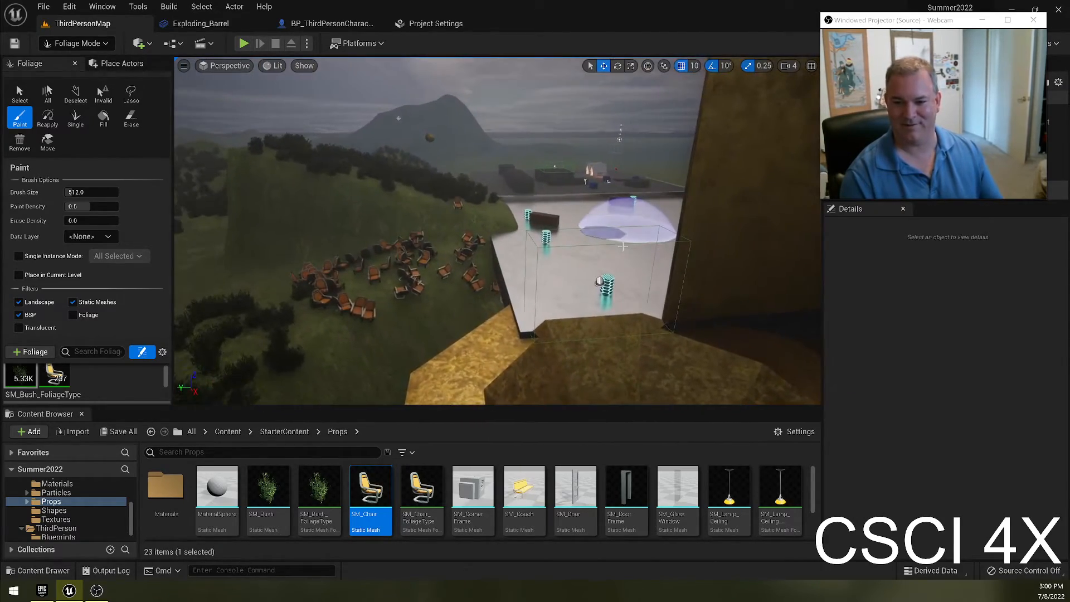
{"action": "key", "text": "ctrl+z"}
{"action": "key", "text": "ctrl+z"}
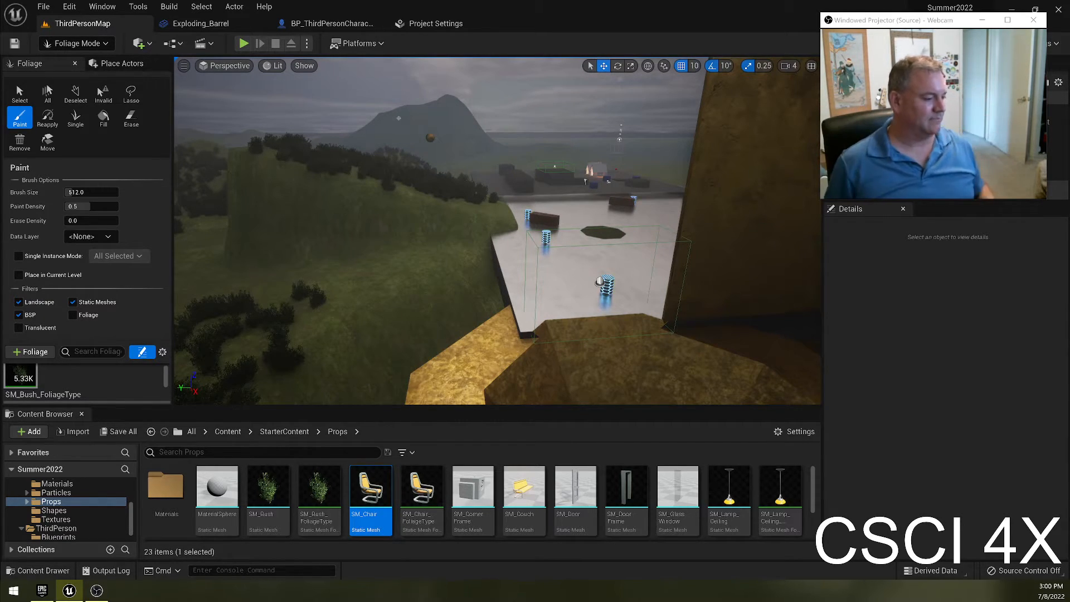
Step: Look over the pinball arena, its holes, pillars and the gold ramp entrance from several sides
{"action": "key", "text": "w"}
{"action": "right_click_drag", "start_coordinate": [473, 270], "coordinate": [472, 278]}
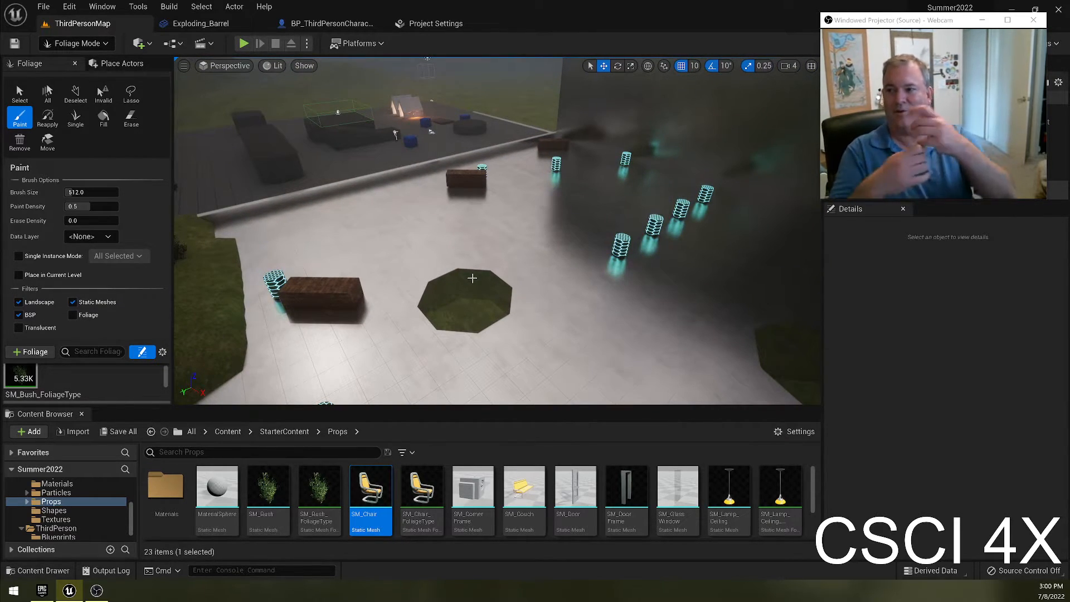
{"action": "right_click_drag", "start_coordinate": [530, 259], "coordinate": [744, 268]}
{"action": "key", "text": "w"}
{"action": "key", "text": "w"}
{"action": "key", "text": "w"}
{"action": "key", "text": "a"}
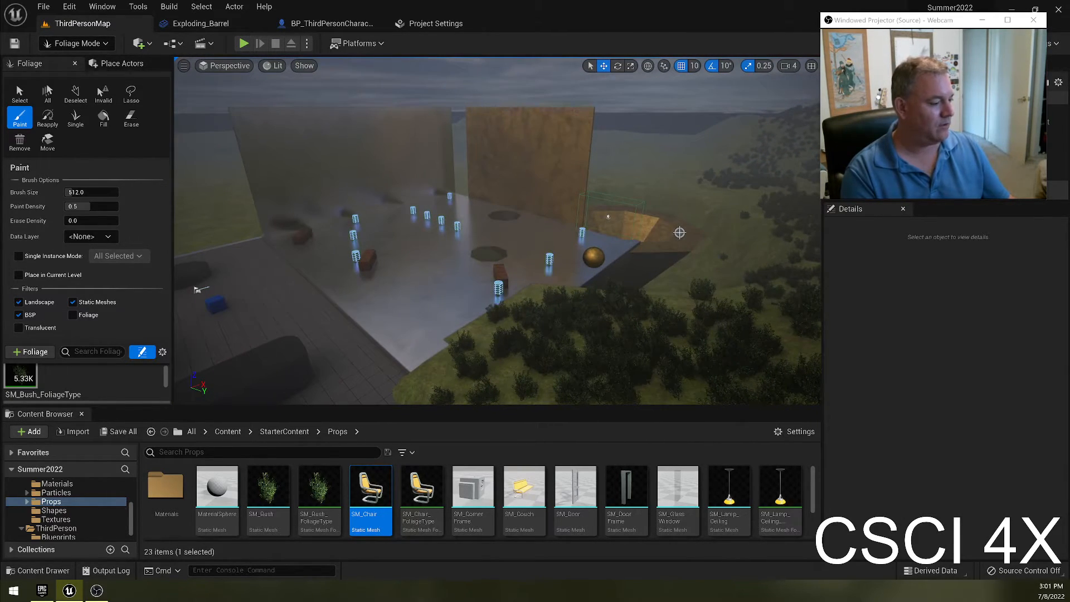
{"action": "key", "text": "w"}
{"action": "right_click_drag", "start_coordinate": [693, 234], "coordinate": [772, 273]}
{"action": "key", "text": "e"}
{"action": "right_click_drag", "start_coordinate": [386, 272], "coordinate": [385, 287]}
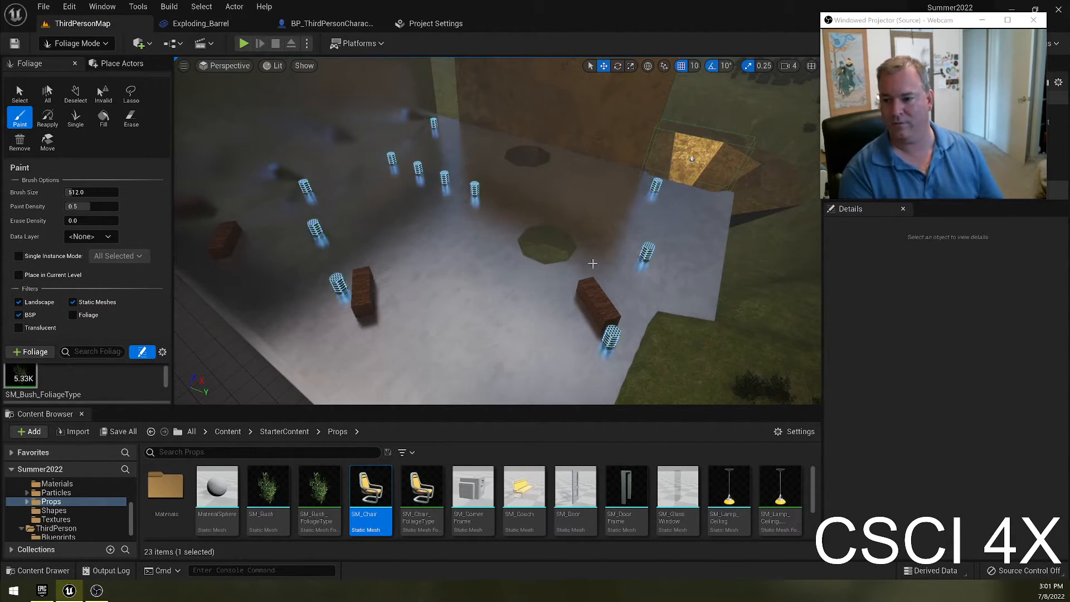
Step: Switch to selection mode, delete the cylinder brush that cuts the hole near the ramp entrance, and undo the deletion
{"action": "key", "text": "shift+1"}
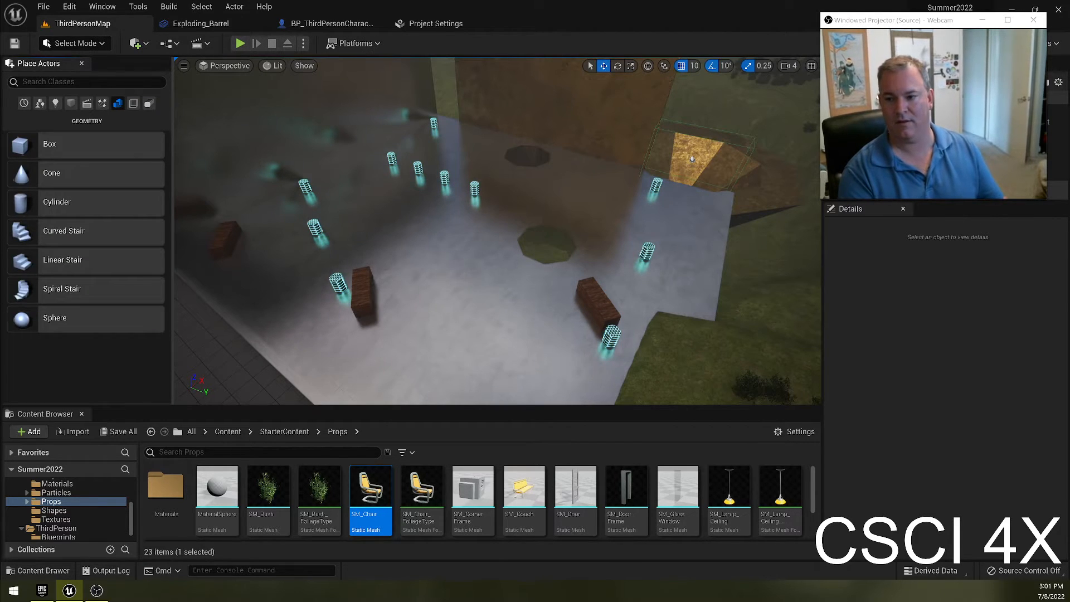
{"action": "left_click", "coordinate": [548, 243]}
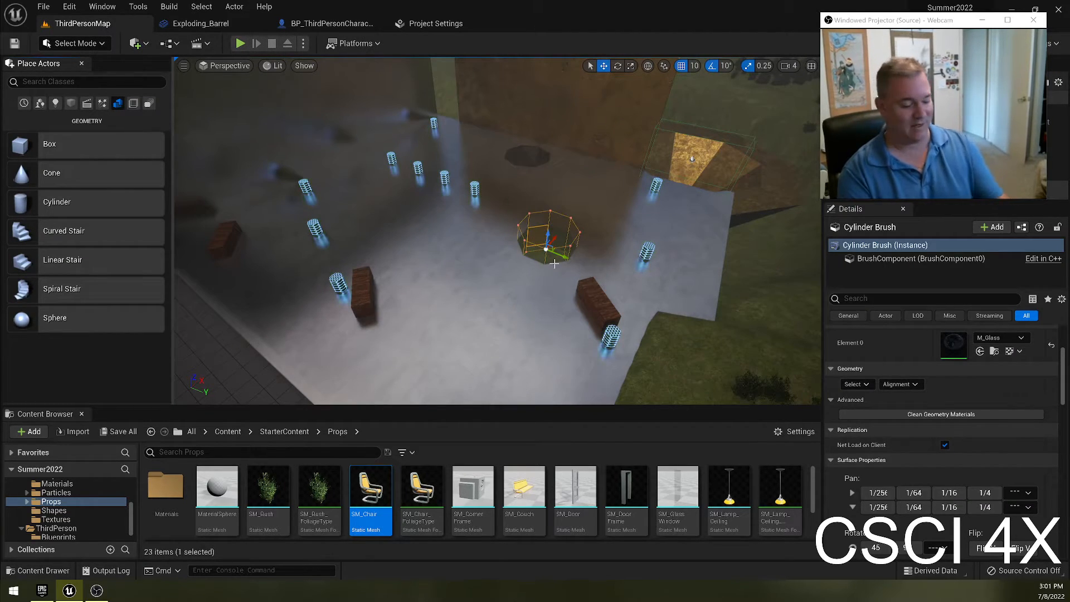
{"action": "key", "text": "Delete"}
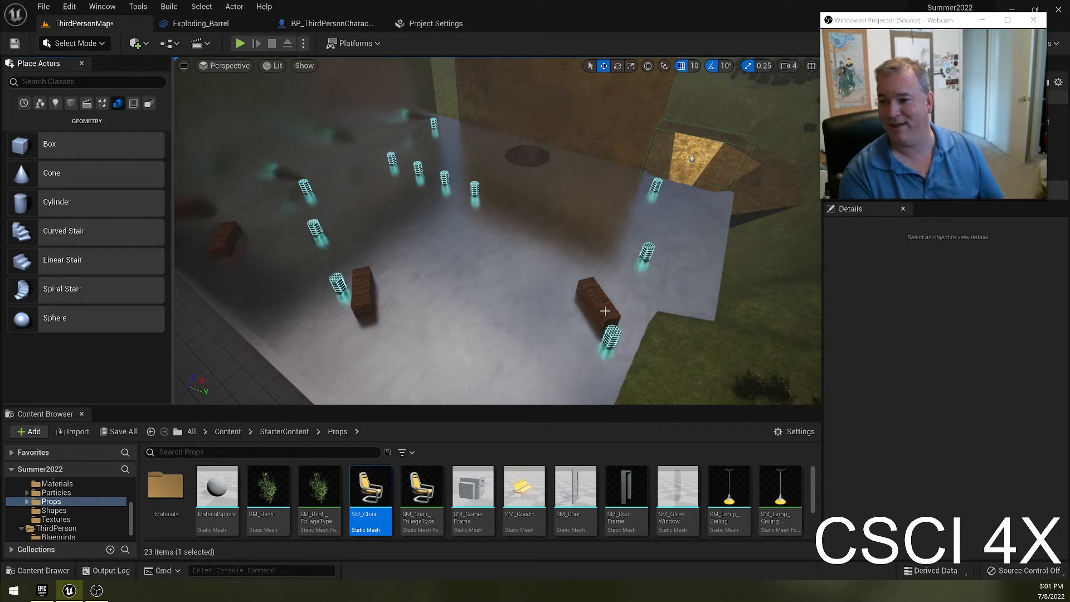
{"action": "key", "text": "ctrl+z"}
Step: Focus the view on the hole's cylinder brush and select all its surfaces with Select Matching Brush
{"action": "key", "text": "w"}
{"action": "right_click_drag", "start_coordinate": [605, 311], "coordinate": [669, 306]}
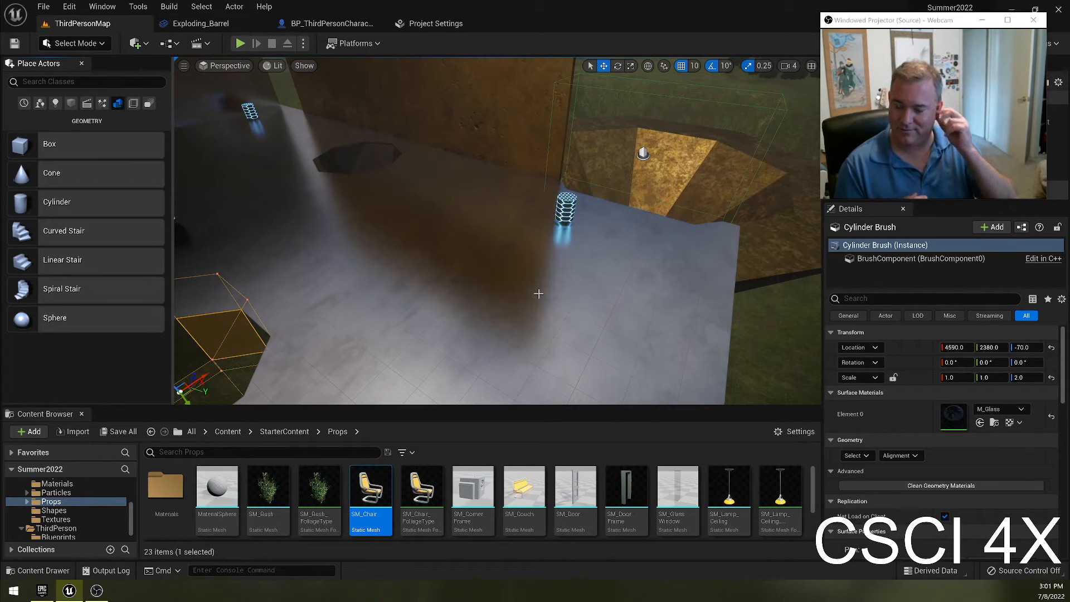
{"action": "key", "text": "f"}
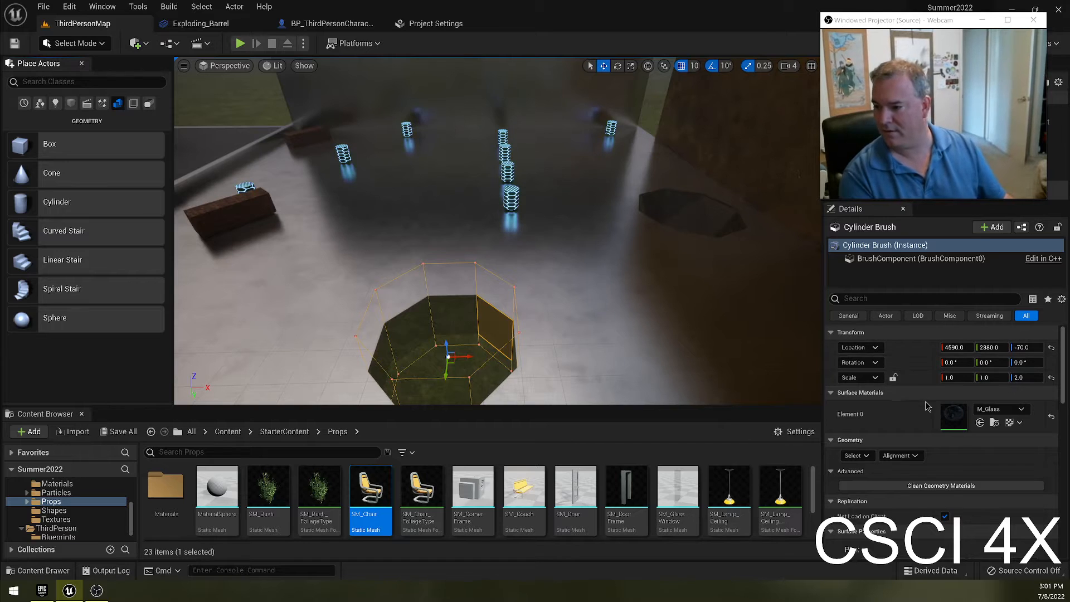
{"action": "left_click", "coordinate": [871, 456]}
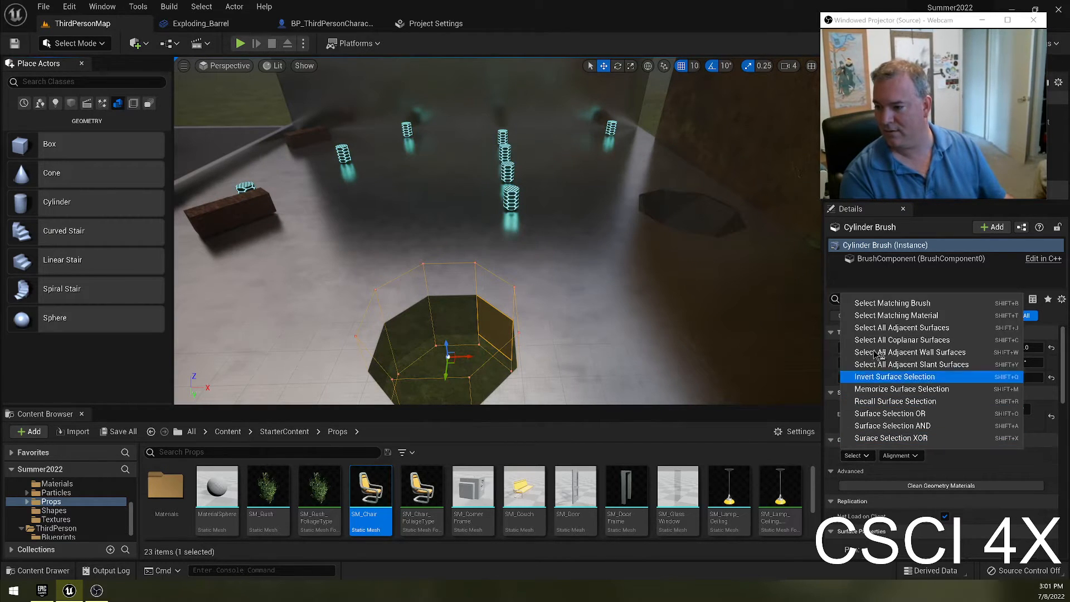
{"action": "left_click", "coordinate": [891, 303]}
Step: Set the number of sides of the hole's cylinder brush to 32 in its brush settings
{"action": "scroll", "coordinate": [988, 472], "scroll_direction": "down", "scroll_amount": 5}
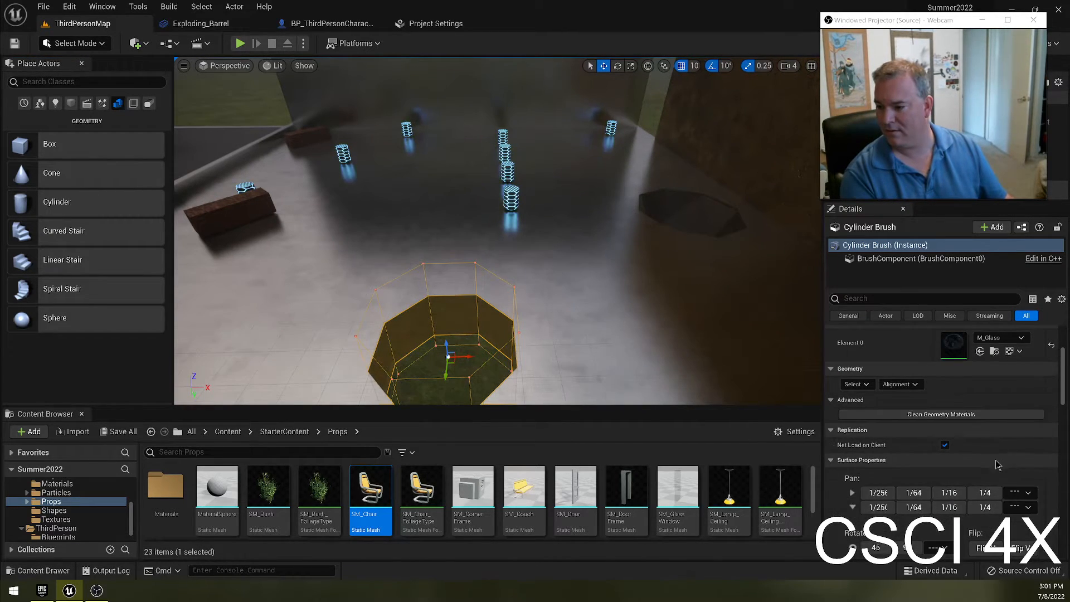
{"action": "scroll", "coordinate": [1020, 444], "scroll_direction": "down", "scroll_amount": 1}
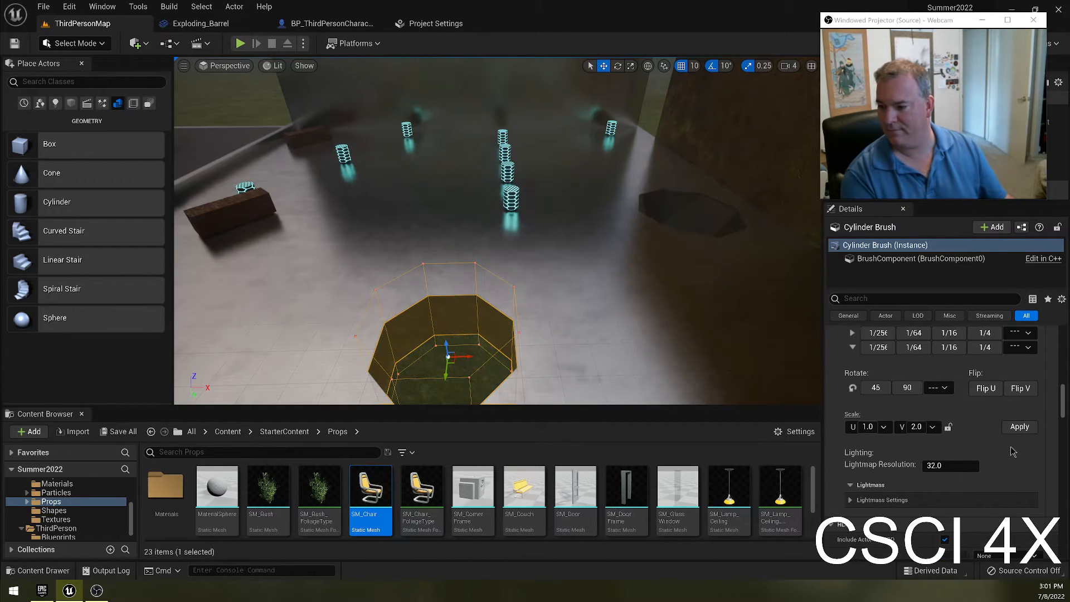
{"action": "scroll", "coordinate": [1008, 453], "scroll_direction": "down", "scroll_amount": 6}
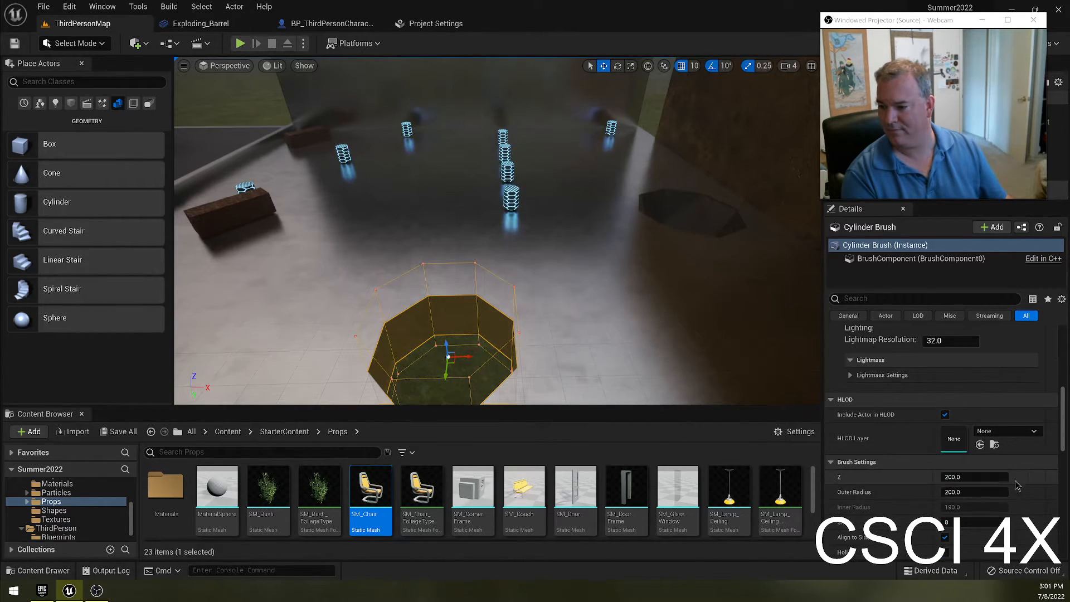
{"action": "scroll", "coordinate": [1018, 473], "scroll_direction": "down", "scroll_amount": 1}
{"action": "left_click", "coordinate": [982, 434]}
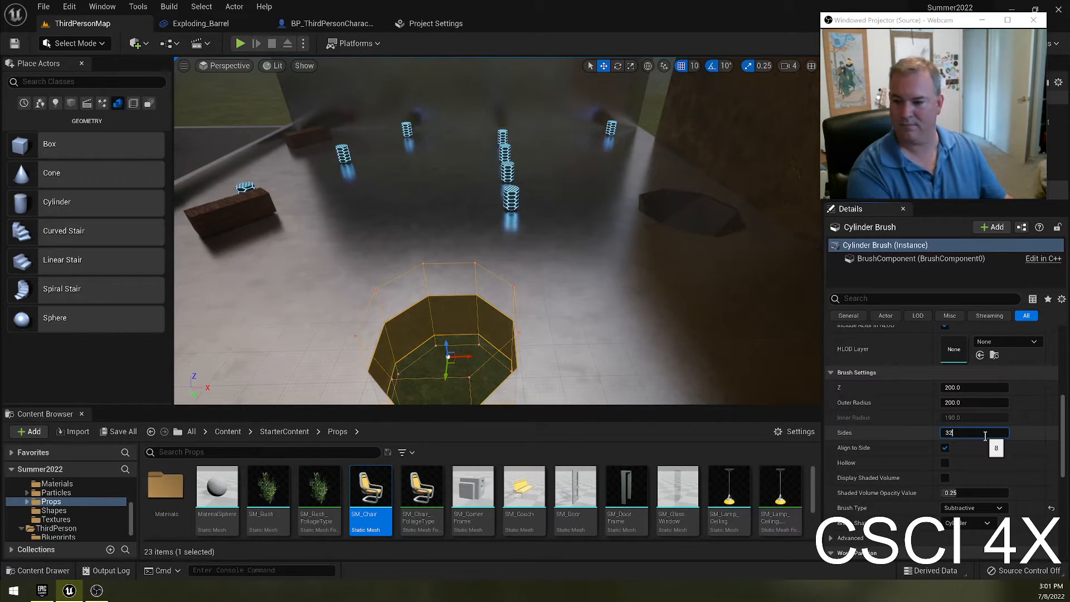
{"action": "type", "text": "32"}
{"action": "key", "text": "Return"}
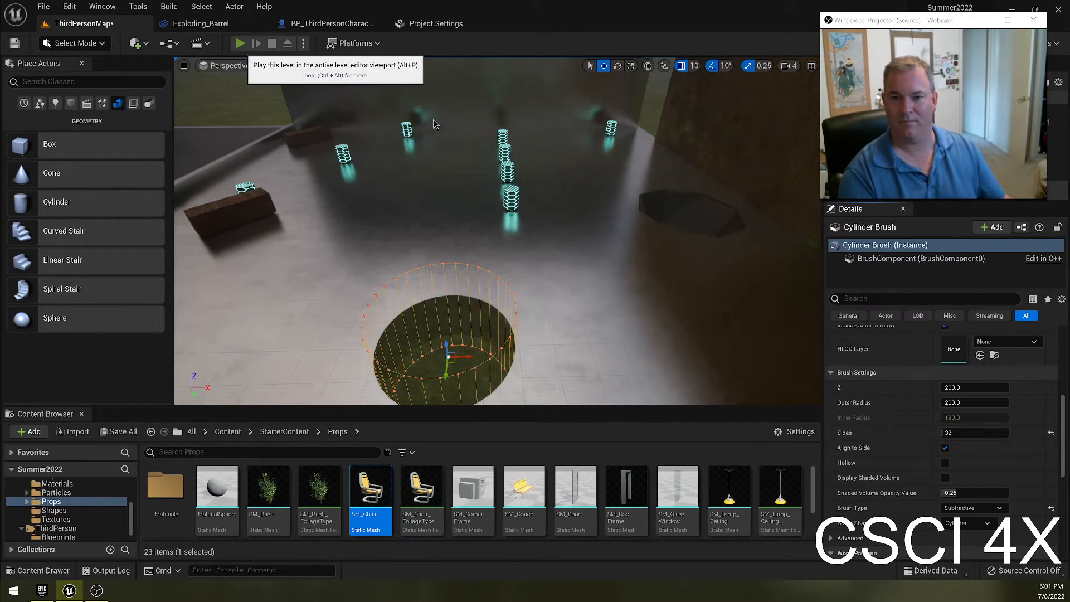
Step: Play-test the level by running the character across the arena and around both floor holes, and end the play session
{"action": "left_click", "coordinate": [240, 44]}
{"action": "key", "text": "w"}
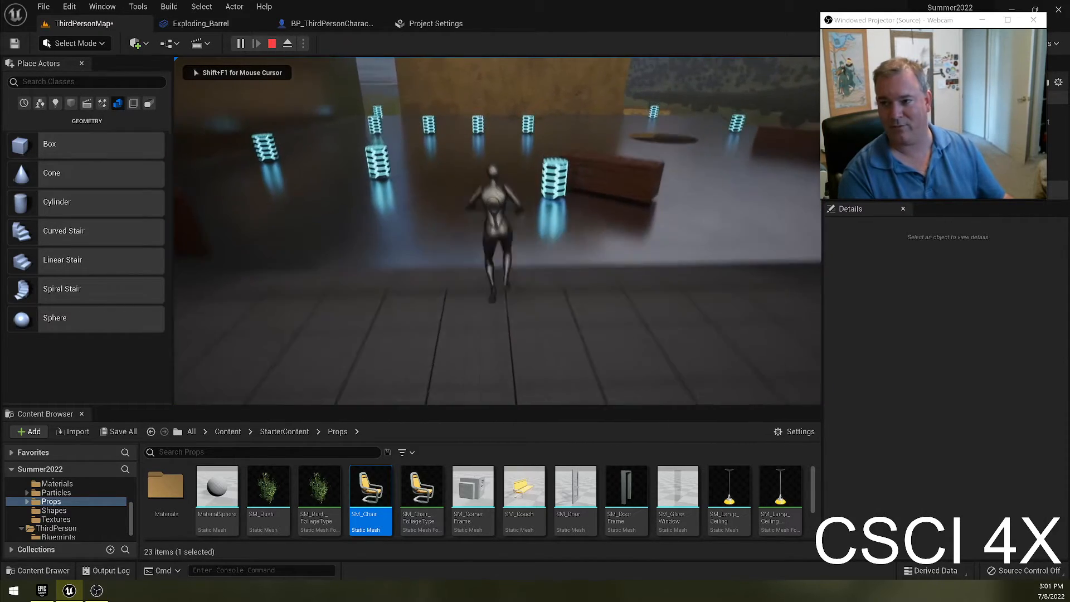
{"action": "key", "text": "w"}
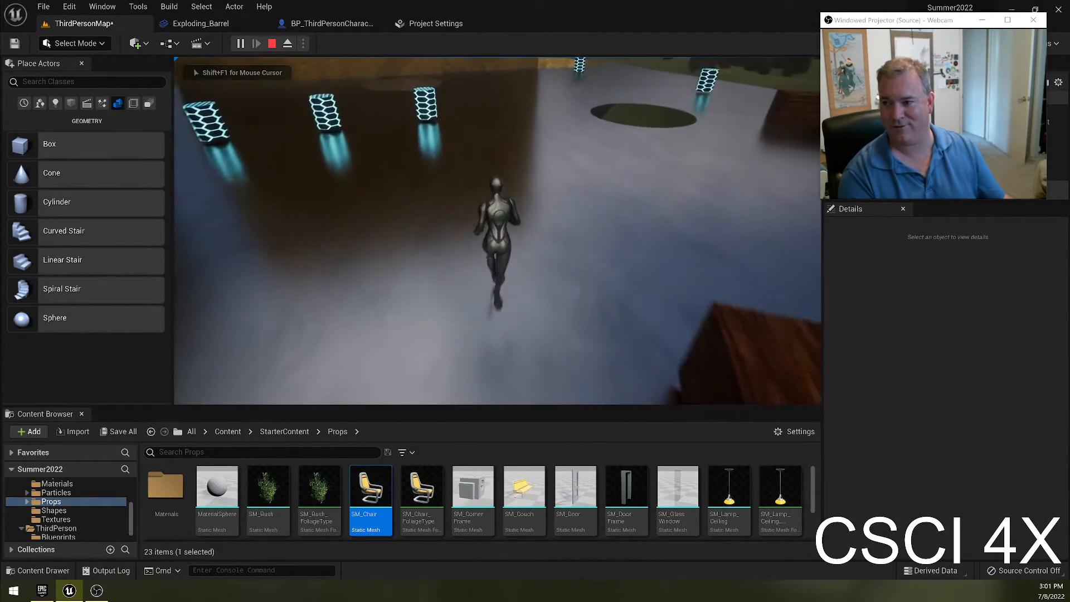
{"action": "key", "text": "w"}
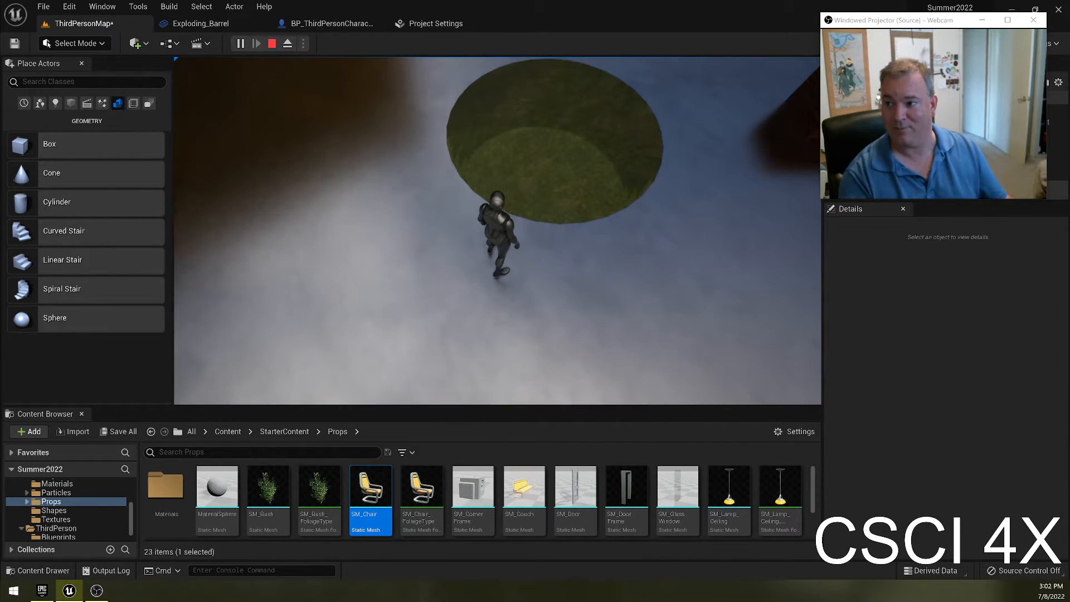
{"action": "key", "text": "w"}
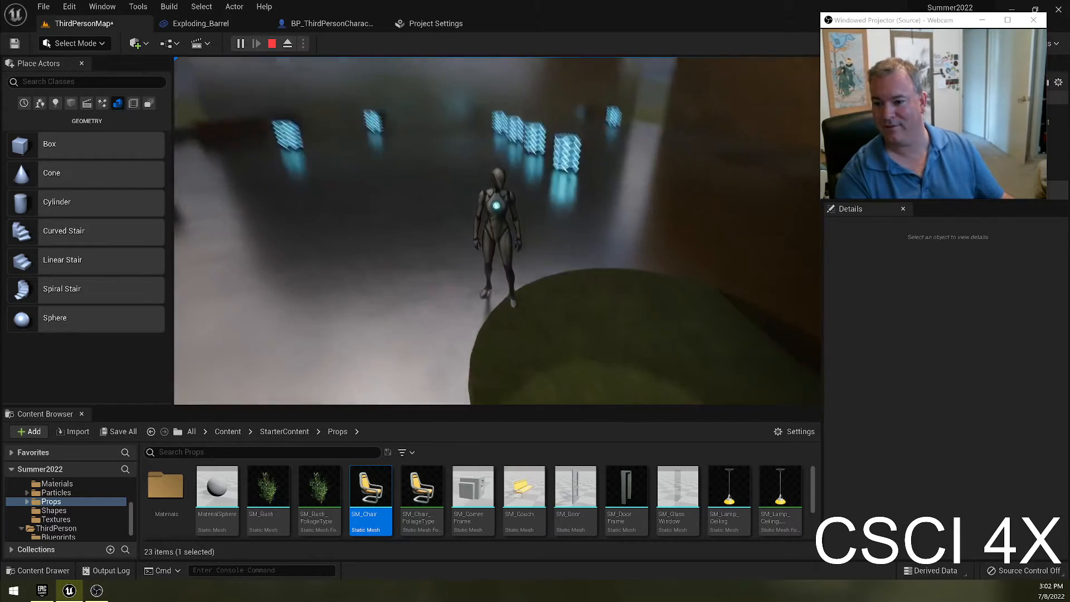
{"action": "key", "text": "w"}
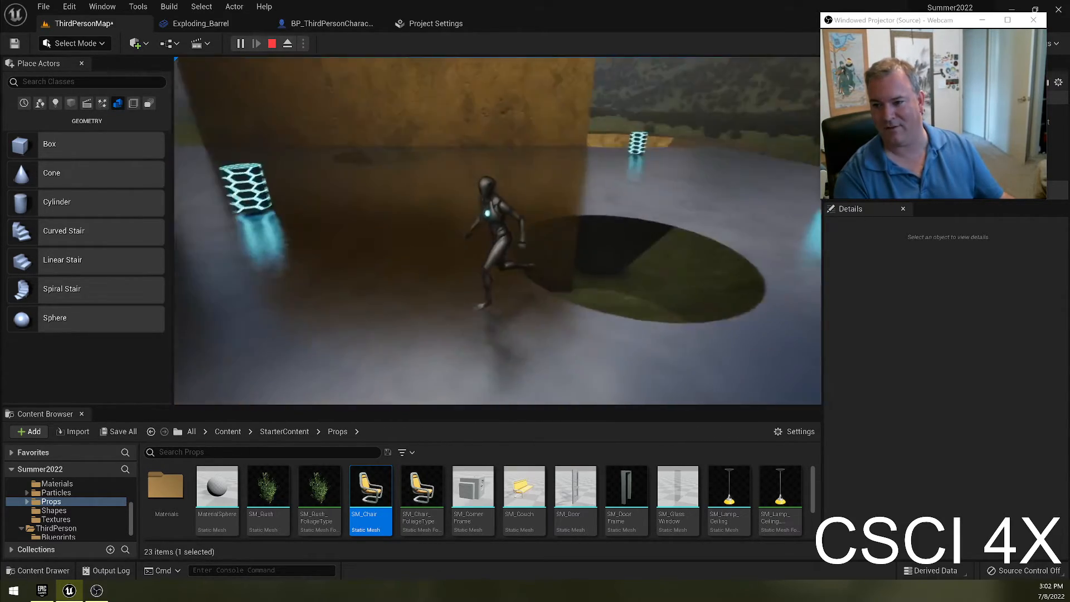
{"action": "key", "text": "w"}
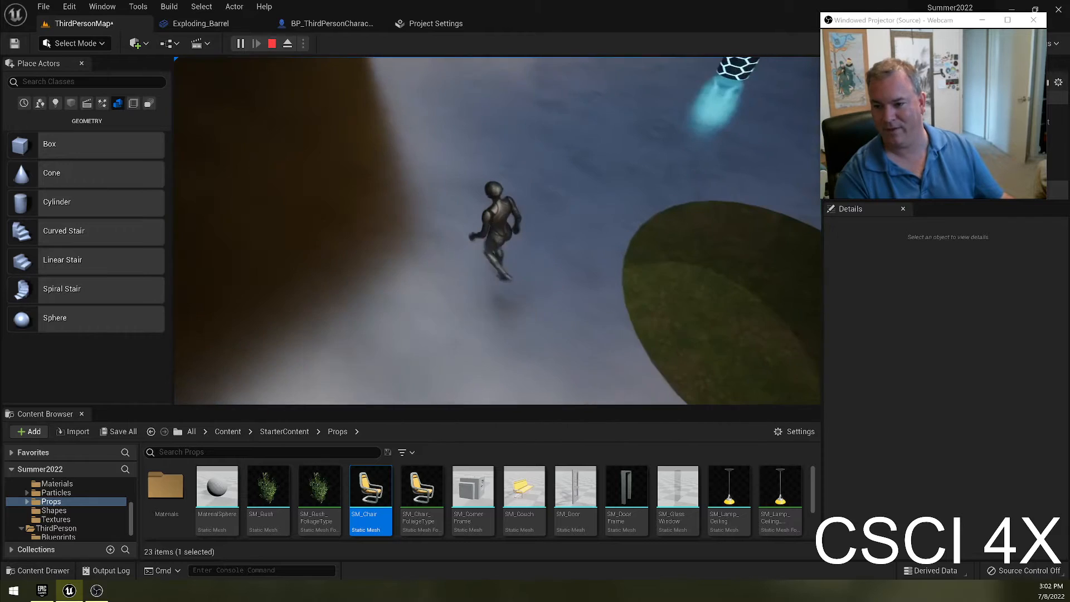
{"action": "key", "text": "s"}
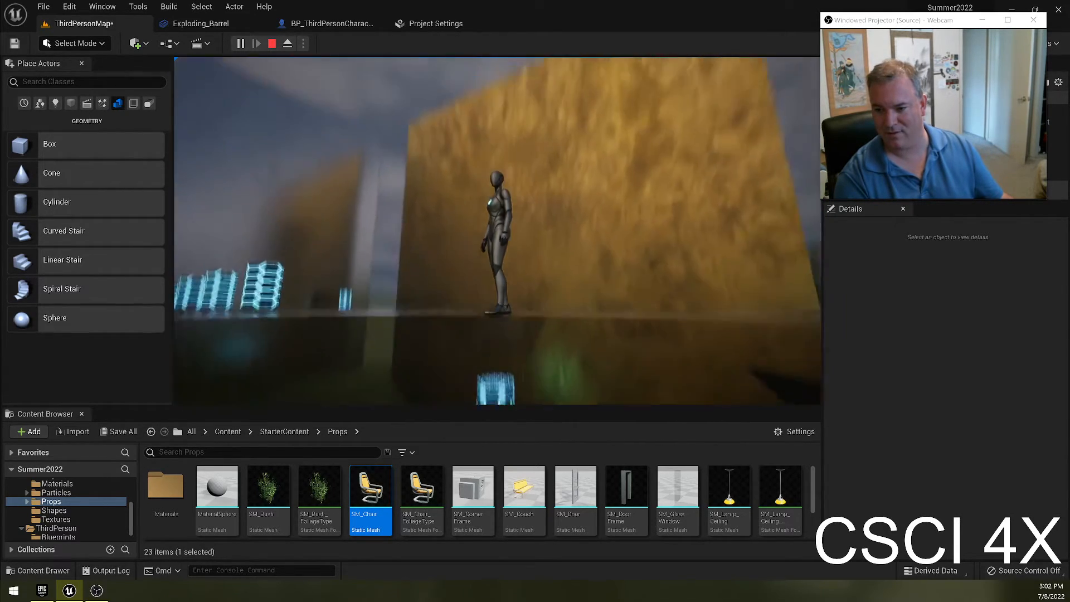
{"action": "key", "text": "w"}
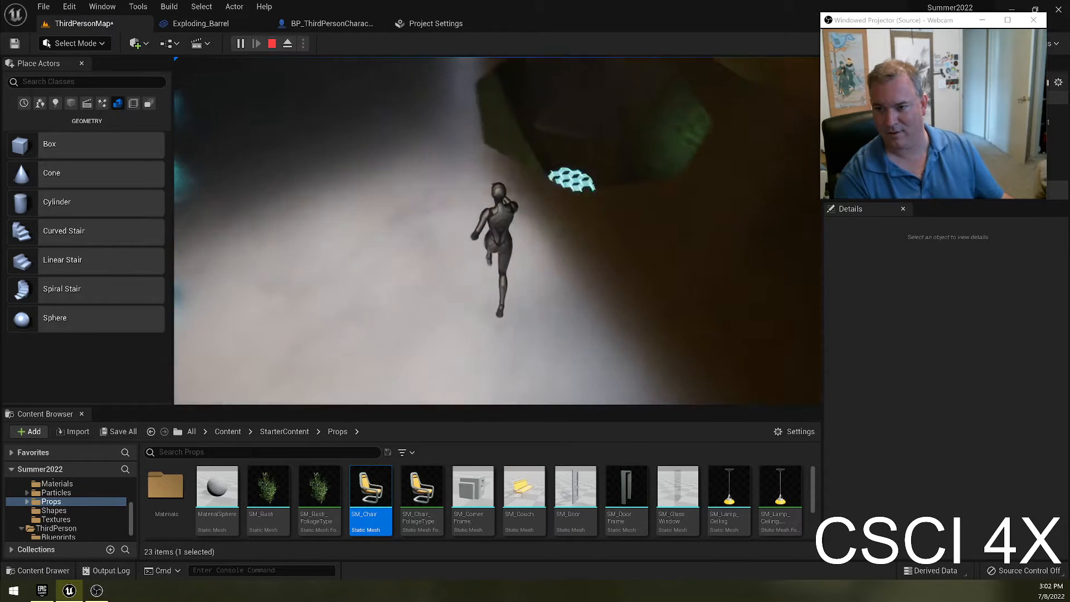
{"action": "key", "text": "Escape"}
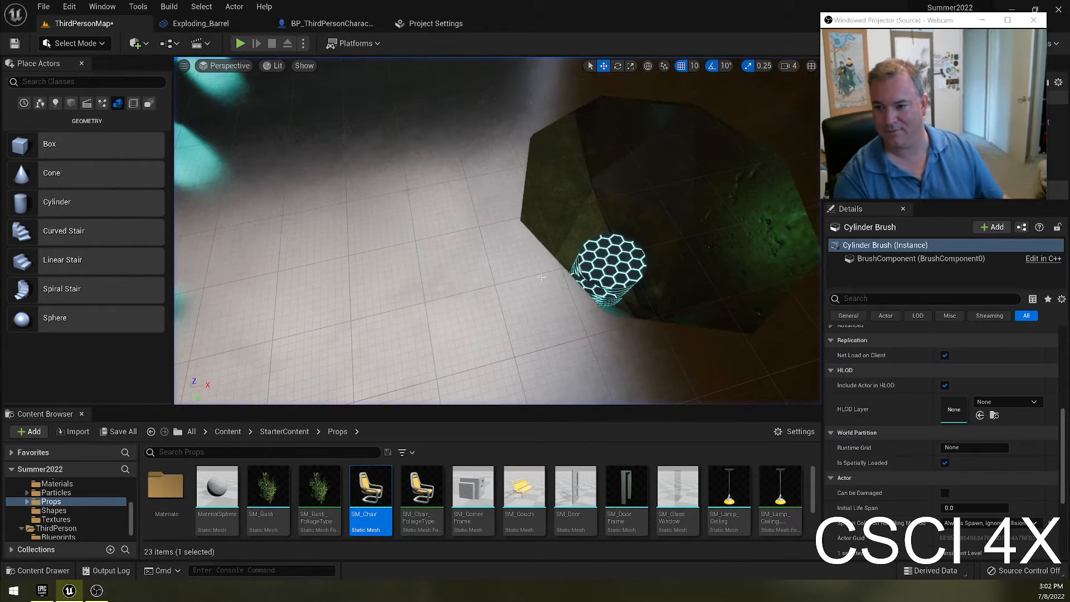
Step: Select the subtractive sphere brush that forms the other floor hole and examine its brush, surface and transform settings
{"action": "left_click", "coordinate": [727, 249]}
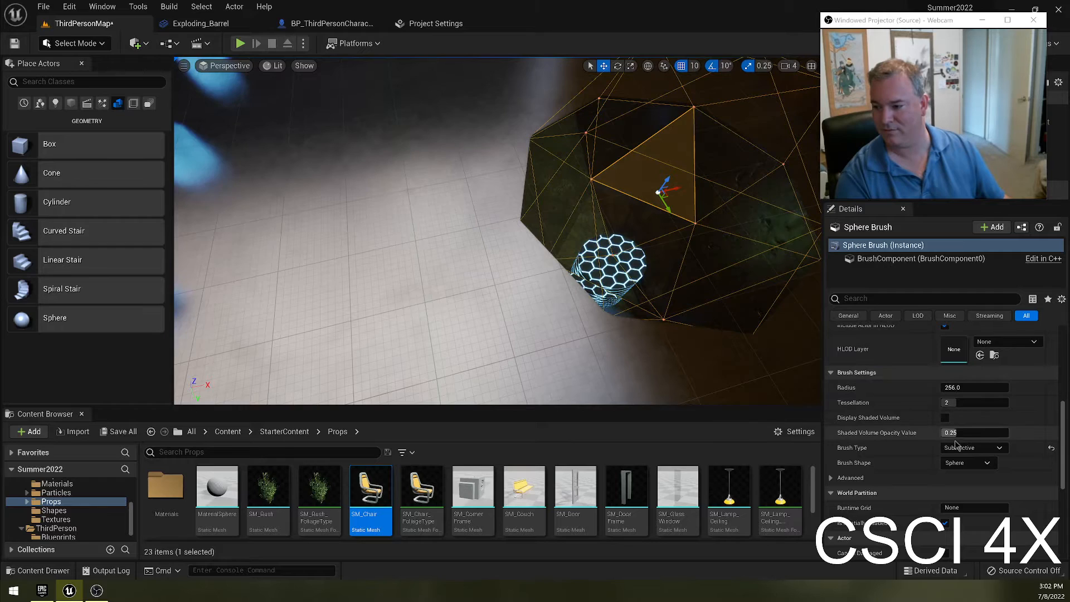
{"action": "scroll", "coordinate": [1003, 463], "scroll_direction": "down", "scroll_amount": 5}
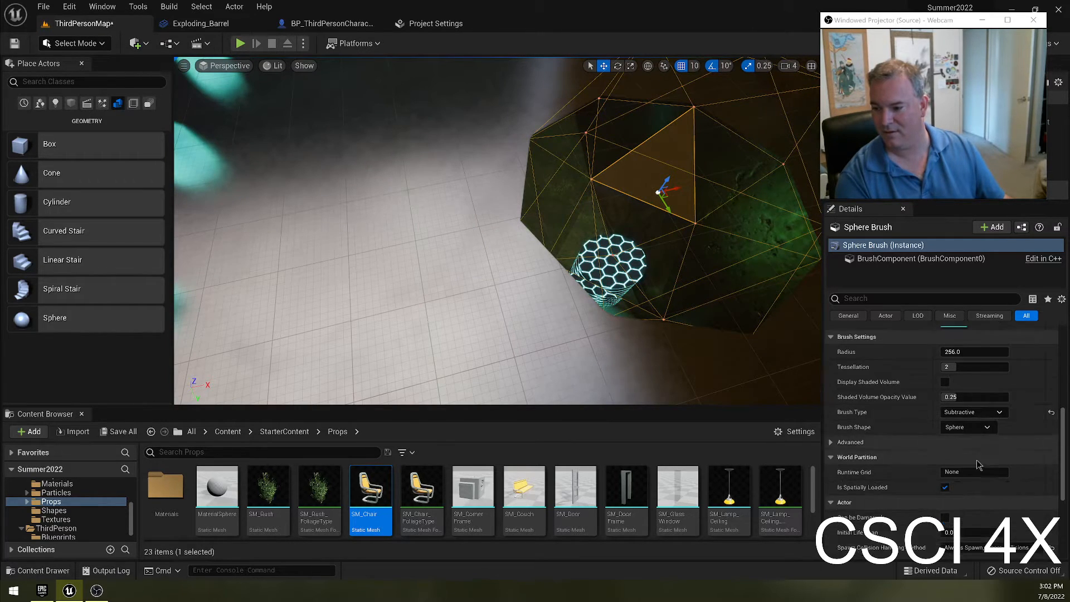
{"action": "scroll", "coordinate": [1001, 492], "scroll_direction": "down", "scroll_amount": 2}
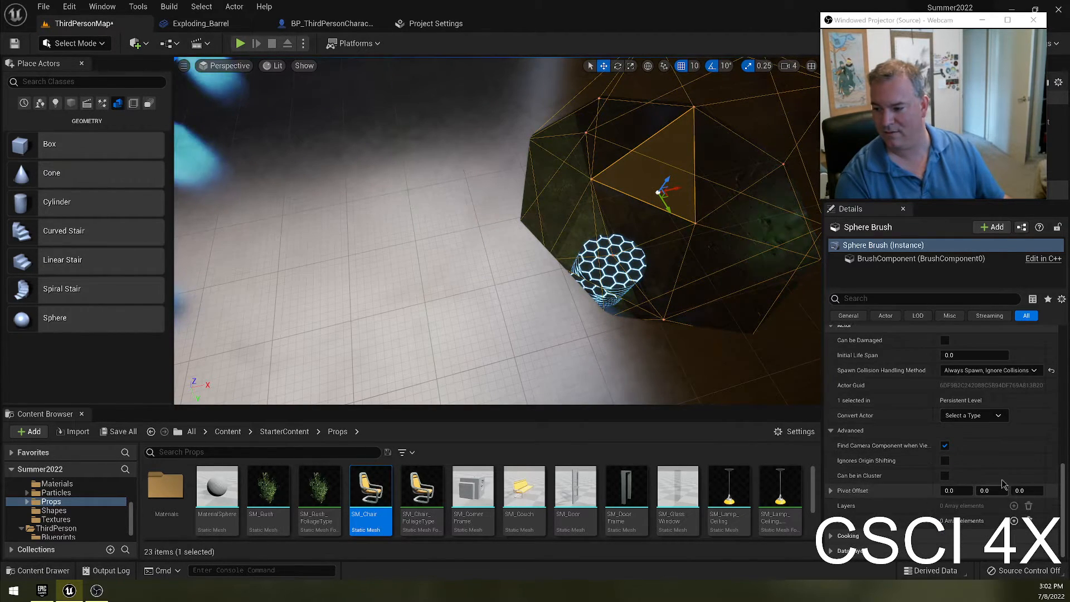
{"action": "scroll", "coordinate": [998, 474], "scroll_direction": "up", "scroll_amount": 8}
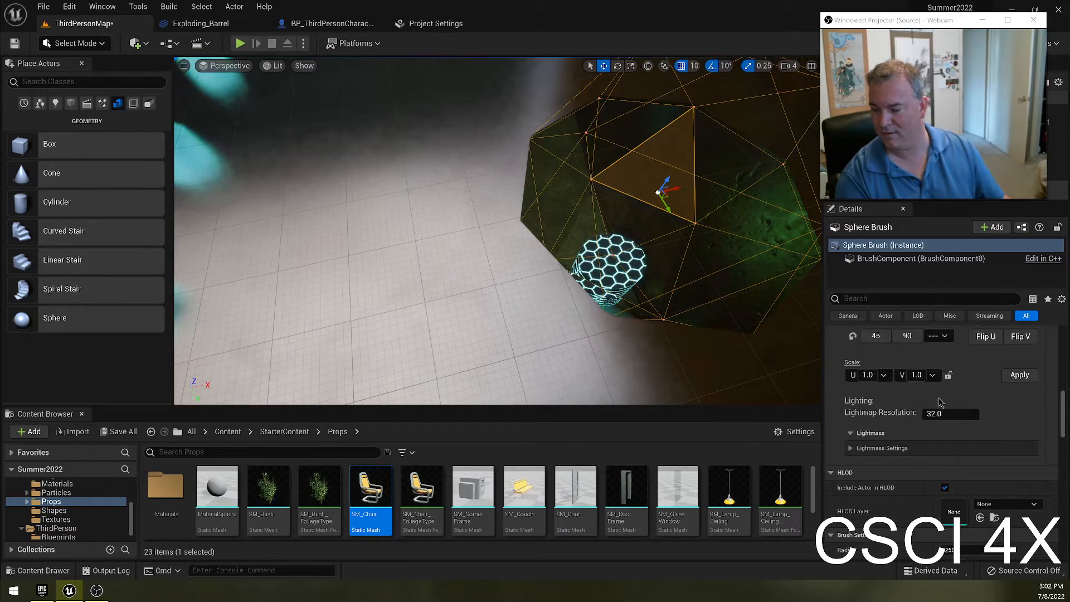
{"action": "scroll", "coordinate": [934, 395], "scroll_direction": "up", "scroll_amount": 6}
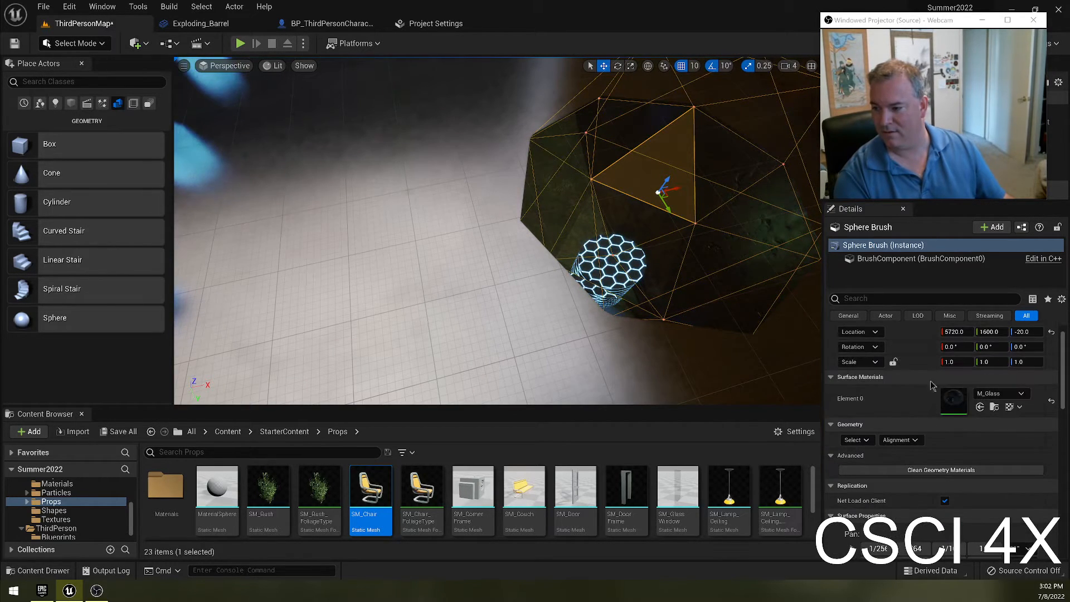
{"action": "left_click", "coordinate": [666, 341]}
Step: Look over the bush-covered hills and the grassy valley beside the arena
{"action": "right_click_drag", "start_coordinate": [666, 341], "coordinate": [551, 202]}
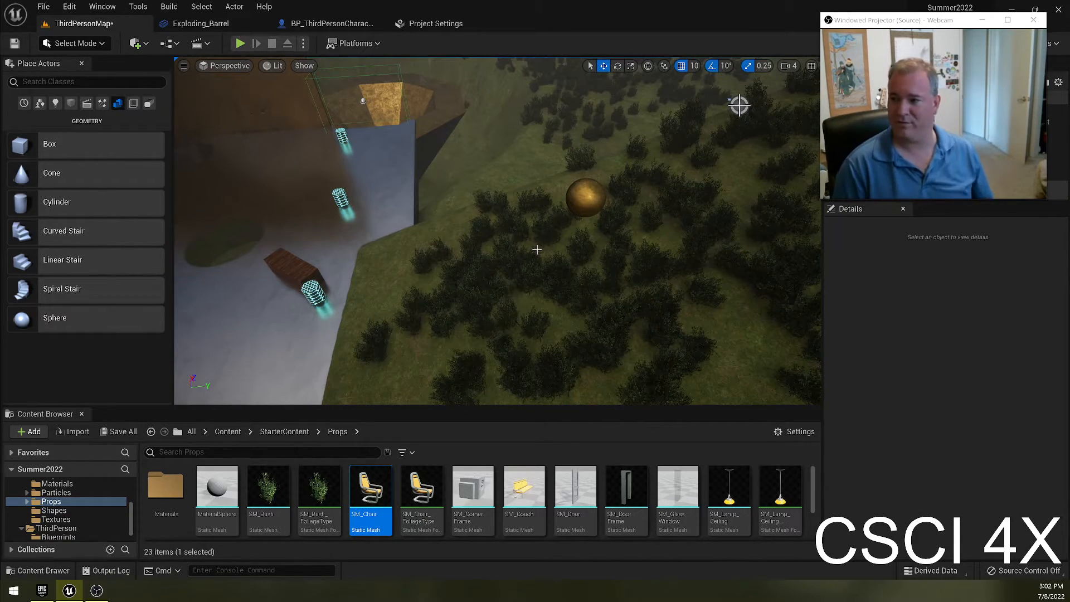
{"action": "right_click_drag", "start_coordinate": [489, 113], "coordinate": [593, 98]}
{"action": "key", "text": "w"}
{"action": "key", "text": "w"}
{"action": "right_click_drag", "start_coordinate": [632, 252], "coordinate": [540, 228]}
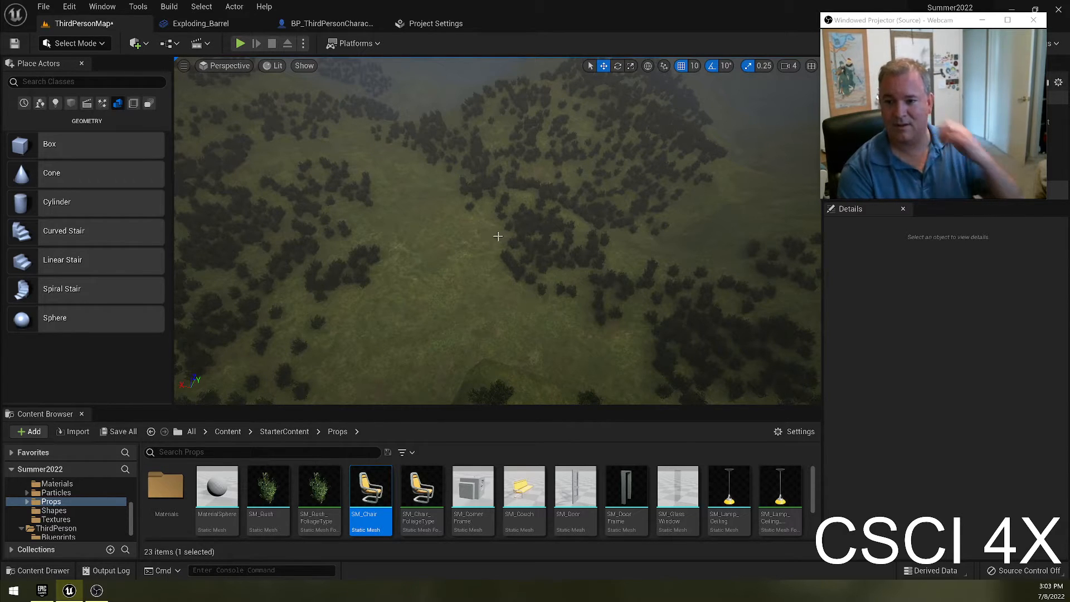
{"action": "right_click_drag", "start_coordinate": [487, 265], "coordinate": [456, 264]}
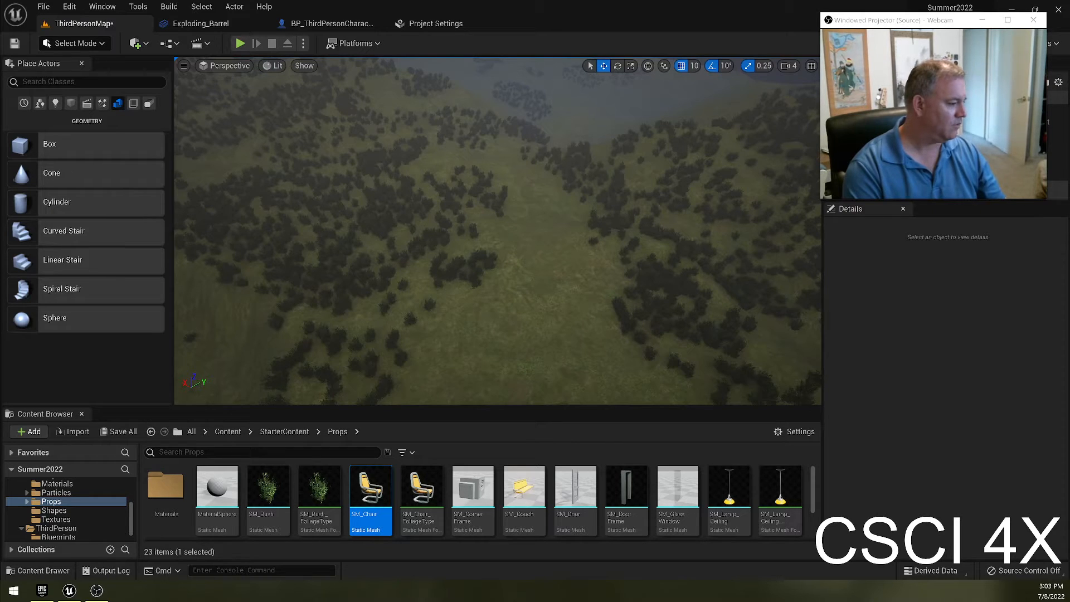
Step: Delete the chrome box brush that forms the arena floor, and undo the deletion
{"action": "right_click_drag", "start_coordinate": [429, 319], "coordinate": [251, 307]}
{"action": "left_click", "coordinate": [534, 296]}
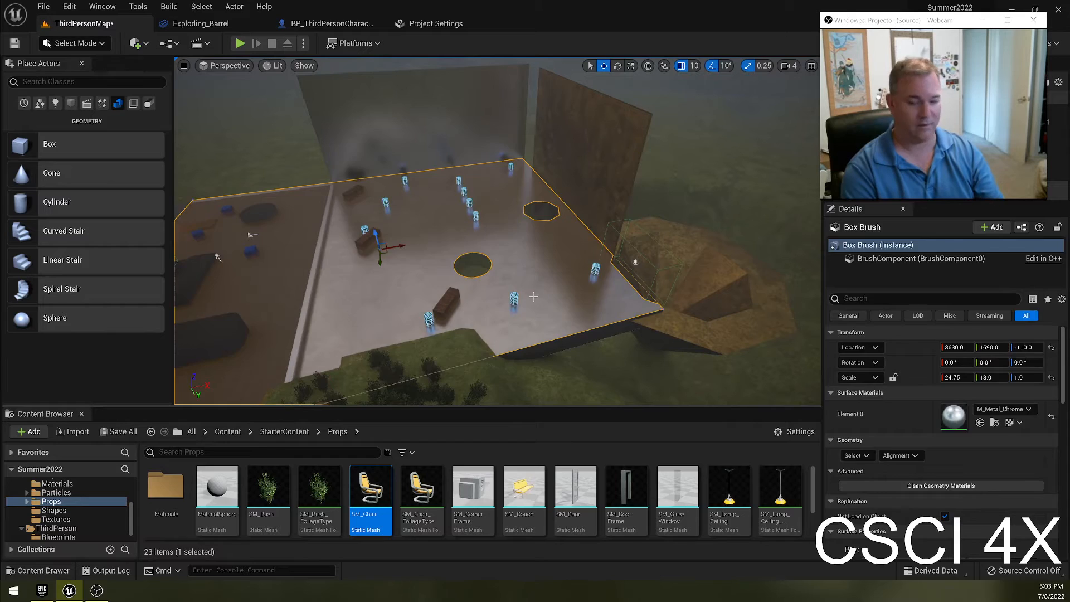
{"action": "key", "text": "Delete"}
{"action": "key", "text": "ctrl+z"}
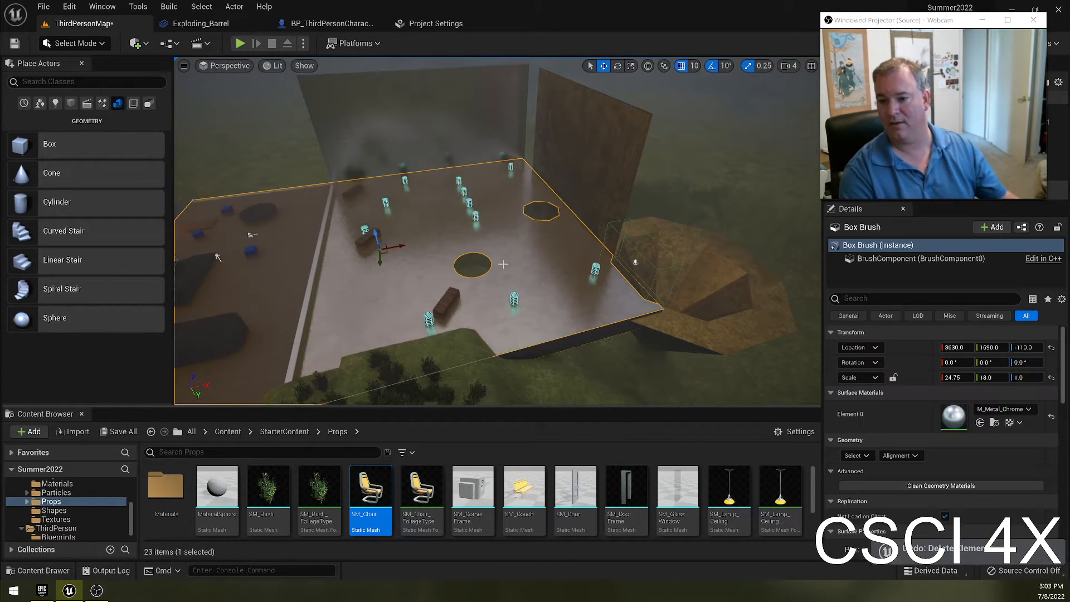
Step: Deselect the arena floor, move to the bare grassy slope beside it, and switch to Landscape mode
{"action": "mouse_move", "coordinate": [512, 257]}
{"action": "right_mouse_down"}
{"action": "mouse_move", "coordinate": [543, 261]}
{"action": "mouse_move", "coordinate": [498, 304]}
{"action": "mouse_move", "coordinate": [551, 315]}
{"action": "mouse_move", "coordinate": [683, 268]}
{"action": "mouse_move", "coordinate": [780, 268]}
{"action": "mouse_move", "coordinate": [727, 257]}
{"action": "mouse_move", "coordinate": [780, 261]}
{"action": "mouse_move", "coordinate": [803, 284]}
{"action": "mouse_move", "coordinate": [811, 270]}
{"action": "mouse_move", "coordinate": [794, 276]}
{"action": "mouse_move", "coordinate": [788, 262]}
{"action": "mouse_move", "coordinate": [800, 256]}
{"action": "mouse_move", "coordinate": [816, 287]}
{"action": "right_mouse_up"}
{"action": "key", "text": "Escape"}
{"action": "key", "text": "w"}
{"action": "mouse_move", "coordinate": [518, 237]}
{"action": "right_mouse_down"}
{"action": "mouse_move", "coordinate": [504, 245]}
{"action": "mouse_move", "coordinate": [532, 241]}
{"action": "mouse_move", "coordinate": [518, 237]}
{"action": "right_mouse_up"}
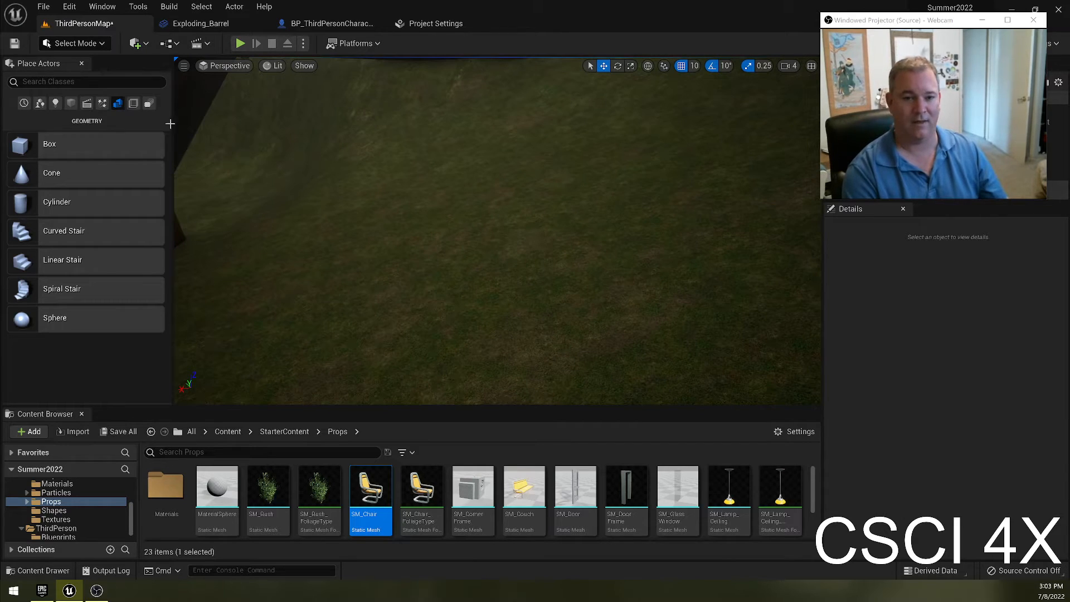
{"action": "left_click", "coordinate": [72, 44]}
{"action": "left_click", "coordinate": [75, 72]}
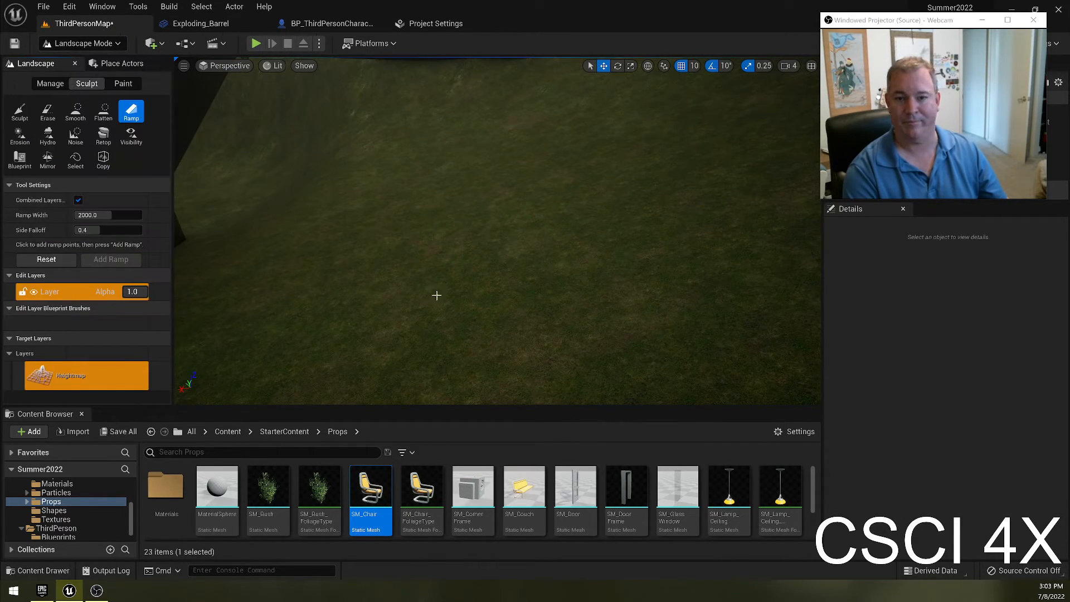
{"action": "left_click", "coordinate": [472, 286]}
{"action": "left_click", "coordinate": [462, 274]}
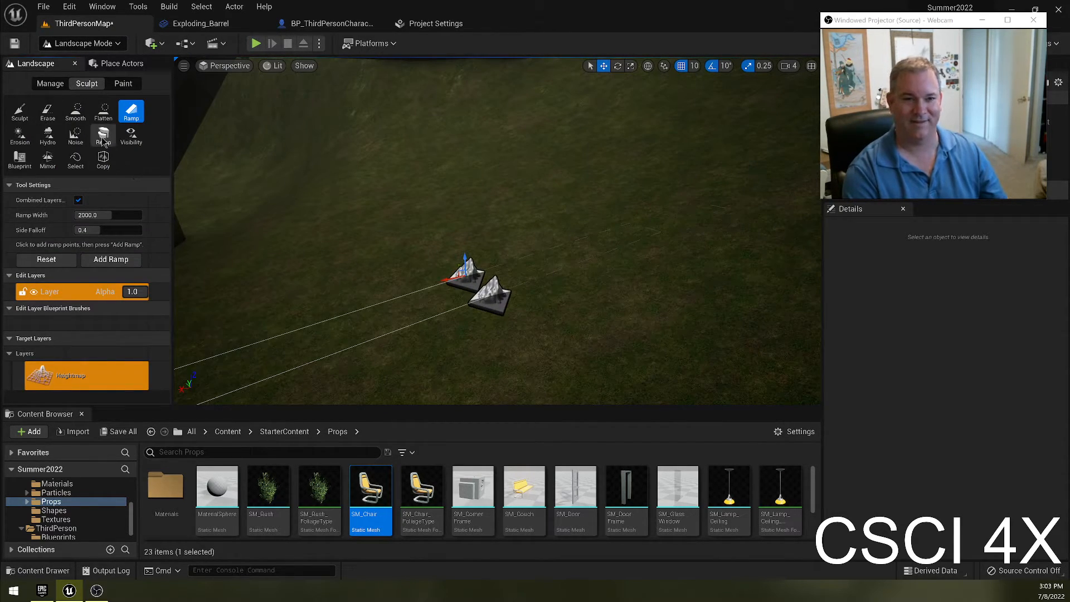
{"action": "key", "text": "ctrl+z"}
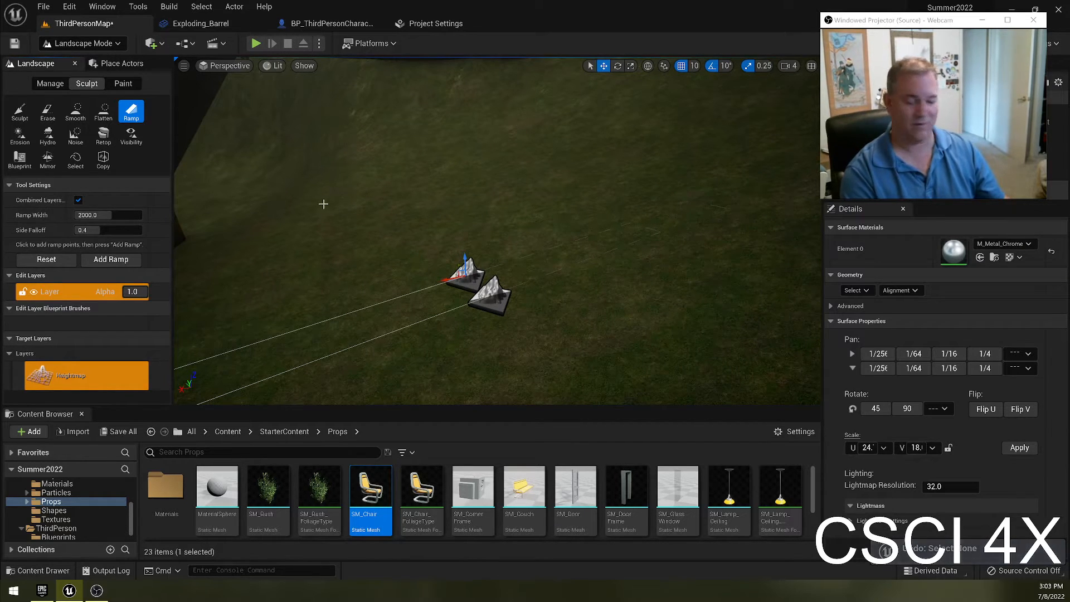
{"action": "key", "text": "ctrl+z"}
{"action": "key", "text": "ctrl+z"}
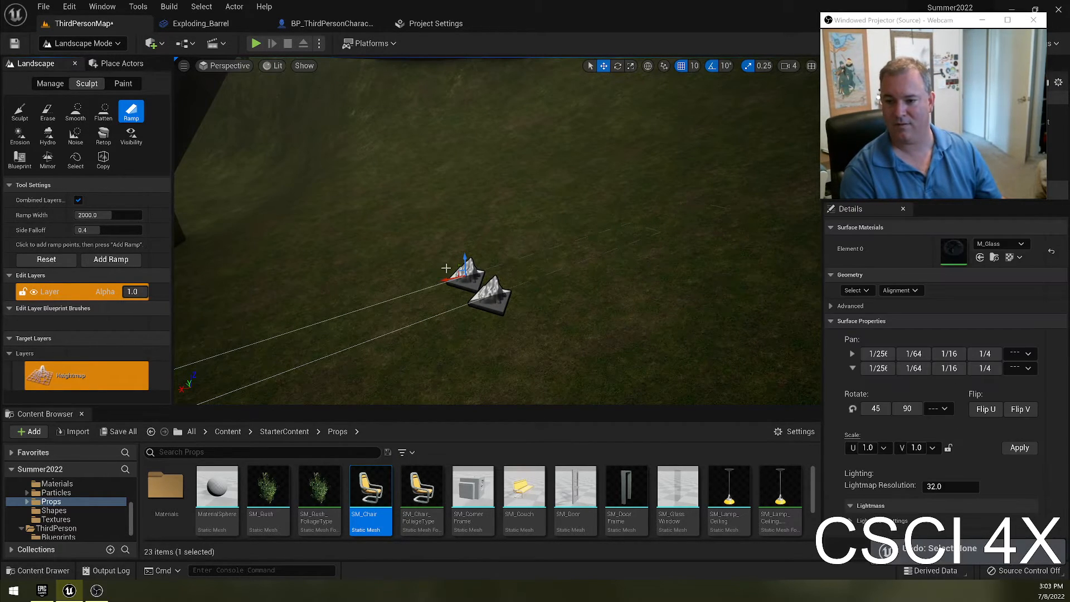
{"action": "right_click_drag", "start_coordinate": [529, 223], "coordinate": [273, 184]}
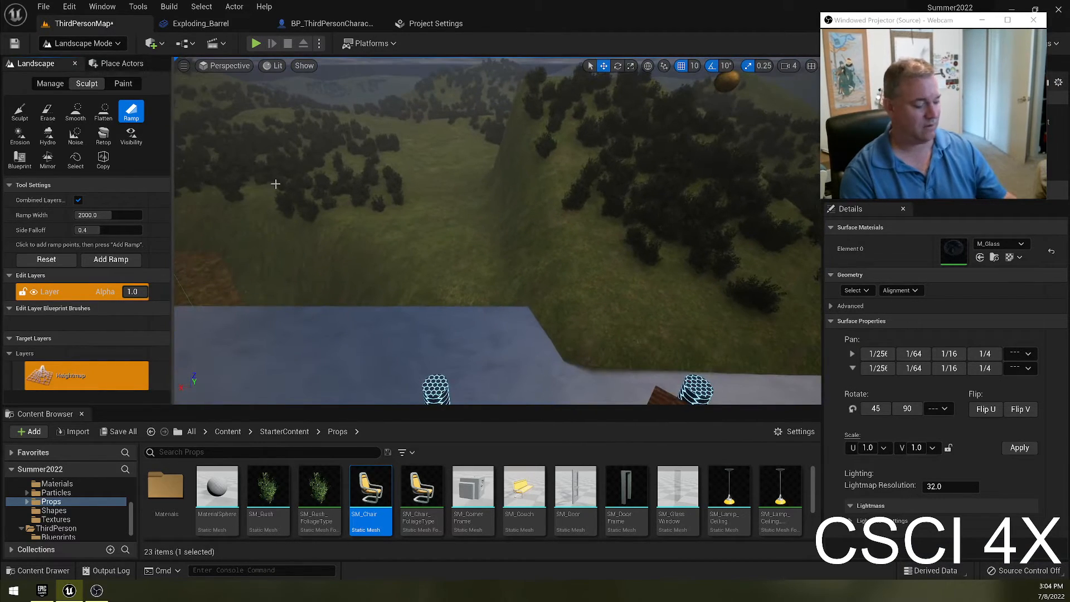
{"action": "key", "text": "ctrl+y"}
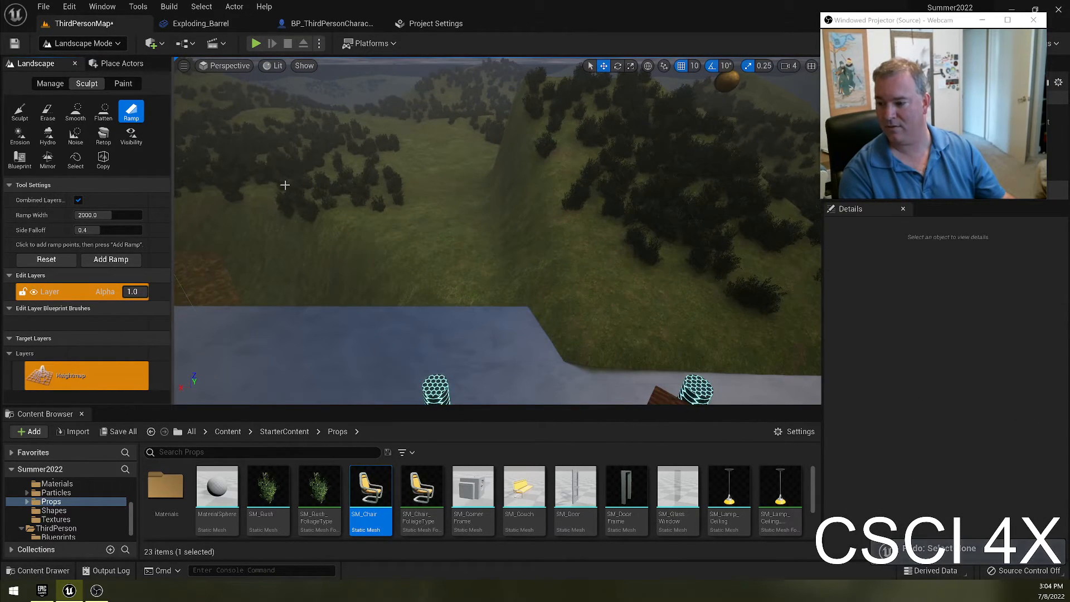
{"action": "key", "text": "ctrl+y"}
{"action": "key", "text": "Escape"}
Step: Sculpt a deep, wide pit into the grassy landscape beside the arena with the Sculpt tool
{"action": "mouse_move", "coordinate": [275, 177]}
{"action": "right_mouse_down"}
{"action": "mouse_move", "coordinate": [228, 185]}
{"action": "mouse_move", "coordinate": [769, 214]}
{"action": "mouse_move", "coordinate": [680, 201]}
{"action": "mouse_move", "coordinate": [746, 215]}
{"action": "right_mouse_up"}
{"action": "left_click", "coordinate": [20, 113]}
{"action": "mouse_move", "coordinate": [340, 262]}
{"action": "left_mouse_down"}
{"action": "mouse_move", "coordinate": [358, 251]}
{"action": "mouse_move", "coordinate": [436, 279]}
{"action": "mouse_move", "coordinate": [413, 313]}
{"action": "mouse_move", "coordinate": [465, 286]}
{"action": "mouse_move", "coordinate": [521, 346]}
{"action": "mouse_move", "coordinate": [453, 389]}
{"action": "mouse_move", "coordinate": [490, 363]}
{"action": "mouse_move", "coordinate": [524, 371]}
{"action": "mouse_move", "coordinate": [423, 304]}
{"action": "mouse_move", "coordinate": [473, 402]}
{"action": "left_mouse_up"}
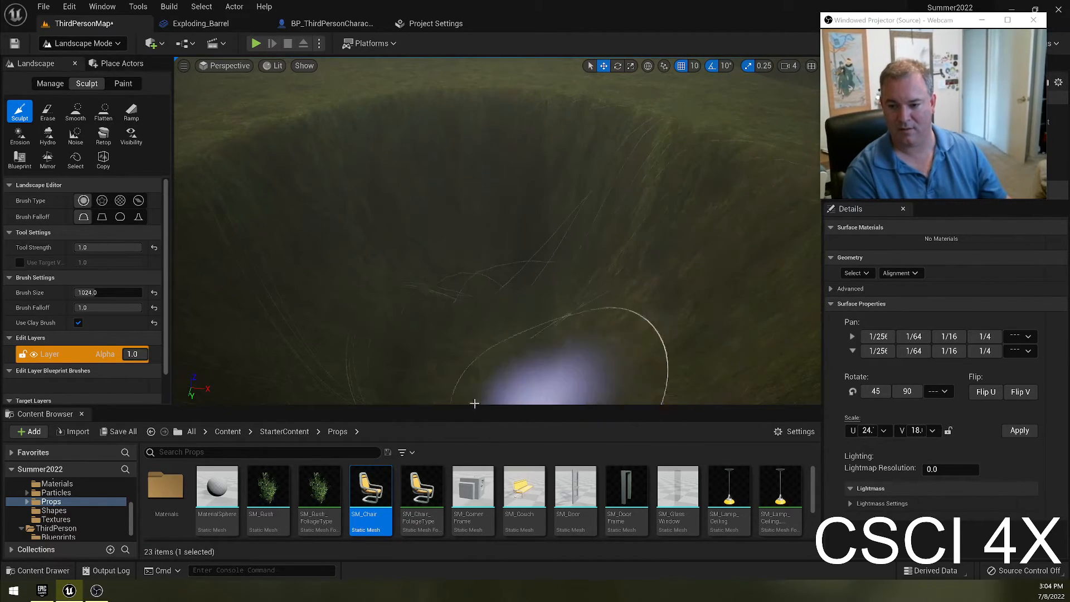
Step: Play-test the level by running the character off the platform into the new pit, and end the session
{"action": "left_click", "coordinate": [256, 43]}
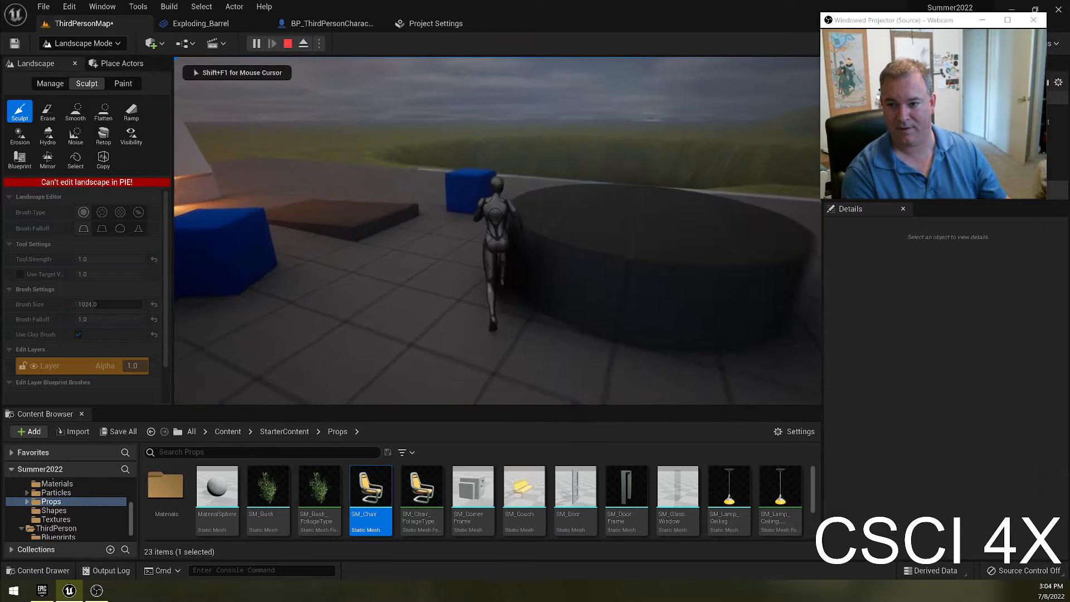
{"action": "key", "text": "w"}
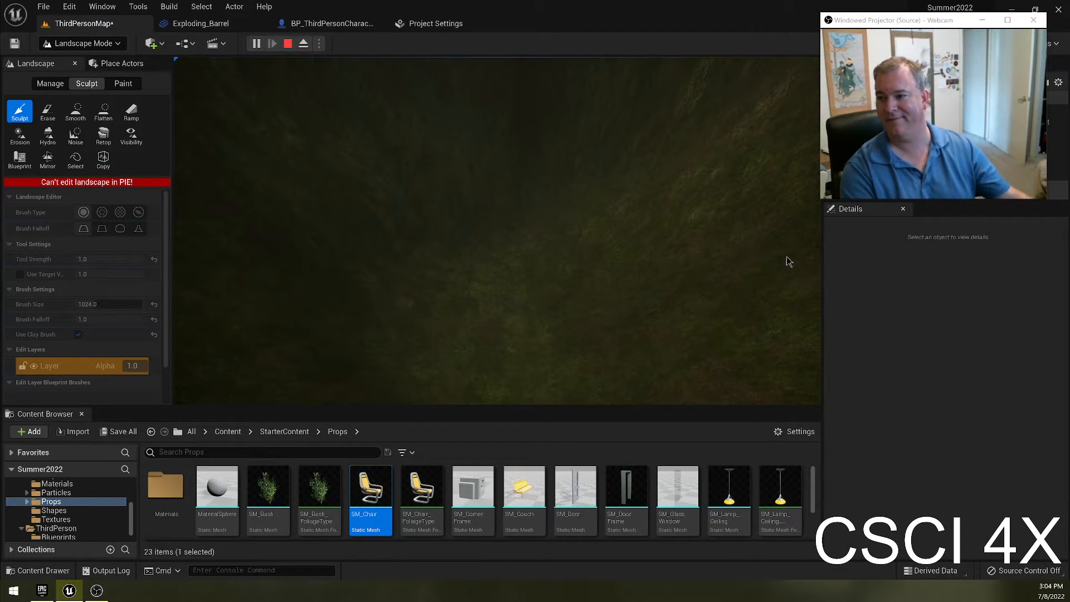
{"action": "key", "text": "Escape"}
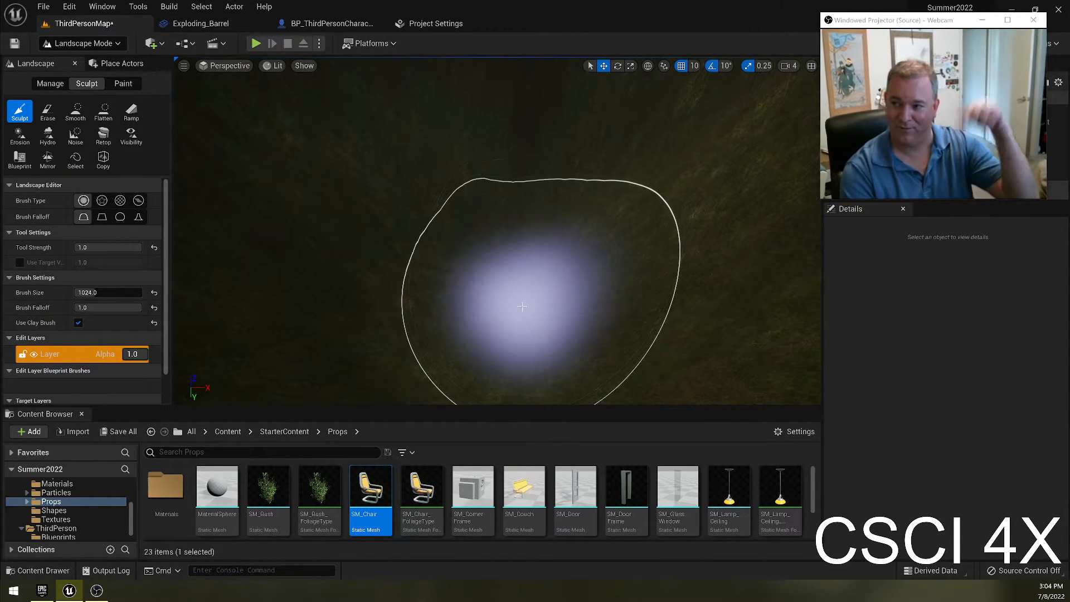
Step: Open the World Settings and set the world's Kill Z to -10000
{"action": "right_click_drag", "start_coordinate": [521, 306], "coordinate": [438, 352]}
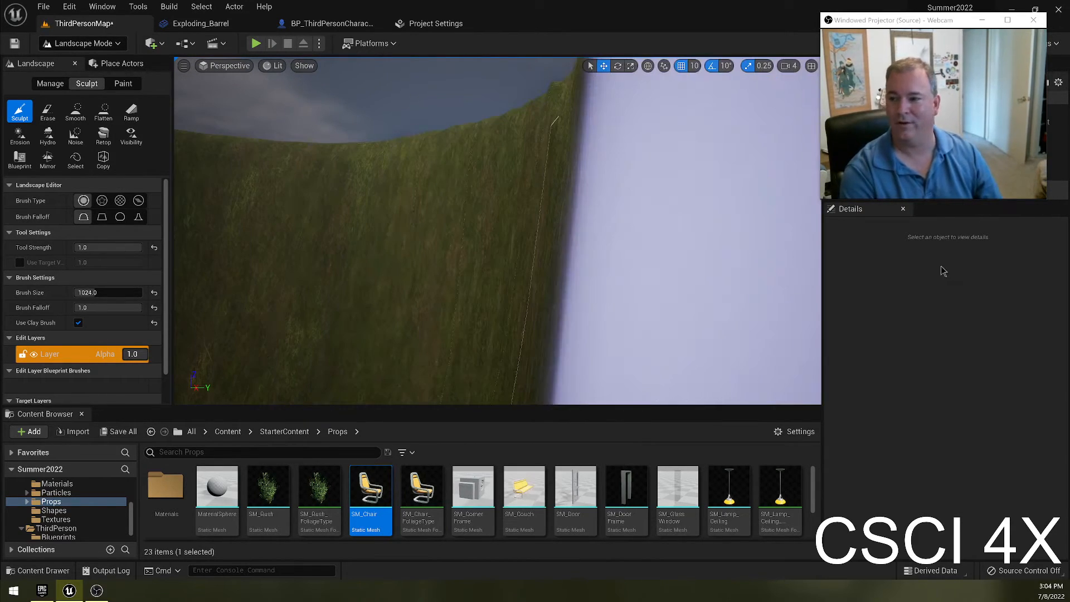
{"action": "left_click", "coordinate": [102, 6]}
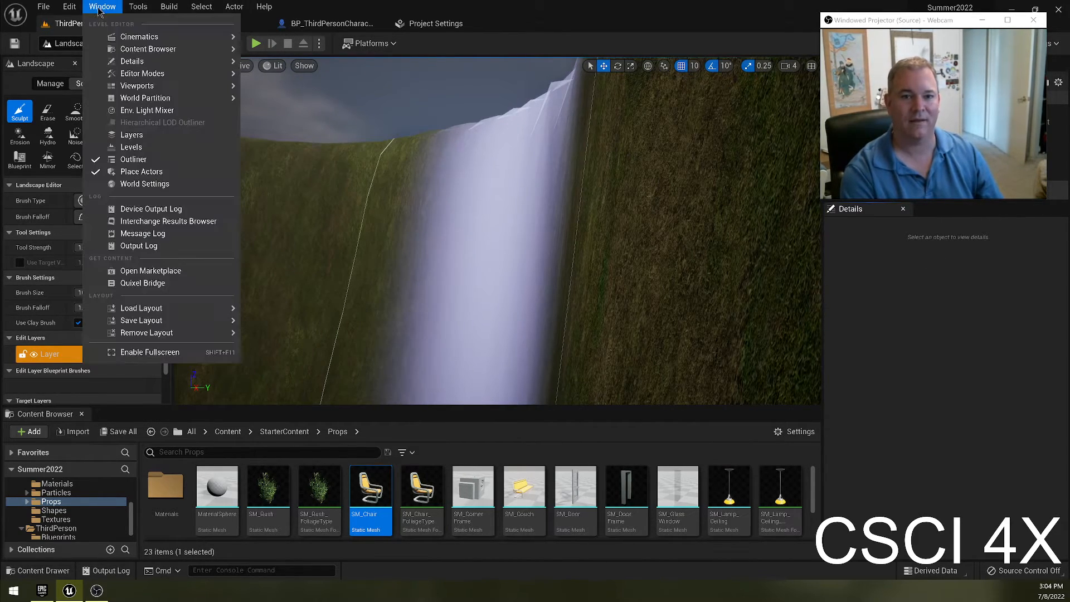
{"action": "left_click", "coordinate": [145, 183]}
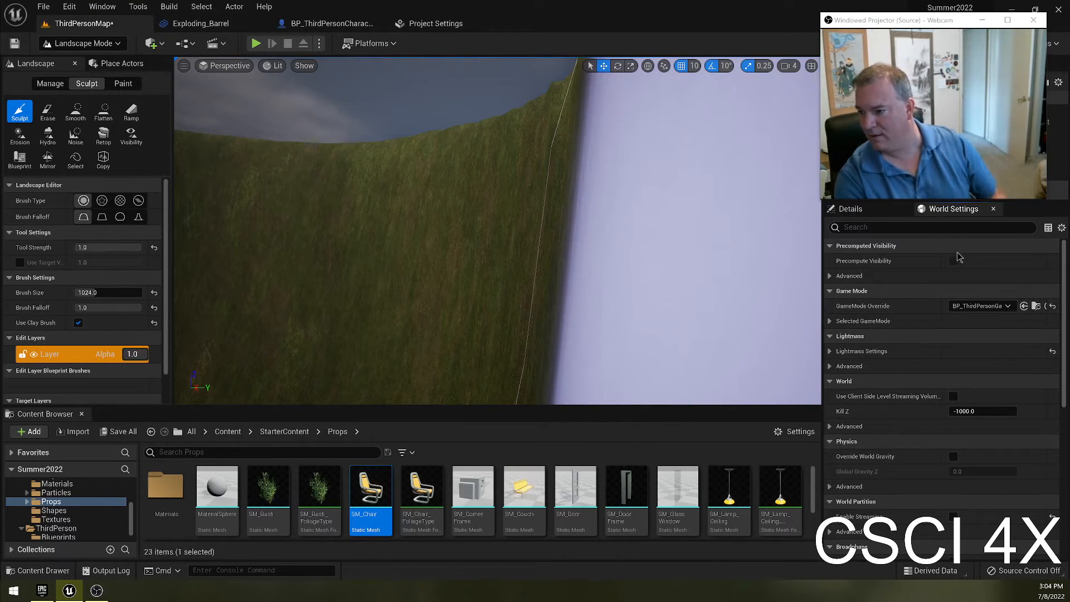
{"action": "scroll", "coordinate": [956, 312], "scroll_direction": "down", "scroll_amount": 1}
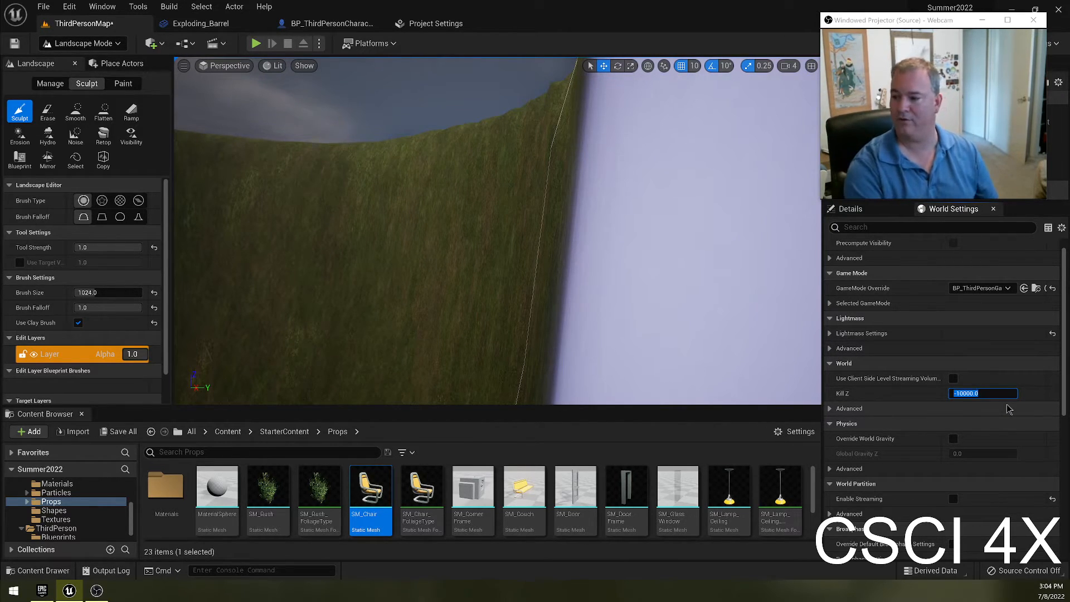
Step: Play-test dropping the character into the pit and running across its floor, and end the session
{"action": "left_click", "coordinate": [254, 46]}
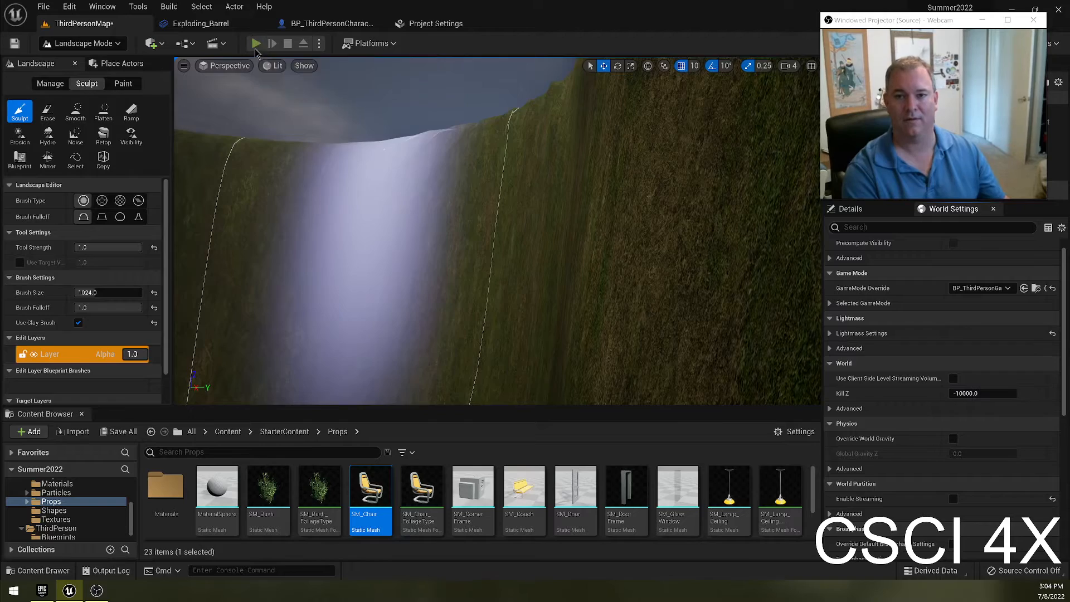
{"action": "key", "text": "w"}
{"action": "key", "text": "w"}
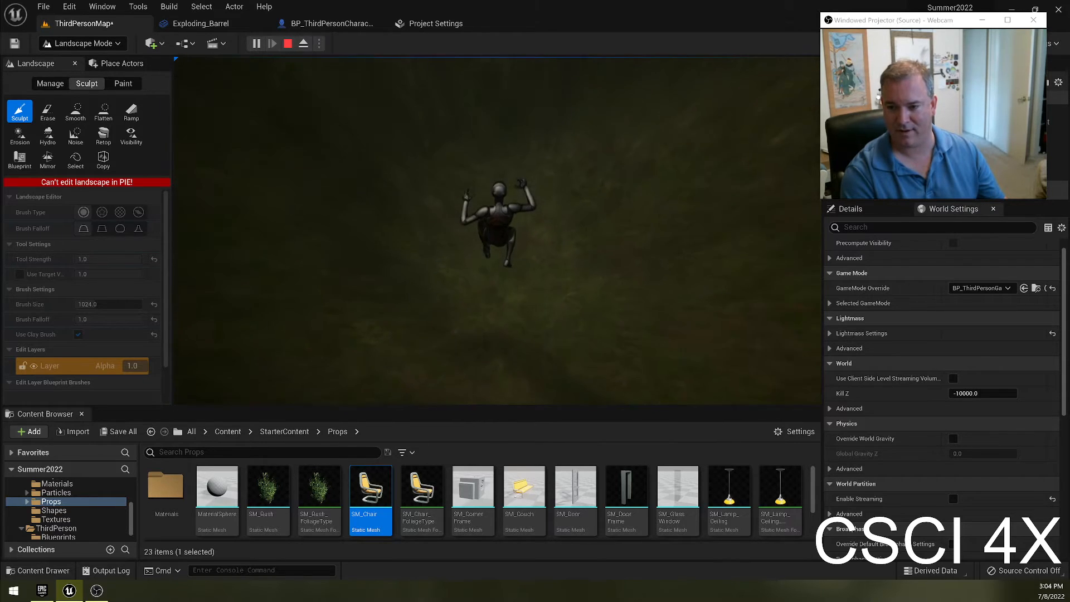
{"action": "key", "text": "w"}
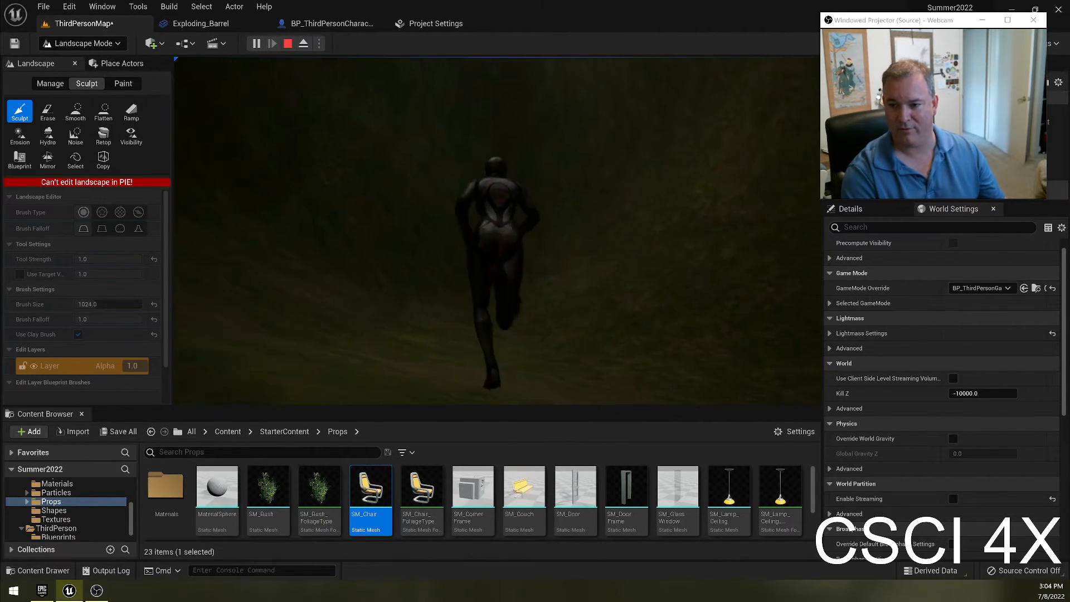
{"action": "key", "text": "w"}
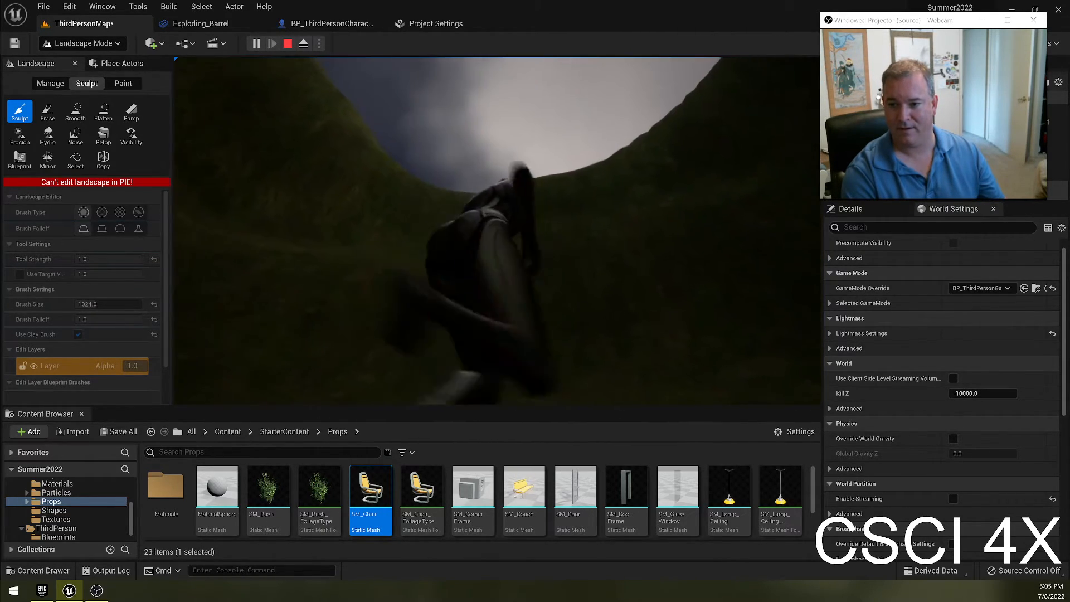
{"action": "key", "text": "w"}
{"action": "key", "text": "Escape"}
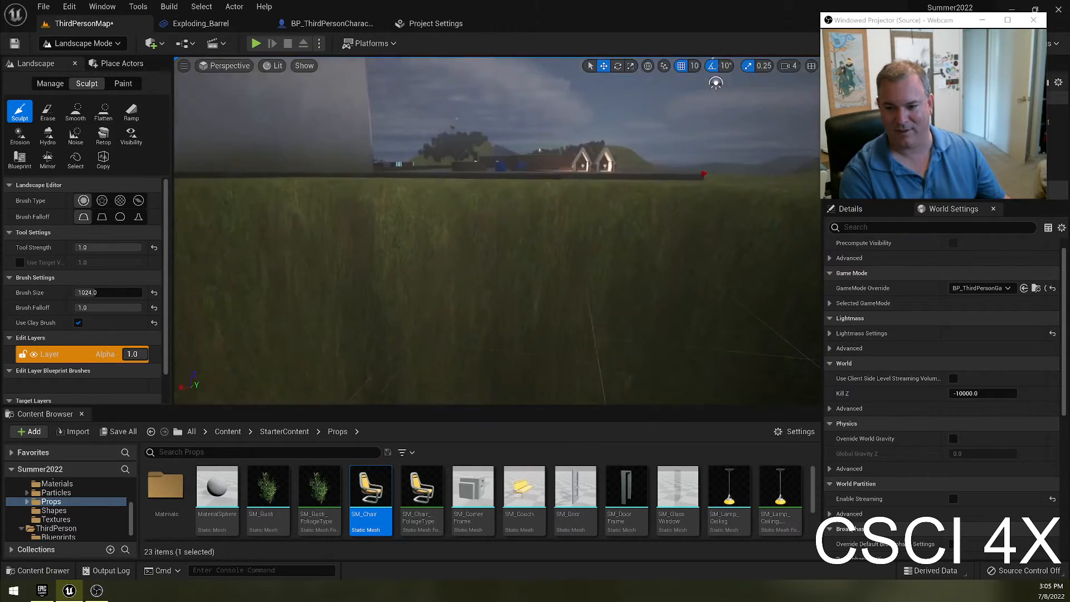
Step: View the arena from outside, play-test running the character over the open grass beyond it, and end the session
{"action": "right_click_drag", "start_coordinate": [497, 230], "coordinate": [398, 224]}
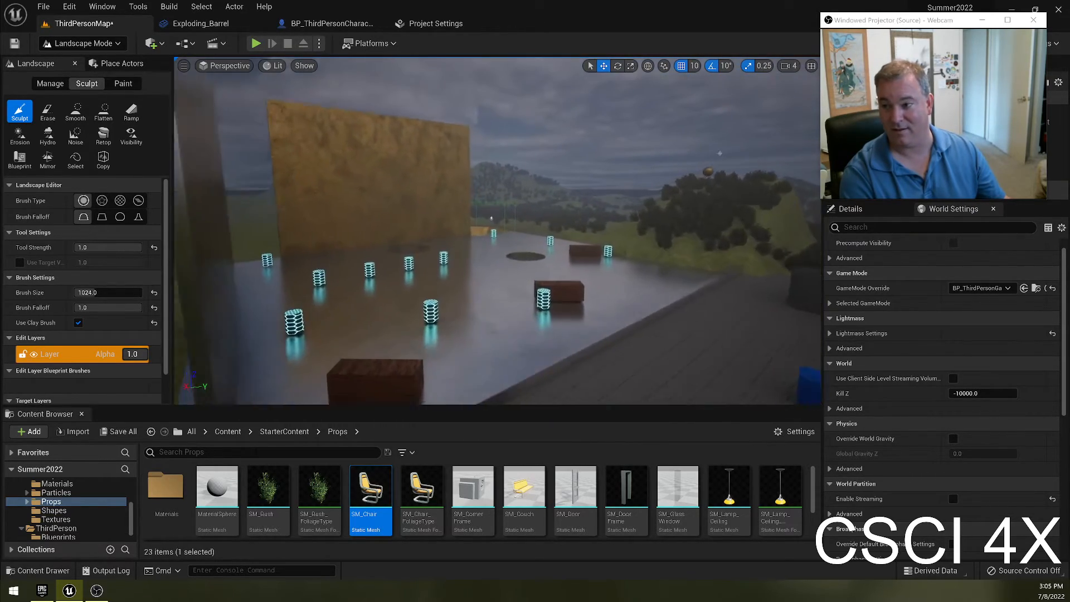
{"action": "key", "text": "w"}
{"action": "right_click_drag", "start_coordinate": [773, 129], "coordinate": [423, 209]}
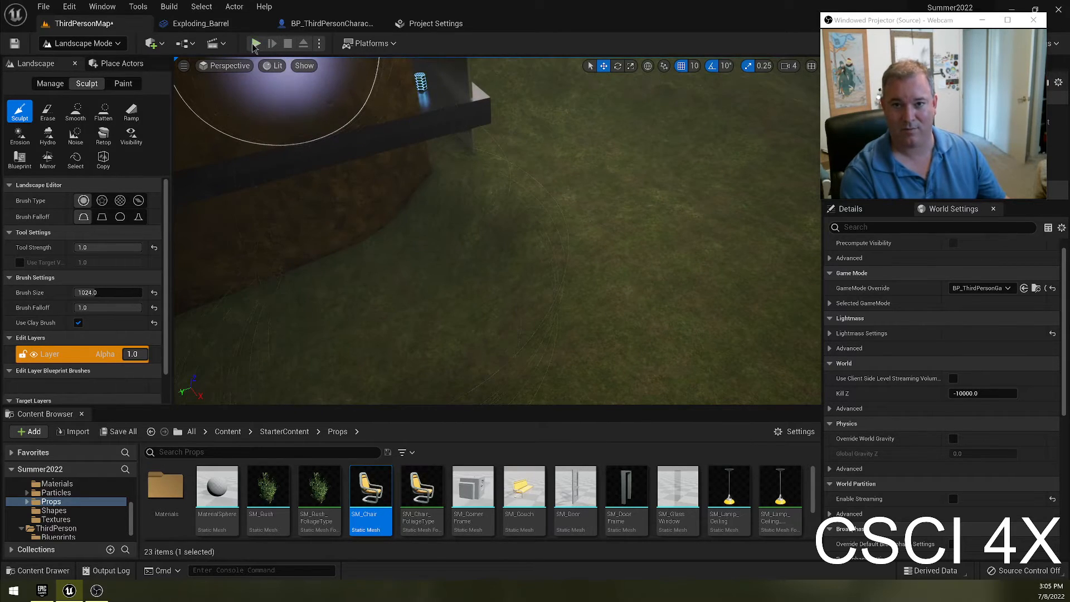
{"action": "left_click", "coordinate": [371, 166]}
{"action": "key", "text": "w"}
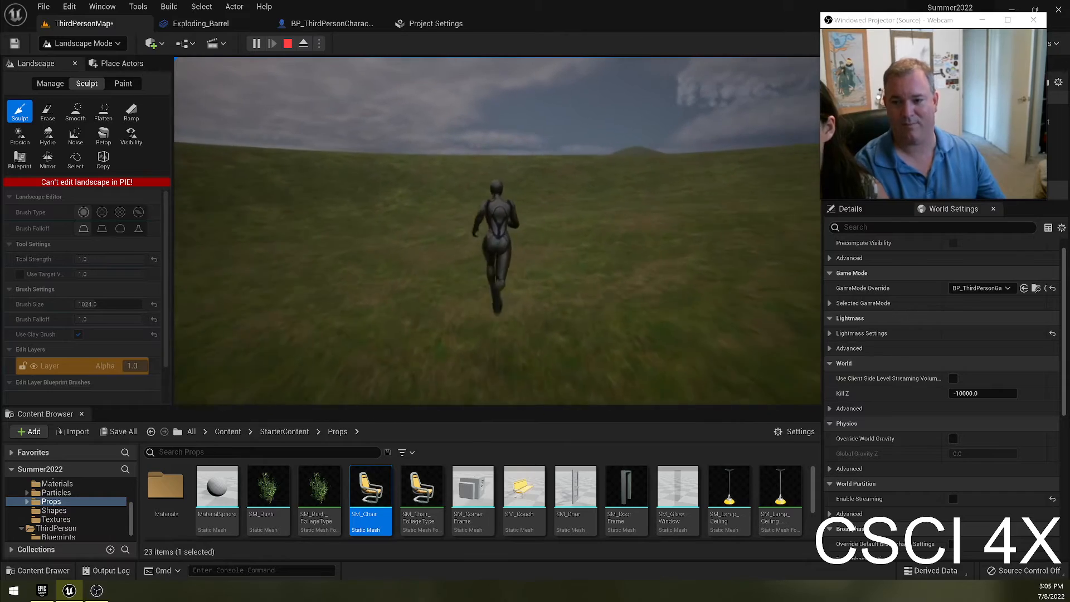
{"action": "key", "text": "Escape"}
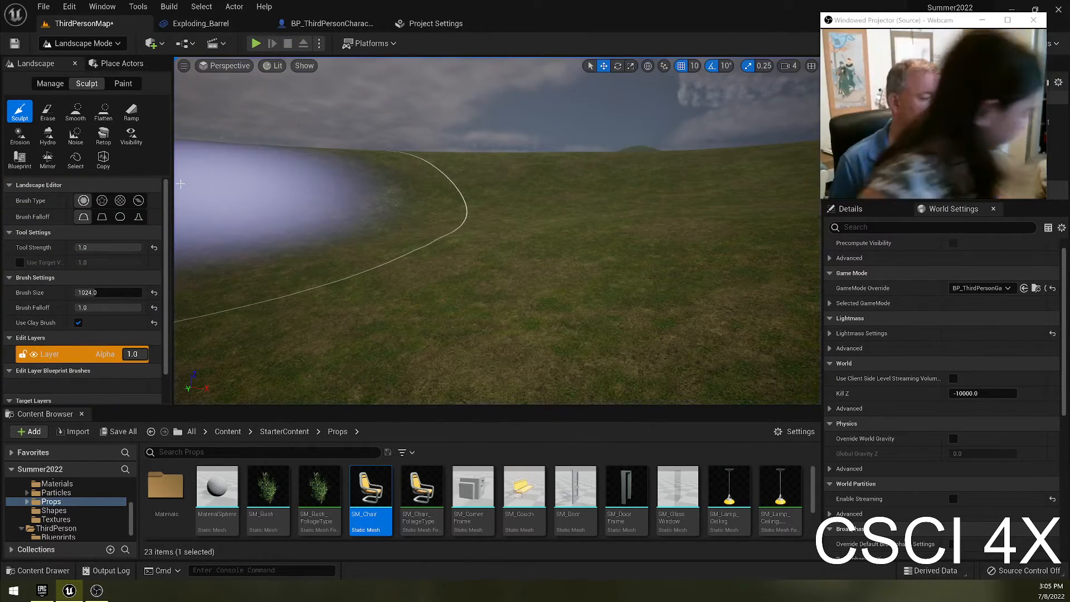
Step: Move down into the pit and sculpt the terrain at its bottom with the Sculpt tool
{"action": "right_click_drag", "start_coordinate": [605, 102], "coordinate": [585, 120]}
{"action": "key", "text": "w"}
{"action": "right_click_drag", "start_coordinate": [451, 184], "coordinate": [449, 237]}
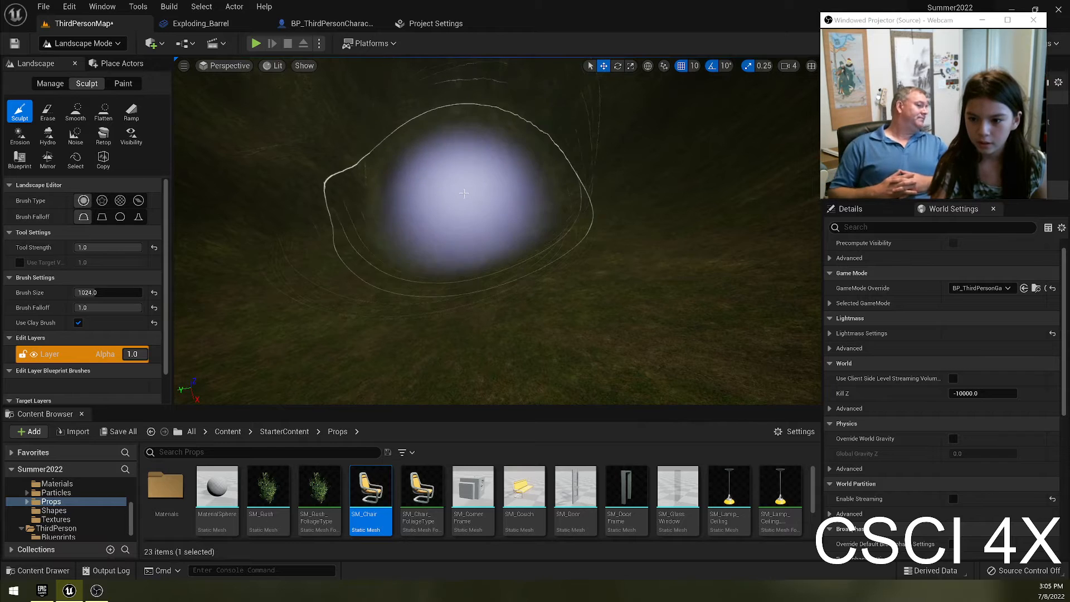
{"action": "left_click_drag", "start_coordinate": [474, 211], "coordinate": [453, 232]}
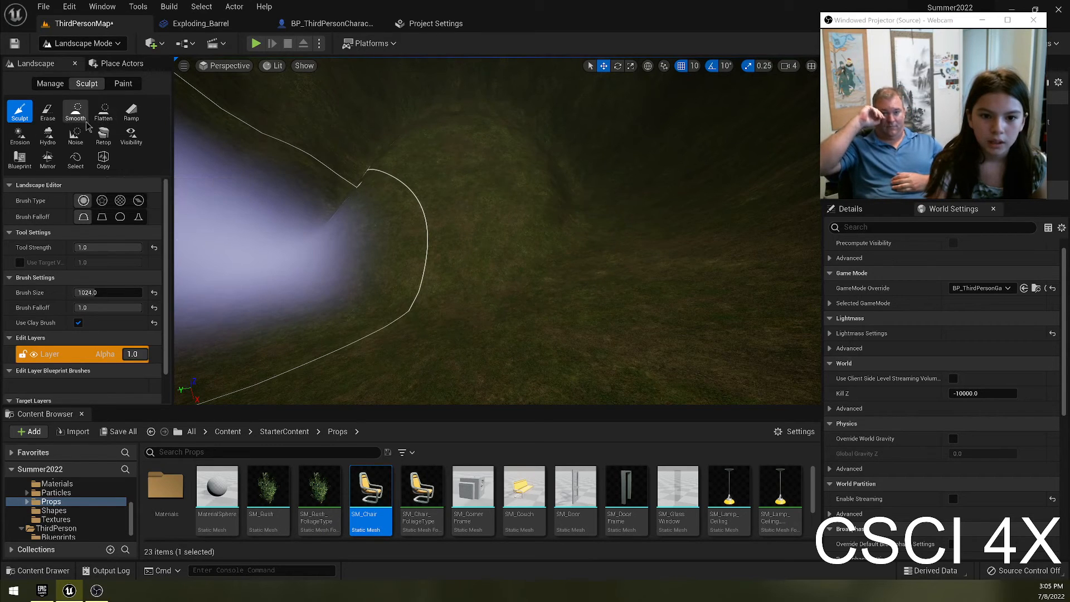
Step: Switch to the Erosion tool and brush erosion over the terrain inside the pit
{"action": "left_click", "coordinate": [14, 136]}
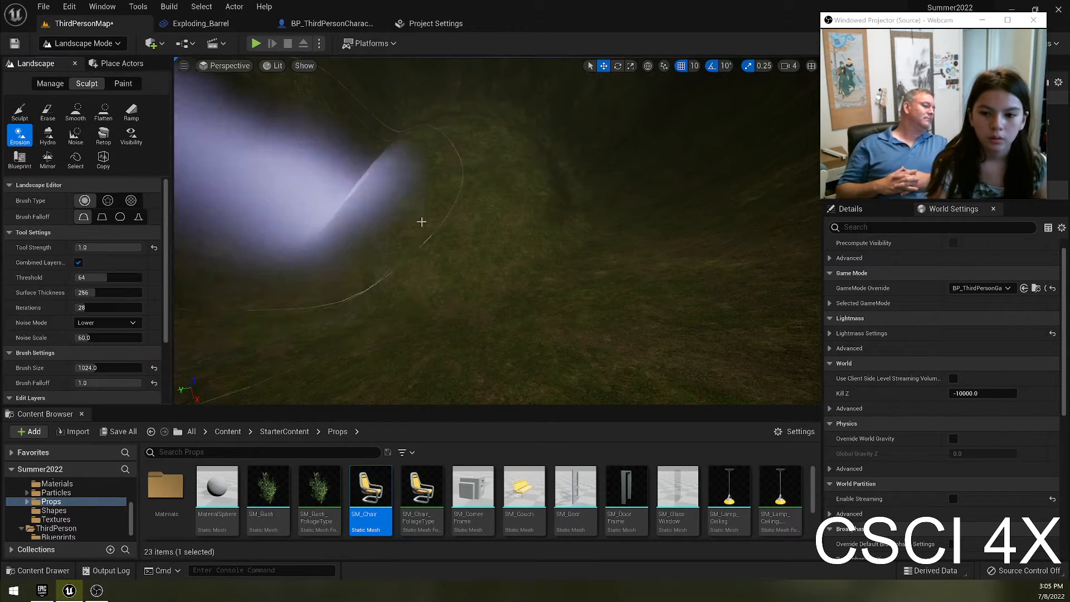
{"action": "mouse_move", "coordinate": [469, 202]}
{"action": "left_mouse_down"}
{"action": "mouse_move", "coordinate": [454, 193]}
{"action": "mouse_move", "coordinate": [384, 208]}
{"action": "mouse_move", "coordinate": [407, 176]}
{"action": "mouse_move", "coordinate": [407, 132]}
{"action": "mouse_move", "coordinate": [415, 159]}
{"action": "mouse_move", "coordinate": [348, 348]}
{"action": "mouse_move", "coordinate": [450, 203]}
{"action": "mouse_move", "coordinate": [537, 167]}
{"action": "mouse_move", "coordinate": [406, 162]}
{"action": "mouse_move", "coordinate": [596, 188]}
{"action": "mouse_move", "coordinate": [541, 253]}
{"action": "left_mouse_up"}
{"action": "mouse_move", "coordinate": [542, 253]}
{"action": "right_mouse_down"}
{"action": "mouse_move", "coordinate": [619, 262]}
{"action": "mouse_move", "coordinate": [658, 239]}
{"action": "mouse_move", "coordinate": [641, 161]}
{"action": "mouse_move", "coordinate": [624, 268]}
{"action": "mouse_move", "coordinate": [646, 178]}
{"action": "mouse_move", "coordinate": [663, 284]}
{"action": "mouse_move", "coordinate": [540, 73]}
{"action": "mouse_move", "coordinate": [529, 103]}
{"action": "right_mouse_up"}
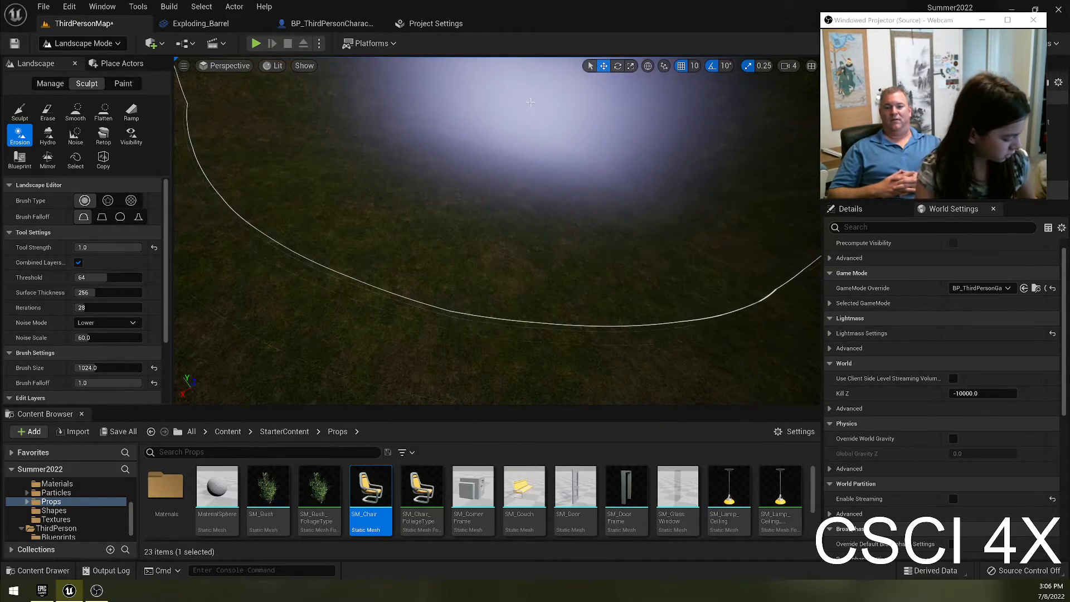
{"action": "mouse_move", "coordinate": [530, 102]}
{"action": "left_mouse_down"}
{"action": "mouse_move", "coordinate": [504, 167]}
{"action": "mouse_move", "coordinate": [503, 119]}
{"action": "mouse_move", "coordinate": [486, 174]}
{"action": "mouse_move", "coordinate": [478, 94]}
{"action": "mouse_move", "coordinate": [440, 78]}
{"action": "mouse_move", "coordinate": [407, 106]}
{"action": "mouse_move", "coordinate": [287, 128]}
{"action": "mouse_move", "coordinate": [412, 113]}
{"action": "mouse_move", "coordinate": [454, 147]}
{"action": "mouse_move", "coordinate": [387, 232]}
{"action": "mouse_move", "coordinate": [515, 228]}
{"action": "mouse_move", "coordinate": [341, 225]}
{"action": "mouse_move", "coordinate": [390, 268]}
{"action": "mouse_move", "coordinate": [471, 182]}
{"action": "mouse_move", "coordinate": [358, 172]}
{"action": "mouse_move", "coordinate": [277, 240]}
{"action": "mouse_move", "coordinate": [322, 132]}
{"action": "mouse_move", "coordinate": [358, 262]}
{"action": "mouse_move", "coordinate": [538, 223]}
{"action": "mouse_move", "coordinate": [458, 247]}
{"action": "mouse_move", "coordinate": [593, 119]}
{"action": "left_mouse_up"}
{"action": "right_click_drag", "start_coordinate": [594, 119], "coordinate": [445, 131]}
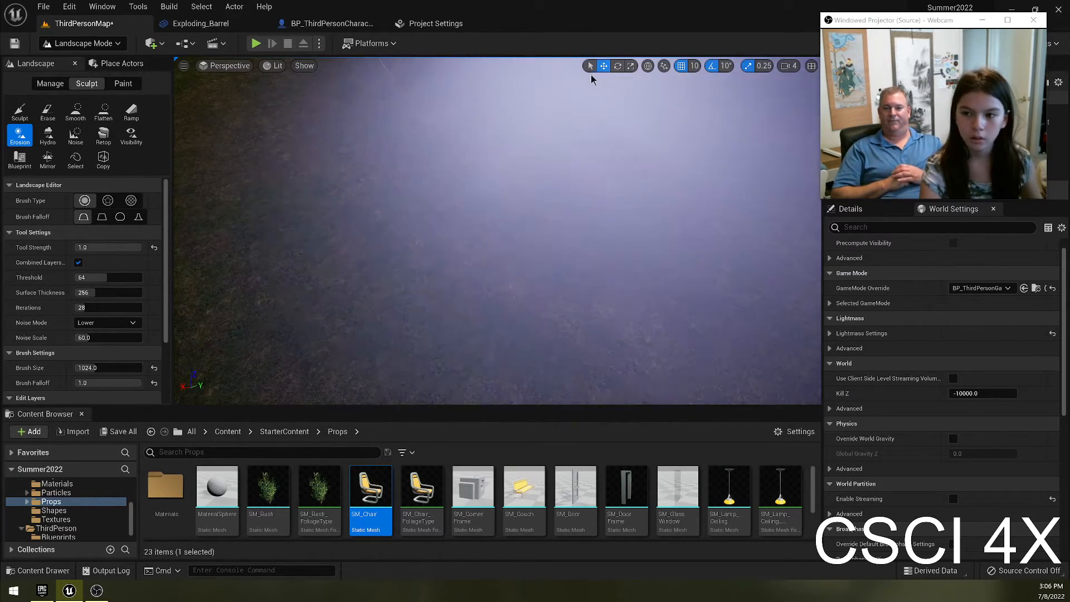
{"action": "right_click_drag", "start_coordinate": [490, 167], "coordinate": [491, 167]}
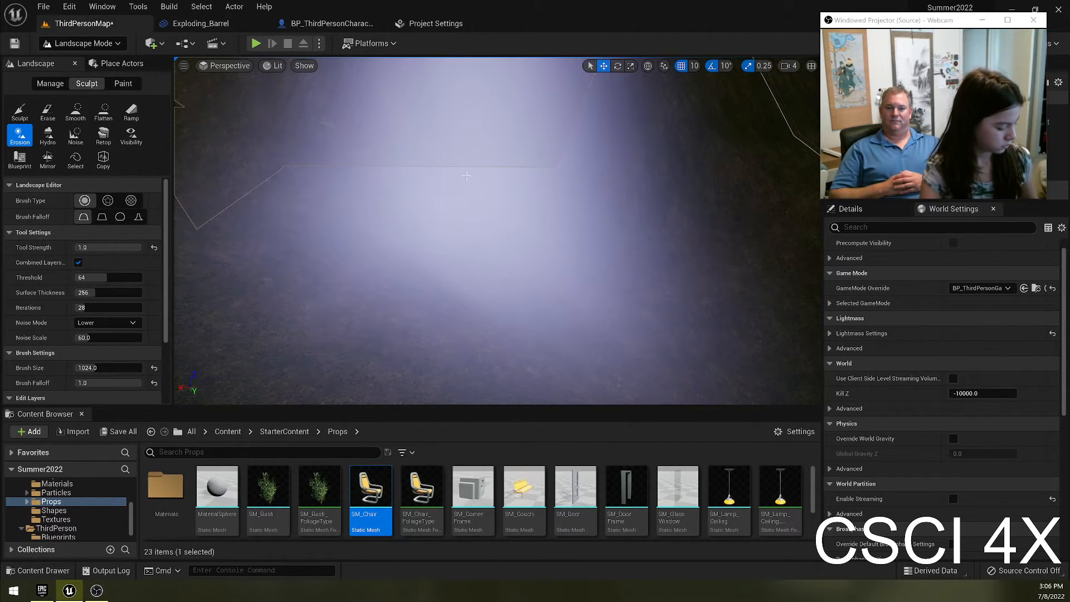
Step: Brush more erosion inside the pit, inspect the wall beneath the arena, and undo the last change
{"action": "right_click_drag", "start_coordinate": [466, 176], "coordinate": [465, 176]}
{"action": "right_click_drag", "start_coordinate": [427, 301], "coordinate": [458, 286]}
{"action": "mouse_move", "coordinate": [458, 274]}
{"action": "left_mouse_down"}
{"action": "mouse_move", "coordinate": [439, 194]}
{"action": "mouse_move", "coordinate": [459, 225]}
{"action": "mouse_move", "coordinate": [469, 213]}
{"action": "mouse_move", "coordinate": [401, 184]}
{"action": "mouse_move", "coordinate": [429, 195]}
{"action": "mouse_move", "coordinate": [530, 190]}
{"action": "mouse_move", "coordinate": [535, 179]}
{"action": "mouse_move", "coordinate": [551, 215]}
{"action": "mouse_move", "coordinate": [602, 194]}
{"action": "mouse_move", "coordinate": [394, 192]}
{"action": "mouse_move", "coordinate": [394, 208]}
{"action": "mouse_move", "coordinate": [512, 163]}
{"action": "mouse_move", "coordinate": [418, 88]}
{"action": "mouse_move", "coordinate": [453, 156]}
{"action": "mouse_move", "coordinate": [399, 156]}
{"action": "mouse_move", "coordinate": [503, 185]}
{"action": "mouse_move", "coordinate": [465, 194]}
{"action": "mouse_move", "coordinate": [535, 203]}
{"action": "mouse_move", "coordinate": [513, 209]}
{"action": "mouse_move", "coordinate": [490, 184]}
{"action": "mouse_move", "coordinate": [513, 203]}
{"action": "mouse_move", "coordinate": [553, 205]}
{"action": "mouse_move", "coordinate": [537, 155]}
{"action": "mouse_move", "coordinate": [561, 179]}
{"action": "mouse_move", "coordinate": [597, 167]}
{"action": "mouse_move", "coordinate": [620, 176]}
{"action": "mouse_move", "coordinate": [580, 153]}
{"action": "mouse_move", "coordinate": [521, 156]}
{"action": "mouse_move", "coordinate": [567, 181]}
{"action": "mouse_move", "coordinate": [513, 191]}
{"action": "mouse_move", "coordinate": [501, 227]}
{"action": "mouse_move", "coordinate": [509, 179]}
{"action": "mouse_move", "coordinate": [466, 111]}
{"action": "mouse_move", "coordinate": [471, 170]}
{"action": "mouse_move", "coordinate": [574, 170]}
{"action": "mouse_move", "coordinate": [467, 204]}
{"action": "left_mouse_up"}
{"action": "mouse_move", "coordinate": [467, 203]}
{"action": "right_mouse_down"}
{"action": "mouse_move", "coordinate": [457, 111]}
{"action": "mouse_move", "coordinate": [474, 167]}
{"action": "mouse_move", "coordinate": [502, 111]}
{"action": "right_mouse_up"}
{"action": "right_click_drag", "start_coordinate": [604, 217], "coordinate": [585, 184]}
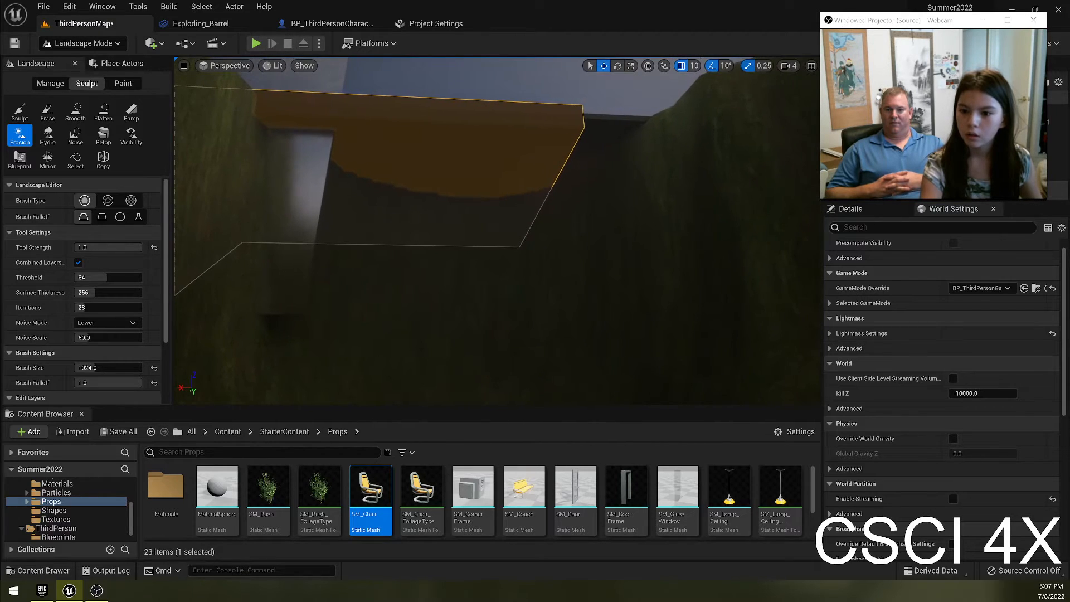
{"action": "mouse_move", "coordinate": [363, 271]}
{"action": "right_mouse_down"}
{"action": "mouse_move", "coordinate": [358, 279]}
{"action": "mouse_move", "coordinate": [358, 251]}
{"action": "right_mouse_up"}
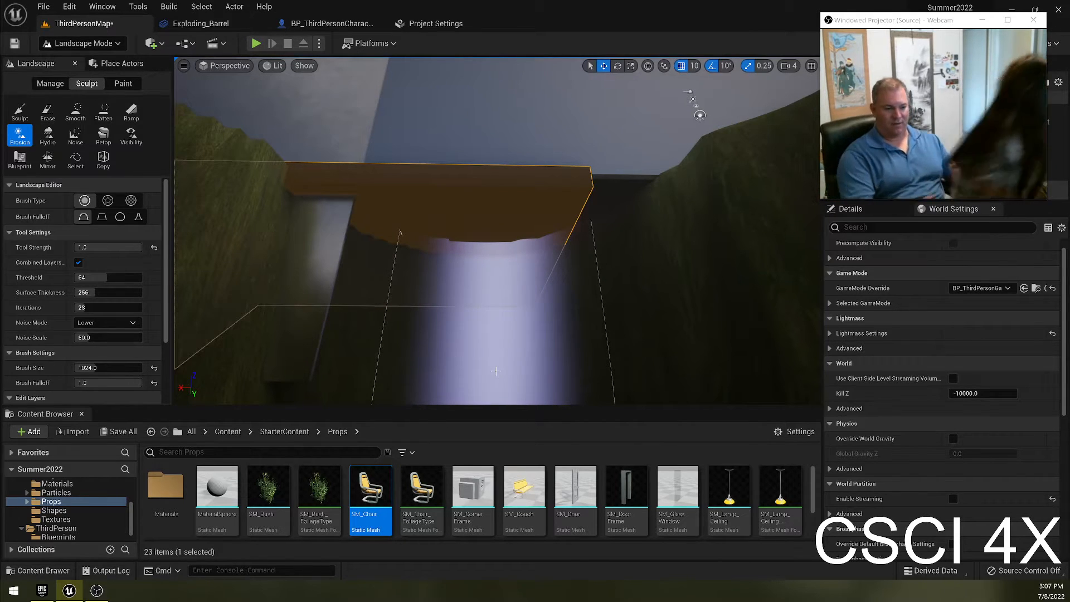
{"action": "key", "text": "ctrl+z"}
{"action": "mouse_move", "coordinate": [335, 312]}
{"action": "right_mouse_down"}
{"action": "mouse_move", "coordinate": [345, 379]}
{"action": "mouse_move", "coordinate": [401, 384]}
{"action": "mouse_move", "coordinate": [479, 379]}
{"action": "mouse_move", "coordinate": [590, 329]}
{"action": "mouse_move", "coordinate": [557, 334]}
{"action": "mouse_move", "coordinate": [574, 340]}
{"action": "mouse_move", "coordinate": [518, 379]}
{"action": "mouse_move", "coordinate": [412, 390]}
{"action": "right_mouse_up"}
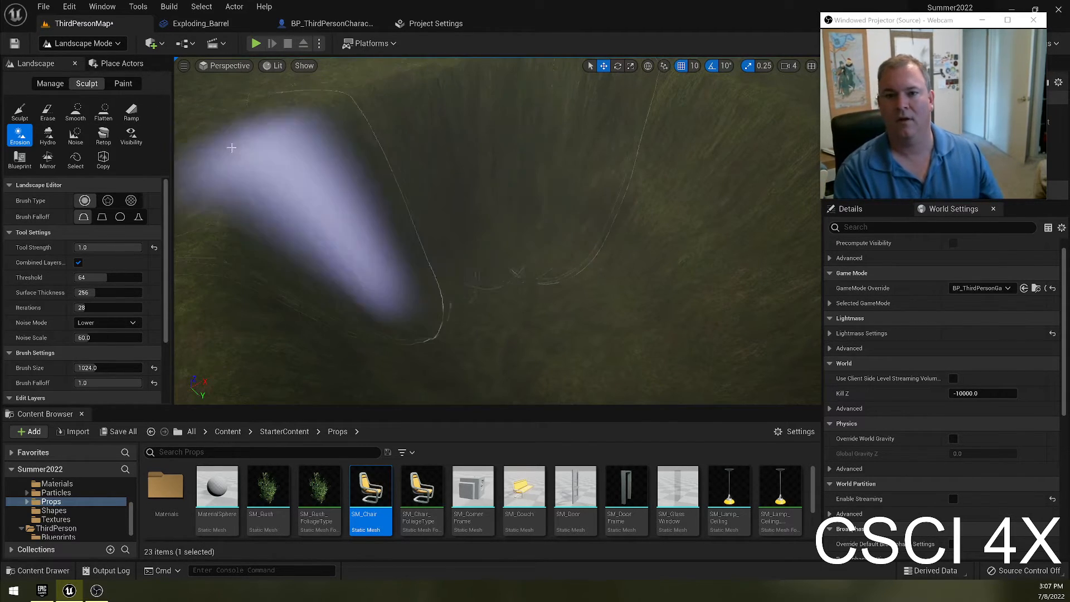
Step: Pick the landscape component containing the pit with the Manage selection tool, and return to the sculpting tools
{"action": "left_click", "coordinate": [50, 85]}
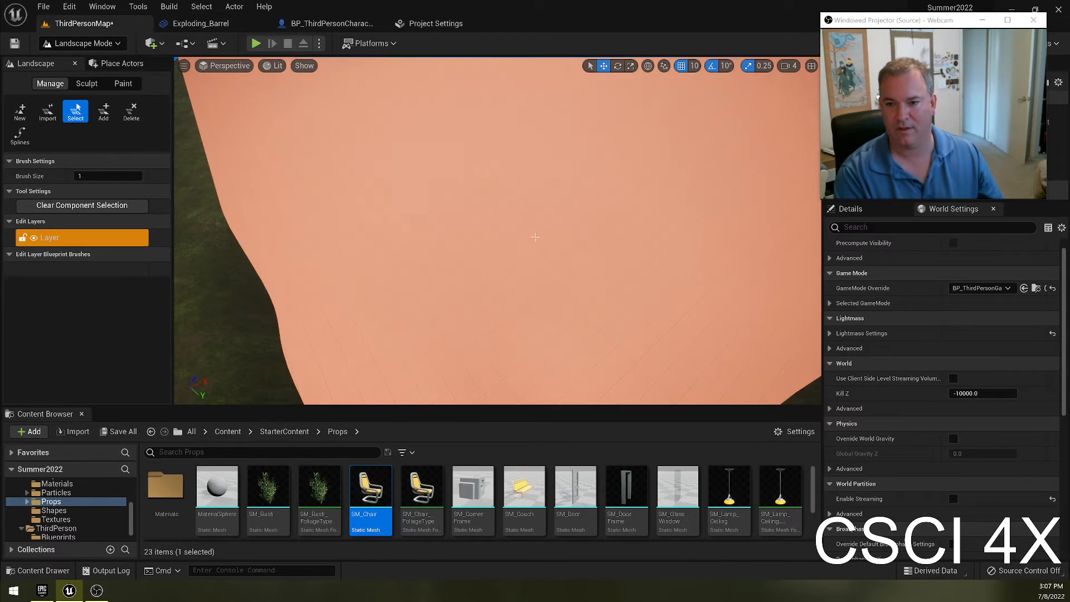
{"action": "scroll", "coordinate": [401, 268], "scroll_direction": "down", "scroll_amount": 6}
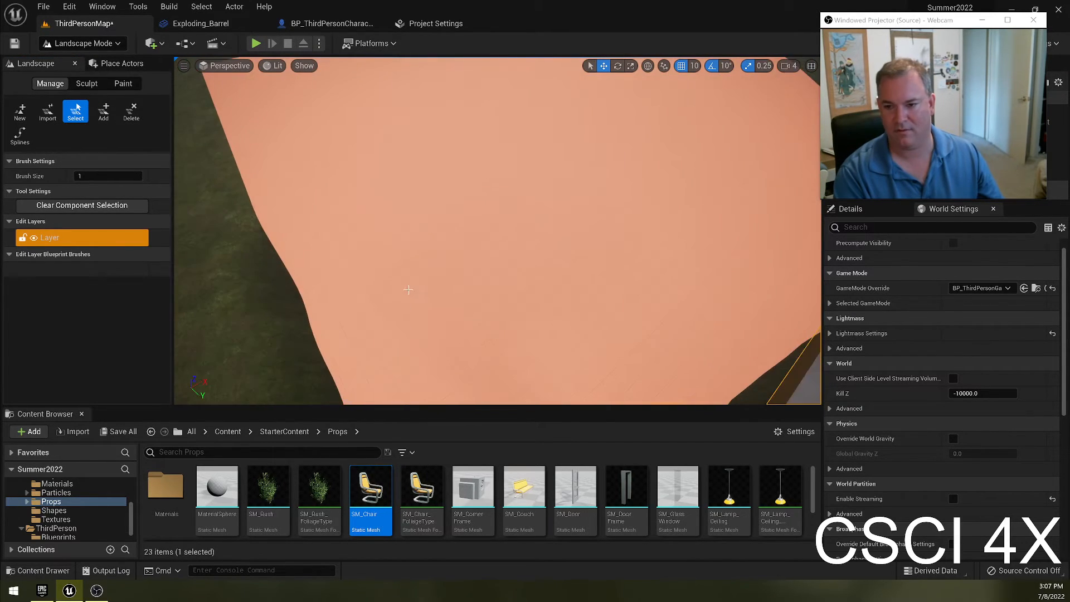
{"action": "scroll", "coordinate": [640, 299], "scroll_direction": "down", "scroll_amount": 3}
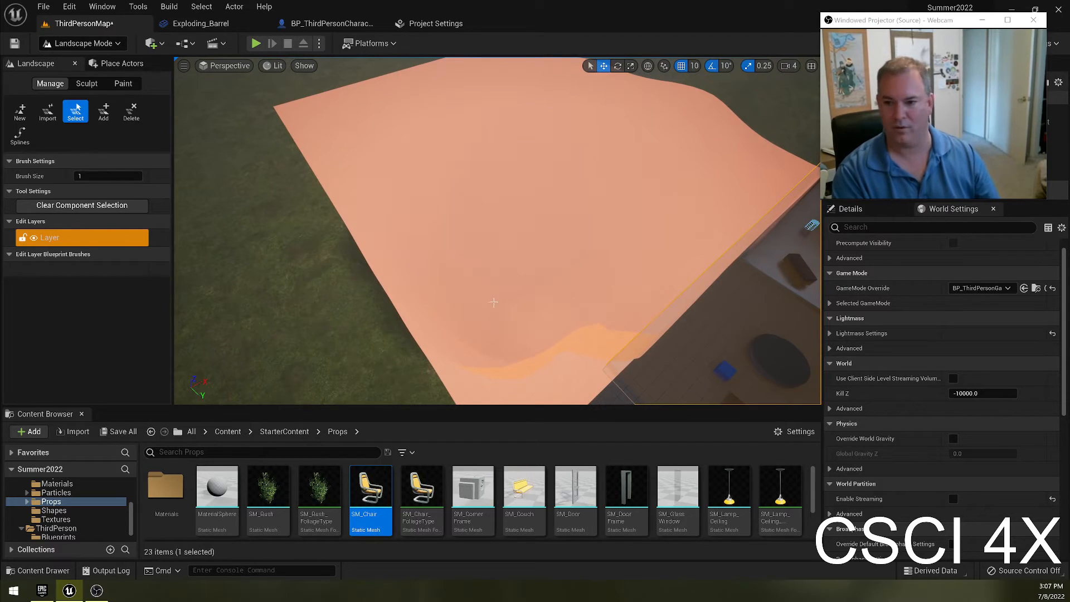
{"action": "left_click", "coordinate": [578, 305]}
{"action": "left_click", "coordinate": [86, 87]}
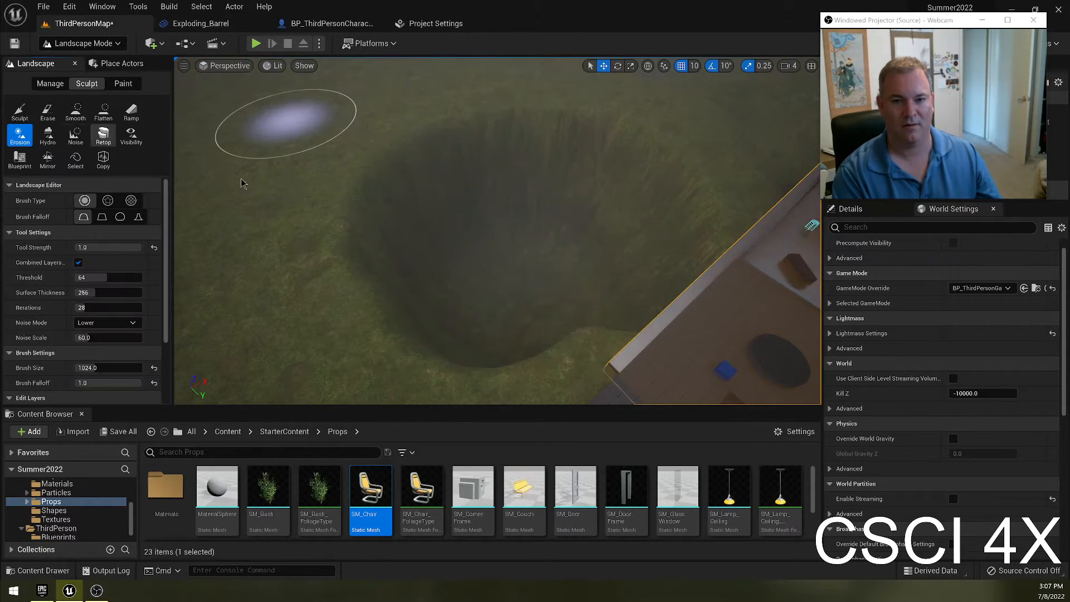
Step: Try to delete the landscape component containing the pit with the Manage Delete tool, and undo the deletion
{"action": "left_click", "coordinate": [50, 85]}
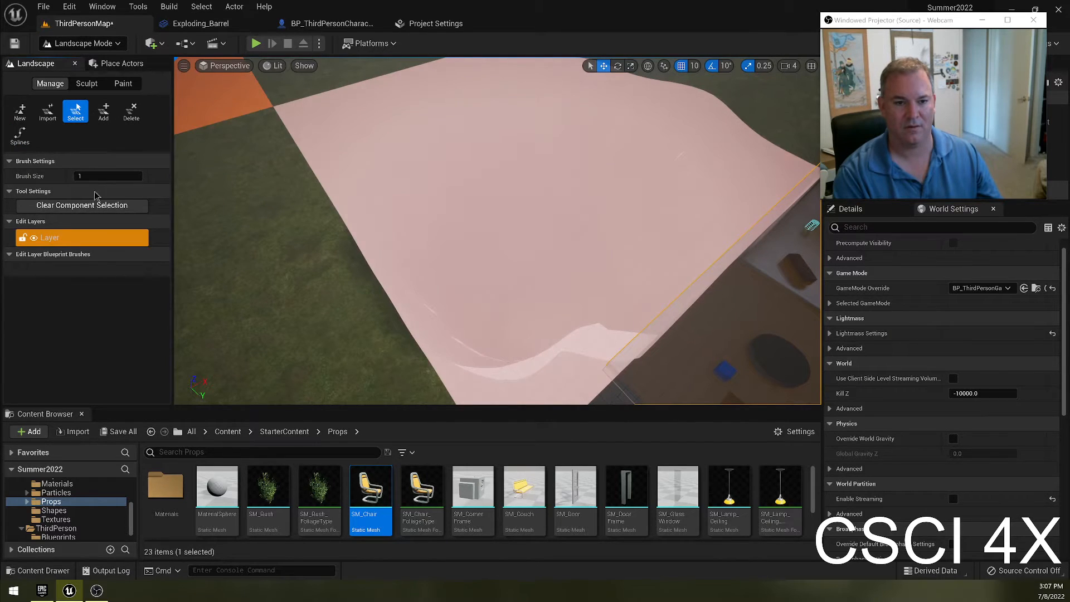
{"action": "left_click", "coordinate": [91, 210]}
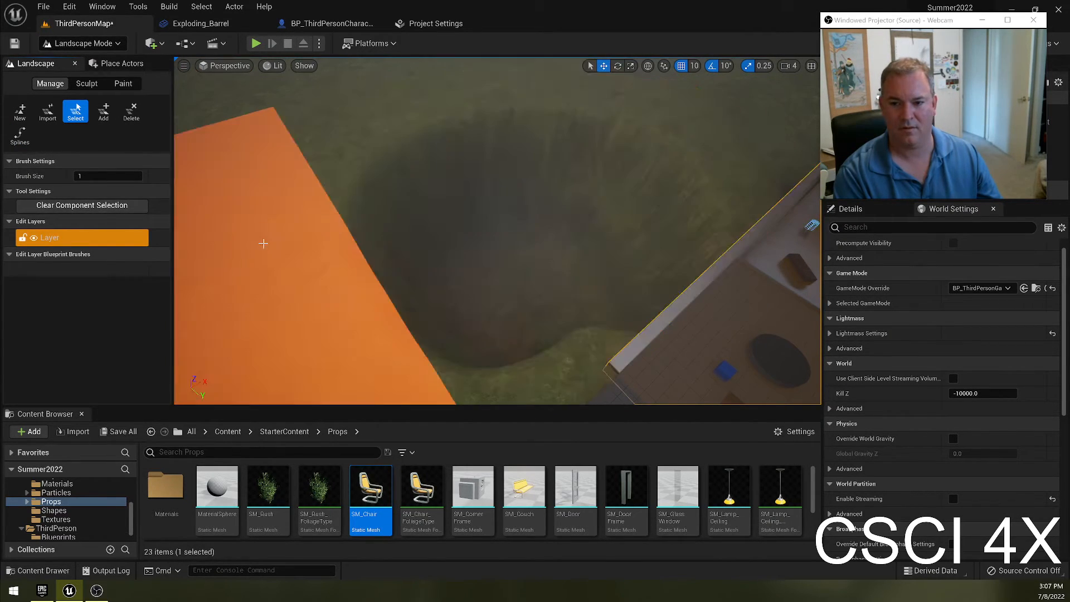
{"action": "left_click", "coordinate": [417, 187]}
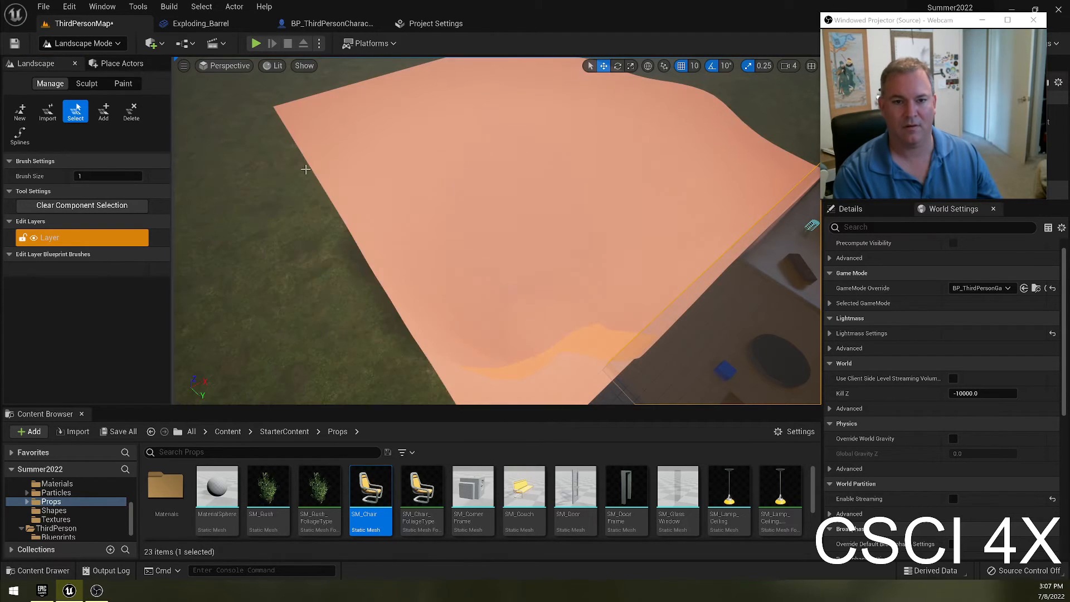
{"action": "left_click", "coordinate": [435, 173]}
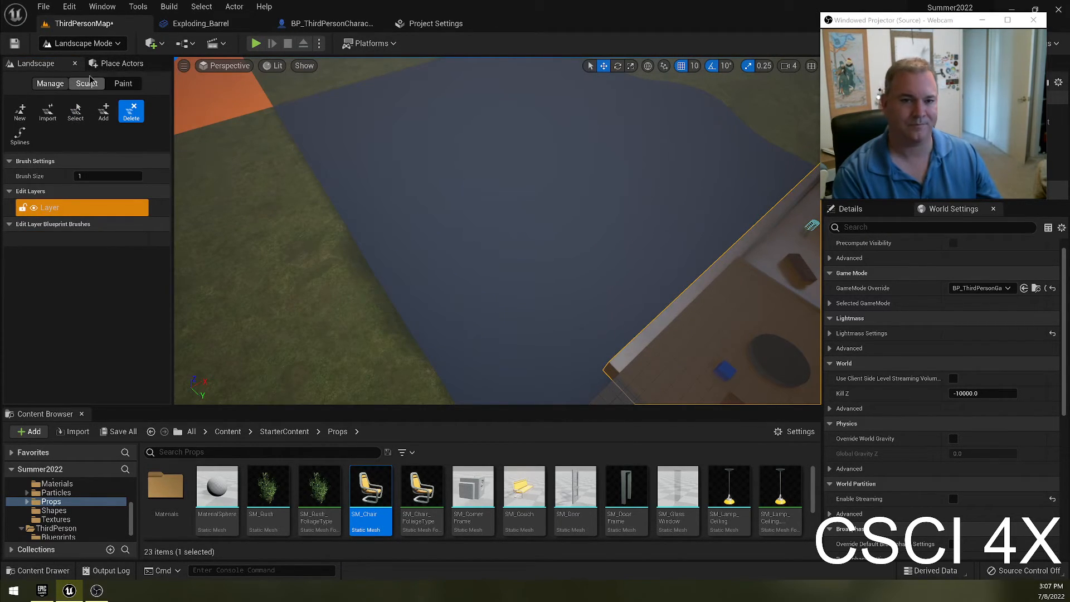
{"action": "right_click_drag", "start_coordinate": [280, 133], "coordinate": [546, 95]}
{"action": "right_click_drag", "start_coordinate": [429, 156], "coordinate": [453, 212]}
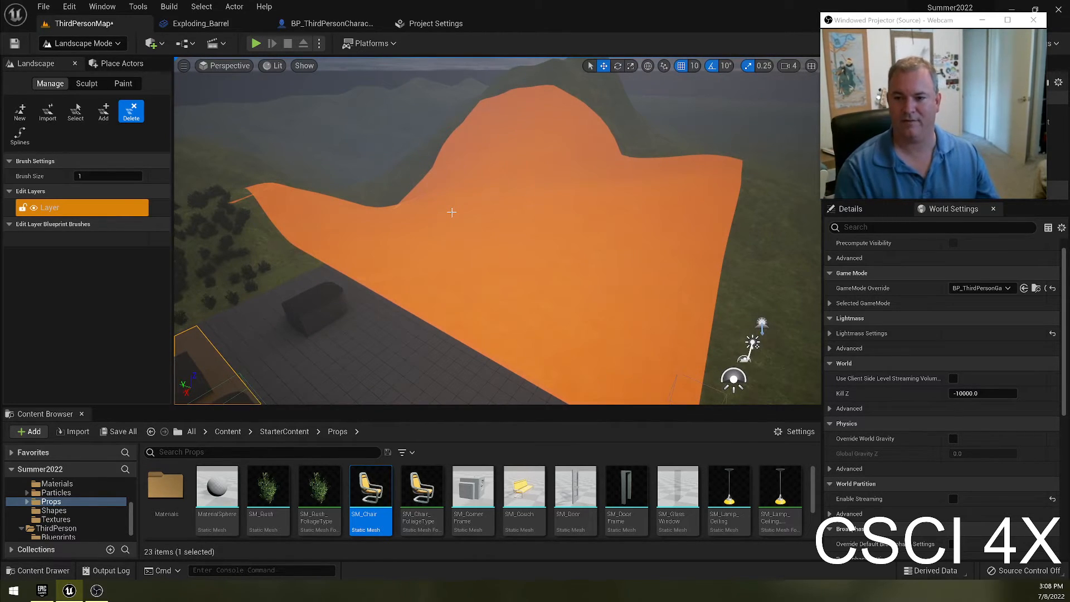
{"action": "right_click_drag", "start_coordinate": [512, 283], "coordinate": [312, 279]}
{"action": "key", "text": "ctrl+z"}
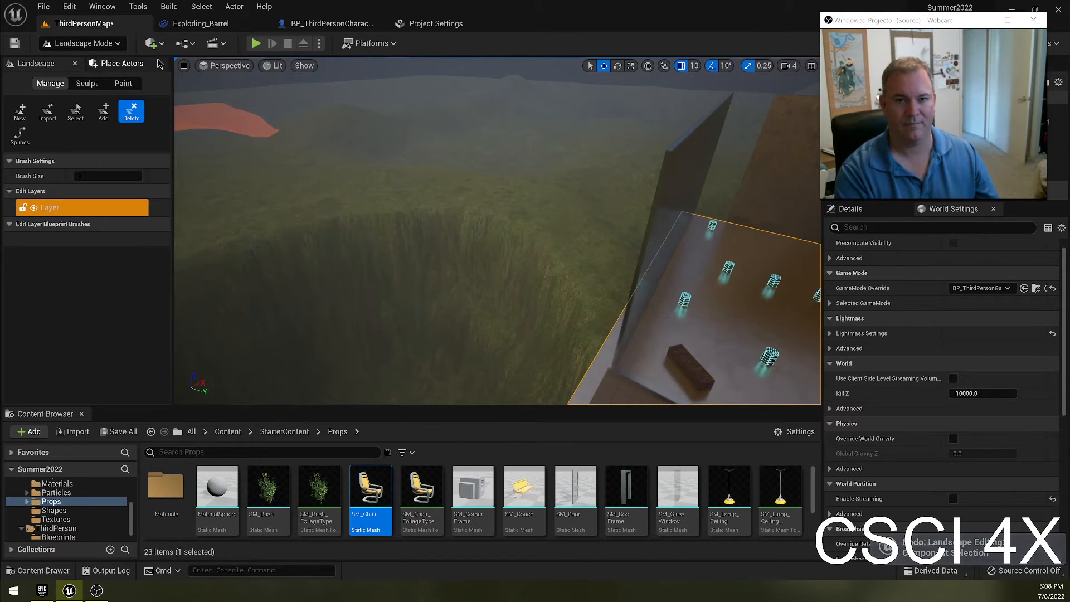
Step: Return to the sculpting tools and brush erosion over the pit's wall with the Erosion tool
{"action": "left_click", "coordinate": [87, 83]}
{"action": "mouse_move", "coordinate": [390, 222]}
{"action": "right_mouse_down"}
{"action": "mouse_move", "coordinate": [373, 251]}
{"action": "mouse_move", "coordinate": [312, 245]}
{"action": "mouse_move", "coordinate": [384, 277]}
{"action": "right_mouse_up"}
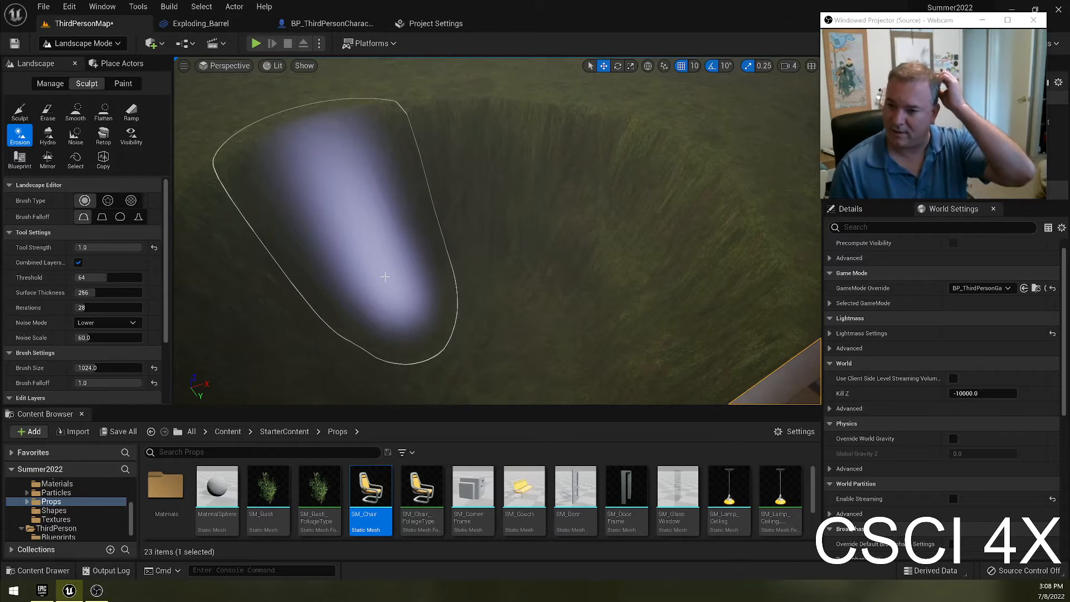
{"action": "mouse_move", "coordinate": [385, 277]}
{"action": "left_mouse_down"}
{"action": "mouse_move", "coordinate": [509, 232]}
{"action": "mouse_move", "coordinate": [372, 261]}
{"action": "left_mouse_up"}
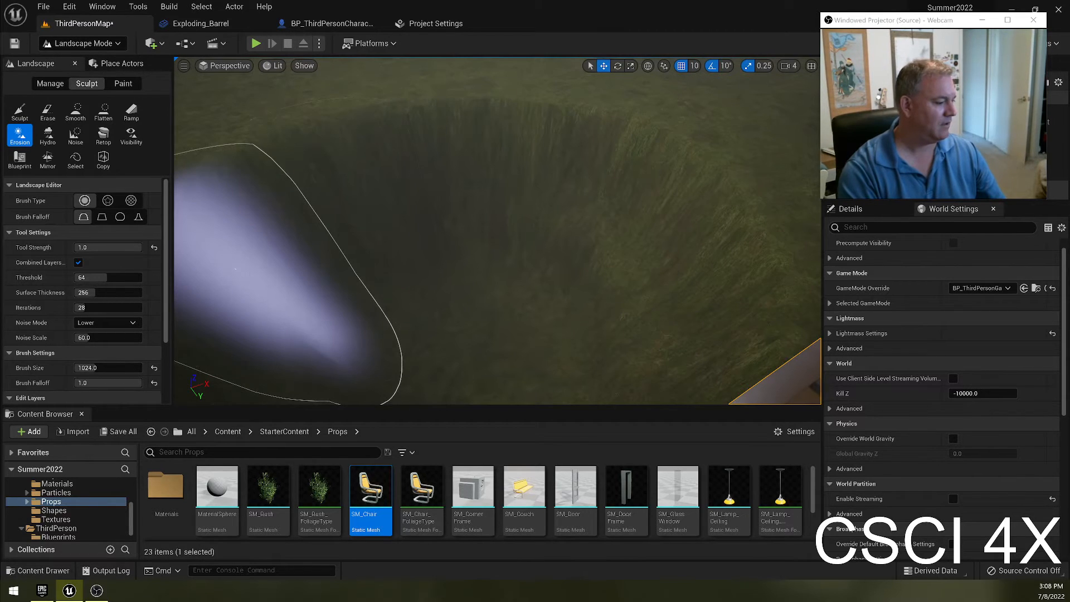
Step: Switch to Select Mode, search the placeable actors for "plane", and place a Plane on the terrain inside the pit
{"action": "mouse_move", "coordinate": [513, 248]}
{"action": "right_mouse_down"}
{"action": "mouse_move", "coordinate": [741, 245]}
{"action": "mouse_move", "coordinate": [730, 245]}
{"action": "right_mouse_up"}
{"action": "key", "text": "s"}
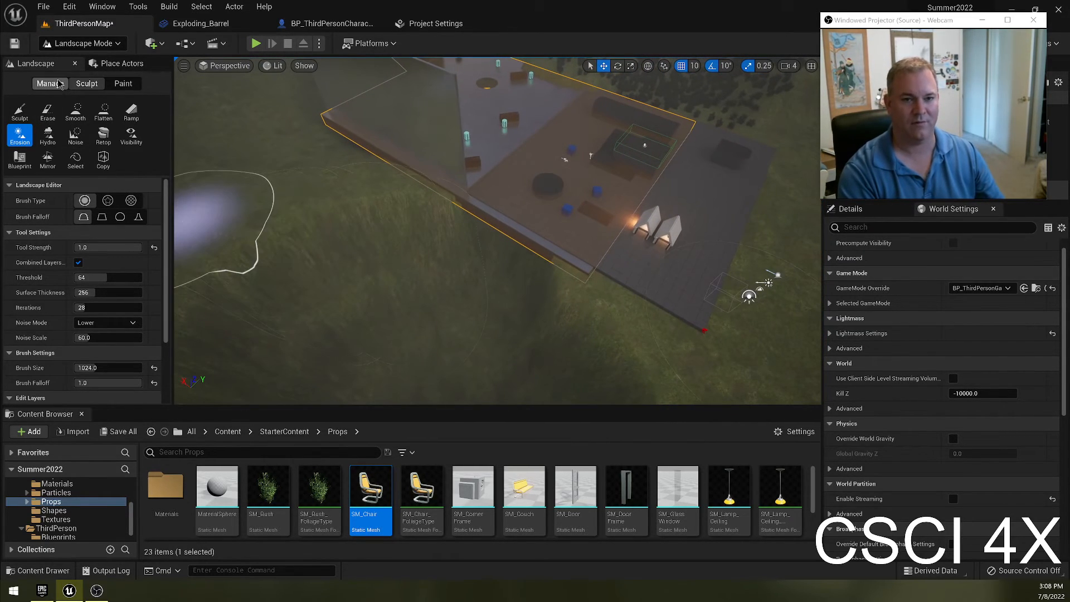
{"action": "left_click", "coordinate": [77, 61]}
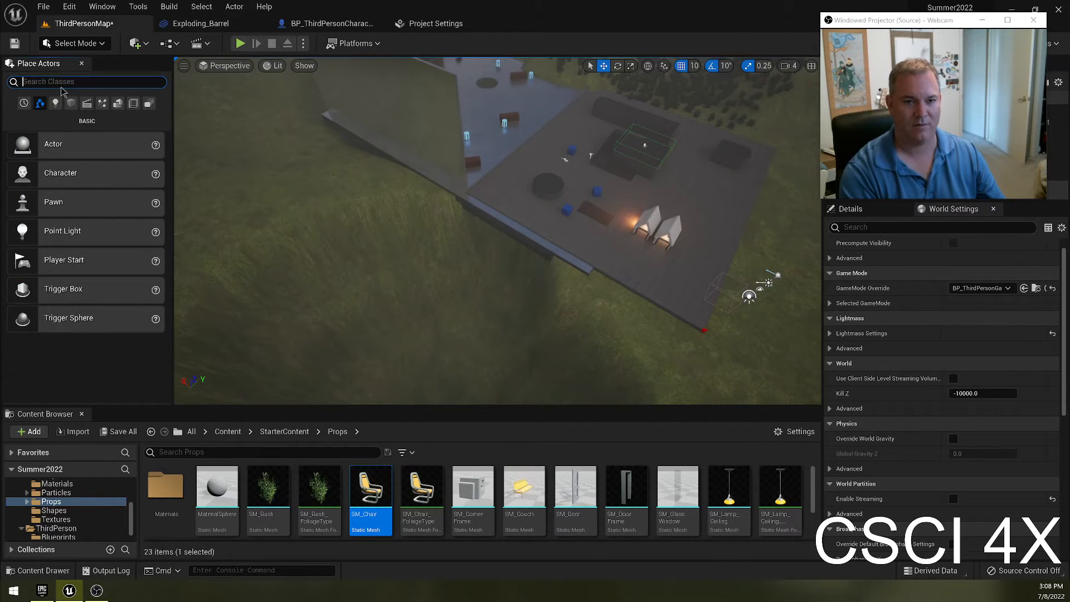
{"action": "type", "text": "ane"}
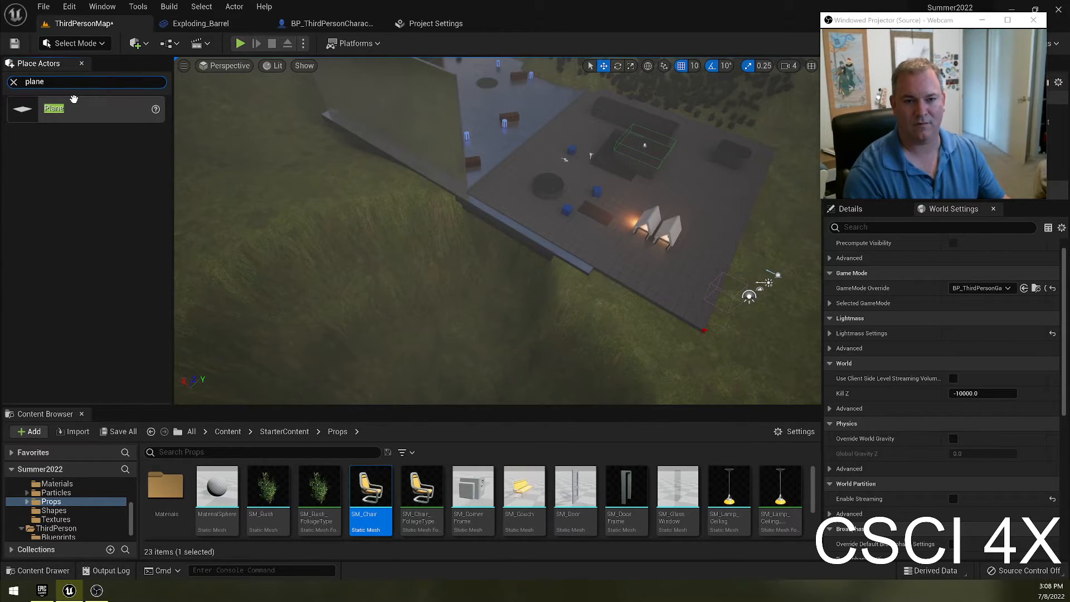
{"action": "left_click_drag", "start_coordinate": [73, 98], "coordinate": [390, 359]}
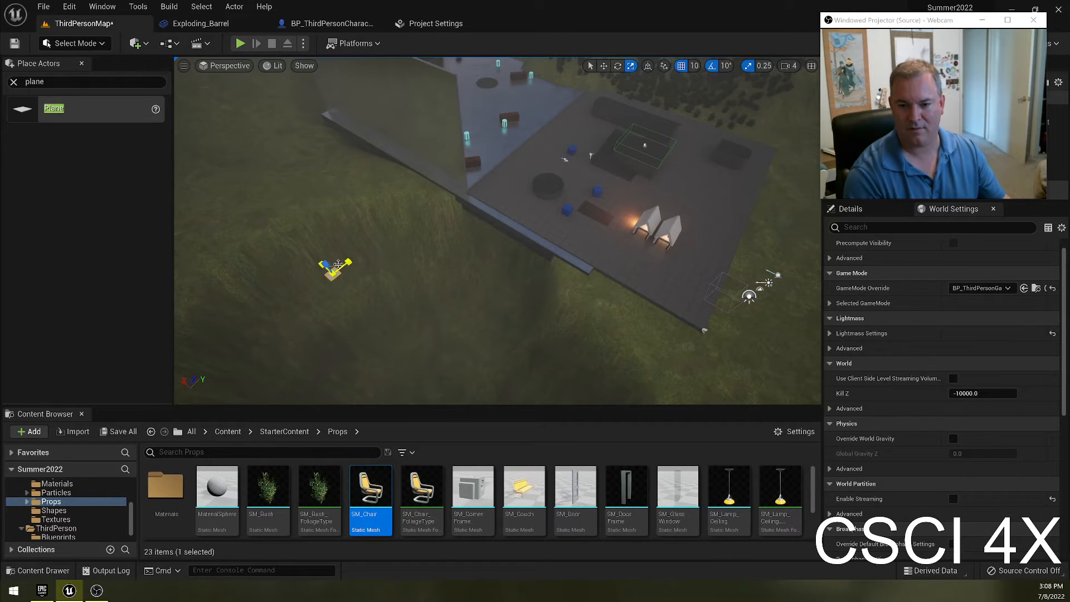
Step: Scale the plane to 52.25 in X and Y and lower it to Z -280 so it fills the pit
{"action": "right_click_drag", "start_coordinate": [479, 240], "coordinate": [315, 223]}
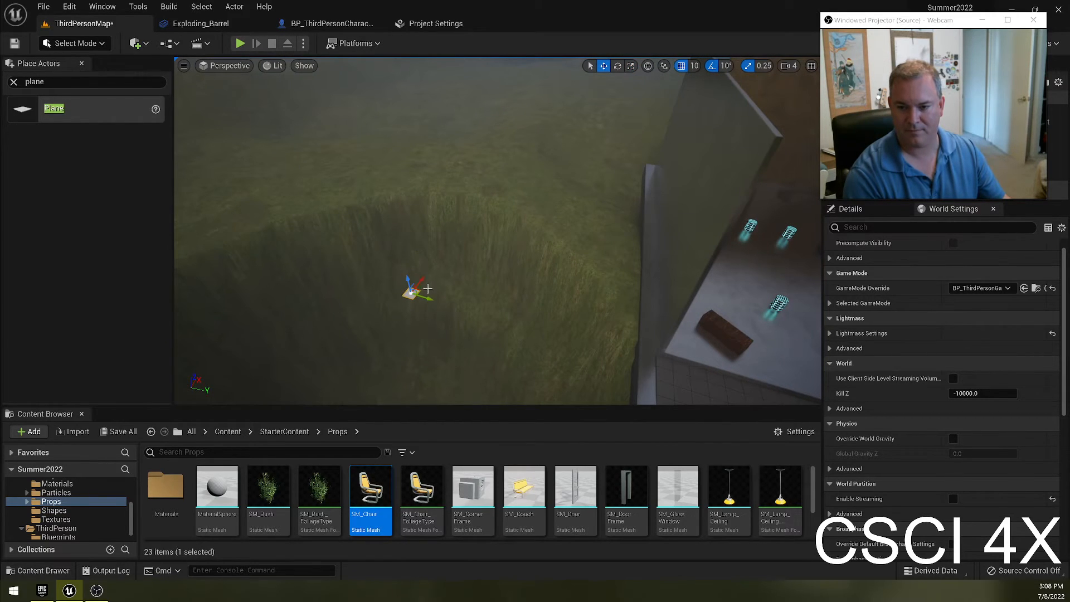
{"action": "left_click_drag", "start_coordinate": [414, 289], "coordinate": [329, 315]}
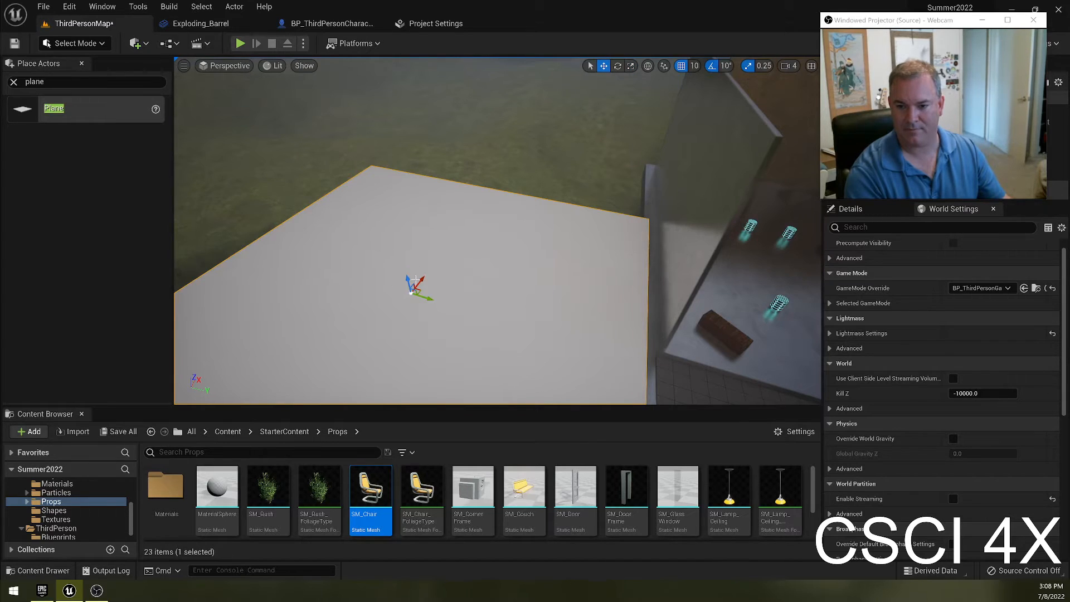
{"action": "left_click_drag", "start_coordinate": [406, 279], "coordinate": [400, 312]}
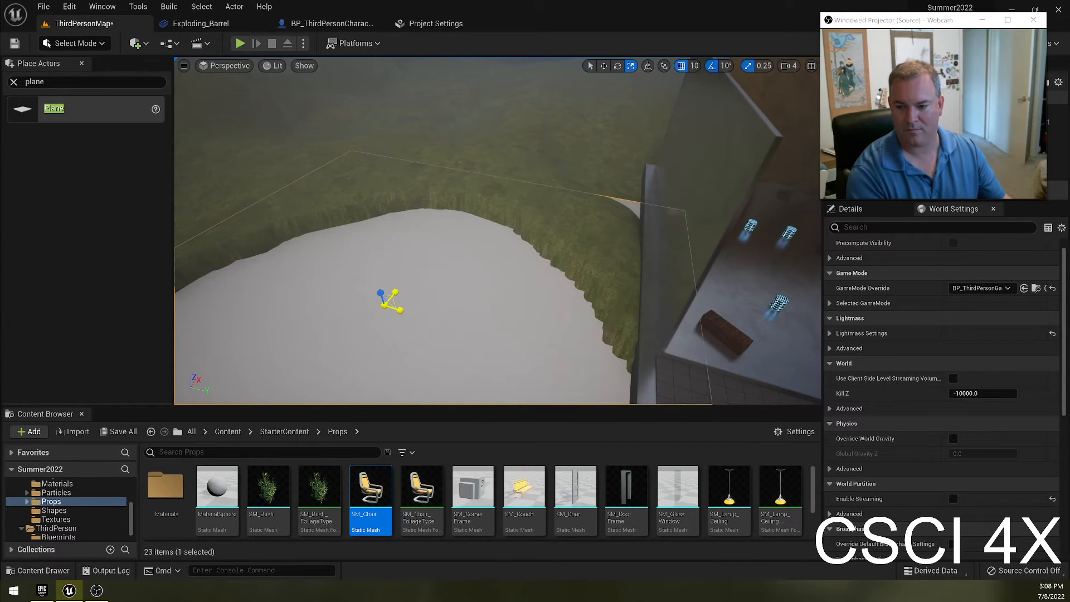
{"action": "right_click_drag", "start_coordinate": [281, 275], "coordinate": [290, 306]}
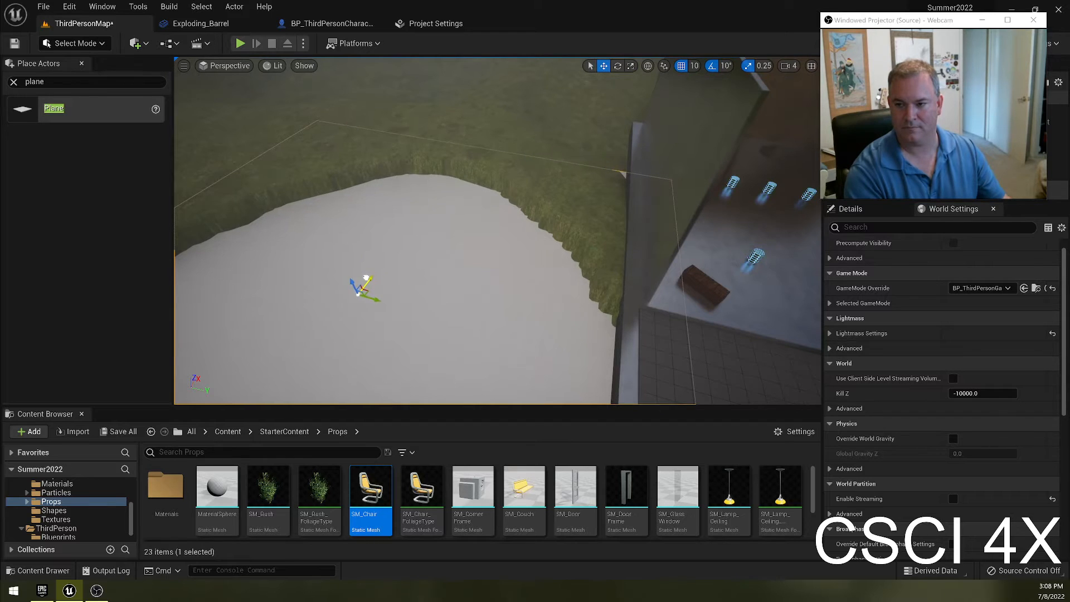
{"action": "right_click_drag", "start_coordinate": [368, 337], "coordinate": [652, 392]}
{"action": "scroll", "coordinate": [968, 351], "scroll_direction": "up", "scroll_amount": 1}
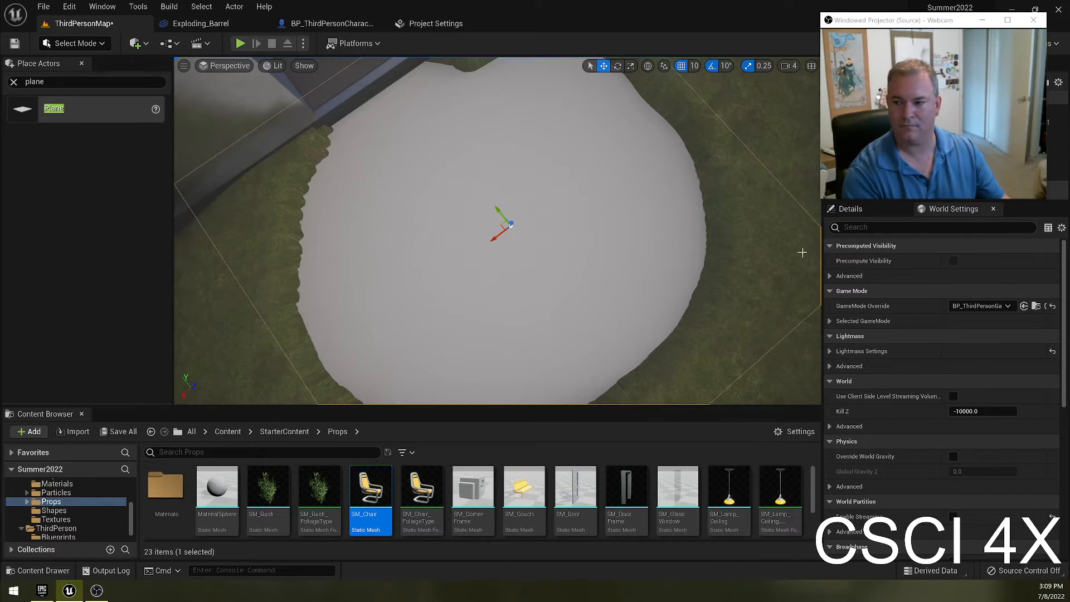
Step: Assign the M_Water_Ocean material to the plane in the pit
{"action": "left_click", "coordinate": [870, 212]}
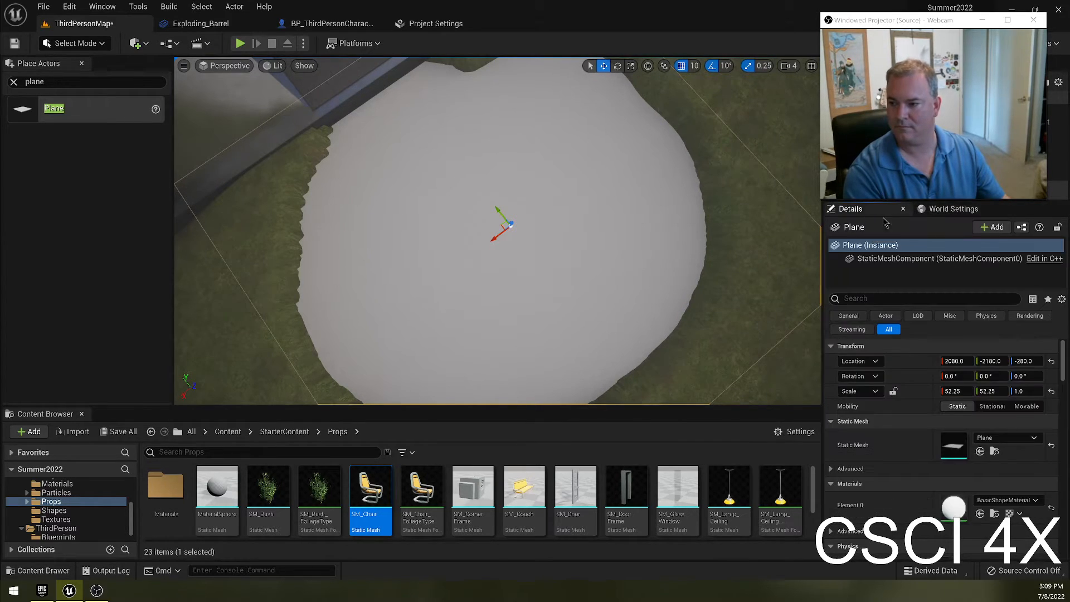
{"action": "left_click", "coordinate": [1005, 501]}
{"action": "type", "text": "oce"}
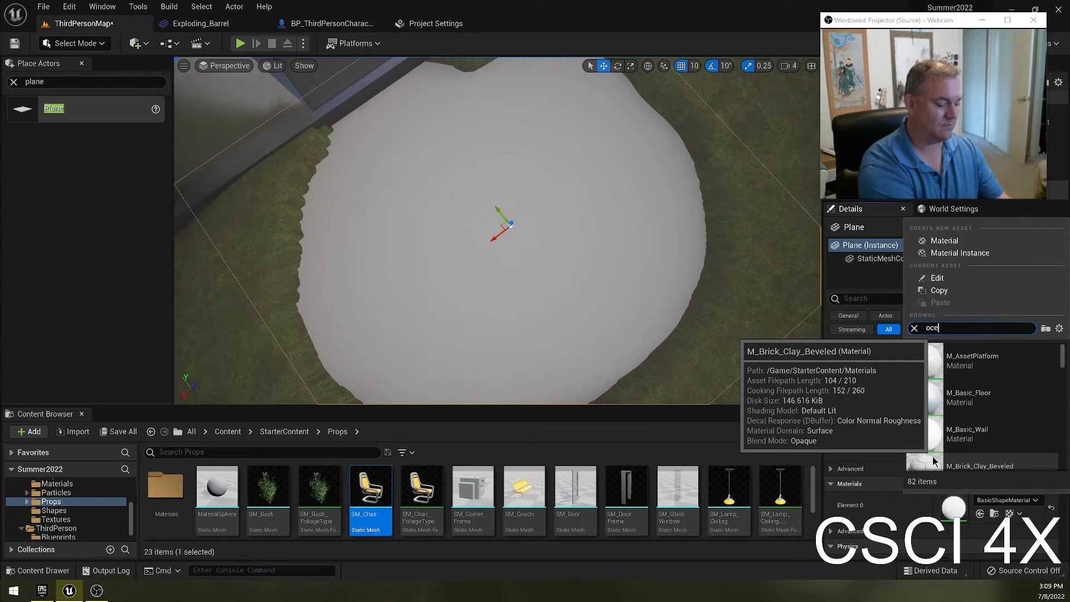
{"action": "type", "text": "an"}
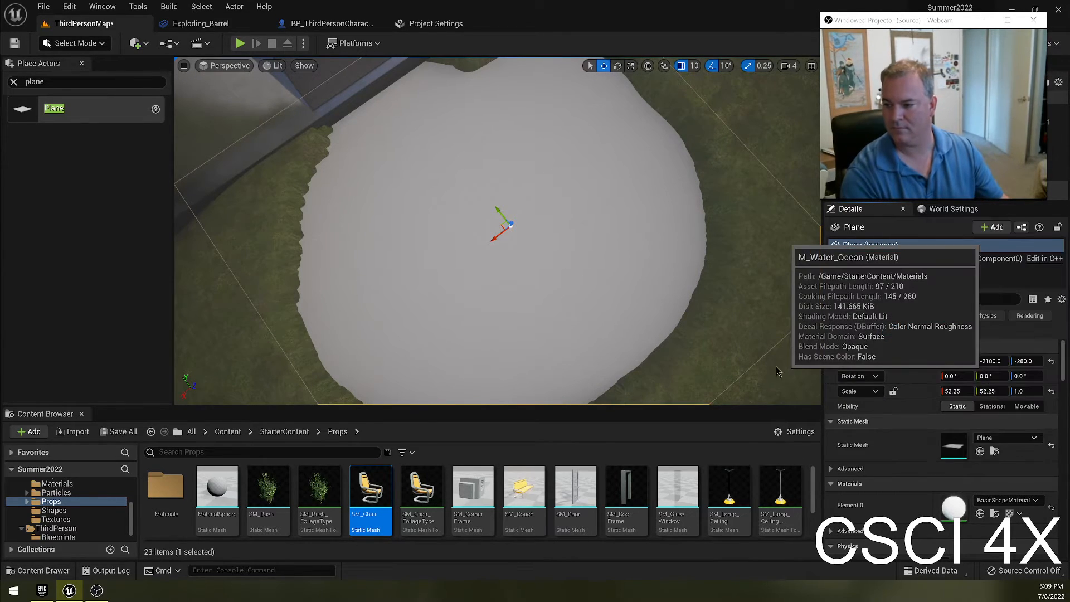
{"action": "left_click", "coordinate": [985, 372]}
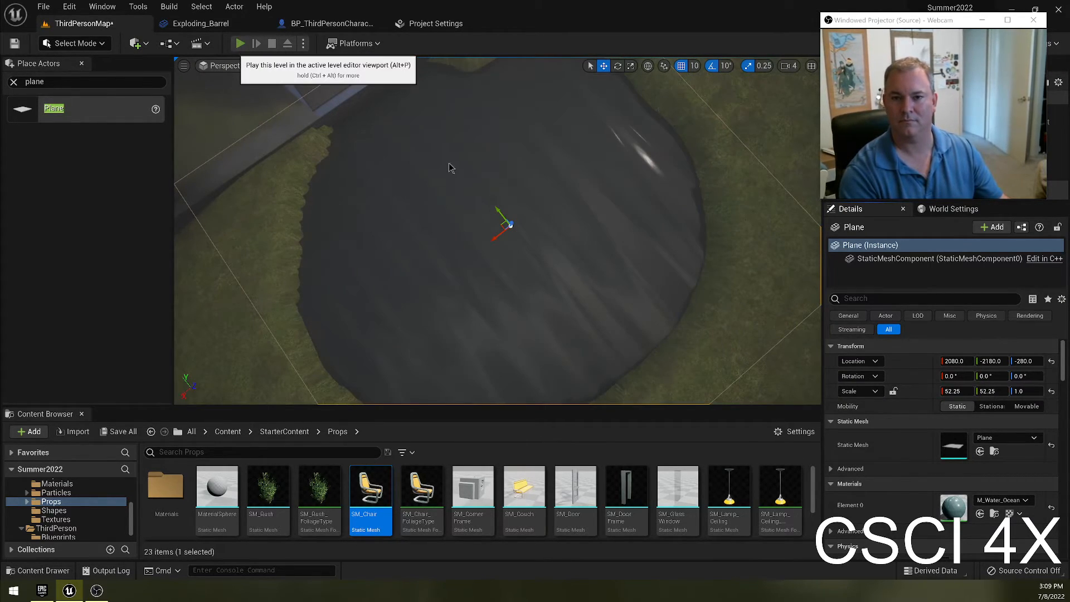
Step: Play-test the level by running off the platform onto the water, crossing it, and jumping at the bank
{"action": "left_click", "coordinate": [240, 44]}
{"action": "key", "text": "w"}
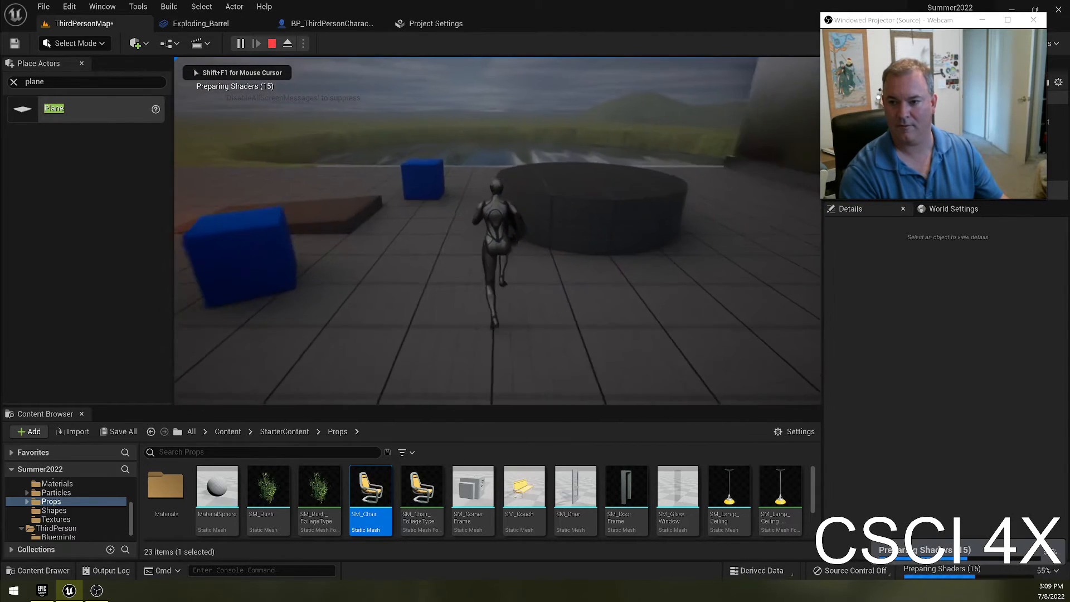
{"action": "key", "text": "w"}
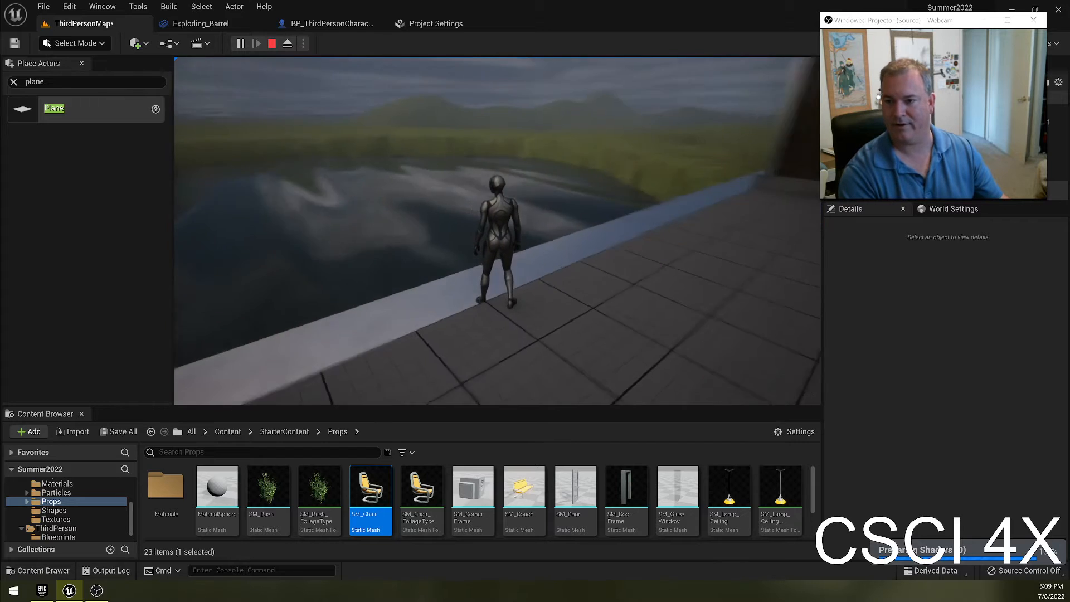
{"action": "key", "text": "w"}
{"action": "key", "text": "w"}
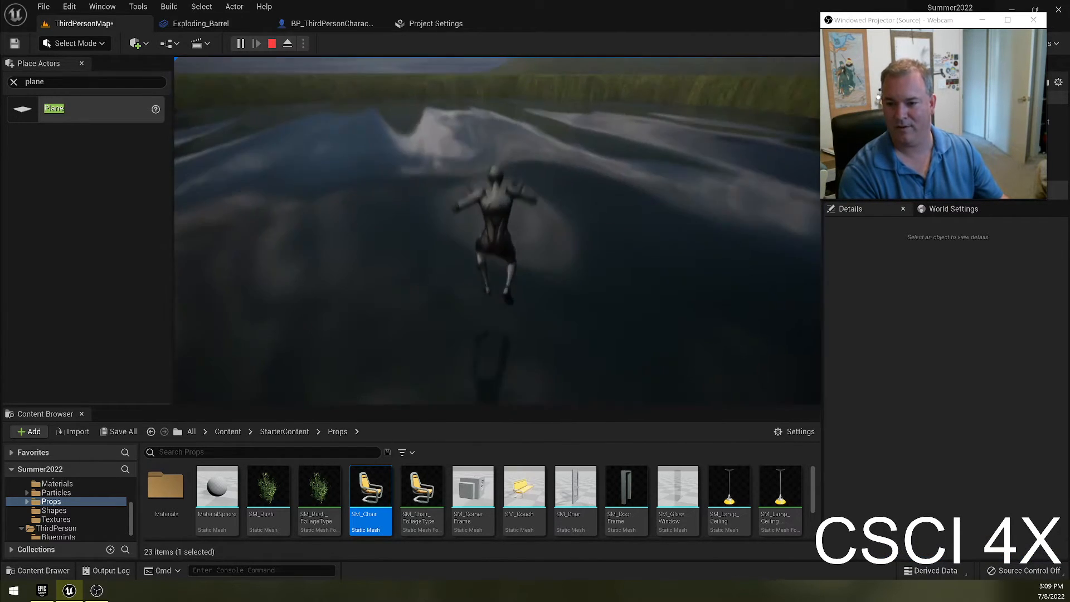
{"action": "key", "text": "w"}
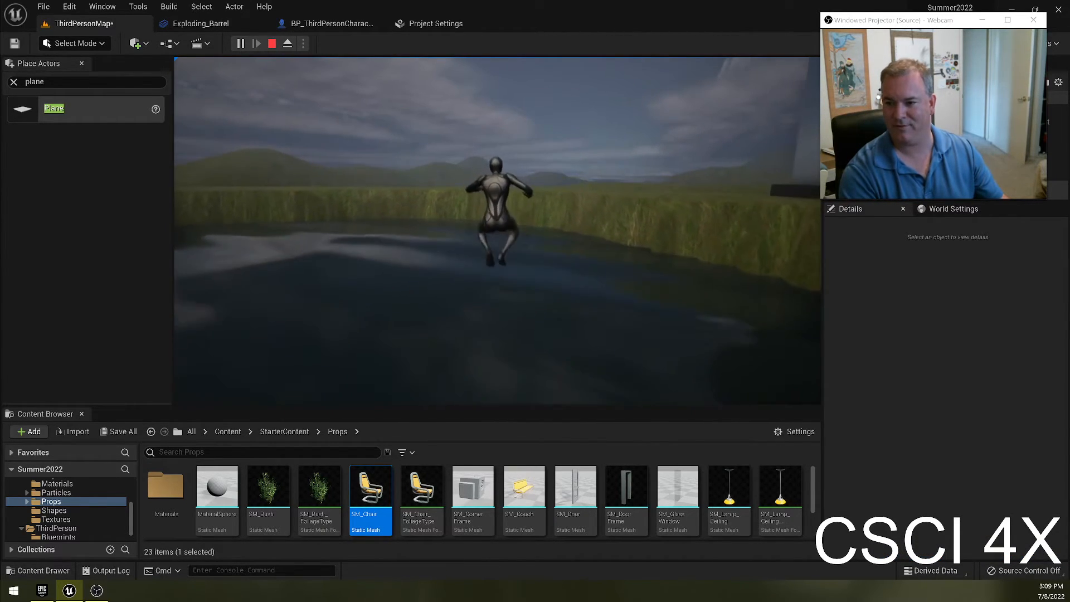
{"action": "key", "text": "w"}
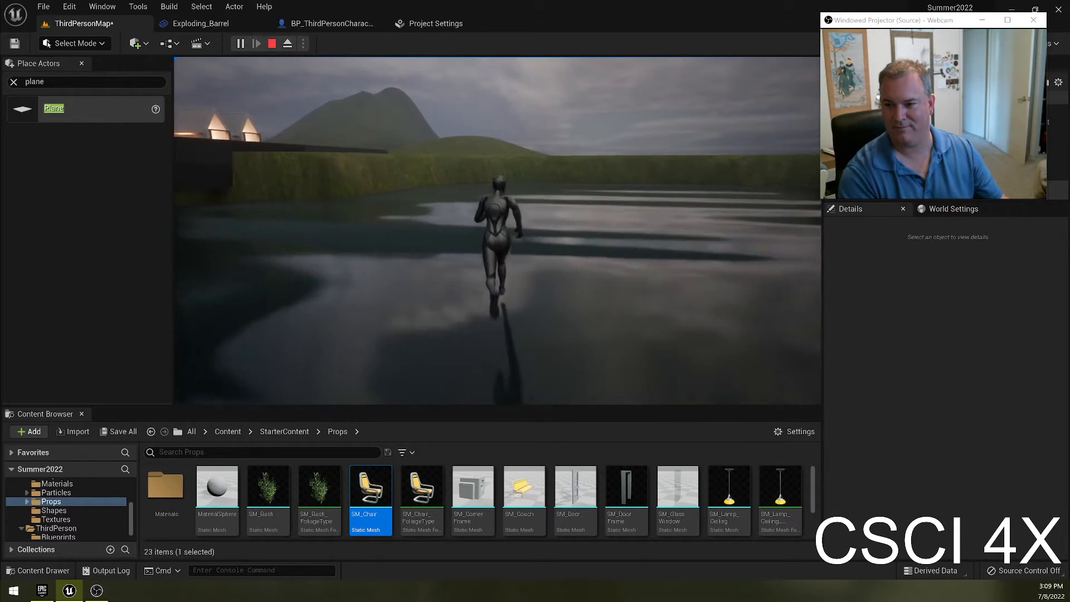
{"action": "key", "text": "w"}
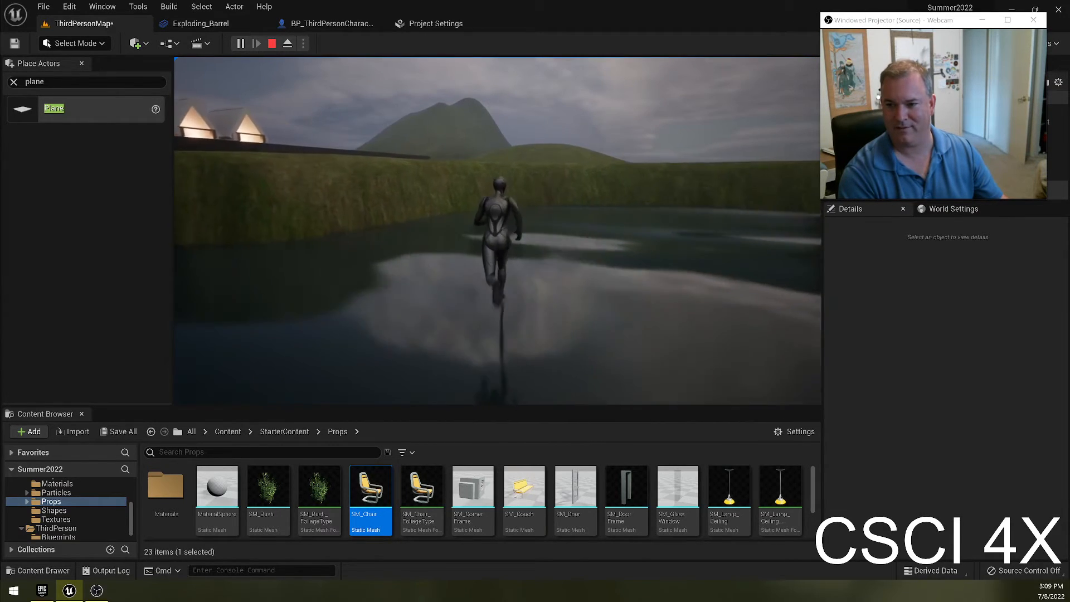
{"action": "key", "text": "w"}
{"action": "key", "text": "space"}
{"action": "key", "text": "space"}
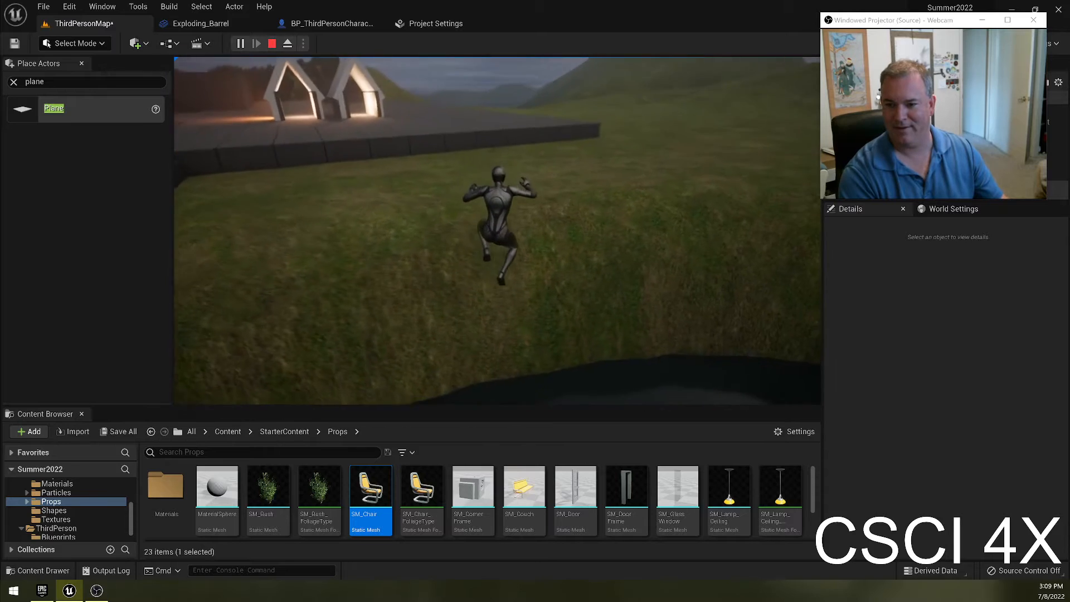
{"action": "key", "text": "w"}
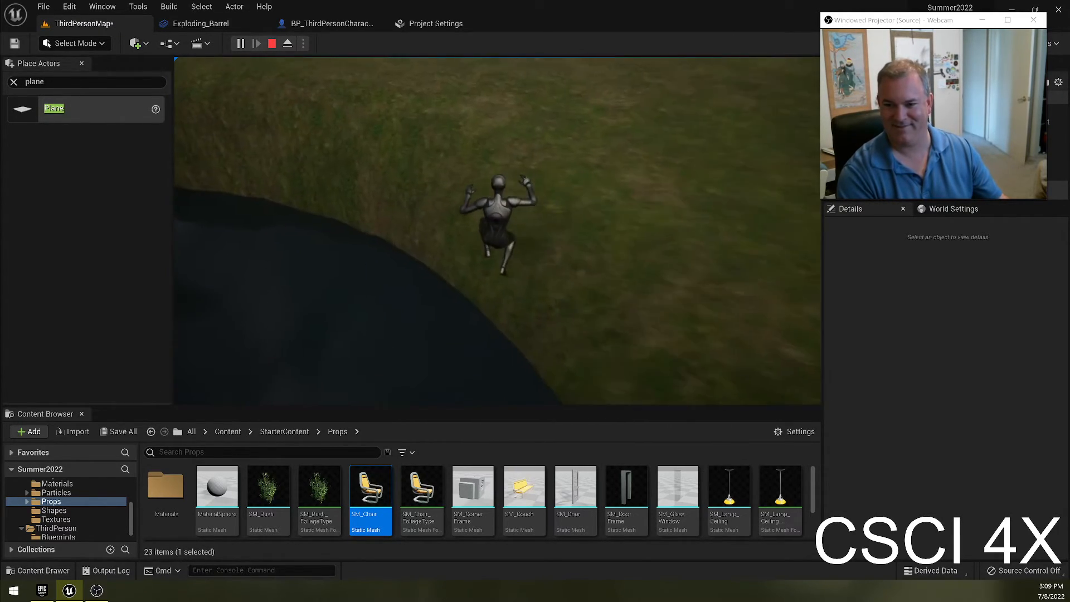
{"action": "key", "text": "Escape"}
Step: Raise the water plane to Z -210 and play-test running across the water and jumping out onto the bank
{"action": "right_click_drag", "start_coordinate": [437, 162], "coordinate": [342, 96]}
{"action": "left_click_drag", "start_coordinate": [458, 151], "coordinate": [459, 140]}
{"action": "left_click", "coordinate": [240, 44]}
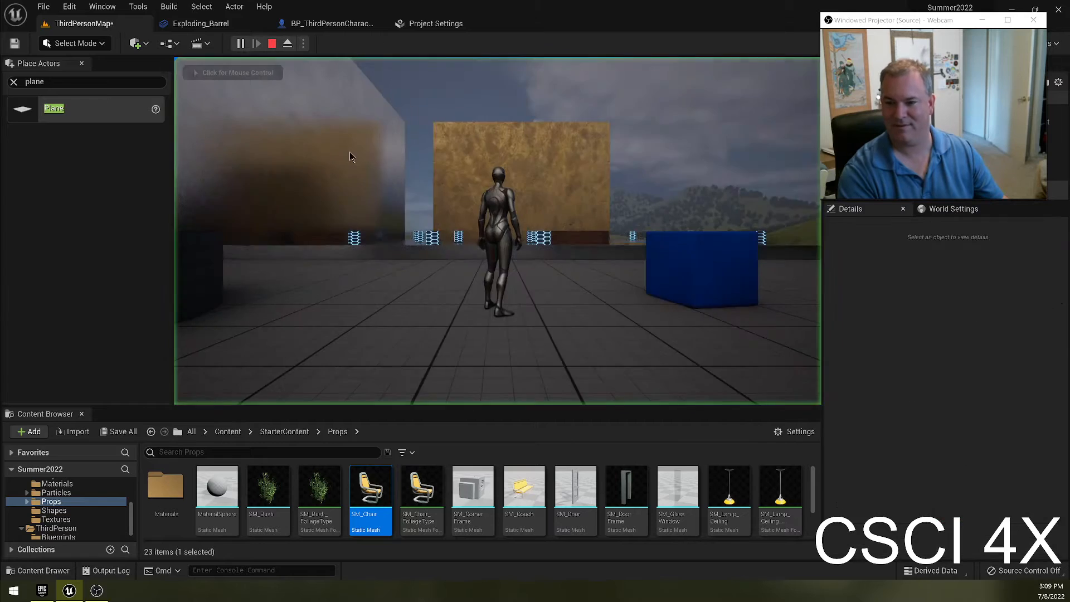
{"action": "key", "text": "w"}
{"action": "key", "text": "w"}
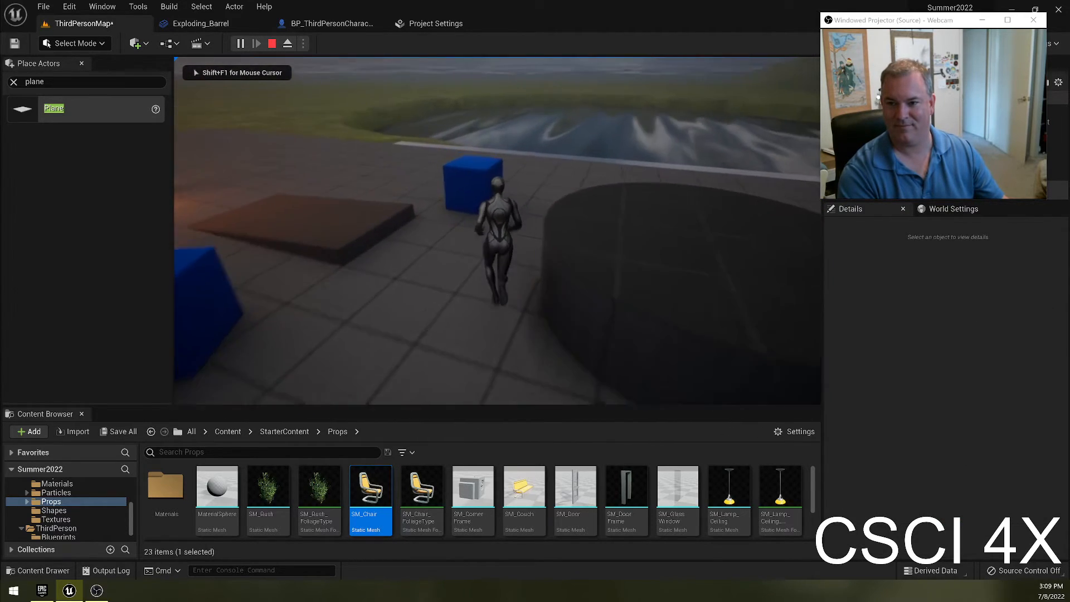
{"action": "key", "text": "w"}
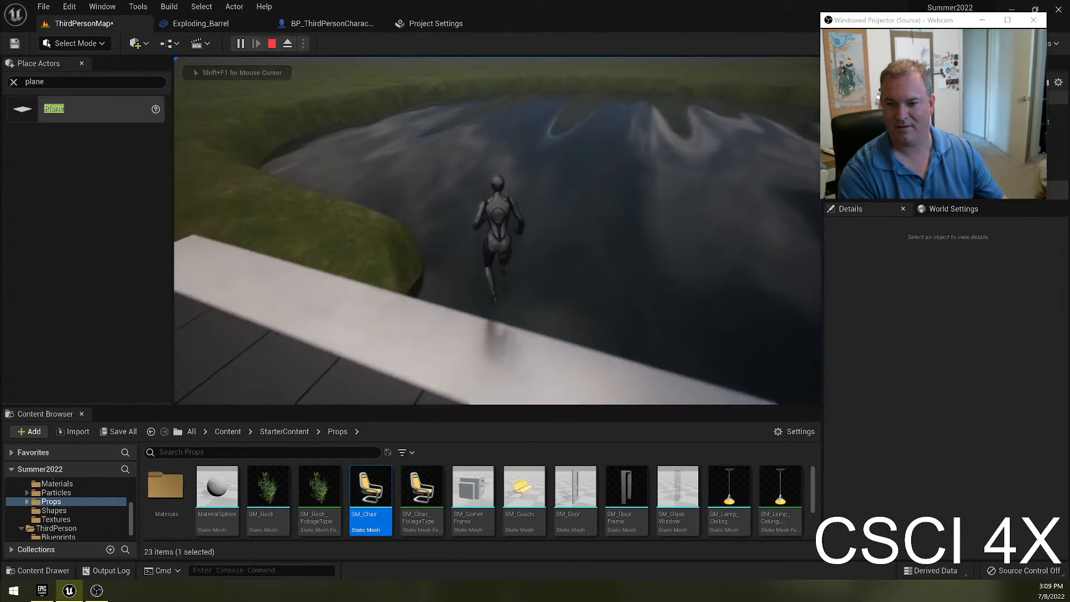
{"action": "key", "text": "w"}
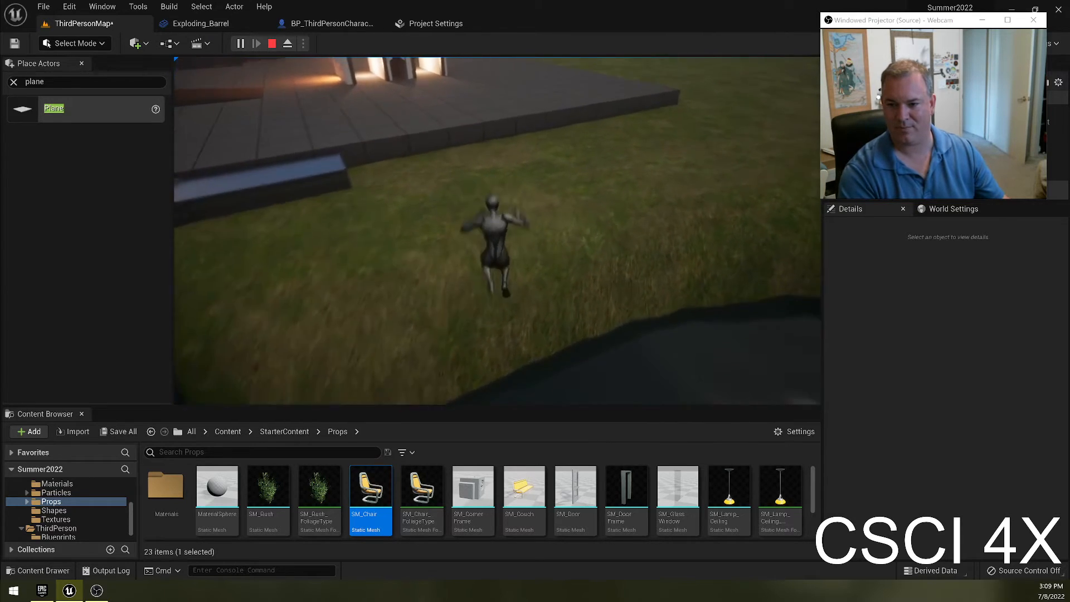
{"action": "key", "text": "Escape"}
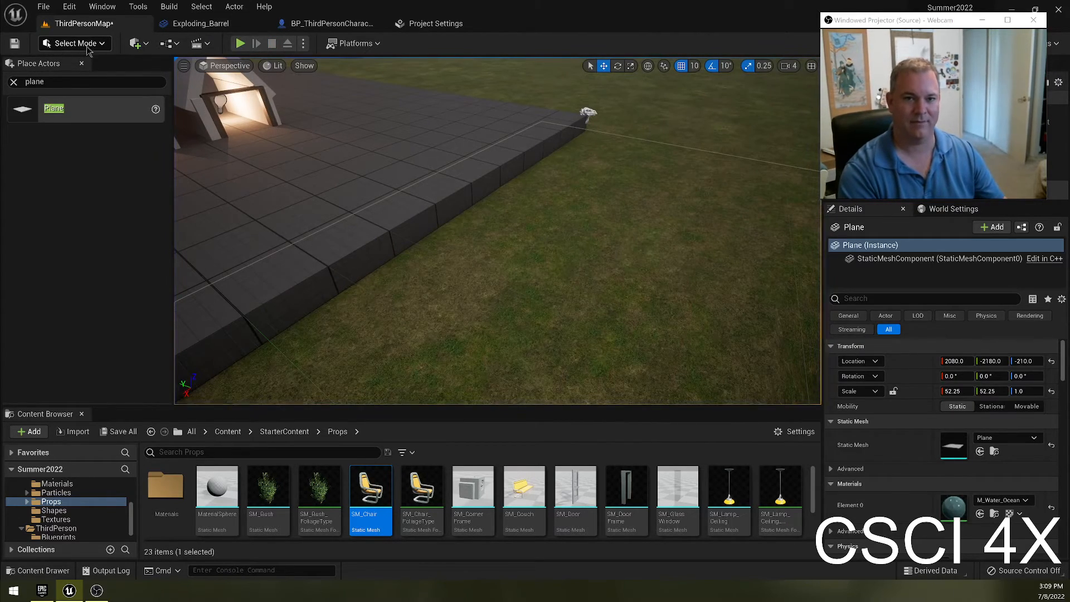
Step: Save all modified levels and assets in the project
{"action": "left_click", "coordinate": [43, 6]}
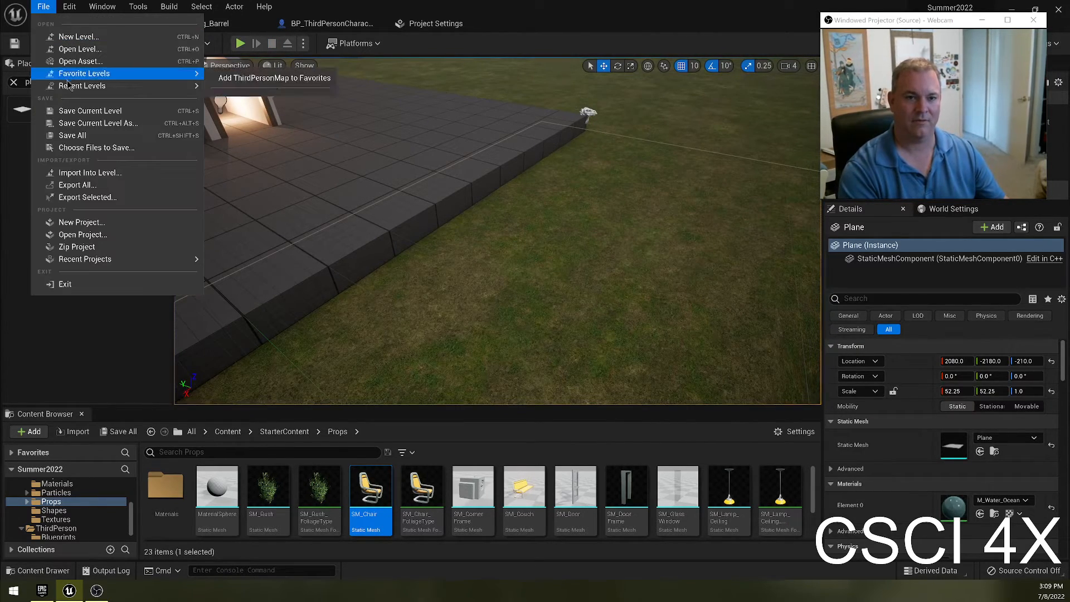
{"action": "left_click", "coordinate": [72, 136]}
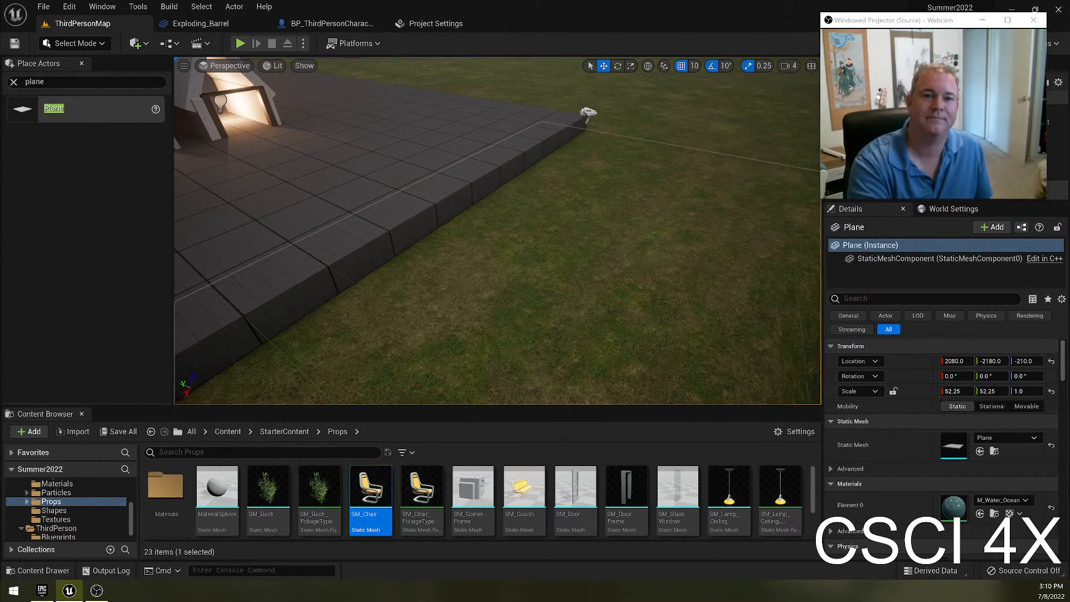
{"action": "left_click", "coordinate": [54, 5]}
{"action": "left_click", "coordinate": [105, 136]}
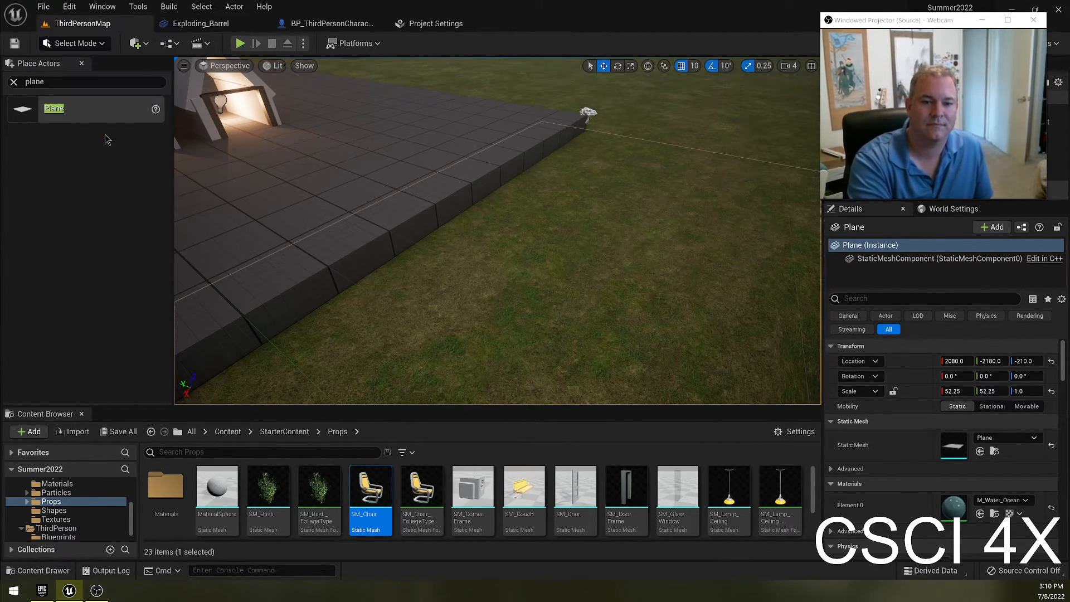
Step: Deselect the plane, survey the pinball arena and the surrounding level from above, and close the editor
{"action": "right_click_drag", "start_coordinate": [633, 75], "coordinate": [240, 98]}
{"action": "key", "text": "w"}
{"action": "key", "text": "w"}
{"action": "left_click", "coordinate": [578, 229]}
{"action": "right_click_drag", "start_coordinate": [578, 229], "coordinate": [529, 209]}
{"action": "key", "text": "w"}
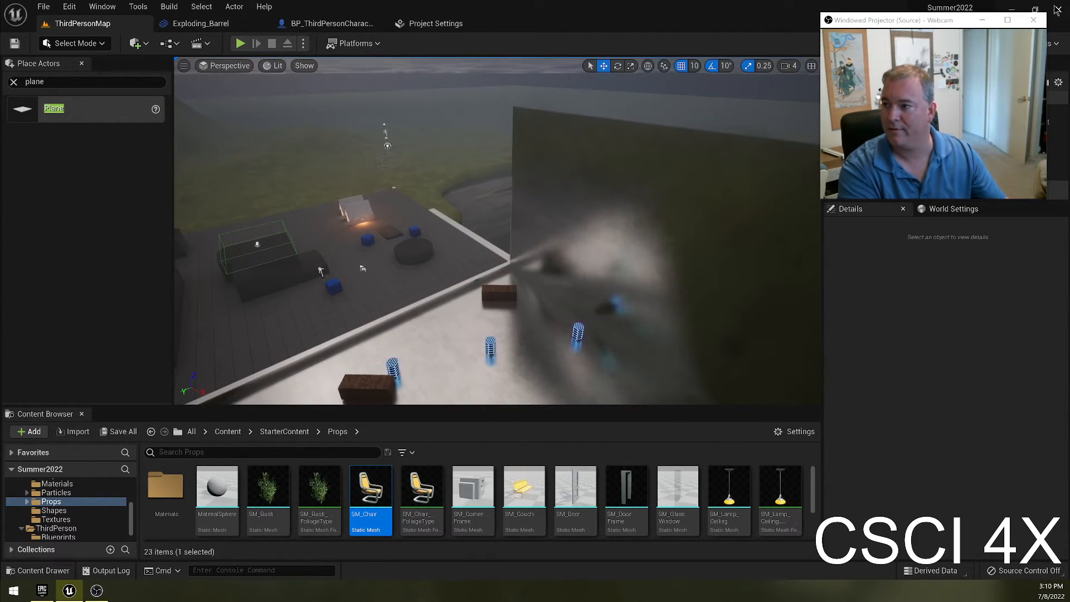
{"action": "left_click", "coordinate": [1058, 10]}
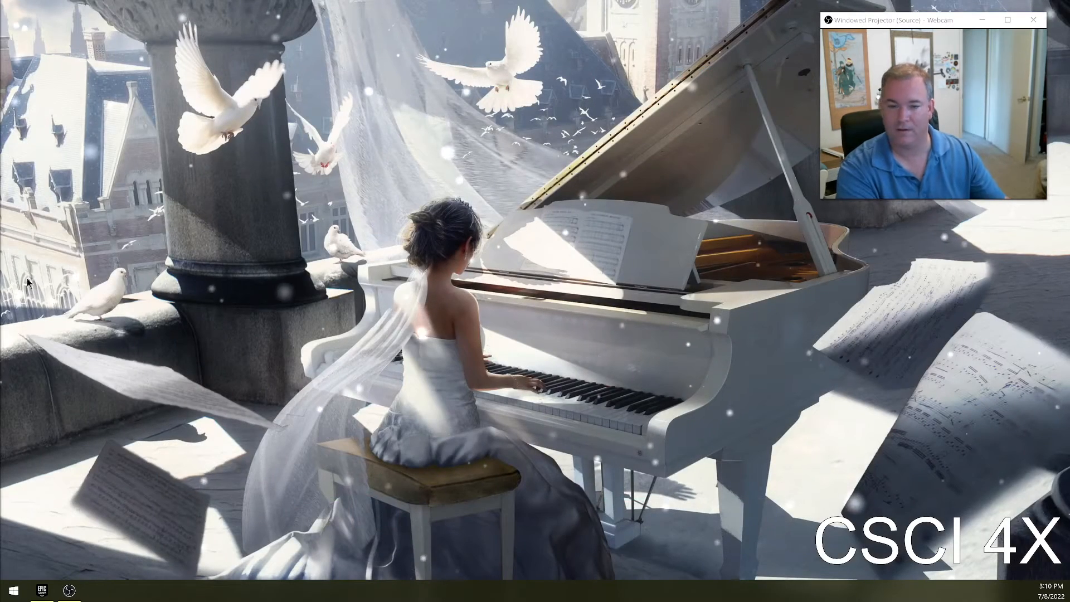